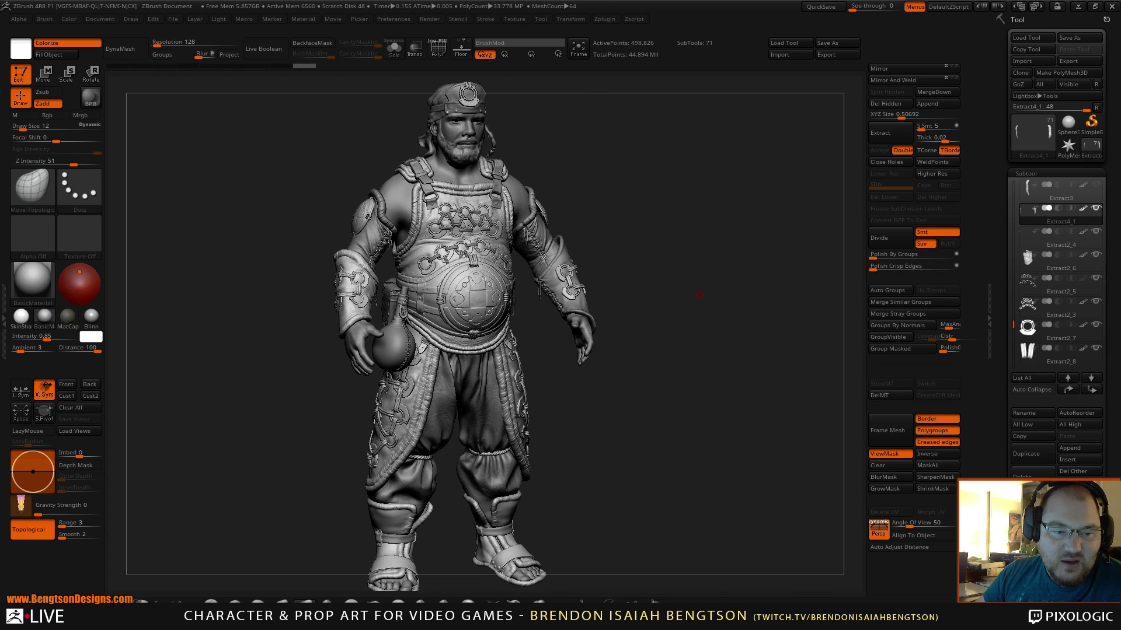
key(super+d)
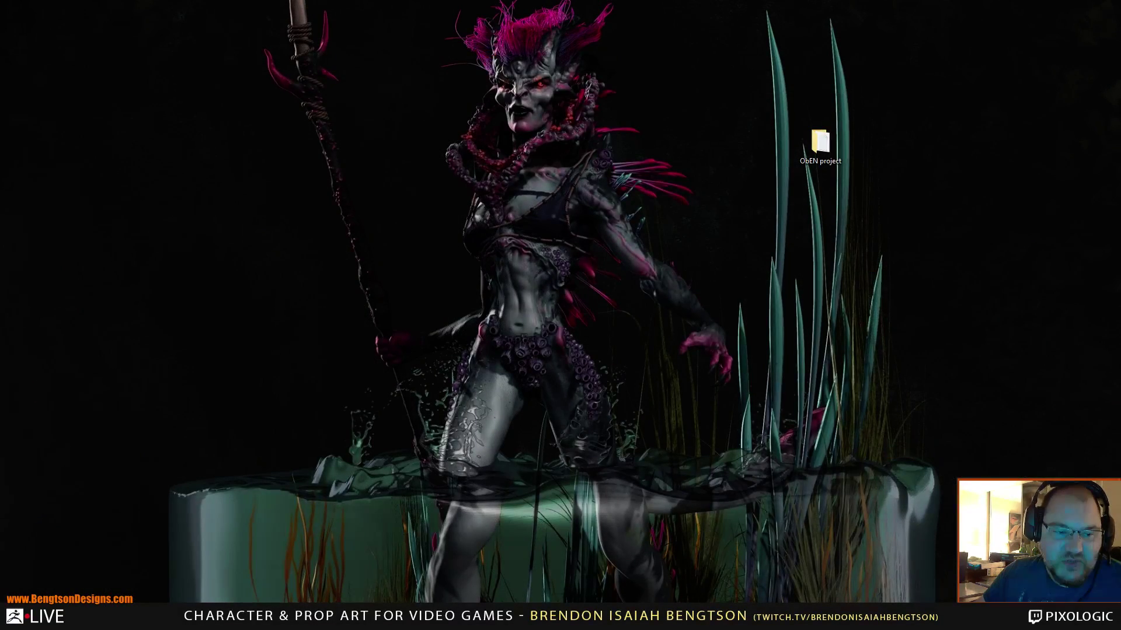
key(super+d)
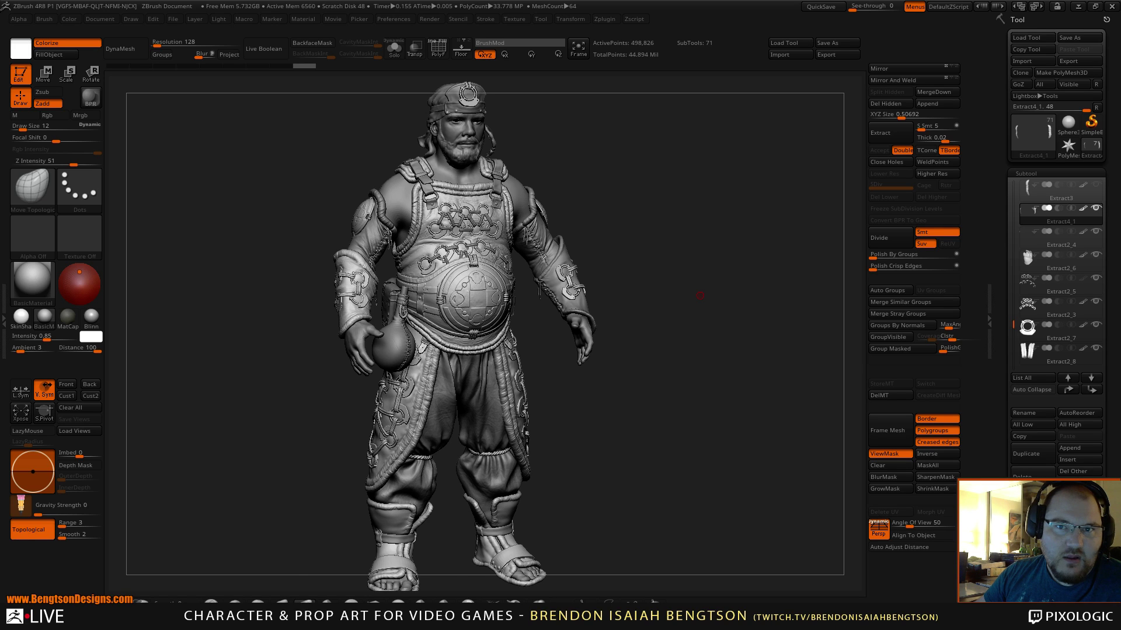
- Switch to Firefox, study the Horizon: Zero Dawn concept page and its full-size fighters image, and return to ZBrush
key(alt+Tab)
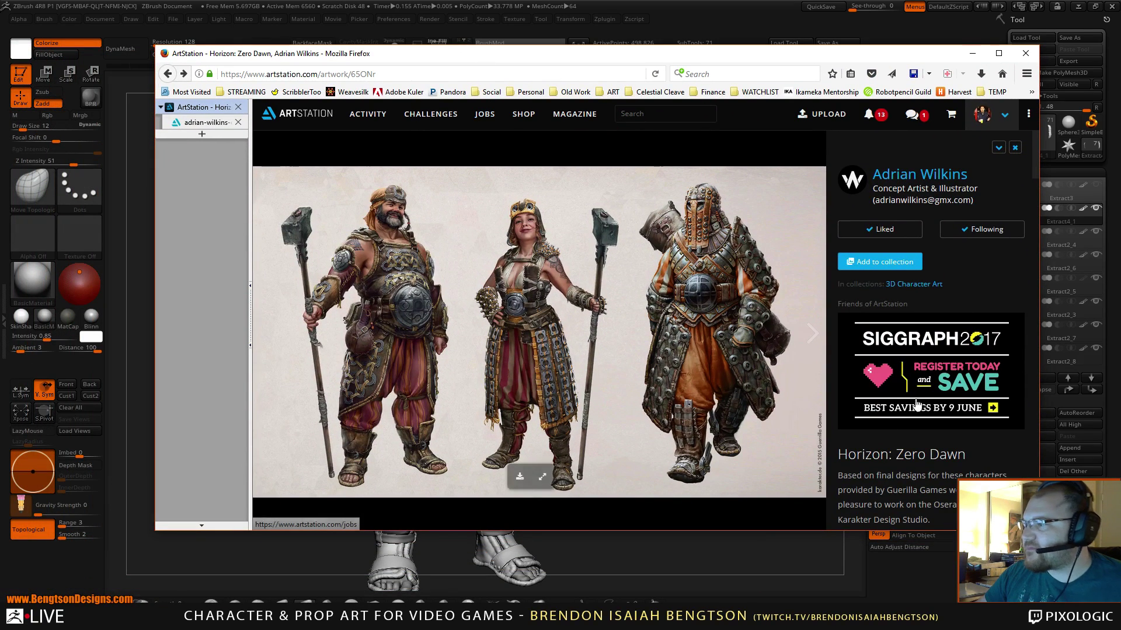
scroll(942, 448, down, 3)
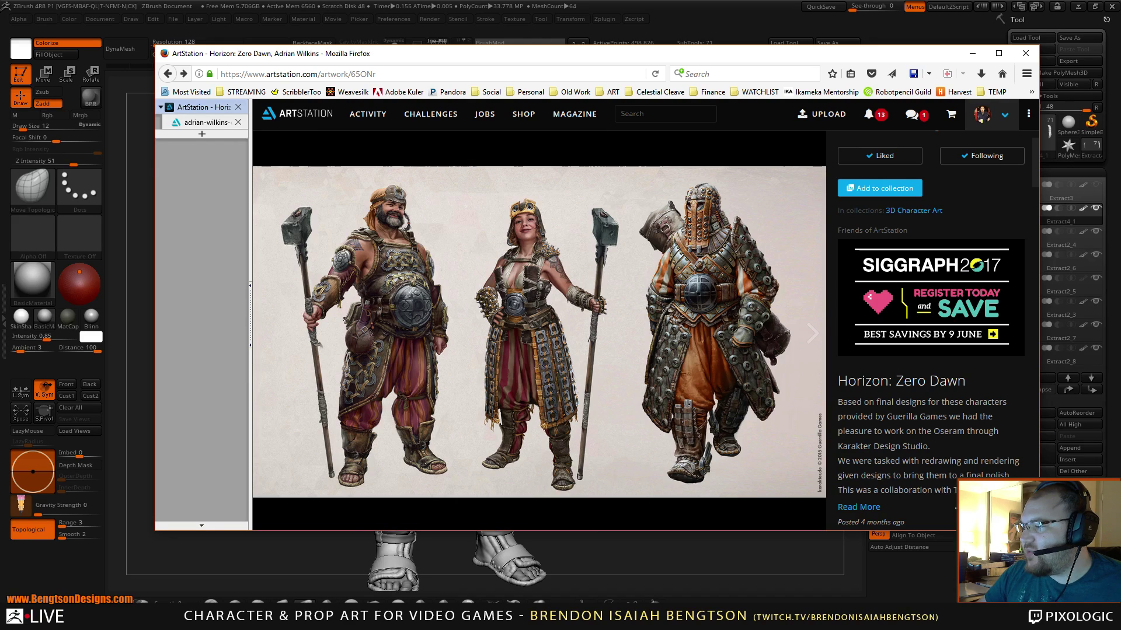
click(856, 508)
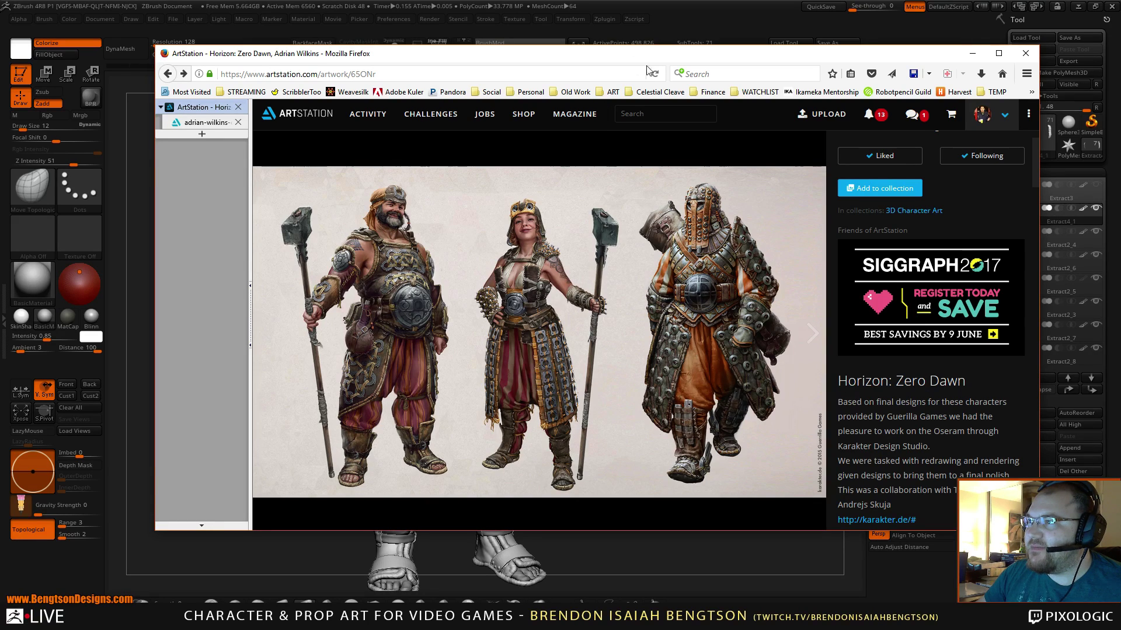
click(207, 123)
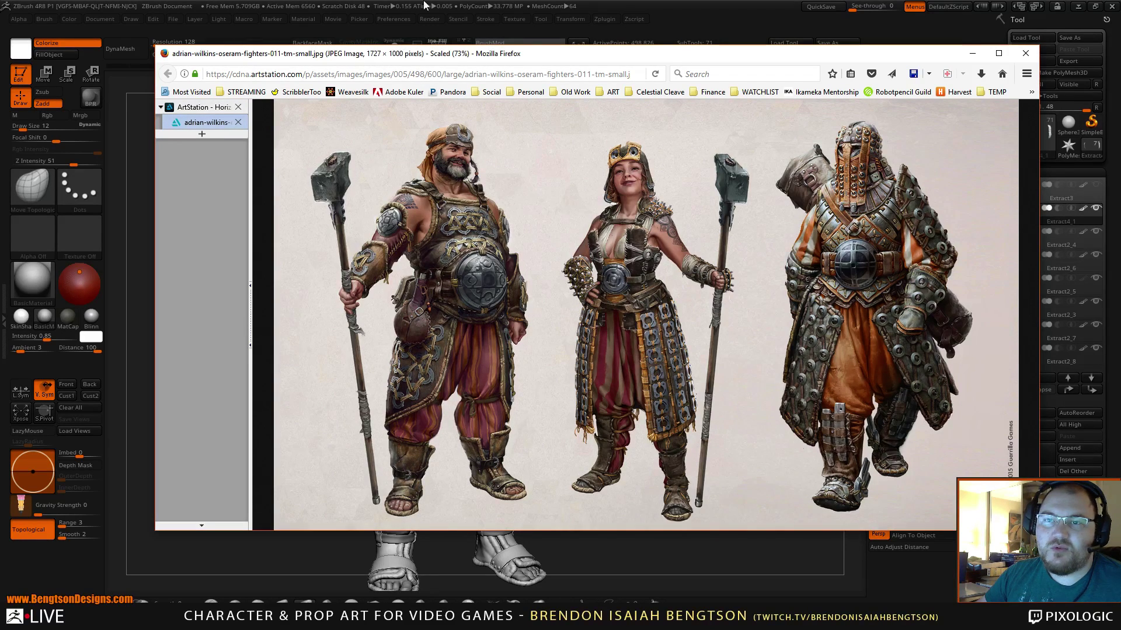
click(972, 53)
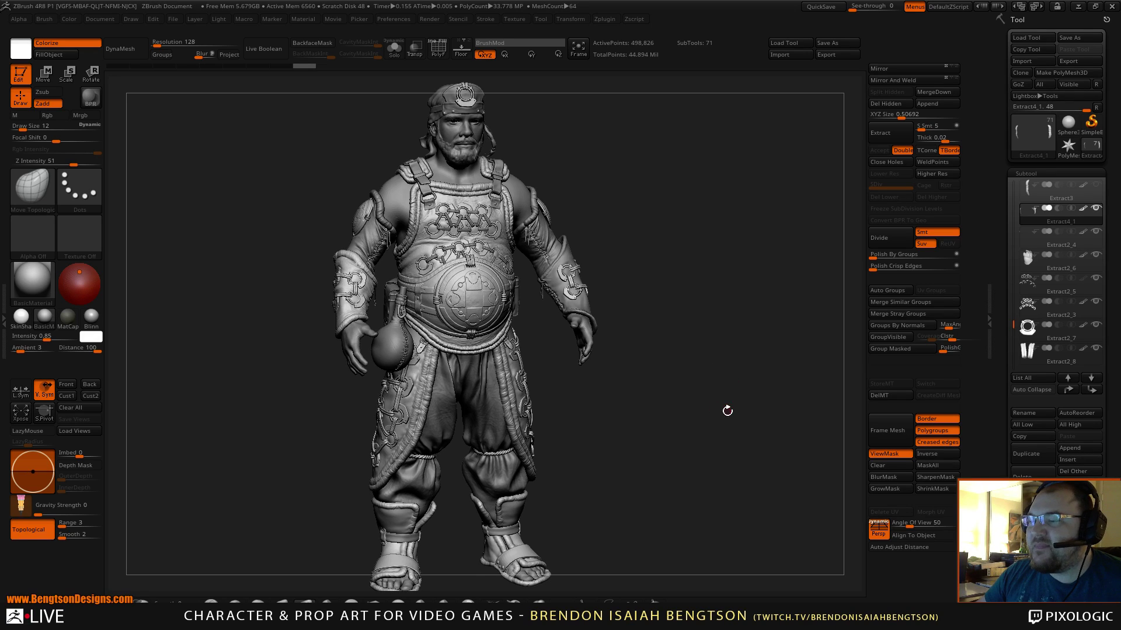
- Examine the whole character from front and side, and the chest leather, metal discs, lacing and belly plate up close
drag(726, 408, 773, 395)
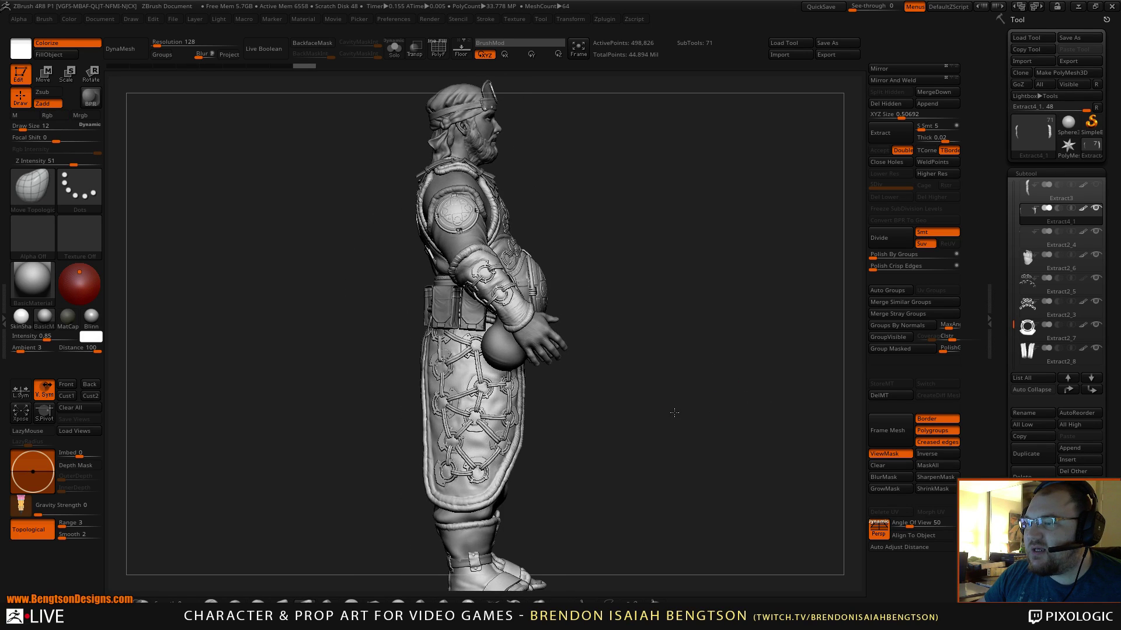
mouse_move(675, 412)
mouse_down()
mouse_move(718, 408)
mouse_move(672, 392)
mouse_move(708, 400)
mouse_move(680, 398)
mouse_up()
mouse_move(713, 435)
mouse_down()
mouse_move(625, 431)
mouse_move(629, 373)
mouse_move(633, 423)
mouse_move(488, 313)
mouse_move(667, 510)
mouse_move(571, 334)
mouse_move(572, 362)
mouse_move(446, 220)
mouse_move(521, 295)
mouse_up()
right_drag(521, 295, 671, 379)
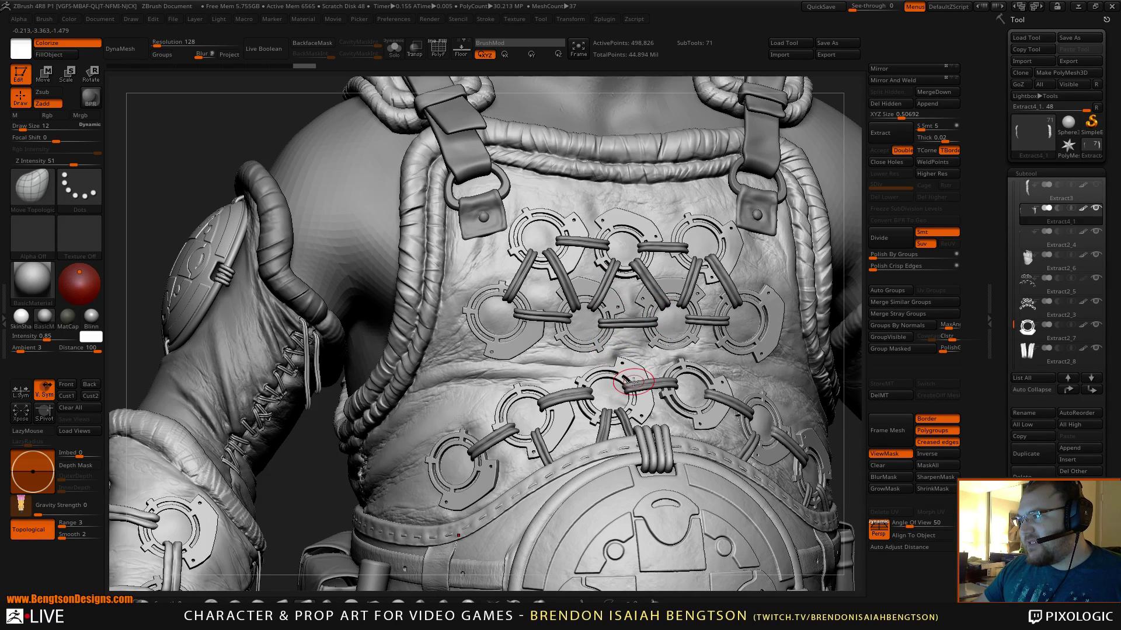
right_drag(666, 390, 686, 390)
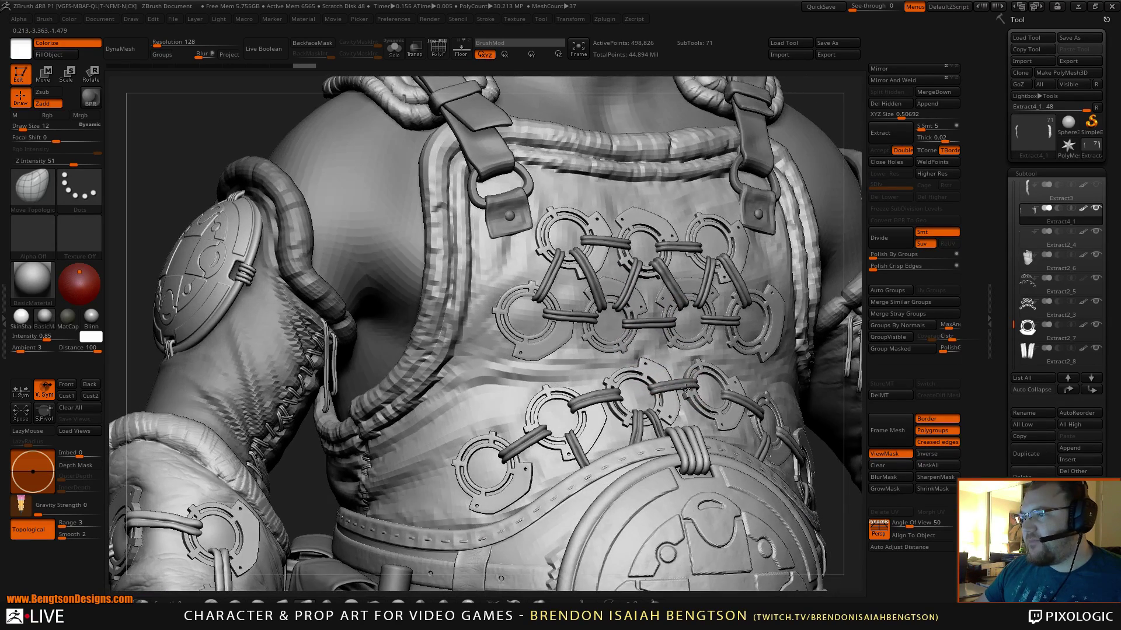
mouse_move(712, 289)
right_down()
mouse_move(657, 292)
mouse_move(671, 295)
right_up()
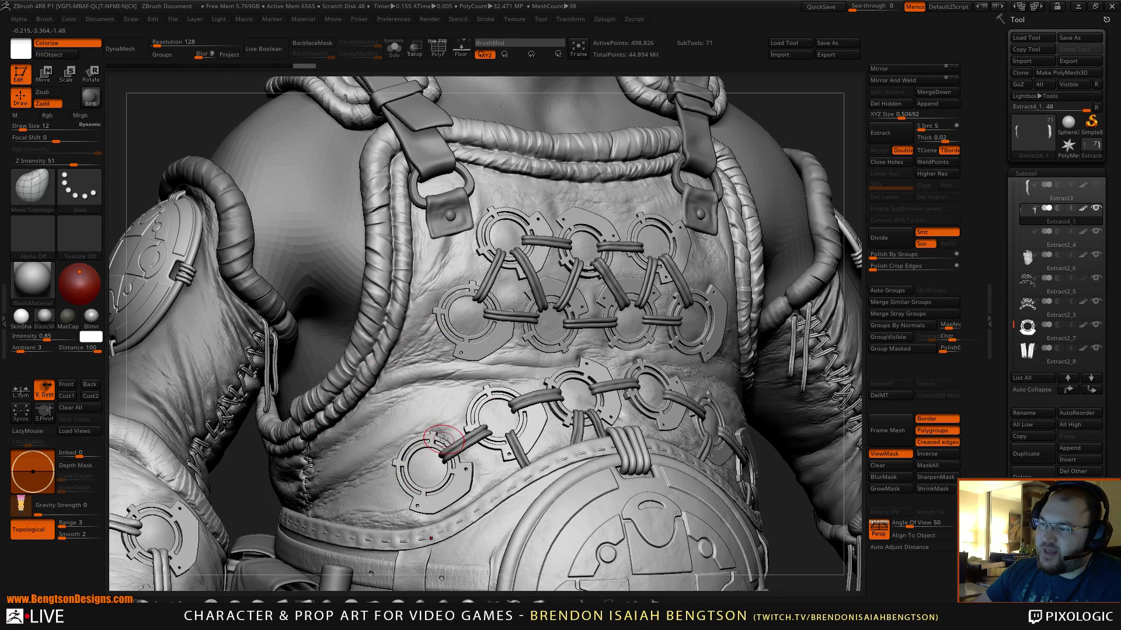
right_drag(452, 391, 415, 414)
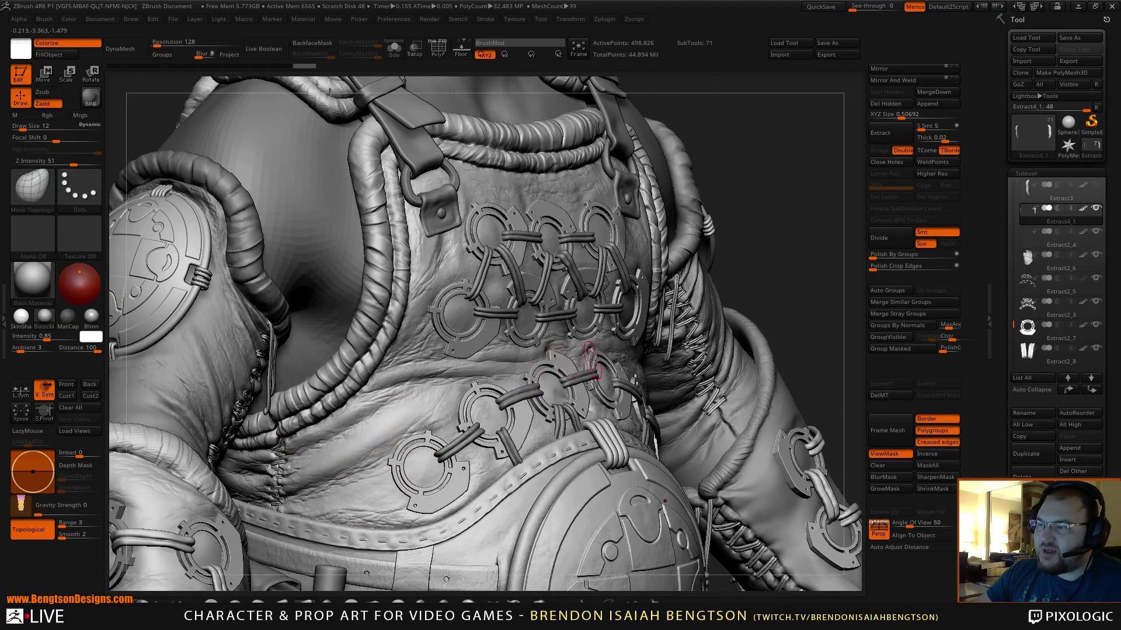
right_drag(589, 355, 575, 349)
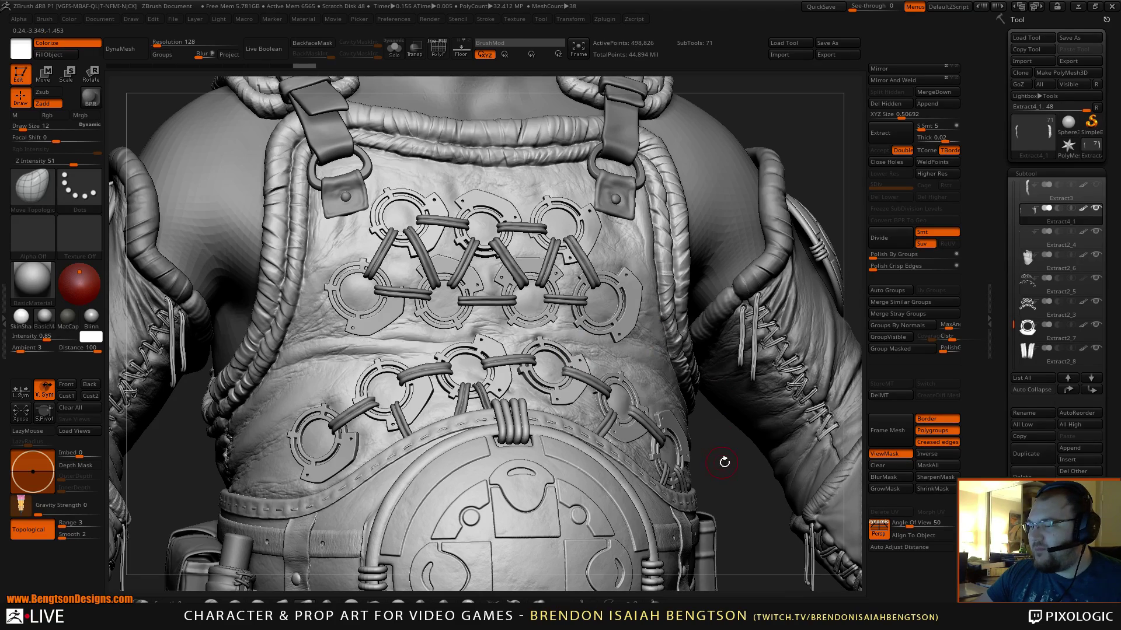
alt+drag(732, 457, 706, 223)
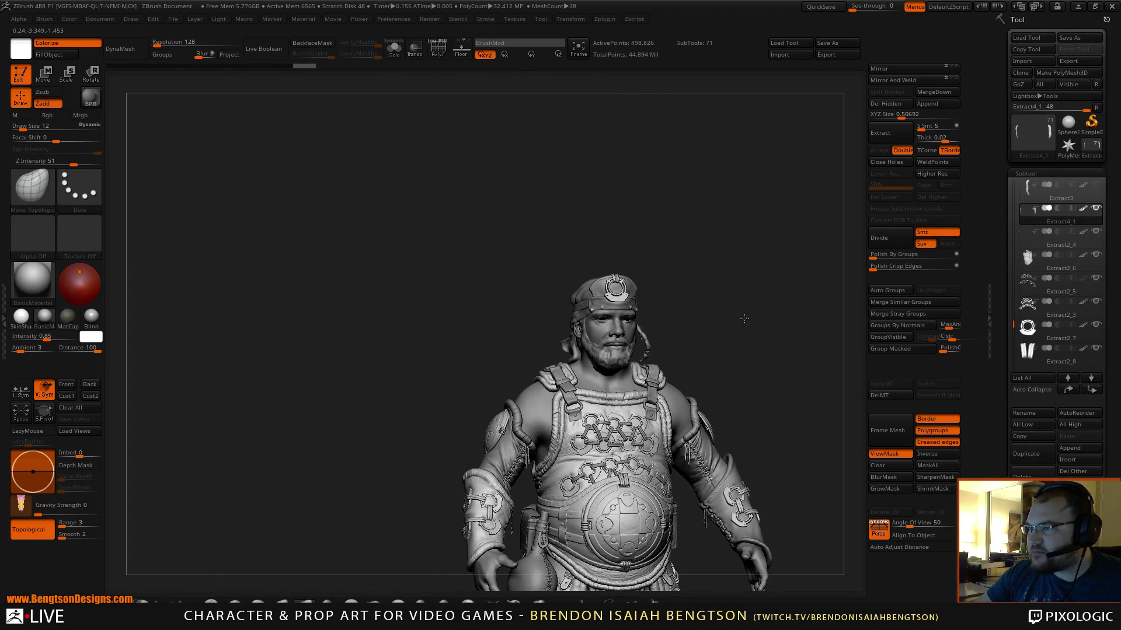
alt+drag(743, 318, 721, 293)
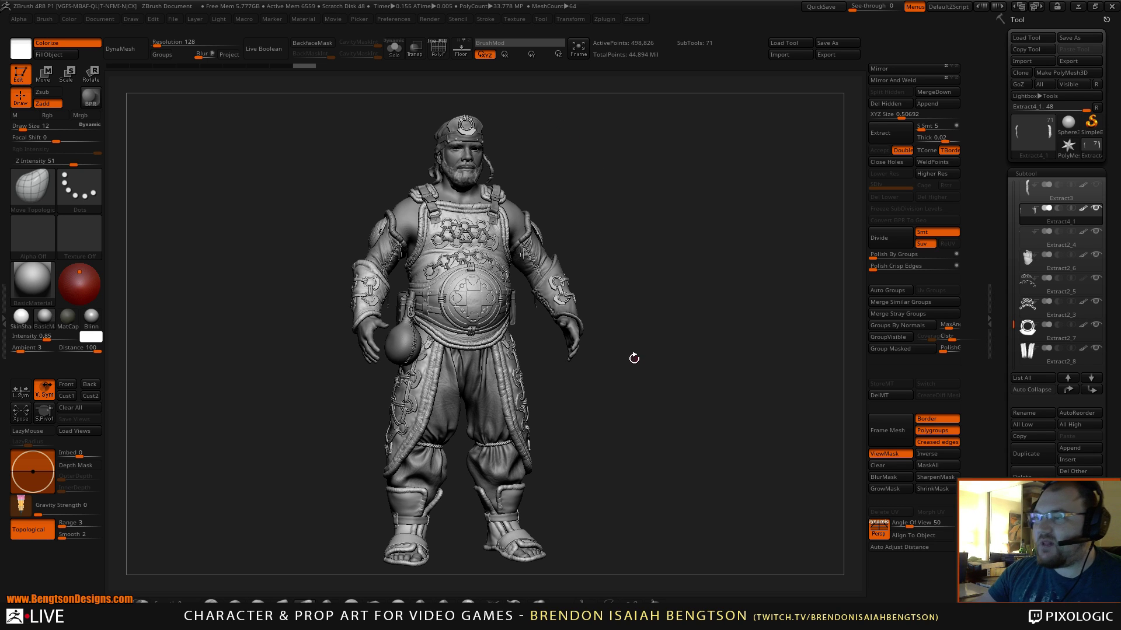
mouse_move(758, 327)
alt+mouse_down()
mouse_move(754, 395)
mouse_move(708, 180)
mouse_move(768, 299)
alt+mouse_up()
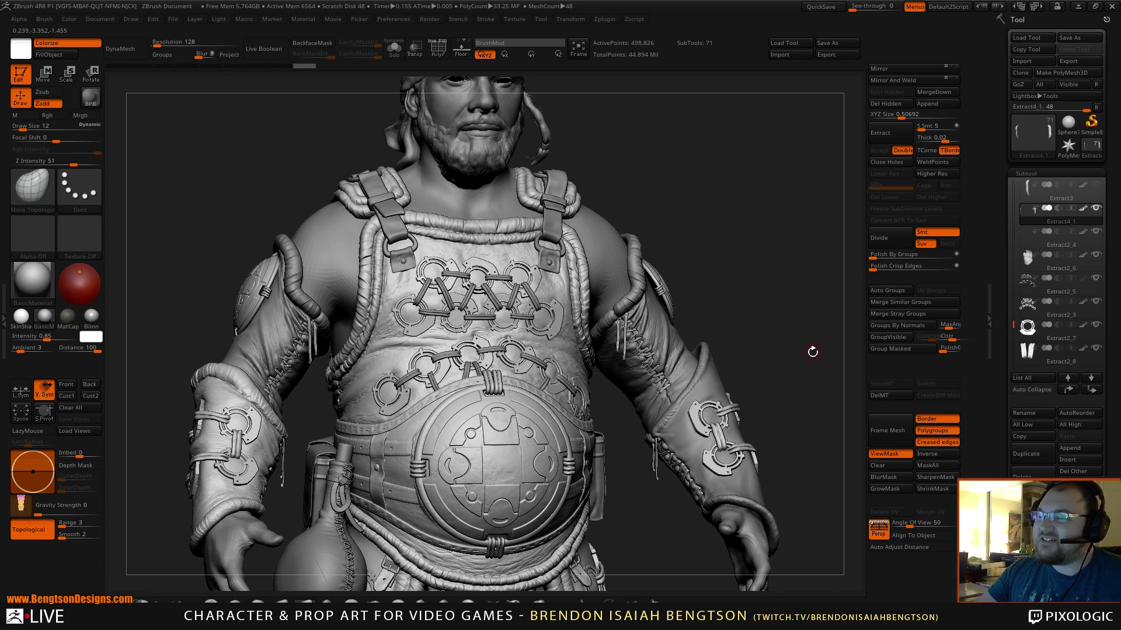
mouse_move(813, 352)
mouse_down()
mouse_move(789, 366)
mouse_move(797, 372)
mouse_up()
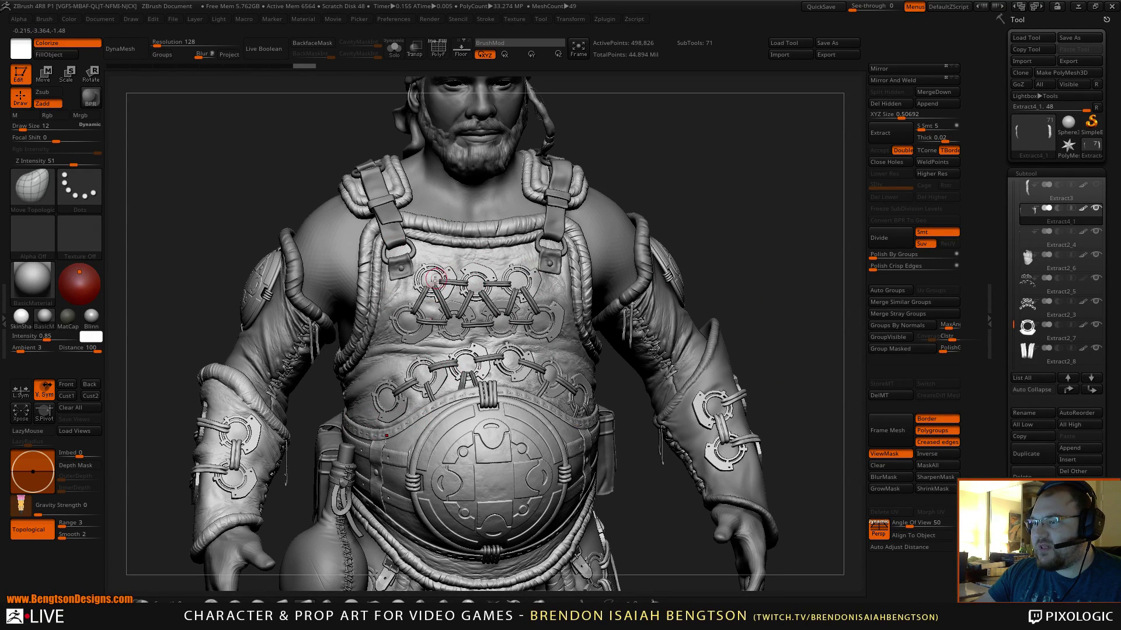
alt+drag(611, 393, 514, 214)
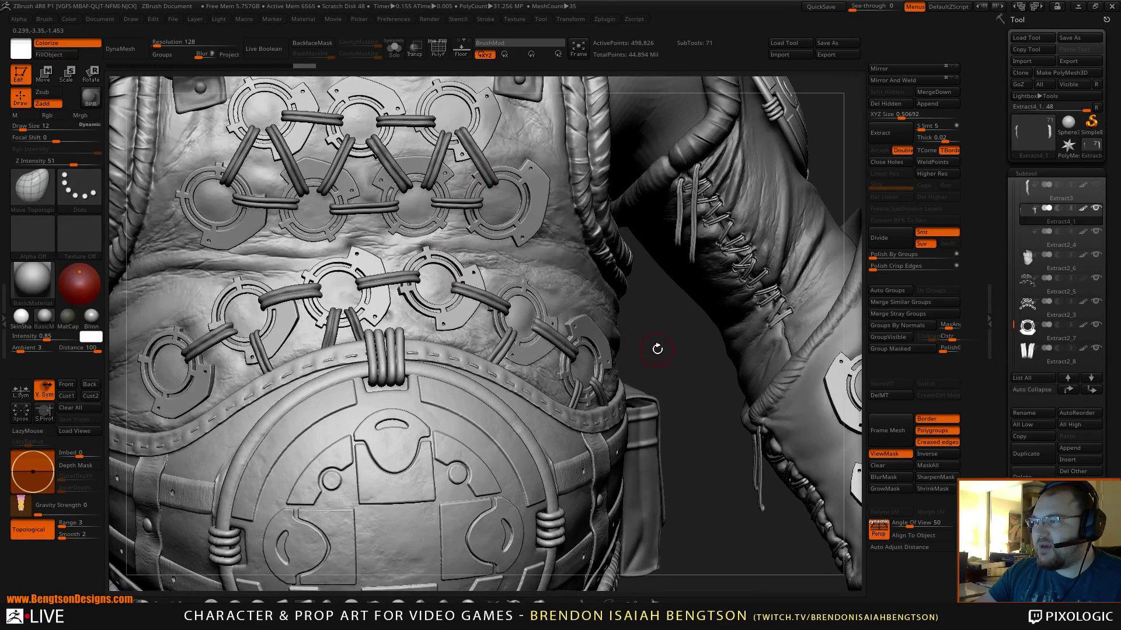
- Compare the bracers on both forearms from several angles, including their leather surface, ring plates and lacing
alt+drag(657, 348, 662, 386)
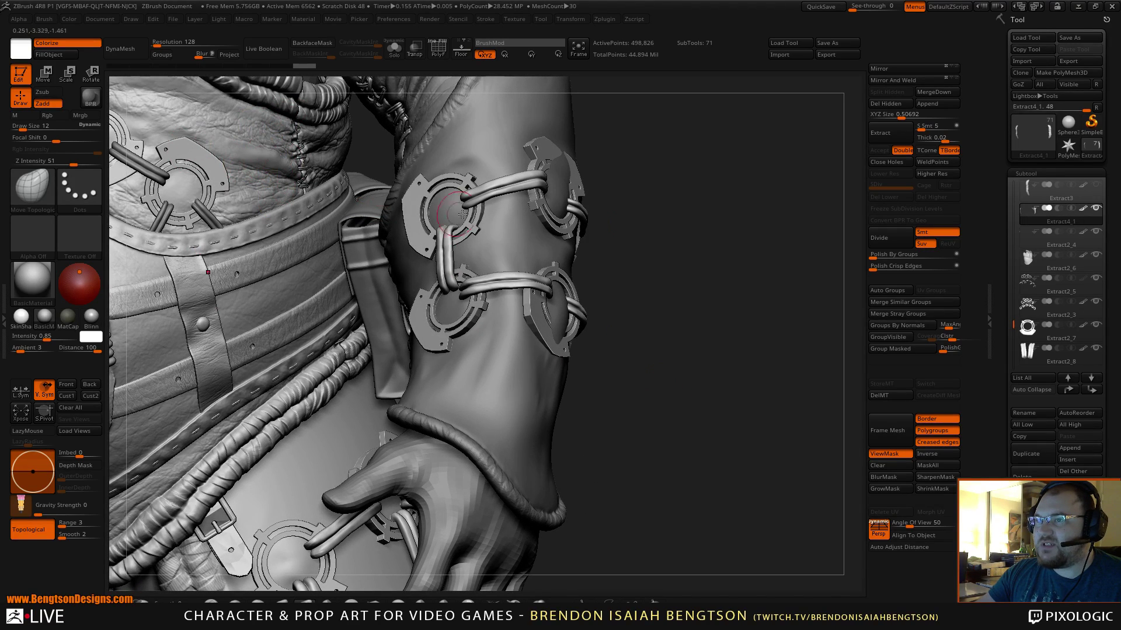
drag(733, 293, 685, 351)
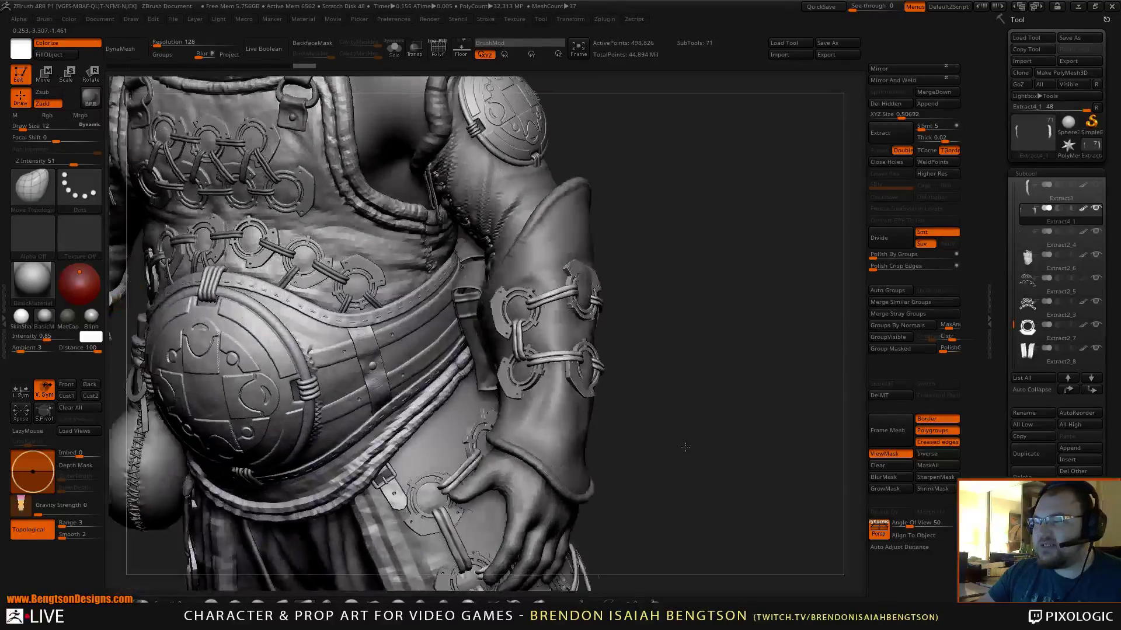
drag(685, 447, 641, 444)
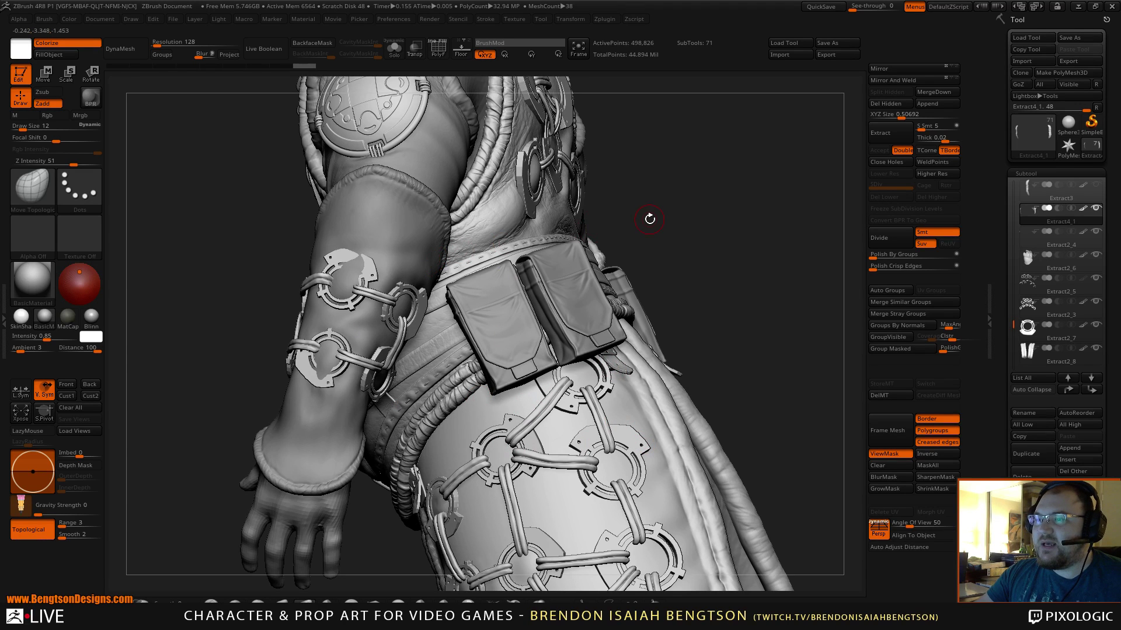
drag(647, 218, 678, 224)
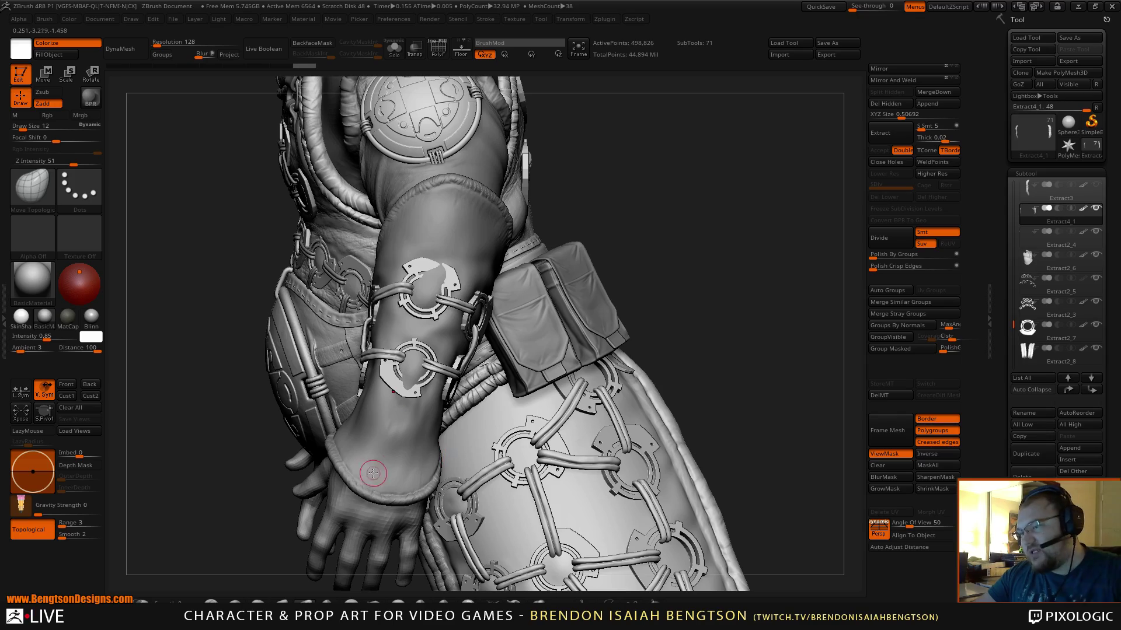
drag(680, 266, 625, 415)
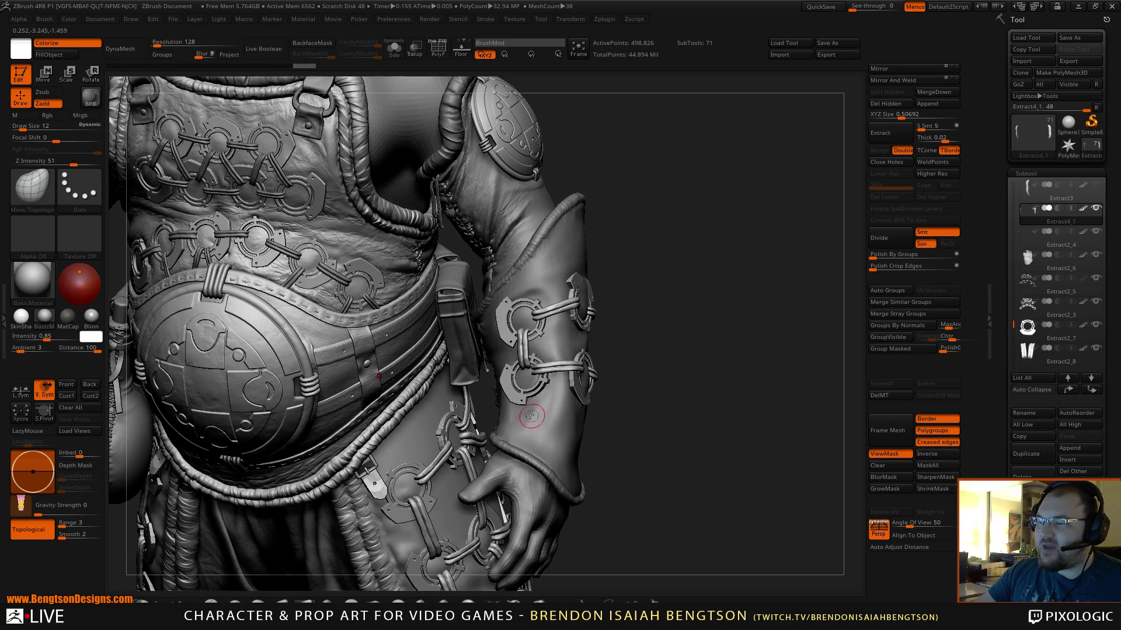
drag(623, 436, 660, 438)
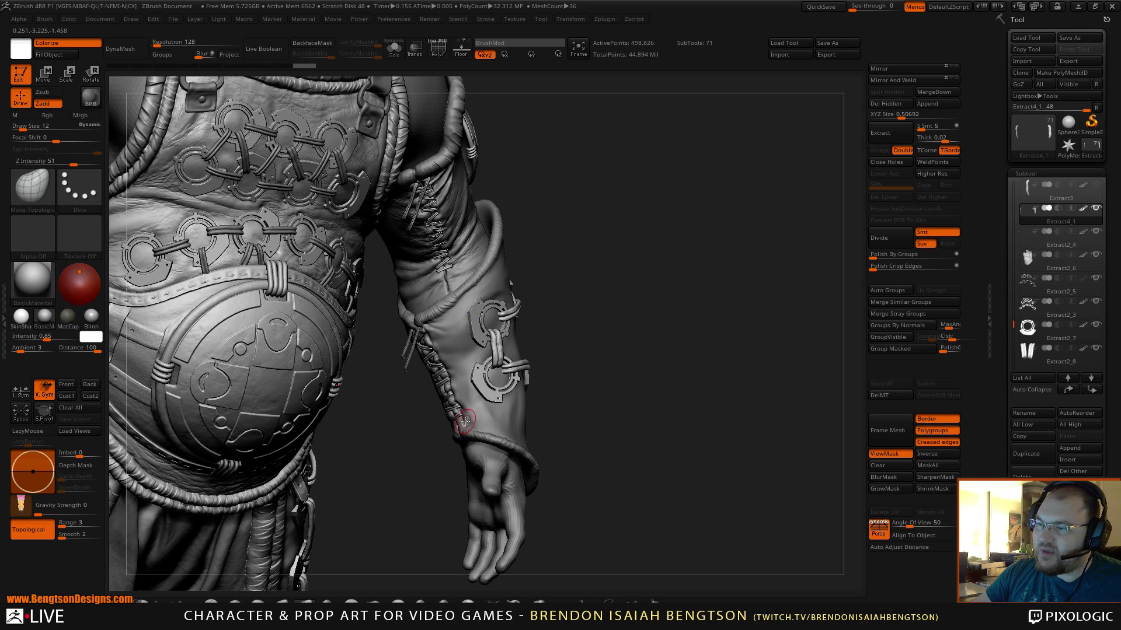
drag(591, 385, 554, 414)
drag(657, 265, 613, 252)
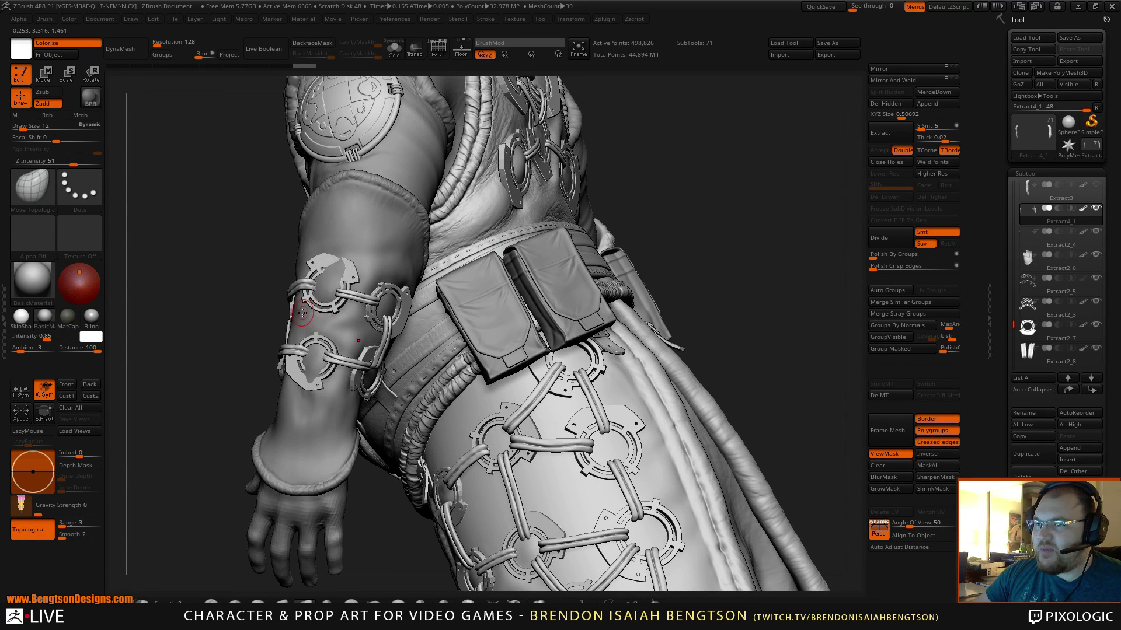
drag(676, 195, 532, 290)
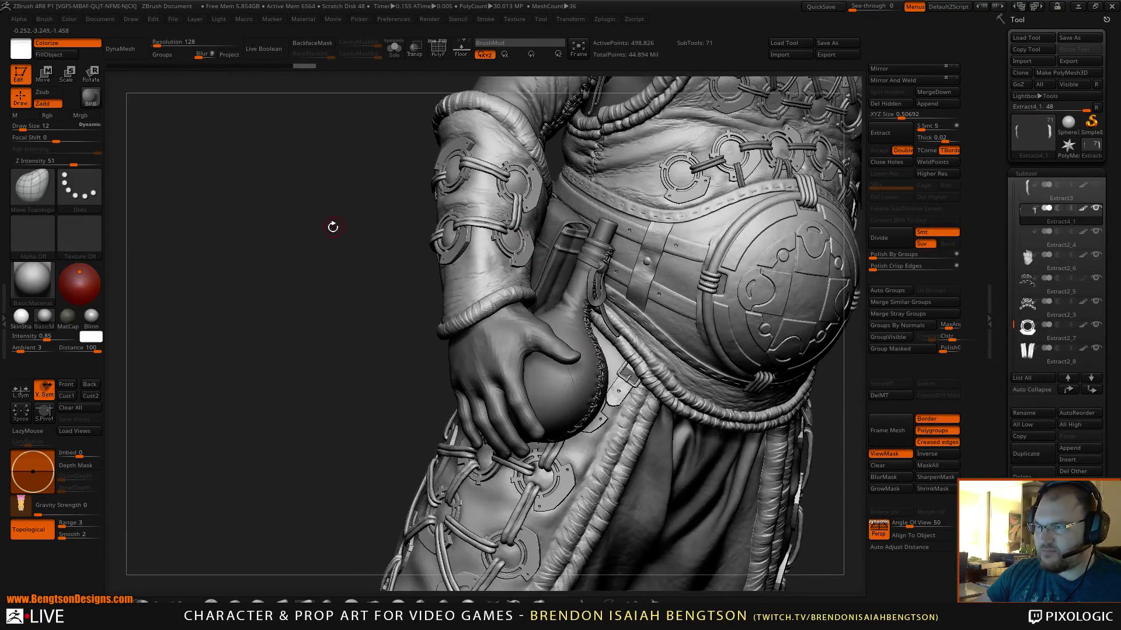
drag(332, 226, 572, 251)
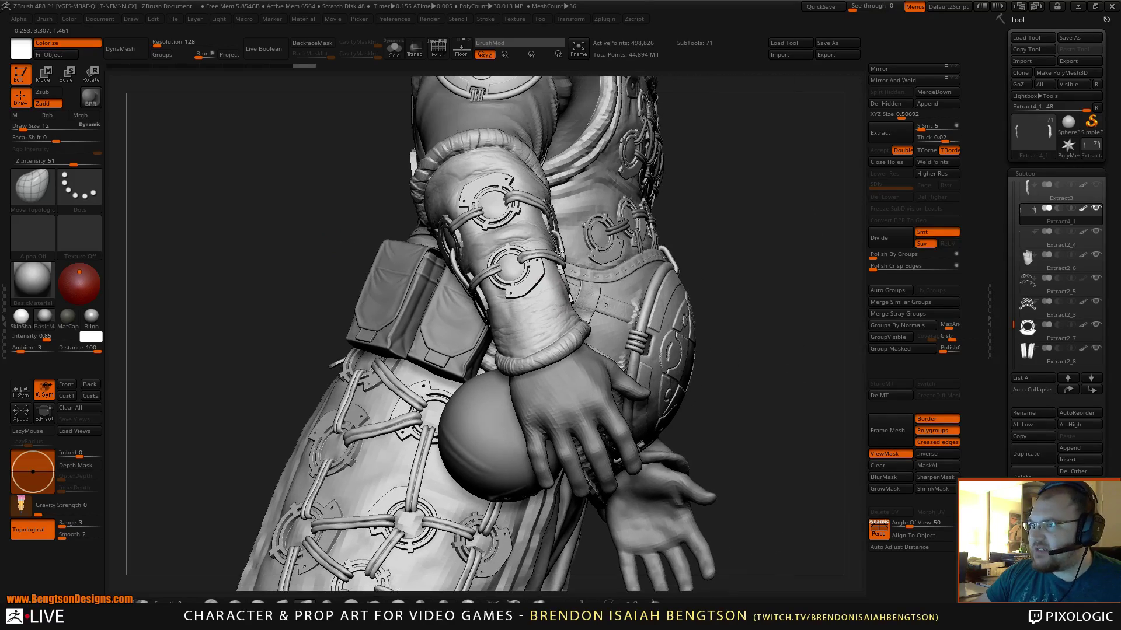
alt+drag(730, 263, 712, 298)
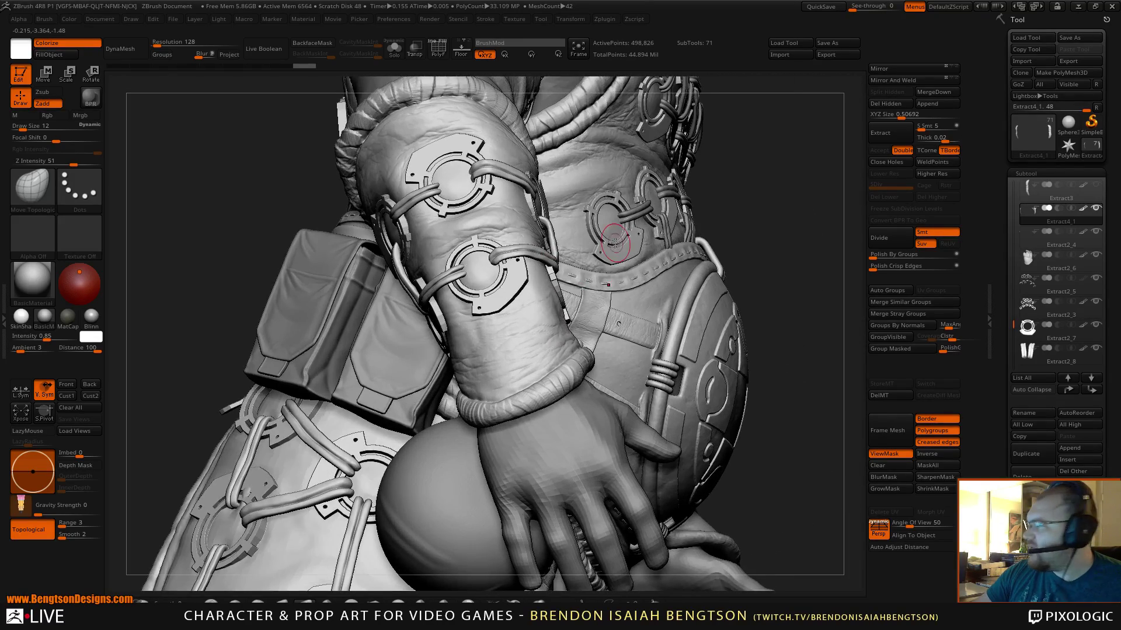
drag(776, 257, 594, 276)
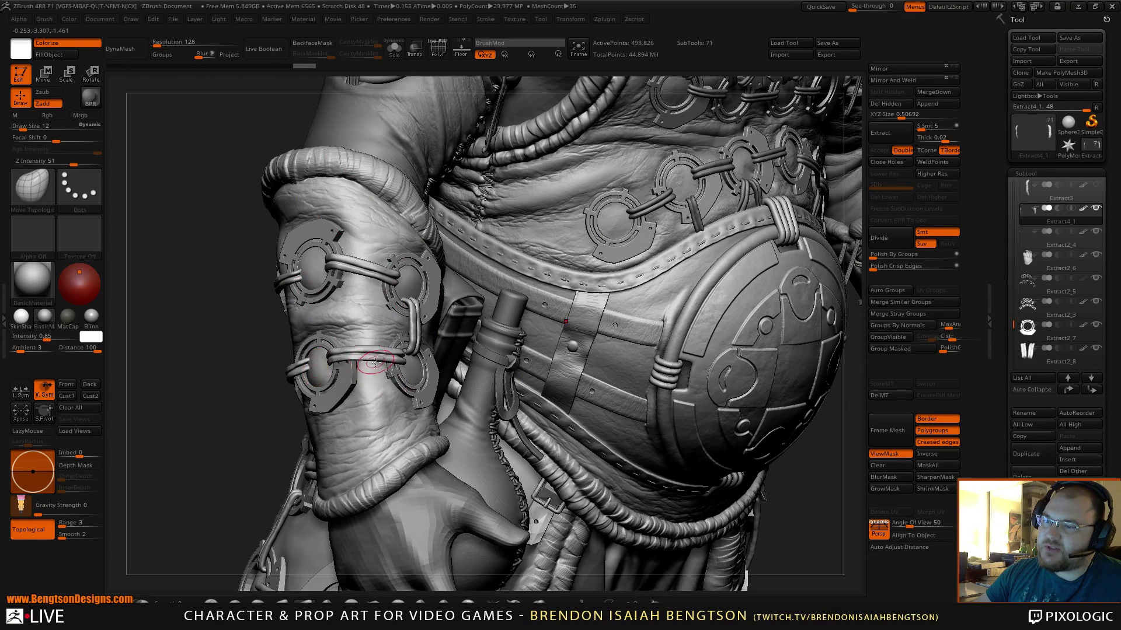
mouse_move(234, 371)
mouse_down()
mouse_move(178, 371)
mouse_move(181, 363)
mouse_up()
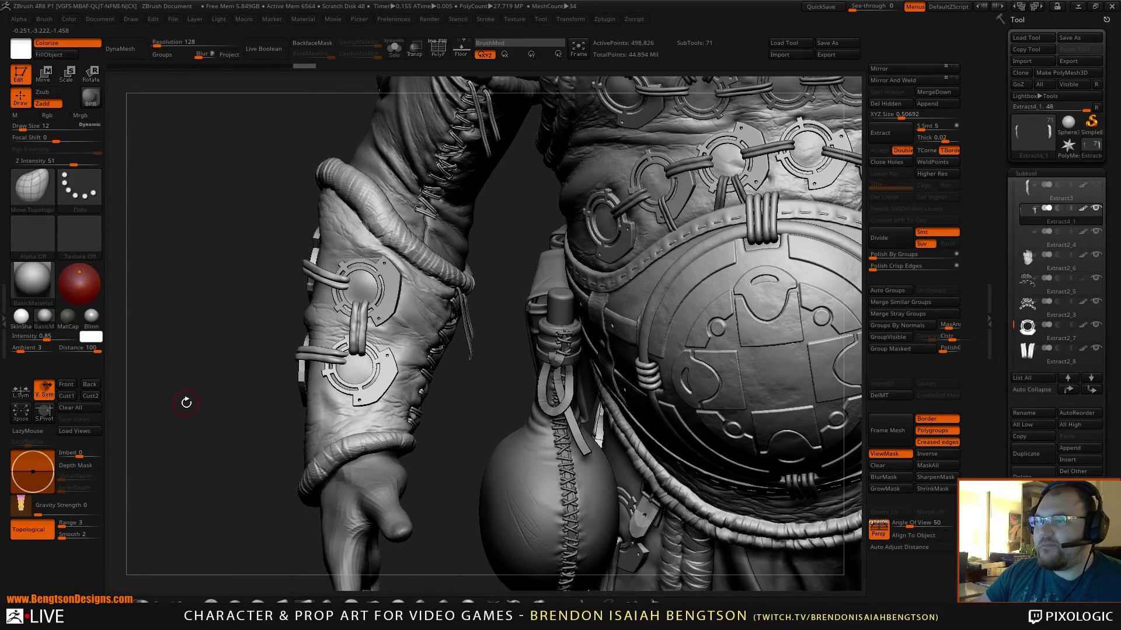
- Examine the laced thigh guard, shin guard and sandals on the character's left leg from the side
alt+drag(203, 420, 211, 263)
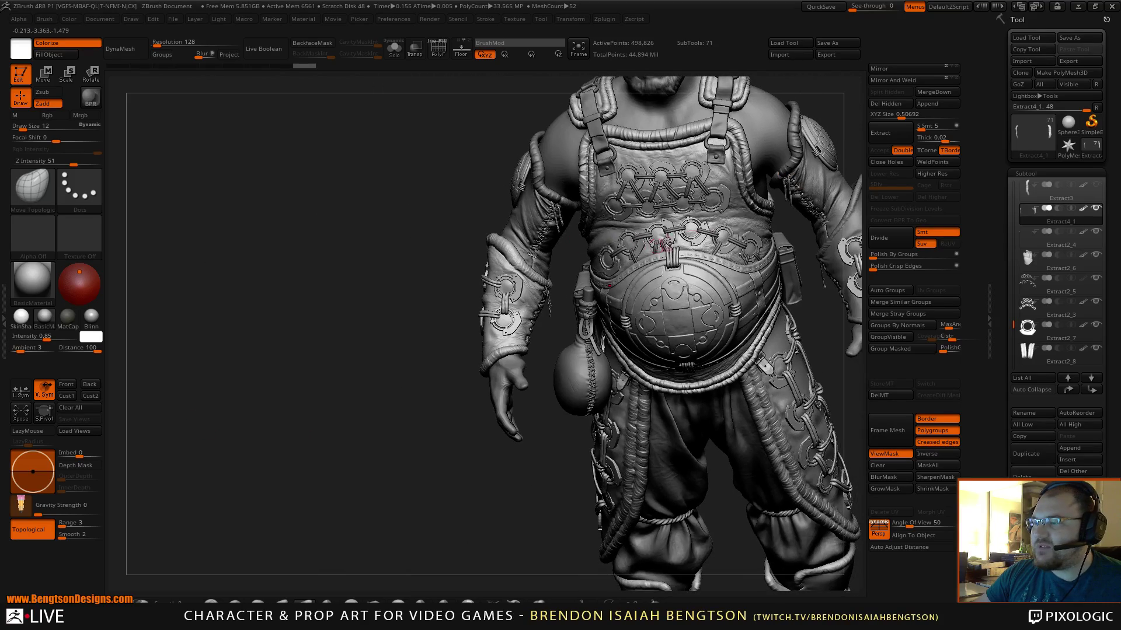
alt+drag(863, 257, 568, 335)
drag(616, 279, 619, 266)
alt+drag(619, 369, 663, 414)
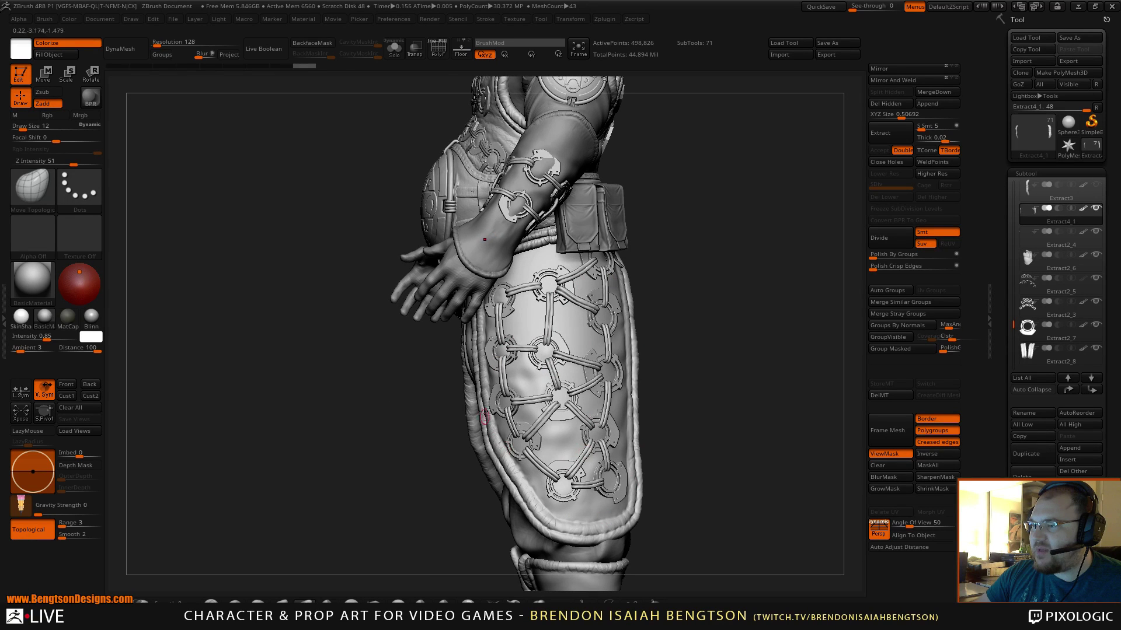
alt+drag(696, 450, 677, 314)
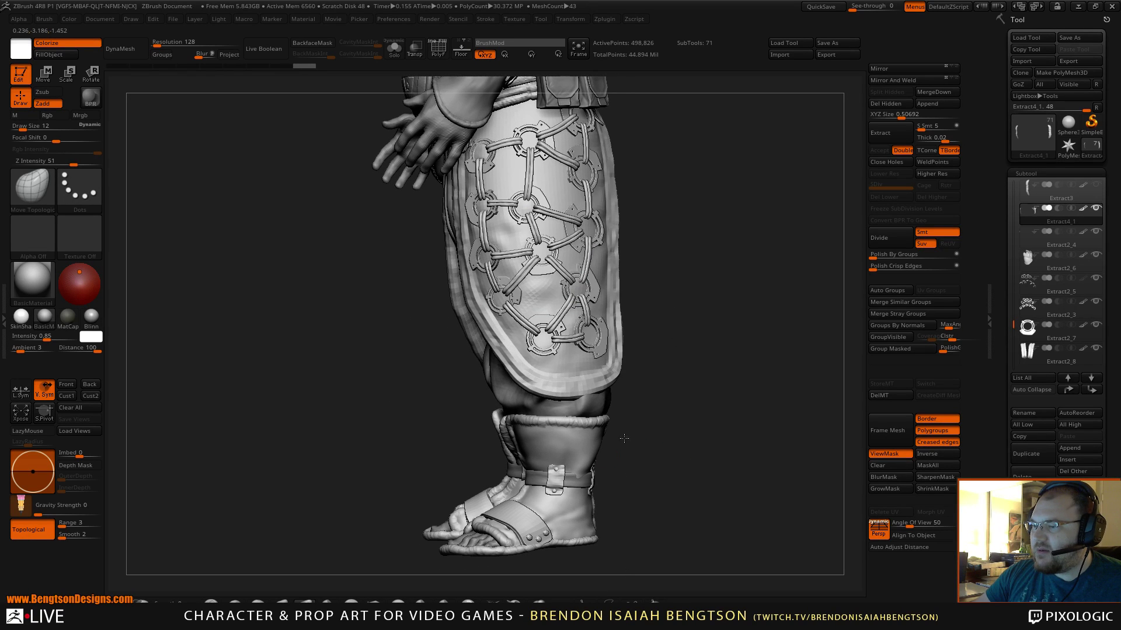
- Make the smooth bracer on the character's left forearm, Extract13, the active subtool
alt+drag(687, 124, 735, 408)
alt+drag(811, 223, 788, 346)
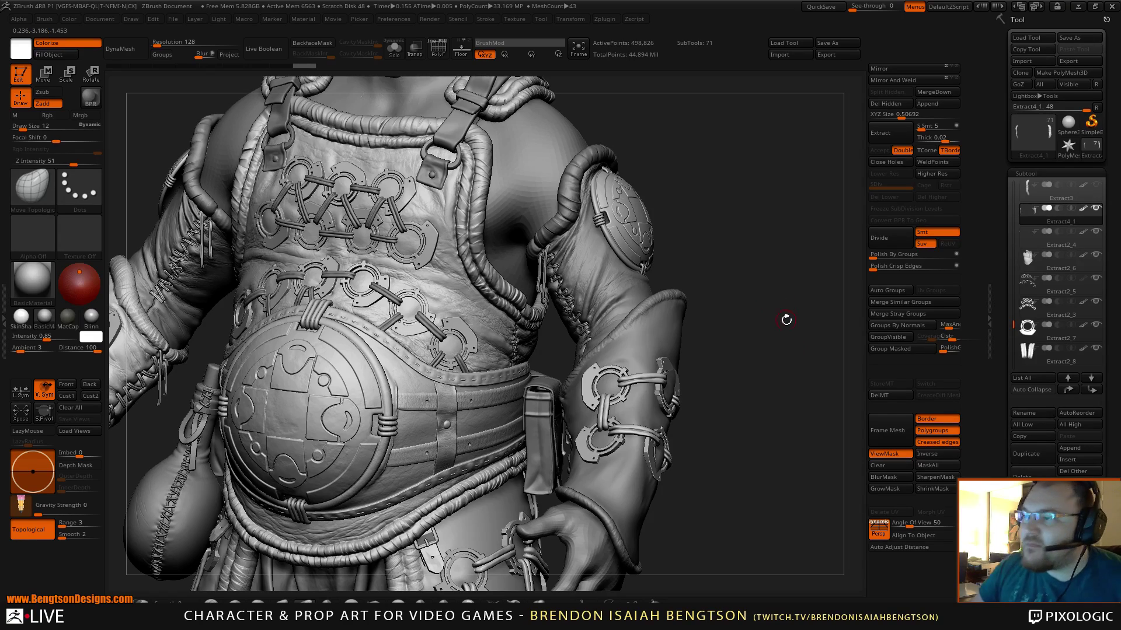
alt+click(679, 325)
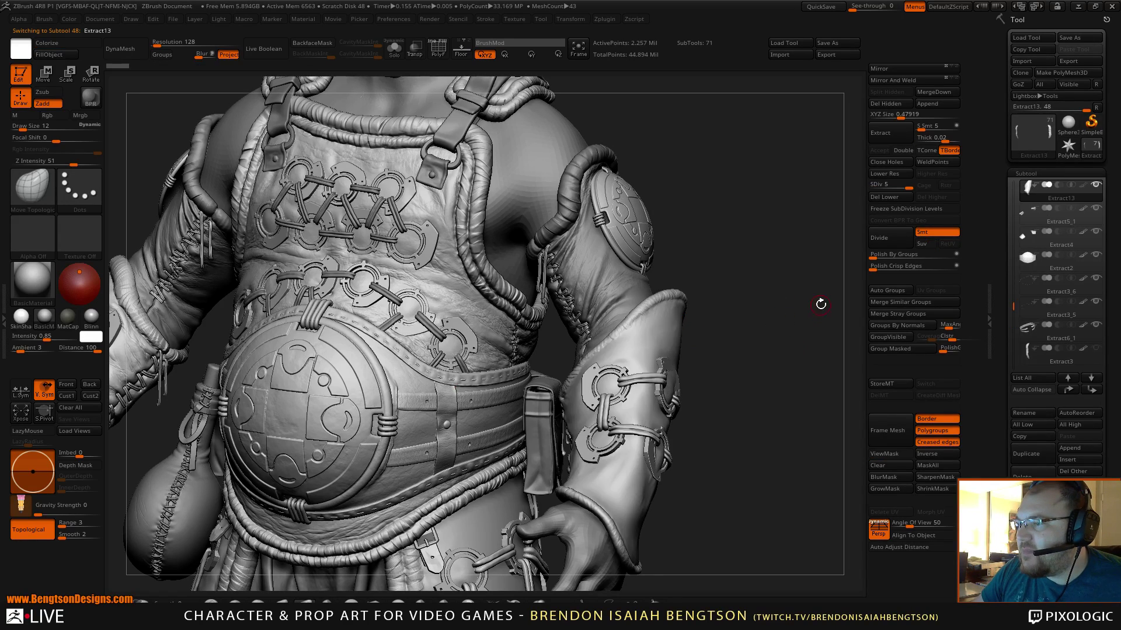
- Set the draw size to 25 and lower the left forearm bracer to subdivision level 3
drag(820, 303, 805, 375)
alt+drag(768, 331, 685, 241)
drag(785, 387, 766, 360)
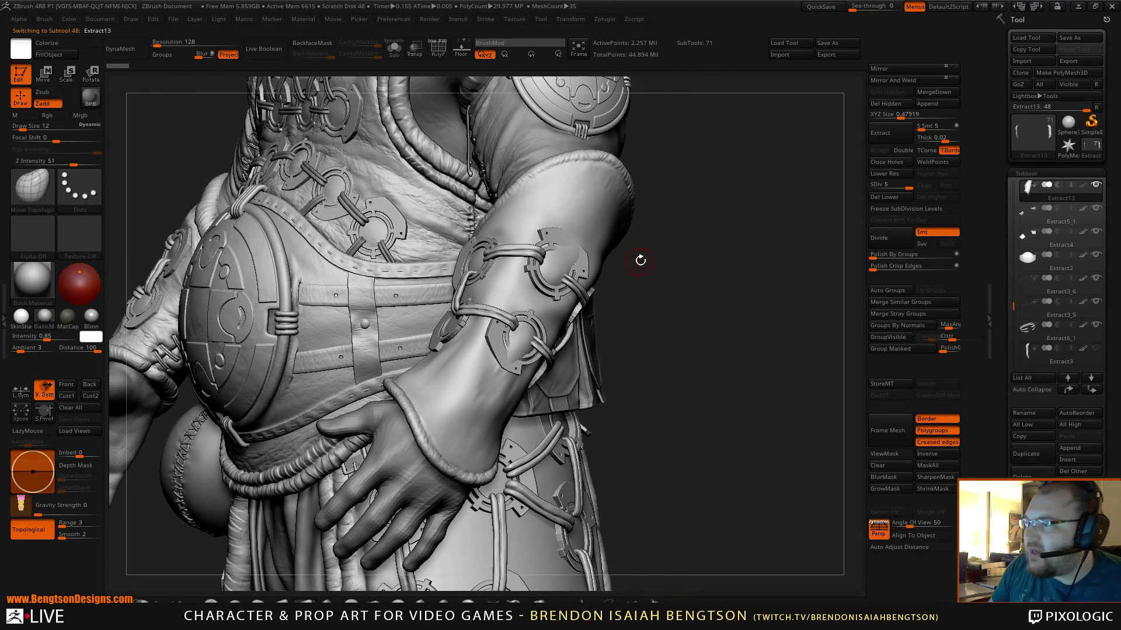
key(space)
mouse_move(674, 285)
mouse_down()
mouse_move(674, 308)
mouse_move(703, 323)
mouse_move(575, 308)
mouse_up()
key(space)
drag(905, 187, 887, 187)
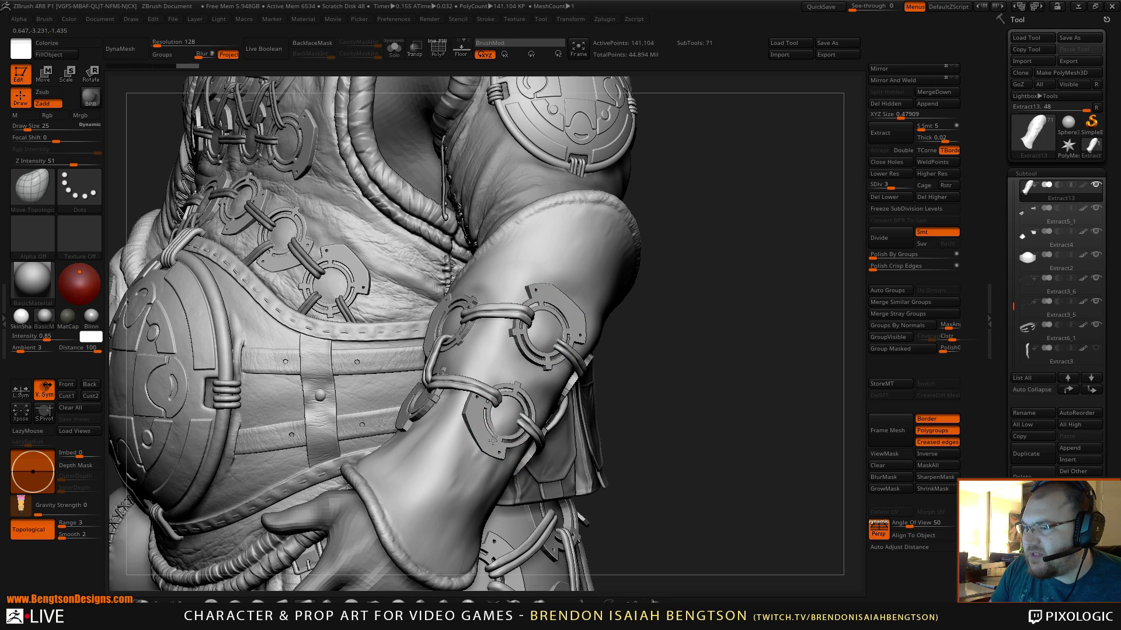
- Adjust the bracer's outer leather with Move Topological, reduce the draw size to 12 and smooth the surface below the upper rim
key(shift)
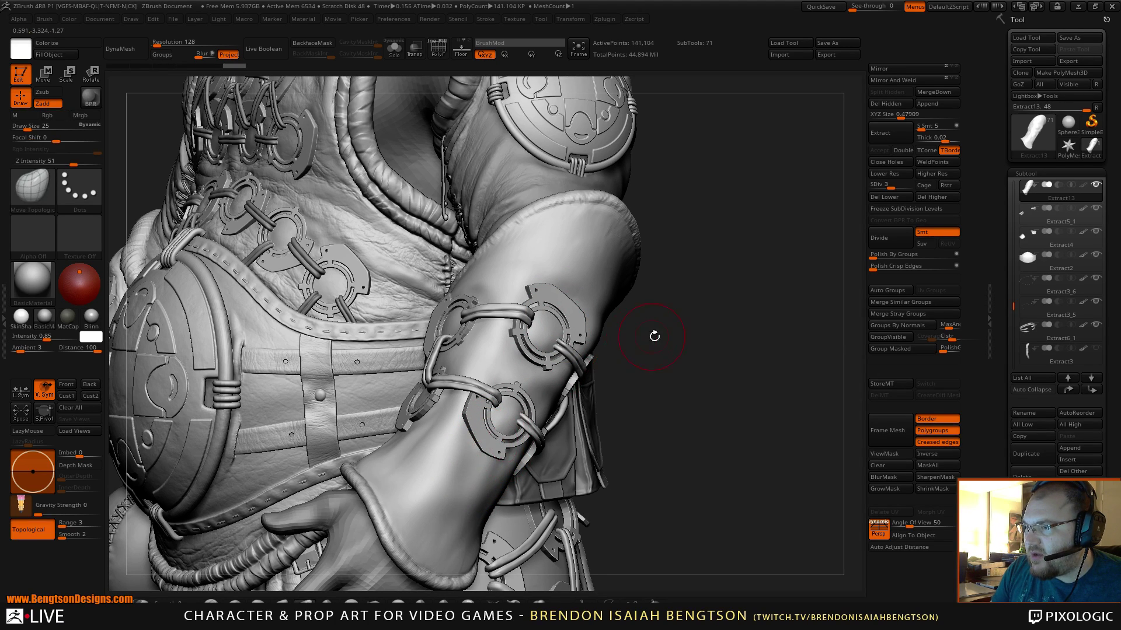
mouse_move(653, 332)
mouse_down()
mouse_move(640, 353)
mouse_move(619, 318)
mouse_move(578, 402)
mouse_move(612, 505)
mouse_move(589, 481)
mouse_move(576, 325)
mouse_move(626, 342)
mouse_move(627, 328)
mouse_move(627, 351)
mouse_up()
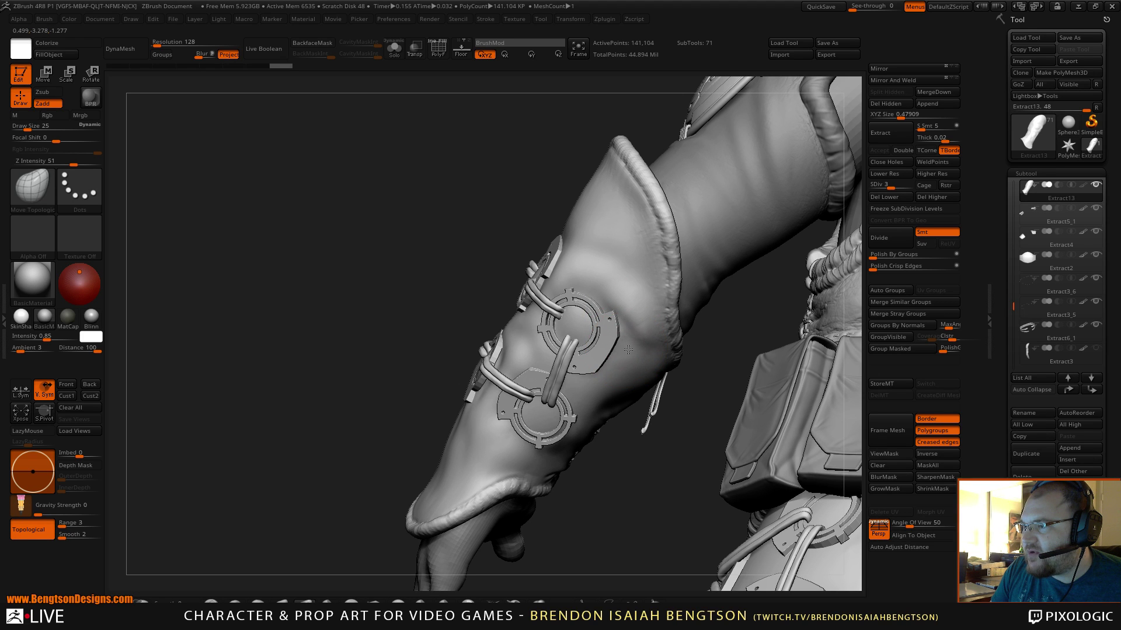
drag(617, 472, 579, 448)
drag(509, 367, 619, 324)
key(space)
key(shift)
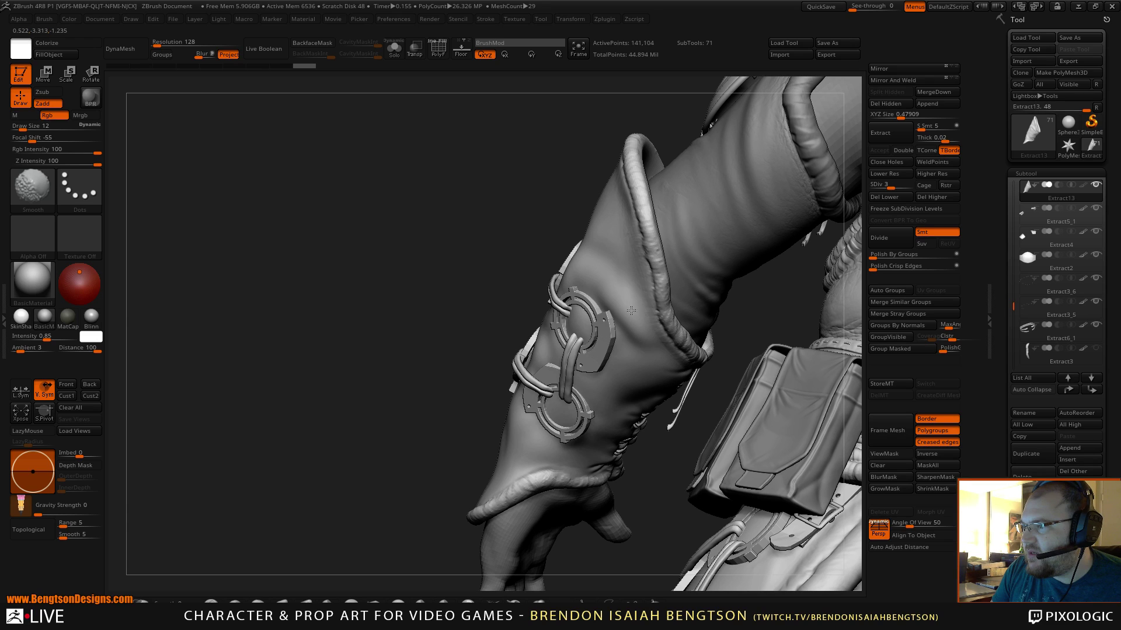
drag(573, 190, 625, 207)
key(shift)
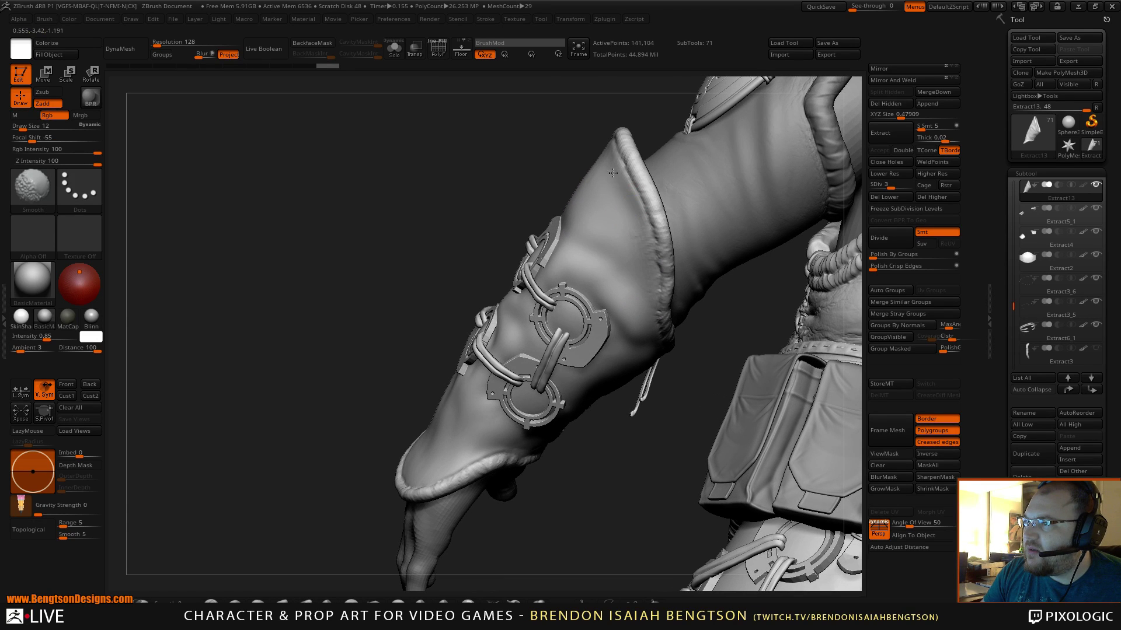
- Check the bracer's mesh in PolyFrame view and smooth the leather between the ring plates and the upper rim
key(shift+f)
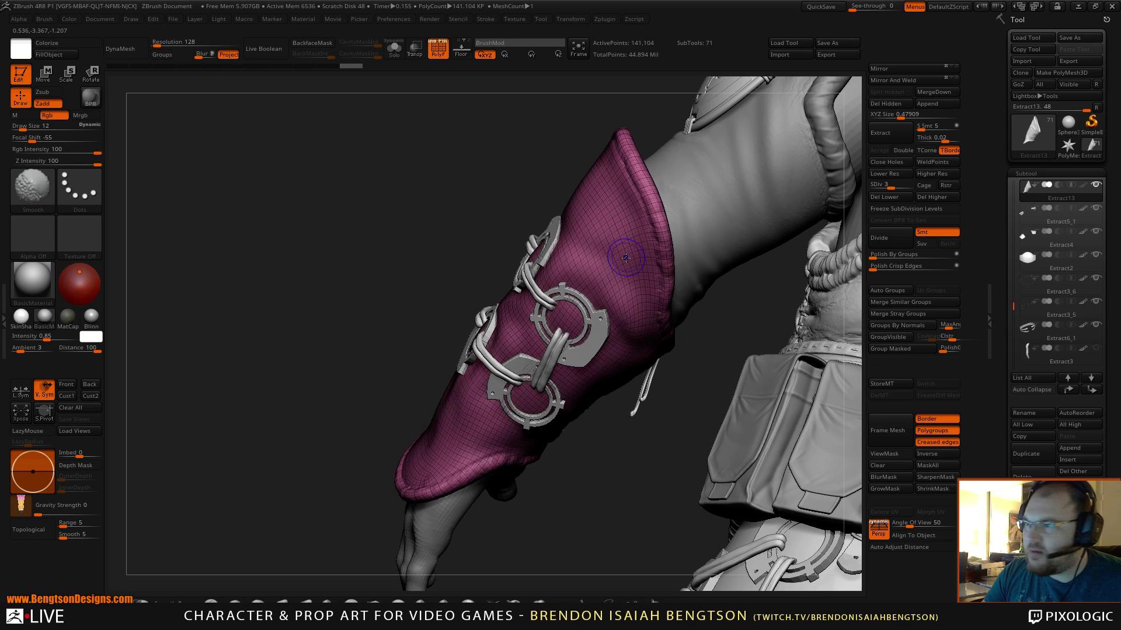
key(shift+f)
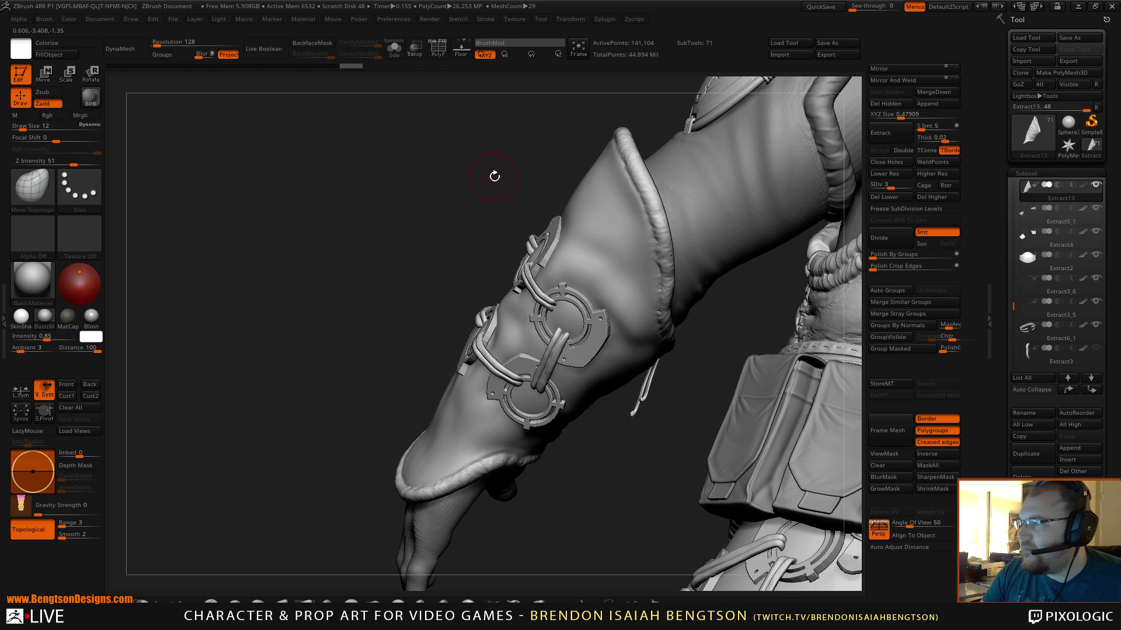
mouse_move(493, 175)
mouse_down()
mouse_move(486, 201)
mouse_move(563, 262)
mouse_up()
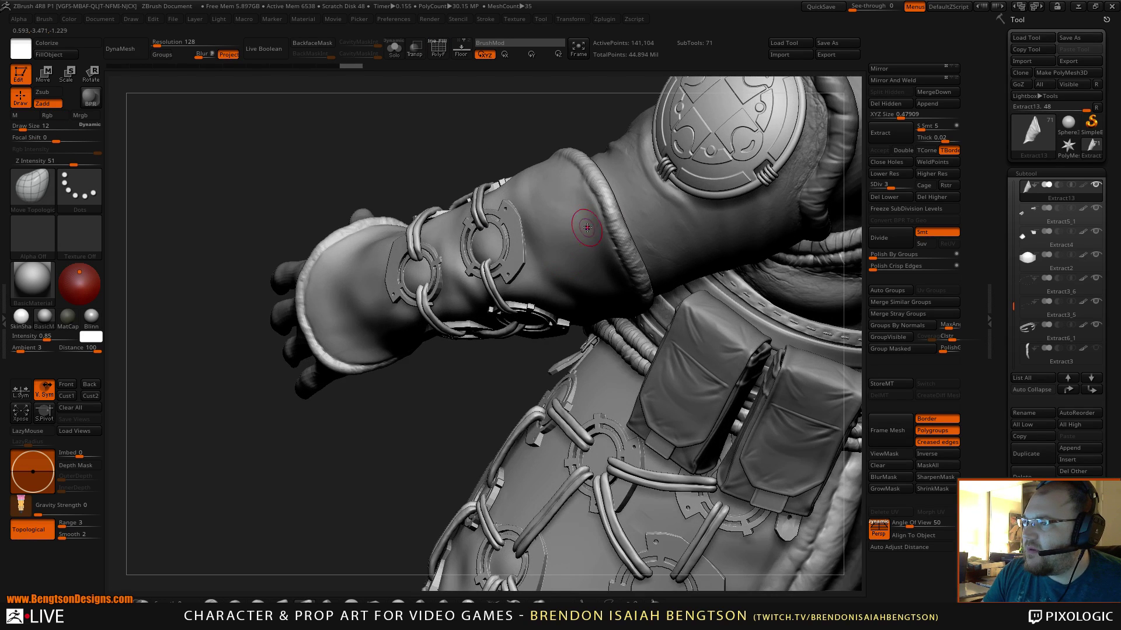
key(shift)
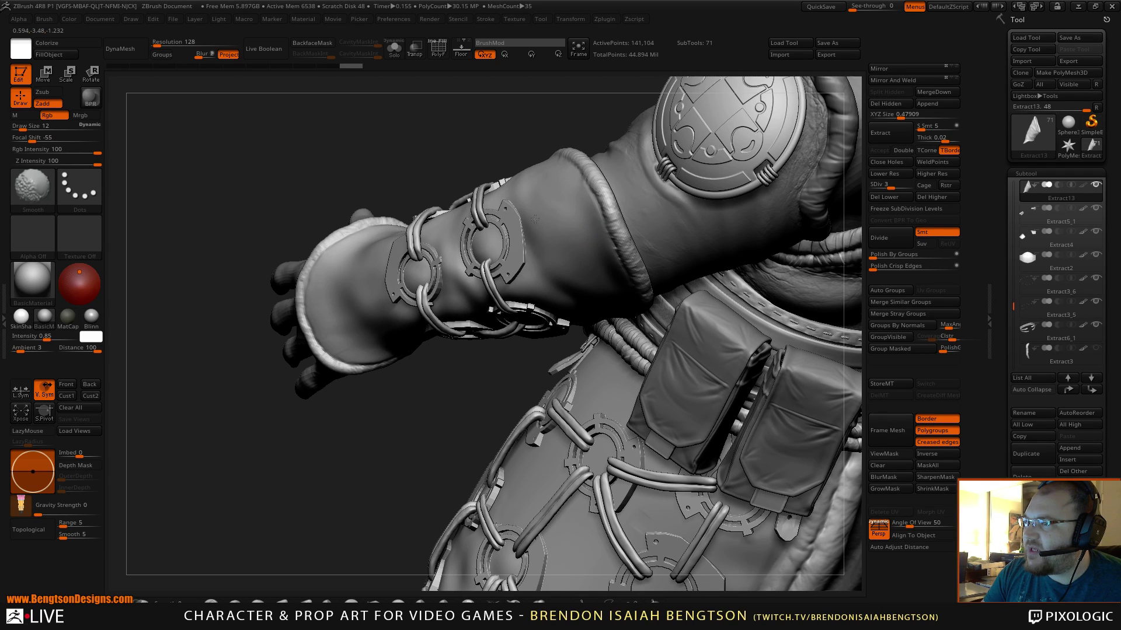
drag(456, 369, 493, 347)
- Build up the bracer's leather around the outer ring plates with the ClayBuildup brush at draw size 27
key(b)
key(c)
key(b)
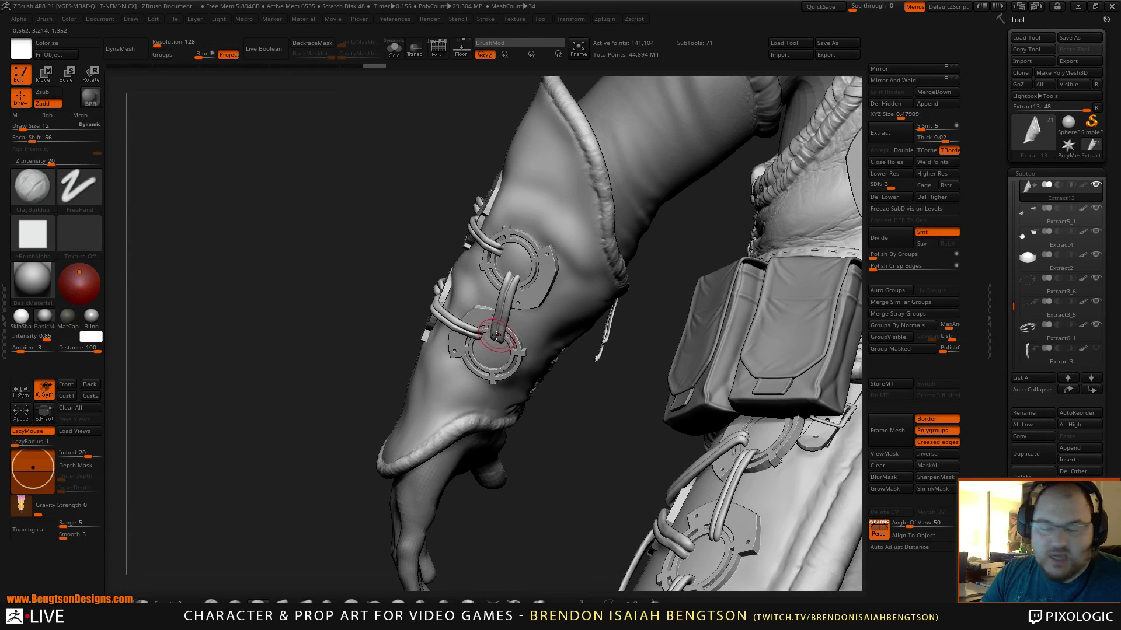
key(space)
drag(504, 325, 526, 337)
mouse_move(571, 453)
mouse_down()
mouse_move(562, 398)
mouse_move(512, 333)
mouse_up()
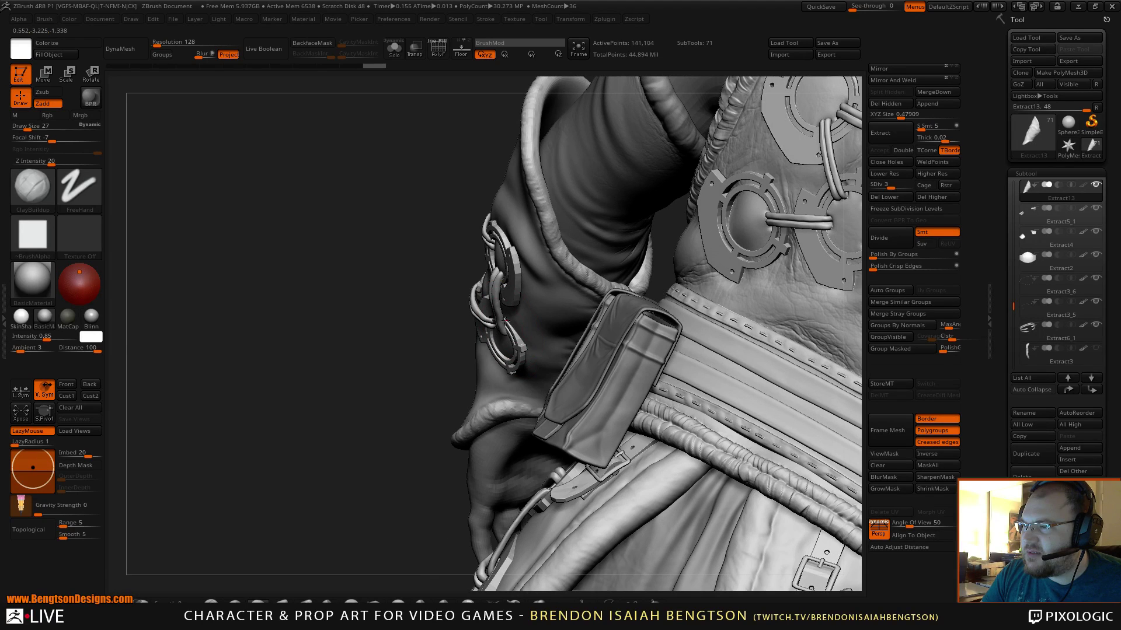
- Reshape the bracer's leather around the ring plates with Move Topological, checking its form from the back, side and front
key(b)
key(m)
key(t)
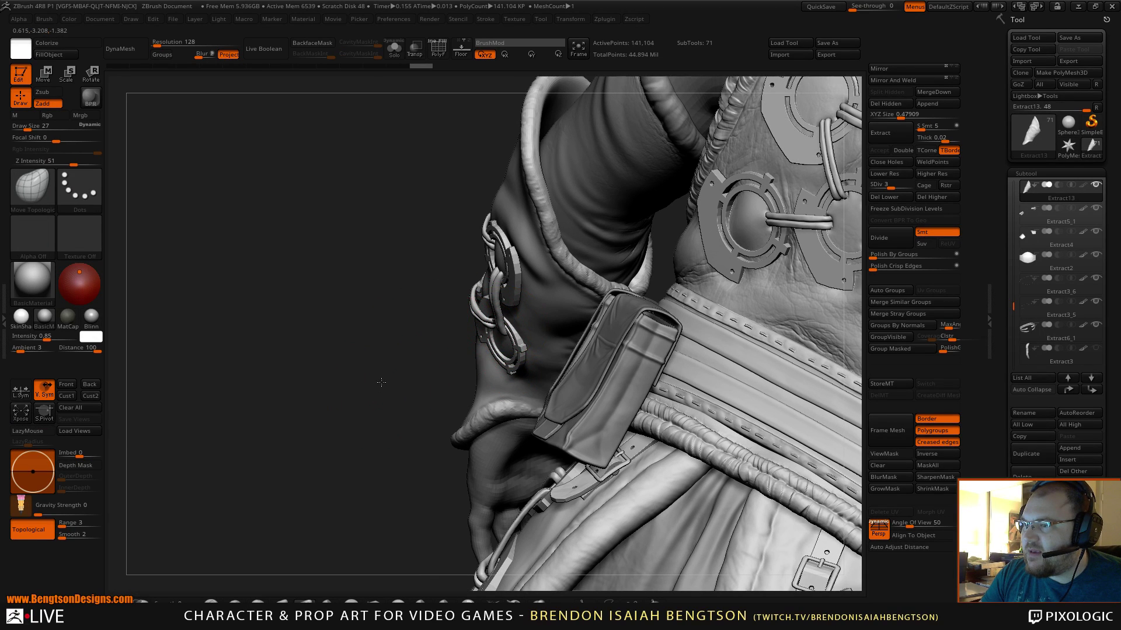
mouse_move(382, 383)
mouse_down()
mouse_move(530, 418)
mouse_move(550, 450)
mouse_move(485, 298)
mouse_up()
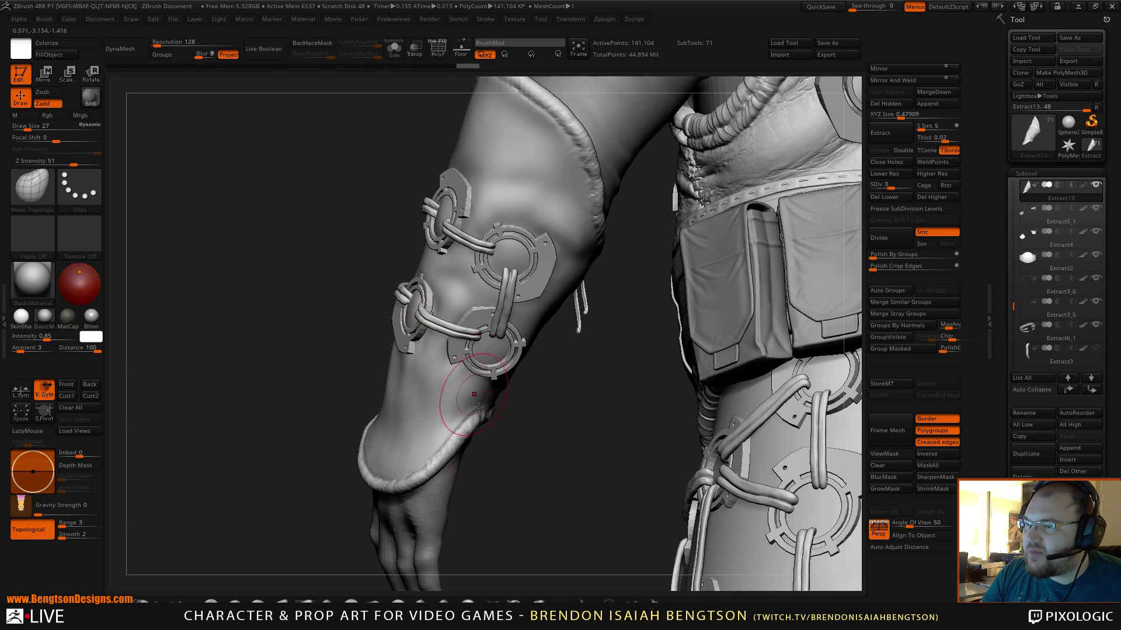
mouse_move(479, 407)
mouse_down()
mouse_move(519, 447)
mouse_move(444, 315)
mouse_up()
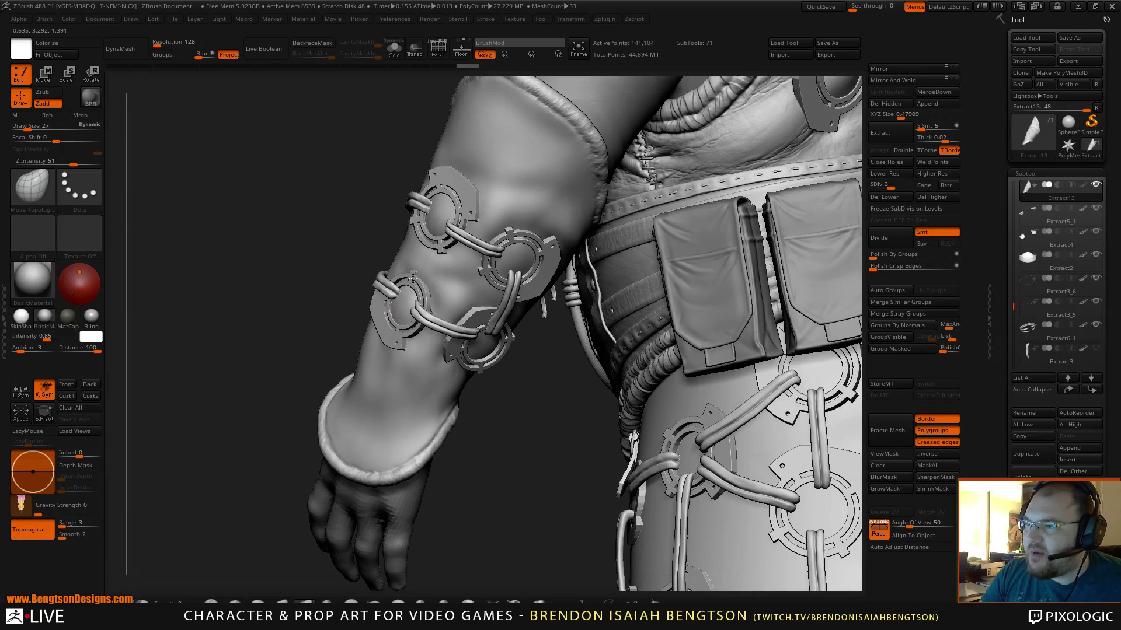
mouse_move(525, 438)
mouse_down()
mouse_move(533, 497)
mouse_move(569, 372)
mouse_move(607, 389)
mouse_move(586, 392)
mouse_move(588, 378)
mouse_up()
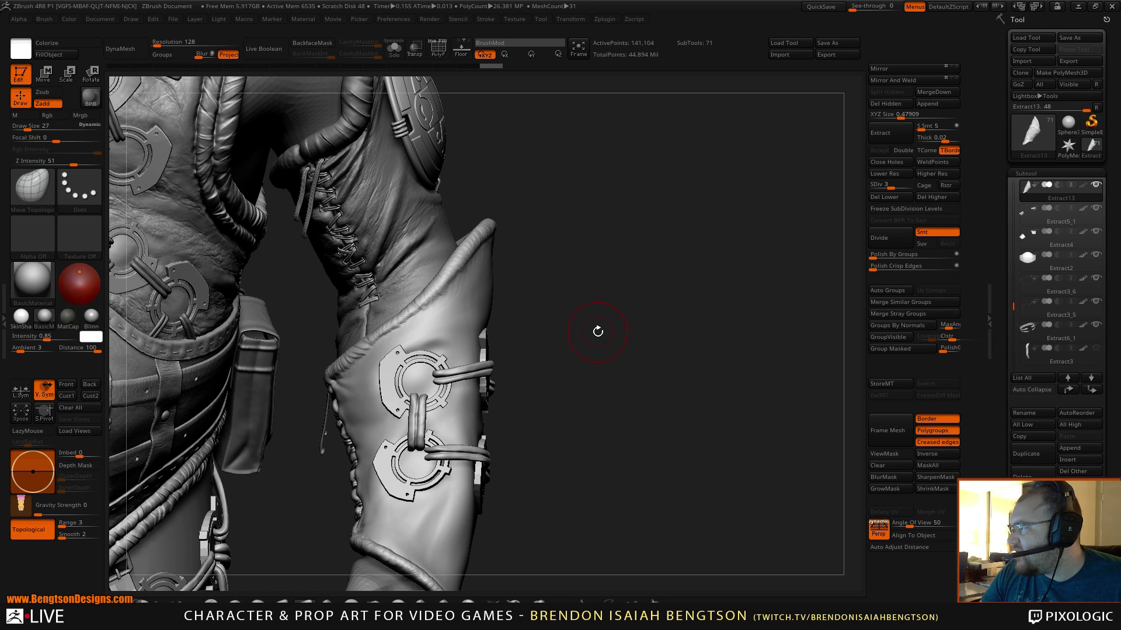
mouse_move(641, 286)
mouse_down()
mouse_move(613, 268)
mouse_move(605, 313)
mouse_move(658, 305)
mouse_move(655, 279)
mouse_up()
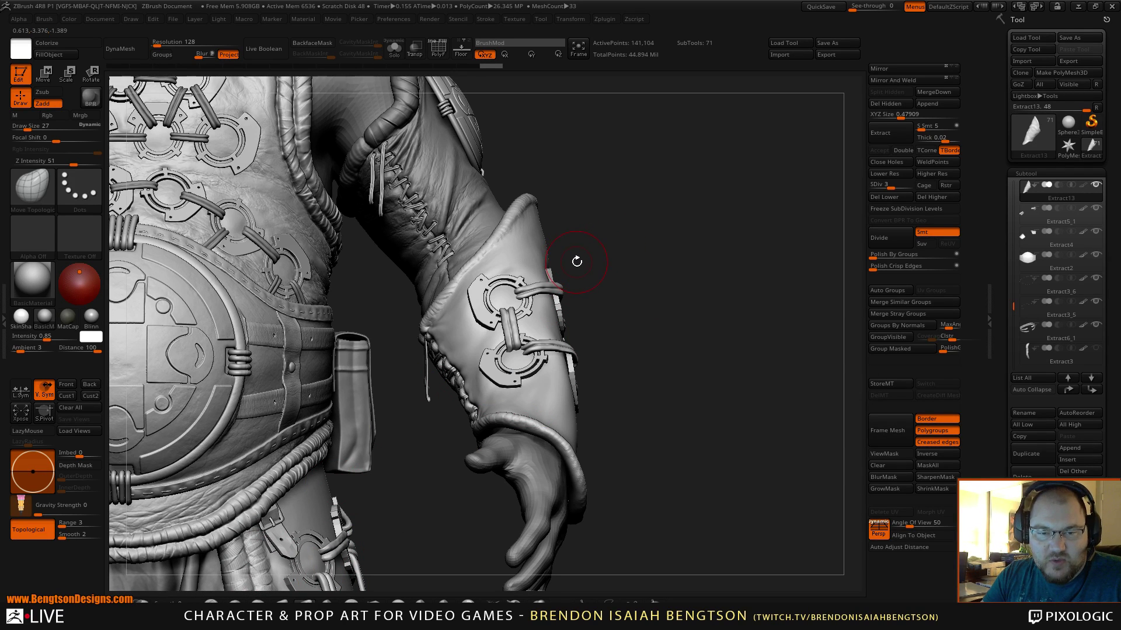
drag(642, 283, 611, 282)
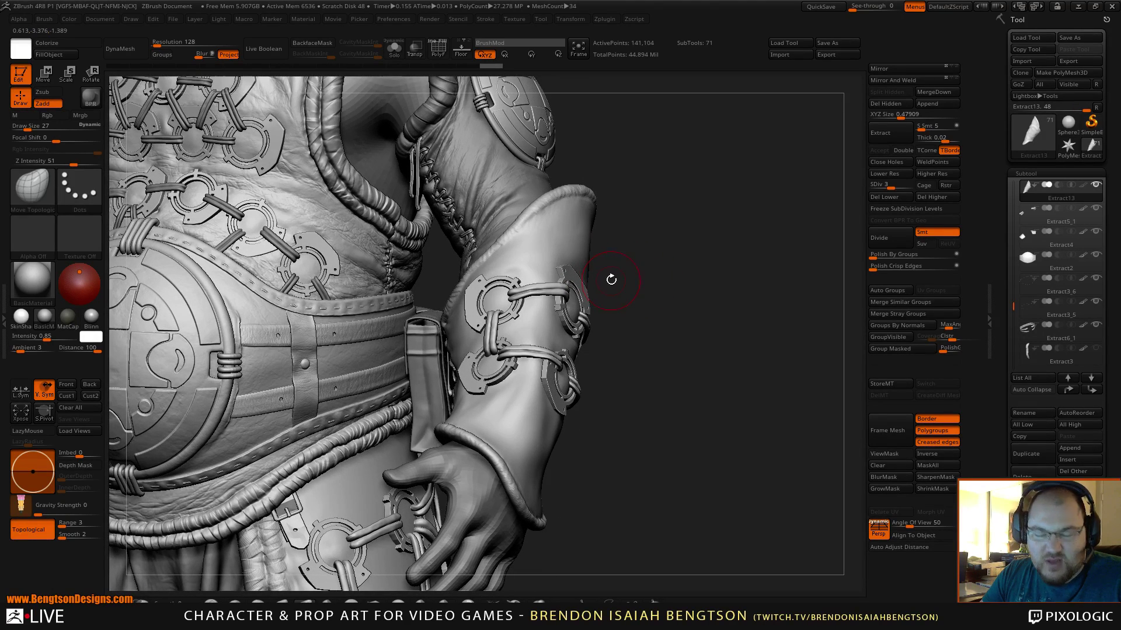
key(b)
key(c)
key(b)
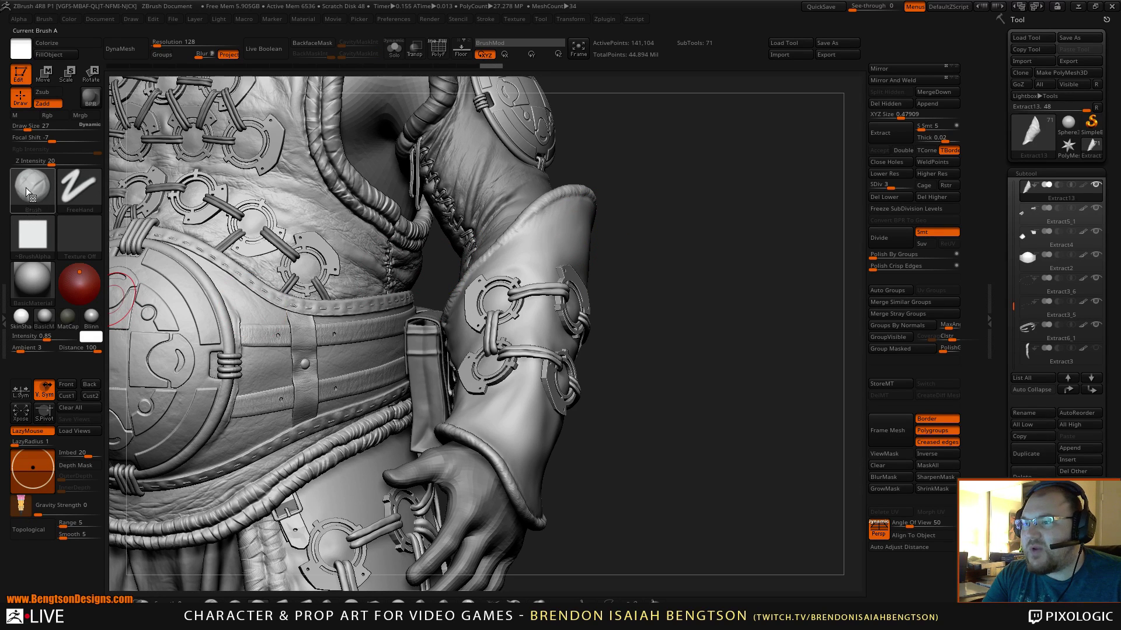
mouse_move(41, 204)
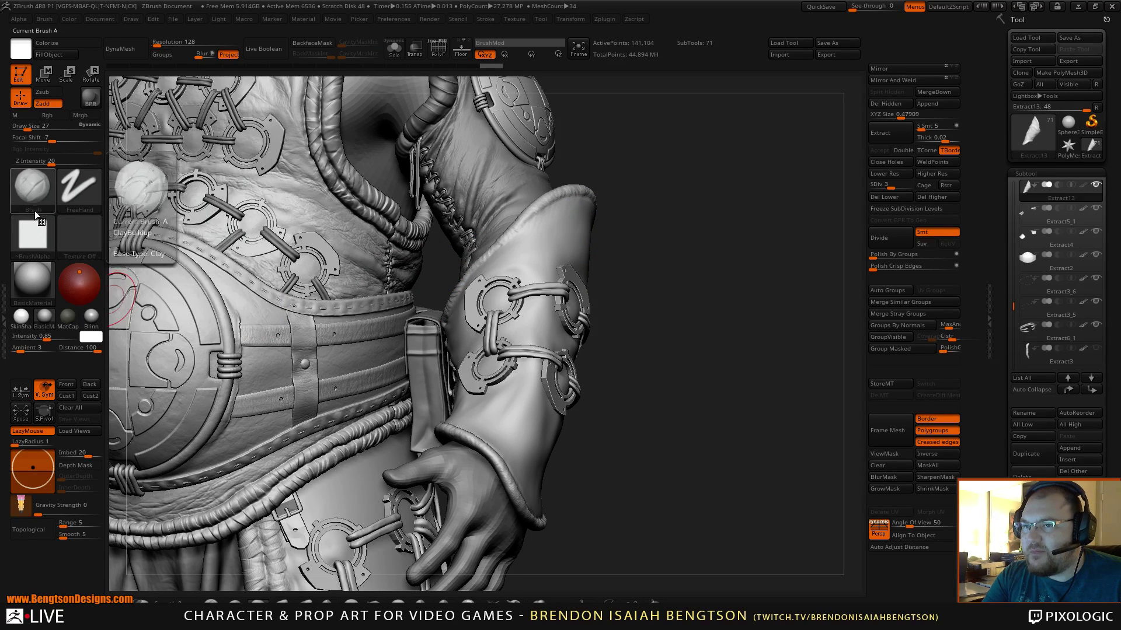
drag(736, 286, 653, 265)
drag(698, 489, 646, 434)
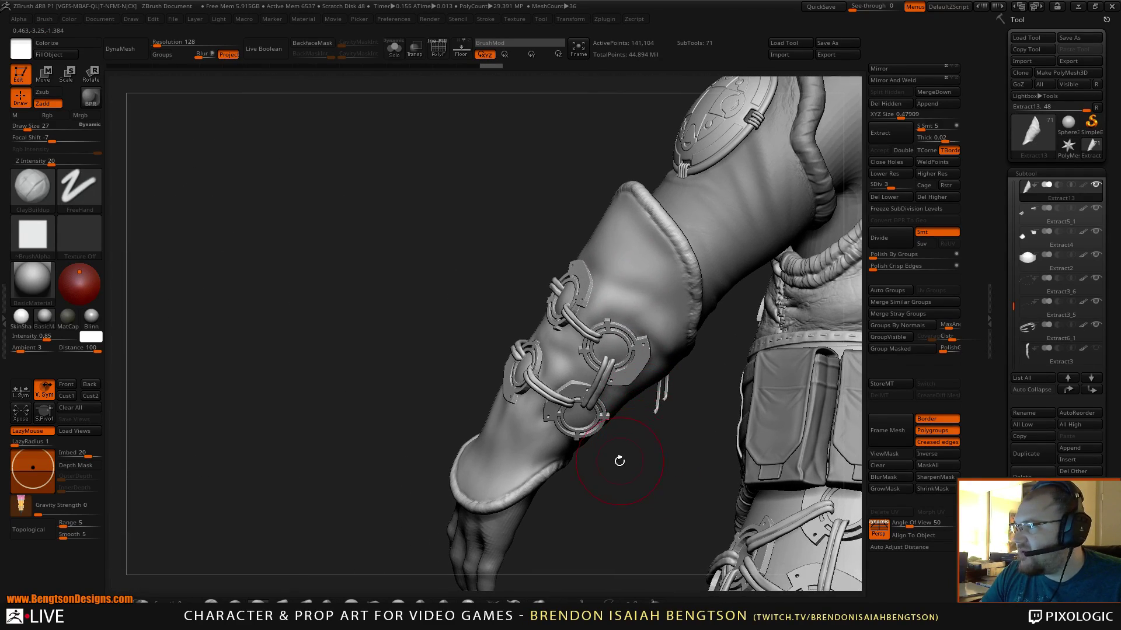
drag(615, 458, 587, 428)
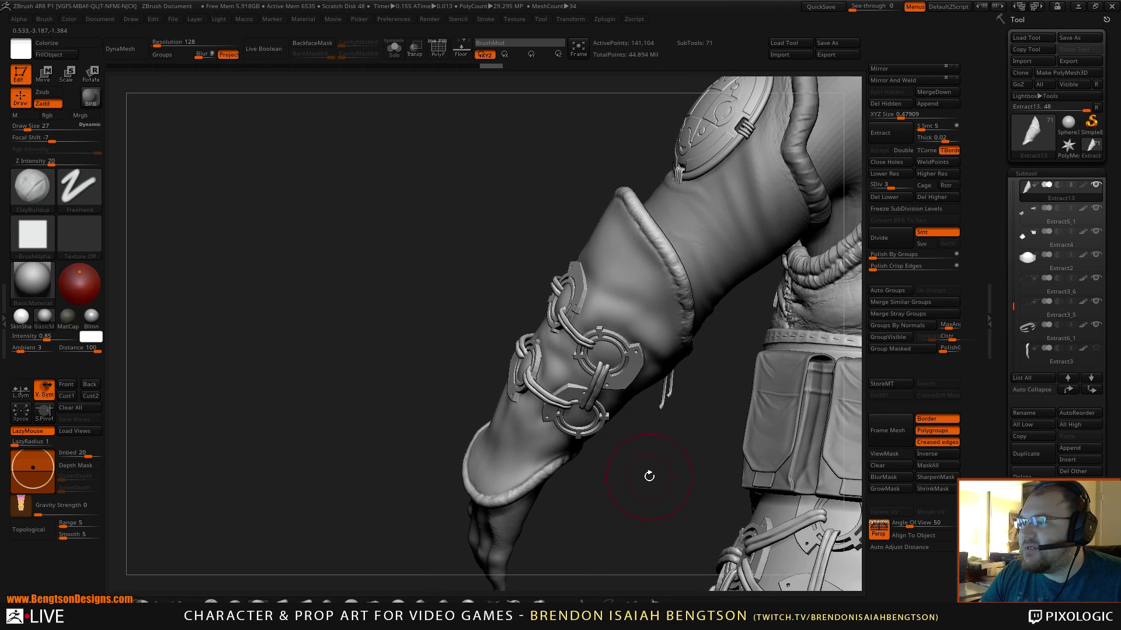
drag(649, 476, 562, 327)
key(b)
key(m)
key(t)
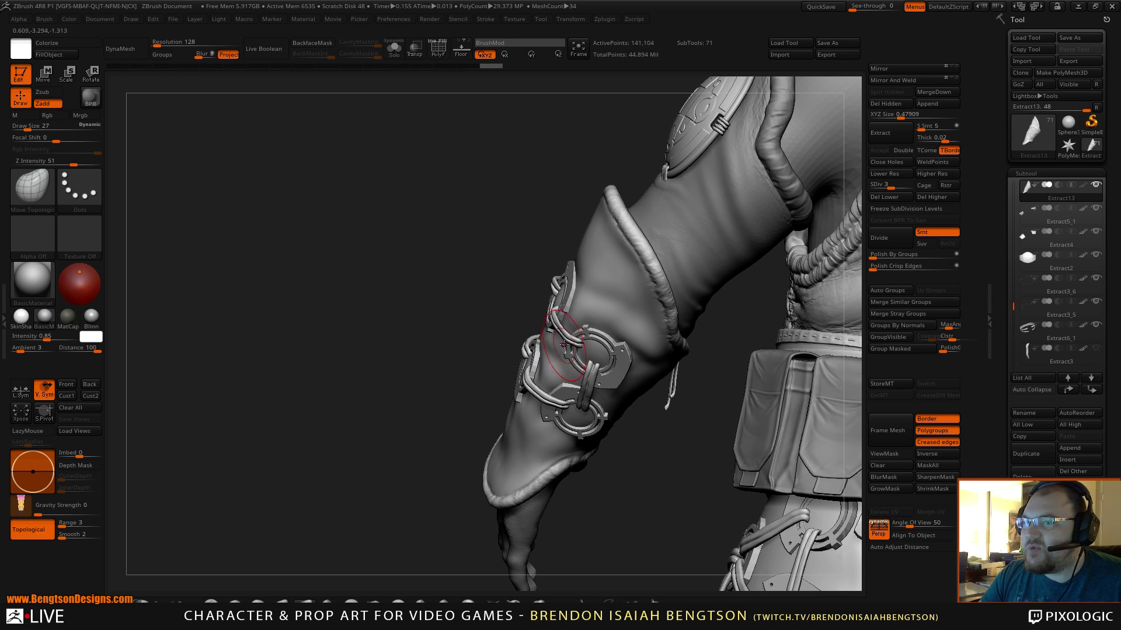
key(b)
key(h)
key(p)
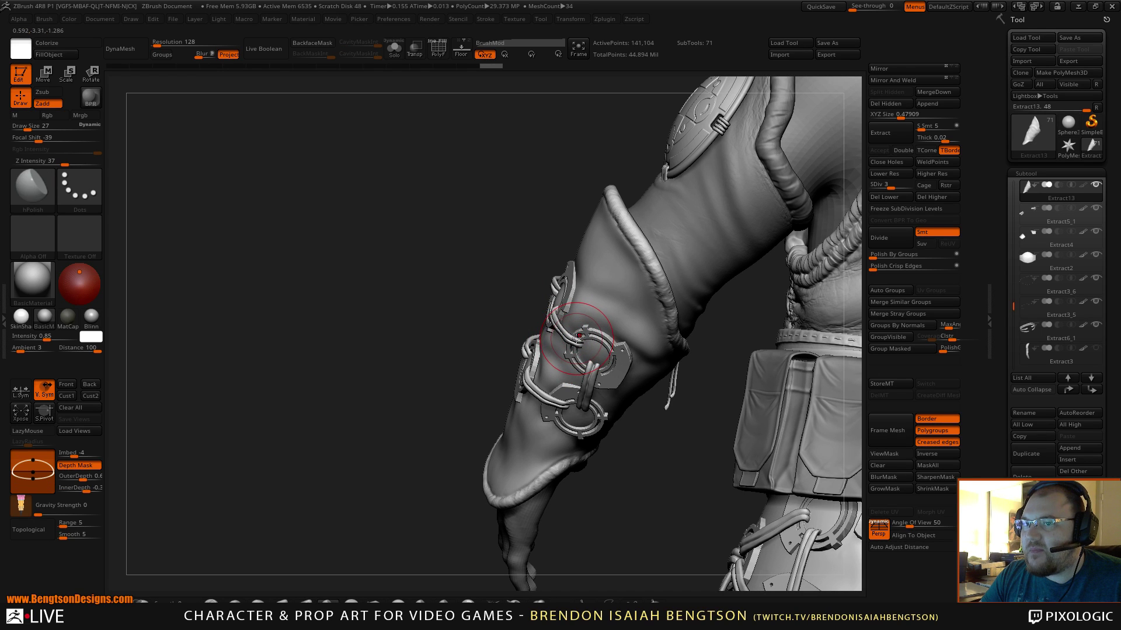
- Choose the DamStandard brush and examine the bracer's leather, ring plates and rims from the side, front and inner forearm
key(b)
key(d)
key(s)
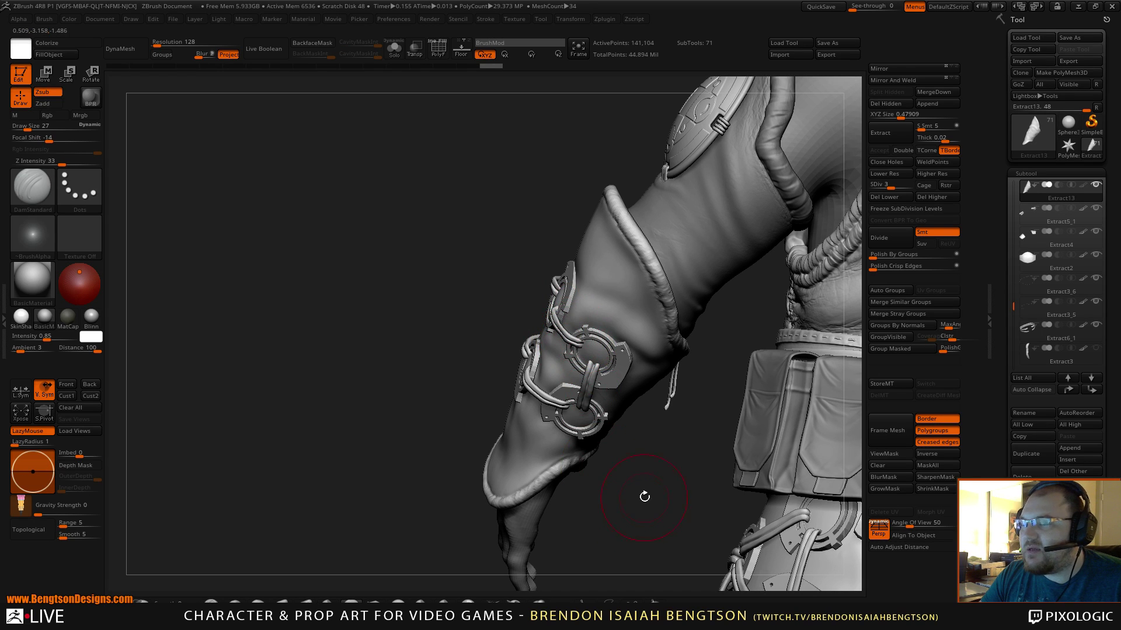
drag(645, 496, 660, 423)
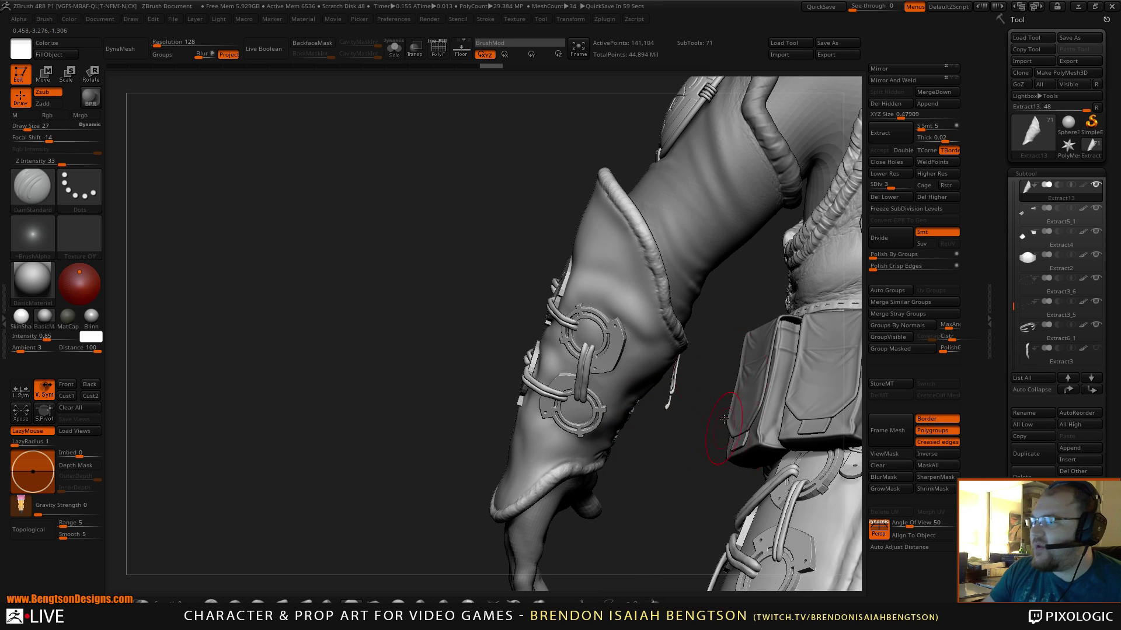
drag(721, 297, 786, 315)
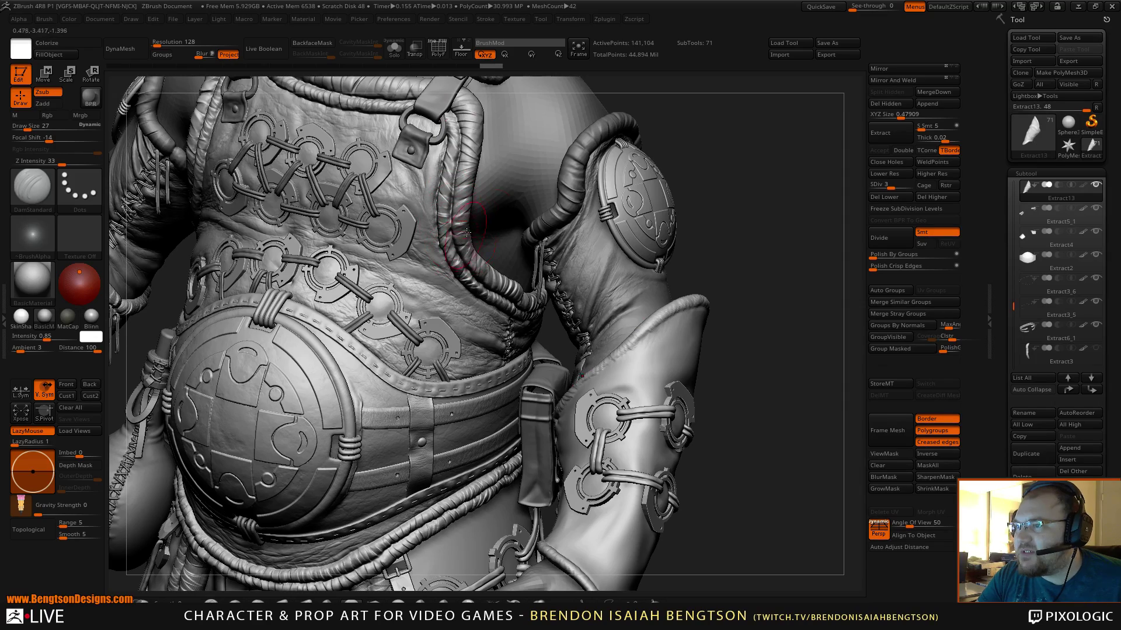
drag(777, 277, 769, 278)
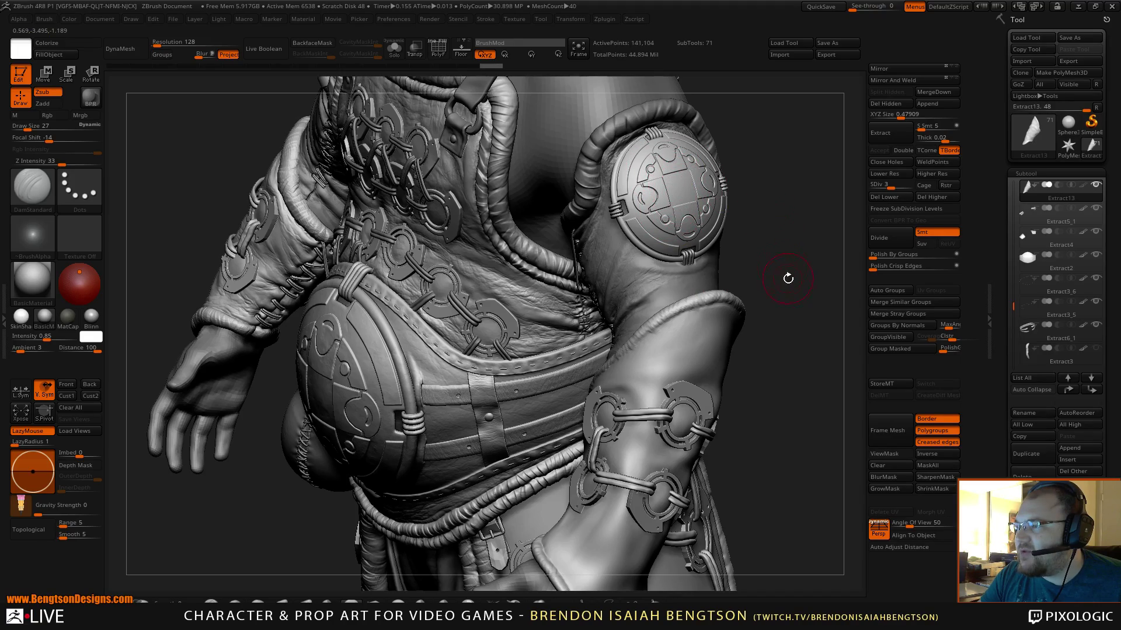
mouse_move(791, 278)
mouse_down()
mouse_move(752, 272)
mouse_move(770, 269)
mouse_move(744, 298)
mouse_up()
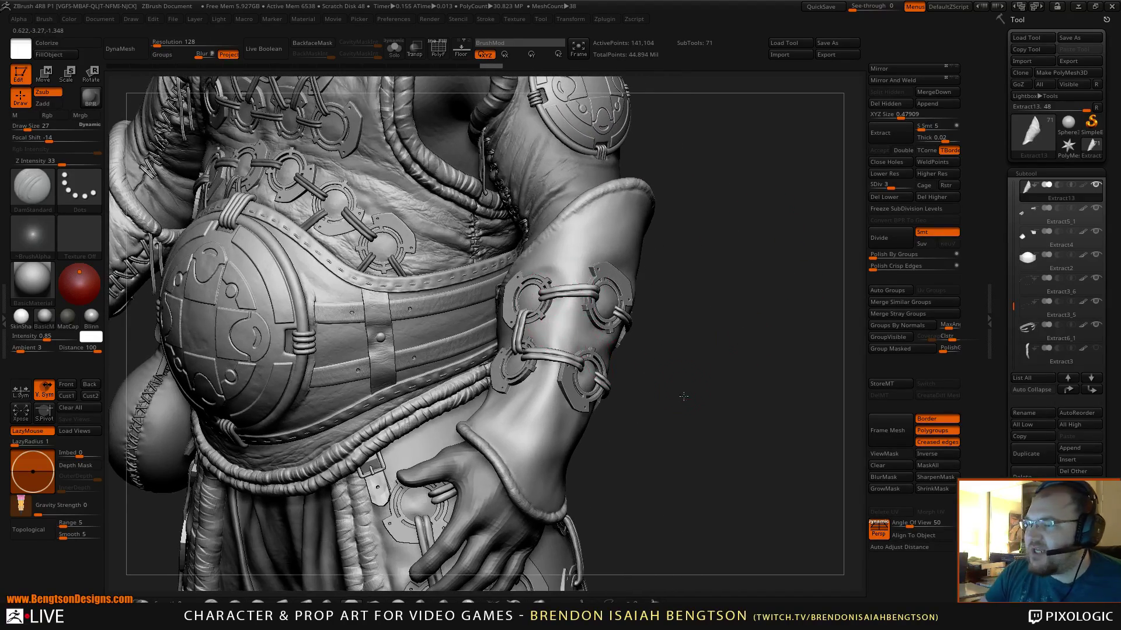
mouse_move(683, 396)
alt+mouse_down()
mouse_move(683, 418)
mouse_move(712, 360)
mouse_move(683, 253)
alt+mouse_up()
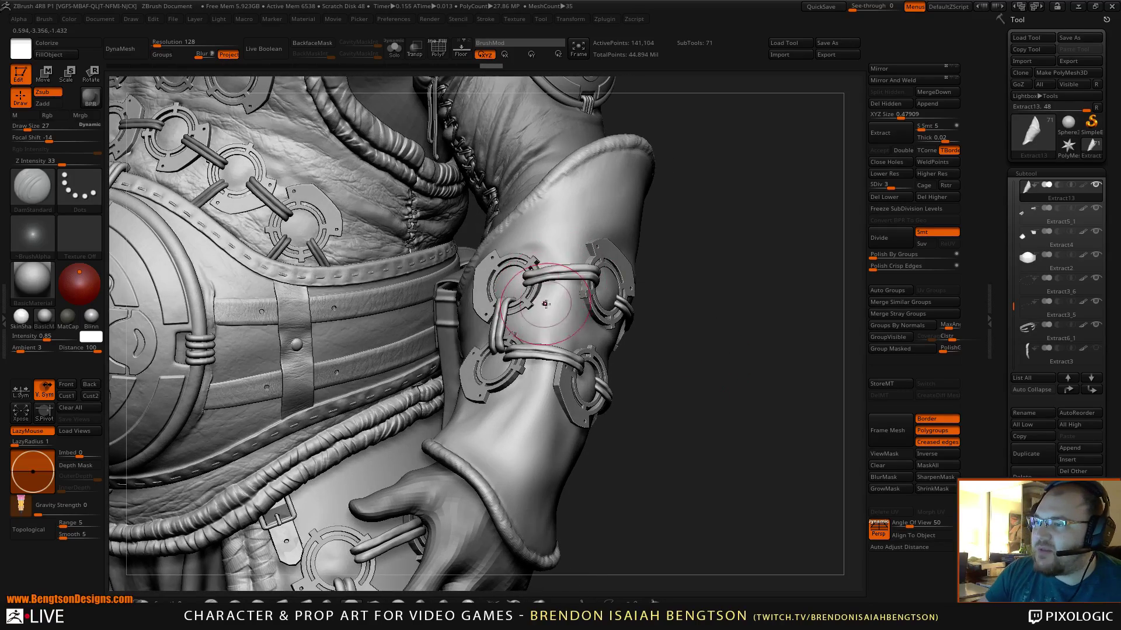
mouse_move(635, 322)
mouse_down()
mouse_move(689, 369)
mouse_move(738, 343)
mouse_up()
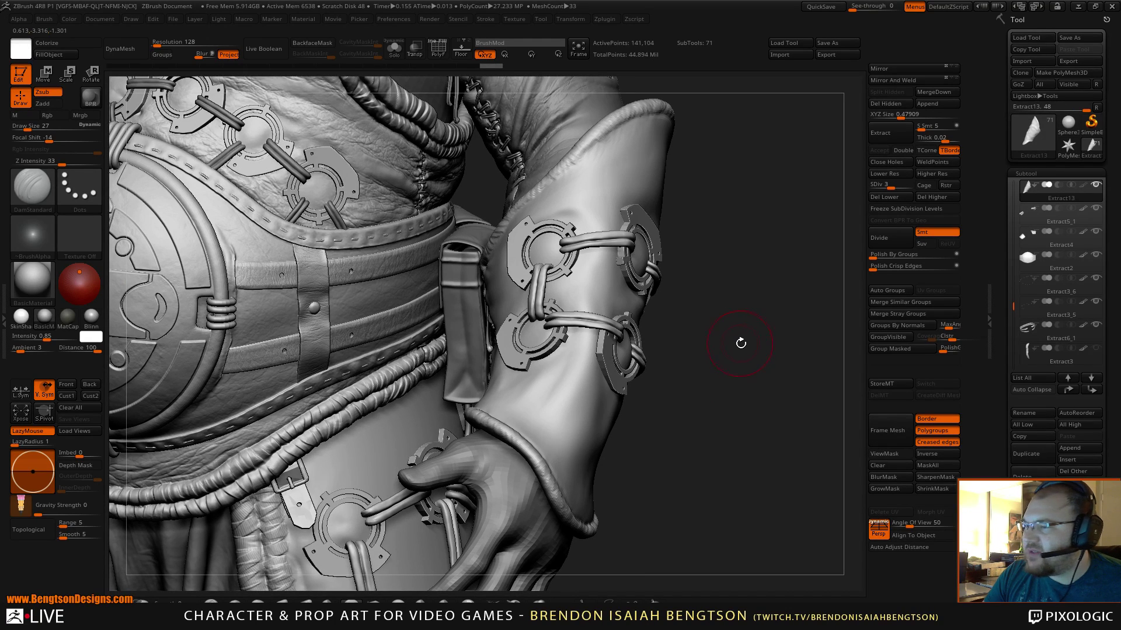
drag(741, 343, 695, 292)
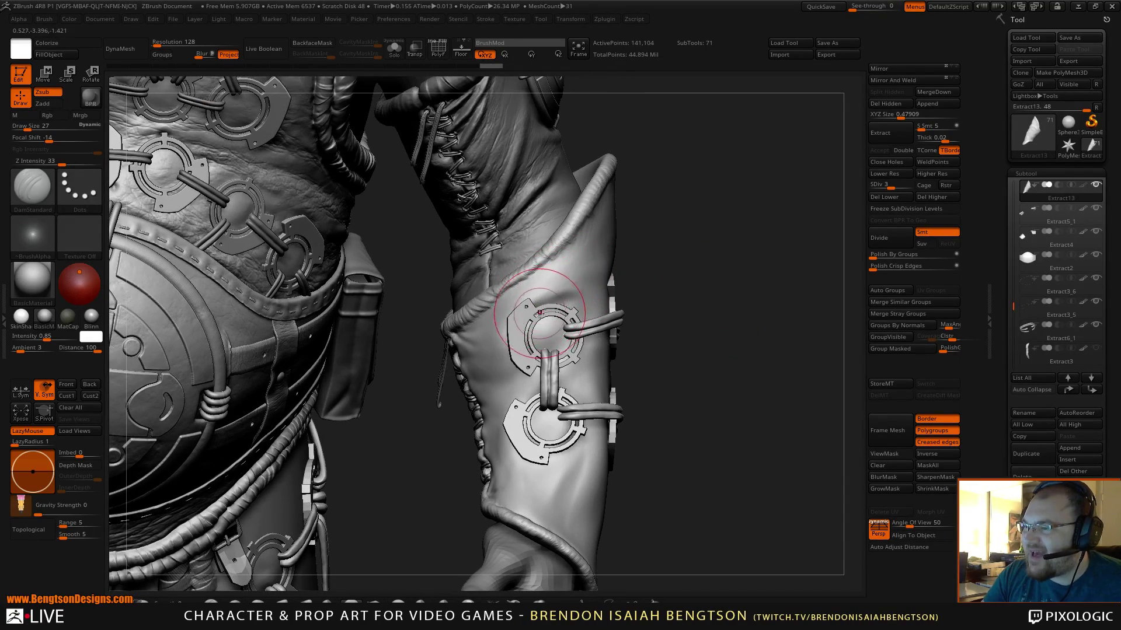
- Isolate the bracer, carve a crease above the upper ring plate's imprint with DamStandard at draw size 12 and smooth around it
key(alt+s)
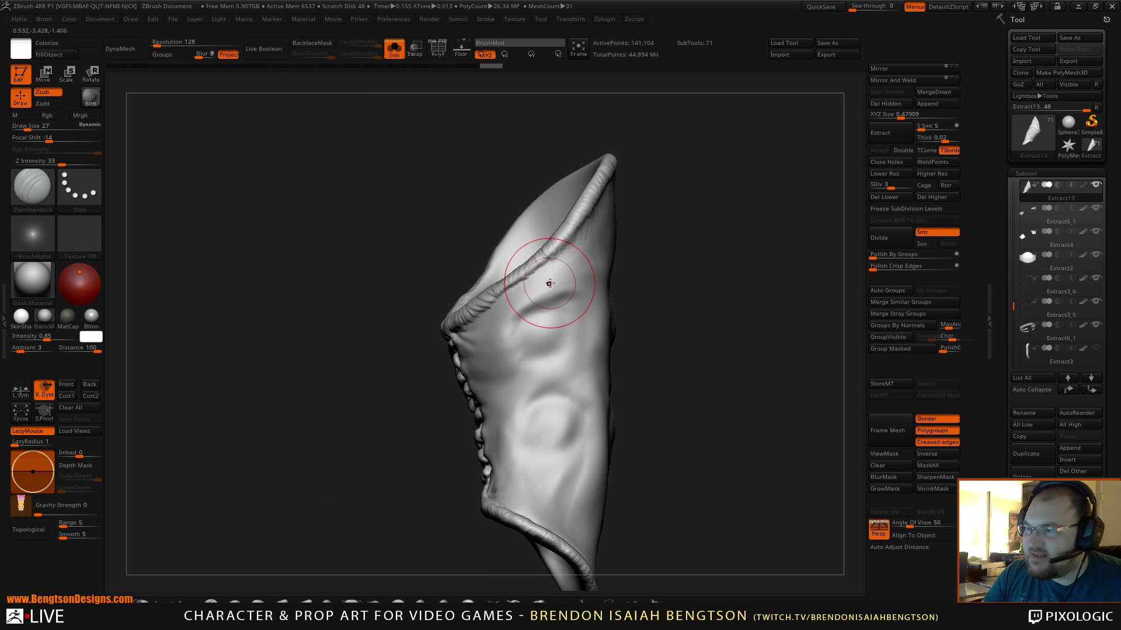
key(space)
drag(557, 292, 550, 291)
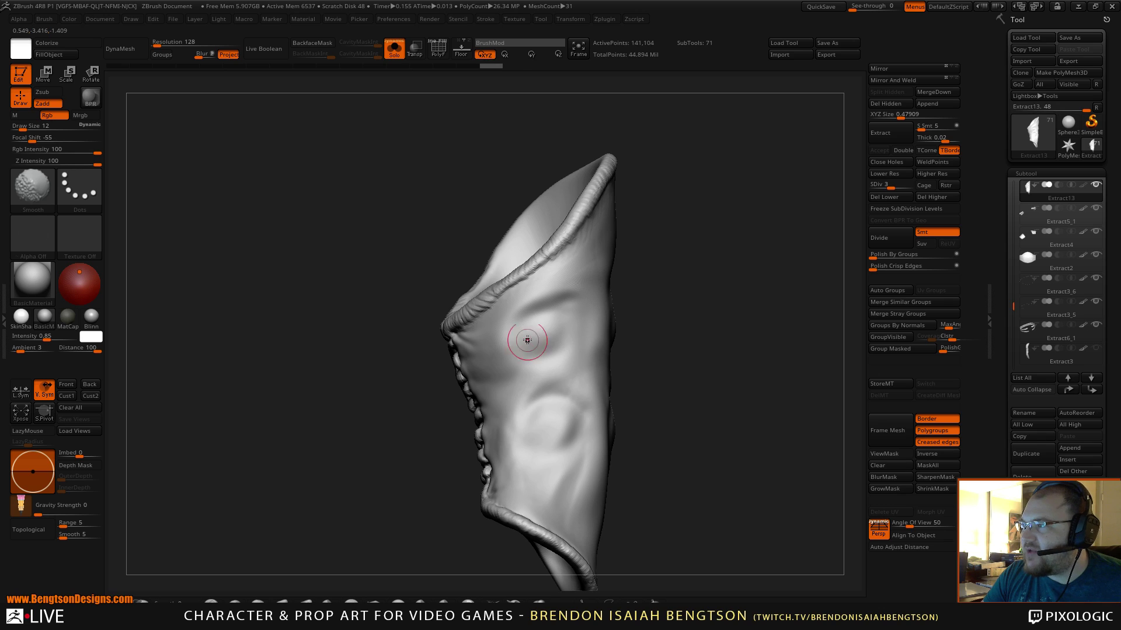
shift+drag(527, 340, 530, 337)
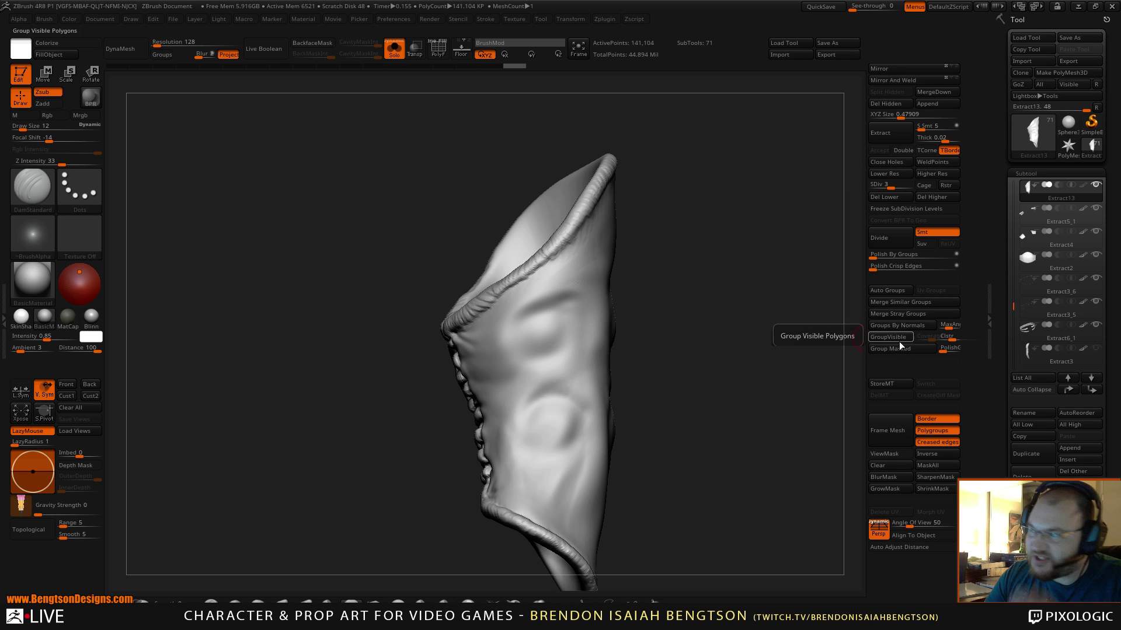
- Show the whole character again and choose the Move Topological brush at draw size 25 for the bracer, checking it from several angles
drag(669, 377, 624, 374)
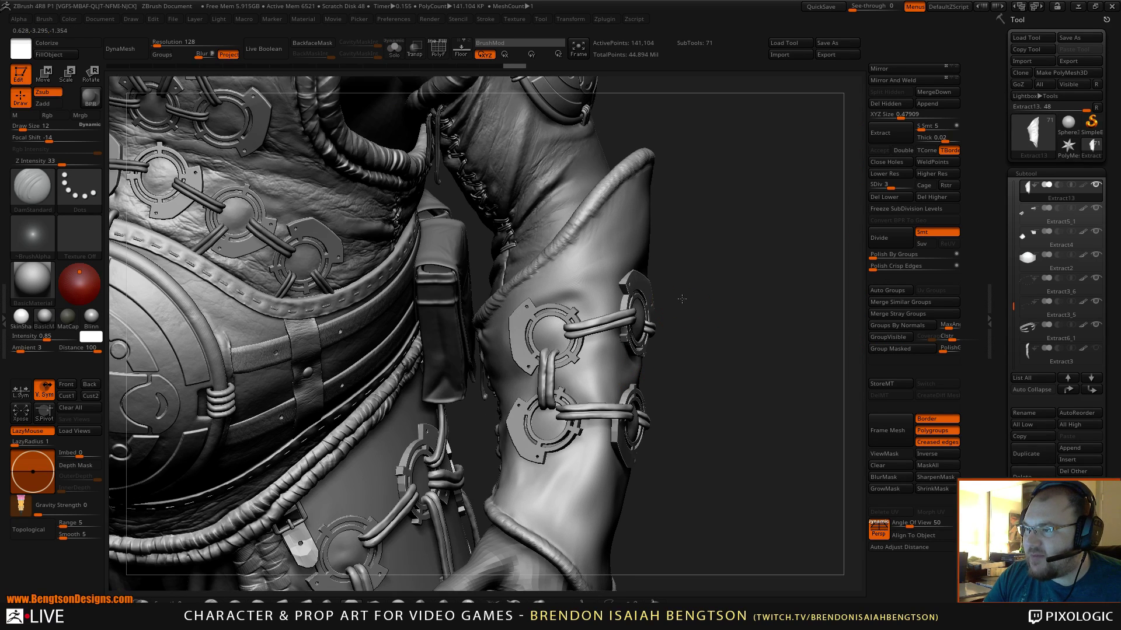
mouse_move(682, 299)
mouse_down()
mouse_move(648, 310)
mouse_move(500, 430)
mouse_up()
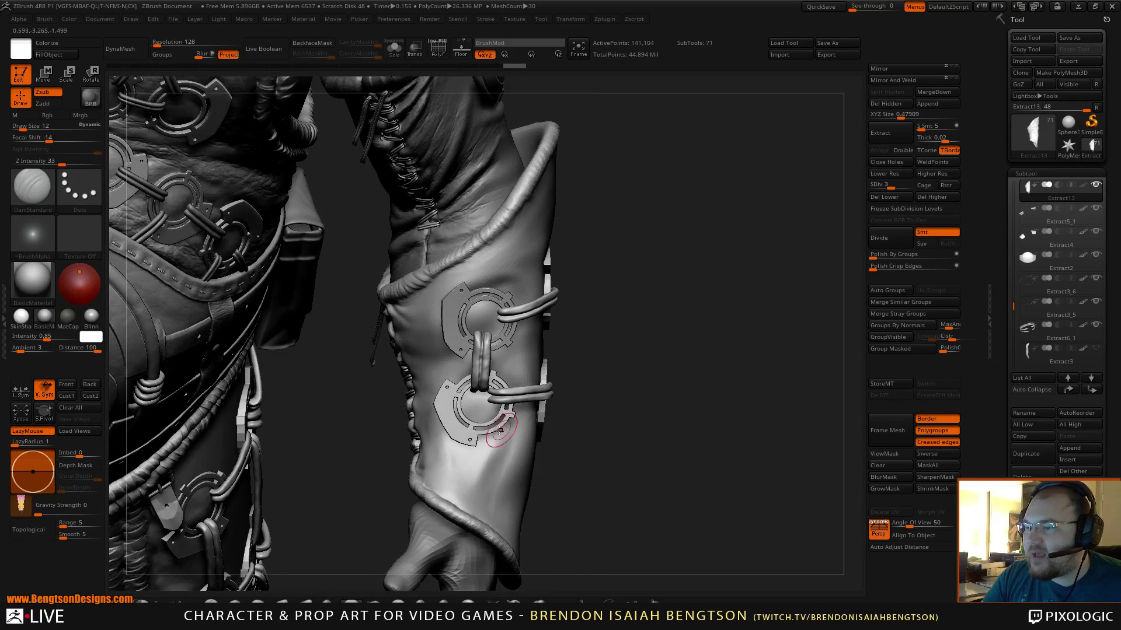
key(shift)
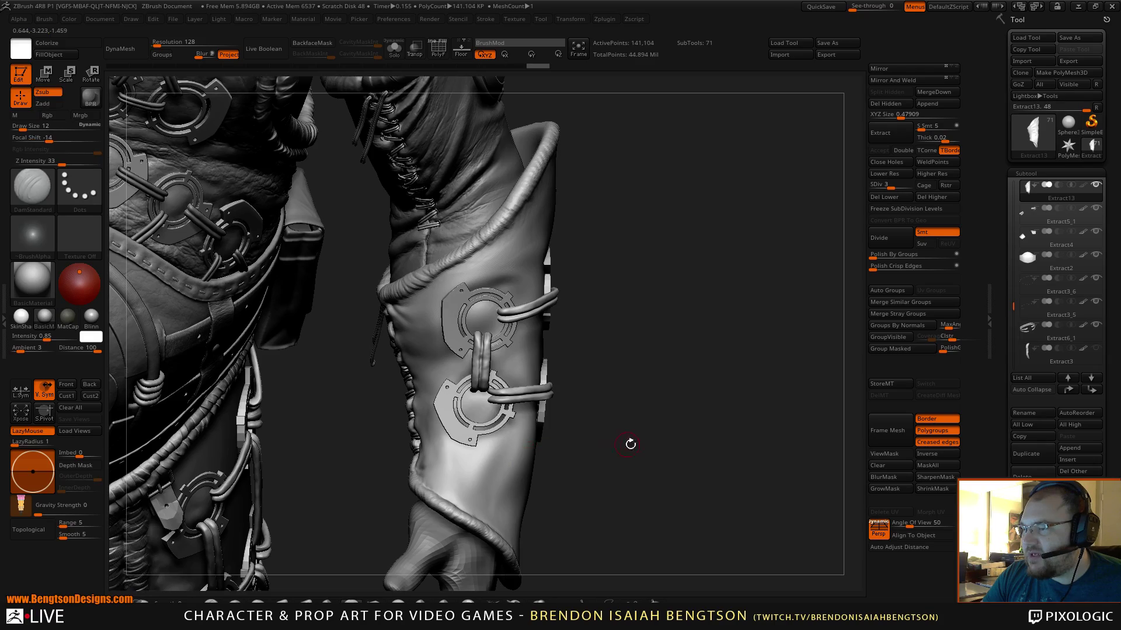
mouse_move(631, 442)
mouse_down()
mouse_move(576, 344)
mouse_move(622, 411)
mouse_move(484, 397)
mouse_move(495, 370)
mouse_up()
key(b)
key(m)
key(t)
key(space)
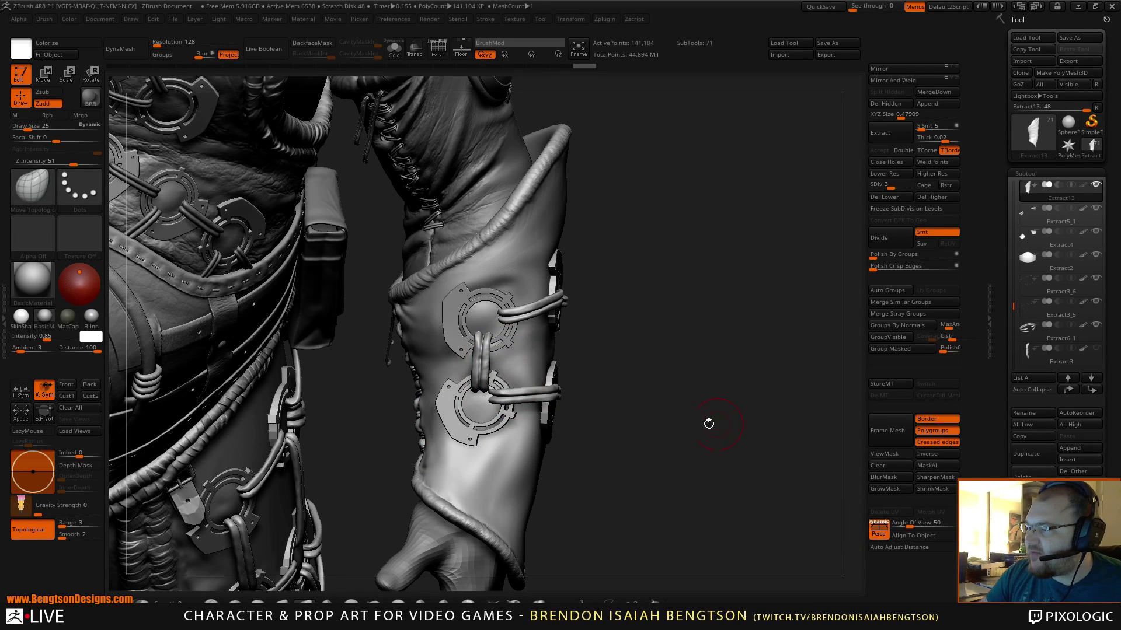
drag(662, 429, 642, 431)
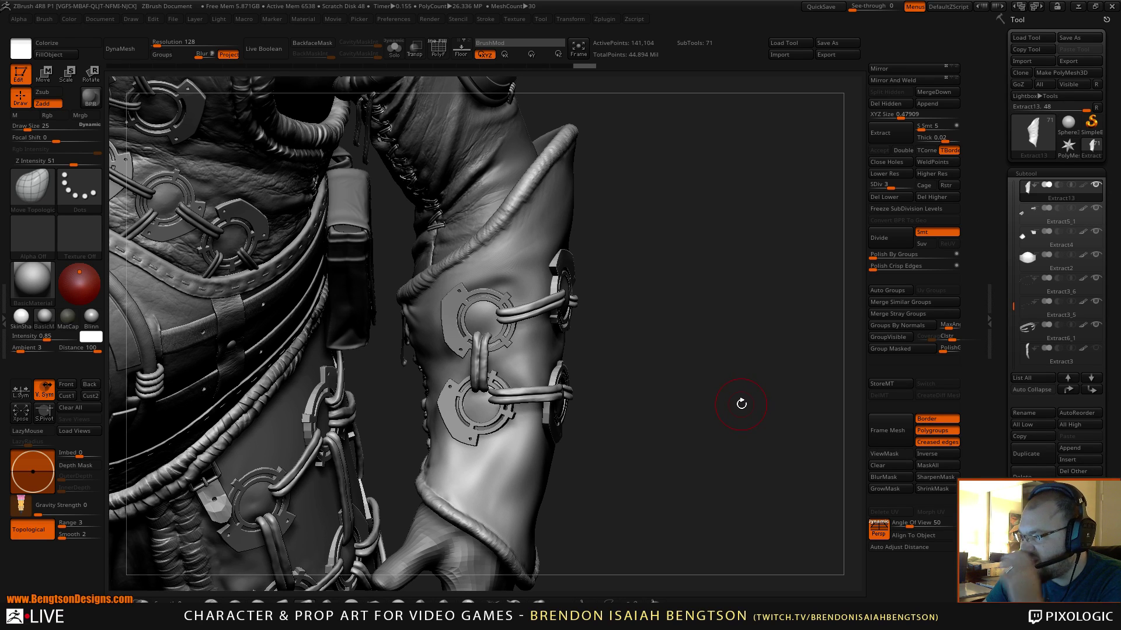
- Reduce the draw size to 11 and smooth the bracer's leather between the upper rim and the upper ring plate
alt+drag(676, 297, 703, 336)
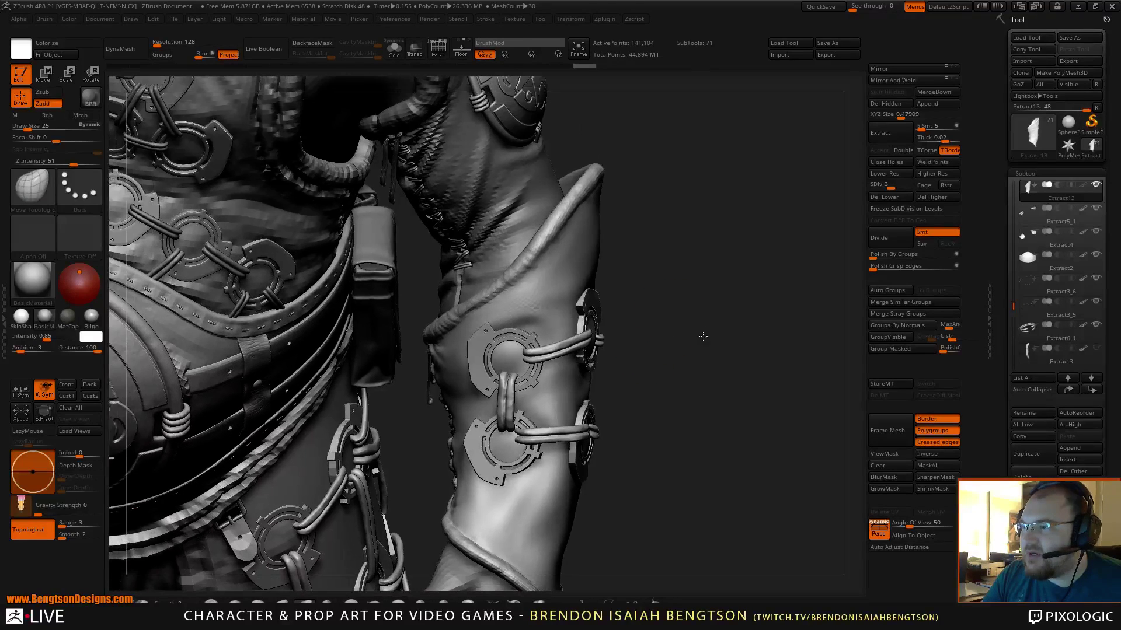
key(space)
scroll(564, 278, down, 2)
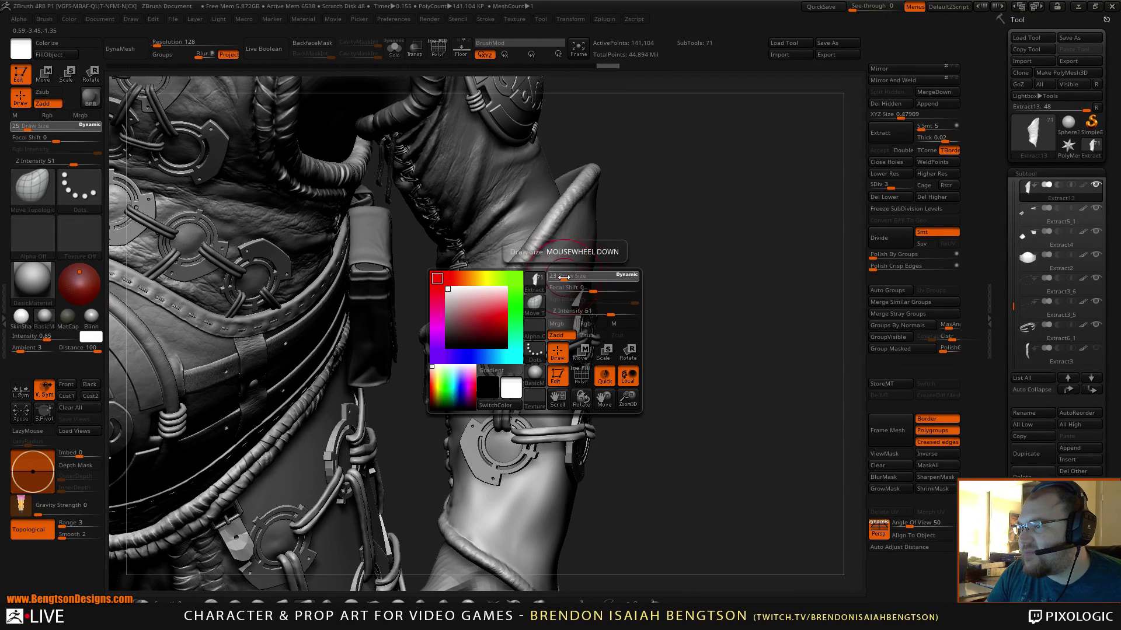
shift+drag(572, 247, 552, 265)
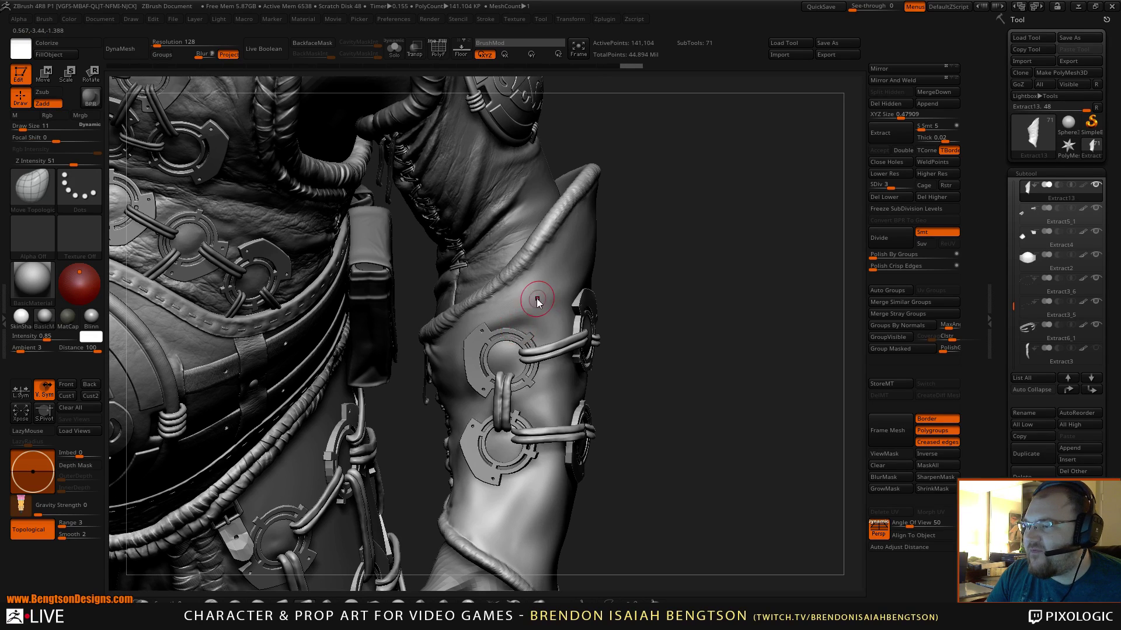
- Set the draw size to 25 and reshape the bracer's leather beside the upper ring plate and rim with Move Topological
key(space)
mouse_move(633, 224)
alt+mouse_down()
mouse_move(665, 295)
mouse_move(554, 350)
mouse_move(496, 370)
mouse_move(488, 358)
alt+mouse_up()
mouse_move(656, 317)
mouse_down()
mouse_move(663, 250)
mouse_move(659, 286)
mouse_move(692, 349)
mouse_up()
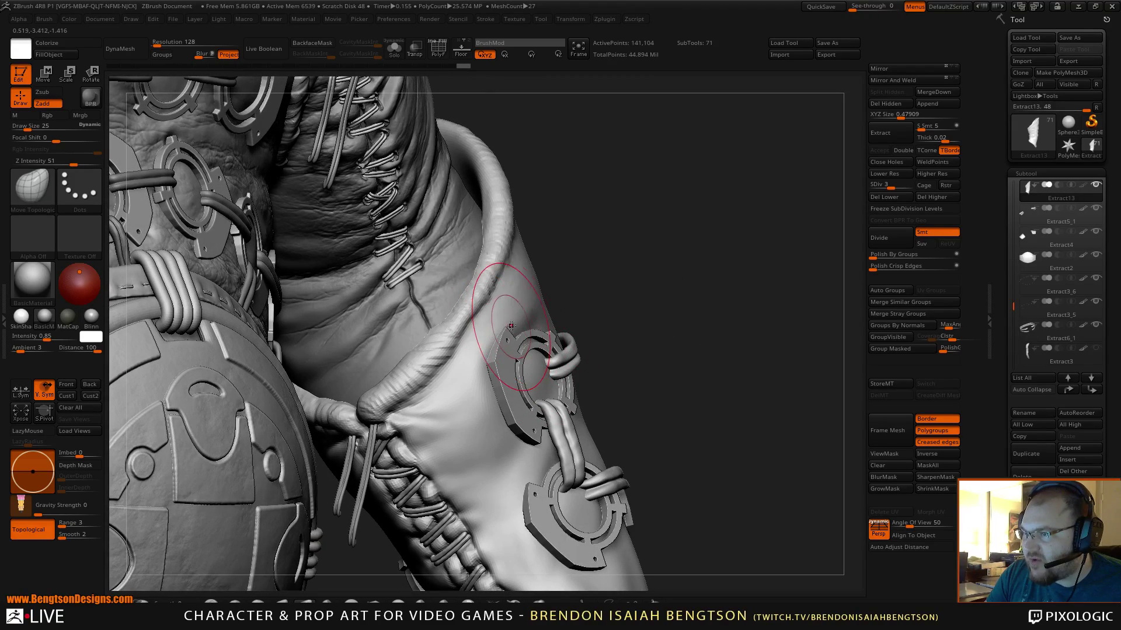
mouse_move(514, 356)
right_down()
mouse_move(489, 387)
mouse_move(488, 372)
right_up()
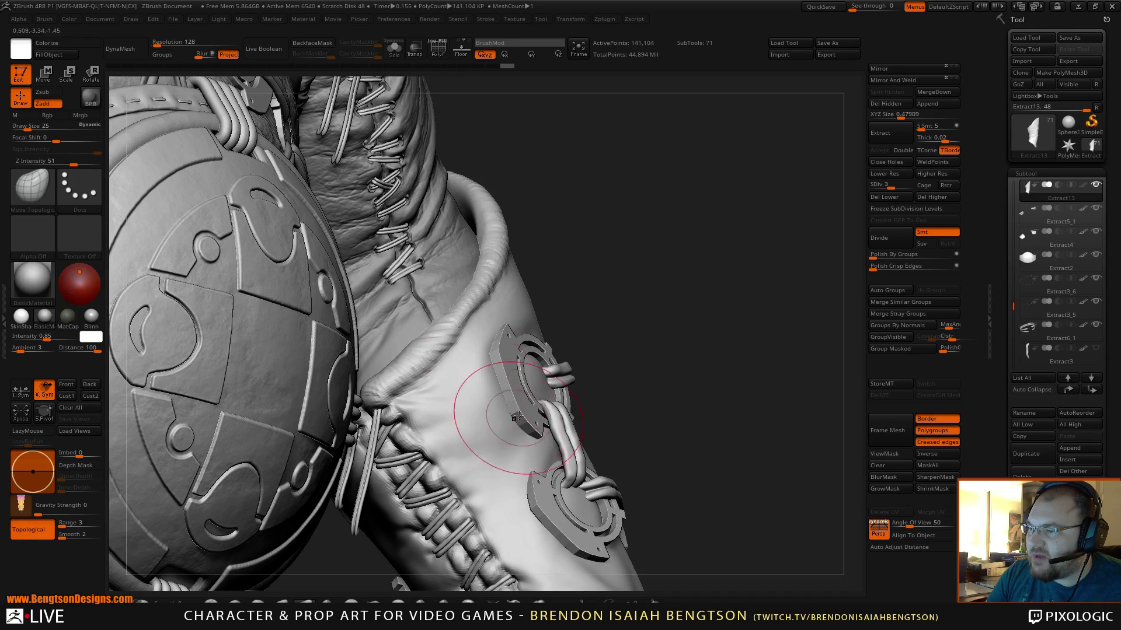
mouse_move(501, 413)
right_down()
mouse_move(584, 379)
mouse_move(575, 327)
mouse_move(609, 348)
mouse_move(579, 315)
mouse_move(636, 342)
mouse_move(608, 302)
mouse_move(664, 252)
mouse_move(665, 176)
mouse_move(672, 292)
mouse_move(671, 220)
mouse_move(708, 227)
mouse_move(653, 307)
mouse_move(690, 313)
mouse_move(686, 252)
mouse_move(705, 273)
mouse_move(721, 265)
mouse_move(709, 271)
right_up()
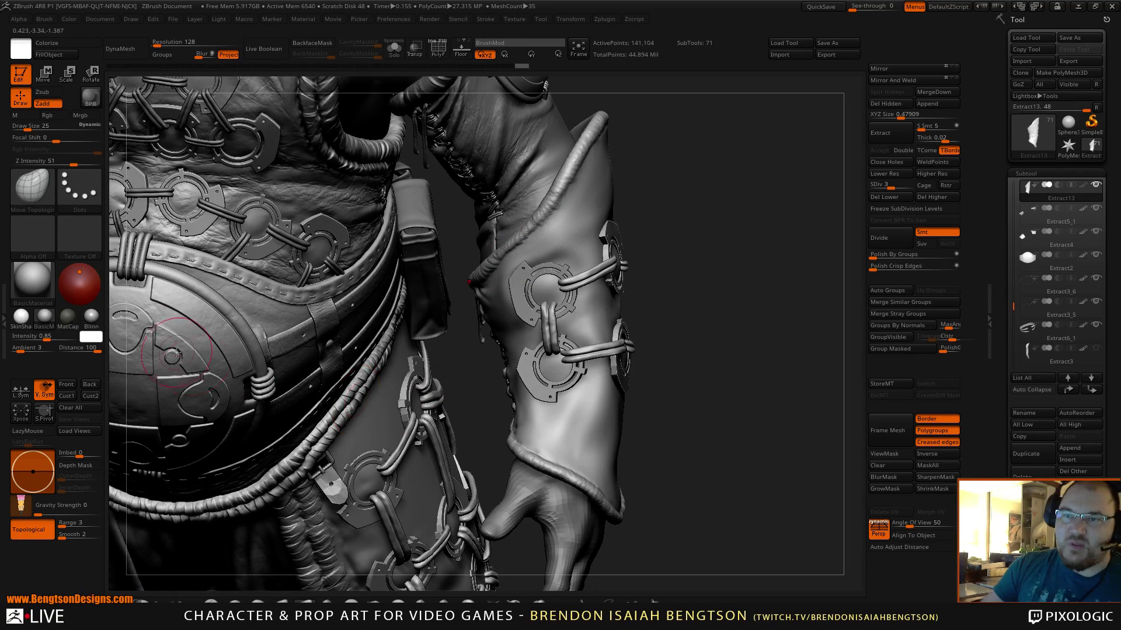
- Import the Bag_OrangeLeatherSoft leather images as alphas
click(5, 318)
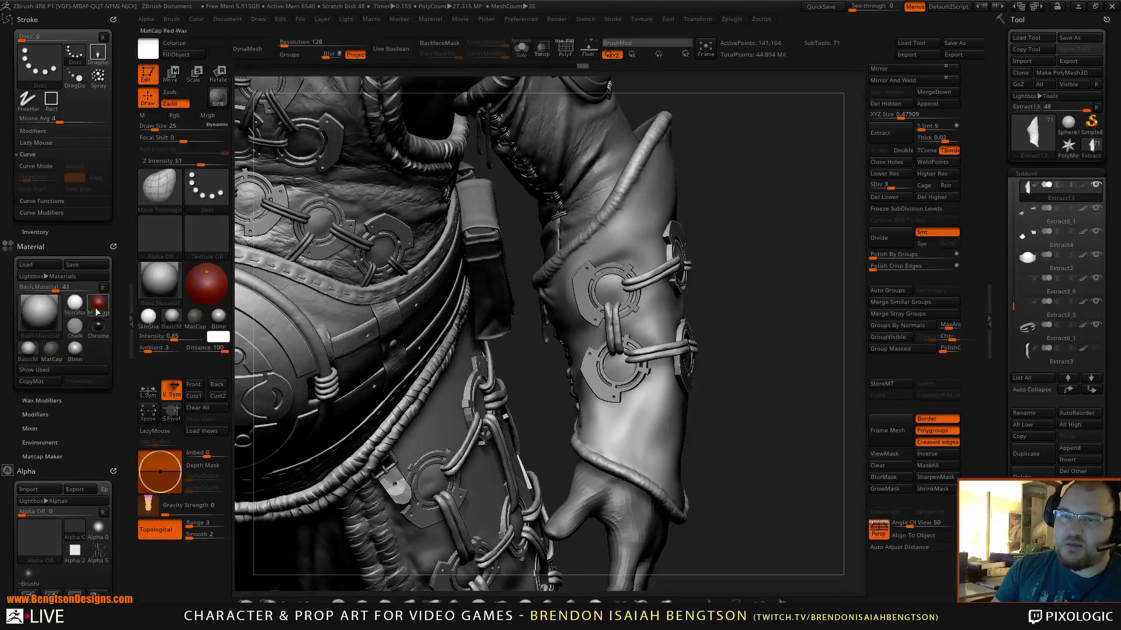
drag(83, 496, 83, 241)
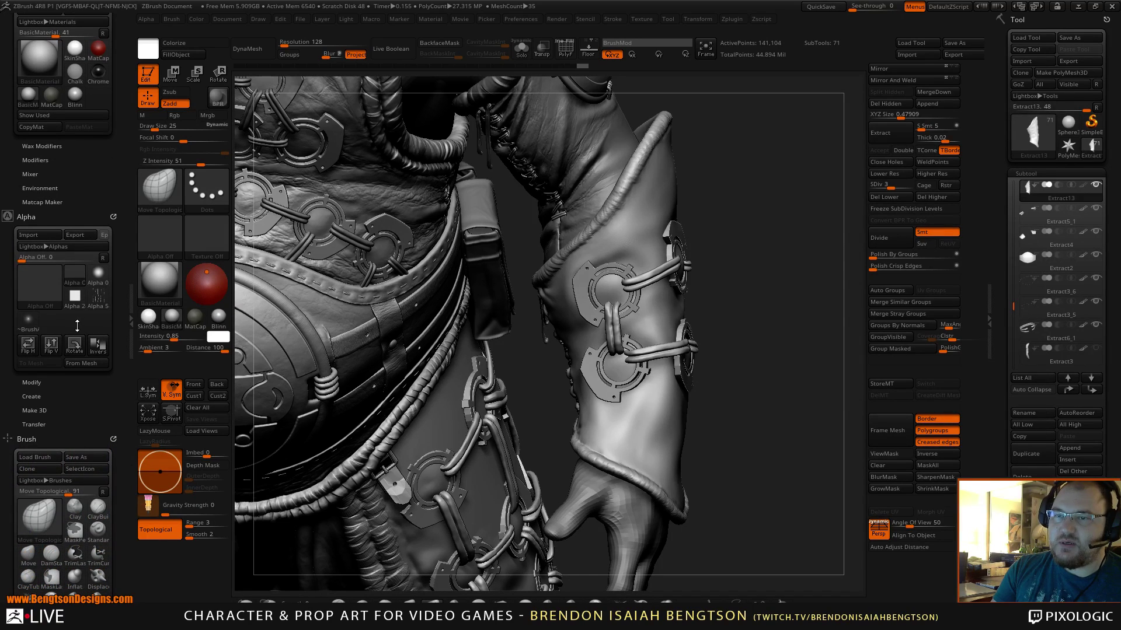
click(40, 235)
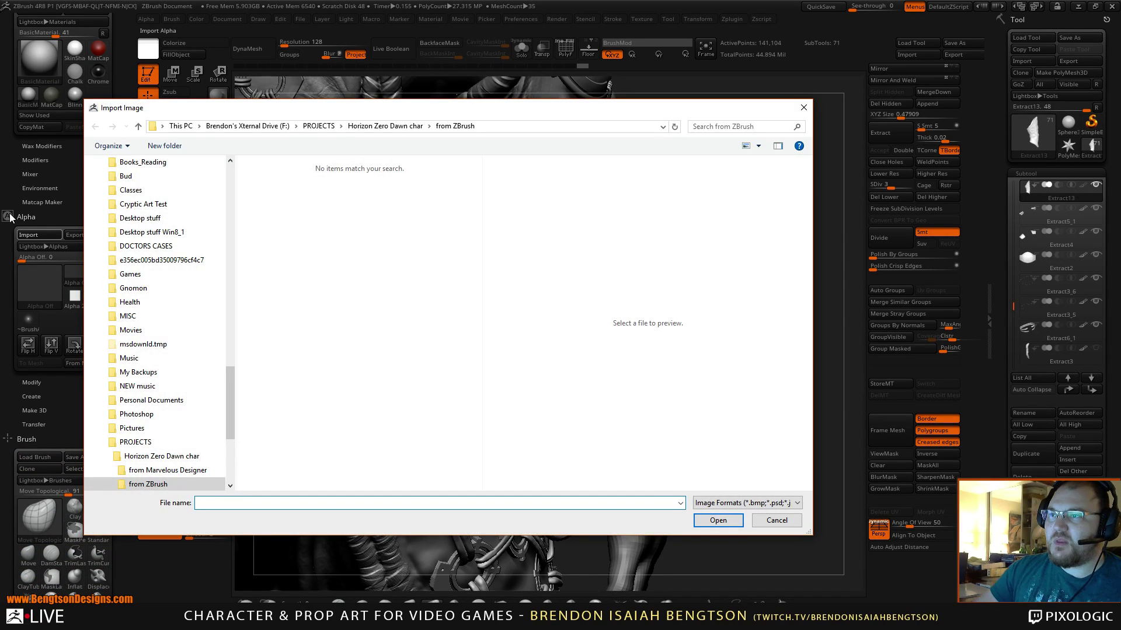
key(Escape)
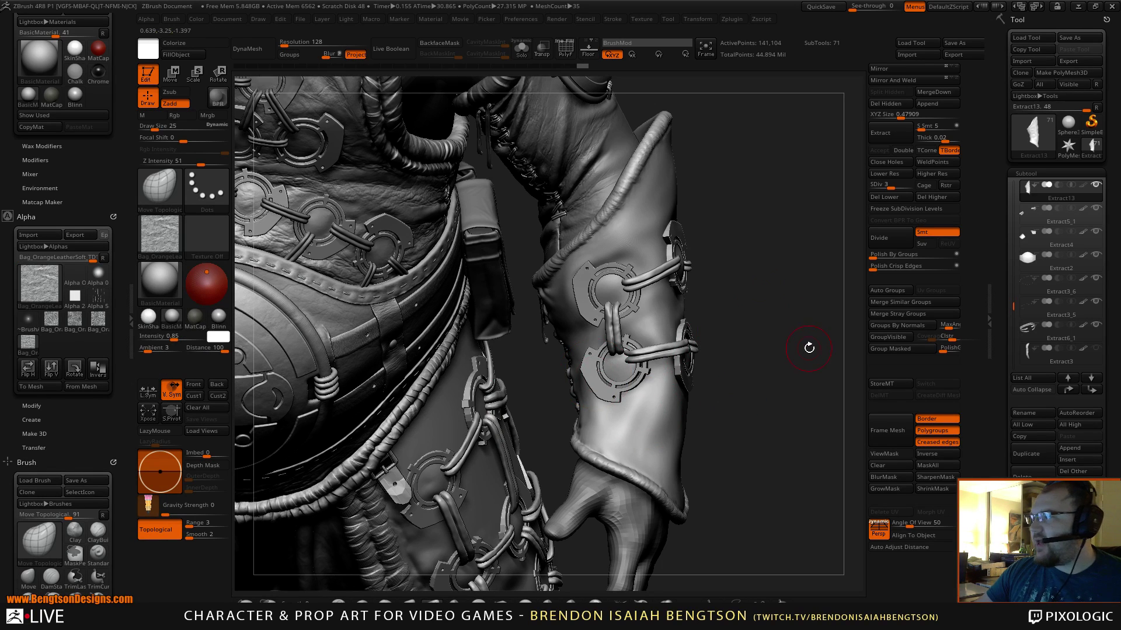
- Check the bracer from the outer side and open its Layers settings
drag(808, 347, 771, 331)
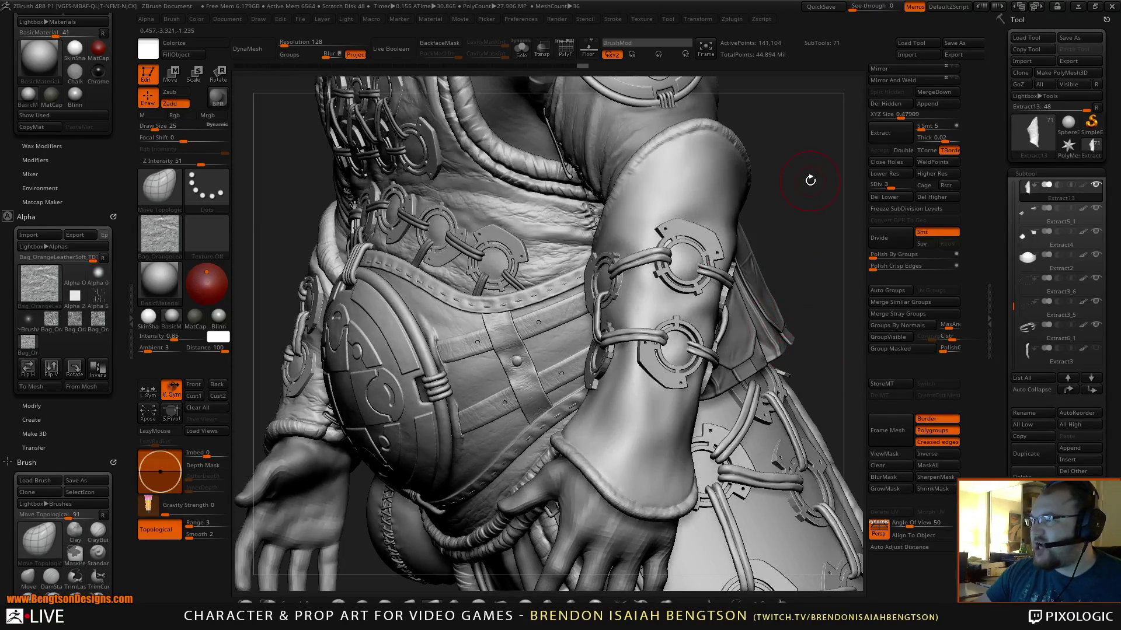
drag(808, 181, 815, 241)
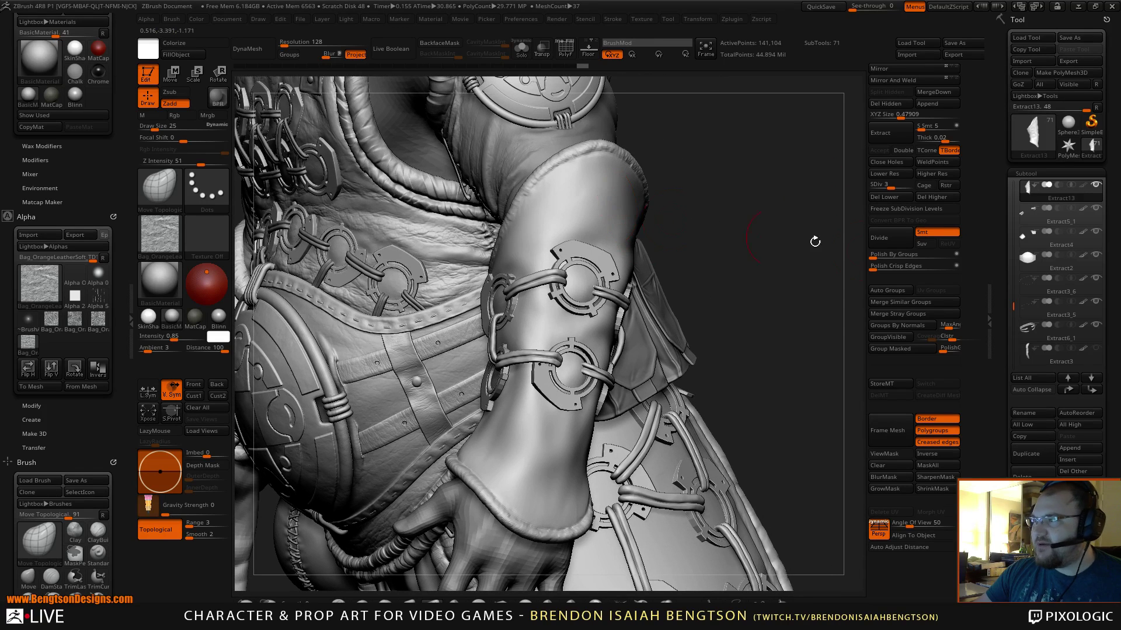
drag(1001, 277, 994, 191)
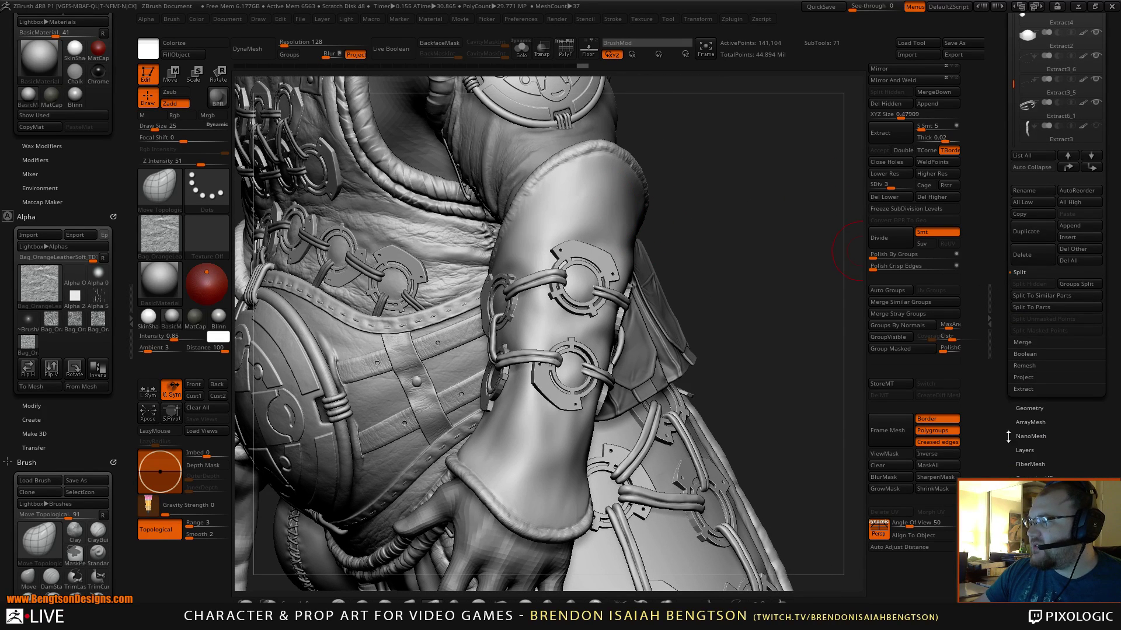
click(1025, 450)
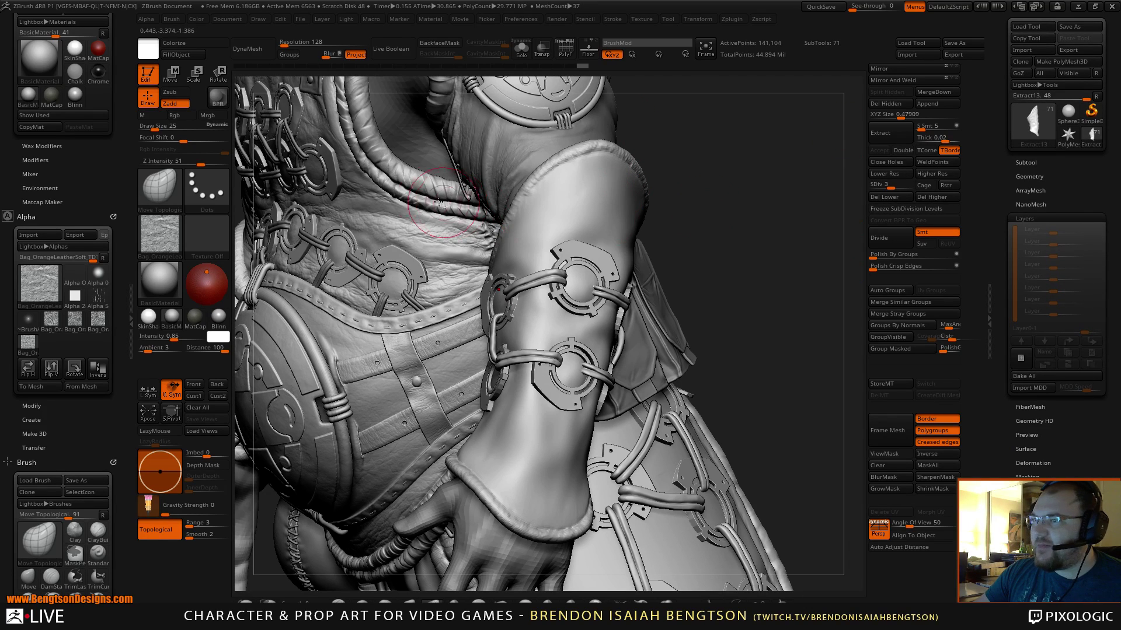
- Isolate the leather chest armour and compare its surface with the seams layer switched off and on, examining the lg wrinkles layer too
alt+click(551, 184)
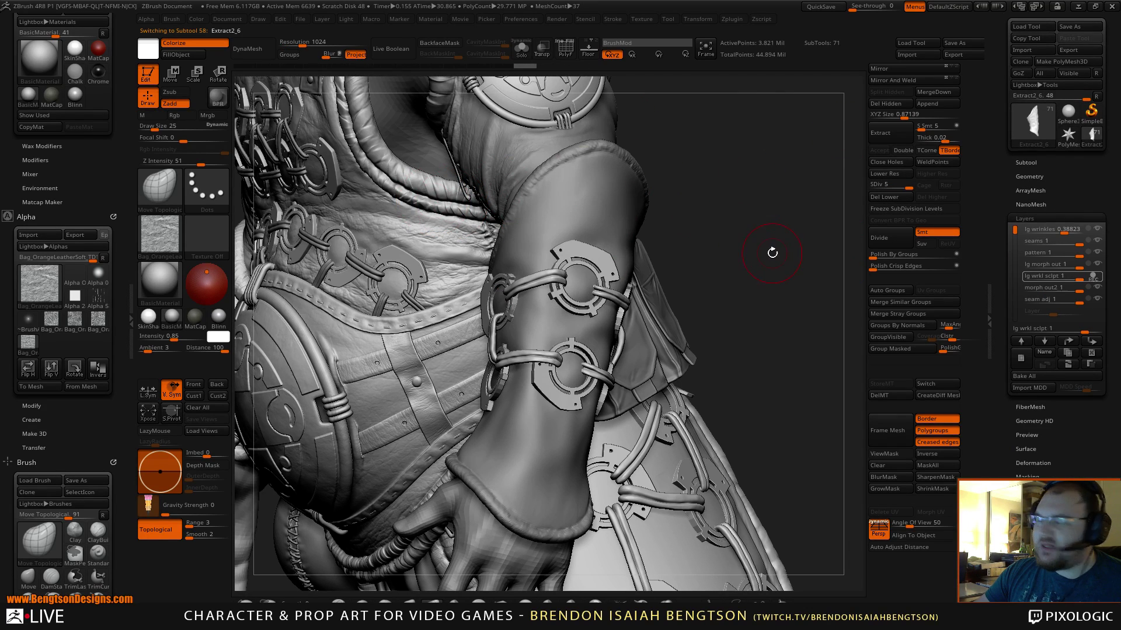
key(alt+s)
drag(772, 270, 747, 375)
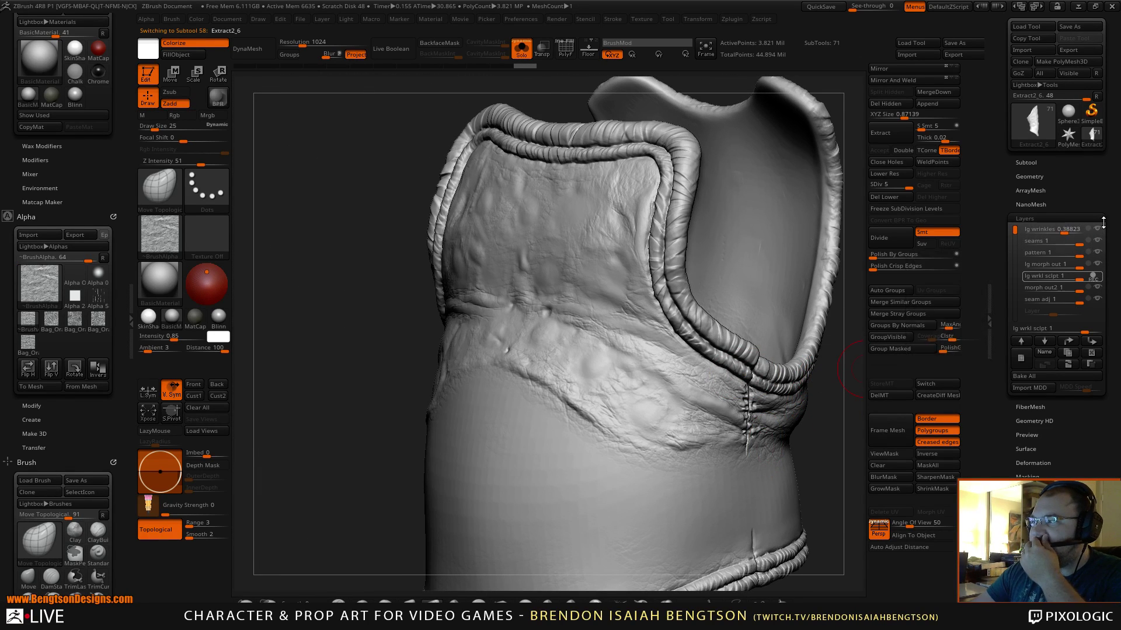
mouse_move(1097, 238)
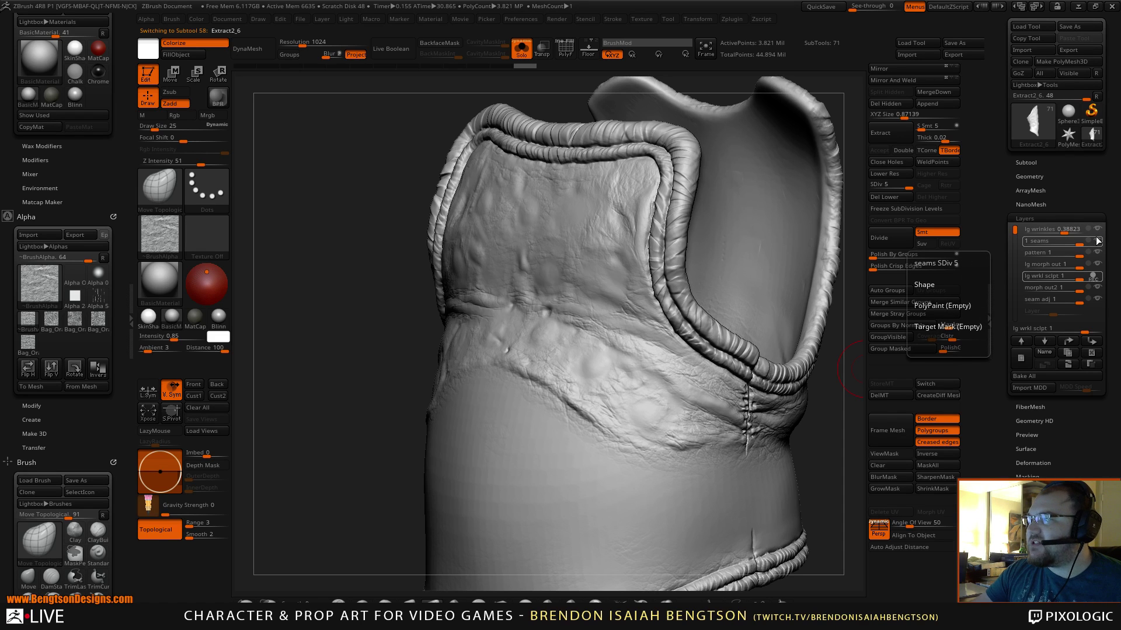
click(1098, 241)
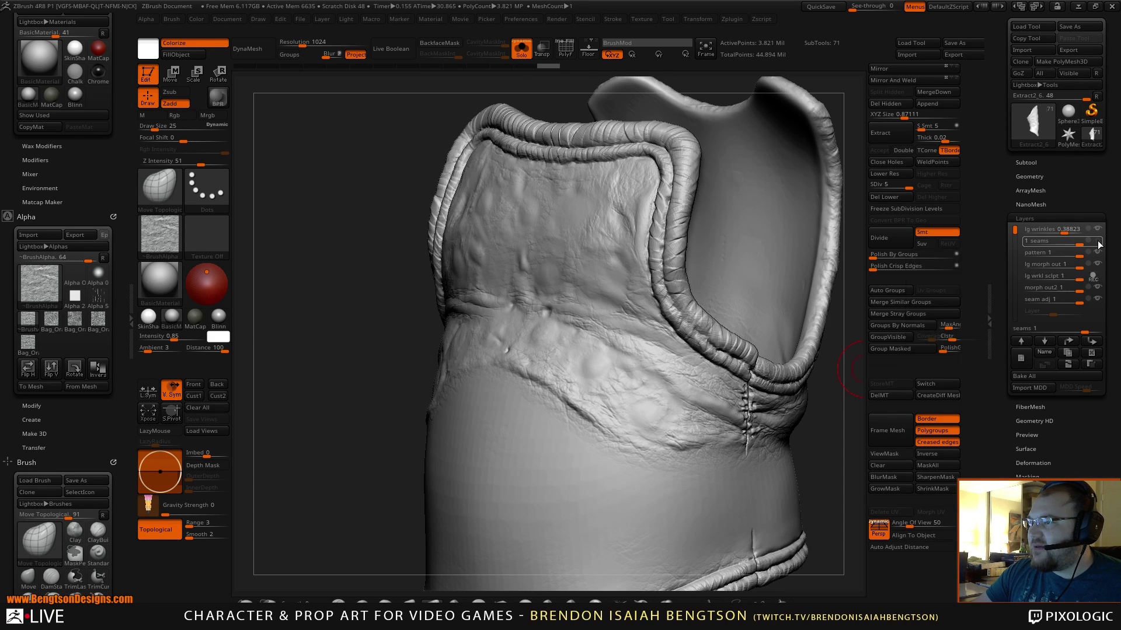
click(1097, 241)
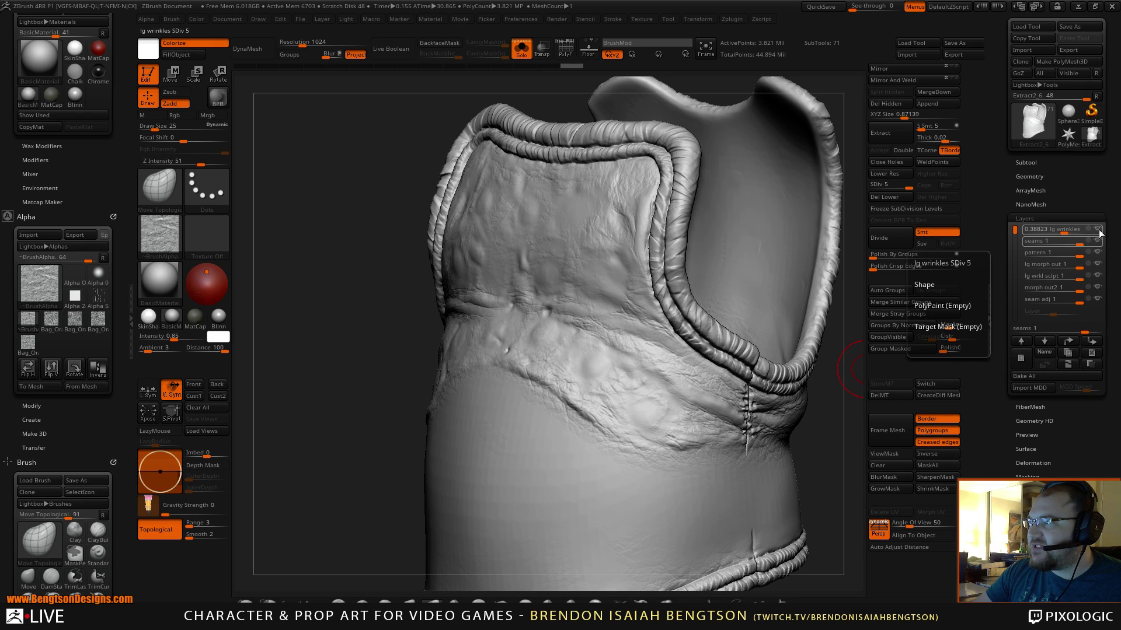
click(1051, 229)
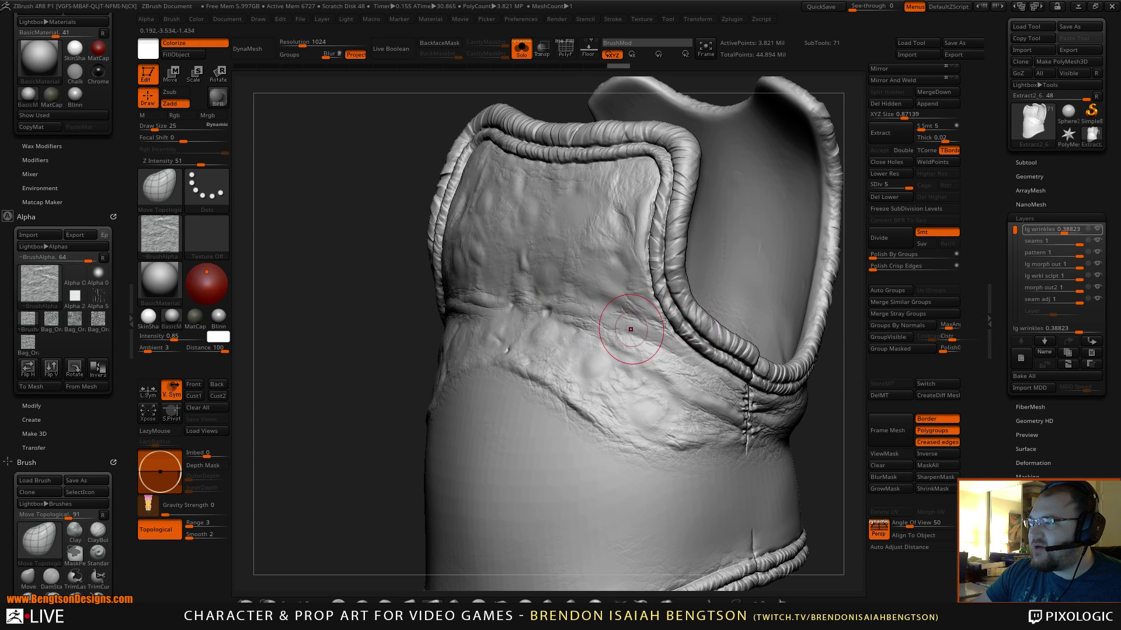
- Toggle the pattern and lg morph out layers and review the lg wrkl sclpt, morph out2 and seam adj layers on the chest armour
click(1097, 255)
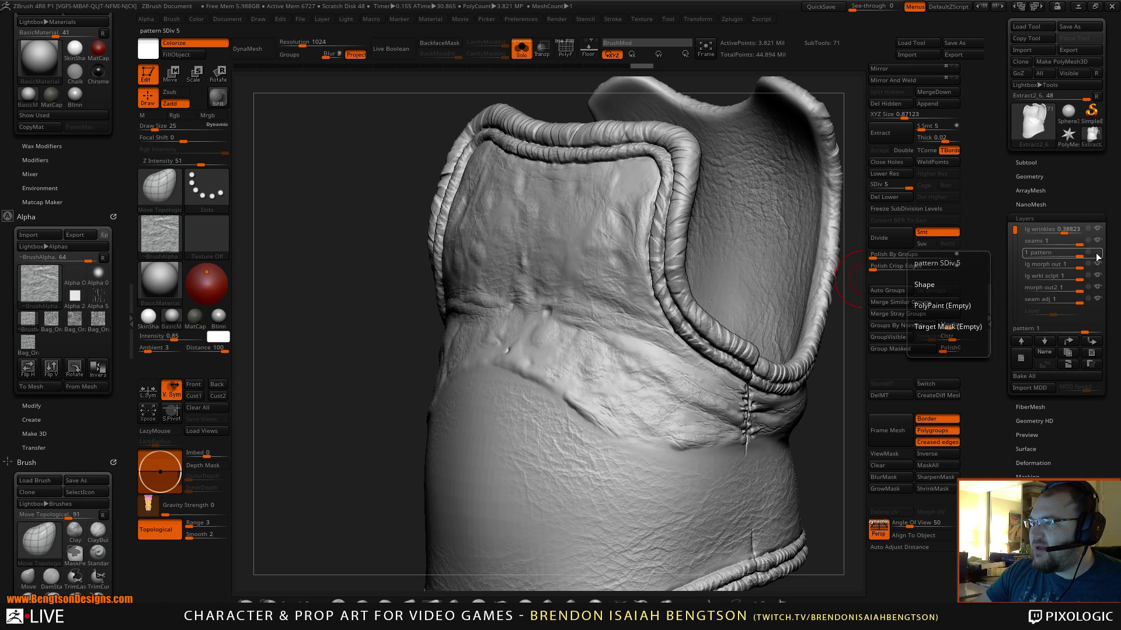
click(1096, 255)
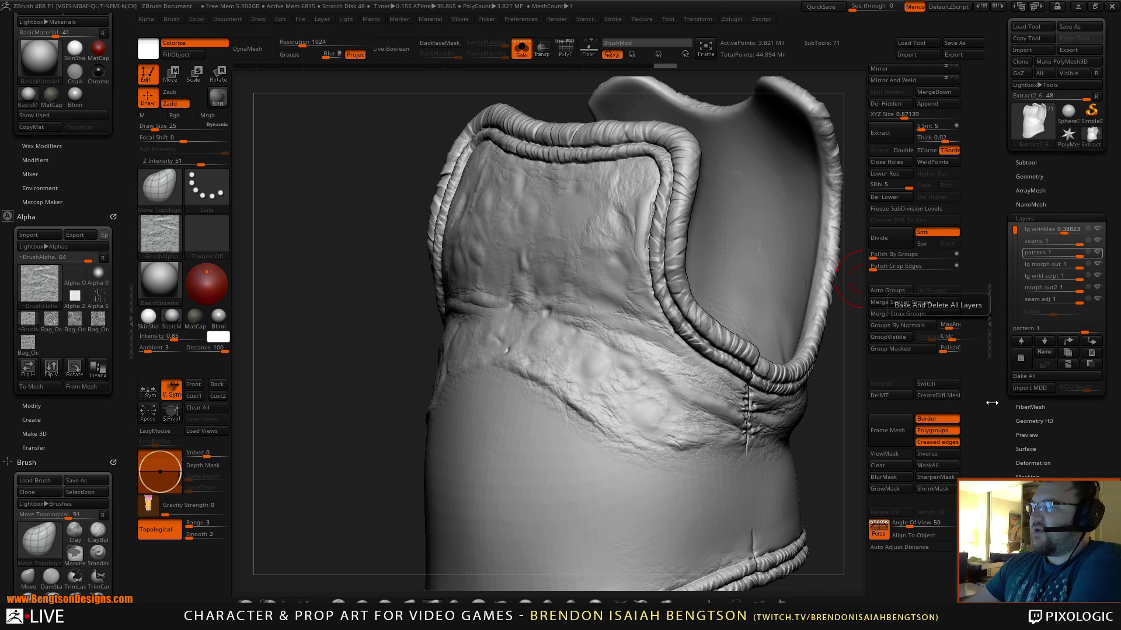
click(1091, 269)
click(1097, 268)
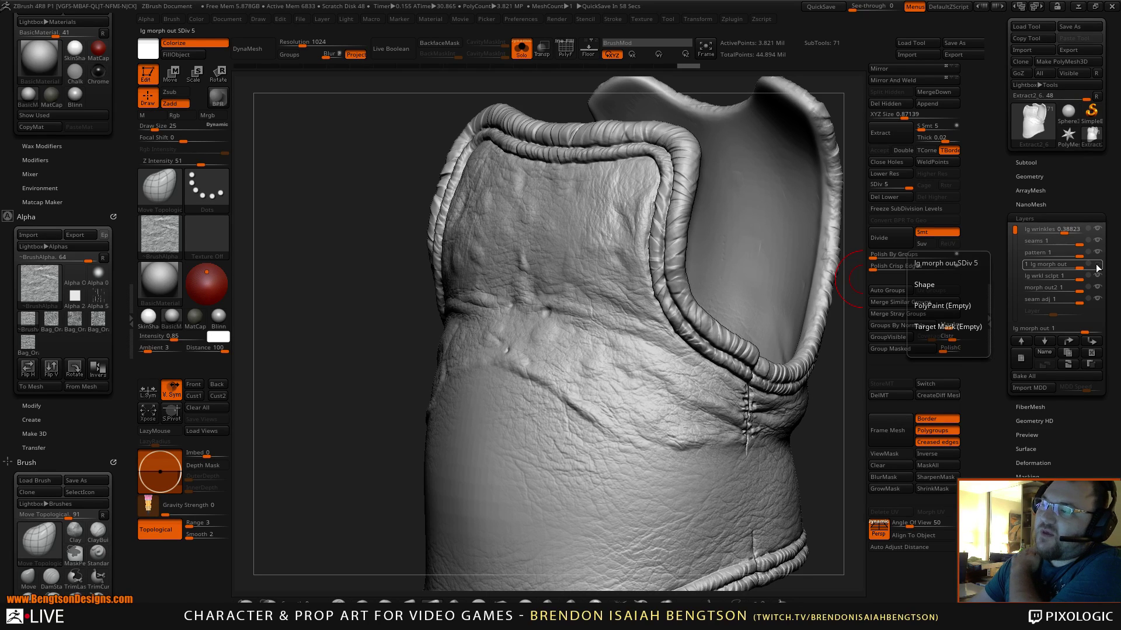
click(1097, 264)
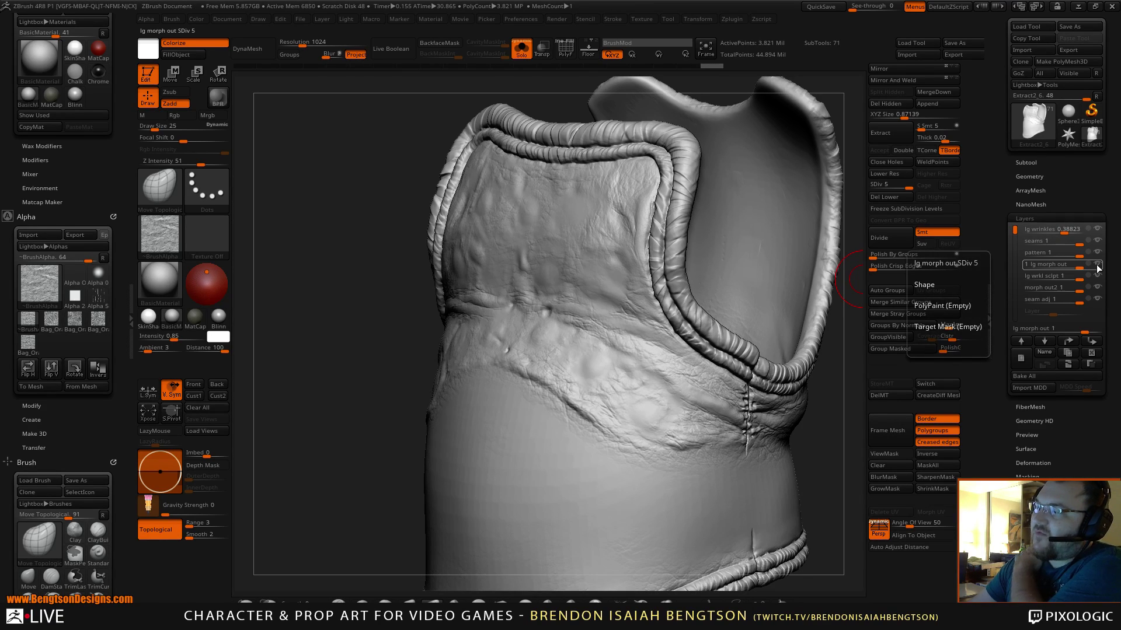
click(1100, 279)
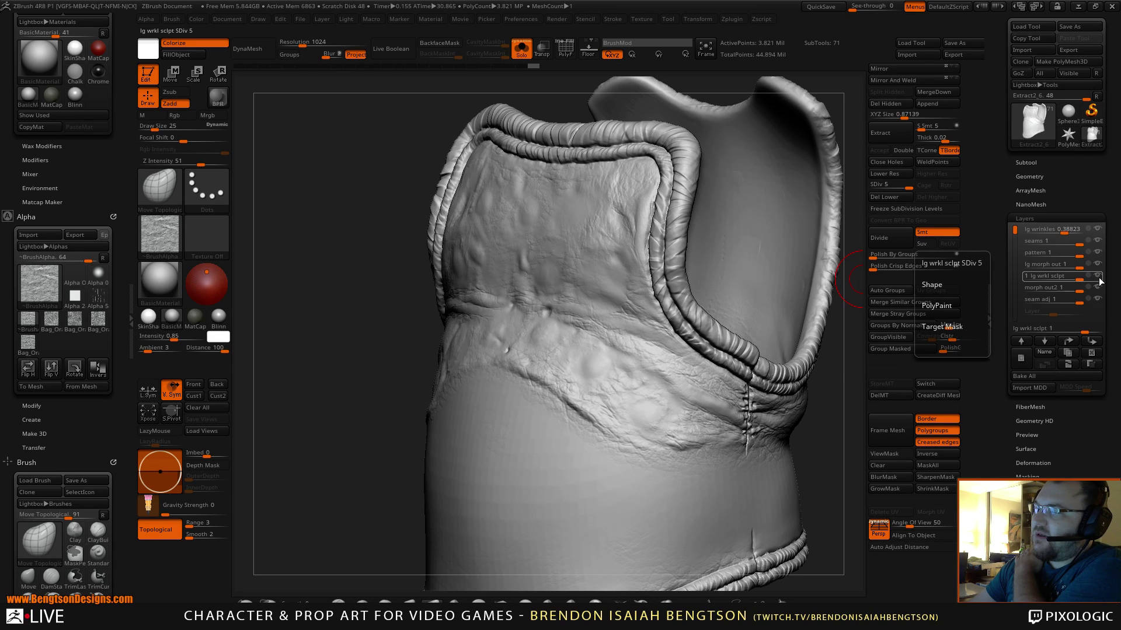
click(1100, 288)
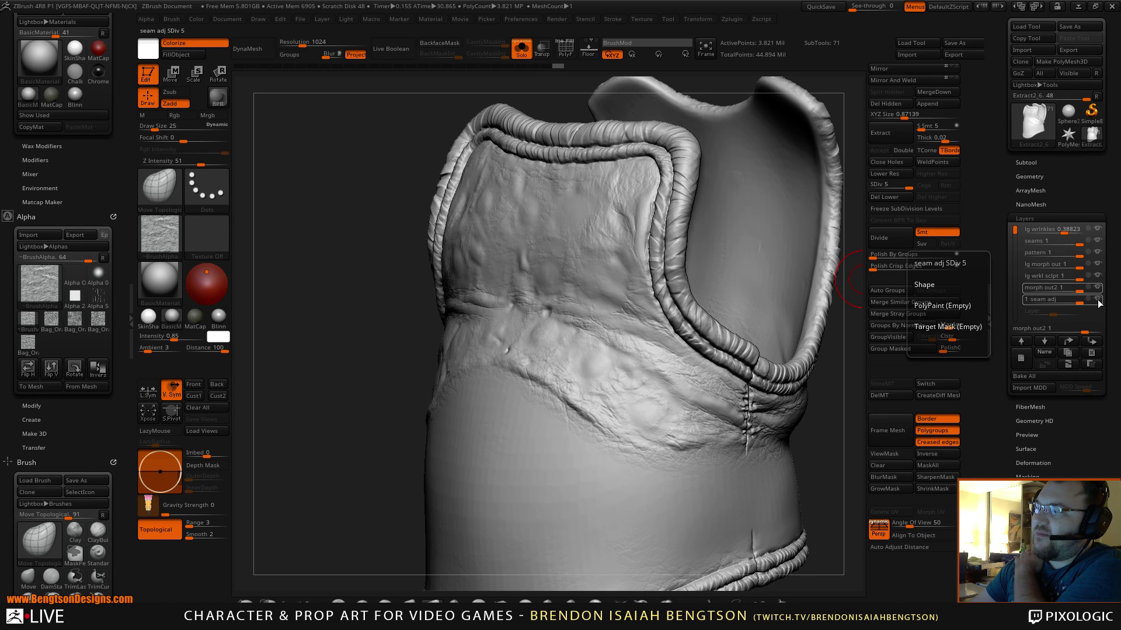
click(1099, 300)
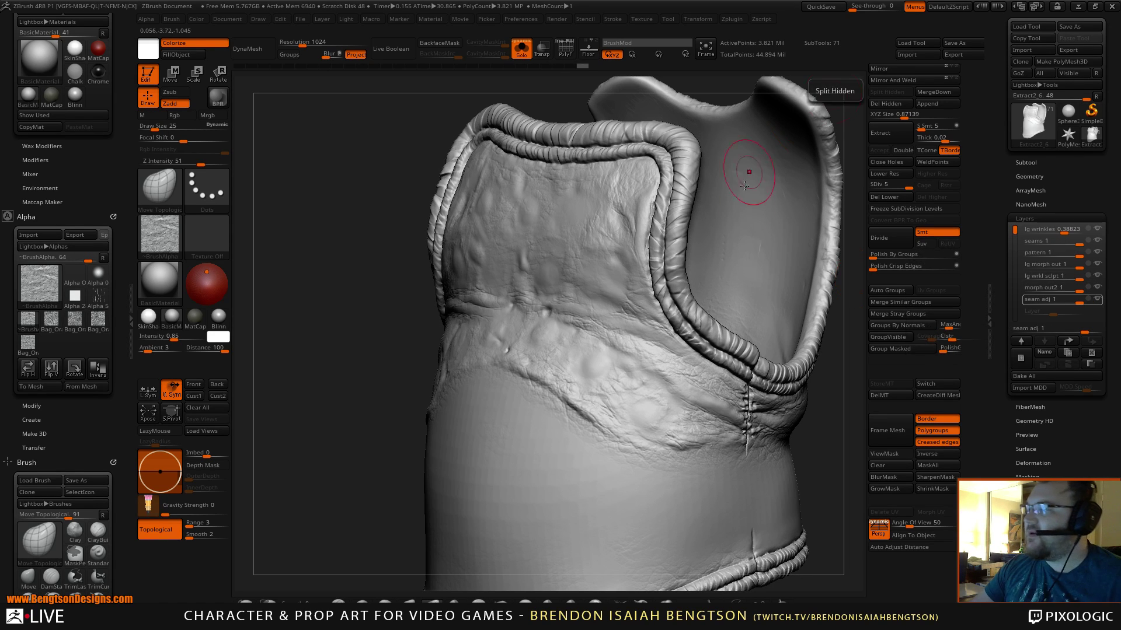
- Bring the whole character back into view and select the left forearm bracer as the active subtool
alt+right_drag(770, 418, 725, 384)
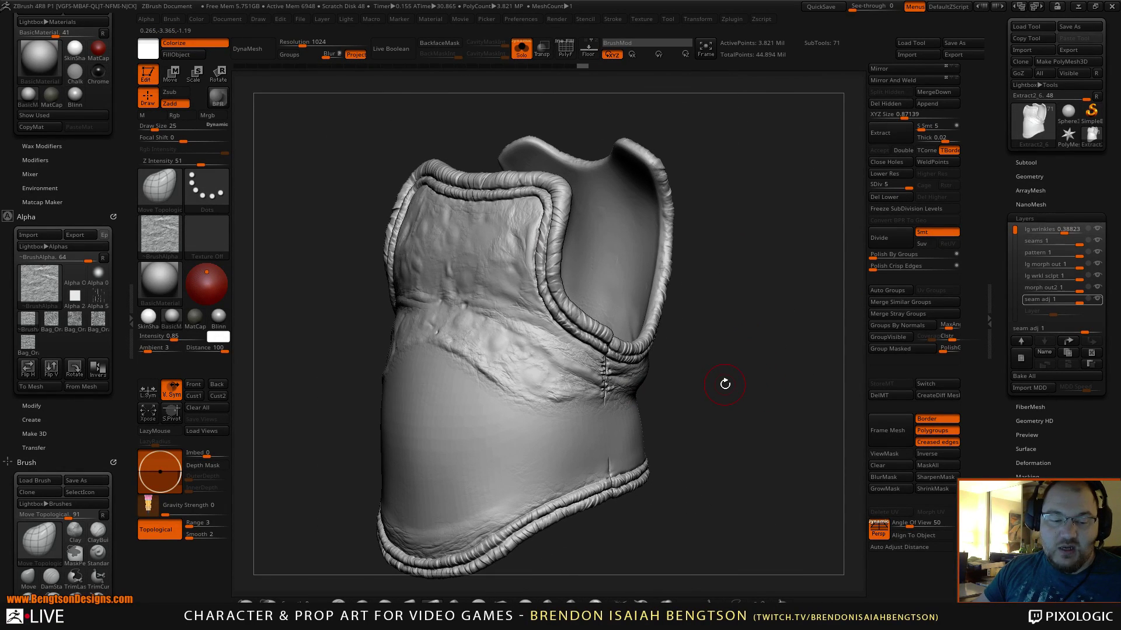
key(alt+s)
alt+click(715, 354)
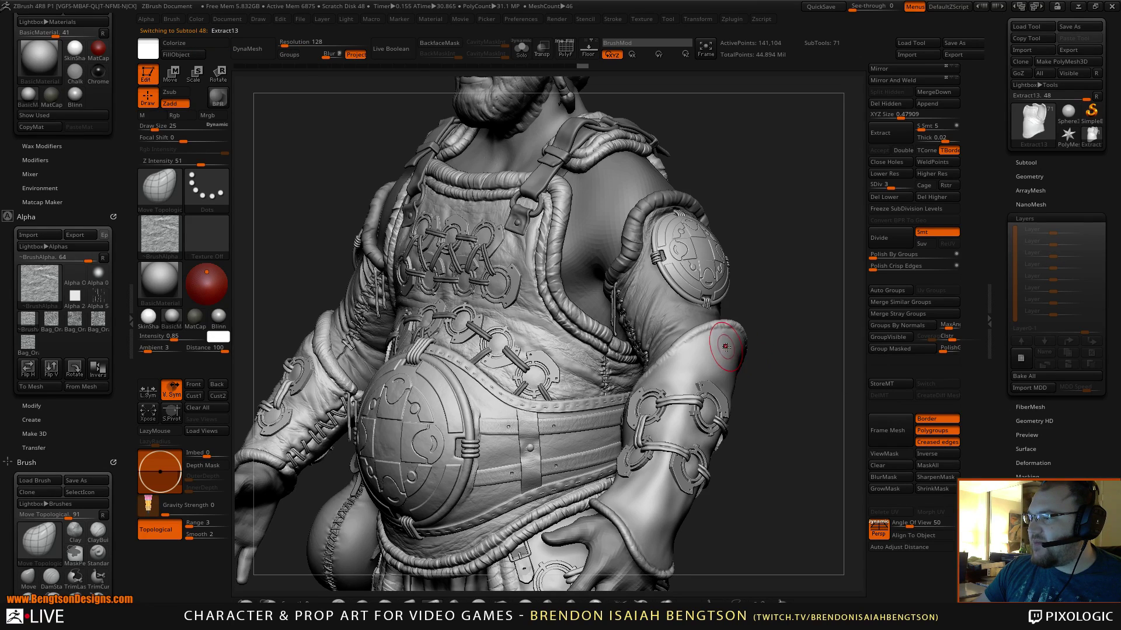
mouse_move(776, 359)
ctrl+right_down()
mouse_move(761, 325)
mouse_move(775, 353)
ctrl+right_up()
key(ctrl+w)
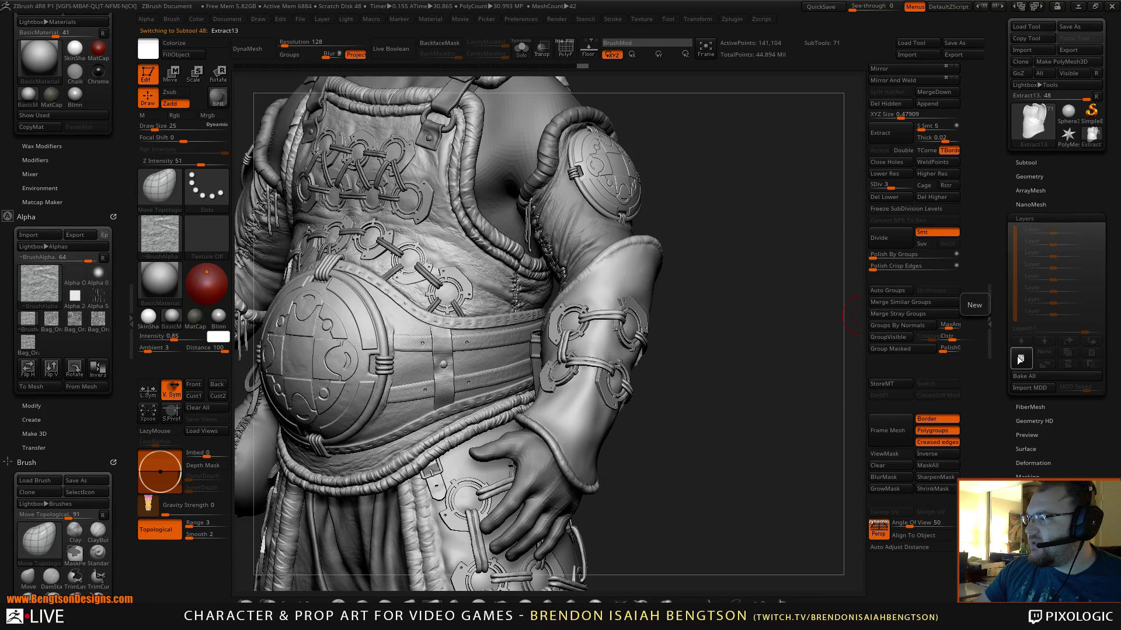
- Raise the left forearm bracer to subdivision level 5 and add a new sculpt layer named Seams
drag(891, 189, 911, 188)
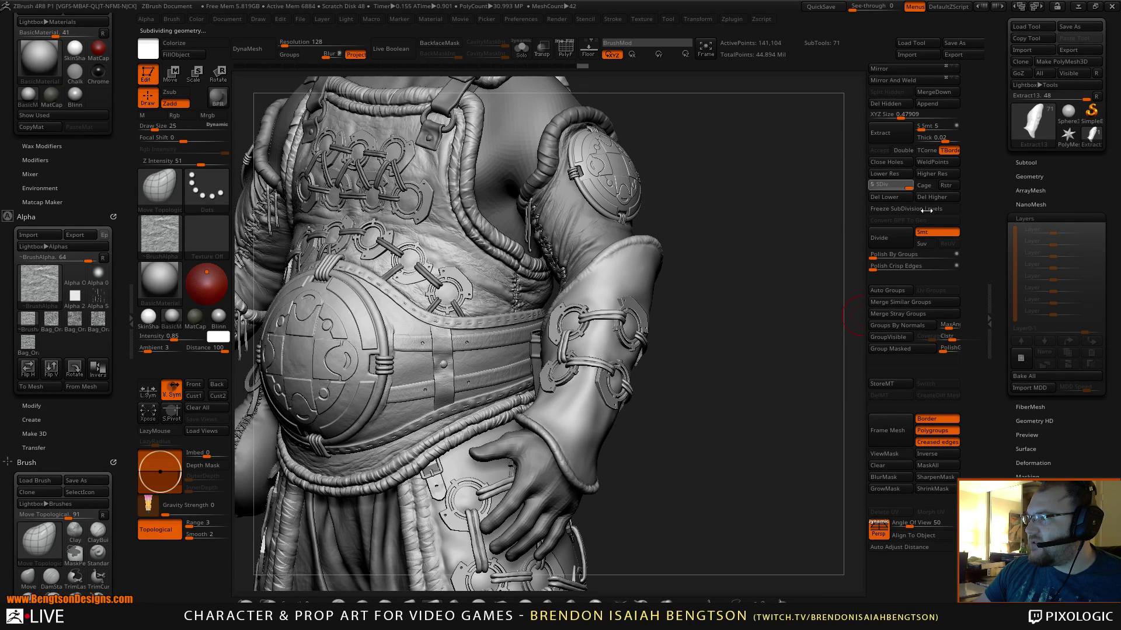
click(1021, 358)
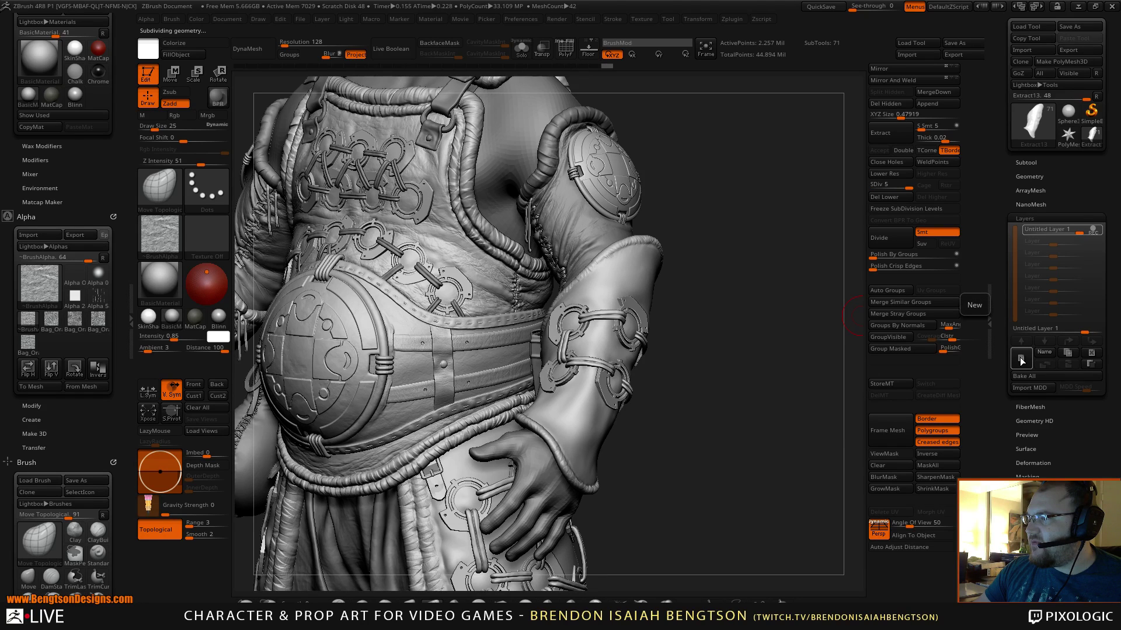
click(1043, 354)
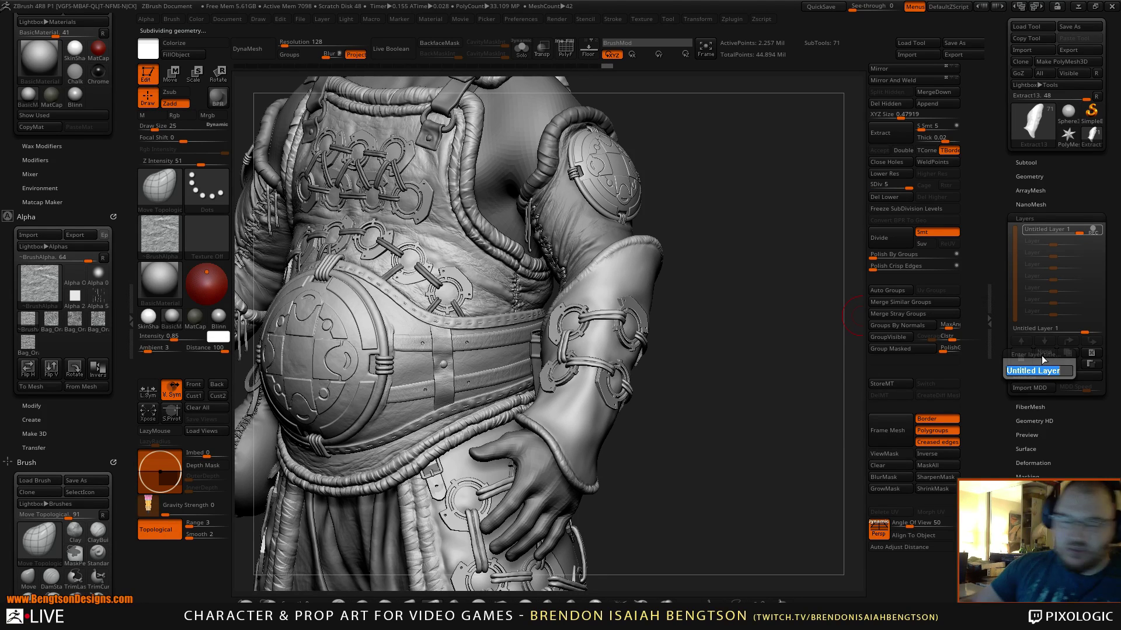
text(Seams)
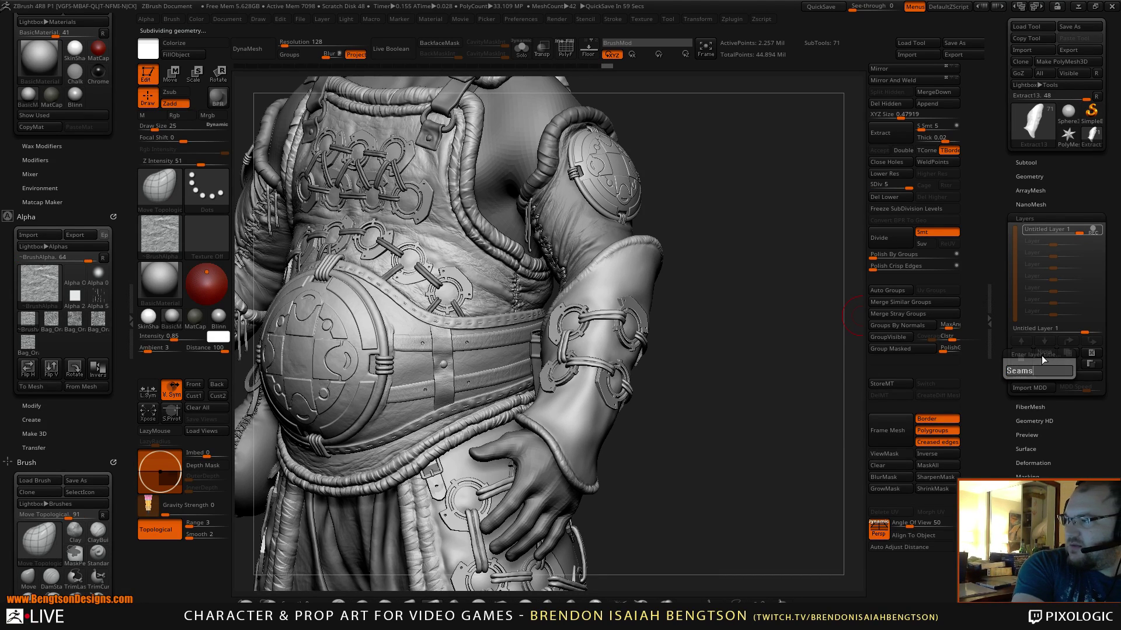
key(Return)
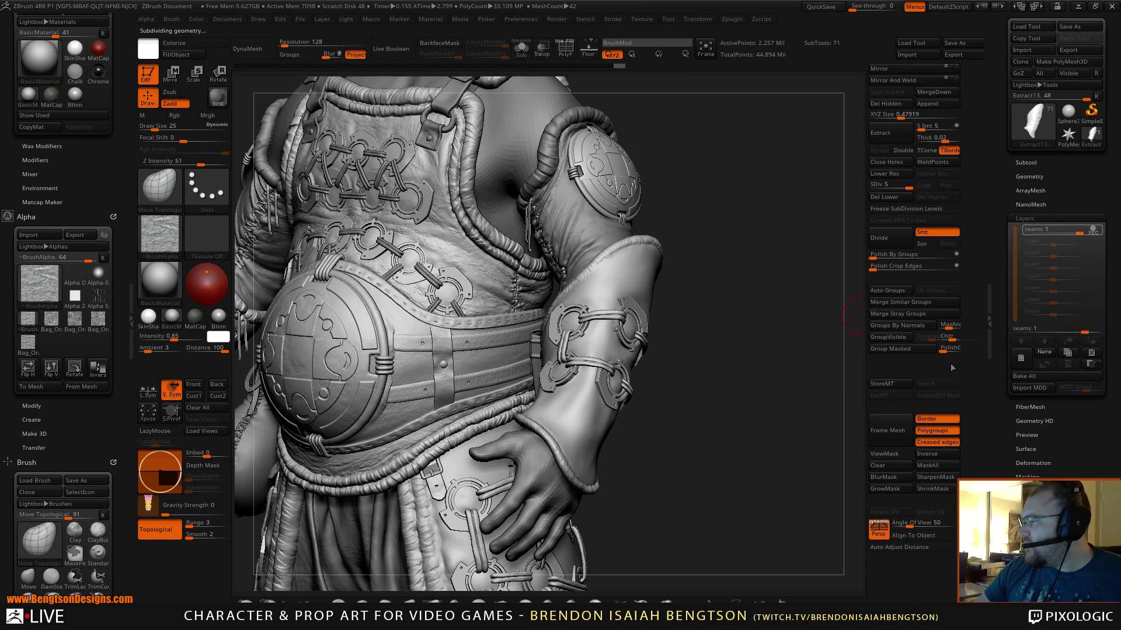
- Set the brush draw size to 11 and load the Slash2 brush from the Slash folder of the brush library
drag(719, 373, 722, 385)
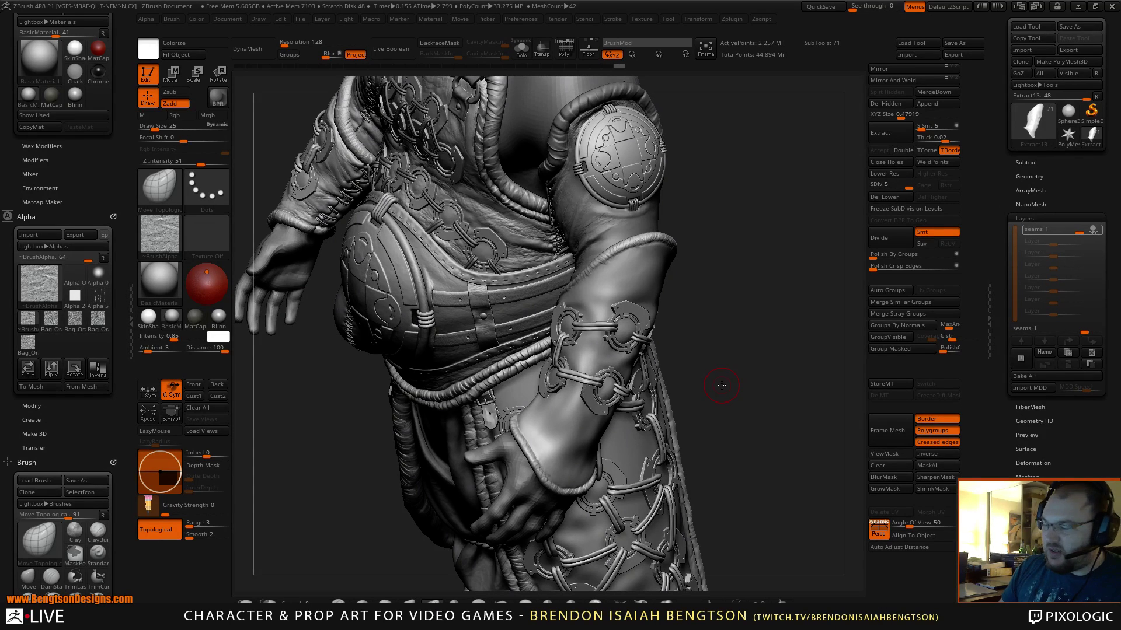
key(space)
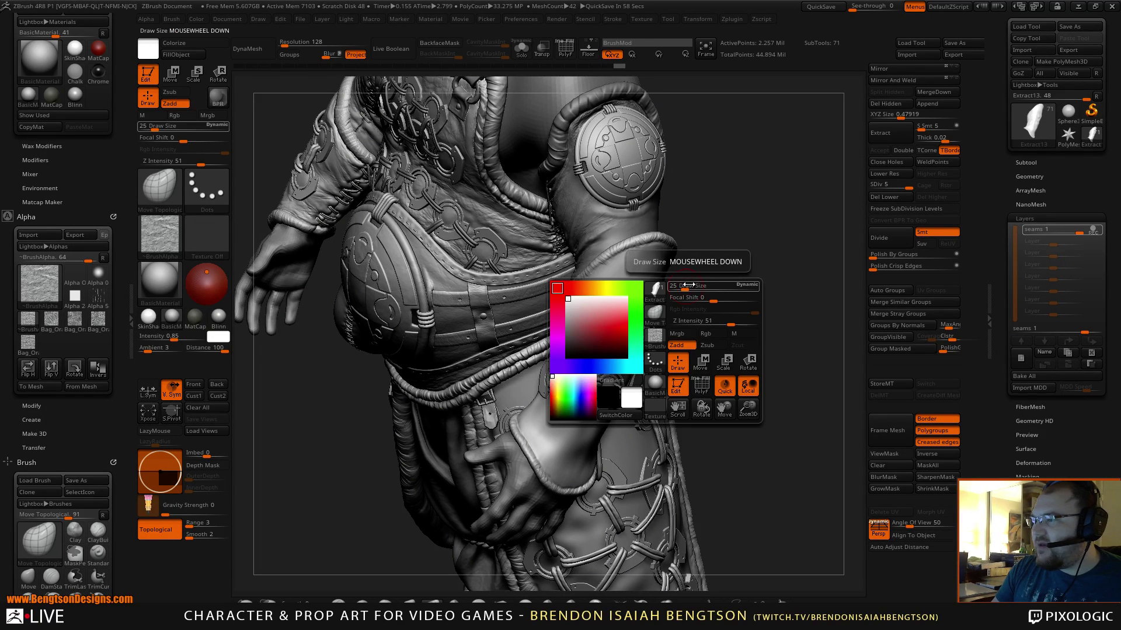
mouse_move(681, 291)
mouse_down()
mouse_move(711, 306)
mouse_move(713, 391)
mouse_move(728, 268)
mouse_up()
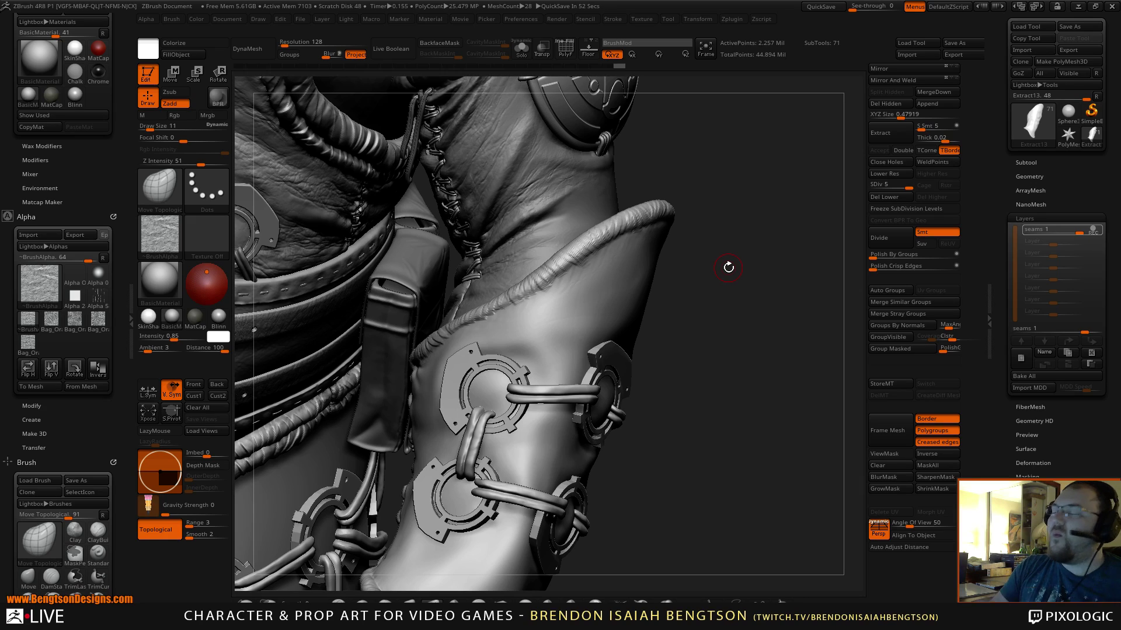
drag(693, 318, 680, 208)
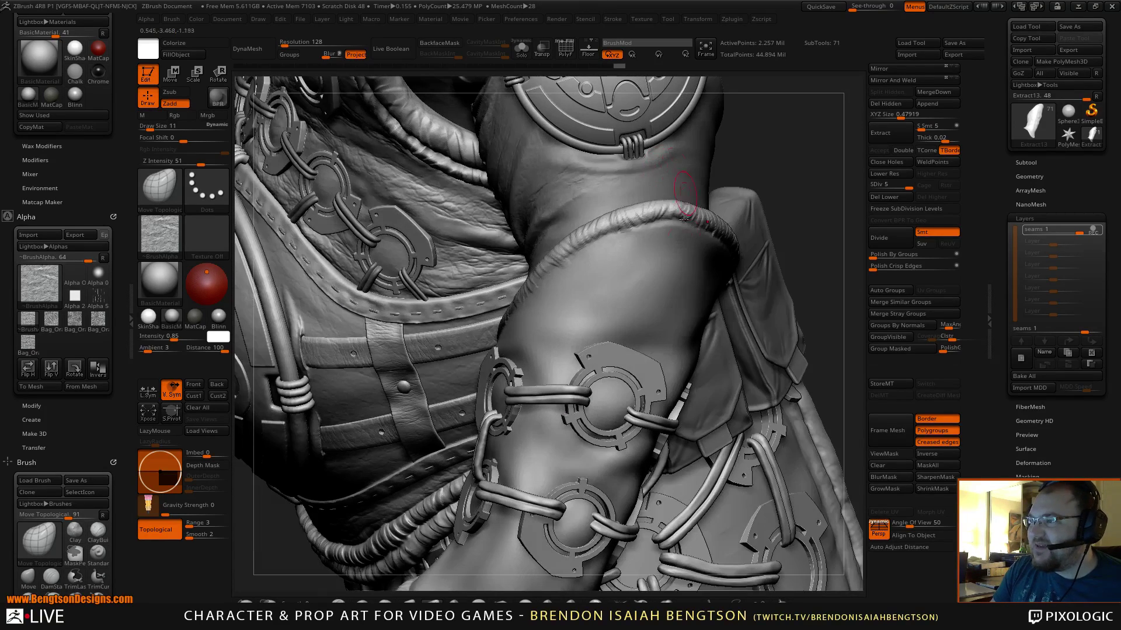
key(comma)
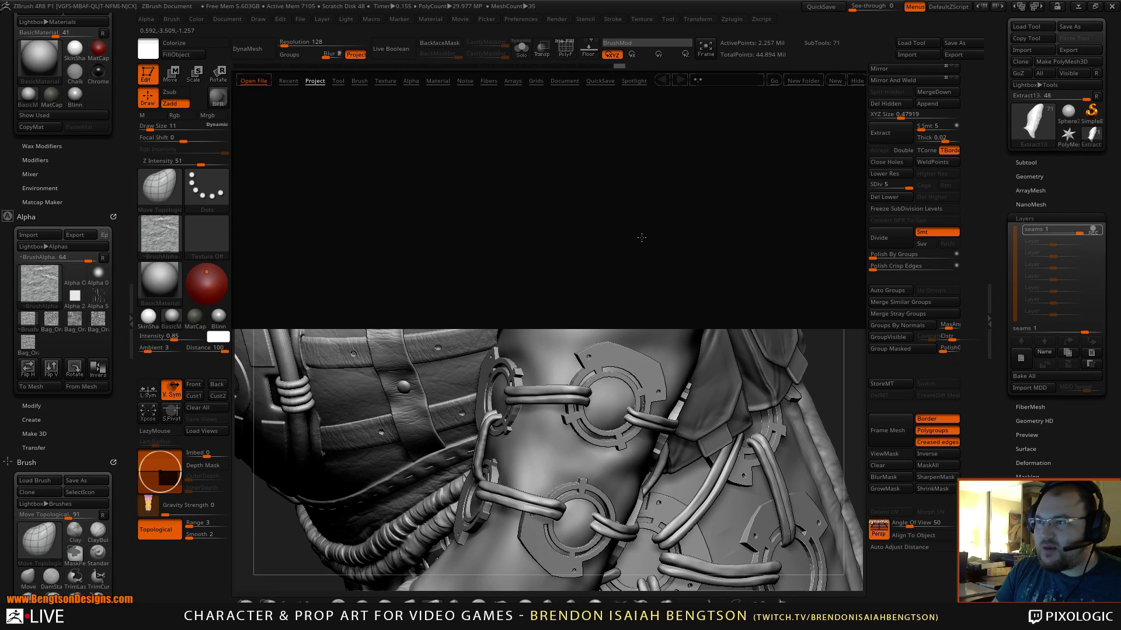
click(129, 316)
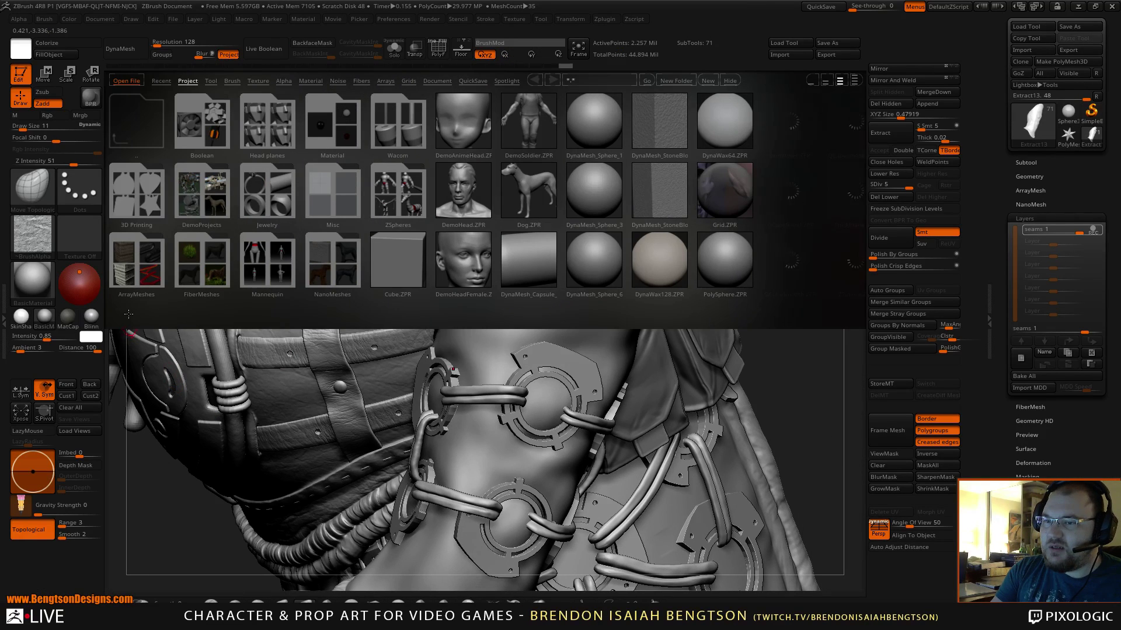
click(227, 81)
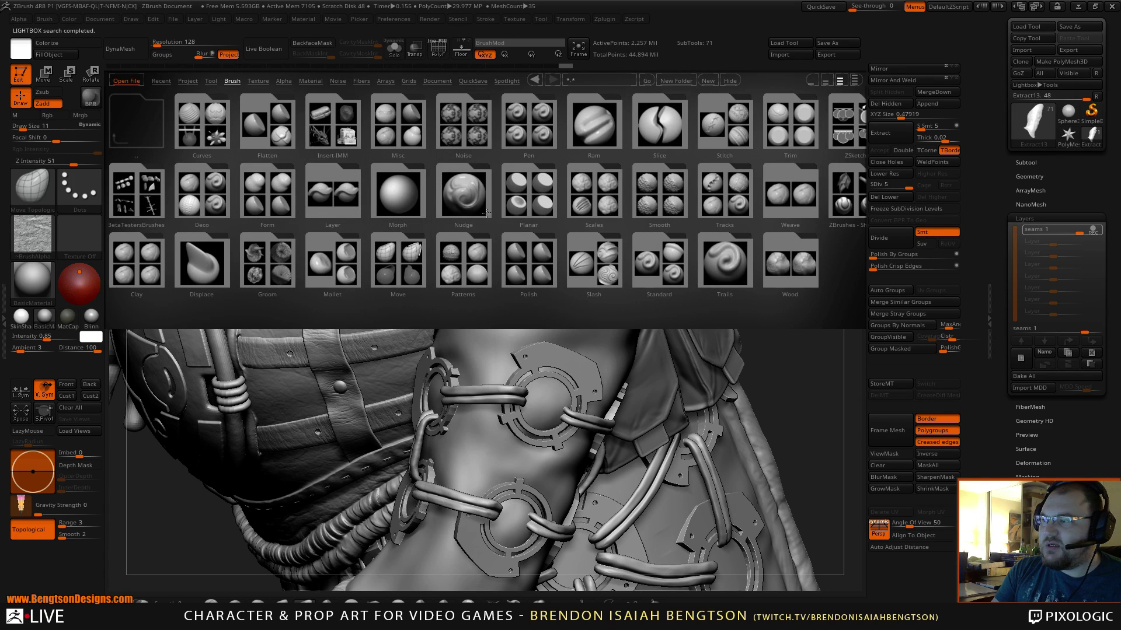
click(604, 255)
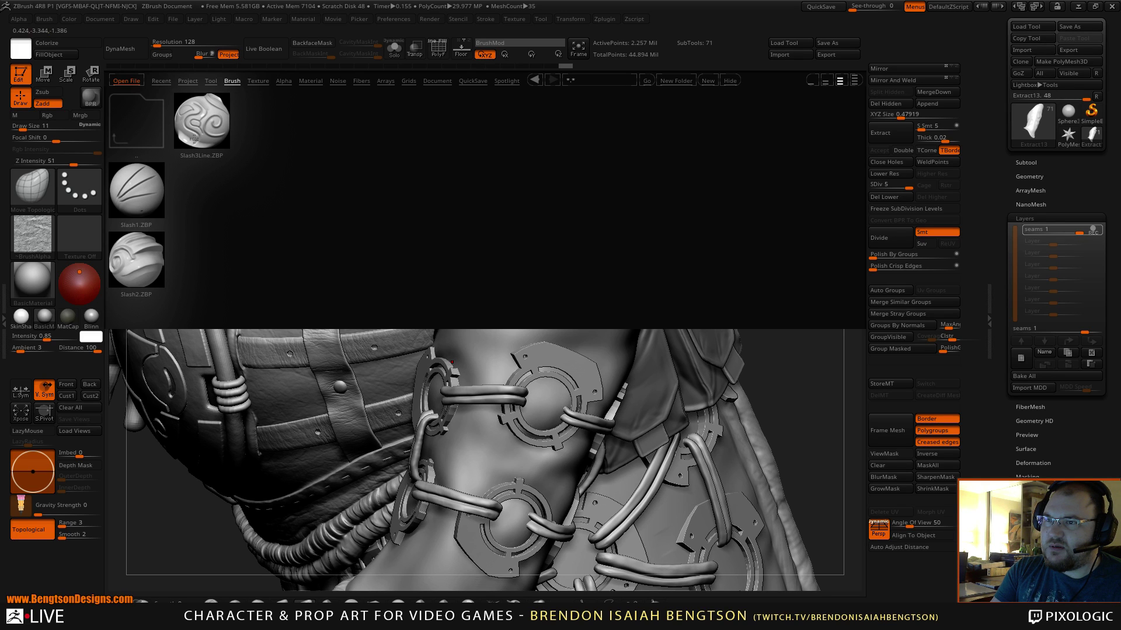
double_click(141, 267)
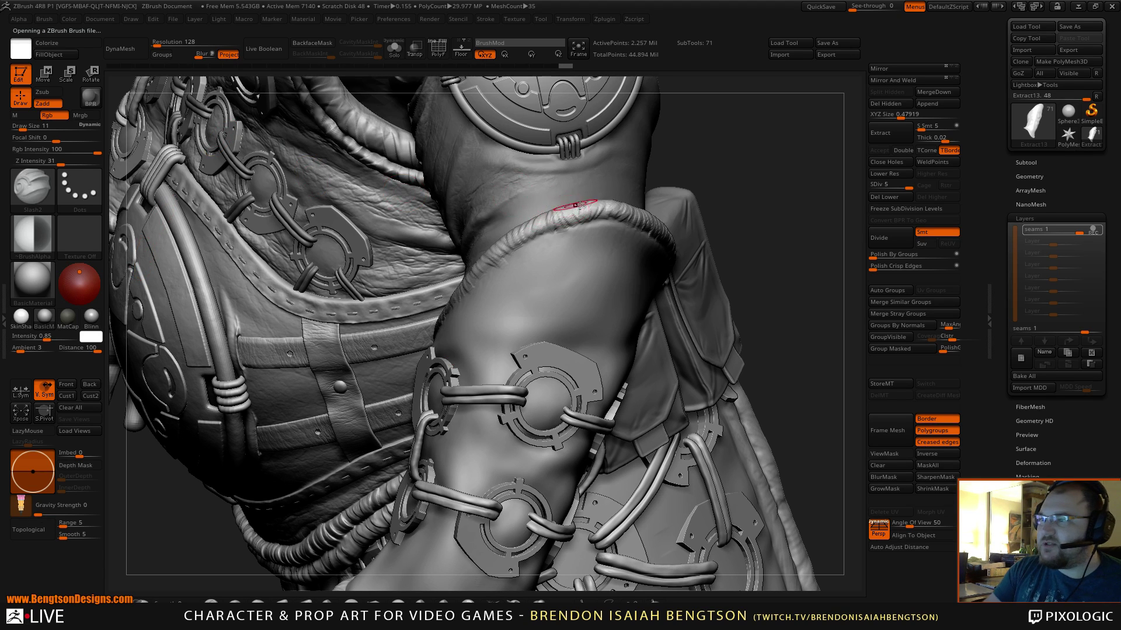
- Isolate the bracer and set the Slash2 brush to draw size 7 and Z intensity 13 with Rgb turned off
drag(736, 165, 720, 227)
key(ctrl+shift+s)
key(space)
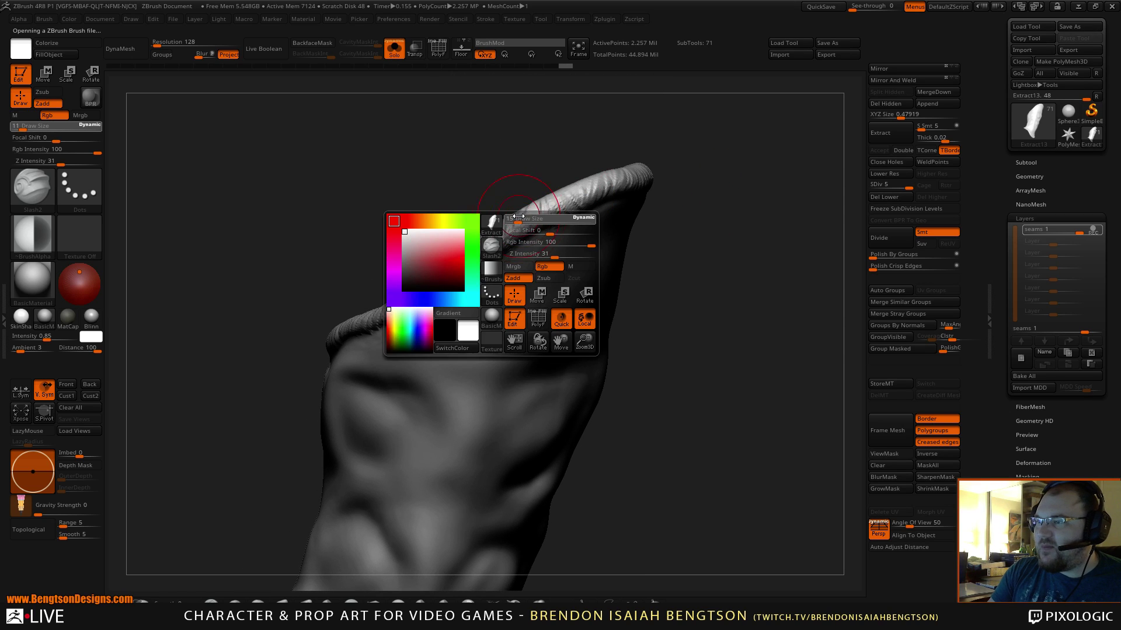
drag(562, 147, 540, 172)
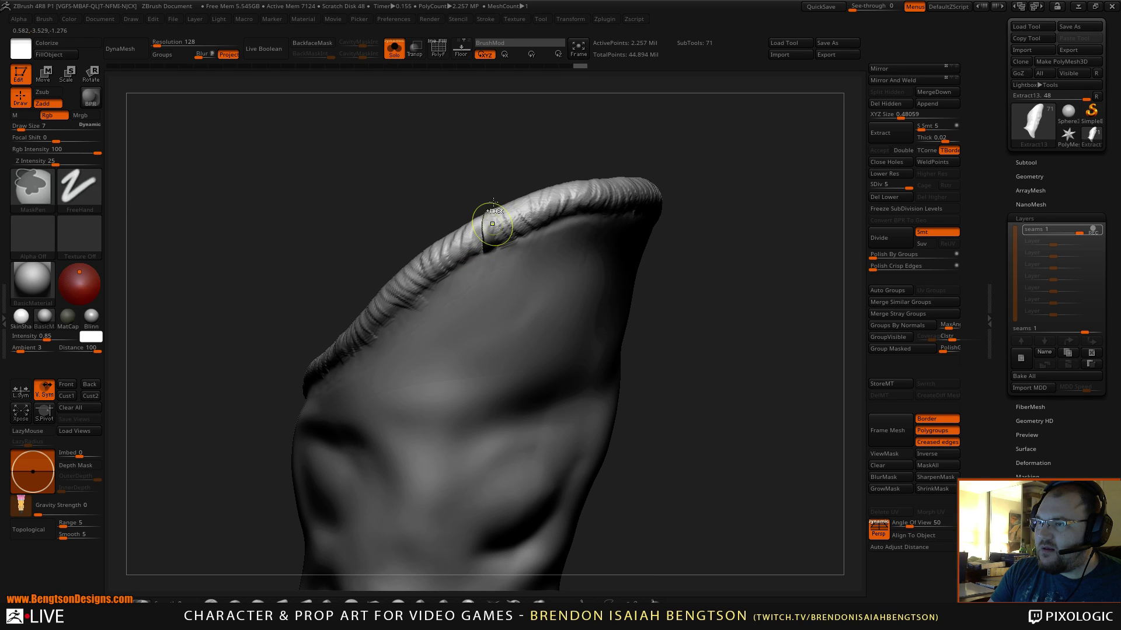
key(space)
click(531, 263)
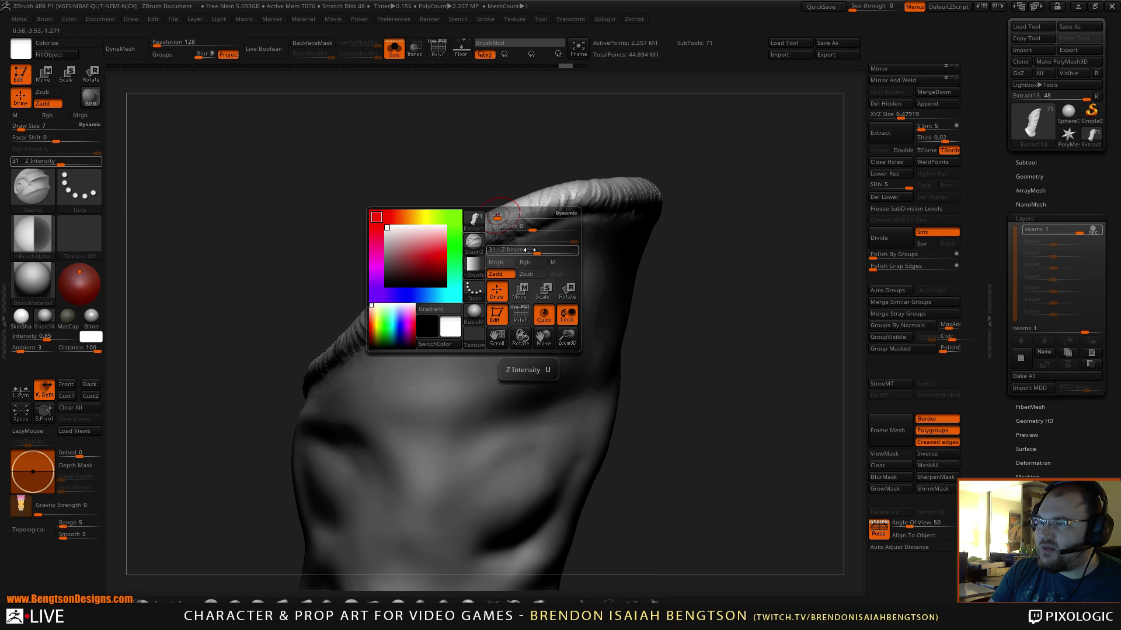
drag(536, 251, 520, 251)
- Carve fine creases with the Slash2 brush where the bracer's upper rolled rim meets the leather
mouse_move(501, 178)
mouse_down()
mouse_move(492, 215)
mouse_move(519, 181)
mouse_up()
mouse_move(607, 202)
alt+mouse_down()
mouse_move(663, 205)
mouse_move(630, 193)
alt+mouse_up()
drag(571, 155, 543, 218)
drag(603, 179, 633, 175)
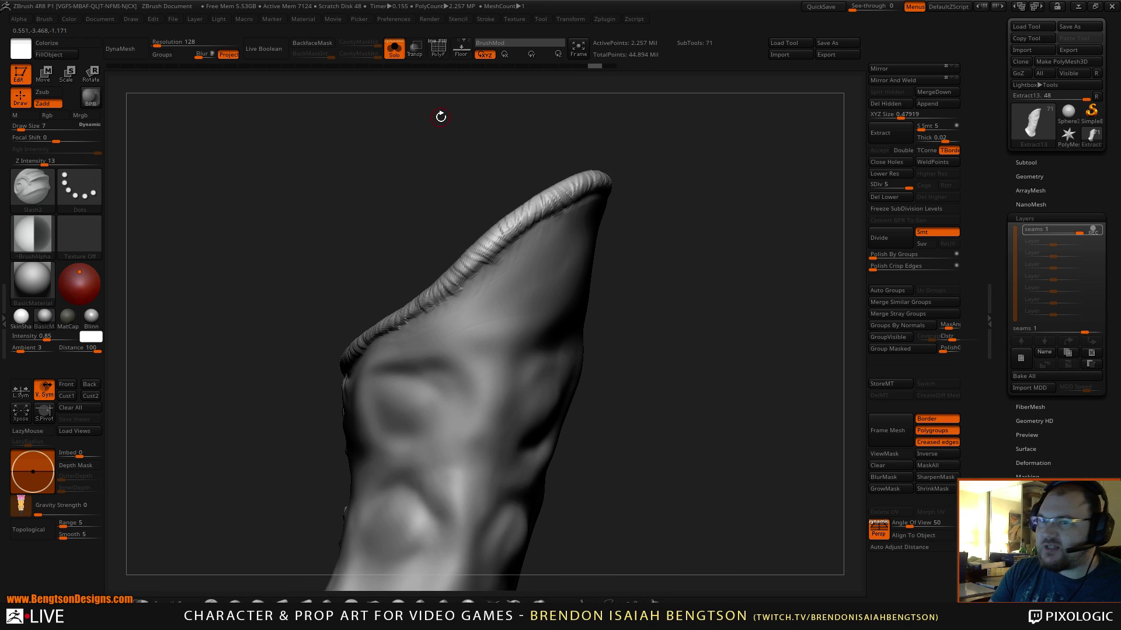
- Load SmoothValleys from the Smooth brush folder as the active smoothing brush
key(shift)
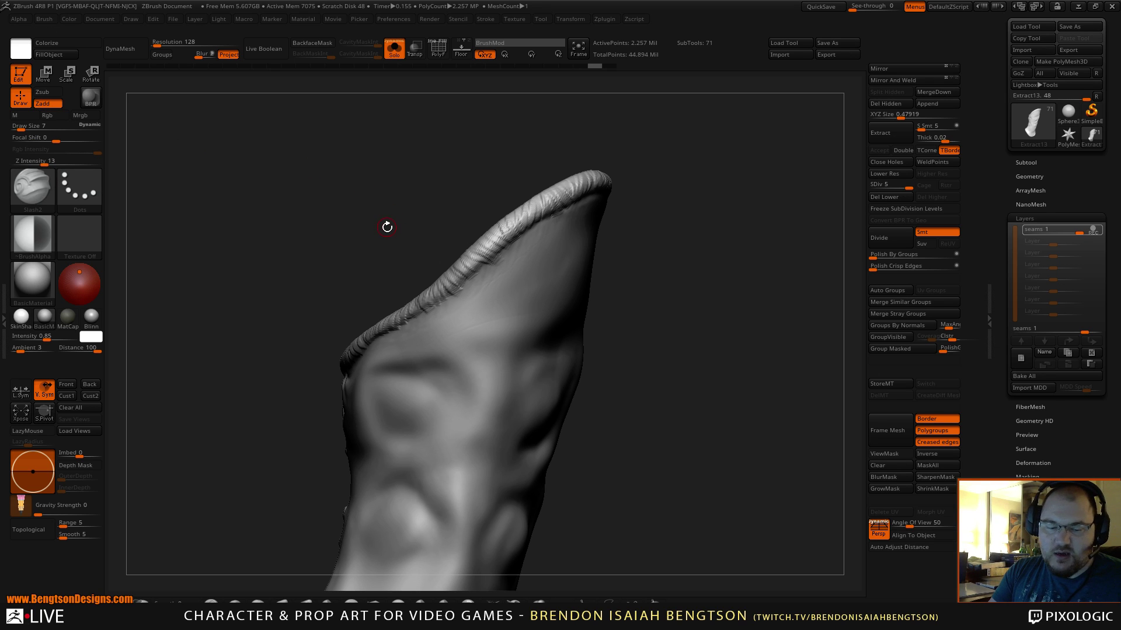
key(comma)
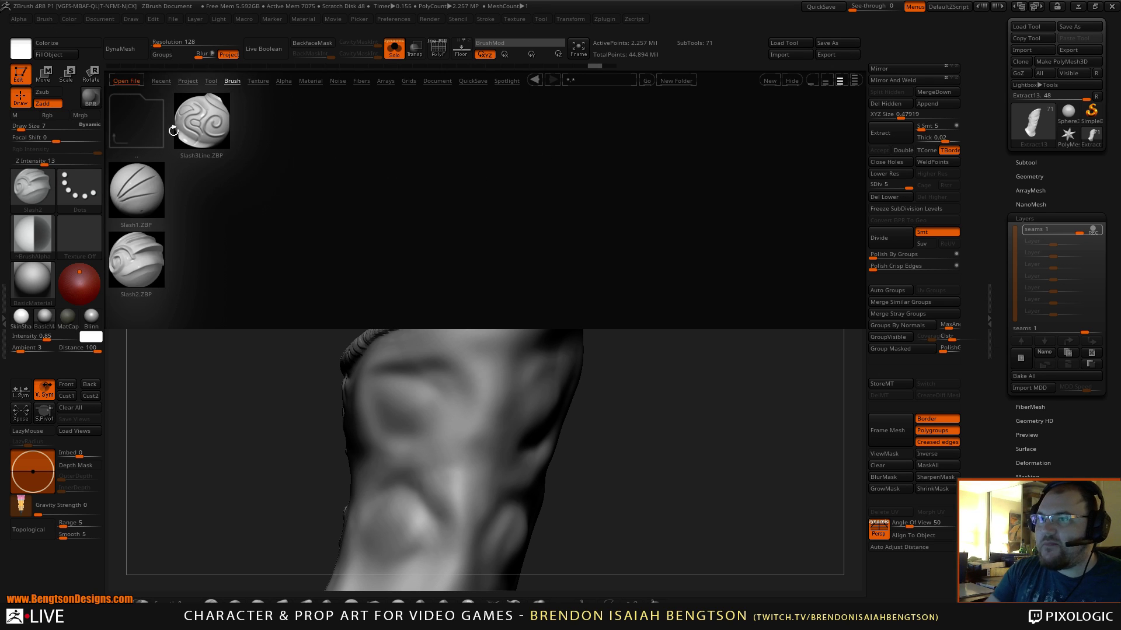
click(134, 125)
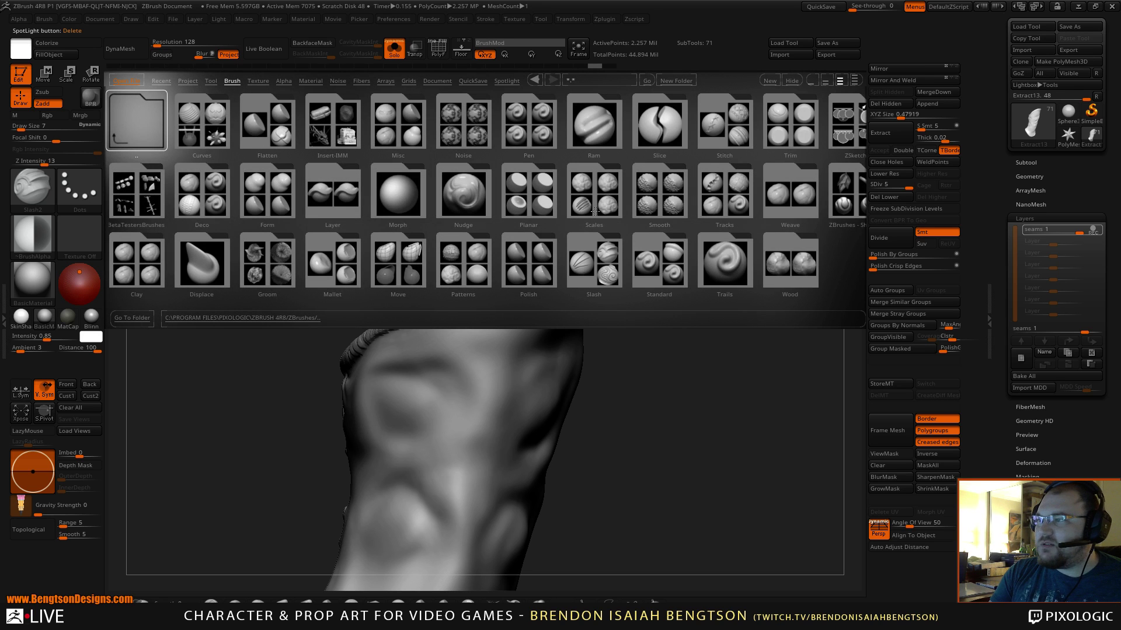
click(651, 198)
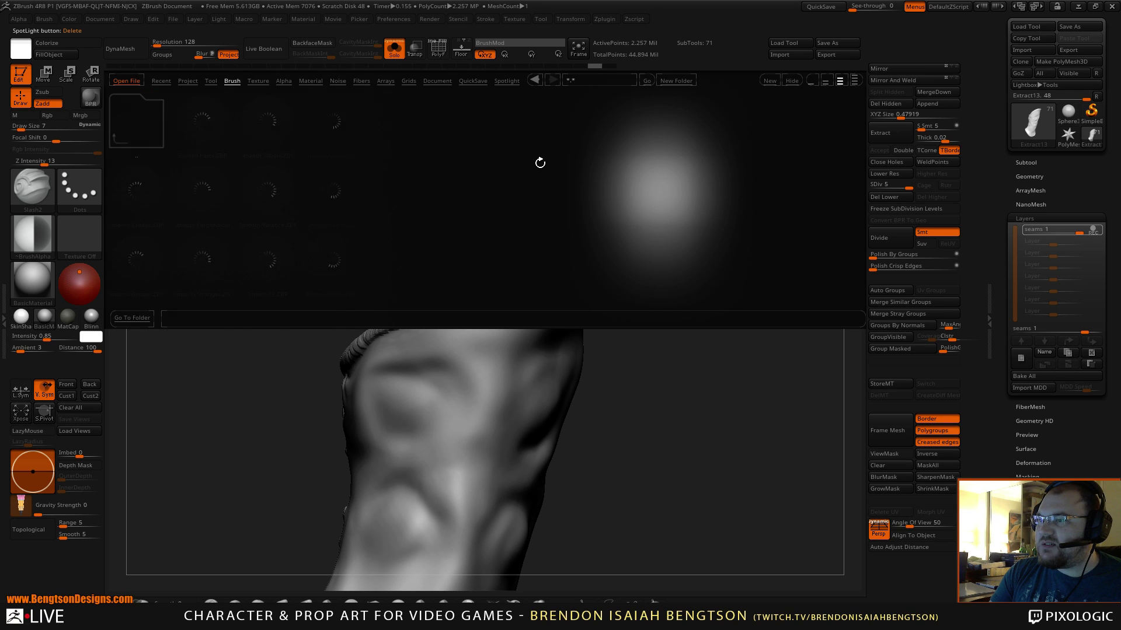
double_click(337, 266)
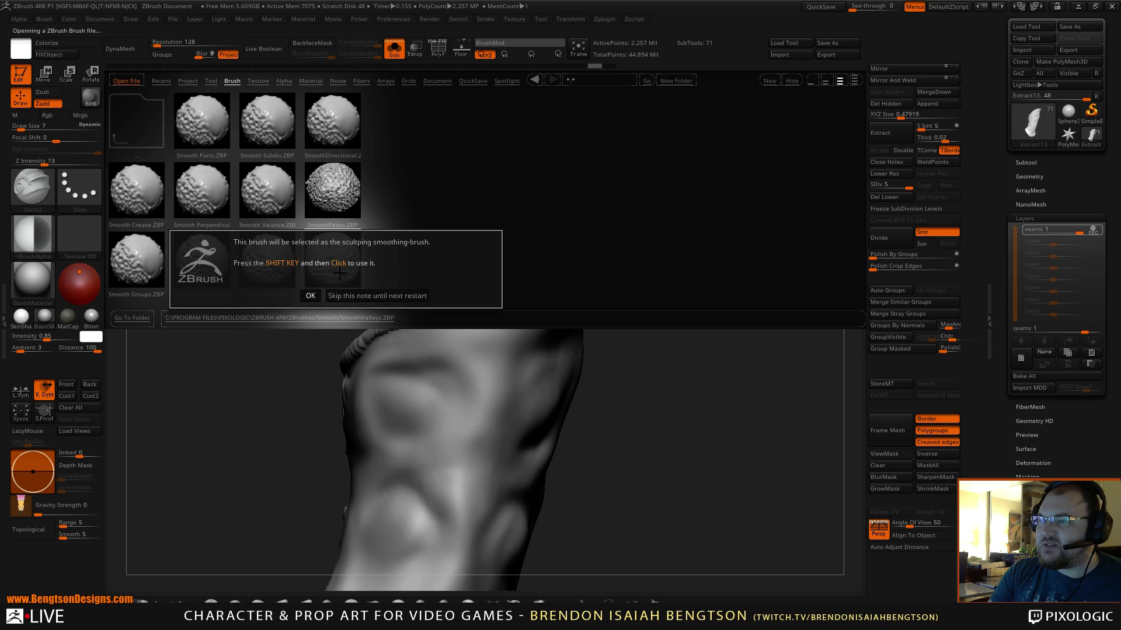
click(310, 295)
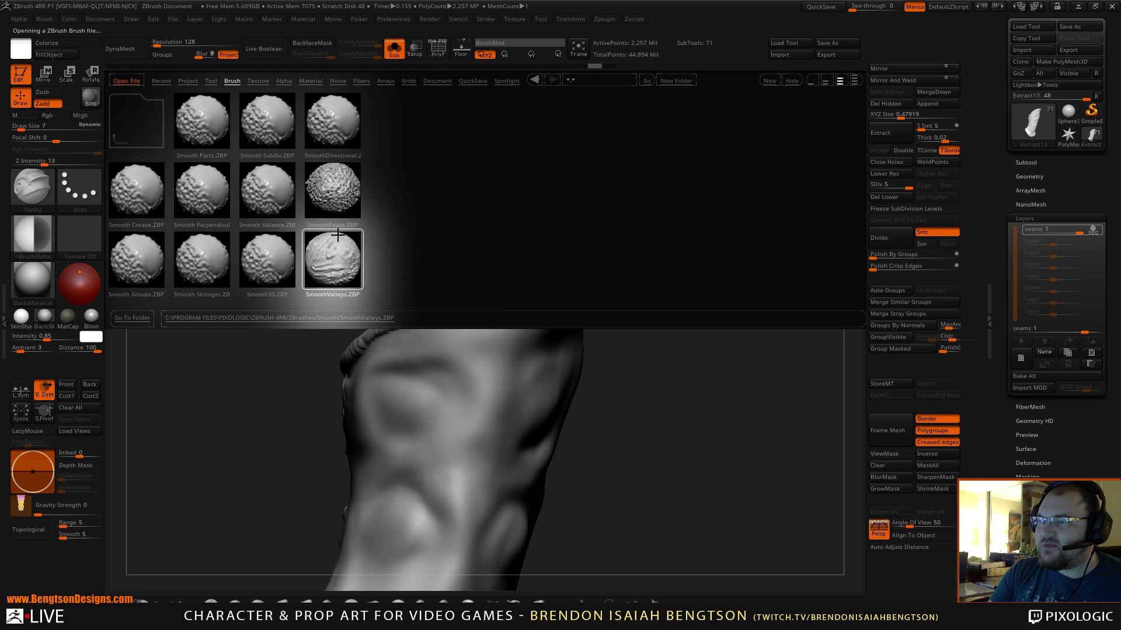
- Turn off Rgb for the SmoothValleys brush and set its Z intensity to 26
mouse_move(671, 298)
alt+mouse_down()
mouse_move(683, 338)
mouse_move(719, 315)
alt+mouse_up()
key(space)
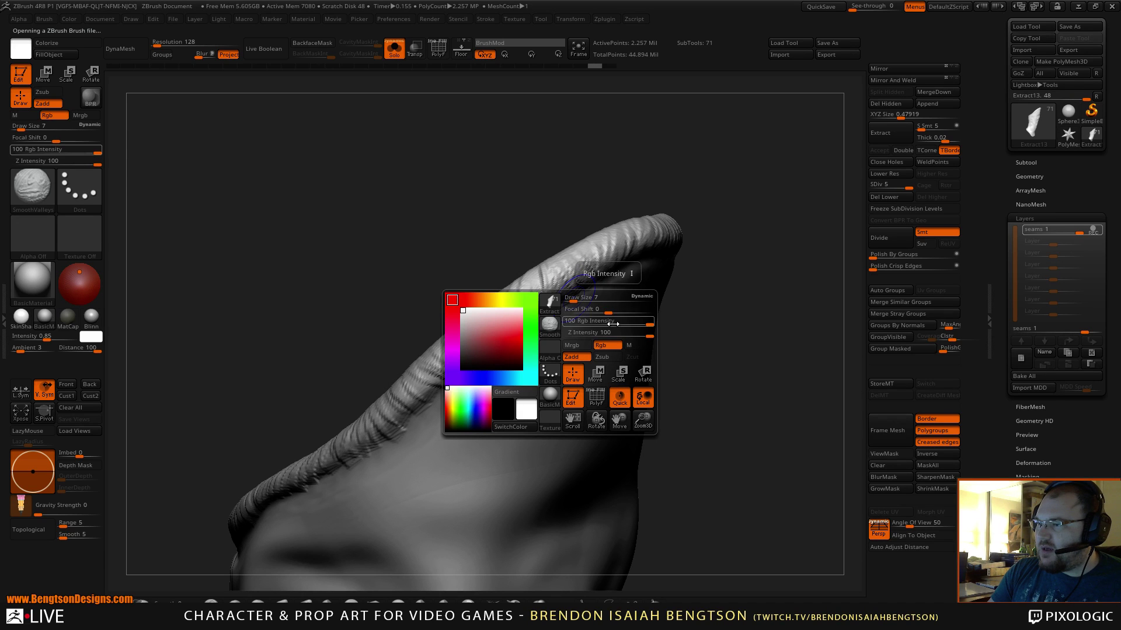
click(608, 344)
click(608, 345)
drag(609, 334, 606, 334)
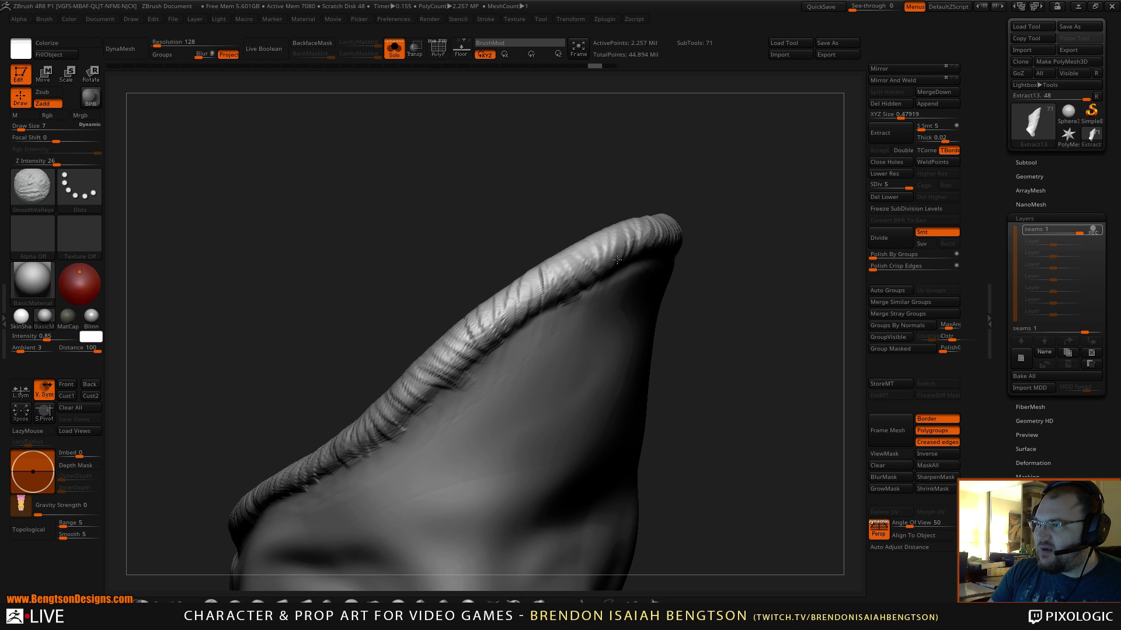
- Soften the creases along the bracer's upper rolled rim with SmoothValleys strokes
shift+drag(617, 260, 629, 237)
drag(746, 236, 671, 225)
mouse_move(753, 187)
alt+mouse_down()
mouse_move(650, 203)
mouse_move(528, 261)
alt+mouse_up()
key(shift)
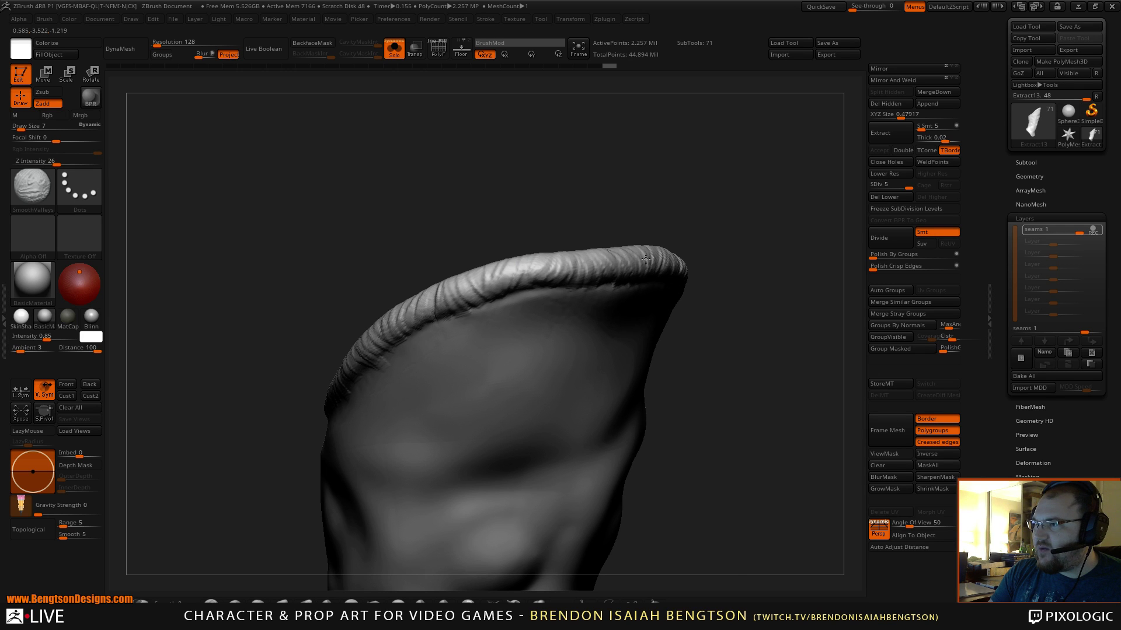
mouse_move(733, 181)
mouse_down()
mouse_move(678, 197)
mouse_move(879, 117)
mouse_up()
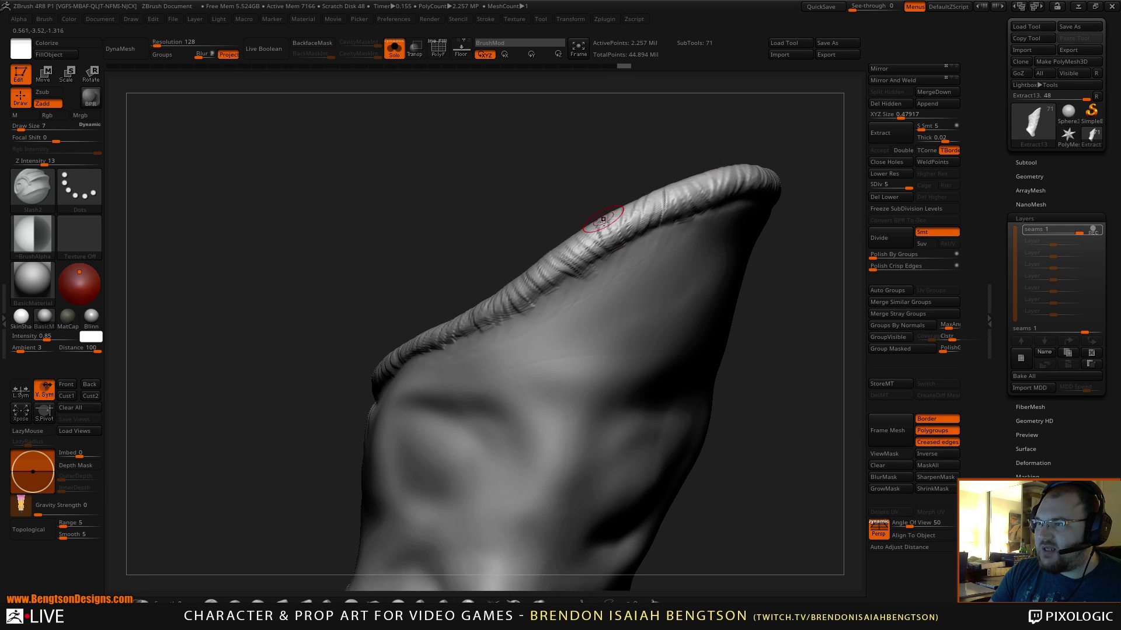
shift+drag(602, 220, 601, 234)
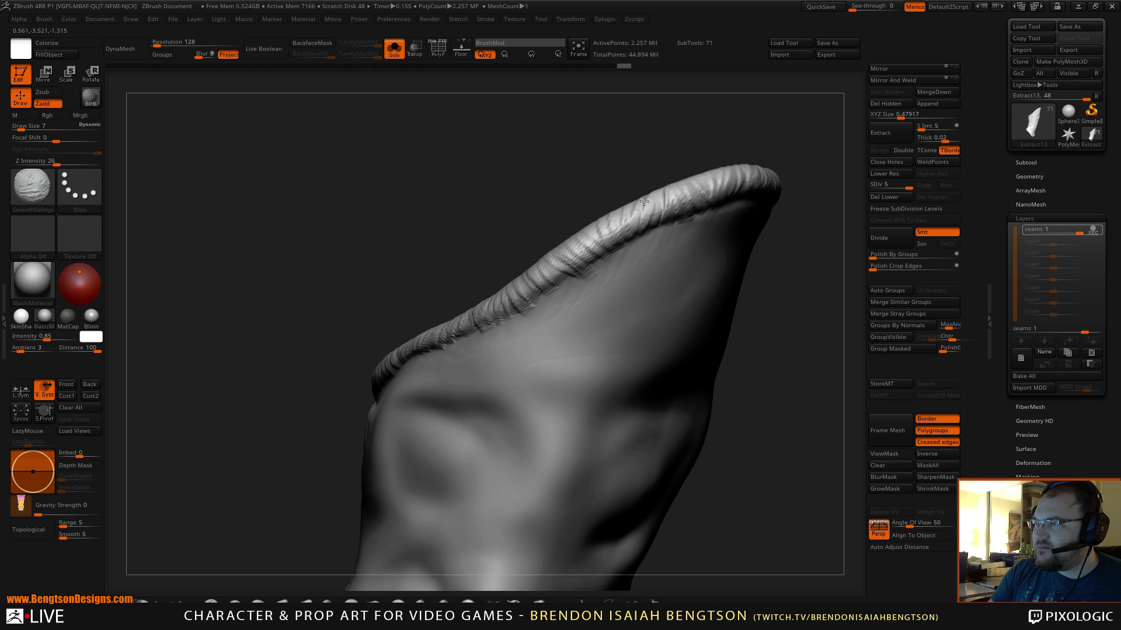
shift+drag(669, 188, 669, 197)
- Try ClayPolish on the bracer's geometry
alt+drag(851, 275, 739, 254)
click(1029, 176)
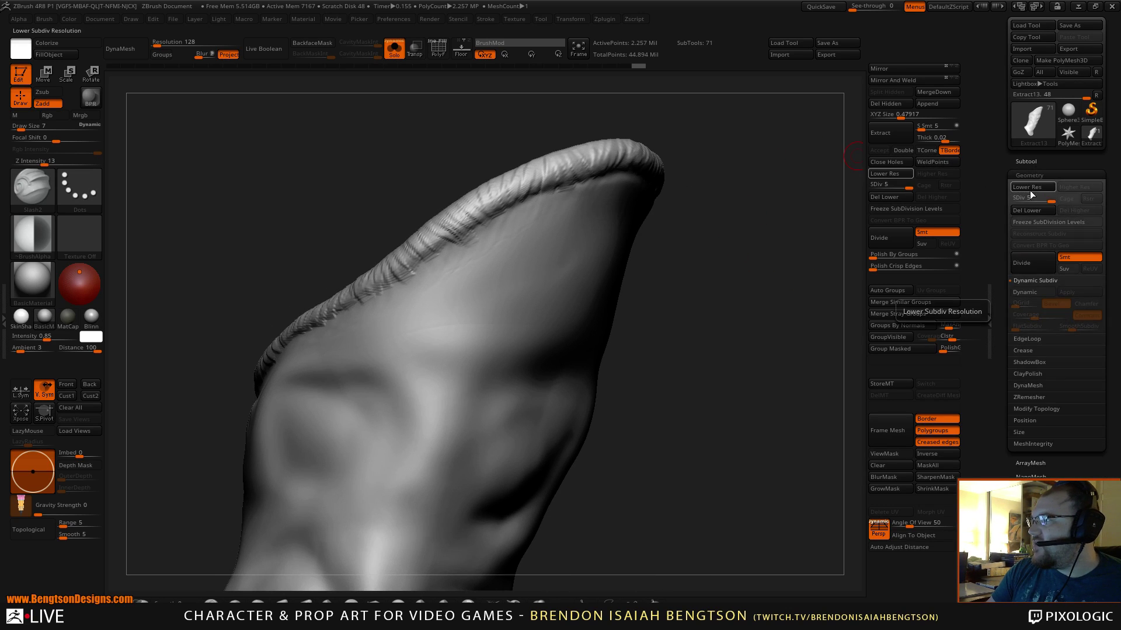
click(1032, 375)
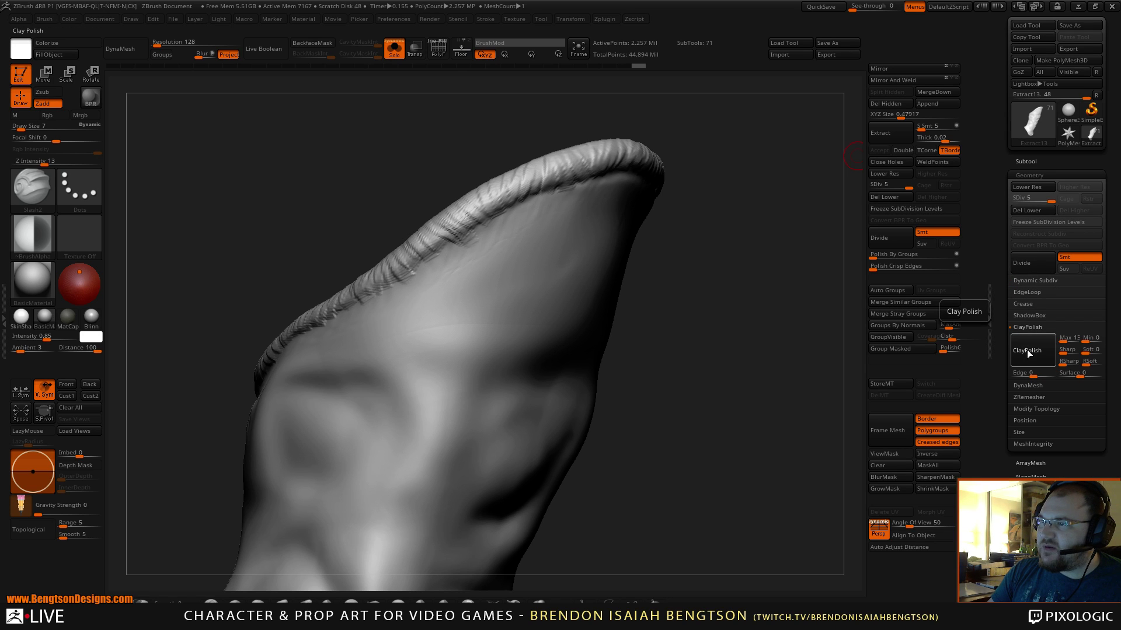
click(1028, 350)
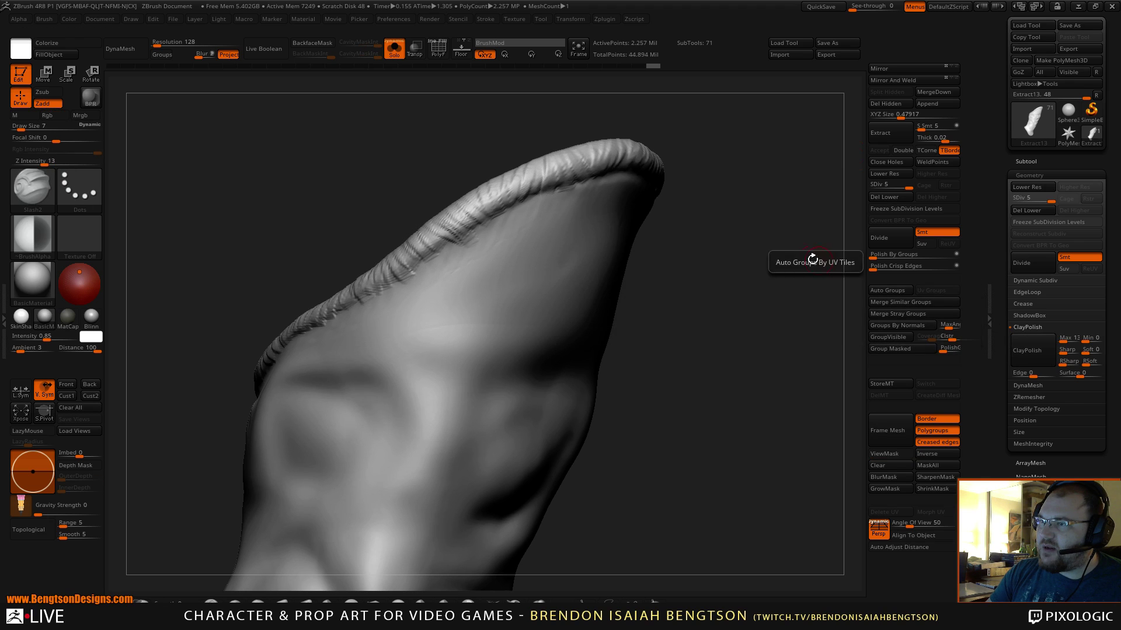
- Soften the creases along the outer side of the bracer's upper rim, around its high curved section, with SmoothValleys strokes
drag(763, 253, 776, 353)
key(shift)
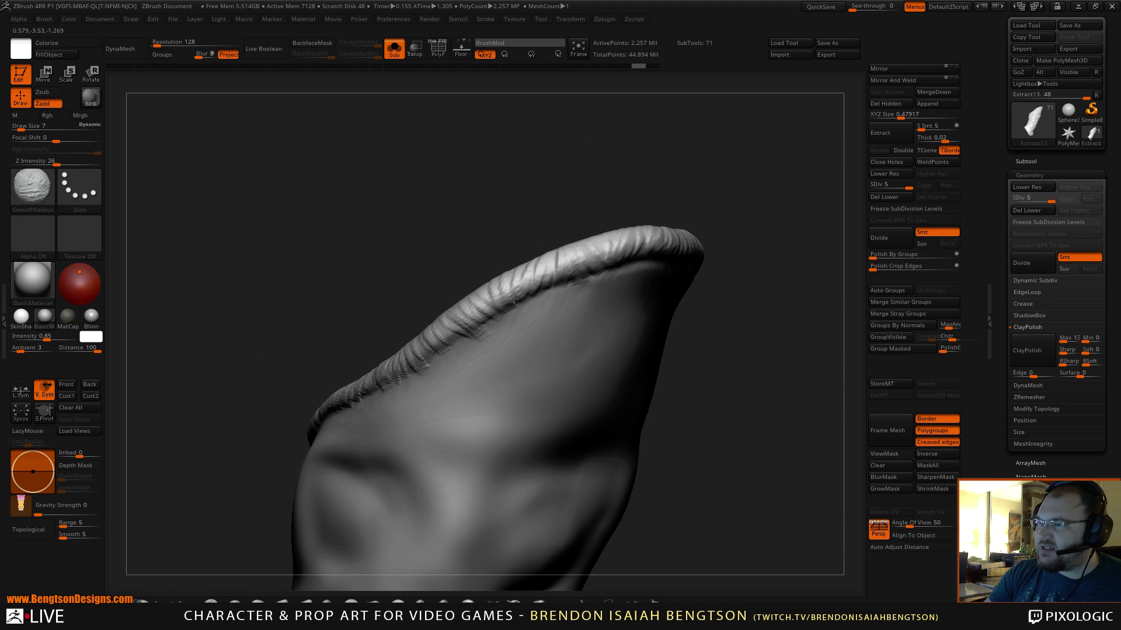
mouse_move(462, 333)
mouse_down()
mouse_move(494, 280)
mouse_move(490, 258)
mouse_up()
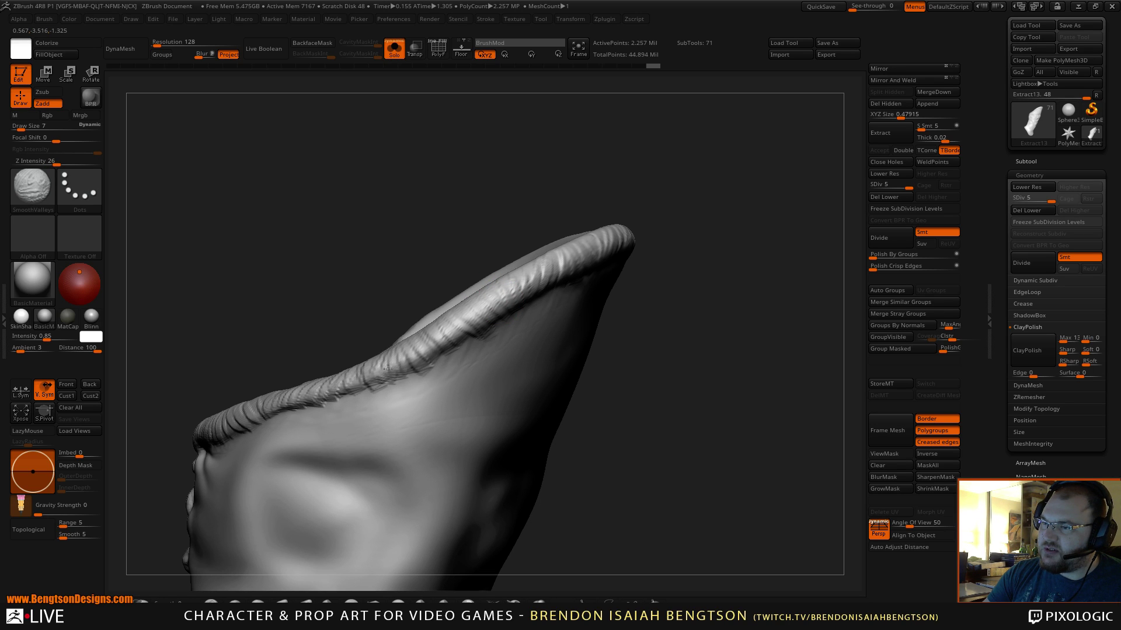
mouse_move(387, 264)
alt+mouse_down()
mouse_move(475, 227)
mouse_move(475, 203)
alt+mouse_up()
mouse_move(569, 150)
alt+mouse_down()
mouse_move(506, 222)
mouse_move(537, 217)
alt+mouse_up()
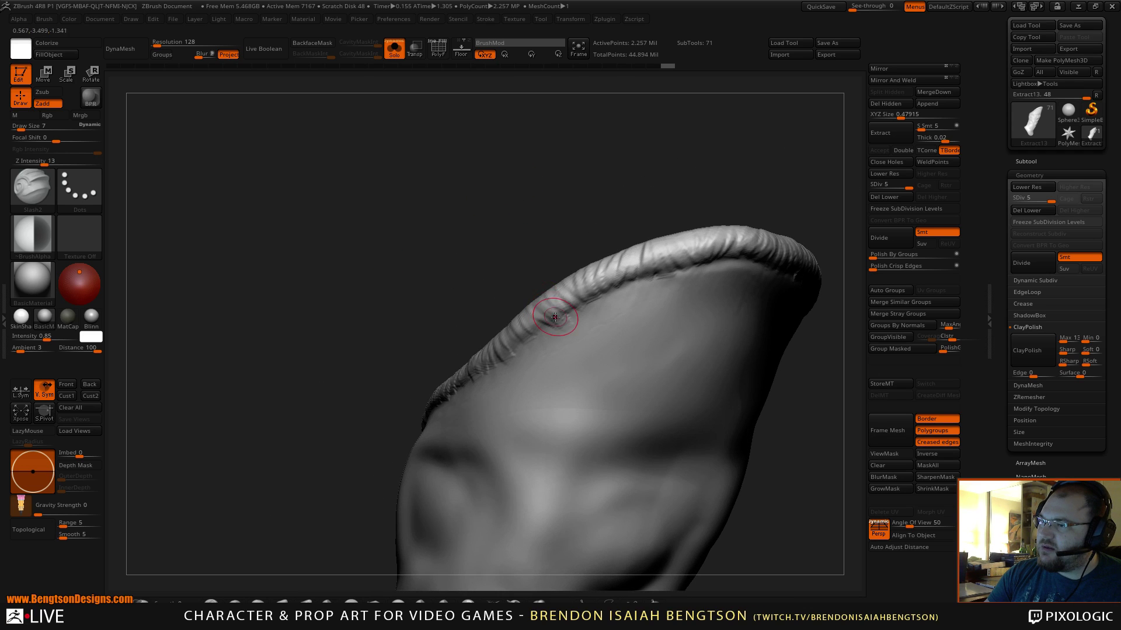
key(shift)
shift+drag(594, 301, 605, 293)
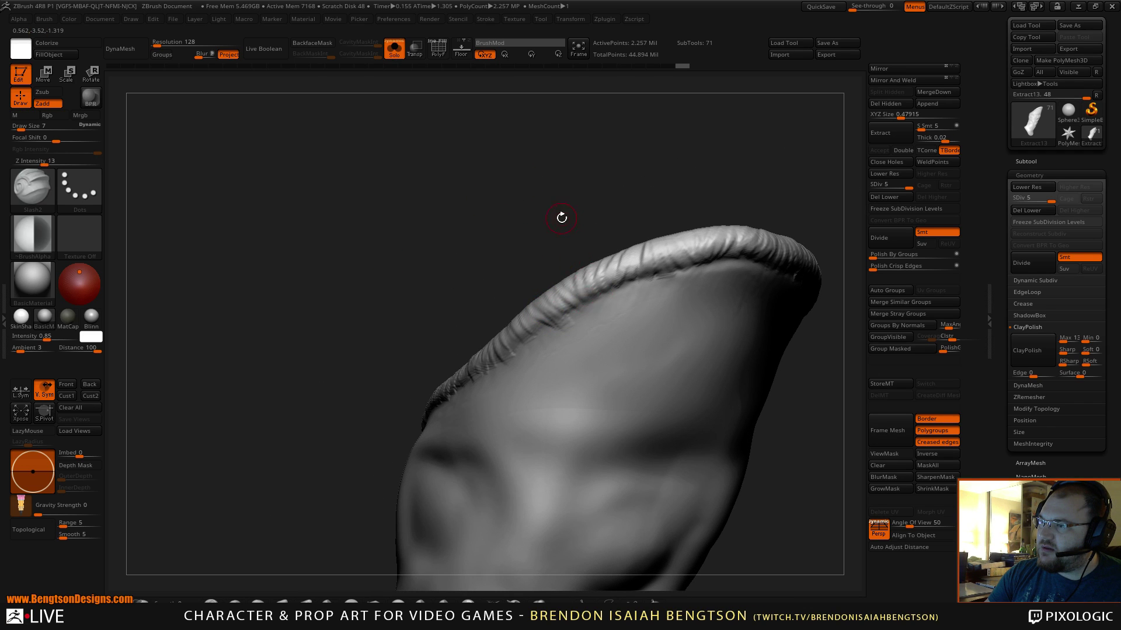
- Smooth the upper rim's creases from the high side down to where the rim meets the laced seam
drag(561, 216, 525, 239)
shift+drag(578, 275, 592, 266)
mouse_move(563, 231)
mouse_down()
mouse_move(603, 262)
mouse_move(488, 205)
mouse_up()
key(shift)
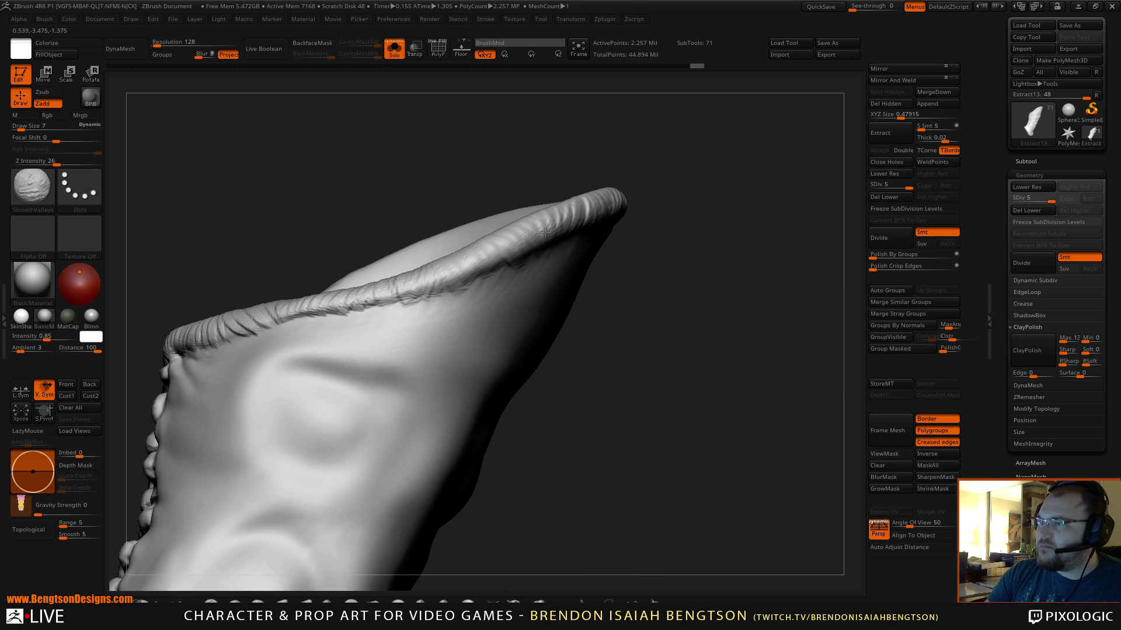
drag(540, 187, 508, 262)
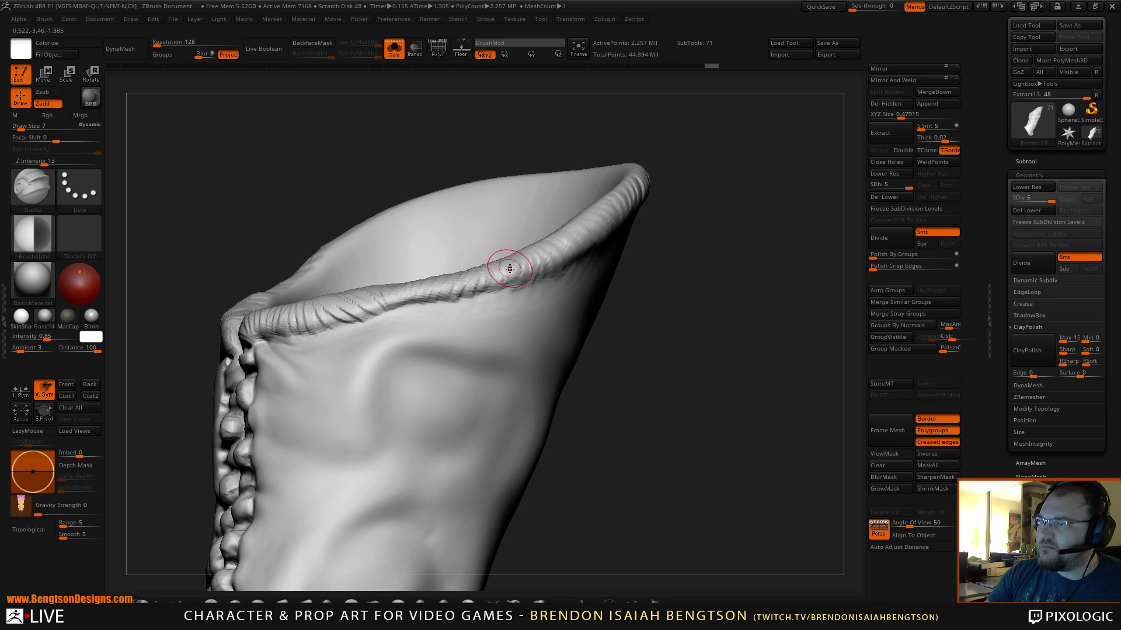
key(shift)
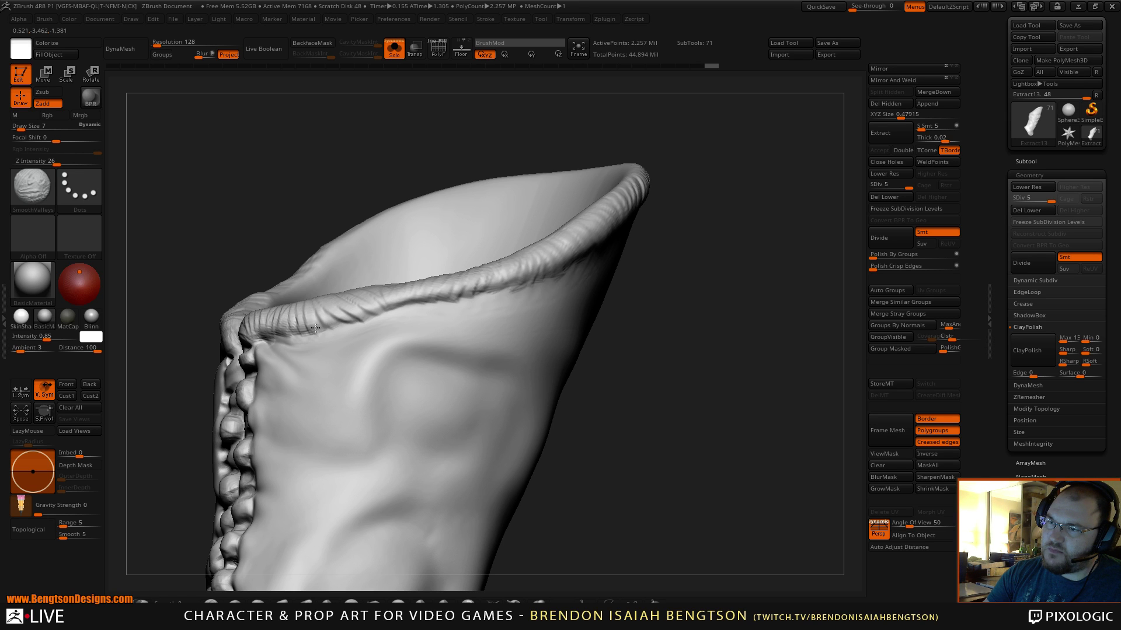
drag(282, 232, 378, 228)
shift+drag(430, 298, 434, 318)
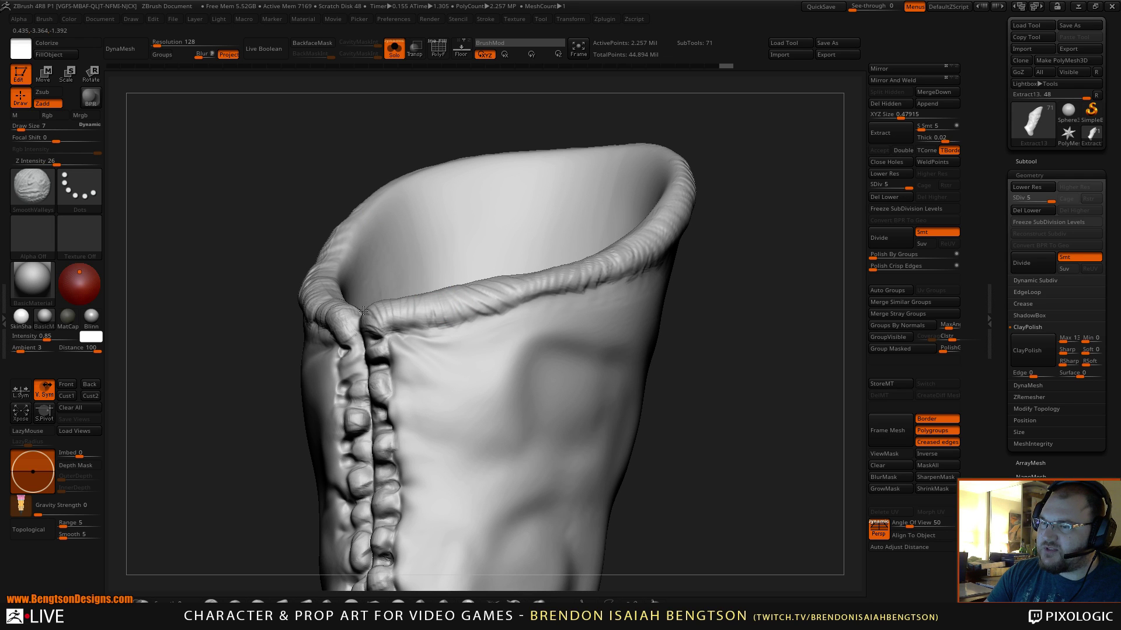
- Soften the crease valleys across the upper rim's top and inner edge beside the bracer opening
drag(753, 229, 692, 256)
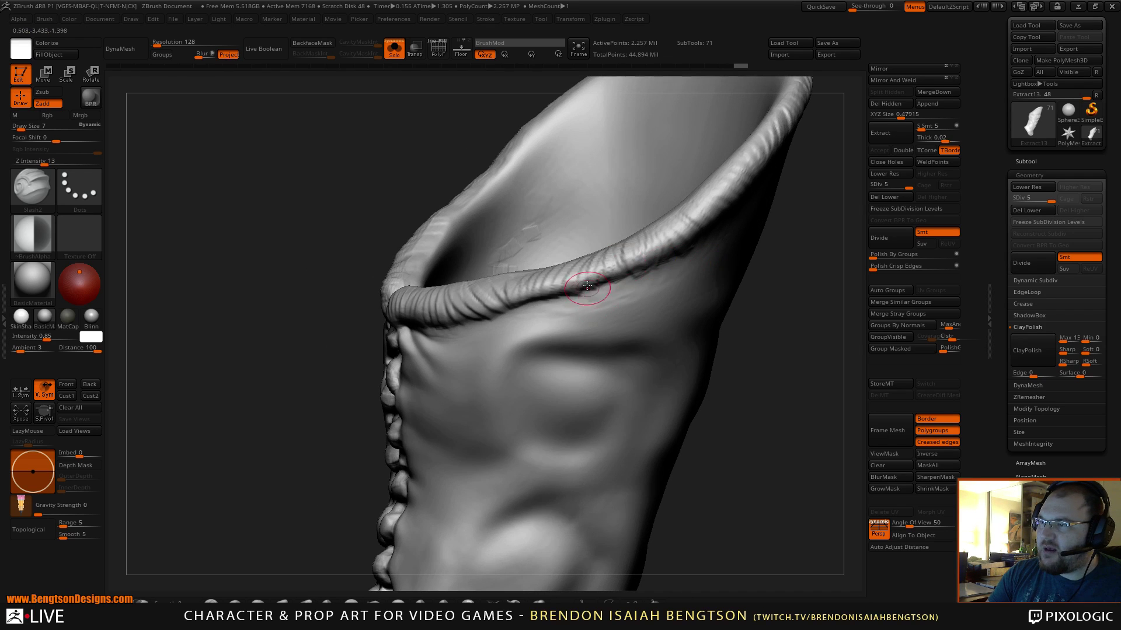
drag(738, 328, 651, 338)
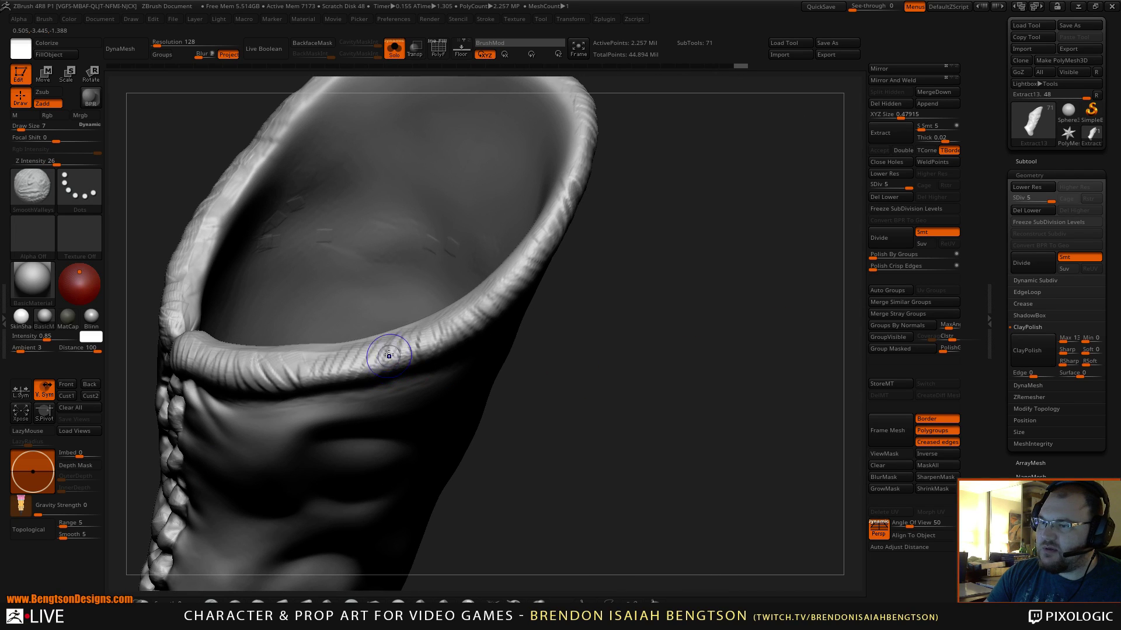
shift+drag(390, 353, 404, 333)
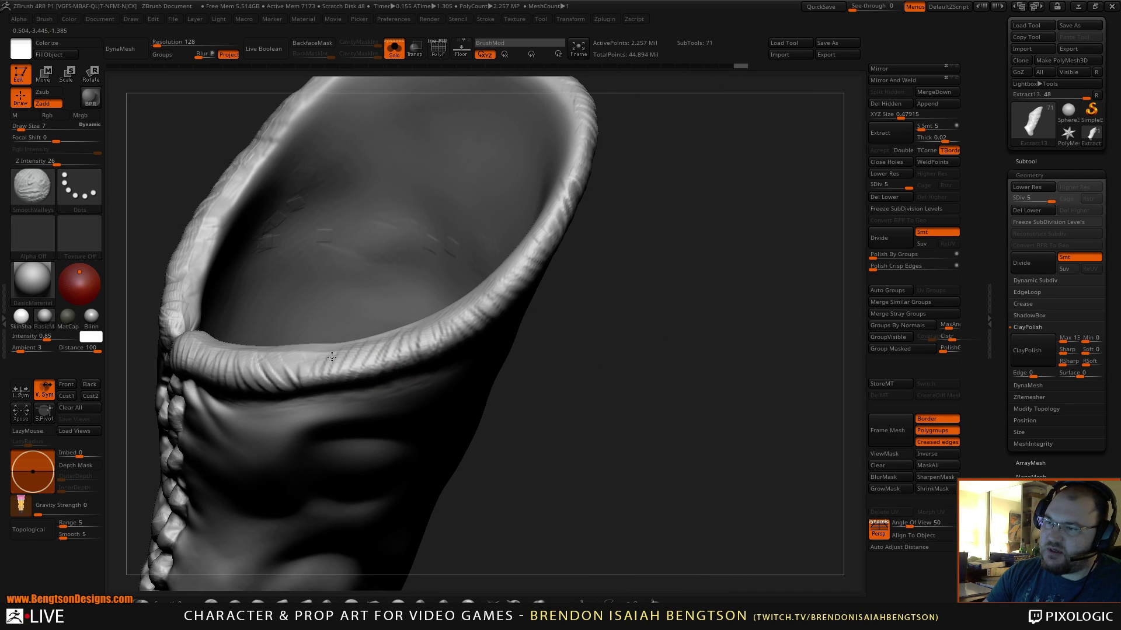
mouse_move(331, 357)
shift+mouse_down()
mouse_move(375, 346)
mouse_move(414, 362)
shift+mouse_up()
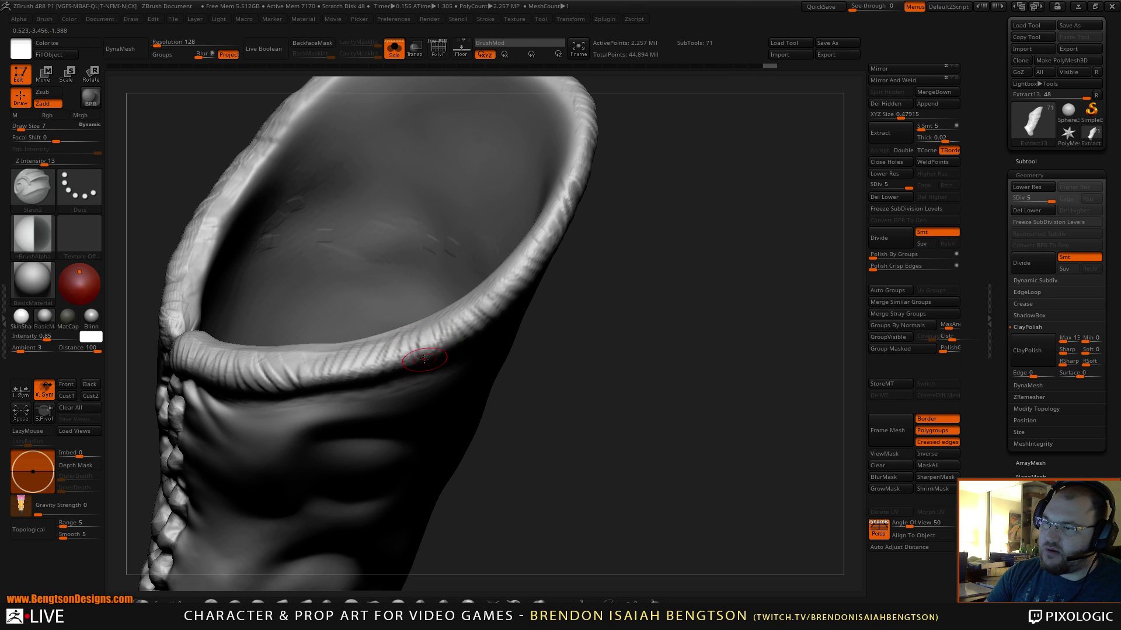
key(shift)
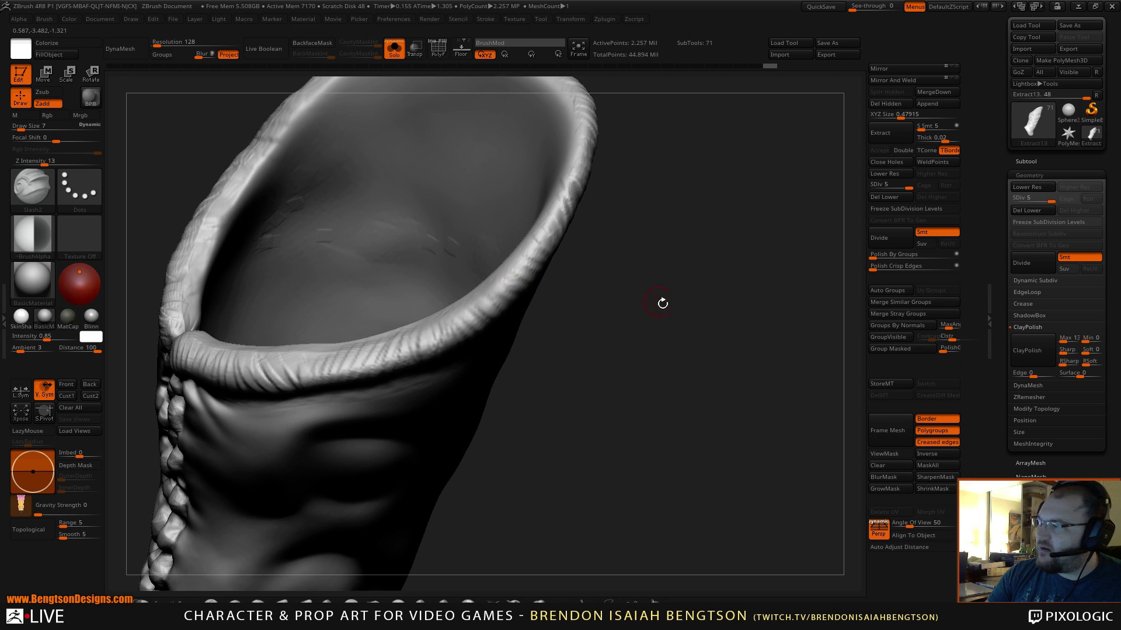
mouse_move(663, 303)
mouse_down()
mouse_move(619, 318)
mouse_move(592, 270)
mouse_up()
key(shift)
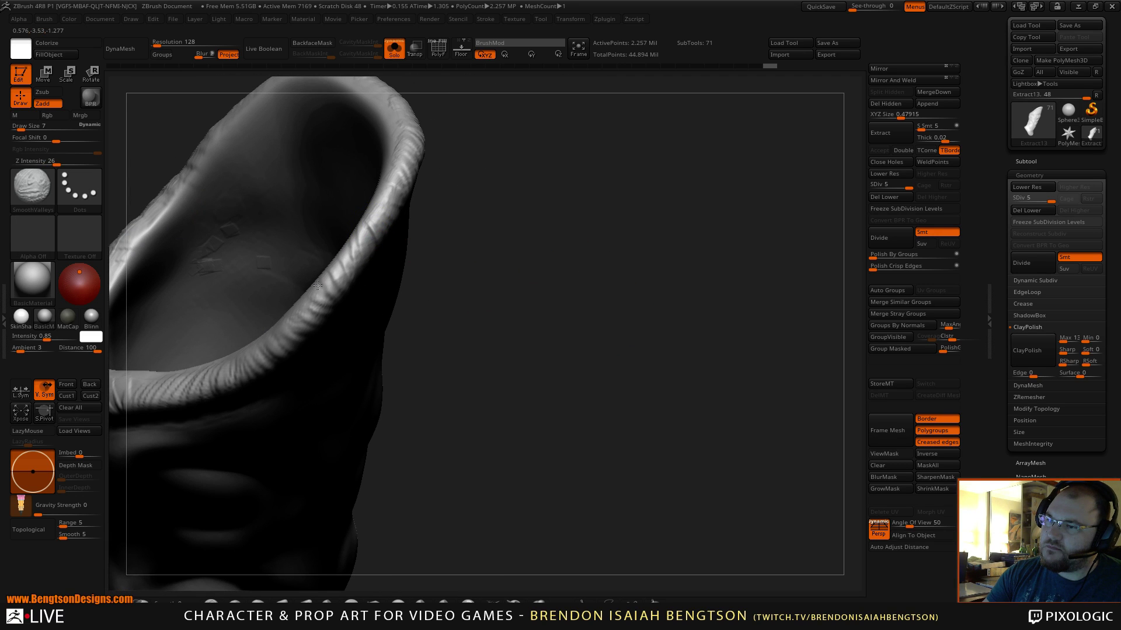
- Smooth the creases on the upper rim's back span, opposite the laced seam
mouse_move(517, 305)
mouse_down()
mouse_move(500, 220)
mouse_move(524, 170)
mouse_move(525, 201)
mouse_up()
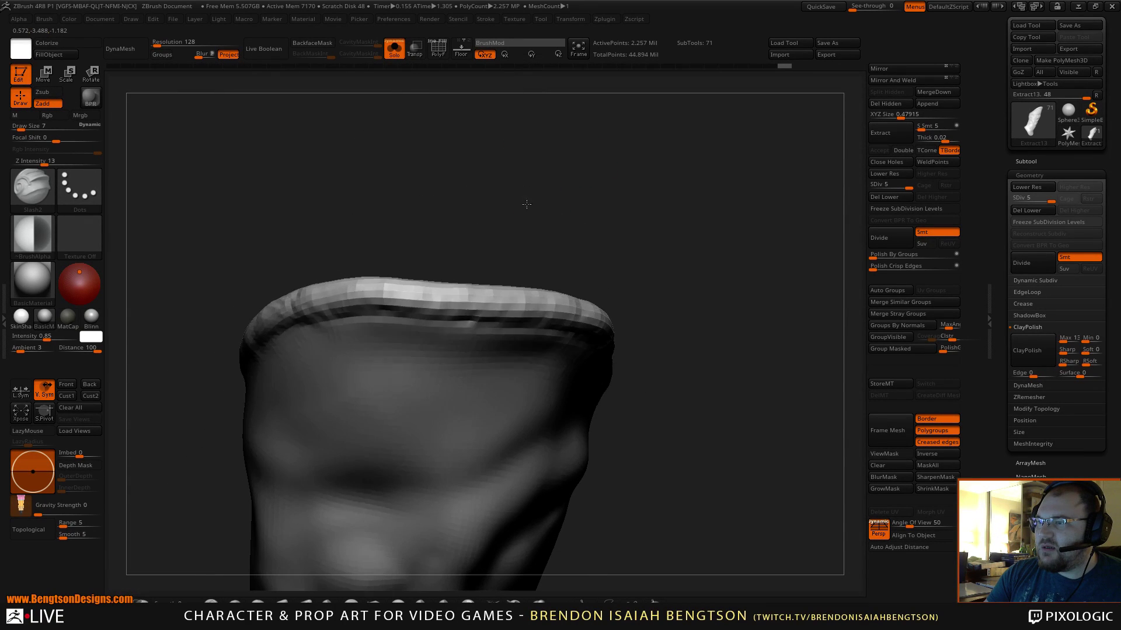
key(shift)
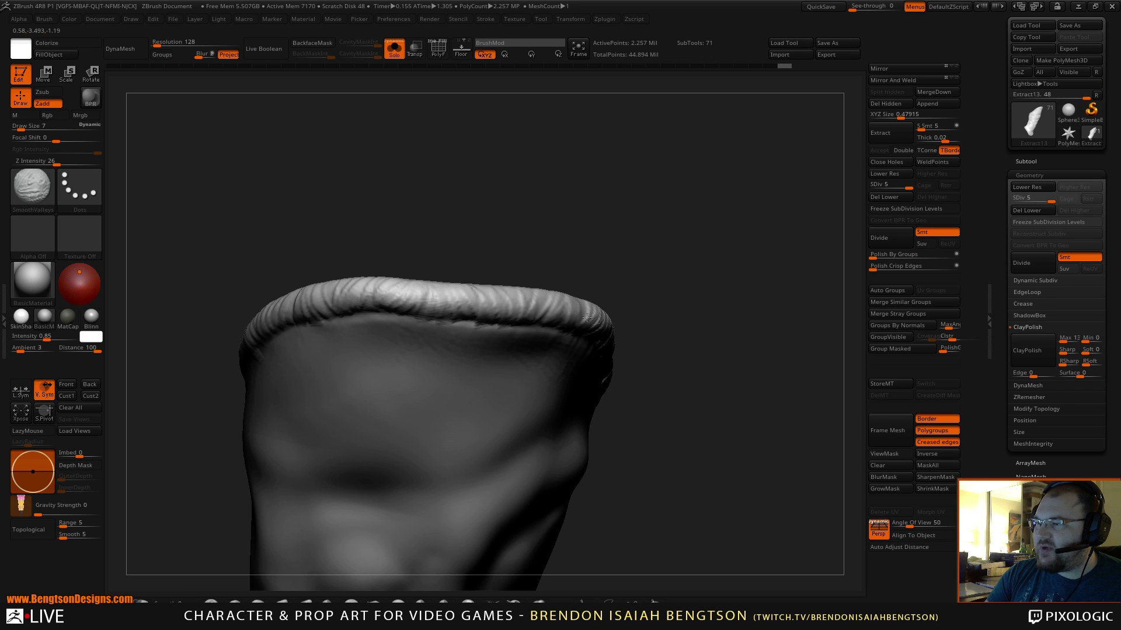
mouse_move(685, 238)
mouse_down()
mouse_move(608, 205)
mouse_move(594, 255)
mouse_up()
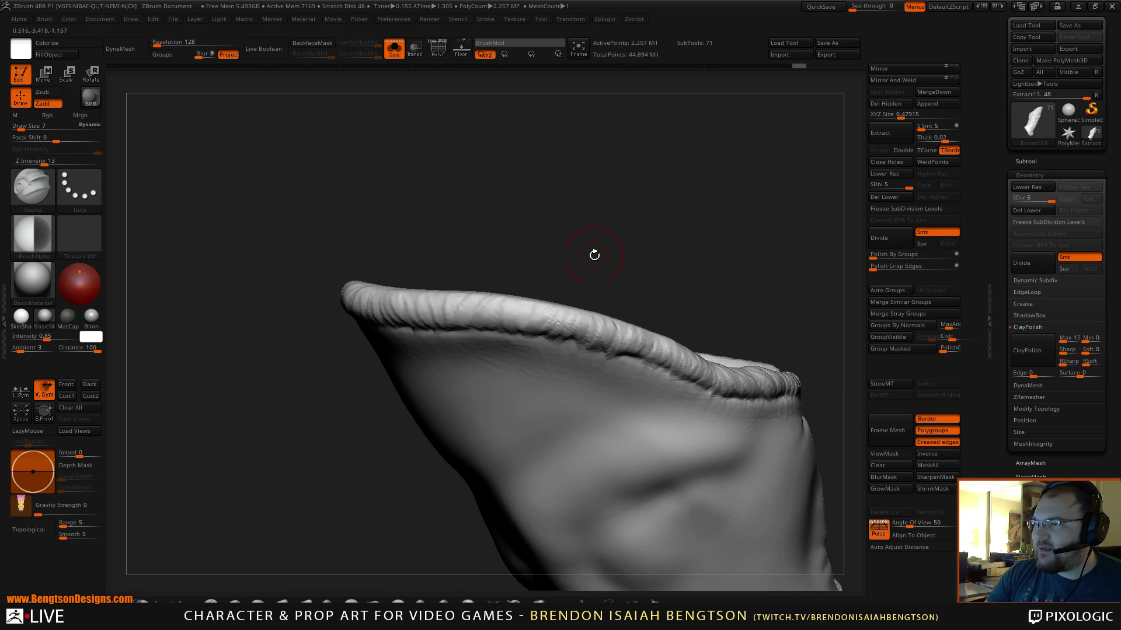
key(shift)
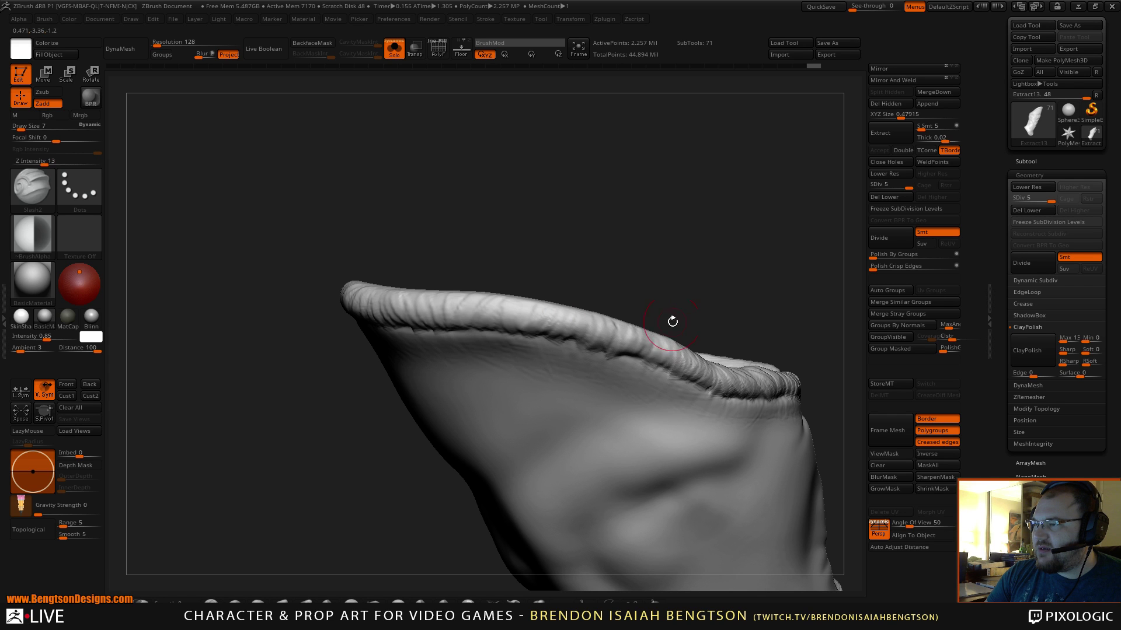
- Soften the creases on the upper rim's remaining side and its lower edge, up to the other side of the lacing
mouse_move(670, 320)
mouse_down()
mouse_move(580, 218)
mouse_move(587, 315)
mouse_move(499, 484)
mouse_move(456, 435)
mouse_up()
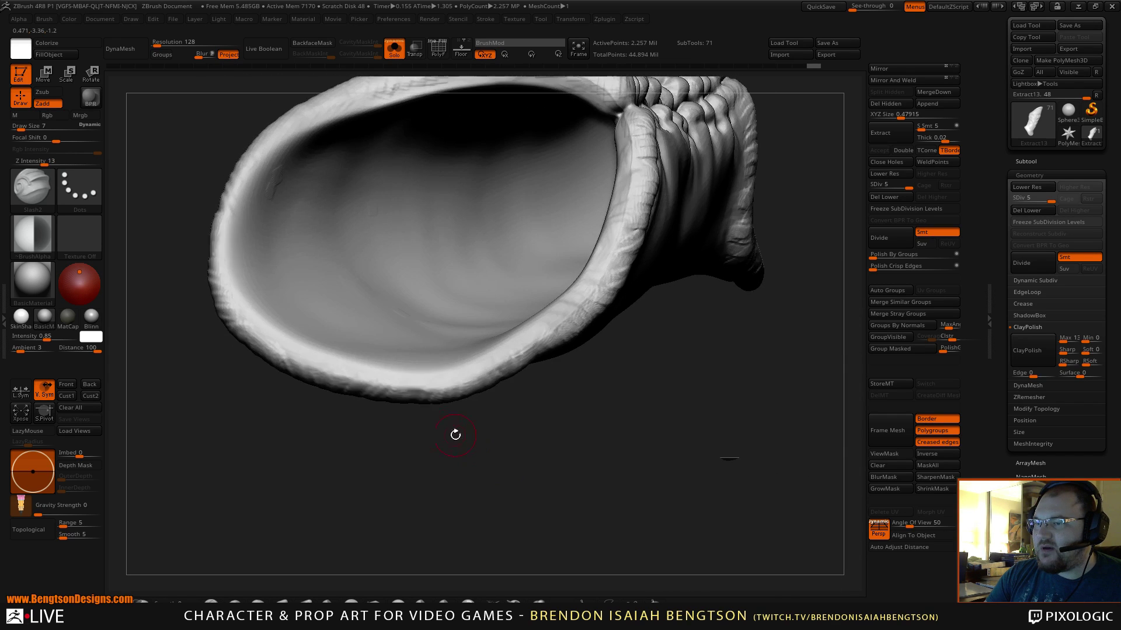
mouse_move(523, 425)
mouse_down()
mouse_move(569, 319)
mouse_move(551, 243)
mouse_move(564, 273)
mouse_move(554, 367)
mouse_up()
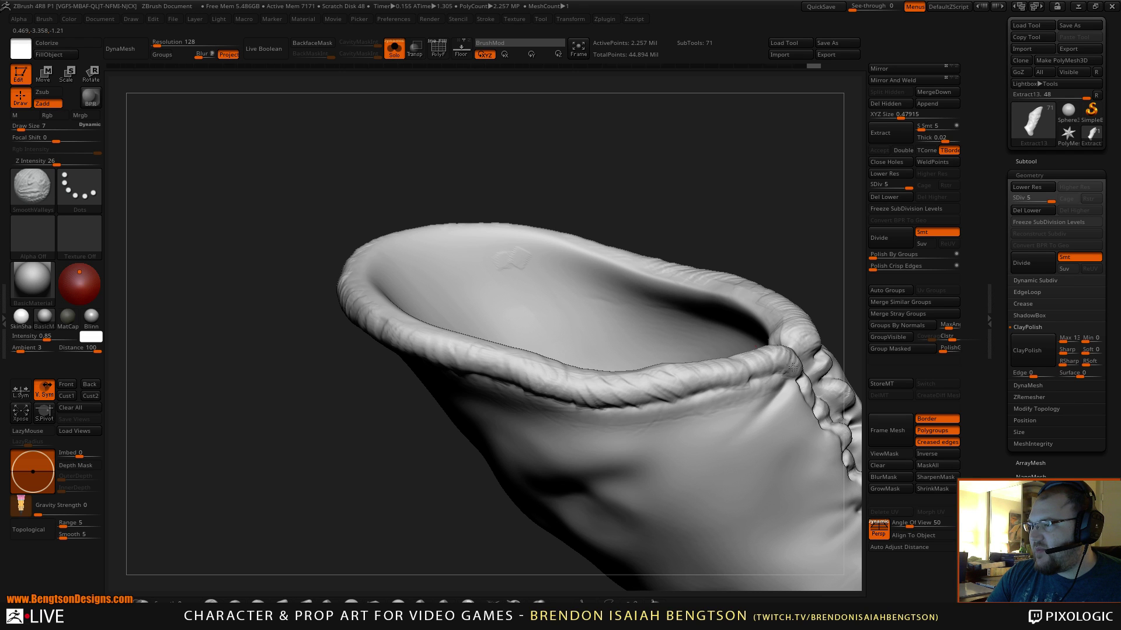
mouse_move(729, 176)
mouse_down()
mouse_move(656, 169)
mouse_move(667, 210)
mouse_up()
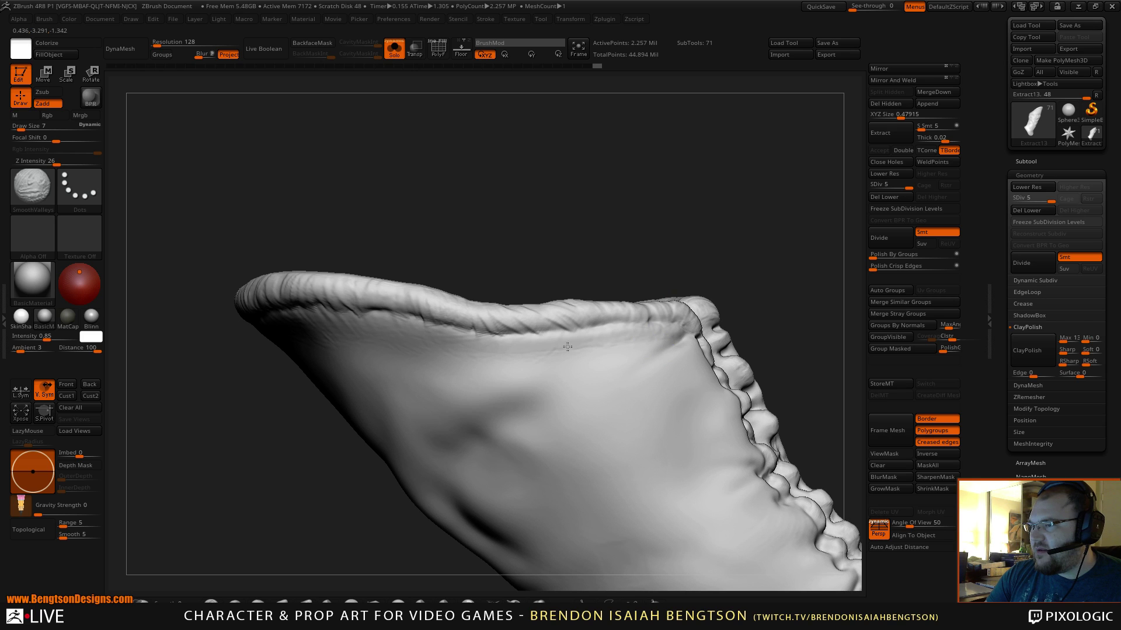
- Reselect the Slash2 brush and smooth the creases on the bracer's lower rim beside the laced seam with SmoothValleys
key(b)
key(s)
key(l)
drag(352, 323, 470, 309)
alt+drag(431, 431, 196, 300)
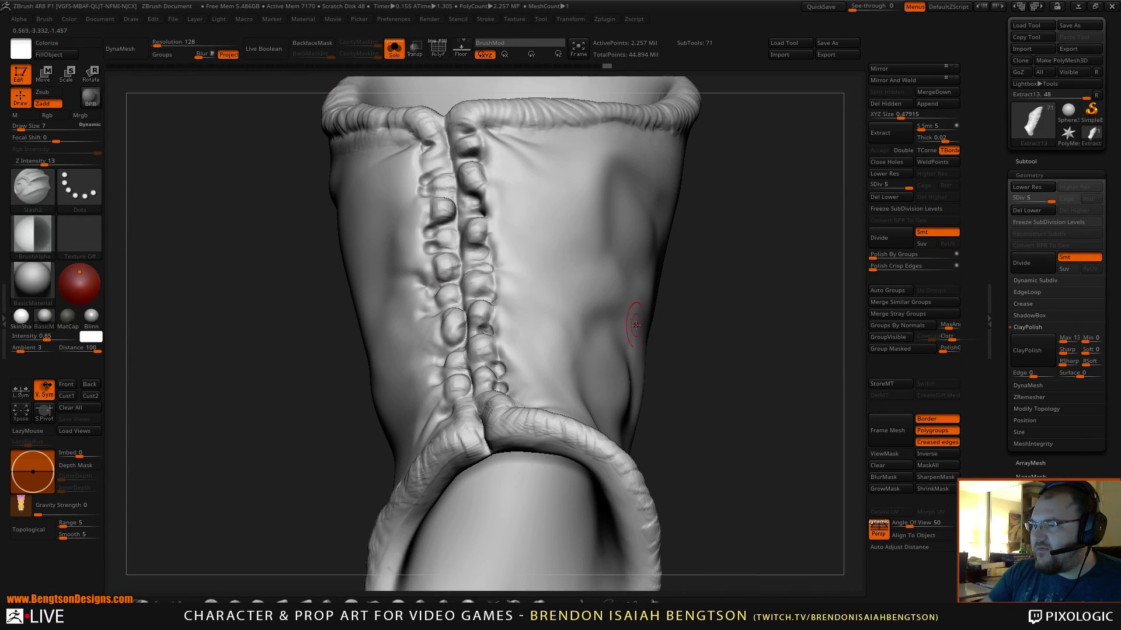
mouse_move(726, 340)
mouse_down()
mouse_move(742, 424)
mouse_move(663, 405)
mouse_move(711, 352)
mouse_move(672, 389)
mouse_move(642, 381)
mouse_move(690, 403)
mouse_up()
key(shift)
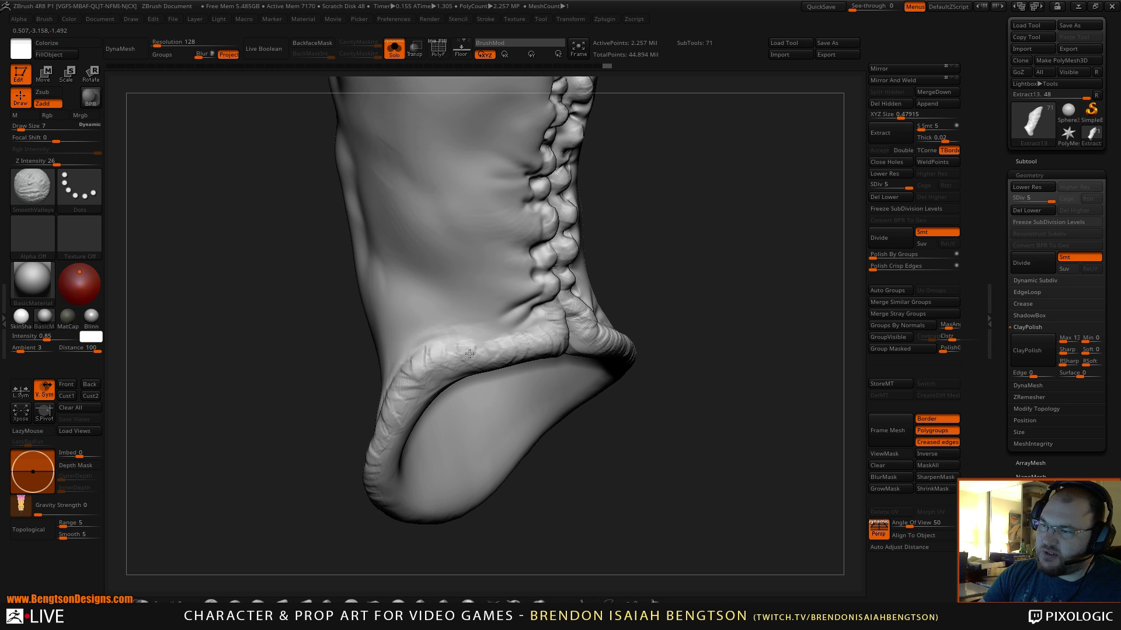
- Soften the creases along the lower rim's side and around its rounded tip with SmoothValleys strokes
mouse_move(411, 395)
mouse_down()
mouse_move(654, 263)
mouse_move(638, 285)
mouse_move(601, 287)
mouse_up()
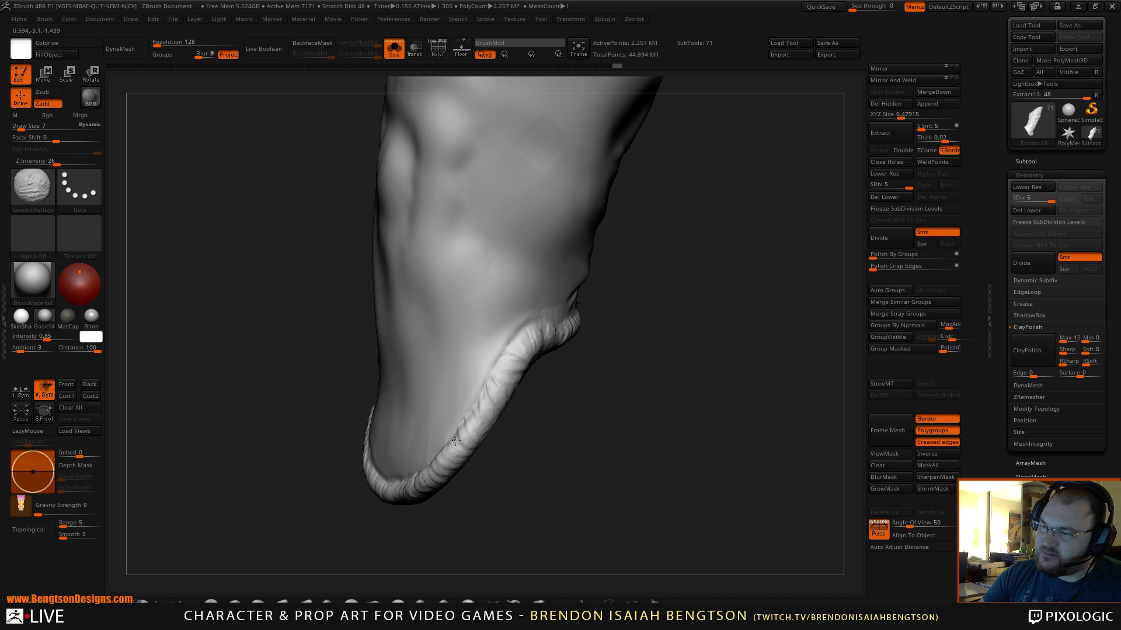
shift+drag(434, 490, 436, 467)
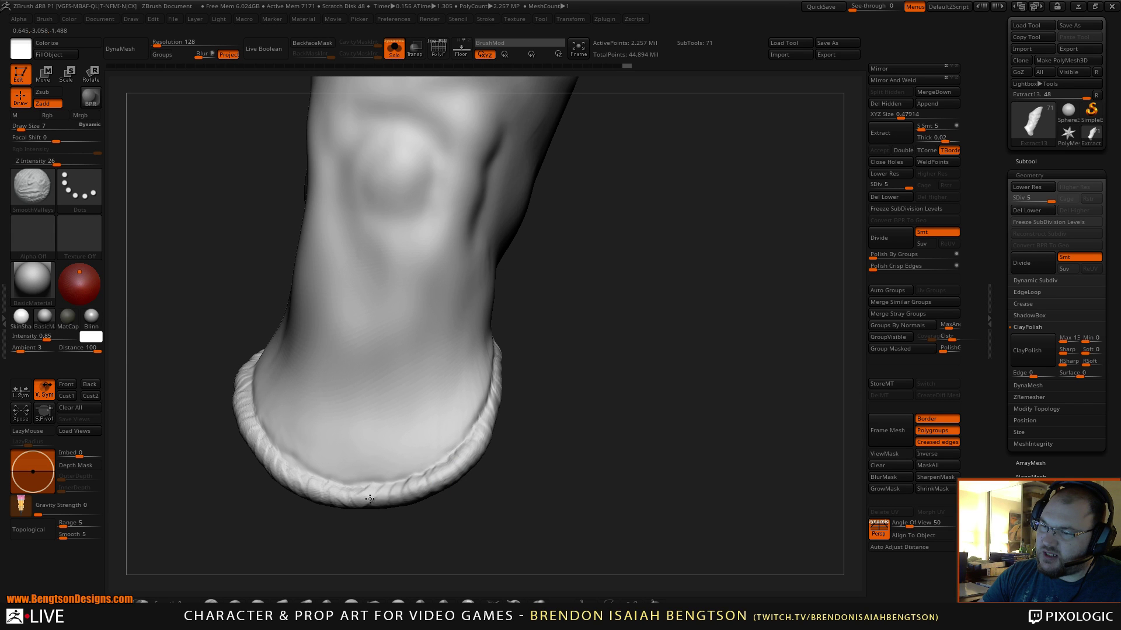
mouse_move(405, 540)
mouse_down()
mouse_move(626, 343)
mouse_move(535, 445)
mouse_up()
key(shift)
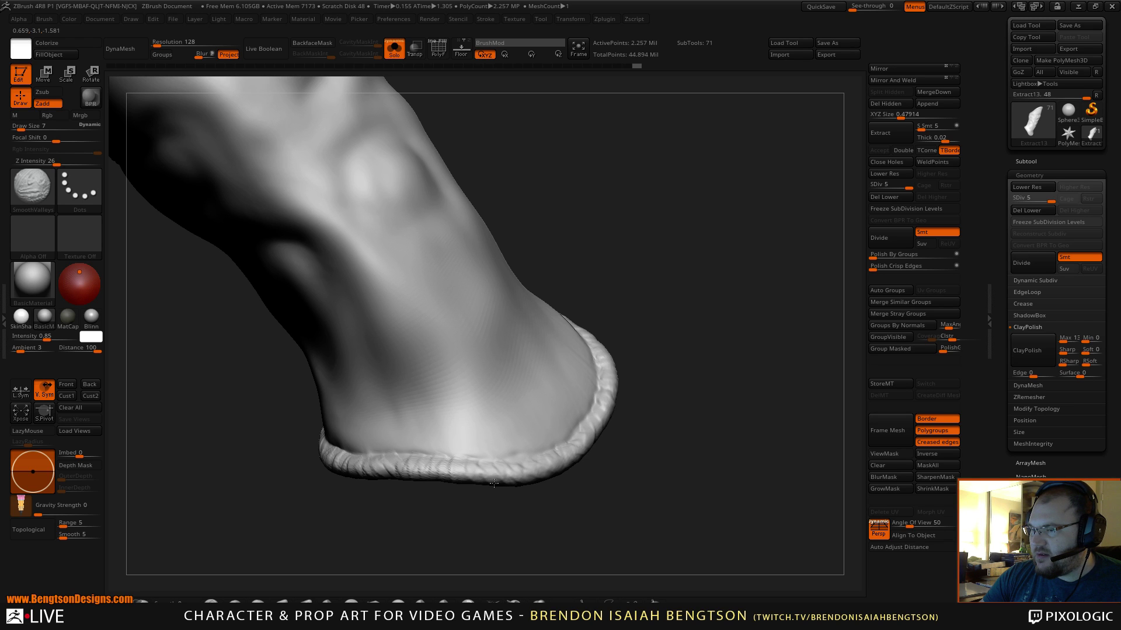
- Smooth the lower rim's creases along the far side, from the rounded tip back toward the lacing
drag(413, 468, 472, 477)
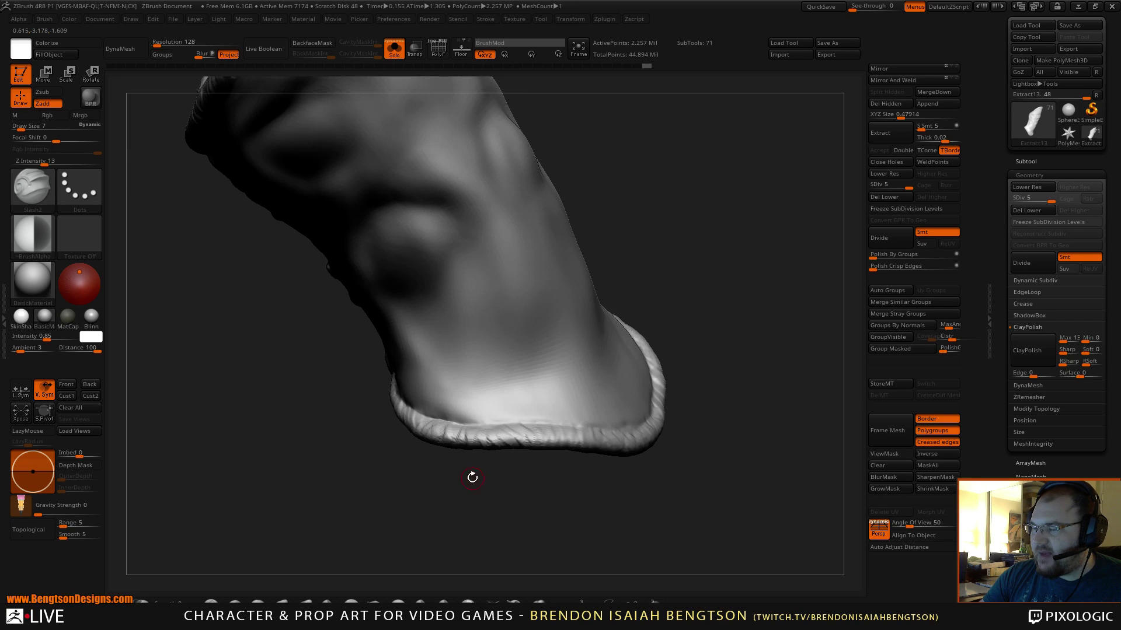
key(shift)
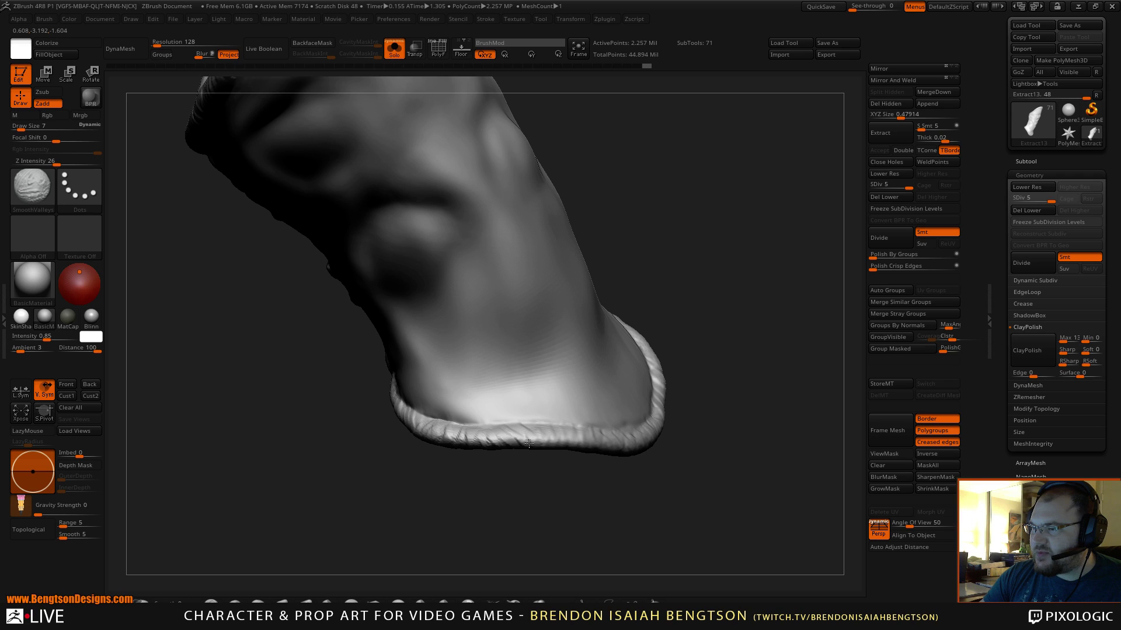
drag(458, 483, 450, 358)
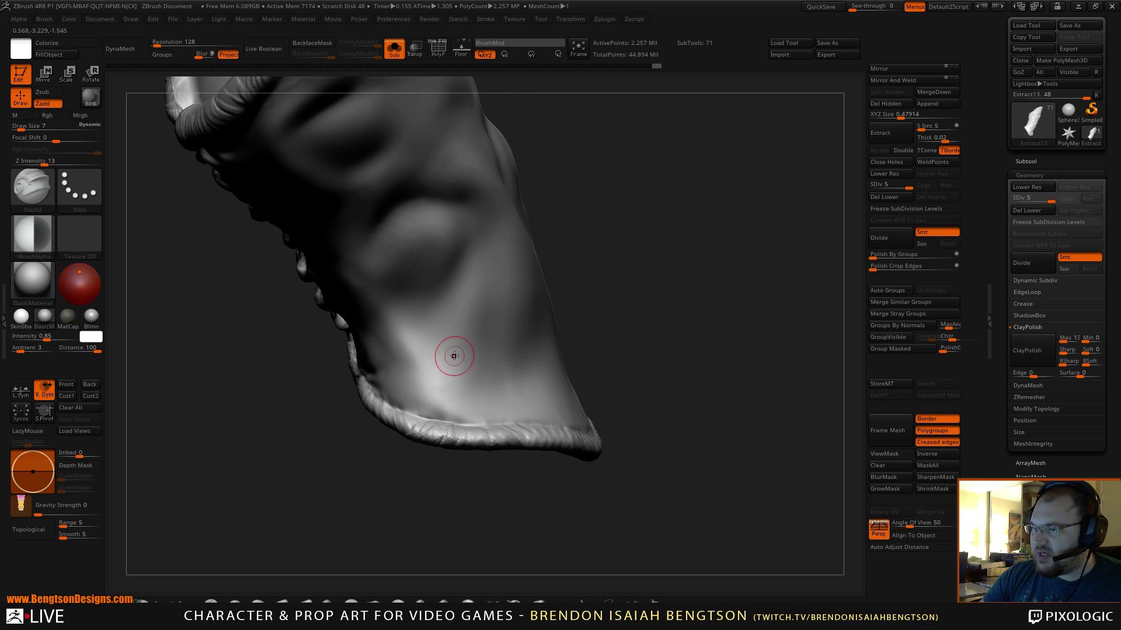
key(shift)
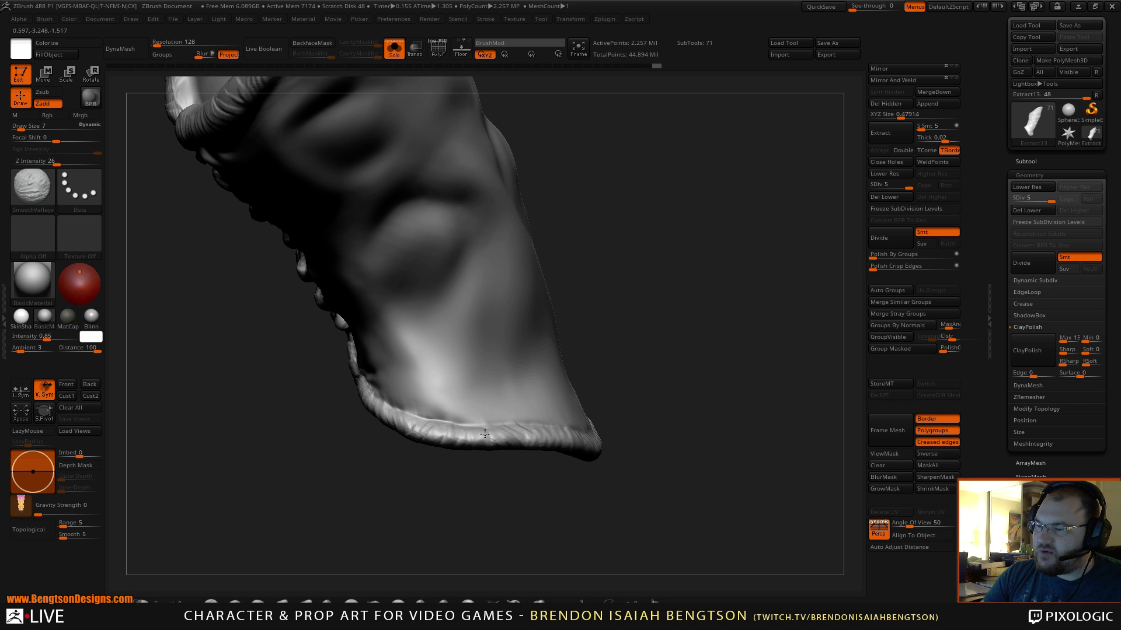
- Reselect the Slash2 brush and soften the lower rim's creases just below the end of the laced seam with SmoothValleys
key(b)
key(s)
key(l)
mouse_move(618, 315)
mouse_down()
mouse_move(600, 325)
mouse_move(663, 303)
mouse_up()
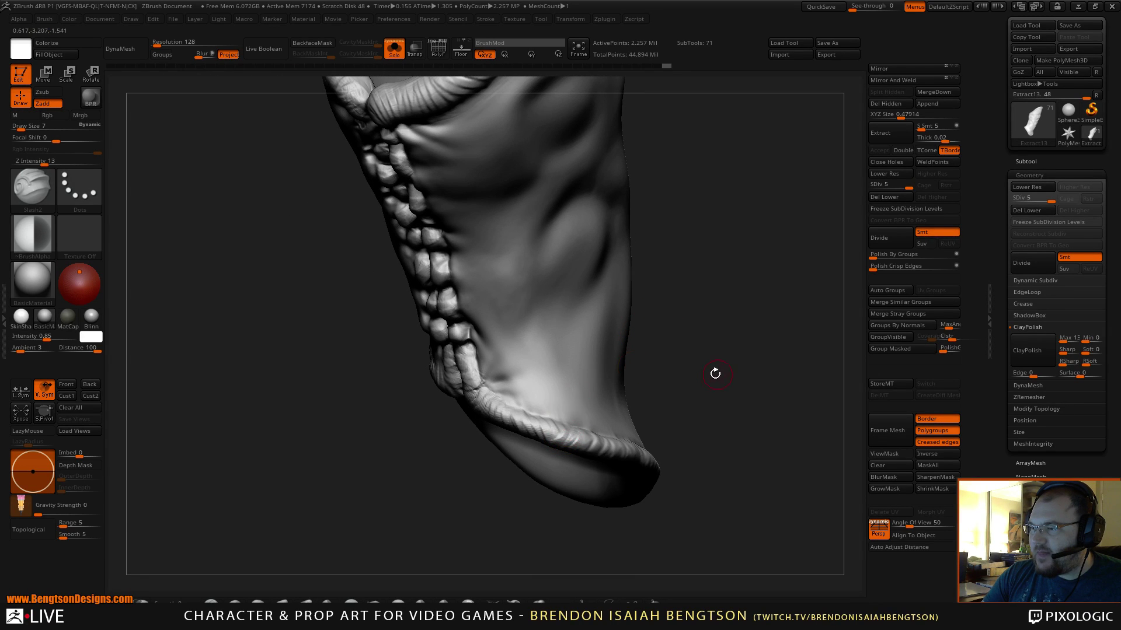
alt+drag(712, 370, 607, 320)
alt+drag(523, 340, 562, 373)
key(shift)
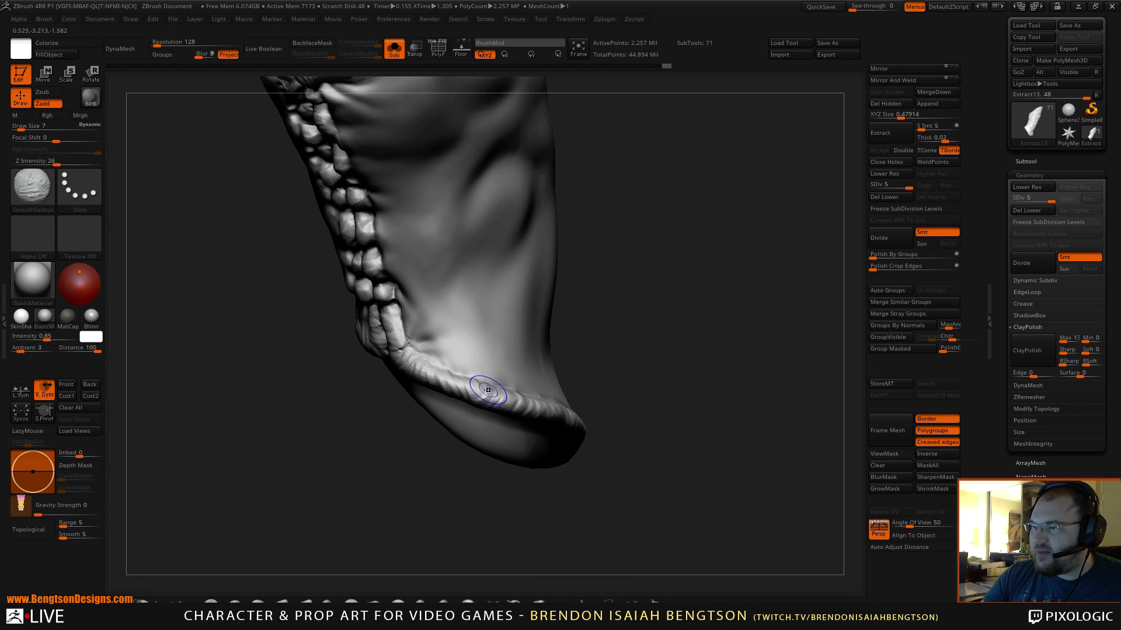
- Try softening the creases midway along the lower rim further from a close-up view
mouse_move(620, 331)
alt+mouse_down()
mouse_move(665, 437)
mouse_move(563, 288)
alt+mouse_up()
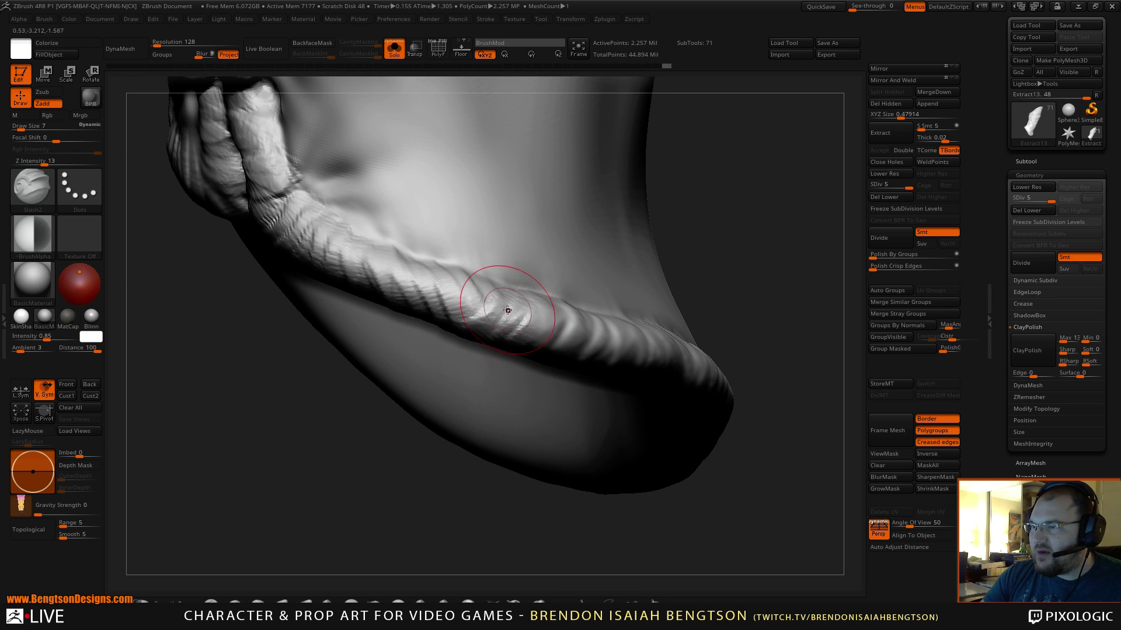
key(shift)
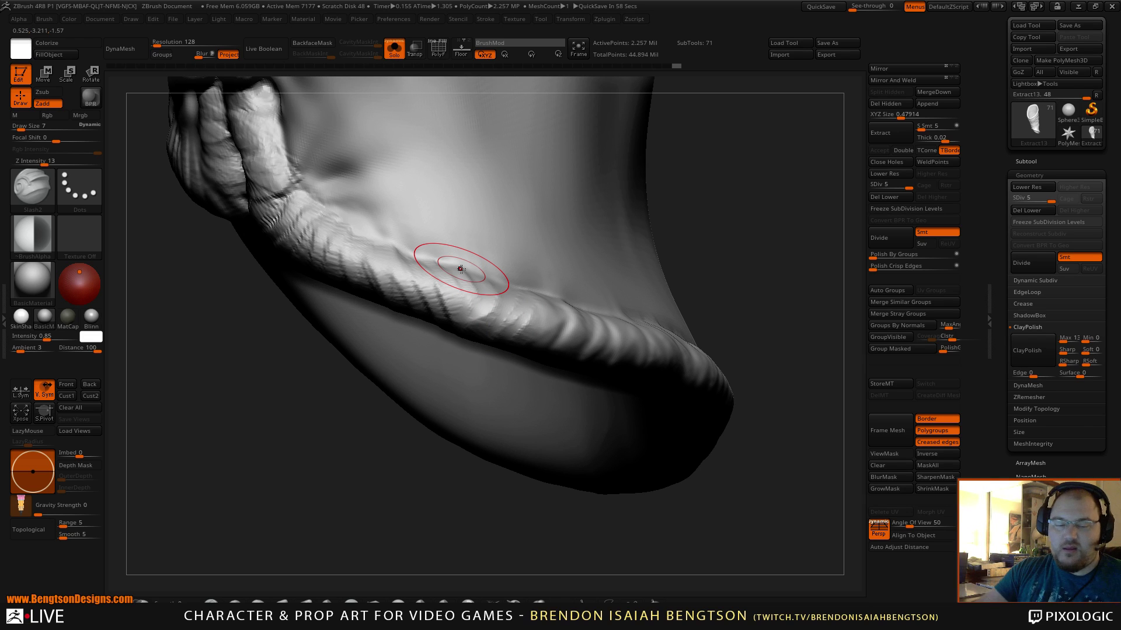
key(ctrl)
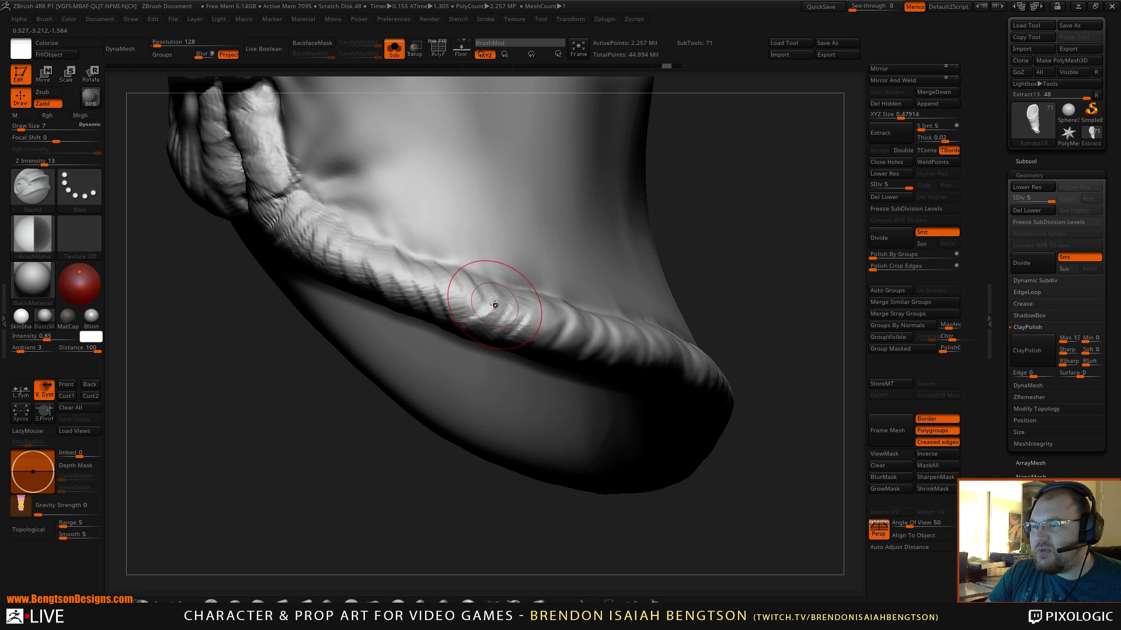
- Soften the creases midway along the lower rim and beside the end of the laced seam with SmoothValleys strokes
key(shift)
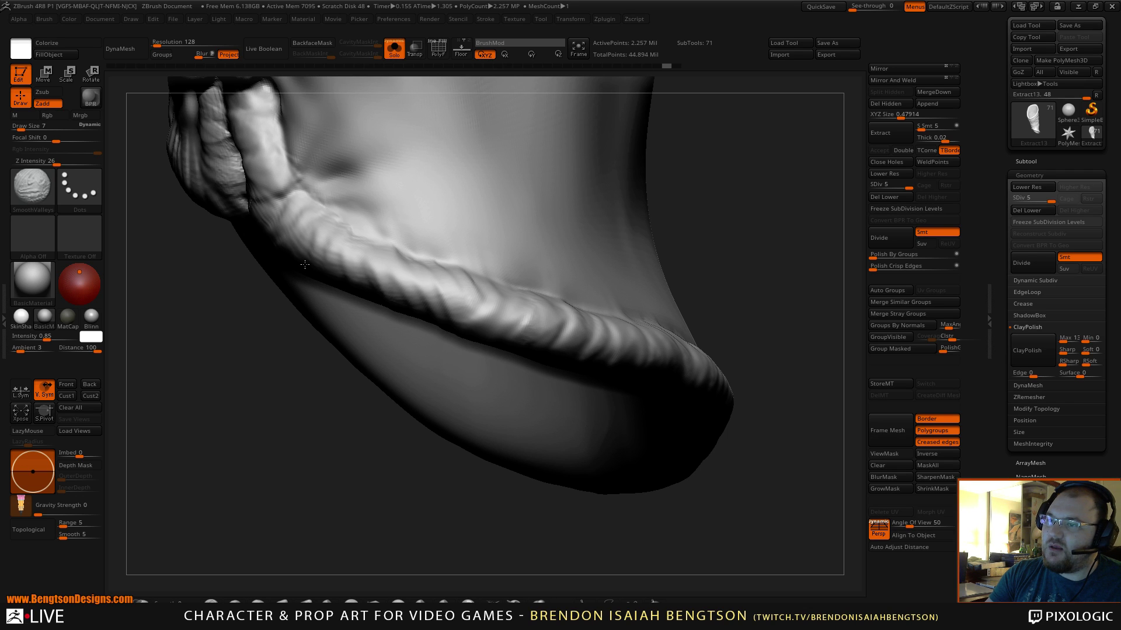
mouse_move(685, 200)
mouse_down()
mouse_move(706, 258)
mouse_move(761, 267)
mouse_up()
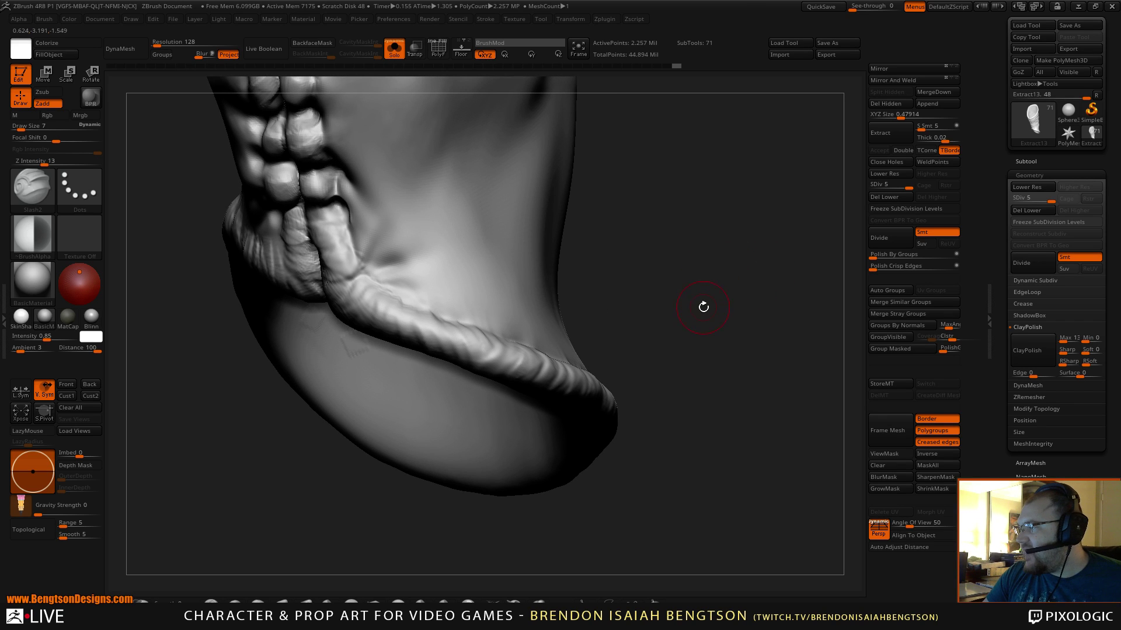
mouse_move(703, 307)
alt+mouse_down()
mouse_move(728, 245)
mouse_move(643, 304)
alt+mouse_up()
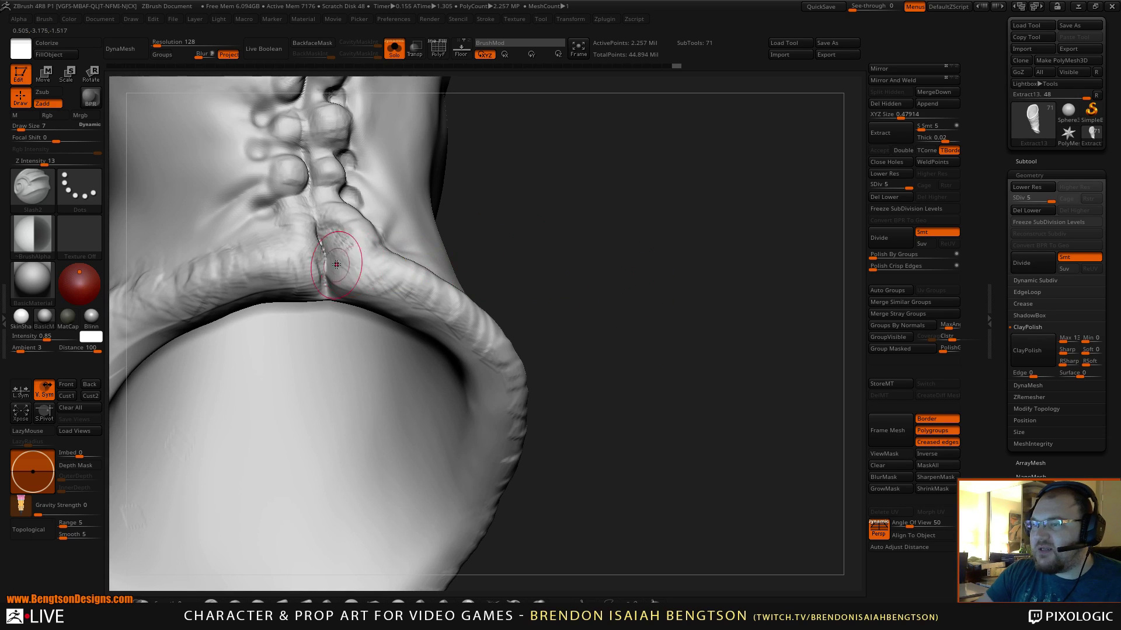
shift+drag(336, 264, 343, 219)
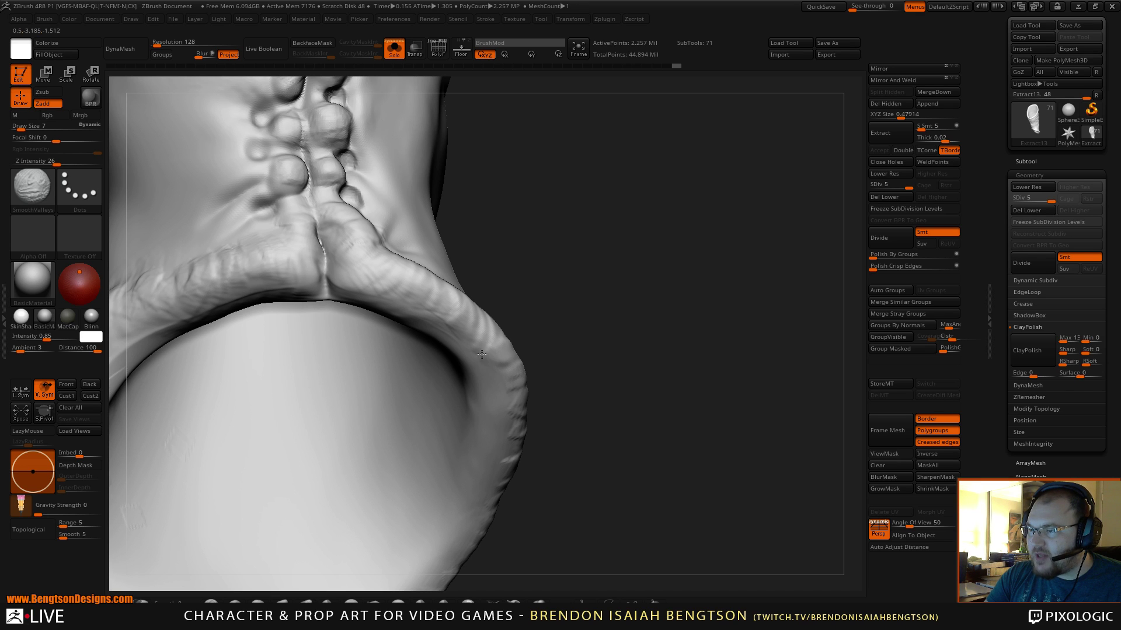
- Smooth the creases around the underside of the lower rim, along both sides of the opening and toward its rounded tip
mouse_move(578, 260)
mouse_down()
mouse_move(603, 390)
mouse_move(526, 443)
mouse_move(440, 476)
mouse_move(432, 408)
mouse_move(457, 465)
mouse_move(408, 461)
mouse_move(508, 317)
mouse_move(455, 292)
mouse_move(513, 333)
mouse_move(467, 323)
mouse_move(516, 360)
mouse_move(480, 286)
mouse_move(370, 283)
mouse_move(389, 328)
mouse_move(583, 350)
mouse_move(538, 265)
mouse_move(543, 298)
mouse_move(566, 296)
mouse_move(593, 405)
mouse_move(671, 193)
mouse_move(630, 300)
mouse_up()
mouse_move(498, 415)
mouse_down()
mouse_move(493, 490)
mouse_move(507, 480)
mouse_up()
shift+drag(540, 355, 560, 338)
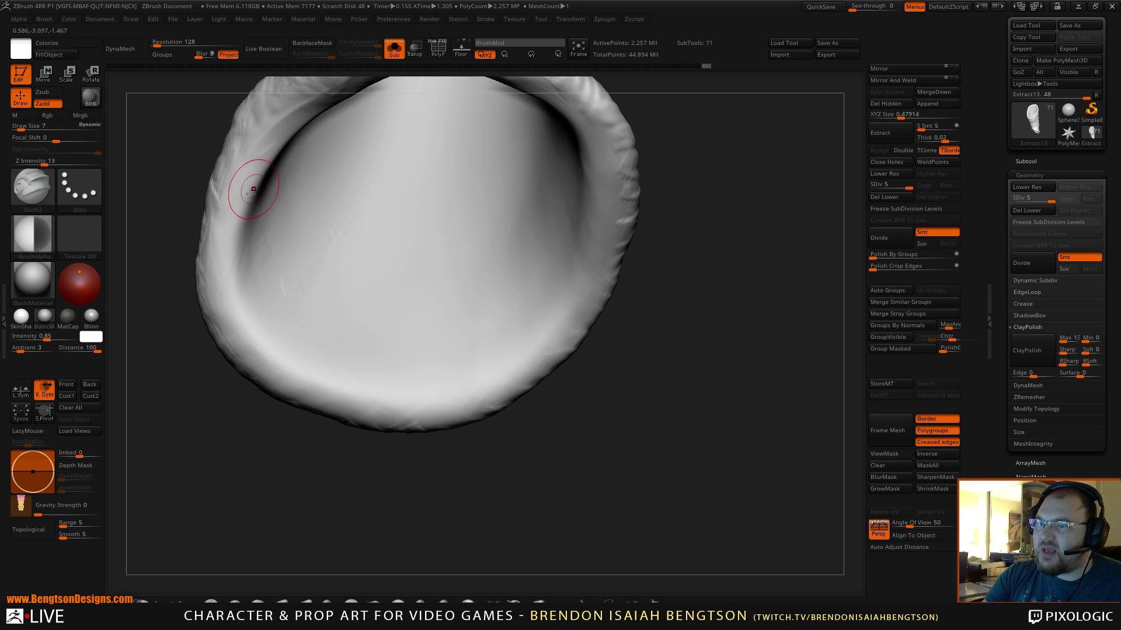
mouse_move(211, 373)
shift+mouse_down()
mouse_move(216, 409)
mouse_move(226, 340)
shift+mouse_up()
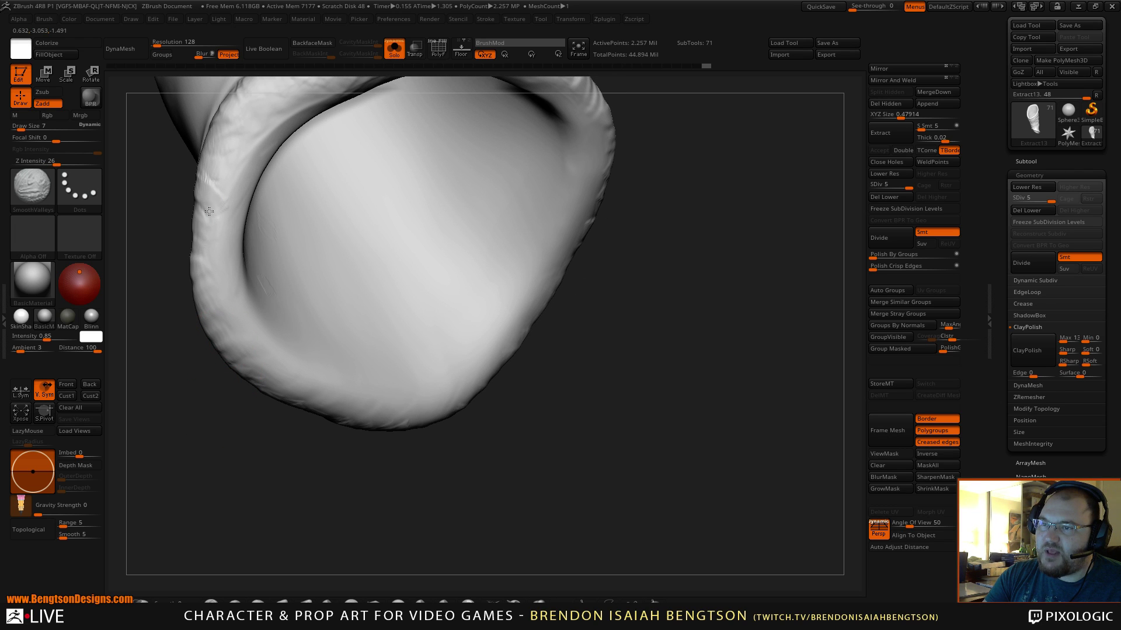
shift+drag(260, 283, 268, 306)
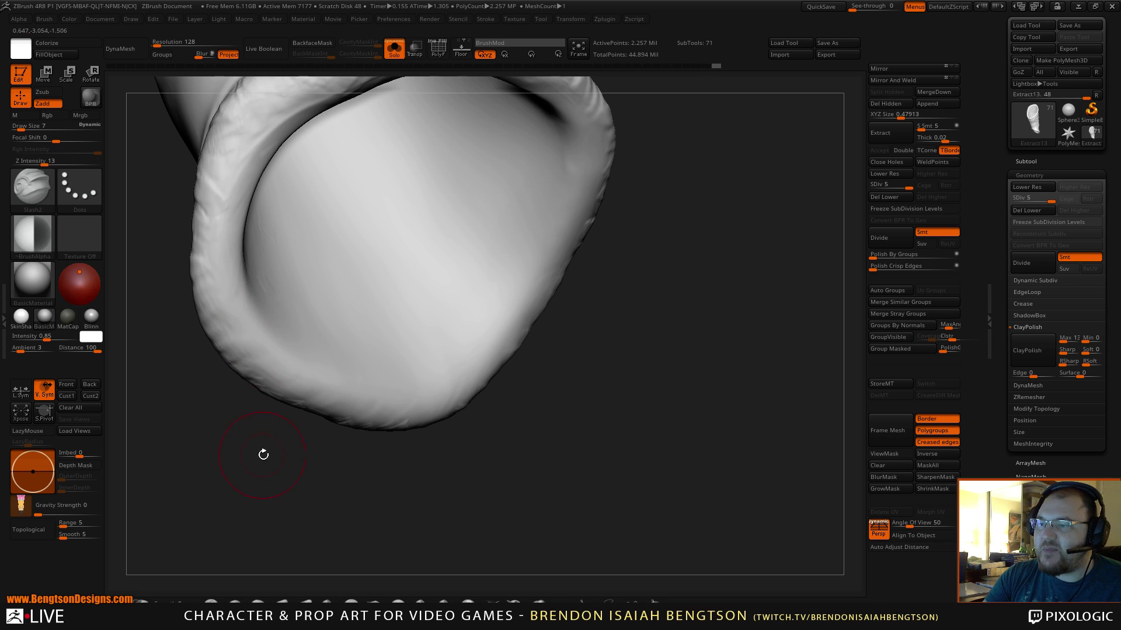
- Check the whole bracer on its own and against the full character's armour, and isolate the bracer again
mouse_move(262, 456)
mouse_down()
mouse_move(245, 470)
mouse_move(235, 435)
mouse_move(193, 387)
mouse_move(655, 290)
mouse_move(677, 245)
mouse_move(631, 230)
mouse_move(668, 320)
mouse_move(707, 350)
mouse_move(681, 344)
mouse_move(638, 275)
mouse_up()
drag(626, 213, 655, 218)
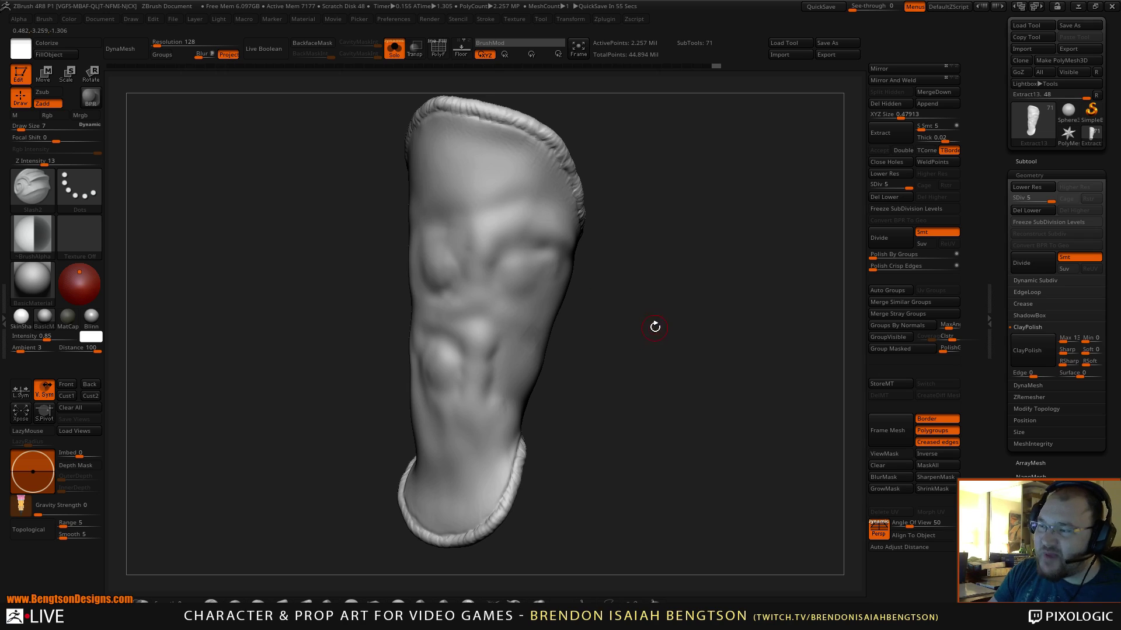
drag(653, 325, 685, 305)
key(shift+ctrl+o)
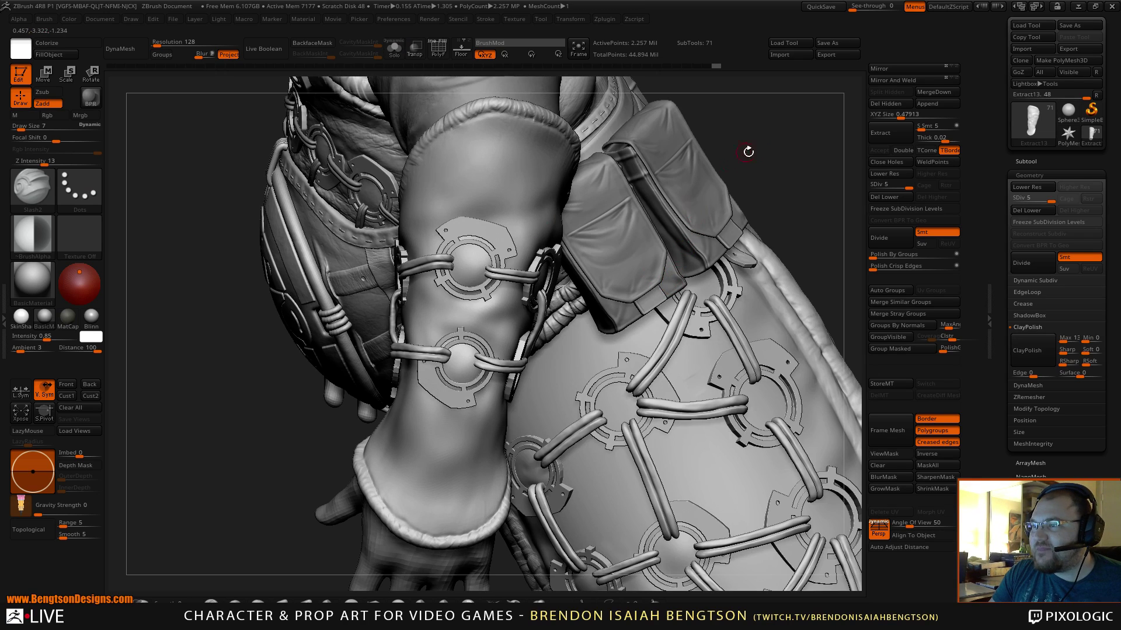
mouse_move(767, 145)
mouse_down()
mouse_move(667, 238)
mouse_move(674, 285)
mouse_up()
key(alt+s)
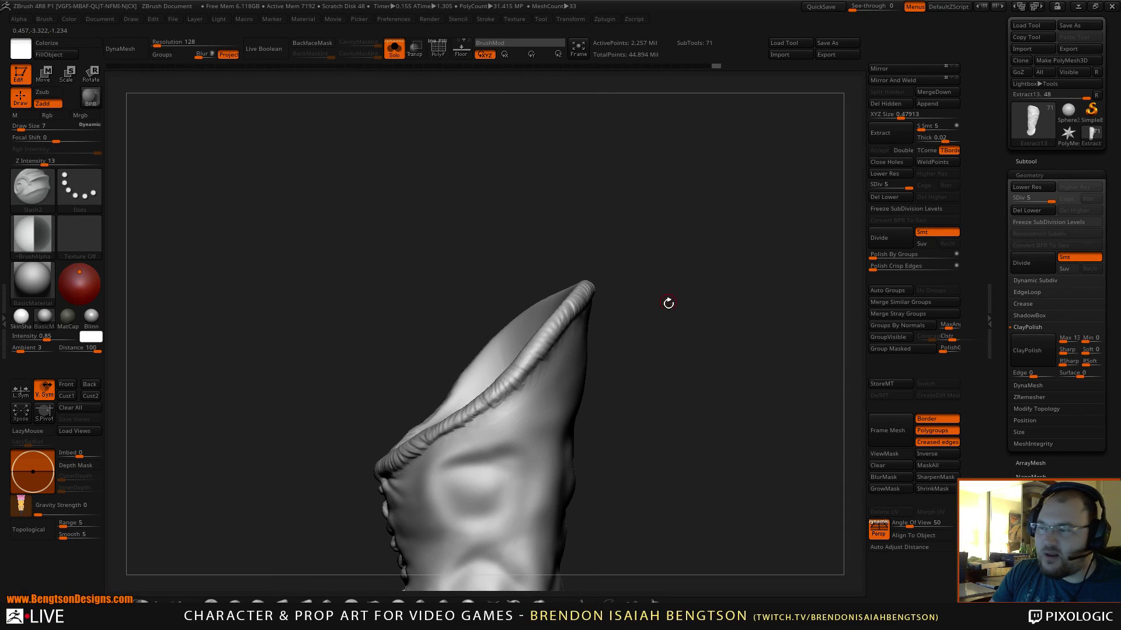
- Open the bracer's layer settings and carve Slash2 creases across the upper rim just beside the laced seam
alt+drag(664, 373, 651, 347)
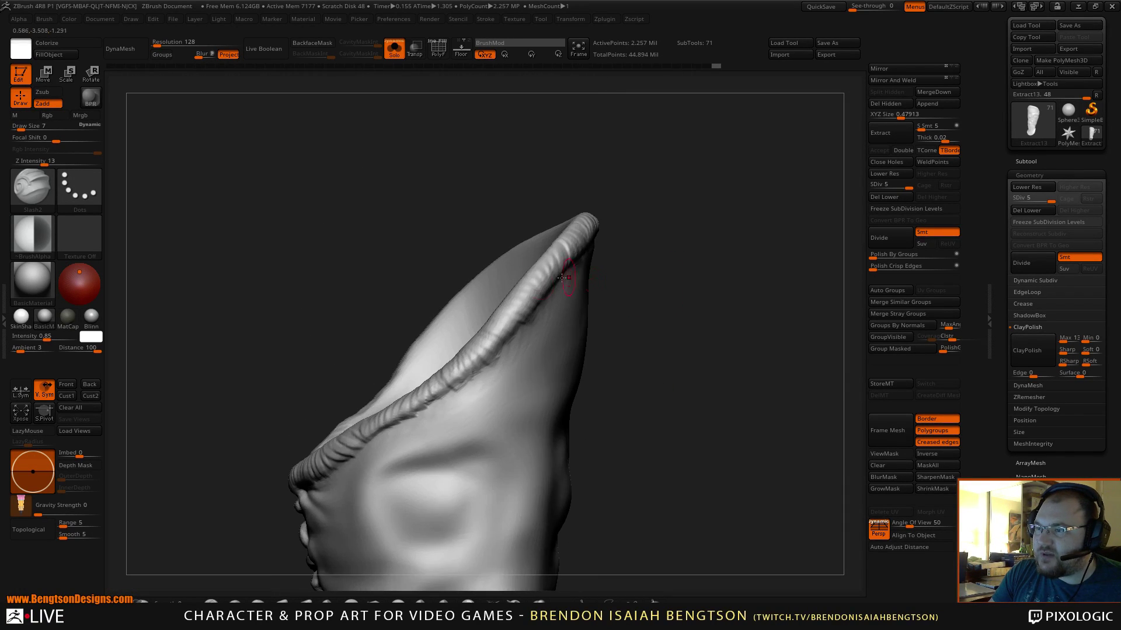
right_drag(475, 380, 686, 198)
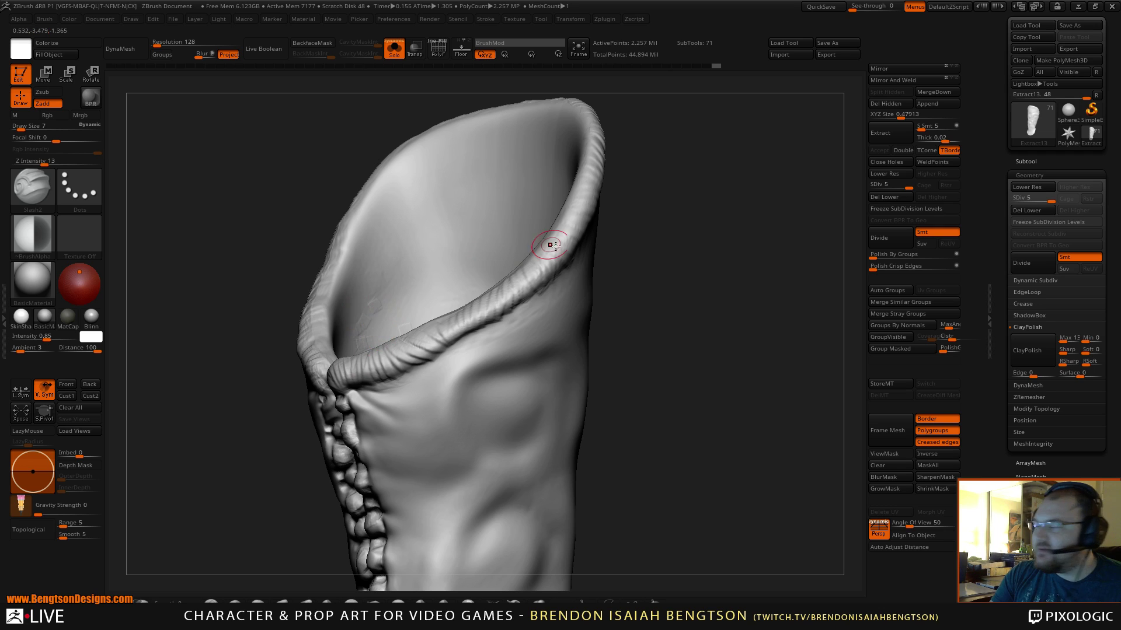
right_drag(550, 245, 643, 254)
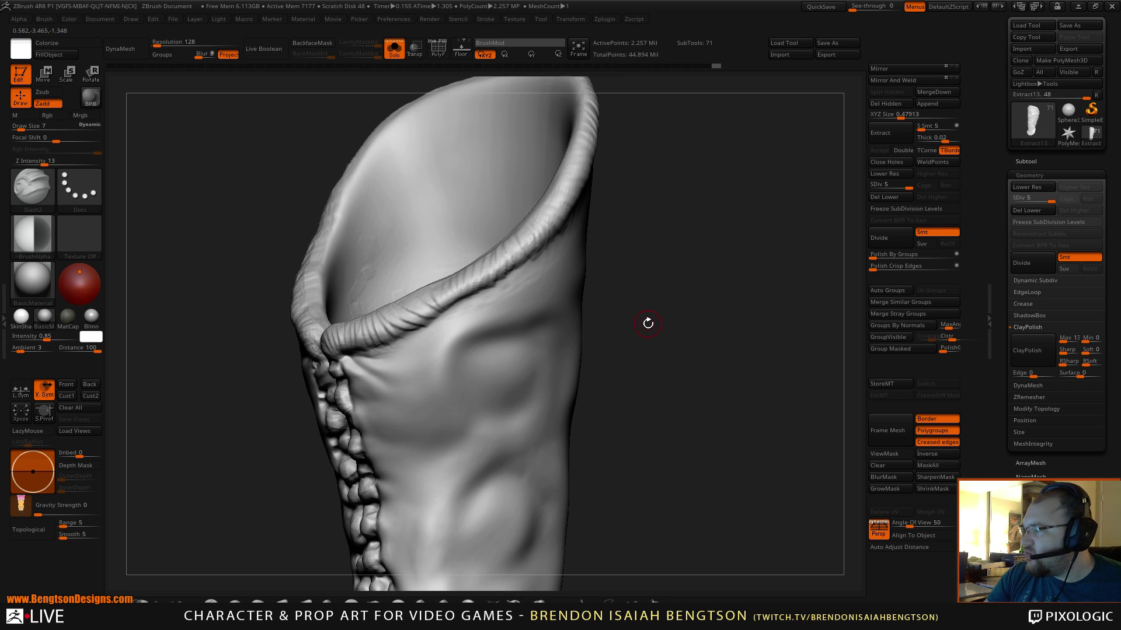
drag(651, 304, 458, 268)
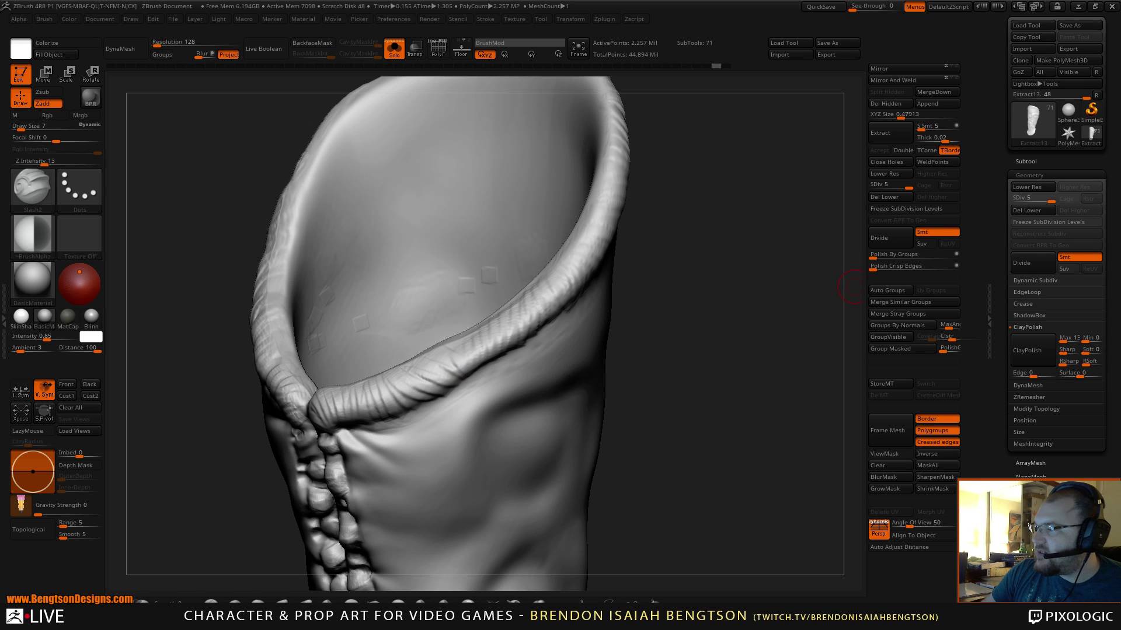
click(1025, 491)
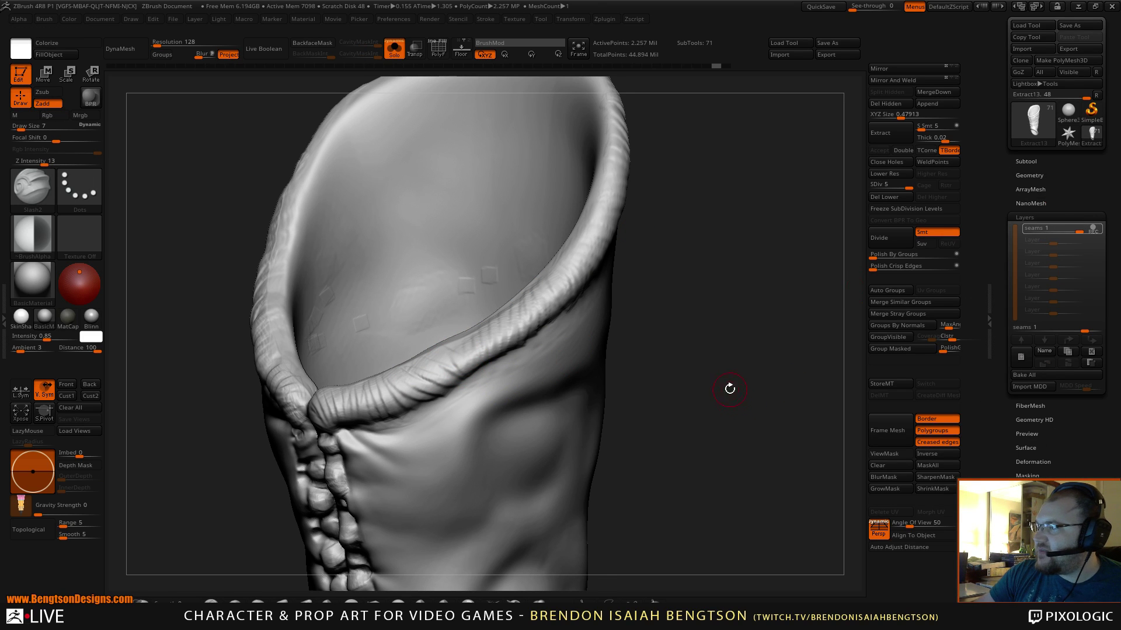
drag(730, 388, 679, 353)
mouse_move(419, 371)
mouse_down()
mouse_move(459, 386)
mouse_move(449, 390)
mouse_up()
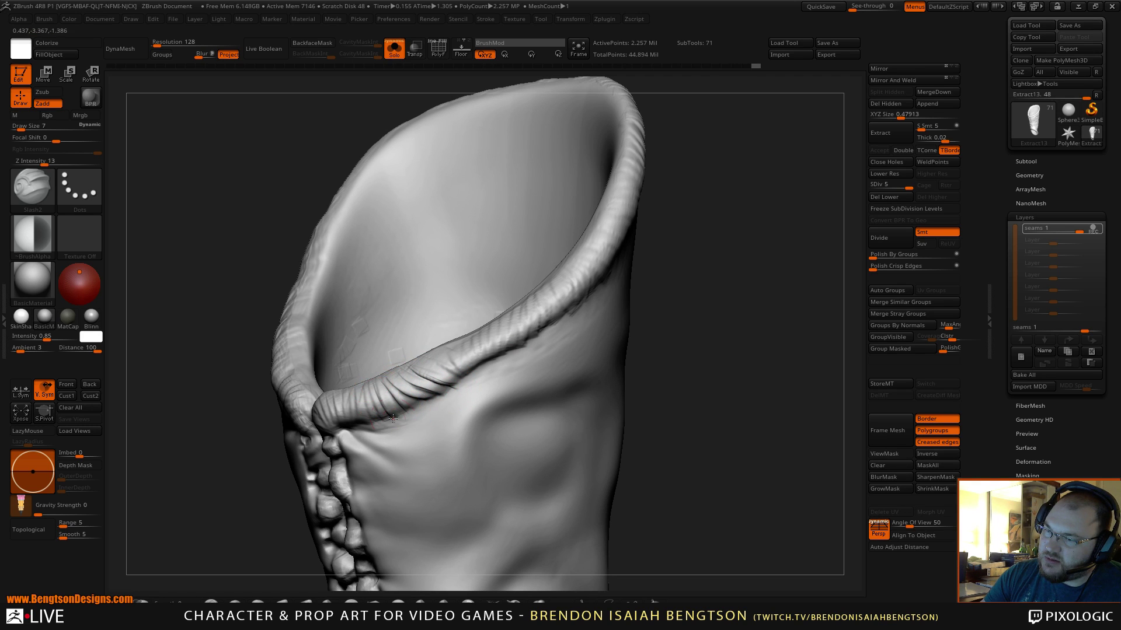
mouse_move(374, 382)
mouse_down()
mouse_move(367, 410)
mouse_move(352, 410)
mouse_up()
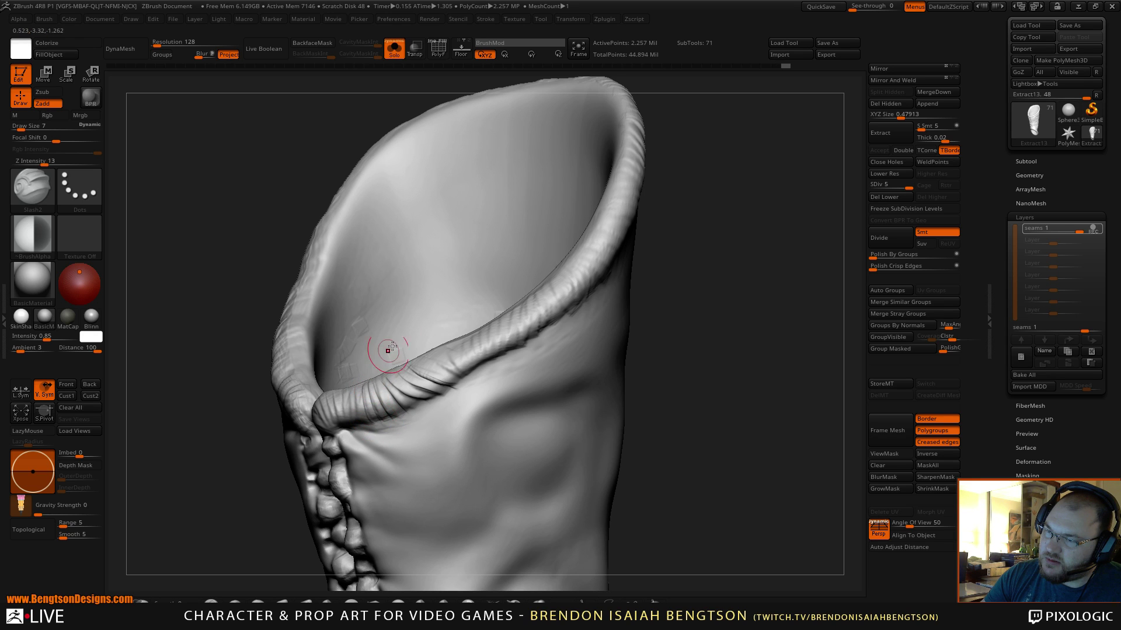
mouse_move(373, 341)
mouse_down()
mouse_move(358, 328)
mouse_move(366, 324)
mouse_up()
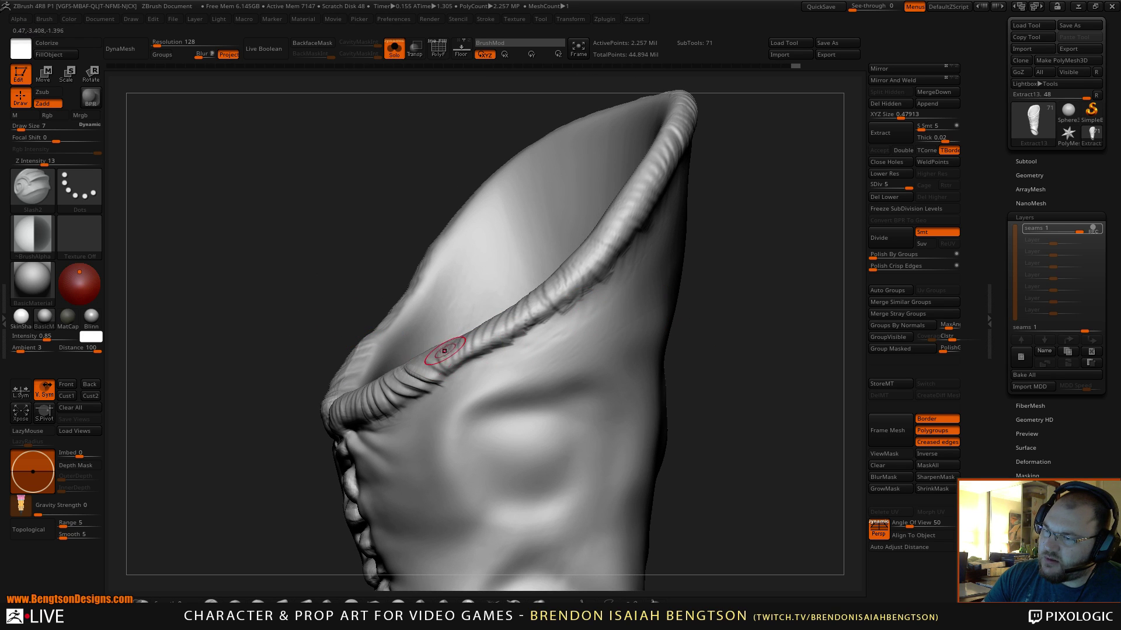
- Carve diagonal Slash2 creases along the upper rim from near the lacing to its middle
mouse_move(437, 347)
mouse_down()
mouse_move(449, 368)
mouse_move(478, 328)
mouse_up()
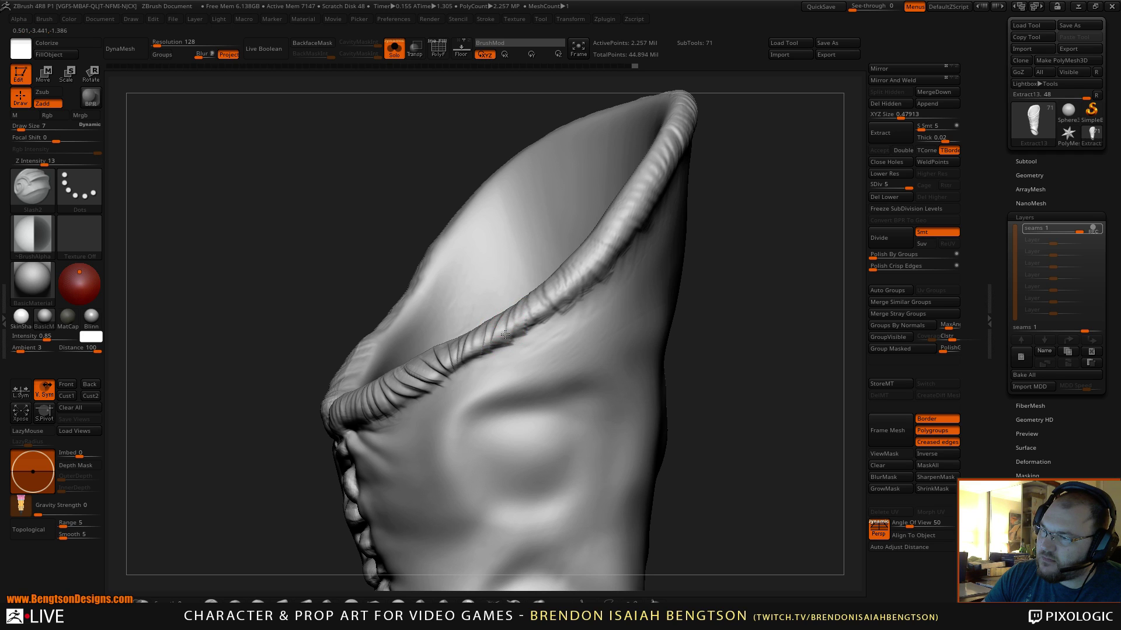
mouse_move(517, 307)
mouse_down()
mouse_move(529, 311)
mouse_move(564, 281)
mouse_up()
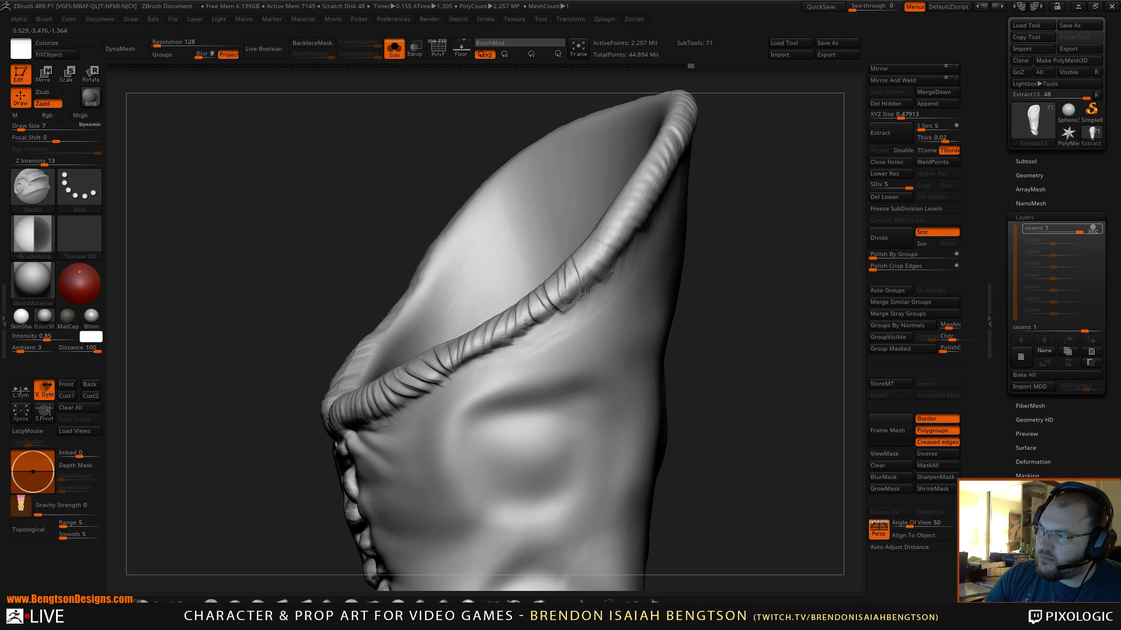
drag(596, 286, 585, 248)
right_drag(607, 272, 689, 274)
drag(543, 218, 497, 236)
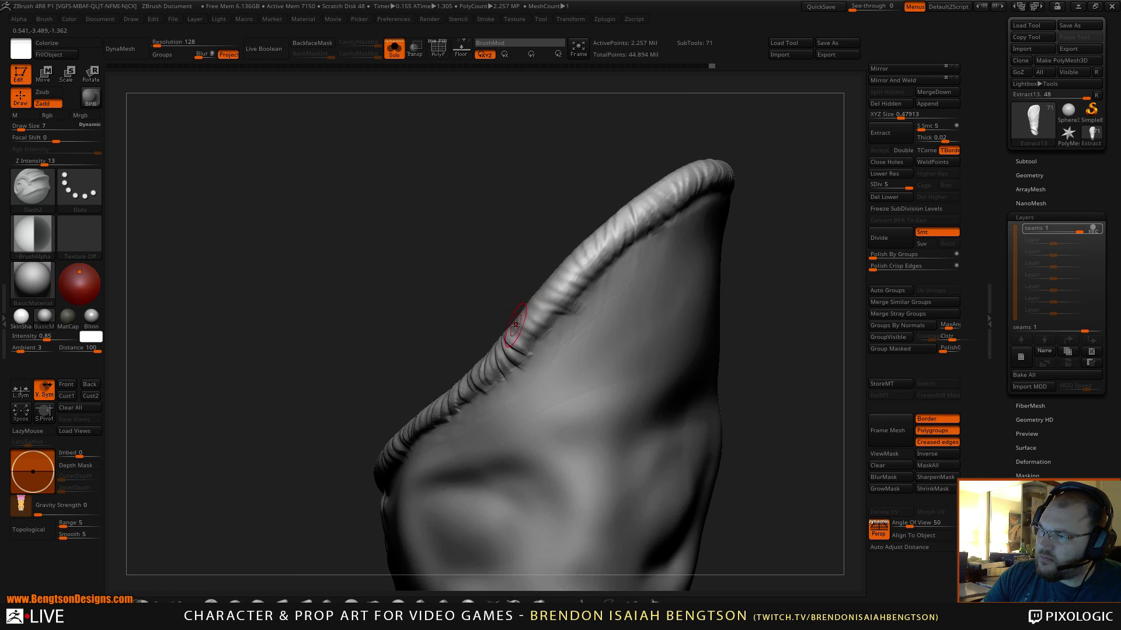
- Extend the Slash2 creases past the middle of the upper rim, wrapping them over its outer side
right_drag(530, 343, 517, 322)
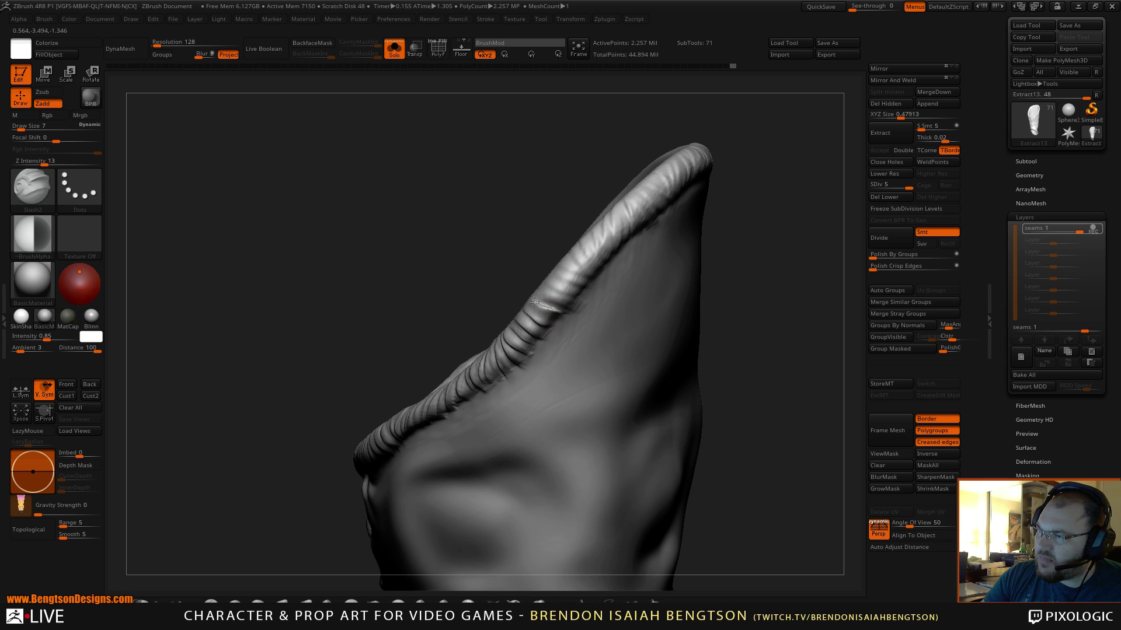
mouse_move(553, 220)
right_down()
mouse_move(535, 180)
mouse_move(489, 204)
mouse_move(531, 191)
mouse_move(460, 185)
mouse_move(476, 207)
mouse_move(548, 228)
right_up()
mouse_move(628, 310)
right_down()
mouse_move(635, 277)
mouse_move(590, 145)
mouse_move(600, 168)
mouse_move(571, 187)
mouse_move(562, 170)
mouse_move(563, 205)
mouse_move(533, 194)
mouse_move(498, 238)
right_up()
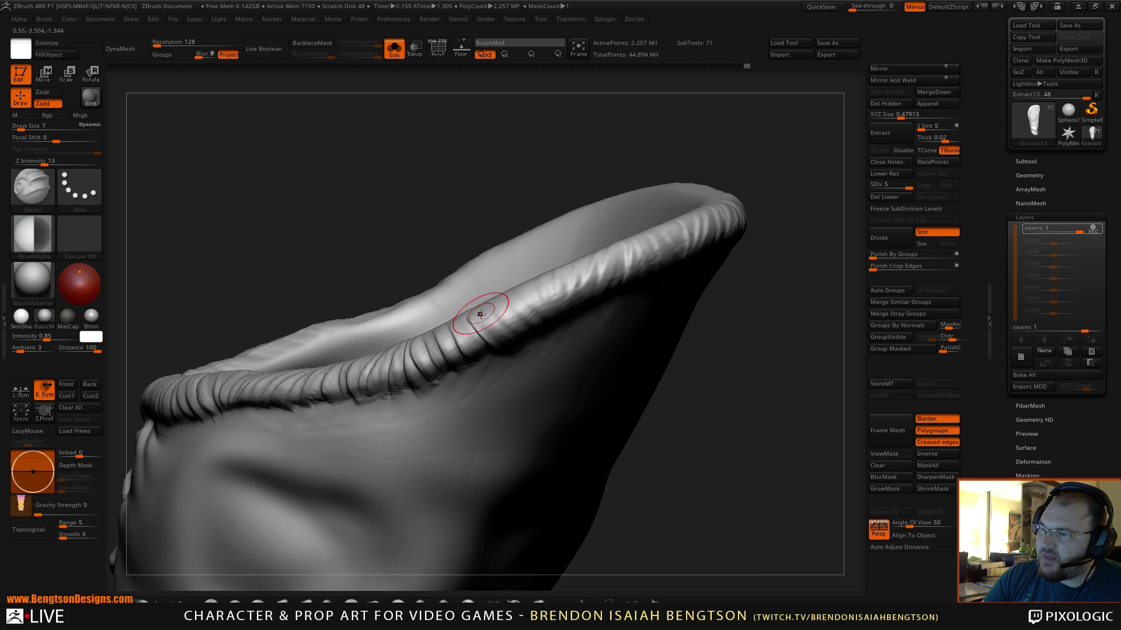
drag(496, 308, 510, 330)
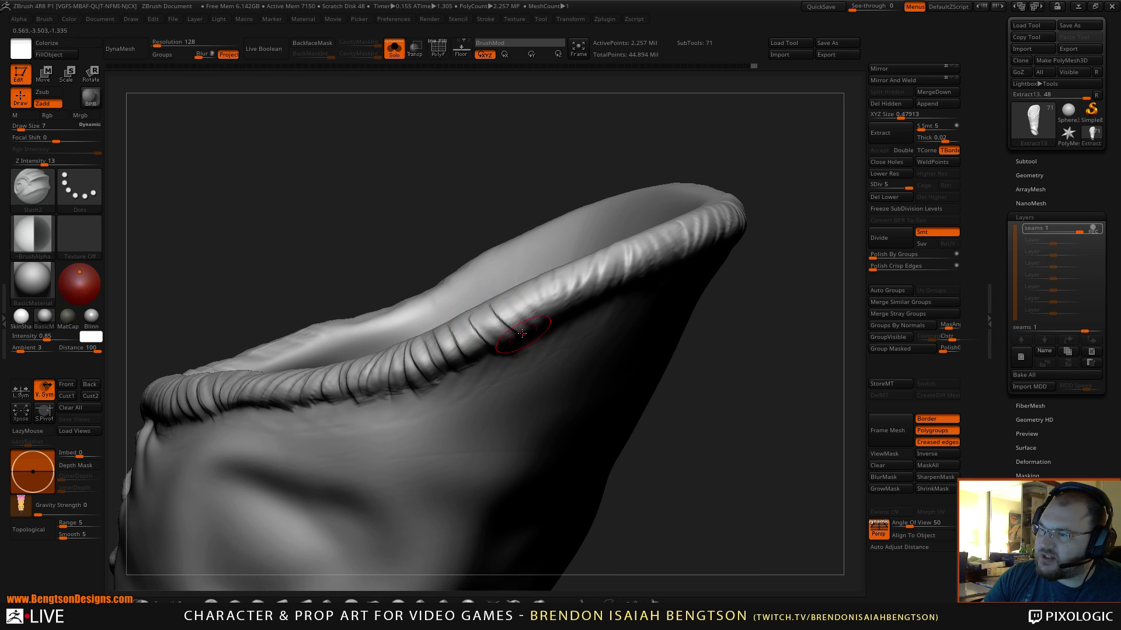
click(1027, 163)
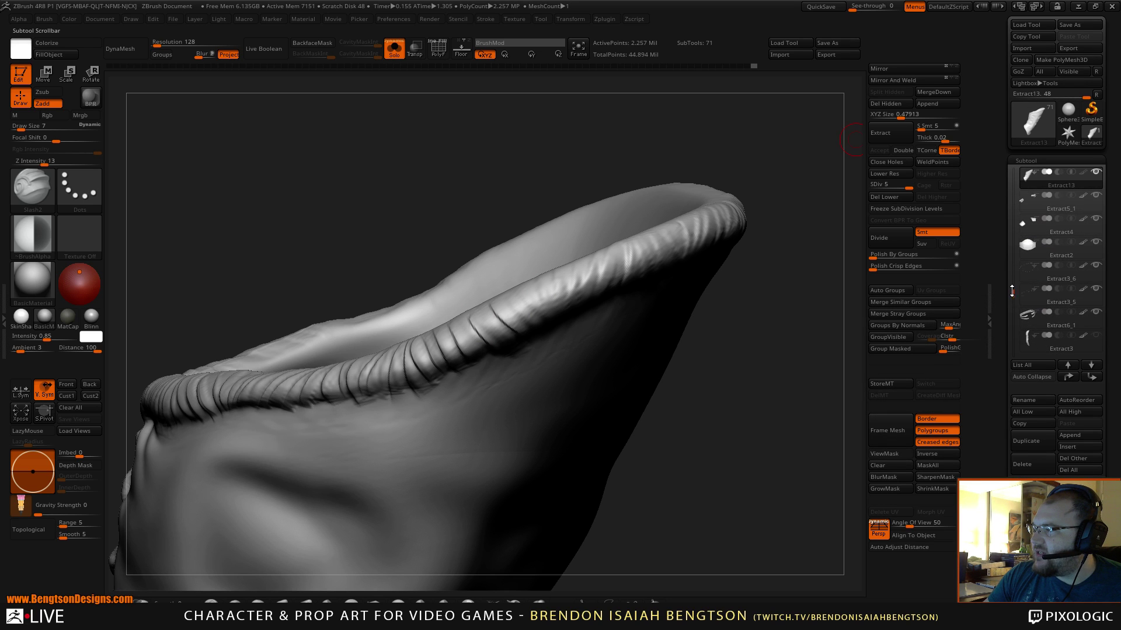
drag(1012, 290, 1029, 321)
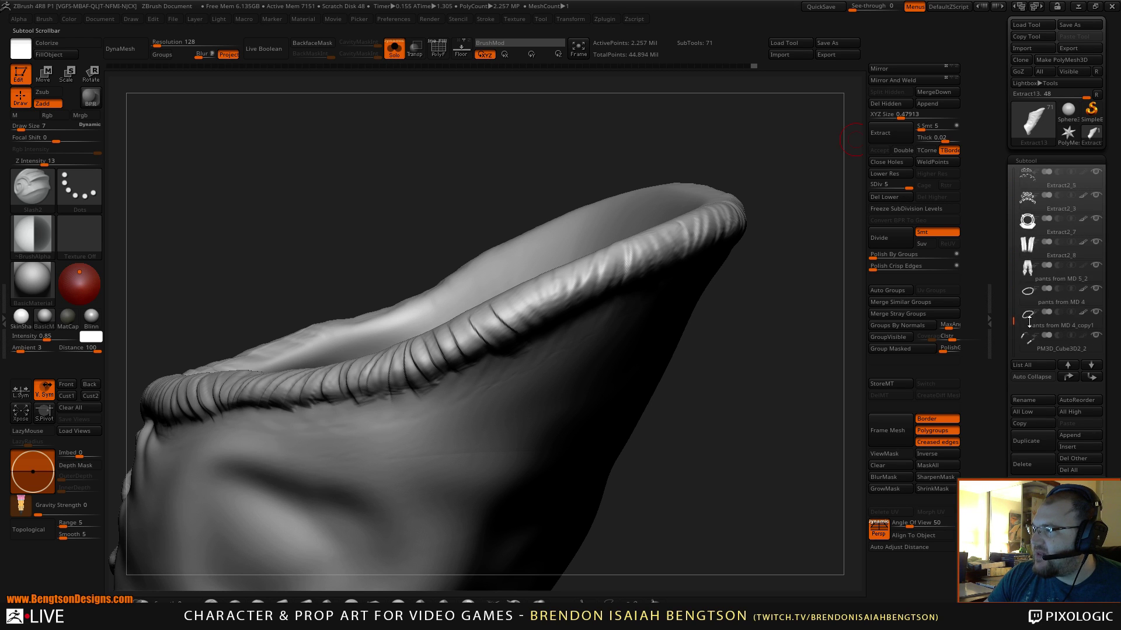
drag(1006, 379, 1005, 266)
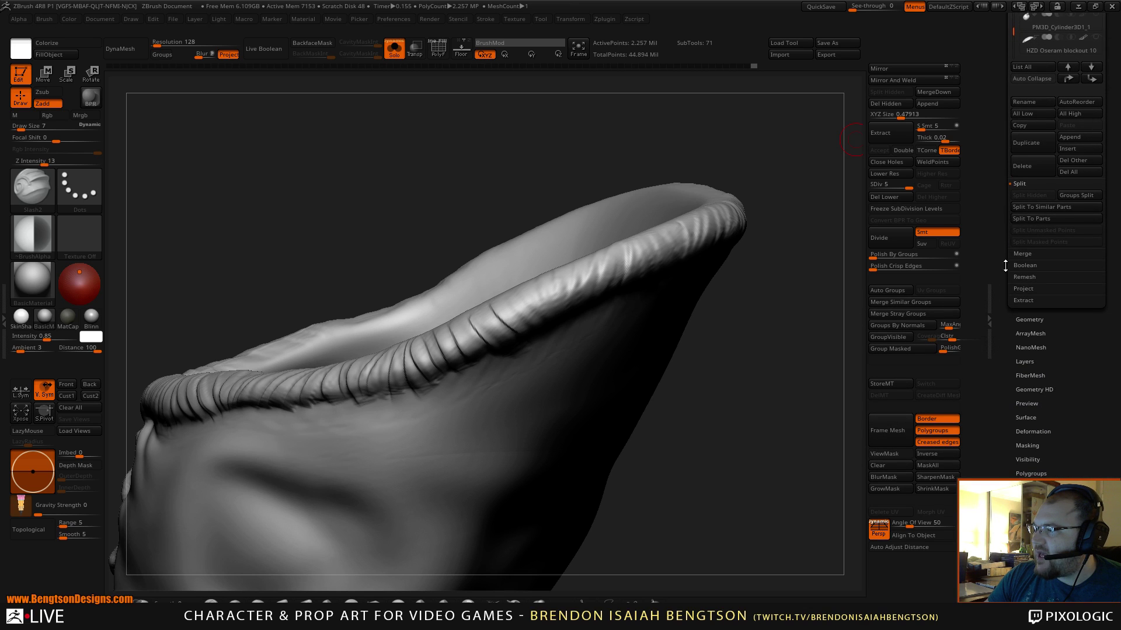
drag(1026, 361, 1015, 352)
drag(1019, 140, 1026, 220)
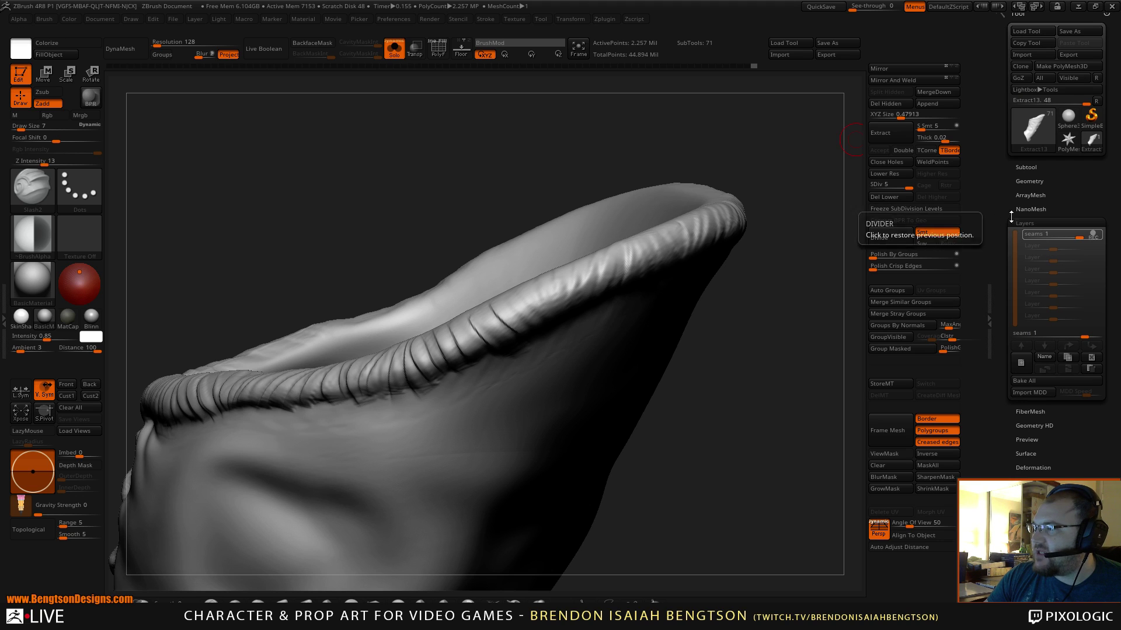
- Carve more spaced Slash2 creases across the outer side of the upper rim, progressing toward its raised tip
mouse_move(776, 370)
mouse_down()
mouse_move(774, 228)
mouse_move(671, 185)
mouse_move(555, 234)
mouse_up()
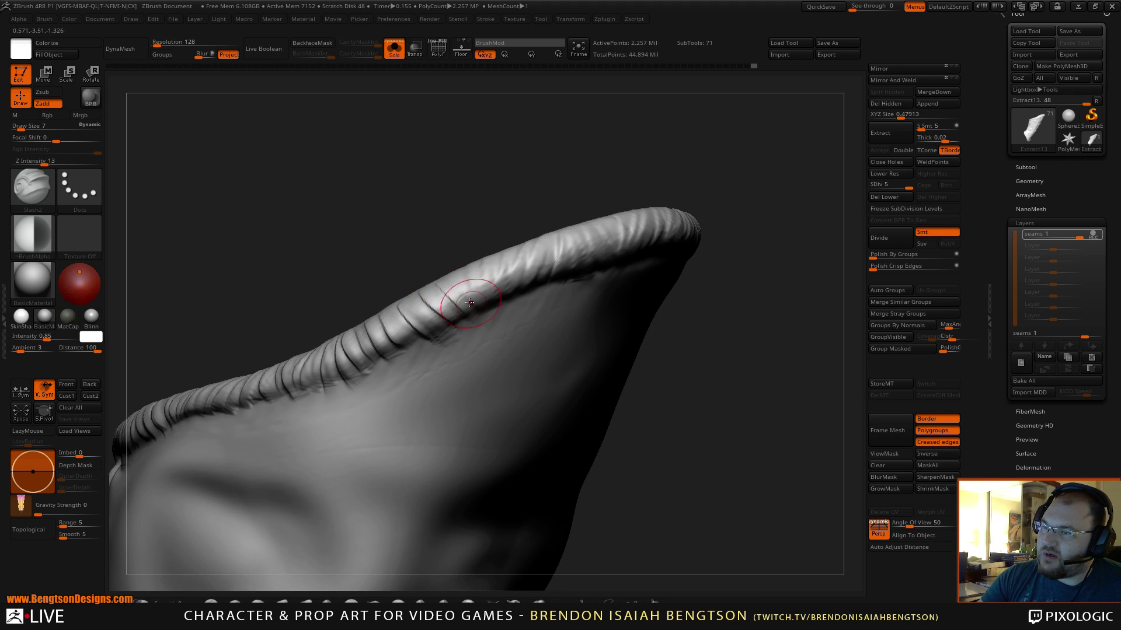
drag(481, 259, 488, 301)
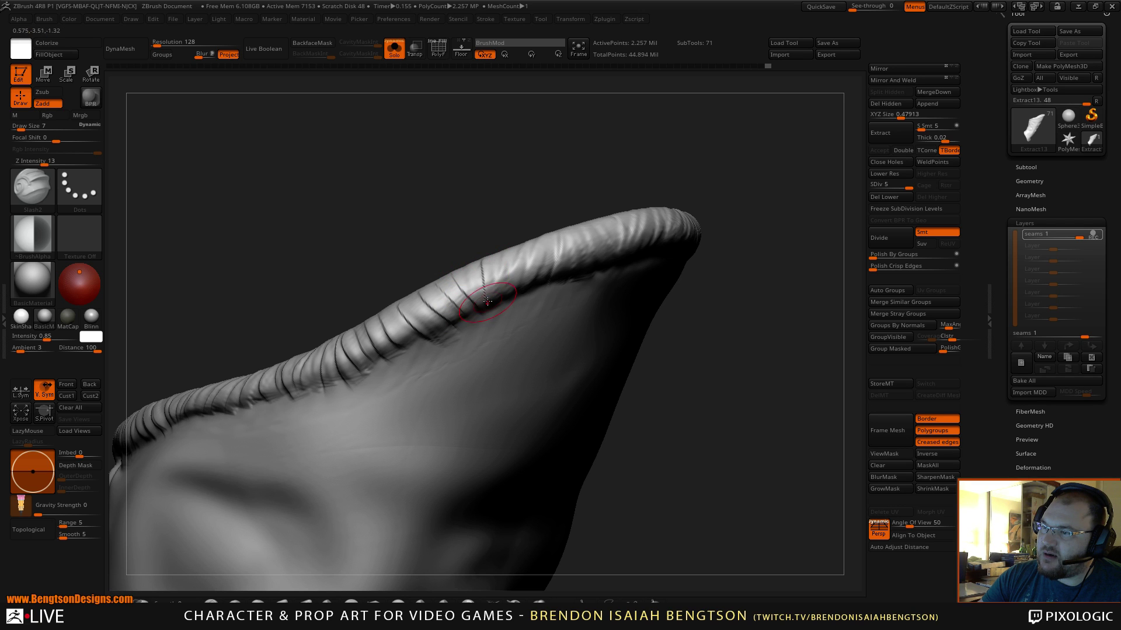
drag(512, 251, 511, 283)
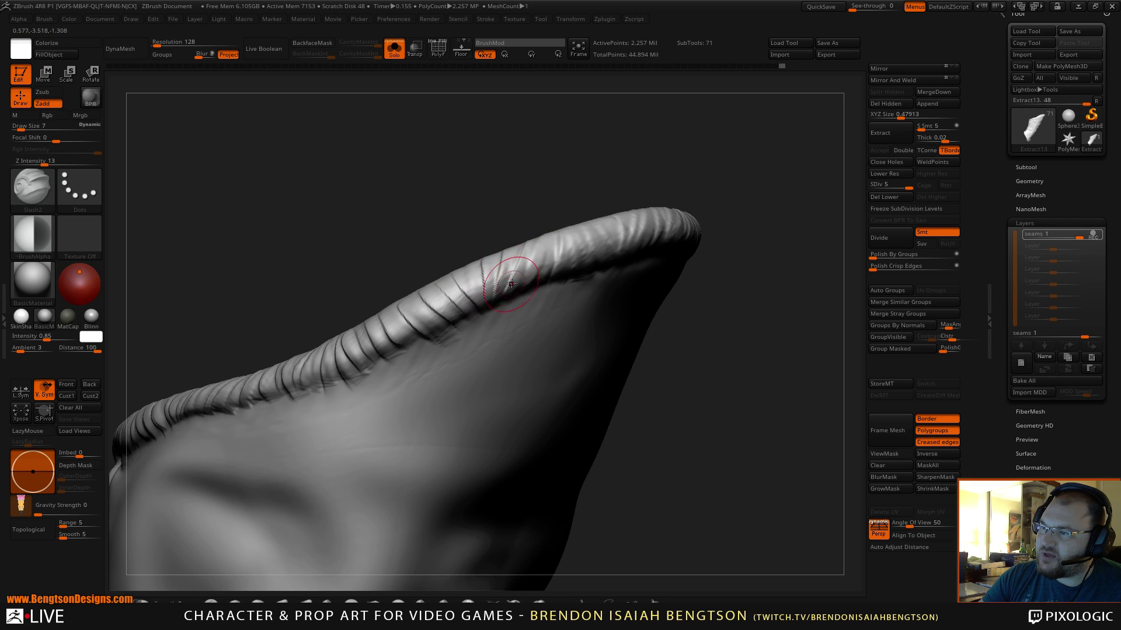
mouse_move(556, 193)
mouse_down()
mouse_move(527, 242)
mouse_move(528, 277)
mouse_move(535, 254)
mouse_move(562, 268)
mouse_up()
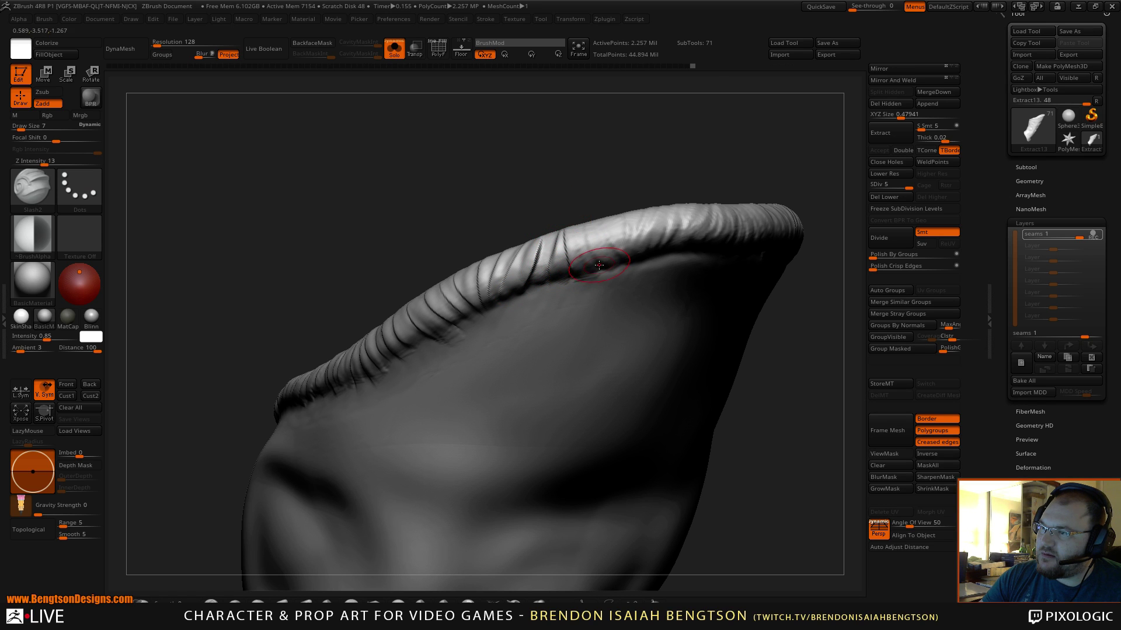
drag(593, 227, 601, 257)
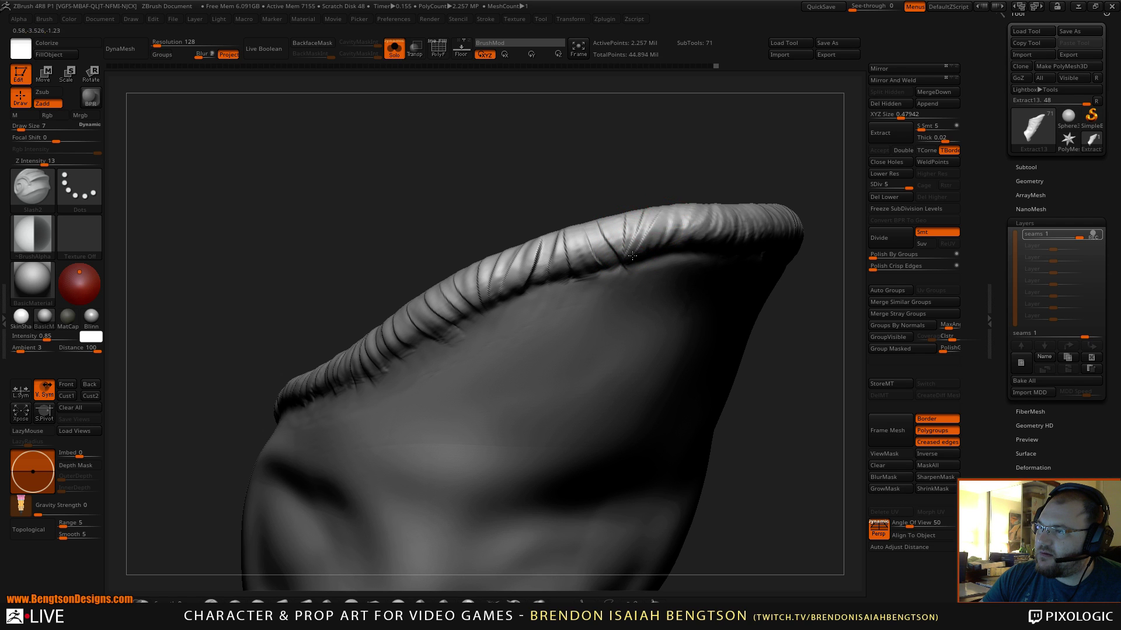
- Add Slash2 creases close to the upper rim's raised tip and bring the full character back into view
mouse_move(725, 170)
mouse_down()
mouse_move(730, 154)
mouse_move(525, 183)
mouse_move(541, 221)
mouse_up()
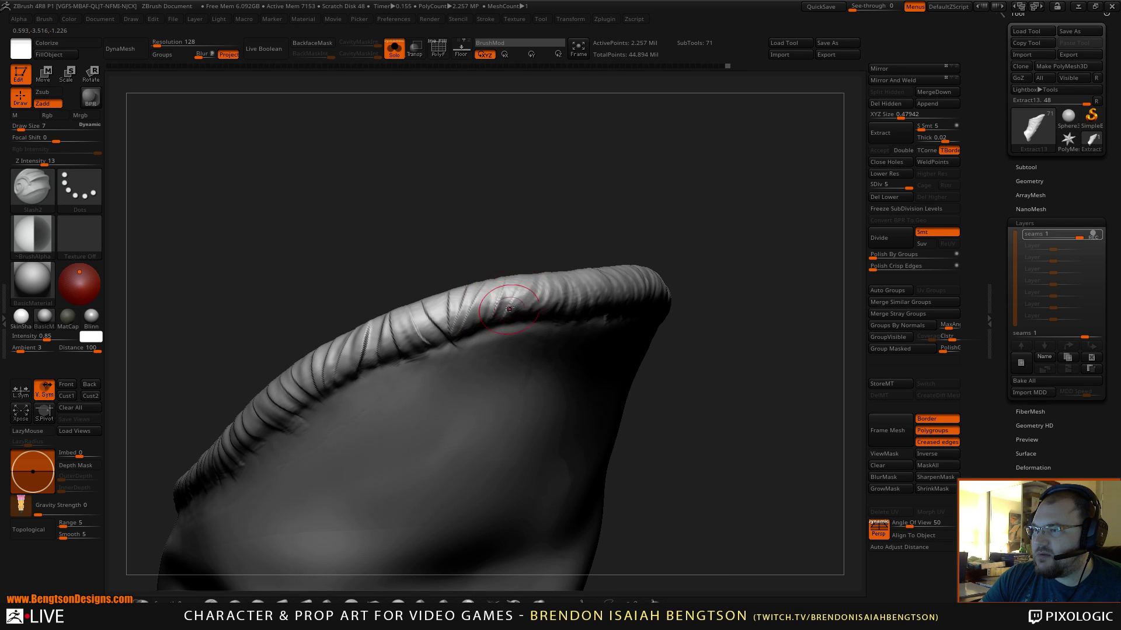
mouse_move(605, 222)
mouse_down()
mouse_move(613, 258)
mouse_move(593, 130)
mouse_move(630, 301)
mouse_move(642, 278)
mouse_move(623, 251)
mouse_move(622, 274)
mouse_move(640, 270)
mouse_move(601, 307)
mouse_move(643, 275)
mouse_move(636, 292)
mouse_move(627, 280)
mouse_up()
key(alt+s)
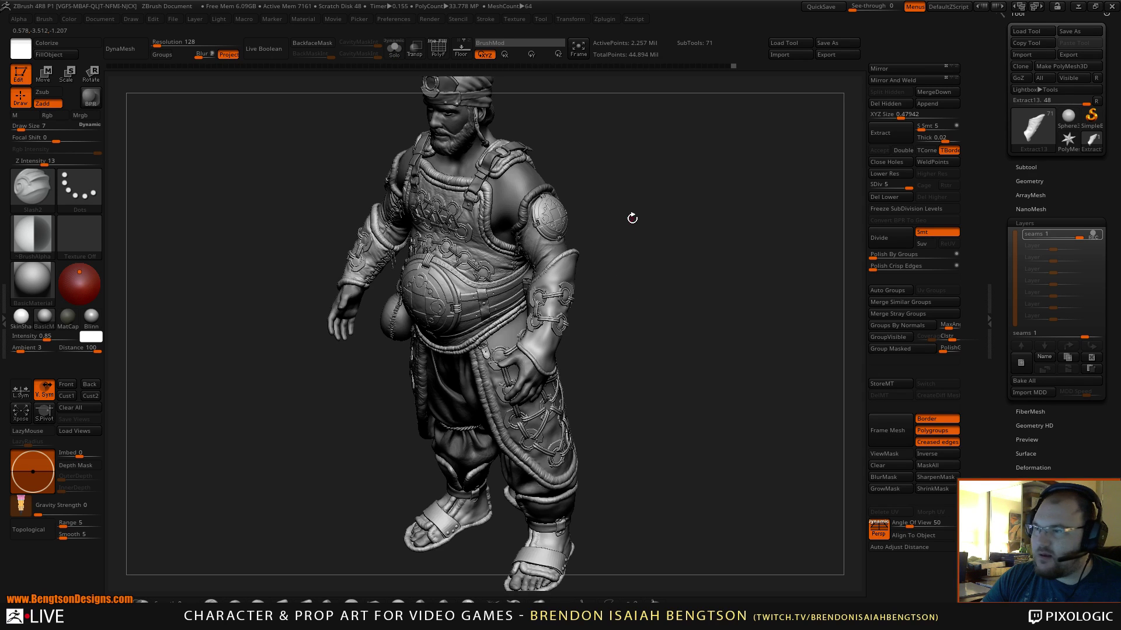
- Isolate the forearm bracer and carve additional Slash2 creases into its upper rim beside the lacing
drag(633, 219, 620, 241)
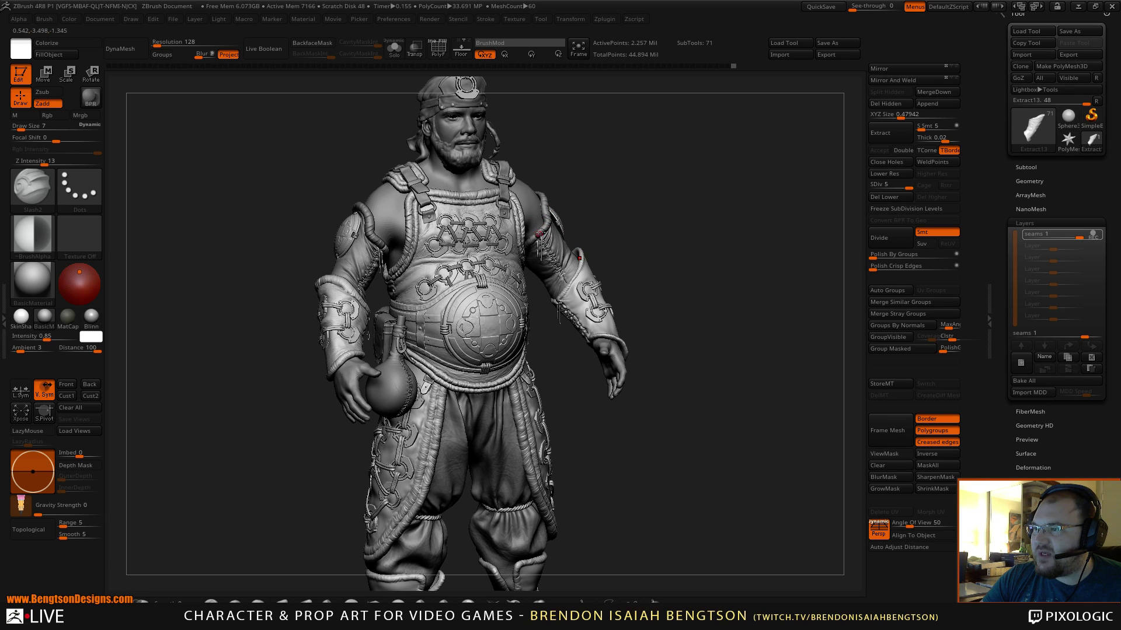
drag(706, 267, 665, 256)
key(shift+s)
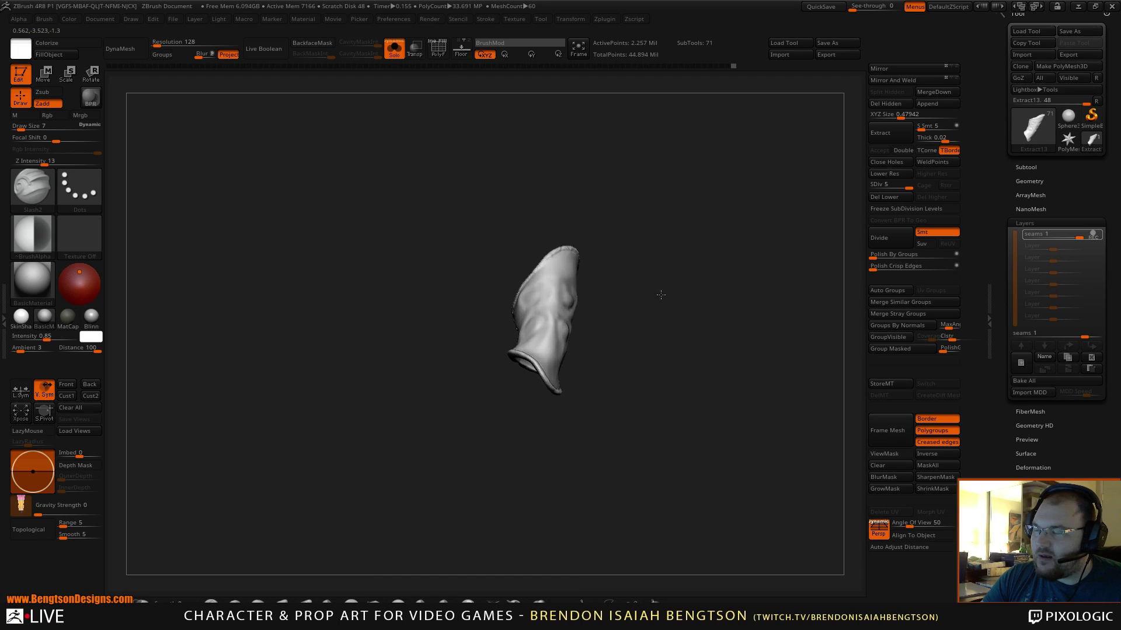
drag(628, 203, 636, 255)
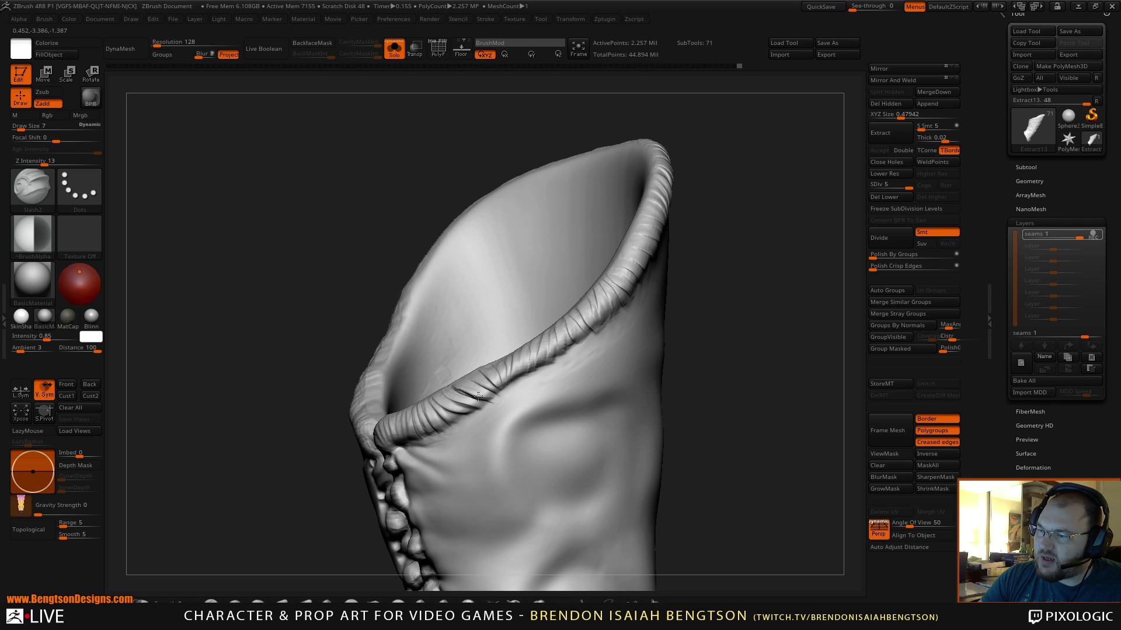
drag(478, 397, 496, 403)
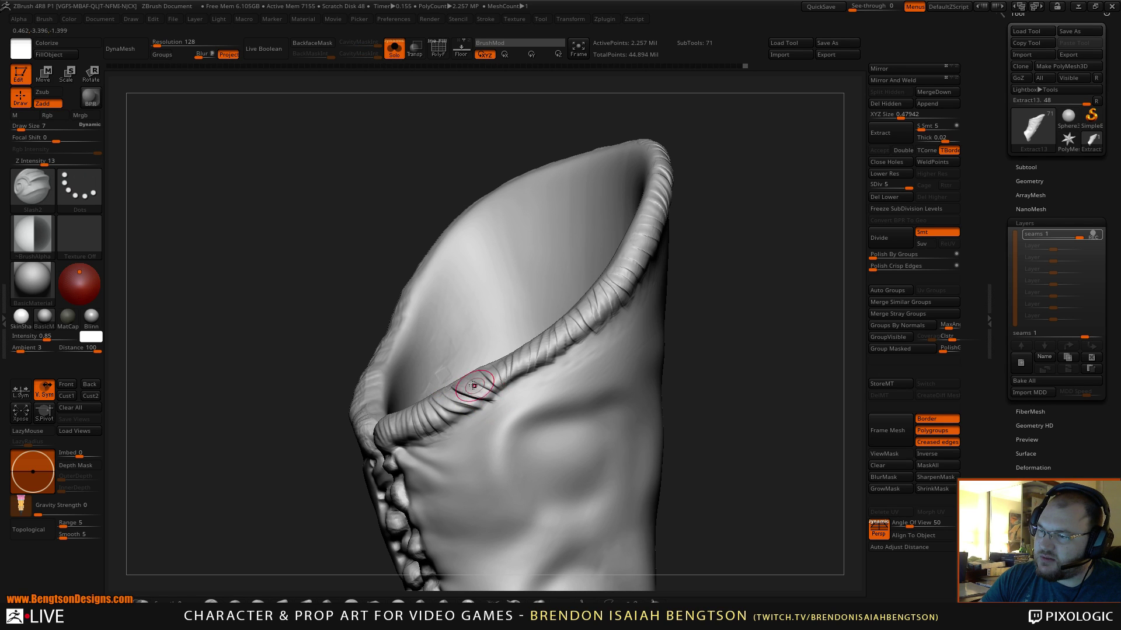
mouse_move(450, 425)
mouse_down()
mouse_move(413, 408)
mouse_move(429, 398)
mouse_move(416, 397)
mouse_move(411, 411)
mouse_up()
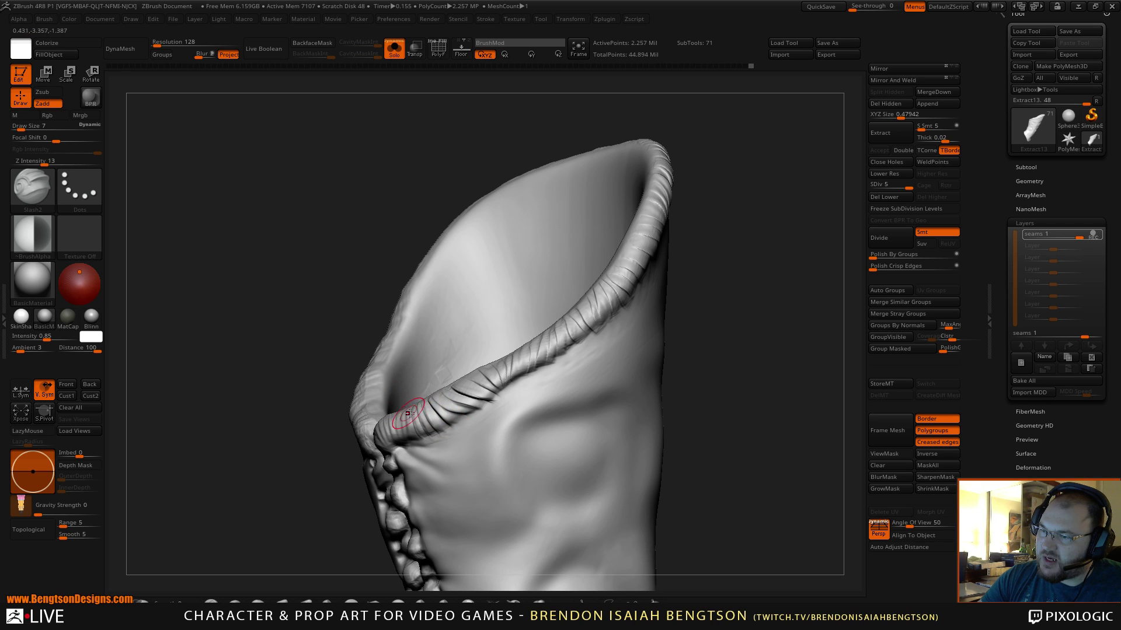
- Fill the middle stretch of the upper rim with further closely spaced Slash2 creases
drag(334, 274, 358, 268)
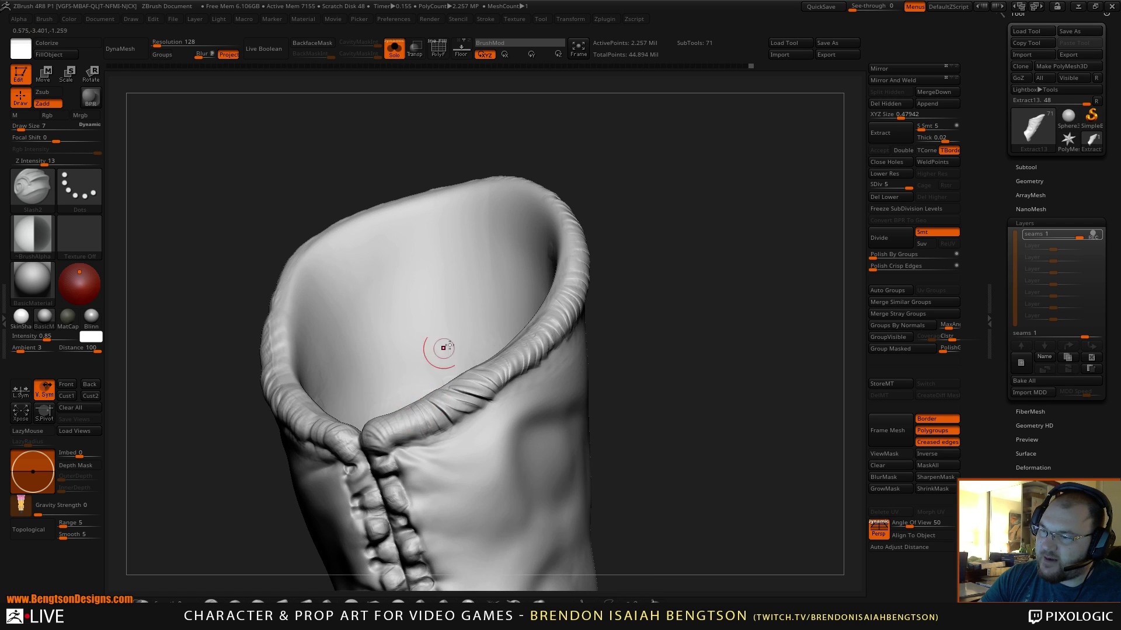
drag(649, 332, 625, 356)
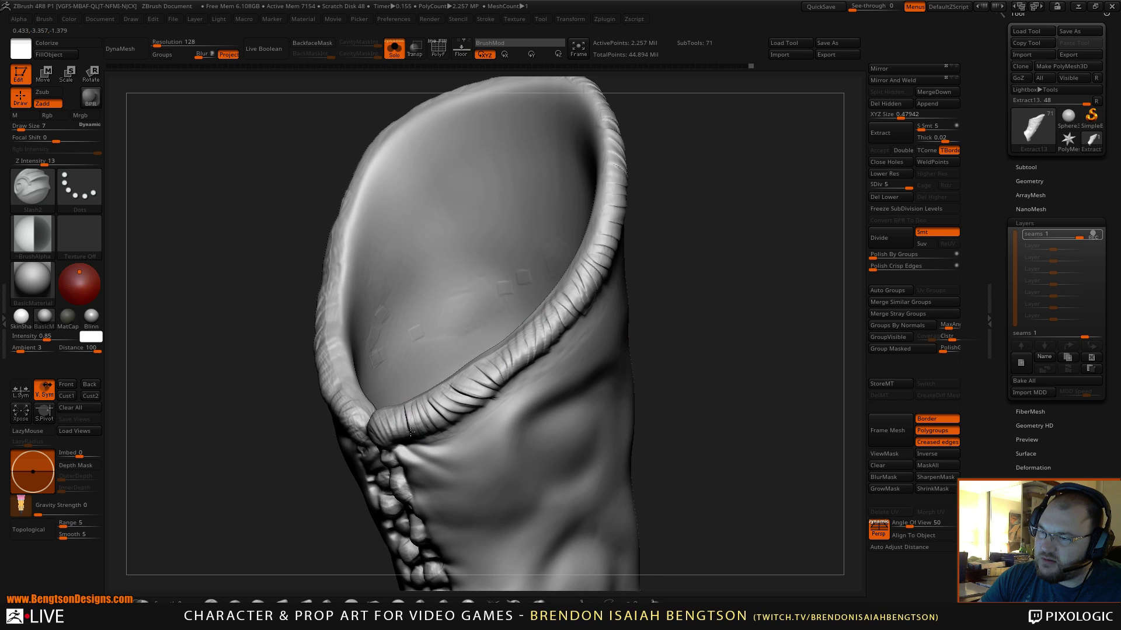
mouse_move(651, 296)
mouse_down()
mouse_move(676, 290)
mouse_move(693, 303)
mouse_up()
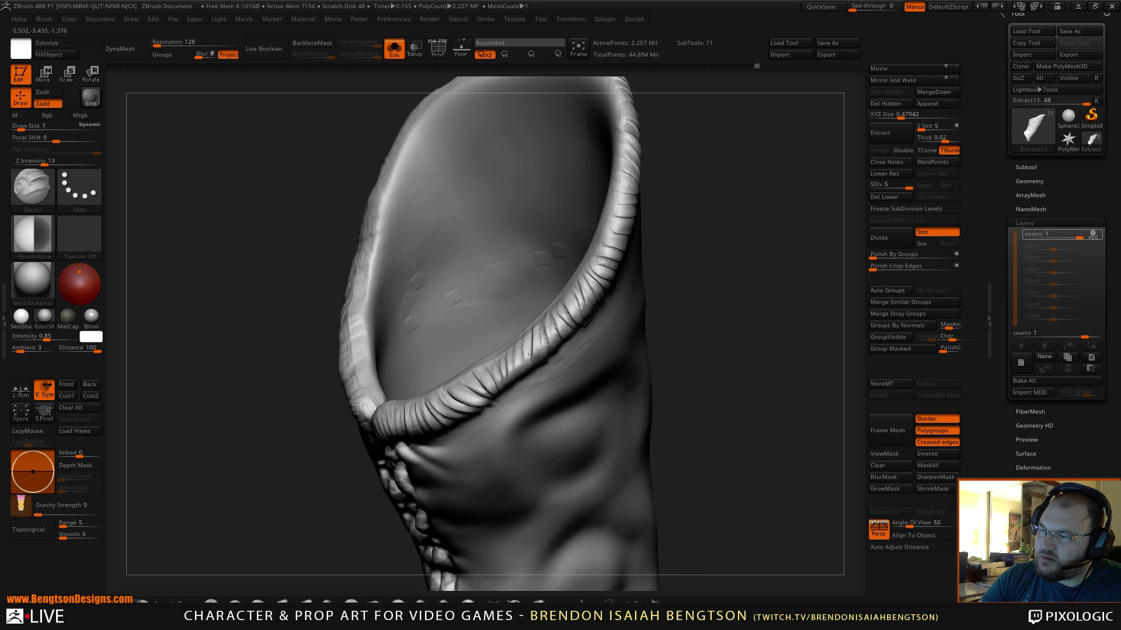
mouse_move(746, 245)
mouse_down()
mouse_move(730, 213)
mouse_move(700, 251)
mouse_up()
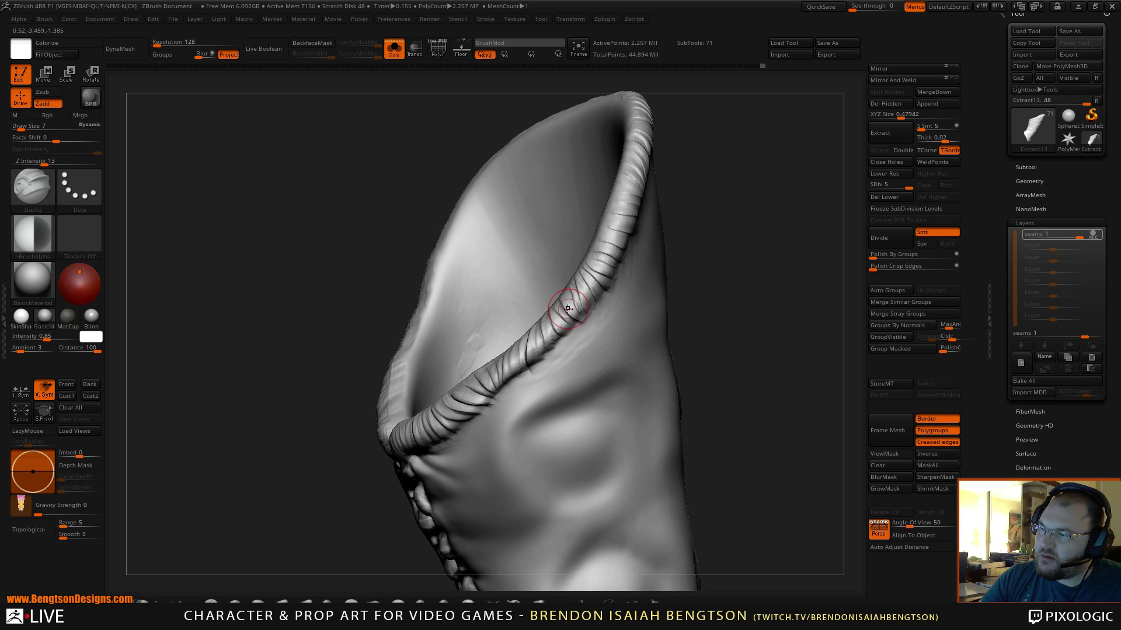
drag(558, 317, 570, 332)
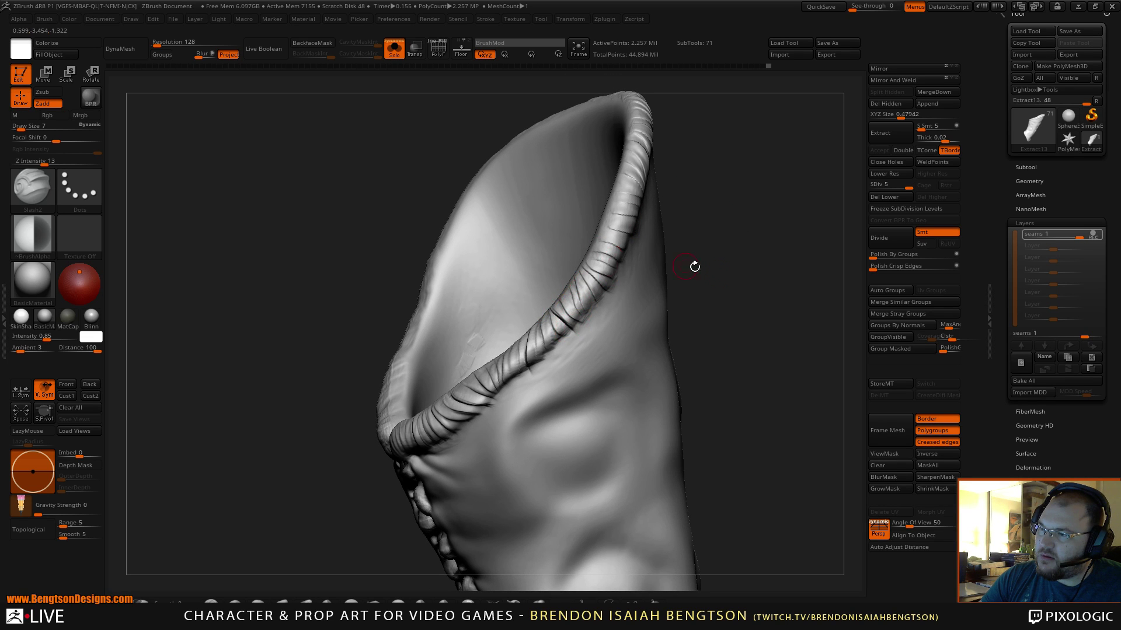
- Check the bracer on the full character, isolate it again, and deepen the Slash2 creases along the upper rim's outer side
alt+drag(695, 266, 693, 101)
mouse_move(692, 309)
mouse_down()
mouse_move(660, 185)
mouse_move(635, 261)
mouse_move(671, 285)
mouse_move(595, 288)
mouse_move(624, 304)
mouse_up()
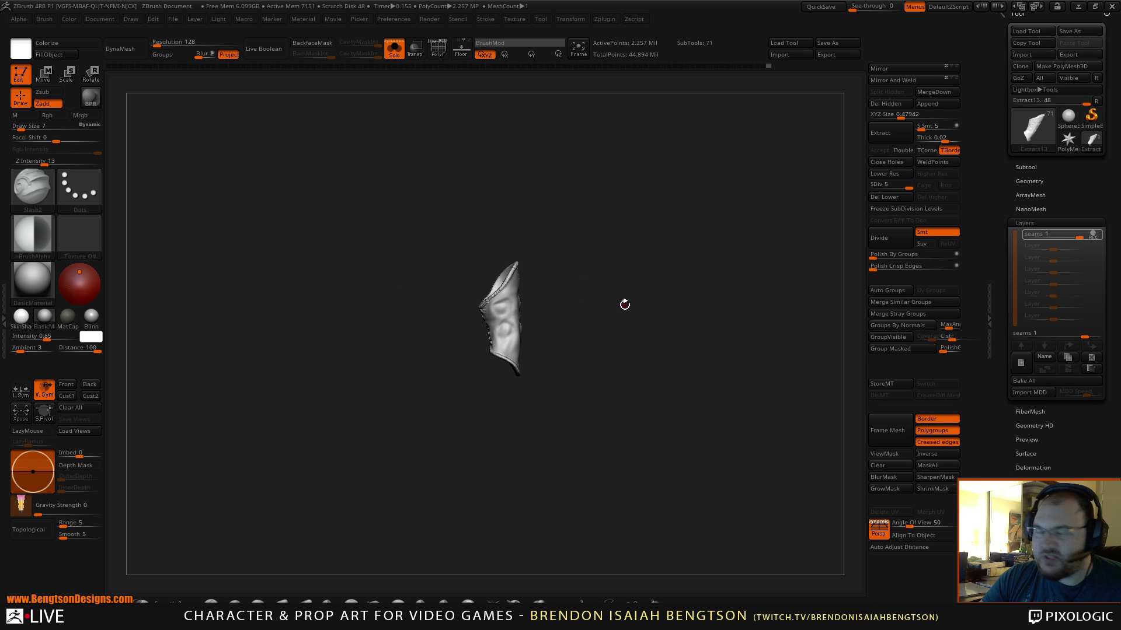
drag(580, 208, 642, 280)
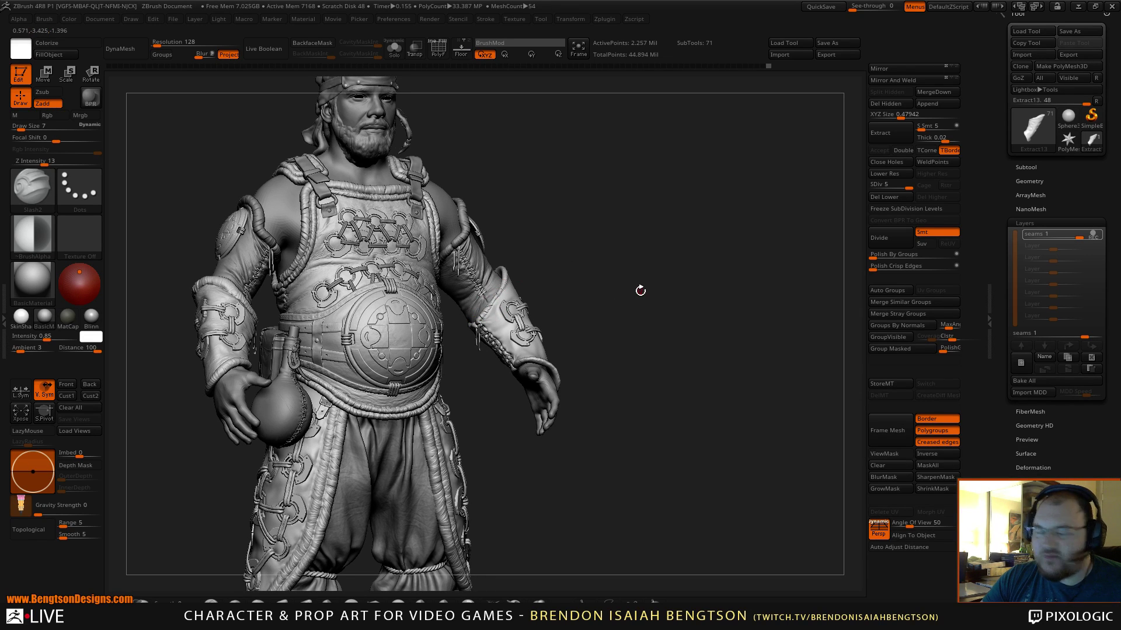
key(alt+shift+s)
mouse_move(663, 283)
alt+mouse_down()
mouse_move(695, 476)
mouse_move(634, 251)
mouse_move(667, 279)
mouse_move(618, 243)
mouse_move(688, 338)
alt+mouse_up()
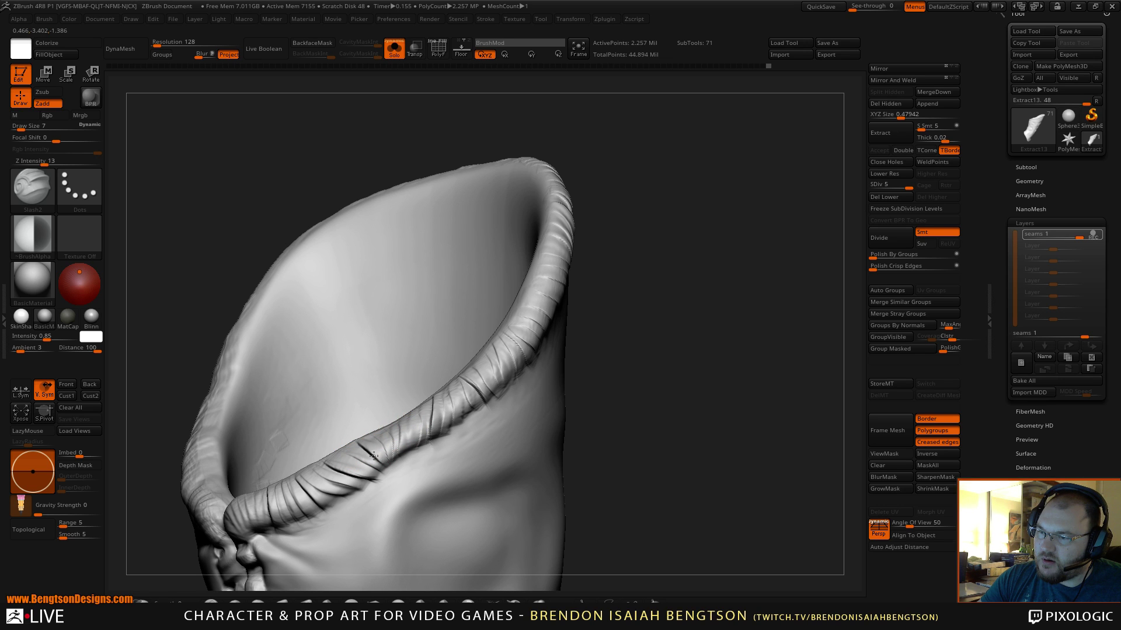
drag(645, 342, 707, 233)
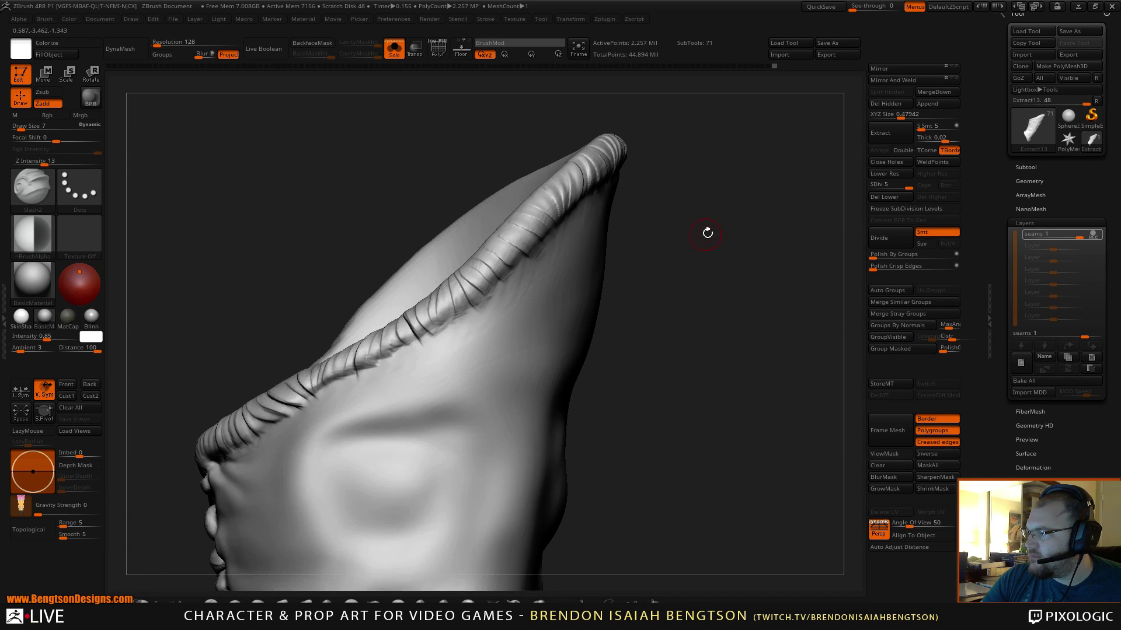
drag(639, 401, 564, 421)
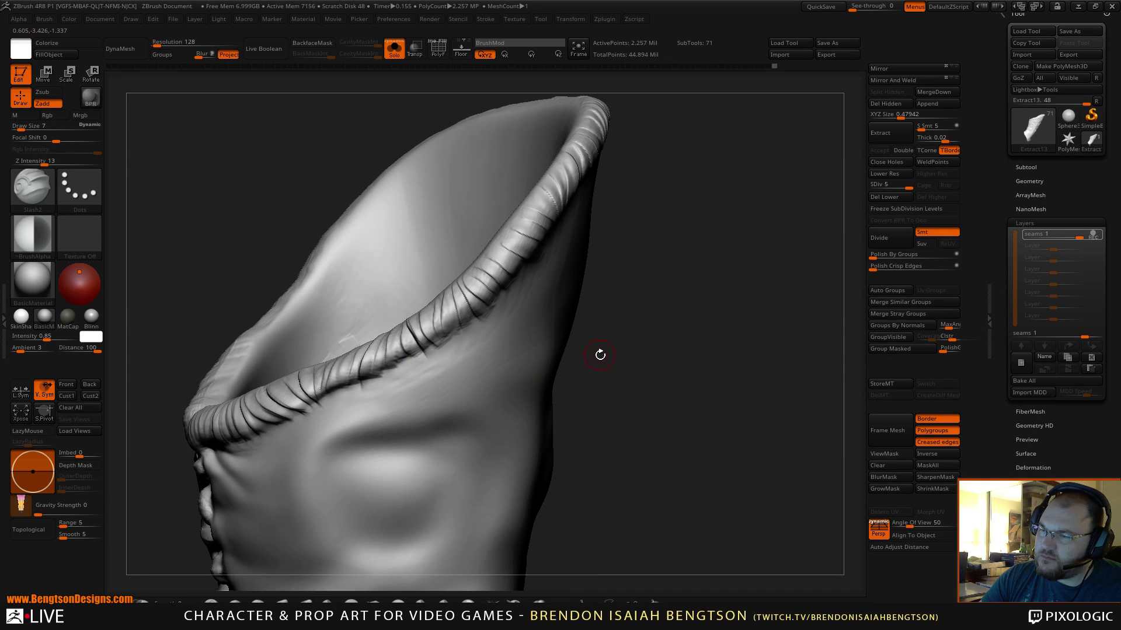
drag(601, 354, 605, 343)
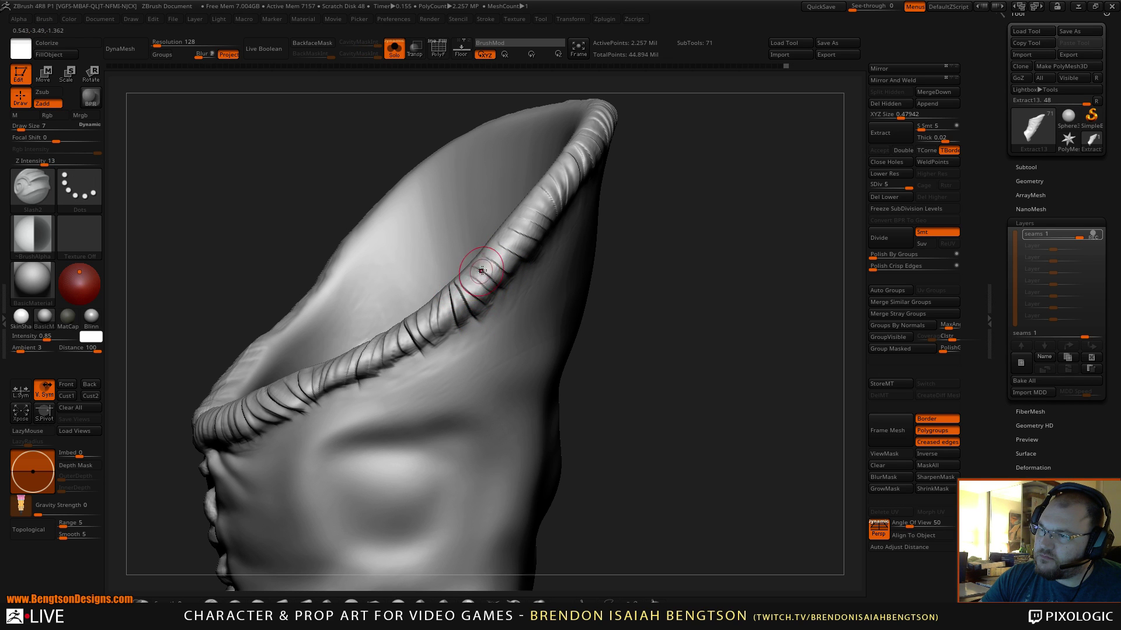
- Carve Slash2 creases around the upper rim's raised tip and show the full character again
drag(630, 292, 413, 315)
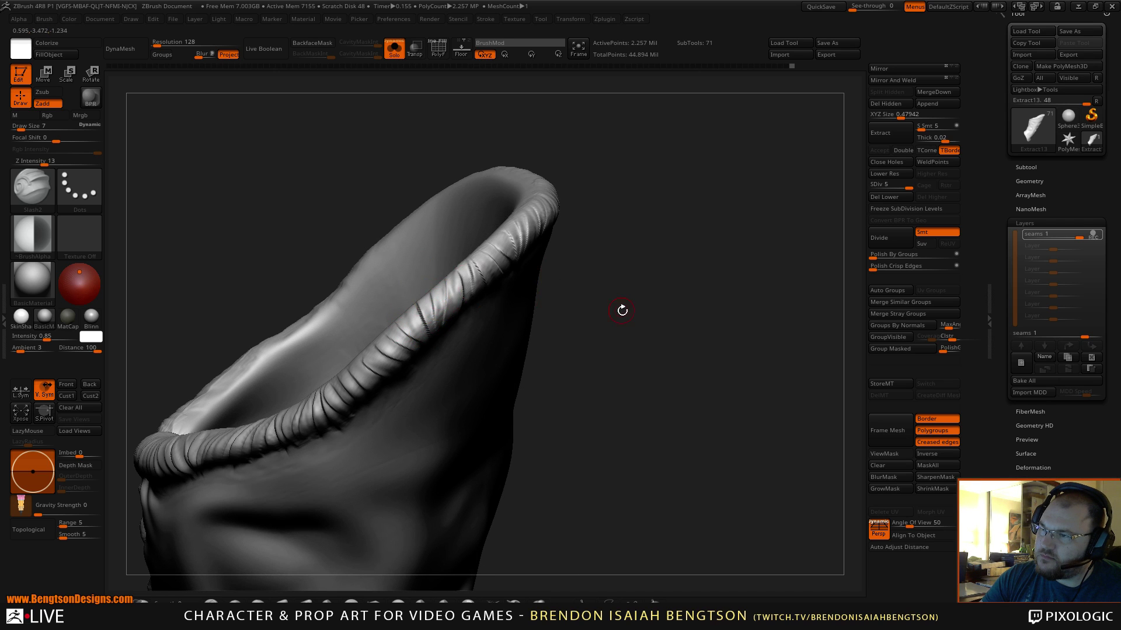
drag(622, 310, 428, 235)
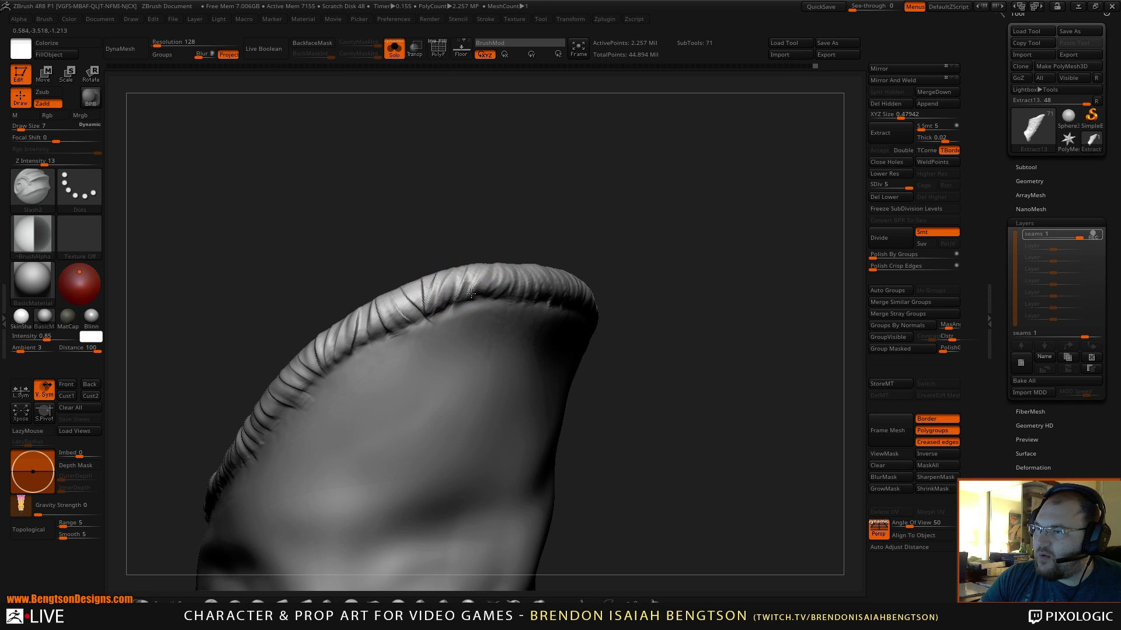
alt+drag(578, 242, 586, 207)
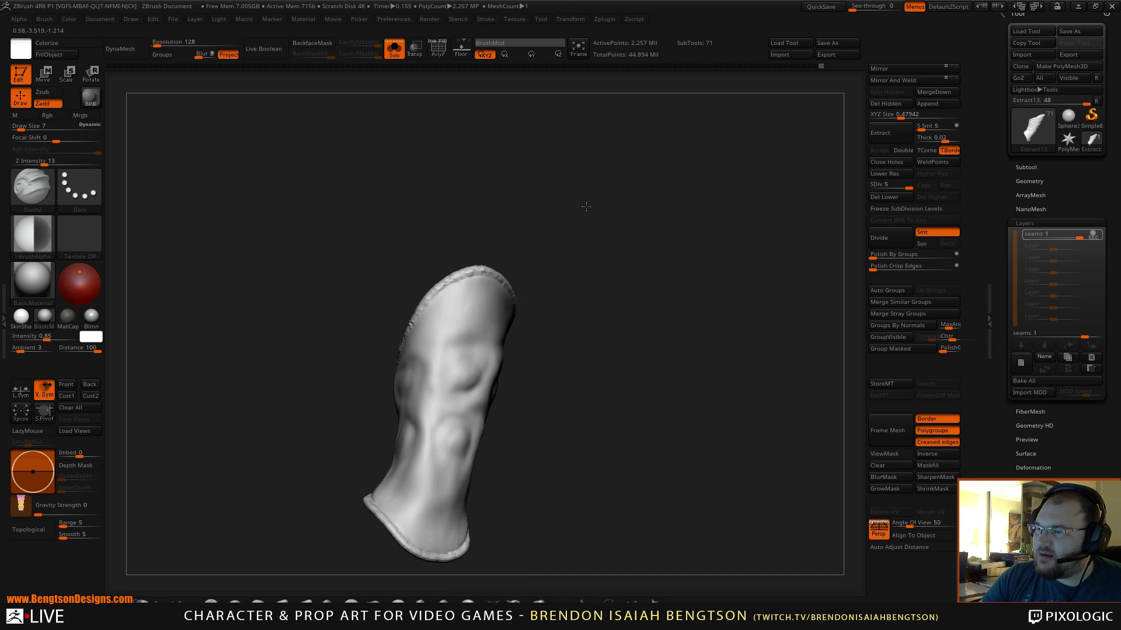
alt+drag(571, 263, 613, 199)
key(shift+s)
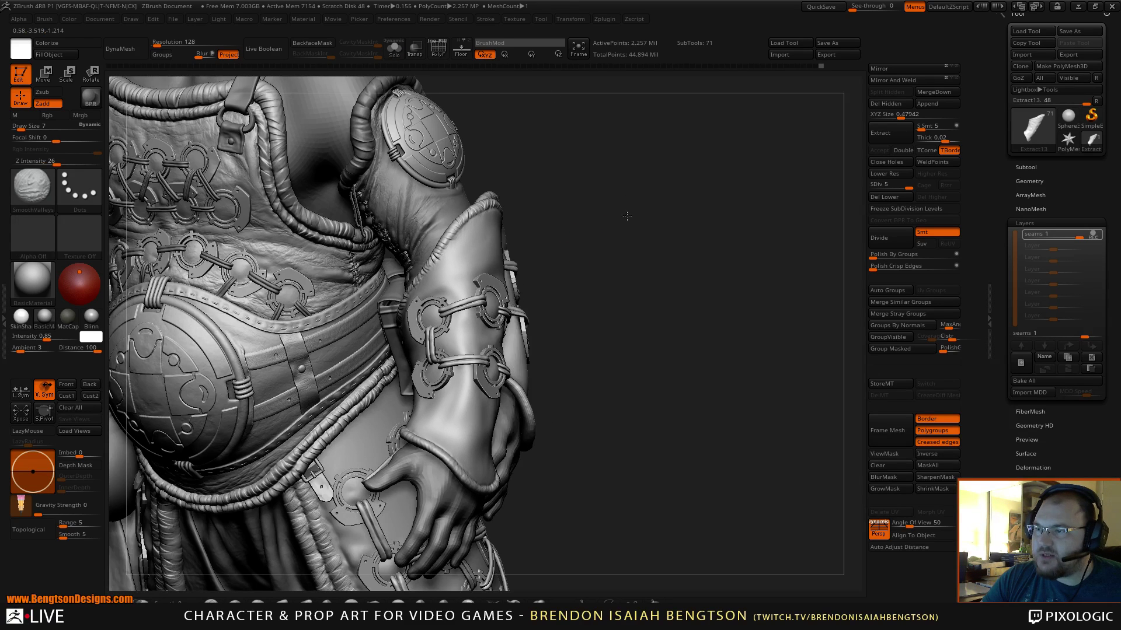
- Examine the creased bracer rim on the full character from several sides and compare it with the chest armour's trim
alt+drag(628, 257, 598, 143)
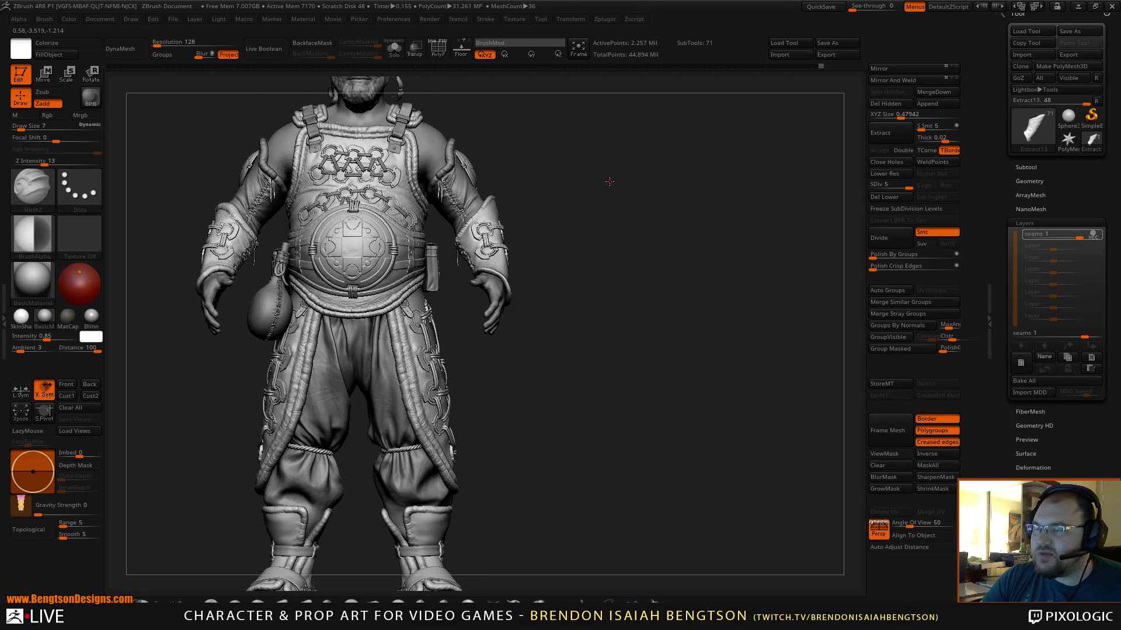
alt+drag(610, 181, 518, 295)
drag(573, 245, 564, 306)
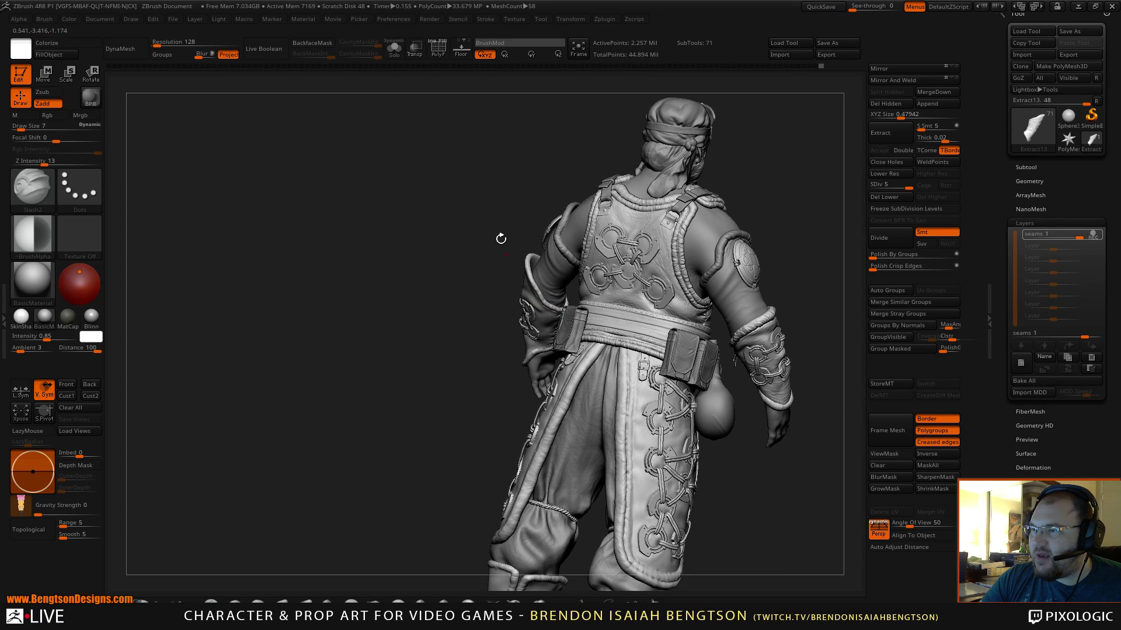
drag(501, 238, 614, 241)
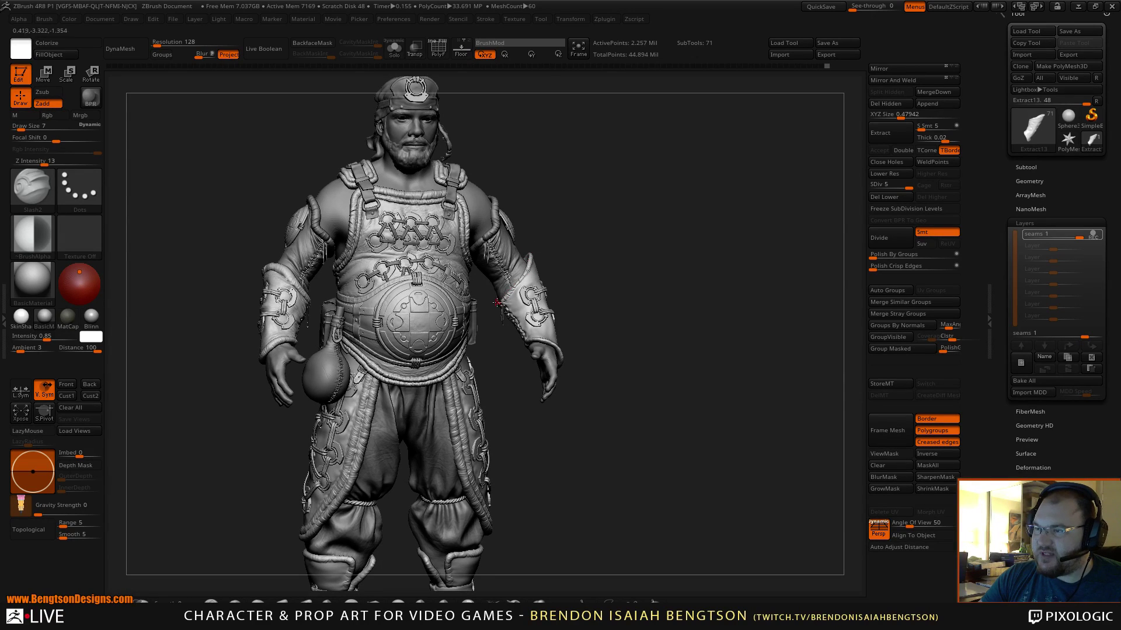
alt+drag(632, 404, 607, 295)
drag(640, 202, 618, 217)
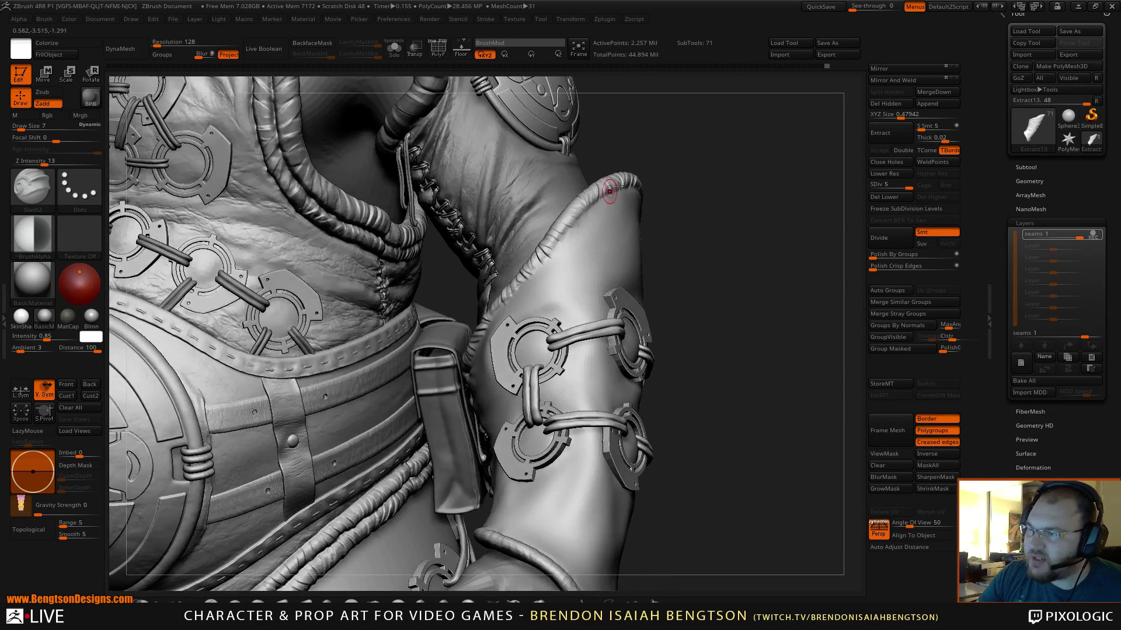
drag(720, 201, 757, 212)
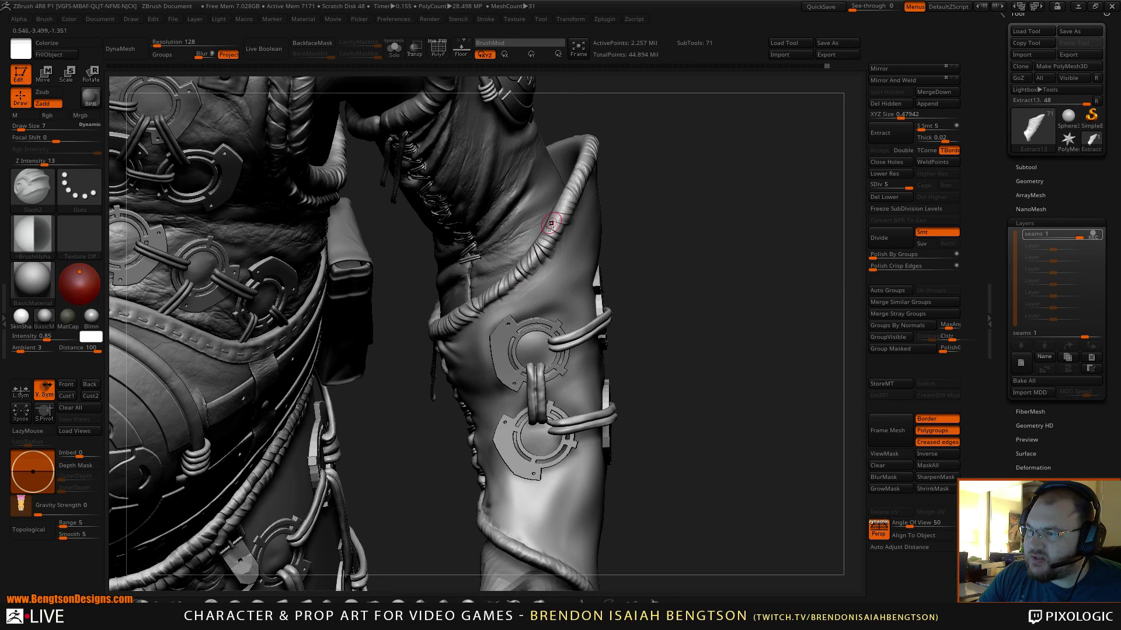
drag(688, 163, 653, 97)
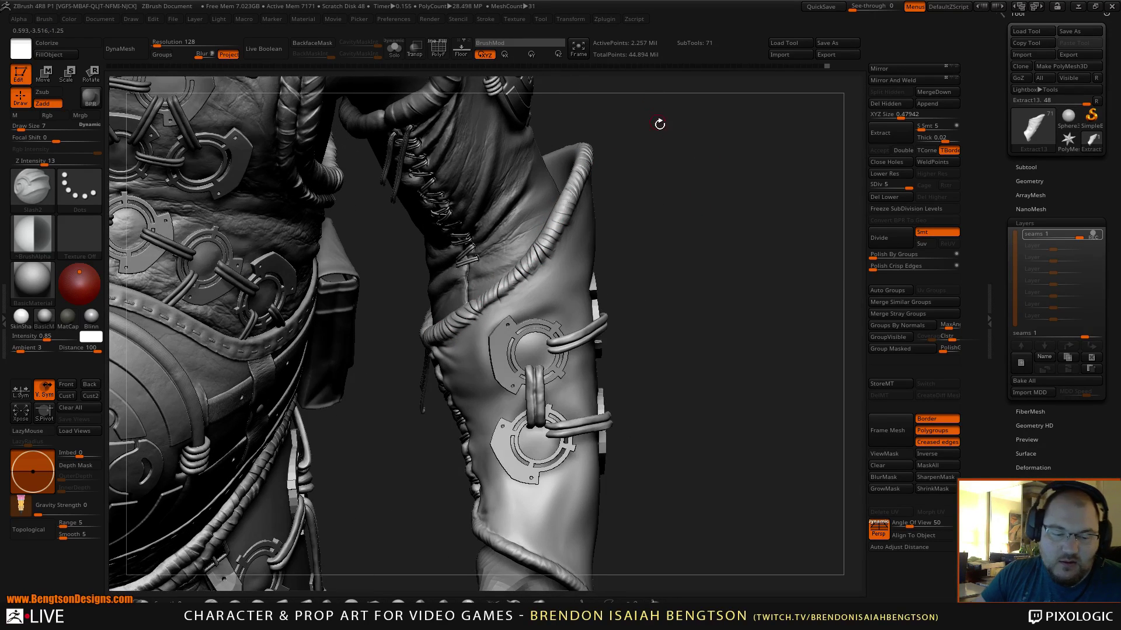
- Isolate the bracer and add Slash2 creases over the back of the upper rim's raised tip
key(alt+s)
drag(733, 279, 703, 173)
alt+drag(784, 140, 734, 219)
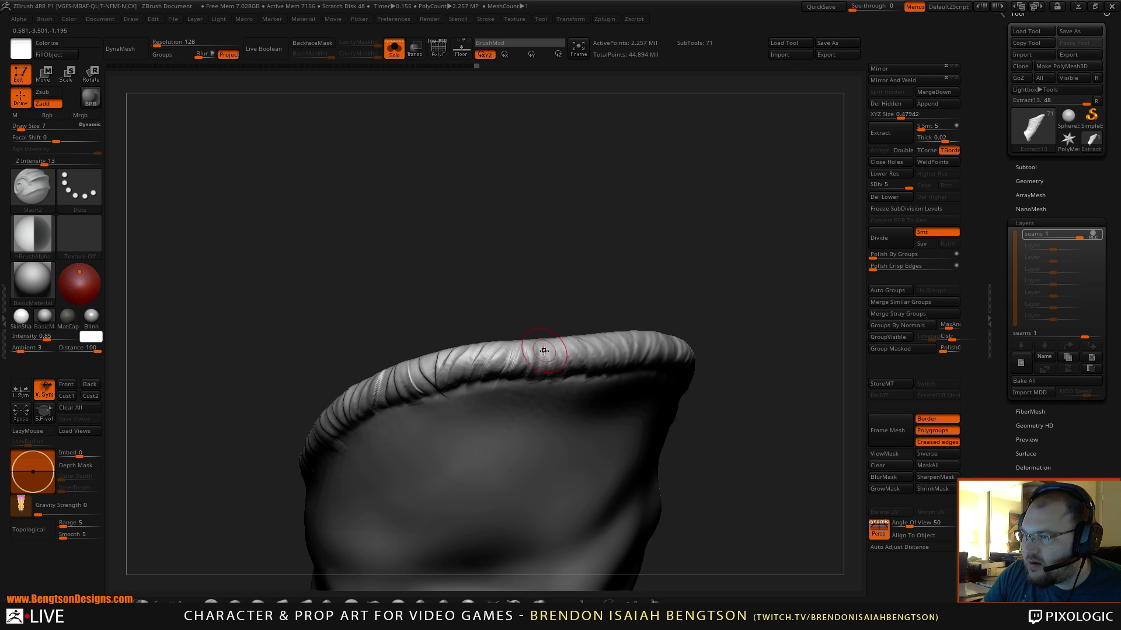
drag(646, 278, 511, 312)
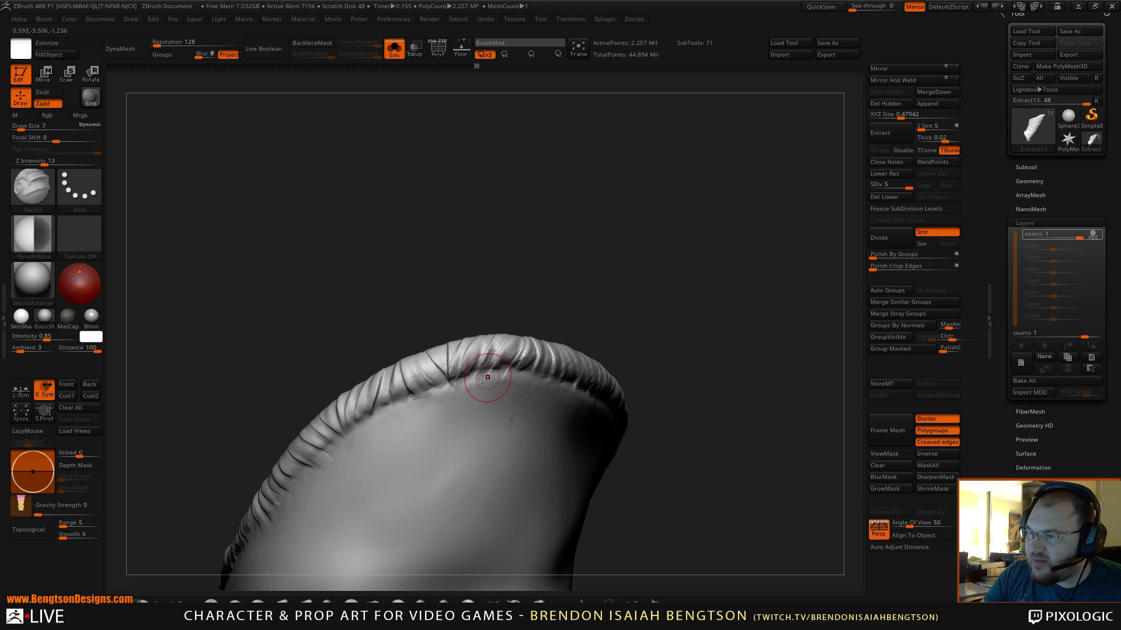
mouse_move(670, 296)
mouse_down()
mouse_move(656, 249)
mouse_move(643, 282)
mouse_move(598, 288)
mouse_up()
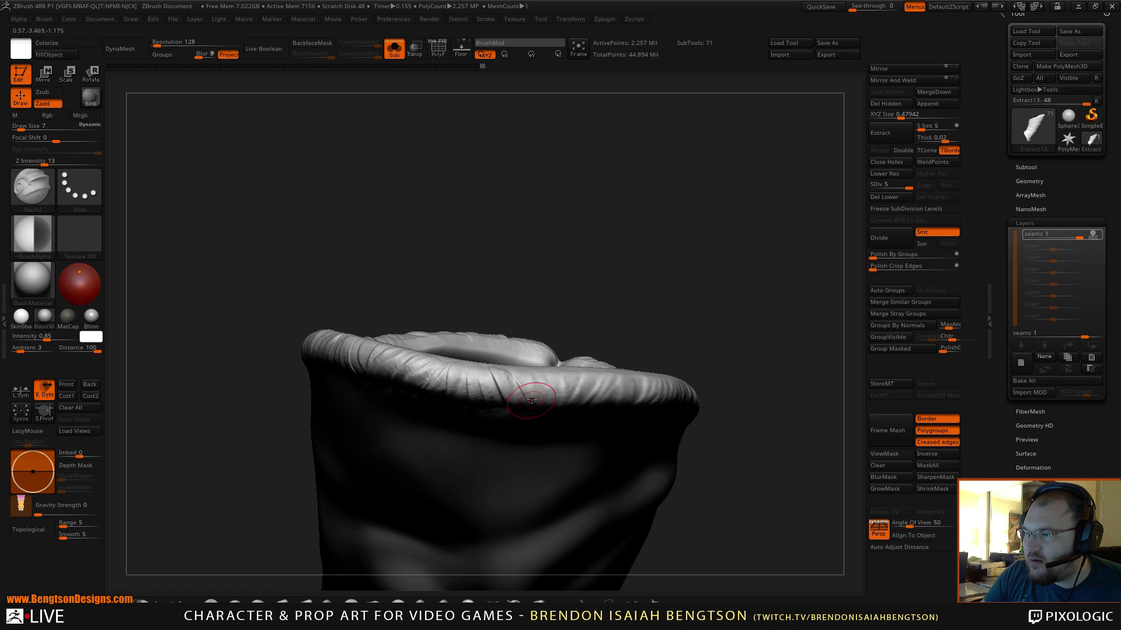
drag(583, 331, 543, 322)
drag(671, 298, 852, 181)
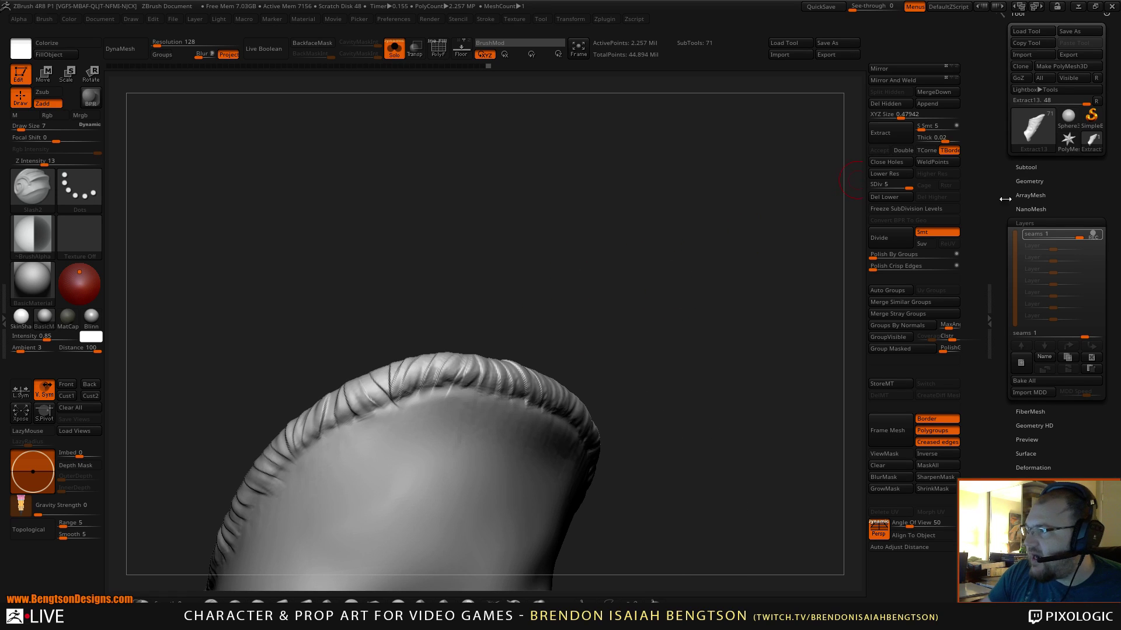
- Stop recording on the seams layer and switch its visibility off and on to compare the rim's creases
click(1101, 235)
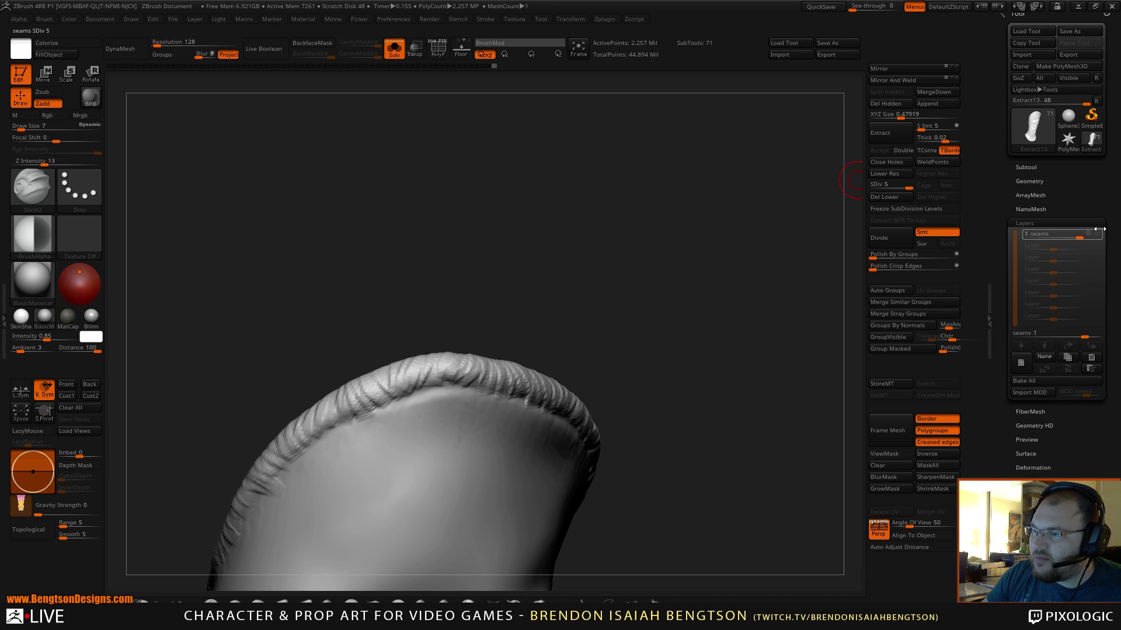
click(1099, 228)
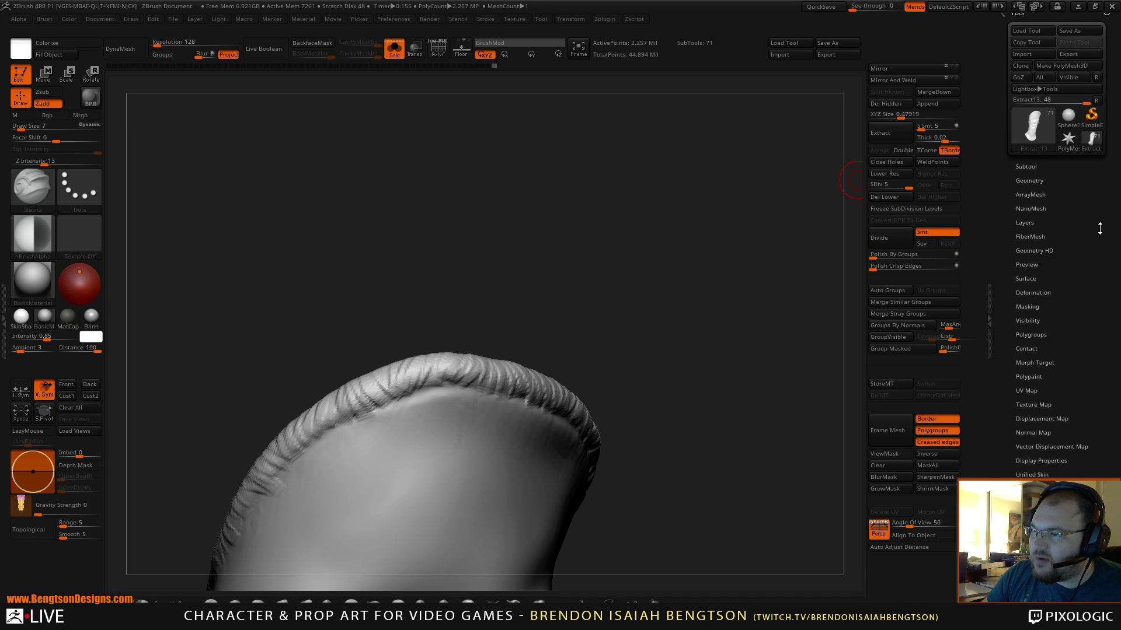
click(1036, 223)
click(1097, 232)
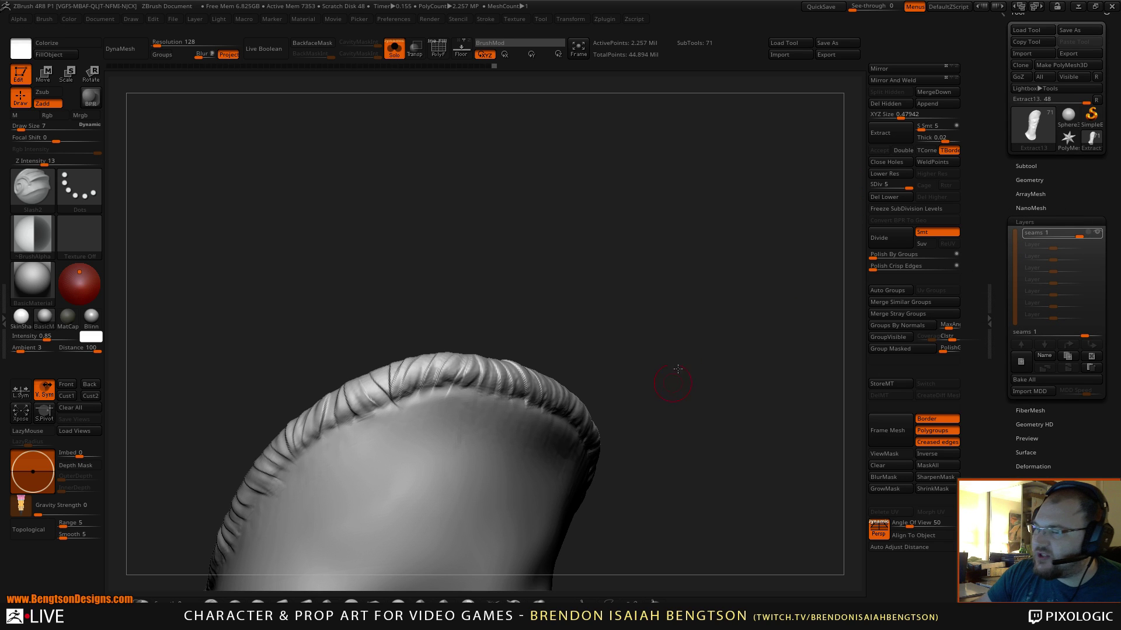
mouse_move(677, 369)
mouse_down()
mouse_move(766, 245)
mouse_move(768, 287)
mouse_move(707, 249)
mouse_up()
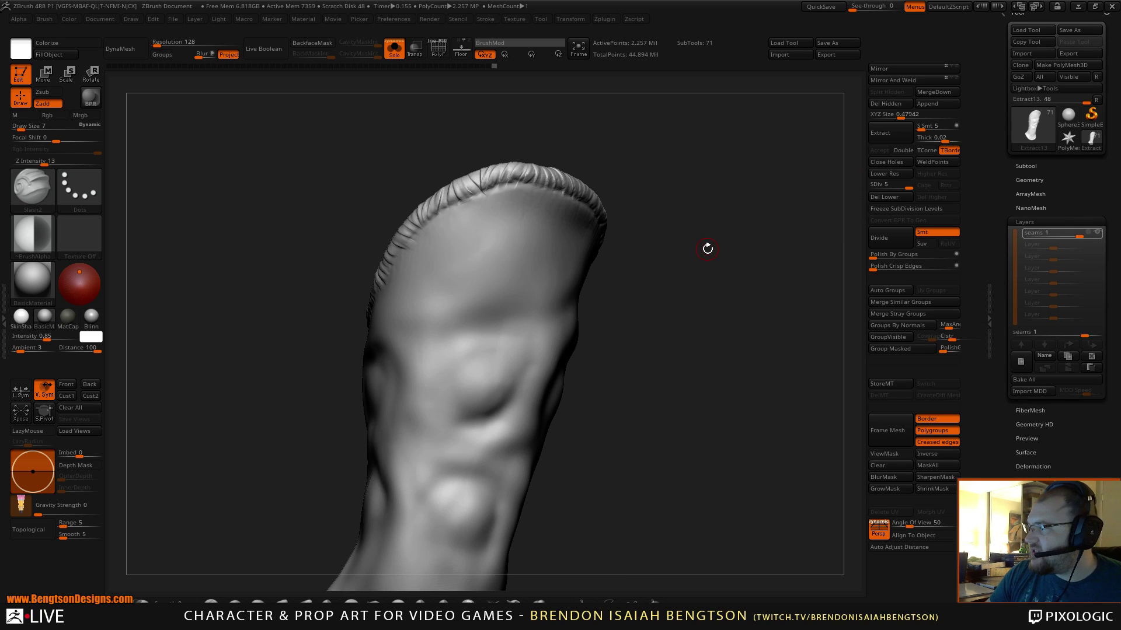
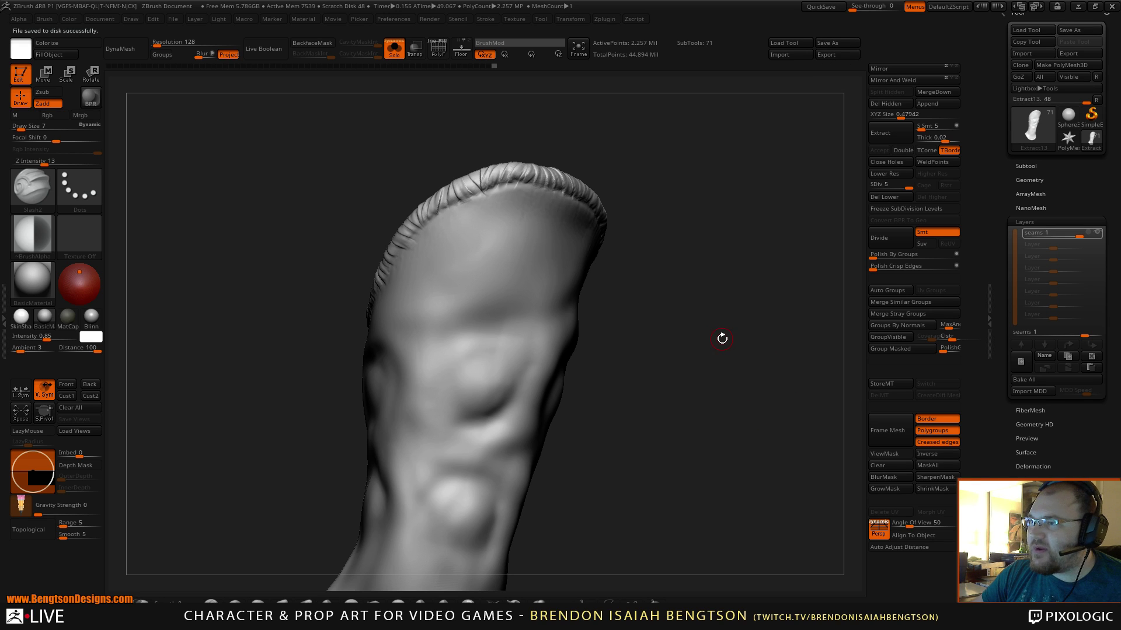
- Store a morph target of the bracer with the seams layer switched off, and switch the layer back on
mouse_move(720, 337)
mouse_down()
mouse_move(732, 358)
mouse_move(741, 342)
mouse_up()
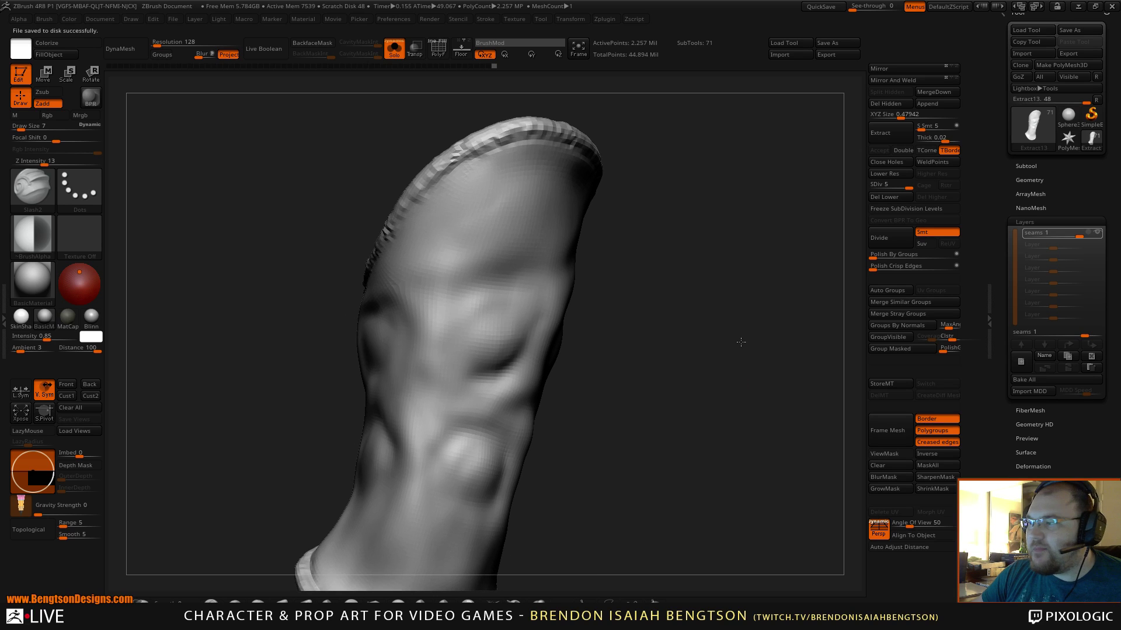
key(space)
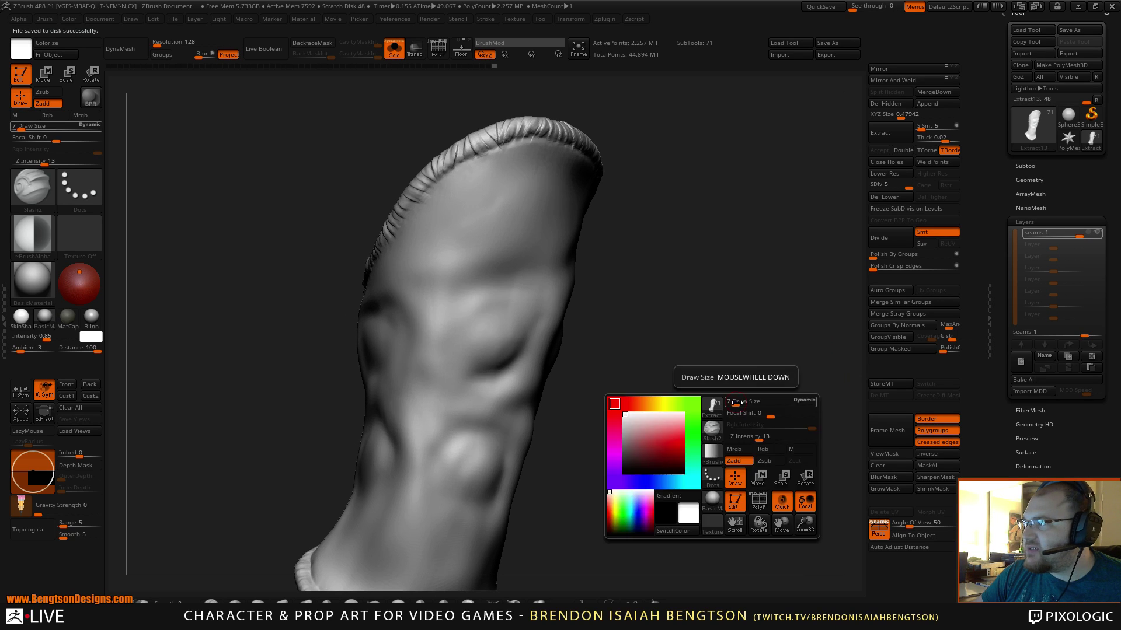
click(1089, 236)
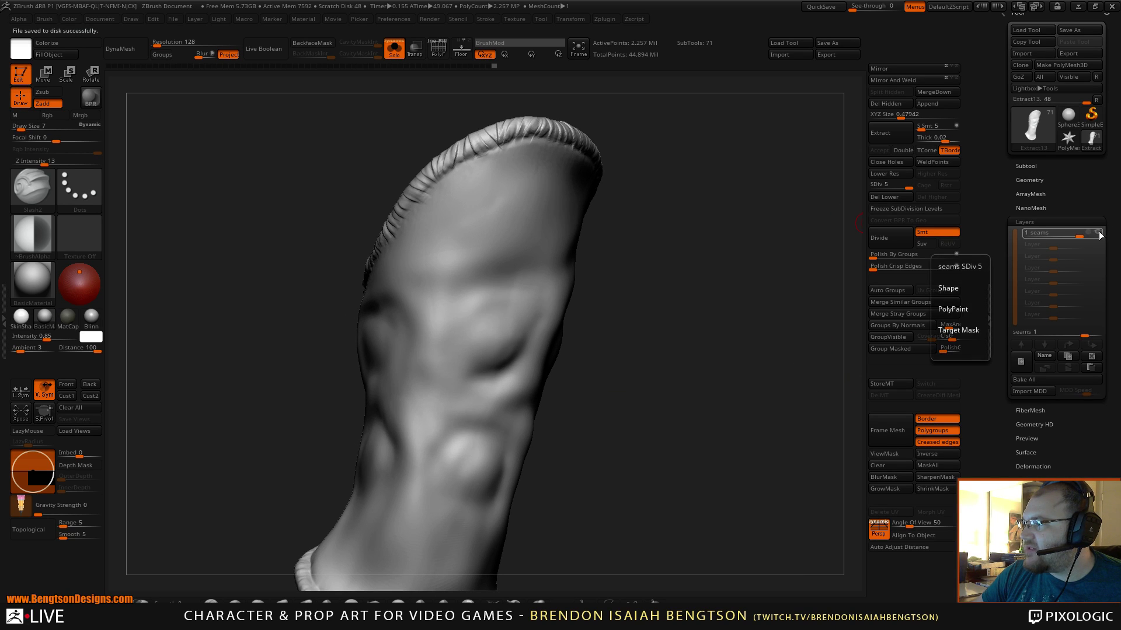
click(1100, 234)
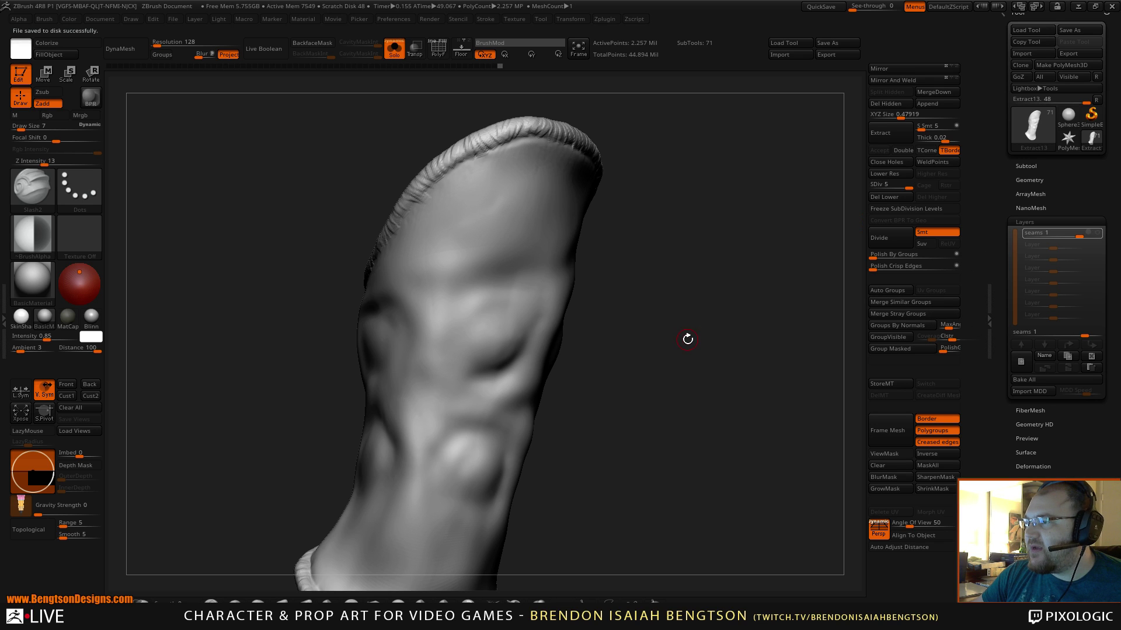
mouse_move(688, 339)
mouse_down()
mouse_move(696, 310)
mouse_move(690, 333)
mouse_up()
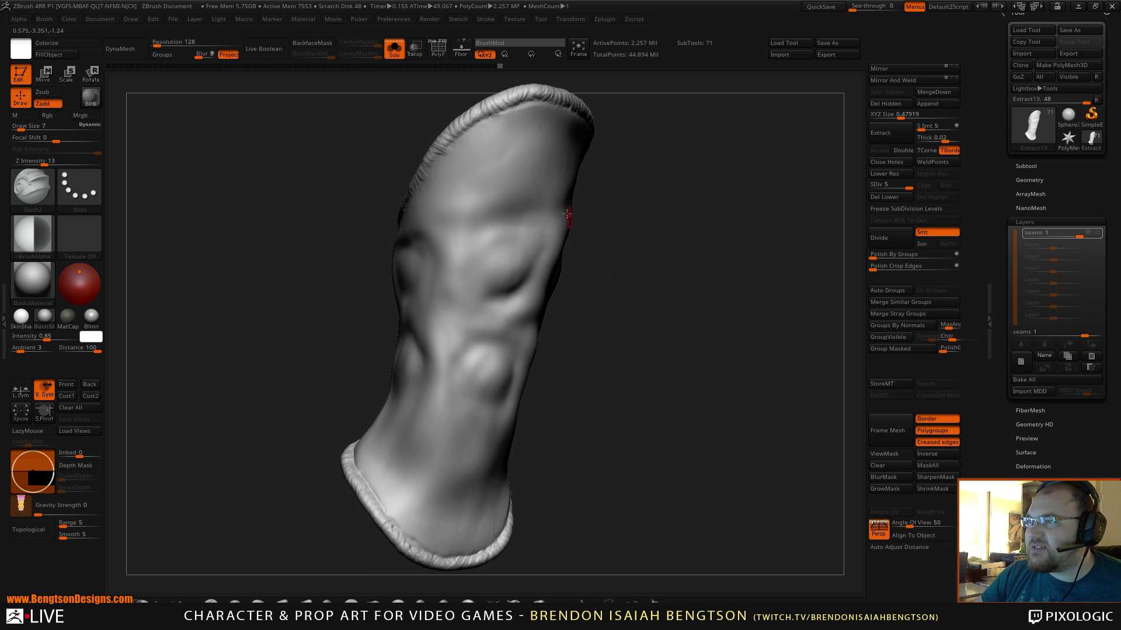
click(894, 382)
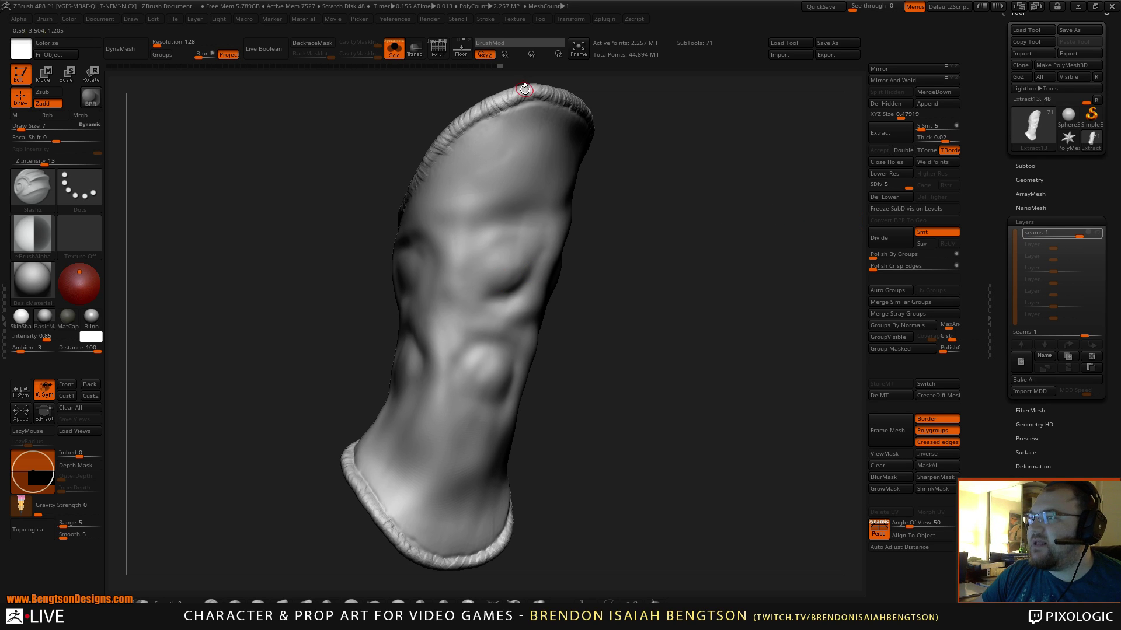
click(1100, 234)
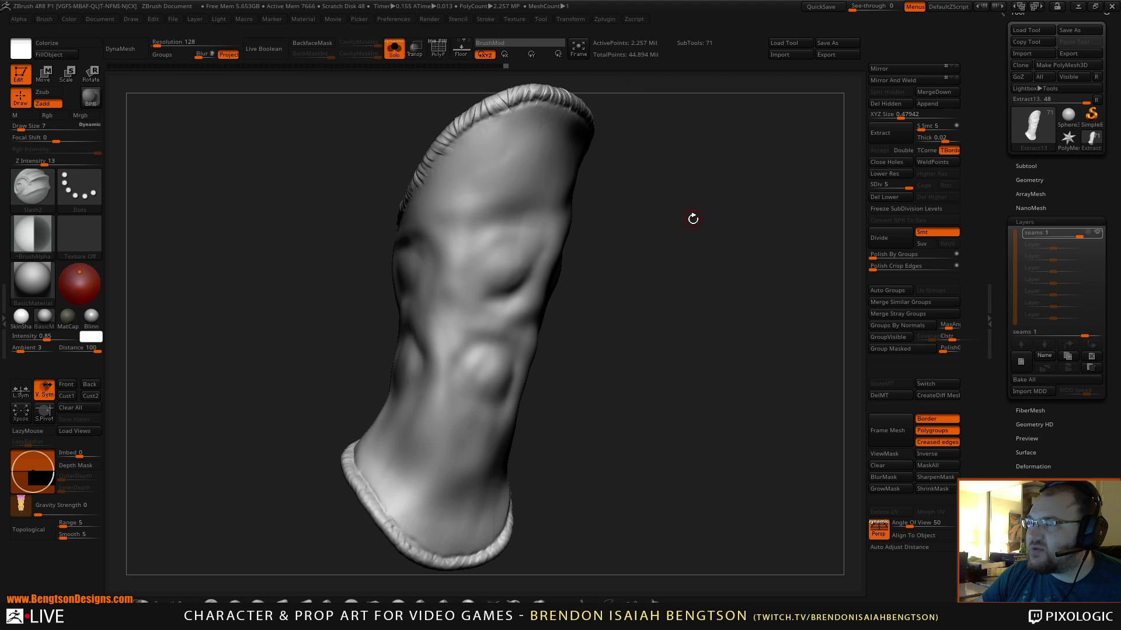
- Choose the Morph brush for cleaning the upper rim and set the seams layer to record
alt+drag(754, 169, 786, 359)
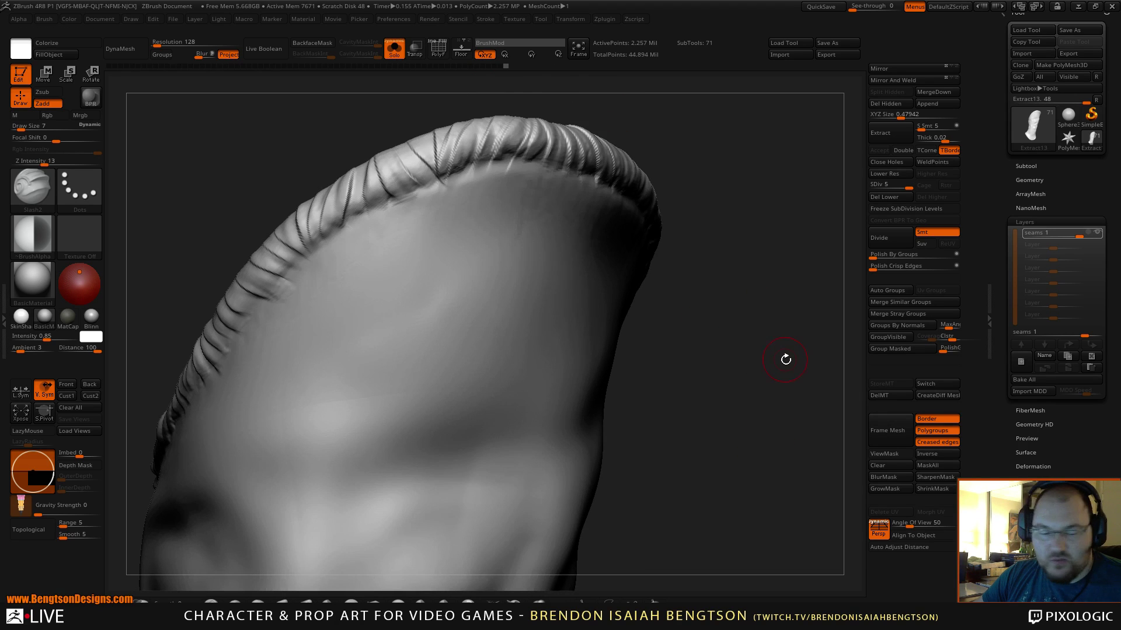
key(b)
key(m)
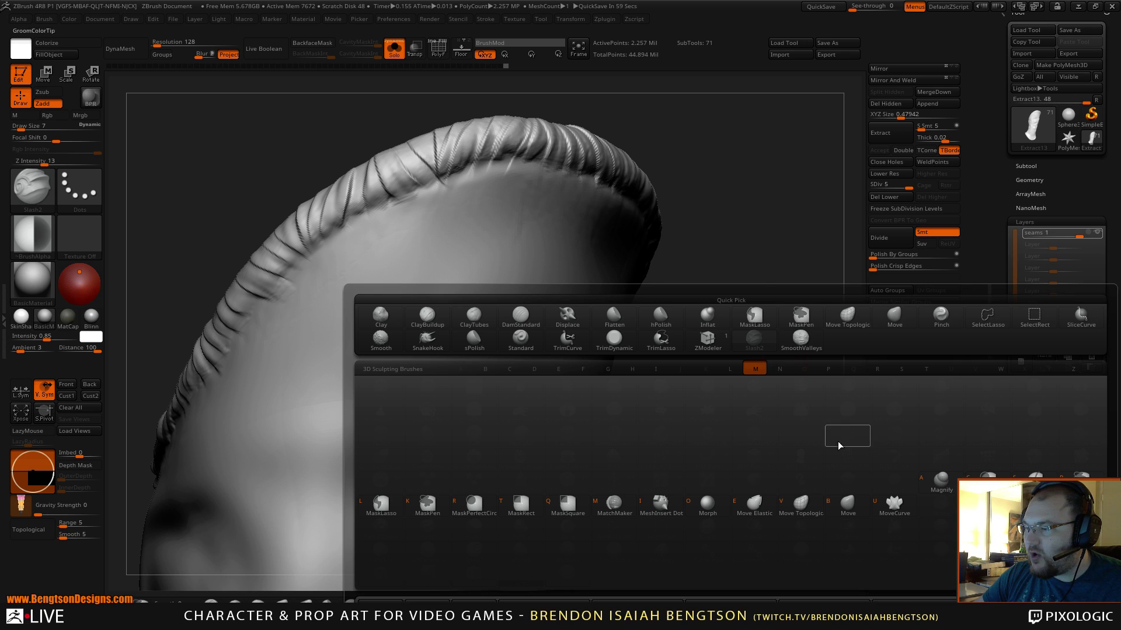
click(720, 507)
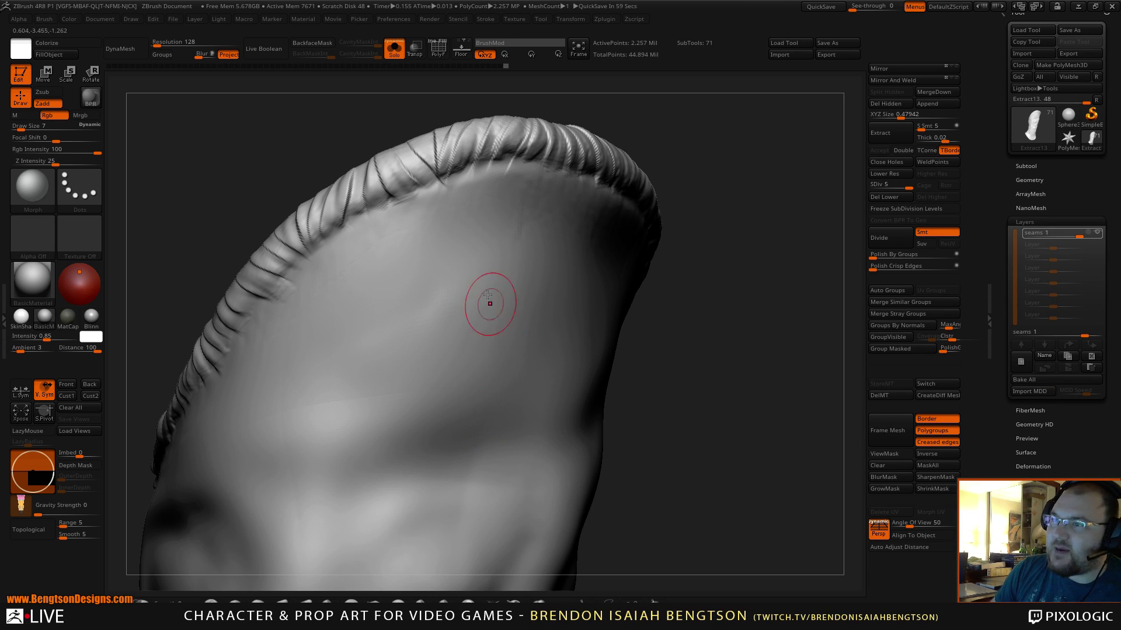
click(442, 198)
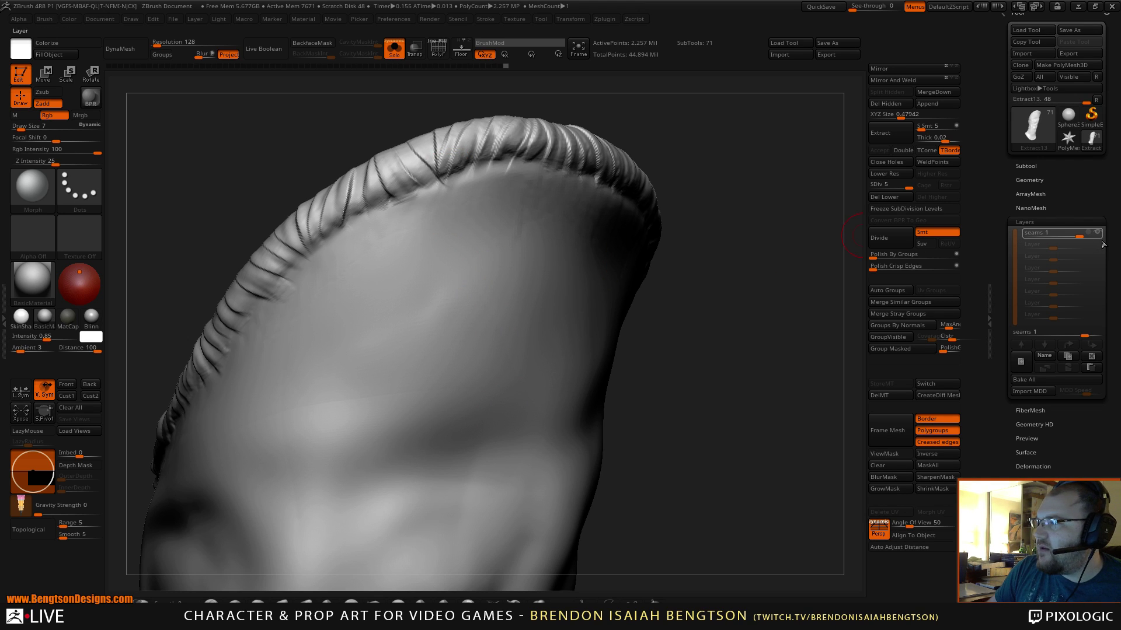
click(1098, 232)
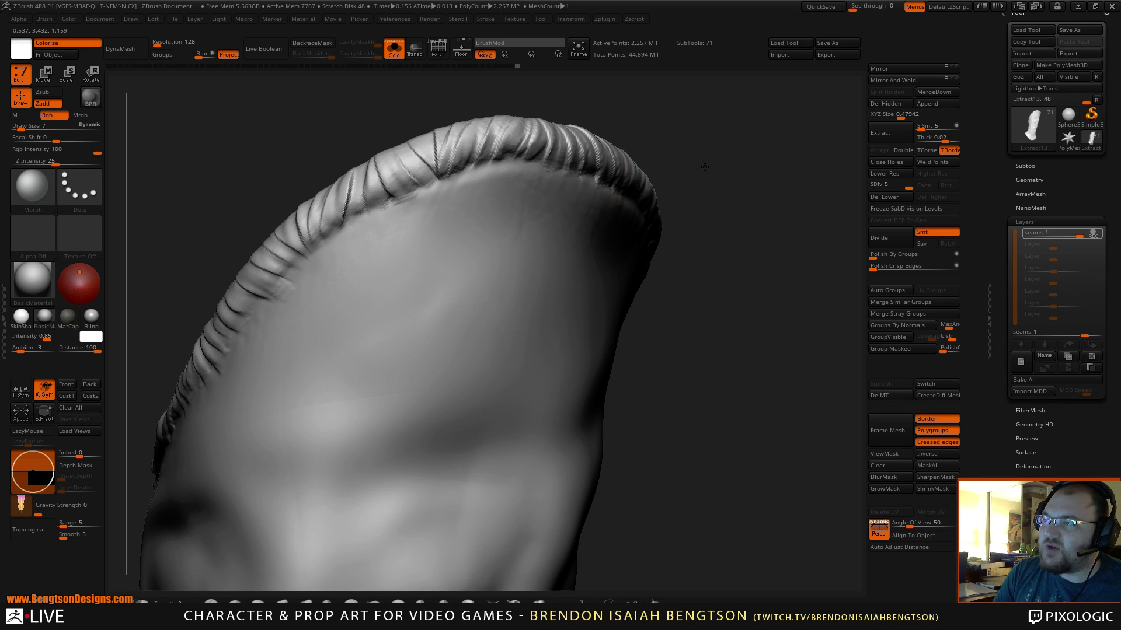
- Brush away the crease marks that spill below the bracer's upper rim with the Morph brush
drag(705, 167, 450, 225)
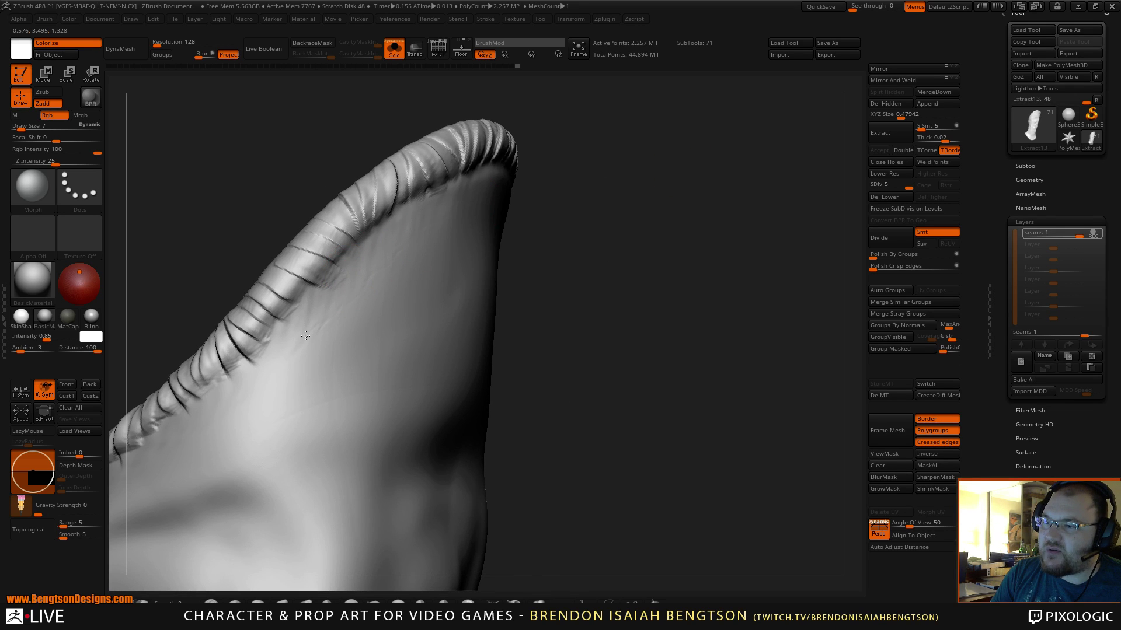
drag(243, 378, 234, 388)
mouse_move(517, 356)
alt+mouse_down()
mouse_move(667, 175)
mouse_move(645, 170)
alt+mouse_up()
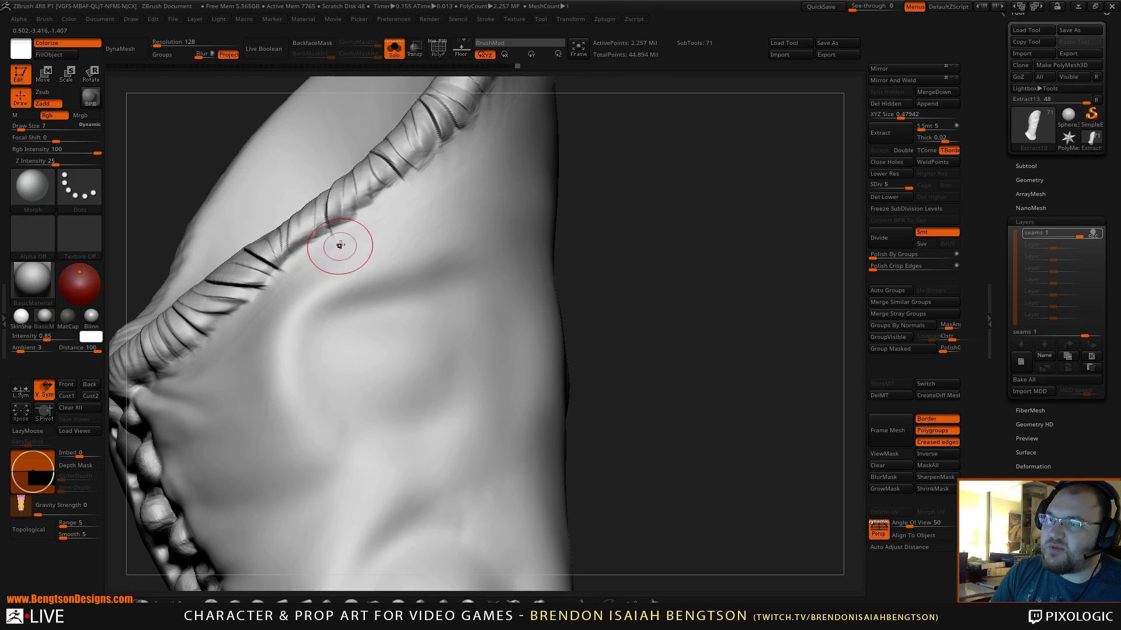
drag(334, 244, 268, 291)
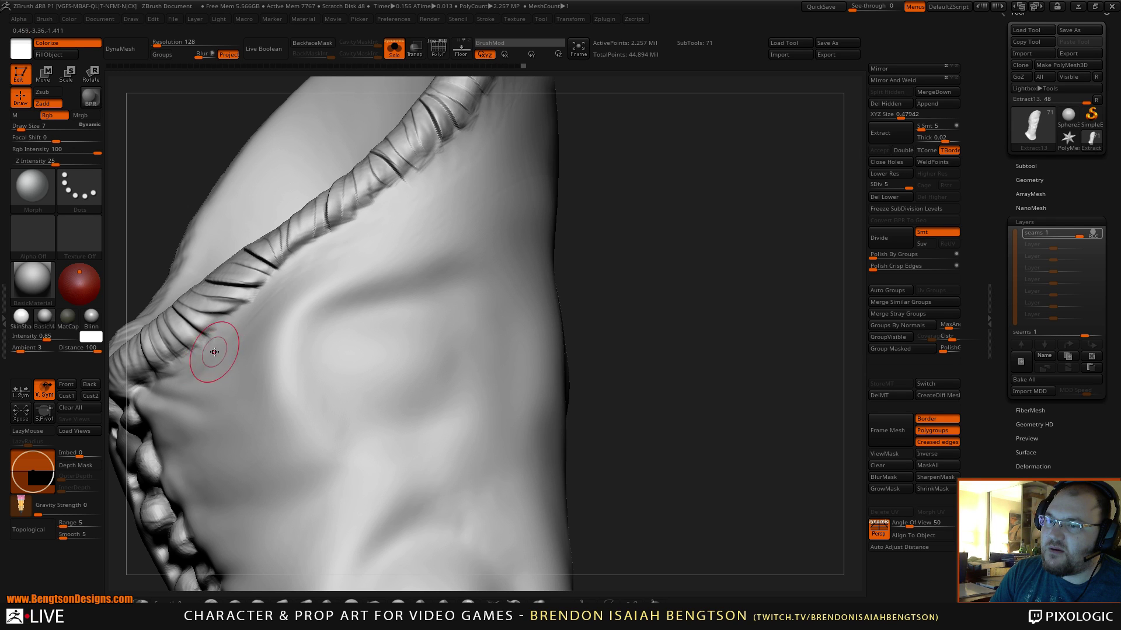
mouse_move(589, 245)
mouse_down()
mouse_move(625, 212)
mouse_move(598, 211)
mouse_up()
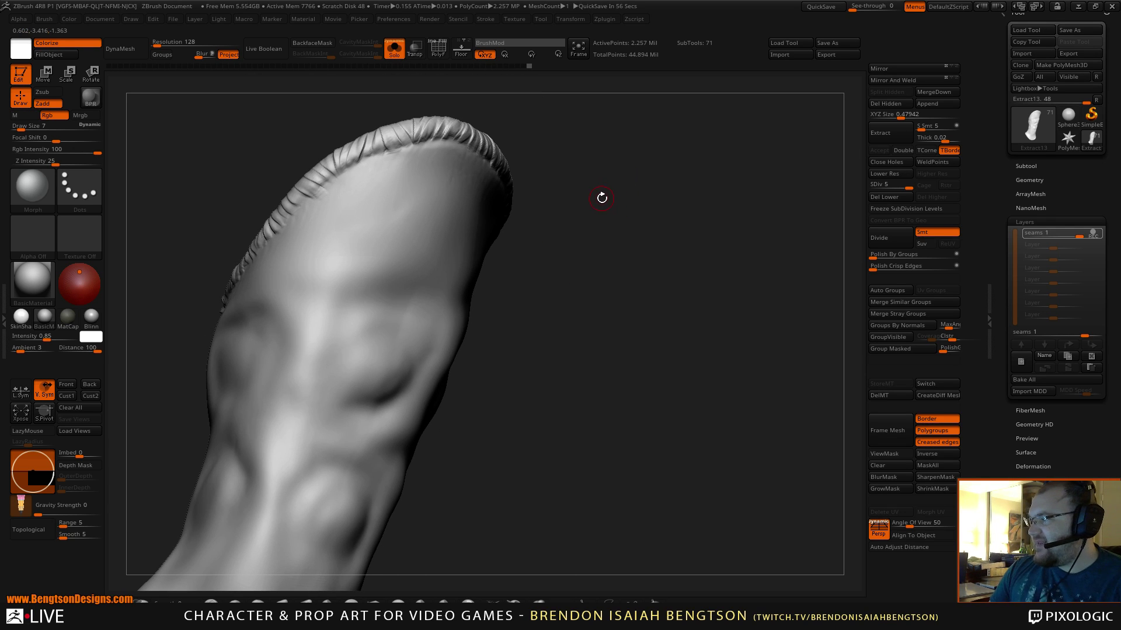
mouse_move(613, 250)
mouse_down()
mouse_move(628, 267)
mouse_move(608, 278)
mouse_move(702, 170)
mouse_move(709, 212)
mouse_move(700, 205)
mouse_up()
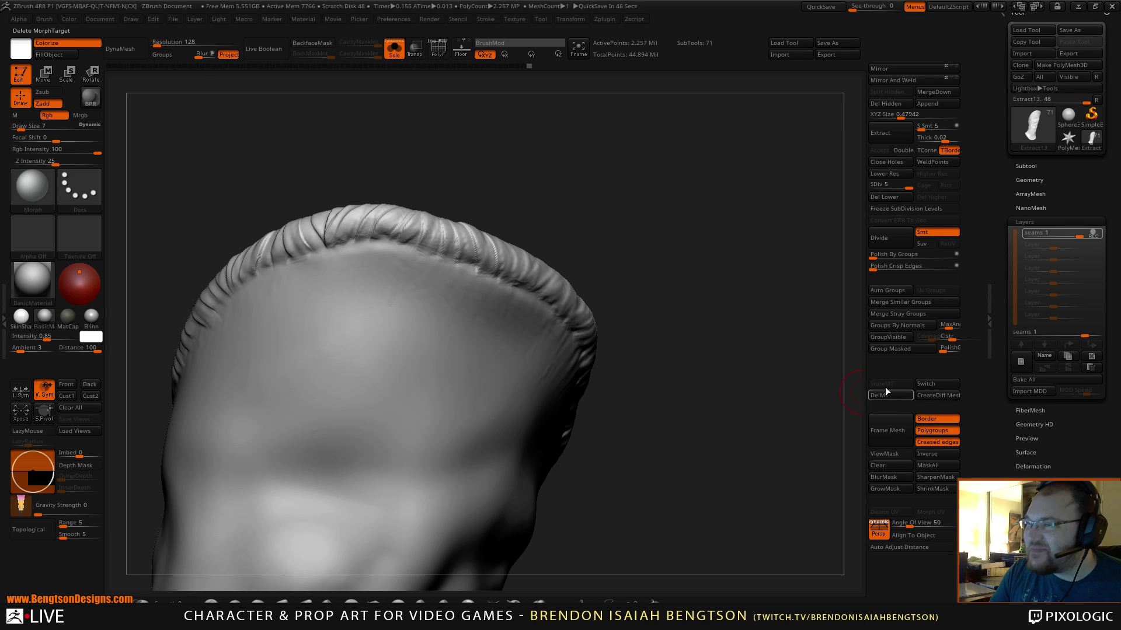
mouse_move(703, 327)
mouse_down()
mouse_move(692, 318)
mouse_move(708, 286)
mouse_move(721, 290)
mouse_up()
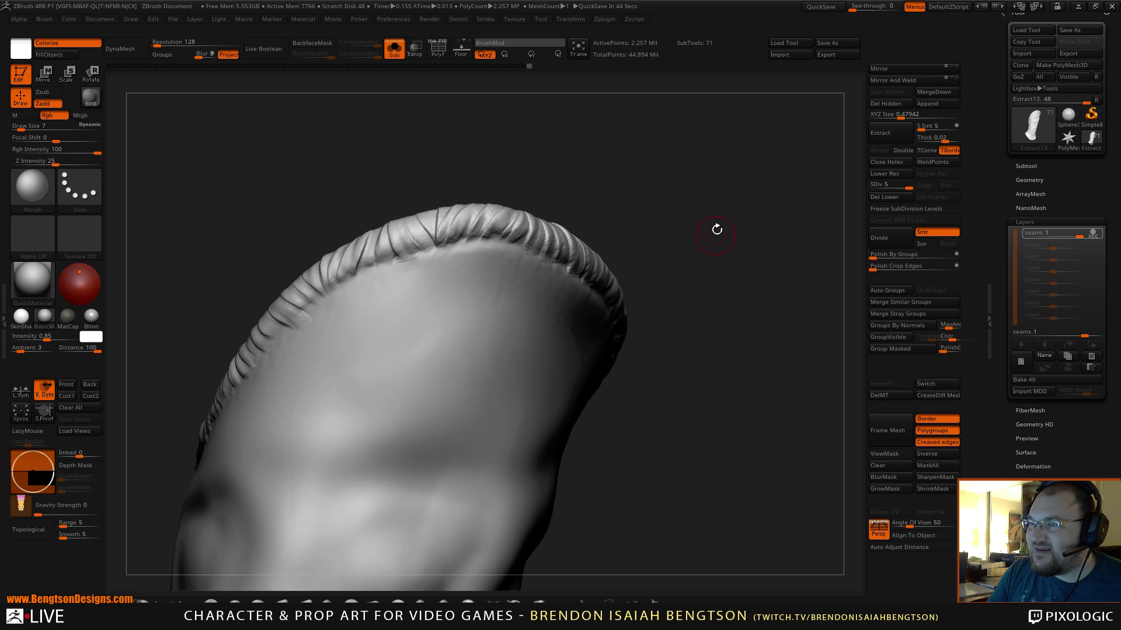
mouse_move(716, 226)
mouse_down()
mouse_move(729, 220)
mouse_move(743, 166)
mouse_move(743, 210)
mouse_up()
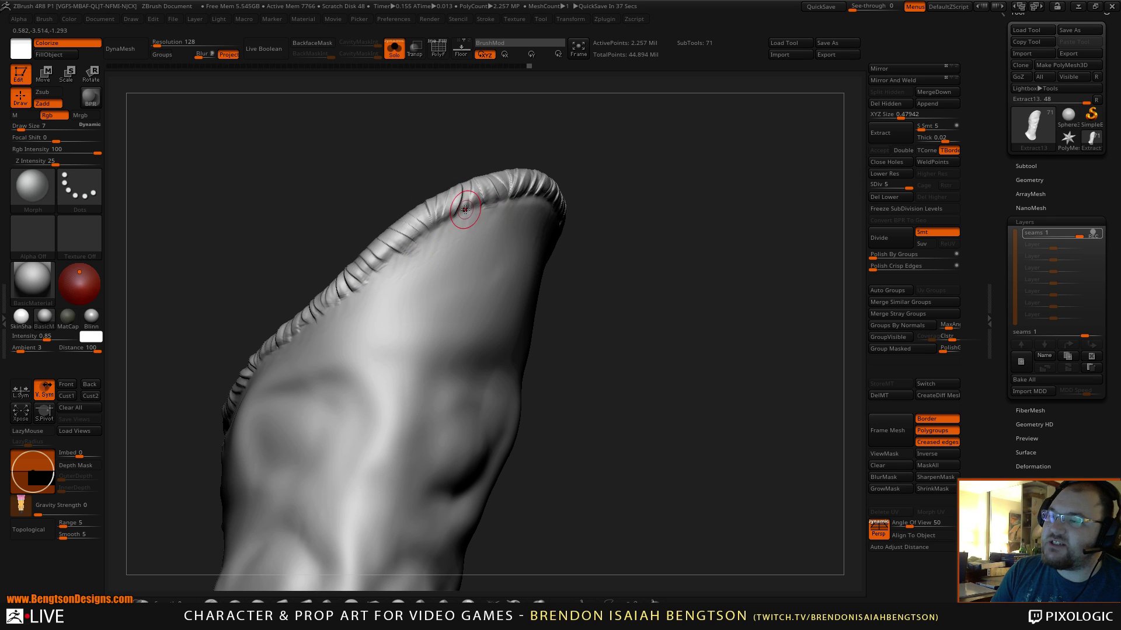
- Switch the seams layer's recording and visibility off and on to compare the cleaned rim edge
click(1100, 234)
click(1098, 233)
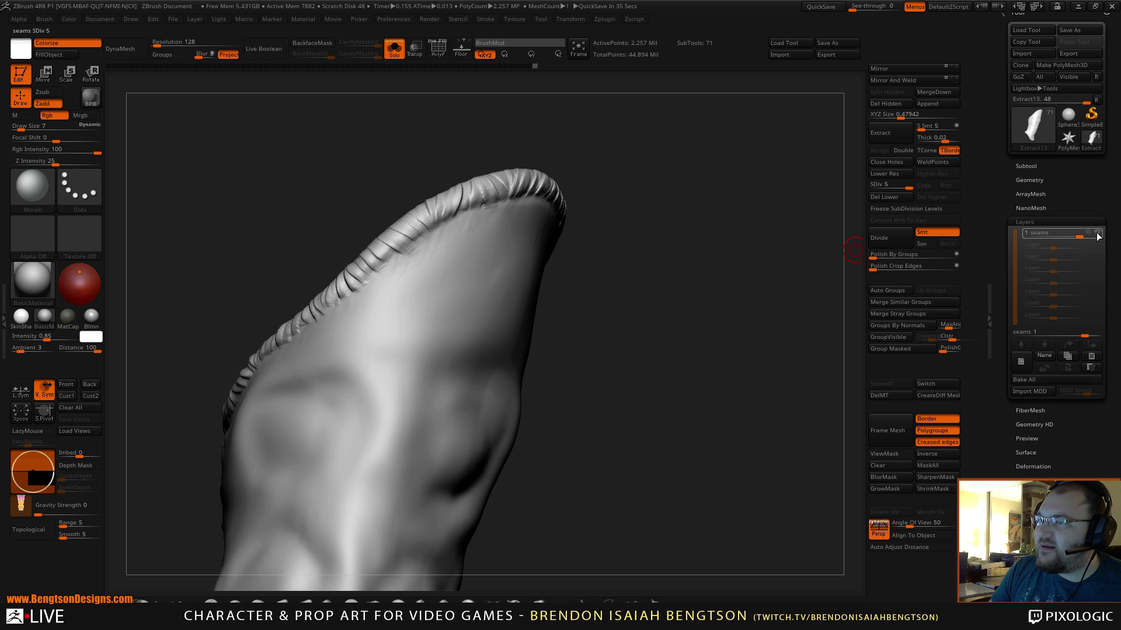
click(1100, 226)
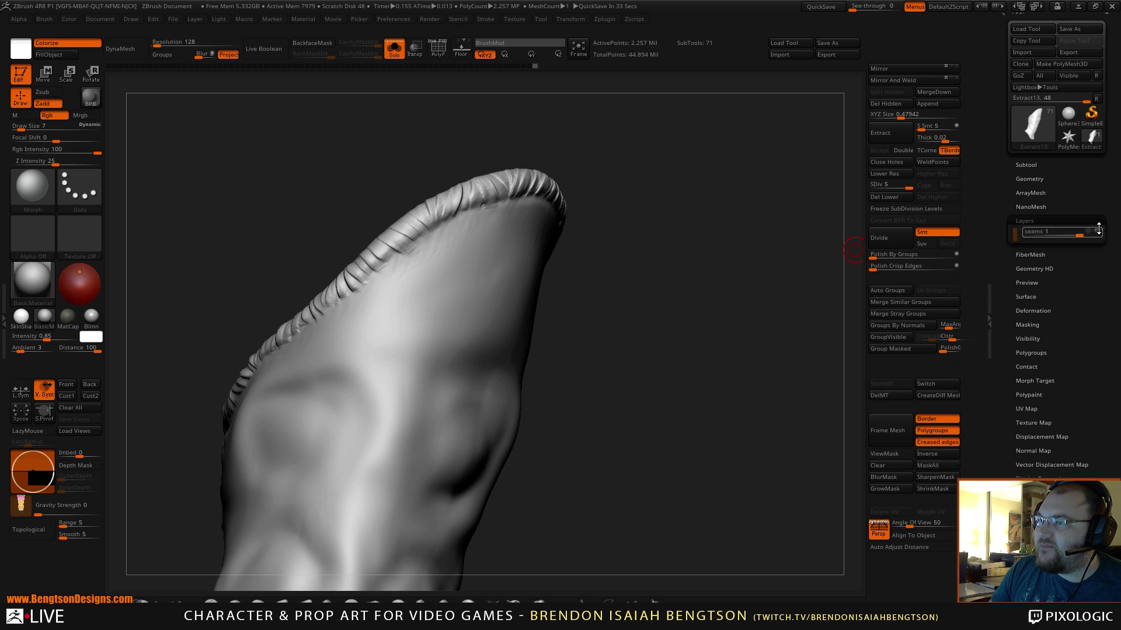
click(1027, 221)
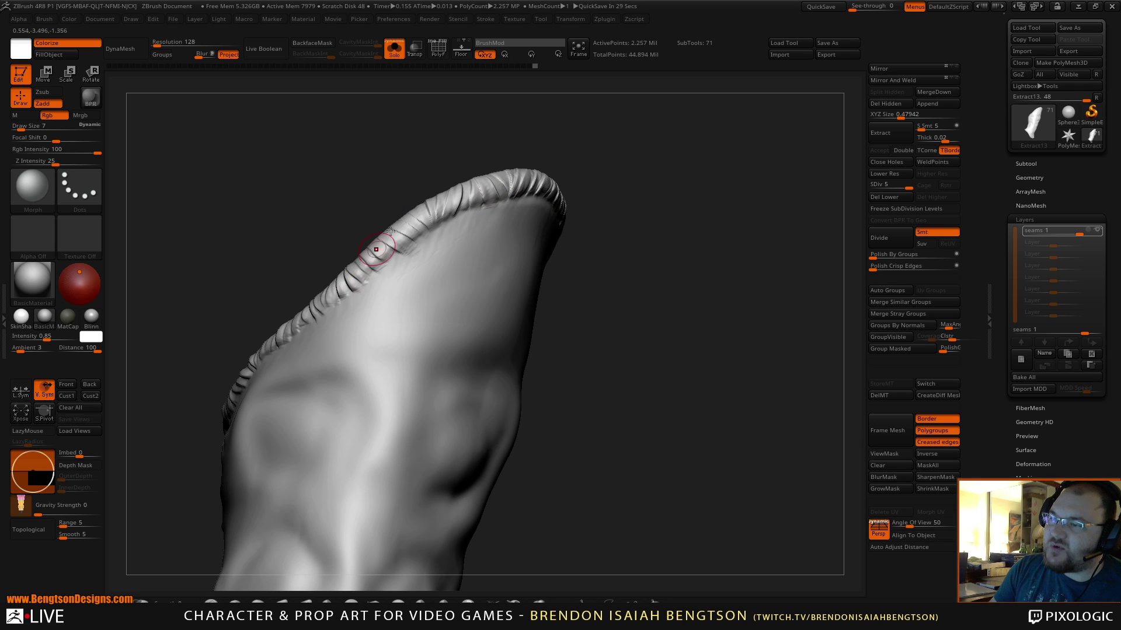
click(1097, 230)
click(1097, 231)
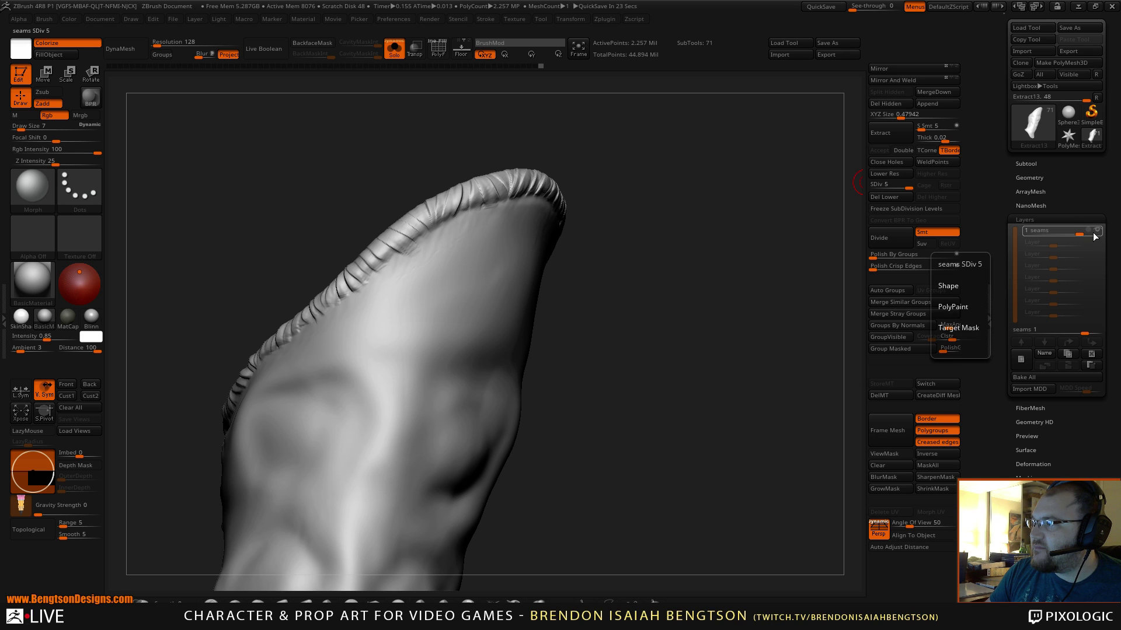
- Switch back to the Slash2 brush and carve creases across the smooth stretch of the bracer's upper rim
alt+drag(693, 313, 704, 331)
mouse_move(790, 263)
mouse_down()
mouse_move(688, 348)
mouse_move(711, 290)
mouse_move(742, 276)
mouse_up()
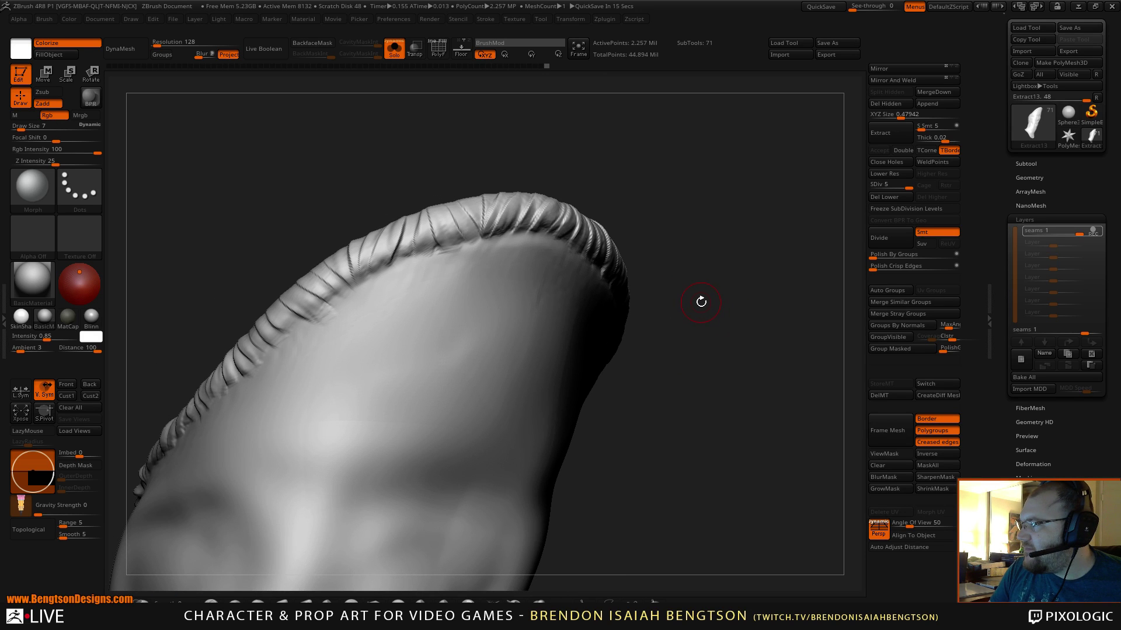
mouse_move(707, 250)
mouse_down()
mouse_move(702, 287)
mouse_move(689, 245)
mouse_move(732, 166)
mouse_move(713, 166)
mouse_move(703, 213)
mouse_up()
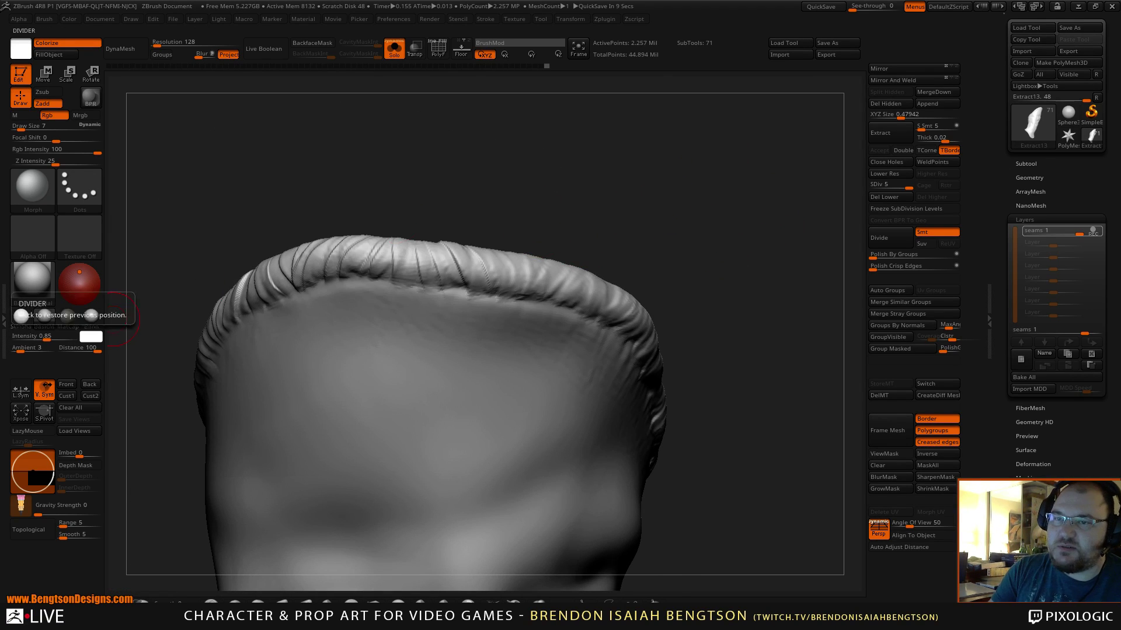
click(4, 318)
mouse_move(78, 446)
mouse_down()
mouse_move(82, 313)
mouse_move(80, 325)
mouse_up()
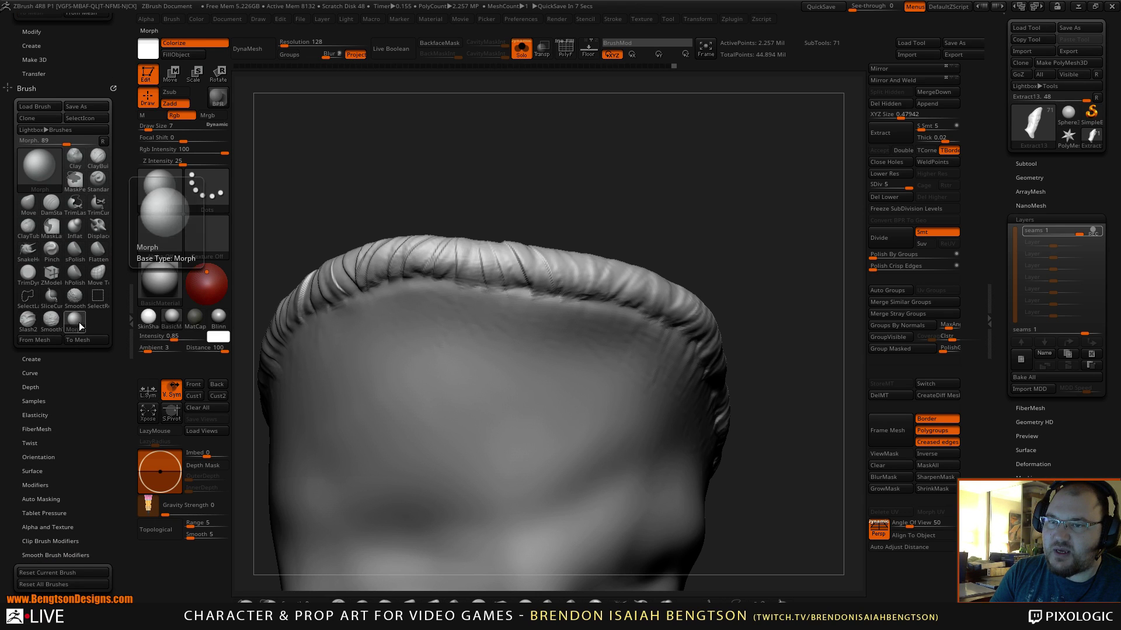
click(29, 323)
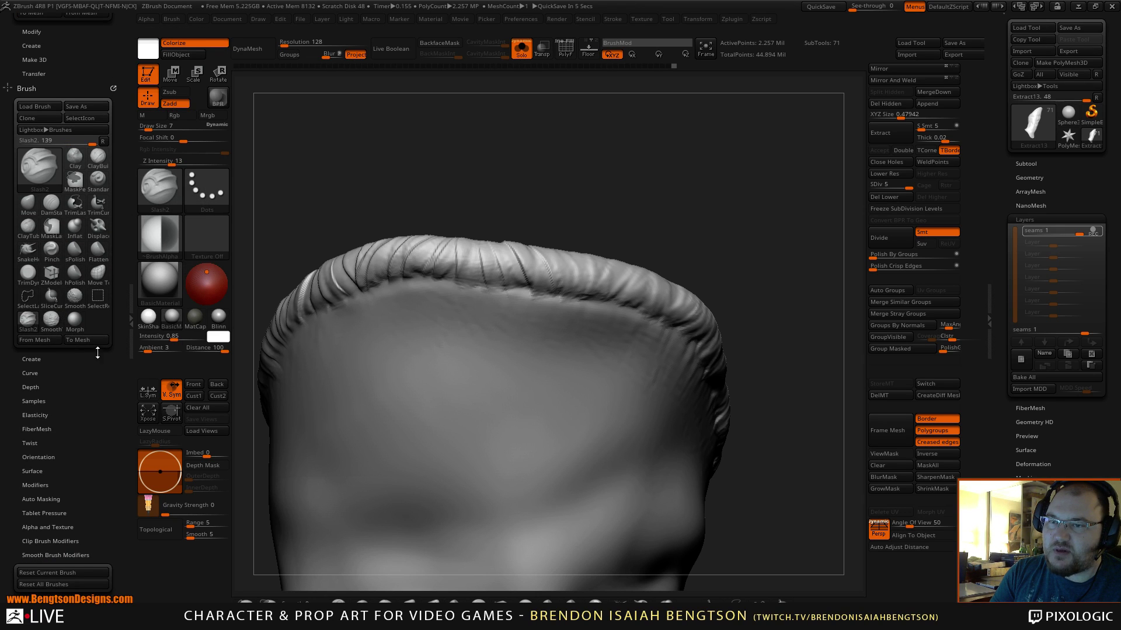
click(131, 321)
drag(556, 213, 447, 386)
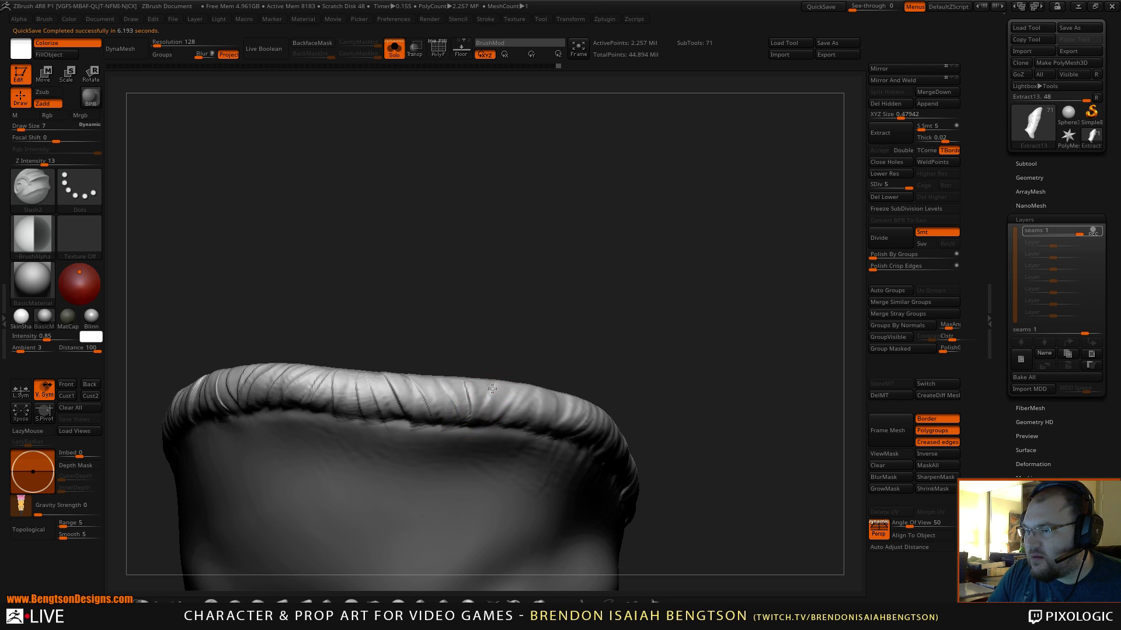
drag(565, 326, 525, 362)
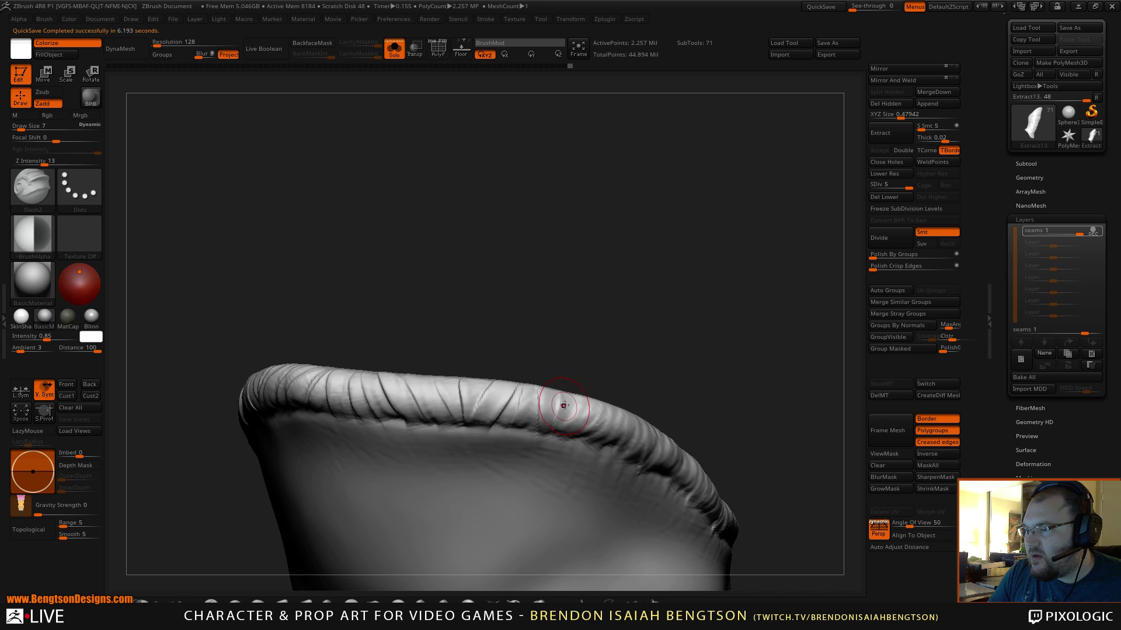
mouse_move(653, 376)
mouse_down()
mouse_move(532, 337)
mouse_move(594, 326)
mouse_up()
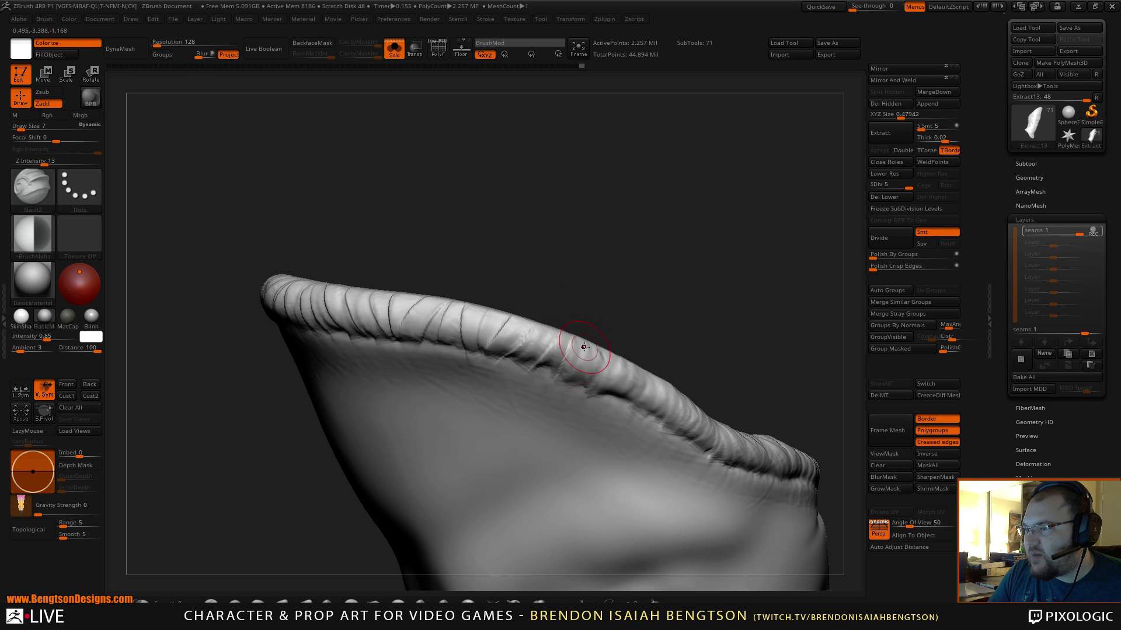
- Show the full character and examine the left bracer's wrist rim together with the hand, straps and metal plates
mouse_move(605, 333)
mouse_down()
mouse_move(589, 249)
mouse_move(550, 348)
mouse_move(653, 321)
mouse_move(633, 278)
mouse_move(664, 317)
mouse_move(689, 264)
mouse_move(638, 333)
mouse_move(646, 263)
mouse_move(632, 314)
mouse_move(398, 337)
mouse_up()
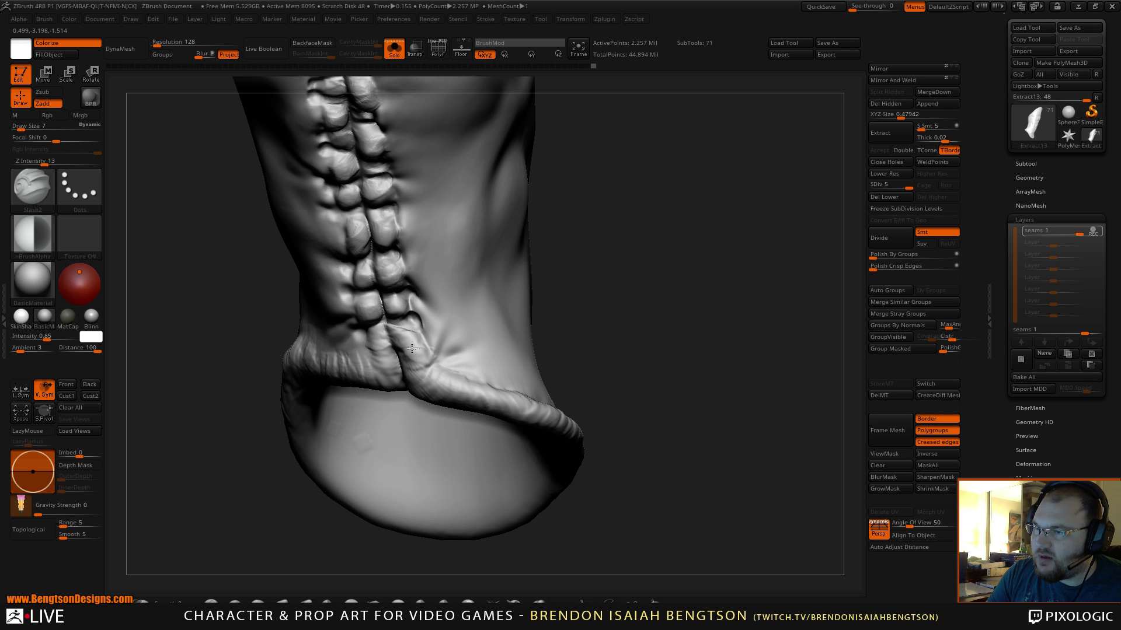
mouse_move(593, 267)
mouse_down()
mouse_move(690, 227)
mouse_move(693, 130)
mouse_move(618, 275)
mouse_move(604, 262)
mouse_move(601, 125)
mouse_move(580, 212)
mouse_move(642, 209)
mouse_move(633, 233)
mouse_move(651, 212)
mouse_move(618, 228)
mouse_move(649, 261)
mouse_move(591, 172)
mouse_move(634, 280)
mouse_move(608, 191)
mouse_move(627, 313)
mouse_move(581, 317)
mouse_move(603, 254)
mouse_move(620, 263)
mouse_move(593, 241)
mouse_move(598, 281)
mouse_up()
key(alt+s)
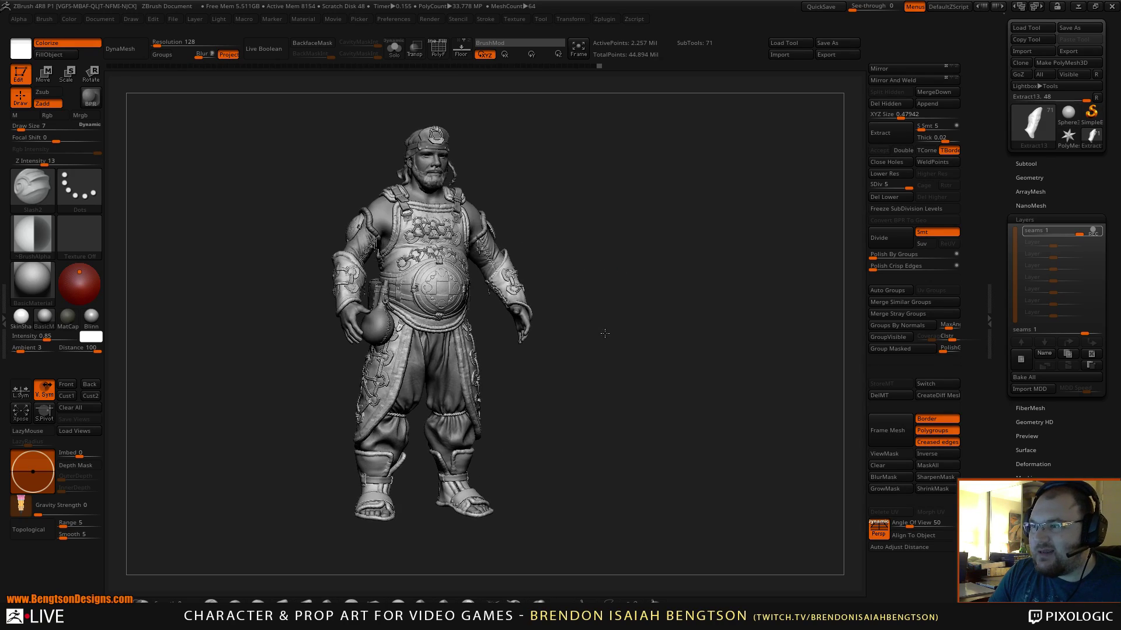
alt+drag(603, 332, 648, 528)
mouse_move(641, 238)
mouse_down()
mouse_move(558, 285)
mouse_move(595, 403)
mouse_up()
drag(628, 258, 599, 299)
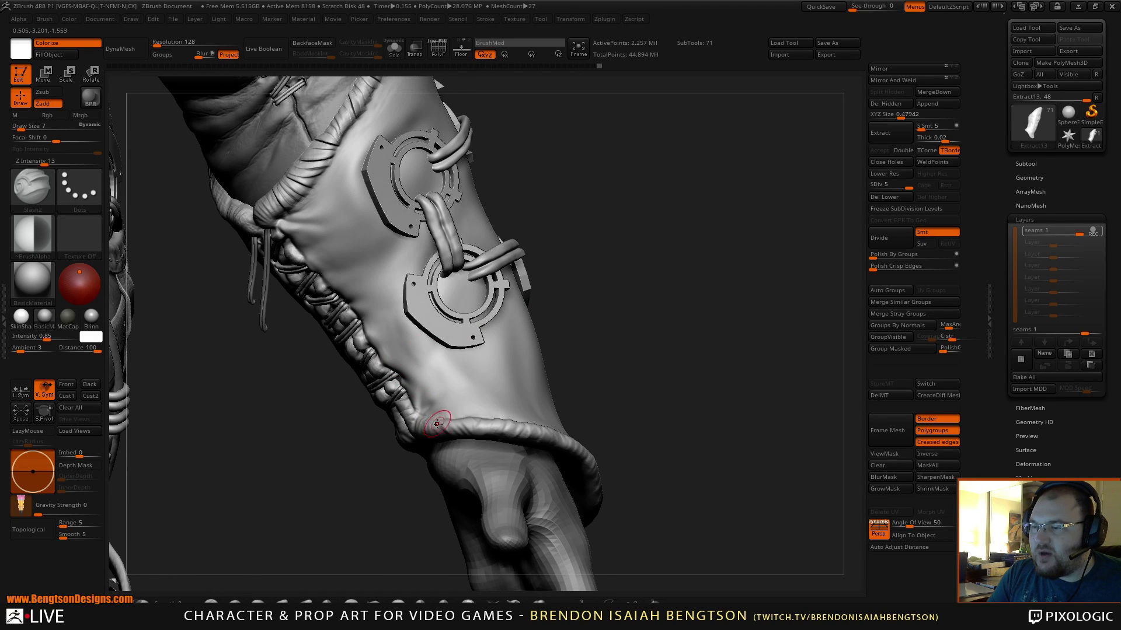
drag(578, 314, 464, 428)
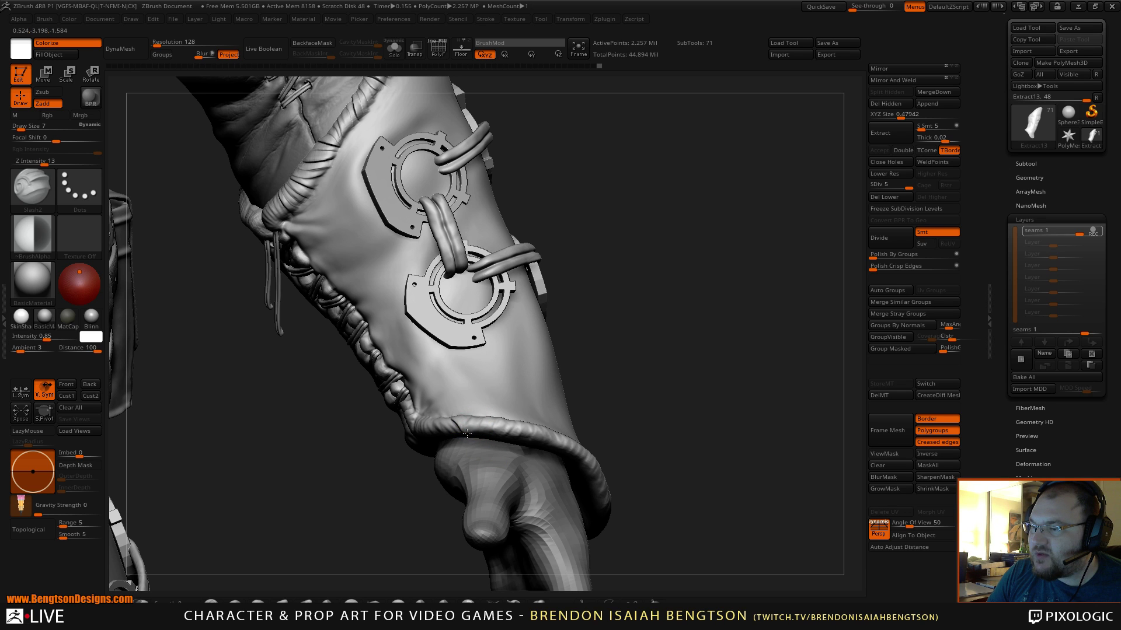
drag(613, 320, 508, 391)
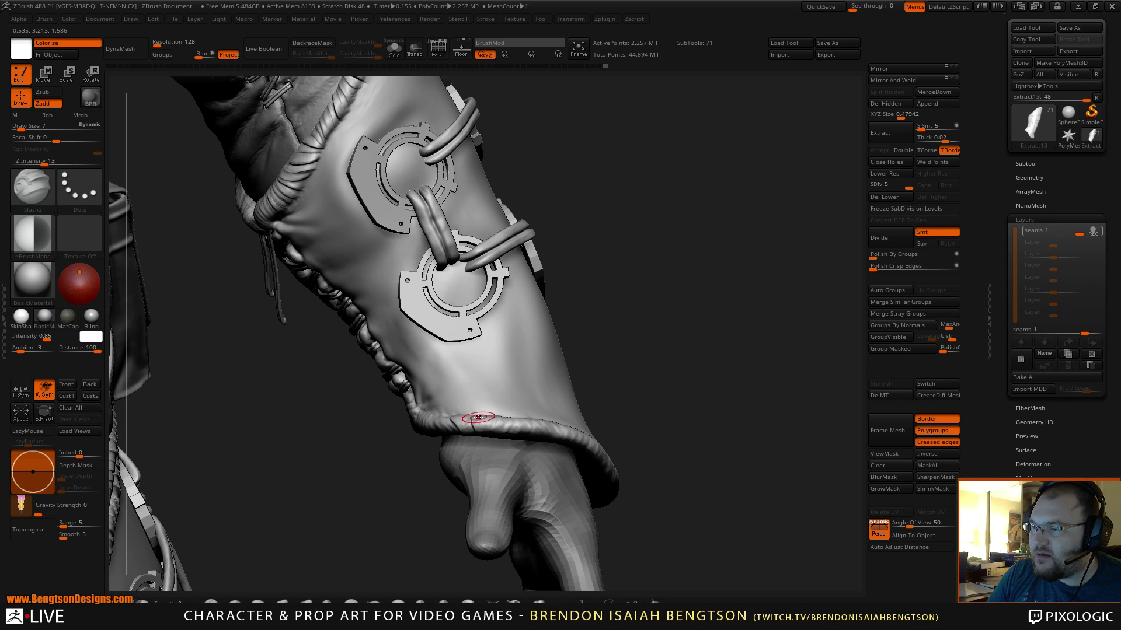
key(ctrl)
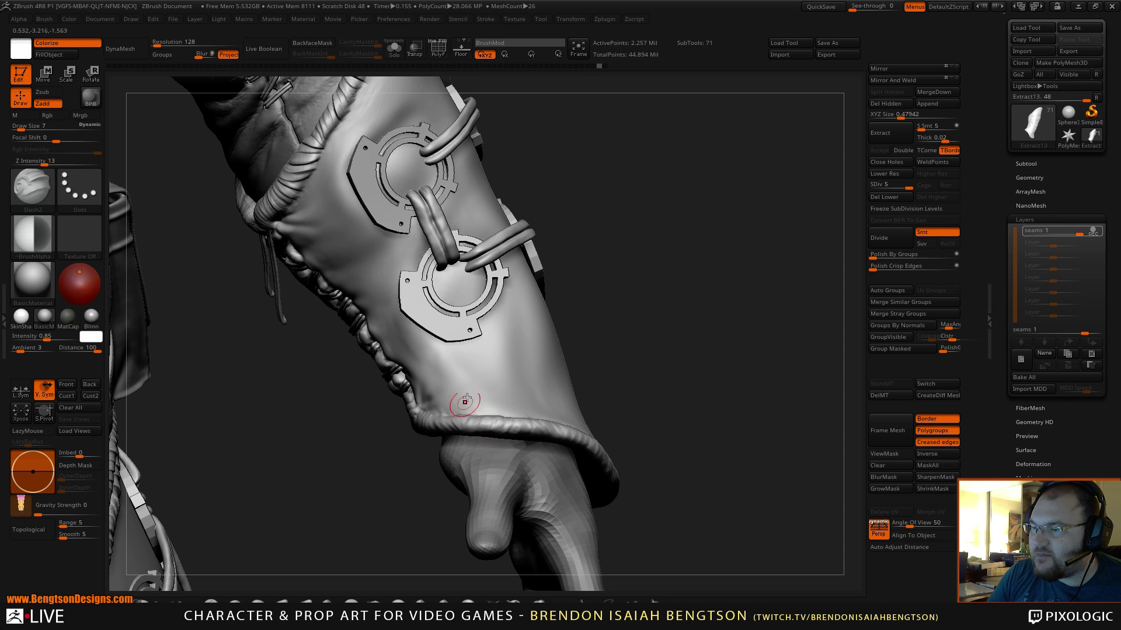
- Carve Slash2 creases across the bracer's wrist rim, starting beside the laced seam, and undo the last unwanted stroke
mouse_move(625, 309)
mouse_down()
mouse_move(633, 302)
mouse_move(634, 336)
mouse_move(633, 278)
mouse_move(635, 316)
mouse_move(618, 298)
mouse_move(455, 305)
mouse_move(613, 216)
mouse_move(300, 392)
mouse_up()
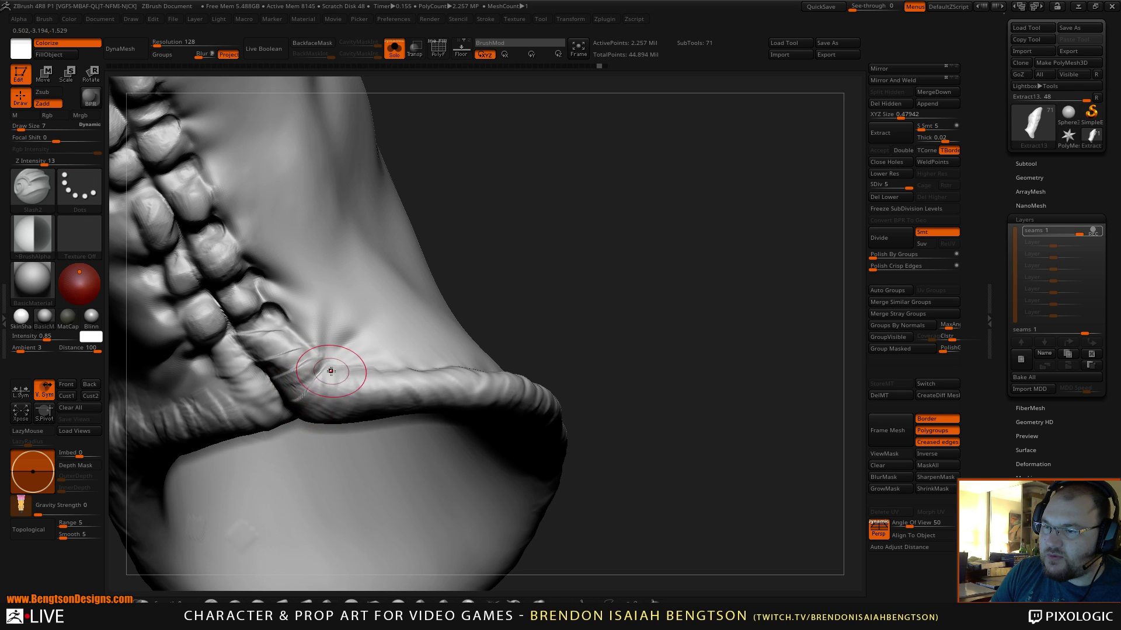
drag(327, 370, 304, 419)
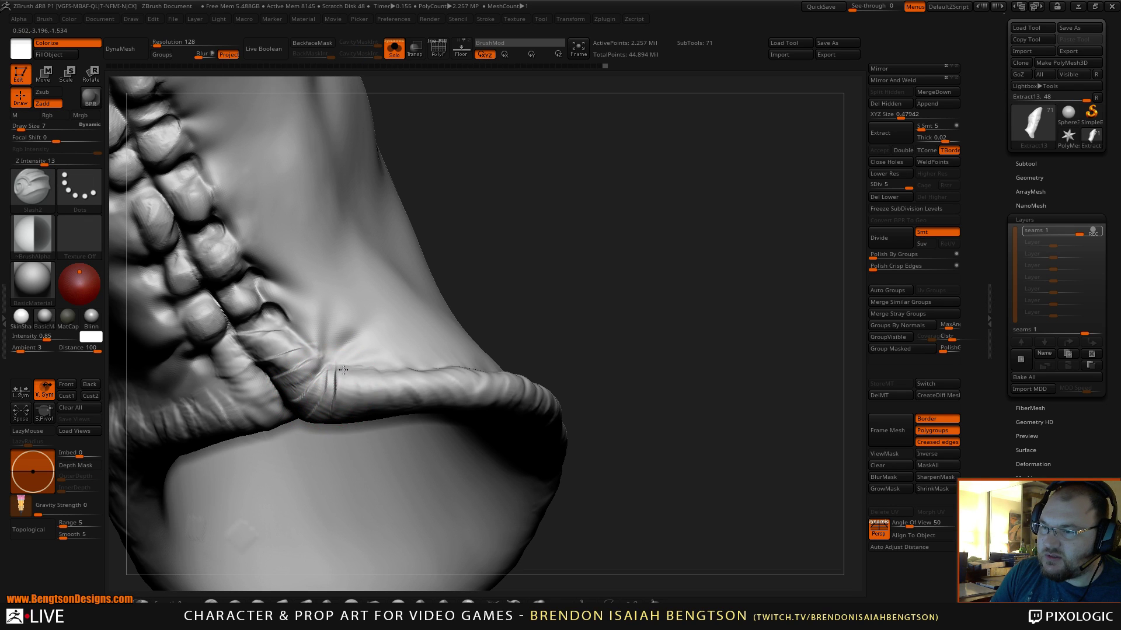
mouse_move(356, 370)
mouse_down()
mouse_move(362, 399)
mouse_move(388, 396)
mouse_move(392, 407)
mouse_move(388, 369)
mouse_move(412, 405)
mouse_up()
mouse_move(543, 280)
mouse_down()
mouse_move(555, 290)
mouse_move(628, 200)
mouse_move(632, 240)
mouse_move(634, 213)
mouse_move(607, 245)
mouse_up()
mouse_move(339, 445)
mouse_down()
mouse_move(358, 441)
mouse_move(382, 475)
mouse_move(430, 485)
mouse_up()
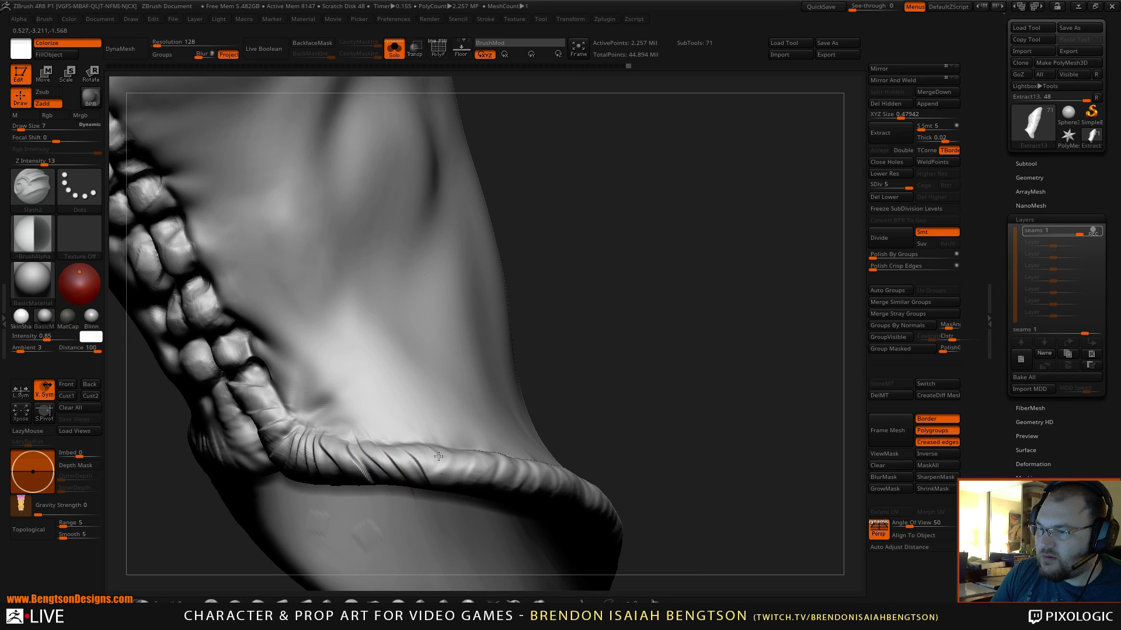
mouse_move(552, 375)
mouse_down()
mouse_move(583, 278)
mouse_move(658, 210)
mouse_move(688, 230)
mouse_move(687, 201)
mouse_up()
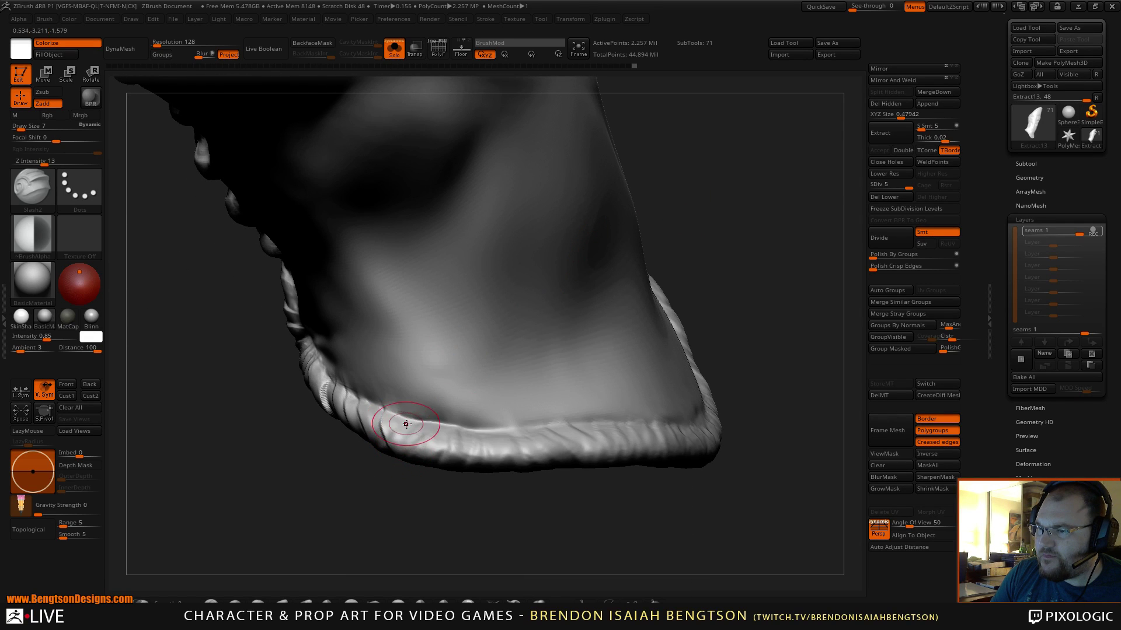
drag(399, 547, 397, 442)
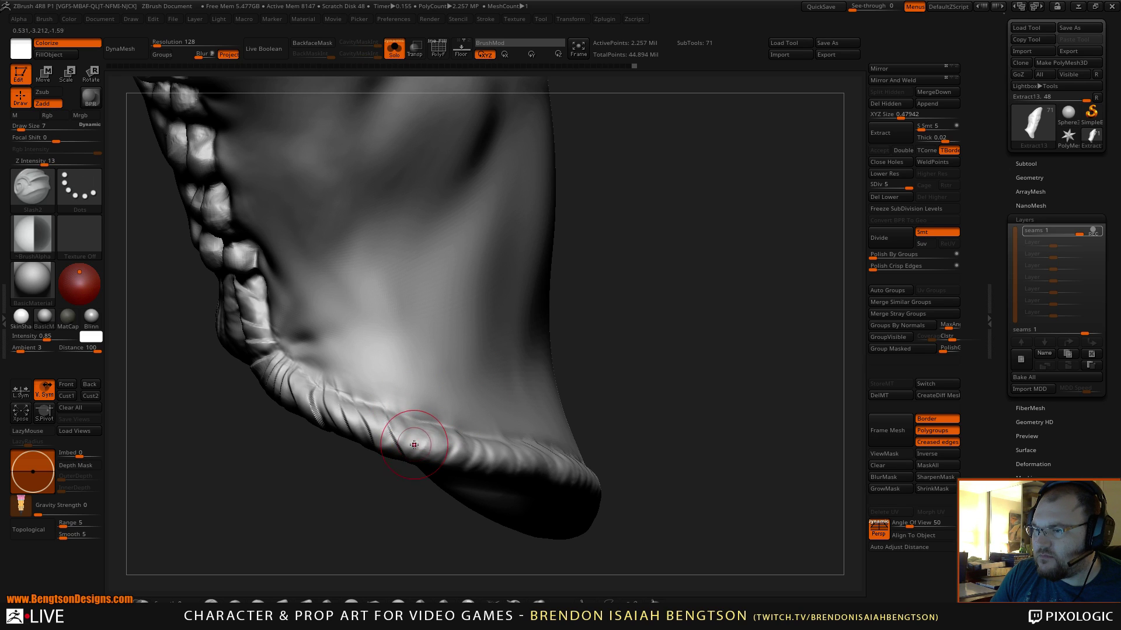
key(ctrl+z)
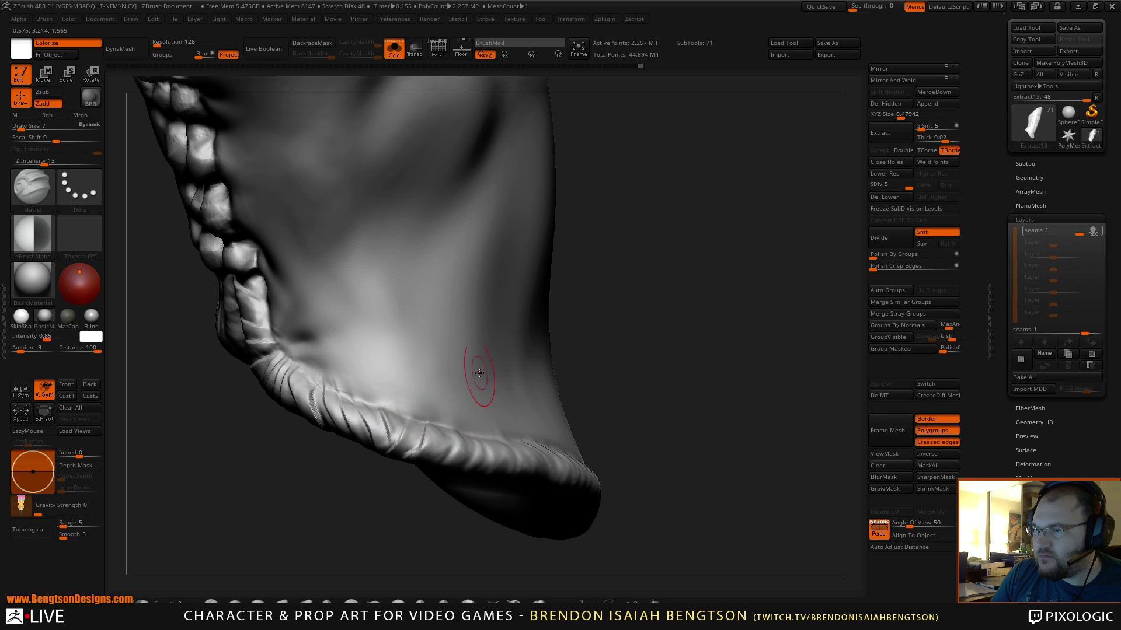
- Extend the carved creases along the wrist rim's smooth stretch past the ones beside the laced seam
mouse_move(554, 315)
mouse_down()
mouse_move(590, 275)
mouse_move(618, 265)
mouse_move(624, 178)
mouse_move(616, 313)
mouse_move(638, 255)
mouse_up()
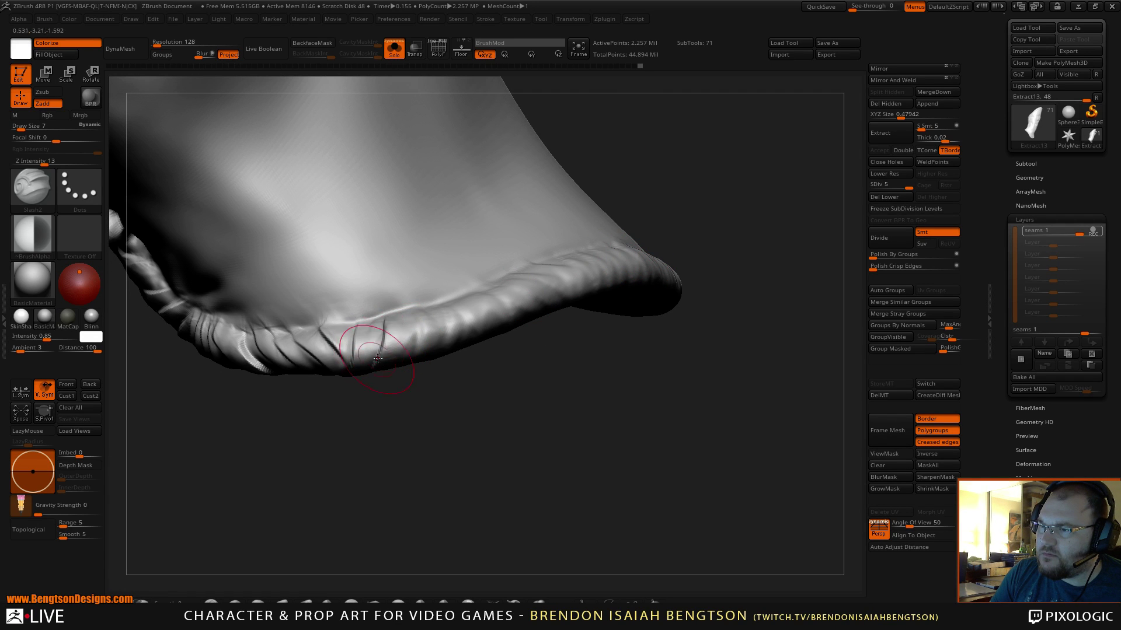
mouse_move(408, 320)
mouse_down()
mouse_move(412, 351)
mouse_move(424, 351)
mouse_up()
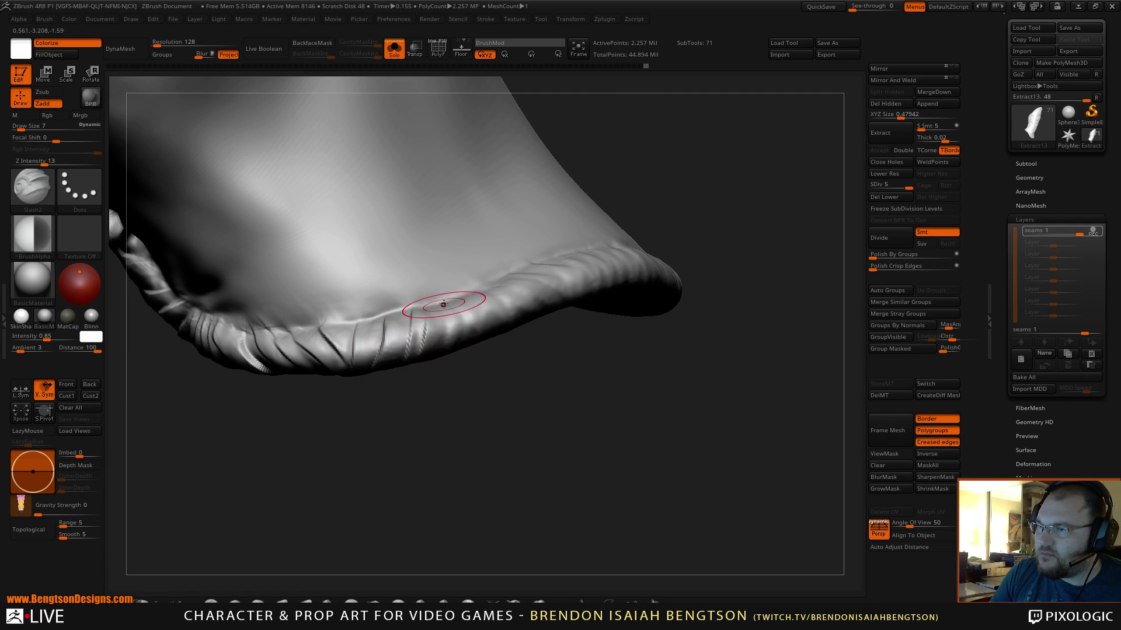
drag(447, 302, 440, 350)
drag(512, 355, 476, 415)
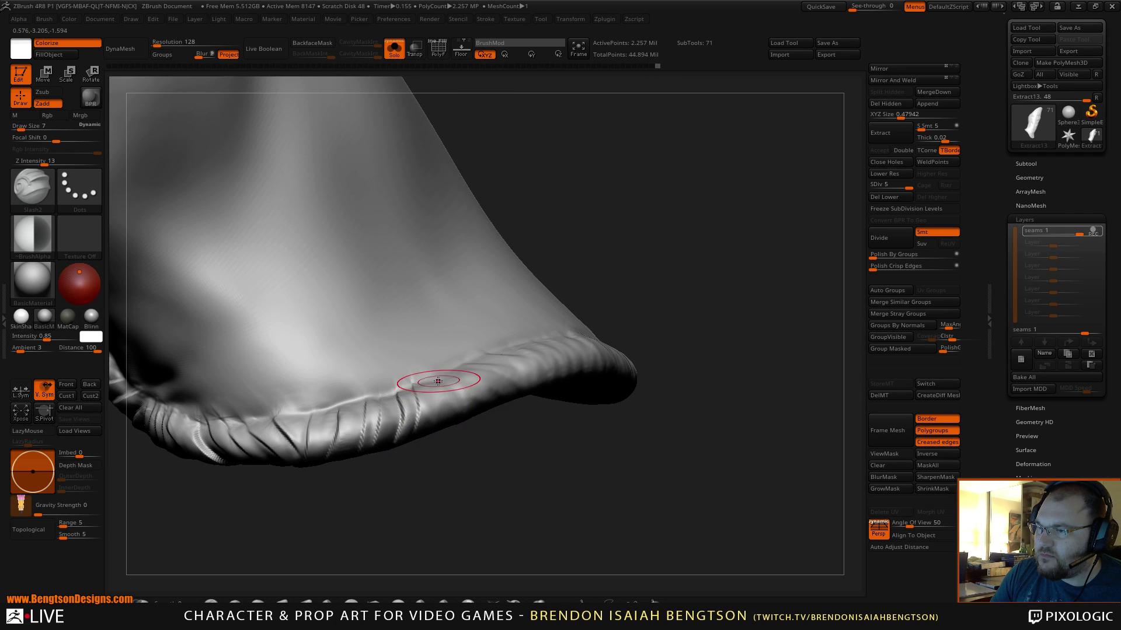
mouse_move(434, 380)
mouse_down()
mouse_move(450, 412)
mouse_move(467, 413)
mouse_up()
mouse_move(528, 447)
mouse_down()
mouse_move(543, 343)
mouse_move(336, 580)
mouse_move(379, 514)
mouse_move(368, 518)
mouse_move(337, 488)
mouse_up()
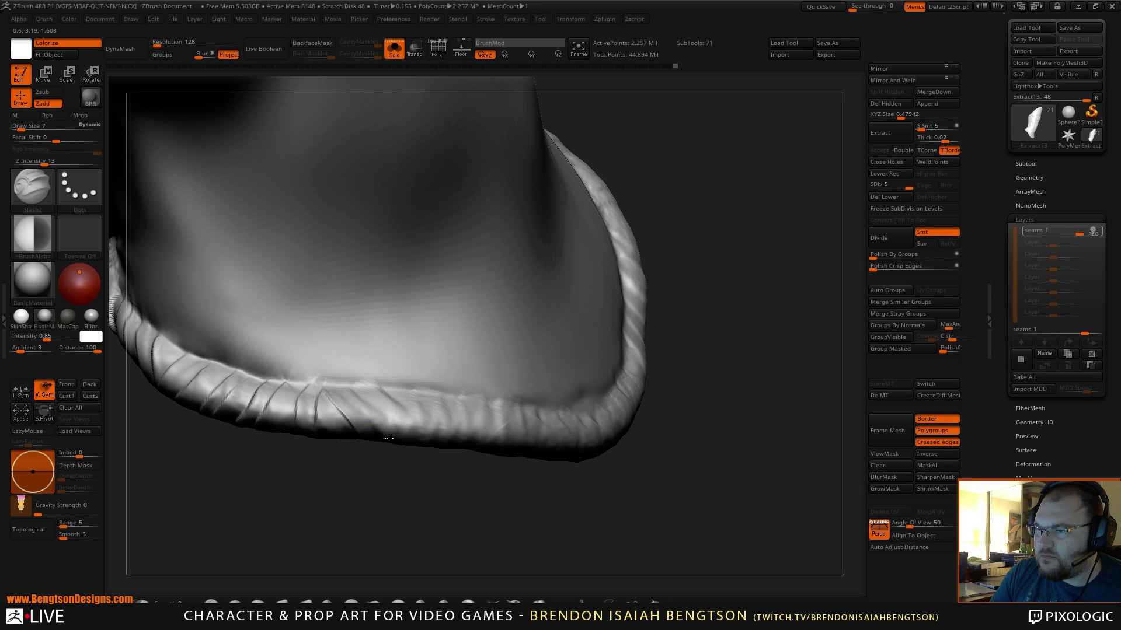
- Carve closely spaced, partly slanted creases along the wrist rim's straighter stretch up to its rounded corner
mouse_move(350, 388)
mouse_down()
mouse_move(390, 389)
mouse_move(424, 440)
mouse_move(458, 392)
mouse_move(467, 411)
mouse_move(484, 406)
mouse_up()
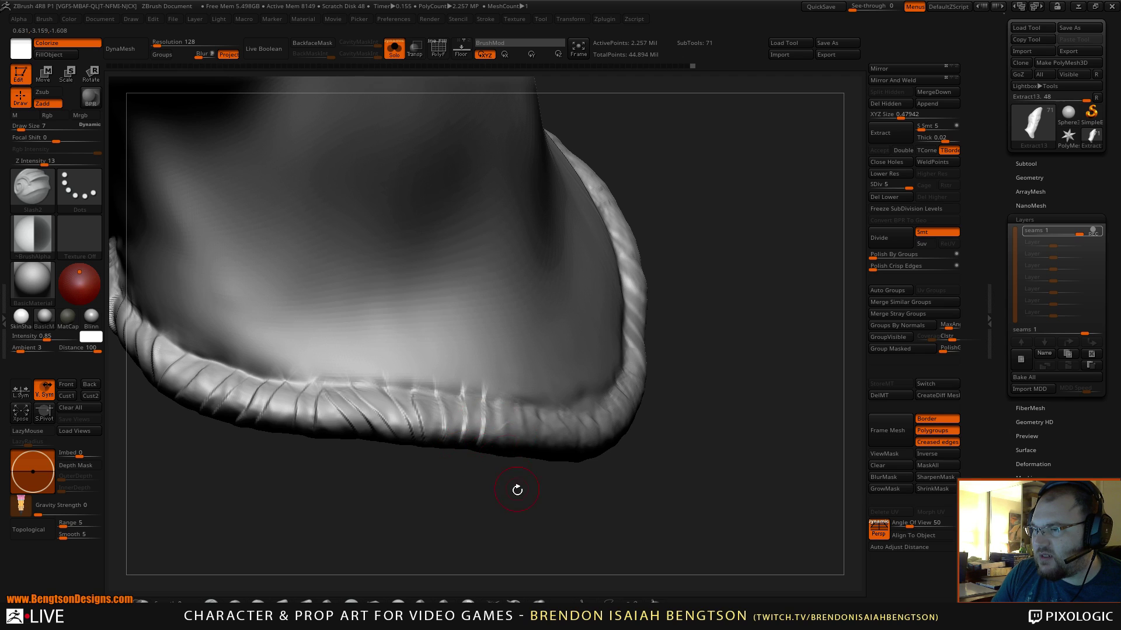
mouse_move(517, 490)
mouse_down()
mouse_move(420, 445)
mouse_move(390, 463)
mouse_up()
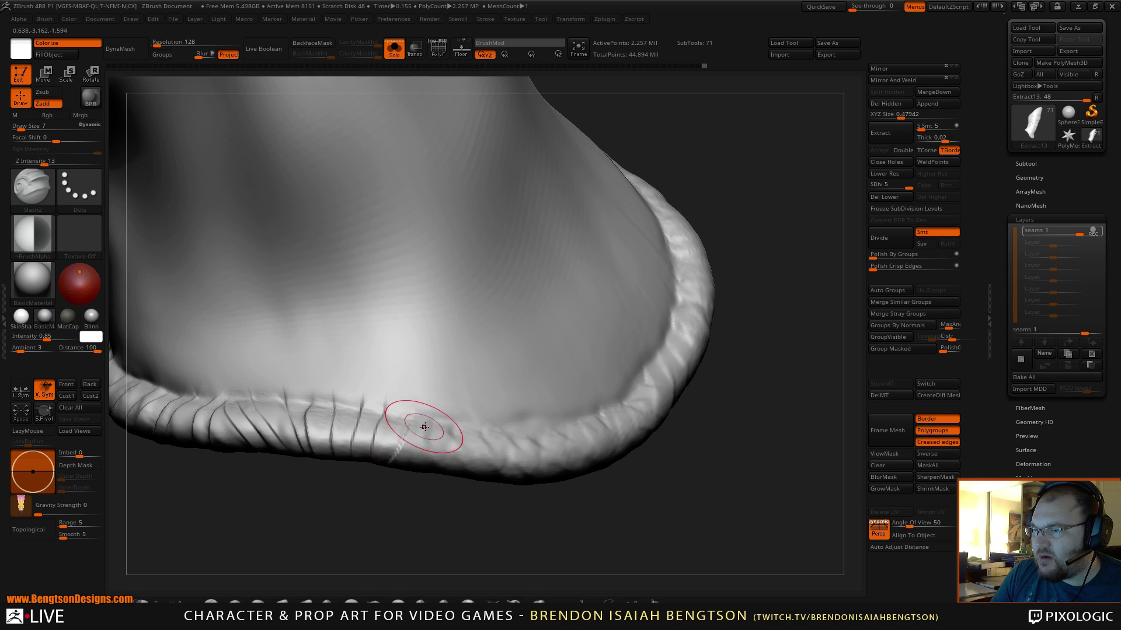
drag(429, 418, 410, 466)
drag(465, 421, 428, 468)
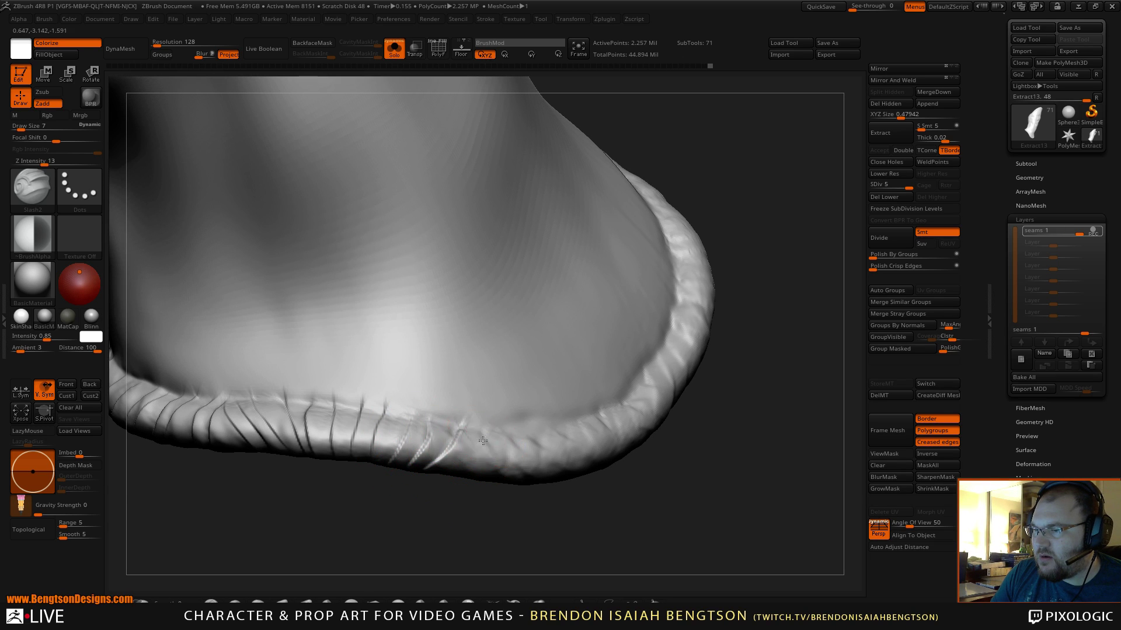
drag(483, 435, 448, 470)
drag(517, 438, 473, 470)
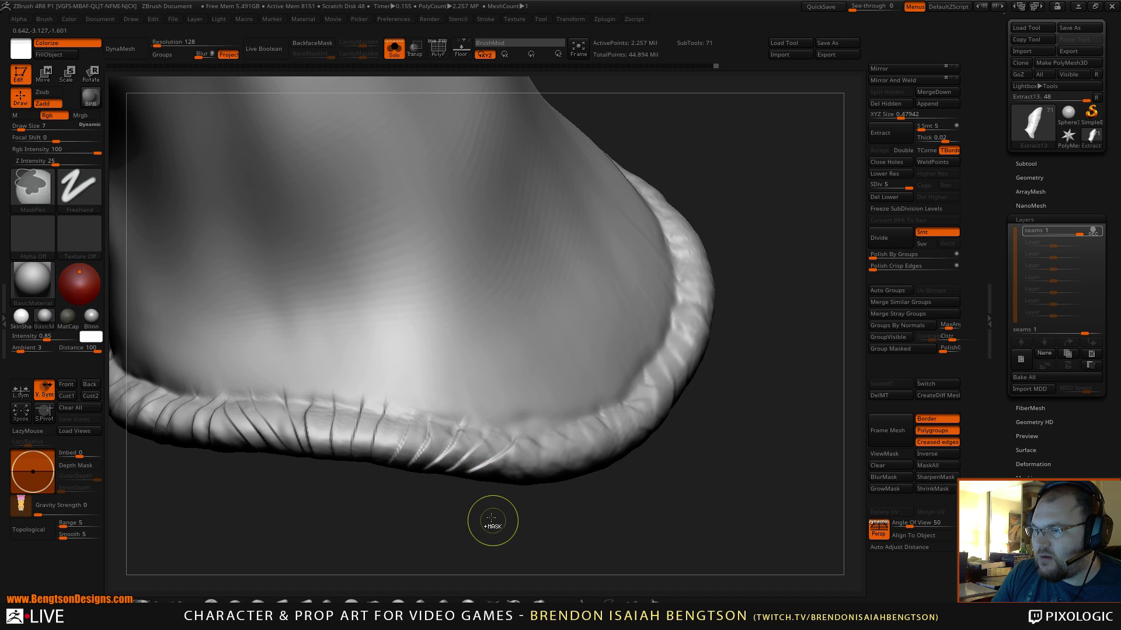
drag(502, 418, 525, 450)
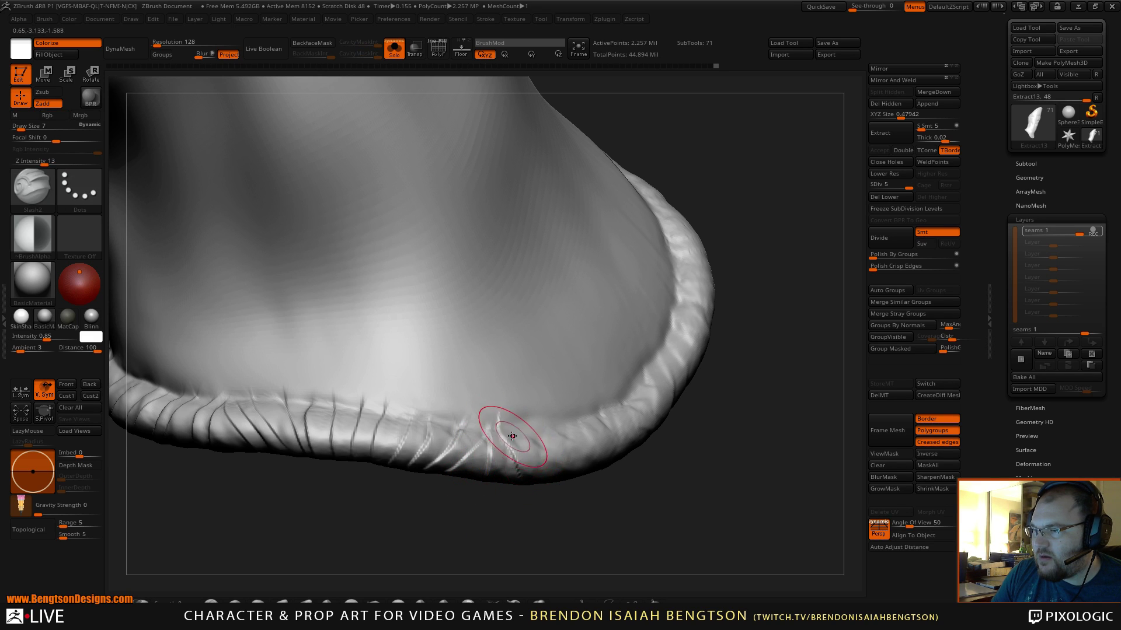
drag(528, 528, 439, 506)
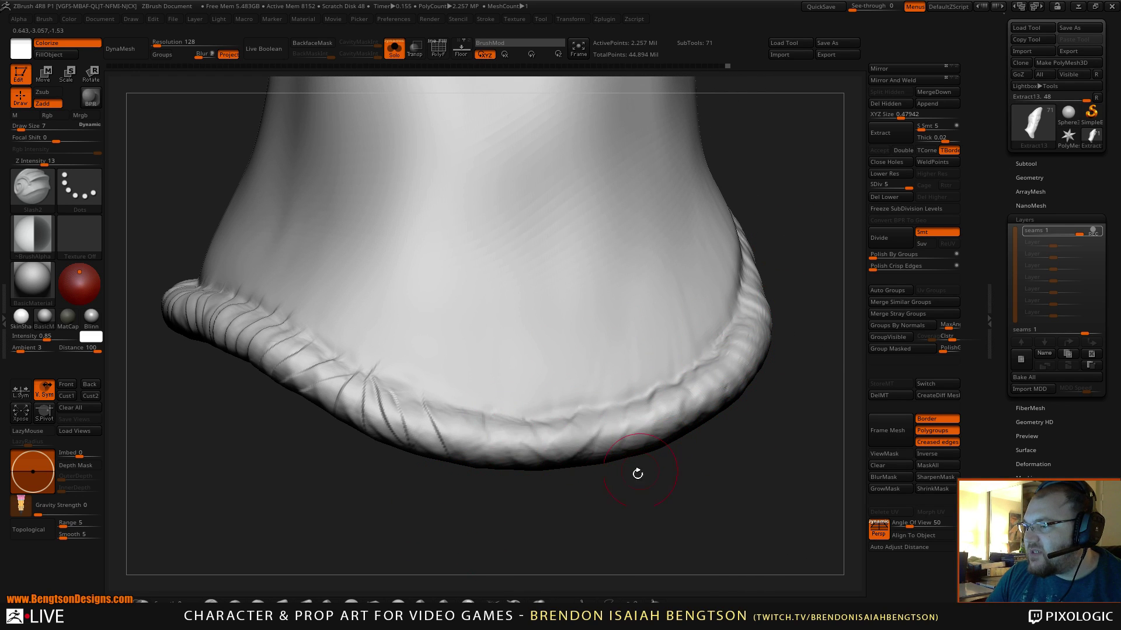
- Carve creases around the rounded, flared tip of the wrist rim, varying their slant and spacing
mouse_move(637, 474)
mouse_down()
mouse_move(576, 535)
mouse_move(577, 498)
mouse_move(491, 432)
mouse_up()
drag(543, 516, 503, 431)
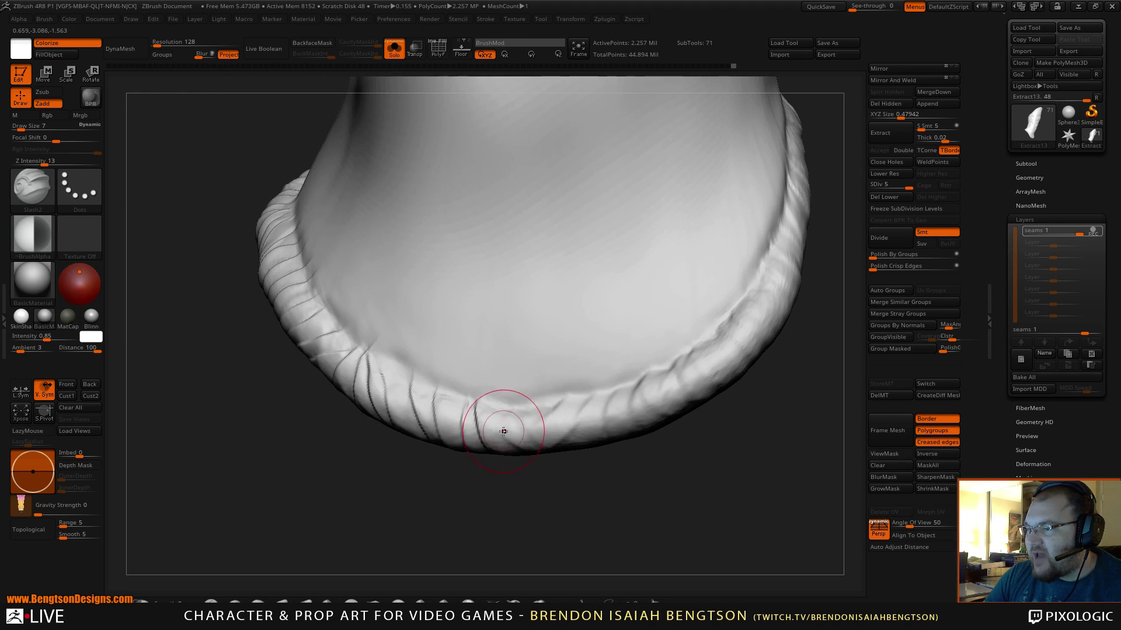
drag(539, 480, 517, 411)
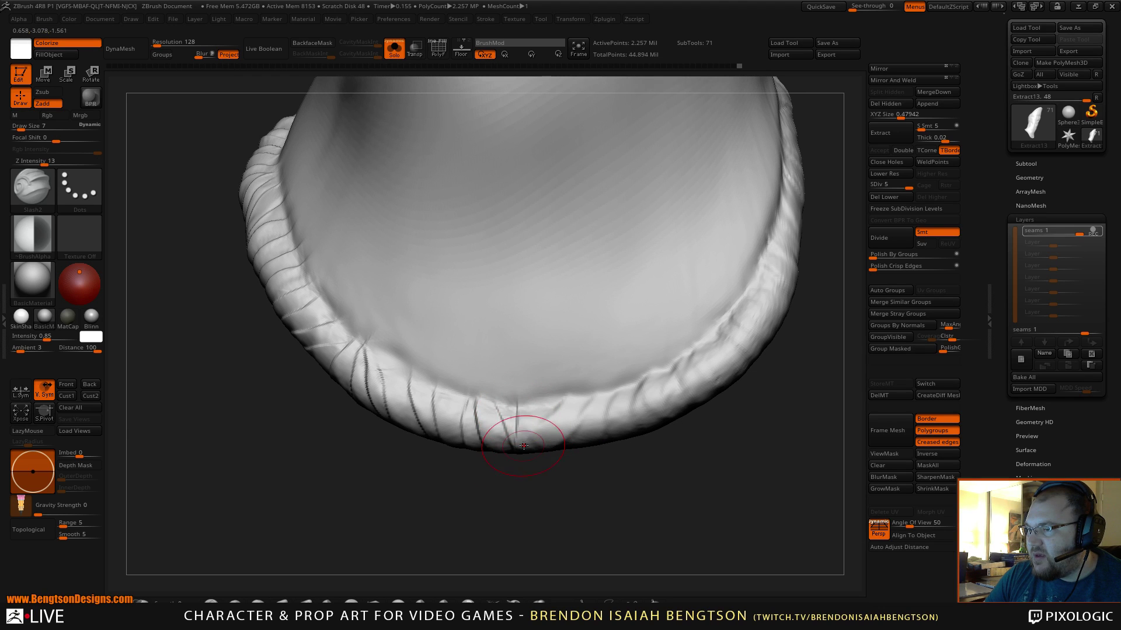
drag(579, 481, 580, 401)
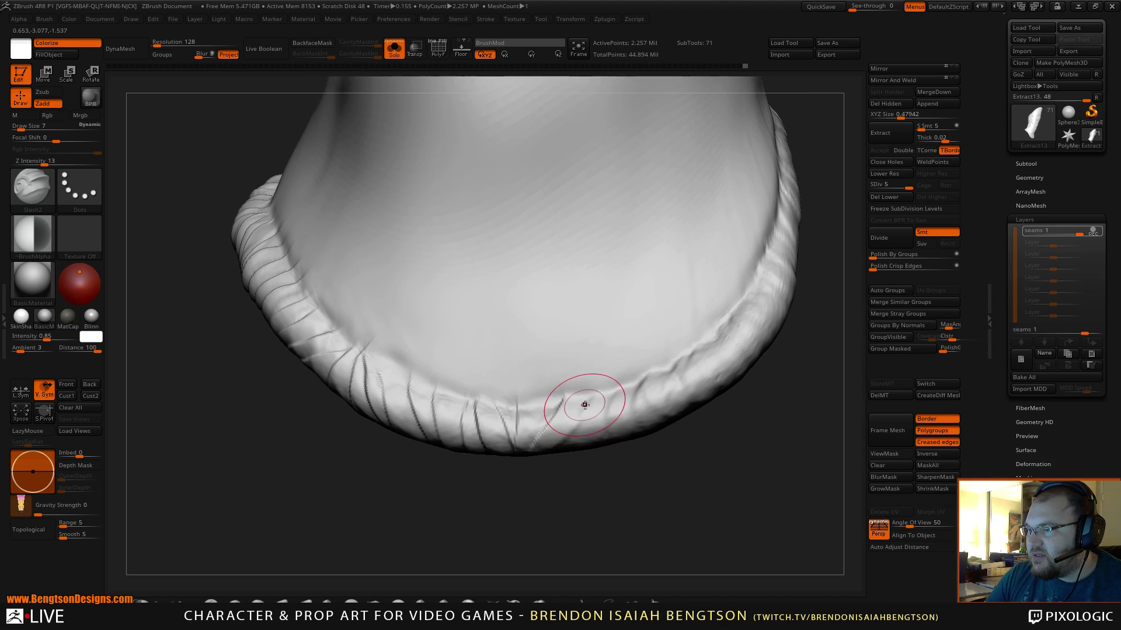
mouse_move(583, 467)
mouse_down()
mouse_move(585, 482)
mouse_move(538, 512)
mouse_move(524, 442)
mouse_up()
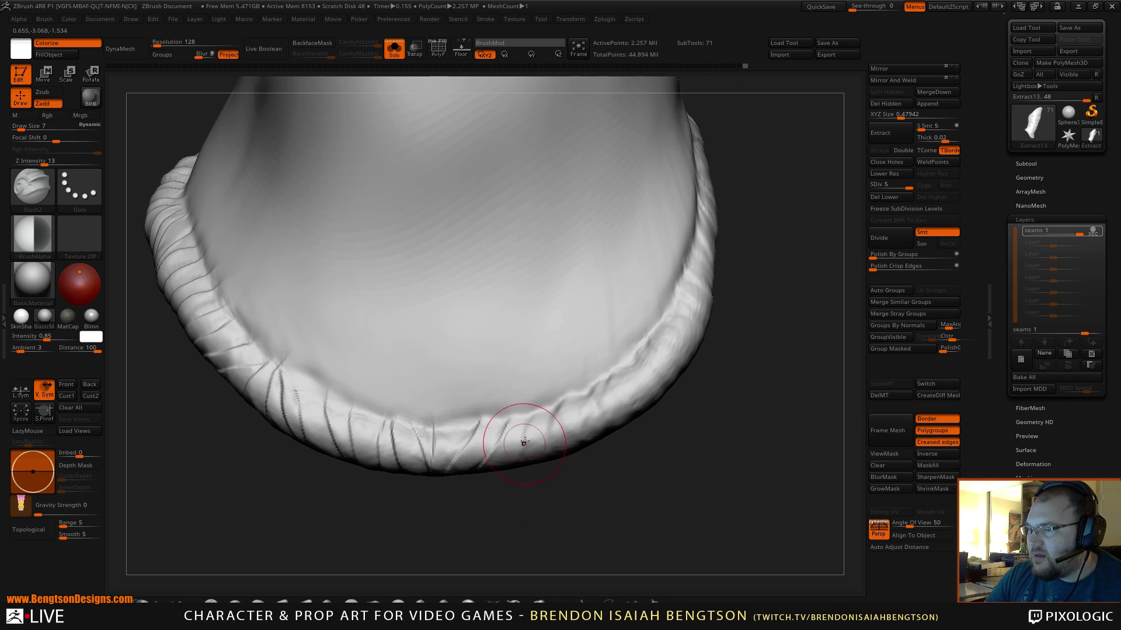
drag(555, 489, 554, 417)
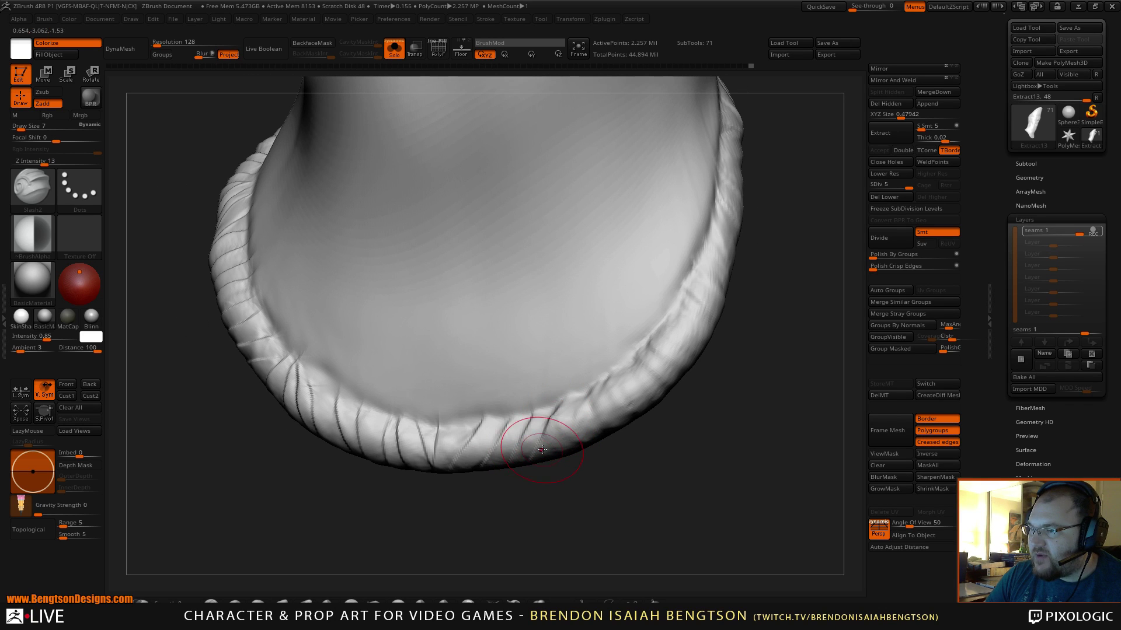
mouse_move(590, 490)
mouse_down()
mouse_move(554, 504)
mouse_move(530, 414)
mouse_up()
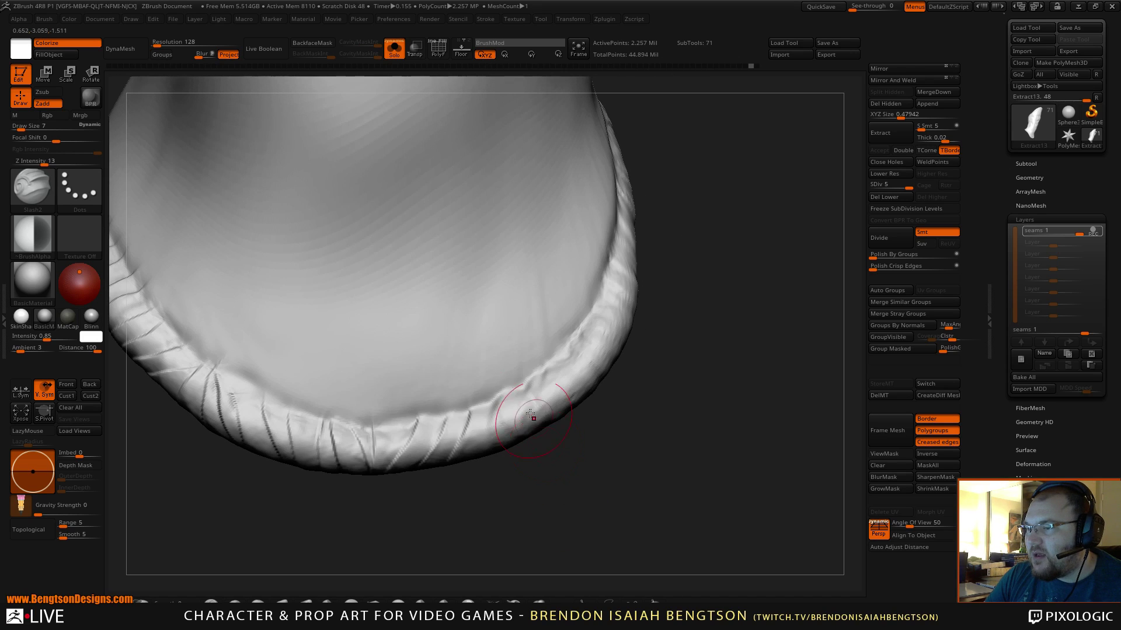
drag(570, 462, 554, 432)
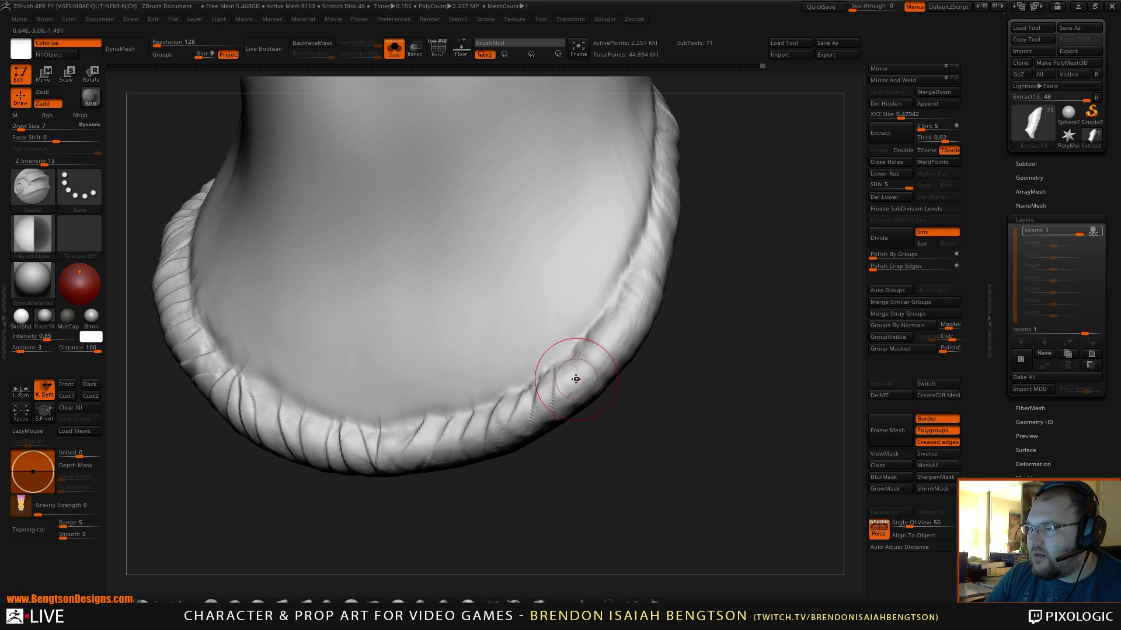
- Carve wrapping creases up the far side of the wrist rim, from the flared tip toward the bend
drag(576, 379, 592, 389)
drag(590, 343, 628, 367)
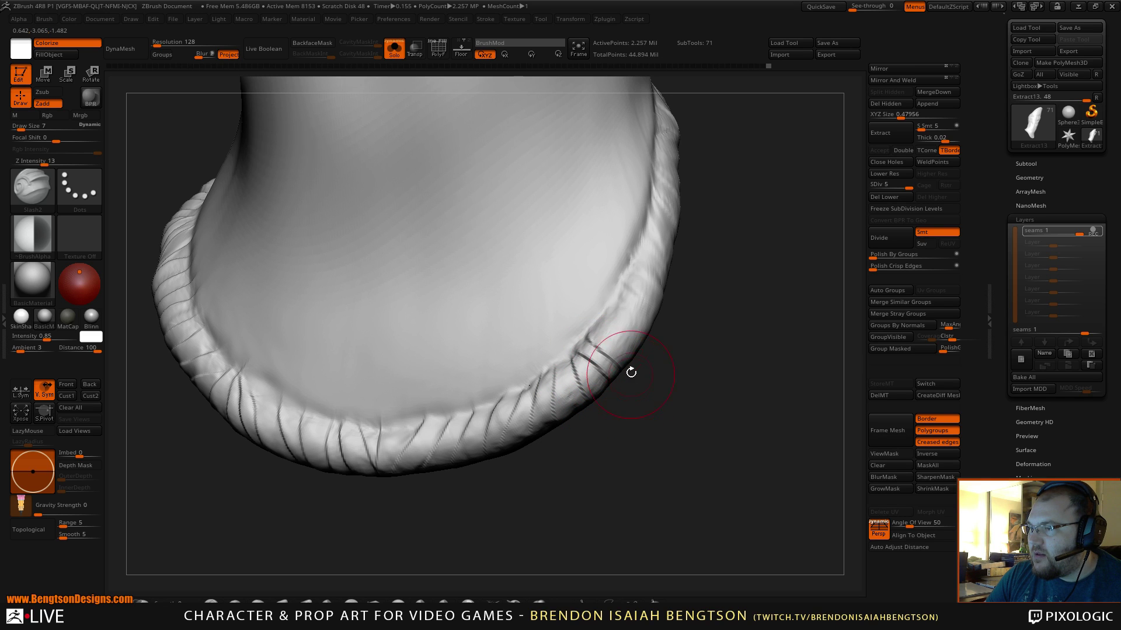
drag(594, 328, 639, 348)
mouse_move(609, 312)
mouse_down()
mouse_move(649, 328)
mouse_move(657, 312)
mouse_up()
mouse_move(693, 362)
alt+mouse_down()
mouse_move(700, 148)
mouse_move(720, 230)
mouse_move(713, 318)
mouse_move(706, 238)
mouse_move(720, 243)
mouse_move(718, 282)
mouse_move(601, 290)
mouse_move(613, 453)
alt+mouse_up()
drag(534, 322, 547, 360)
drag(557, 301, 567, 336)
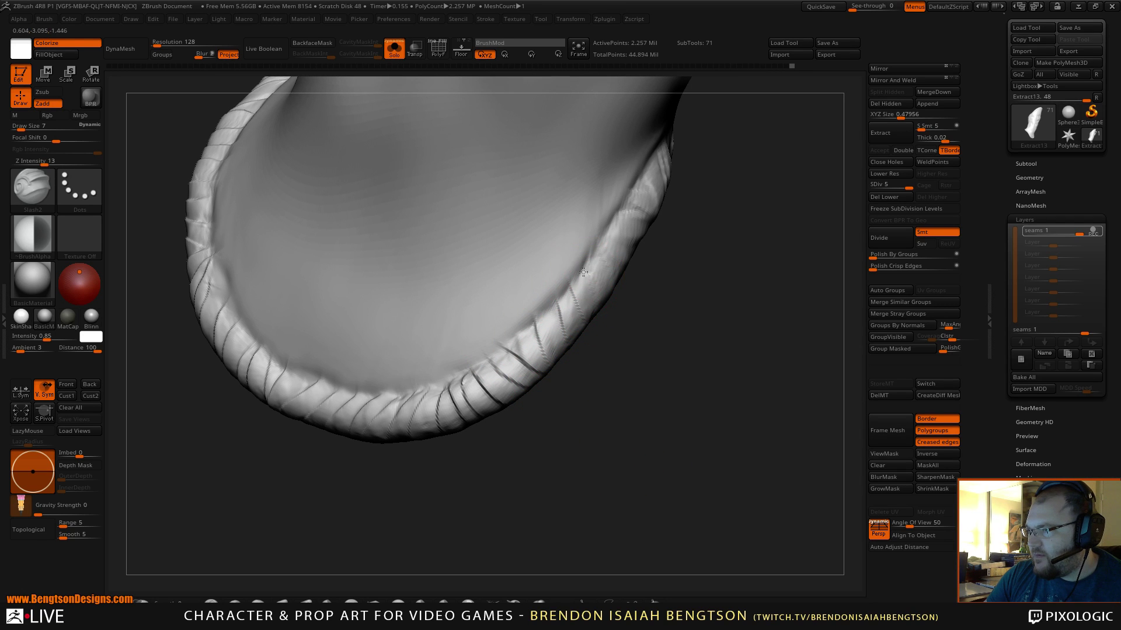
mouse_move(590, 268)
mouse_down()
mouse_move(689, 420)
mouse_move(616, 380)
mouse_move(582, 328)
mouse_up()
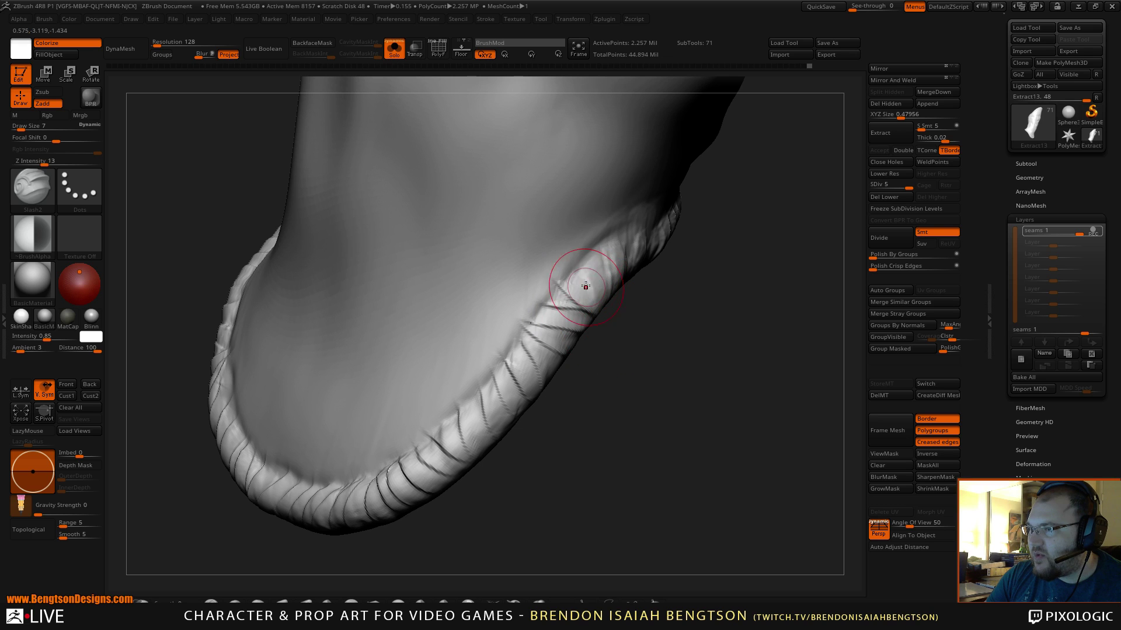
- Carve creases that wrap around the wrist rim's bend and converge toward its underside
mouse_move(676, 355)
mouse_down()
mouse_move(663, 358)
mouse_move(631, 298)
mouse_up()
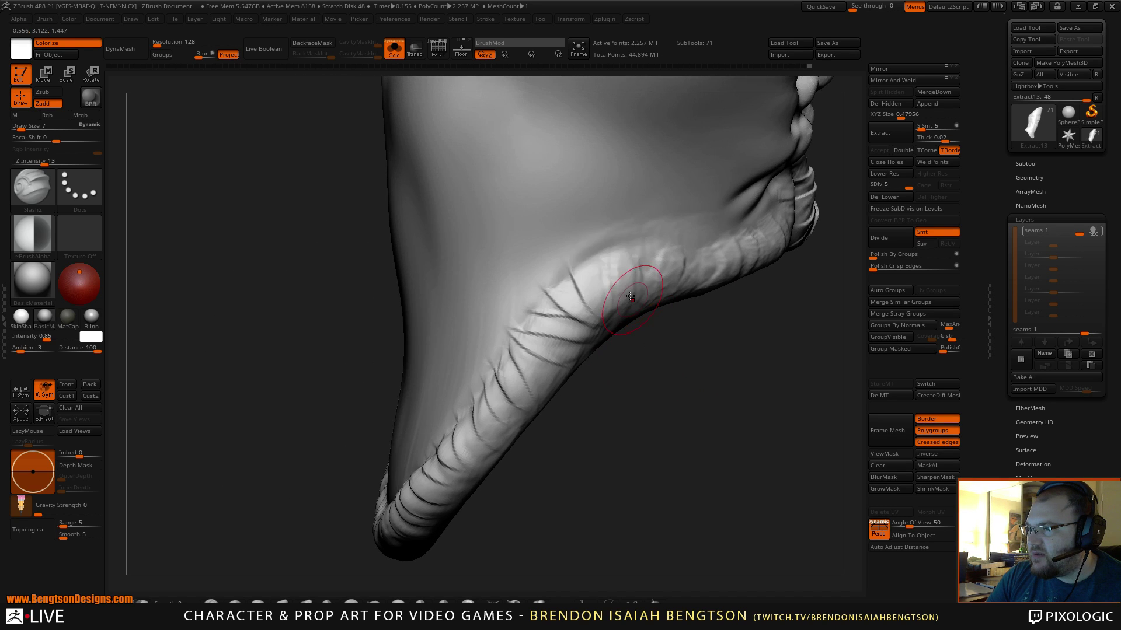
drag(631, 356, 606, 316)
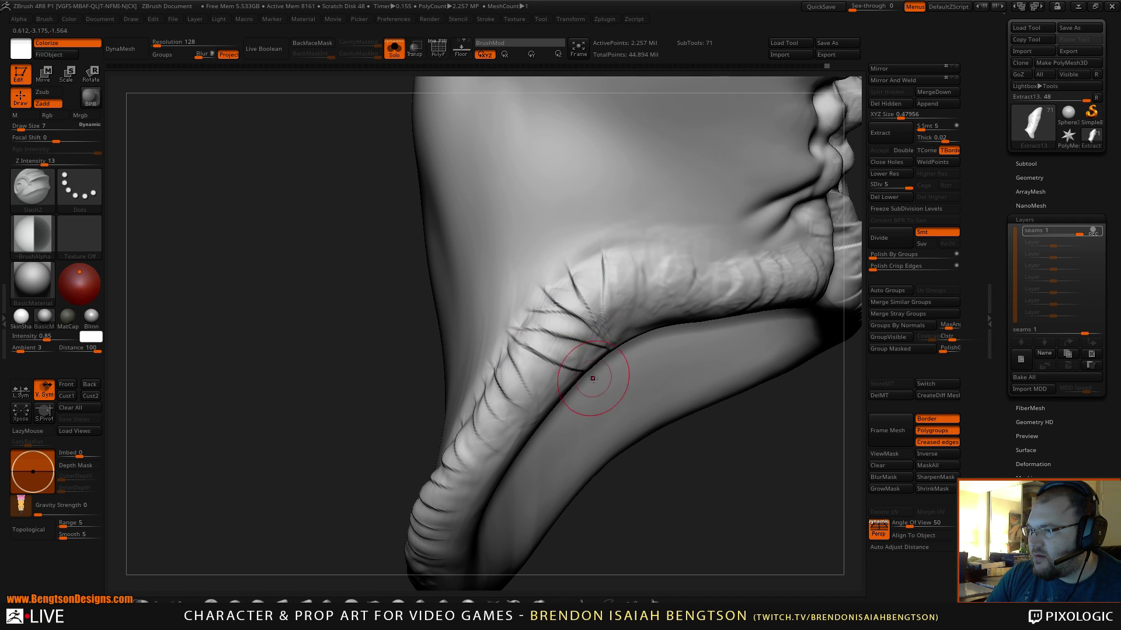
drag(675, 474, 619, 448)
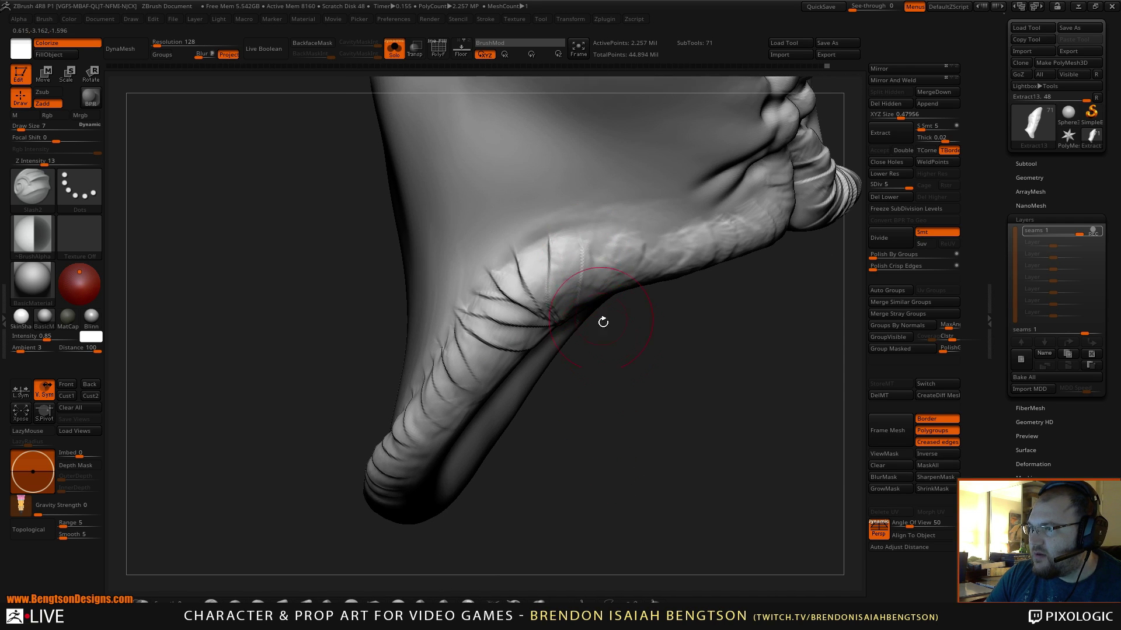
drag(603, 322, 565, 319)
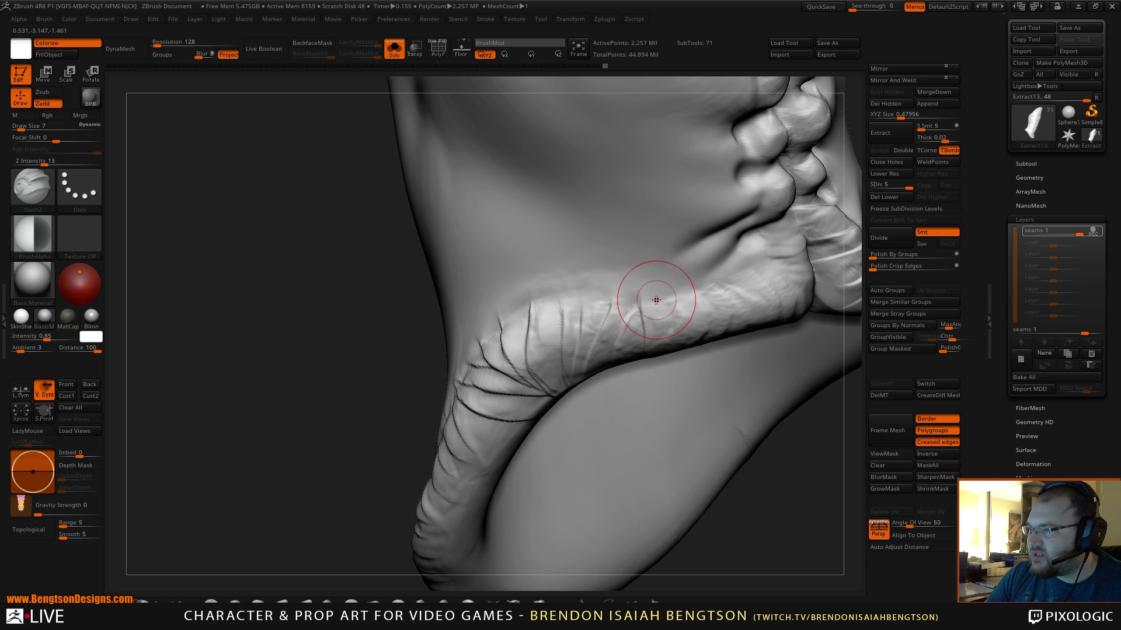
- Carve creases of varied length and slant along the wrist rim from the bend to the laced seam
drag(656, 295, 673, 348)
drag(802, 511, 623, 254)
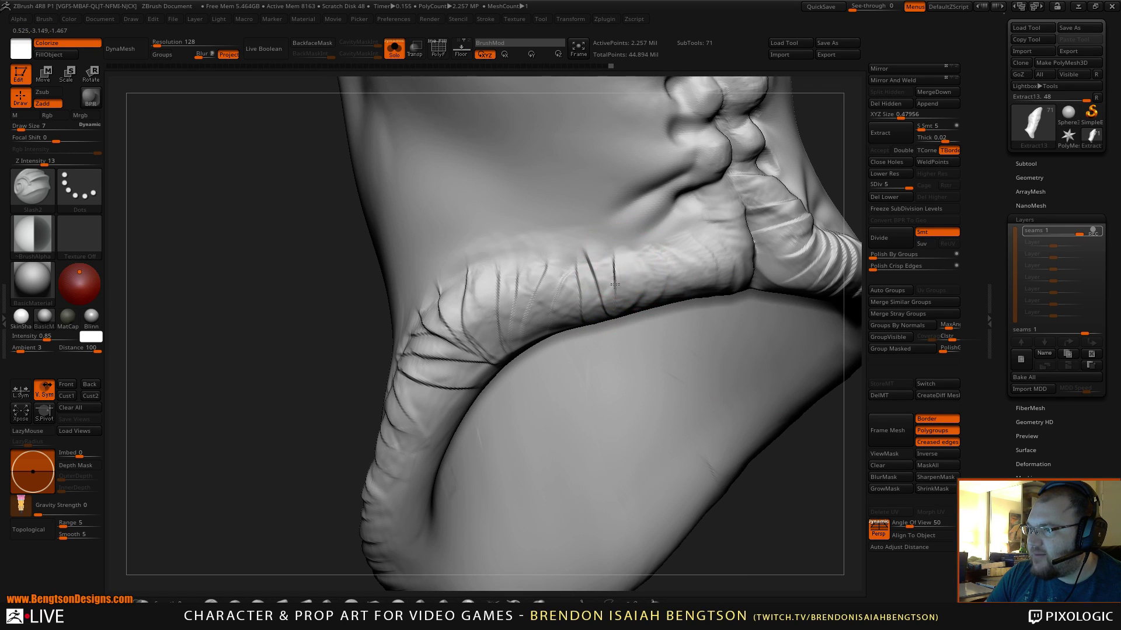
mouse_move(643, 251)
mouse_down()
mouse_move(631, 307)
mouse_move(664, 269)
mouse_move(654, 296)
mouse_up()
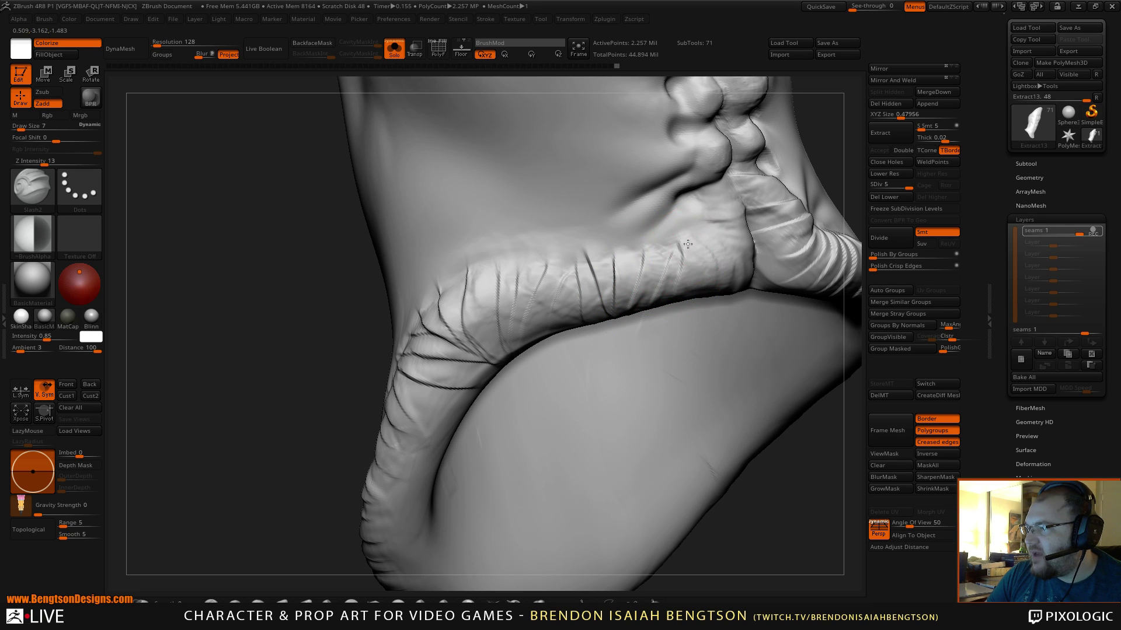
drag(705, 244, 728, 274)
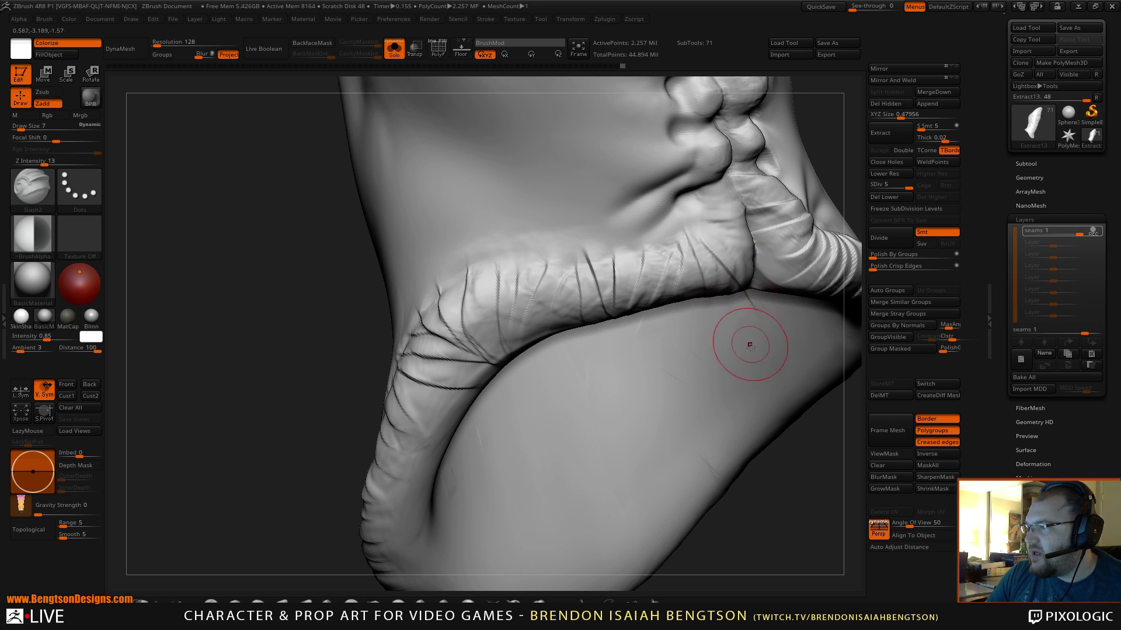
mouse_move(766, 459)
mouse_down()
mouse_move(675, 467)
mouse_move(657, 444)
mouse_up()
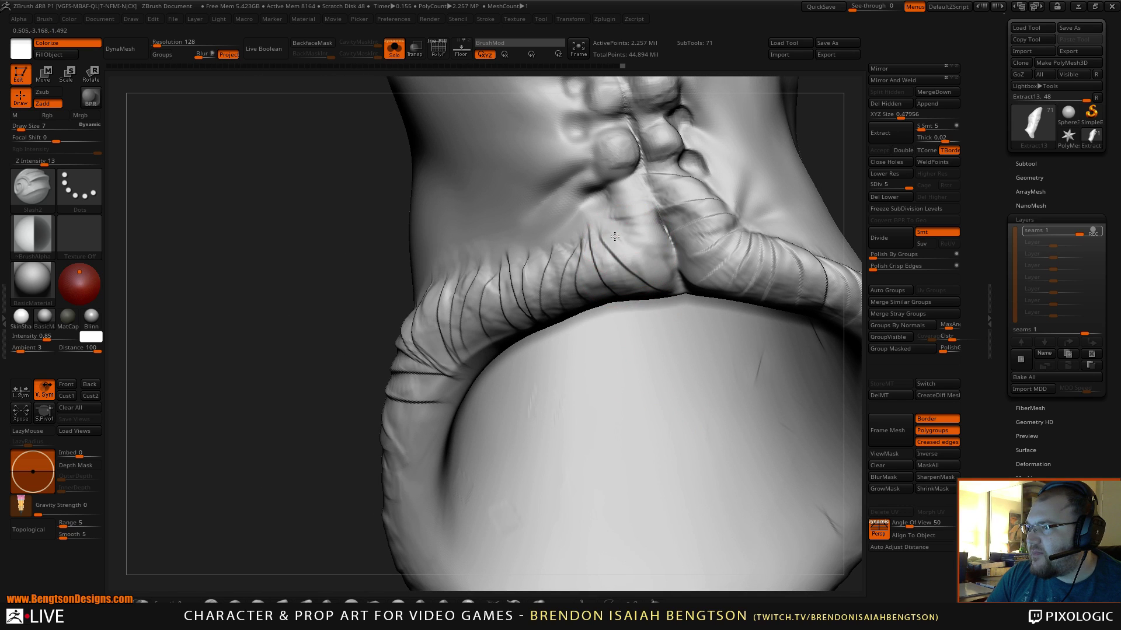
mouse_move(620, 231)
mouse_down()
mouse_move(666, 236)
mouse_move(621, 217)
mouse_move(660, 216)
mouse_move(572, 182)
mouse_up()
- Carve spaced creases across the elbow rim's outer side, continuing the existing ones down its slope toward the dip
mouse_move(263, 389)
mouse_down()
mouse_move(282, 323)
mouse_move(403, 345)
mouse_up()
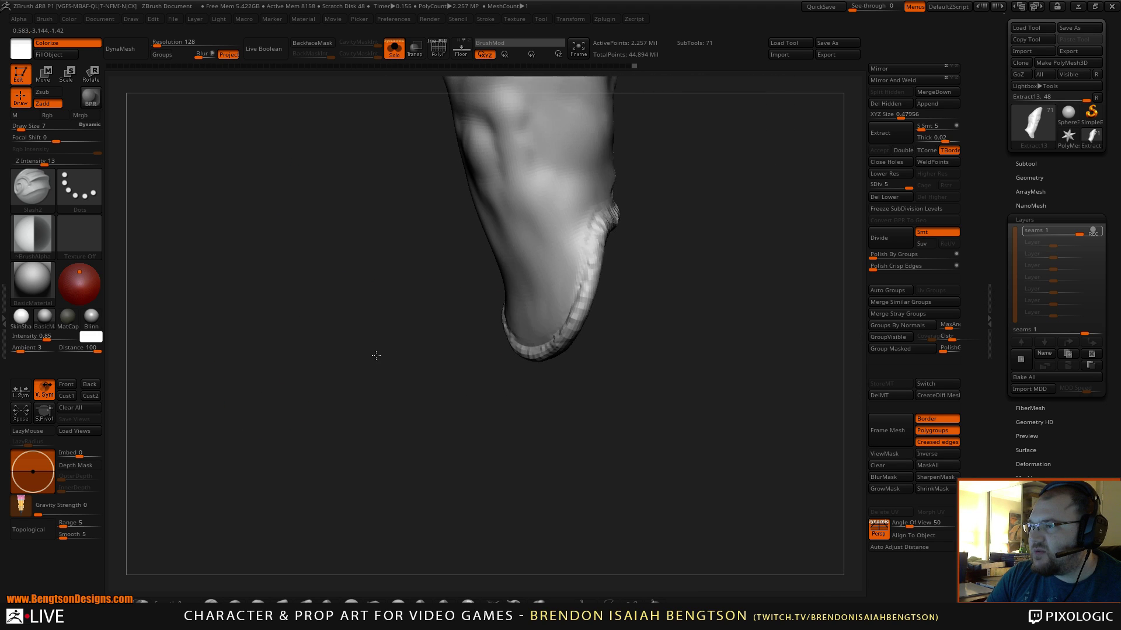
mouse_move(370, 420)
mouse_down()
mouse_move(442, 405)
mouse_move(413, 351)
mouse_up()
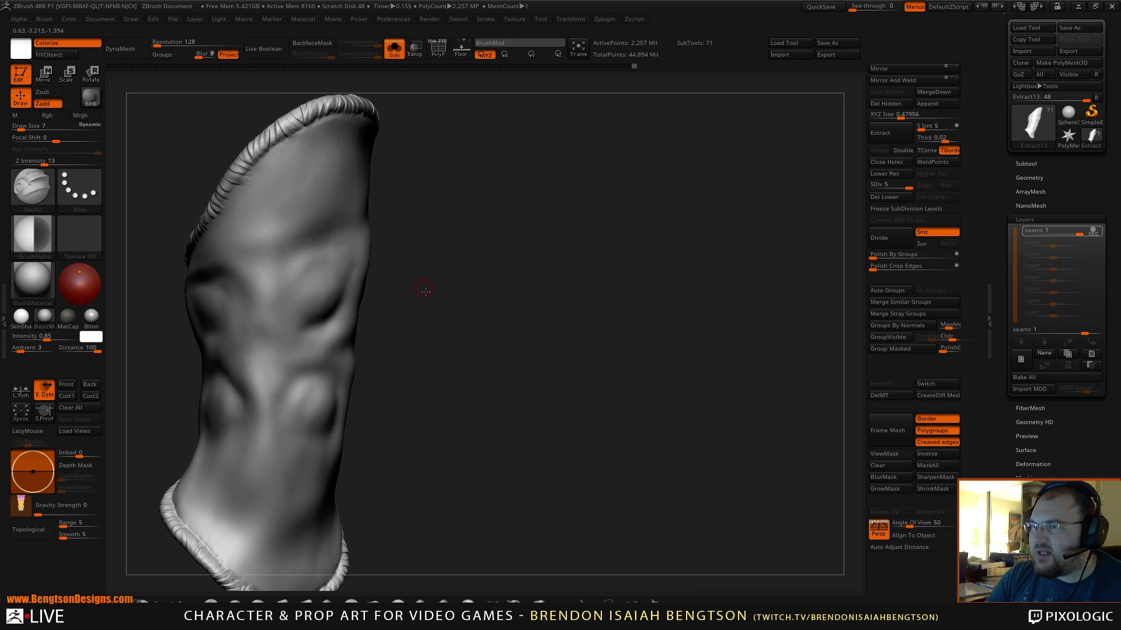
mouse_move(425, 292)
mouse_down()
mouse_move(433, 322)
mouse_move(492, 248)
mouse_move(581, 205)
mouse_move(581, 243)
mouse_move(609, 233)
mouse_move(580, 280)
mouse_move(593, 213)
mouse_move(663, 125)
mouse_move(687, 241)
mouse_move(623, 185)
mouse_up()
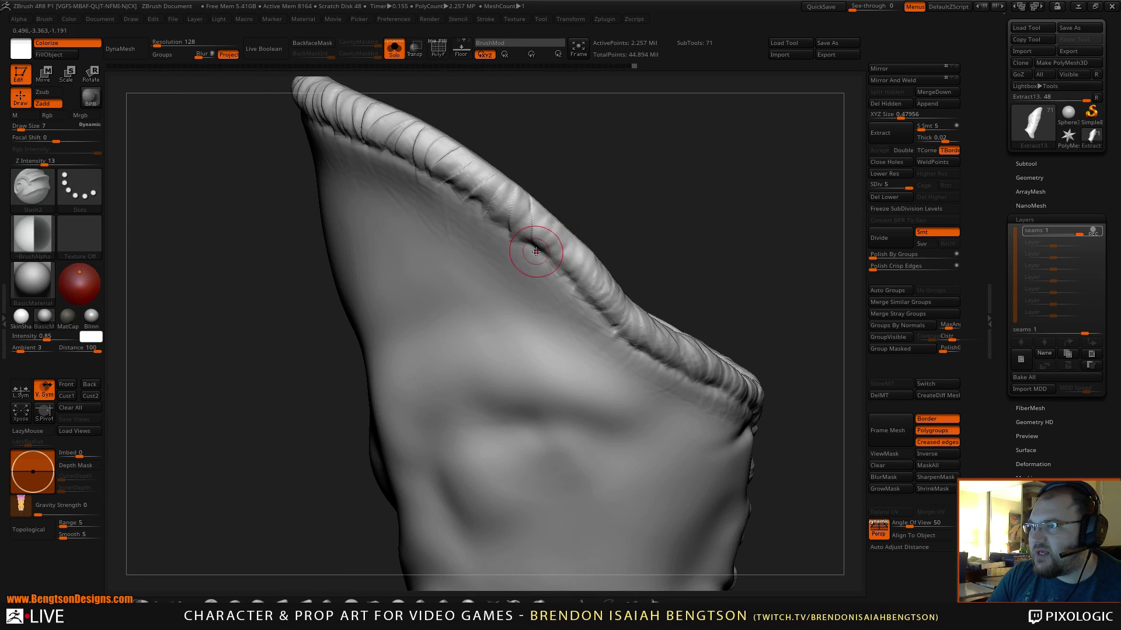
drag(533, 237, 596, 303)
mouse_move(625, 185)
mouse_down()
mouse_move(641, 225)
mouse_move(646, 165)
mouse_move(665, 243)
mouse_move(565, 228)
mouse_move(523, 296)
mouse_move(552, 300)
mouse_up()
drag(610, 270, 599, 309)
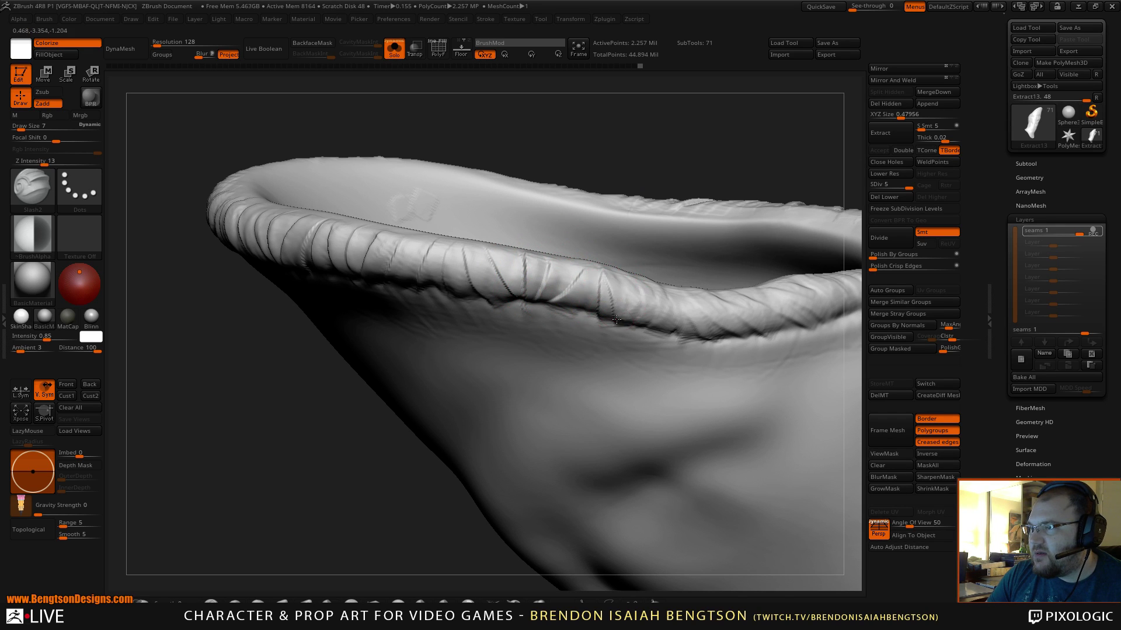
mouse_move(632, 272)
mouse_down()
mouse_move(626, 320)
mouse_move(640, 321)
mouse_up()
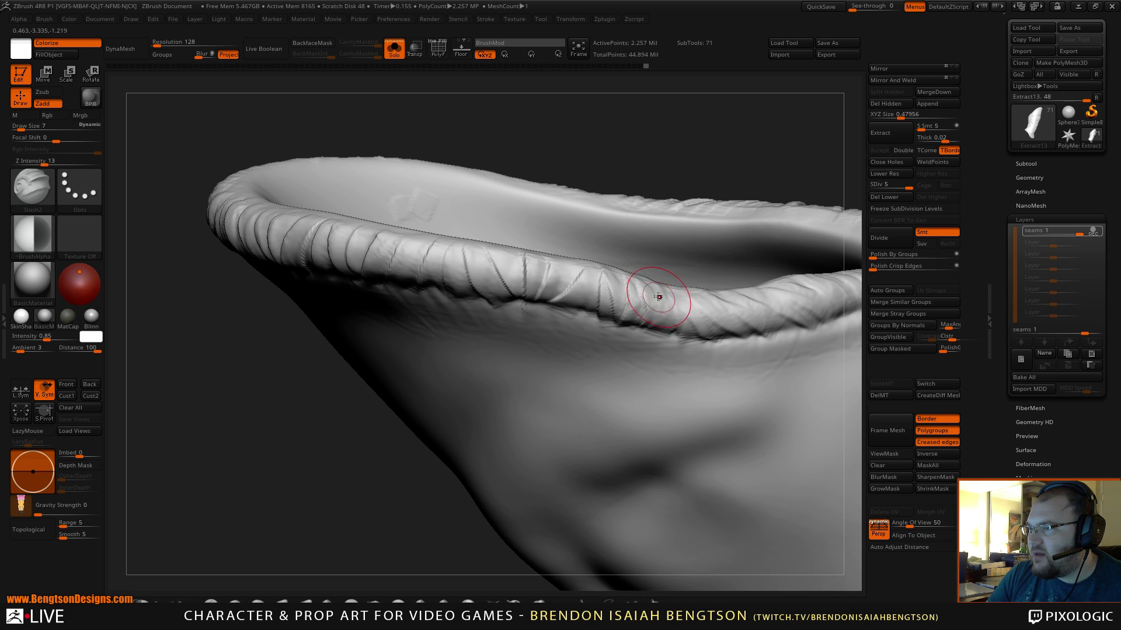
drag(664, 283, 657, 326)
drag(740, 182, 547, 199)
mouse_move(557, 119)
mouse_down()
mouse_move(578, 230)
mouse_move(558, 251)
mouse_move(560, 173)
mouse_up()
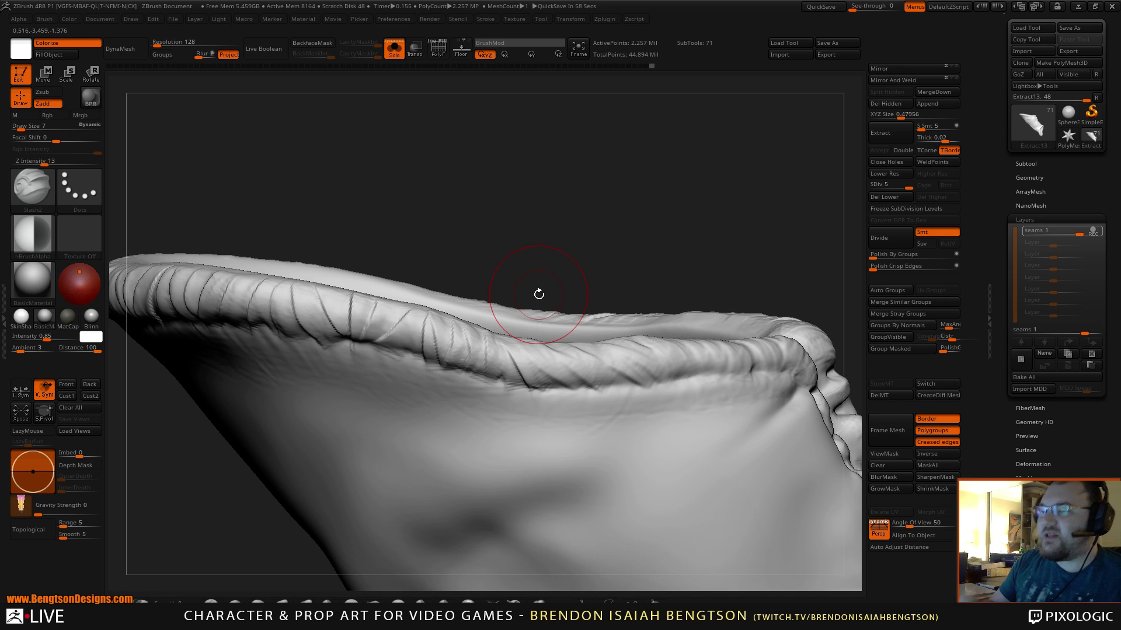
- Undo the last crease and carve strongly slanted, closely spaced creases where the elbow rim dips
mouse_move(608, 300)
mouse_down()
mouse_move(564, 299)
mouse_move(589, 317)
mouse_up()
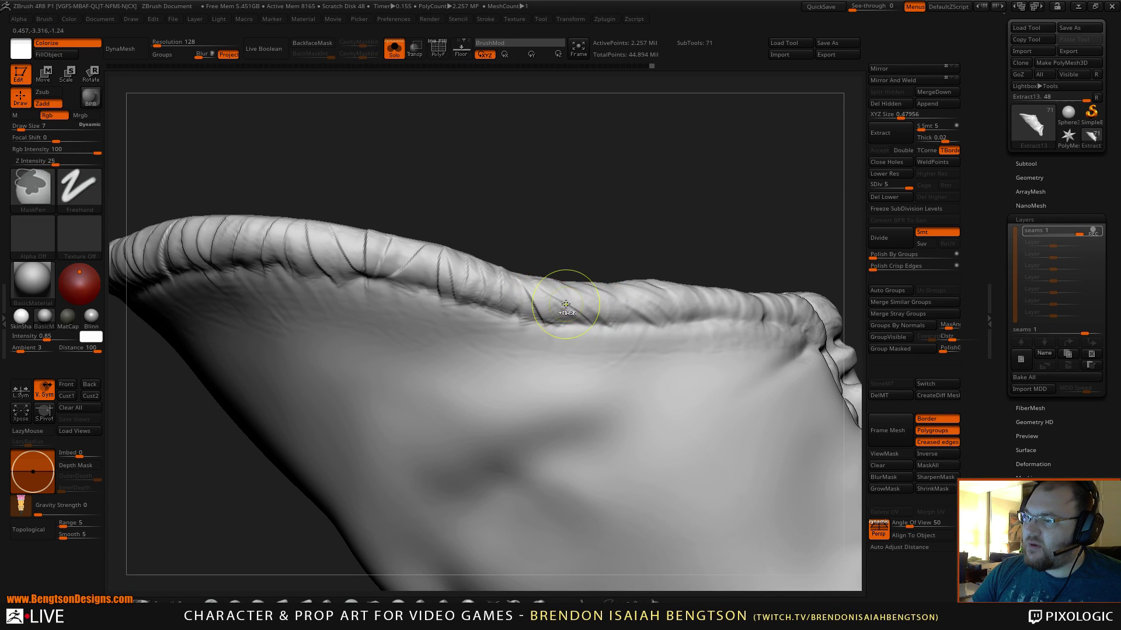
key(ctrl+z)
drag(541, 284, 578, 318)
mouse_move(563, 280)
mouse_down()
mouse_move(601, 322)
mouse_move(613, 300)
mouse_up()
drag(668, 233, 660, 200)
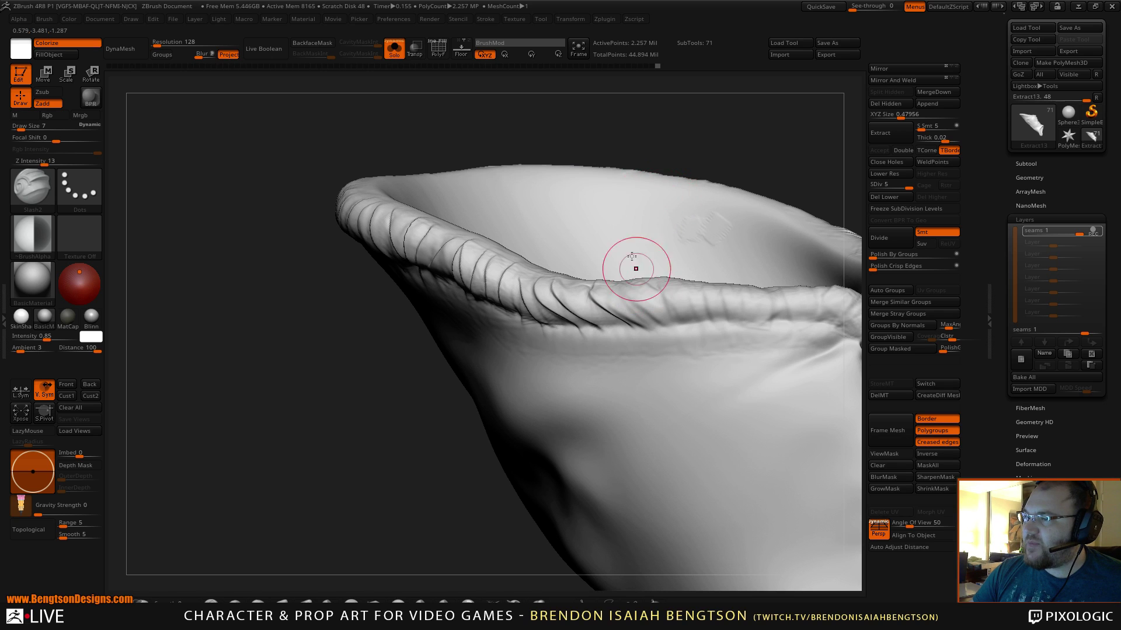
- Extend the slanted creases on the elbow rim past the dip, toward the laced seam
drag(728, 143, 690, 168)
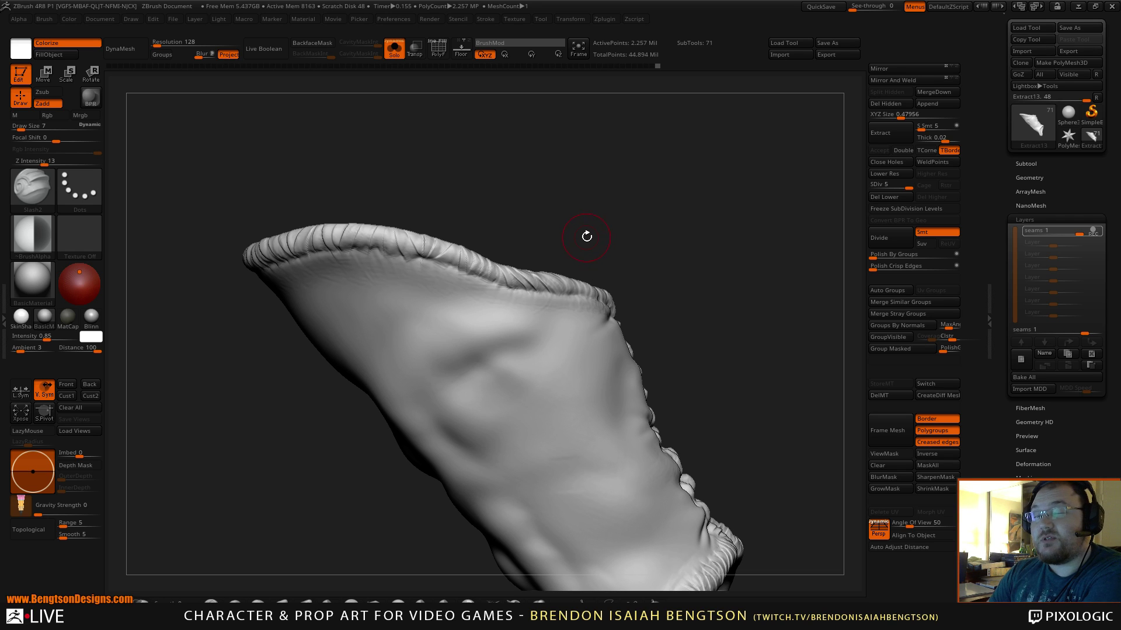
mouse_move(640, 255)
mouse_down()
mouse_move(632, 237)
mouse_move(646, 235)
mouse_up()
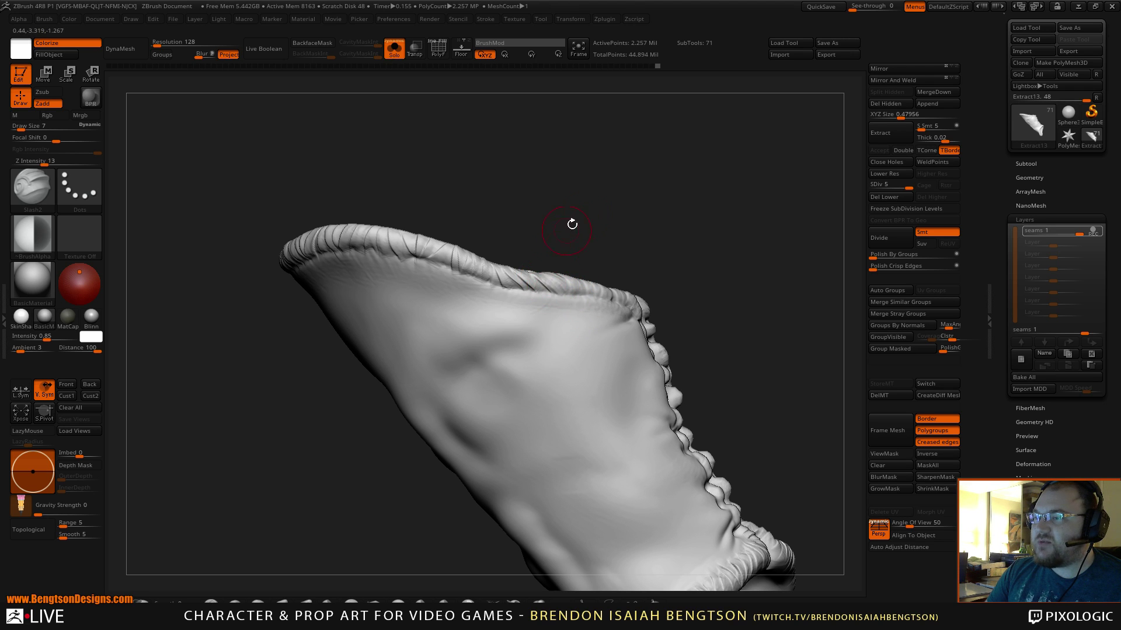
mouse_move(572, 224)
mouse_down()
mouse_move(628, 201)
mouse_move(613, 187)
mouse_move(621, 179)
mouse_move(653, 192)
mouse_move(645, 165)
mouse_move(630, 173)
mouse_up()
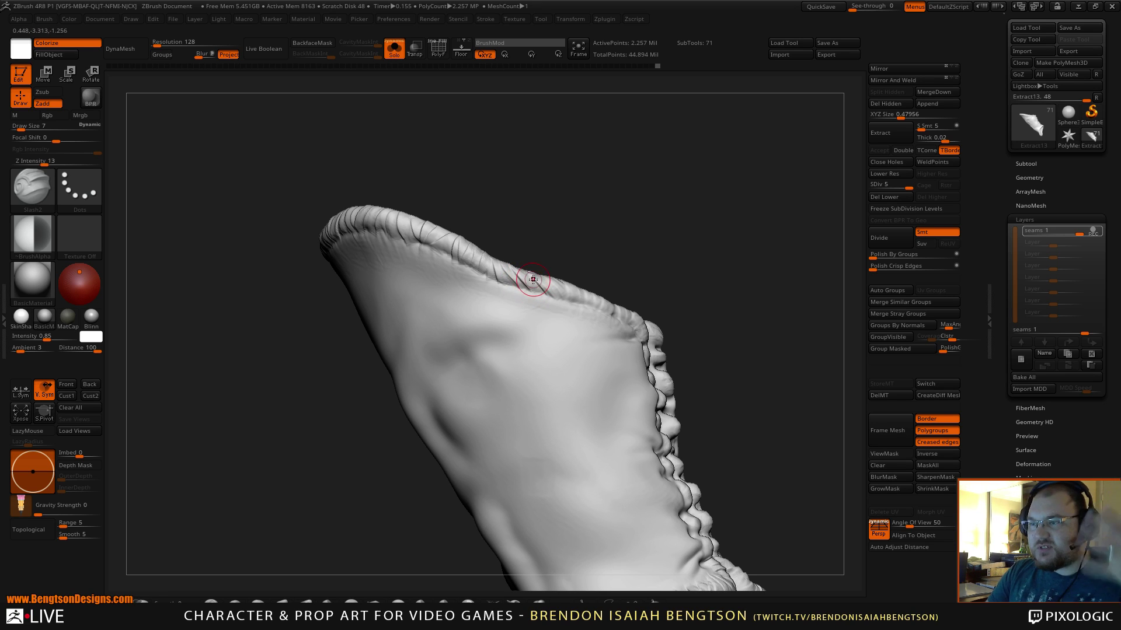
drag(552, 254, 632, 237)
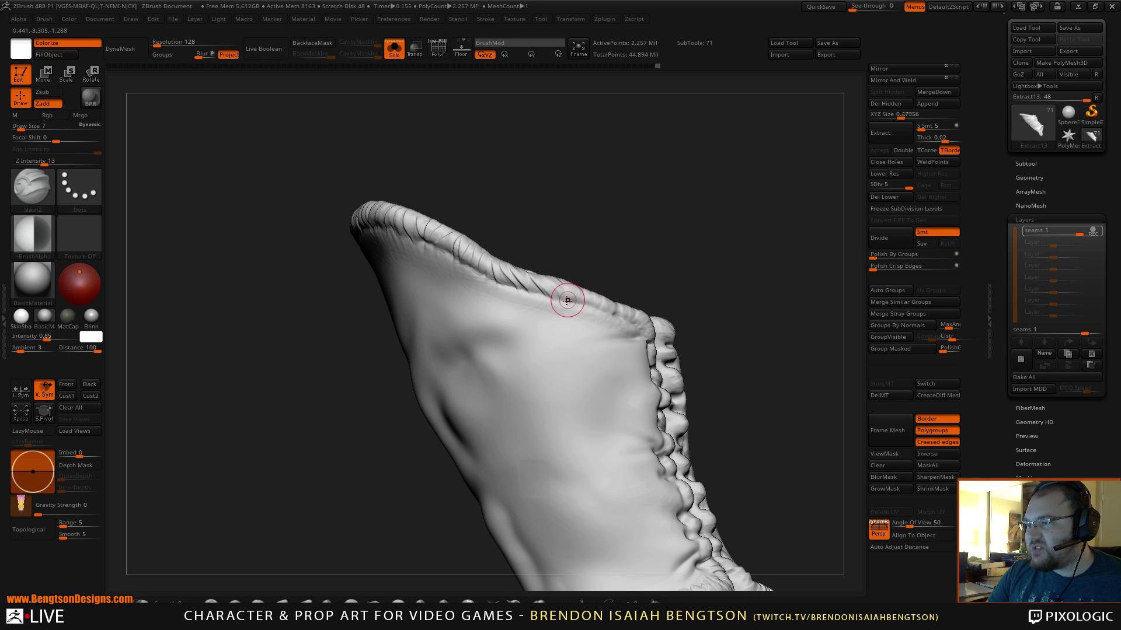
drag(638, 233, 628, 176)
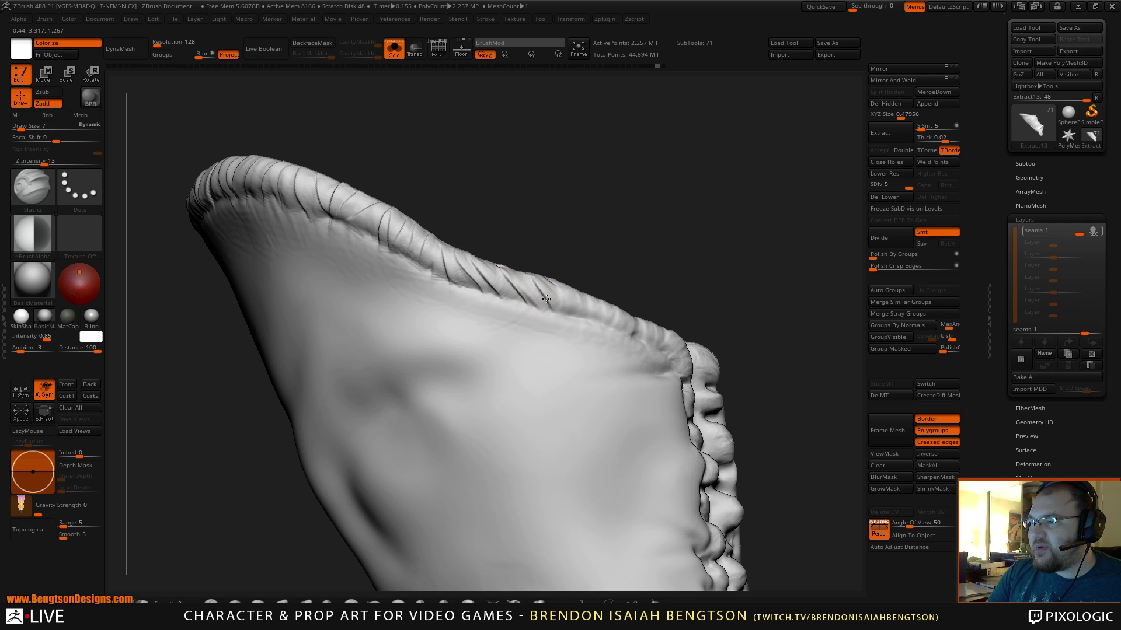
right_drag(557, 286, 562, 290)
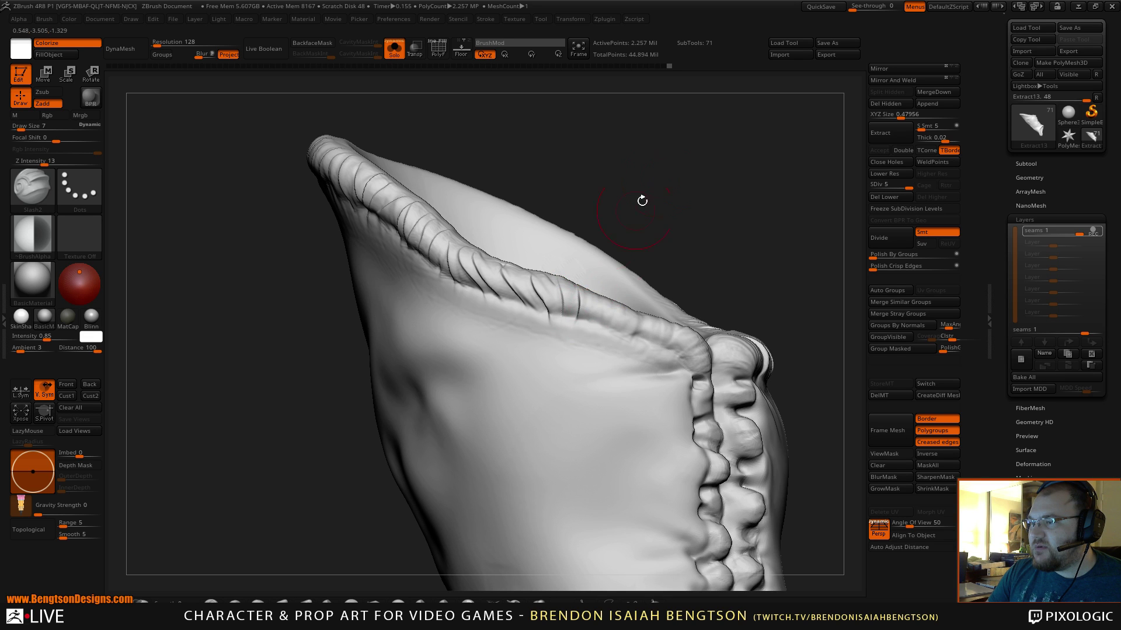
- Carve finer creases along the elbow rim's remaining smooth stretch up to the laced seam
mouse_move(642, 201)
right_down()
mouse_move(708, 186)
mouse_move(523, 228)
mouse_move(608, 240)
right_up()
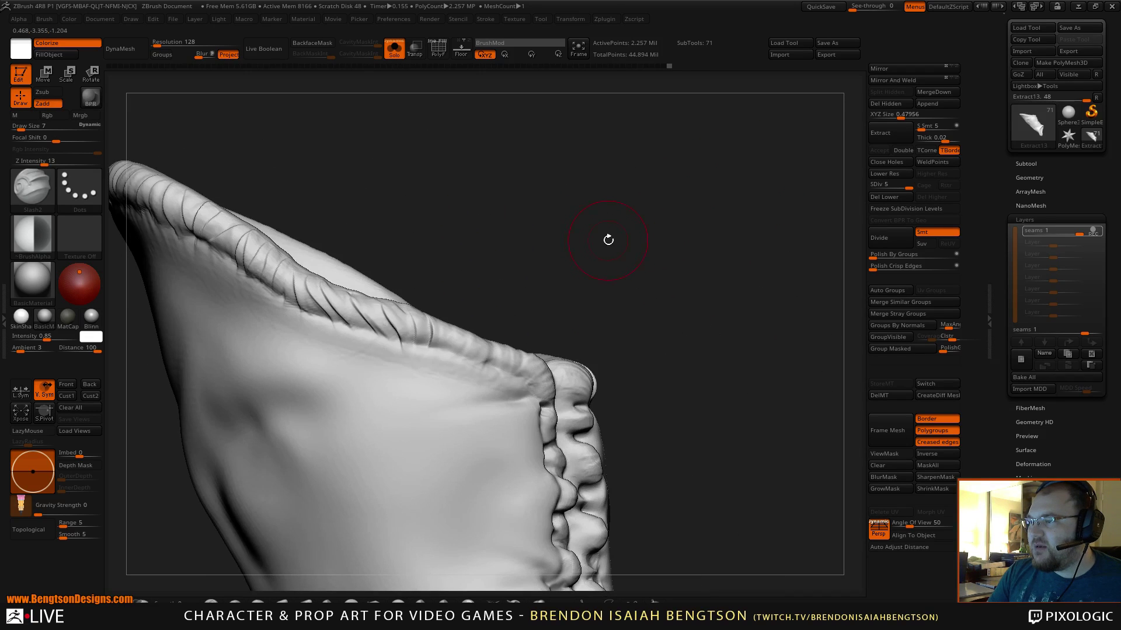
right_drag(390, 313, 387, 340)
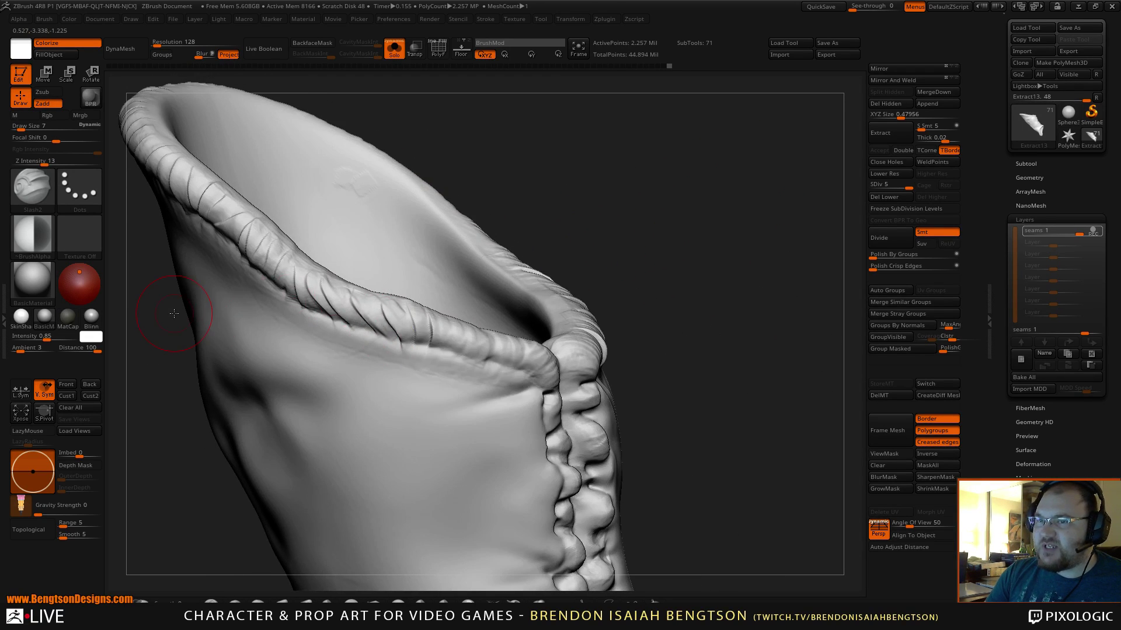
mouse_move(600, 188)
right_down()
mouse_move(648, 204)
mouse_move(594, 215)
mouse_move(467, 345)
right_up()
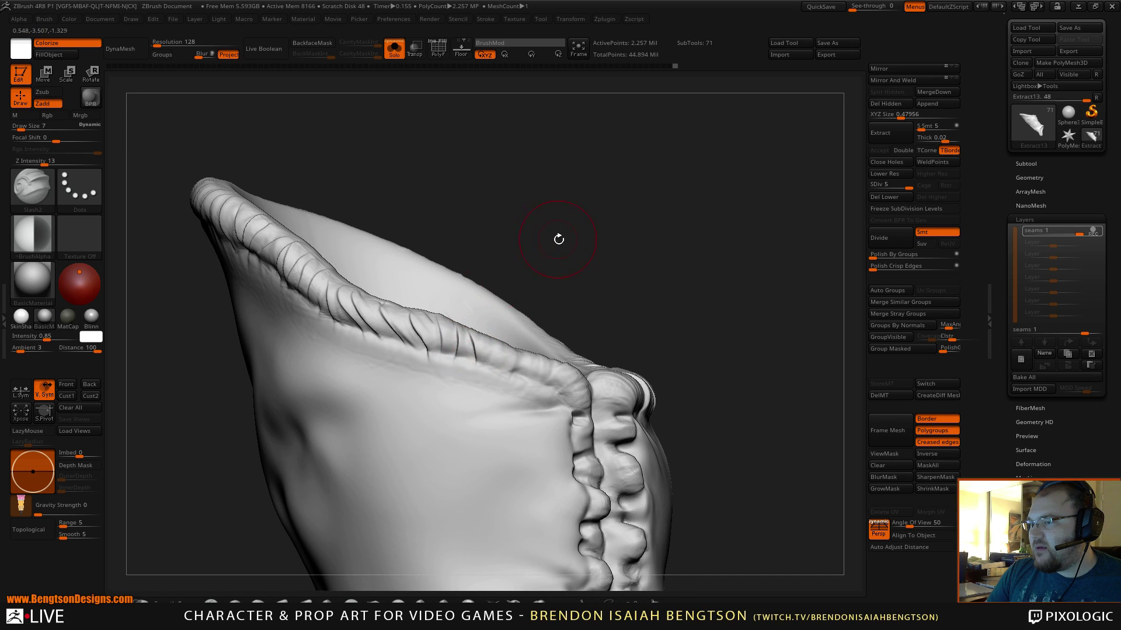
right_drag(559, 238, 481, 353)
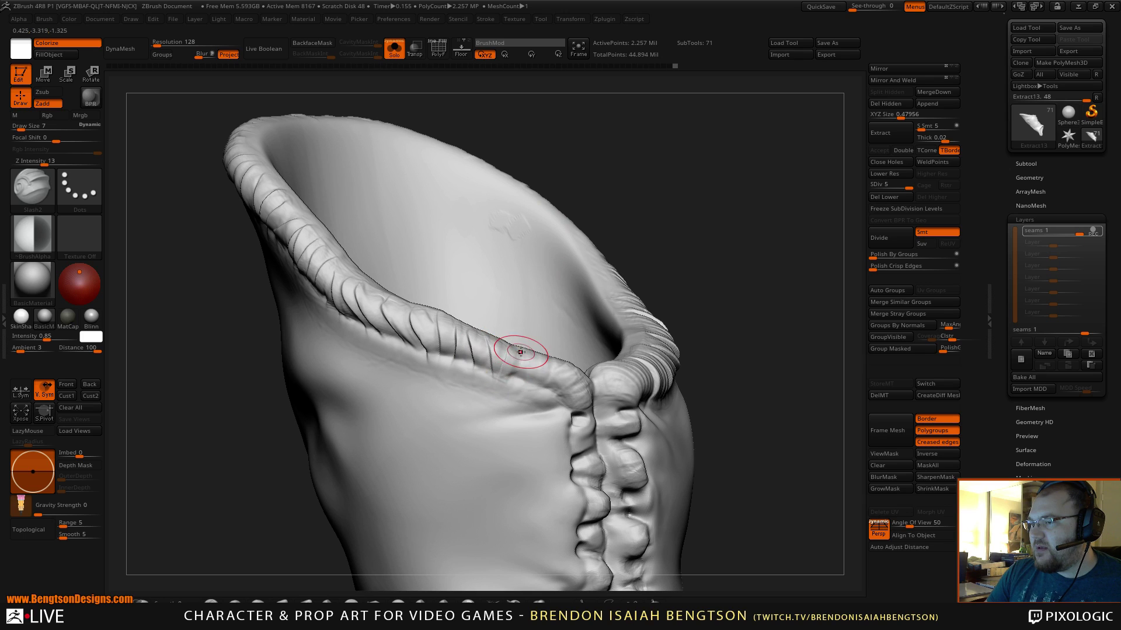
mouse_move(520, 352)
mouse_down()
mouse_move(561, 365)
mouse_move(590, 393)
mouse_up()
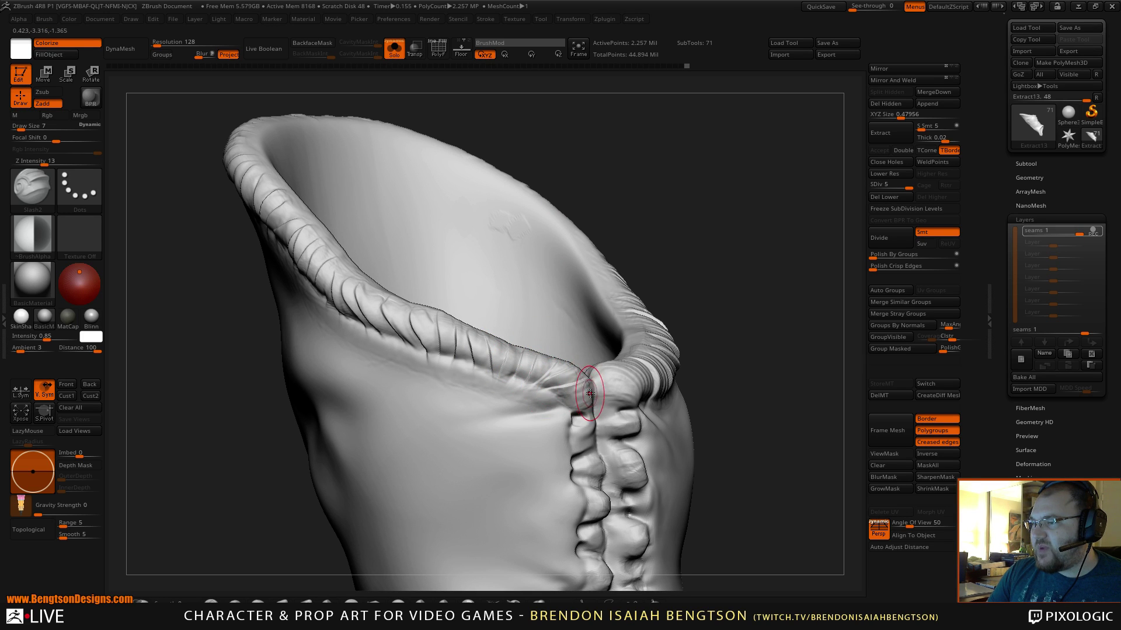
- Carve slanted creases over the rounded peak of the elbow rim, mixing deep cuts with finer ones, and review the whole bracer
mouse_move(654, 263)
mouse_down()
mouse_move(676, 238)
mouse_move(660, 228)
mouse_move(704, 251)
mouse_move(644, 217)
mouse_move(713, 215)
mouse_move(689, 226)
mouse_up()
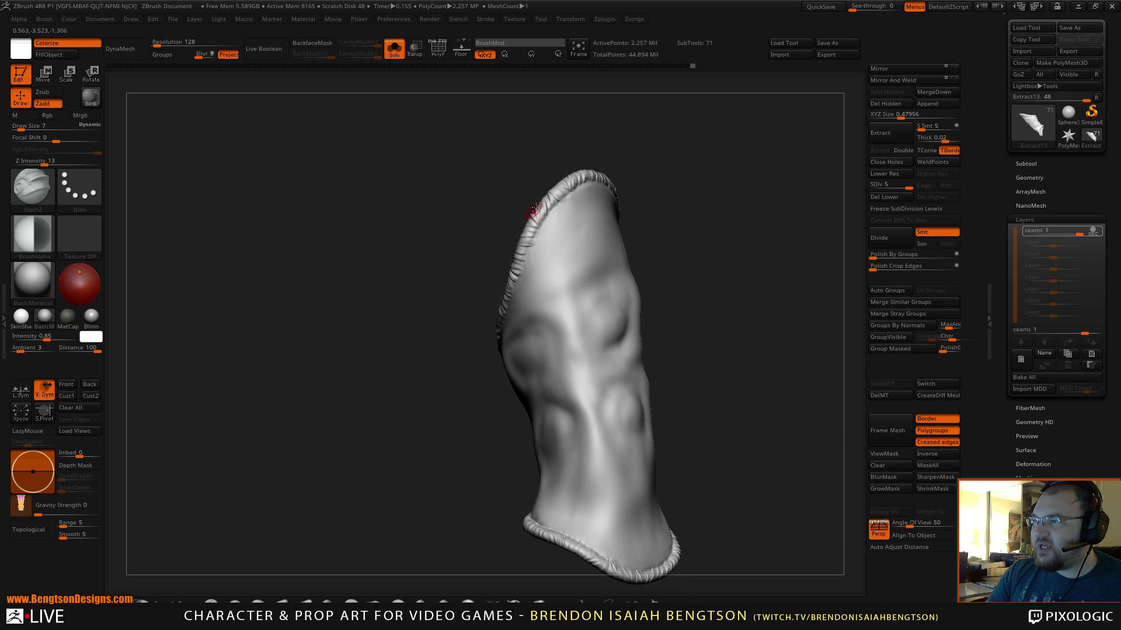
mouse_move(669, 183)
mouse_down()
mouse_move(681, 166)
mouse_move(707, 172)
mouse_move(678, 170)
mouse_up()
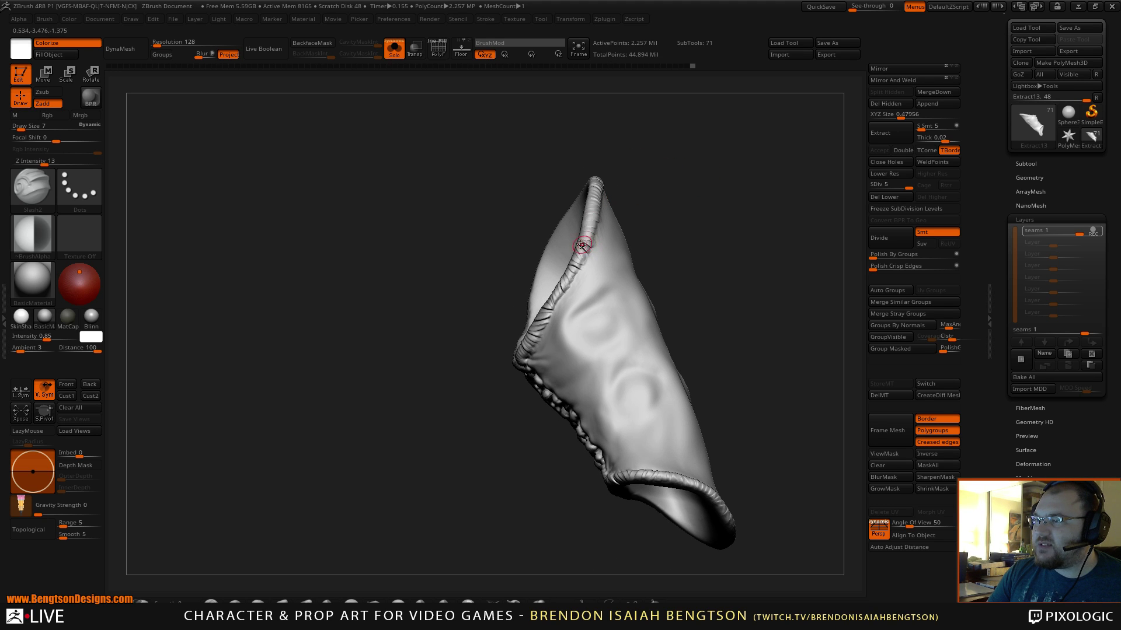
drag(582, 244, 582, 249)
mouse_move(666, 210)
mouse_down()
mouse_move(638, 190)
mouse_move(631, 243)
mouse_move(597, 174)
mouse_move(613, 258)
mouse_move(566, 282)
mouse_move(570, 293)
mouse_move(603, 247)
mouse_move(517, 255)
mouse_move(564, 267)
mouse_move(465, 228)
mouse_move(575, 240)
mouse_move(624, 495)
mouse_move(603, 447)
mouse_move(613, 408)
mouse_move(715, 245)
mouse_move(664, 250)
mouse_up()
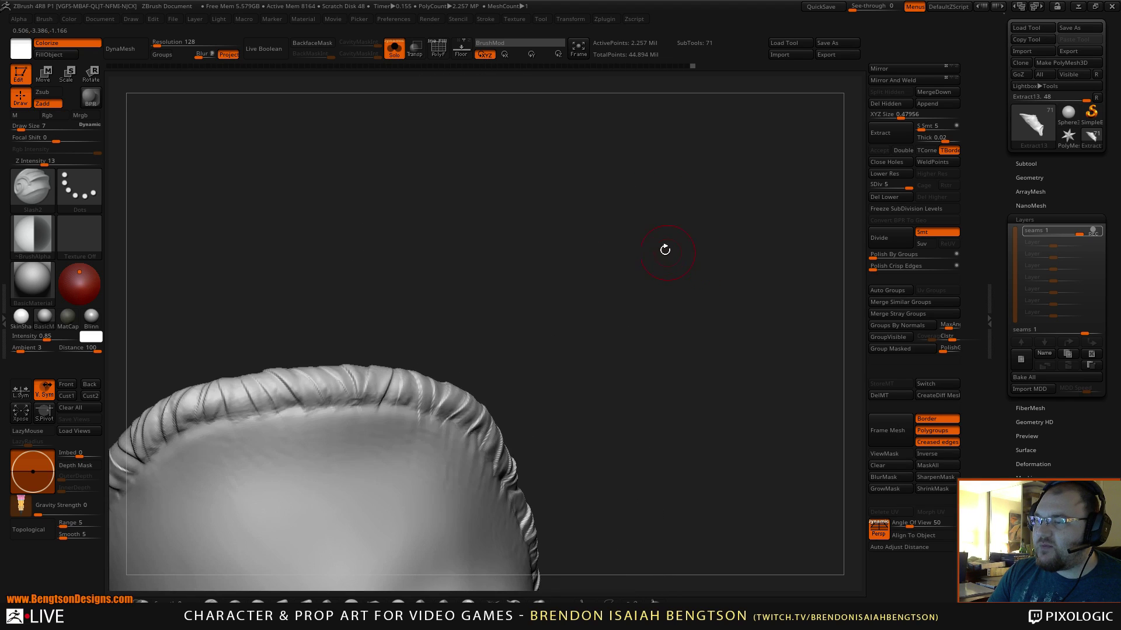
mouse_move(318, 305)
mouse_down()
mouse_move(496, 240)
mouse_move(468, 308)
mouse_up()
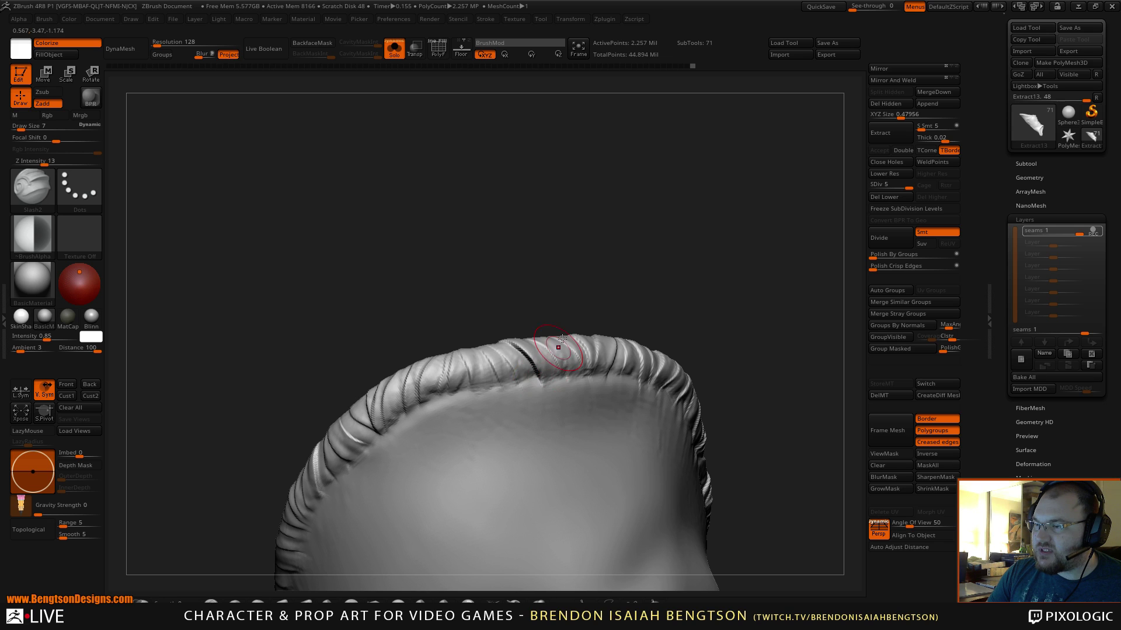
mouse_move(635, 278)
mouse_down()
mouse_move(612, 260)
mouse_move(548, 251)
mouse_move(555, 328)
mouse_up()
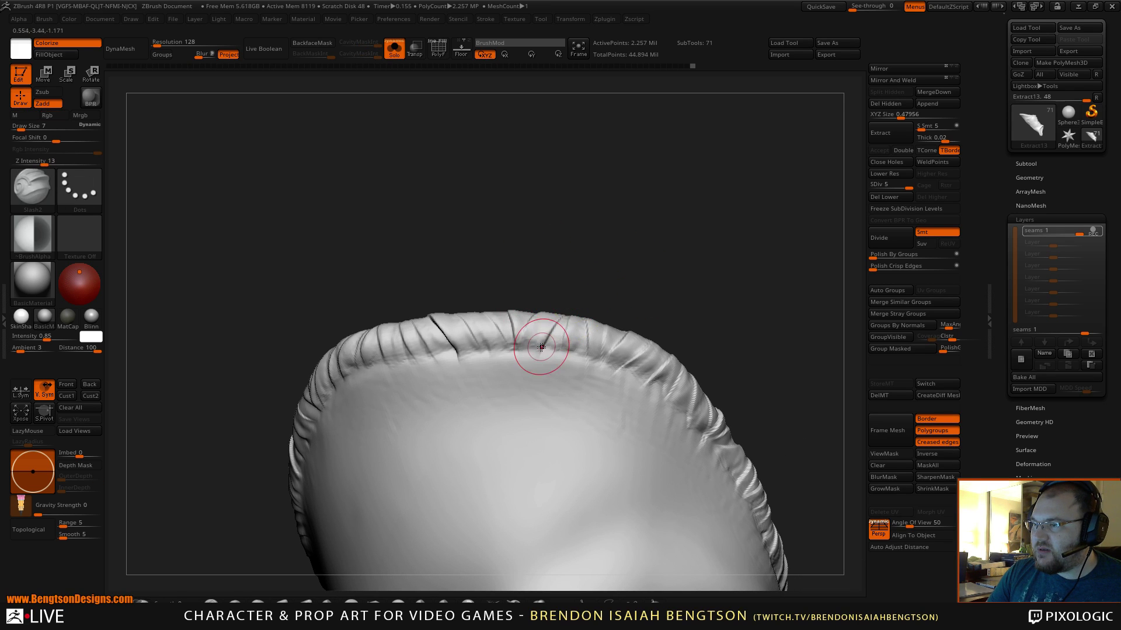
drag(619, 270, 597, 321)
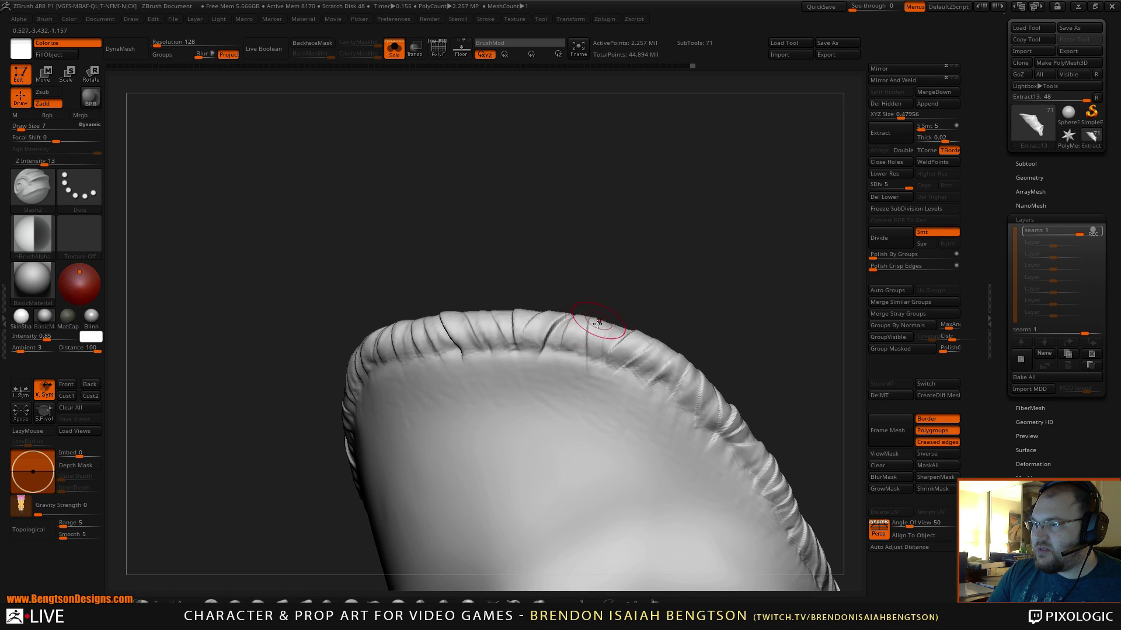
drag(618, 263, 553, 233)
mouse_move(521, 295)
mouse_down()
mouse_move(534, 238)
mouse_move(610, 90)
mouse_move(643, 215)
mouse_move(626, 211)
mouse_move(615, 163)
mouse_move(619, 225)
mouse_move(643, 217)
mouse_move(645, 250)
mouse_move(638, 230)
mouse_up()
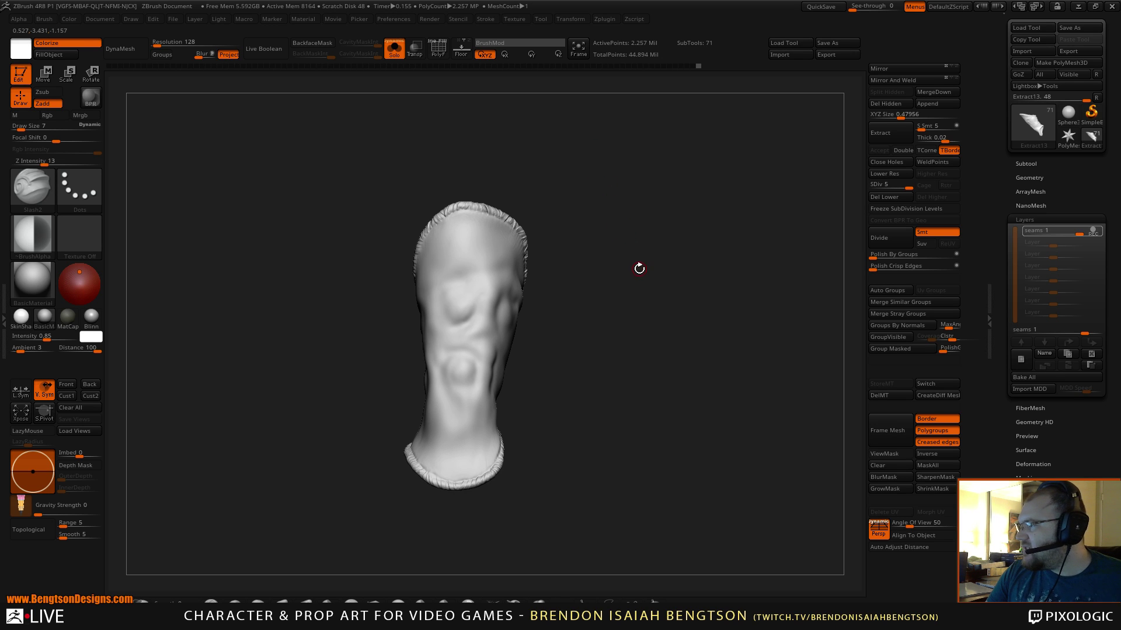
drag(638, 272, 623, 130)
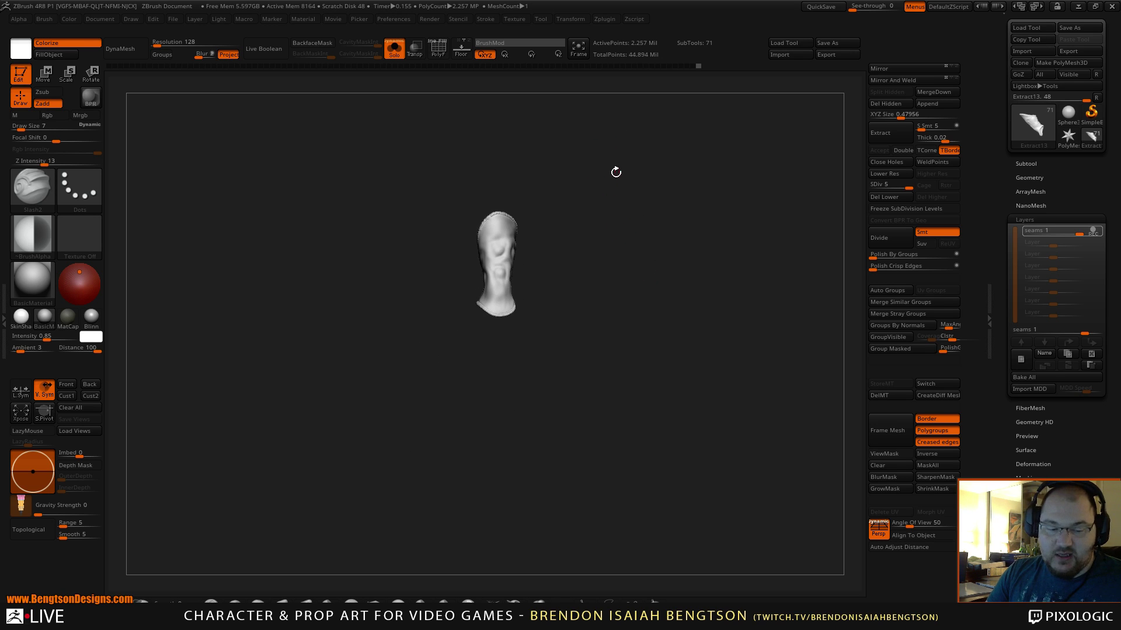
- Bring back the full figure and examine the left bracer against the surrounding armour
key(alt+s)
shift+drag(622, 221, 688, 206)
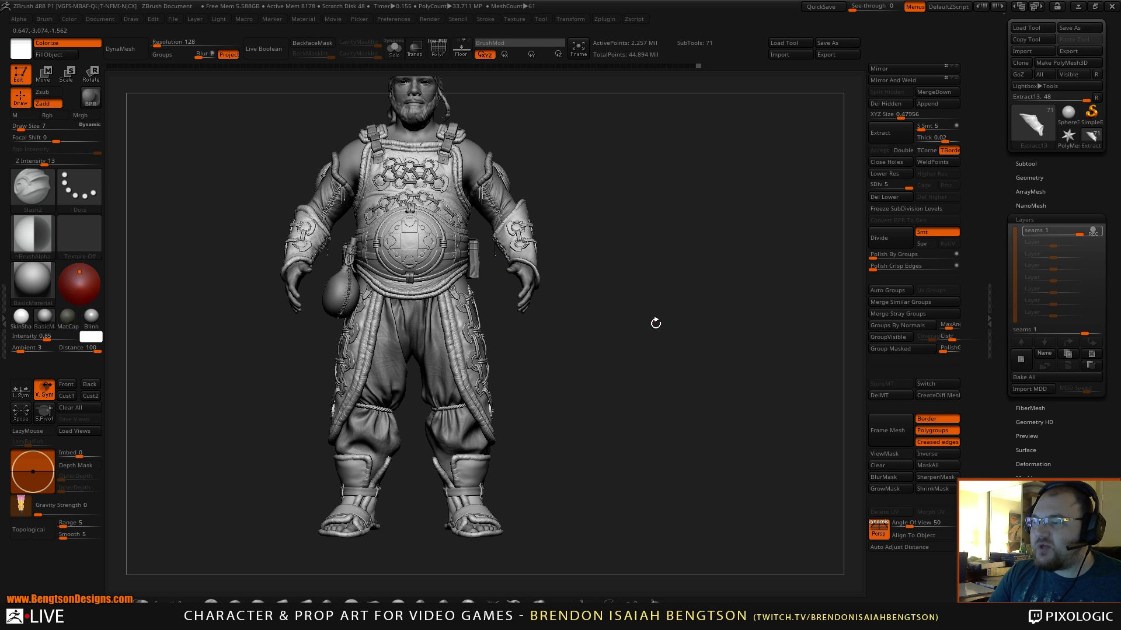
mouse_move(655, 324)
mouse_down()
mouse_move(643, 338)
mouse_move(618, 239)
mouse_move(643, 268)
mouse_up()
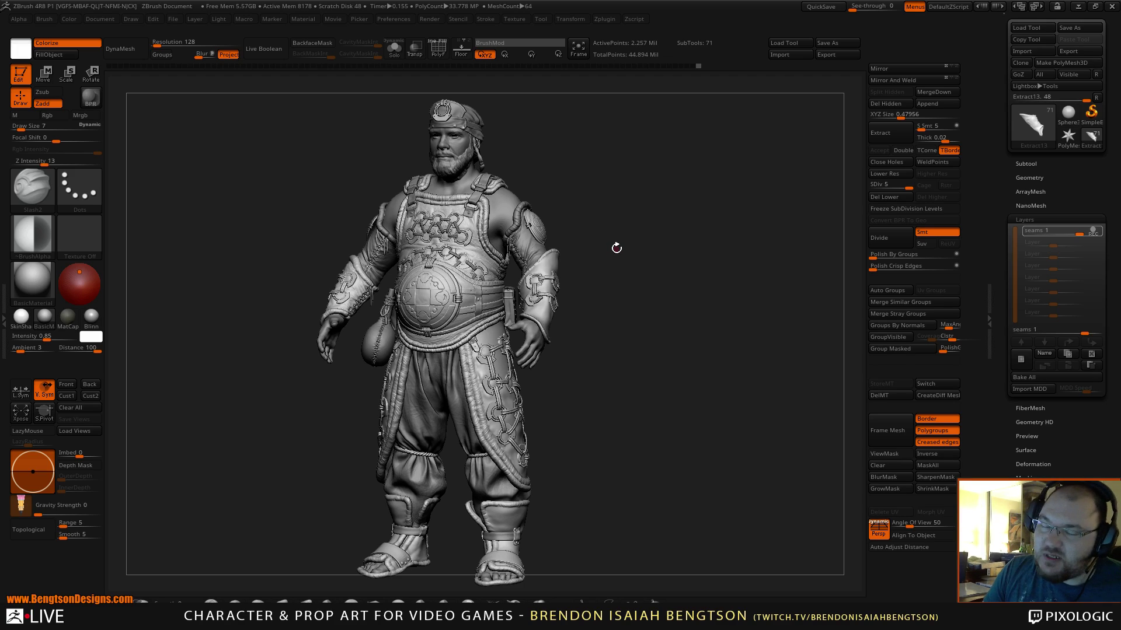
mouse_move(640, 254)
mouse_down()
mouse_move(633, 266)
mouse_move(608, 252)
mouse_move(627, 280)
mouse_move(624, 250)
mouse_up()
scroll(626, 279, up, 6)
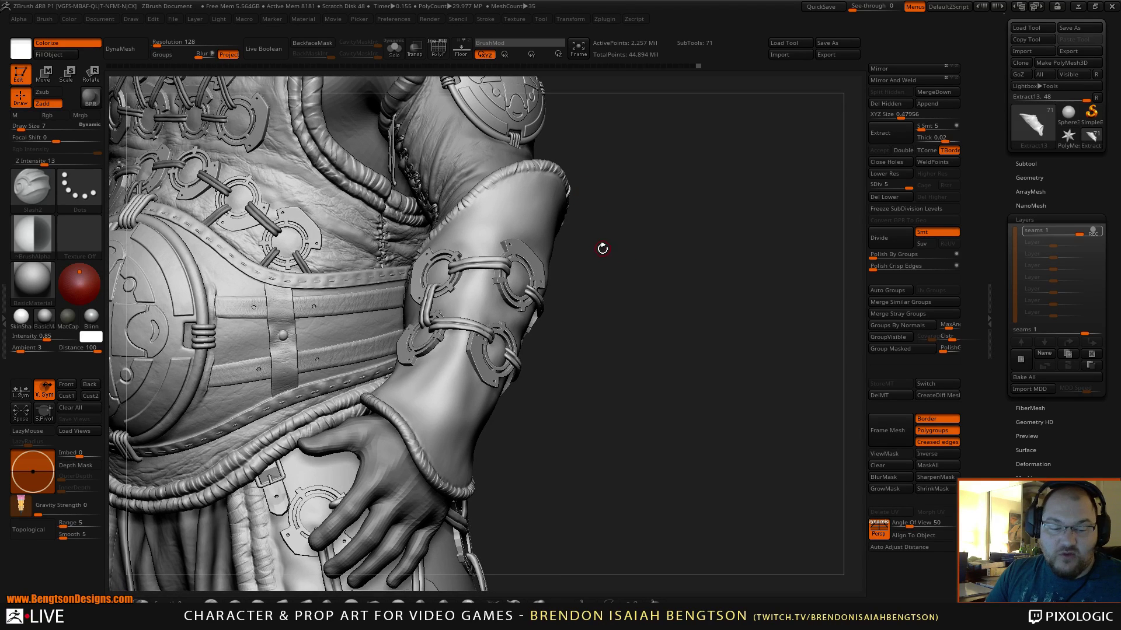
- Isolate the bracer and carve slanted creases into the wrist rim, working outward from the laced seam
key(ctrl+shift+s)
scroll(643, 329, up, 8)
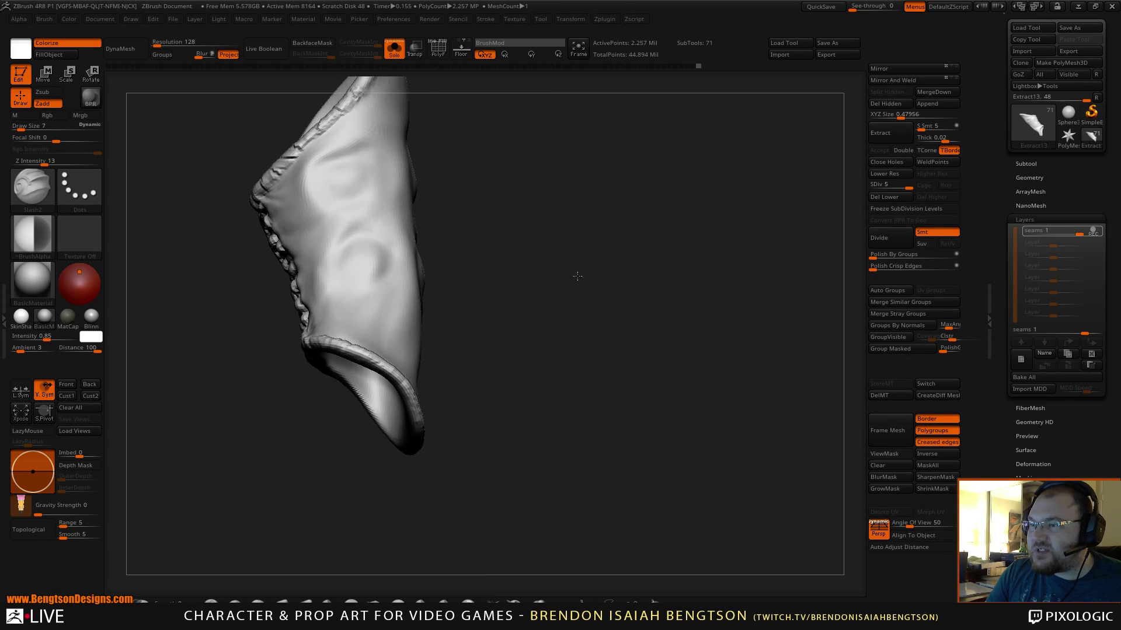
right_drag(445, 338, 461, 354)
scroll(477, 373, up, 5)
right_drag(618, 281, 618, 292)
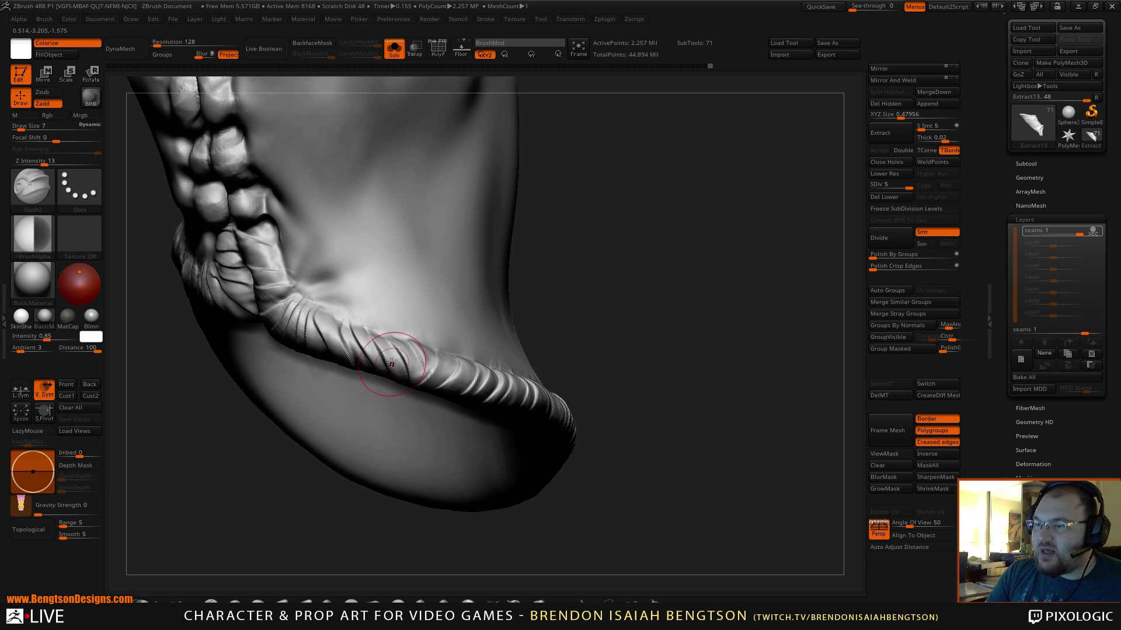
- Continue the creases around the wrist rim's remaining smooth stretches and its flared tip, and check the rim from all sides
right_drag(391, 363, 455, 405)
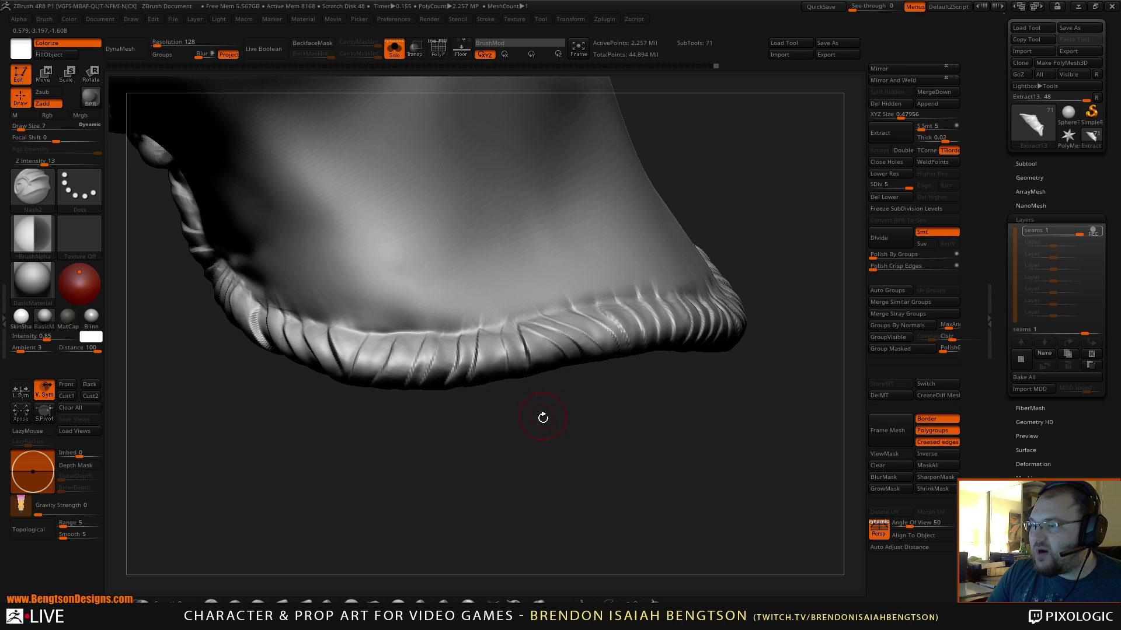
mouse_move(540, 445)
right_down()
mouse_move(593, 265)
mouse_move(436, 472)
mouse_move(415, 518)
mouse_move(479, 344)
right_up()
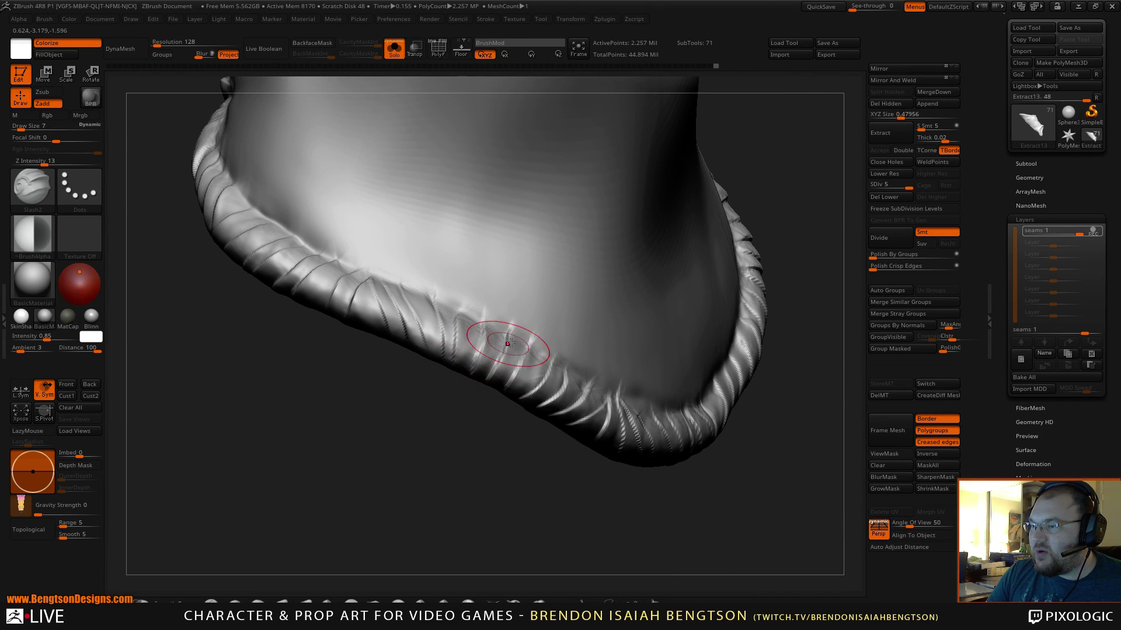
right_drag(528, 423, 410, 392)
mouse_move(401, 366)
mouse_down()
mouse_move(428, 419)
mouse_move(434, 391)
mouse_move(442, 418)
mouse_up()
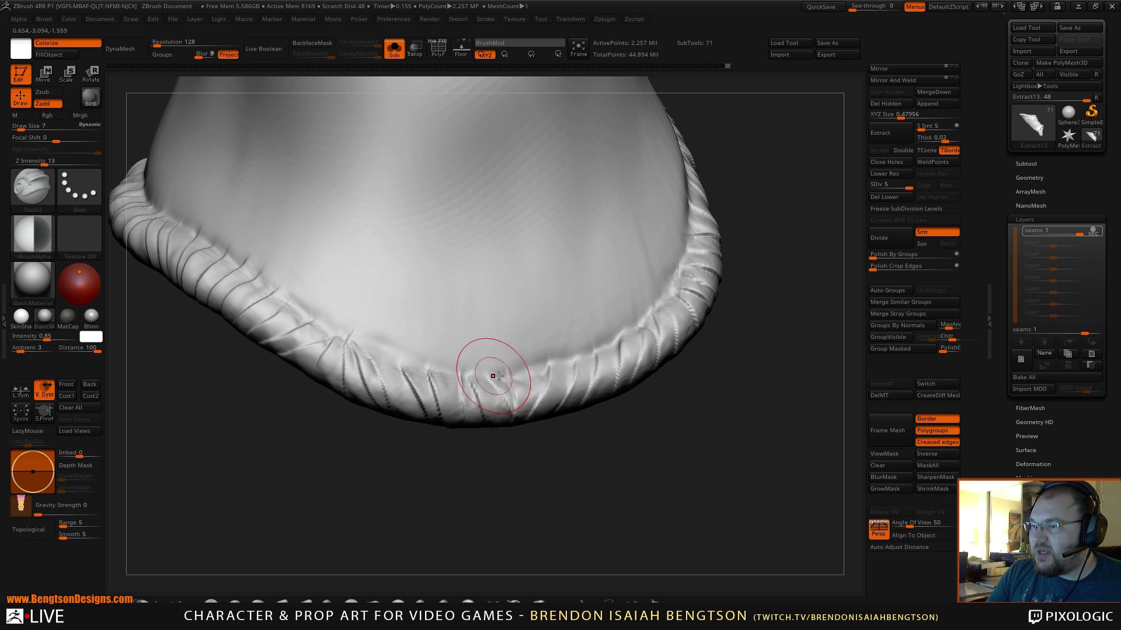
mouse_move(599, 448)
right_down()
mouse_move(513, 467)
mouse_move(496, 383)
mouse_move(546, 213)
right_up()
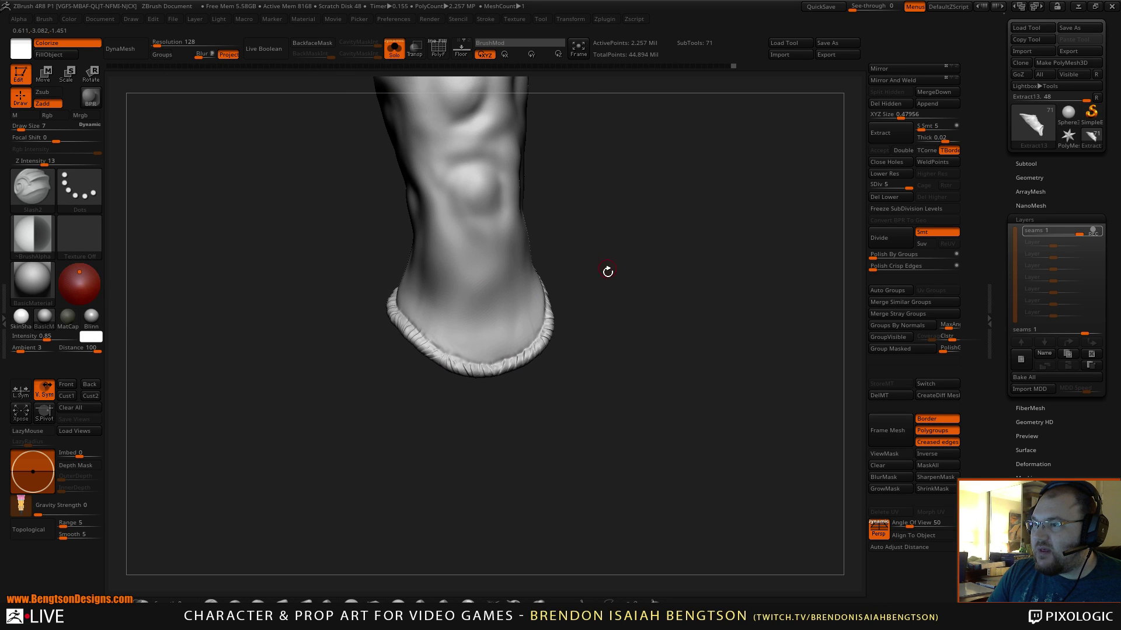
right_drag(608, 271, 611, 306)
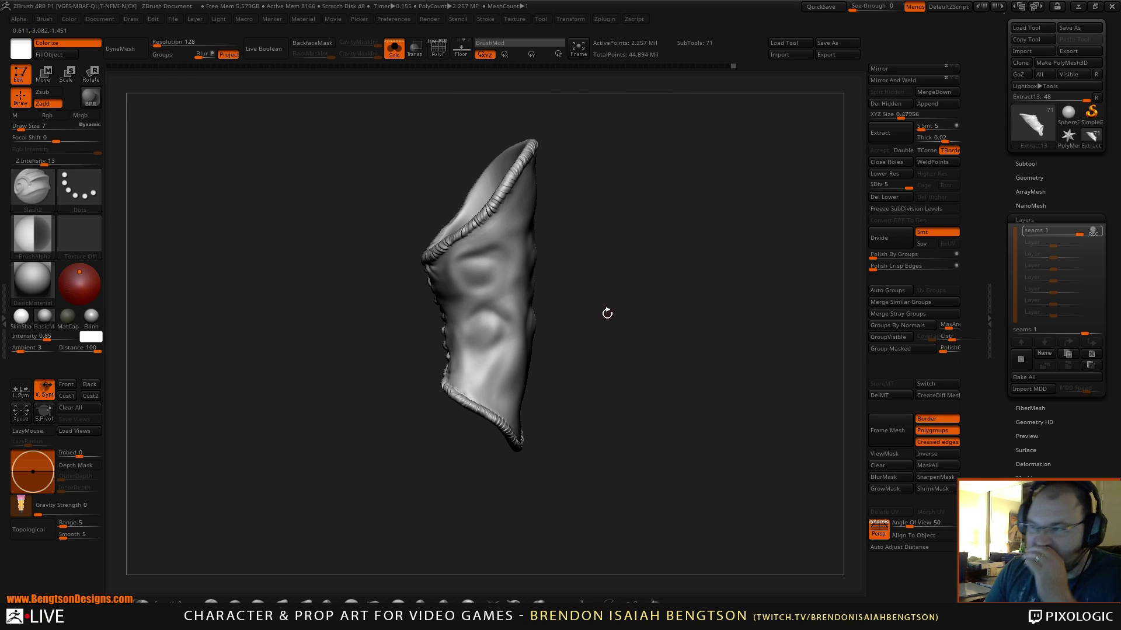
- Carve a further crease across the elbow rim beside the laced seam and review the bracer's rims and folds
right_drag(619, 297, 583, 350)
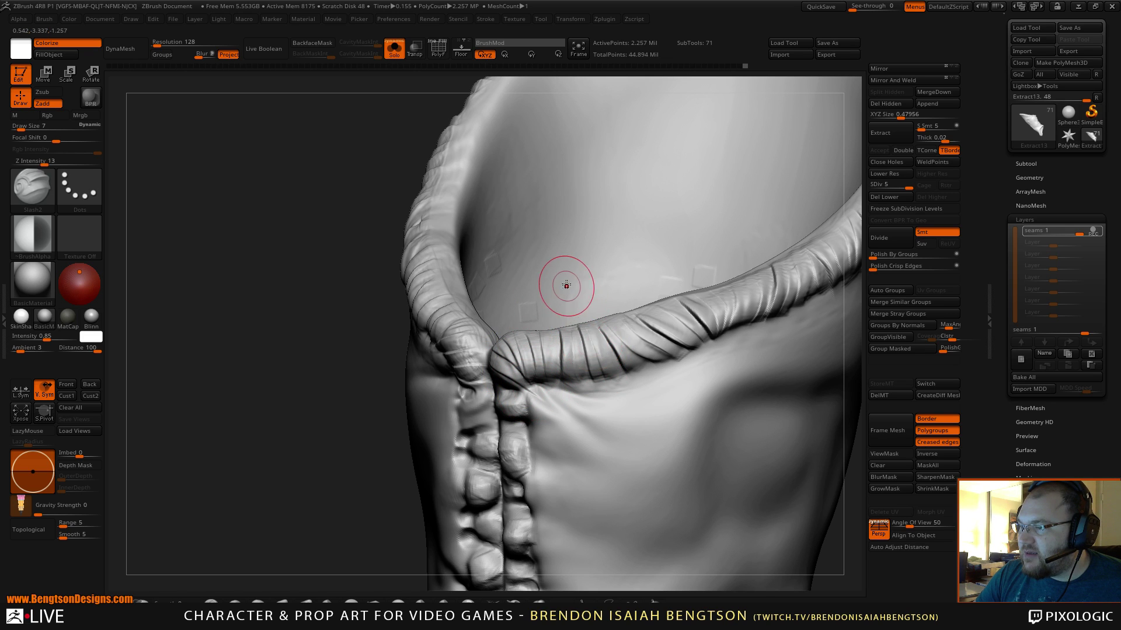
drag(590, 340, 611, 378)
mouse_move(345, 496)
mouse_down()
mouse_move(346, 513)
mouse_move(495, 308)
mouse_move(610, 268)
mouse_move(658, 267)
mouse_move(672, 285)
mouse_move(702, 275)
mouse_move(688, 257)
mouse_move(691, 268)
mouse_move(708, 245)
mouse_move(700, 249)
mouse_up()
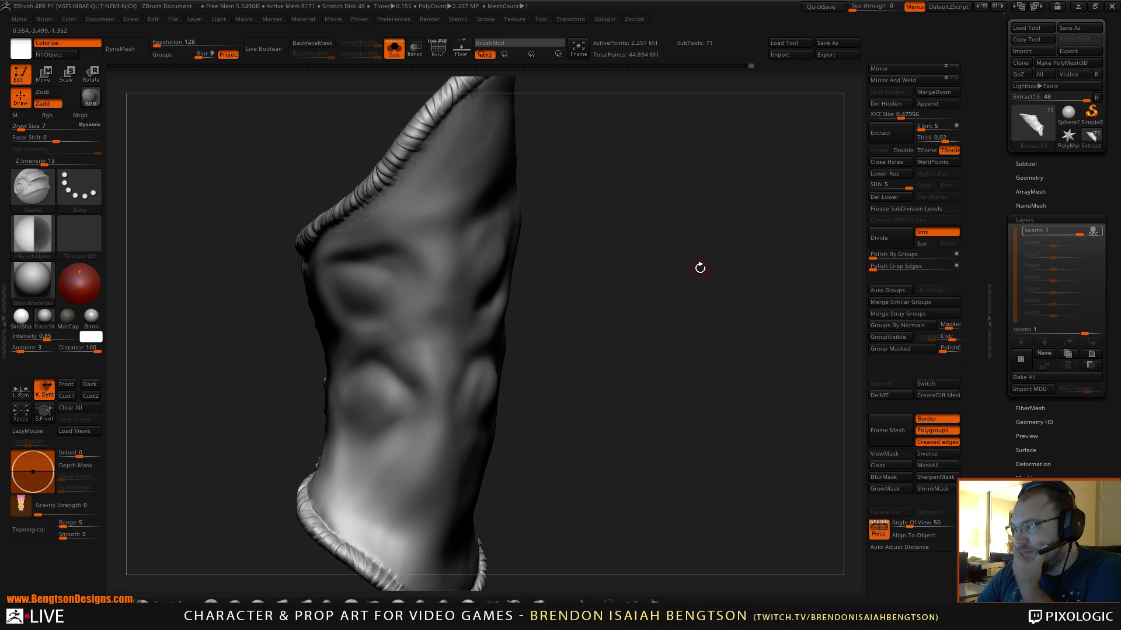
drag(695, 295, 698, 165)
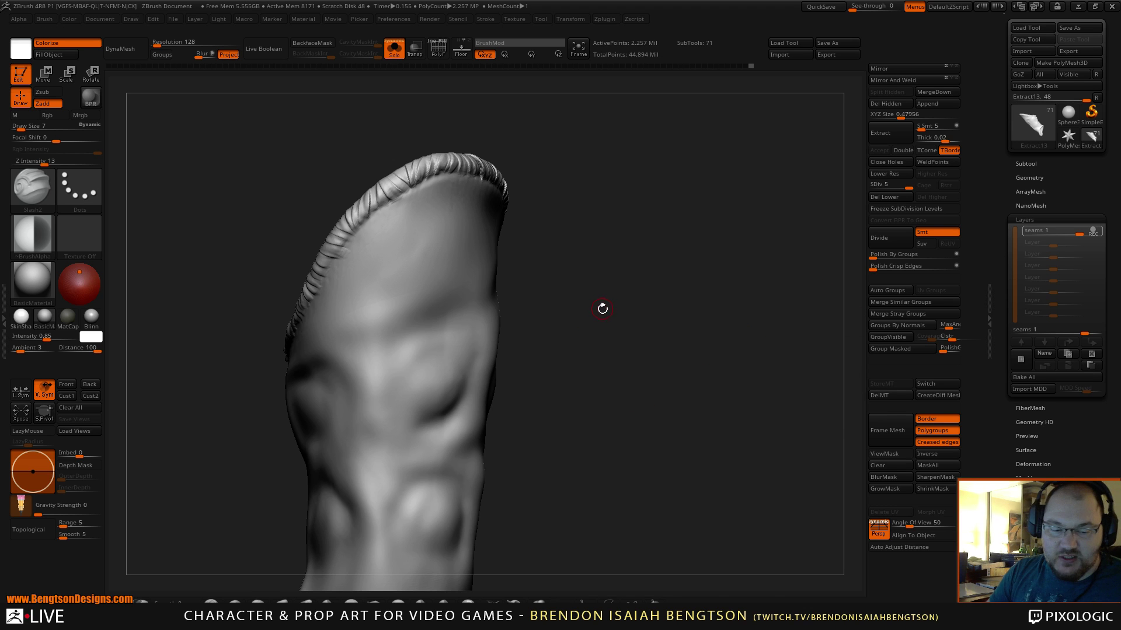
- Switch to the Morph brush for work on the bracer
key(b)
key(m)
key(o)
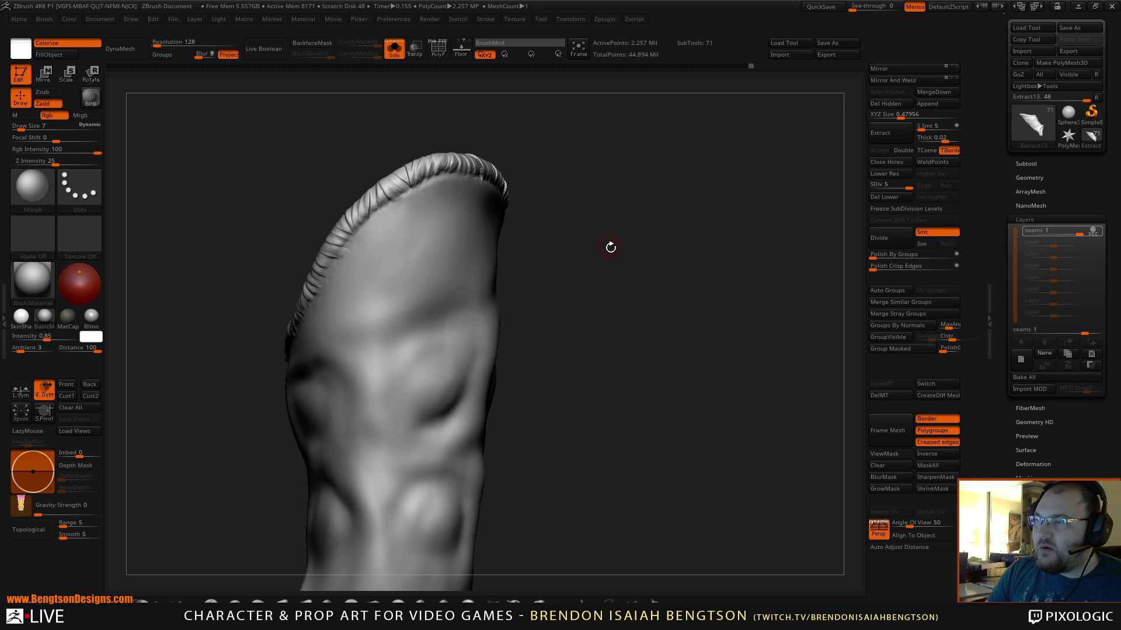
- Examine the wrapped trim along the bracer's upper rim and the lacing junction from several angles
drag(610, 247, 602, 379)
alt+drag(645, 246, 699, 320)
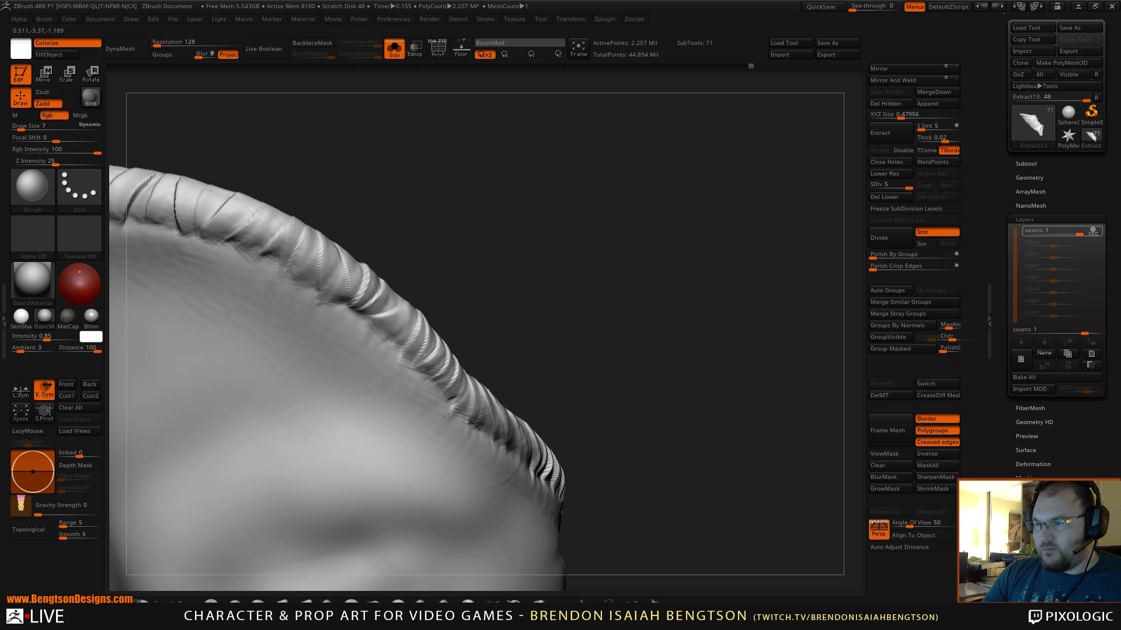
drag(537, 200, 610, 248)
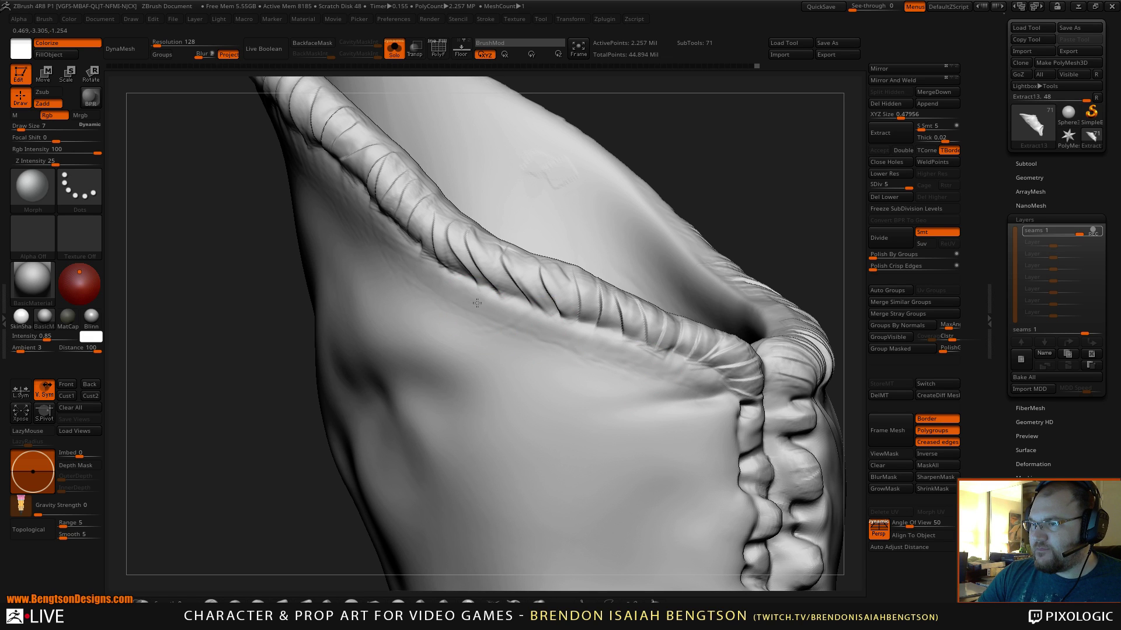
drag(605, 216, 651, 241)
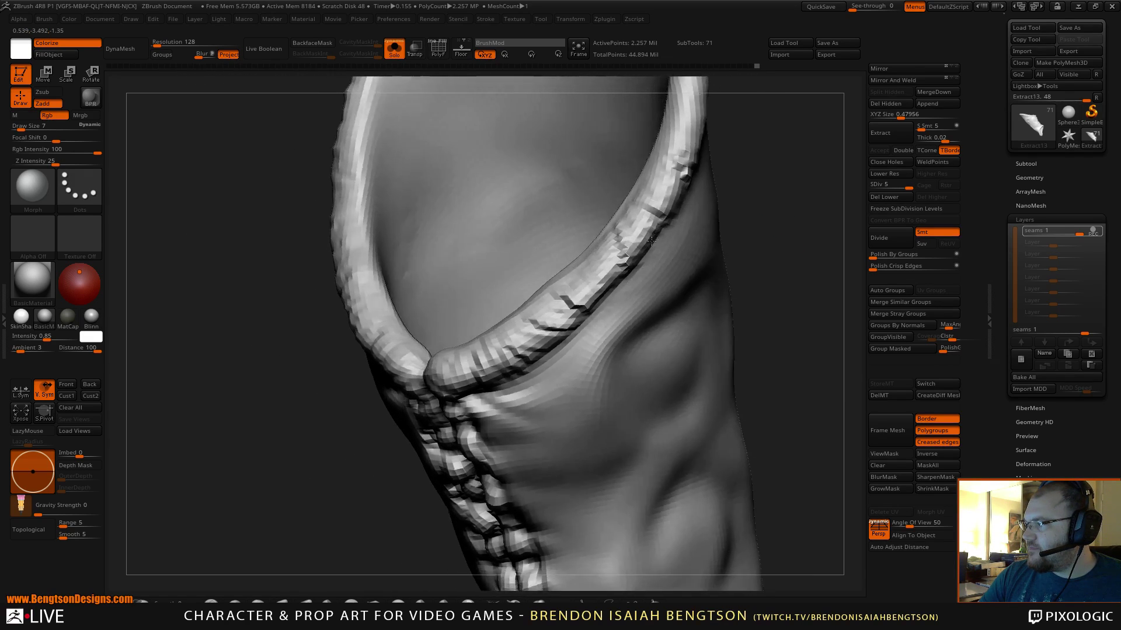
right_drag(652, 241, 652, 244)
mouse_move(585, 356)
right_down()
mouse_move(584, 303)
mouse_move(569, 311)
right_up()
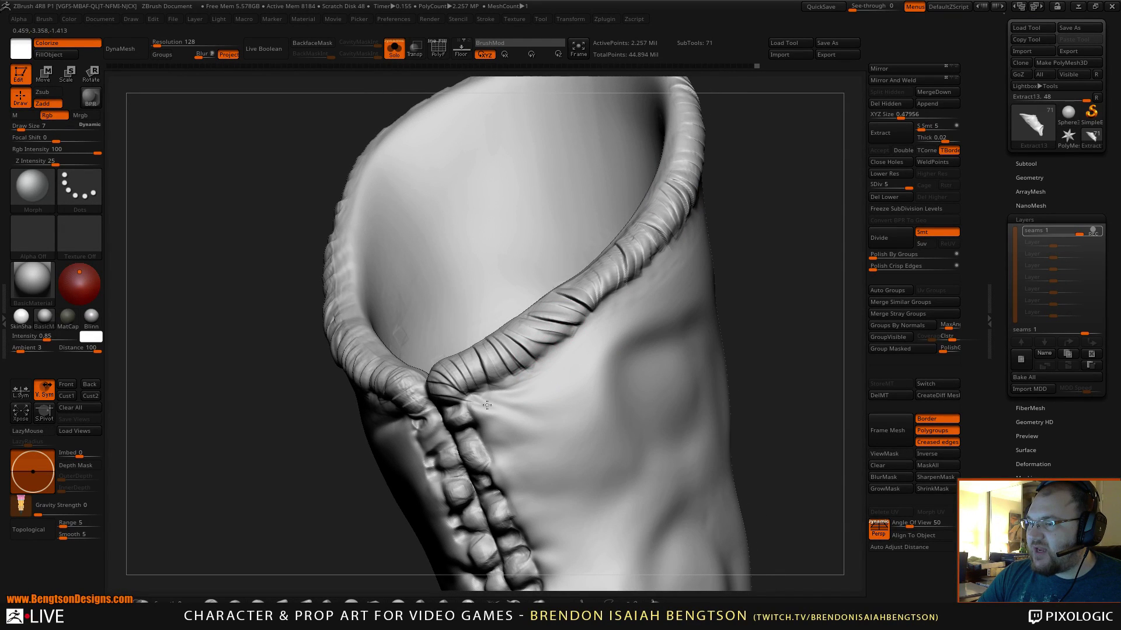
right_drag(797, 216, 671, 242)
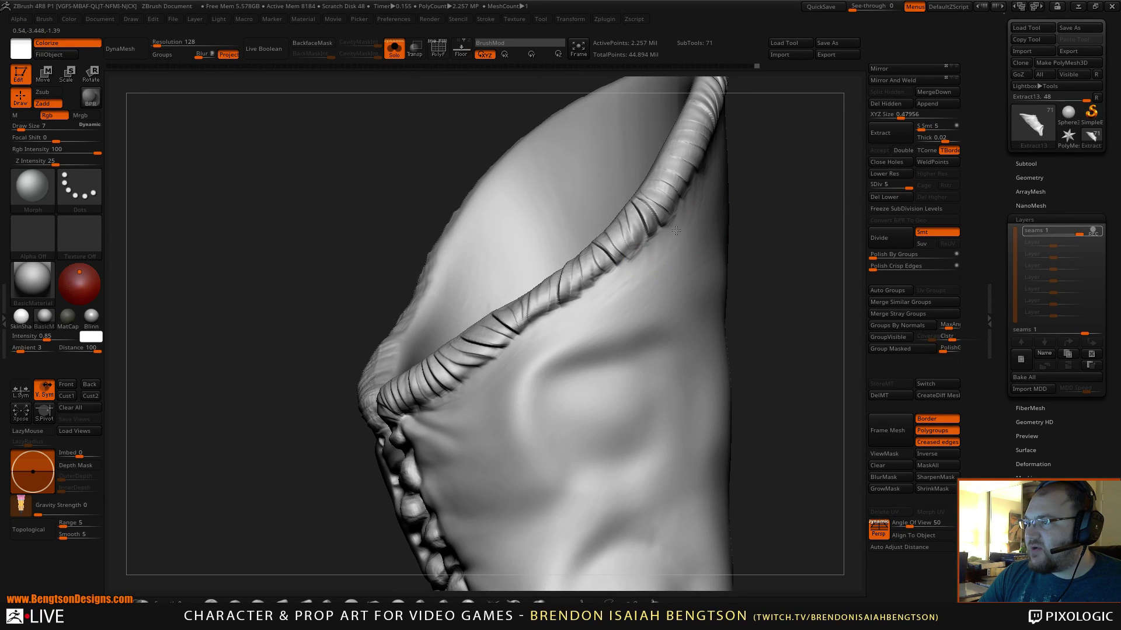
- Examine the wrapped trim around the bracer's wrist opening, inside and outside, up to the side lacing
right_drag(750, 218, 654, 303)
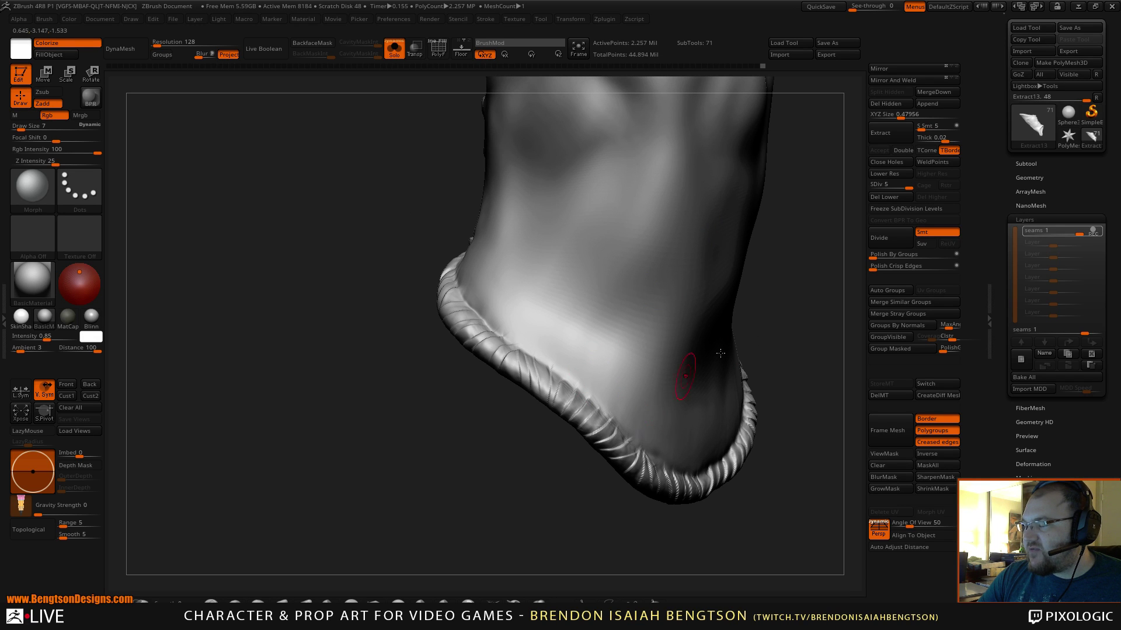
right_drag(675, 375, 727, 318)
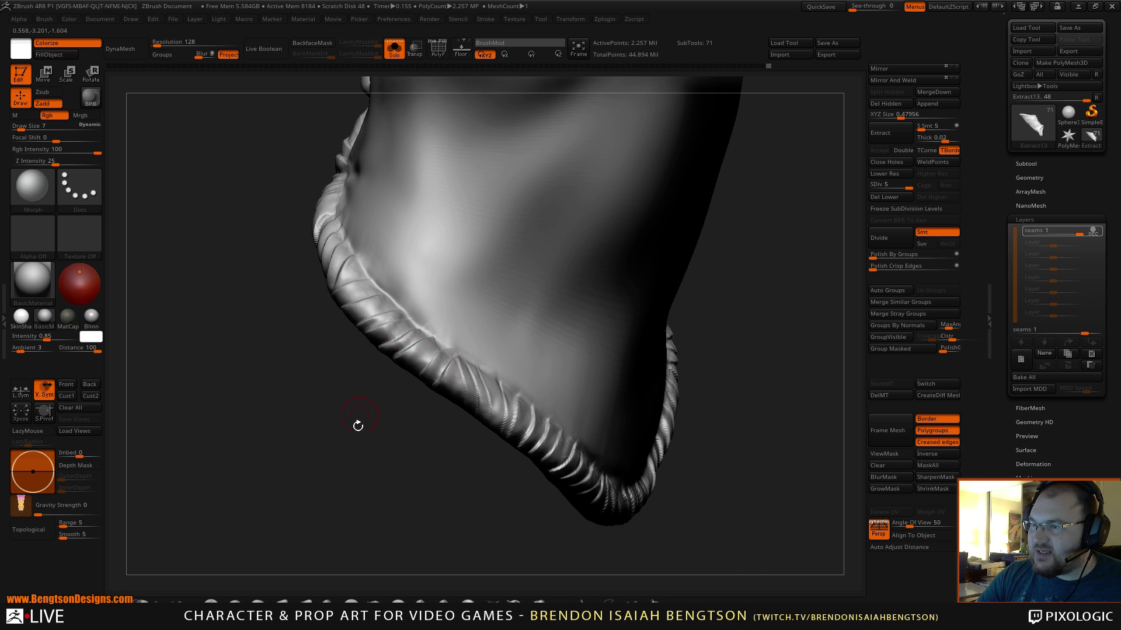
right_drag(358, 426, 450, 338)
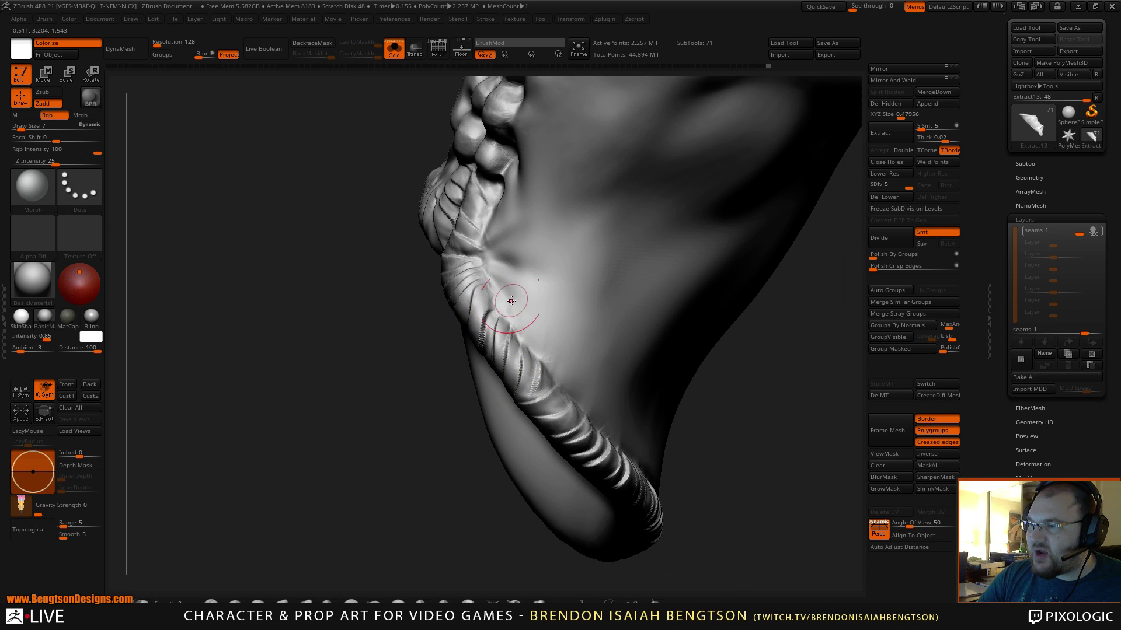
right_drag(440, 510, 276, 481)
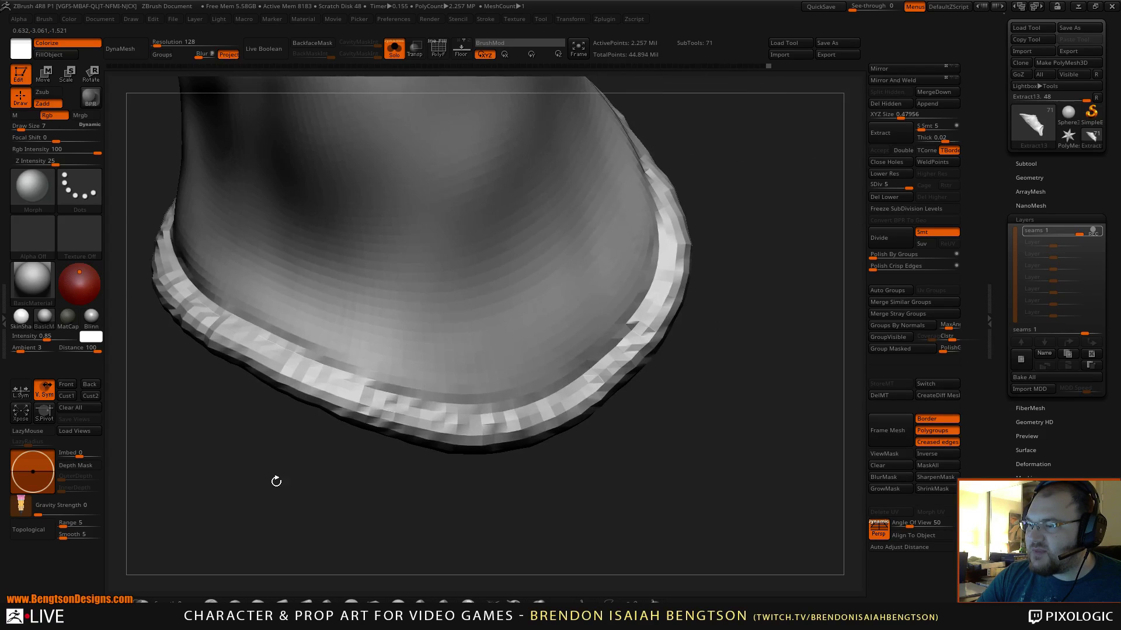
right_drag(533, 363, 698, 327)
right_drag(623, 216, 548, 318)
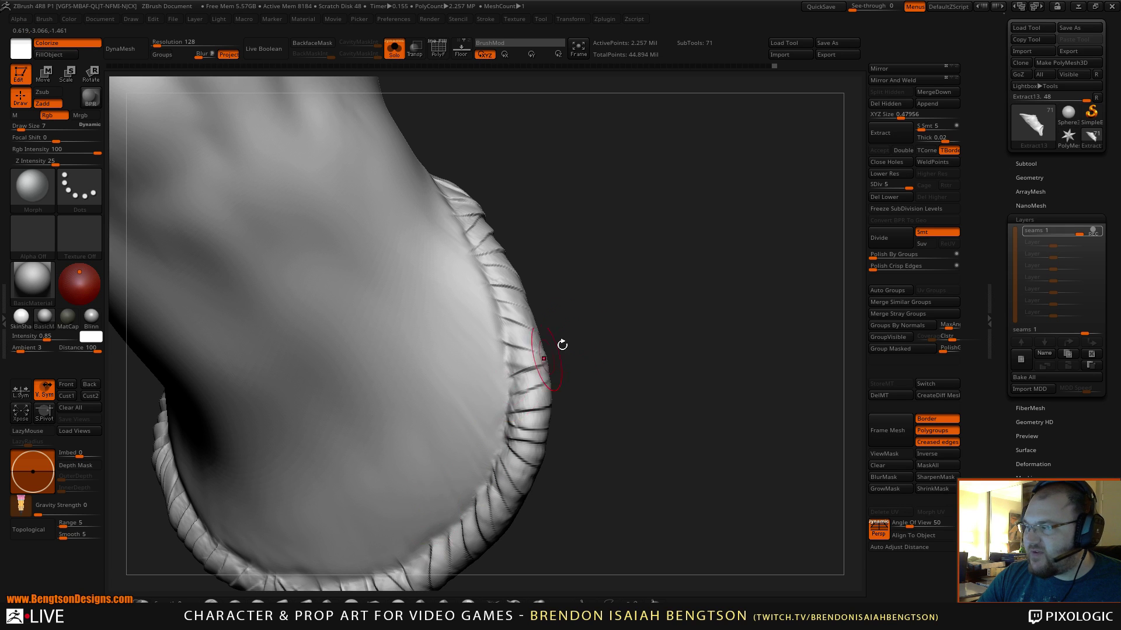
right_drag(561, 344, 565, 280)
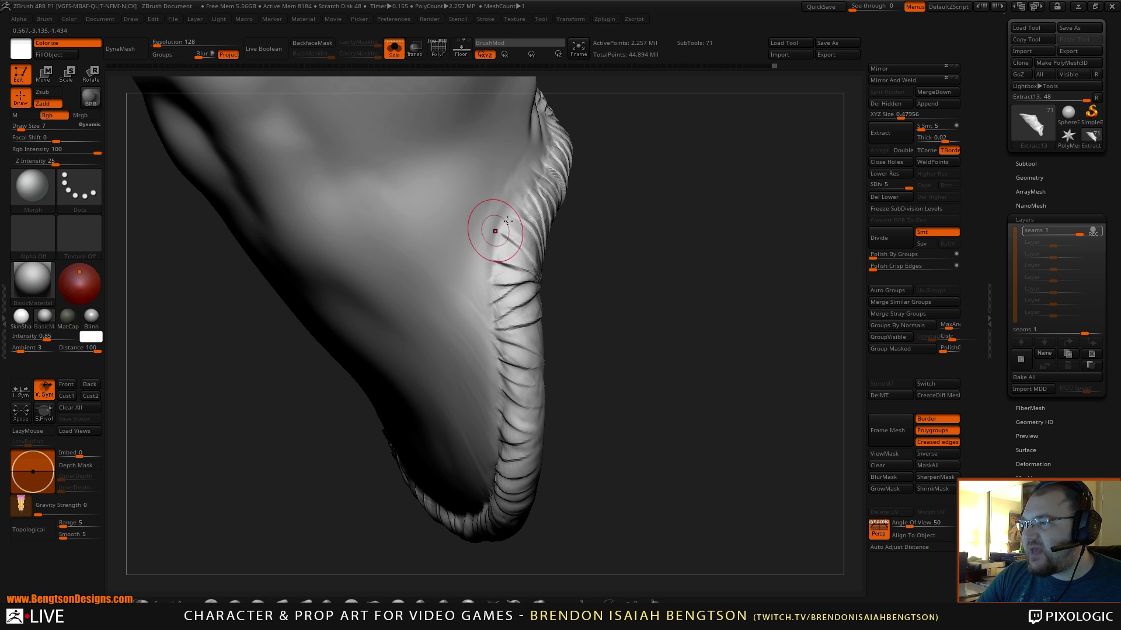
mouse_move(492, 230)
right_down()
mouse_move(643, 243)
mouse_move(499, 272)
right_up()
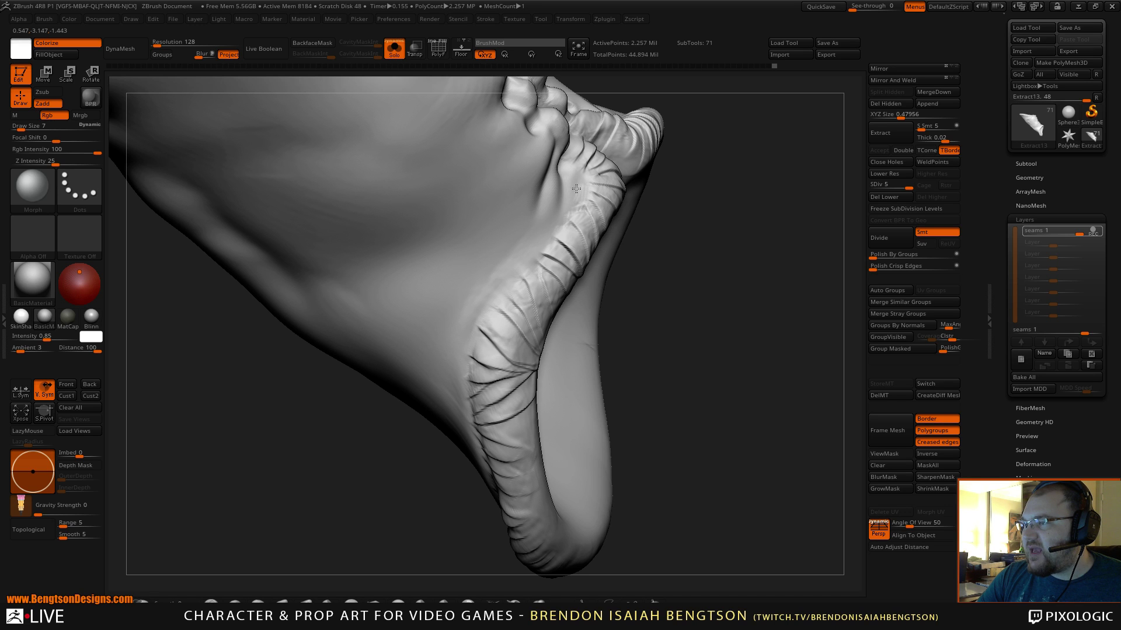
mouse_move(576, 189)
right_down()
mouse_move(765, 140)
mouse_move(729, 287)
mouse_move(706, 205)
mouse_move(631, 290)
mouse_move(643, 296)
right_up()
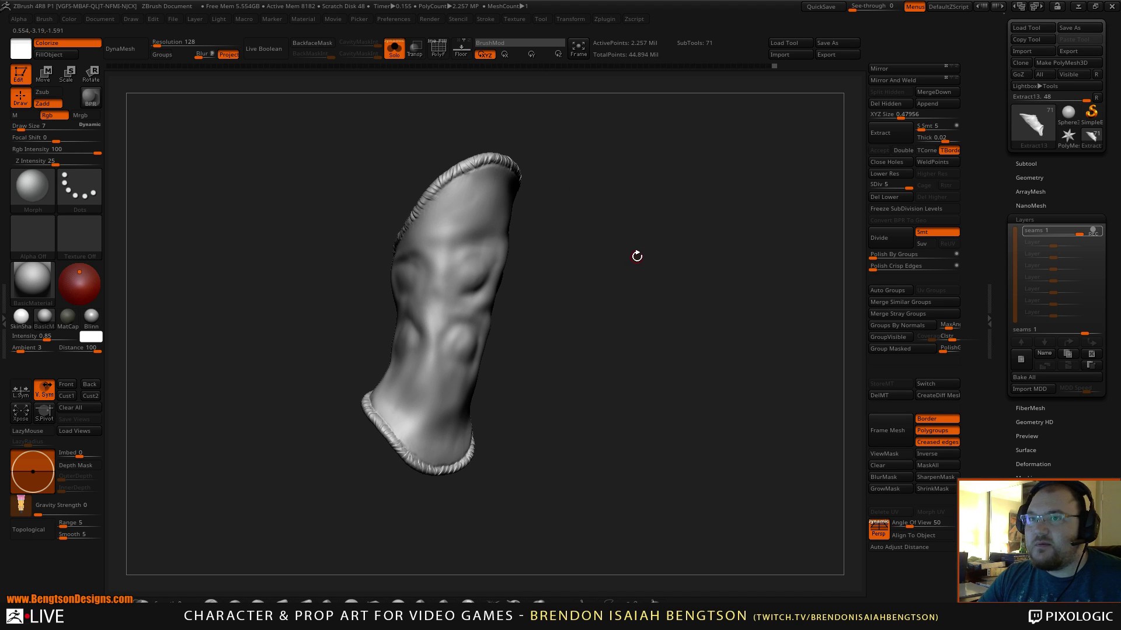
- Leave Solo mode and review the bracer in place on the character's arm from the front and outer sides
right_drag(636, 255, 676, 288)
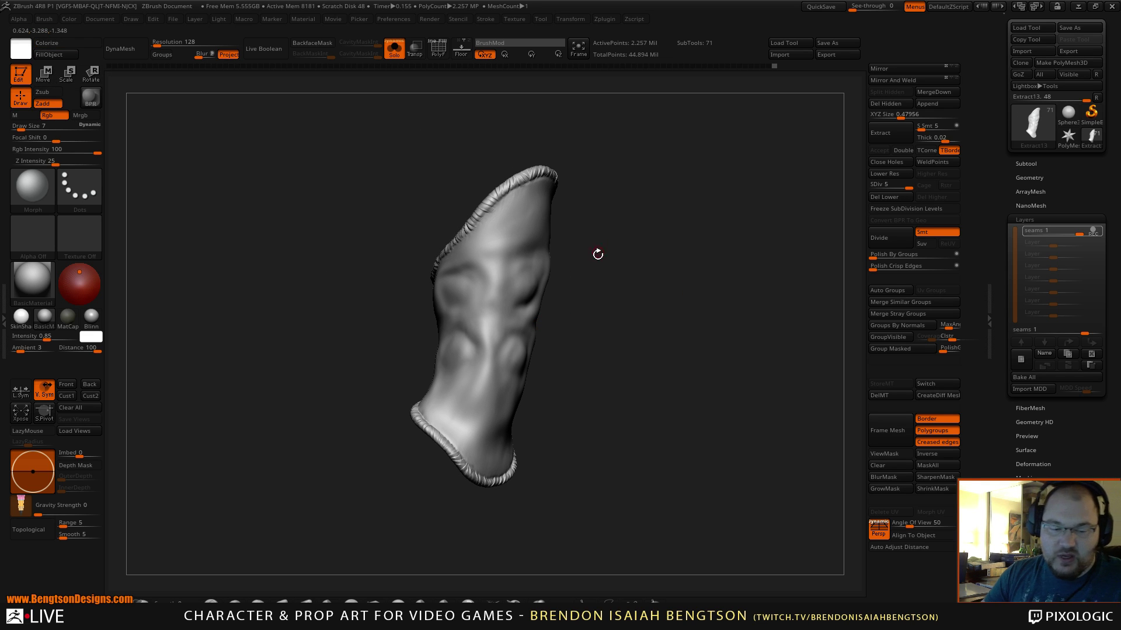
key(shift+s)
drag(711, 282, 810, 279)
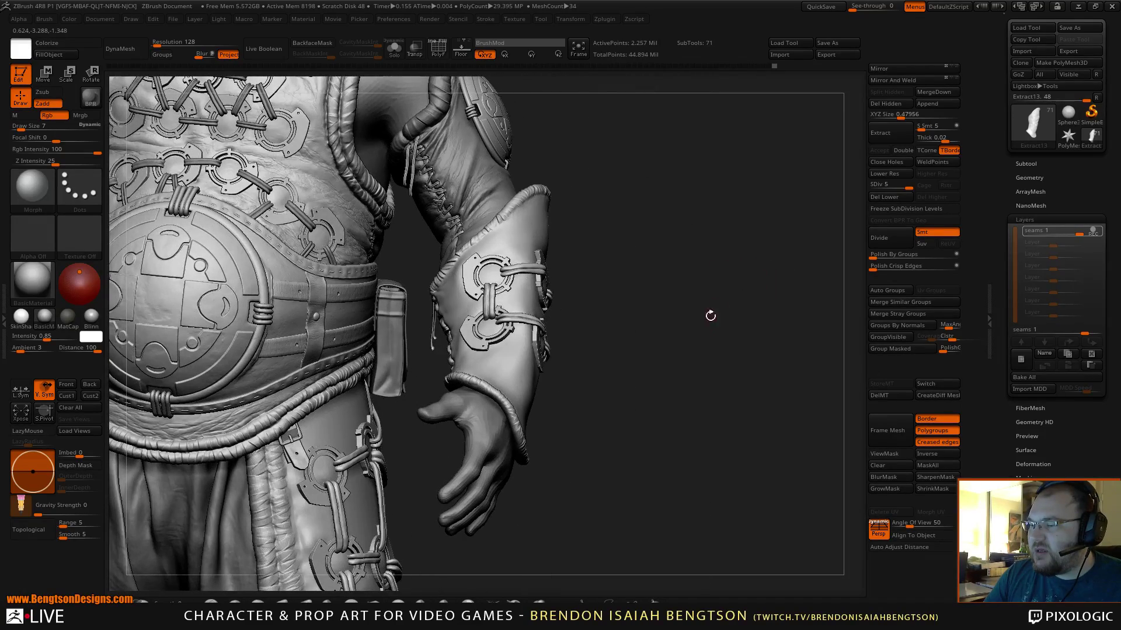
drag(697, 341, 541, 358)
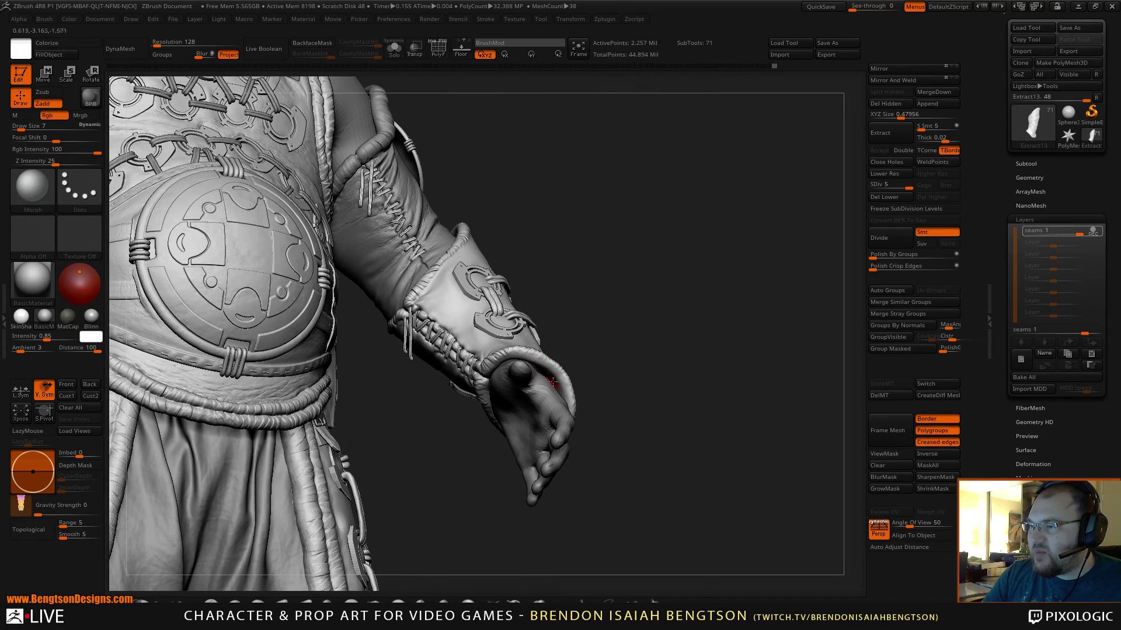
drag(651, 343, 674, 350)
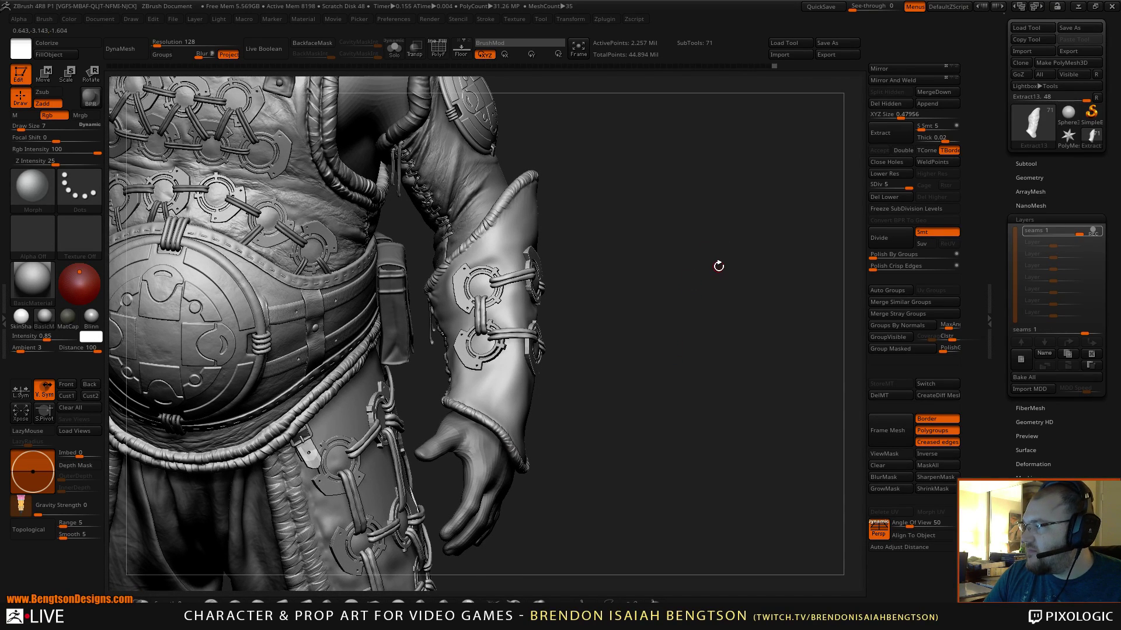
drag(719, 268, 702, 241)
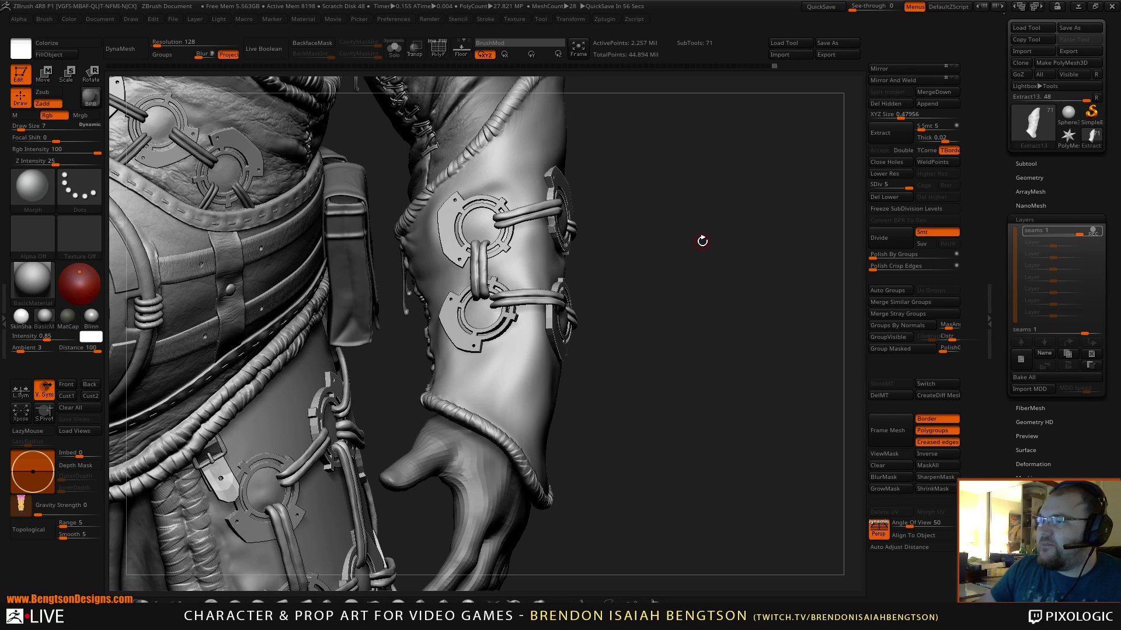
drag(699, 237, 368, 338)
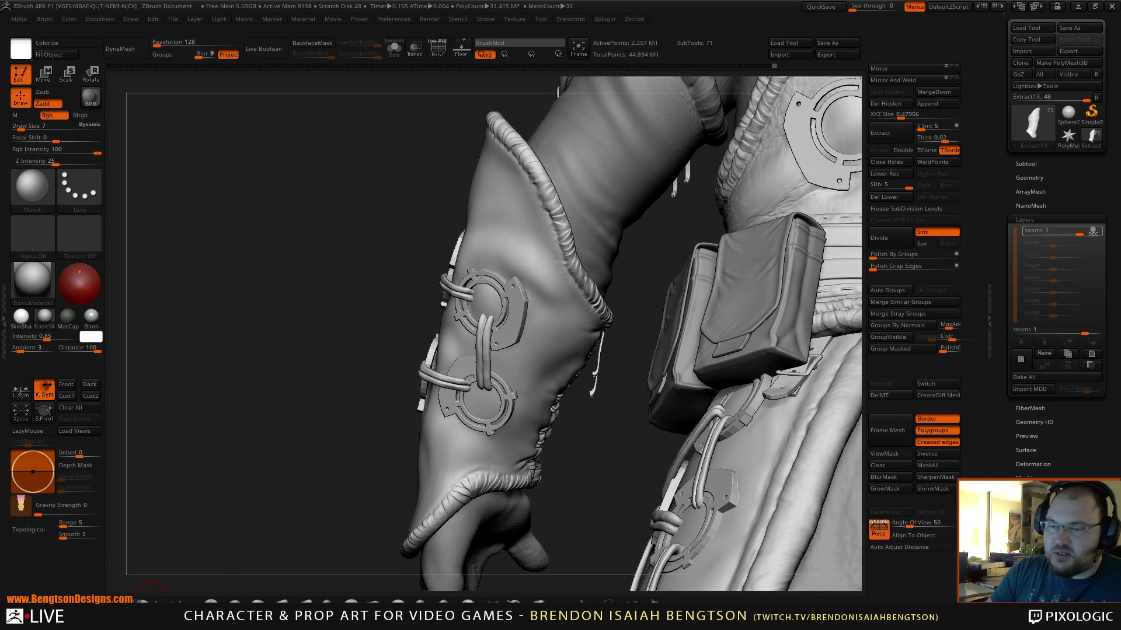
- Set up the Standard brush with the last Bag_OrangeLeather alpha and the DragRect stroke
click(211, 603)
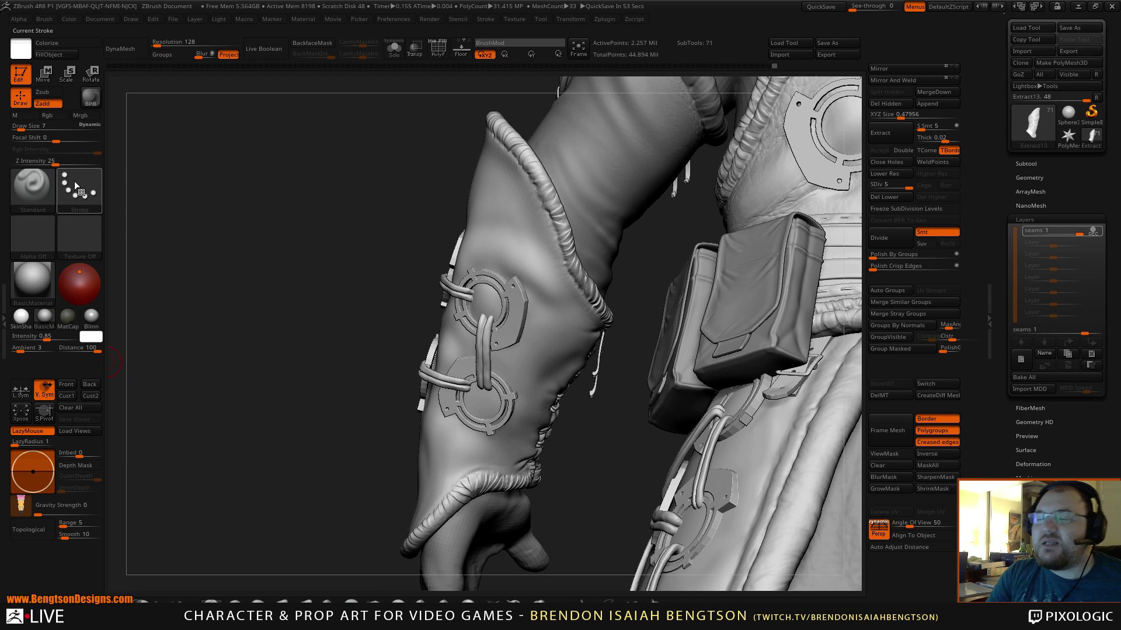
mouse_move(79, 189)
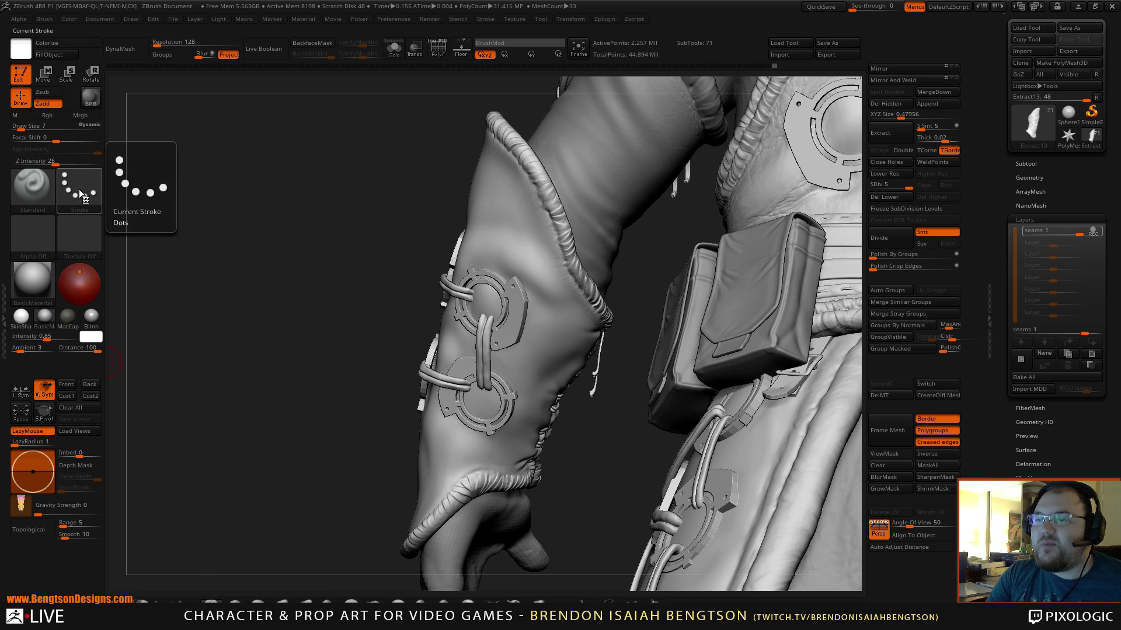
click(34, 241)
mouse_move(466, 251)
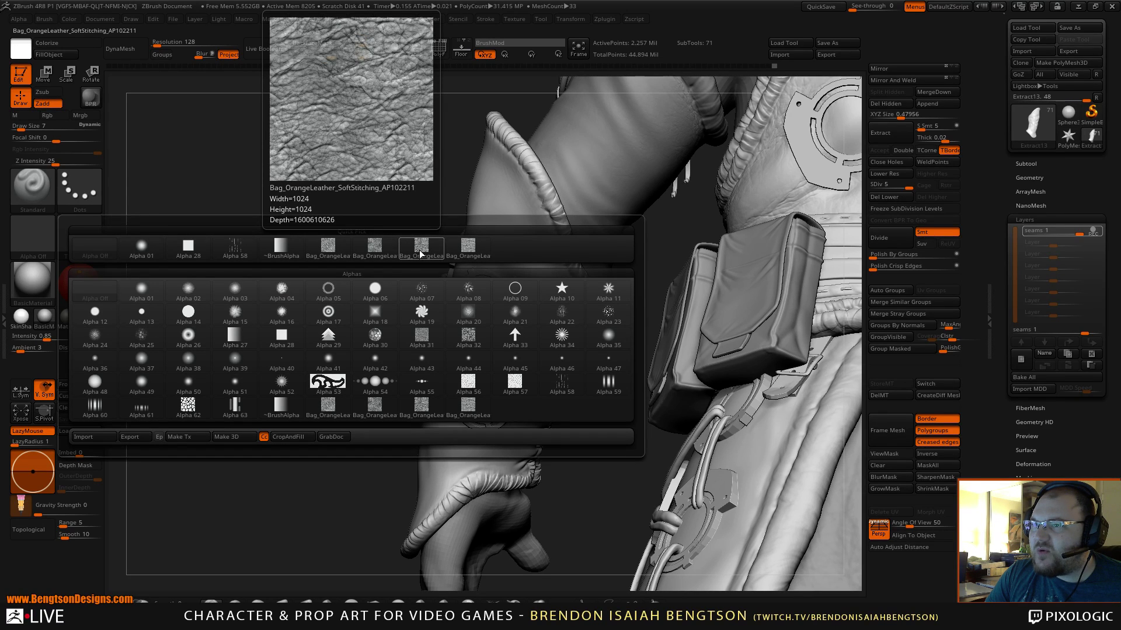
click(469, 252)
drag(317, 262, 175, 222)
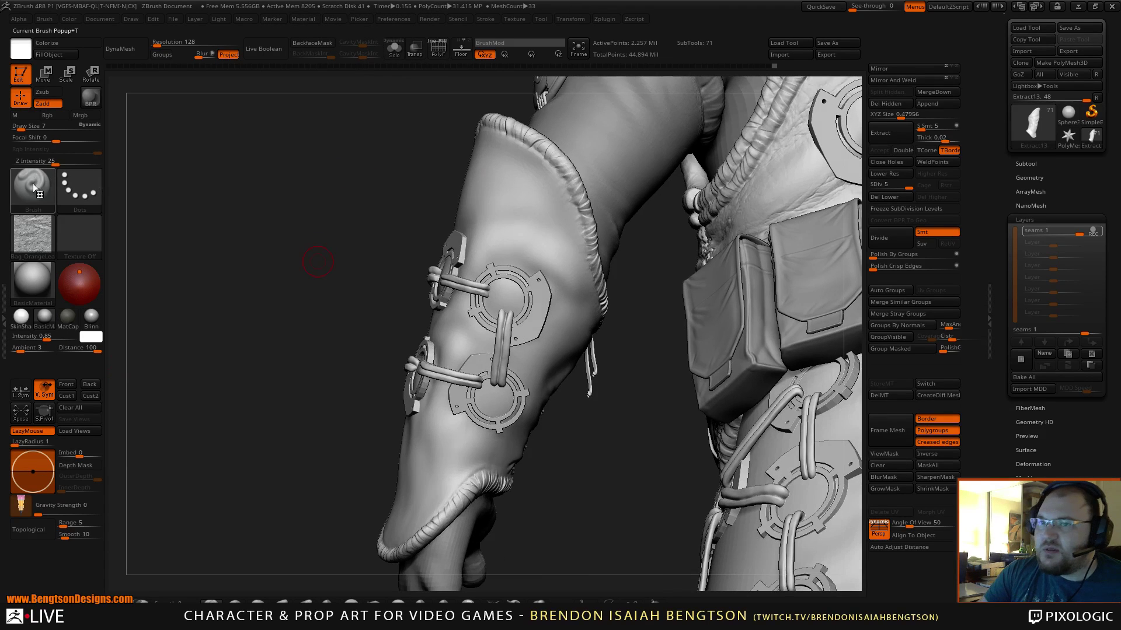
click(72, 181)
click(175, 201)
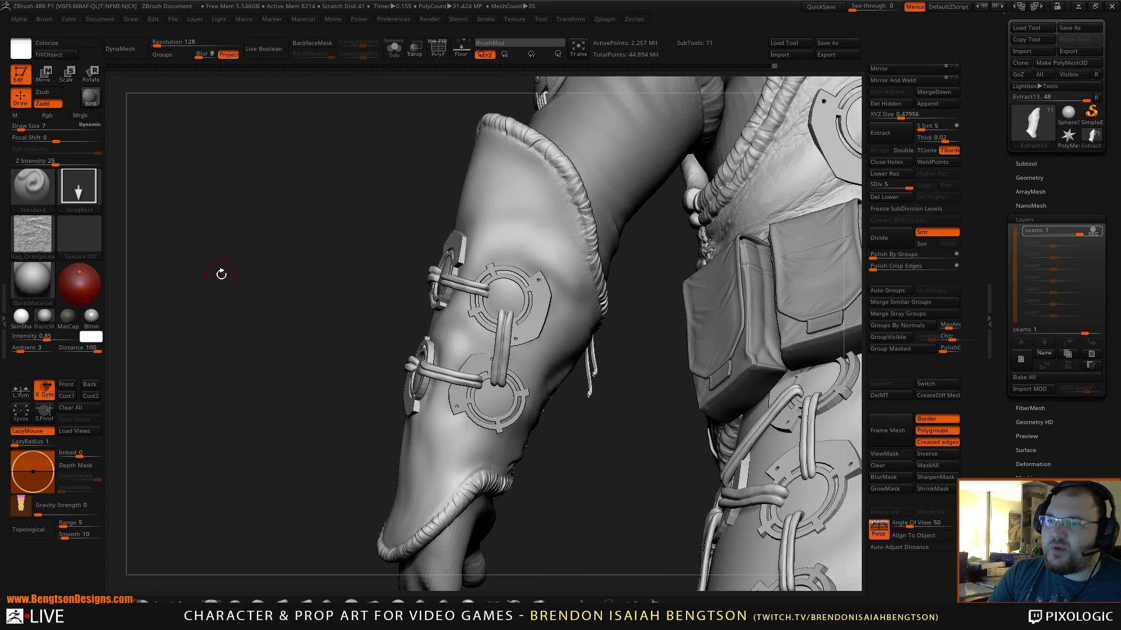
- Add a new sculpting layer to the bracer and name it "pattern 1"
drag(282, 393, 885, 286)
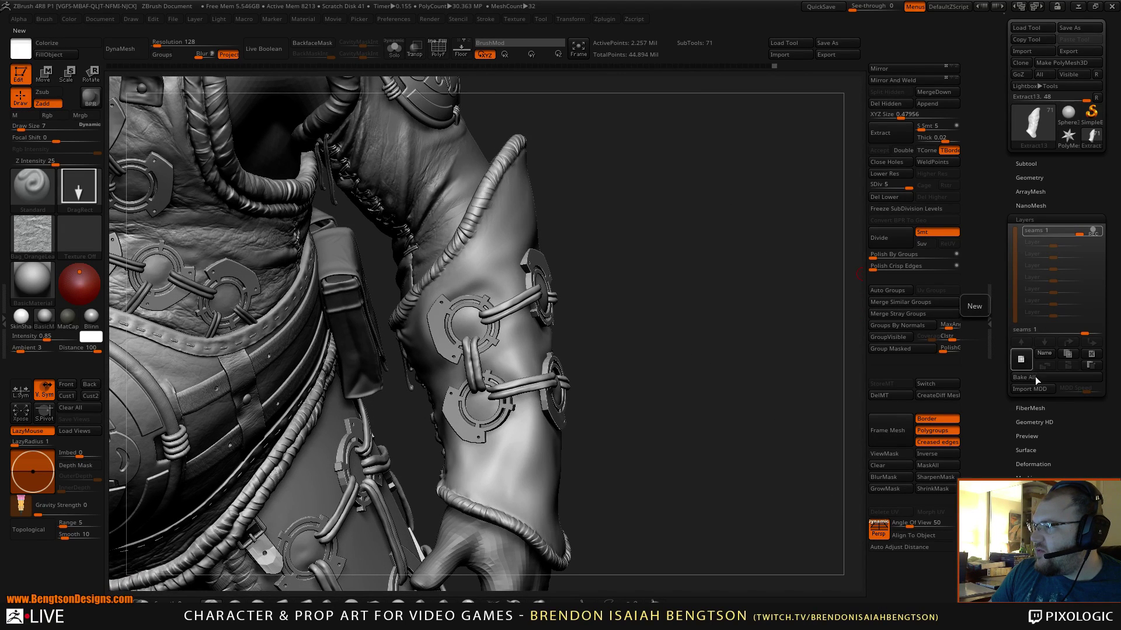
click(1021, 359)
click(1043, 353)
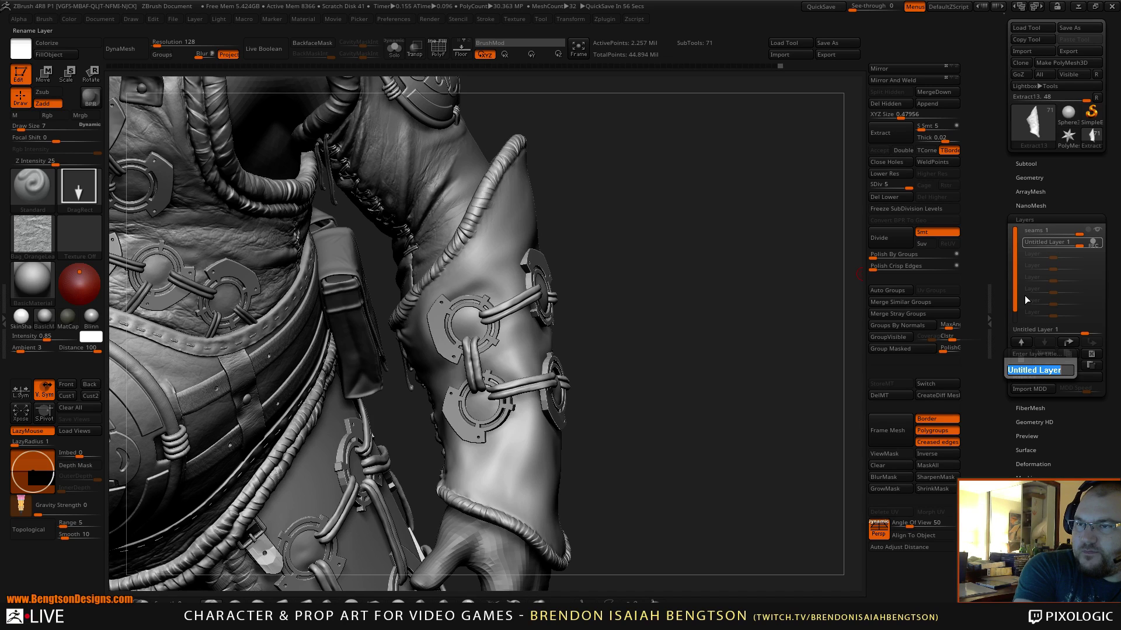
text(patt)
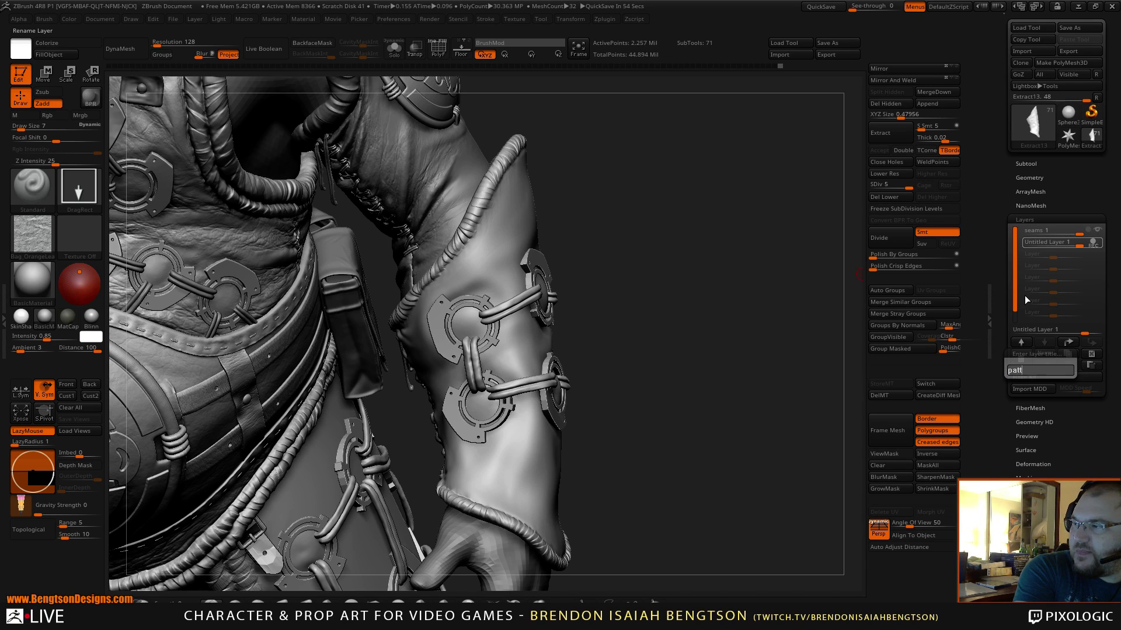
text(ern )
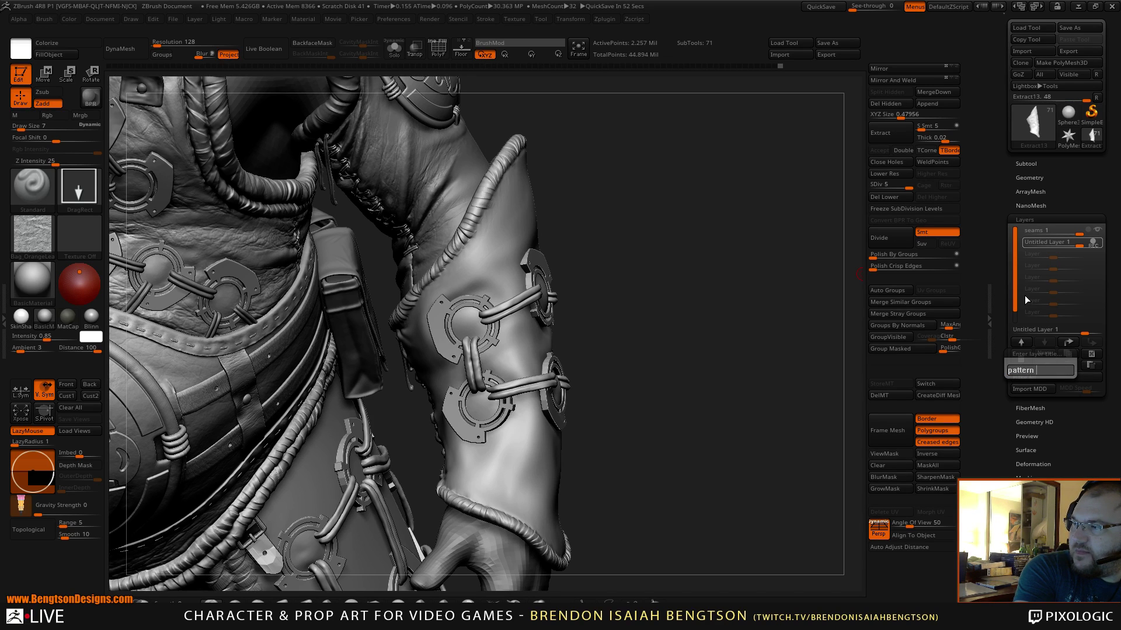
text(1)
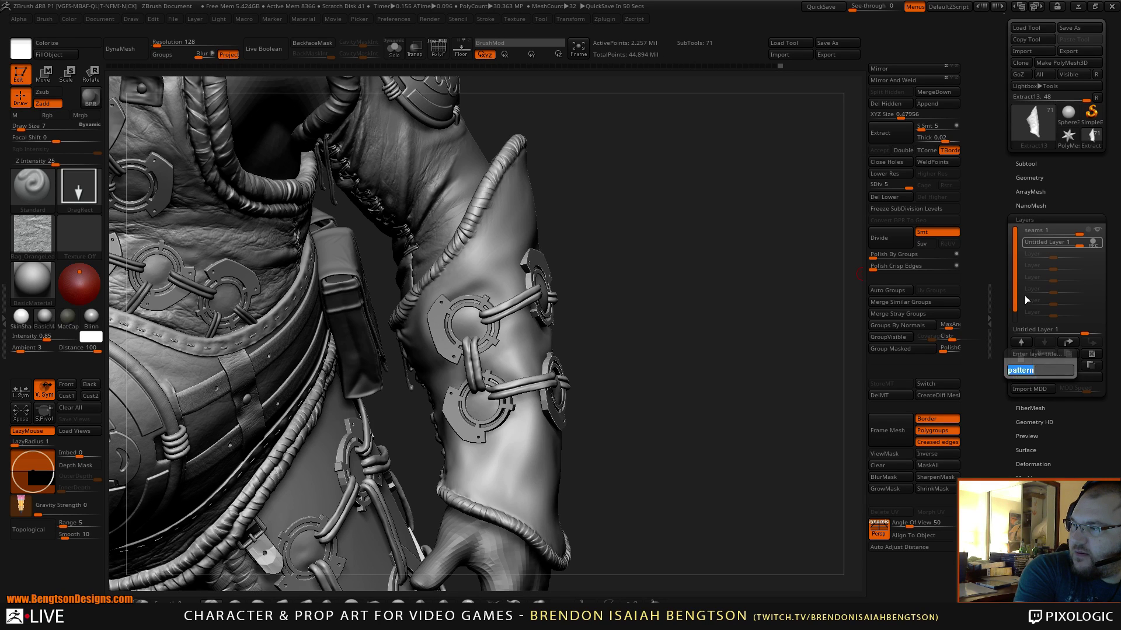
key(Return)
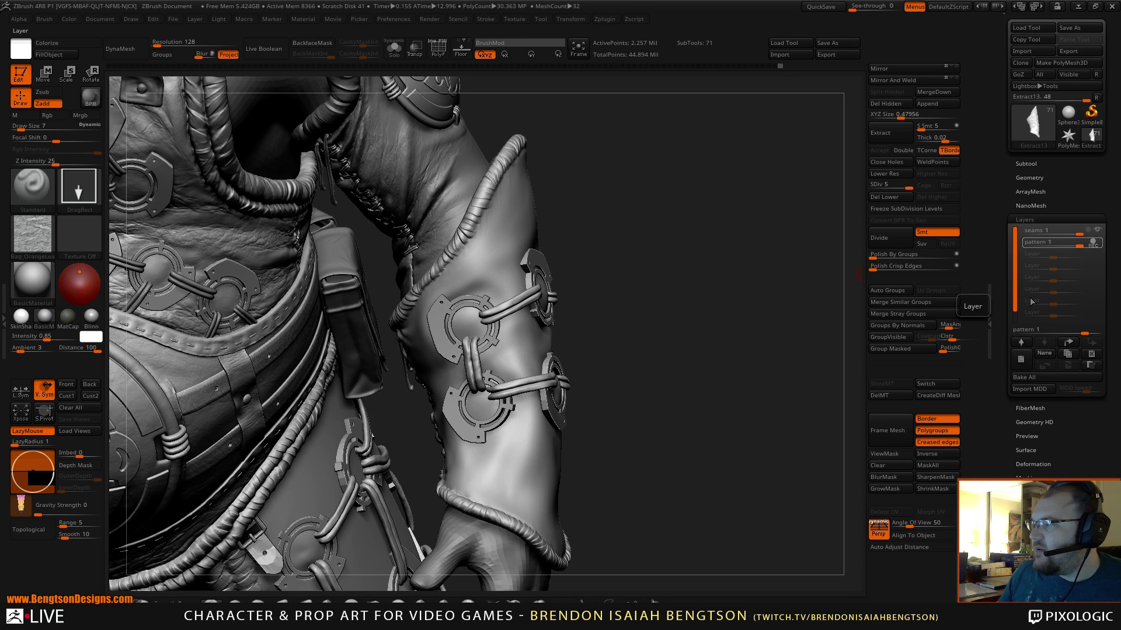
- Try stamping the leather alpha onto the bracer just above the wrist trim at the current intensity
drag(677, 333, 617, 342)
mouse_move(476, 351)
mouse_down()
mouse_move(441, 429)
mouse_move(446, 419)
mouse_up()
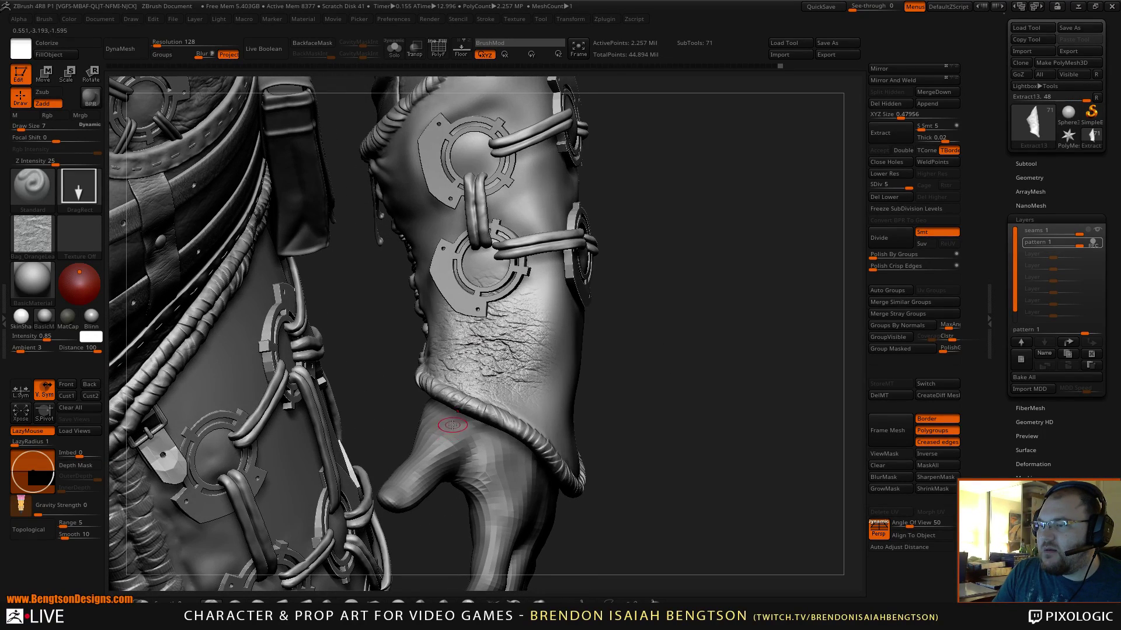
key(ctrl+z)
- Set the brush's Z Intensity to 10 and stamp the leather alpha onto the bracer above the wrist trim
key(space)
click(506, 377)
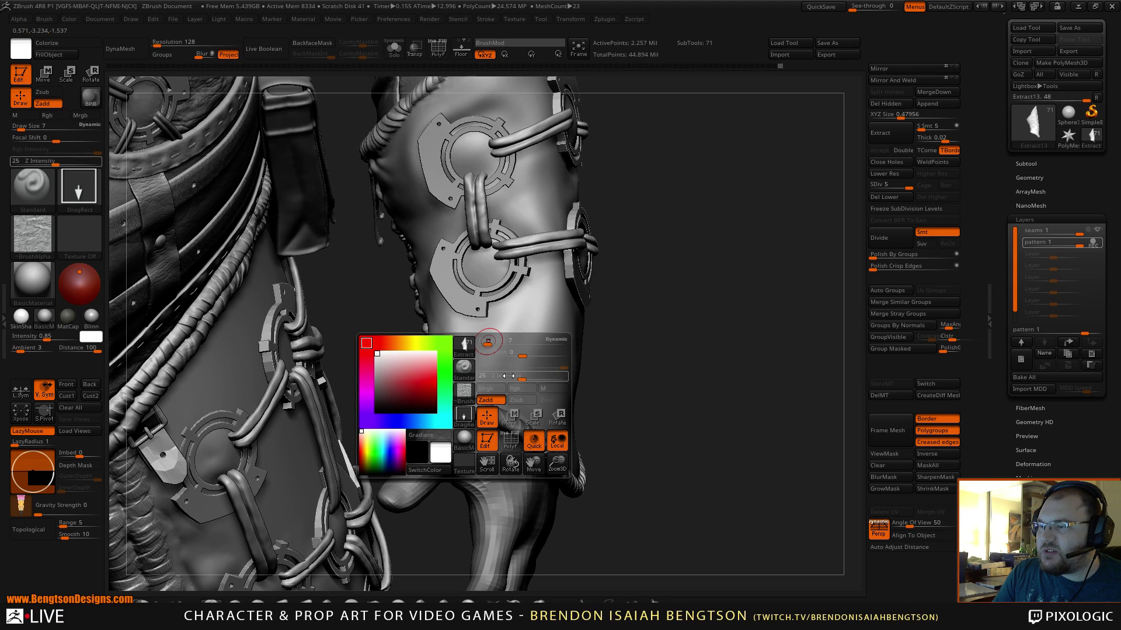
text(9)
key(Return)
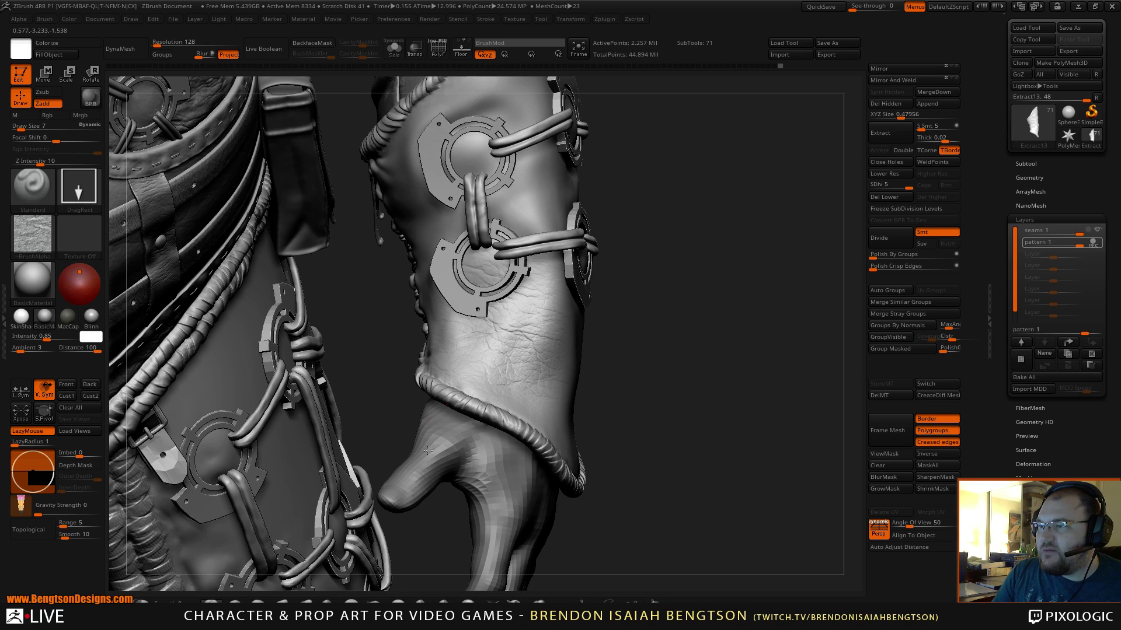
drag(654, 332, 624, 371)
right_drag(624, 371, 538, 362)
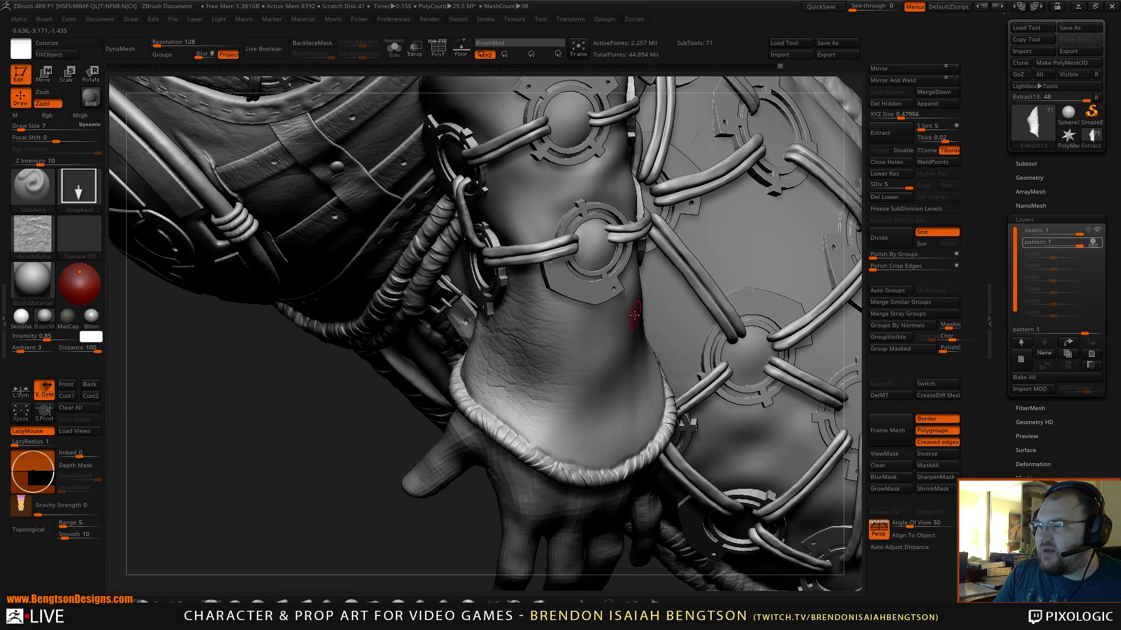
right_drag(650, 319, 545, 325)
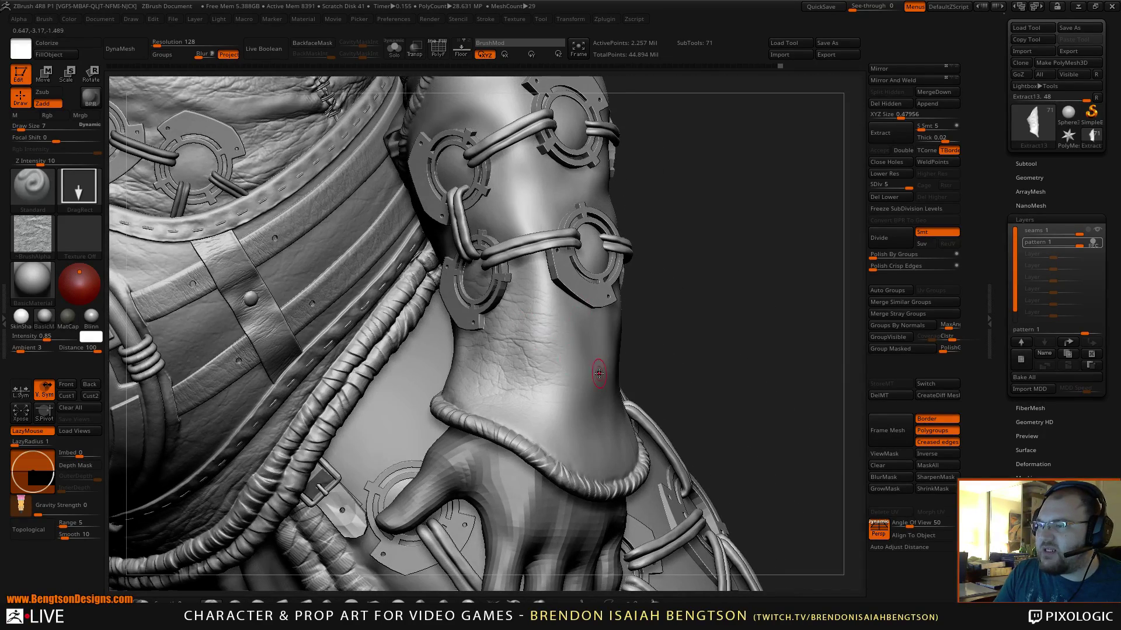
- Stamp the leather alpha around the bracer's lower sleeve, from just above the wrist trim to the lower metal plates
right_drag(656, 273, 675, 304)
drag(695, 298, 724, 298)
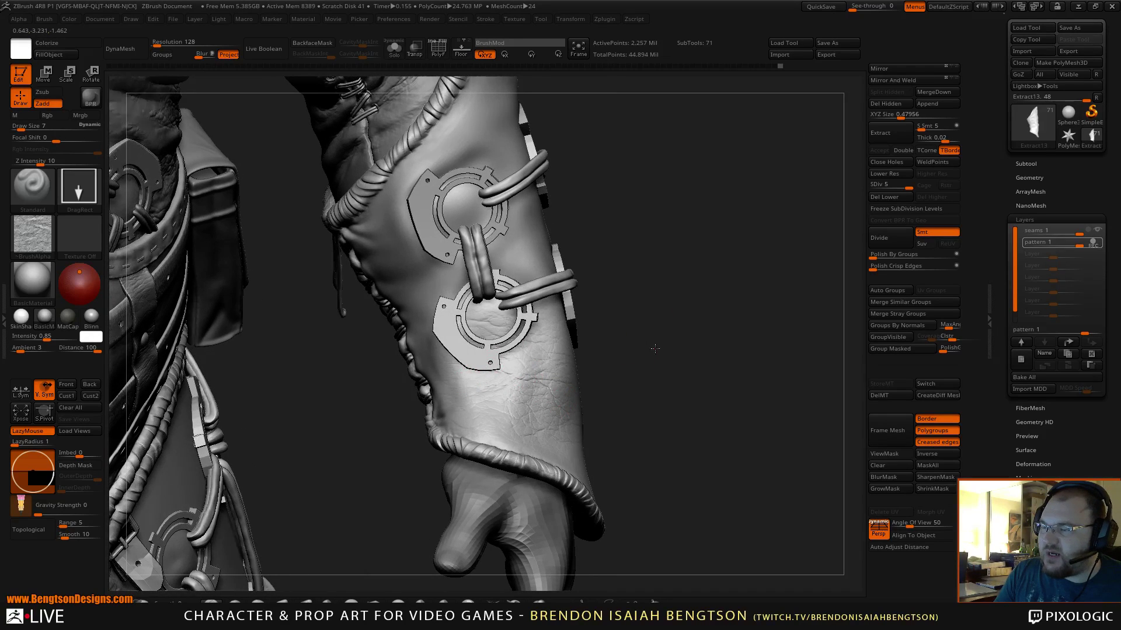
drag(656, 356, 487, 396)
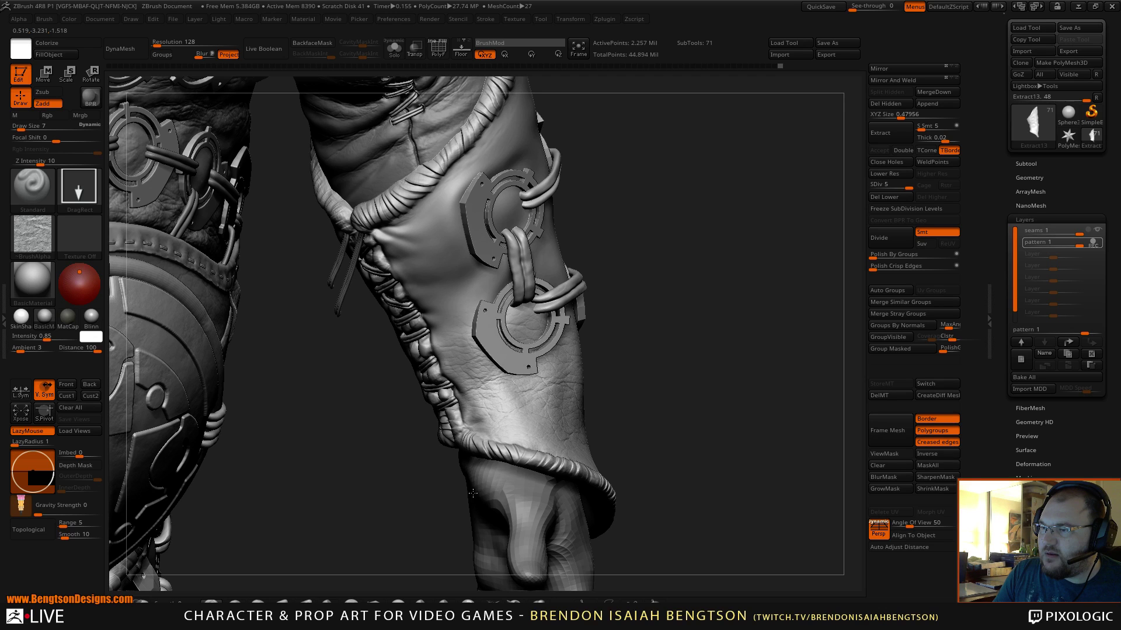
drag(643, 391, 508, 457)
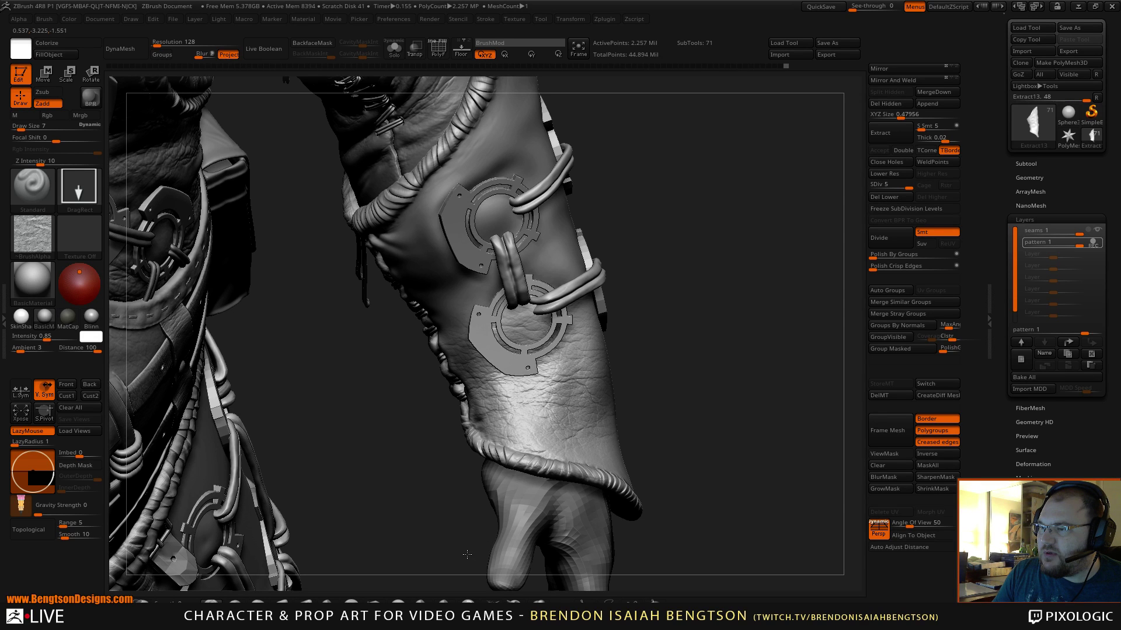
drag(666, 398, 594, 427)
right_drag(594, 428, 619, 438)
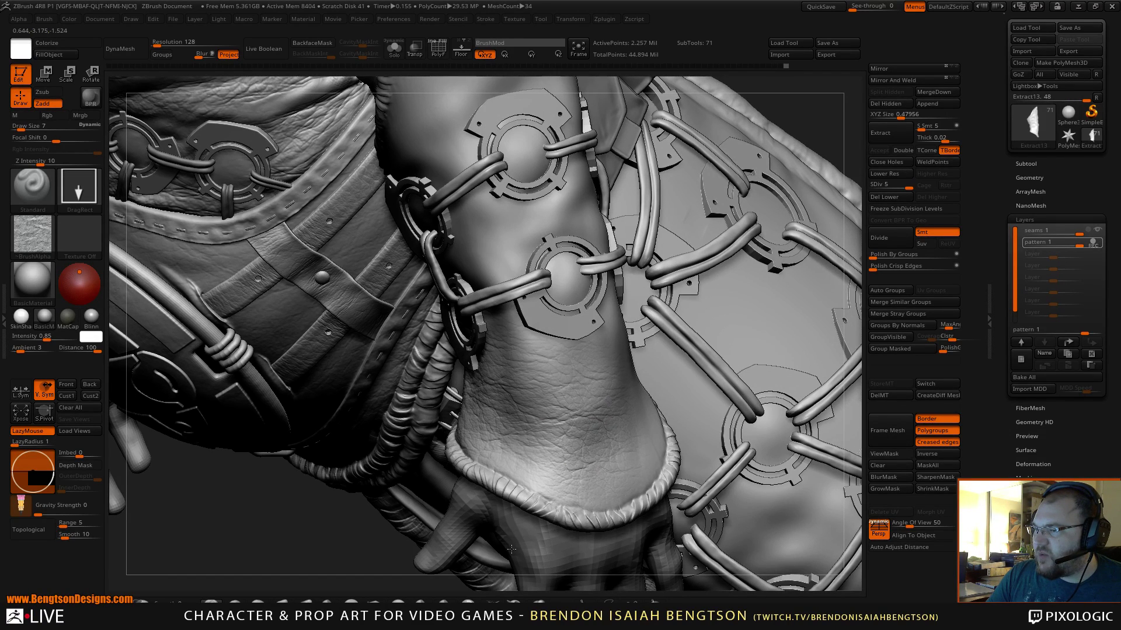
- Isolate the bracer with Solo and stamp the leather alpha across its lower front, up to the lower rounded bulge
right_drag(567, 382, 659, 339)
key(alt+s)
drag(706, 428, 711, 370)
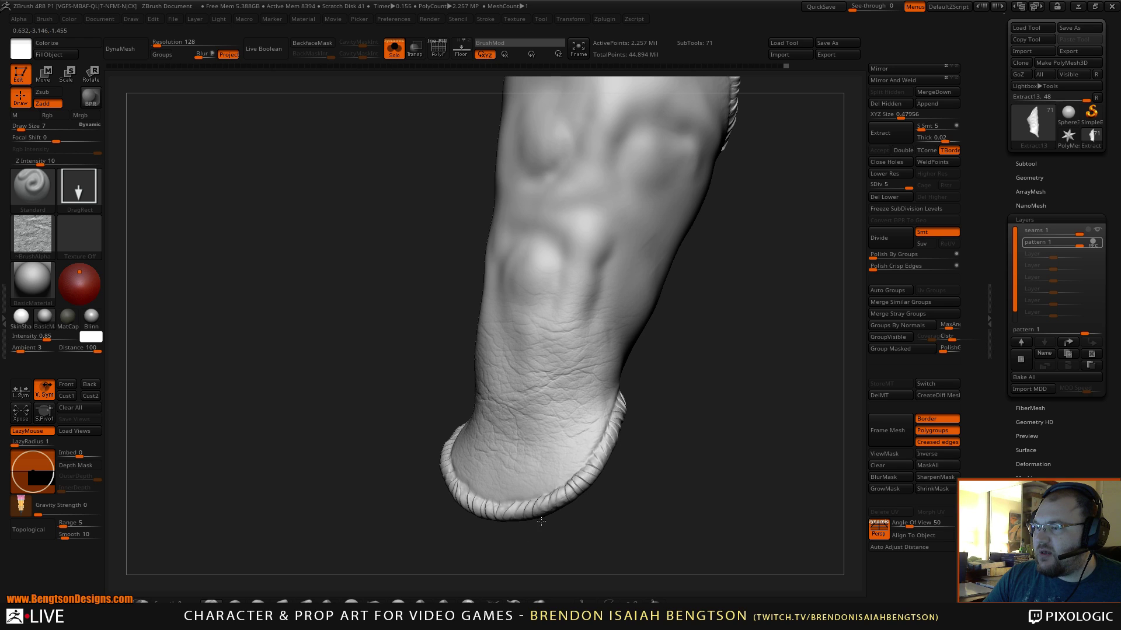
drag(674, 394, 509, 375)
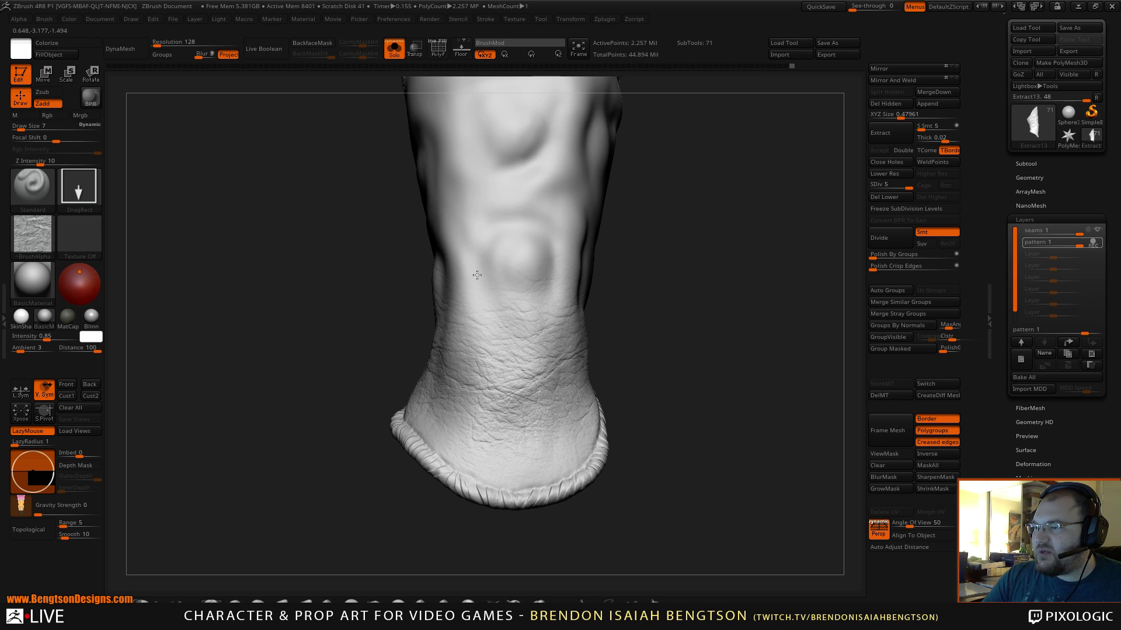
drag(575, 240, 627, 229)
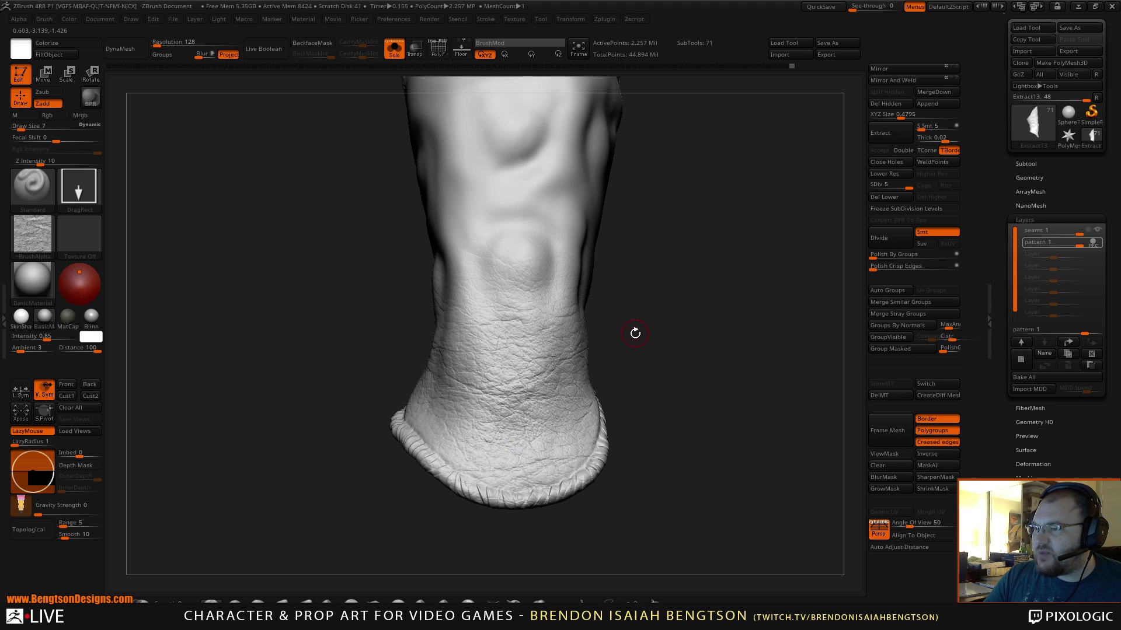
- Stamp the leather alpha over the bracer's lower sides, between the wrist trim and the laced seam
mouse_move(693, 333)
mouse_down()
mouse_move(678, 330)
mouse_move(650, 360)
mouse_move(670, 358)
mouse_up()
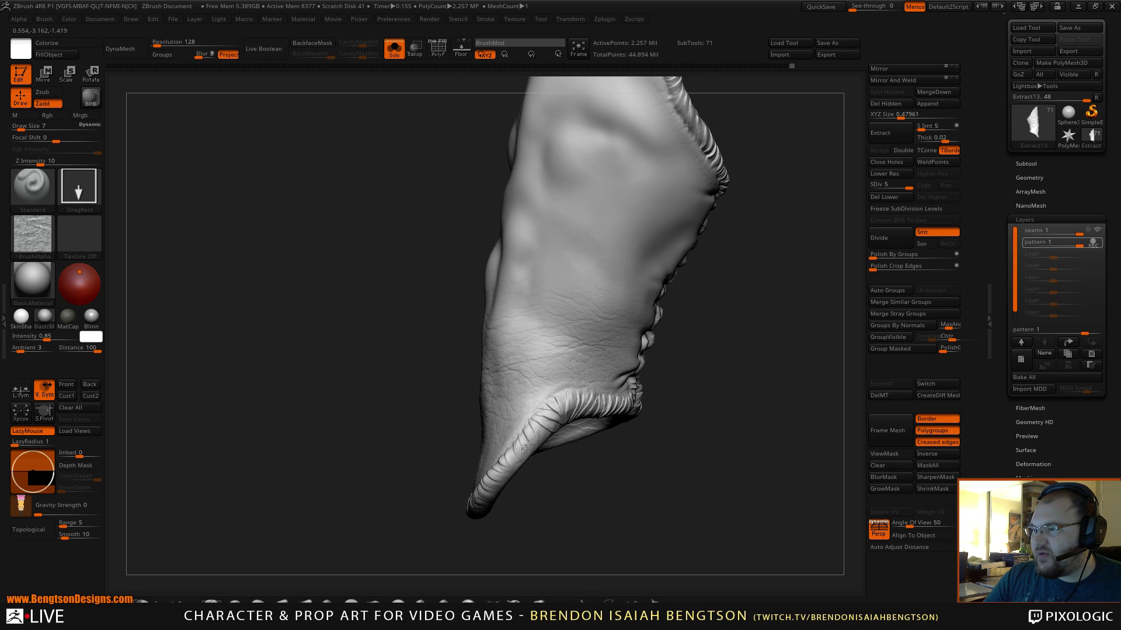
drag(526, 445, 527, 446)
drag(680, 453, 648, 433)
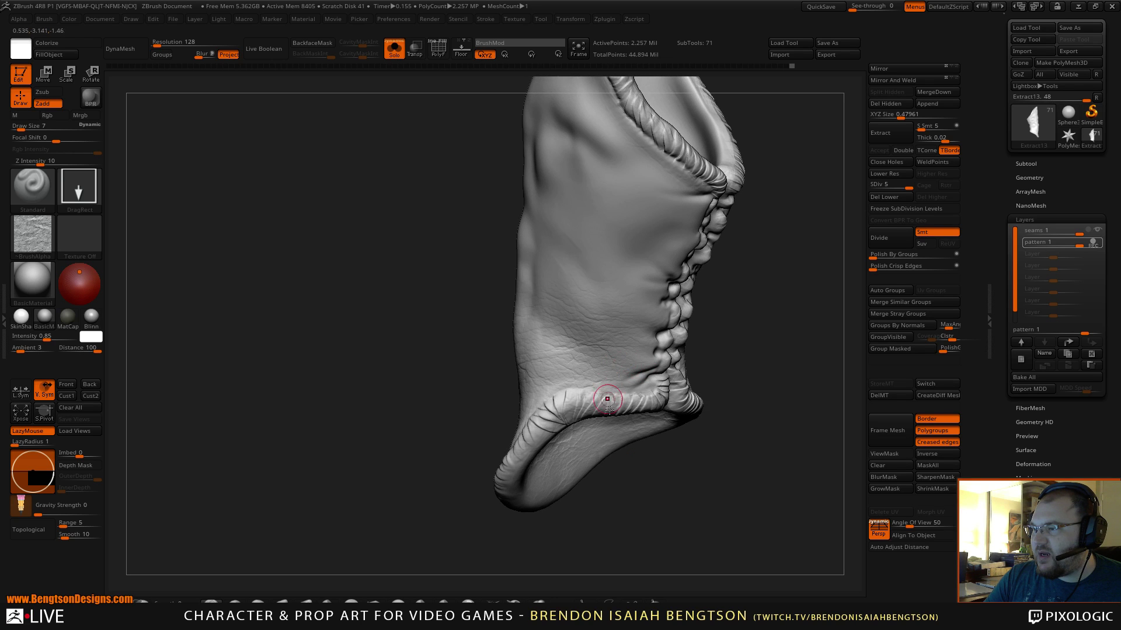
mouse_move(645, 493)
mouse_down()
mouse_move(612, 473)
mouse_move(631, 498)
mouse_move(628, 435)
mouse_move(664, 479)
mouse_move(628, 388)
mouse_move(667, 351)
mouse_move(718, 350)
mouse_move(620, 346)
mouse_up()
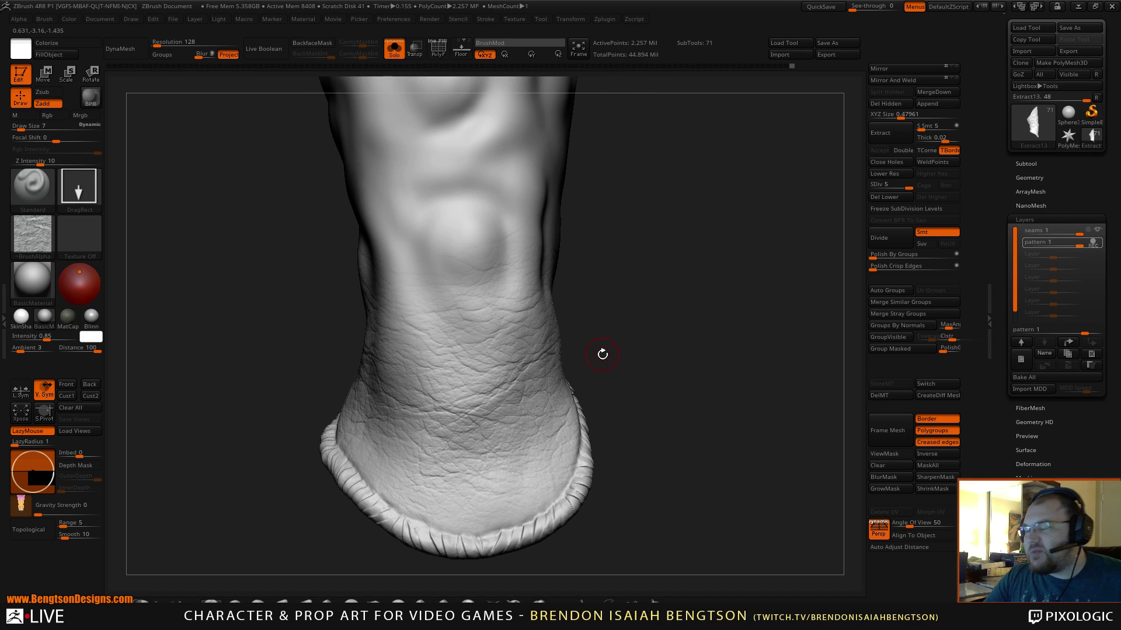
mouse_move(660, 381)
mouse_down()
mouse_move(623, 387)
mouse_move(633, 285)
mouse_move(685, 320)
mouse_move(533, 356)
mouse_up()
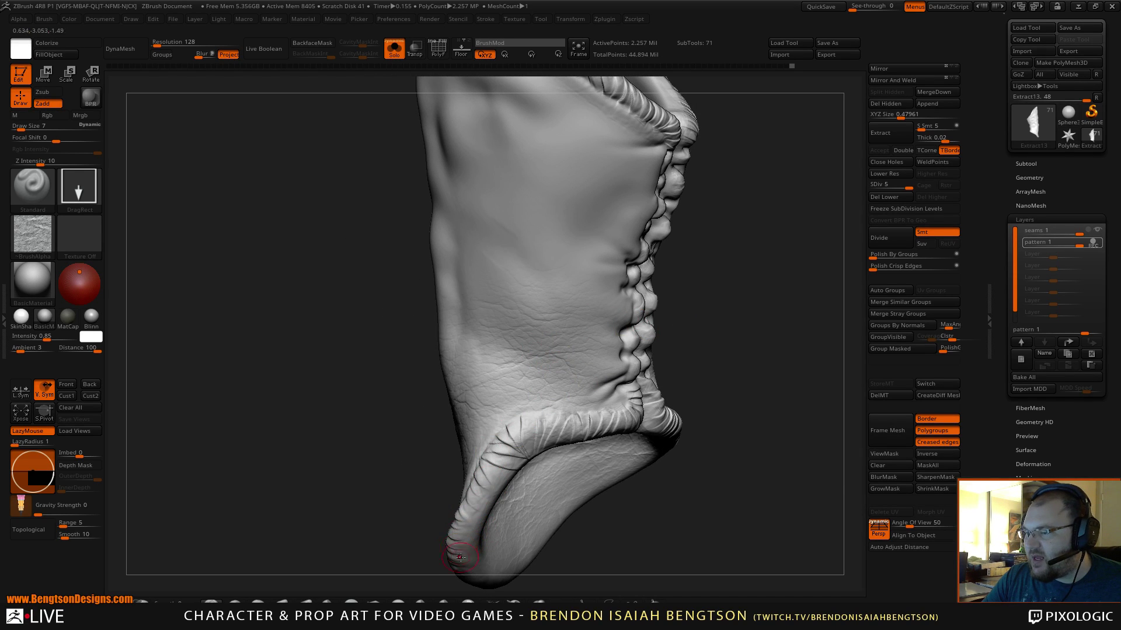
mouse_move(655, 363)
mouse_down()
mouse_move(693, 333)
mouse_move(570, 370)
mouse_up()
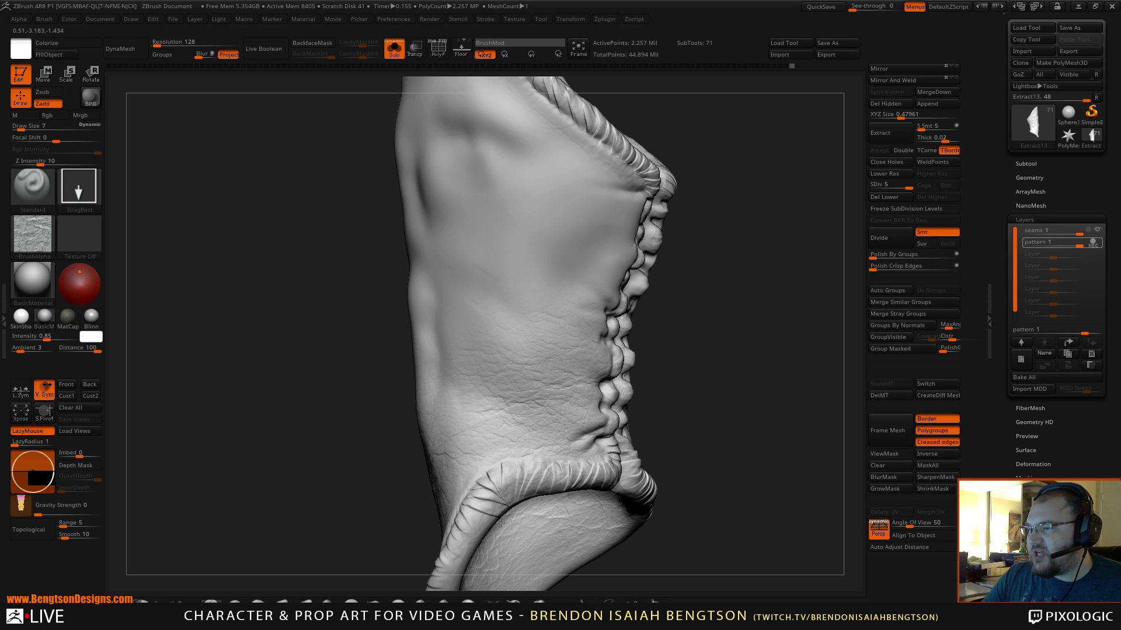
mouse_move(726, 383)
mouse_down()
mouse_move(663, 380)
mouse_move(720, 366)
mouse_move(687, 348)
mouse_up()
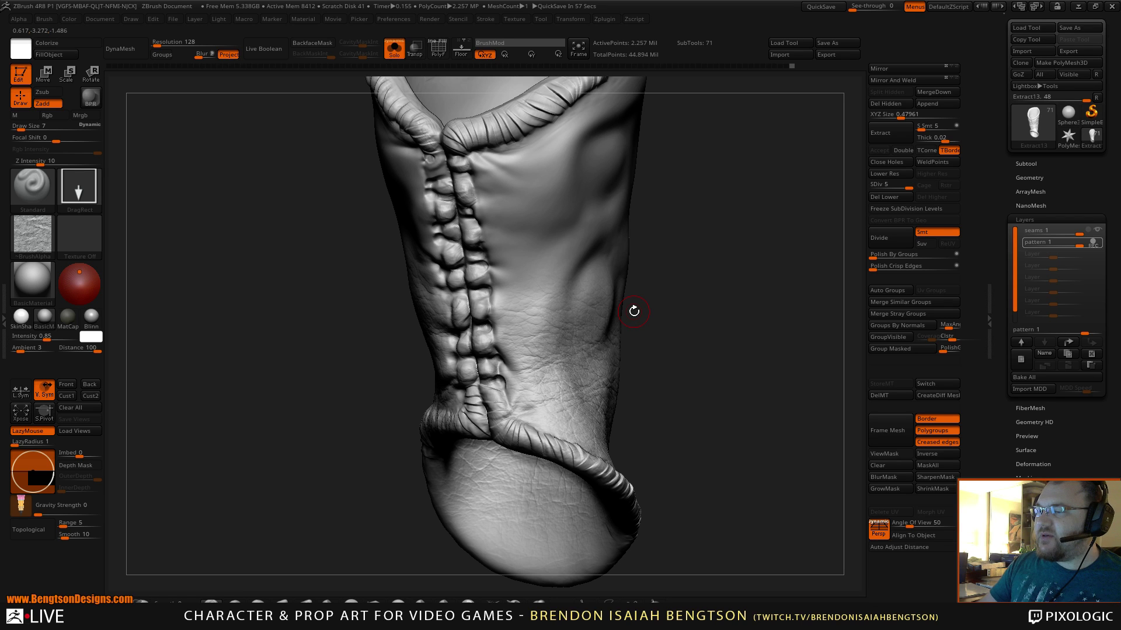
- Stamp the leather alpha beside the top of the laced seam, directly beneath the bracer's upper wrapped trim
drag(731, 326, 501, 305)
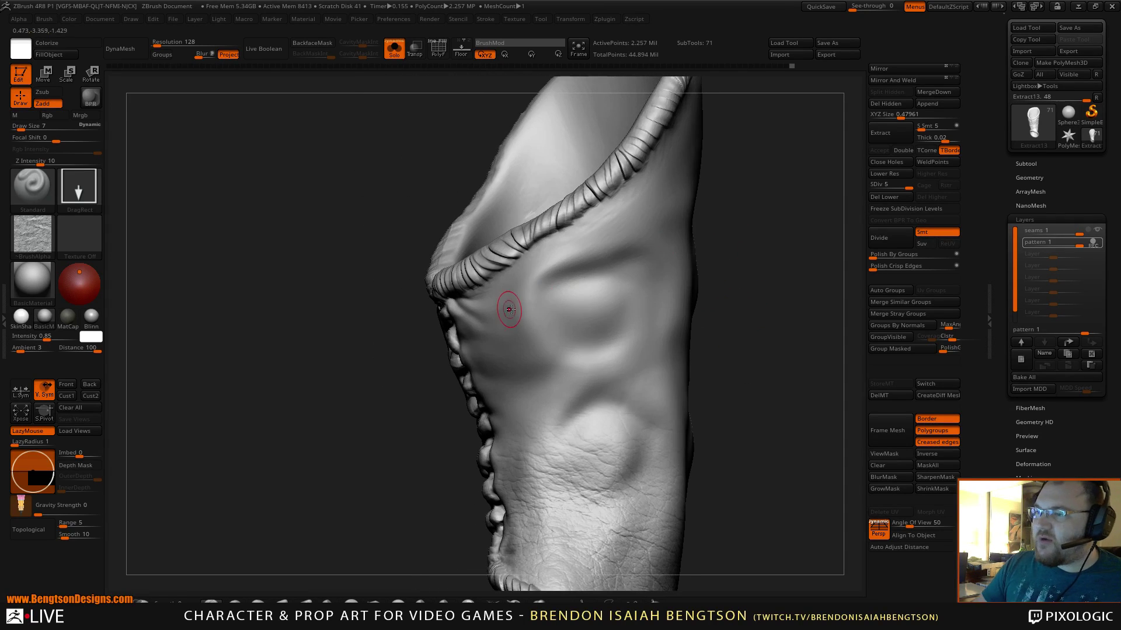
drag(770, 243, 599, 282)
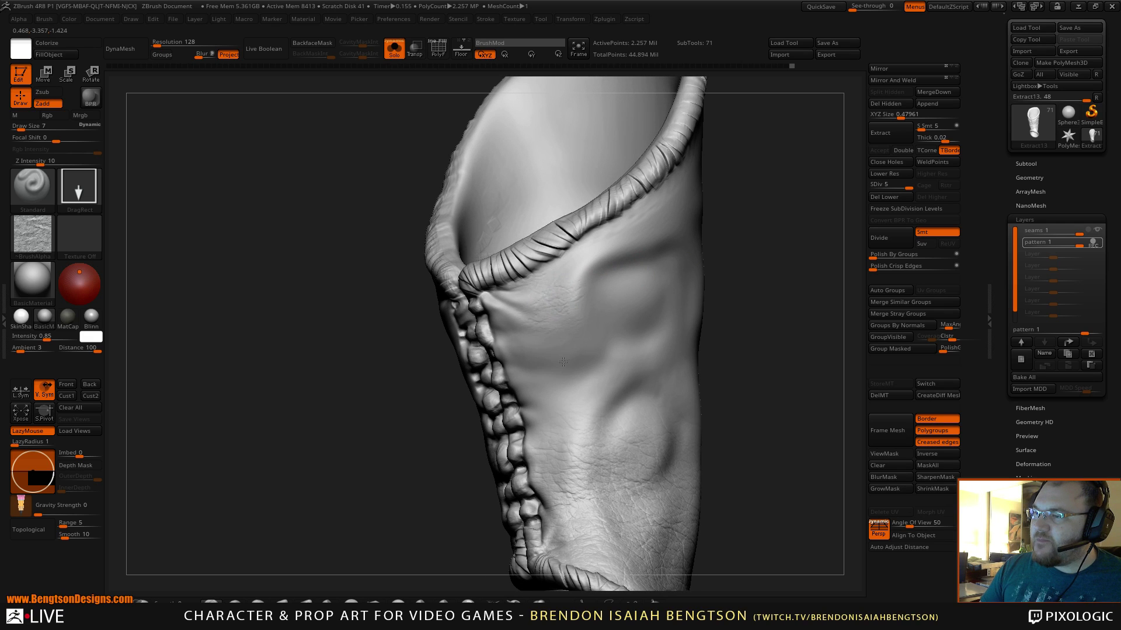
drag(564, 362, 573, 418)
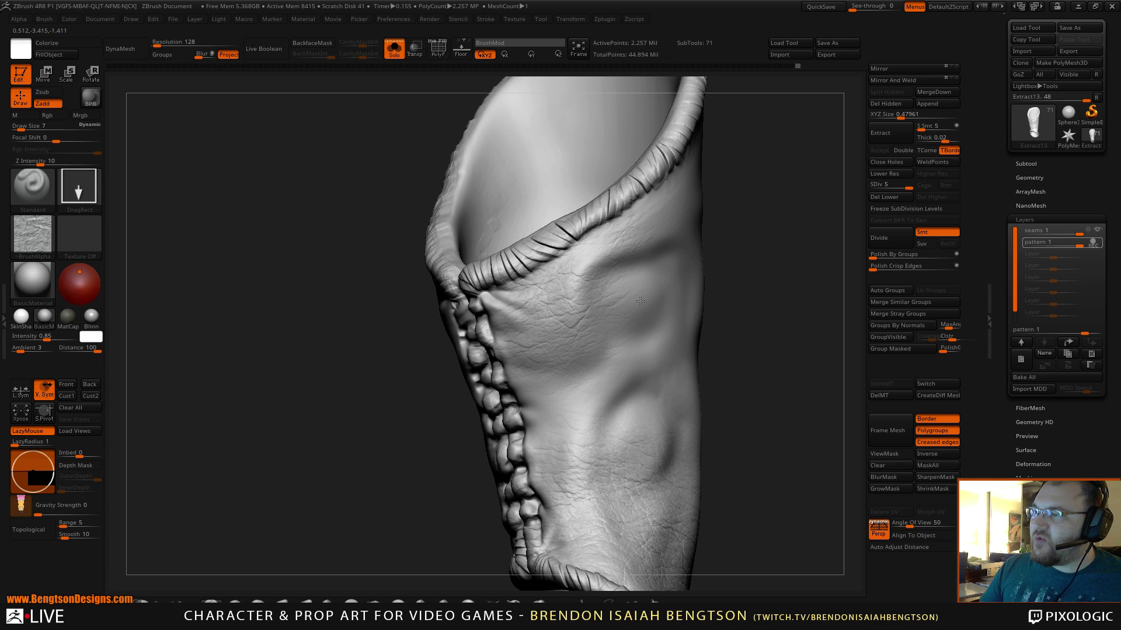
drag(640, 302, 638, 364)
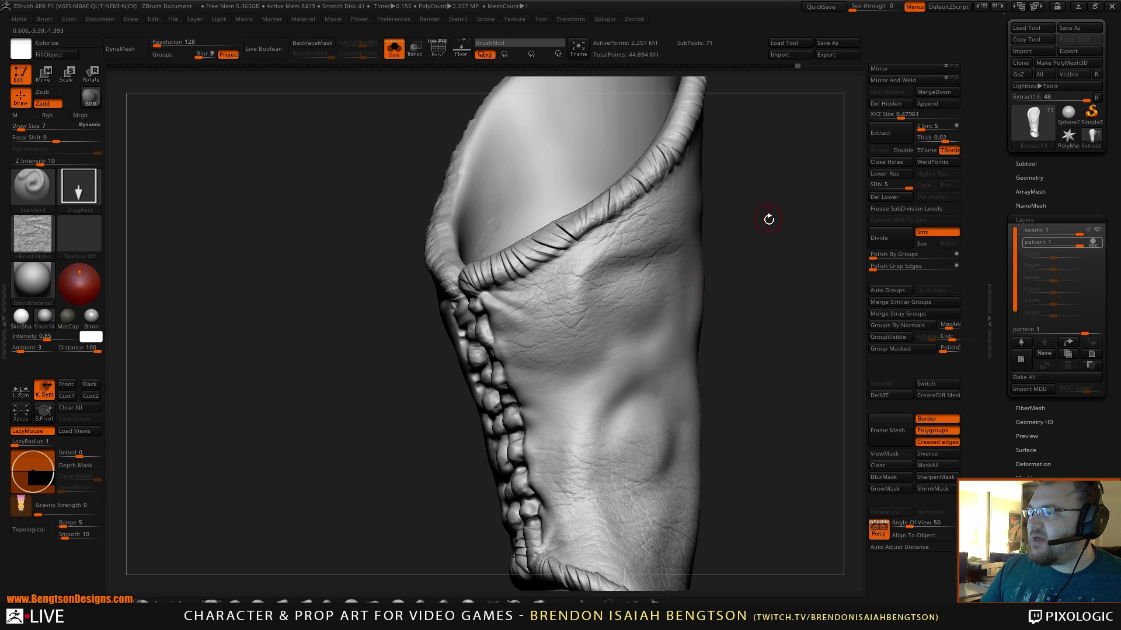
- Stamp the leather alpha onto the bracer's tall flared top, along the inside of the upper trim's sloping edge
mouse_move(768, 220)
mouse_down()
mouse_move(743, 193)
mouse_move(696, 221)
mouse_up()
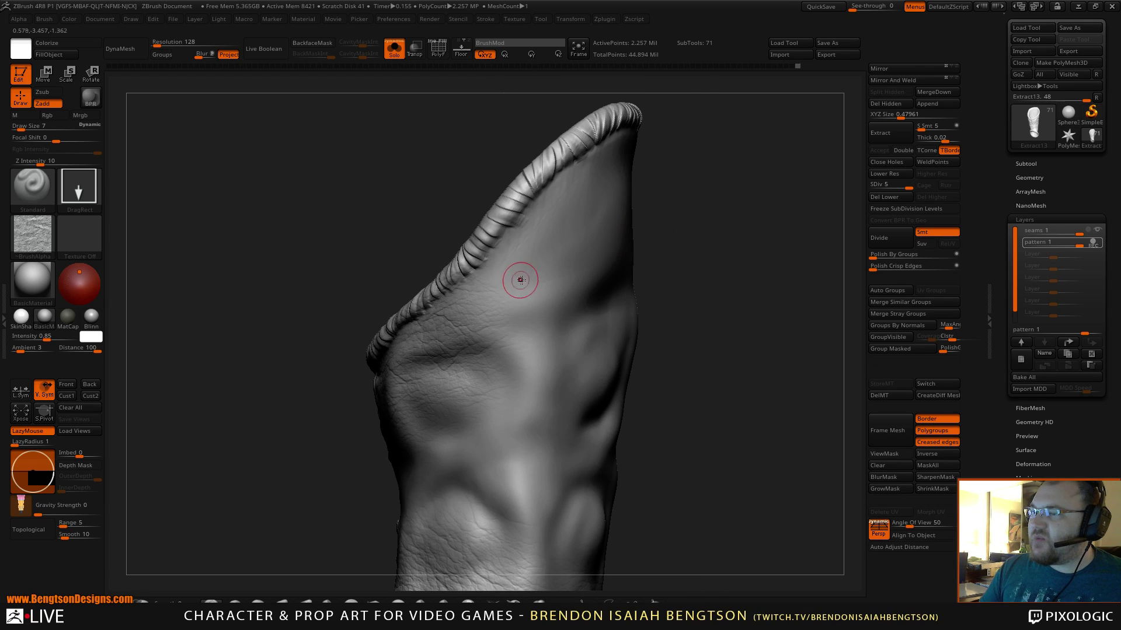
drag(514, 278, 548, 398)
mouse_move(744, 245)
mouse_down()
mouse_move(730, 250)
mouse_move(703, 225)
mouse_up()
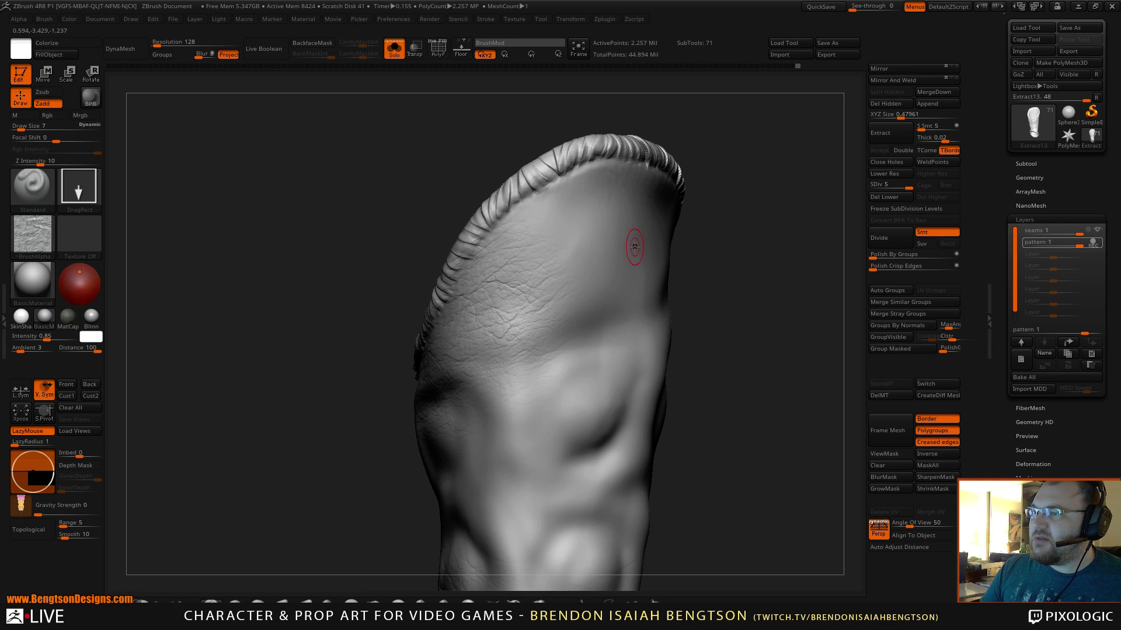
mouse_move(734, 254)
mouse_down()
mouse_move(740, 290)
mouse_move(728, 248)
mouse_move(723, 291)
mouse_move(713, 251)
mouse_move(720, 265)
mouse_move(702, 273)
mouse_up()
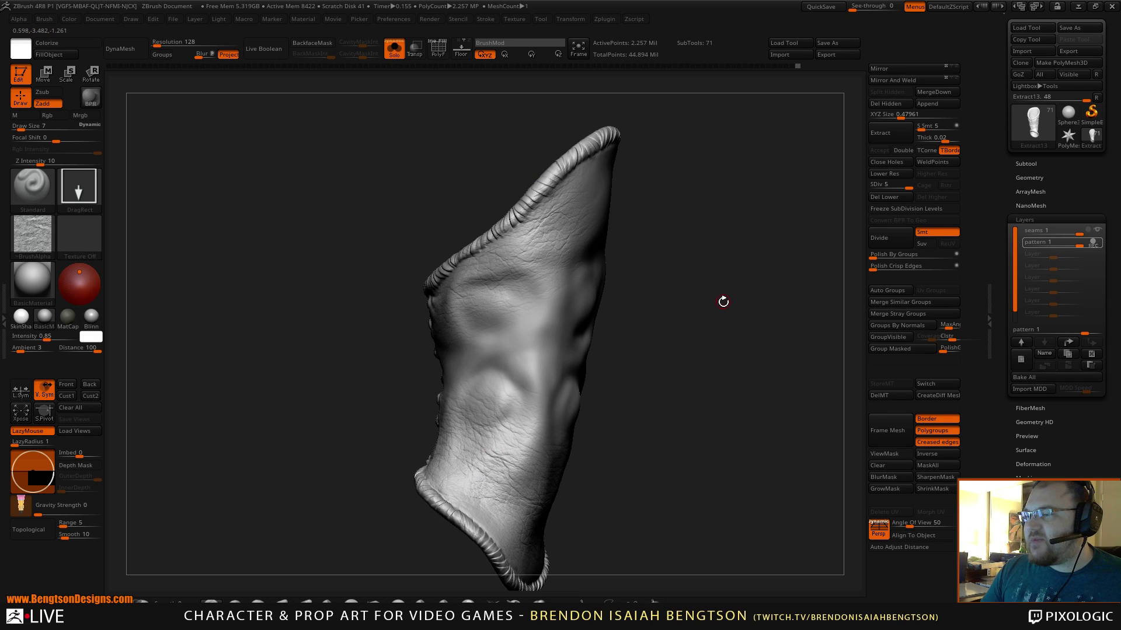
- Replace the bracer's stored morph target with its shape without the "pattern 1" layer, and turn that layer's recording back on
mouse_move(723, 301)
mouse_down()
mouse_move(694, 277)
mouse_move(720, 274)
mouse_move(689, 255)
mouse_move(694, 285)
mouse_move(680, 293)
mouse_up()
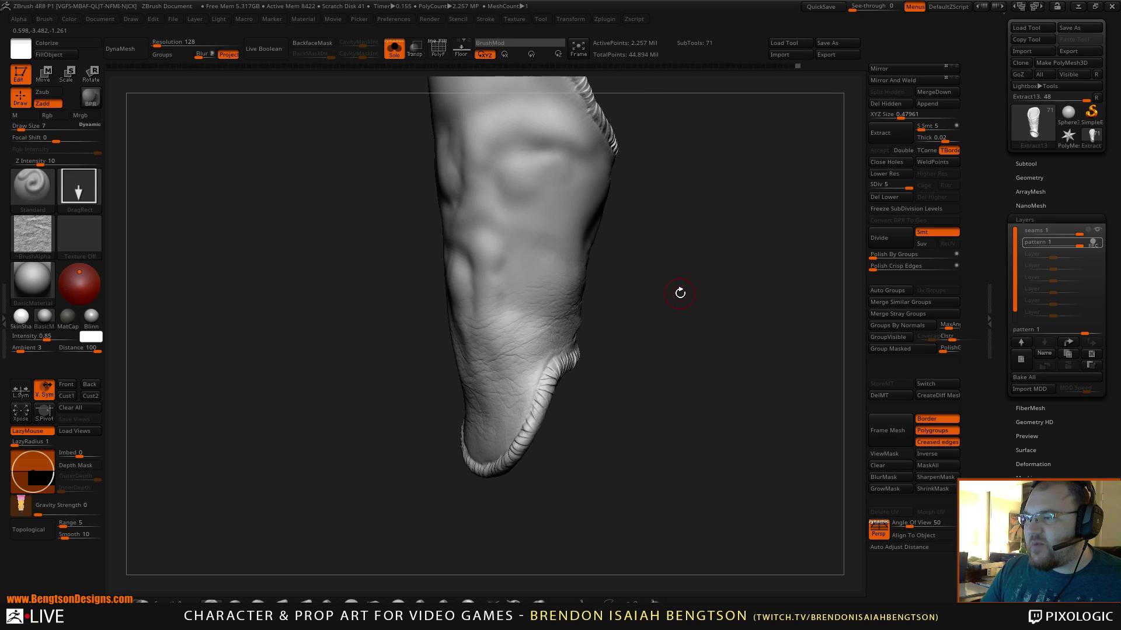
click(1094, 241)
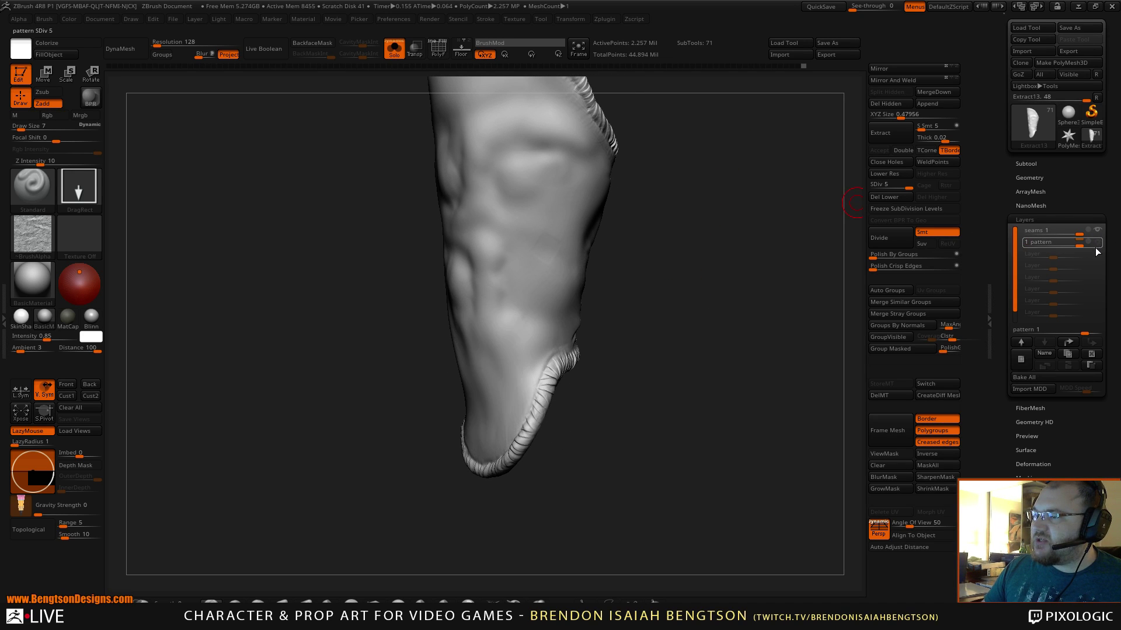
click(886, 396)
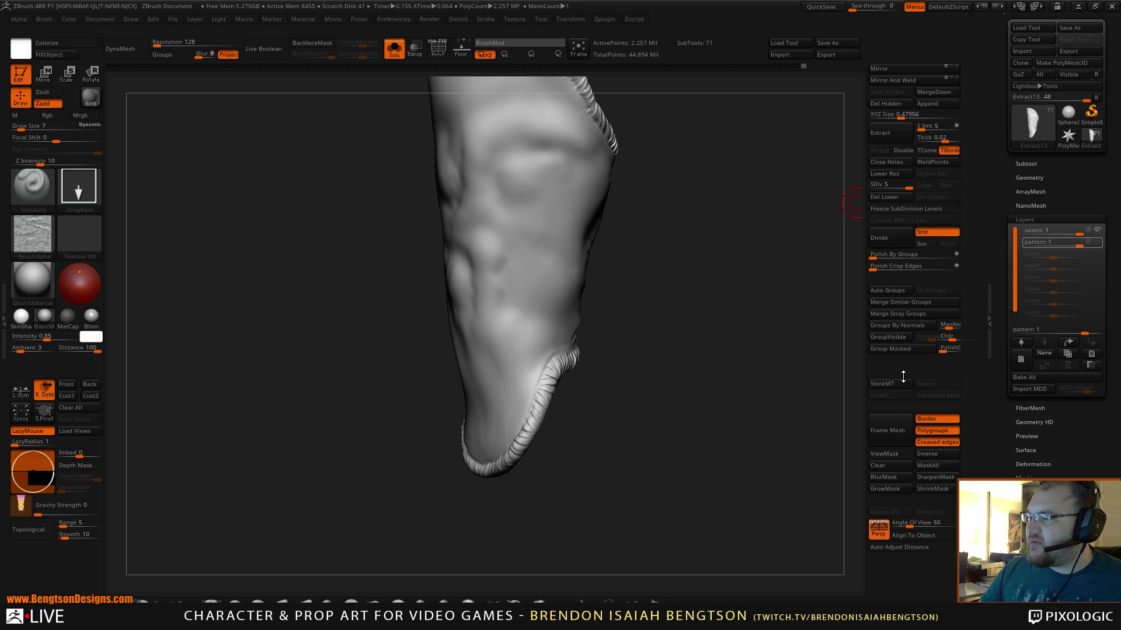
click(897, 383)
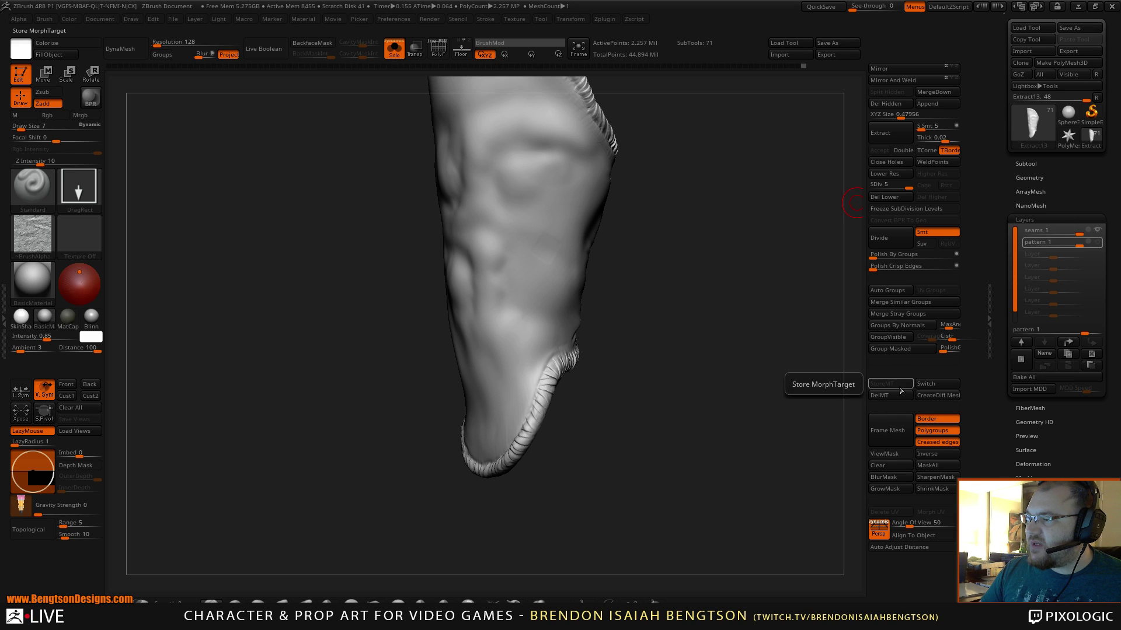
drag(763, 281, 698, 288)
click(1089, 244)
- Cover the remaining smooth areas of the bracer's flared top with leather alpha stamps, extending them around to the opposite side
mouse_move(502, 202)
mouse_down()
mouse_move(493, 149)
mouse_move(449, 245)
mouse_move(513, 175)
mouse_move(467, 236)
mouse_up()
drag(692, 202, 613, 216)
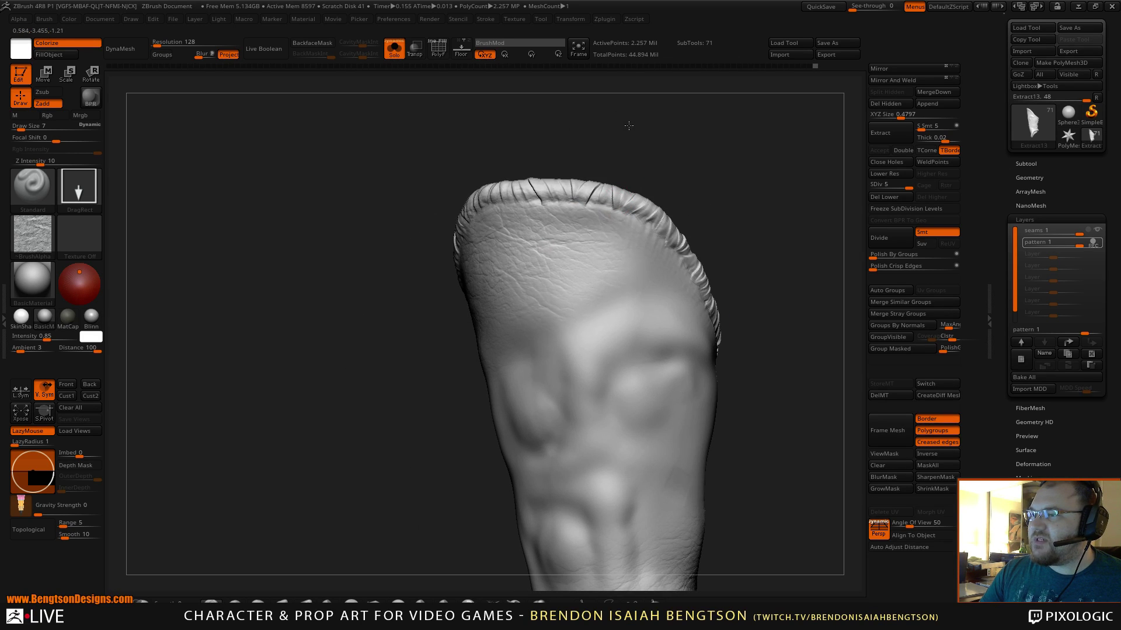
mouse_move(504, 324)
mouse_down()
mouse_move(459, 336)
mouse_move(501, 229)
mouse_up()
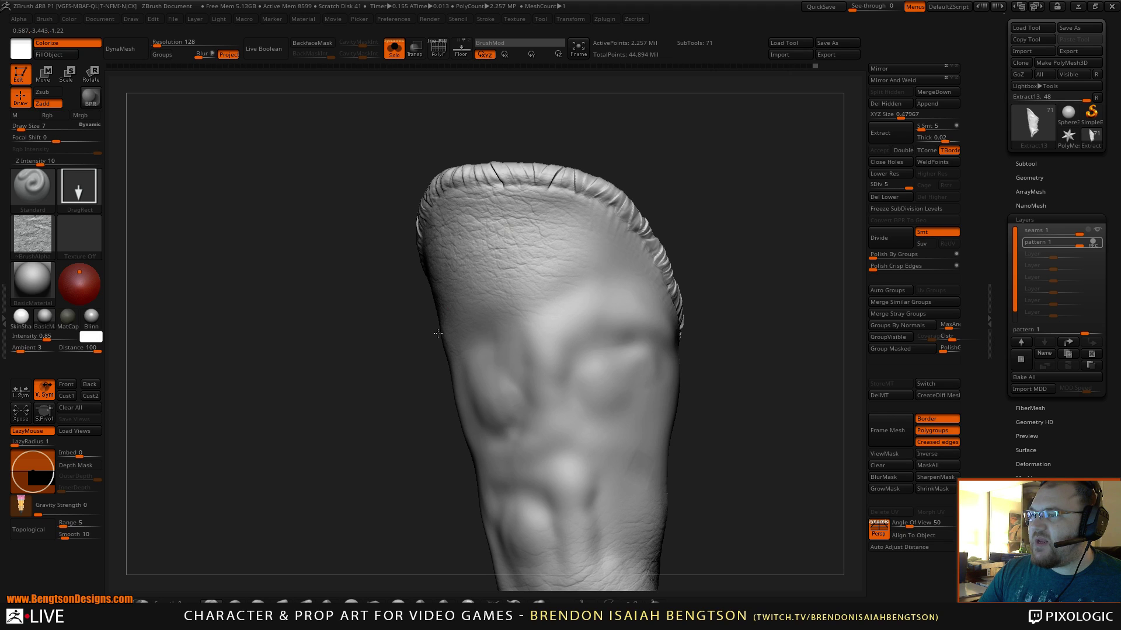
drag(671, 170, 602, 147)
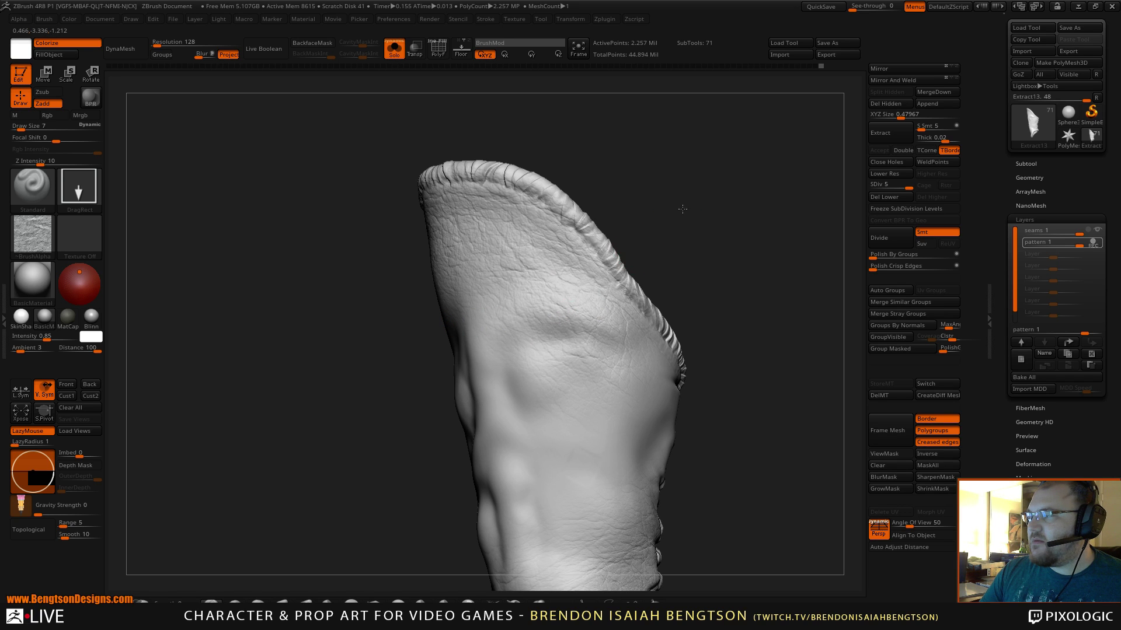
- Stamp the leather alpha onto the bracer's opposite upper side, from the wrapped trim to the laced seam
mouse_move(682, 208)
mouse_down()
mouse_move(724, 198)
mouse_move(689, 171)
mouse_move(707, 192)
mouse_move(703, 210)
mouse_move(648, 212)
mouse_move(650, 201)
mouse_move(664, 213)
mouse_move(670, 190)
mouse_up()
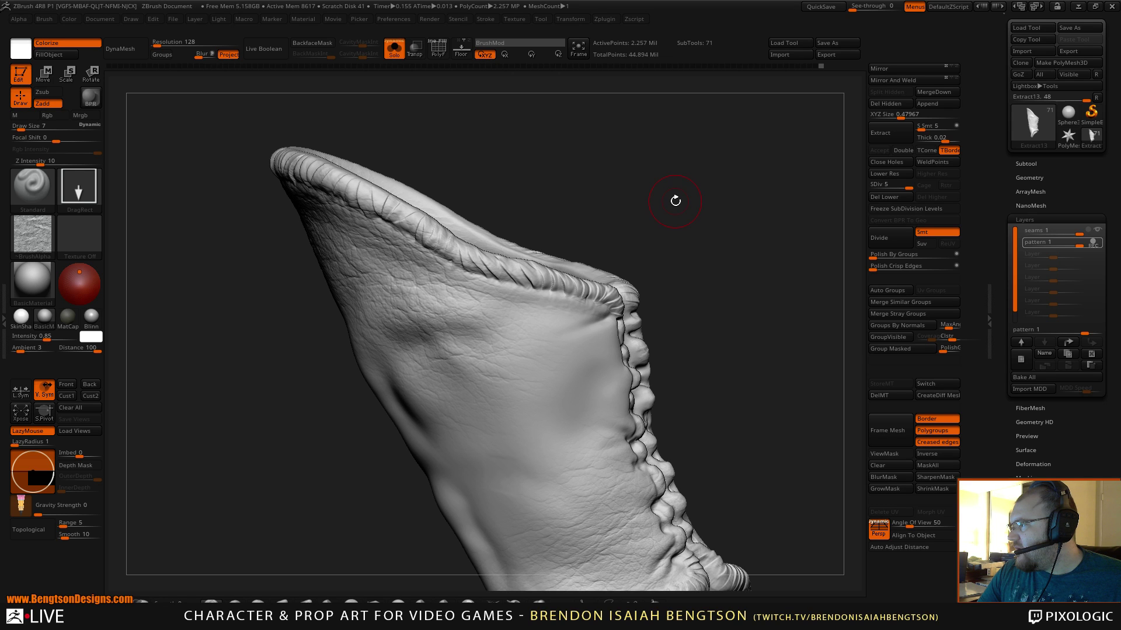
drag(649, 252, 545, 321)
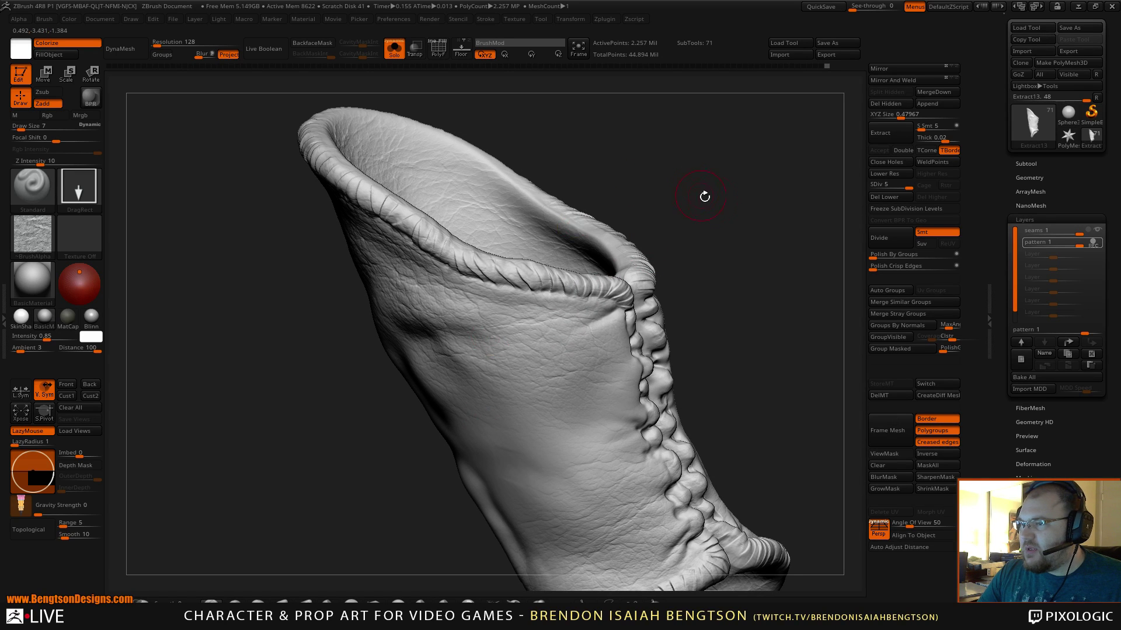
mouse_move(705, 195)
mouse_down()
mouse_move(708, 218)
mouse_move(688, 243)
mouse_move(697, 274)
mouse_move(676, 208)
mouse_move(725, 183)
mouse_move(677, 199)
mouse_move(679, 212)
mouse_up()
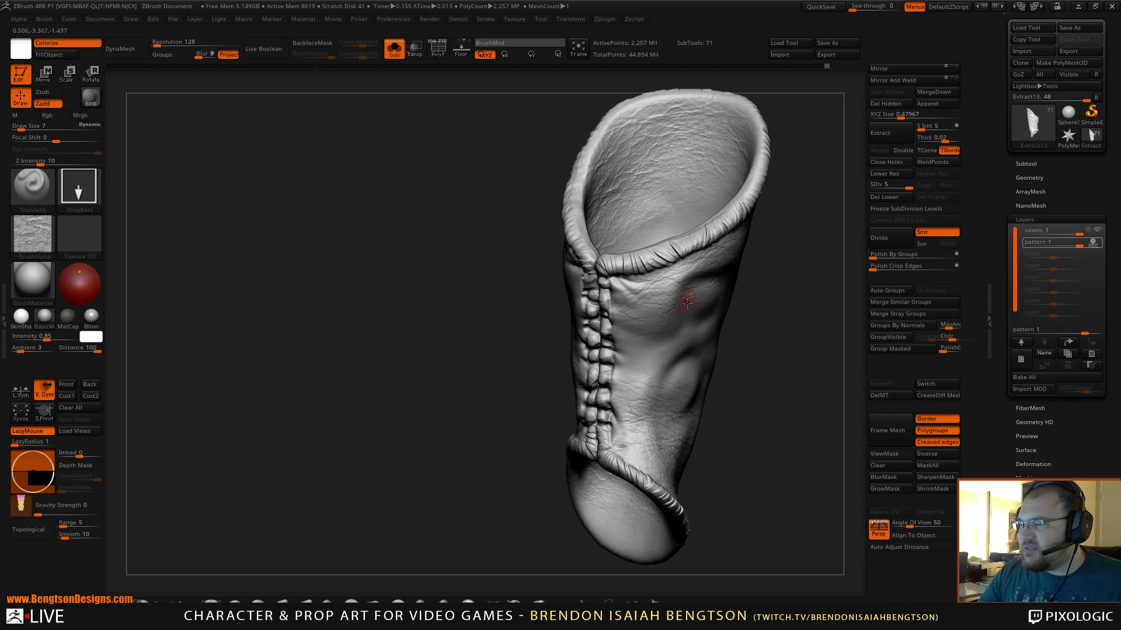
- Stamp the leather alpha along the bracer's back panels on both sides of the laced seam
mouse_move(769, 380)
alt+mouse_down()
mouse_move(716, 268)
mouse_move(805, 408)
mouse_move(520, 258)
alt+mouse_up()
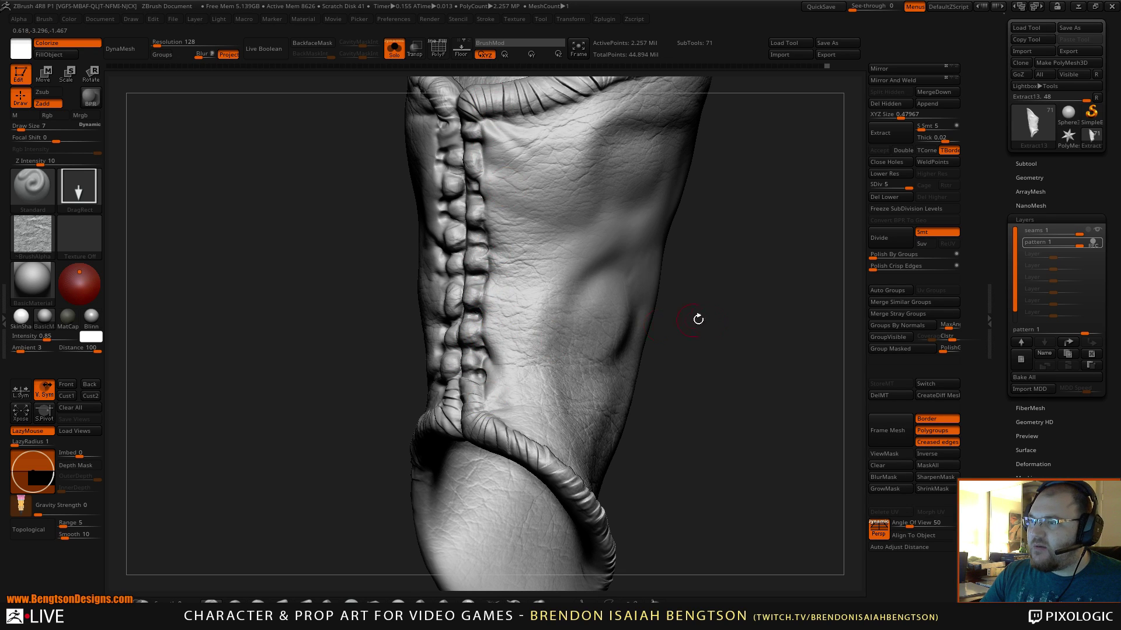
mouse_move(695, 318)
mouse_down()
mouse_move(718, 338)
mouse_move(638, 265)
mouse_move(544, 287)
mouse_up()
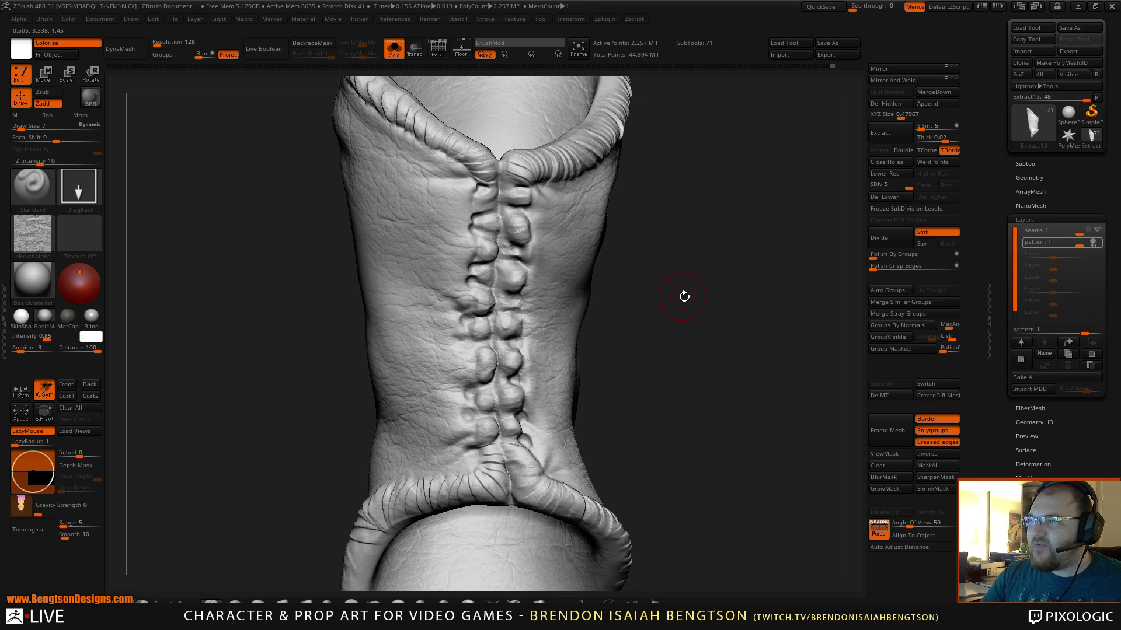
drag(684, 296, 644, 178)
- Check the bracer against the full character, isolate it again, and stamp leather texture across the middle of its front
key(alt+s)
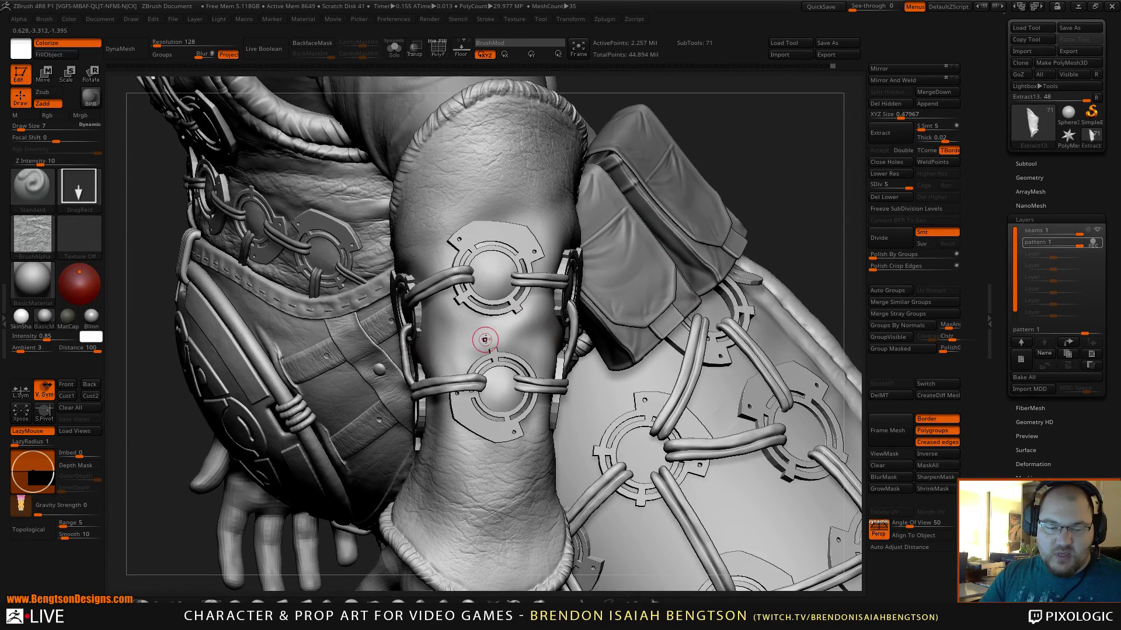
key(alt+s)
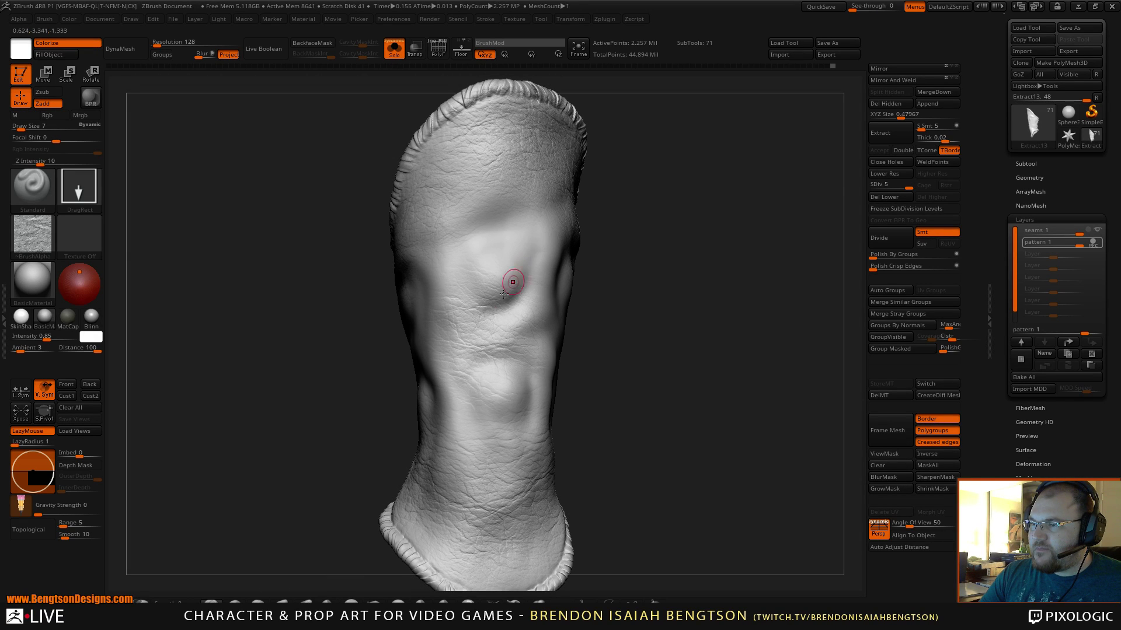
shift+drag(496, 325, 495, 330)
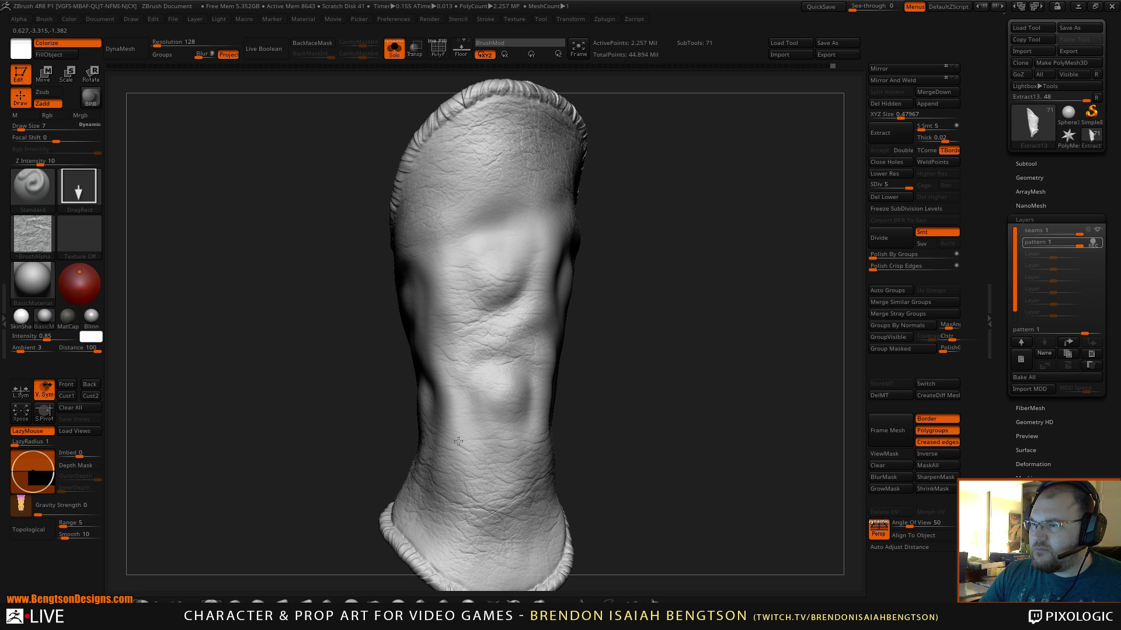
- Undo the last leather stamp and restamp the alpha across the bracer's lower front and adjoining side
key(ctrl+z)
drag(482, 423, 442, 449)
drag(597, 348, 635, 326)
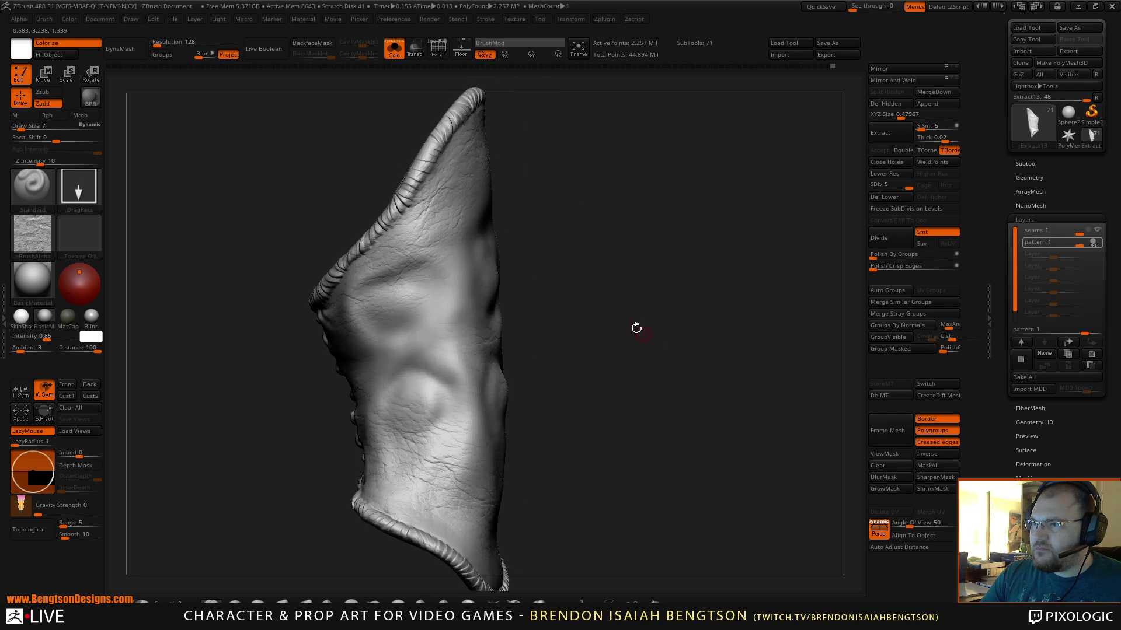
drag(409, 442, 405, 447)
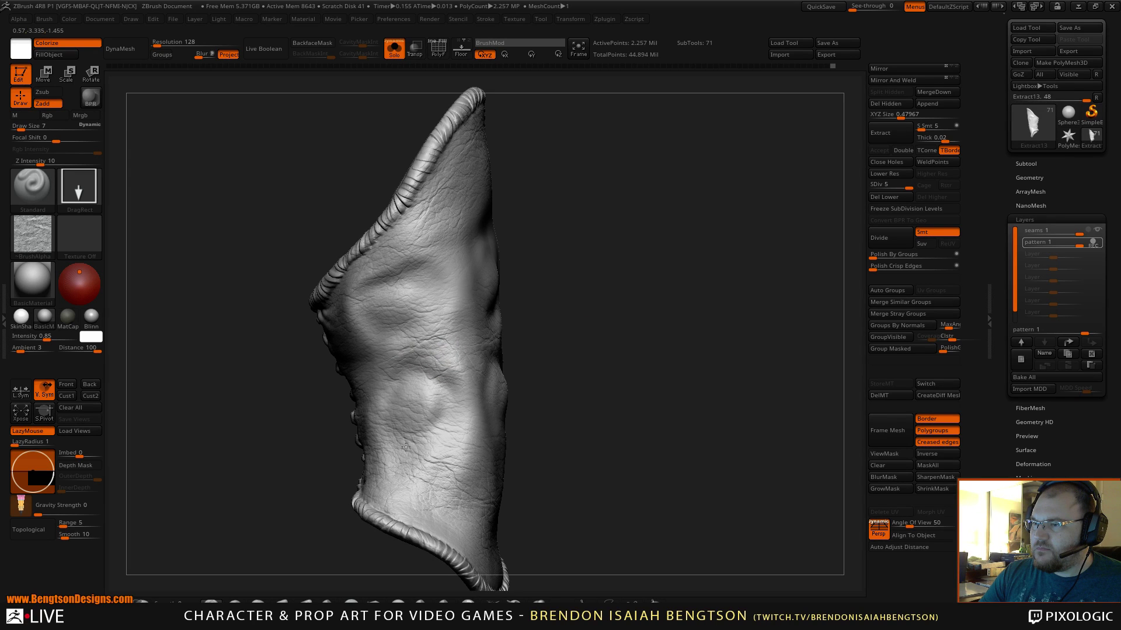
drag(611, 328, 544, 337)
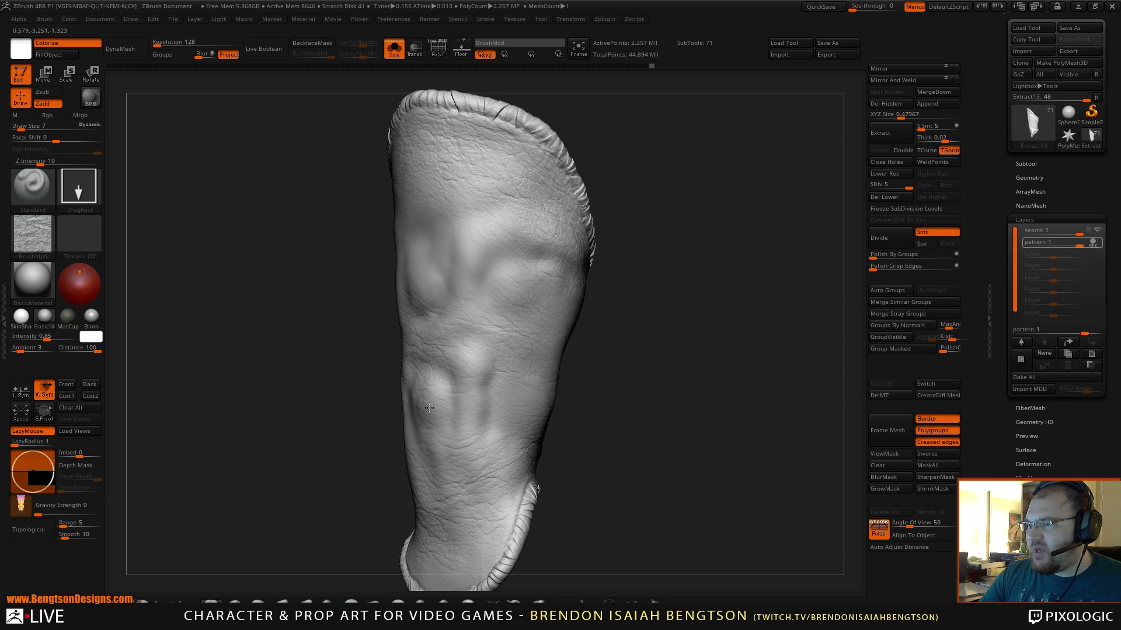
drag(633, 288, 578, 225)
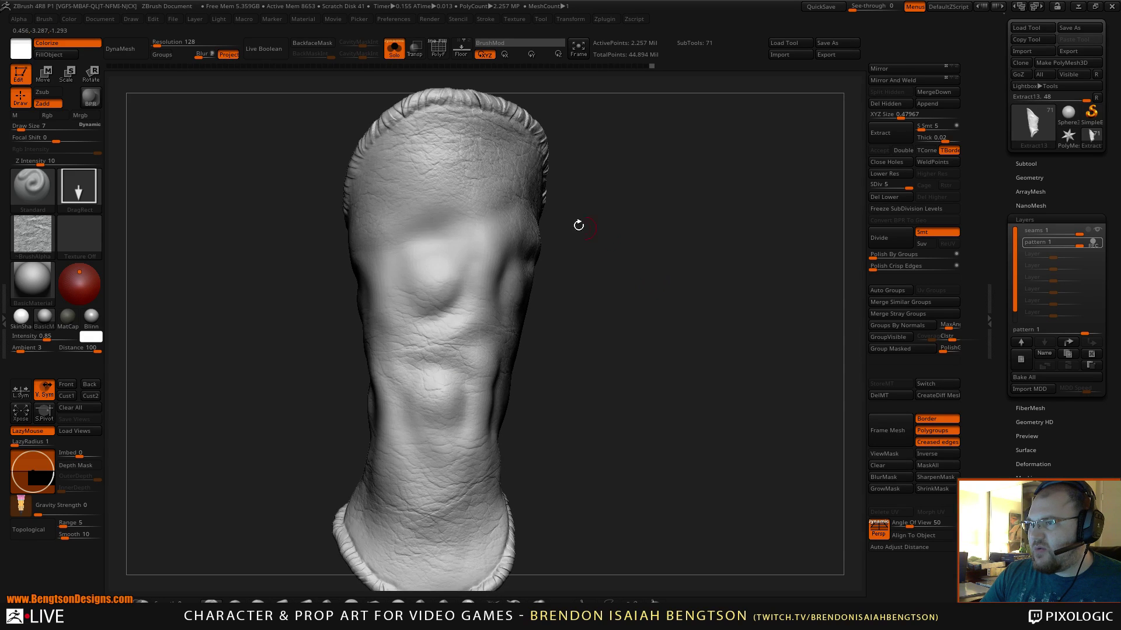
- Show the full character, stamp leather texture near the upper disc ornaments, check the bracer all around, and isolate it again
key(shift+alt+s)
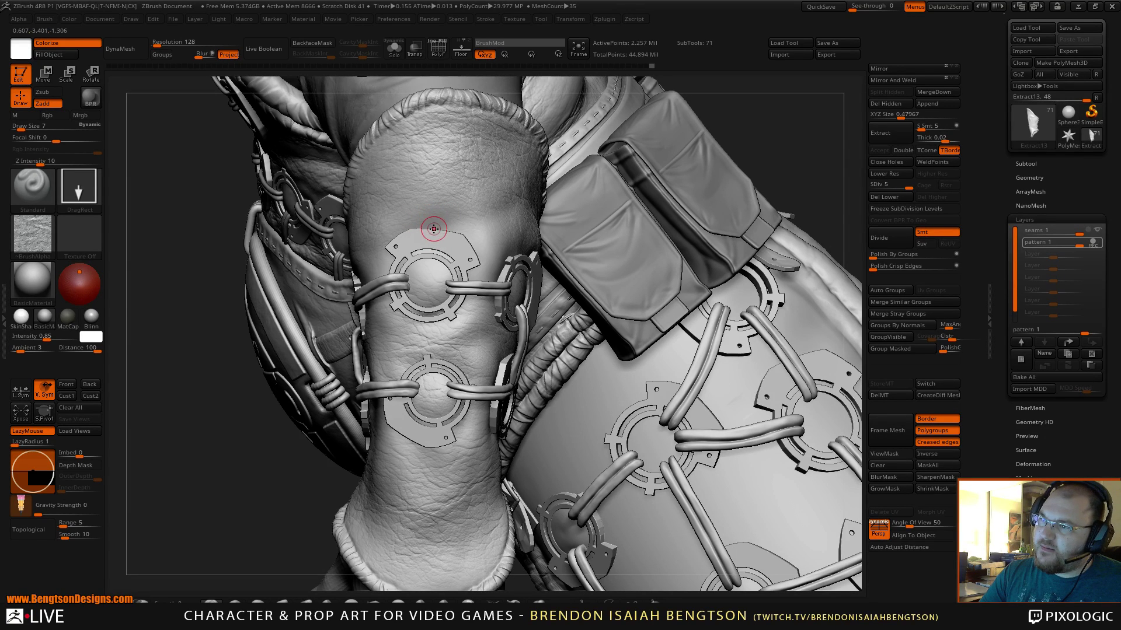
drag(776, 127, 672, 151)
drag(478, 269, 472, 271)
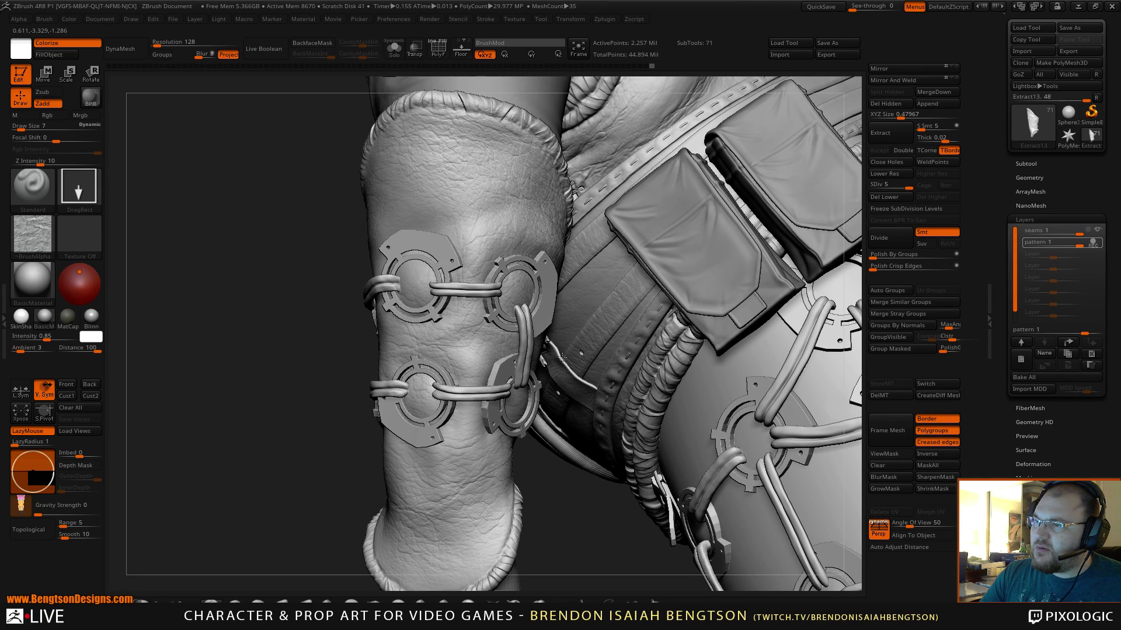
drag(556, 351, 384, 396)
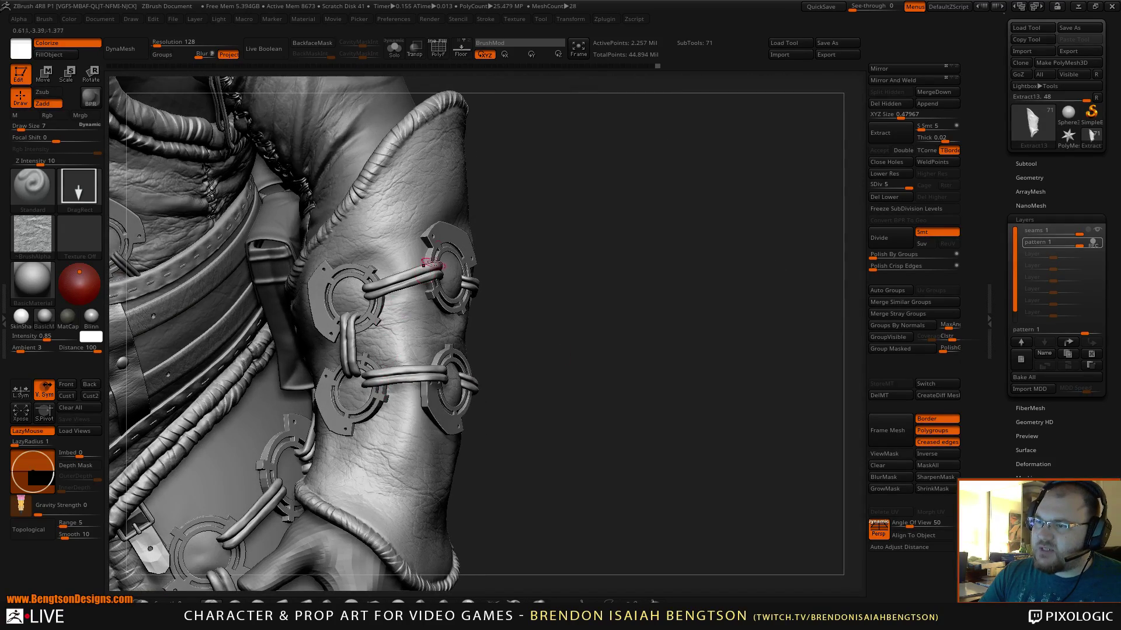
drag(529, 240, 598, 216)
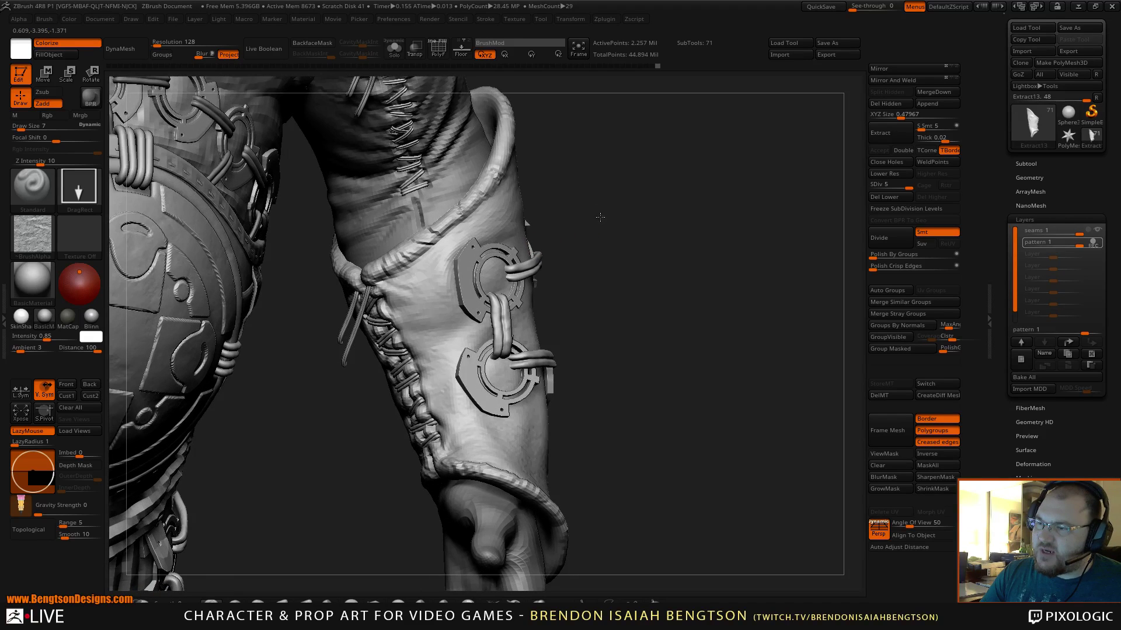
drag(623, 258, 595, 244)
drag(567, 310, 612, 243)
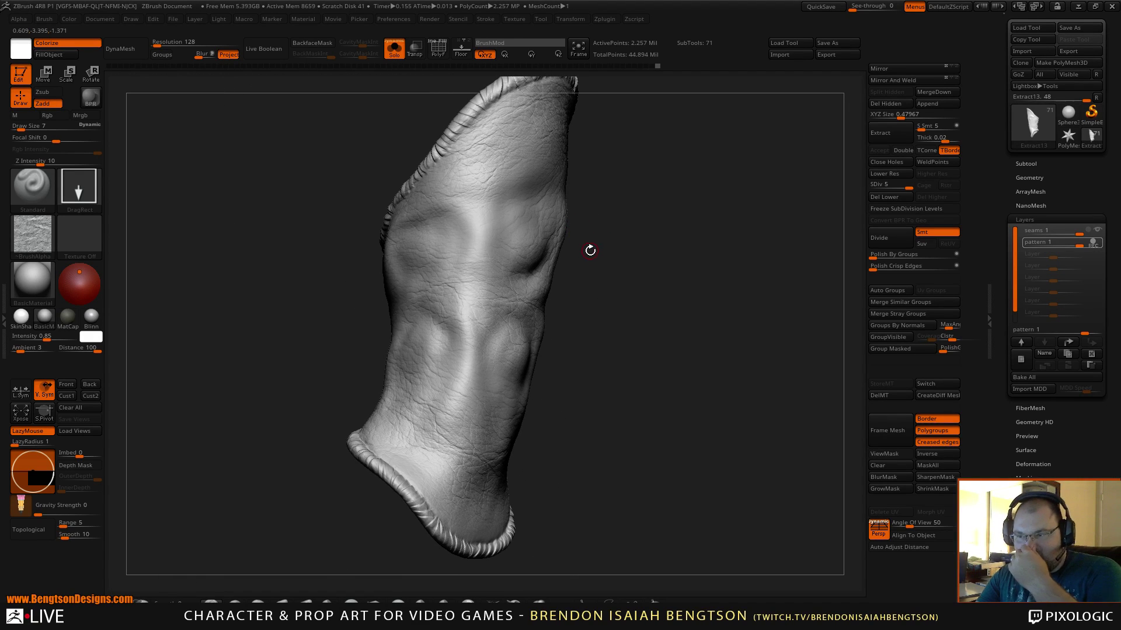
- Fill the remaining smooth areas around the bracer's wrist flare and middle front with leather alpha stamps
drag(609, 291, 409, 407)
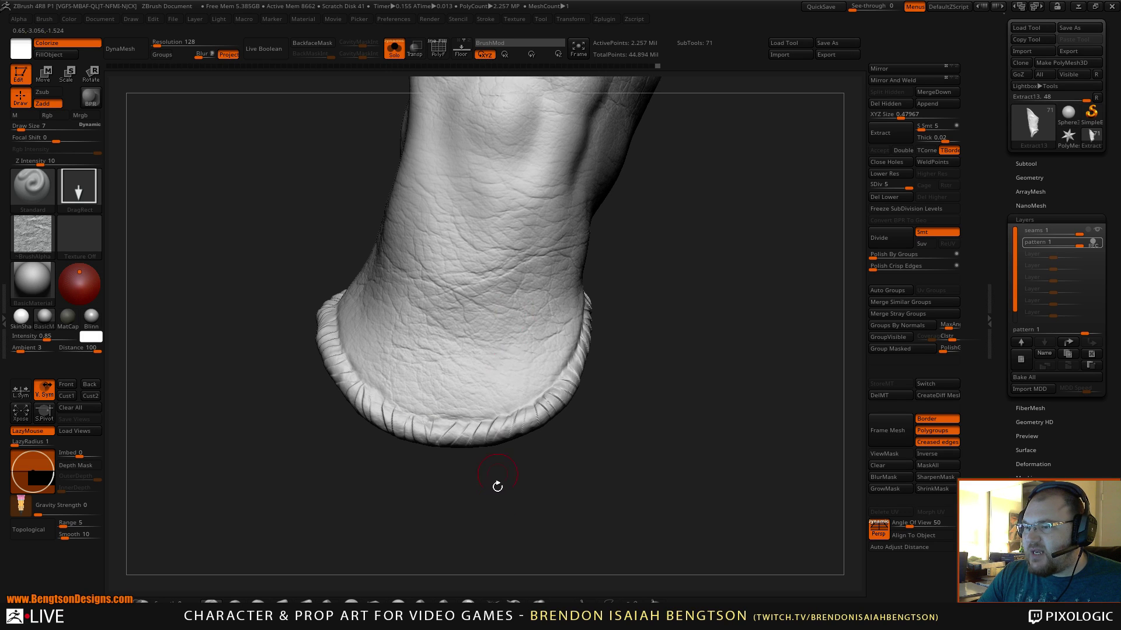
drag(496, 485, 503, 411)
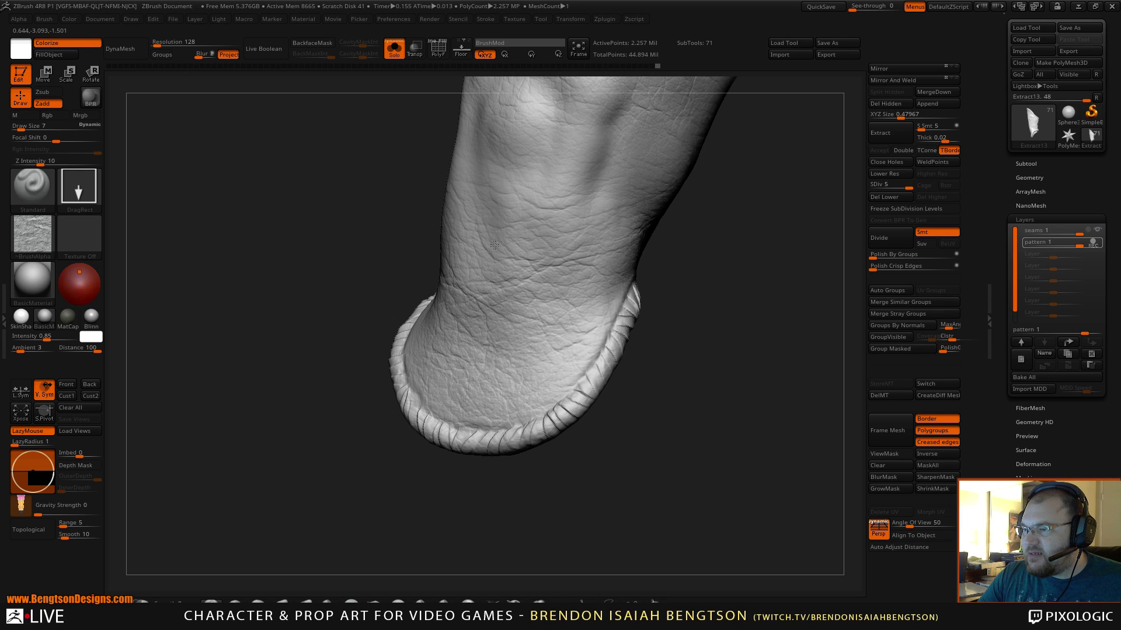
drag(535, 480, 652, 325)
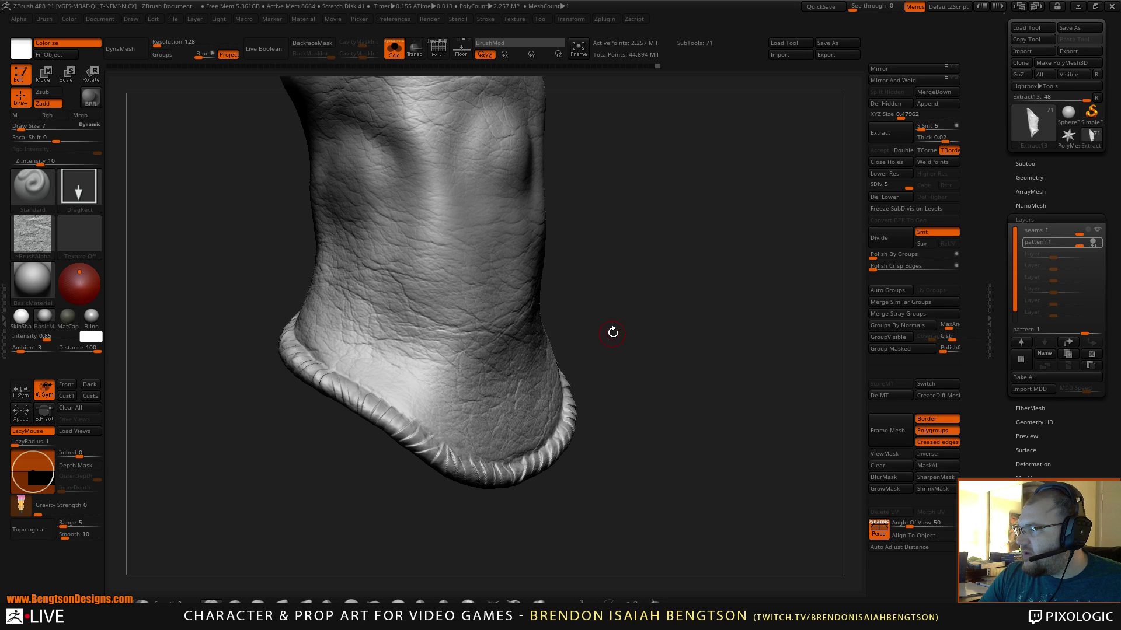
drag(612, 332, 575, 338)
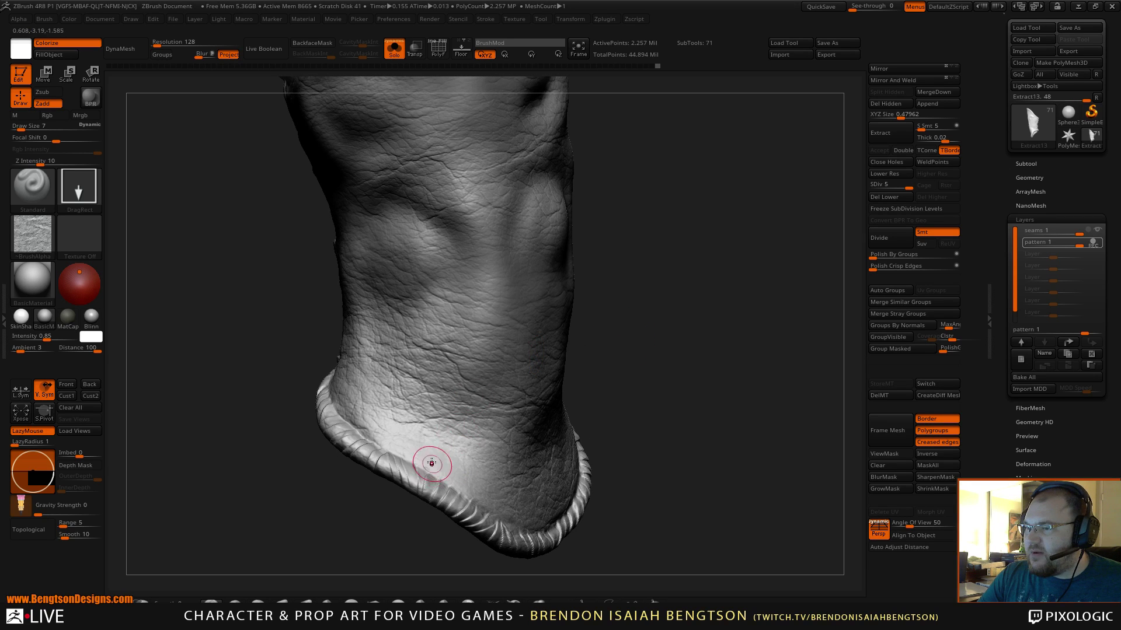
drag(650, 335, 493, 442)
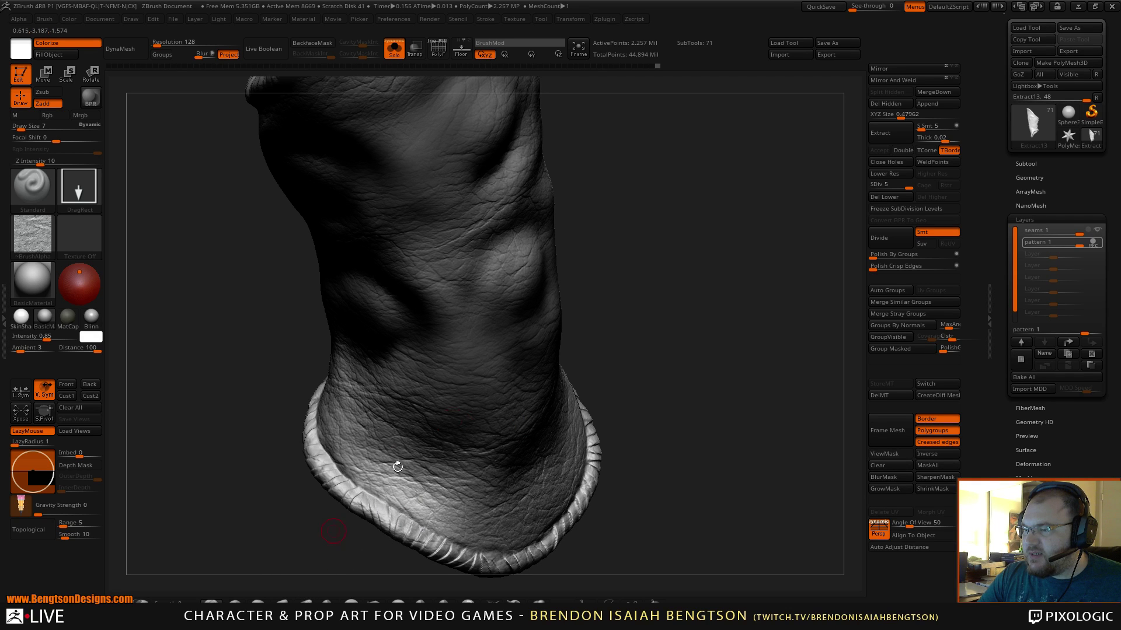
mouse_move(621, 320)
mouse_down()
mouse_move(663, 275)
mouse_move(633, 330)
mouse_move(689, 233)
mouse_move(600, 320)
mouse_move(610, 335)
mouse_move(606, 243)
mouse_move(692, 313)
mouse_move(646, 310)
mouse_move(630, 278)
mouse_up()
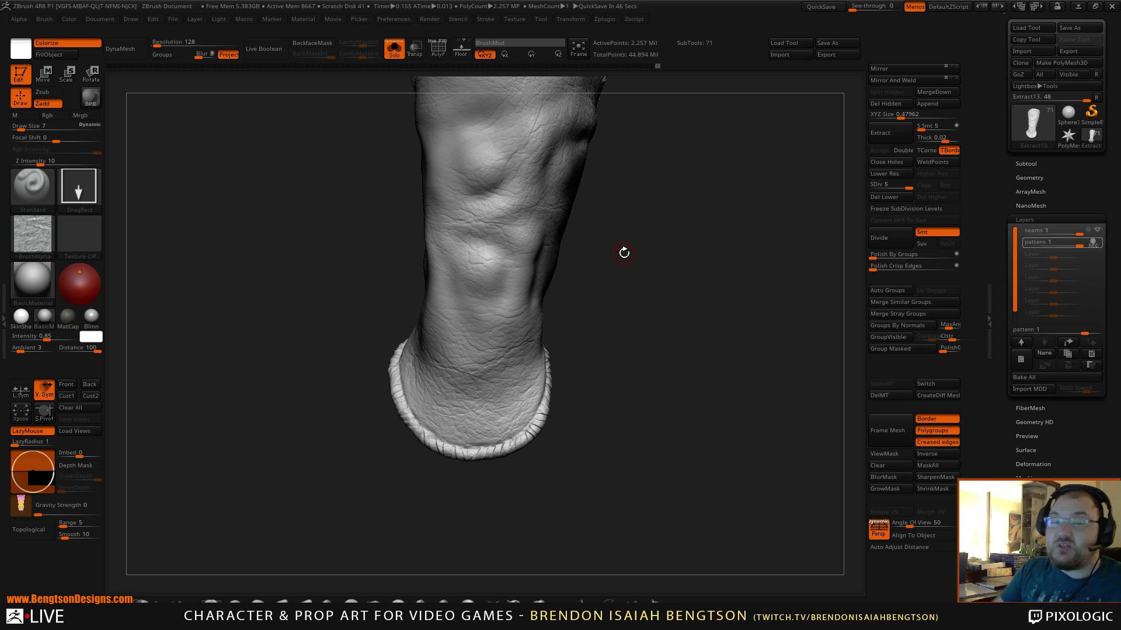
mouse_move(628, 302)
mouse_down()
mouse_move(648, 294)
mouse_move(635, 273)
mouse_move(640, 323)
mouse_up()
mouse_move(644, 283)
mouse_down()
mouse_move(632, 332)
mouse_move(653, 345)
mouse_up()
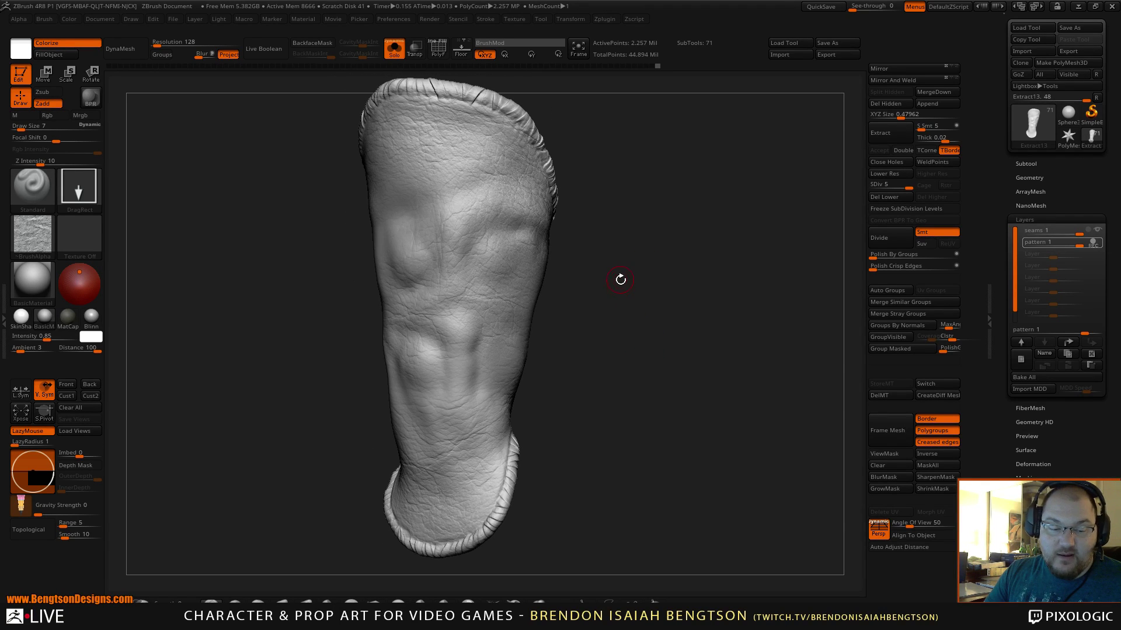
- Switch to the Morph brush with a draw size of 32 and a Z intensity of 13
key(b)
key(m)
key(o)
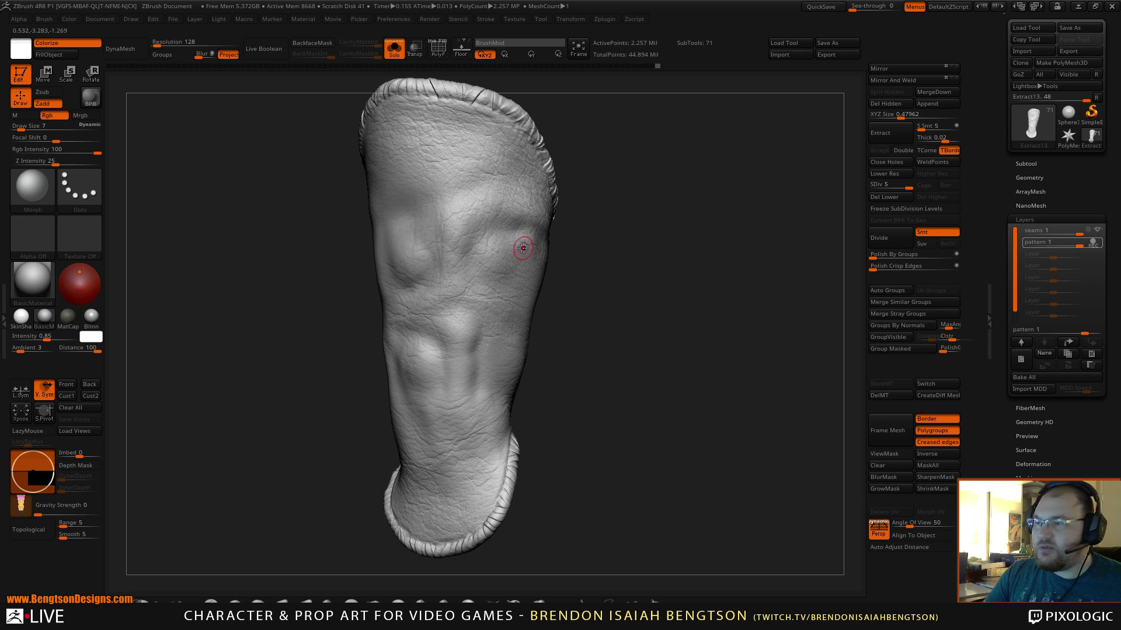
key(space)
drag(521, 221, 528, 220)
click(548, 265)
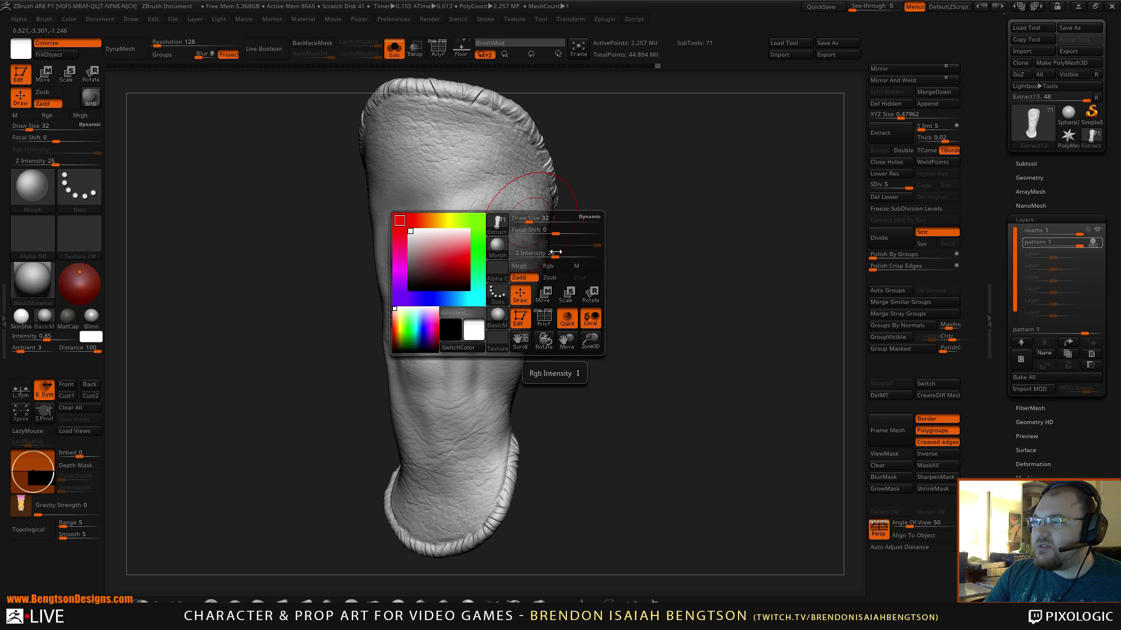
drag(555, 255, 550, 256)
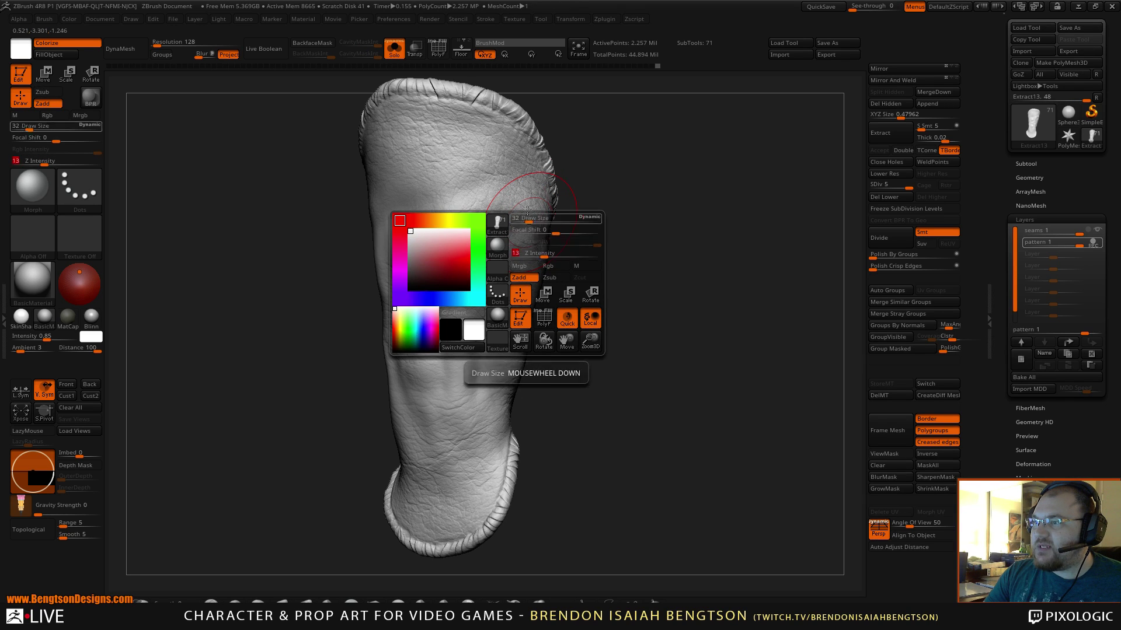
- Add a new sculpting layer to the bracer and name it "Morph out"
drag(624, 275, 676, 286)
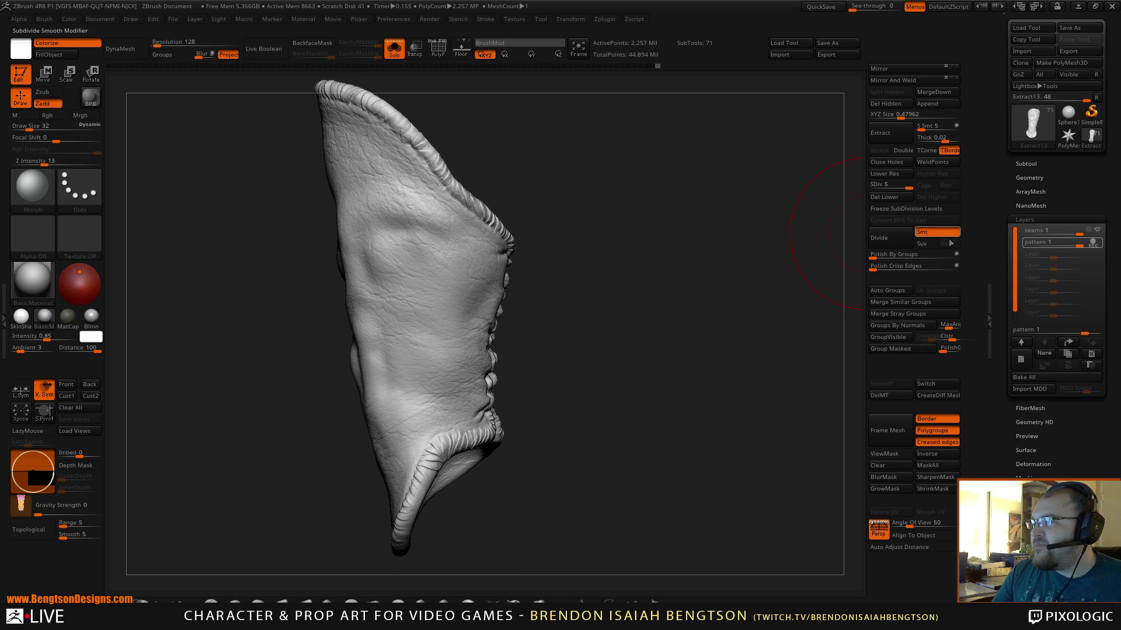
drag(675, 274, 512, 249)
drag(603, 369, 726, 286)
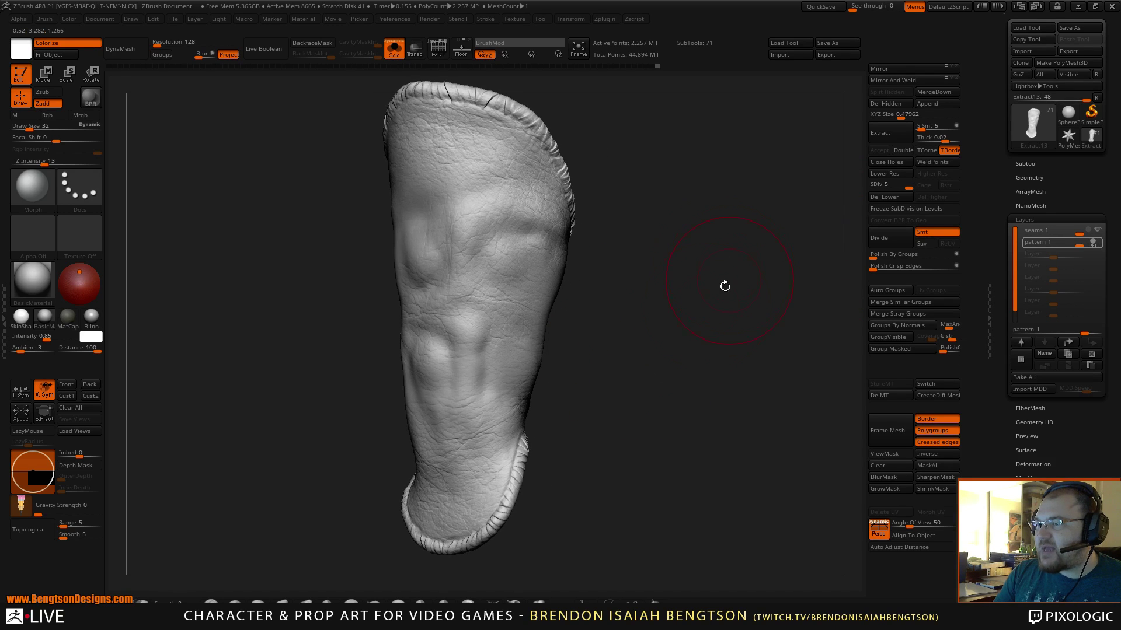
click(1021, 360)
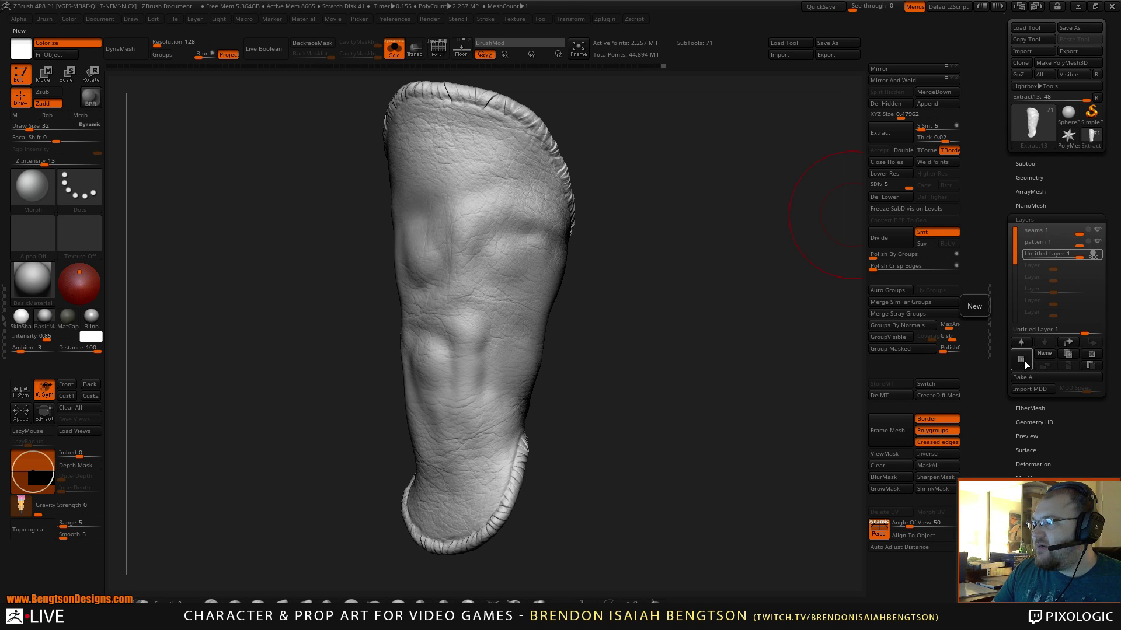
click(1042, 353)
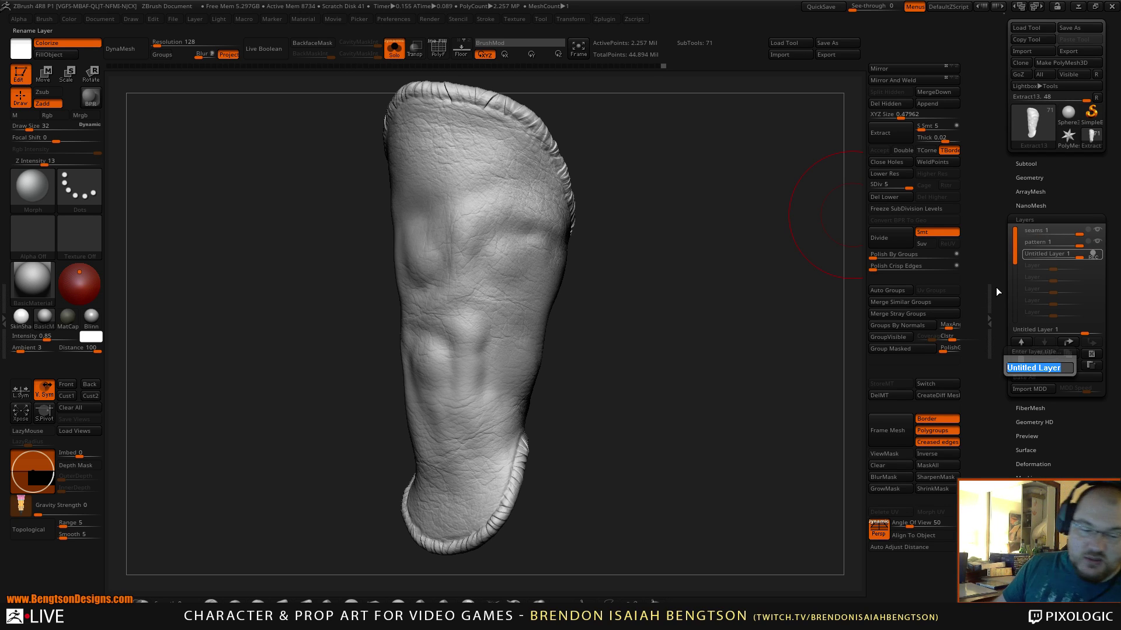
text(Mo)
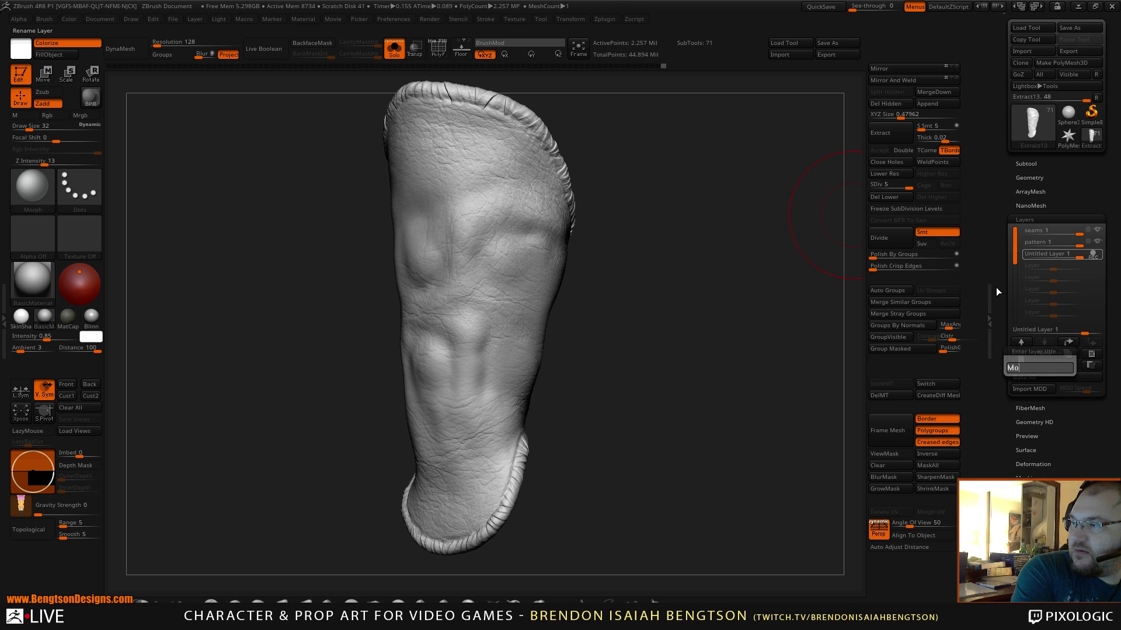
text(r)
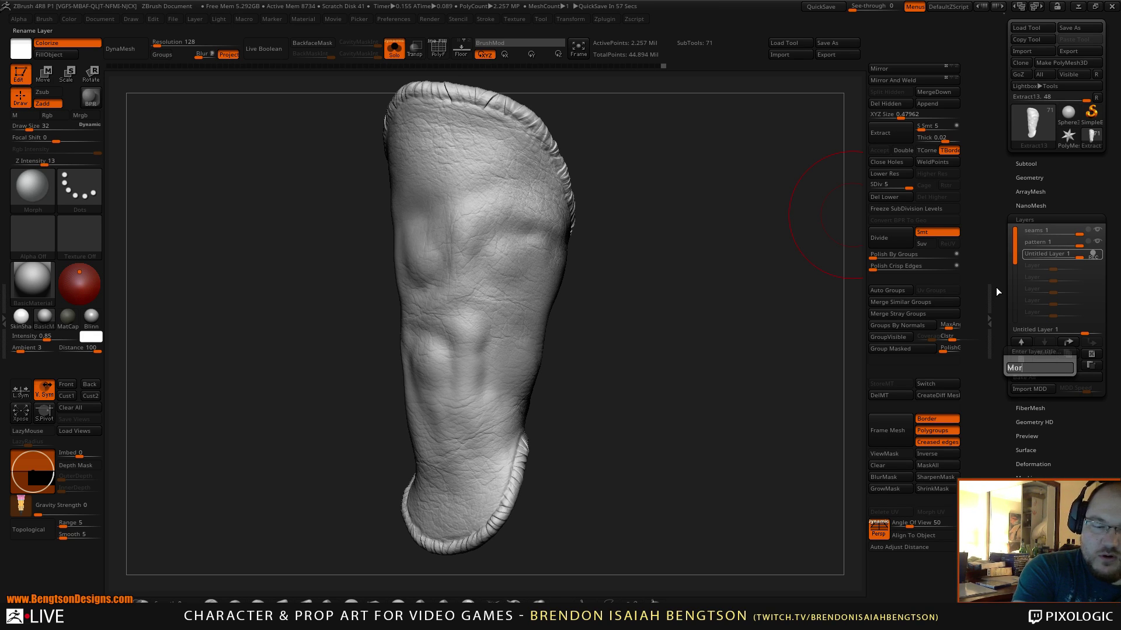
text(ph out)
key(Return)
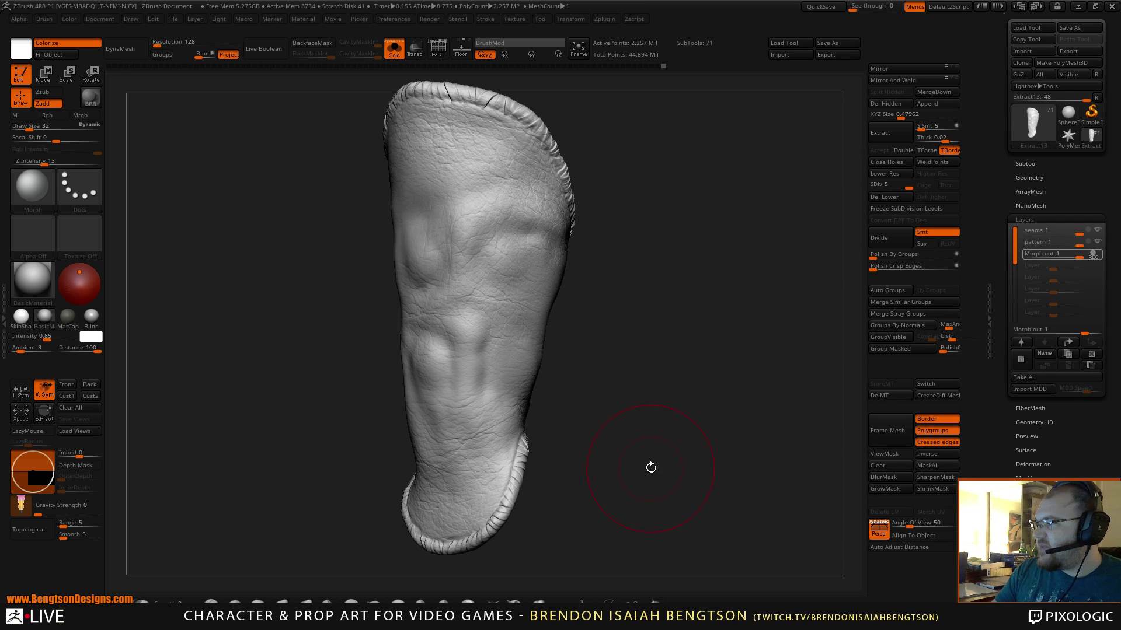
- Set the Morph brush's draw size to 34 and begin fading the leather texture on the bracer's lower half
drag(690, 397, 677, 372)
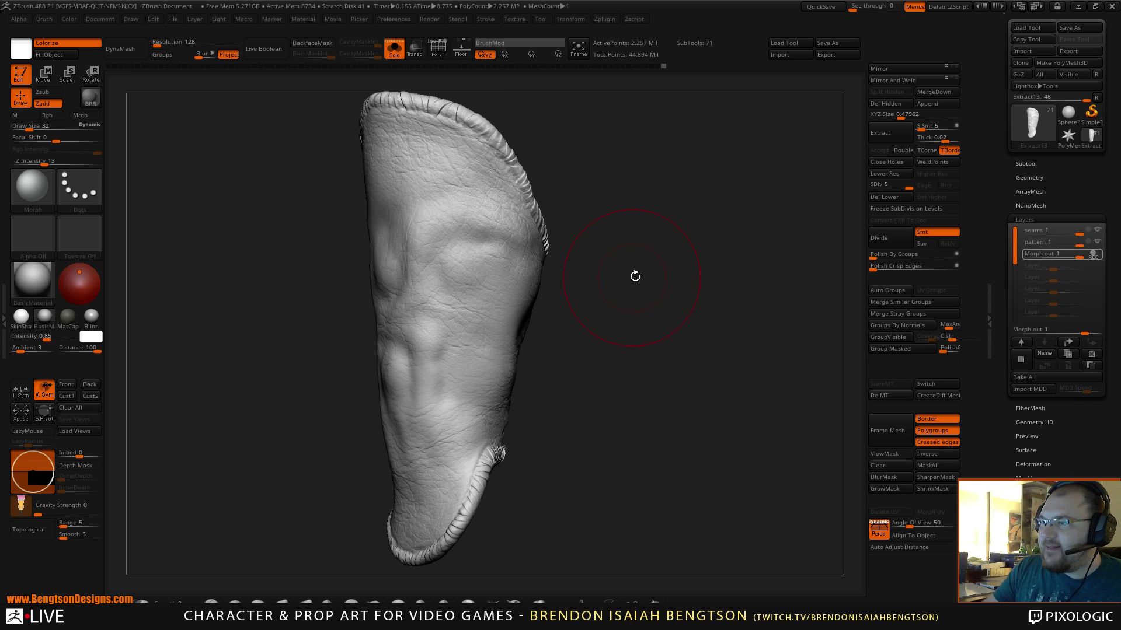
mouse_move(671, 277)
alt+mouse_down()
mouse_move(668, 307)
mouse_move(695, 308)
mouse_move(691, 286)
alt+mouse_up()
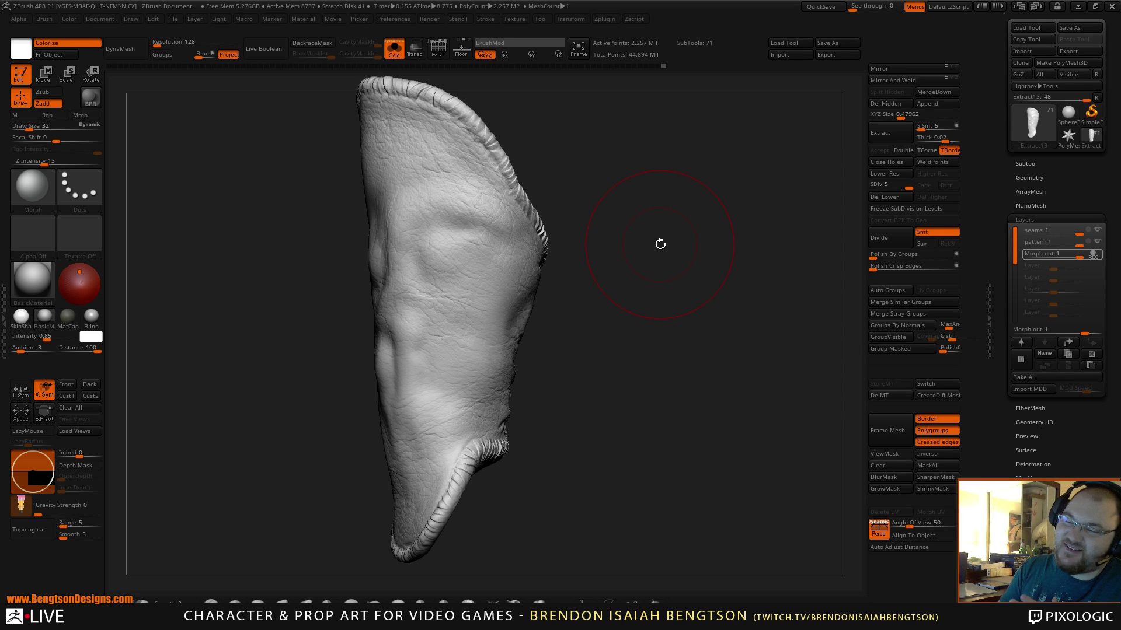
mouse_move(590, 308)
mouse_down()
mouse_move(555, 306)
mouse_move(558, 318)
mouse_up()
key(space)
mouse_move(523, 278)
mouse_down()
mouse_move(514, 267)
mouse_move(534, 251)
mouse_move(438, 332)
mouse_move(485, 362)
mouse_move(525, 275)
mouse_move(545, 310)
mouse_move(571, 323)
mouse_move(537, 316)
mouse_up()
key(space)
drag(440, 255, 392, 286)
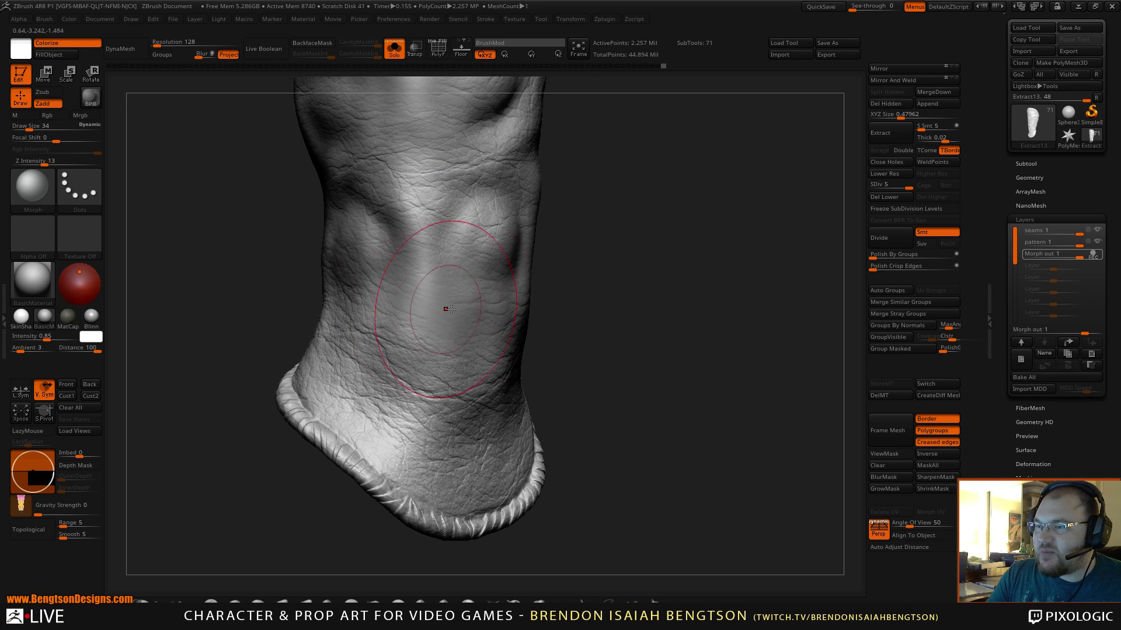
- Show the full character and fade the leather texture between the lower disc ornaments and the wrist trim
key(alt+s)
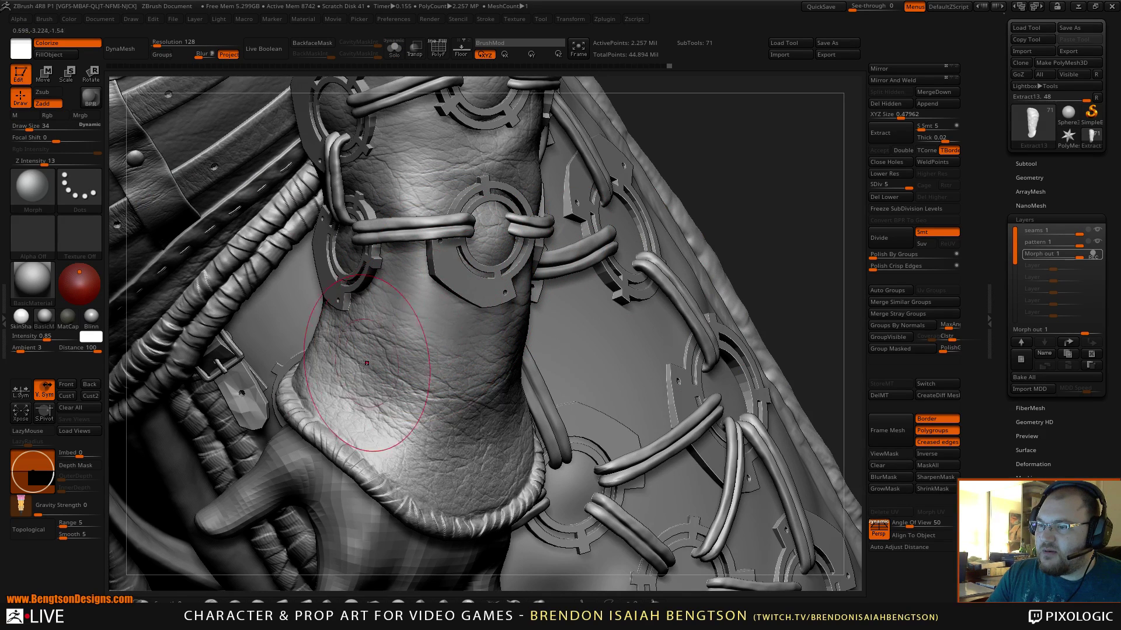
shift+drag(353, 347, 385, 319)
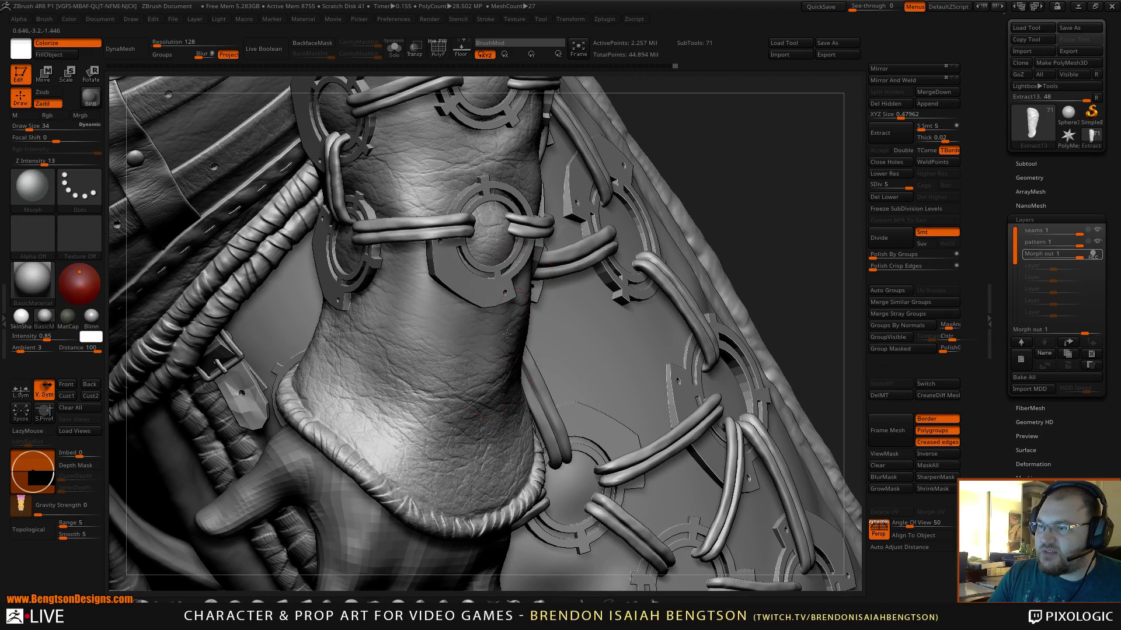
right_drag(507, 334, 675, 163)
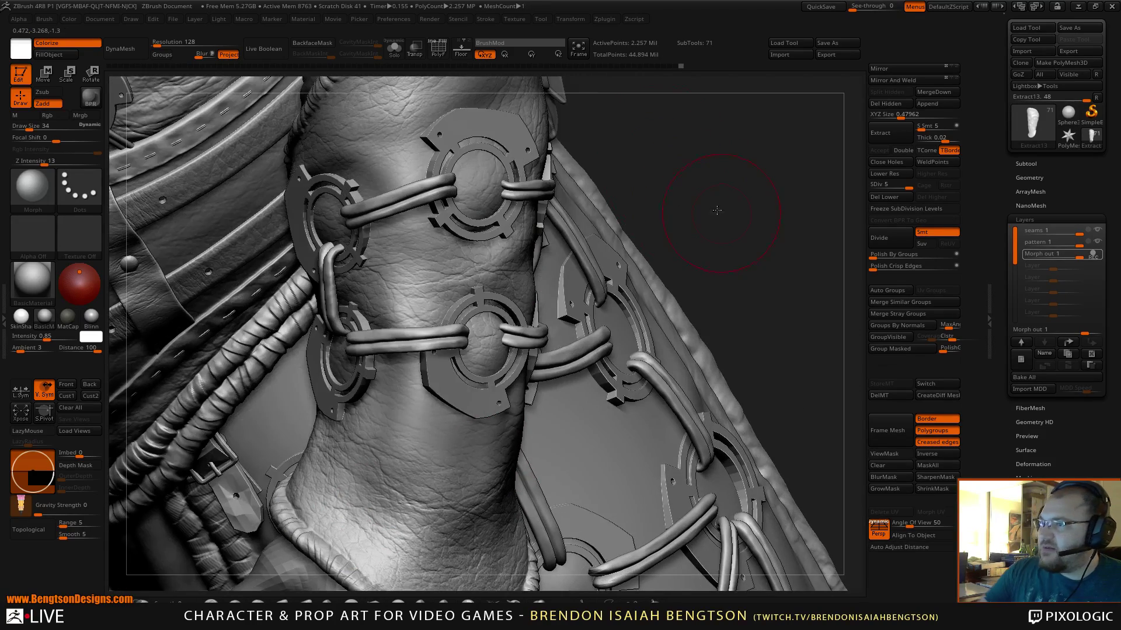
mouse_move(717, 211)
right_down()
mouse_move(703, 197)
mouse_move(610, 229)
mouse_move(591, 302)
mouse_move(645, 348)
right_up()
- Isolate the bracer and fade its leather texture along the forearm's front and sides with the Morph brush
key(shift+s)
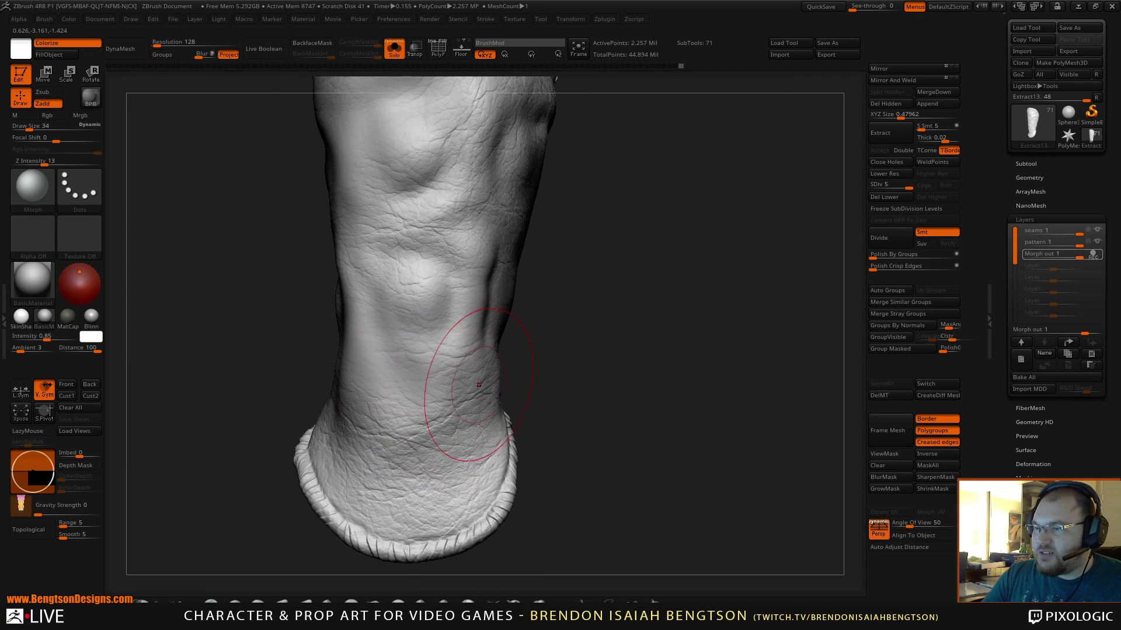
right_drag(593, 310, 475, 370)
right_drag(641, 393, 544, 387)
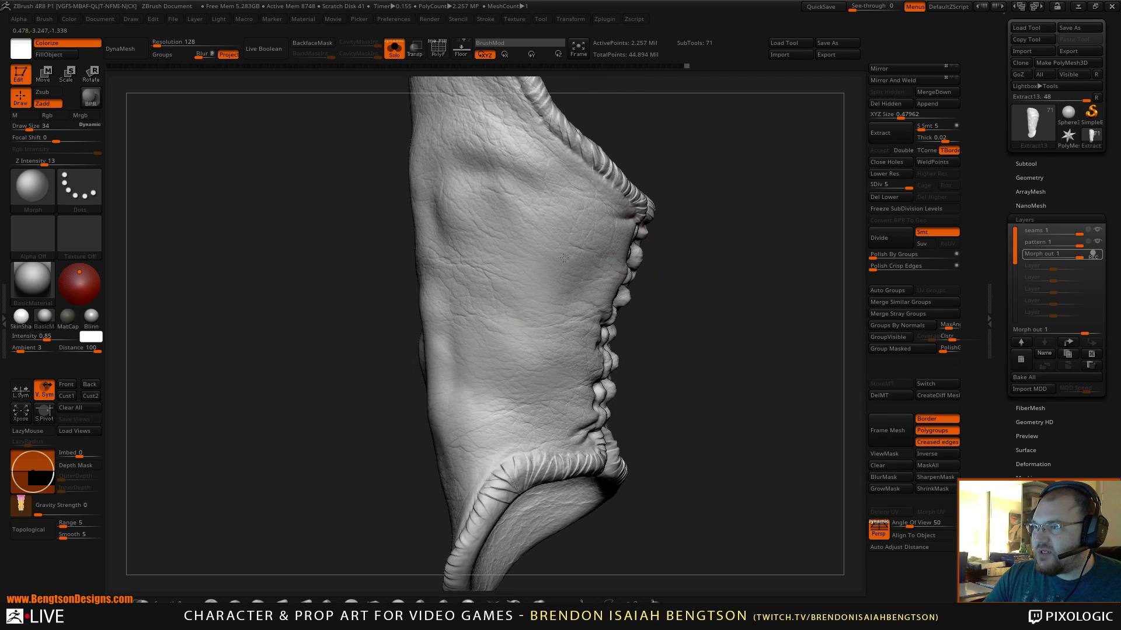
right_drag(583, 239, 705, 198)
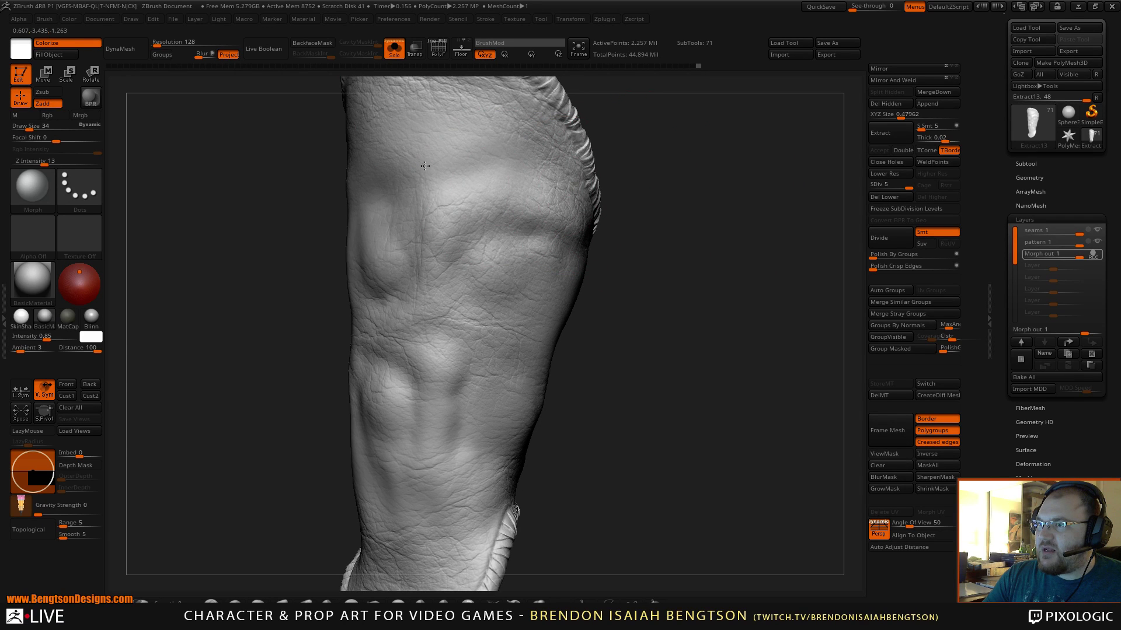
right_drag(455, 219, 674, 231)
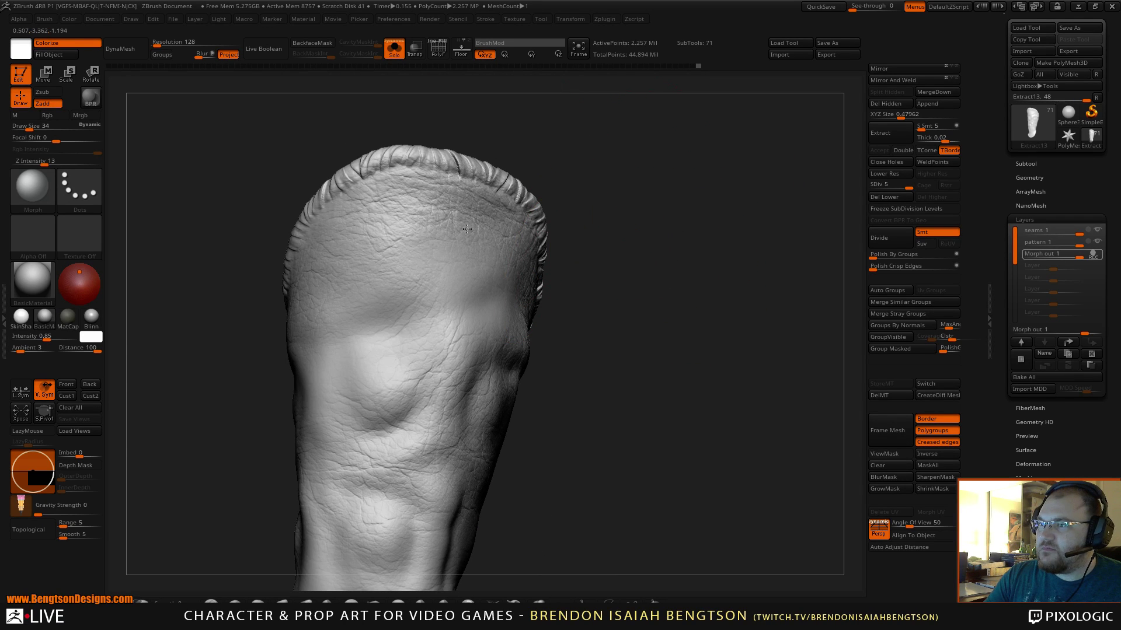
- Set the Morph brush's draw size to 11 and fade the leather texture around the front of the upper wrapped rim
key(space)
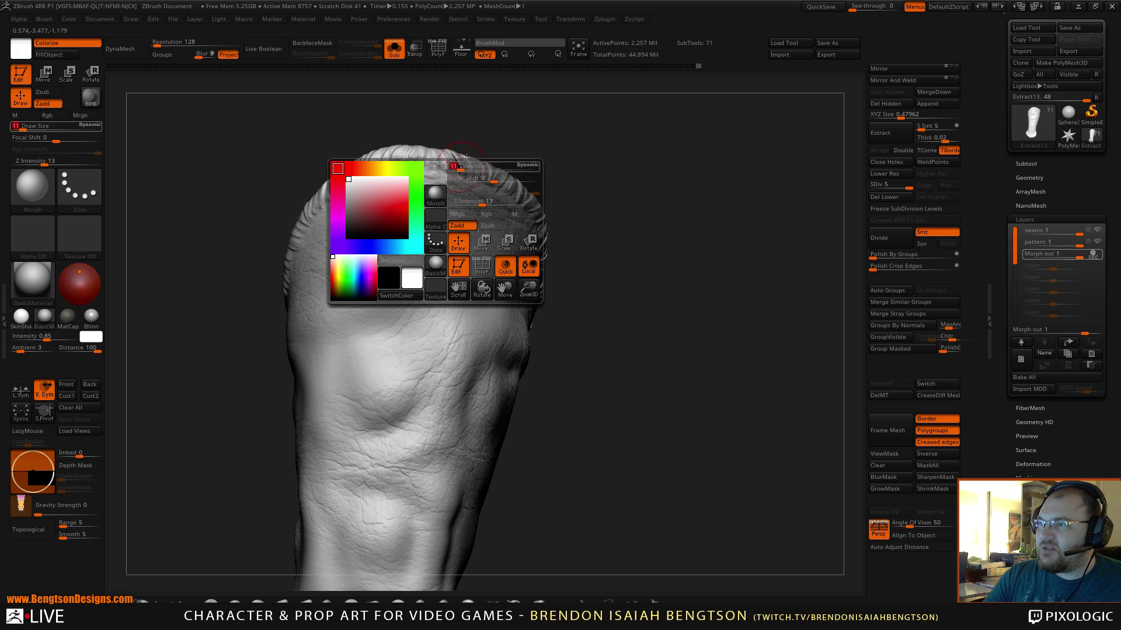
right_drag(466, 157, 712, 216)
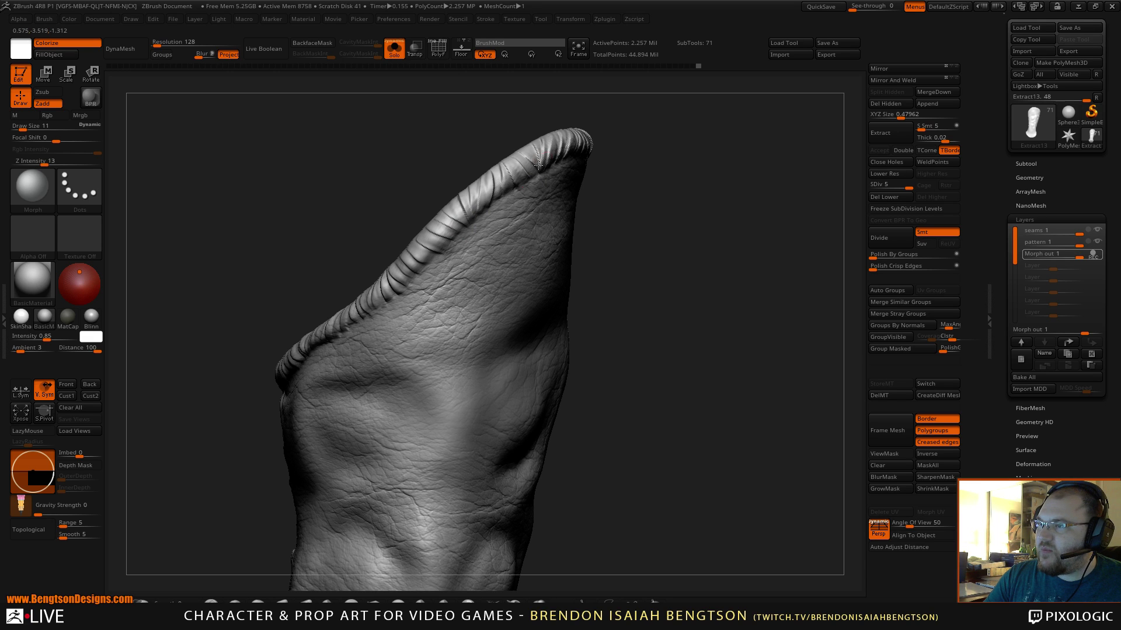
right_drag(511, 179, 563, 233)
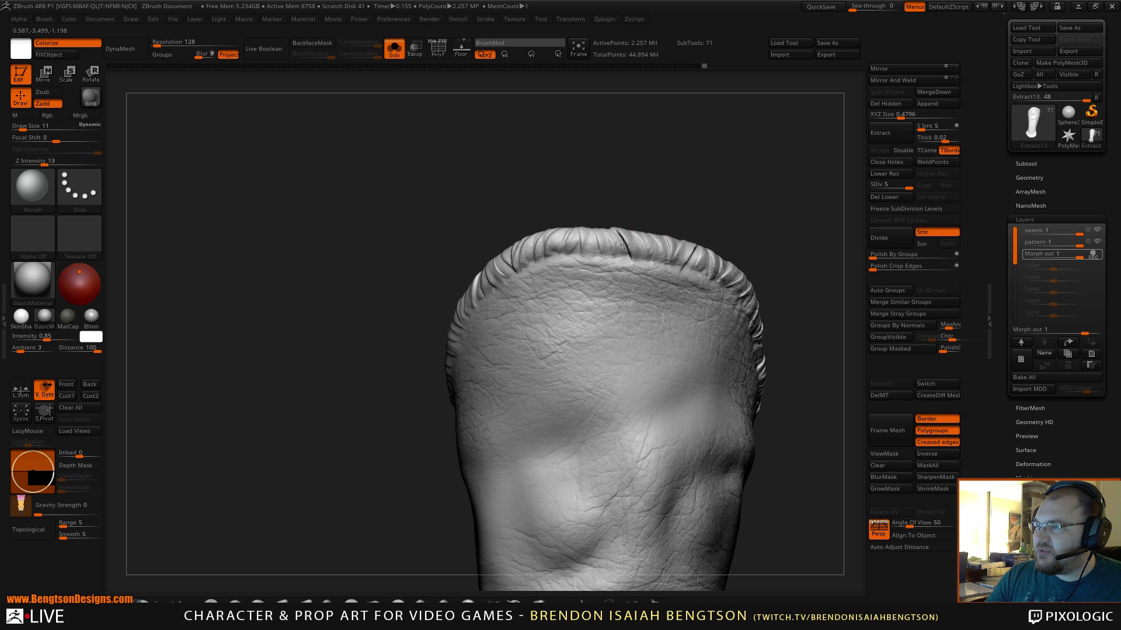
right_drag(624, 245, 562, 173)
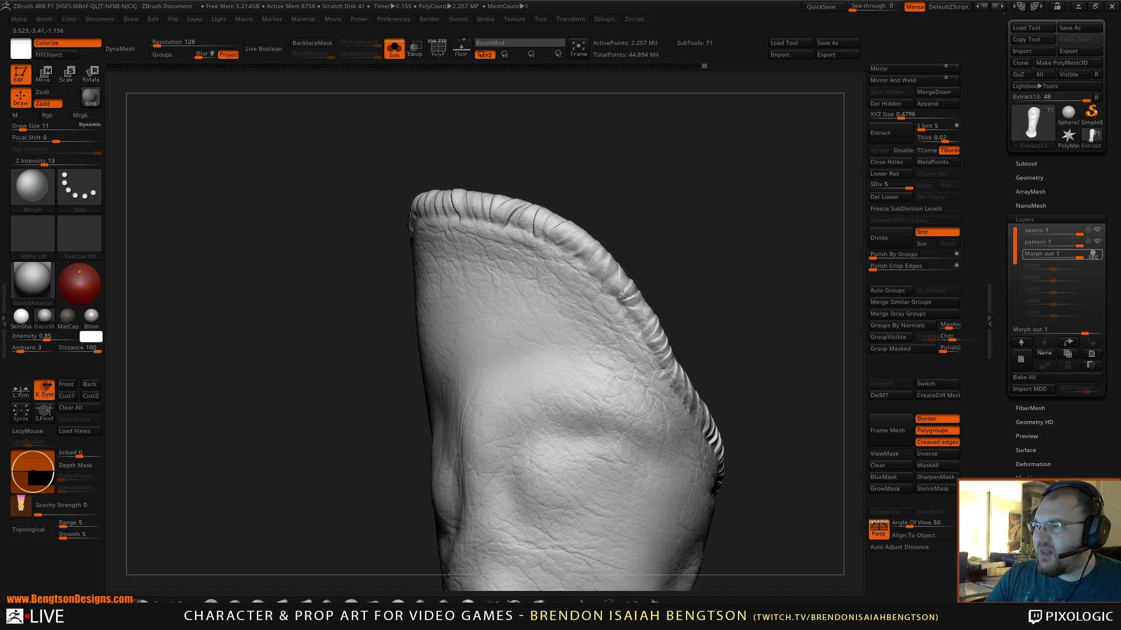
right_drag(731, 333, 639, 246)
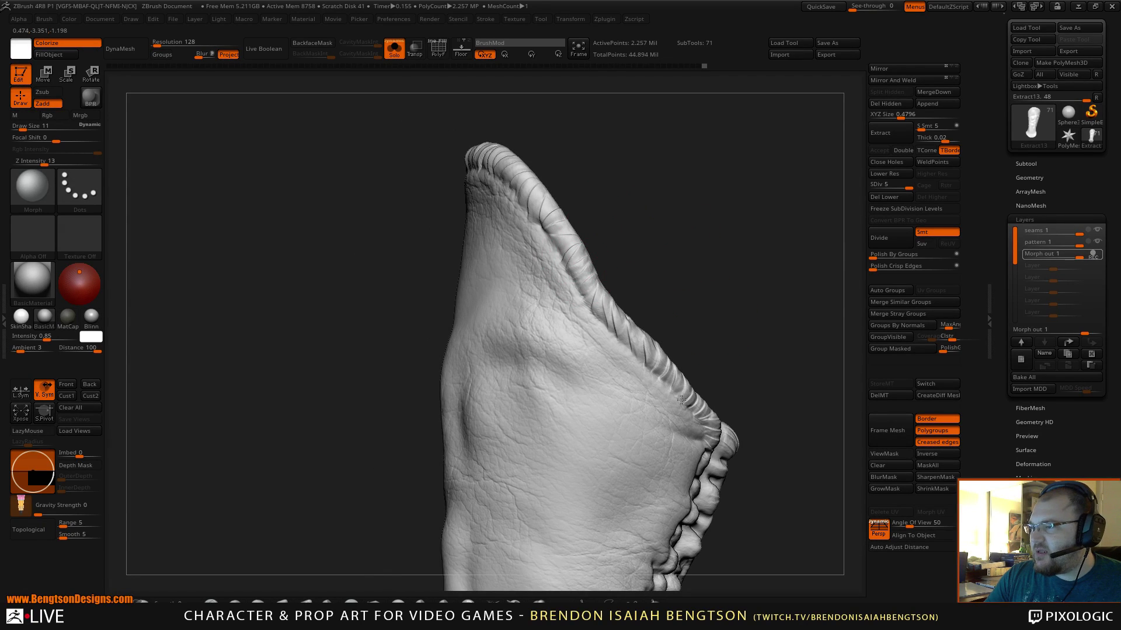
- Fade the leather texture along the back and side of the upper wrapped rim near the seam
right_drag(708, 357, 554, 347)
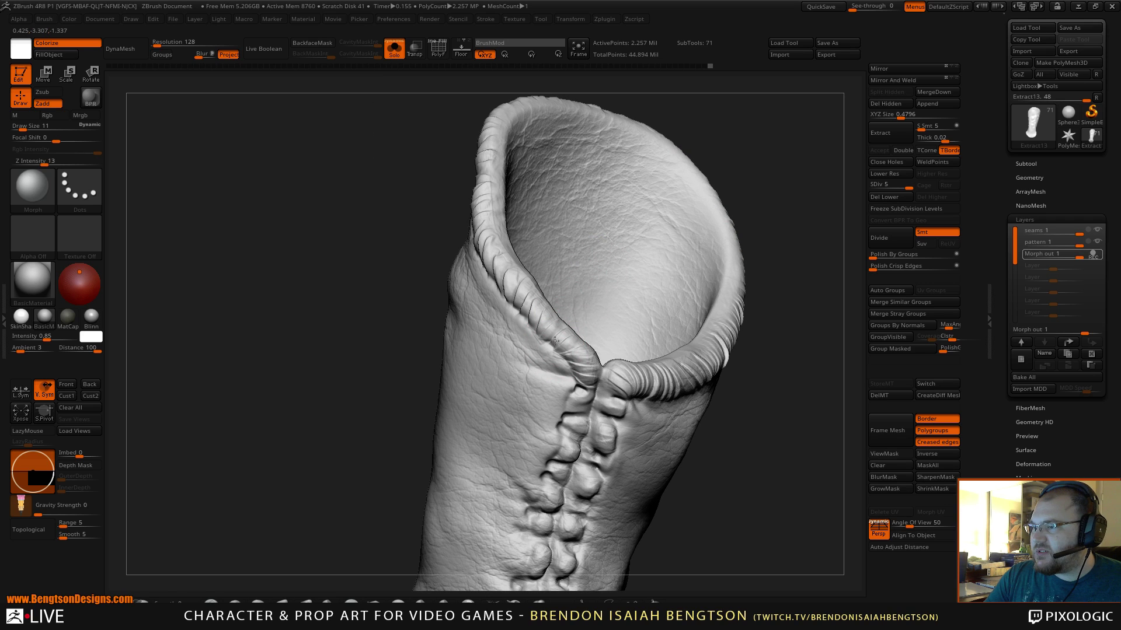
mouse_move(617, 375)
right_down()
mouse_move(753, 270)
mouse_move(526, 293)
right_up()
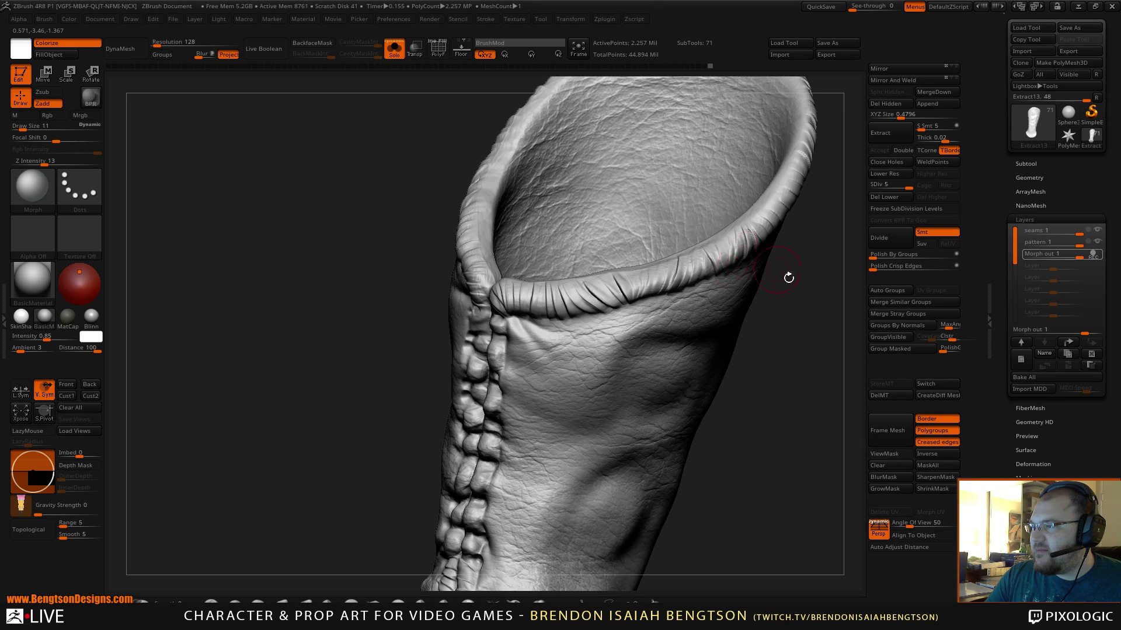
mouse_move(790, 278)
right_down()
mouse_move(765, 286)
mouse_move(506, 260)
right_up()
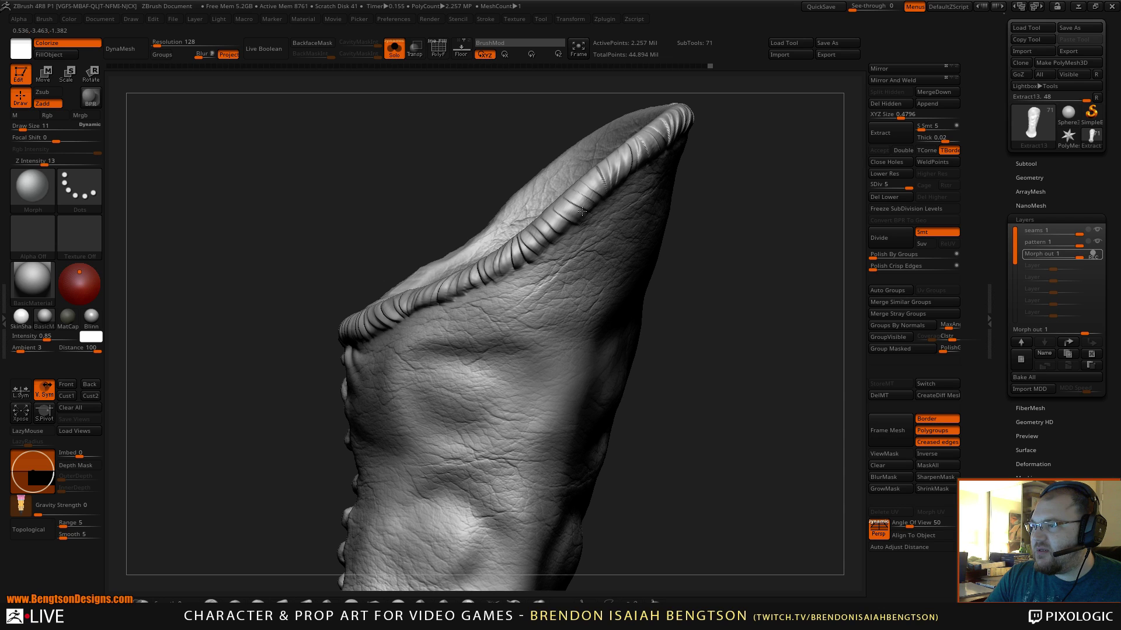
mouse_move(370, 238)
mouse_down()
mouse_move(492, 275)
mouse_move(660, 248)
mouse_move(646, 256)
mouse_up()
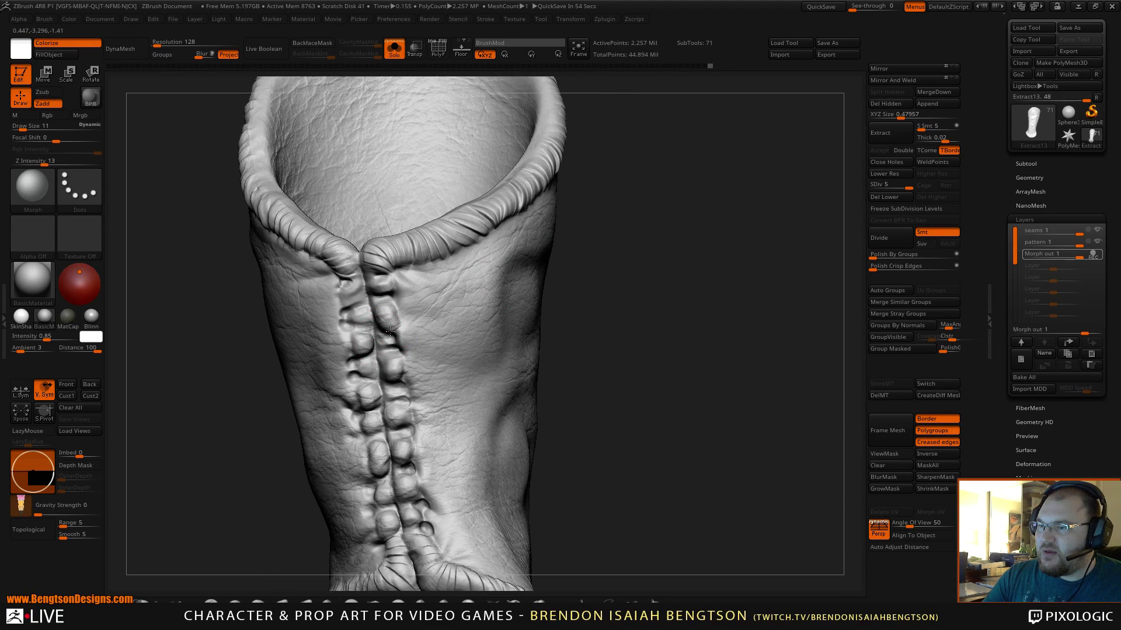
- Fade the leather texture around the lower wrapped rim at the wrist
mouse_move(402, 307)
right_down()
mouse_move(673, 237)
mouse_move(688, 288)
right_up()
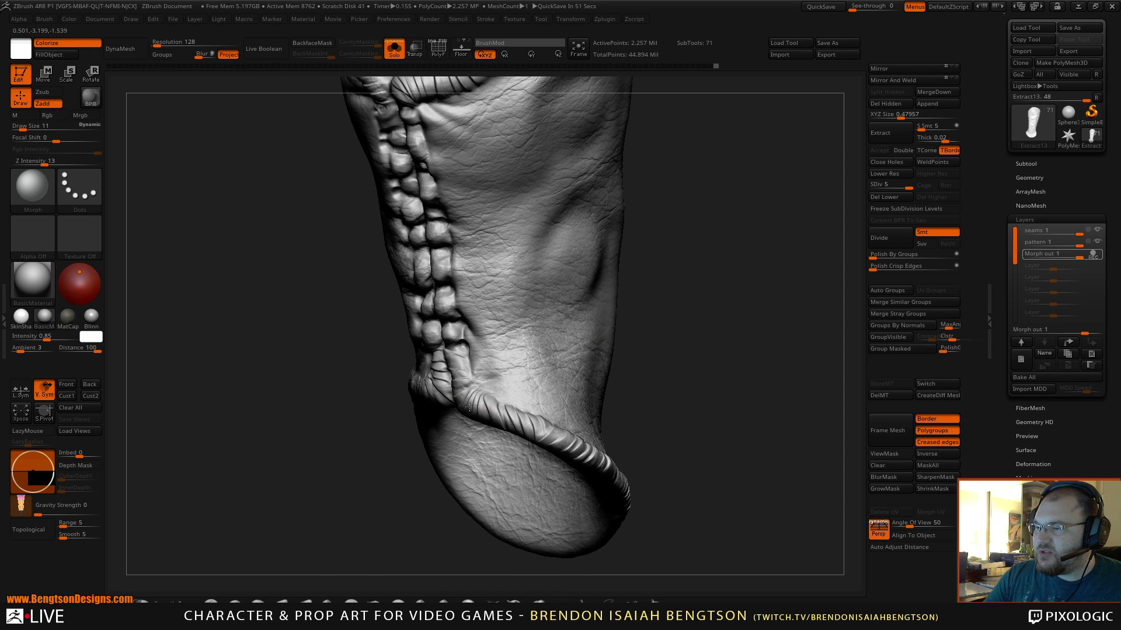
mouse_move(533, 393)
right_down()
mouse_move(643, 338)
mouse_move(465, 364)
right_up()
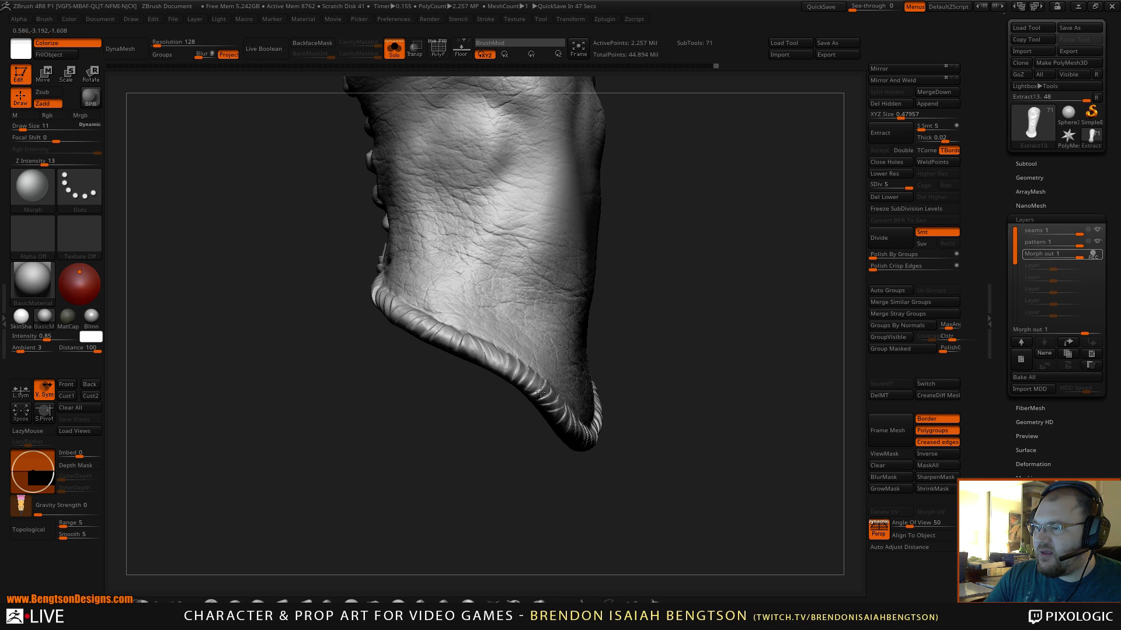
mouse_move(539, 392)
right_down()
mouse_move(625, 358)
mouse_move(552, 365)
right_up()
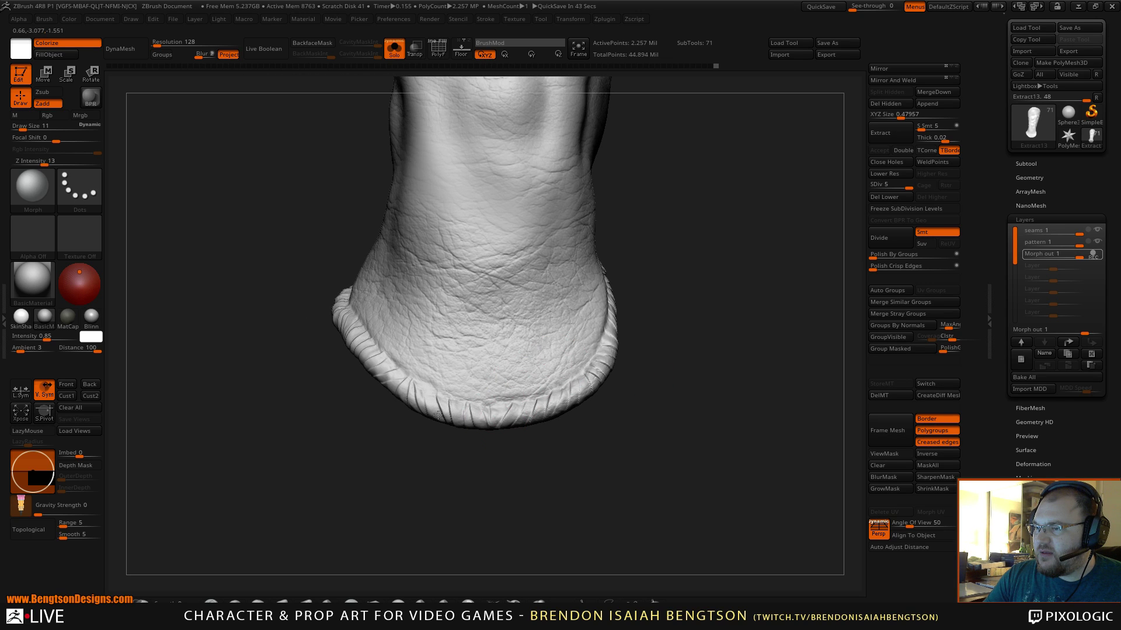
mouse_move(579, 404)
right_down()
mouse_move(645, 382)
mouse_move(642, 362)
mouse_move(581, 354)
right_up()
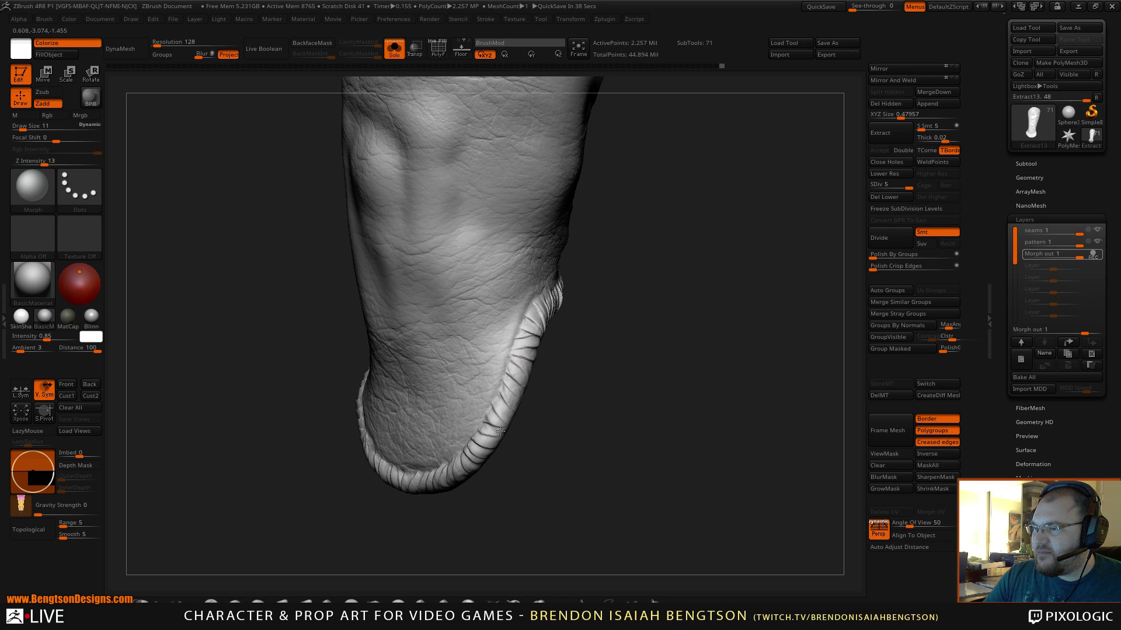
mouse_move(552, 302)
right_down()
mouse_move(589, 324)
mouse_move(599, 299)
right_up()
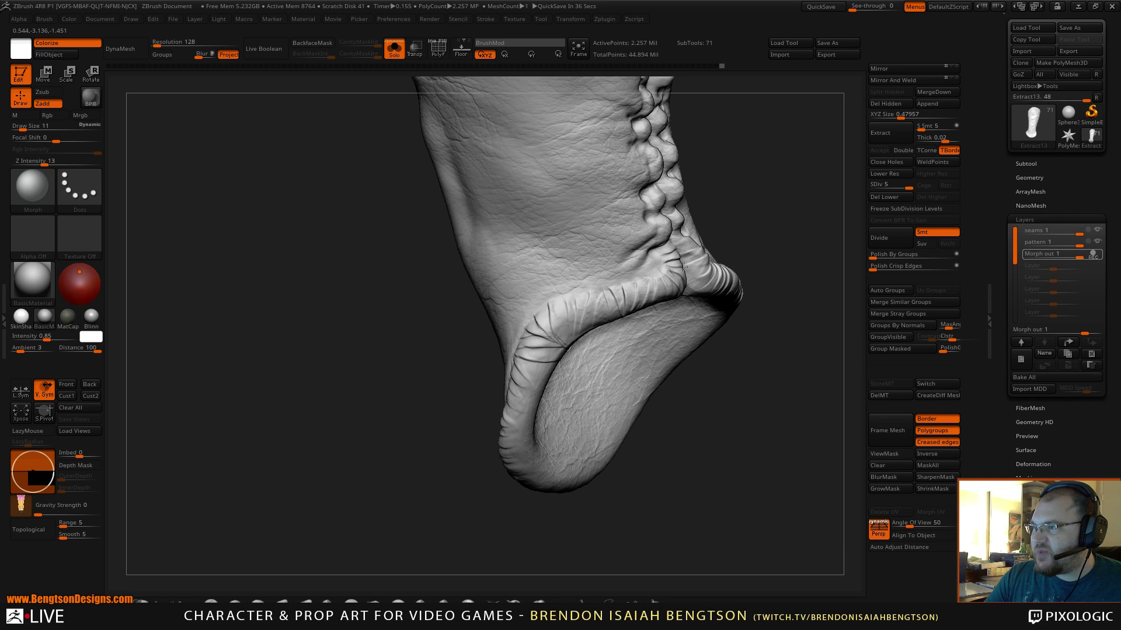
- Fade the leather texture along the bracer's bumpy back seam between the two rims
right_drag(683, 266, 611, 330)
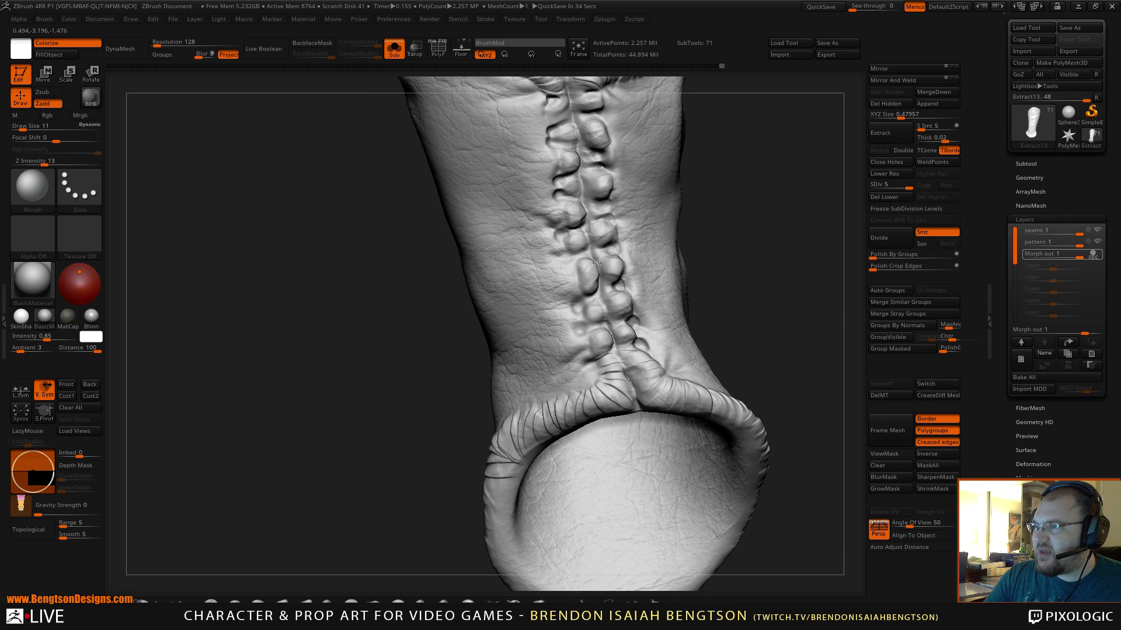
mouse_move(596, 263)
right_down()
mouse_move(723, 243)
mouse_move(565, 244)
right_up()
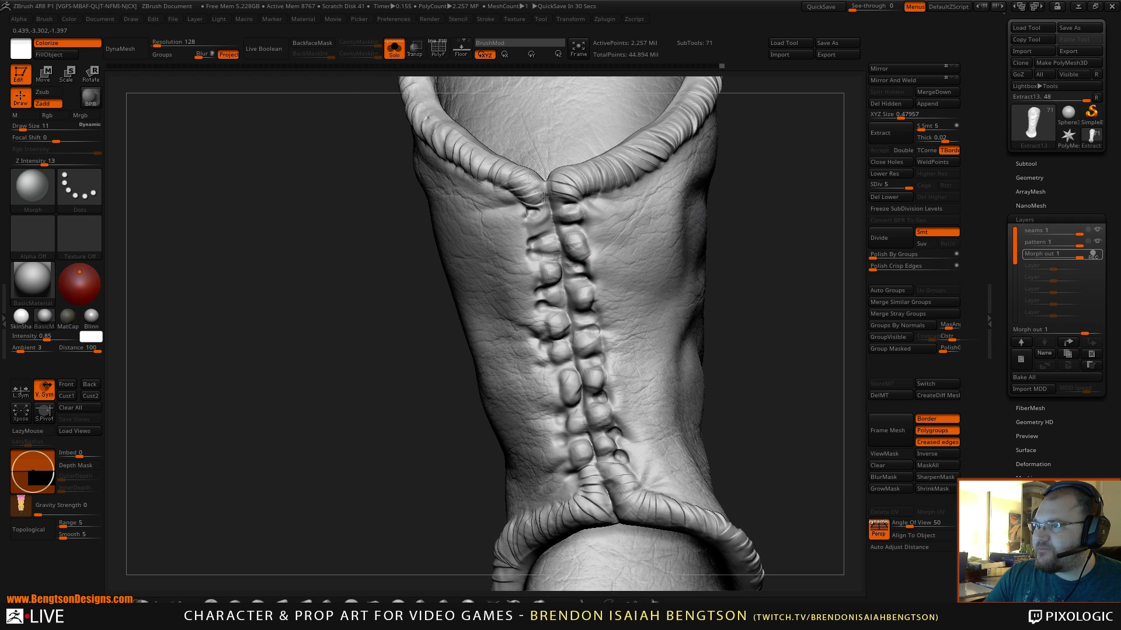
mouse_move(544, 197)
right_down()
mouse_move(578, 175)
mouse_move(733, 207)
right_up()
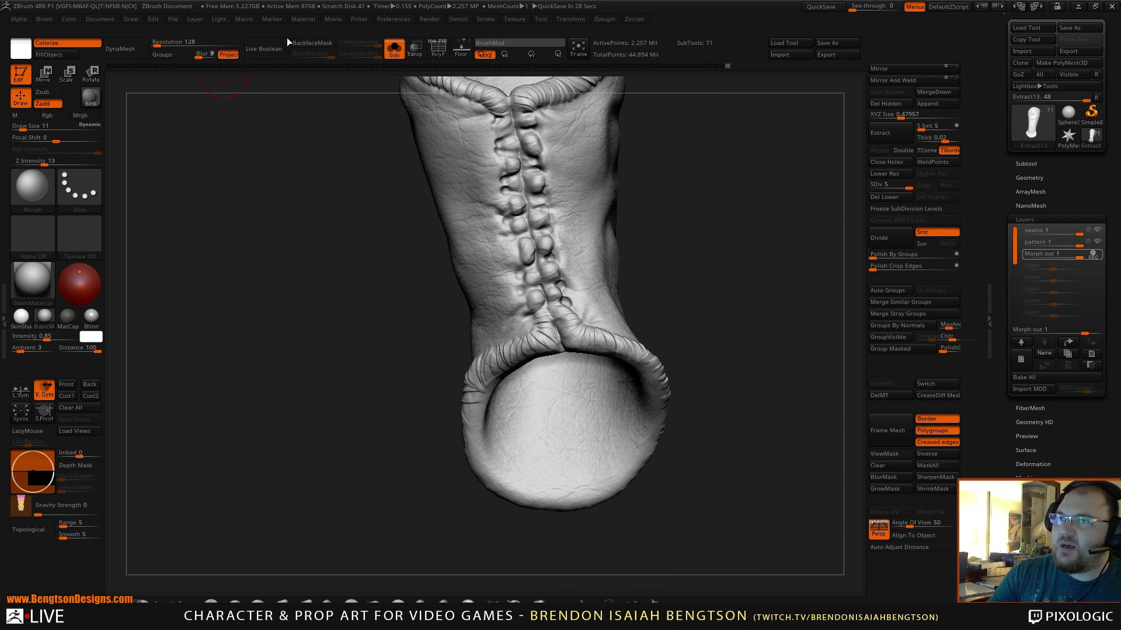
- Turn on BackfaceMask, turn off Colorize, and morph out the texture inside the wrist opening with draw size 23 and Z intensity 43
click(312, 42)
right_drag(400, 210, 690, 210)
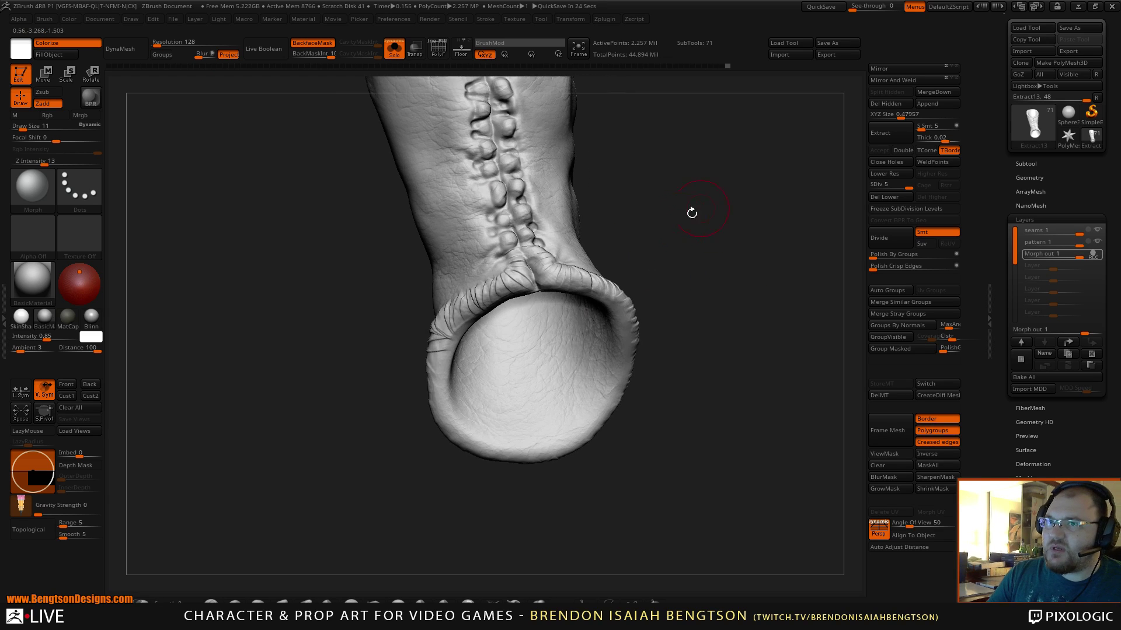
click(82, 44)
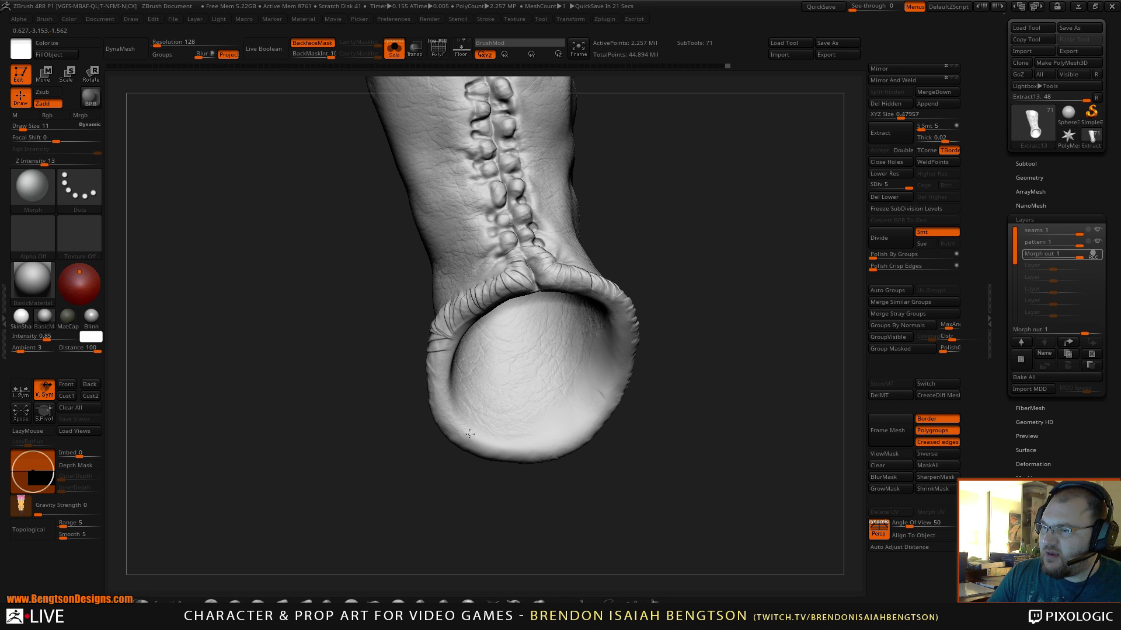
key(space)
mouse_move(521, 367)
mouse_down()
mouse_move(550, 401)
mouse_move(569, 400)
mouse_up()
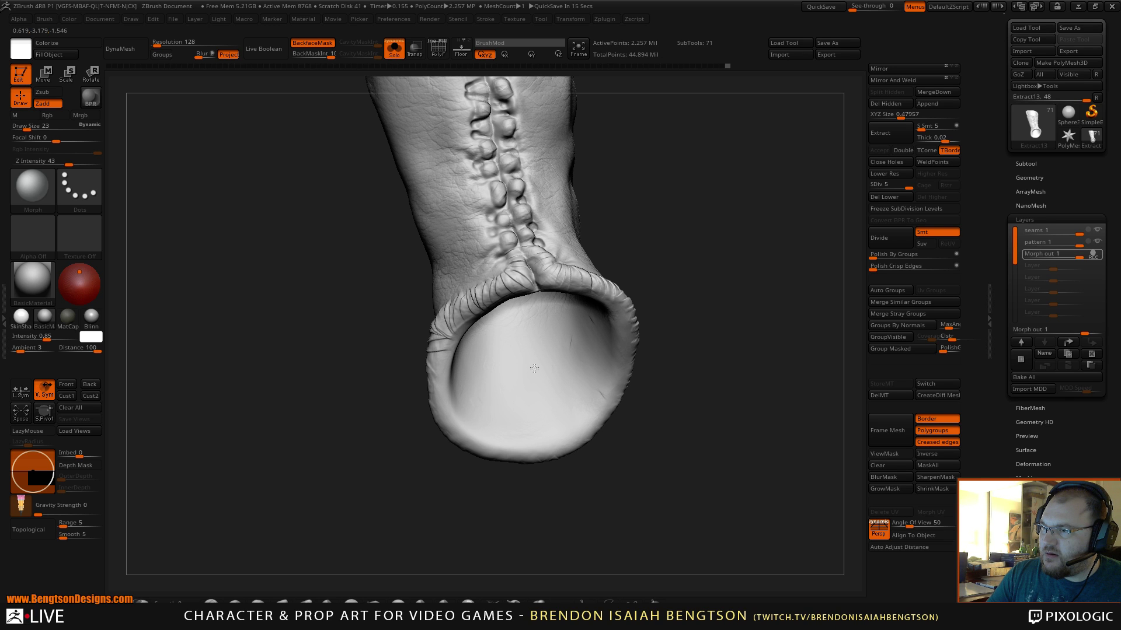
- Morph out the leather texture on the bracer's inner wall just inside the wide upper opening
drag(681, 282, 698, 339)
mouse_move(713, 360)
mouse_down()
mouse_move(751, 248)
mouse_move(673, 193)
mouse_move(732, 283)
mouse_move(432, 175)
mouse_move(391, 175)
mouse_move(368, 221)
mouse_move(400, 200)
mouse_move(524, 252)
mouse_up()
drag(689, 275, 542, 350)
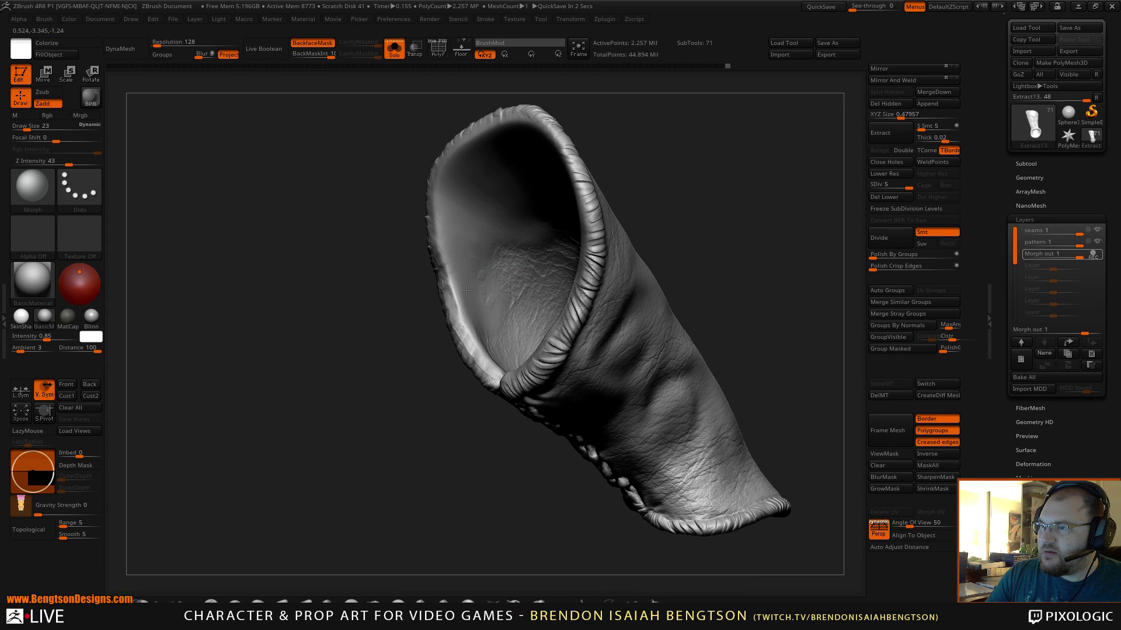
shift+drag(469, 295, 496, 227)
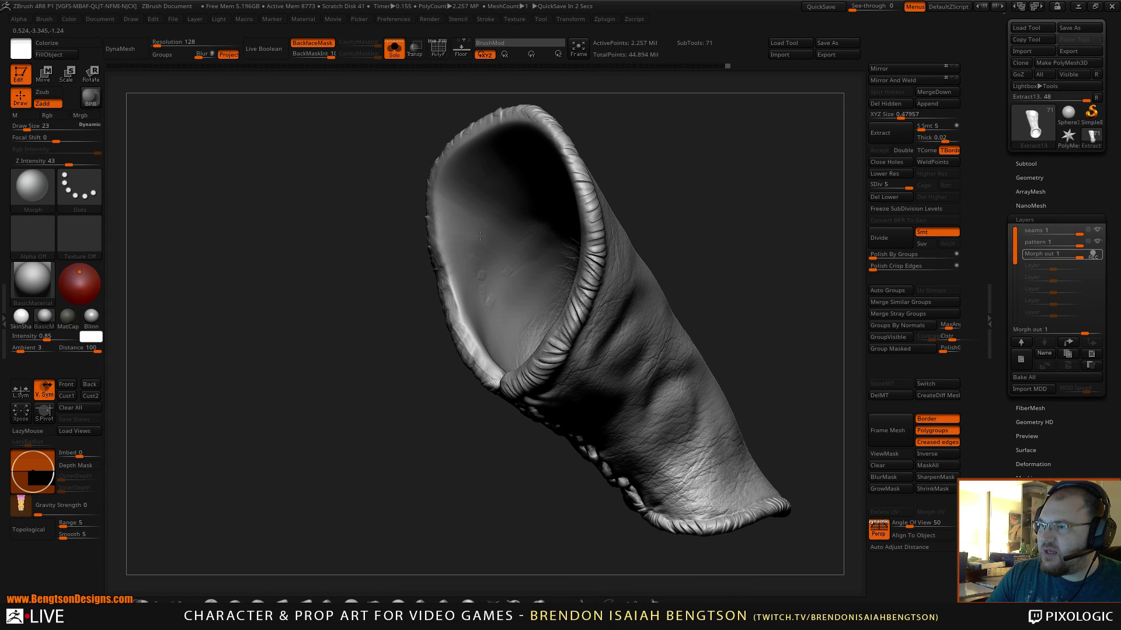
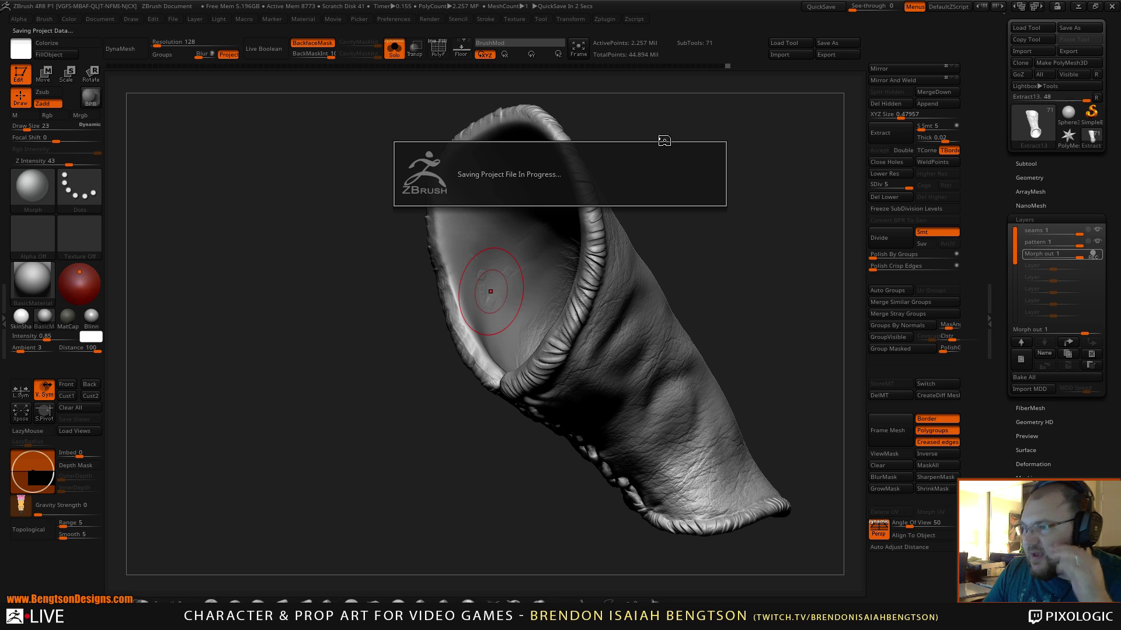
- Clear the remaining leather texture from the inner side walls and deeper interior through the upper opening
mouse_move(648, 128)
alt+mouse_down()
mouse_move(659, 133)
mouse_move(648, 222)
mouse_move(663, 216)
mouse_move(688, 286)
mouse_move(695, 175)
alt+mouse_up()
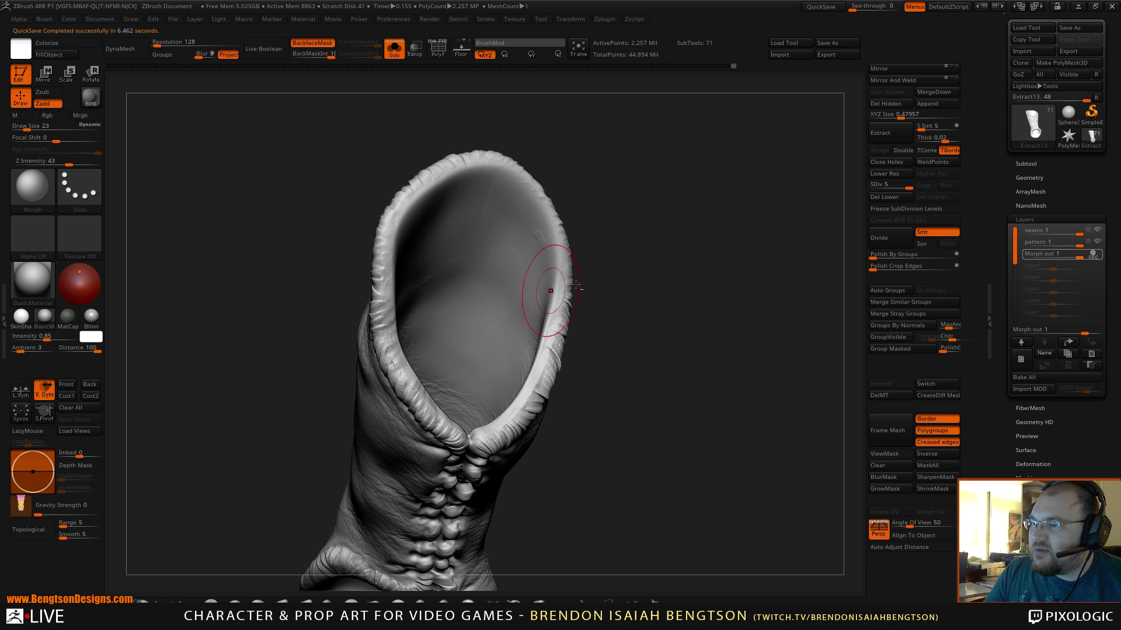
drag(545, 295, 561, 257)
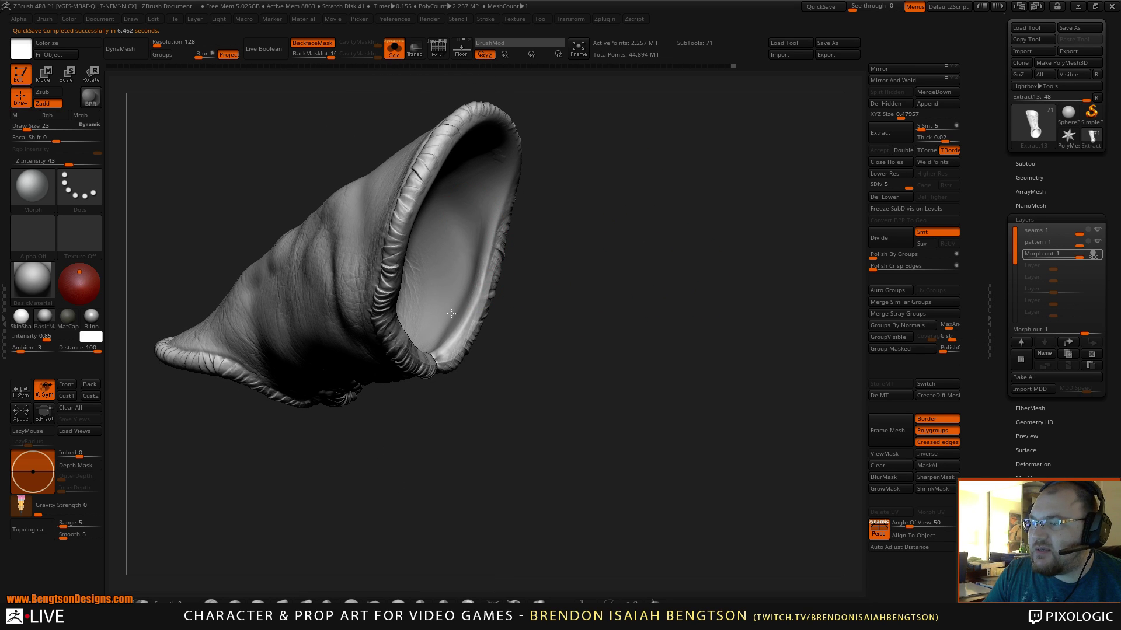
mouse_move(537, 288)
mouse_down()
mouse_move(695, 260)
mouse_move(486, 455)
mouse_move(449, 281)
mouse_up()
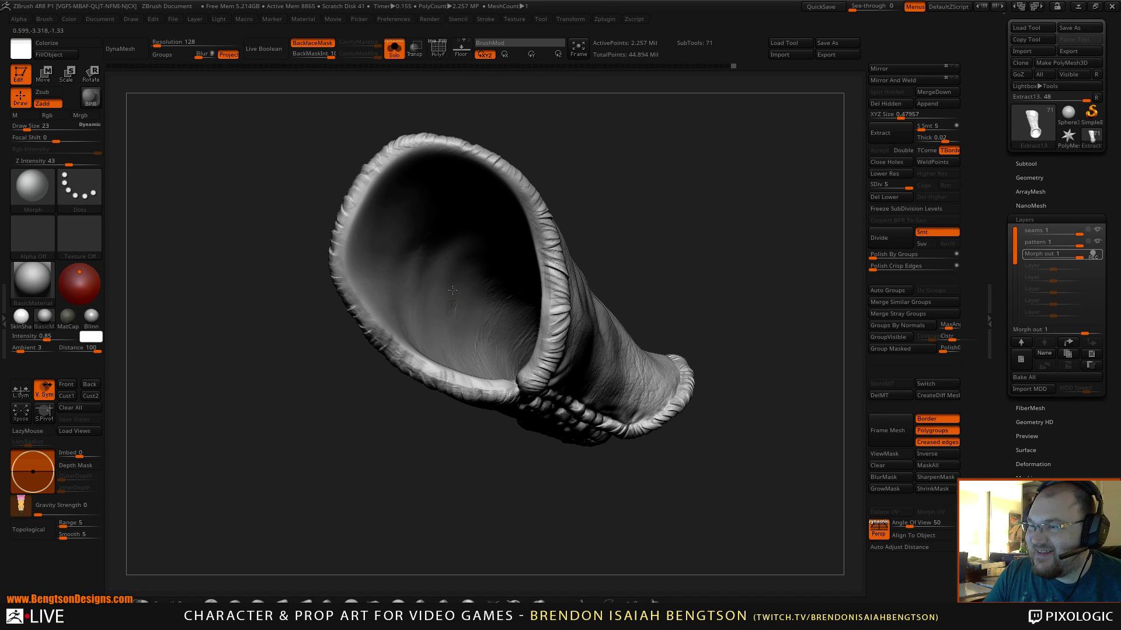
mouse_move(467, 228)
mouse_down()
mouse_move(587, 251)
mouse_move(488, 379)
mouse_up()
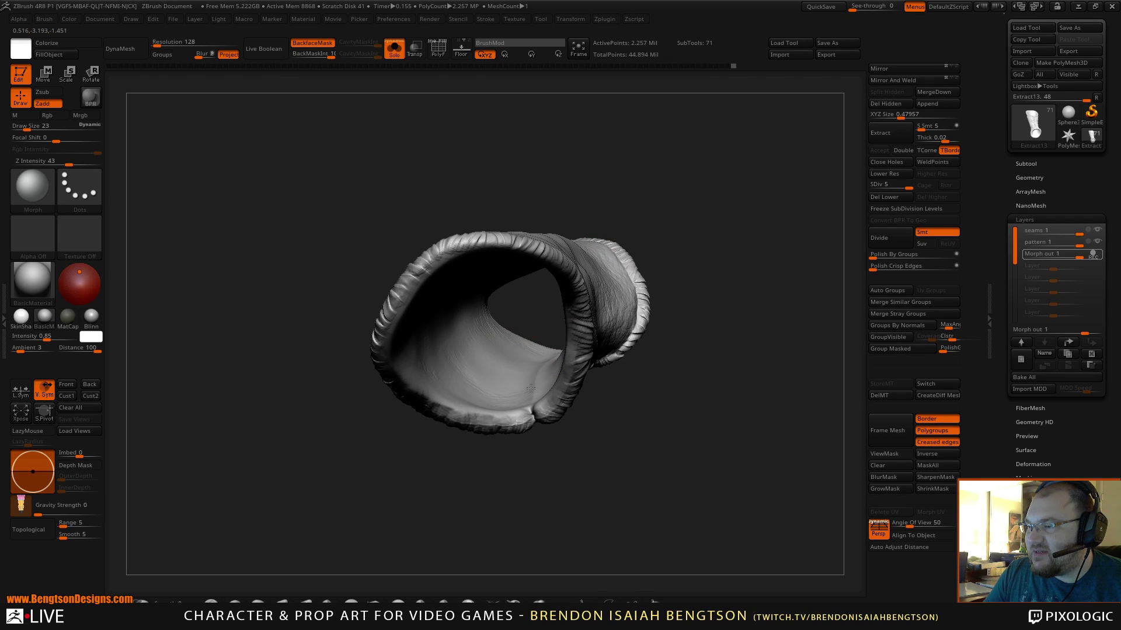
- Clear the leftover leather texture from the bracer's interior through the narrow wrist opening
mouse_move(471, 310)
mouse_down()
mouse_move(513, 369)
mouse_move(496, 315)
mouse_move(589, 323)
mouse_move(638, 380)
mouse_move(469, 270)
mouse_up()
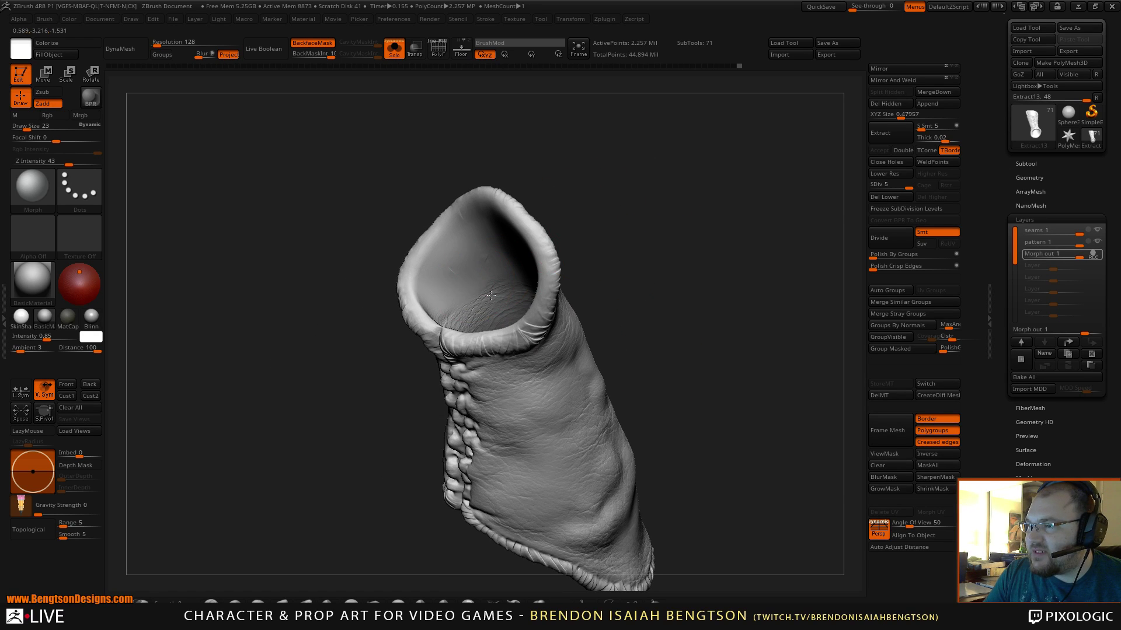
mouse_move(568, 185)
mouse_down()
mouse_move(595, 230)
mouse_move(494, 308)
mouse_up()
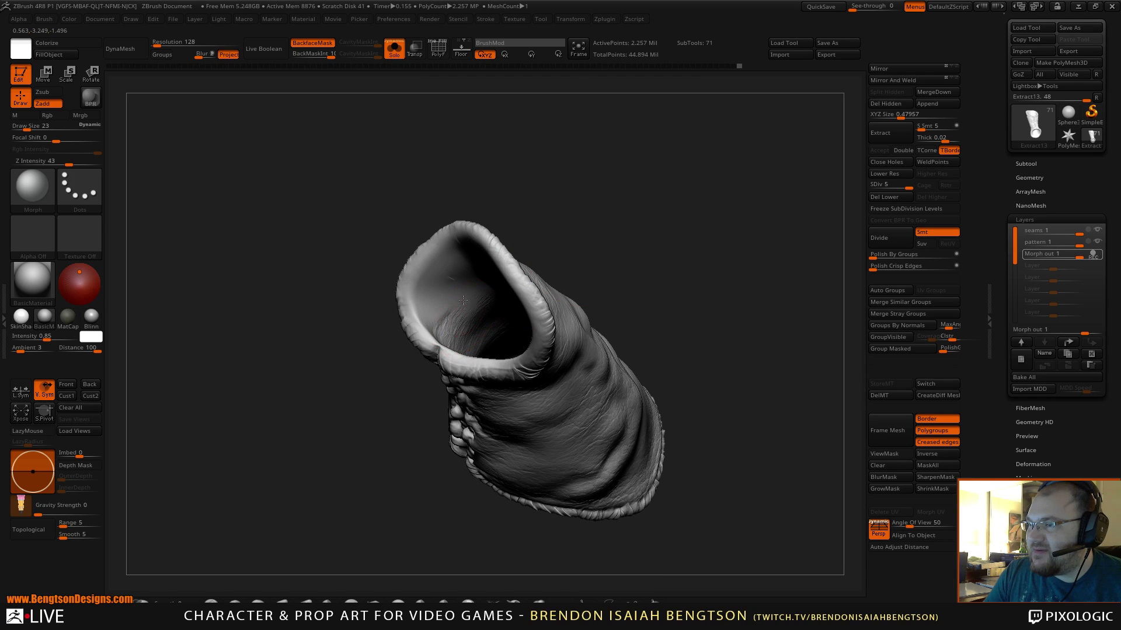
mouse_move(578, 220)
mouse_down()
mouse_move(655, 226)
mouse_move(663, 162)
mouse_move(656, 208)
mouse_up()
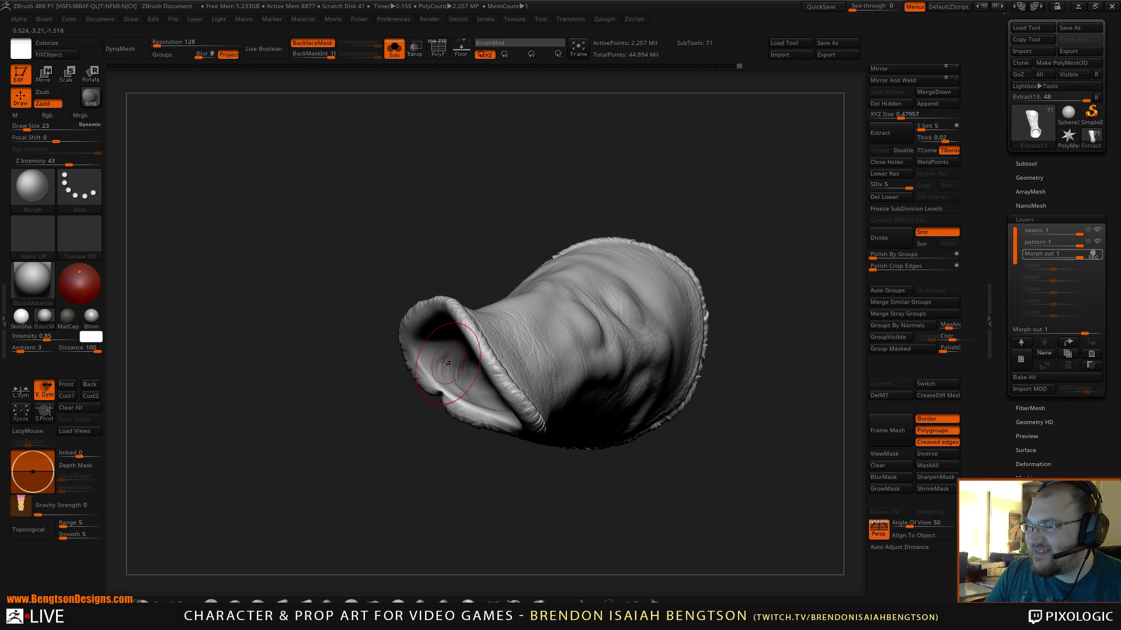
mouse_move(458, 461)
mouse_down()
mouse_move(450, 470)
mouse_move(461, 375)
mouse_up()
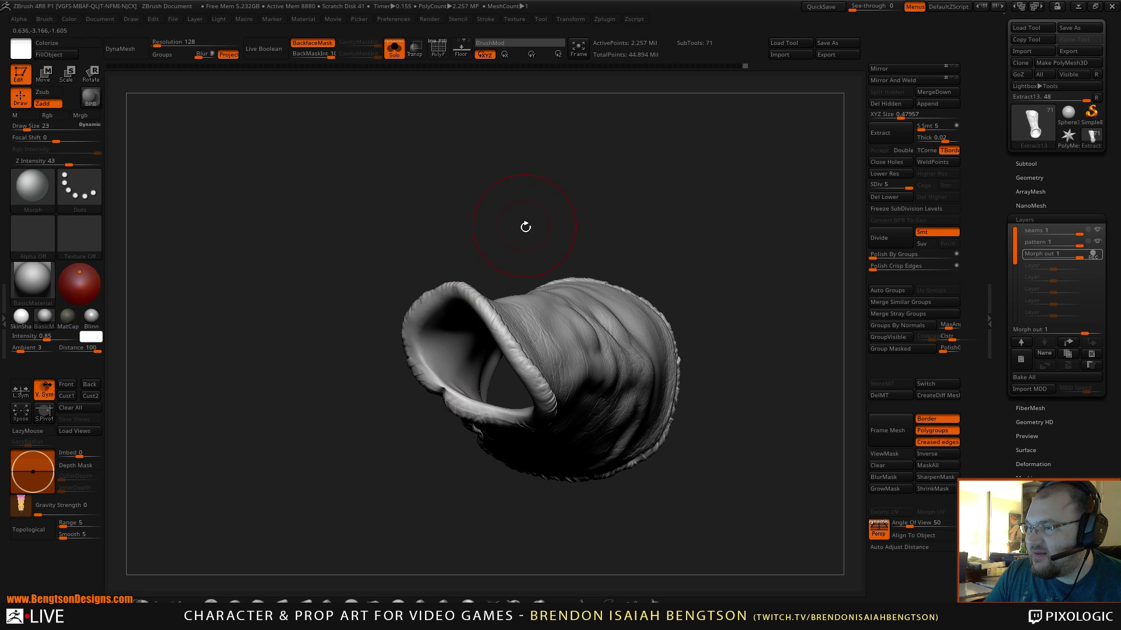
- Touch up the remaining texture inside the bracer's wide opening and check the interior and outer surface from several sides
mouse_move(523, 227)
mouse_down()
mouse_move(551, 177)
mouse_move(615, 170)
mouse_move(550, 261)
mouse_up()
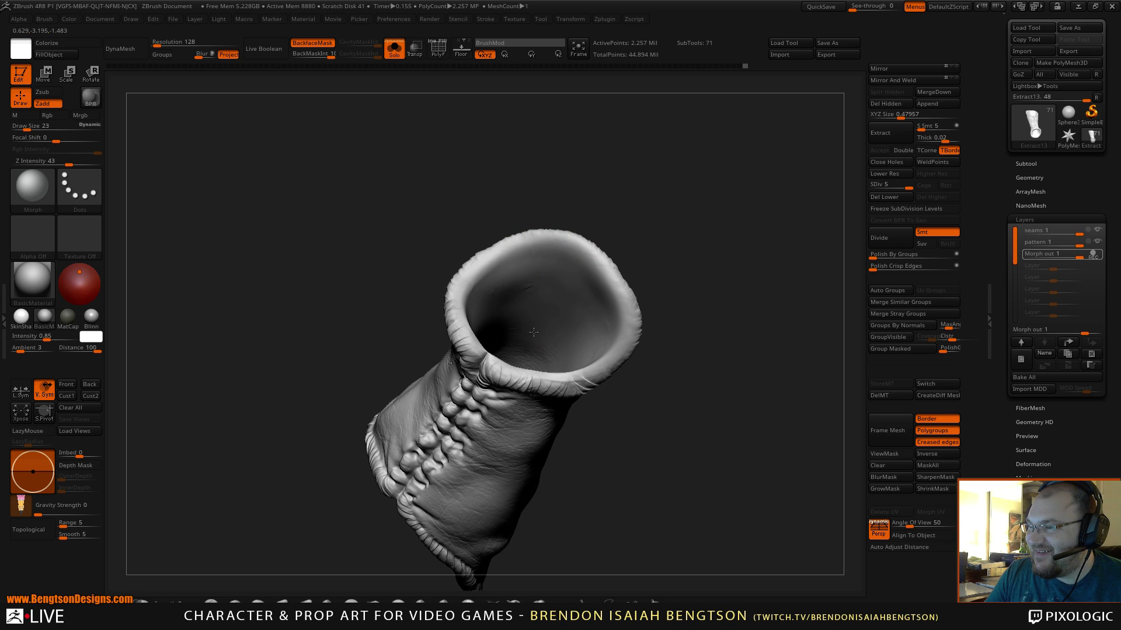
drag(531, 352, 515, 354)
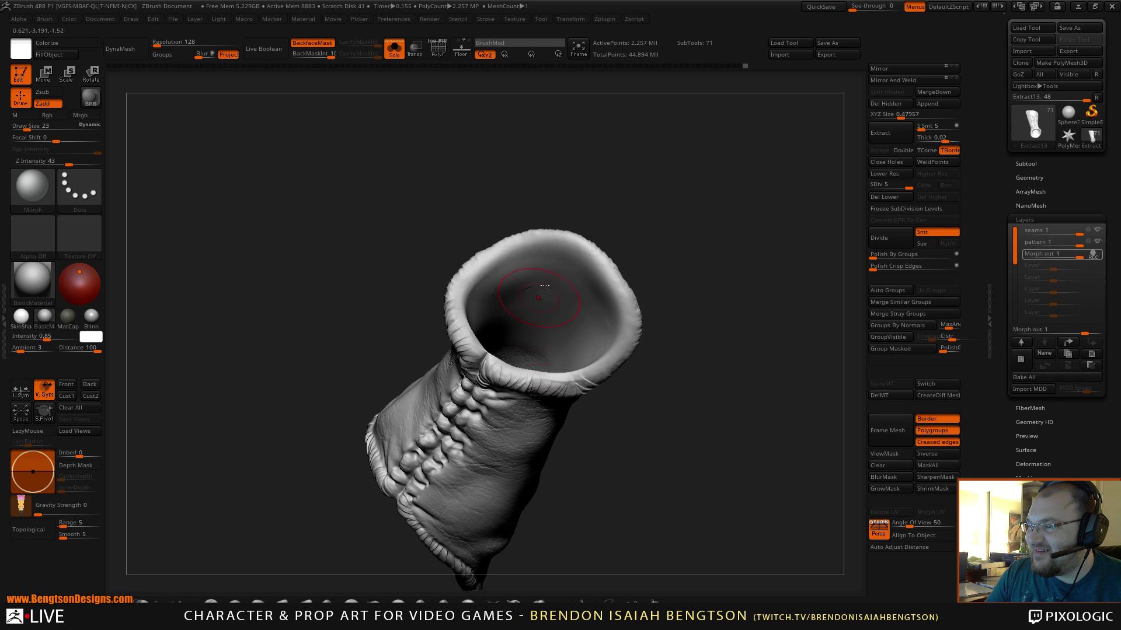
mouse_move(619, 245)
mouse_down()
mouse_move(633, 202)
mouse_move(635, 248)
mouse_move(636, 216)
mouse_up()
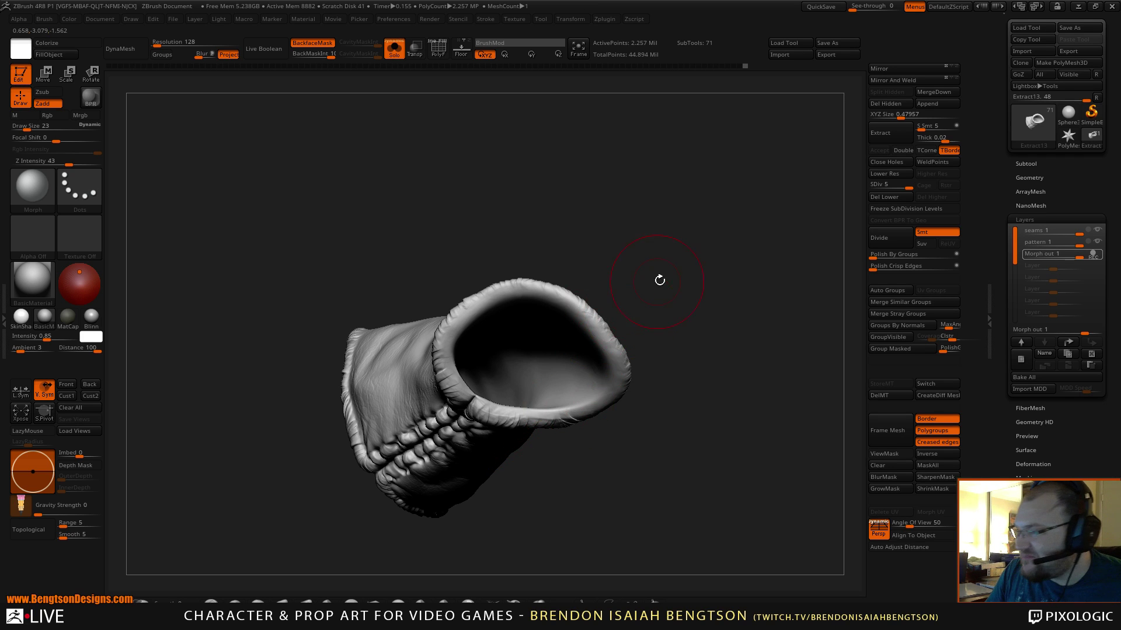
mouse_move(658, 280)
mouse_down()
mouse_move(699, 327)
mouse_move(748, 223)
mouse_move(724, 193)
mouse_move(682, 213)
mouse_up()
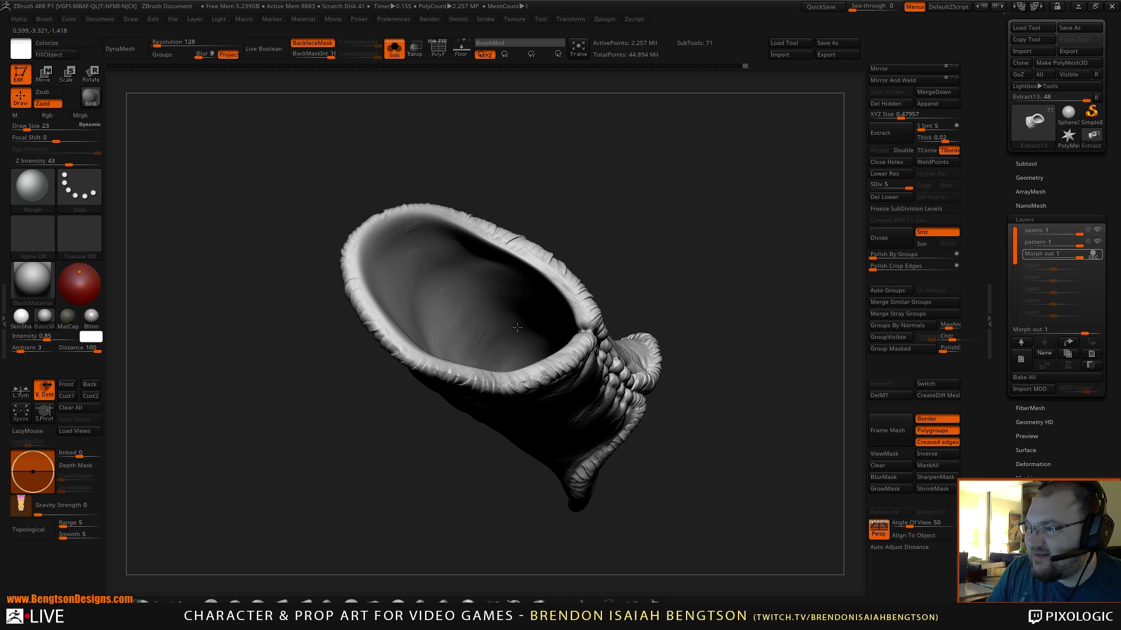
mouse_move(616, 217)
mouse_down()
mouse_move(563, 272)
mouse_move(683, 249)
mouse_move(593, 325)
mouse_move(624, 354)
mouse_move(636, 304)
mouse_move(666, 292)
mouse_move(666, 375)
mouse_move(626, 343)
mouse_move(646, 219)
mouse_up()
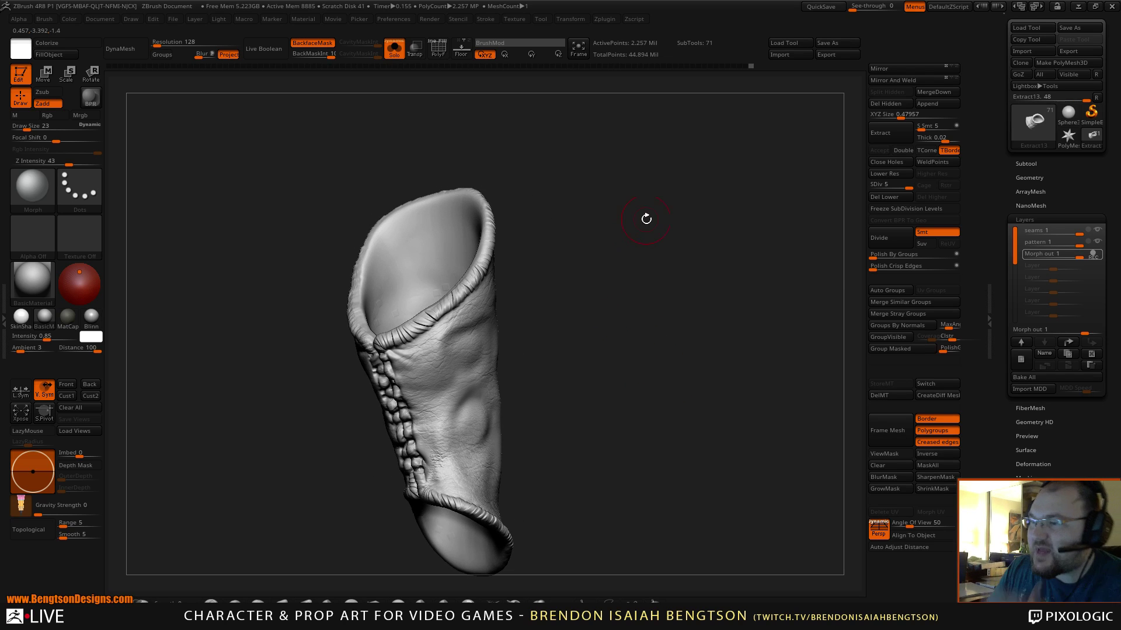
mouse_move(668, 443)
mouse_down()
mouse_move(668, 362)
mouse_move(710, 358)
mouse_up()
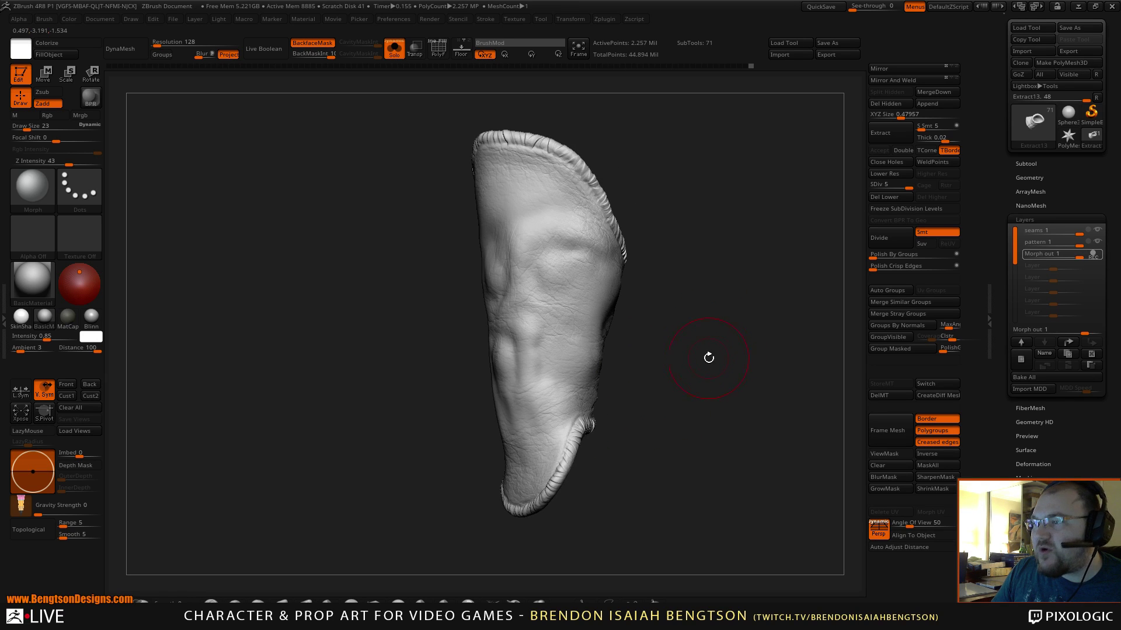
mouse_move(657, 385)
mouse_down()
mouse_move(666, 401)
mouse_move(713, 385)
mouse_up()
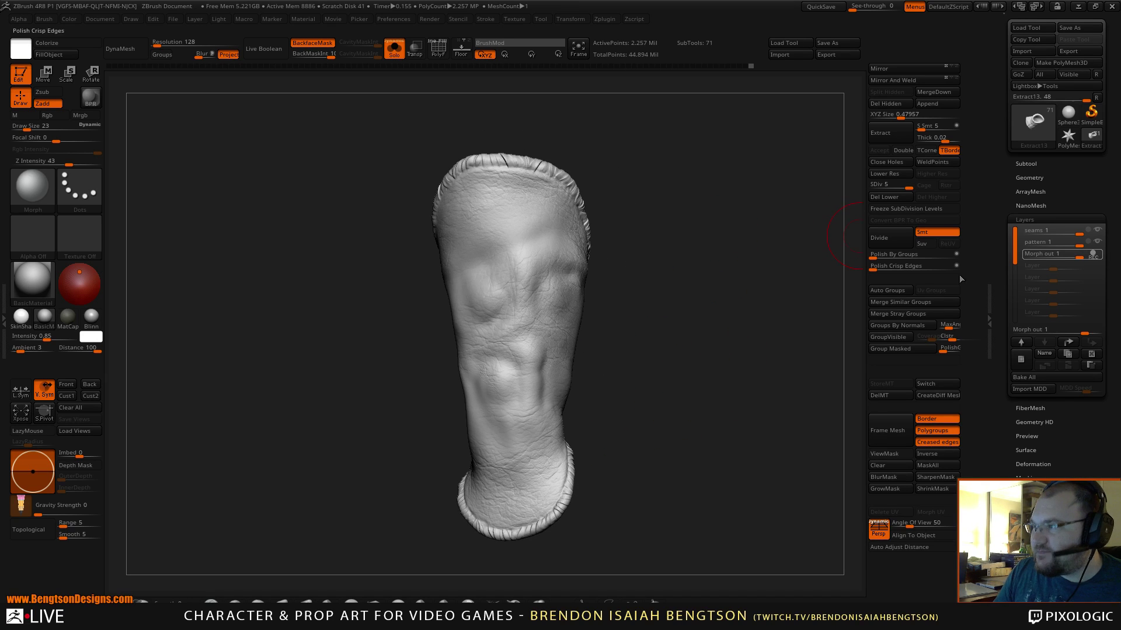
- Add a new layer to the bracer and name it "Sculpt"
click(1020, 359)
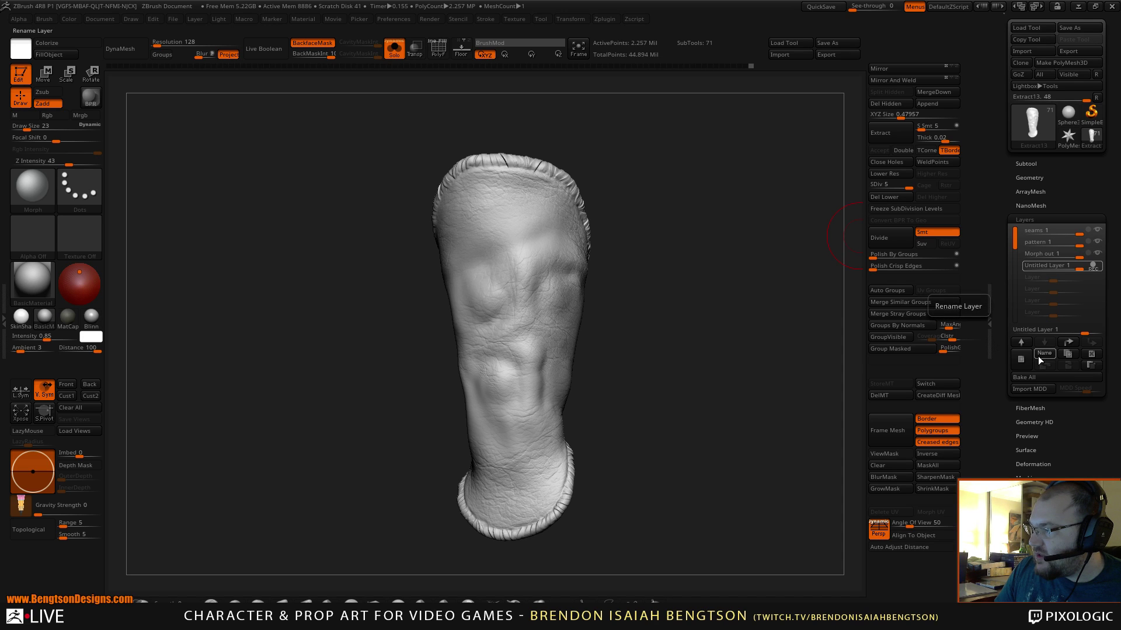
click(1043, 353)
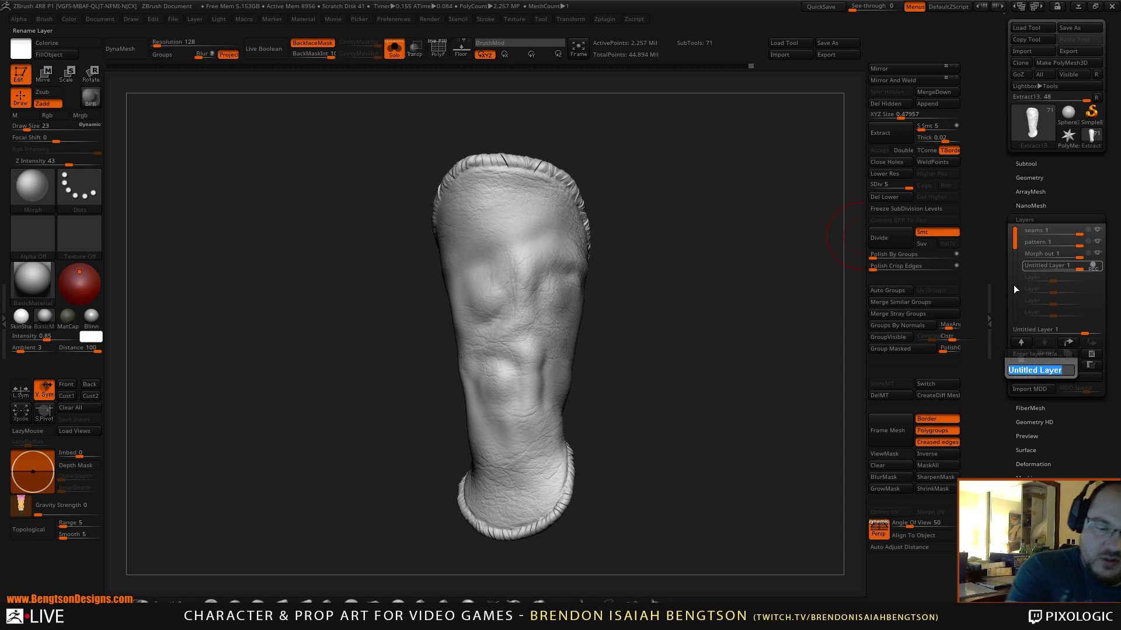
text(Sculpt)
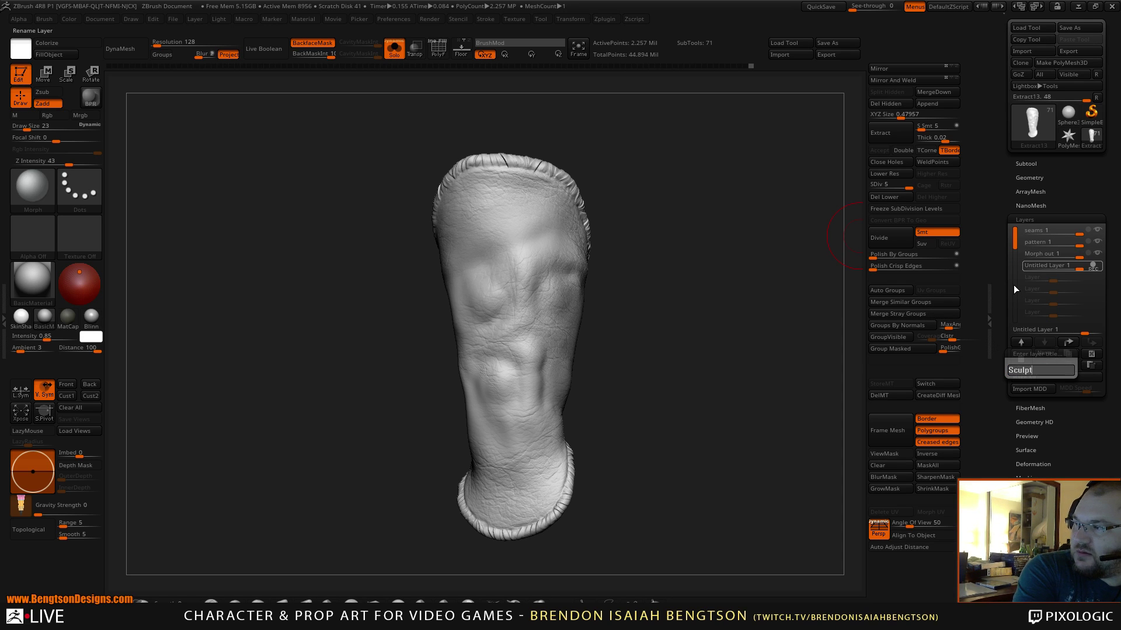
key(Return)
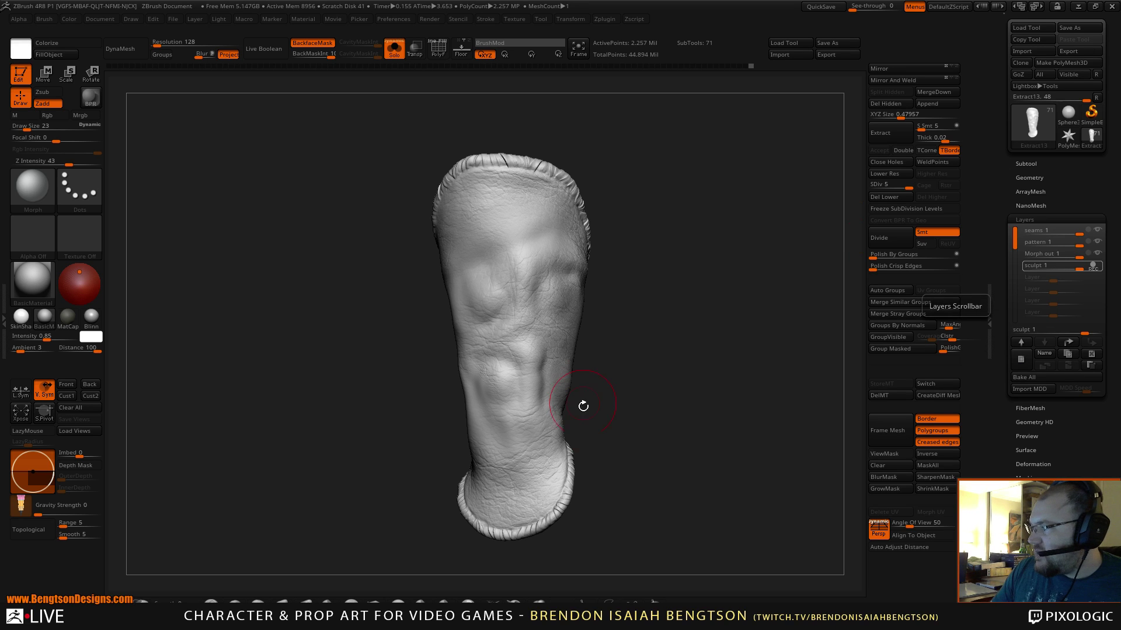
- Load the MAHcut Mech A and Orb_Cracks brushes from the custom ZBrushes shortcut folder, leaving Orb_Cracks active
mouse_move(657, 374)
mouse_down()
mouse_move(618, 380)
mouse_move(626, 391)
mouse_move(651, 388)
mouse_move(638, 354)
mouse_up()
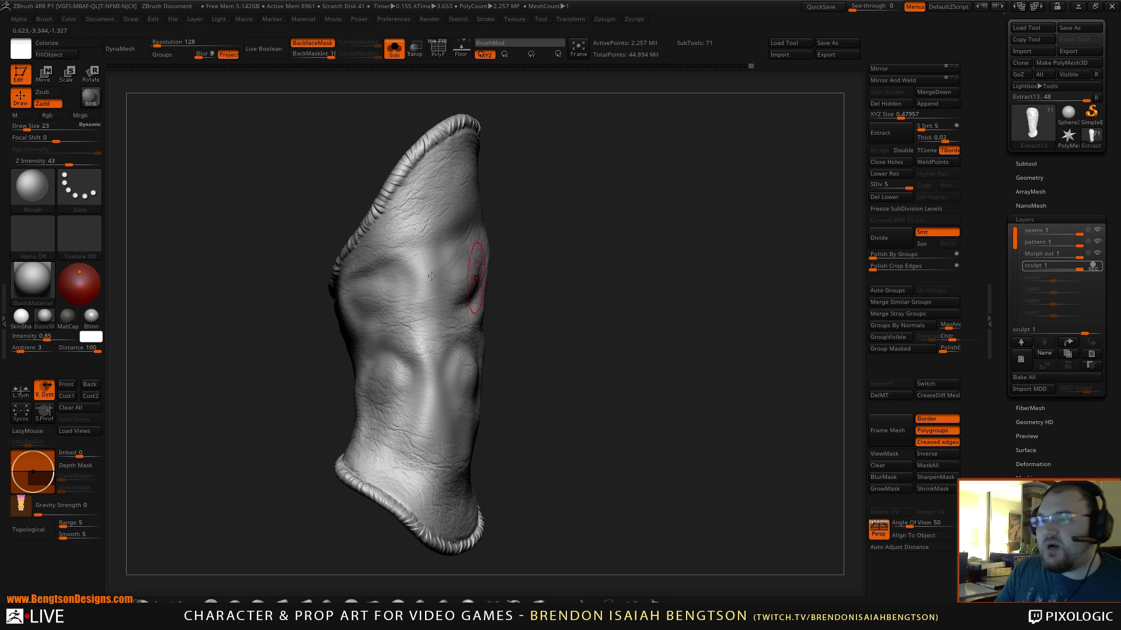
click(4, 290)
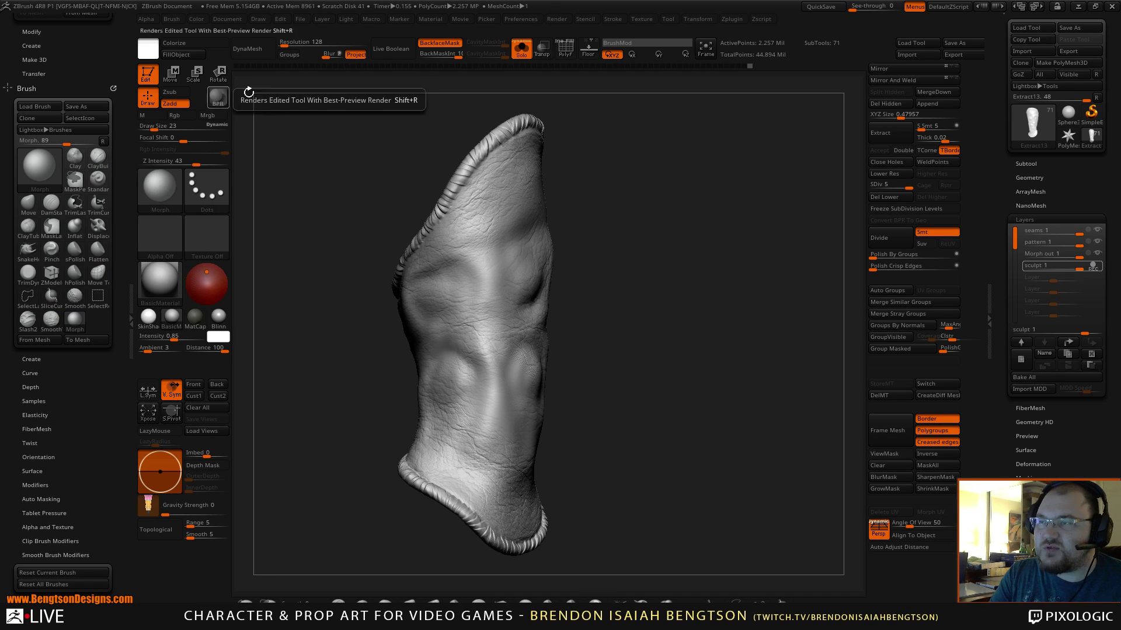
key(comma)
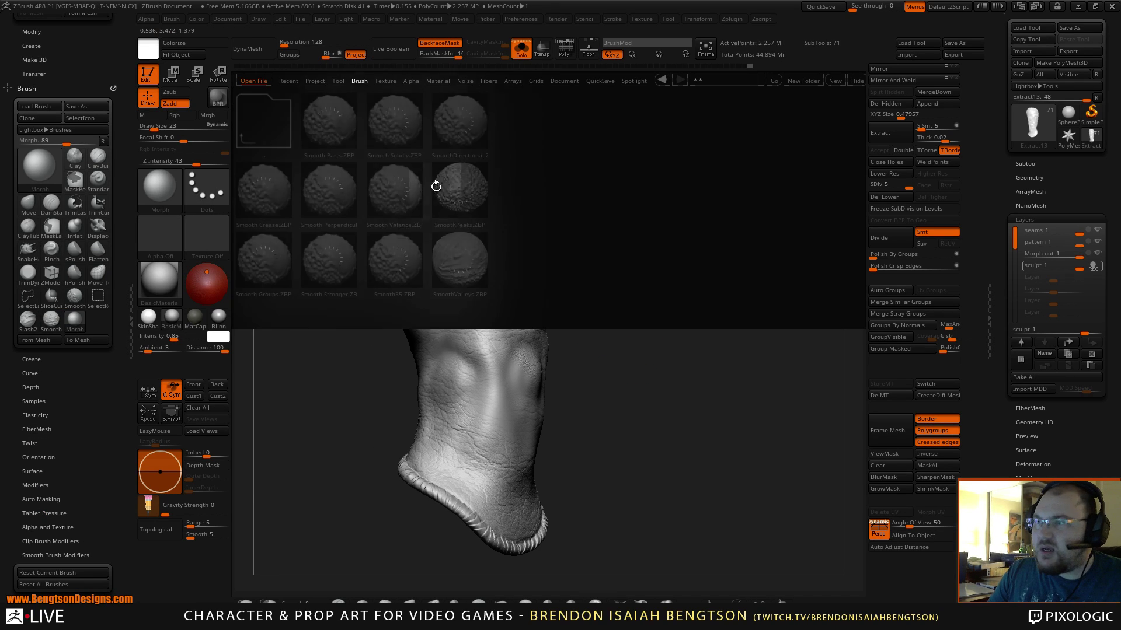
click(267, 127)
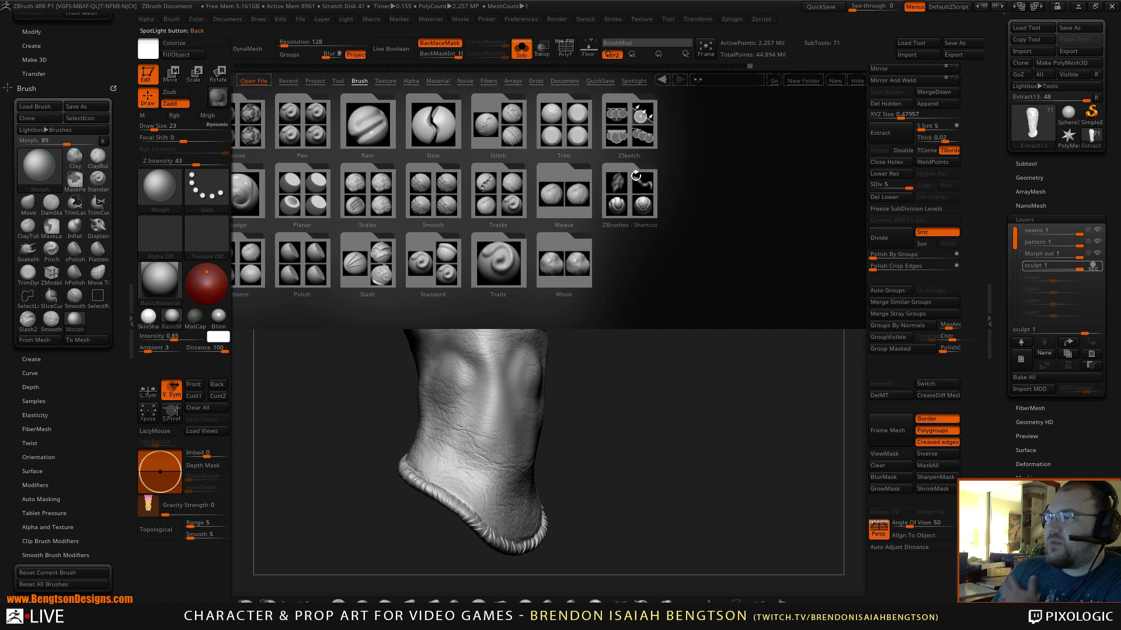
click(636, 175)
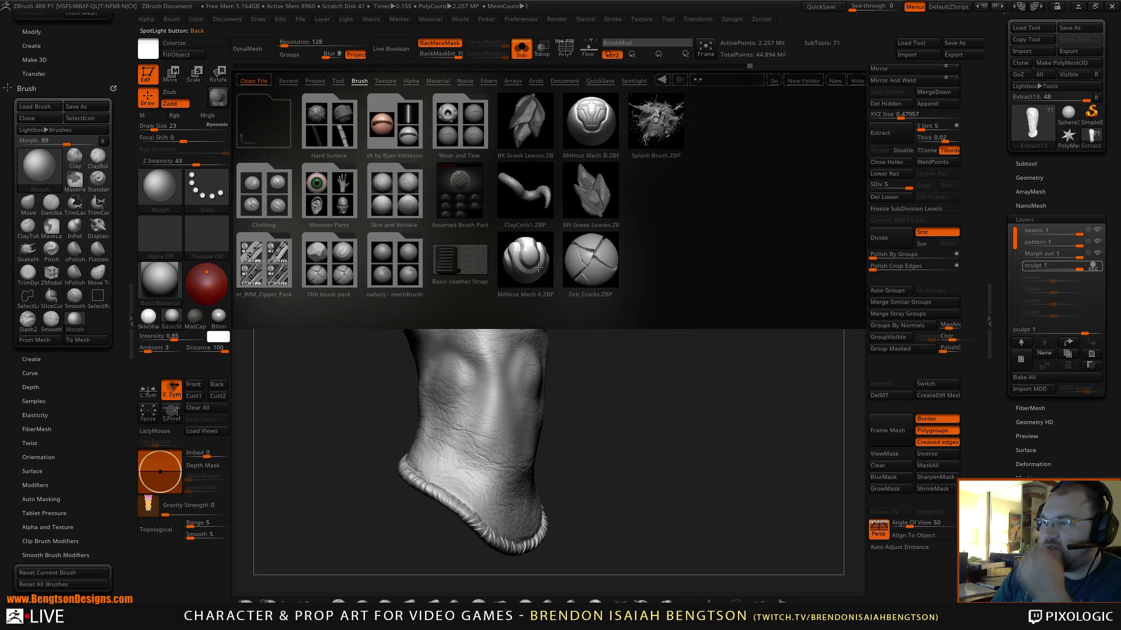
double_click(537, 268)
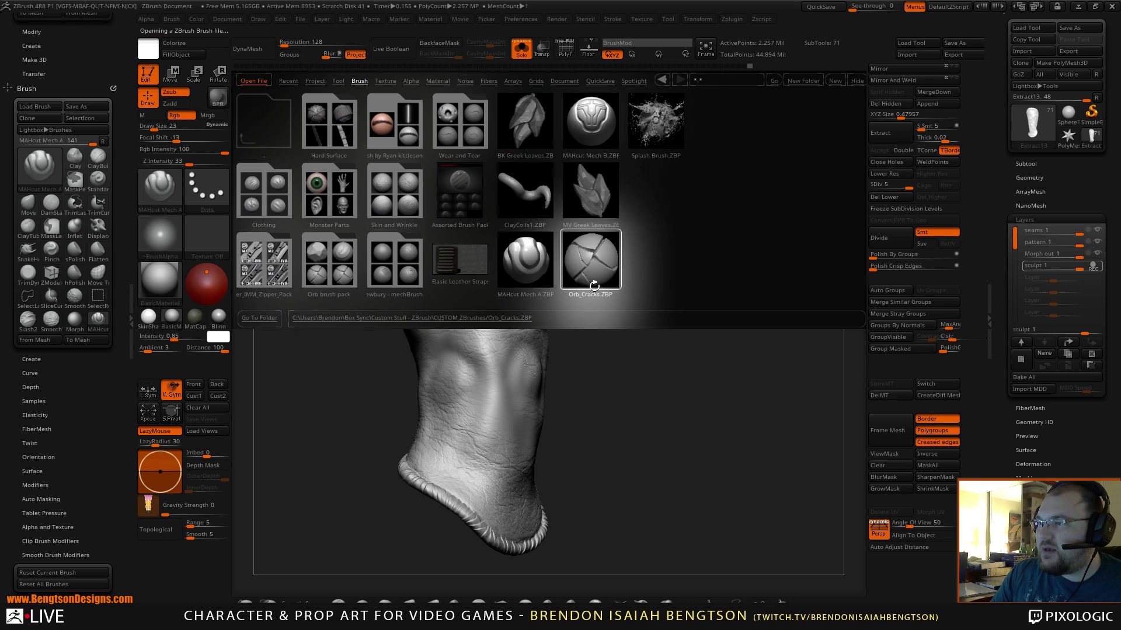
double_click(590, 280)
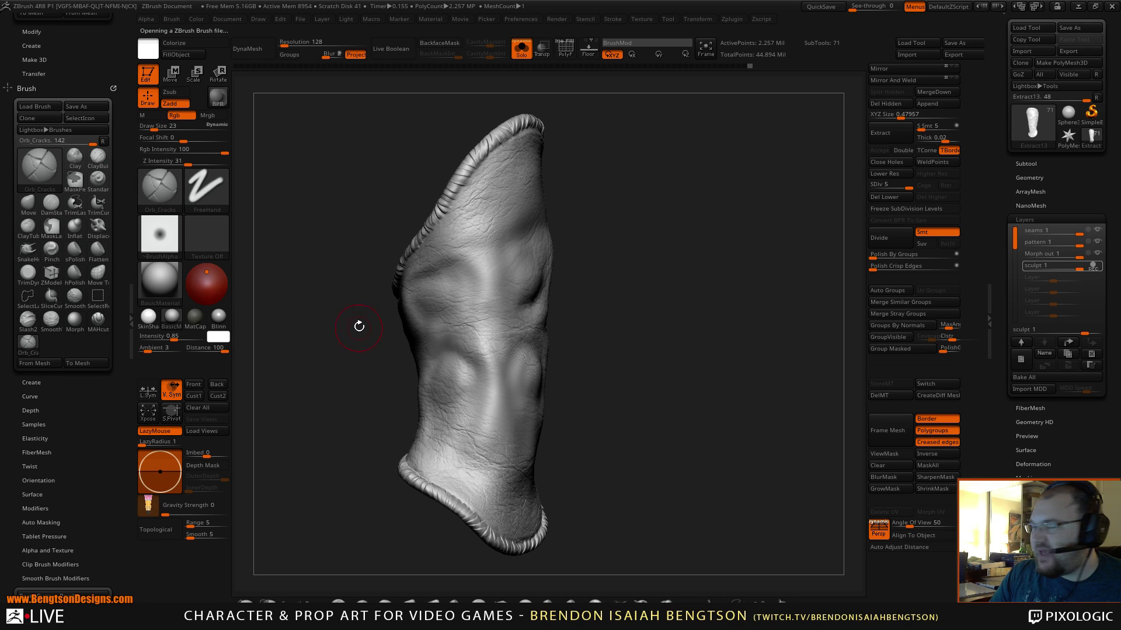
- Set the draw size to 4 and carve fine cracks into the leather near the wrist rim and lower back seam
key(space)
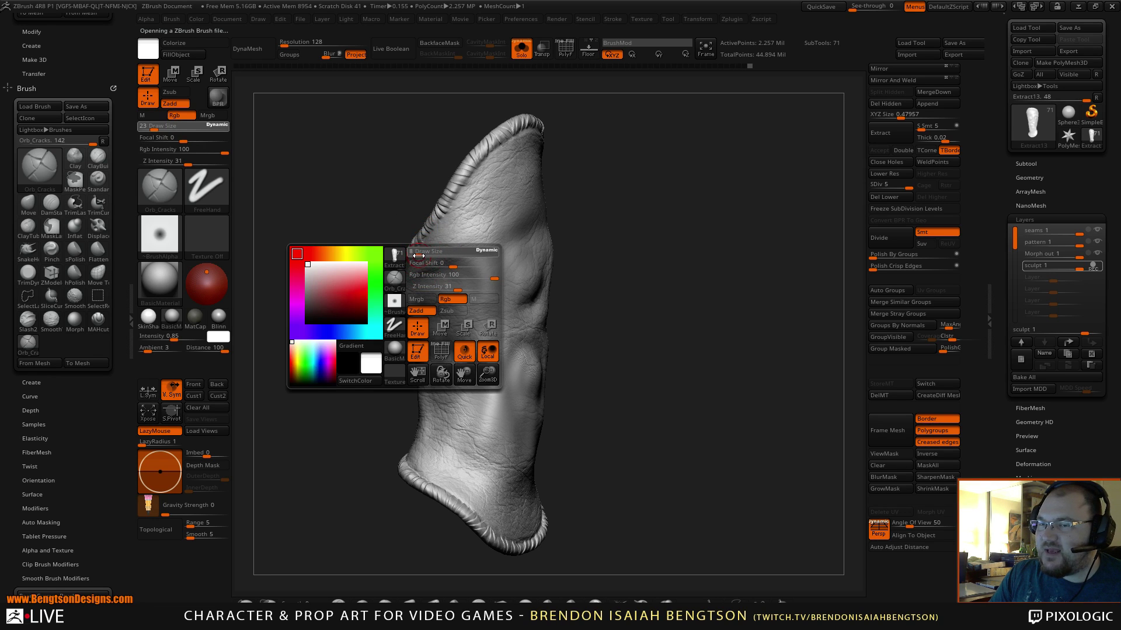
drag(418, 255, 409, 256)
mouse_move(584, 263)
mouse_down()
mouse_move(608, 285)
mouse_move(594, 228)
mouse_move(603, 216)
mouse_move(617, 298)
mouse_move(658, 243)
mouse_move(702, 228)
mouse_move(708, 257)
mouse_up()
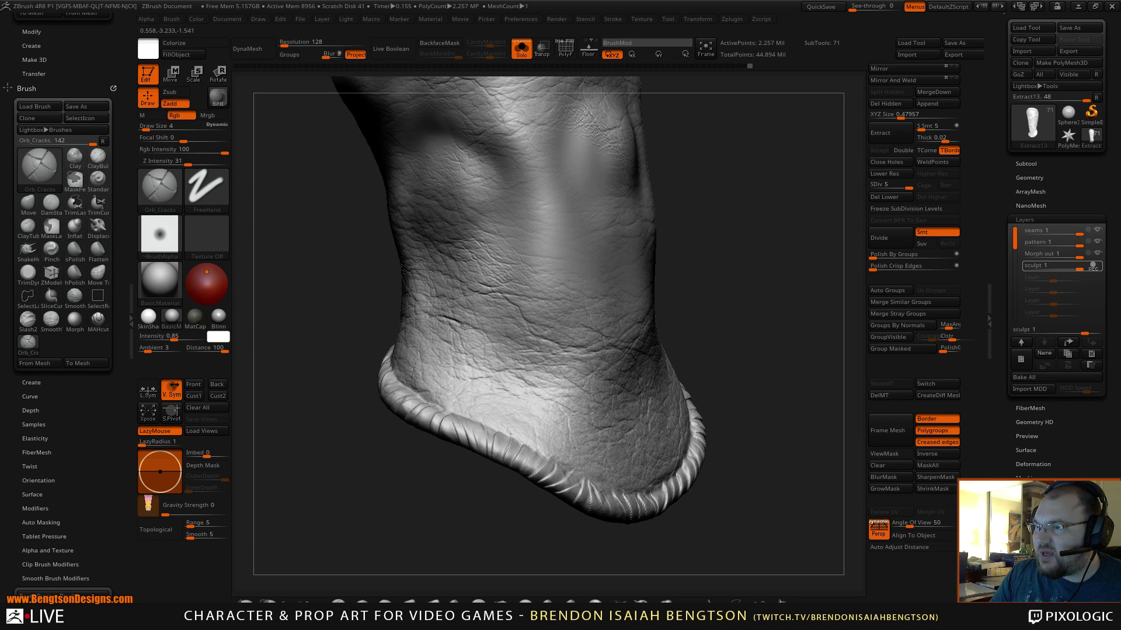
drag(464, 326, 488, 337)
mouse_move(721, 256)
mouse_down()
mouse_move(729, 228)
mouse_move(738, 298)
mouse_up()
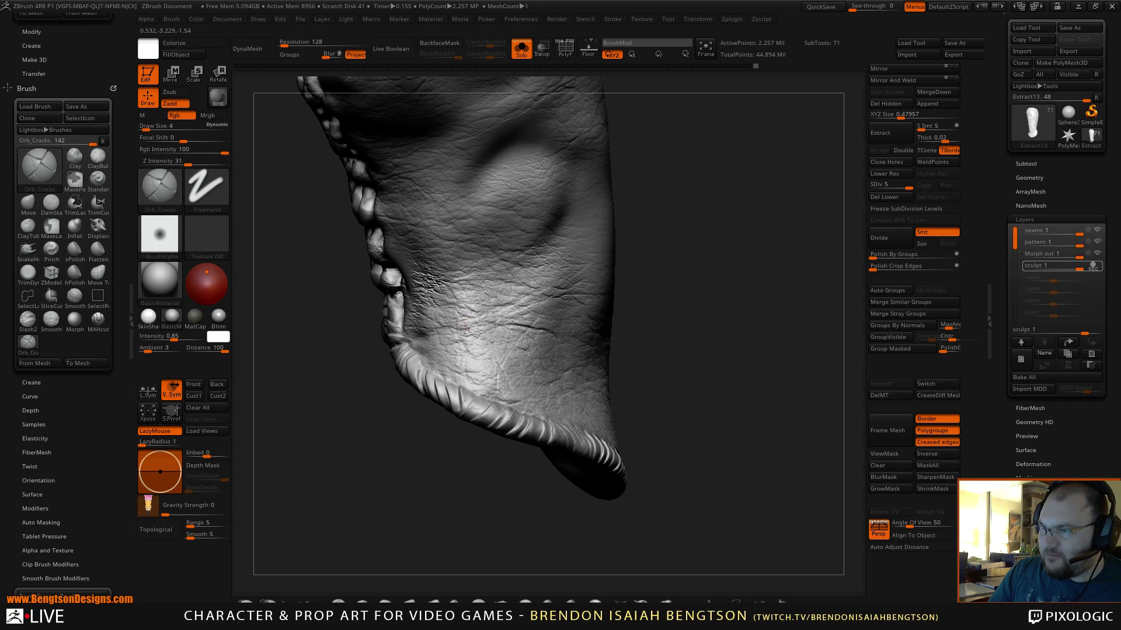
drag(405, 415, 418, 426)
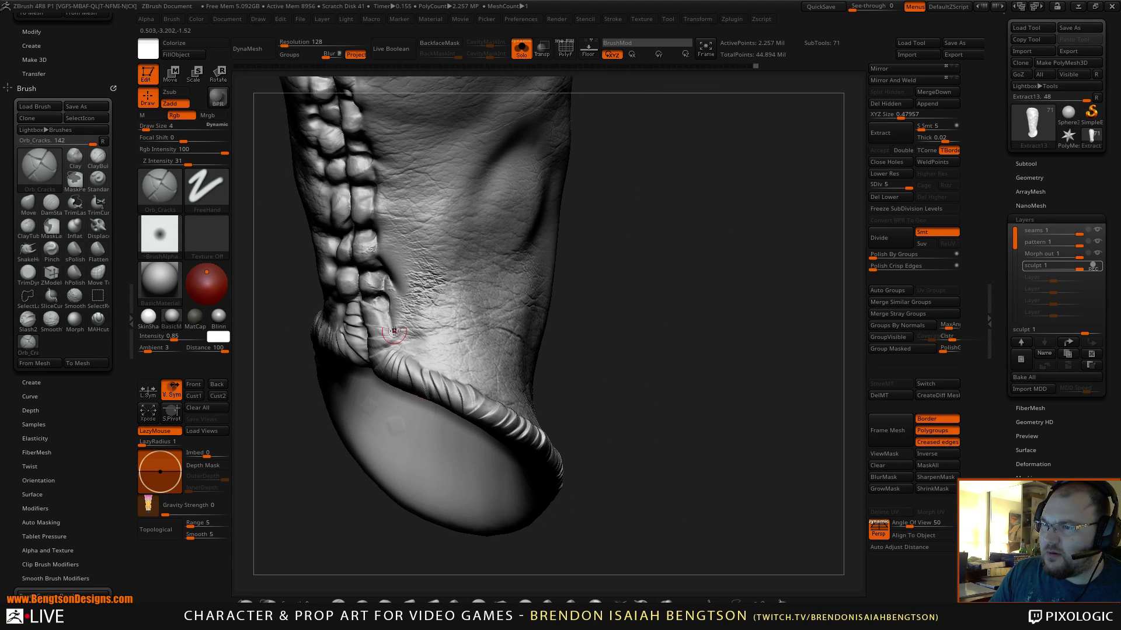
mouse_move(590, 304)
mouse_down()
mouse_move(660, 307)
mouse_move(663, 275)
mouse_move(654, 296)
mouse_move(698, 278)
mouse_move(666, 274)
mouse_up()
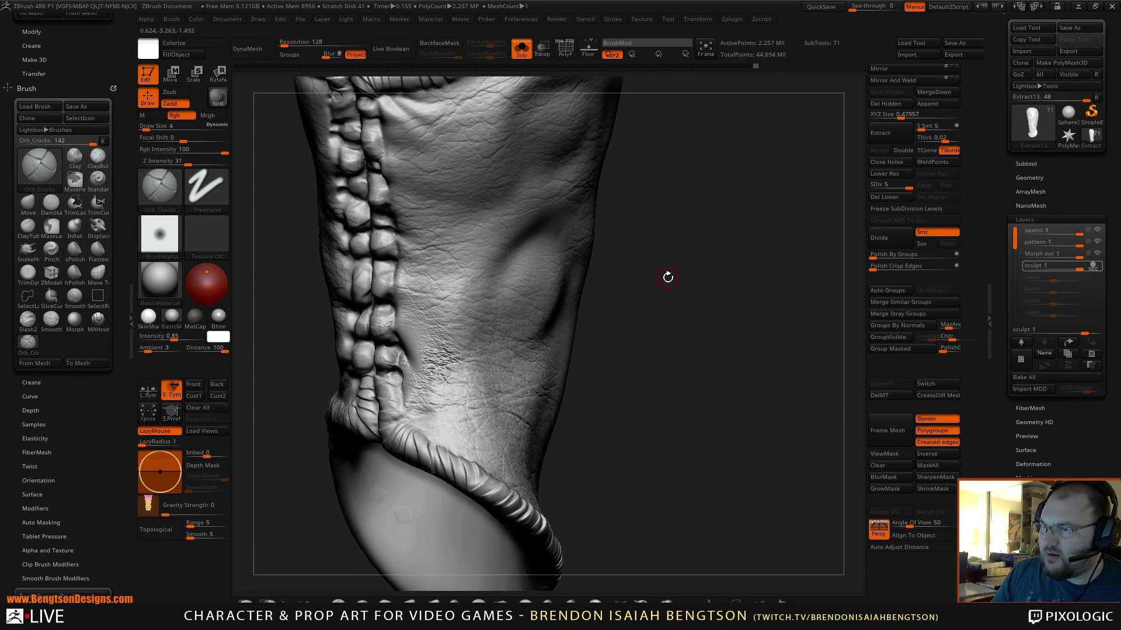
- Stop recording on the sculpt layer, compare the bracer without the "Morph out" layer, and put "Morph out" into record mode
click(1095, 265)
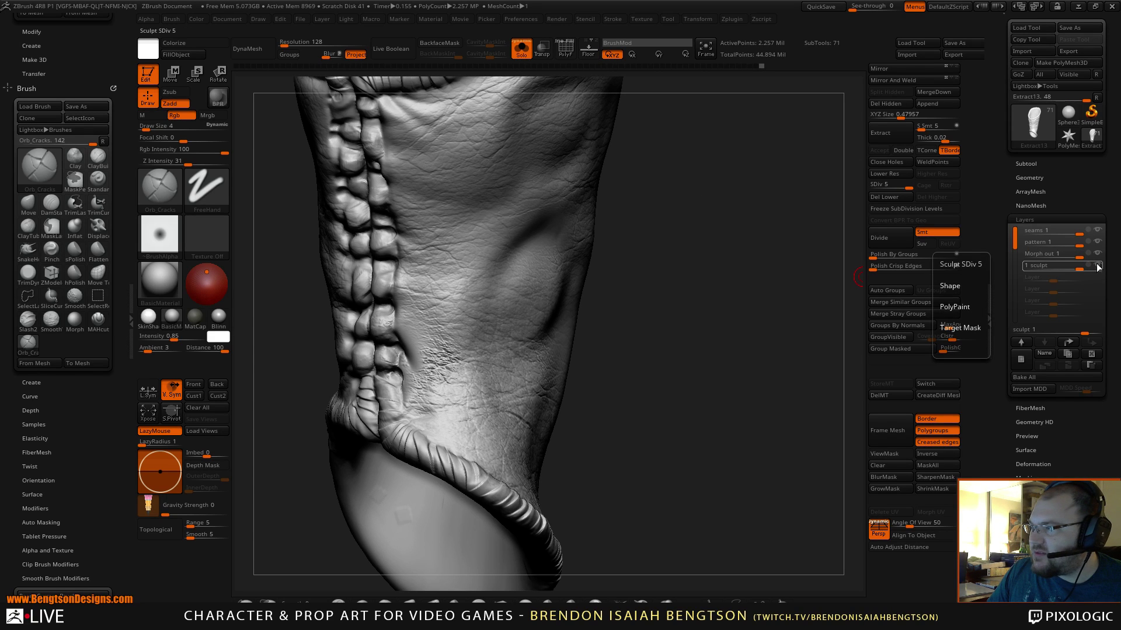
click(1097, 254)
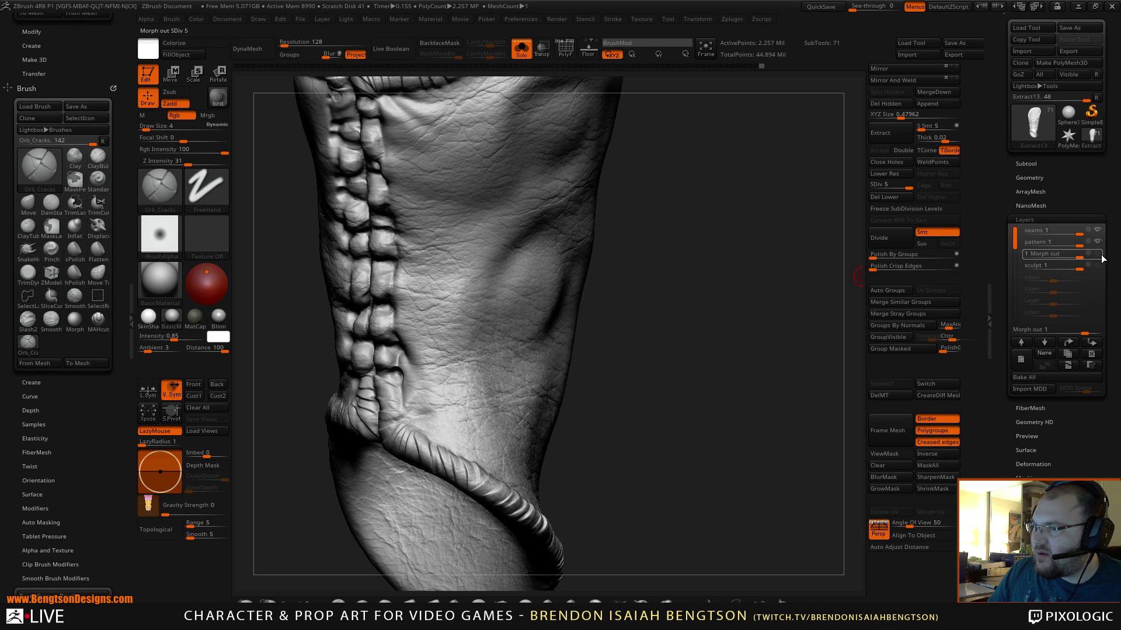
click(1098, 255)
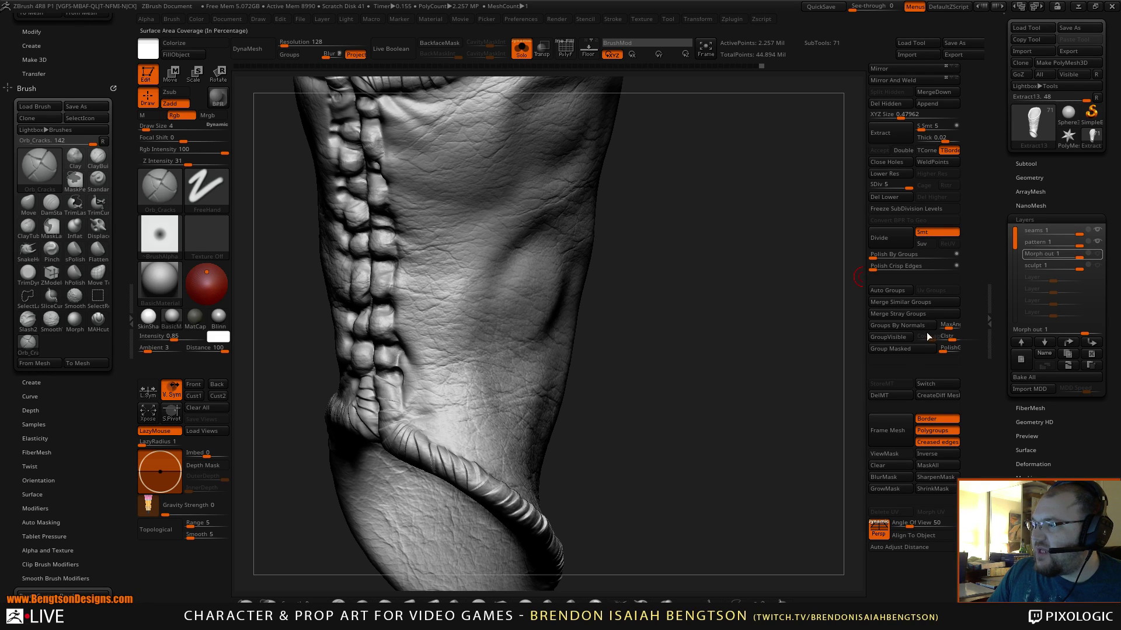
click(1093, 254)
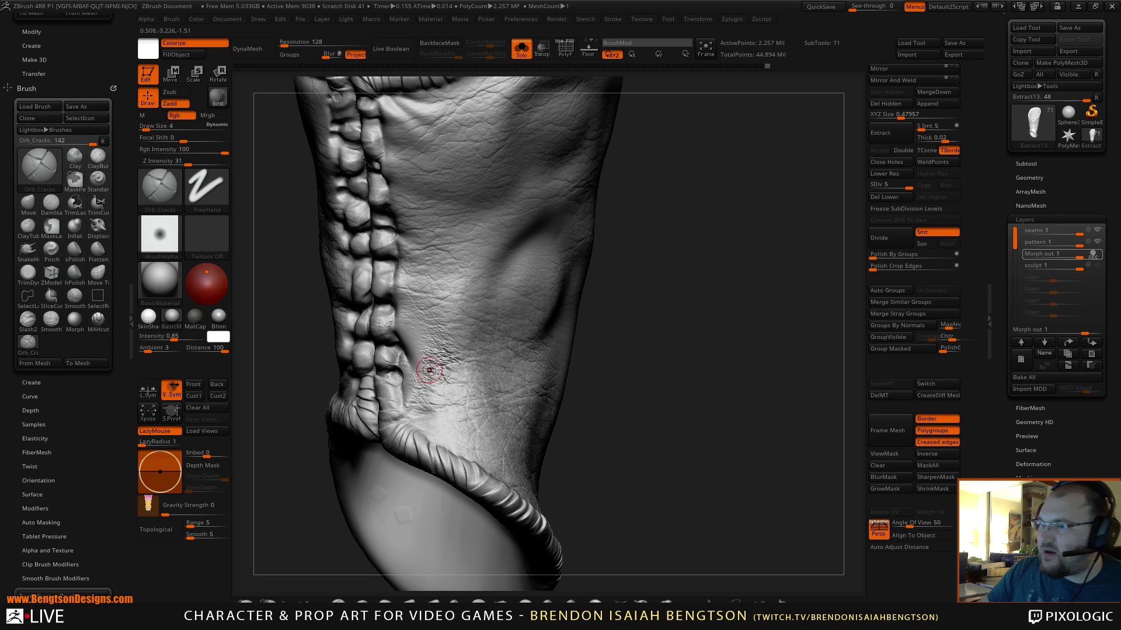
- Fade the rough texture beside the lower end of the back seam using the Morph brush at draw size 9
key(b)
key(m)
key(o)
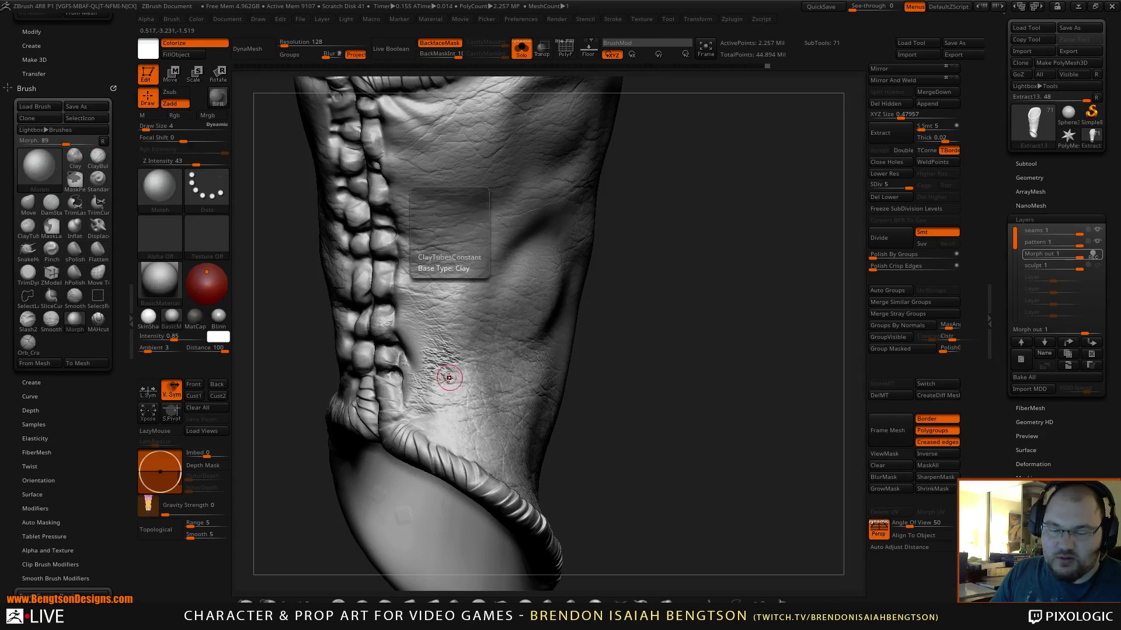
key(space)
mouse_move(427, 351)
mouse_down()
mouse_move(417, 316)
mouse_move(405, 335)
mouse_up()
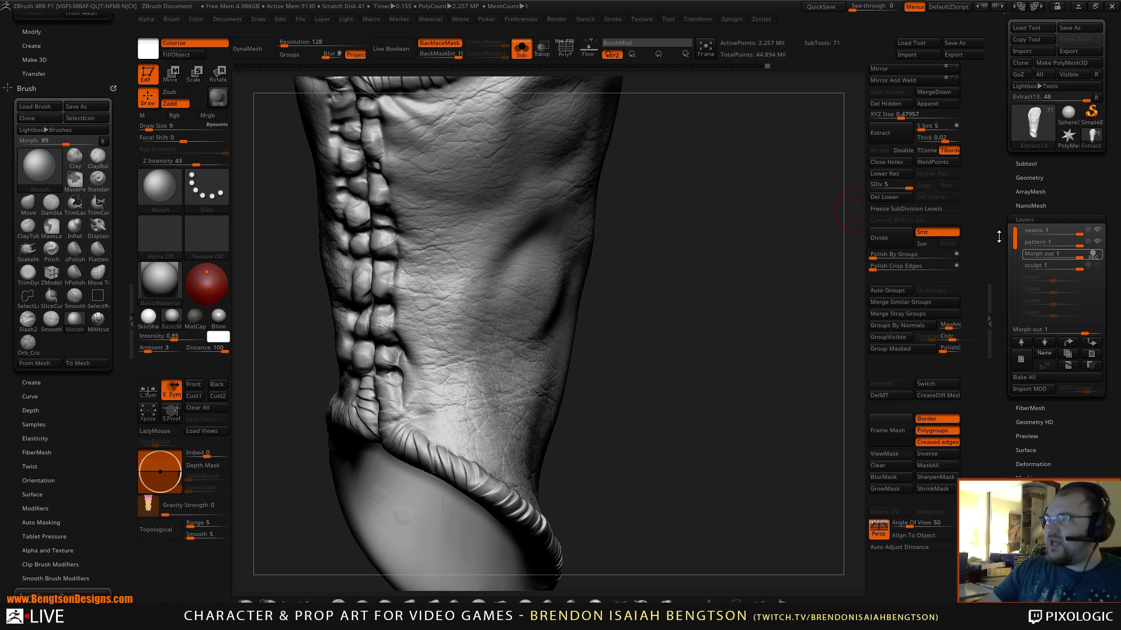
- Return the sculpt layer to record mode and reselect the Orb_Cracks brush for the leather near the wrist rim
click(1050, 266)
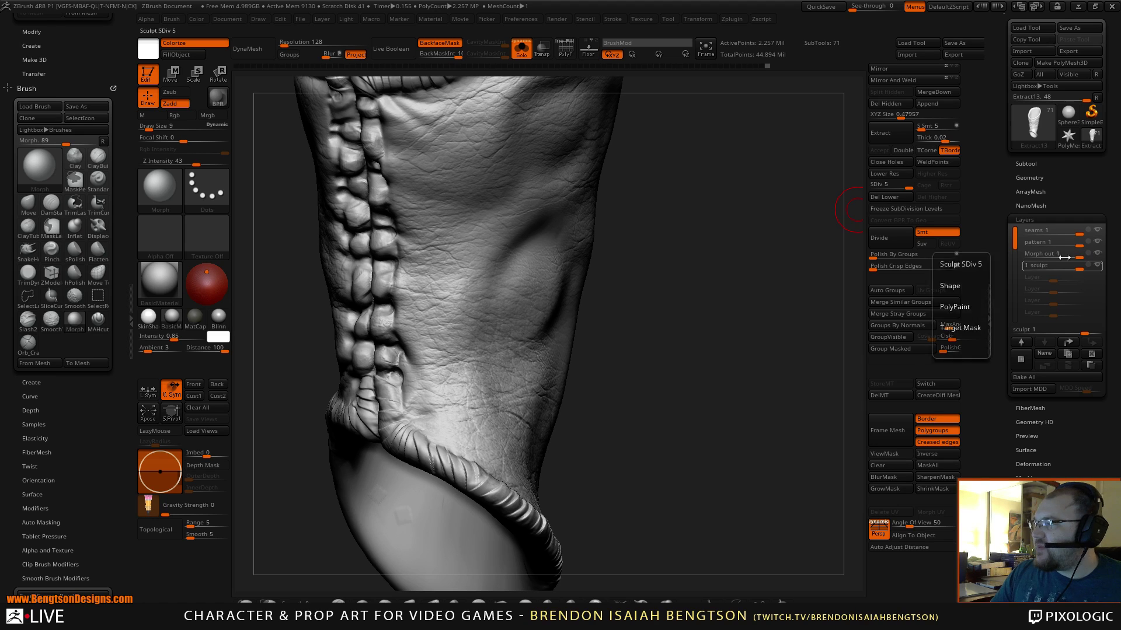
click(1091, 266)
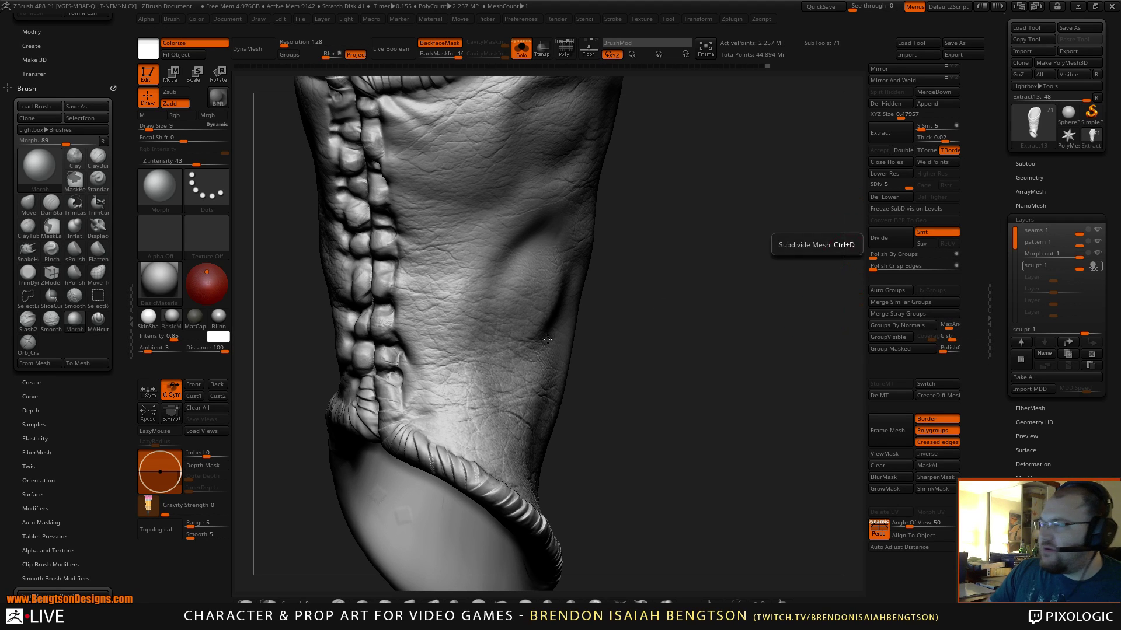
click(28, 345)
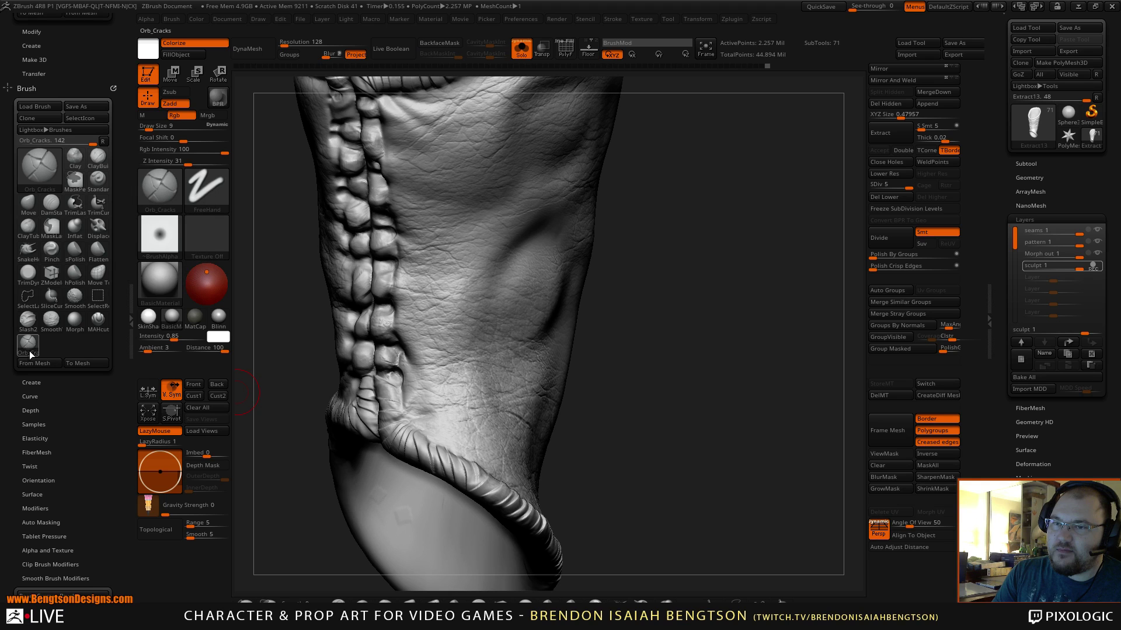
click(131, 315)
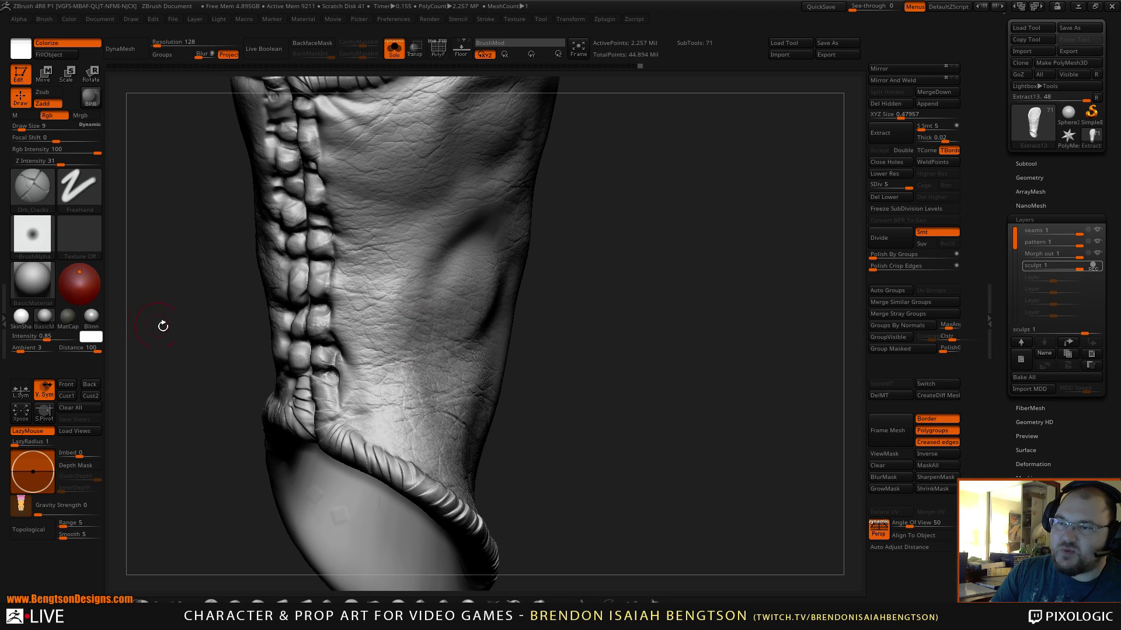
mouse_move(620, 350)
mouse_down()
mouse_move(648, 325)
mouse_move(654, 350)
mouse_move(720, 313)
mouse_move(681, 304)
mouse_move(673, 276)
mouse_up()
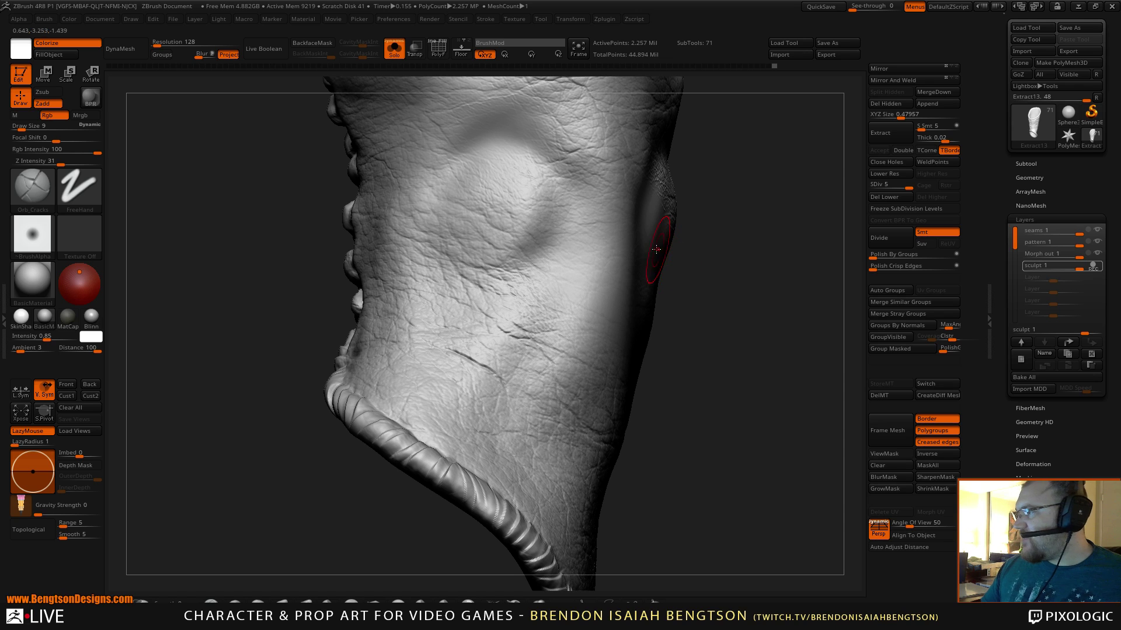
drag(724, 377, 691, 341)
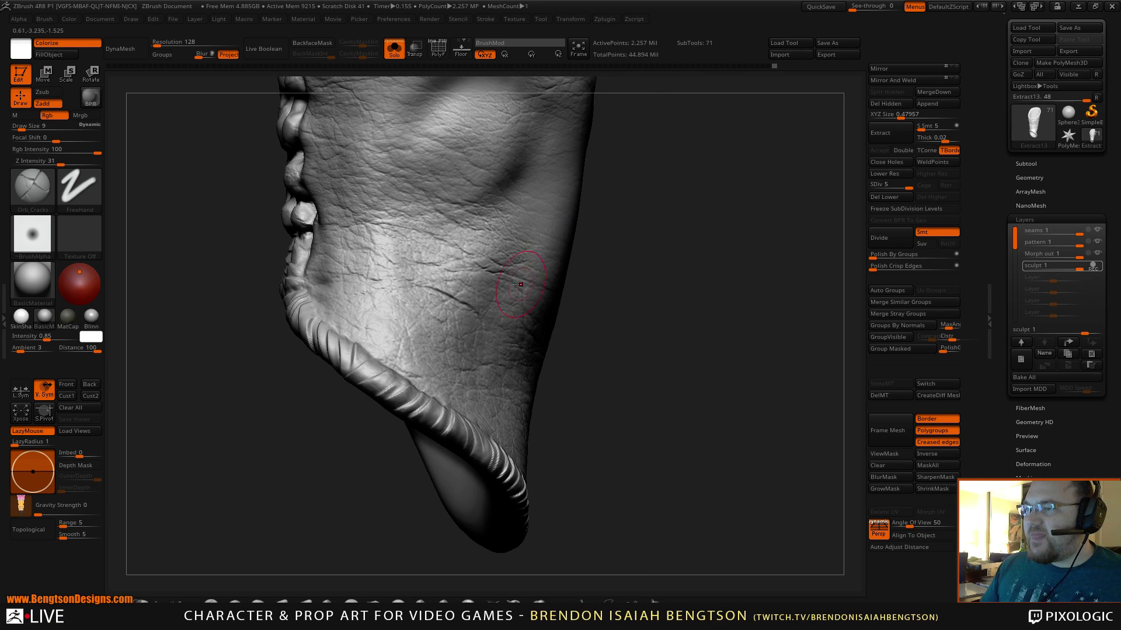
- Set the draw size to 3, turn off colour painting, and carve fine cracks into the leather above the wrist rim
key(space)
drag(491, 266, 488, 266)
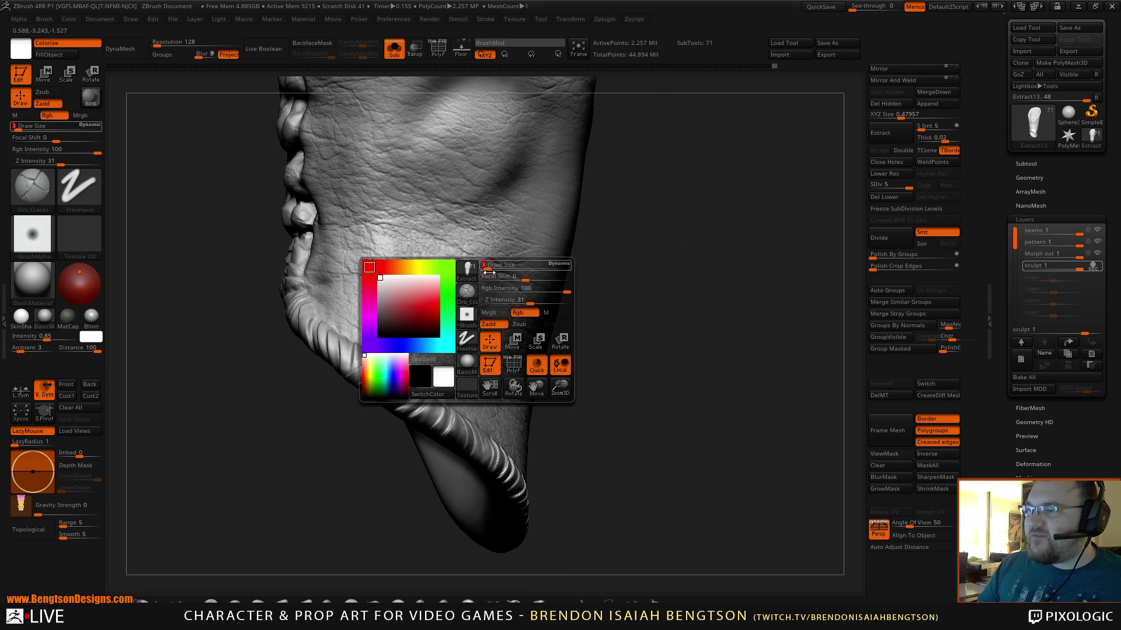
click(523, 313)
mouse_move(623, 263)
mouse_down()
mouse_move(626, 300)
mouse_move(474, 318)
mouse_up()
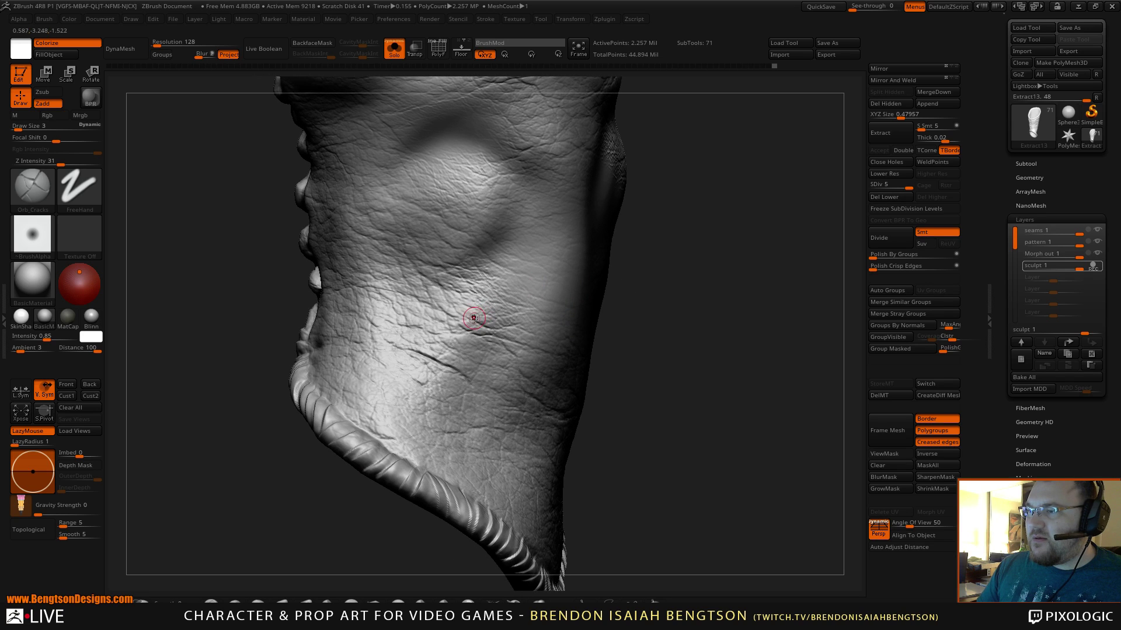
drag(650, 286, 619, 268)
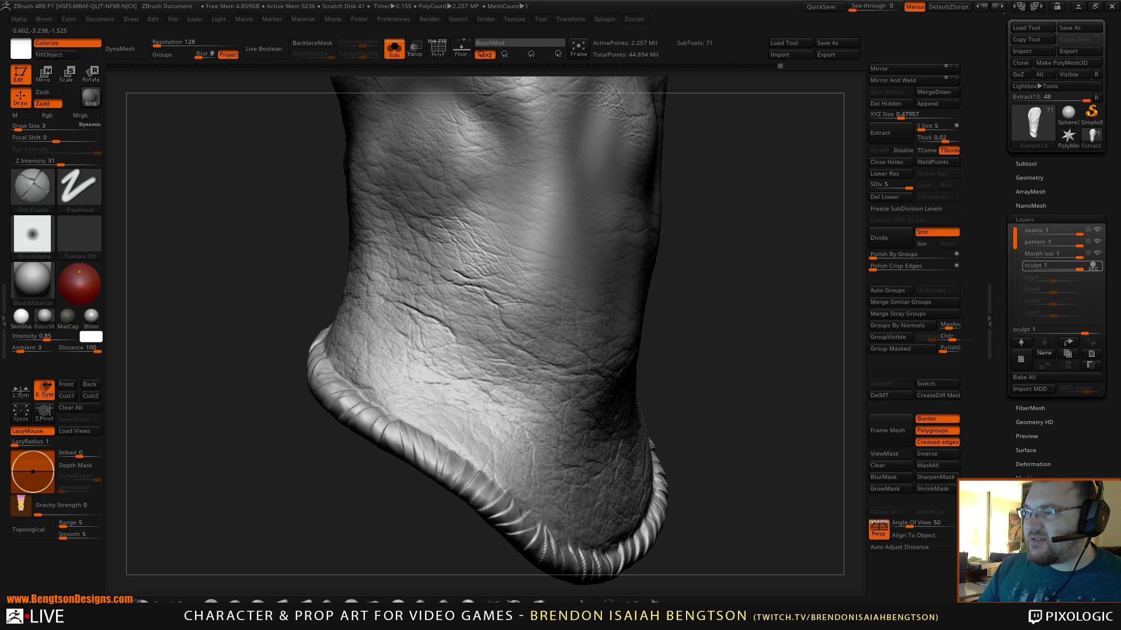
mouse_move(511, 300)
mouse_down()
mouse_move(527, 304)
mouse_move(495, 296)
mouse_up()
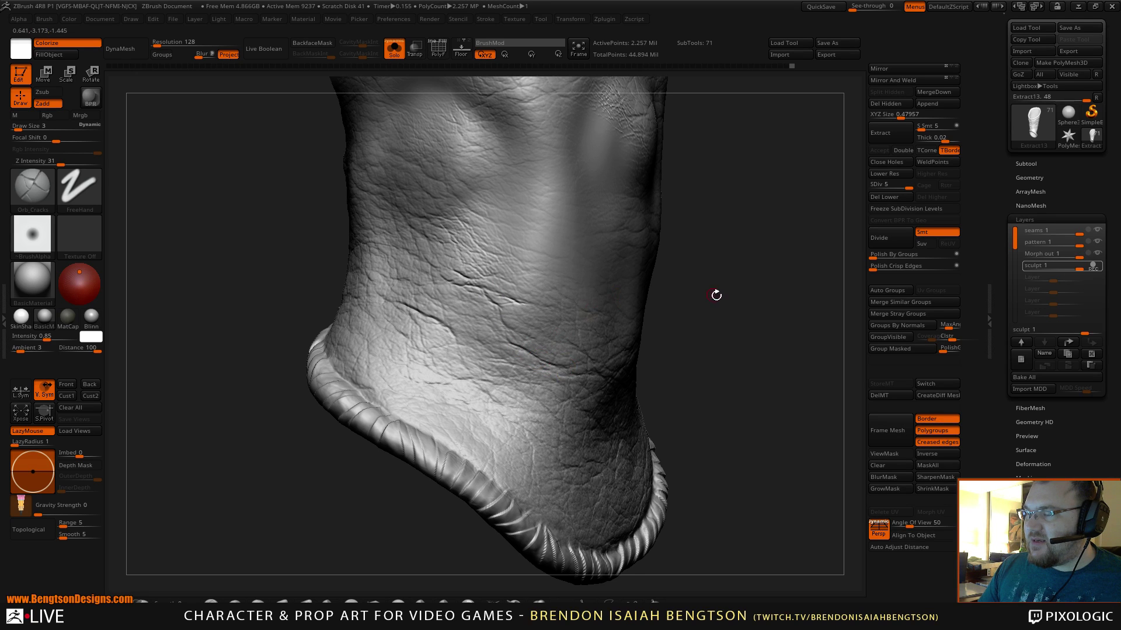
- Lower the Z Intensity to 24 and carve shallow cracks between the lower back seam and the wrist rim
drag(716, 295, 637, 283)
key(space)
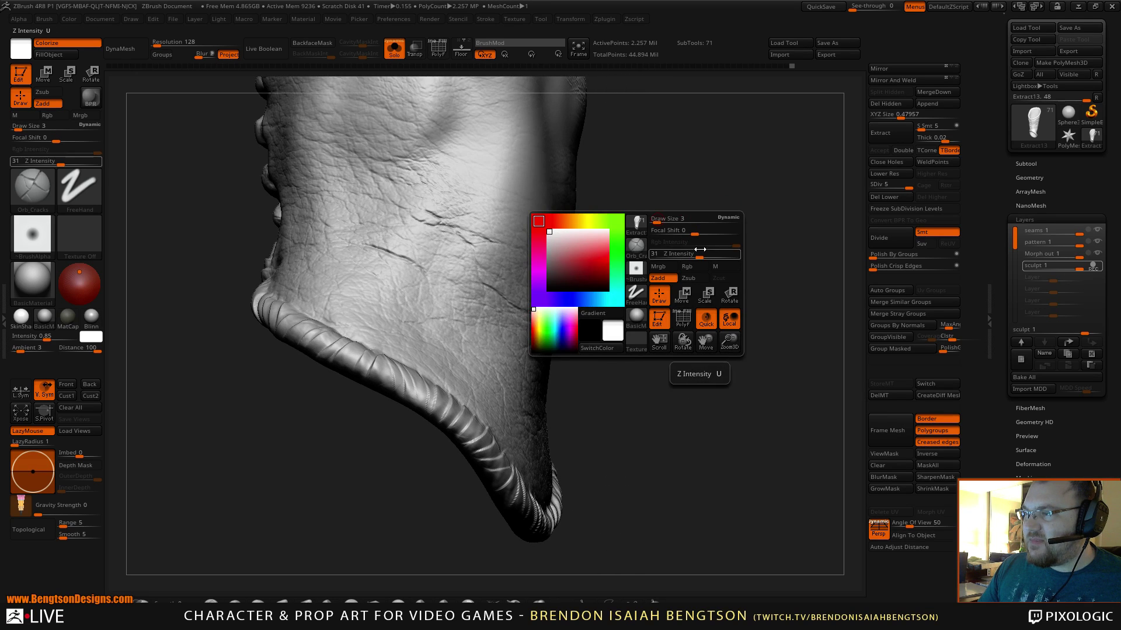
drag(700, 249, 693, 249)
mouse_move(668, 185)
alt+mouse_down()
mouse_move(685, 278)
mouse_move(653, 185)
alt+mouse_up()
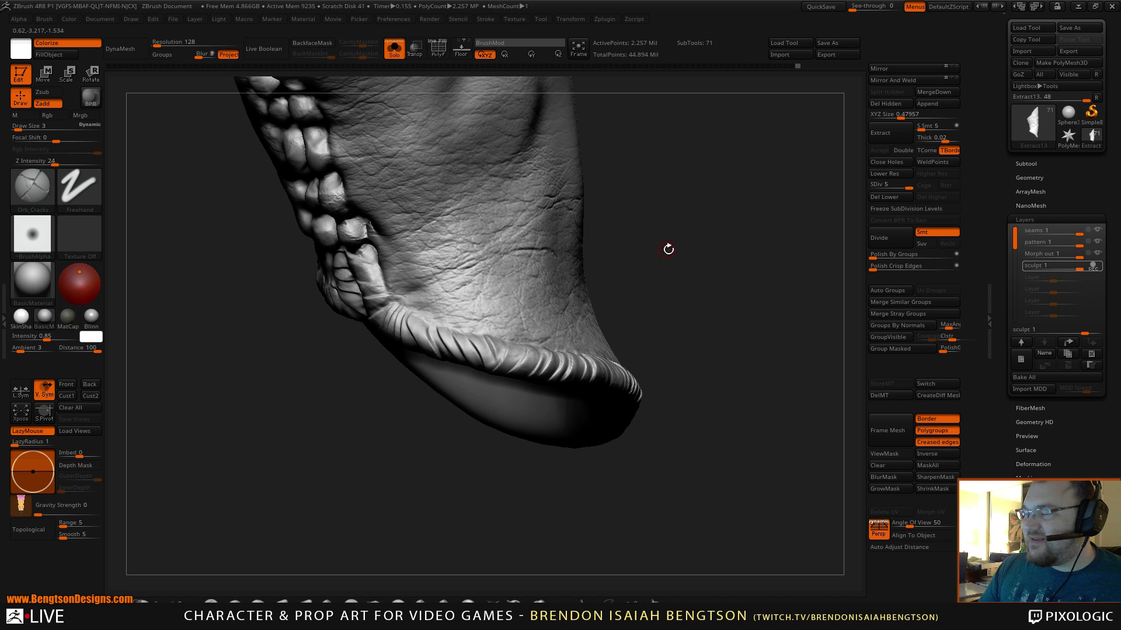
mouse_move(668, 249)
mouse_down()
mouse_move(667, 209)
mouse_move(655, 238)
mouse_move(645, 205)
mouse_move(659, 326)
mouse_move(646, 345)
mouse_move(564, 275)
mouse_up()
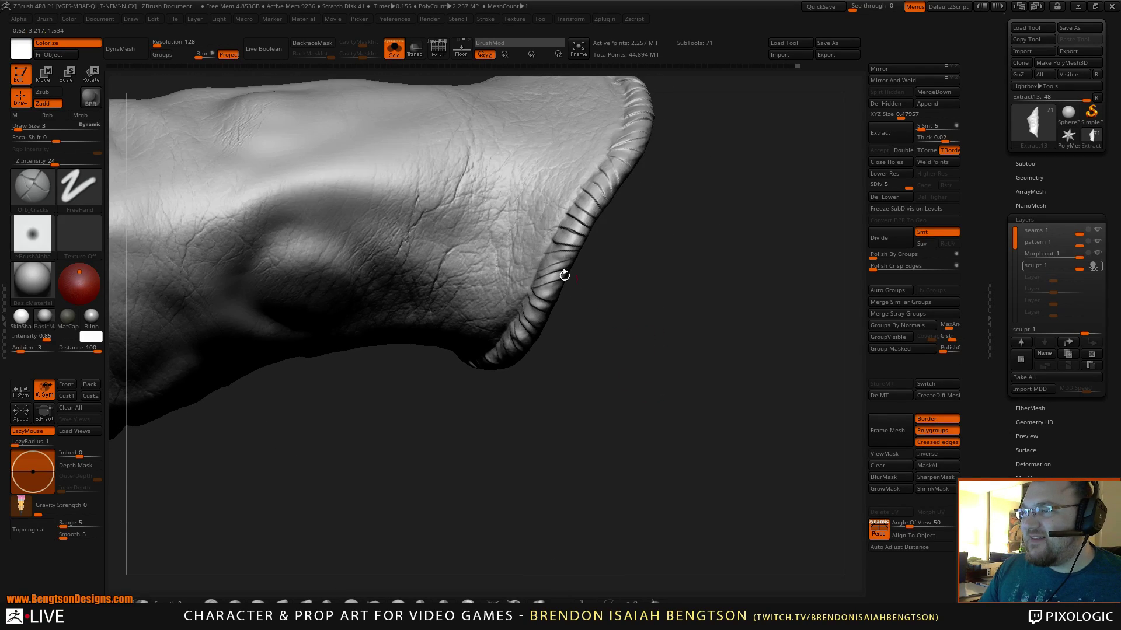
mouse_move(645, 315)
alt+mouse_down()
mouse_move(625, 191)
mouse_move(601, 195)
mouse_move(608, 304)
mouse_move(619, 193)
alt+mouse_up()
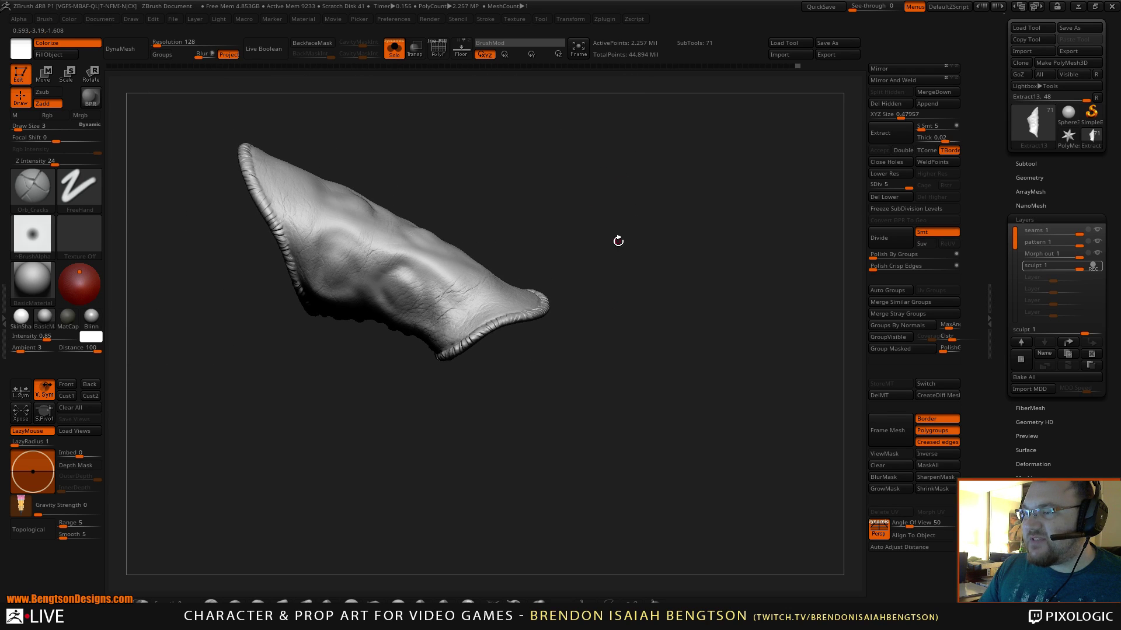
mouse_move(618, 240)
mouse_down()
mouse_move(628, 392)
mouse_move(655, 195)
mouse_move(606, 350)
mouse_move(613, 379)
mouse_move(675, 307)
mouse_move(666, 357)
mouse_move(670, 290)
mouse_up()
drag(511, 311, 486, 354)
drag(556, 461, 439, 375)
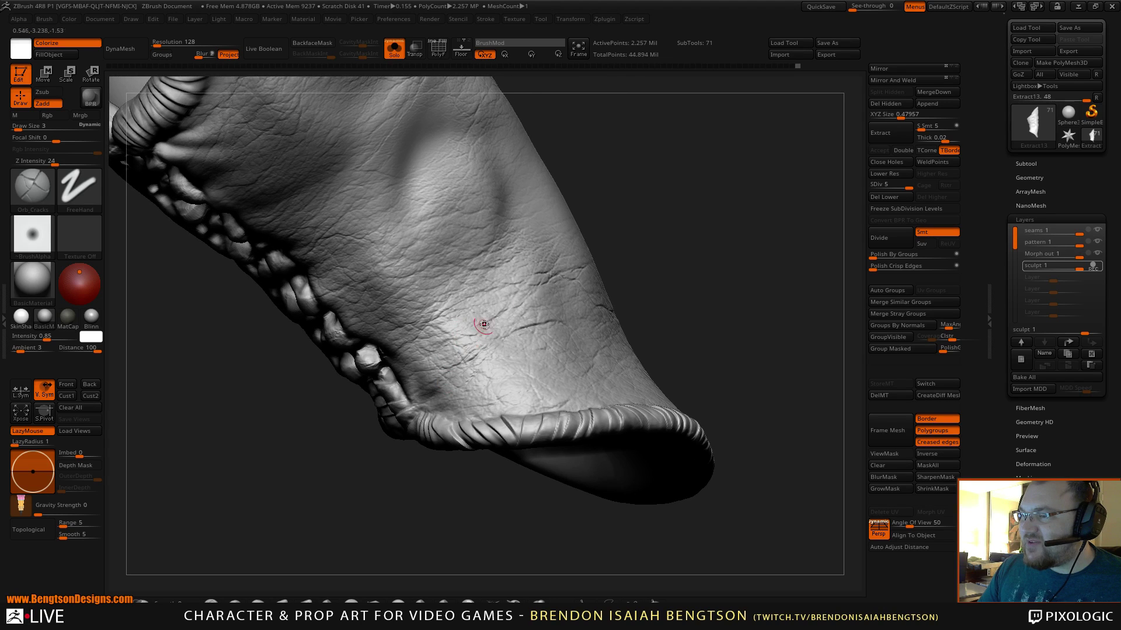
drag(484, 325, 475, 341)
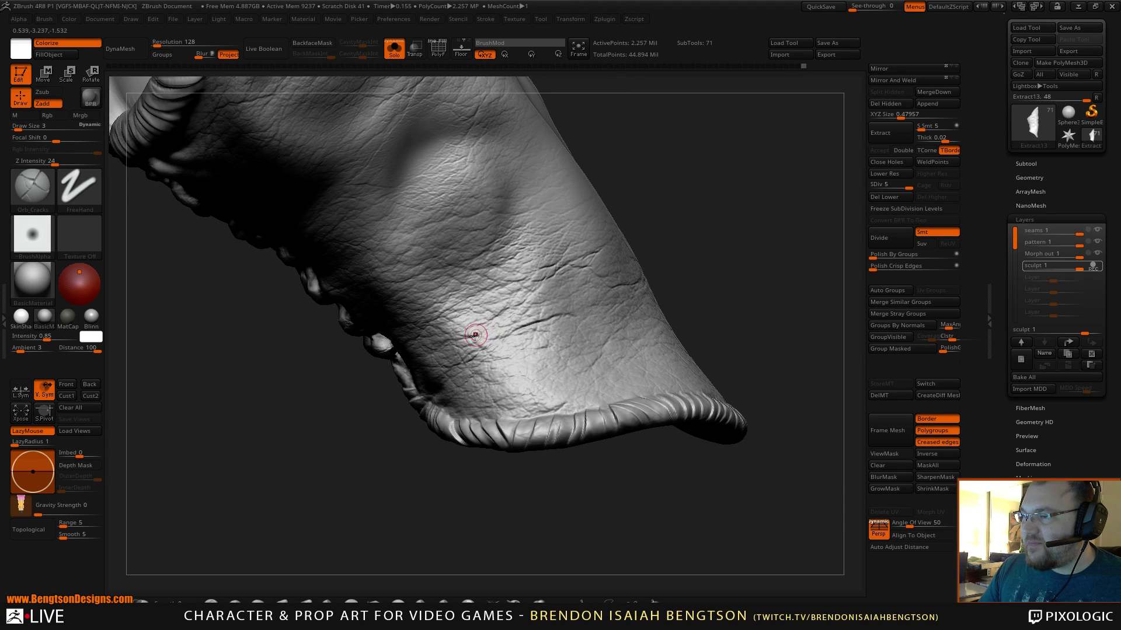
- Reposition the scene light near the upper centre of the light preview sphere to bring out the leather cracks
click(75, 273)
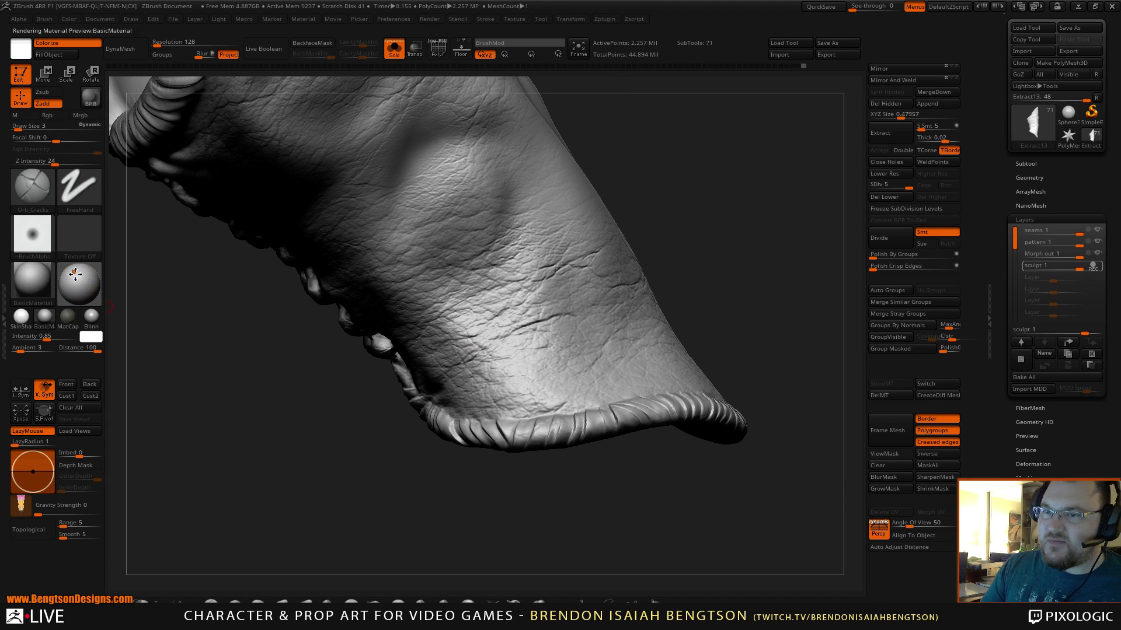
click(87, 272)
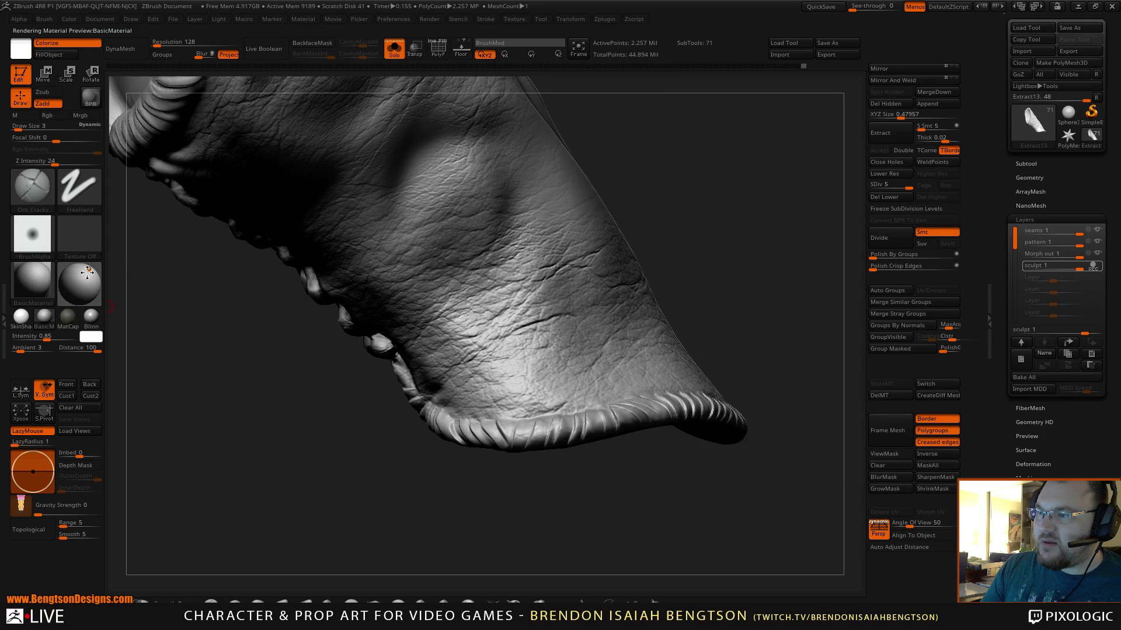
click(79, 273)
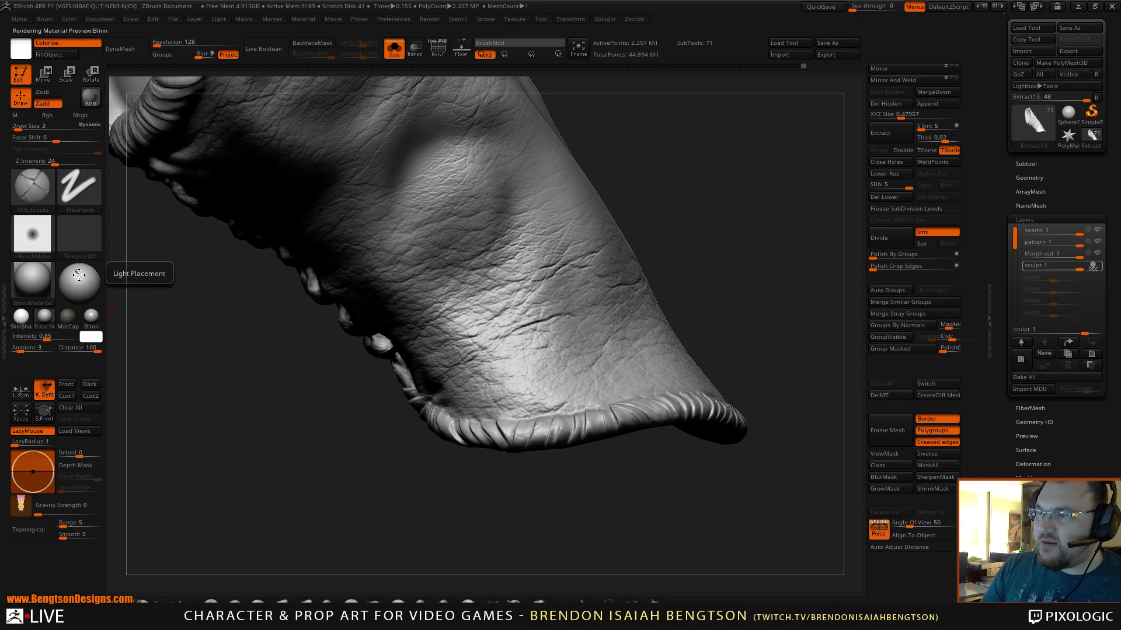
click(77, 273)
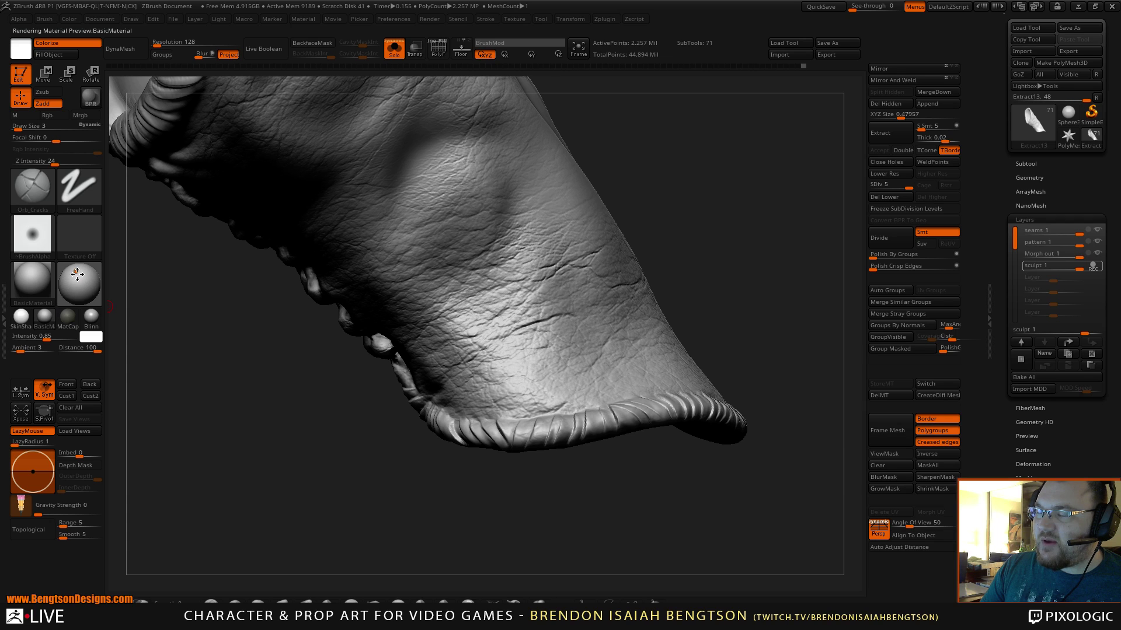
- Turn off LazyMouse and carve freehand cracks into the leather near the wrist rim beside the back seam
drag(720, 218, 683, 218)
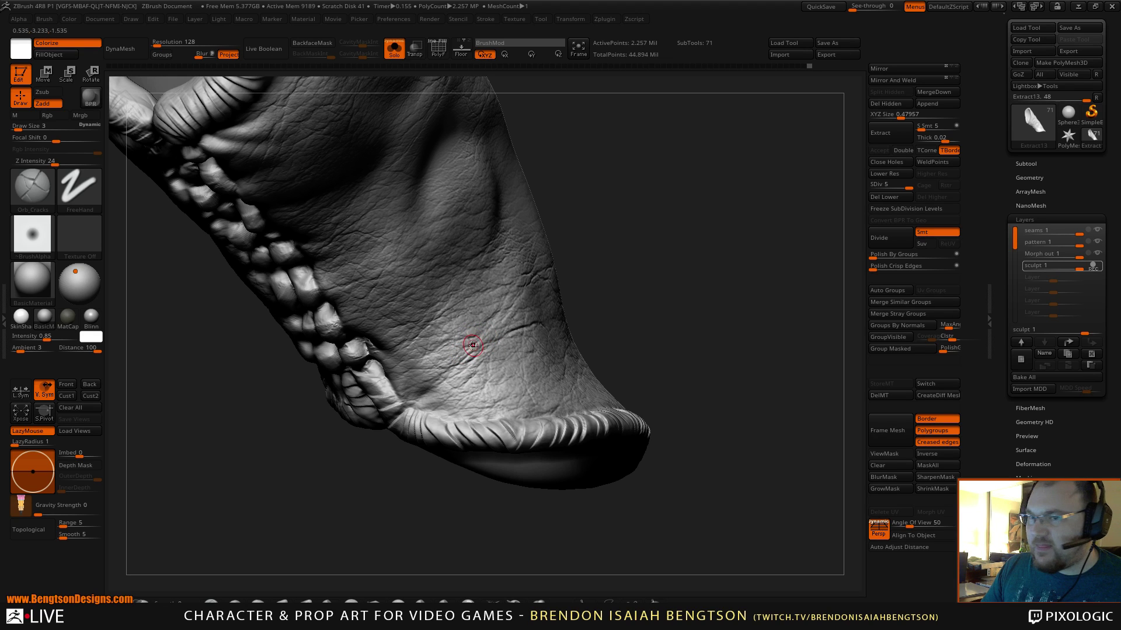
key(l)
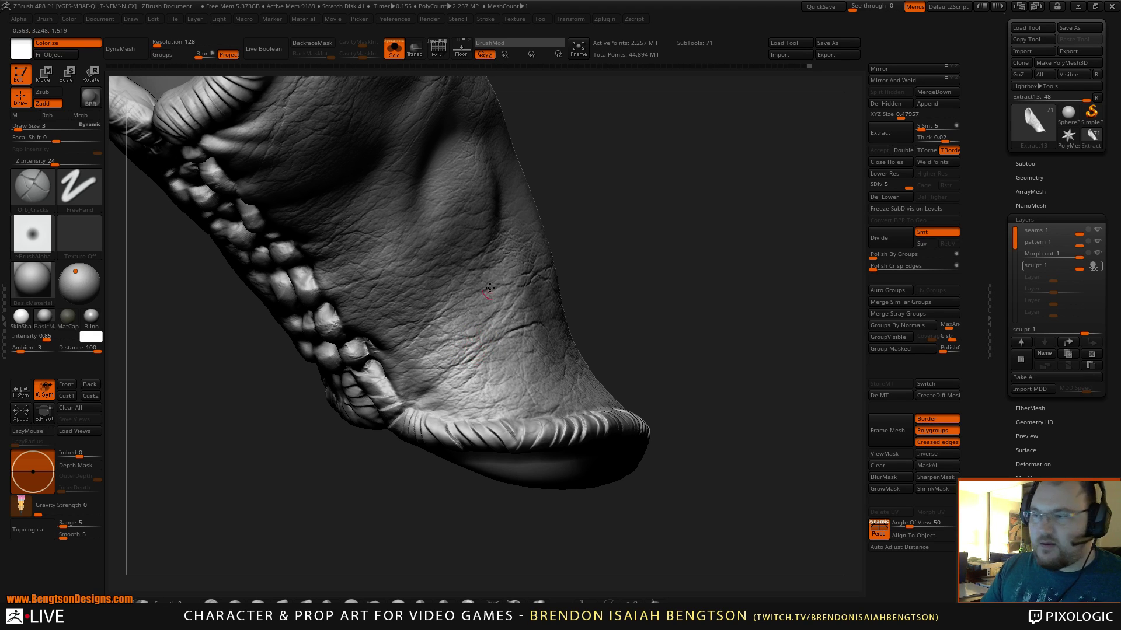
drag(587, 246, 455, 351)
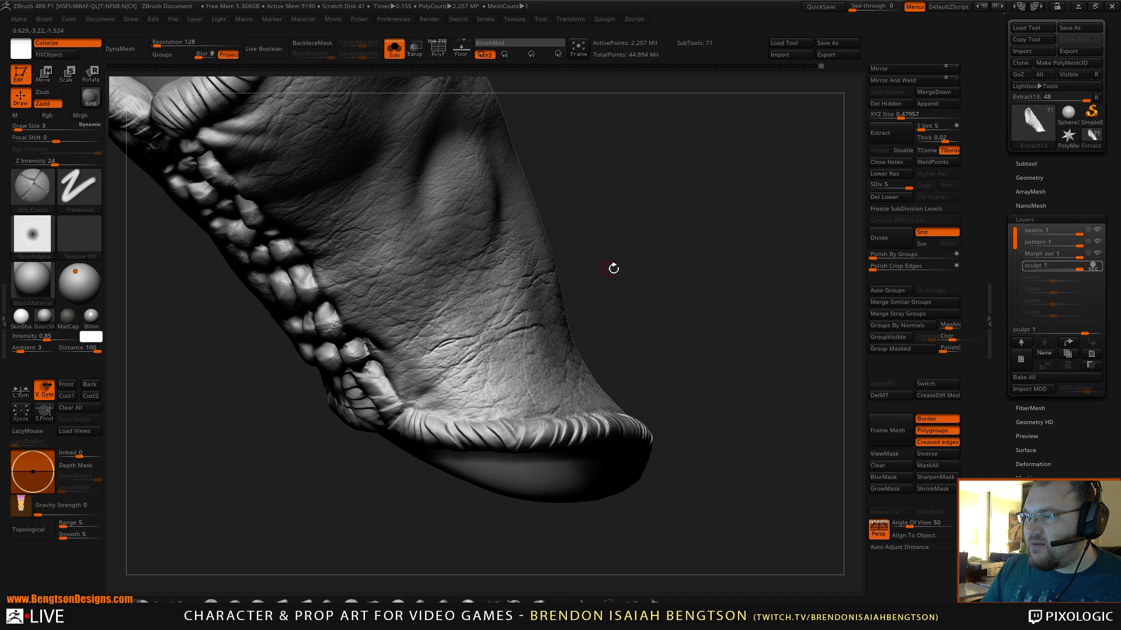
drag(613, 269, 601, 288)
mouse_move(501, 491)
mouse_down()
mouse_move(443, 513)
mouse_move(498, 338)
mouse_move(575, 346)
mouse_up()
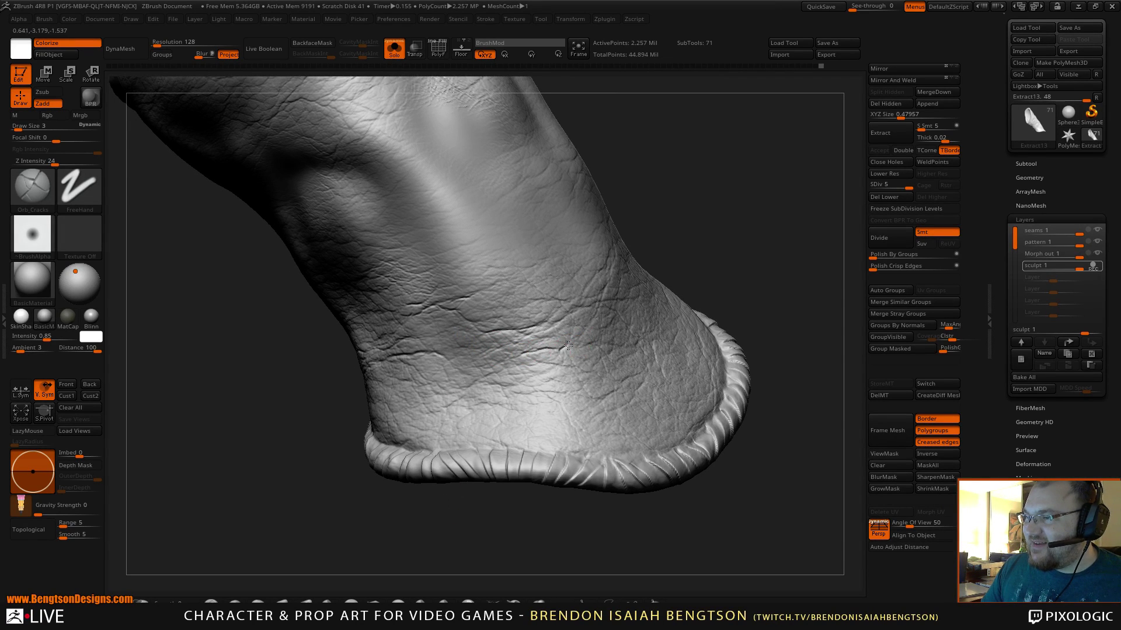
- Carve crossing cracks into the crease above the flared wrist flap and undo the last unwanted stroke
mouse_move(687, 227)
mouse_down()
mouse_move(720, 190)
mouse_move(670, 208)
mouse_move(709, 194)
mouse_move(547, 320)
mouse_up()
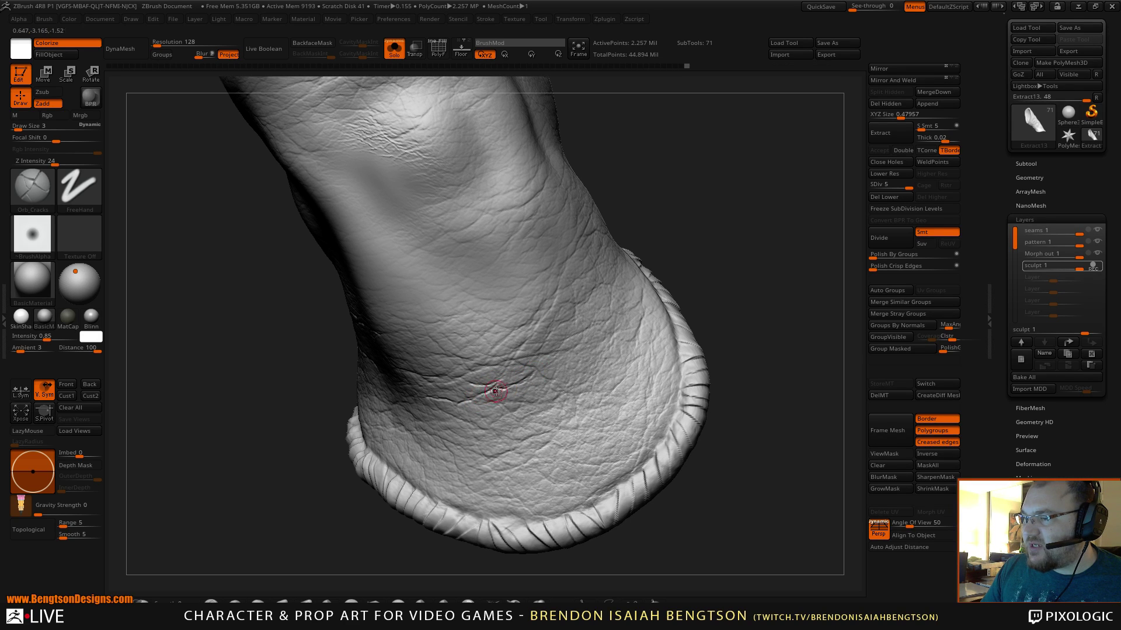
drag(481, 397, 476, 398)
drag(664, 251, 673, 220)
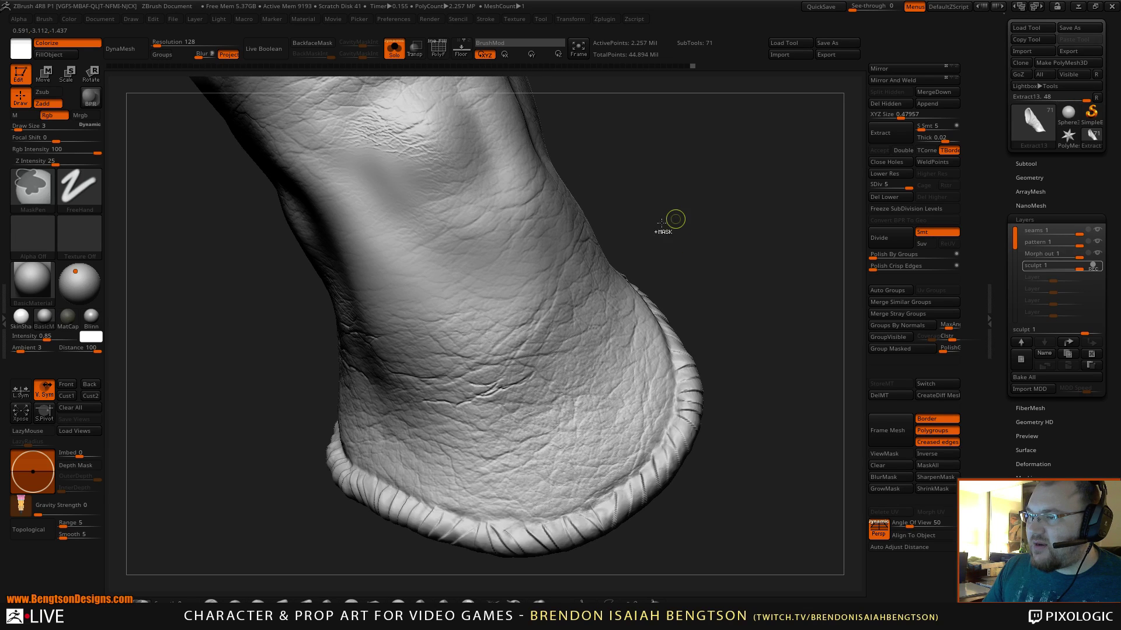
drag(698, 183, 477, 393)
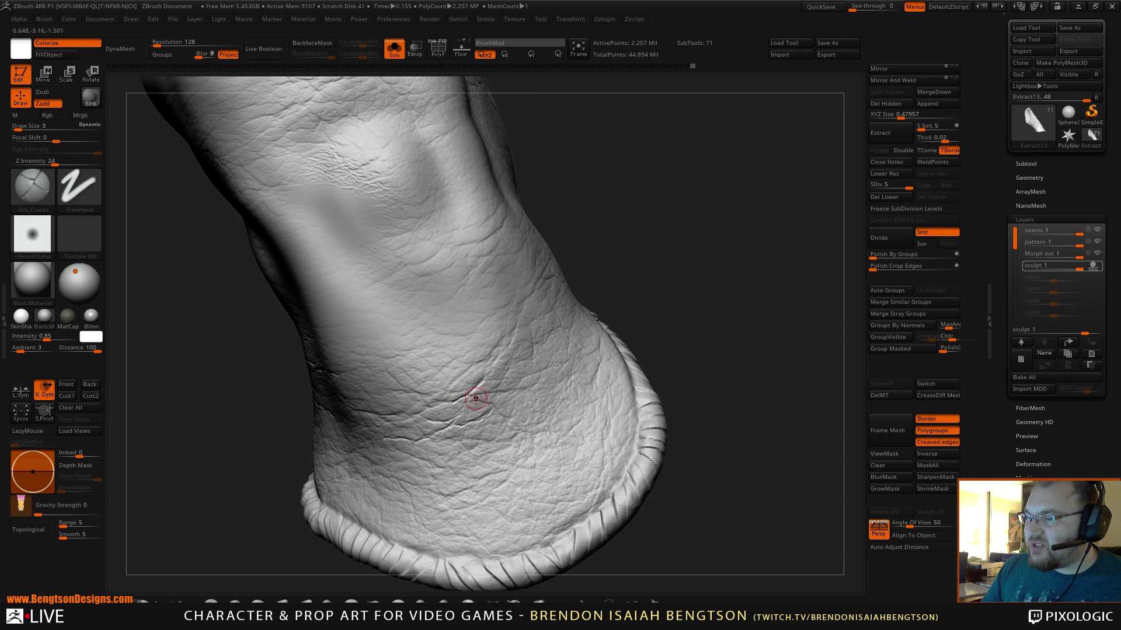
key(ctrl+z)
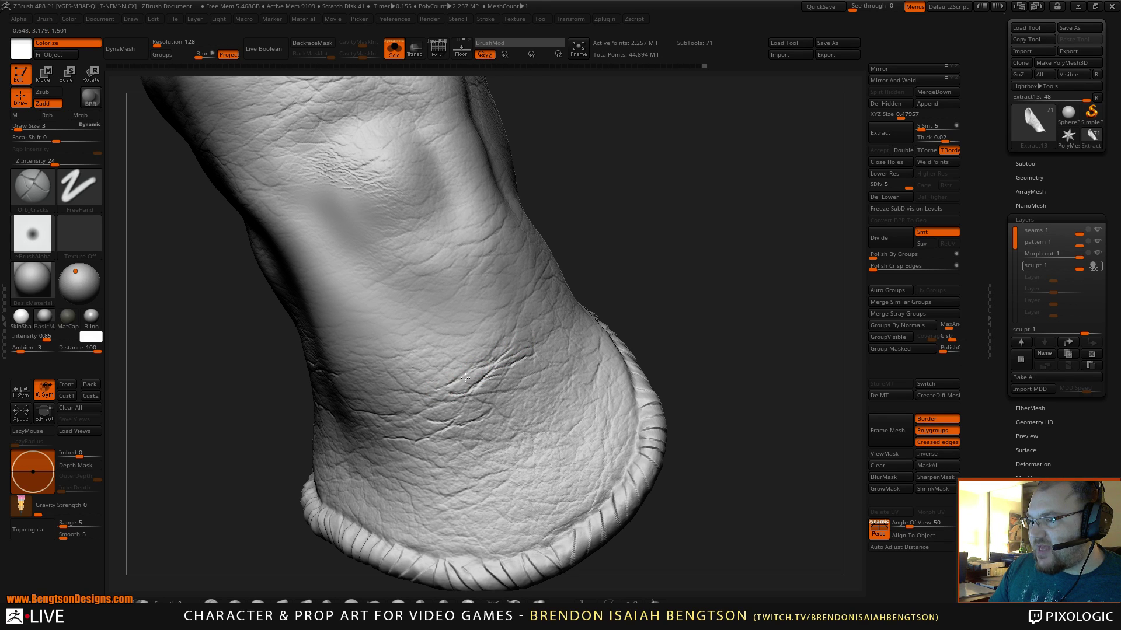
- Extend the diagonal cracks across the wrist crease and check them against the whole bracer
drag(668, 287, 694, 275)
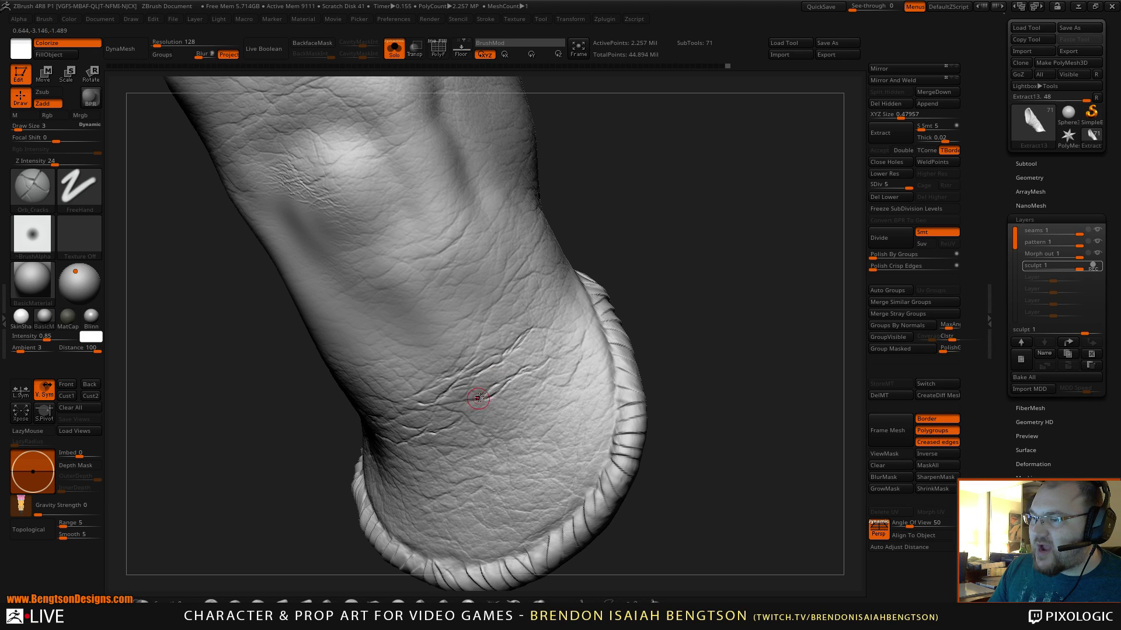
drag(632, 305, 653, 374)
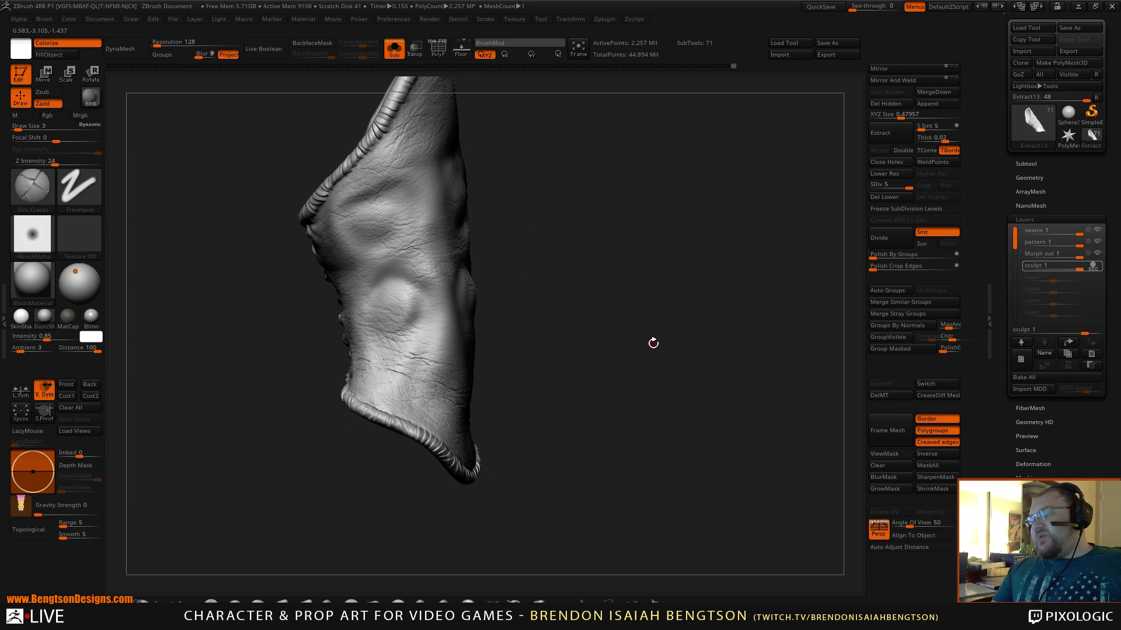
drag(651, 331, 649, 328)
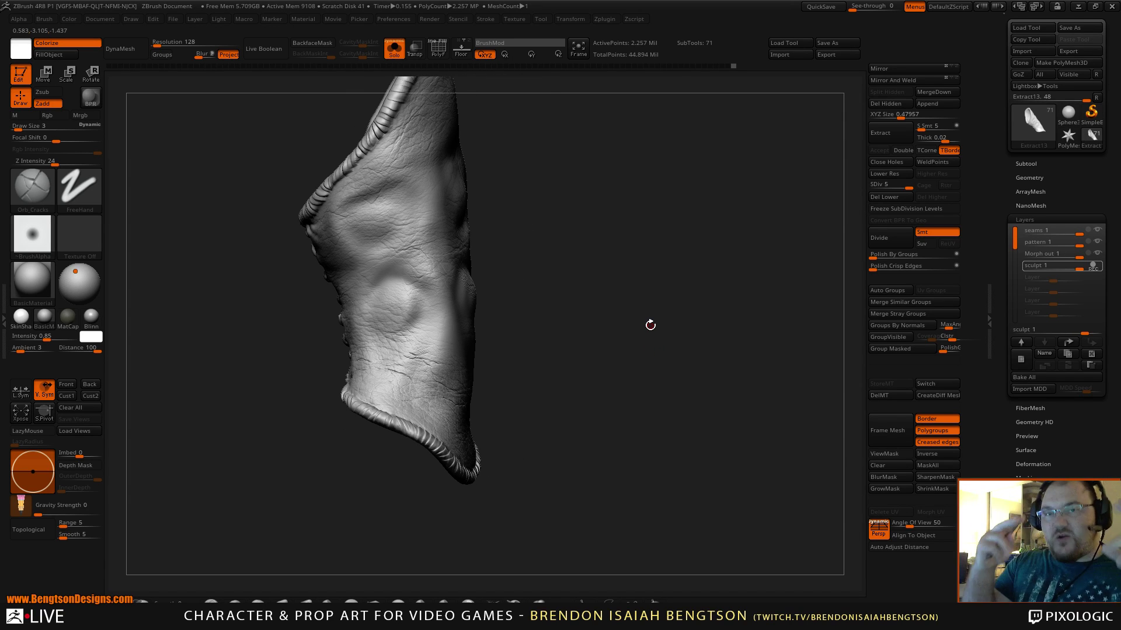
drag(587, 285, 634, 325)
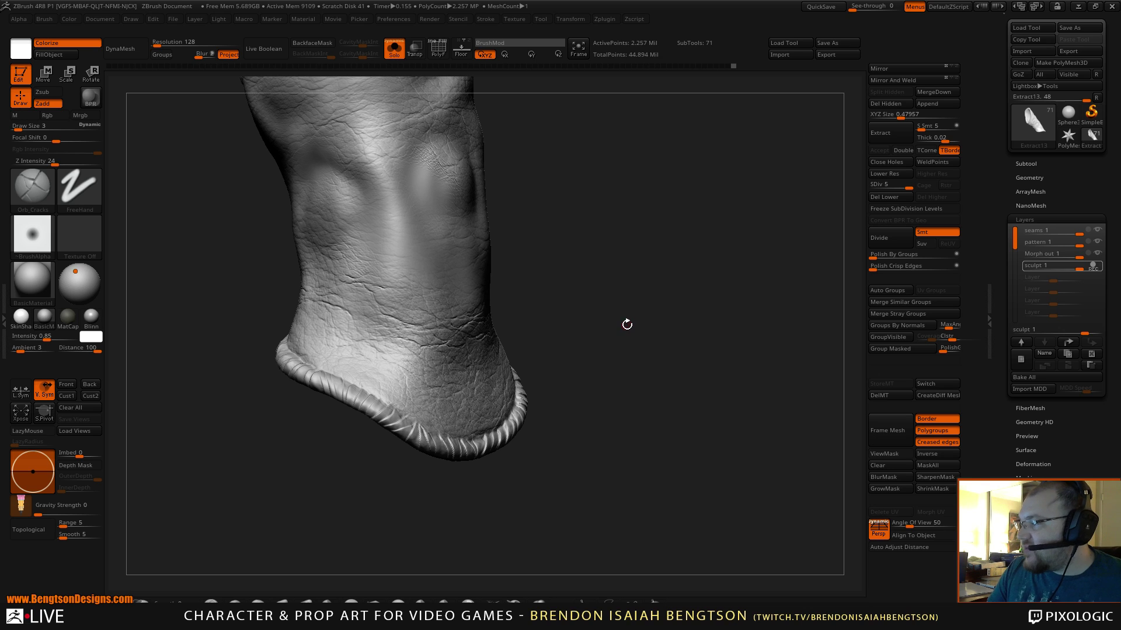
- Carve additional short diagonal cracks from the wrist crease down onto the flared flap
drag(622, 306, 720, 220)
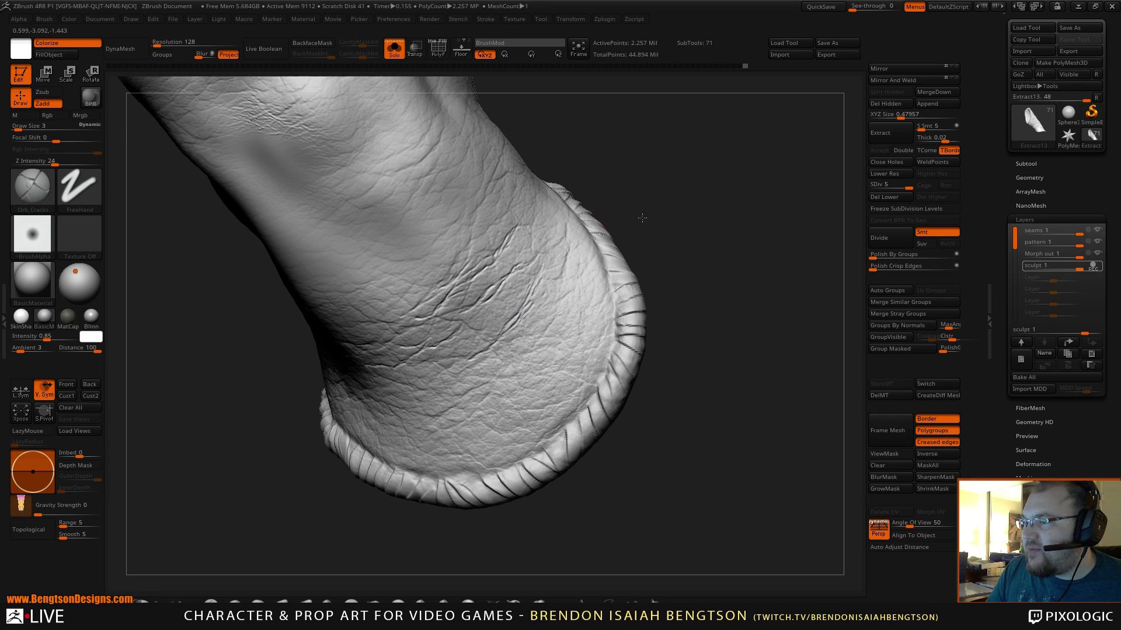
drag(624, 290, 641, 217)
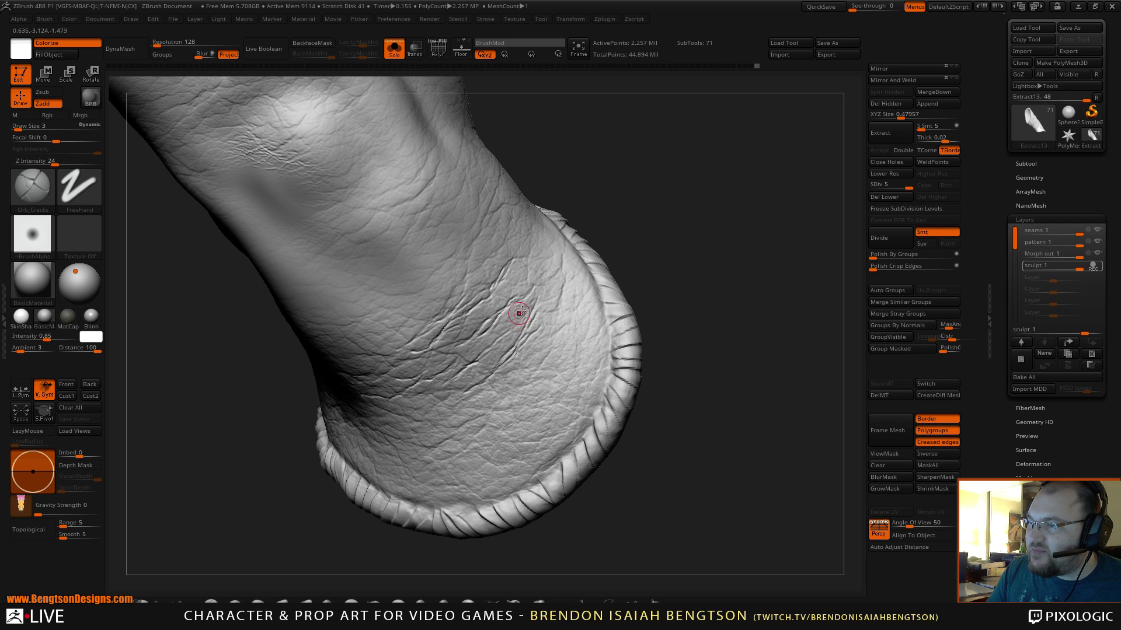
mouse_move(662, 235)
mouse_down()
mouse_move(668, 275)
mouse_move(678, 231)
mouse_up()
key(ctrl)
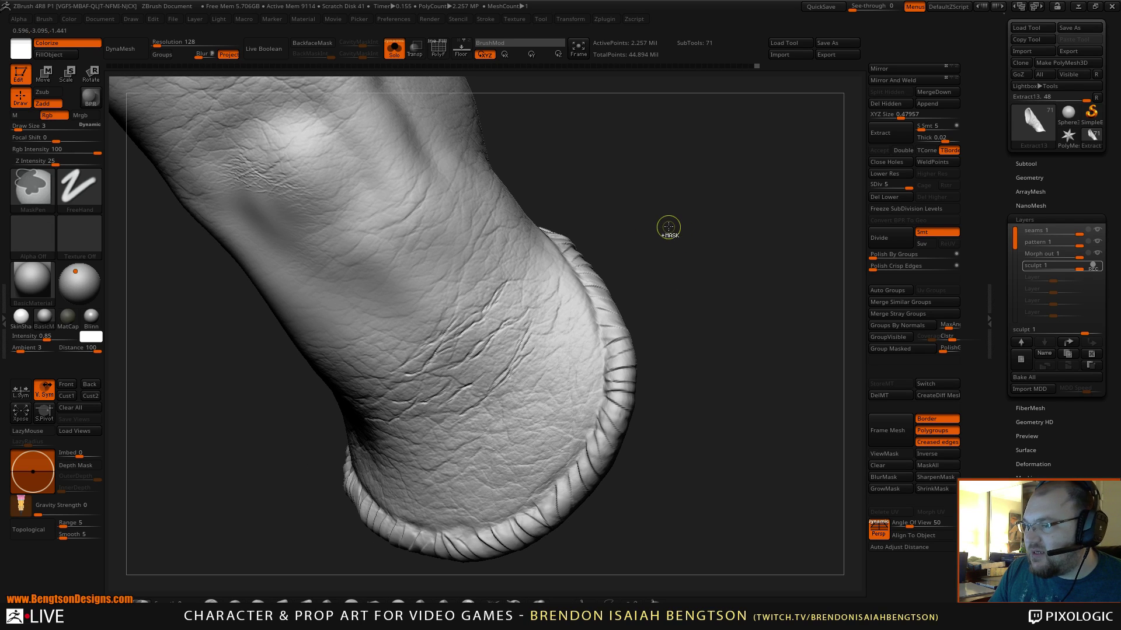
mouse_move(675, 232)
mouse_down()
mouse_move(688, 230)
mouse_move(537, 312)
mouse_move(545, 292)
mouse_up()
- Carve fine cracks into the leather along the stitched rim on the far side of the wrist flap
drag(607, 239, 654, 219)
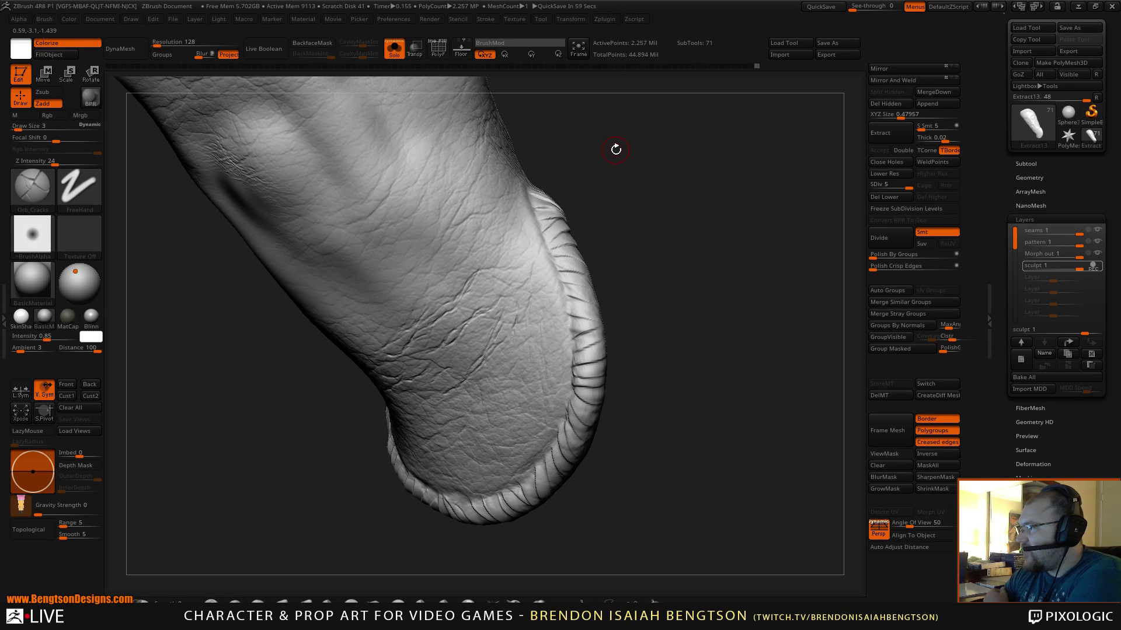
mouse_move(652, 296)
mouse_down()
mouse_move(652, 237)
mouse_move(633, 211)
mouse_move(648, 202)
mouse_move(628, 257)
mouse_up()
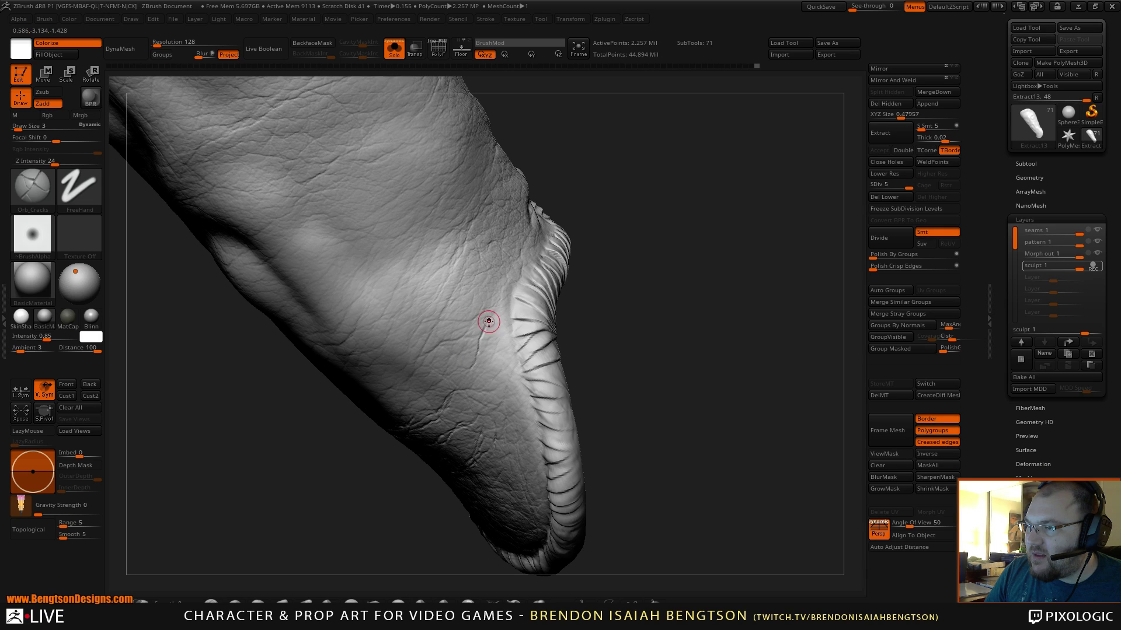
drag(475, 359, 494, 300)
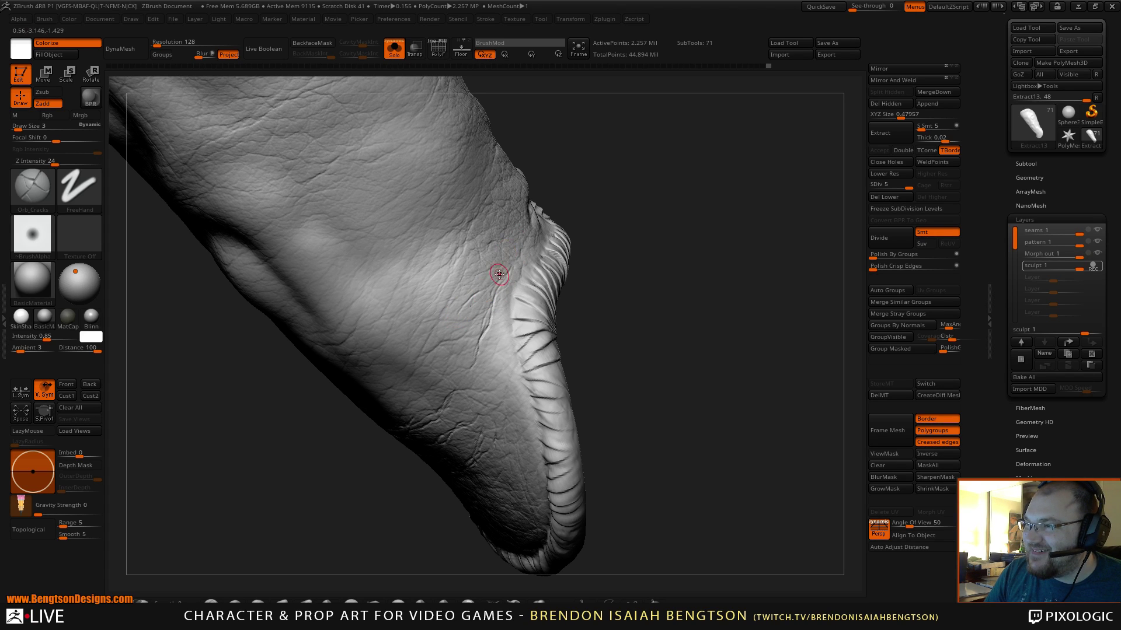
- Turn off Solo mode and examine the bracers together with the full character's torso armour
mouse_move(625, 280)
mouse_down()
mouse_move(608, 278)
mouse_move(636, 297)
mouse_move(628, 203)
mouse_move(618, 300)
mouse_up()
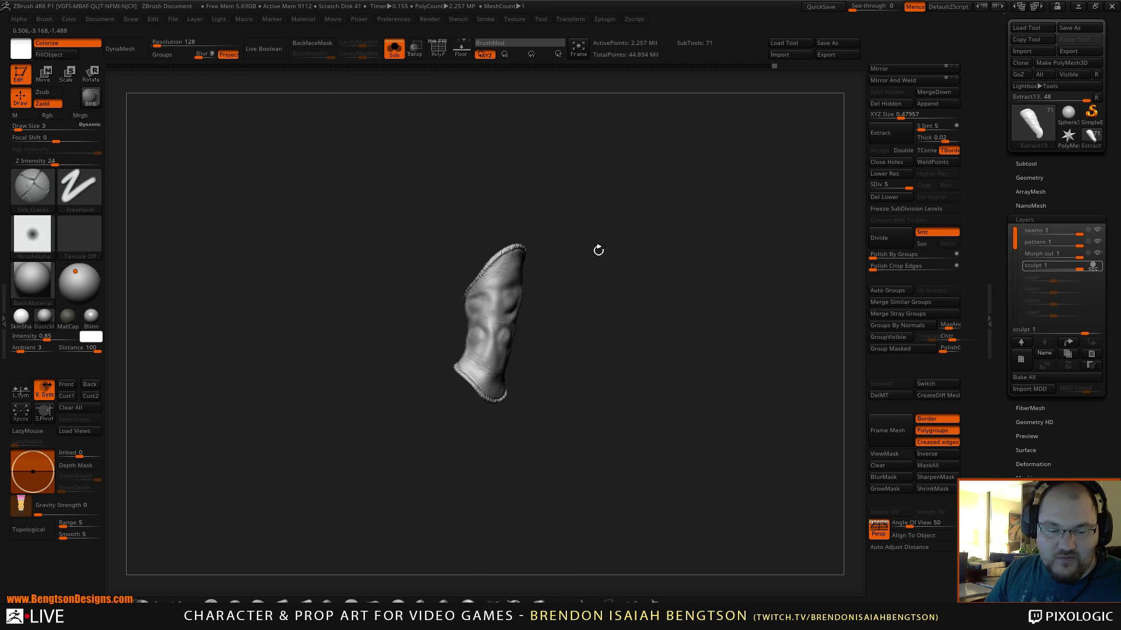
key(ctrl+shift+s)
mouse_move(598, 250)
mouse_down()
mouse_move(671, 265)
mouse_move(666, 323)
mouse_move(698, 345)
mouse_move(726, 345)
mouse_move(723, 330)
mouse_move(688, 321)
mouse_move(664, 351)
mouse_move(683, 348)
mouse_move(671, 343)
mouse_move(663, 301)
mouse_up()
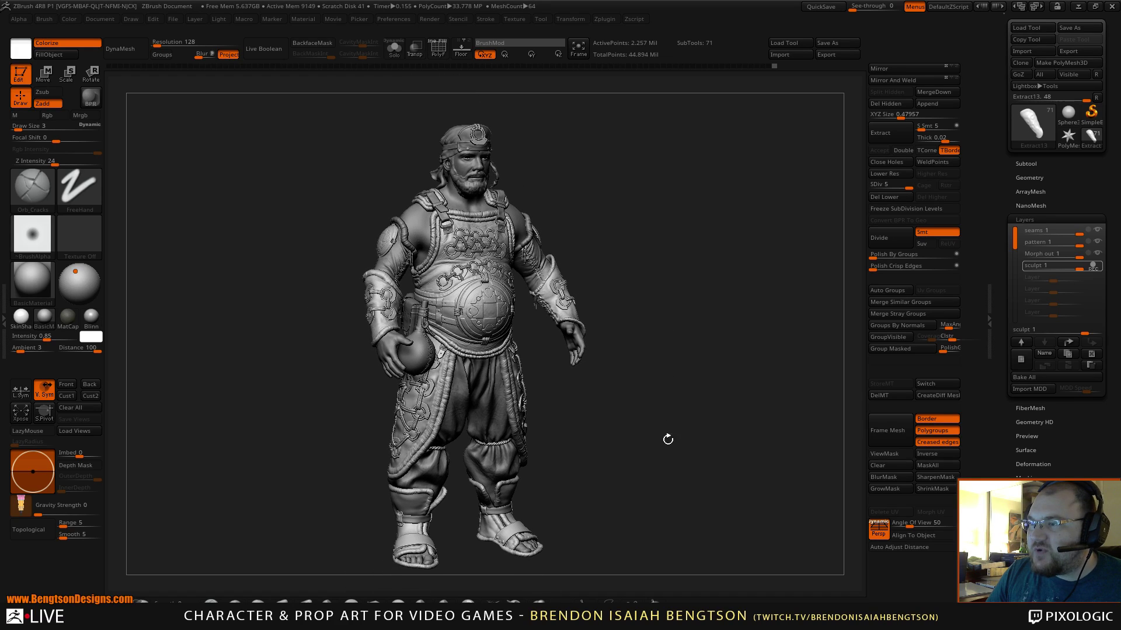
mouse_move(667, 439)
mouse_down()
mouse_move(643, 433)
mouse_move(681, 318)
mouse_move(562, 305)
mouse_move(603, 327)
mouse_move(626, 311)
mouse_move(618, 355)
mouse_move(728, 277)
mouse_move(778, 270)
mouse_move(755, 281)
mouse_move(751, 245)
mouse_move(696, 213)
mouse_move(609, 314)
mouse_move(594, 295)
mouse_move(620, 308)
mouse_move(601, 279)
mouse_up()
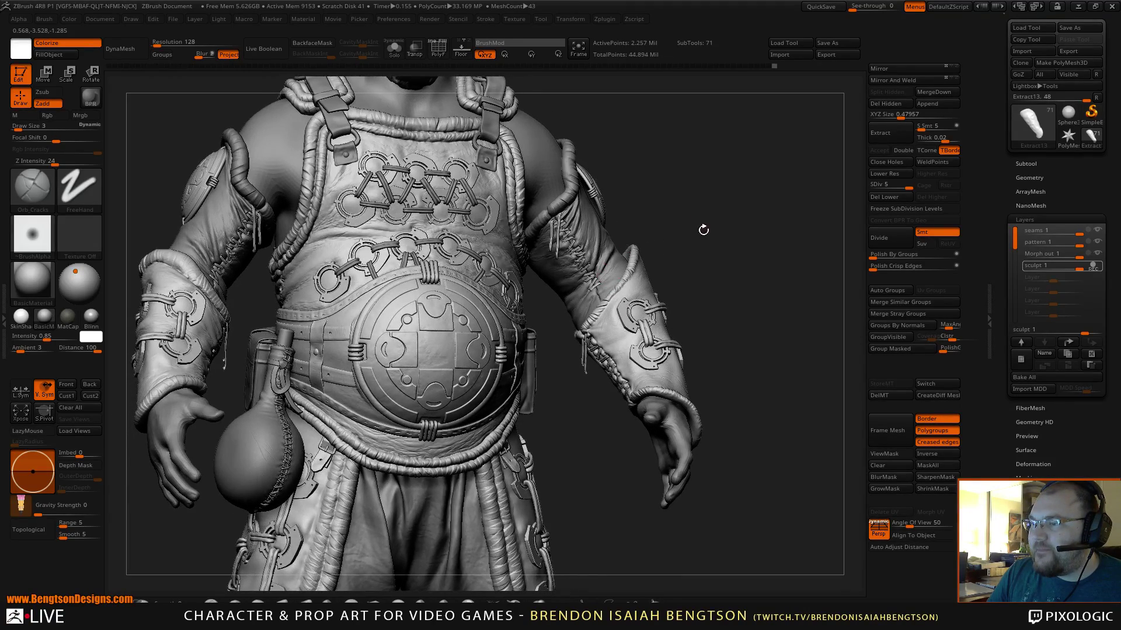
- Examine the bracers on the full character from the front and side, ending close on the raised-hand bracer's wrist
drag(703, 230, 673, 257)
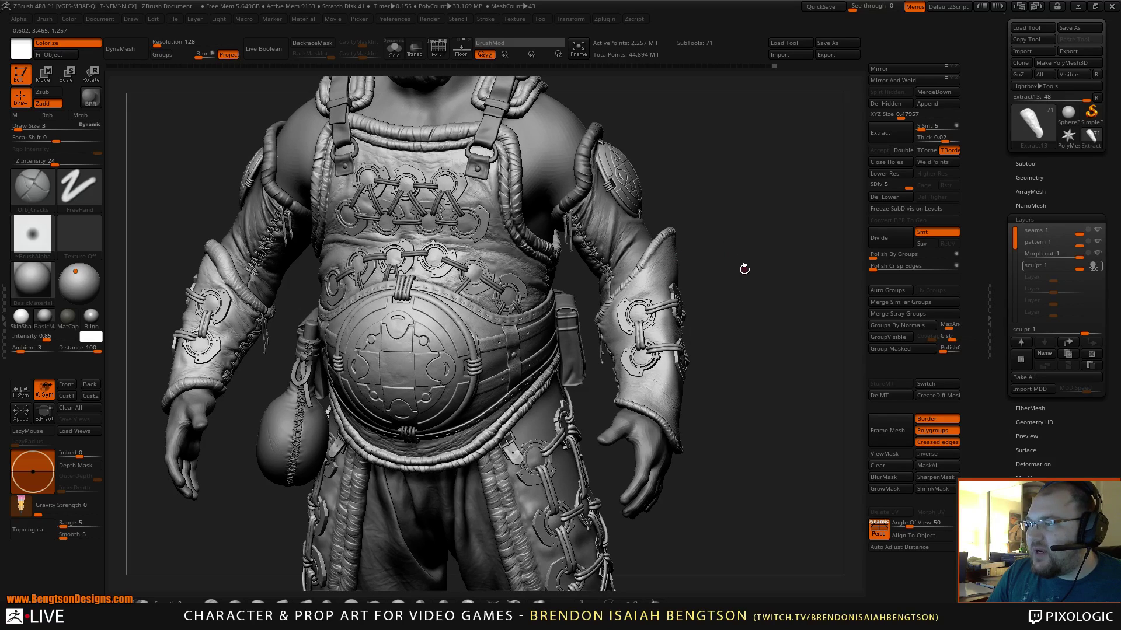
drag(755, 259, 748, 234)
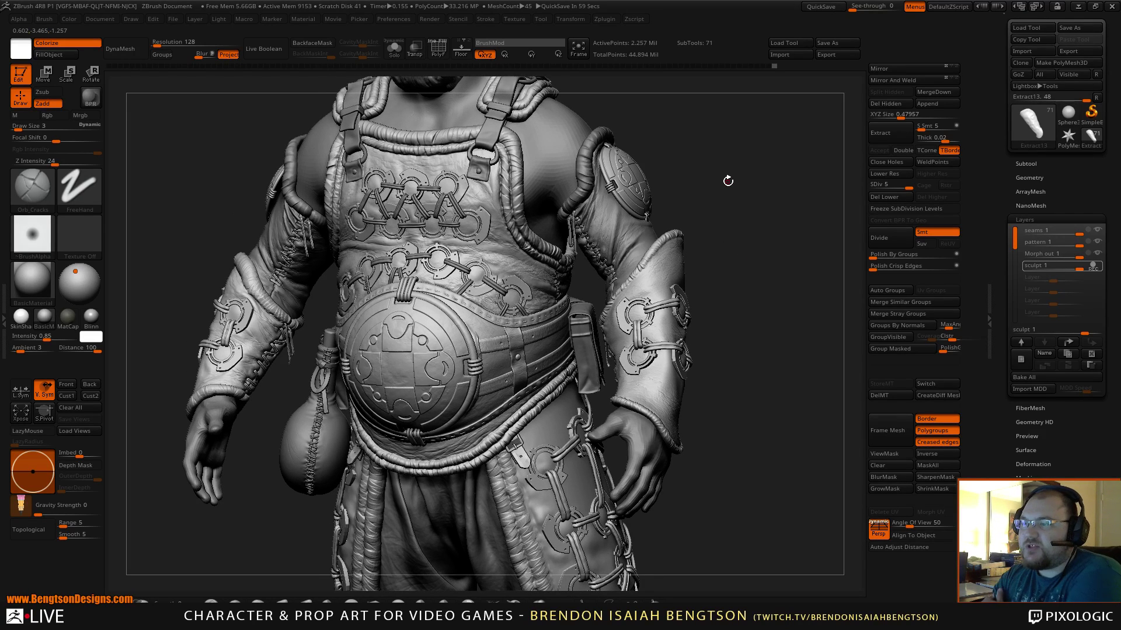
mouse_move(728, 282)
mouse_down()
mouse_move(709, 309)
mouse_move(655, 310)
mouse_move(683, 318)
mouse_move(689, 372)
mouse_move(756, 343)
mouse_move(751, 333)
mouse_move(748, 353)
mouse_move(740, 322)
mouse_move(710, 316)
mouse_move(696, 371)
mouse_up()
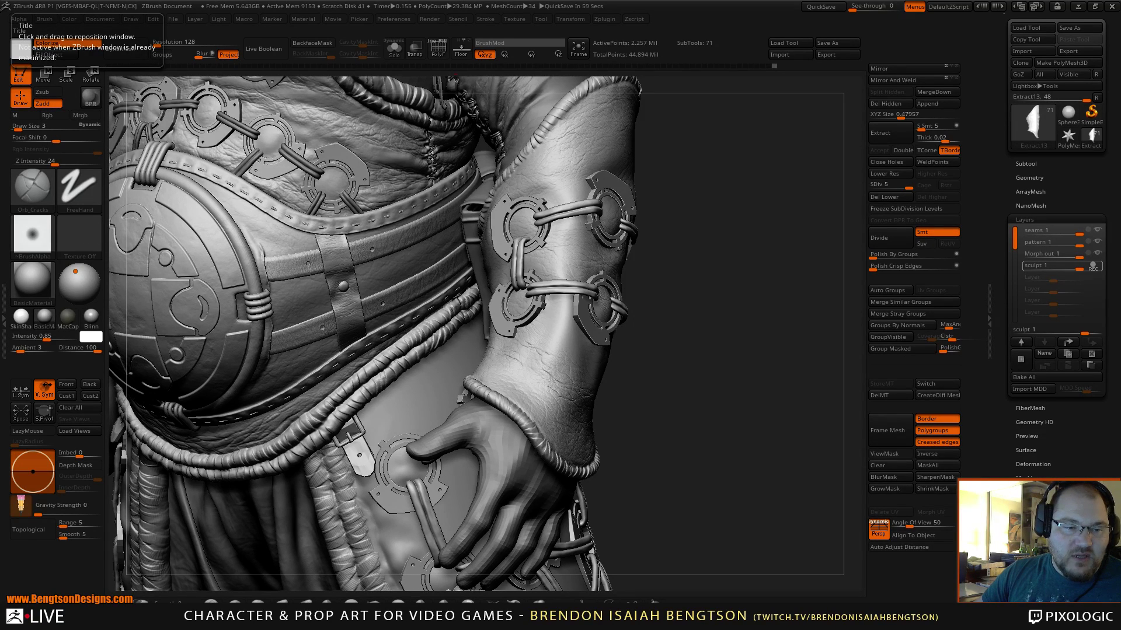
- Switch to Firefox to view the Horizon: Zero Dawn fighters concept art on its ArtStation page, and return to ZBrush
key(alt+Tab)
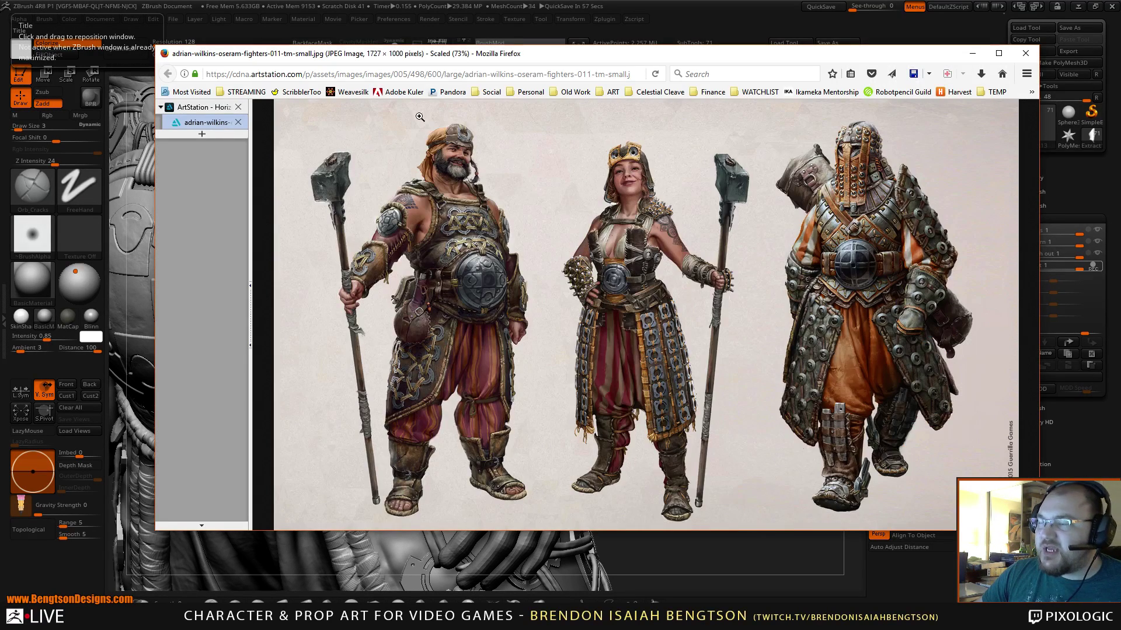
click(202, 108)
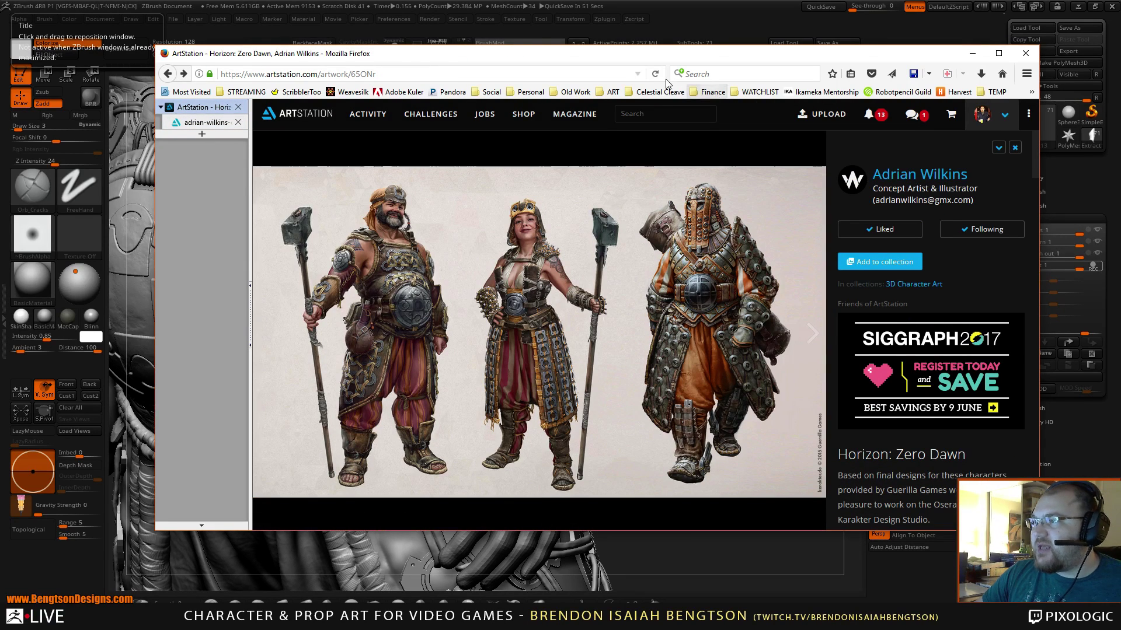
click(581, 74)
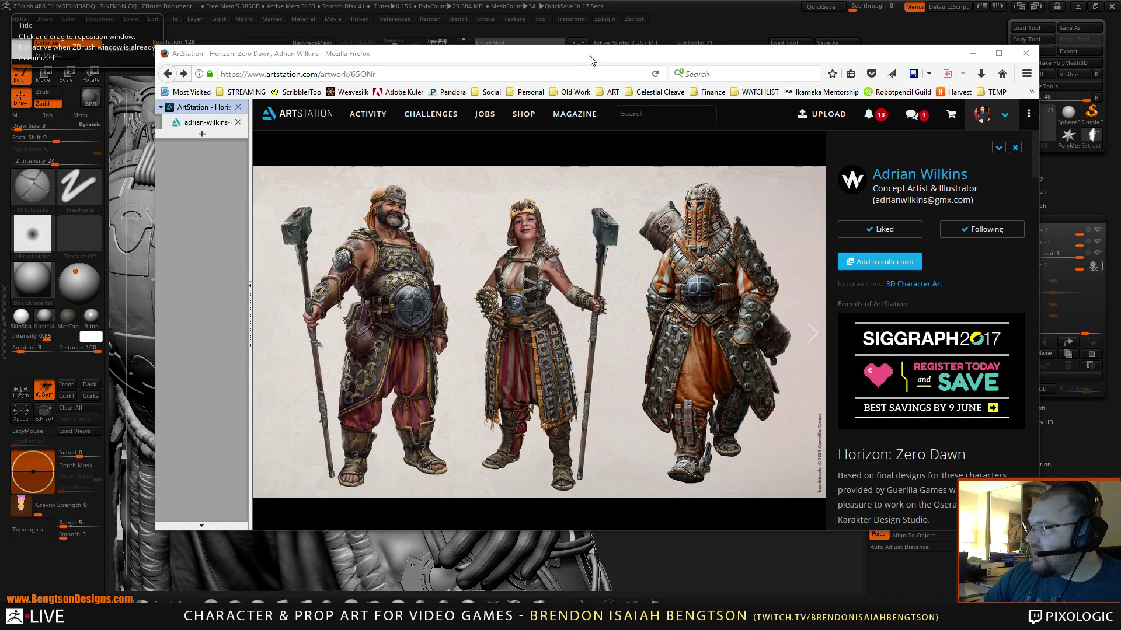
click(665, 6)
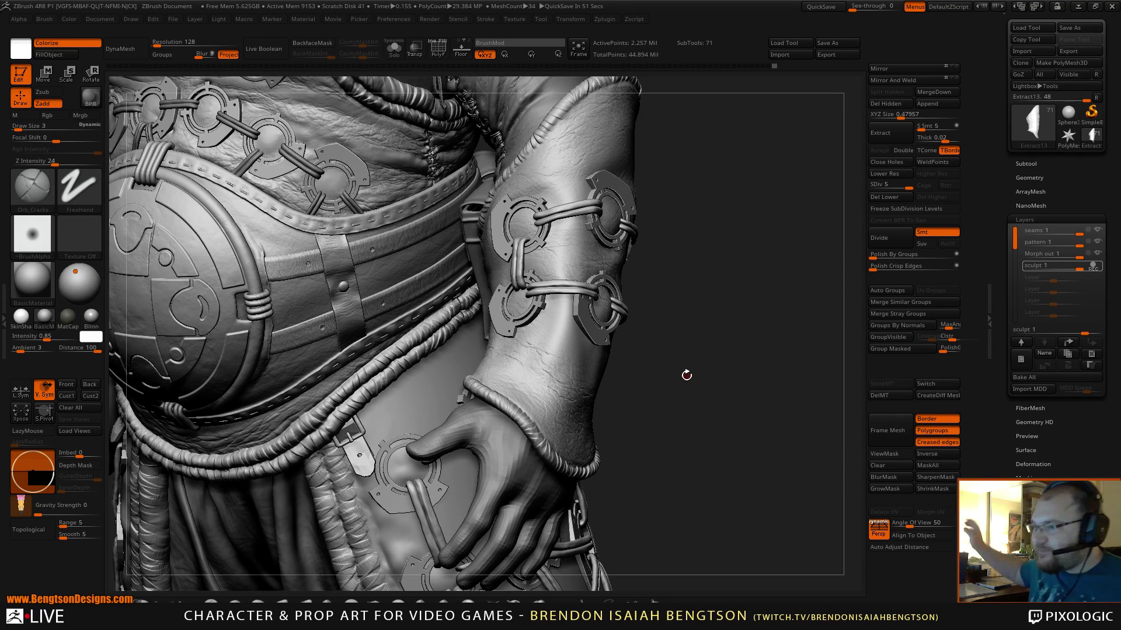
- Isolate the bracer with Solo and carve leather cracks where the wrist crease meets the stitched rim
drag(663, 405, 675, 430)
key(alt+s)
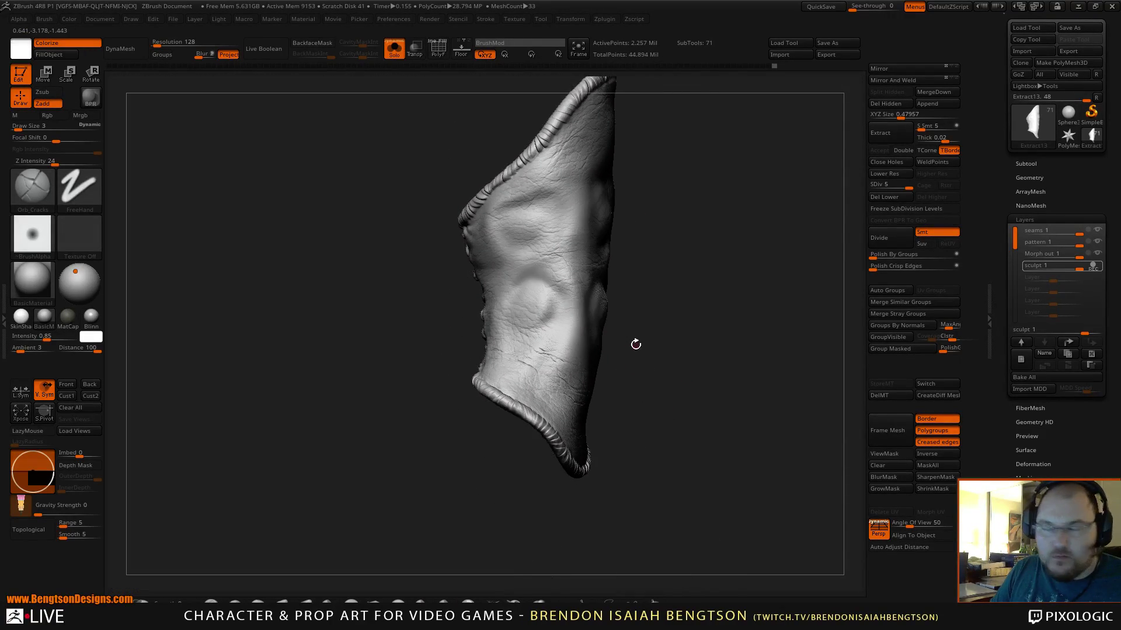
alt+drag(653, 381, 529, 338)
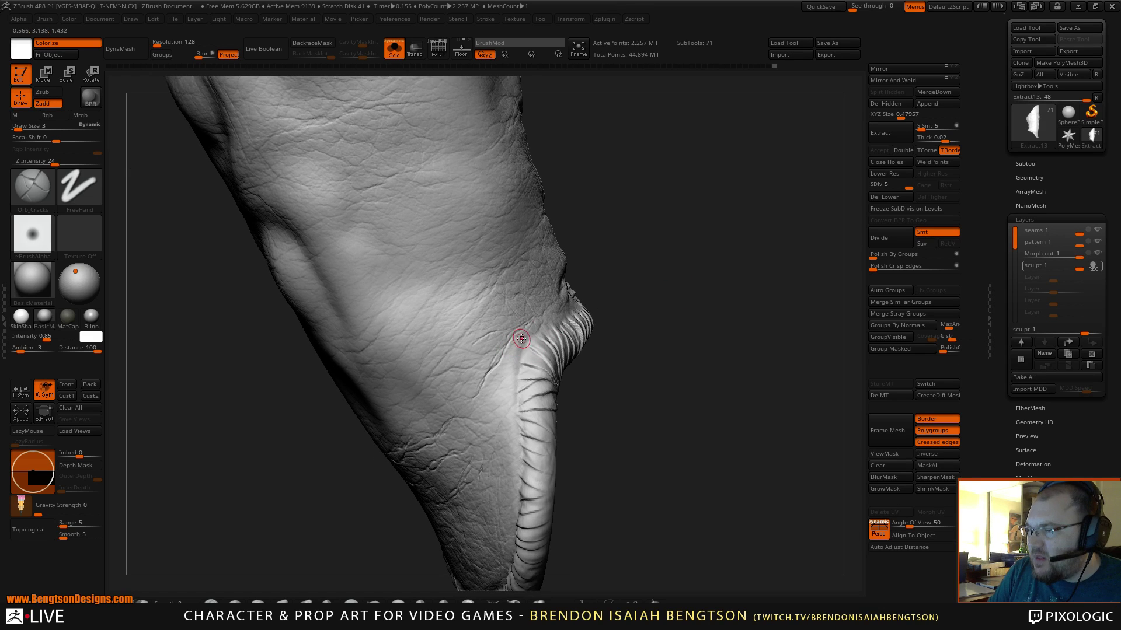
drag(607, 359, 686, 327)
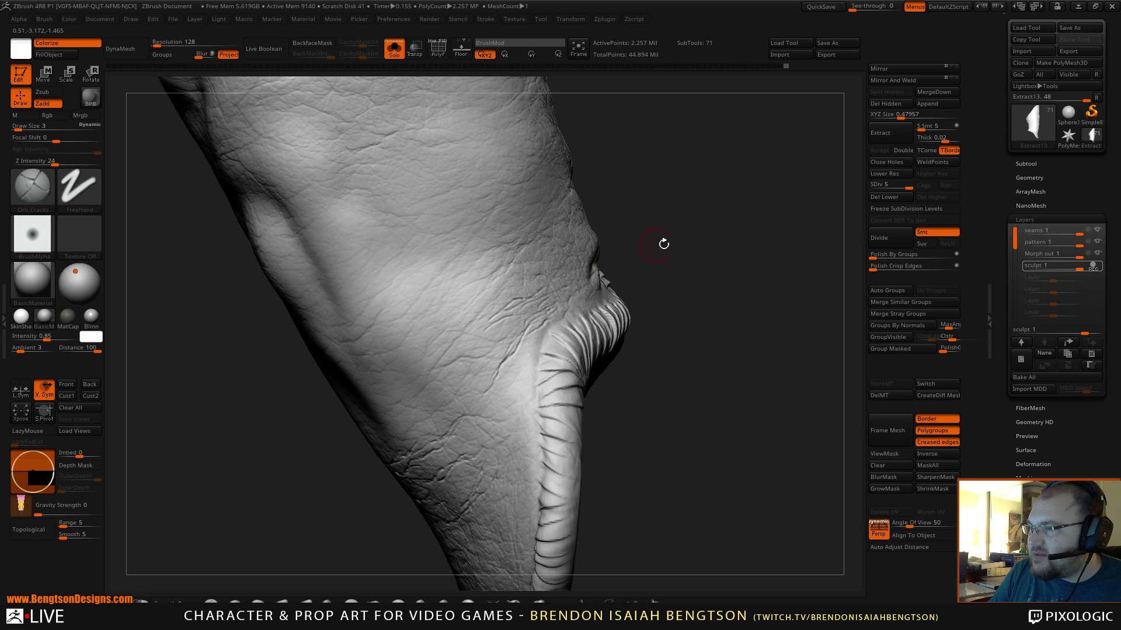
mouse_move(661, 244)
mouse_down()
mouse_move(707, 254)
mouse_move(576, 283)
mouse_up()
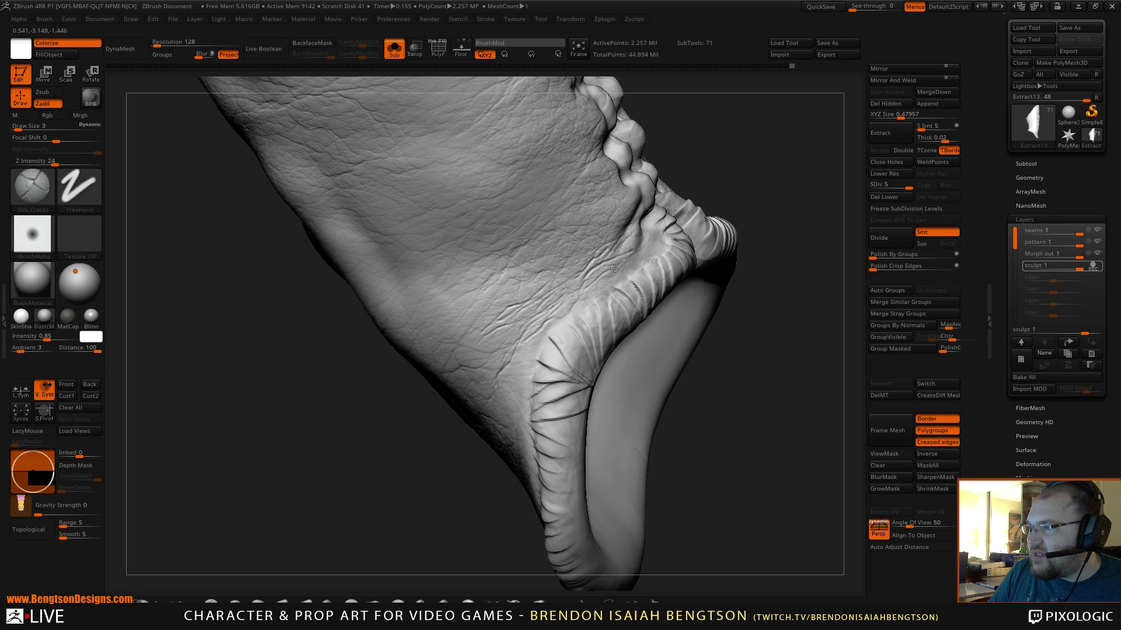
drag(614, 268, 608, 287)
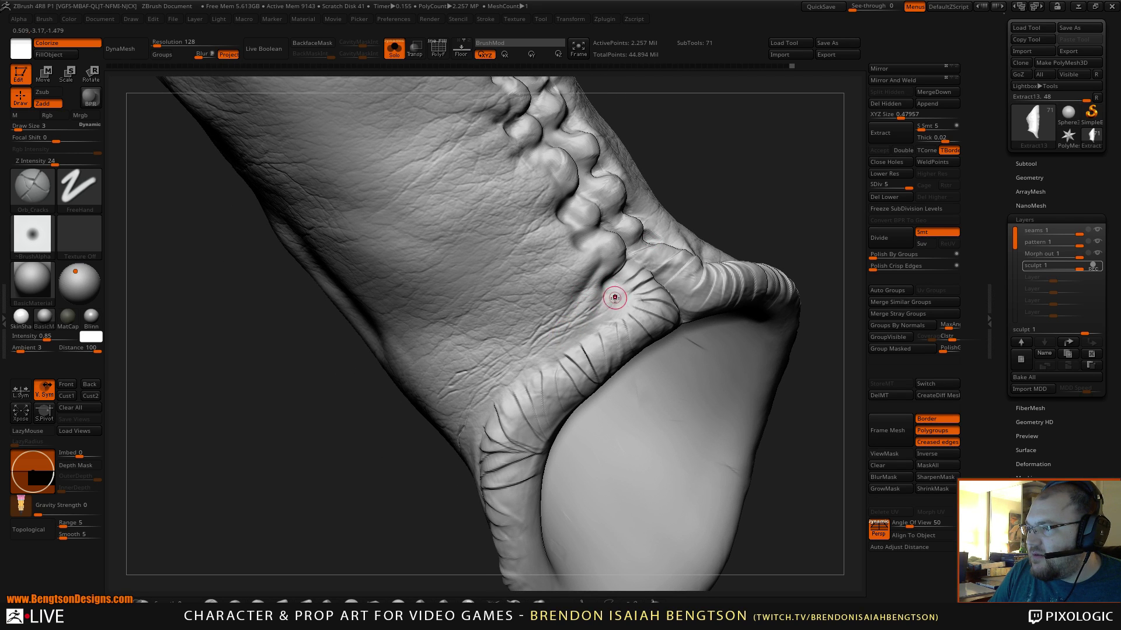
drag(738, 178, 570, 318)
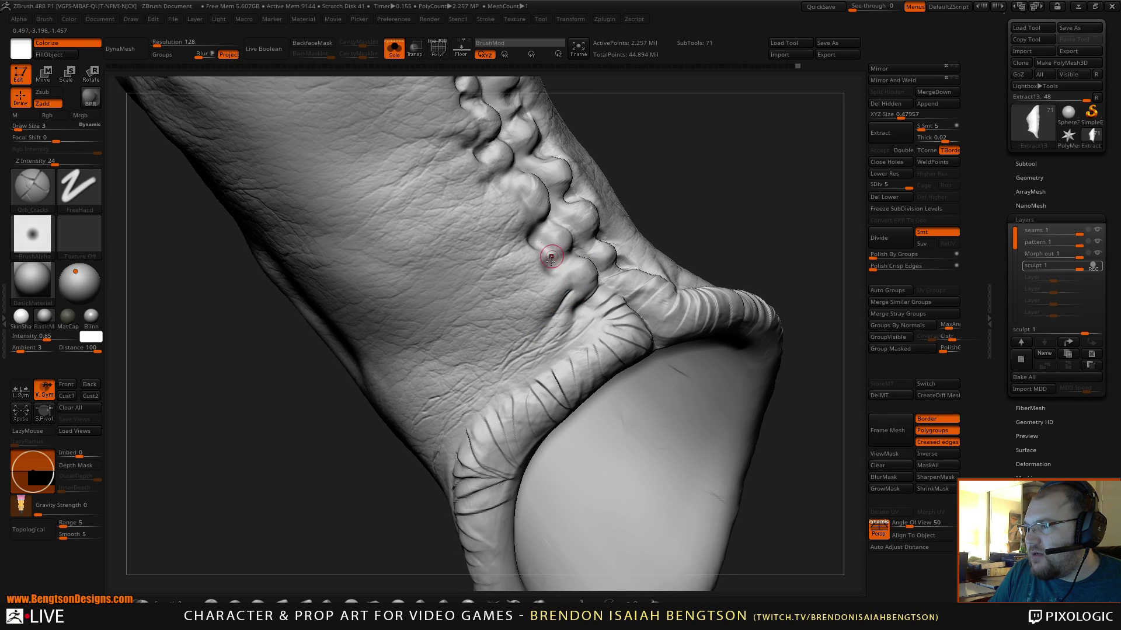
- Extend the diagonal leather cracks from the wrist crease up toward the laced seam
drag(691, 193, 724, 185)
drag(690, 246, 700, 200)
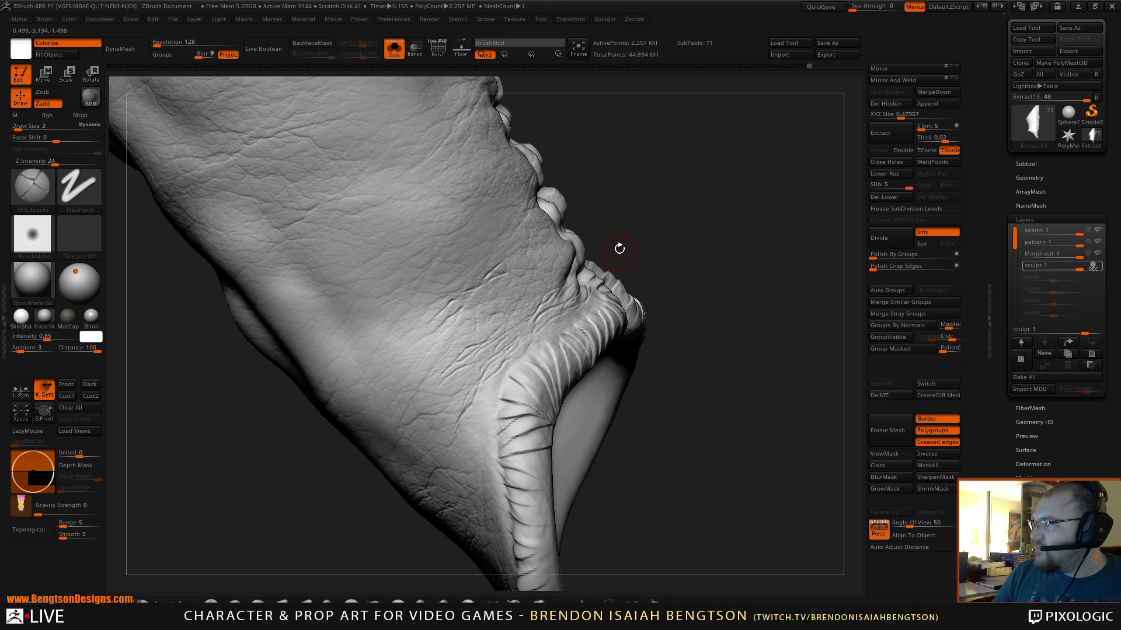
mouse_move(661, 227)
mouse_down()
mouse_move(685, 205)
mouse_move(670, 195)
mouse_up()
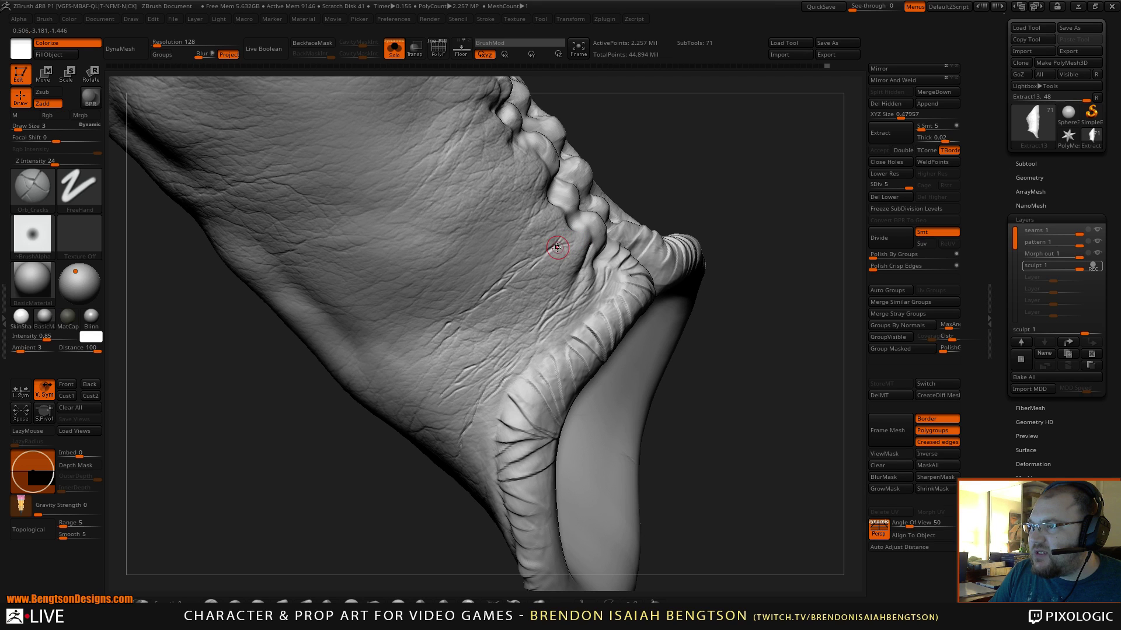
mouse_move(611, 206)
shift+mouse_down()
mouse_move(575, 220)
mouse_move(589, 213)
shift+mouse_up()
drag(650, 175, 676, 164)
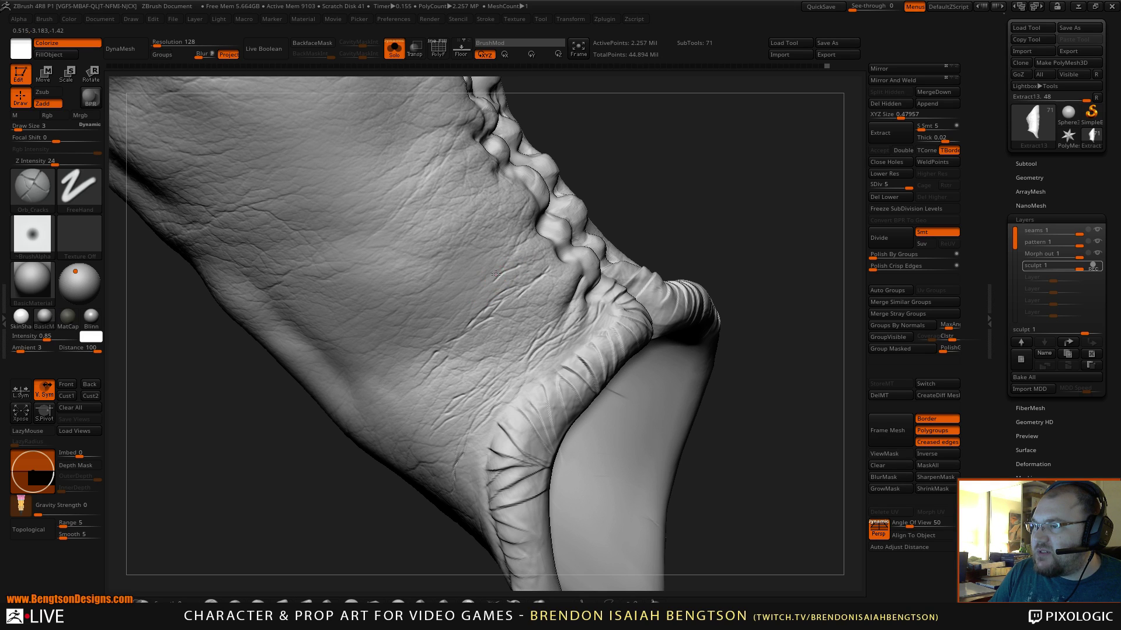
drag(490, 268, 518, 243)
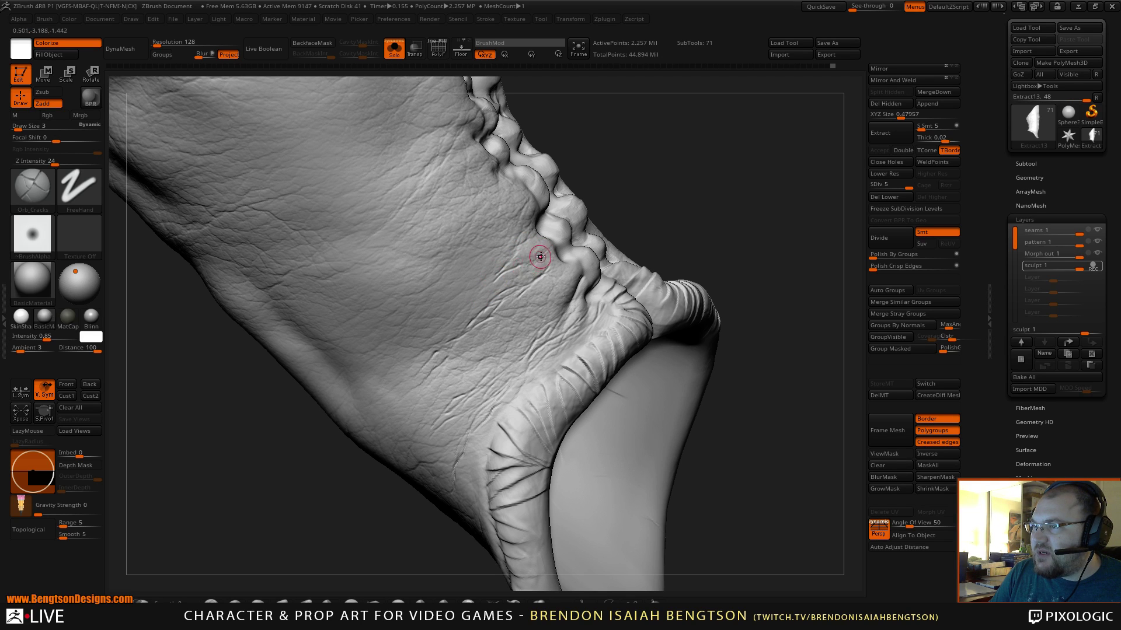
- Set the Draw Size to 2 and carve finer cracks between the laced seam and the stitched rim
key(space)
mouse_move(569, 229)
right_down()
mouse_move(610, 207)
mouse_move(533, 267)
right_up()
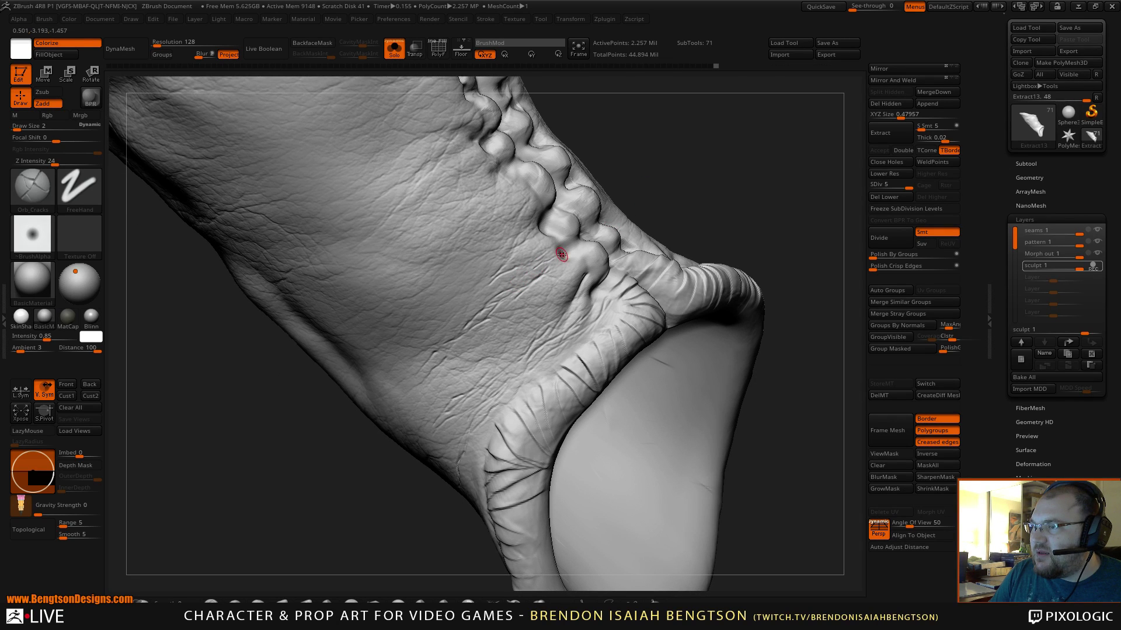
mouse_move(710, 195)
mouse_down()
mouse_move(727, 170)
mouse_move(697, 206)
mouse_up()
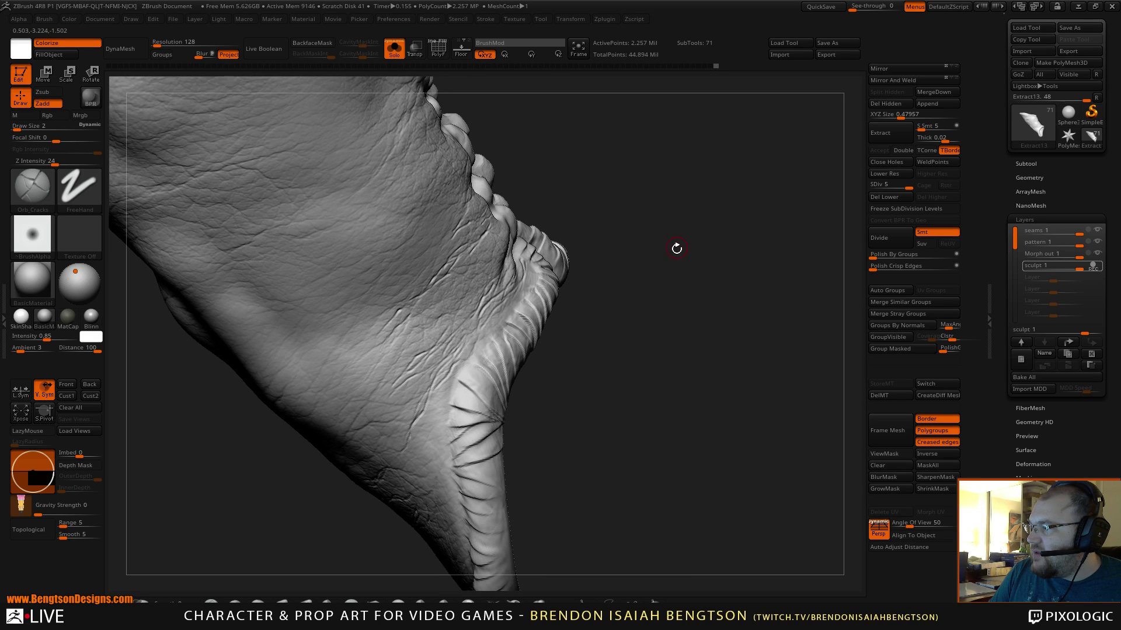
mouse_move(670, 303)
mouse_down()
mouse_move(668, 255)
mouse_move(538, 245)
mouse_up()
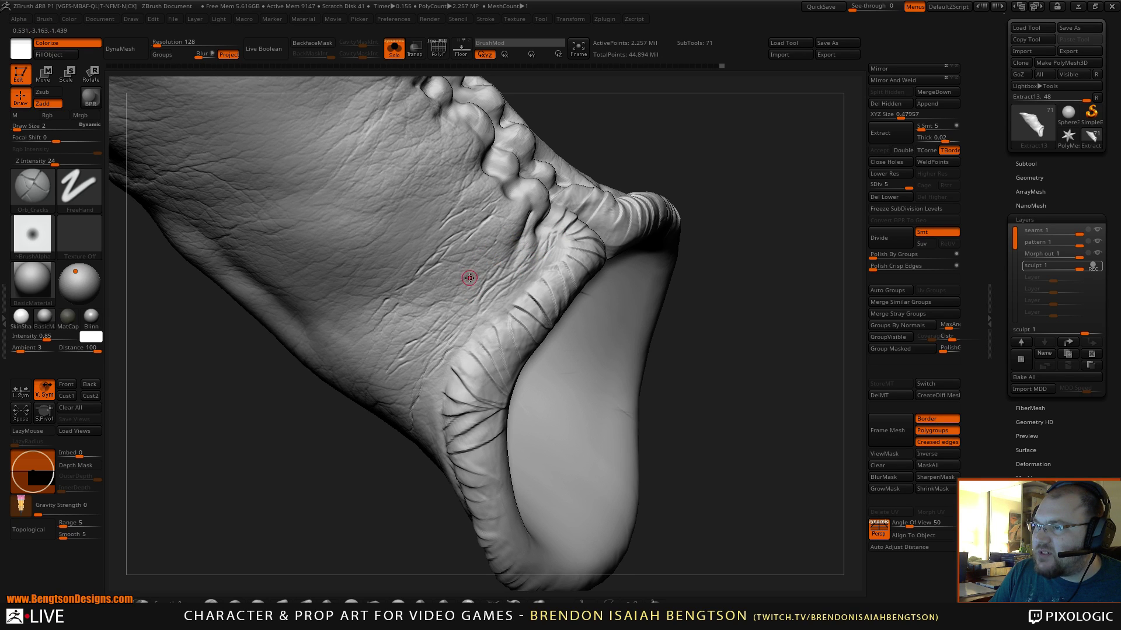
mouse_move(703, 305)
mouse_down()
mouse_move(701, 233)
mouse_move(677, 241)
mouse_up()
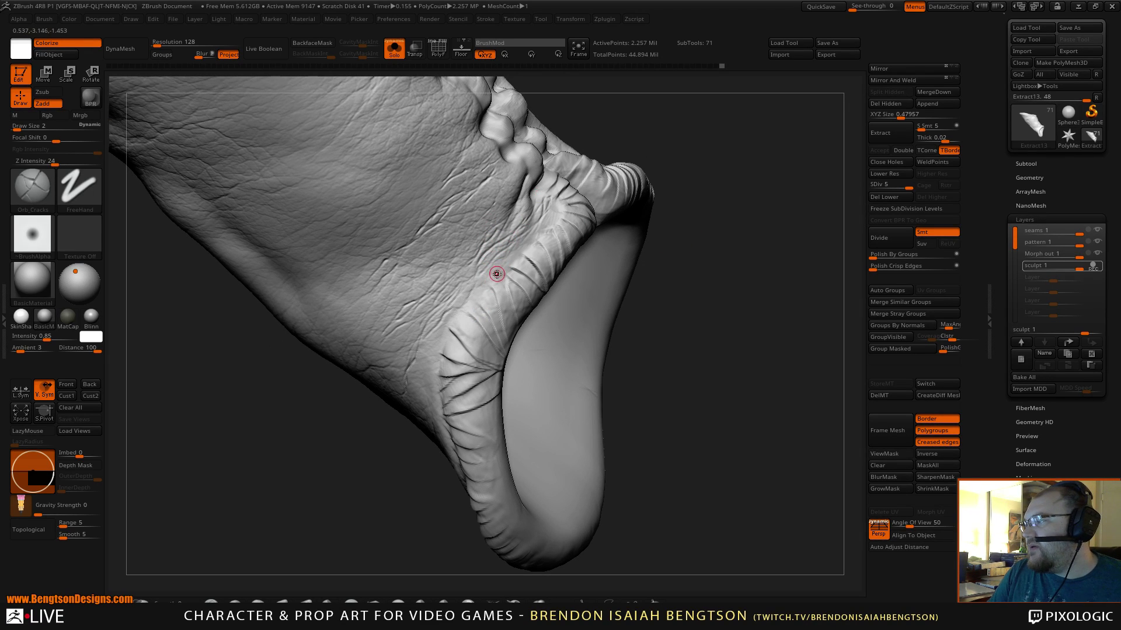
- Carve short fine cracks down the leather beside the stitched rim, just below the wrist crease
mouse_move(727, 312)
mouse_down()
mouse_move(638, 305)
mouse_move(668, 233)
mouse_move(668, 290)
mouse_up()
drag(592, 341, 470, 277)
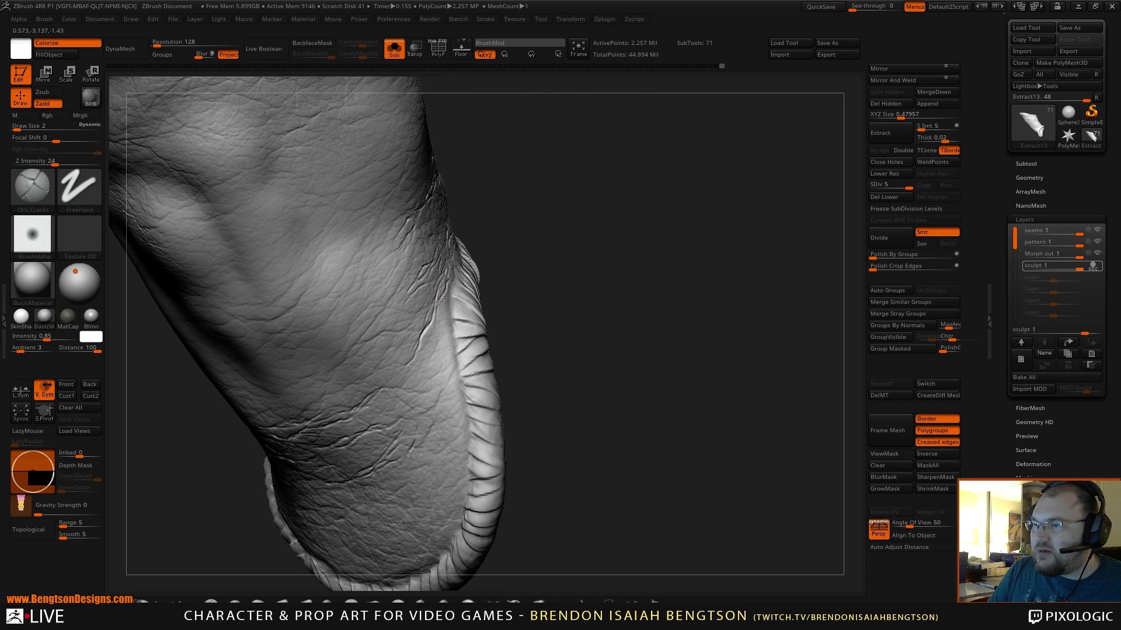
drag(558, 293, 572, 305)
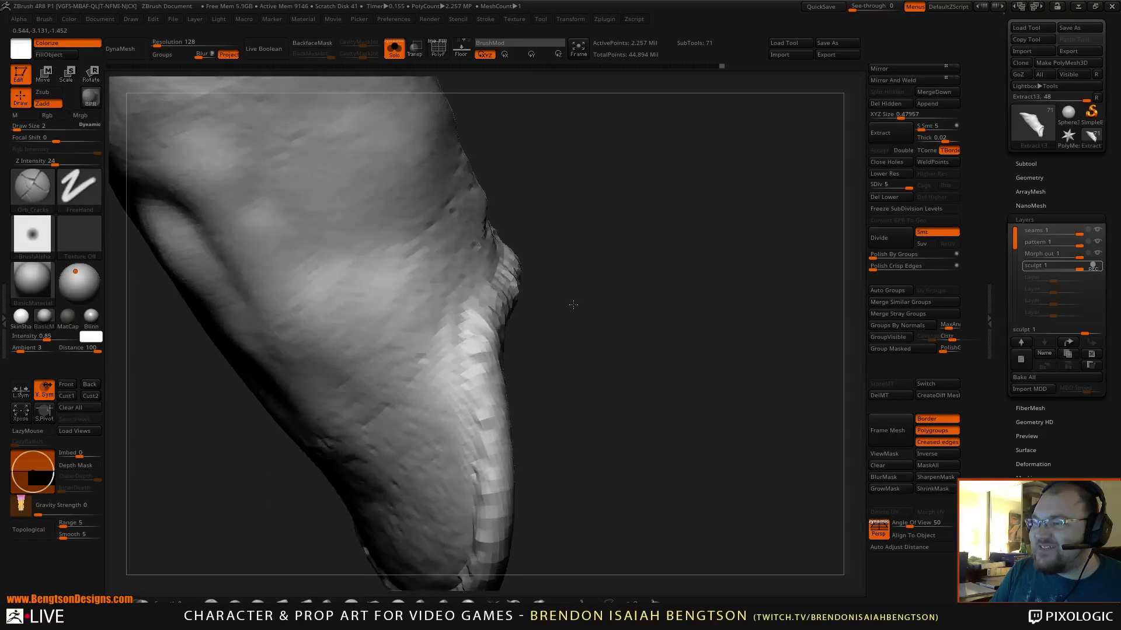
drag(450, 316, 449, 334)
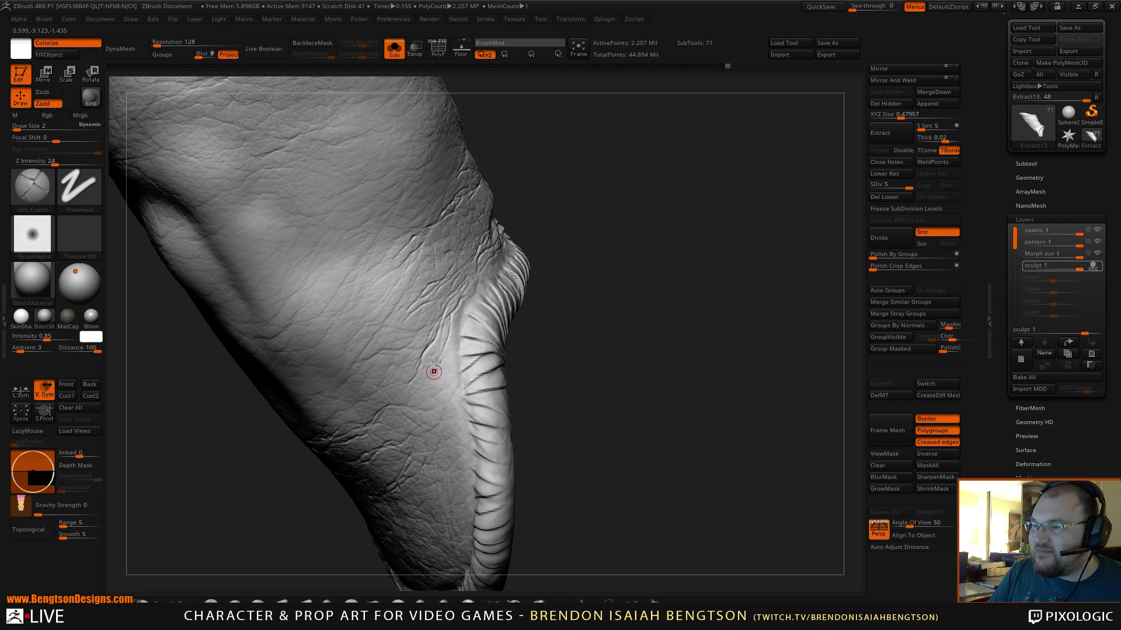
mouse_move(532, 285)
mouse_down()
mouse_move(586, 305)
mouse_move(526, 302)
mouse_up()
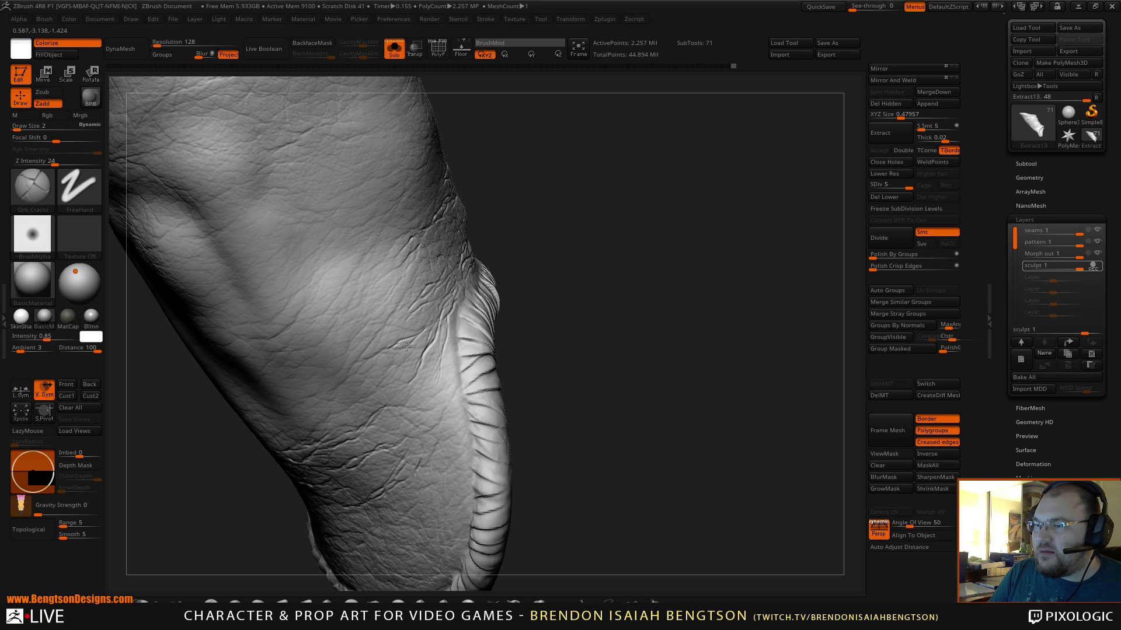
mouse_move(554, 384)
mouse_down()
mouse_move(566, 242)
mouse_move(459, 321)
mouse_up()
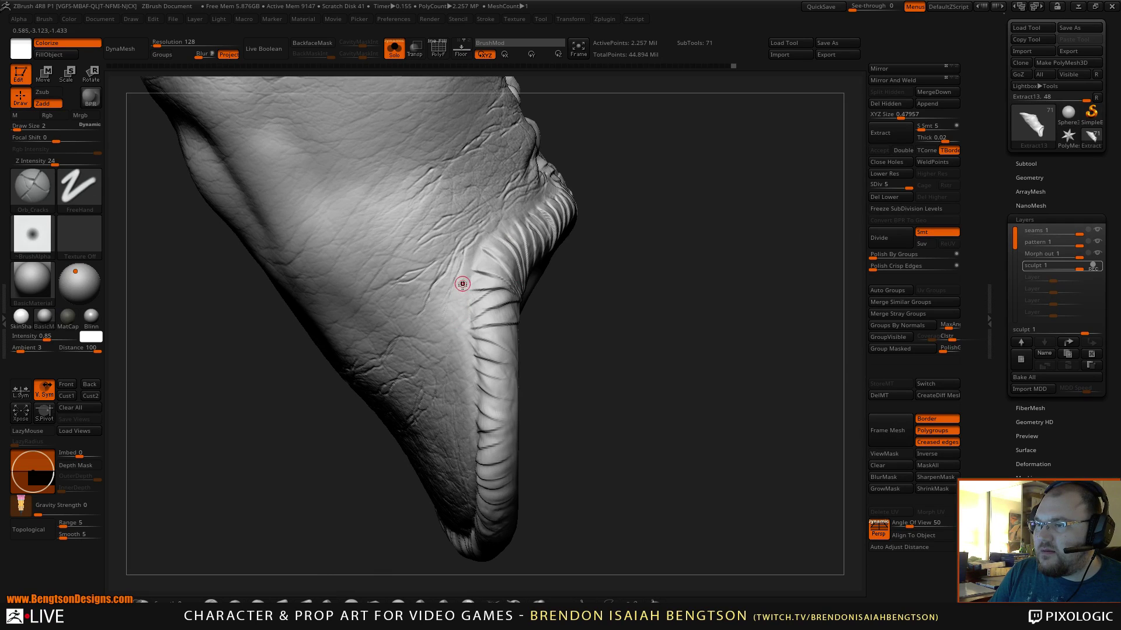
- Continue the fine cracks along the rim onto the flared flap, blending them with the diagonal creases
drag(573, 294, 513, 313)
drag(559, 284, 474, 284)
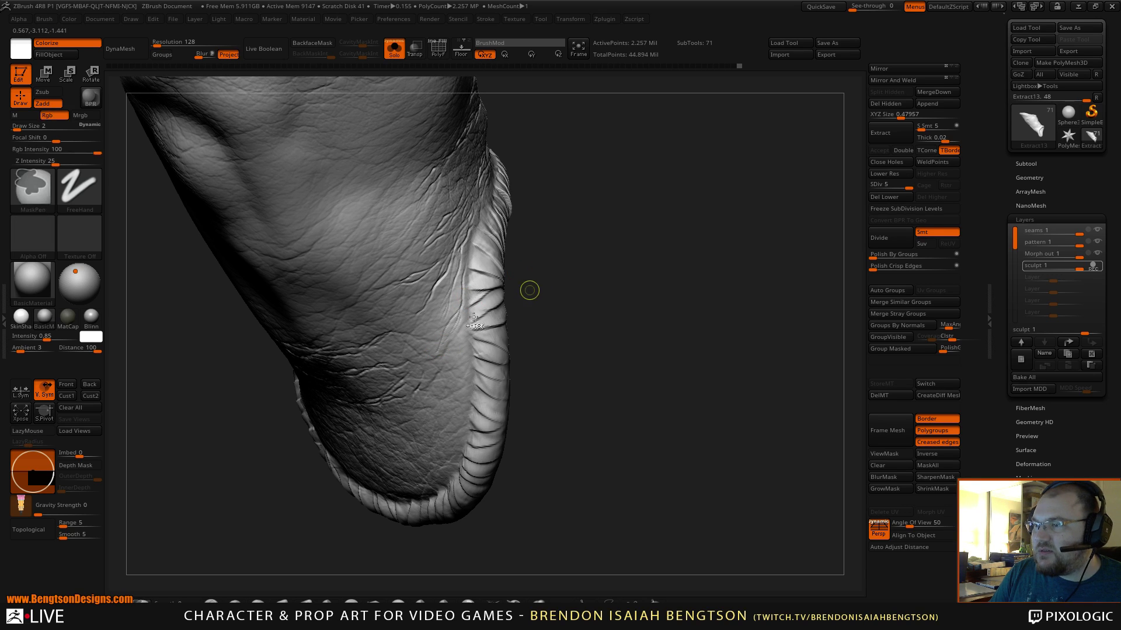
drag(580, 286, 463, 316)
mouse_move(570, 267)
mouse_down()
mouse_move(578, 280)
mouse_move(578, 236)
mouse_move(568, 305)
mouse_move(586, 237)
mouse_move(461, 329)
mouse_up()
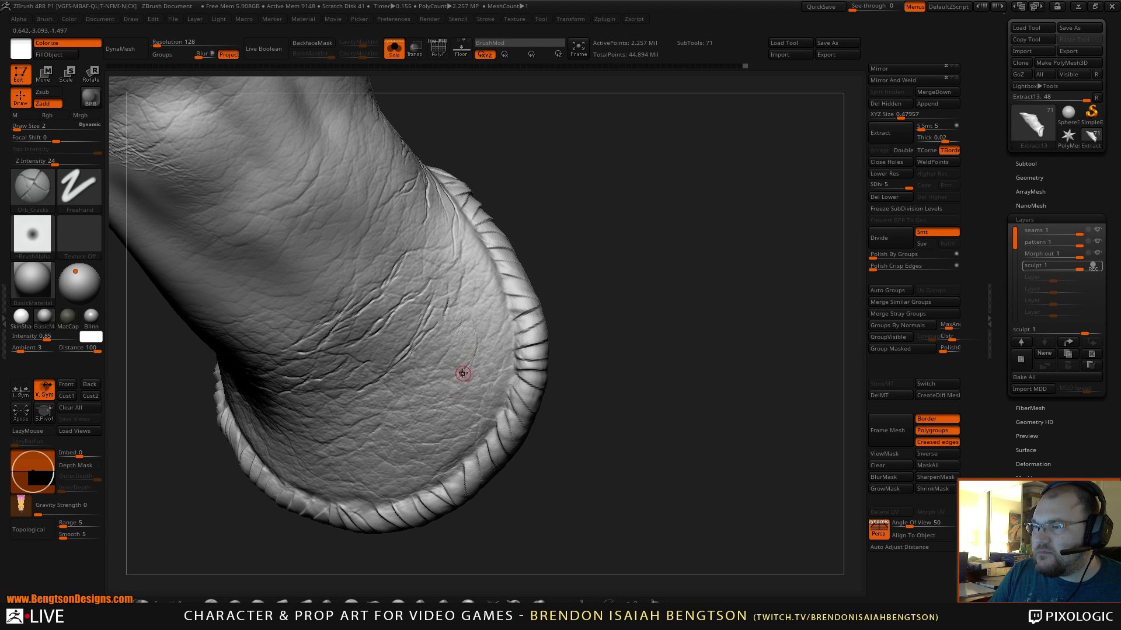
- Examine the carved cracks around the wrist crease and flared flap from several angles
mouse_move(590, 212)
mouse_down()
mouse_move(601, 273)
mouse_move(601, 241)
mouse_move(587, 266)
mouse_move(537, 268)
mouse_move(578, 260)
mouse_up()
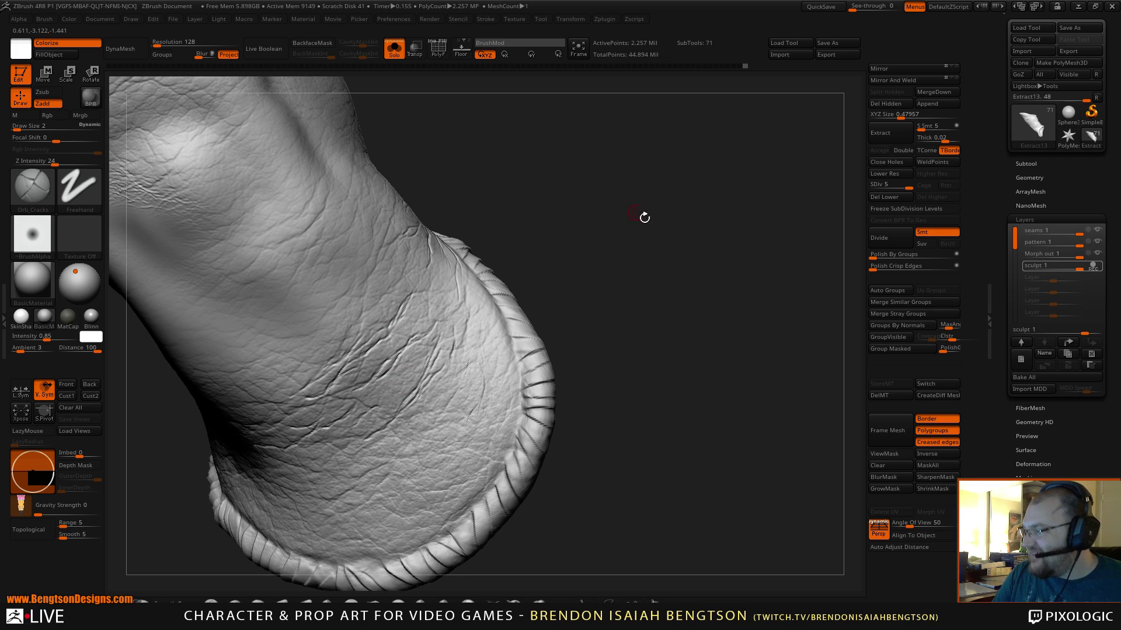
mouse_move(683, 233)
mouse_down()
mouse_move(691, 245)
mouse_move(669, 260)
mouse_move(648, 243)
mouse_move(553, 250)
mouse_move(578, 305)
mouse_move(493, 321)
mouse_up()
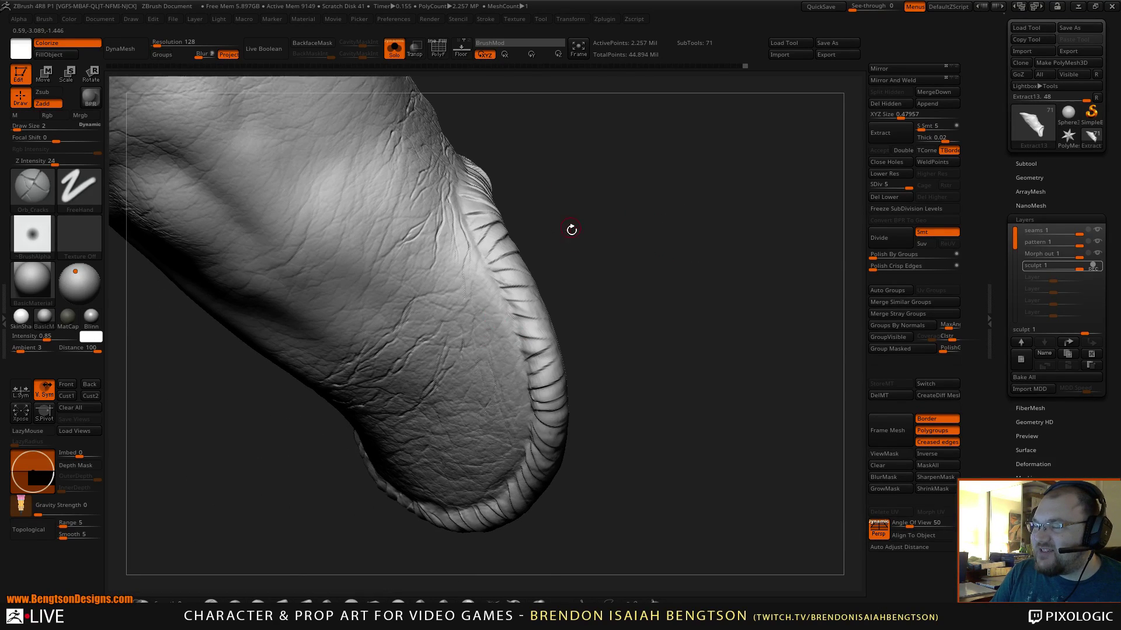
drag(572, 228, 513, 300)
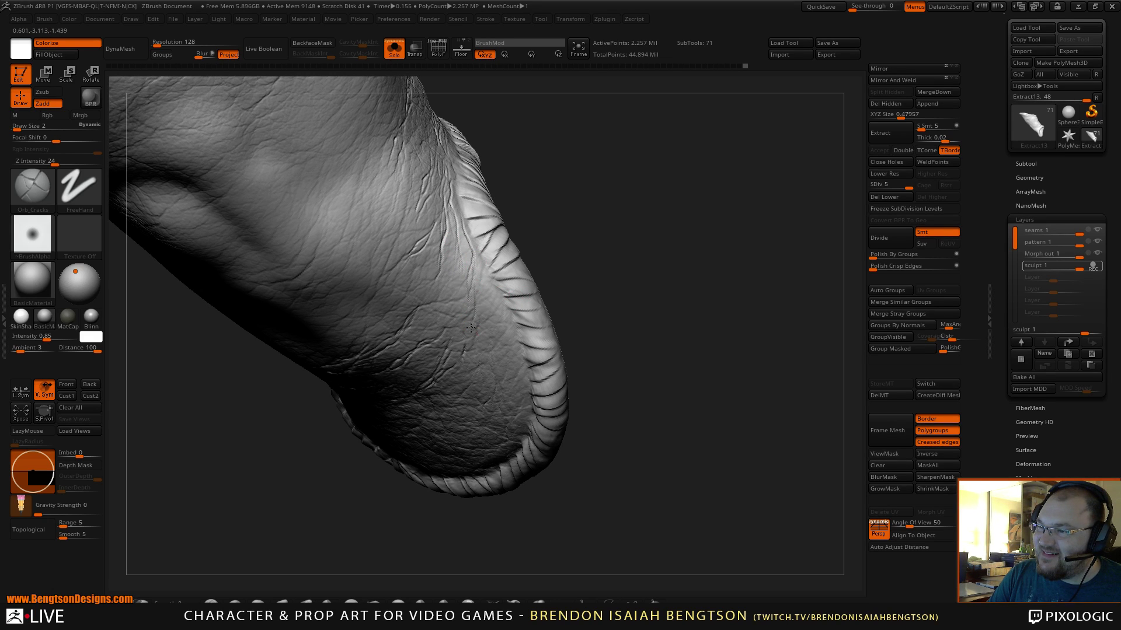
drag(535, 243, 523, 278)
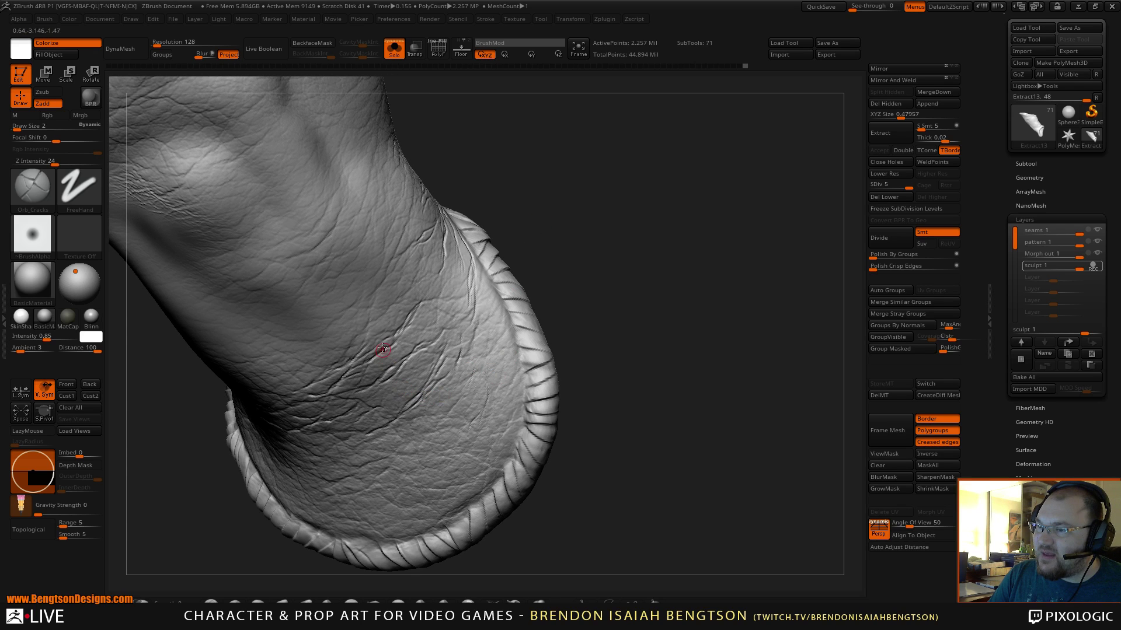
drag(565, 221, 441, 295)
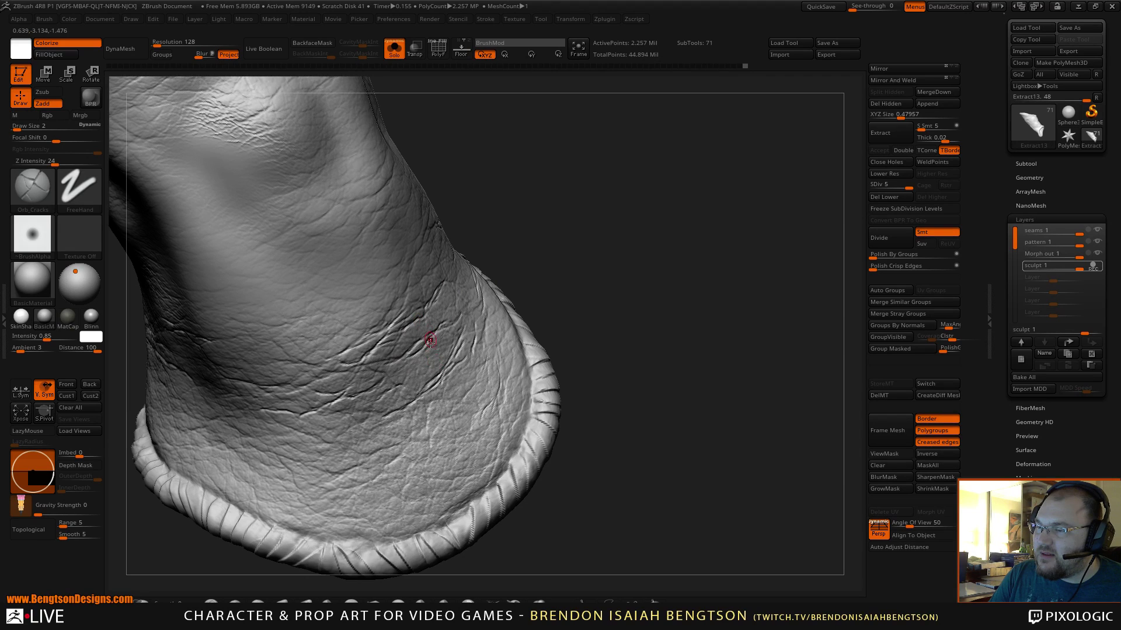
drag(520, 266, 601, 177)
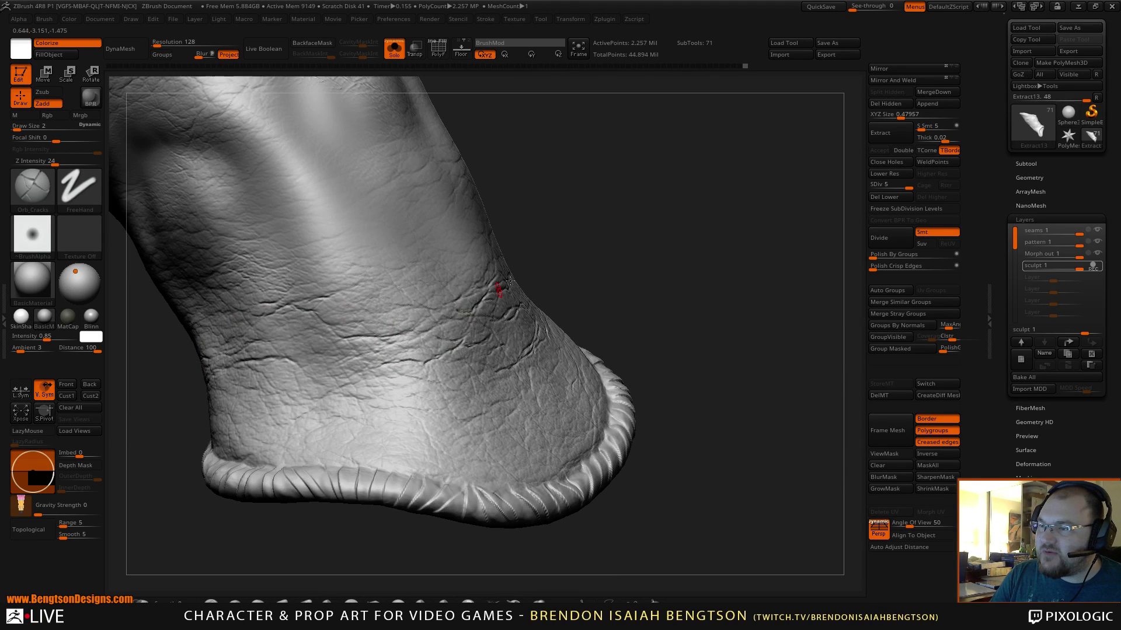
drag(509, 281, 400, 343)
mouse_move(583, 296)
mouse_down()
mouse_move(599, 251)
mouse_move(587, 233)
mouse_move(627, 285)
mouse_move(616, 263)
mouse_move(642, 177)
mouse_up()
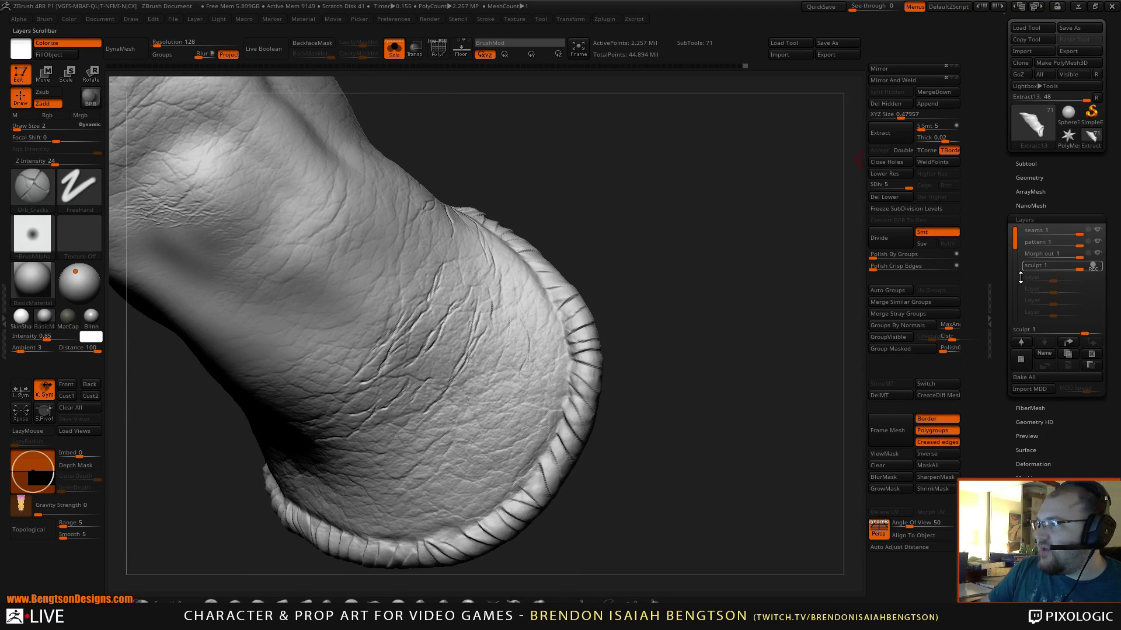
- Switch to the Morph brush with the sculpt layer active
click(1101, 269)
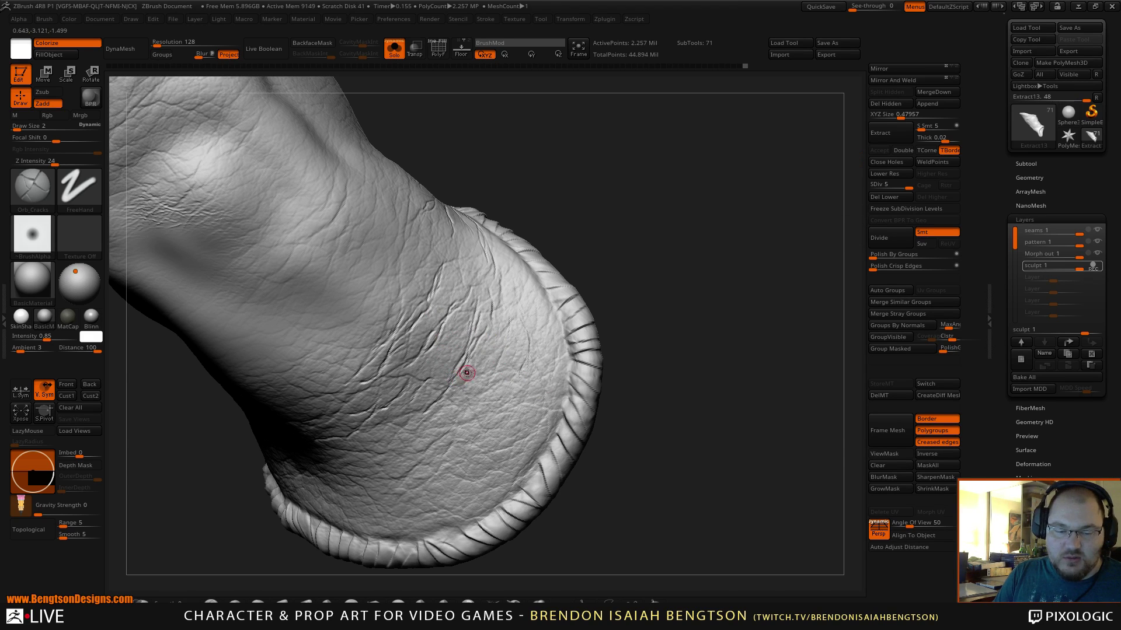
key(b)
key(m)
key(o)
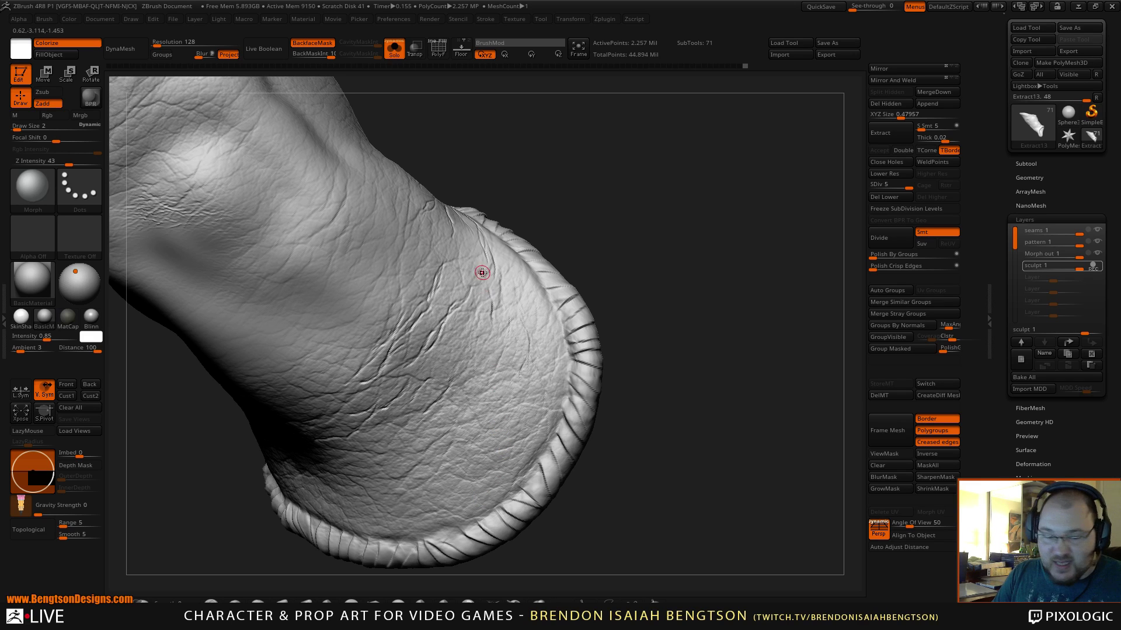
- Select the Orb_Cracks brush and carve fine cracks on the flared flap beside the stitched rim
click(4, 318)
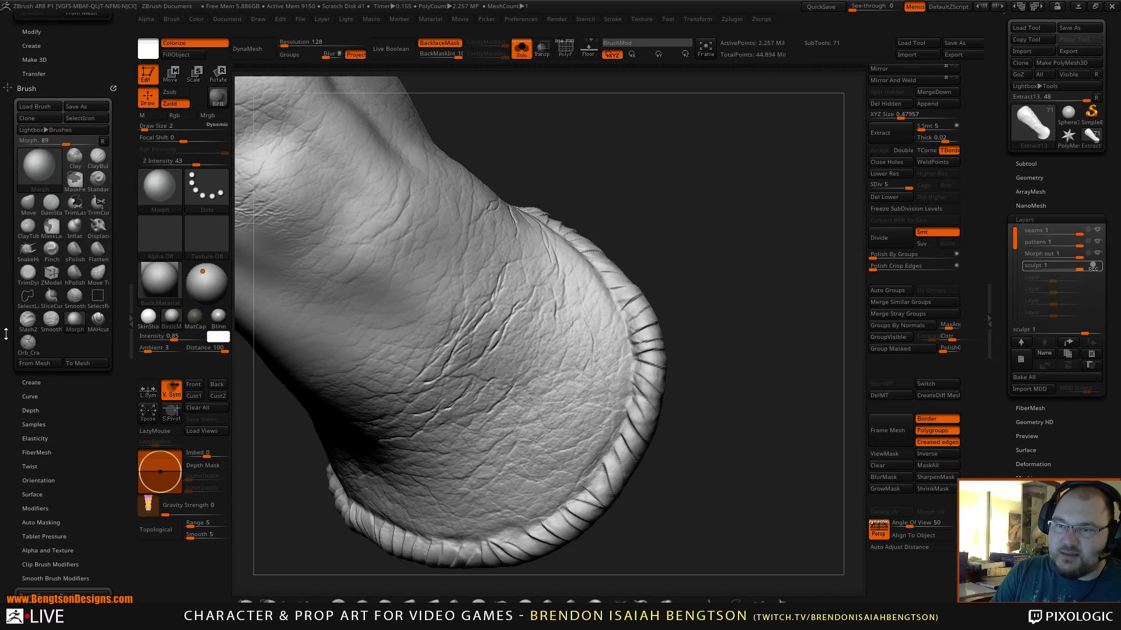
click(28, 342)
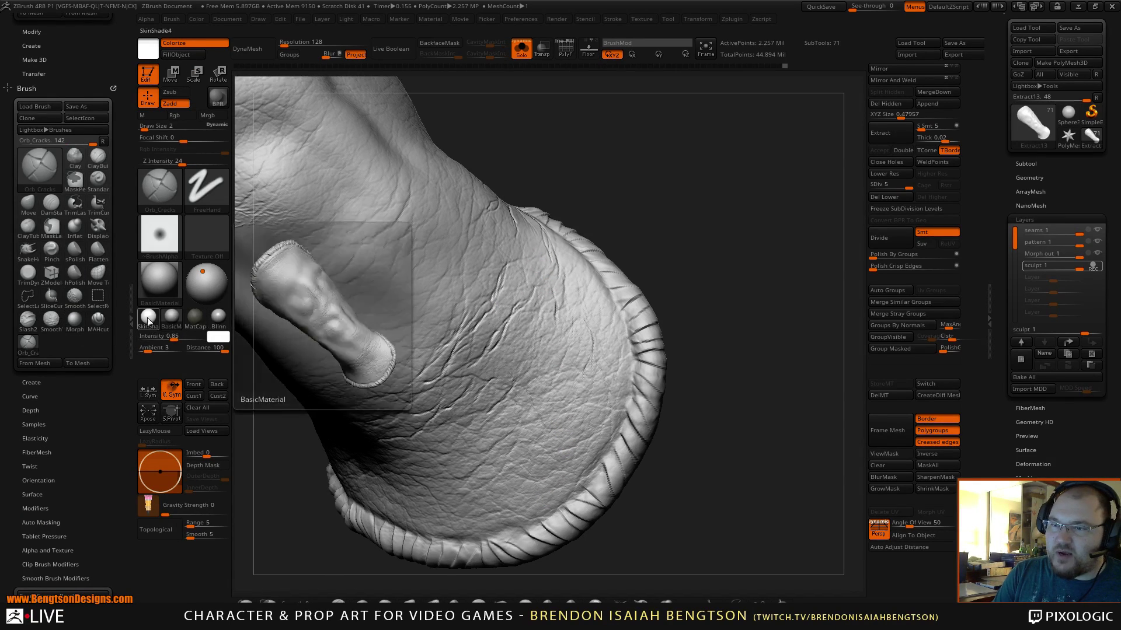
click(129, 298)
mouse_move(661, 223)
mouse_down()
mouse_move(658, 210)
mouse_move(650, 283)
mouse_up()
mouse_move(576, 205)
mouse_down()
mouse_move(508, 230)
mouse_move(562, 211)
mouse_up()
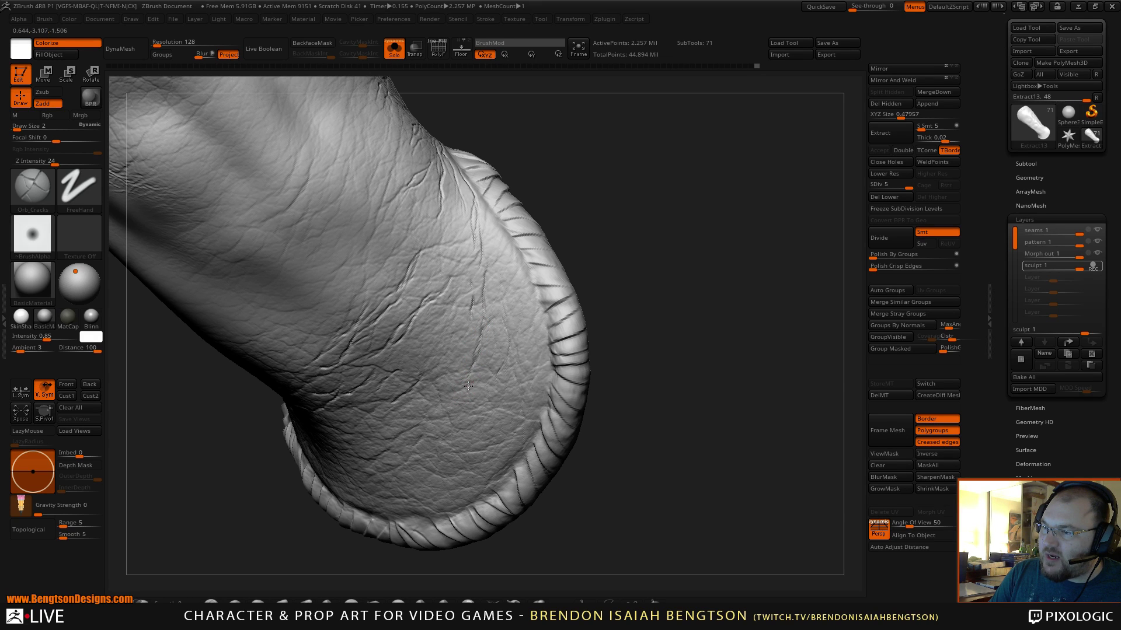
mouse_move(525, 257)
right_down()
mouse_move(604, 242)
mouse_move(560, 200)
right_up()
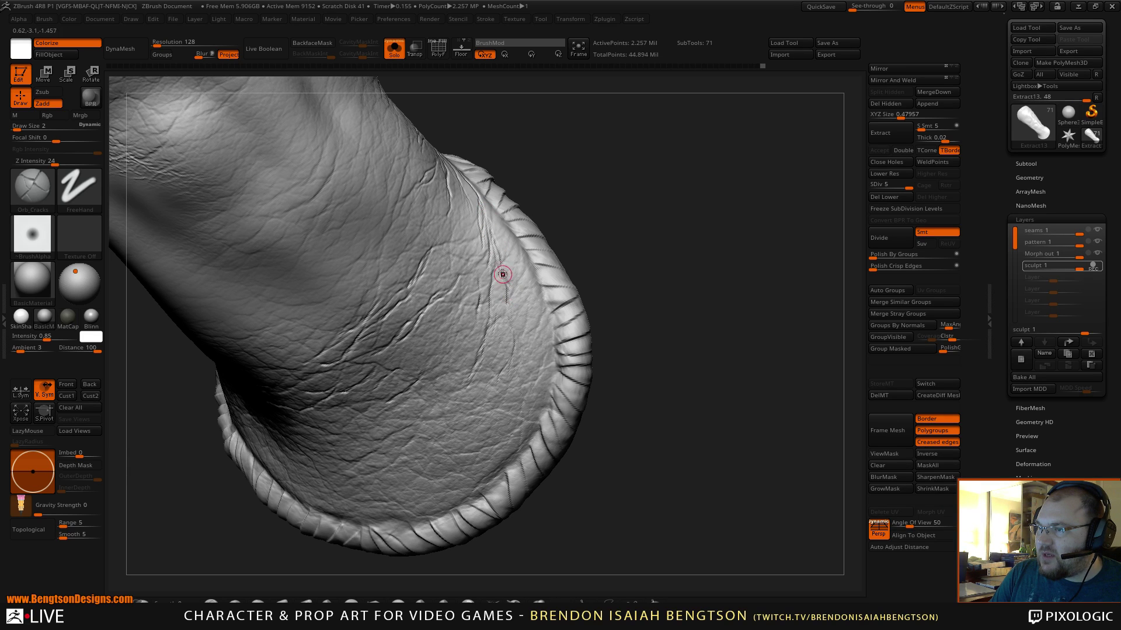
drag(557, 245, 564, 240)
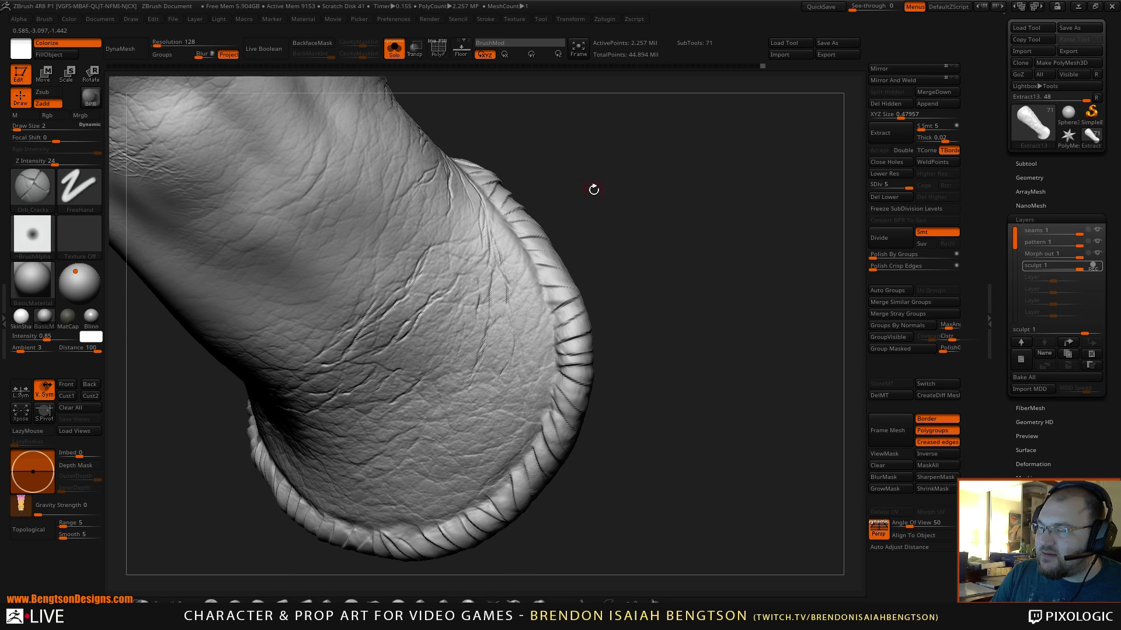
- Carve more short cracks across the flap, linking the diagonal creases to the stitched rim
mouse_move(593, 190)
mouse_down()
mouse_move(573, 235)
mouse_move(590, 230)
mouse_move(440, 325)
mouse_up()
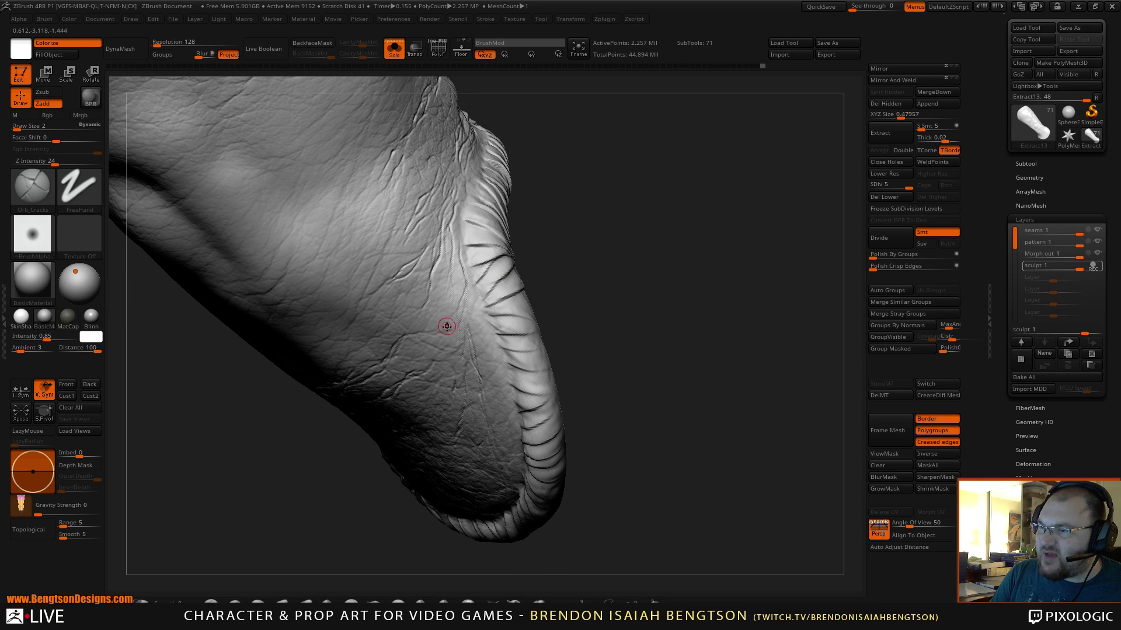
drag(516, 248, 501, 238)
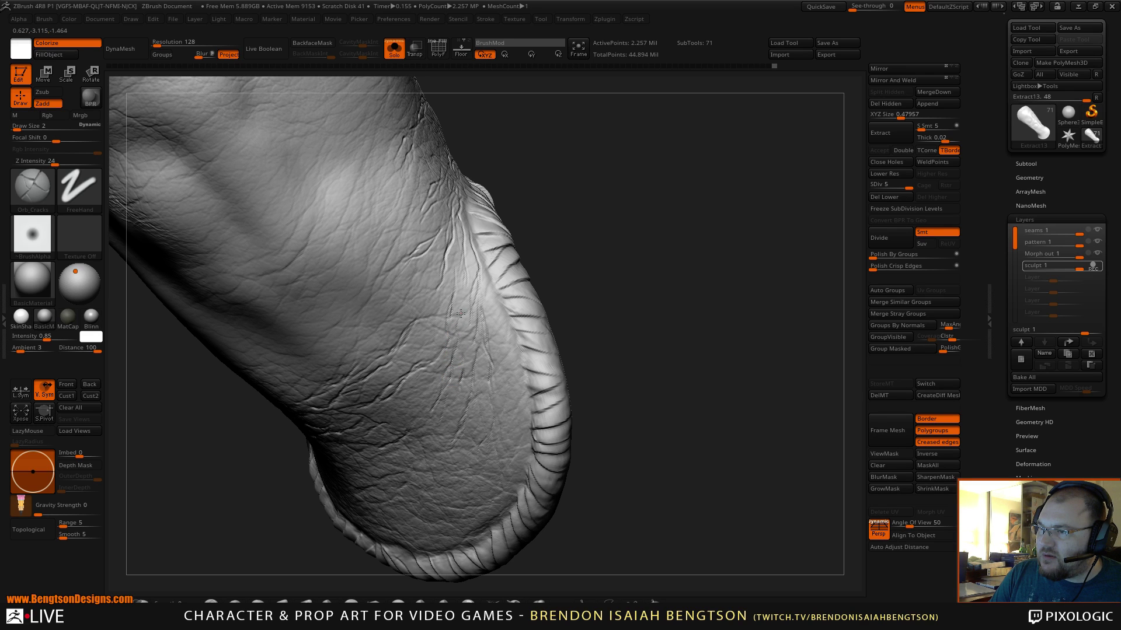
mouse_move(620, 269)
mouse_down()
mouse_move(638, 258)
mouse_move(629, 286)
mouse_move(661, 163)
mouse_move(665, 228)
mouse_move(666, 206)
mouse_move(674, 224)
mouse_up()
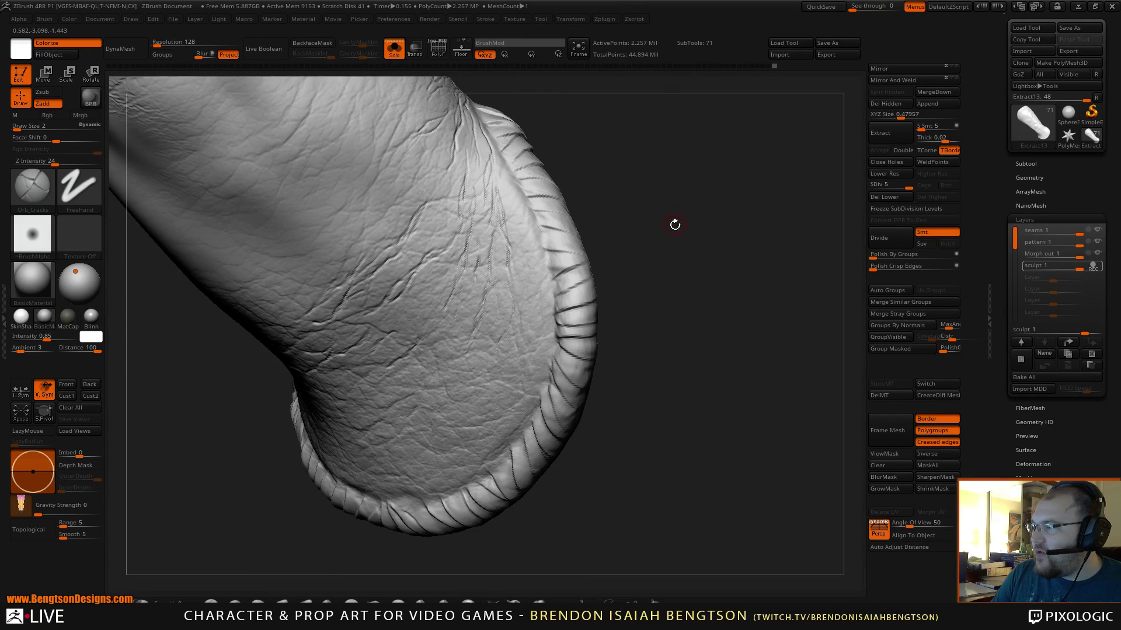
drag(690, 313, 692, 312)
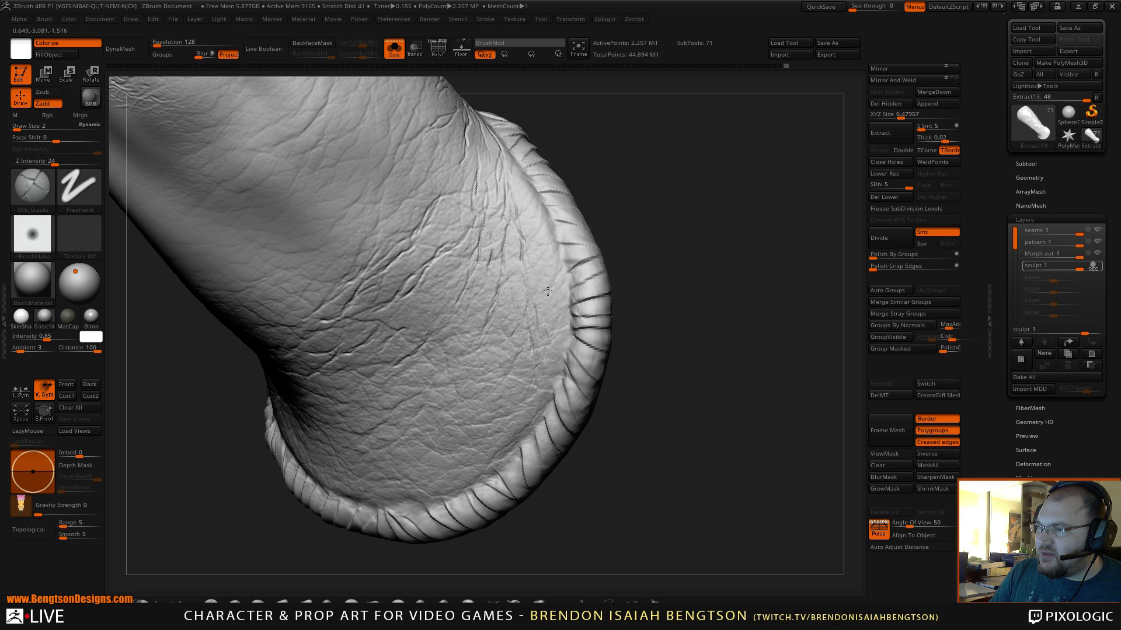
- Carve fine cracks along the bracer's side, between the wrist crease and the inner edge of the stitched rim
mouse_move(656, 270)
mouse_down()
mouse_move(643, 233)
mouse_move(628, 288)
mouse_move(535, 361)
mouse_move(575, 375)
mouse_move(666, 240)
mouse_move(611, 297)
mouse_move(613, 230)
mouse_move(600, 288)
mouse_move(678, 299)
mouse_move(683, 212)
mouse_move(658, 305)
mouse_move(688, 202)
mouse_move(743, 119)
mouse_up()
mouse_move(570, 175)
mouse_down()
mouse_move(455, 413)
mouse_move(518, 262)
mouse_move(512, 391)
mouse_move(524, 463)
mouse_up()
scroll(502, 384, up, 5)
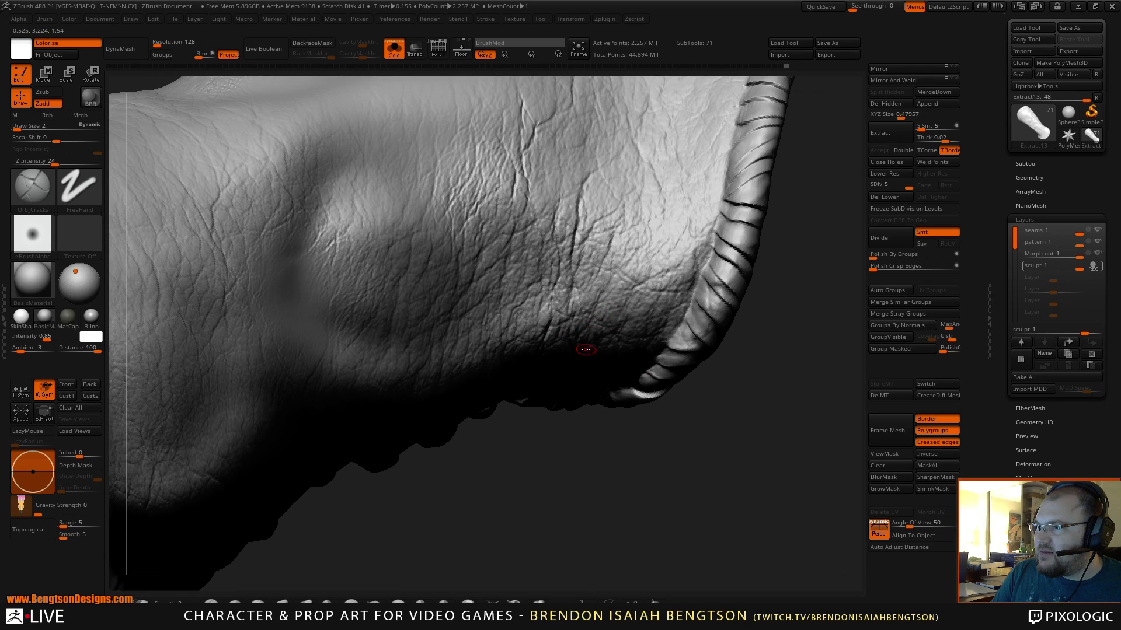
scroll(582, 347, down, 3)
right_drag(583, 348, 519, 512)
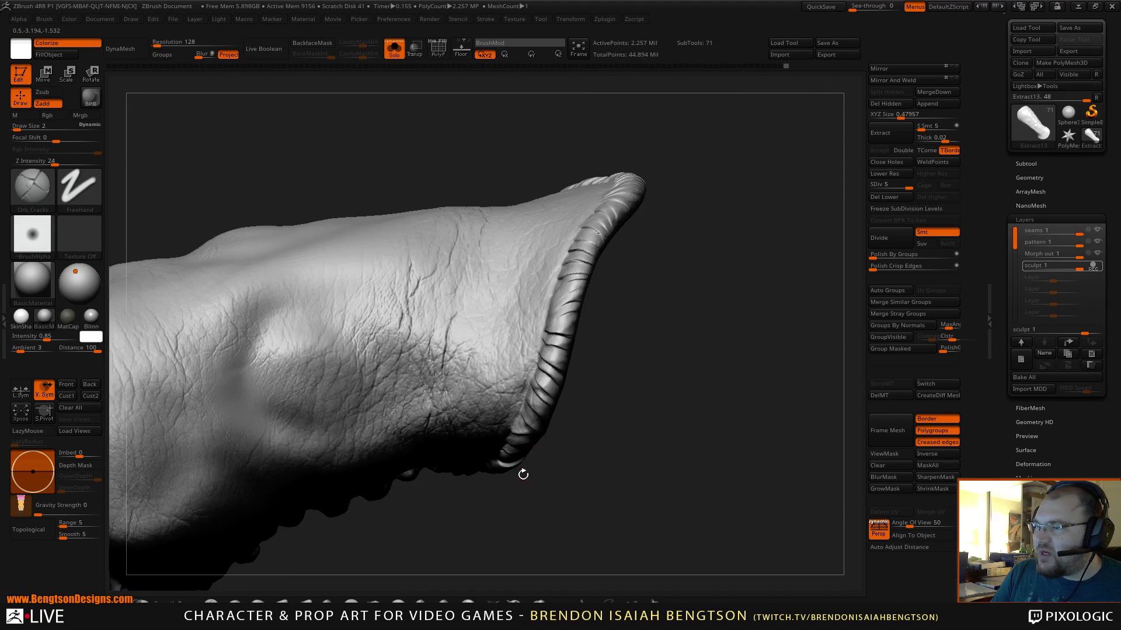
right_drag(603, 368, 613, 424)
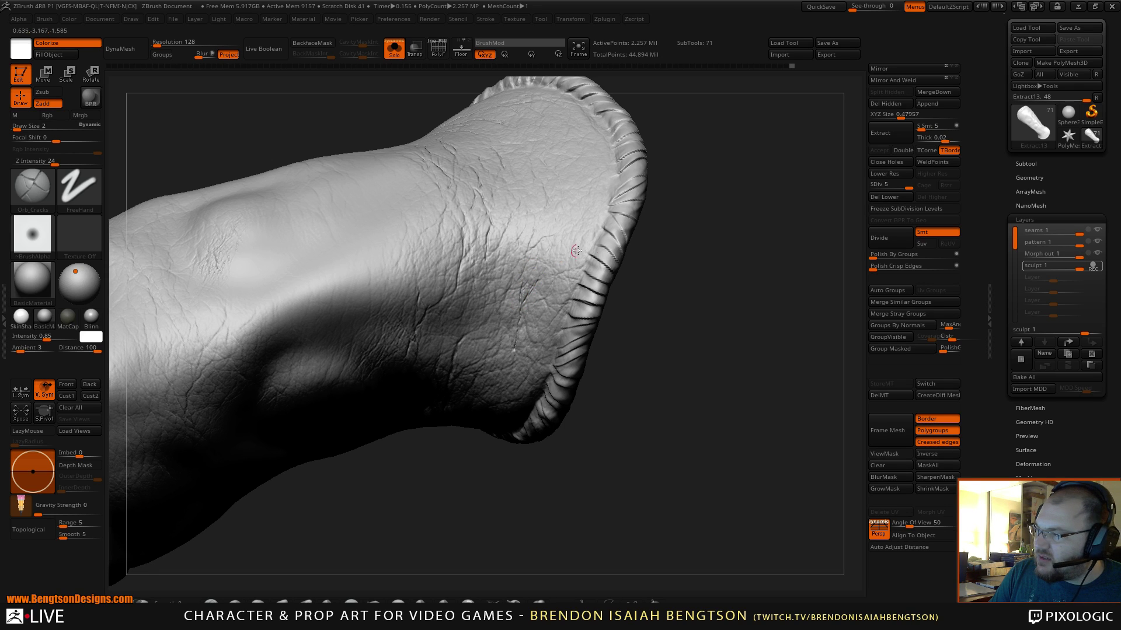
drag(660, 325, 632, 308)
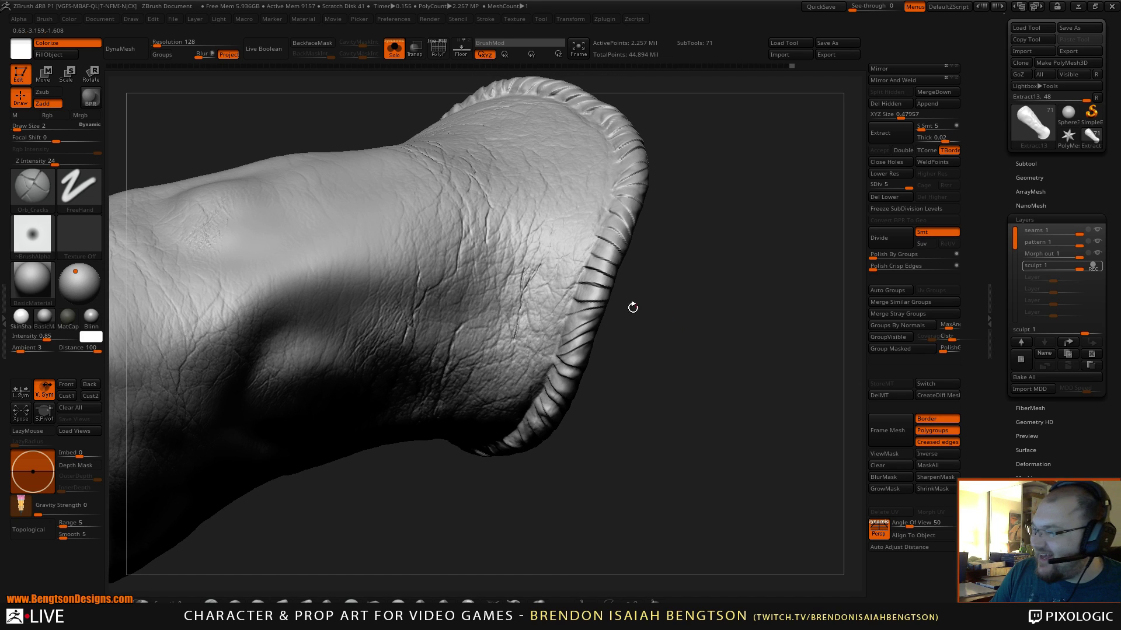
drag(644, 354, 625, 331)
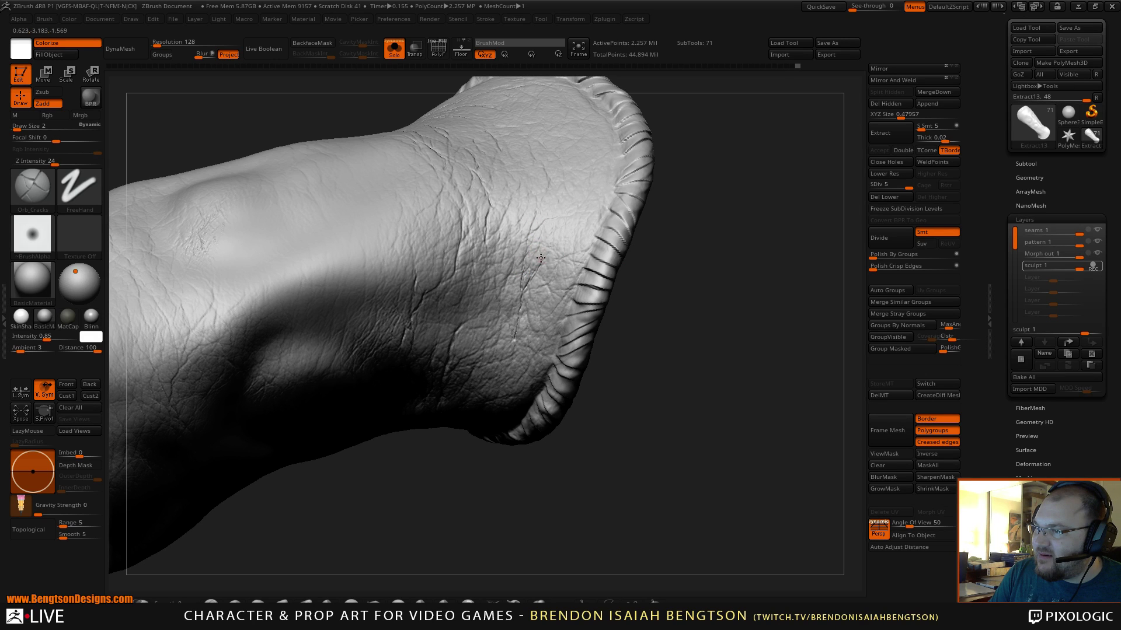
- Carve fine horizontal cracks across the wrist crease from the laced seam toward the flared flap
mouse_move(648, 277)
mouse_down()
mouse_move(690, 233)
mouse_move(706, 175)
mouse_move(726, 210)
mouse_move(584, 409)
mouse_move(473, 512)
mouse_move(468, 483)
mouse_move(438, 470)
mouse_move(430, 515)
mouse_move(413, 528)
mouse_move(432, 489)
mouse_up()
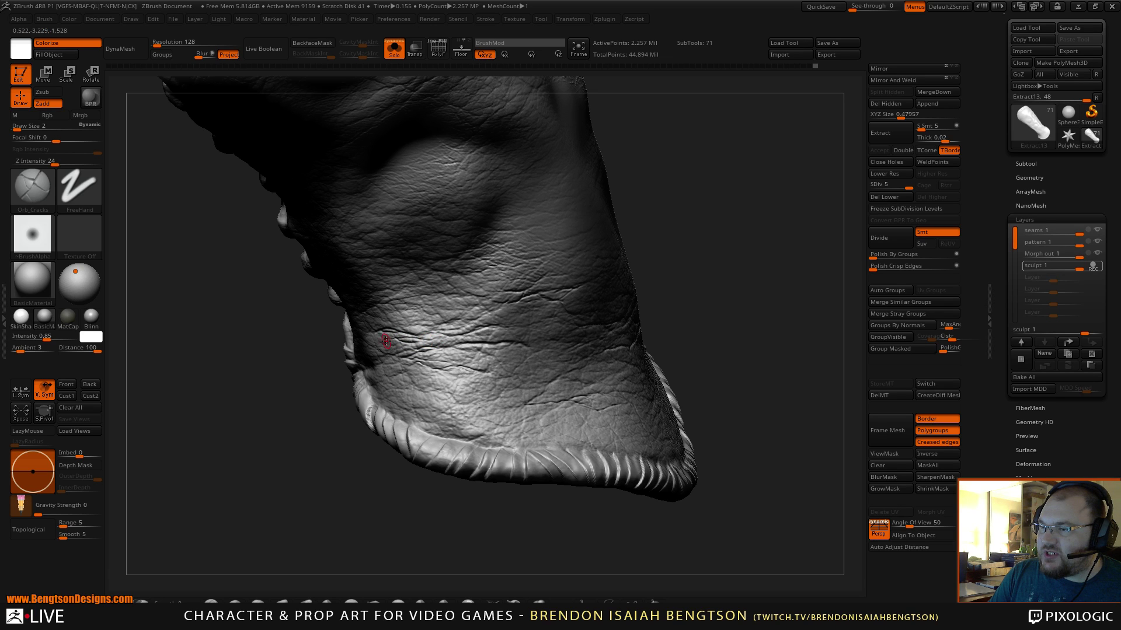
alt+drag(643, 200, 681, 235)
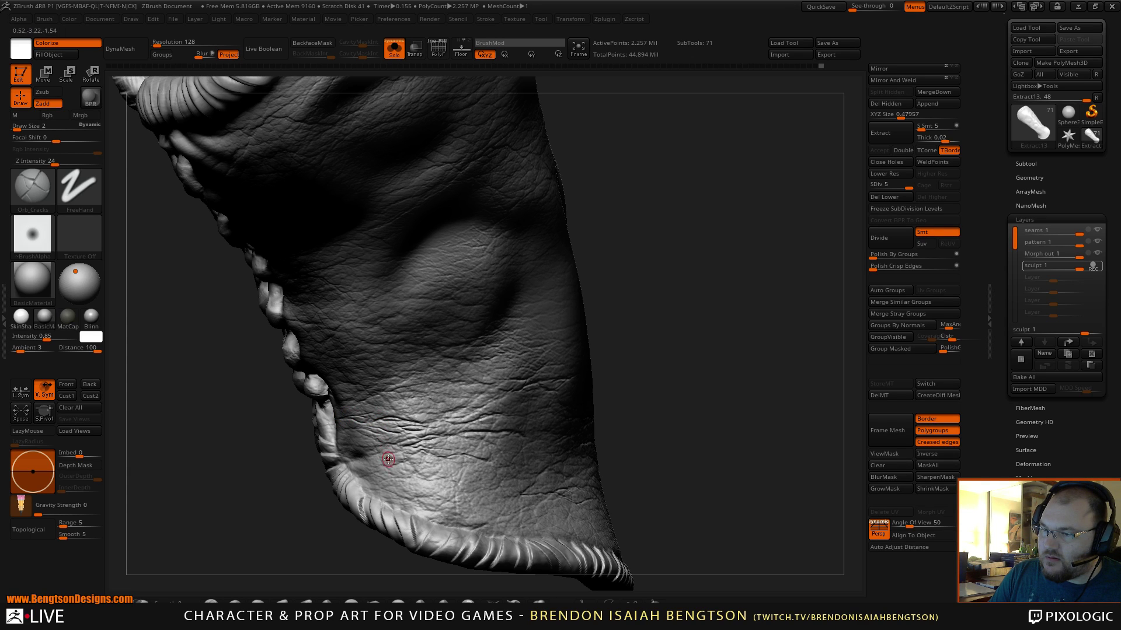
drag(283, 470, 298, 449)
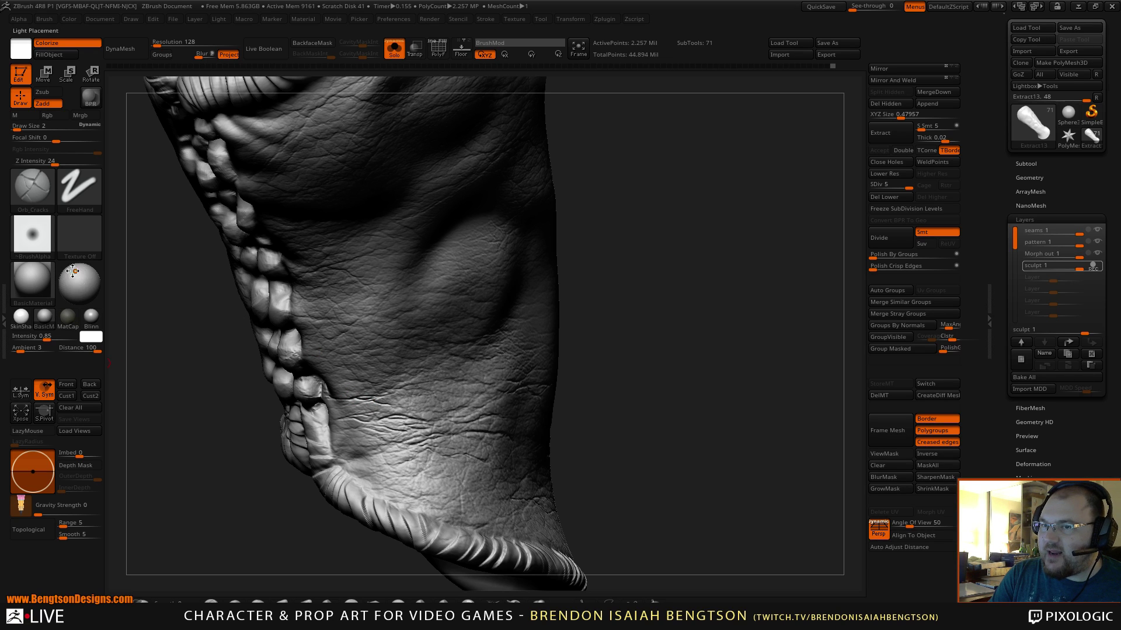
drag(632, 363, 402, 389)
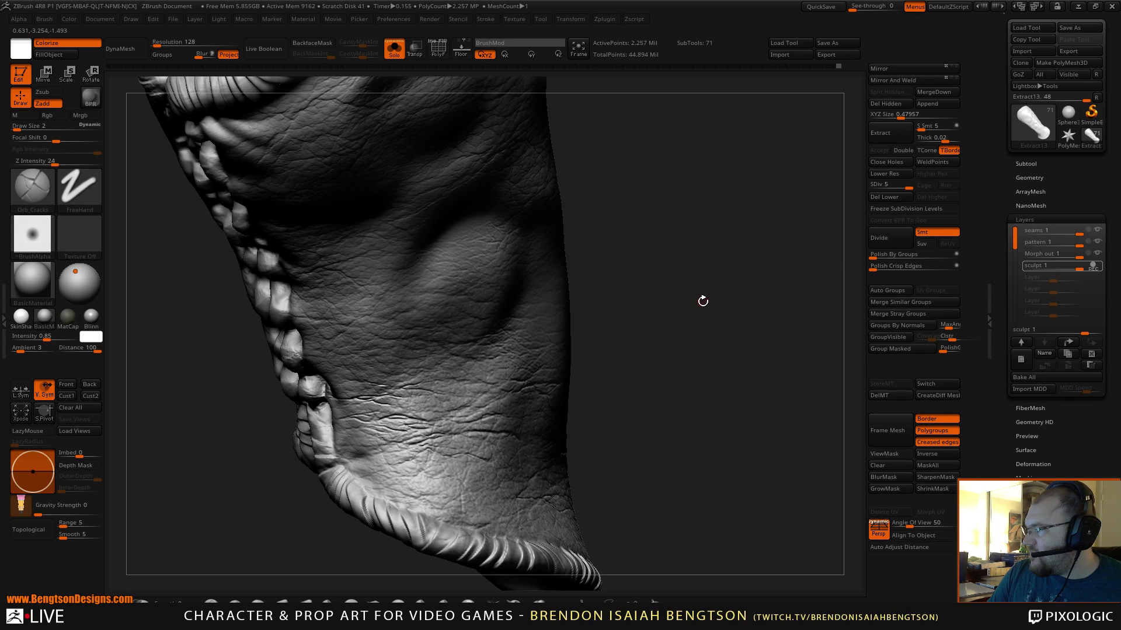
drag(700, 304, 695, 308)
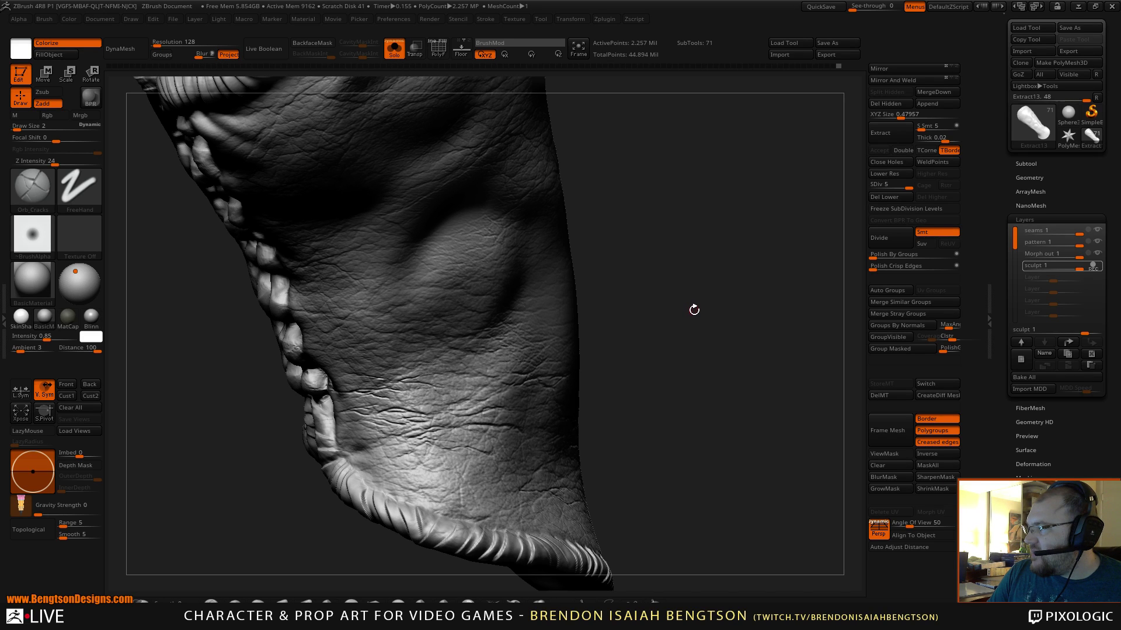
- Extend the fine cracks upward from the wrist crease toward the rounded bulge in the leather
mouse_move(694, 309)
mouse_down()
mouse_move(693, 323)
mouse_move(699, 293)
mouse_up()
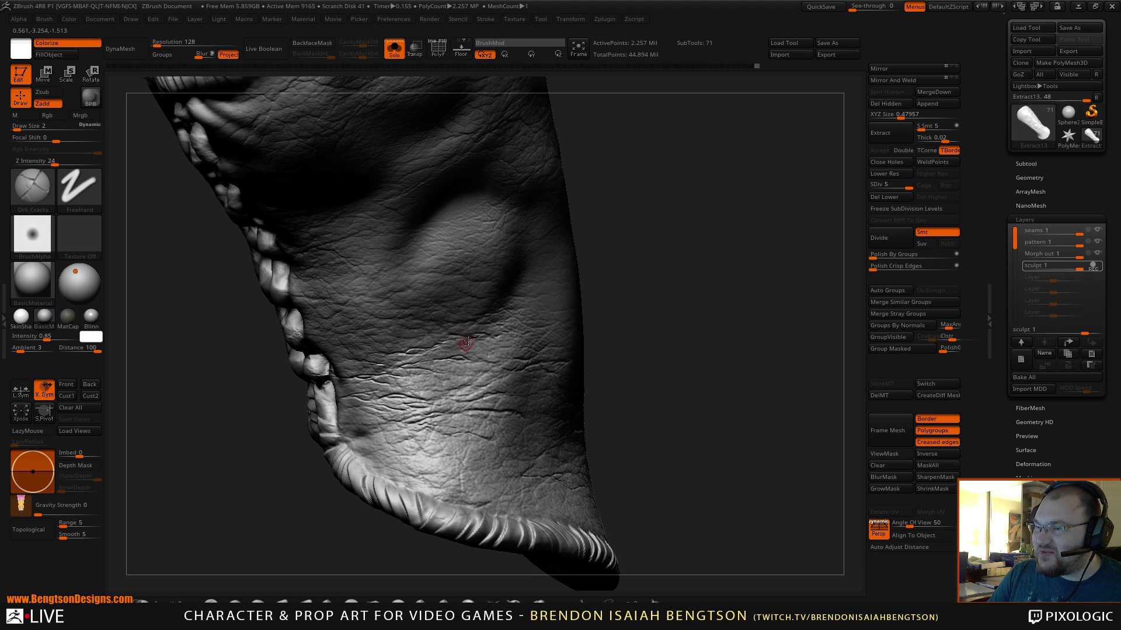
drag(647, 288, 651, 258)
drag(597, 319, 532, 327)
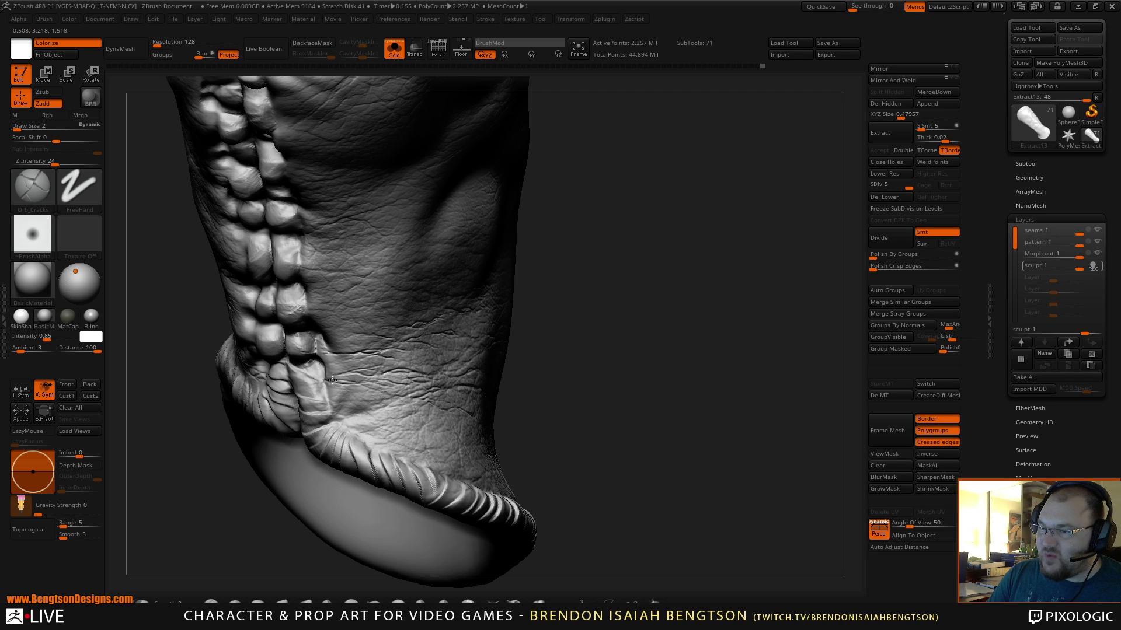
drag(592, 356, 585, 323)
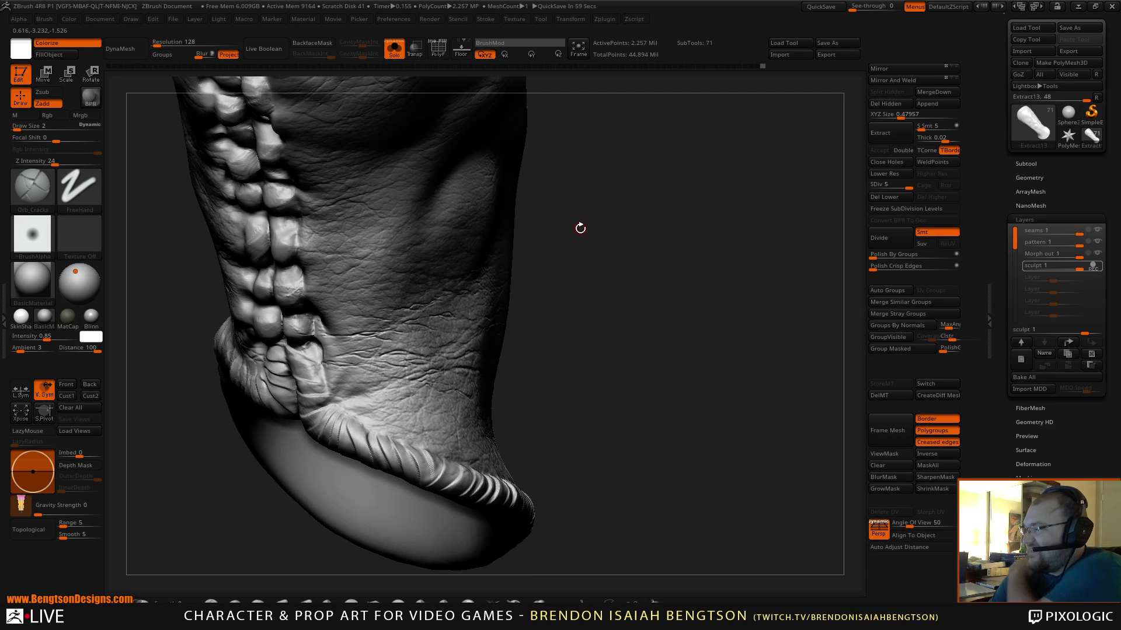
mouse_move(591, 368)
mouse_down()
mouse_move(580, 358)
mouse_move(601, 305)
mouse_move(623, 291)
mouse_move(615, 308)
mouse_move(637, 339)
mouse_move(588, 348)
mouse_up()
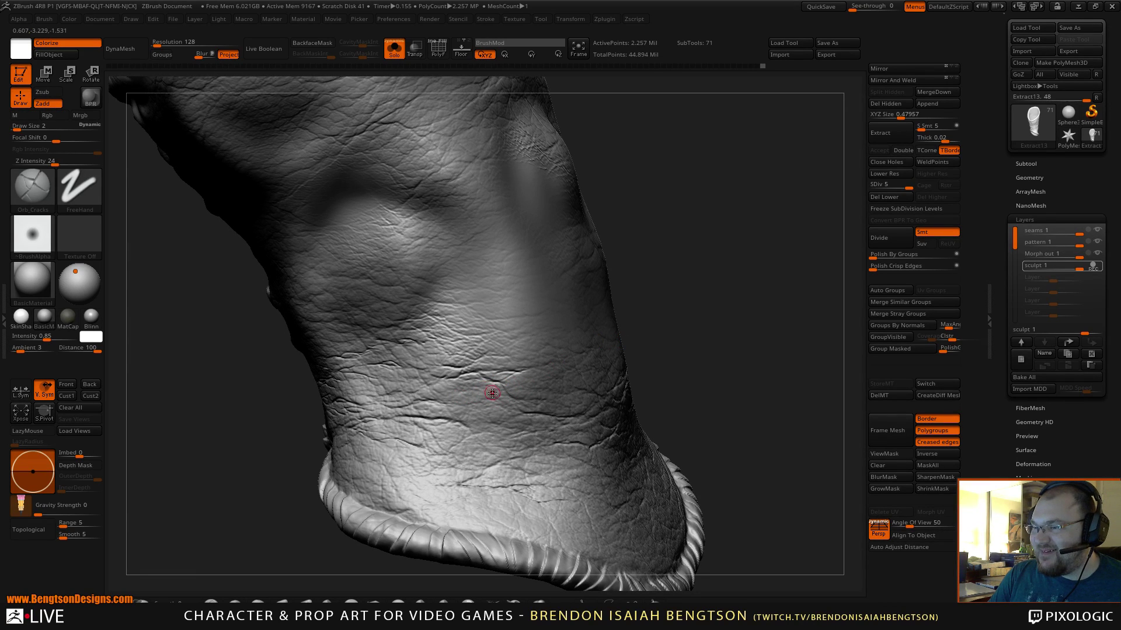
- Carve small cracks in the leather beside the lower end of the laced seam, just above the stitched rim
drag(668, 315, 559, 289)
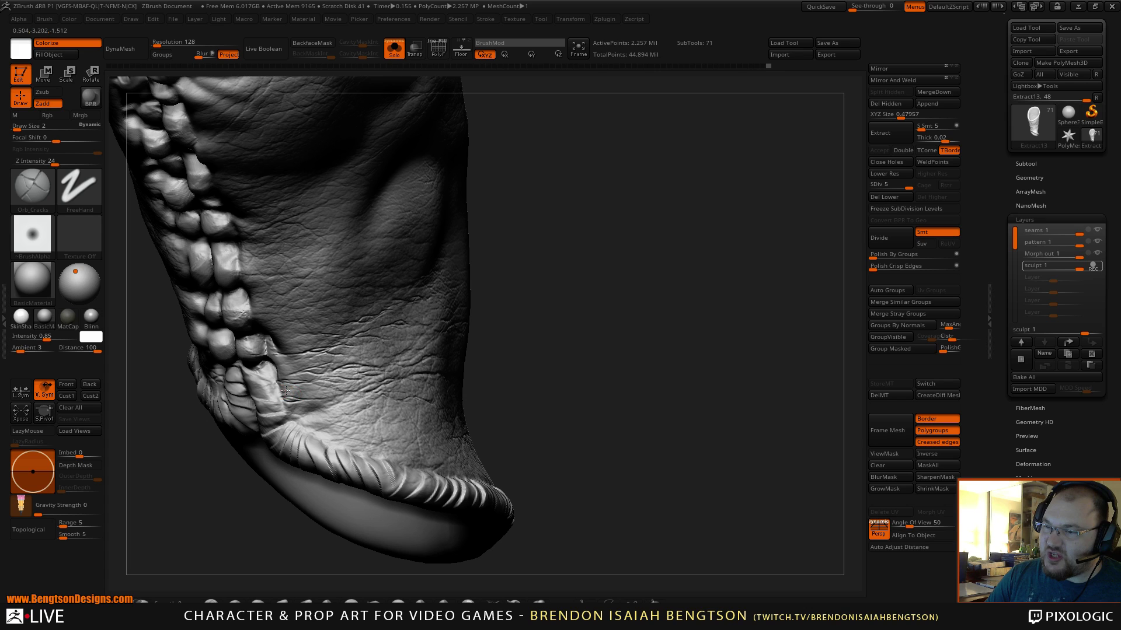
drag(285, 390, 304, 389)
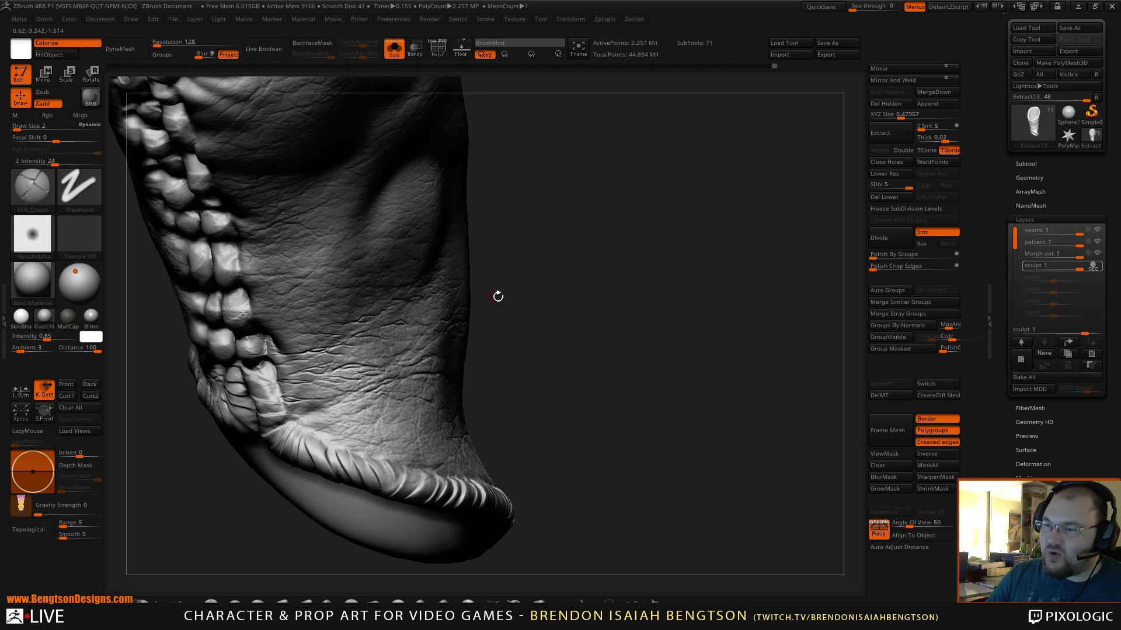
drag(500, 296, 315, 407)
drag(530, 350, 543, 333)
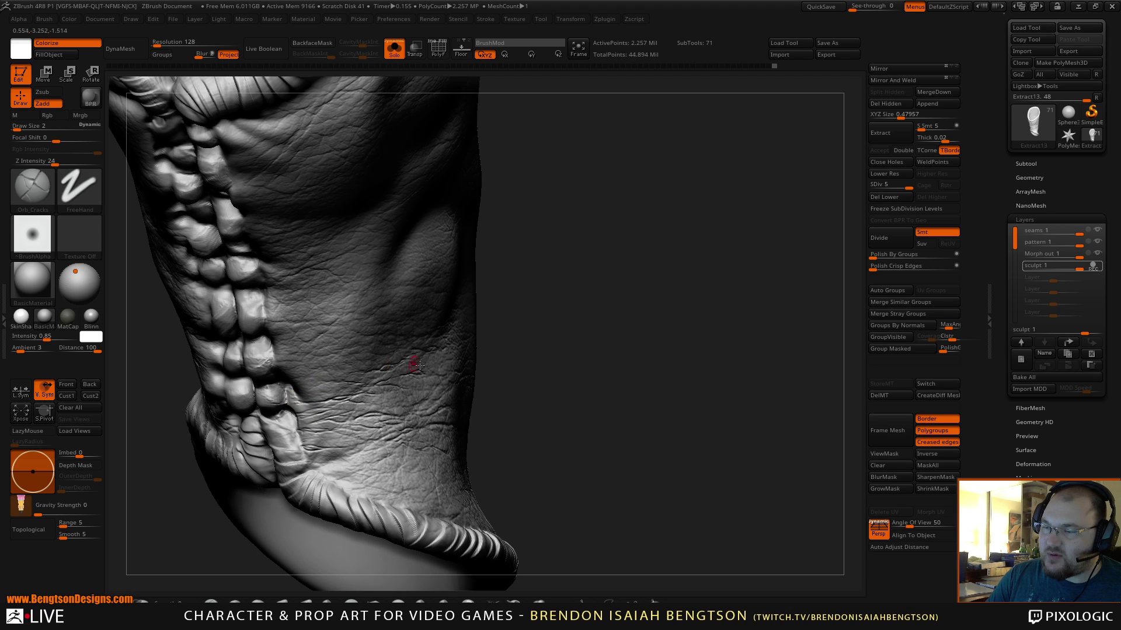
alt+drag(542, 372, 537, 280)
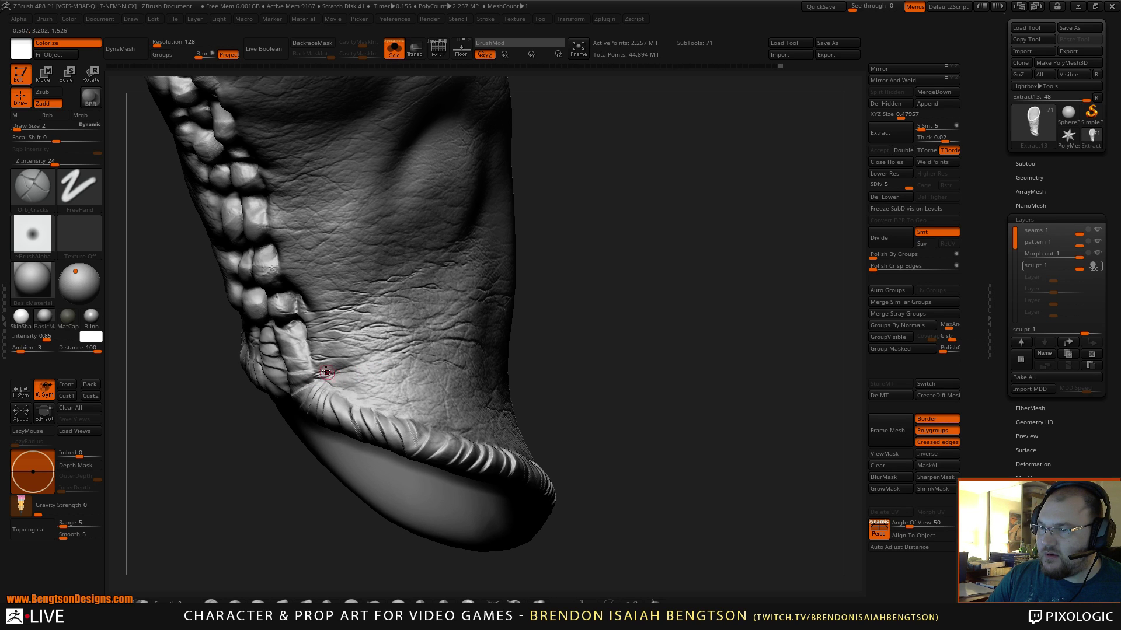
- Undo the last crack stroke where the laced seam meets the stitched rim
key(ctrl)
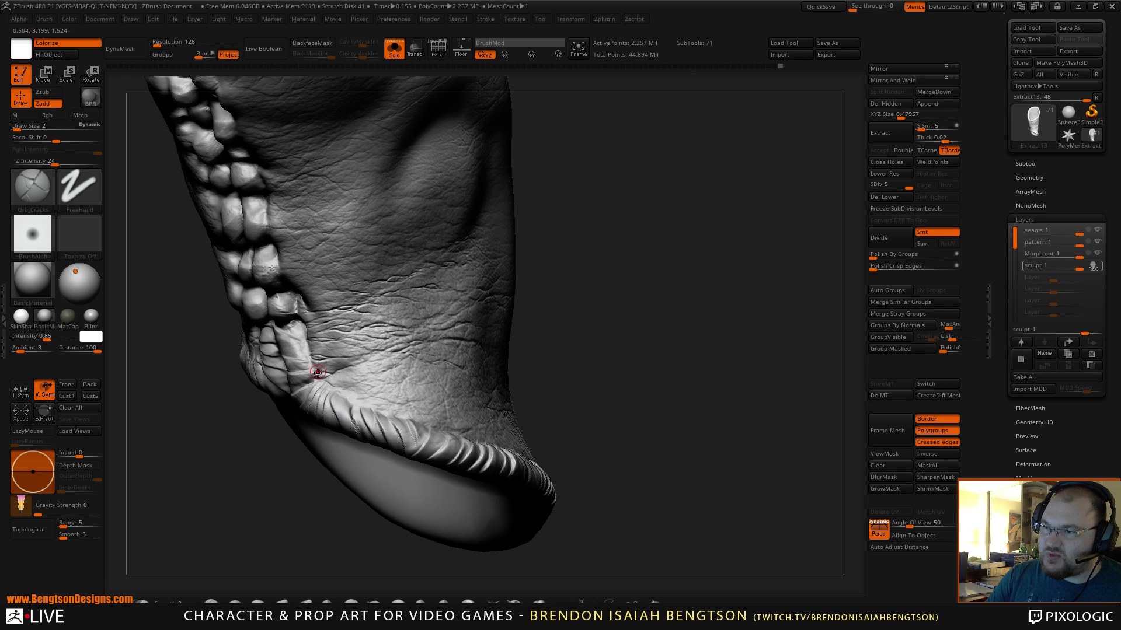
key(ctrl+z)
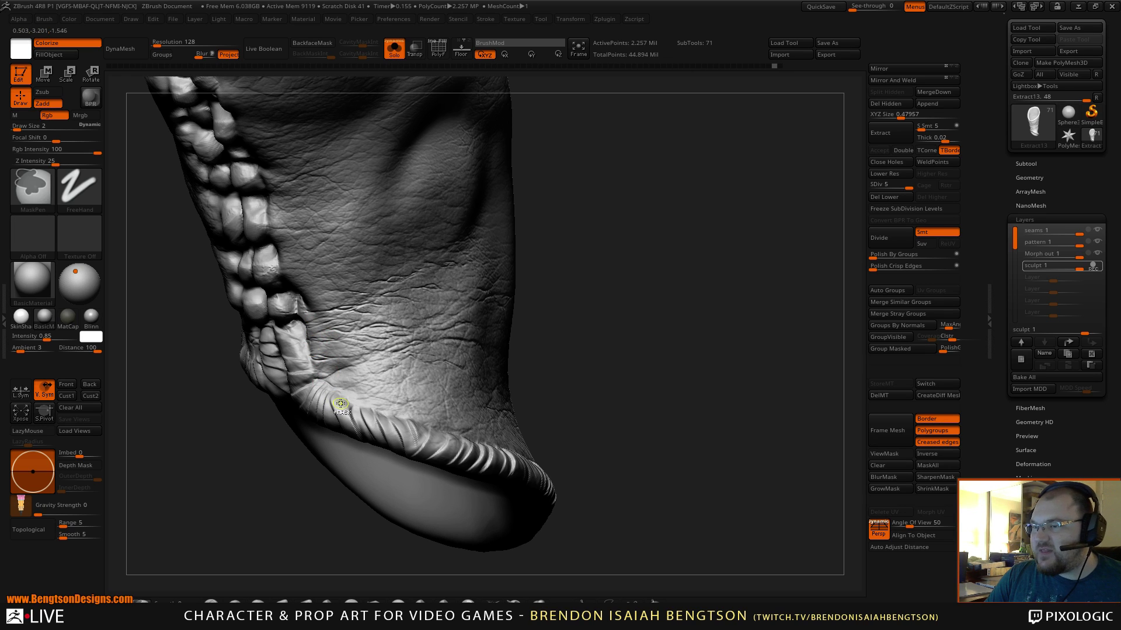
key(ctrl)
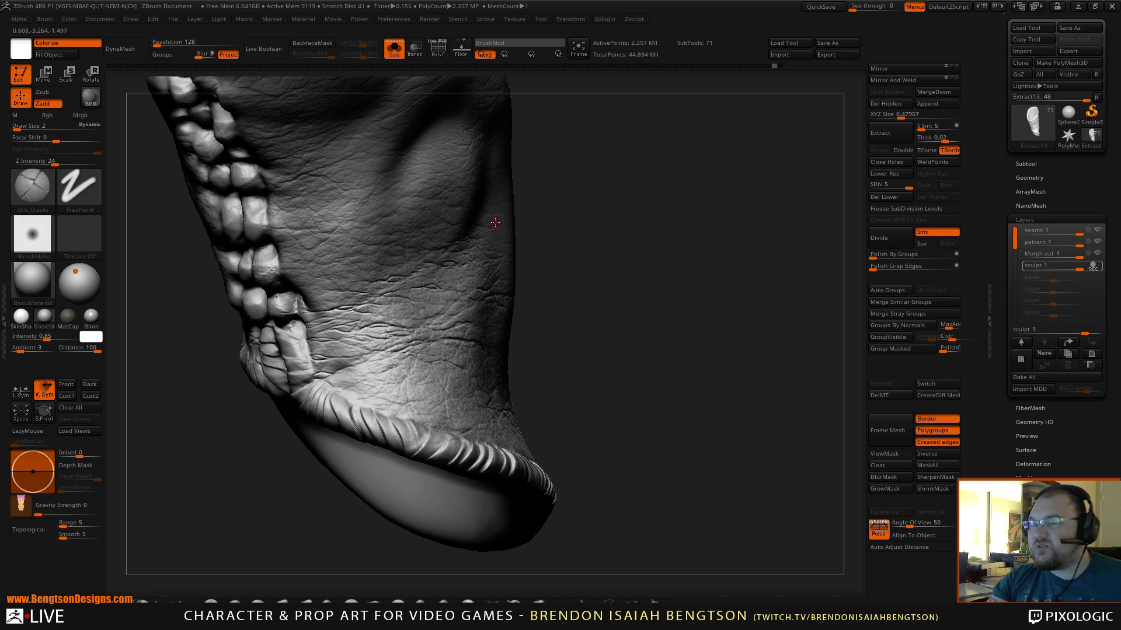
- Try to carve a cluster of slanted cracks in the leather beside the upper part of the laced seam
drag(587, 291, 581, 260)
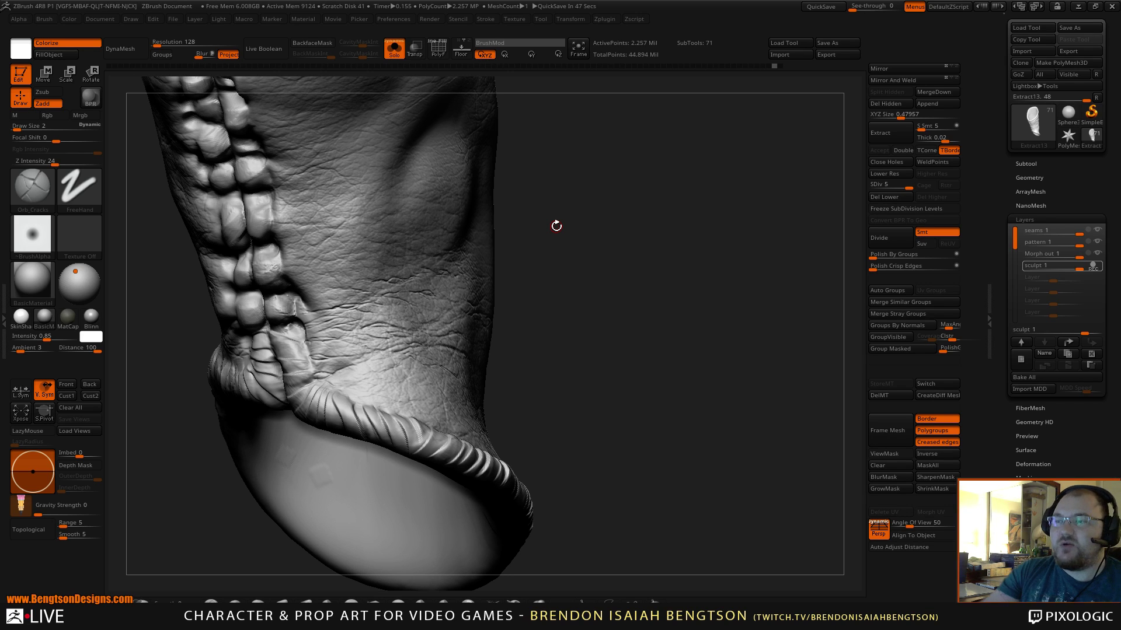
mouse_move(296, 179)
mouse_down()
mouse_move(339, 153)
mouse_move(383, 147)
mouse_move(310, 169)
mouse_move(322, 201)
mouse_up()
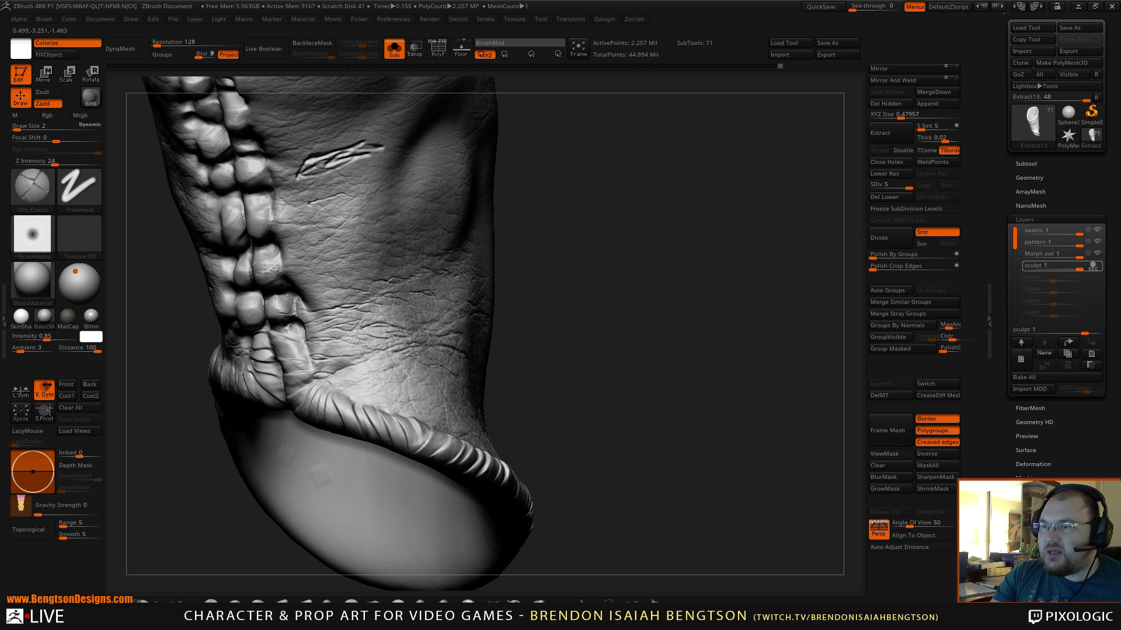
key(ctrl)
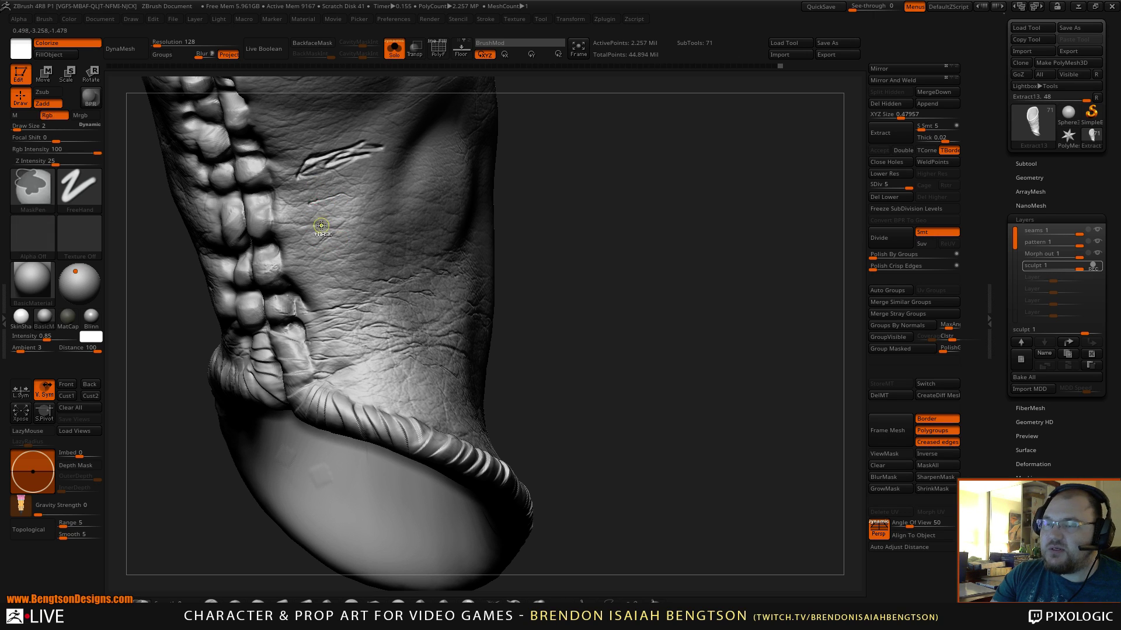
key(ctrl+z)
key(ctrl+z)
key(ctrl+z)
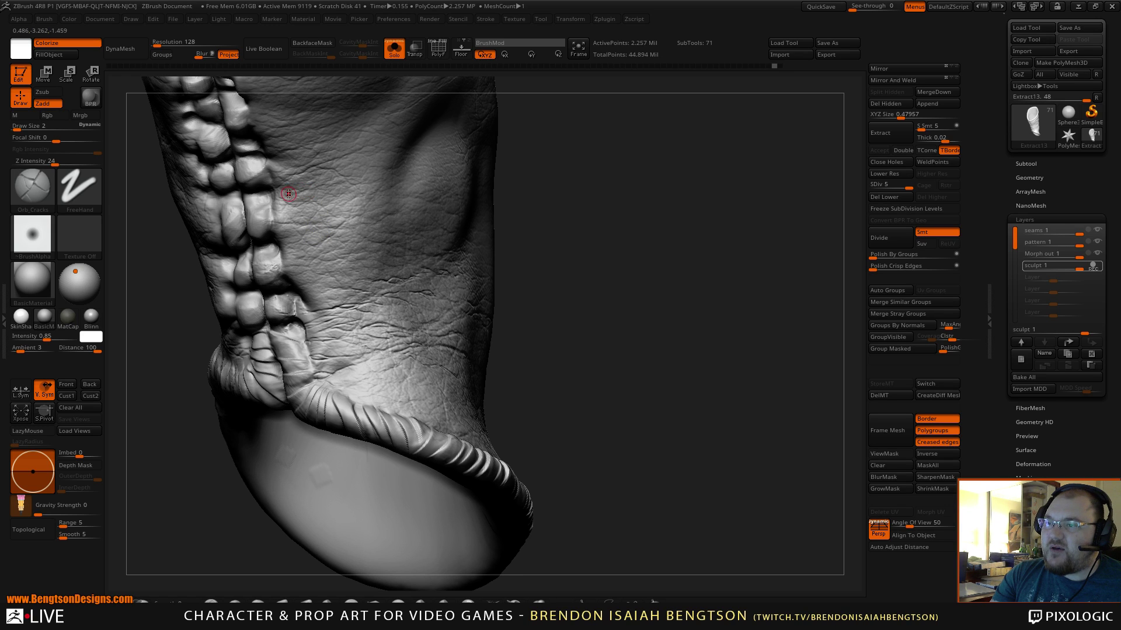
- Try to carve a set of parallel slanted cracks in the leather running outward from the middle of the laced seam
drag(293, 226, 368, 207)
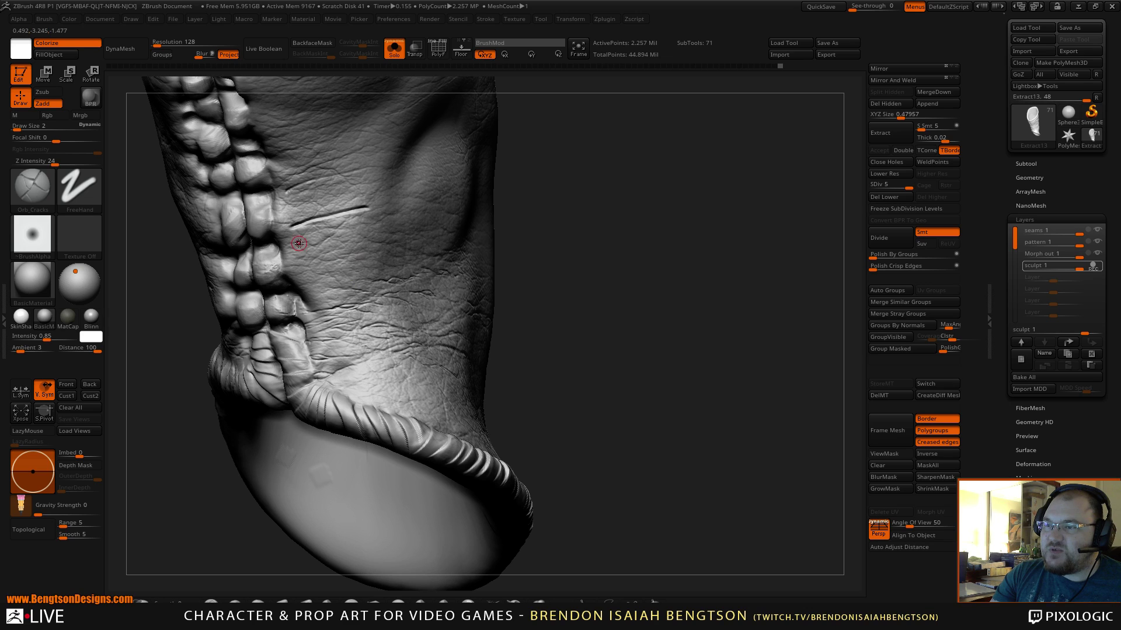
drag(298, 243, 370, 225)
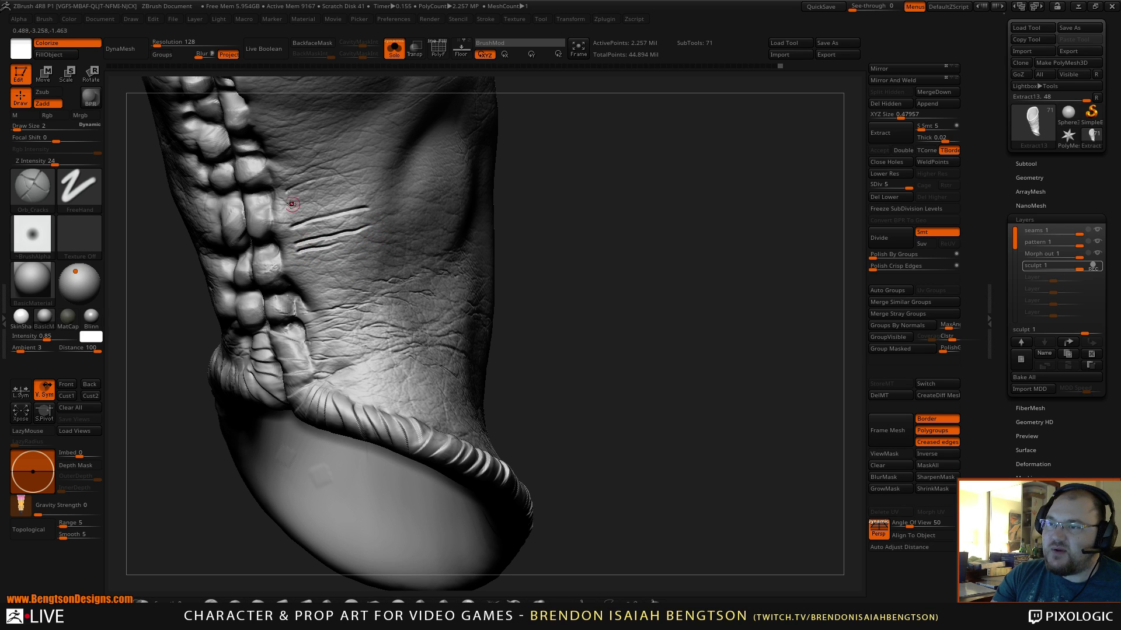
drag(304, 223, 305, 237)
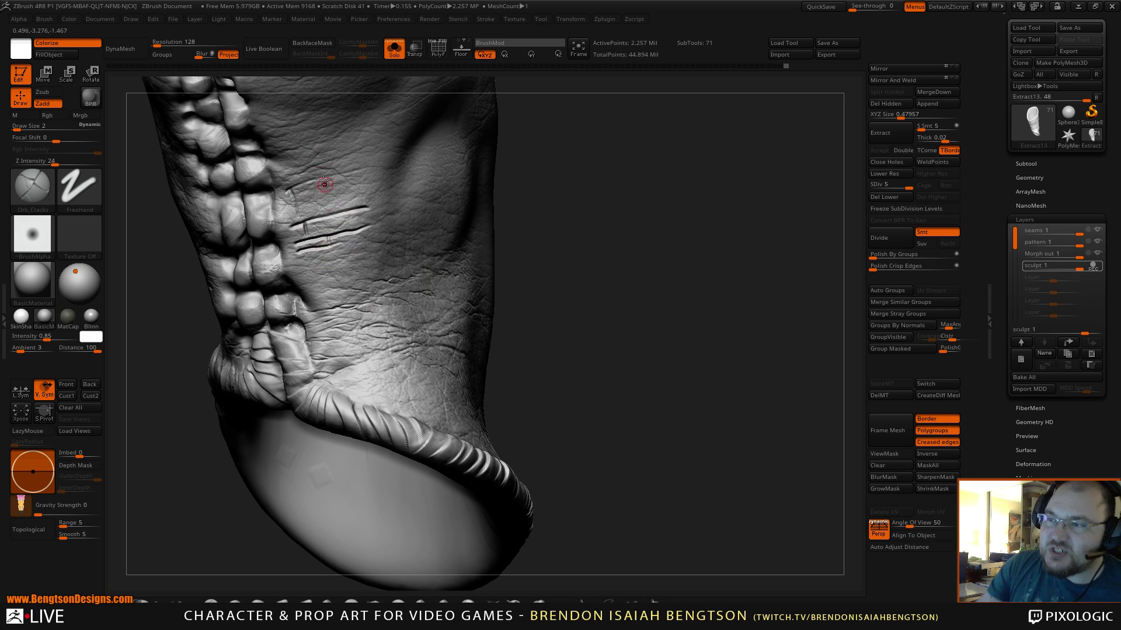
key(ctrl+z)
key(ctrl+z)
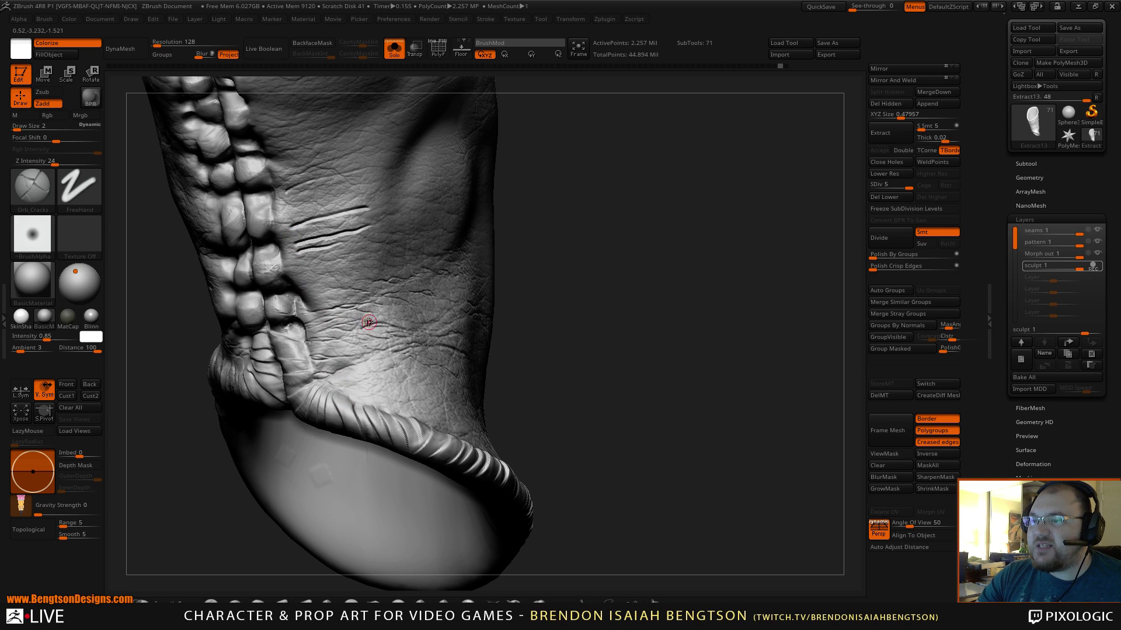
key(ctrl)
key(ctrl+z)
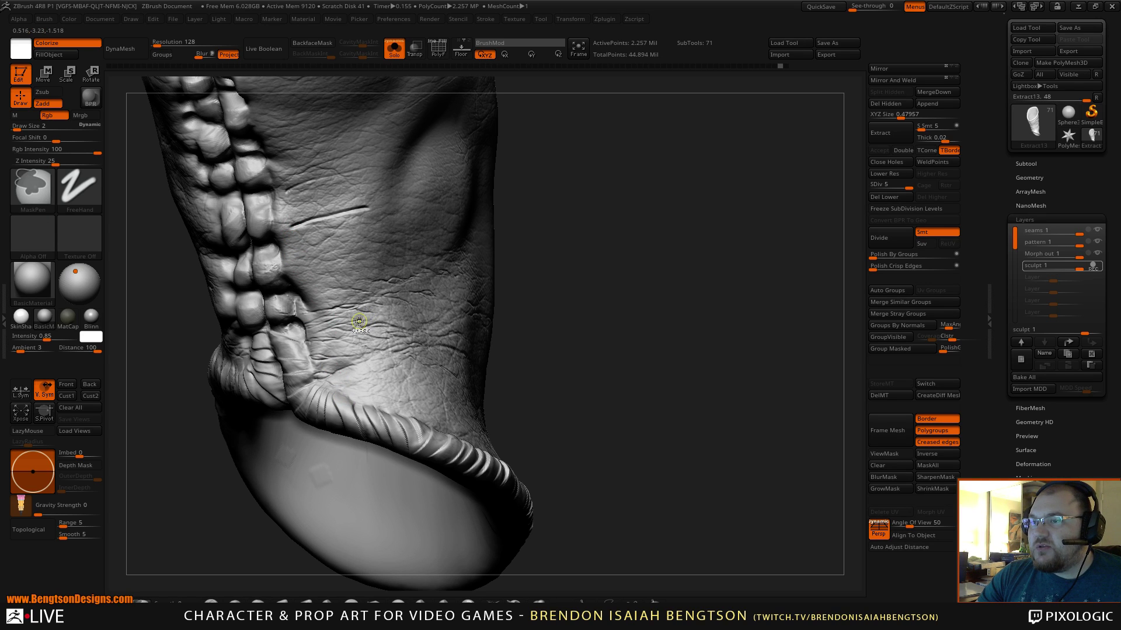
key(ctrl+z)
key(ctrl+z)
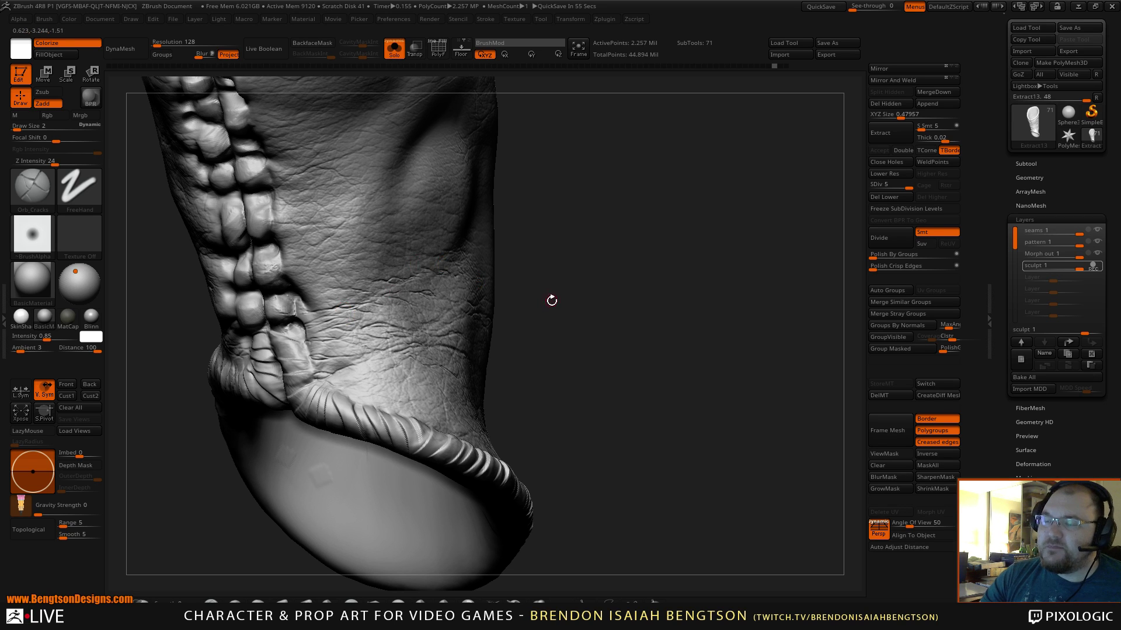
- Switch to the Morph brush and back to the Orb_Cracks brush
drag(550, 303, 541, 292)
key(ctrl)
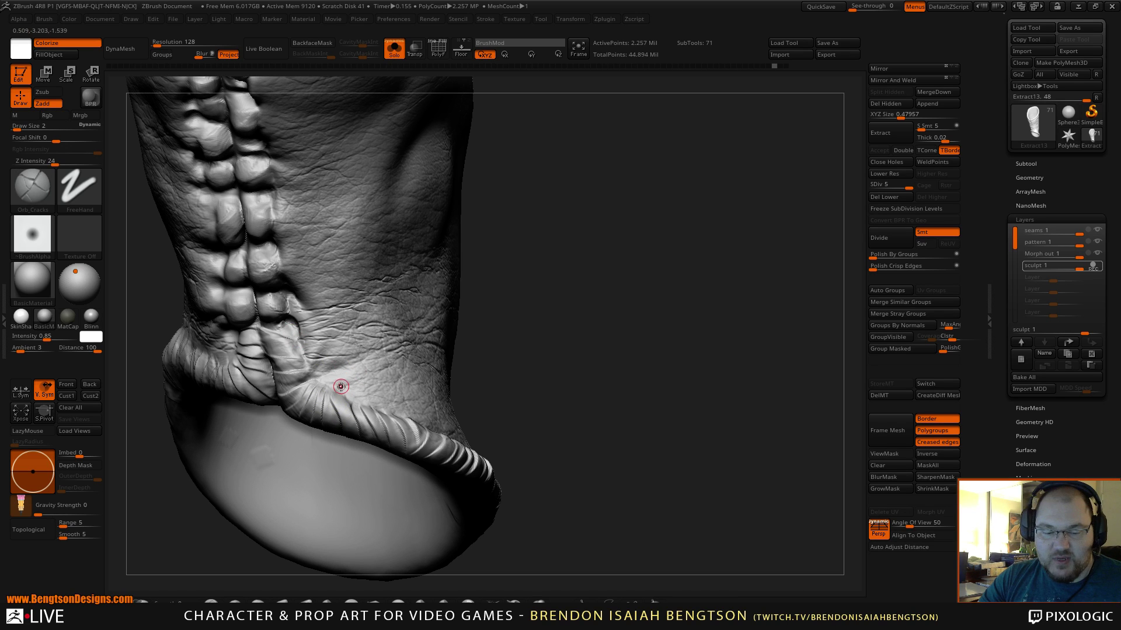
key(b)
key(m)
key(o)
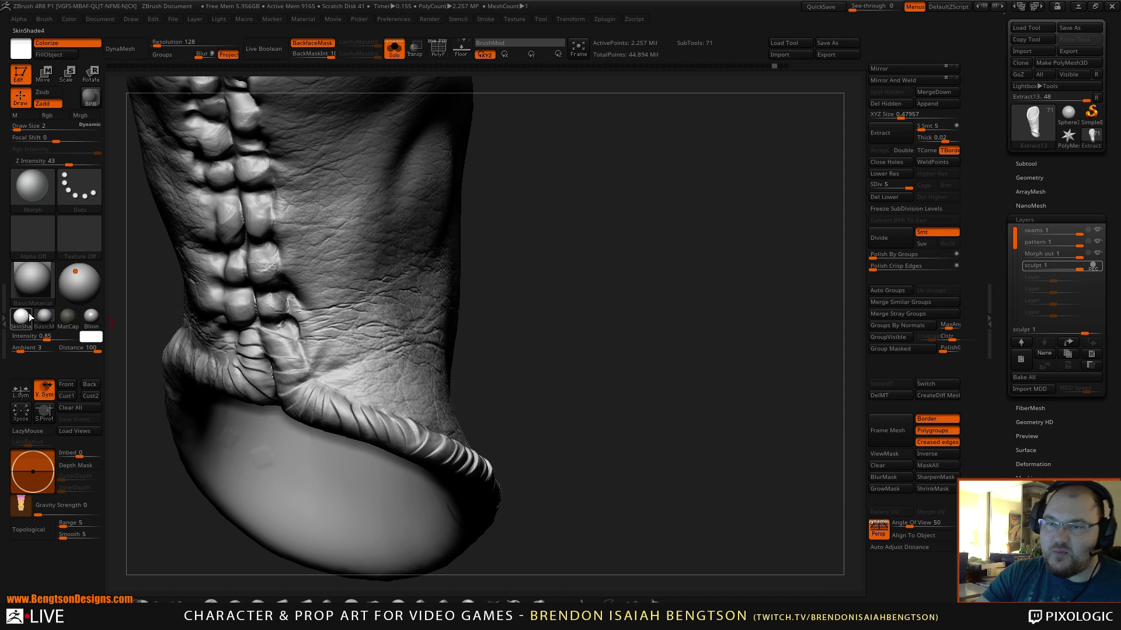
click(5, 321)
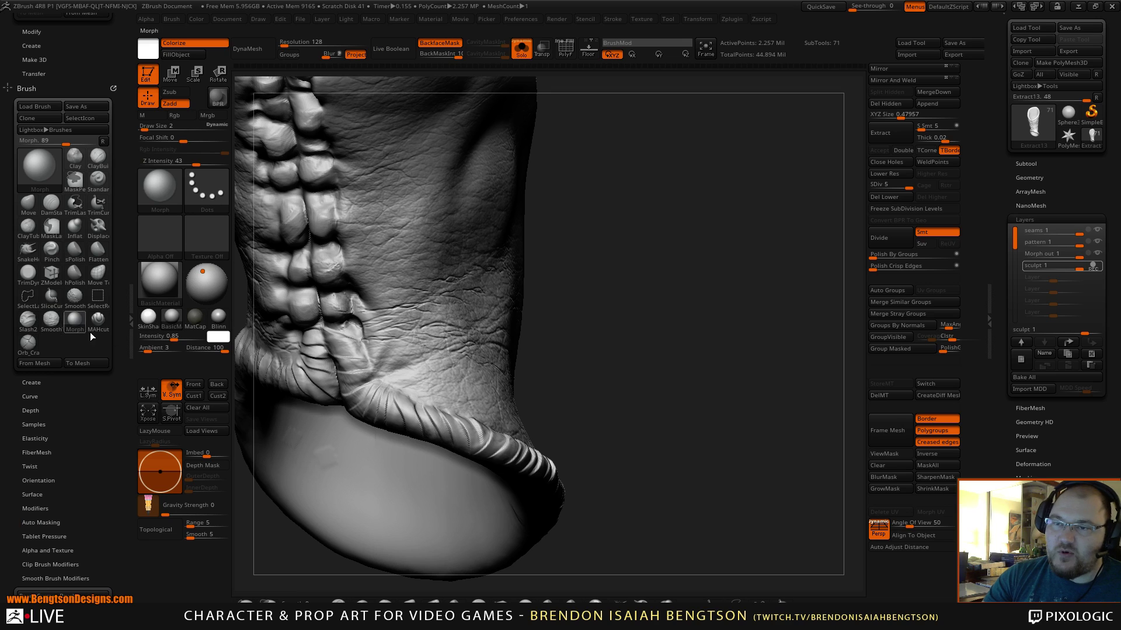
click(26, 346)
click(131, 303)
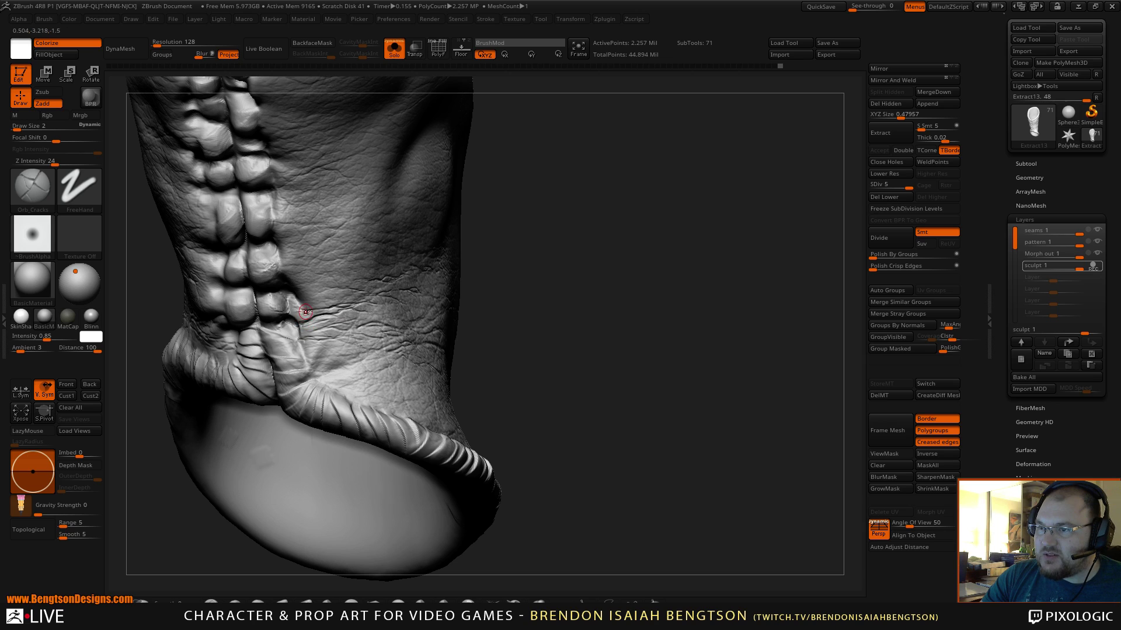
- Carve short cracks from the lower end of the laced seam into the wrist crease and just above the stitched rim
mouse_move(306, 313)
mouse_down()
mouse_move(304, 341)
mouse_move(303, 329)
mouse_move(325, 375)
mouse_move(312, 375)
mouse_move(353, 361)
mouse_move(336, 371)
mouse_move(311, 344)
mouse_move(316, 375)
mouse_up()
mouse_move(507, 318)
mouse_down()
mouse_move(485, 248)
mouse_move(500, 293)
mouse_move(481, 284)
mouse_move(560, 315)
mouse_move(573, 305)
mouse_move(541, 310)
mouse_move(554, 317)
mouse_move(591, 426)
mouse_move(620, 370)
mouse_move(568, 275)
mouse_up()
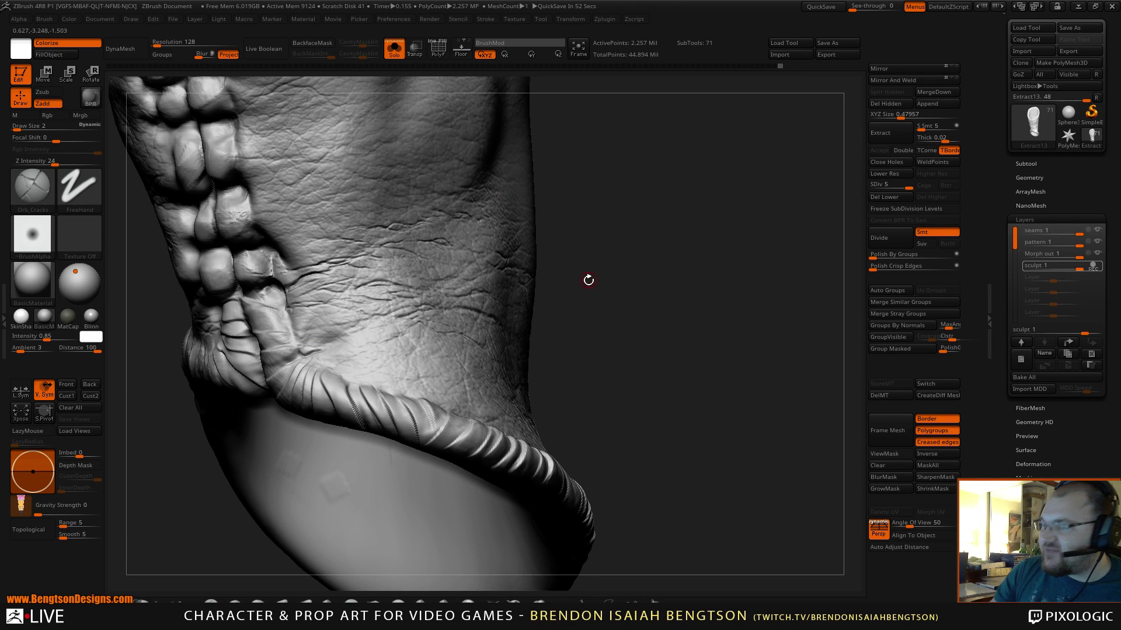
drag(588, 280, 611, 271)
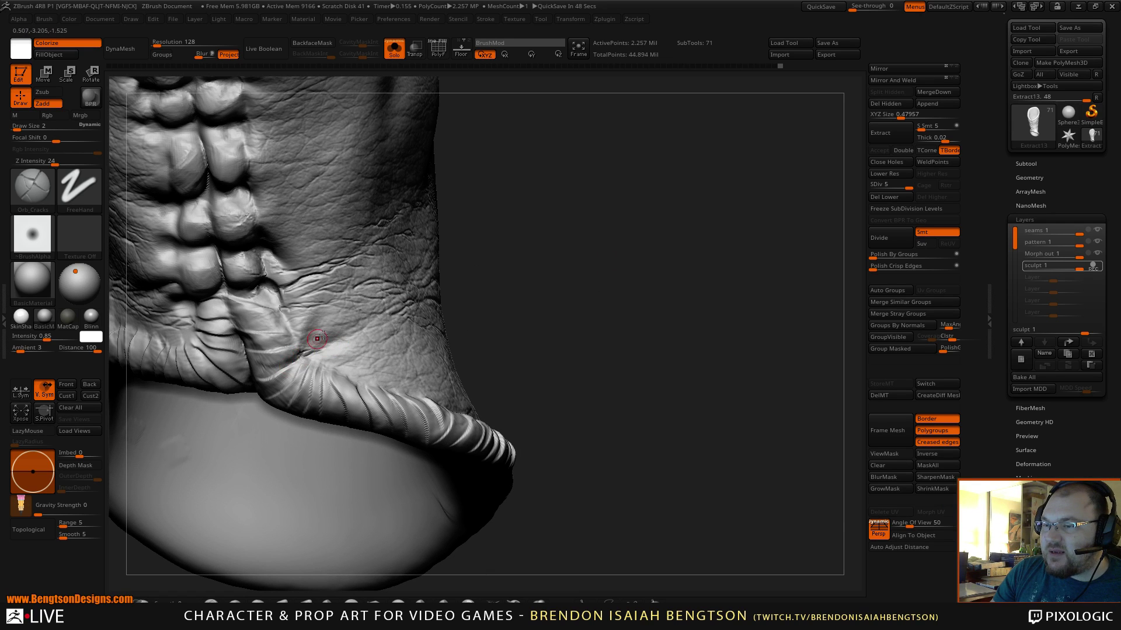
drag(524, 299, 636, 325)
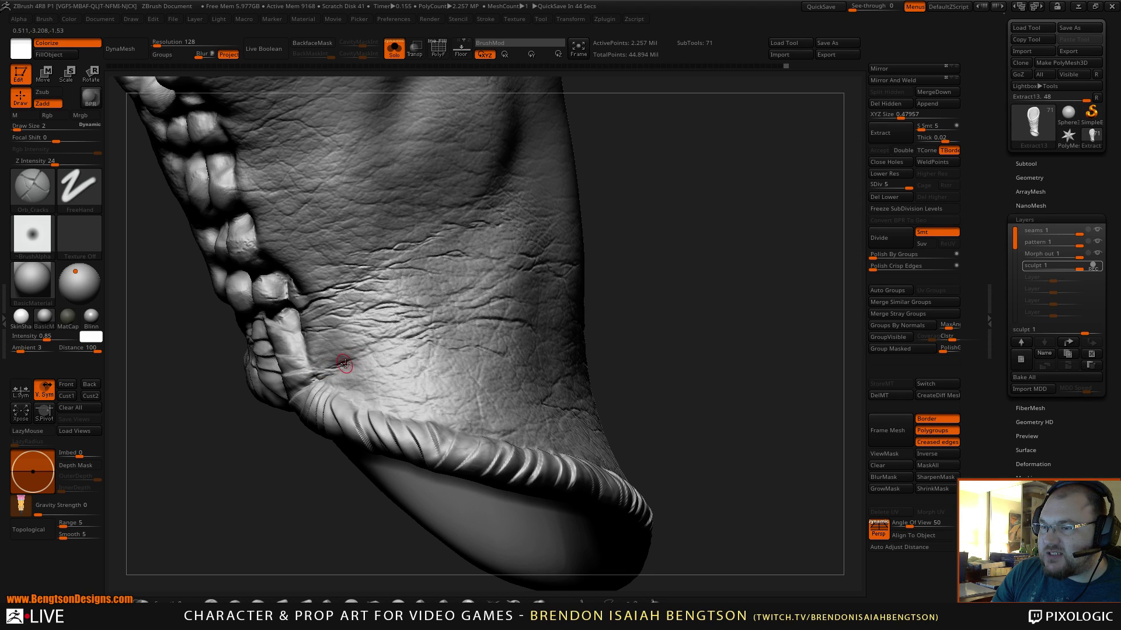
mouse_move(576, 265)
mouse_down()
mouse_move(653, 250)
mouse_move(601, 251)
mouse_move(342, 368)
mouse_up()
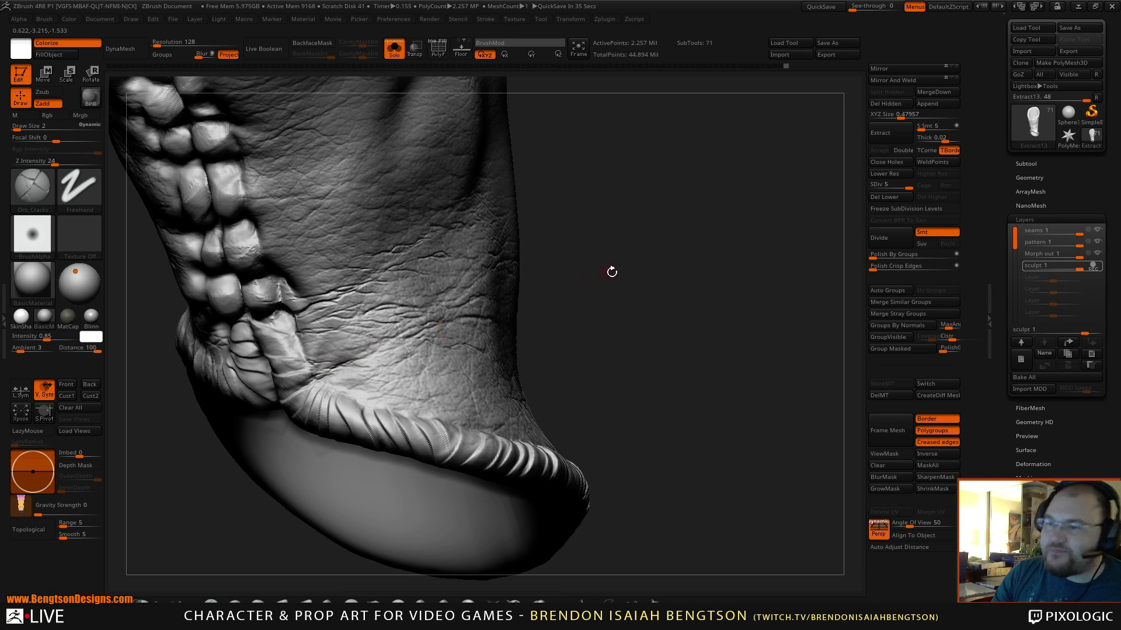
drag(610, 270, 601, 233)
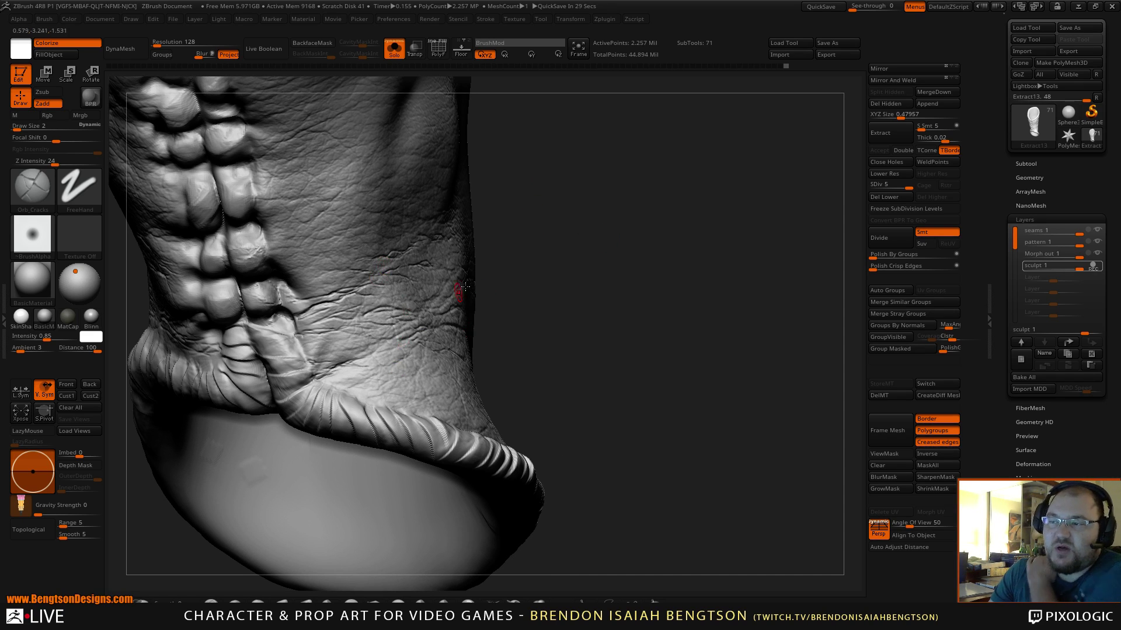
- Show the full character and examine the bracers with the rest of the outfit from the front and side
mouse_move(467, 275)
mouse_down()
mouse_move(545, 288)
mouse_move(518, 262)
mouse_move(657, 183)
mouse_move(615, 269)
mouse_move(548, 271)
mouse_move(635, 240)
mouse_move(632, 227)
mouse_up()
shift+drag(640, 217, 645, 188)
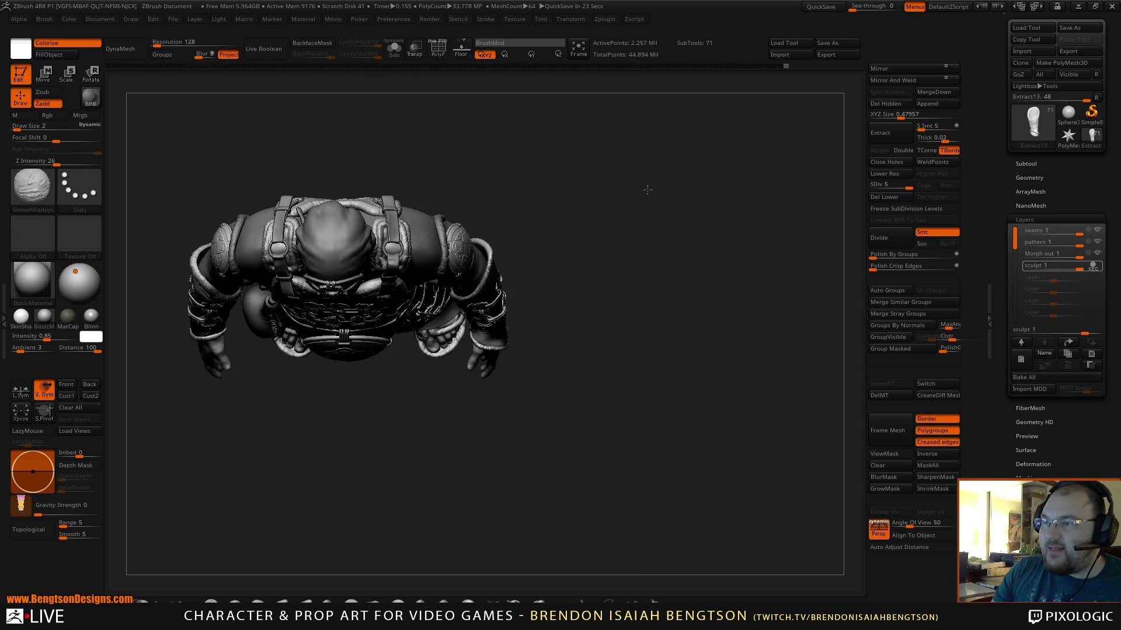
shift+drag(605, 261, 601, 234)
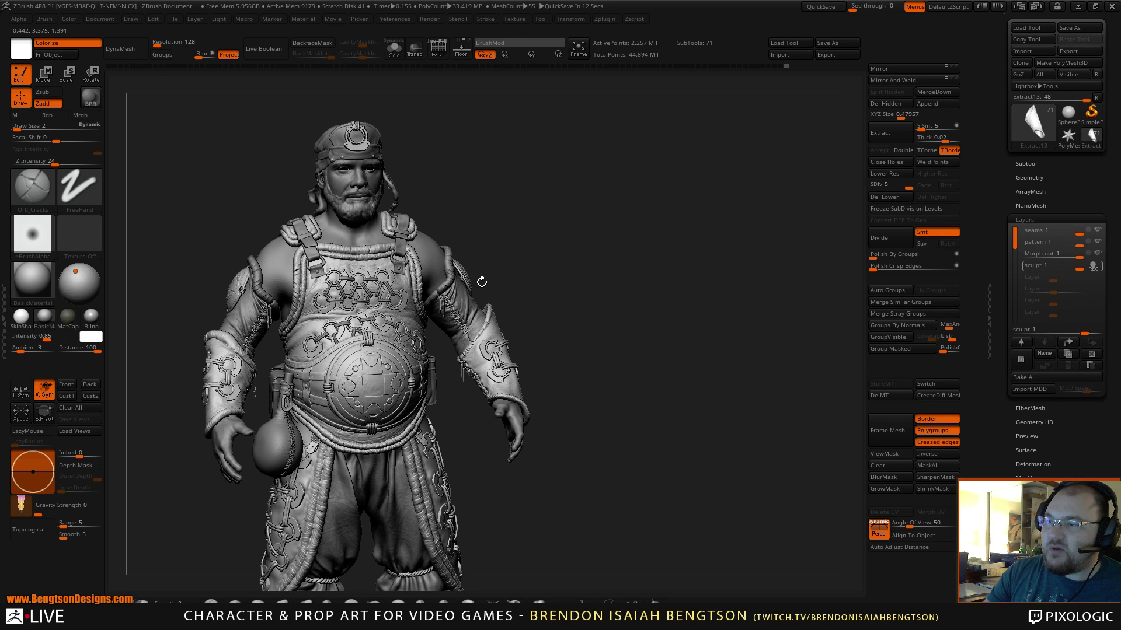
drag(569, 247, 461, 350)
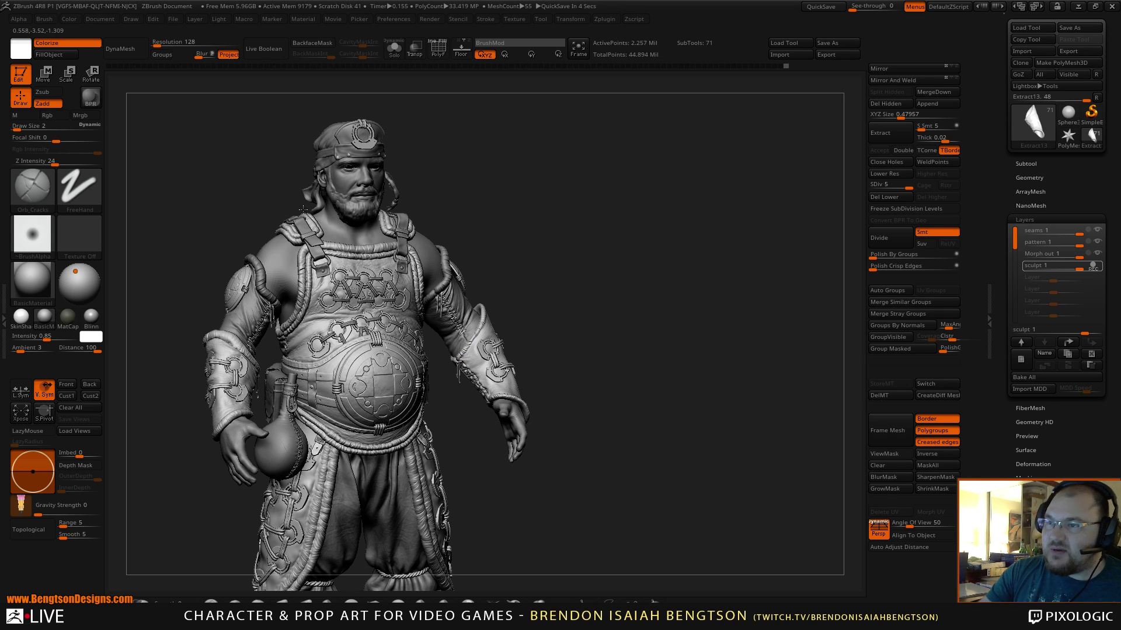
drag(598, 226, 615, 251)
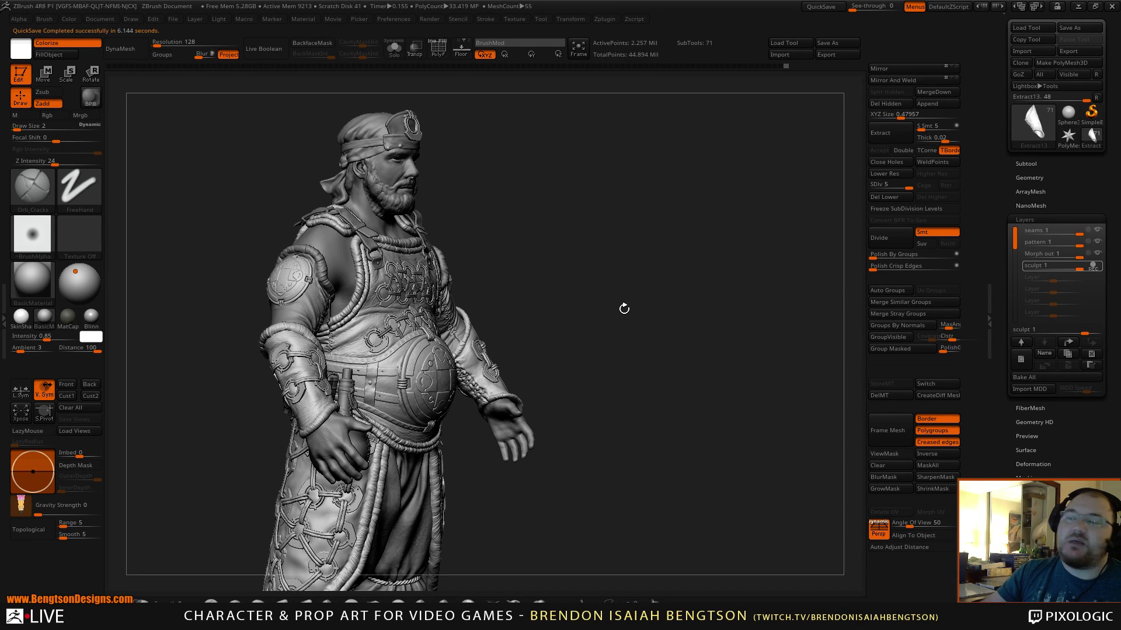
drag(589, 408, 557, 409)
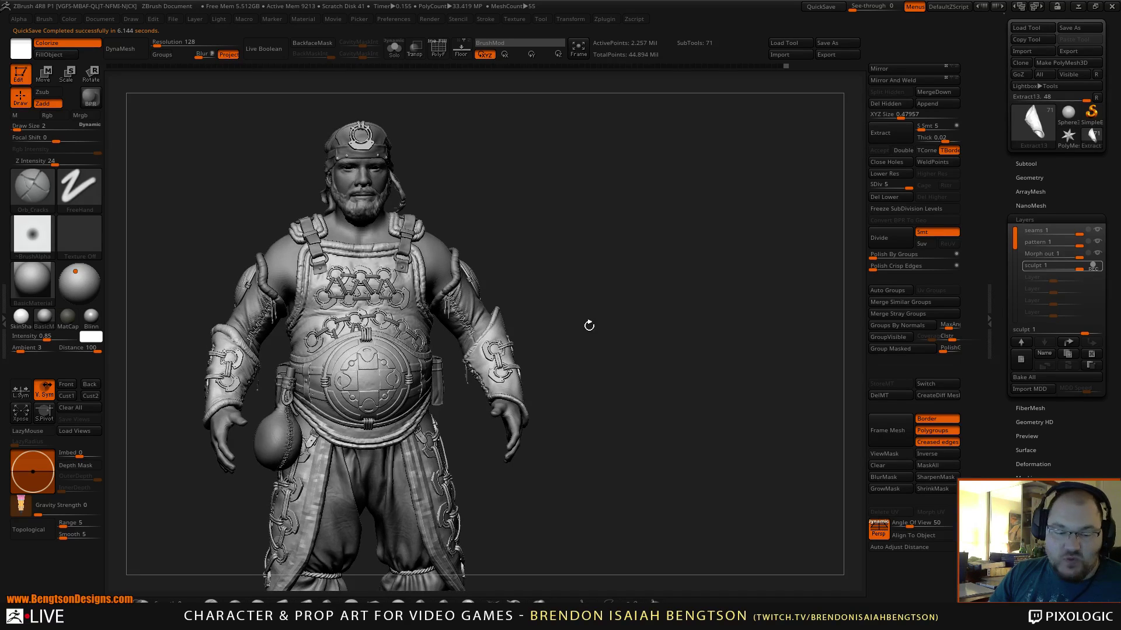
- Isolate the bracer and carve more fine cracks across the unlaced side of the wrist above the stitched rim
key(ctrl+shift+s)
alt+drag(621, 397, 595, 560)
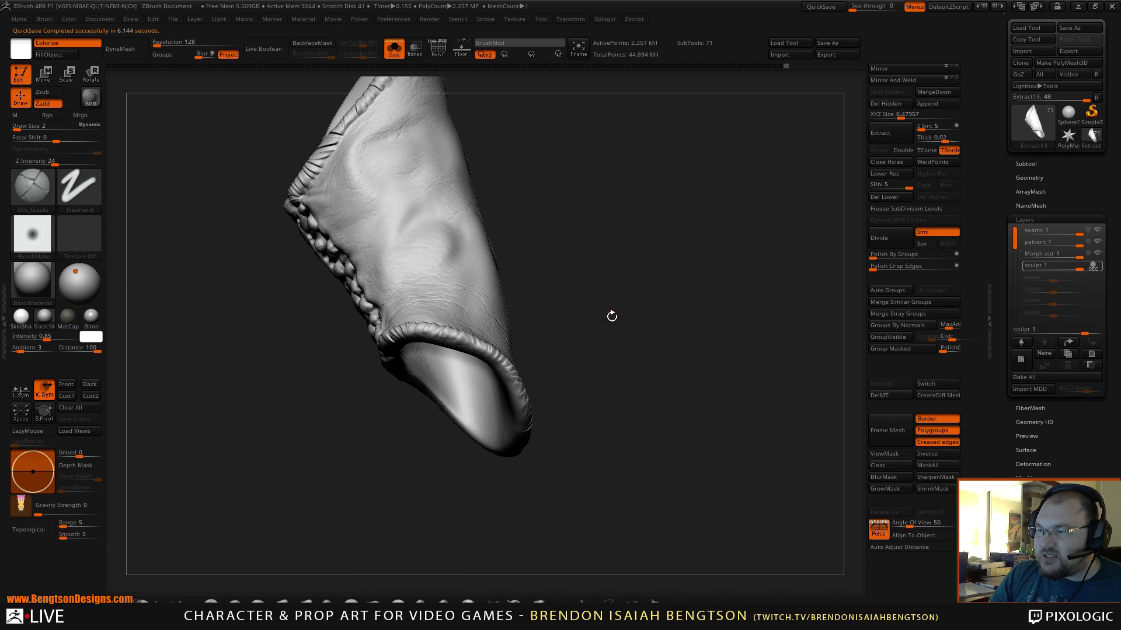
drag(611, 315, 613, 353)
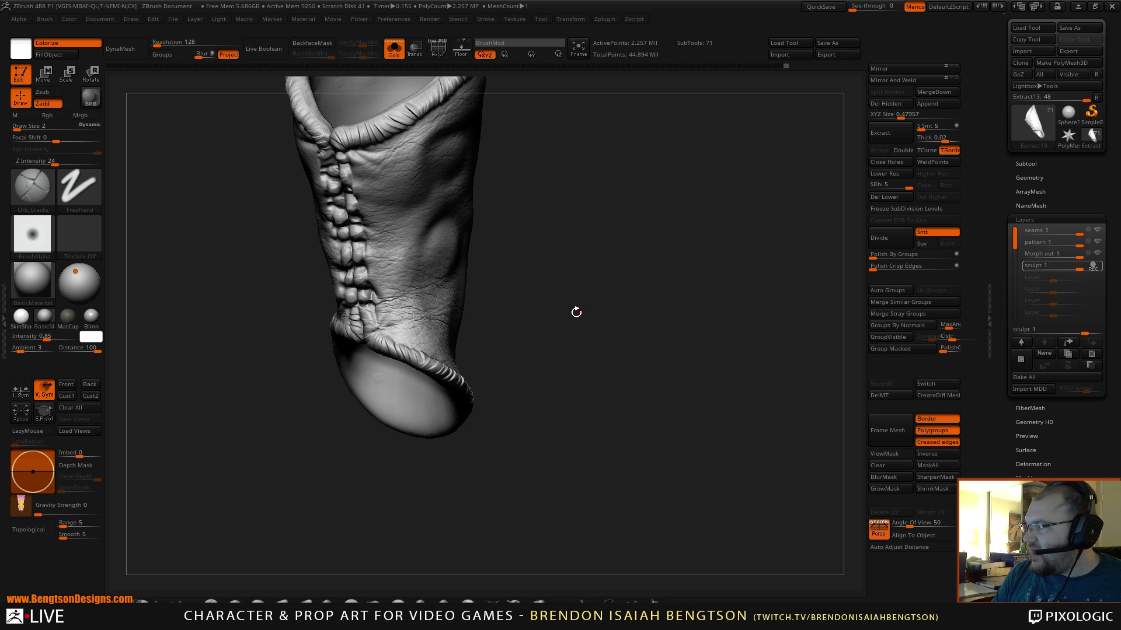
mouse_move(569, 317)
mouse_down()
mouse_move(601, 352)
mouse_move(584, 400)
mouse_move(587, 342)
mouse_move(614, 369)
mouse_move(630, 268)
mouse_move(600, 348)
mouse_move(626, 328)
mouse_move(650, 265)
mouse_move(648, 220)
mouse_move(469, 267)
mouse_up()
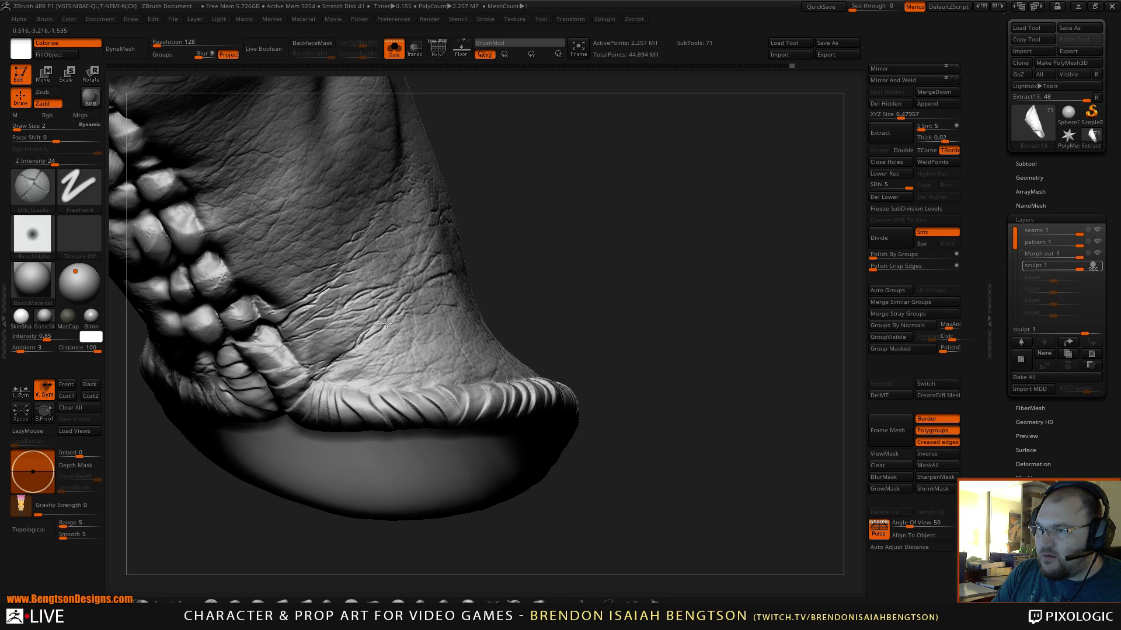
mouse_move(536, 247)
mouse_down()
mouse_move(607, 257)
mouse_move(607, 198)
mouse_move(612, 237)
mouse_move(638, 237)
mouse_move(637, 189)
mouse_move(632, 216)
mouse_move(720, 230)
mouse_move(681, 232)
mouse_move(692, 219)
mouse_move(663, 70)
mouse_move(625, 222)
mouse_move(669, 222)
mouse_move(656, 247)
mouse_move(618, 247)
mouse_move(630, 293)
mouse_up()
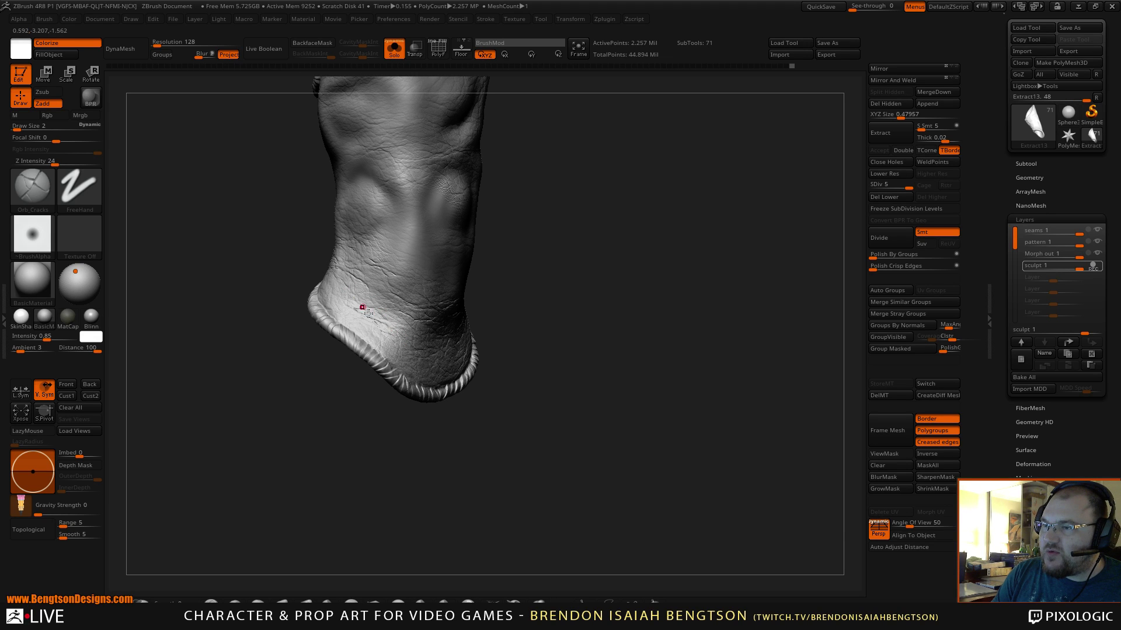
ctrl+right_drag(452, 284, 436, 395)
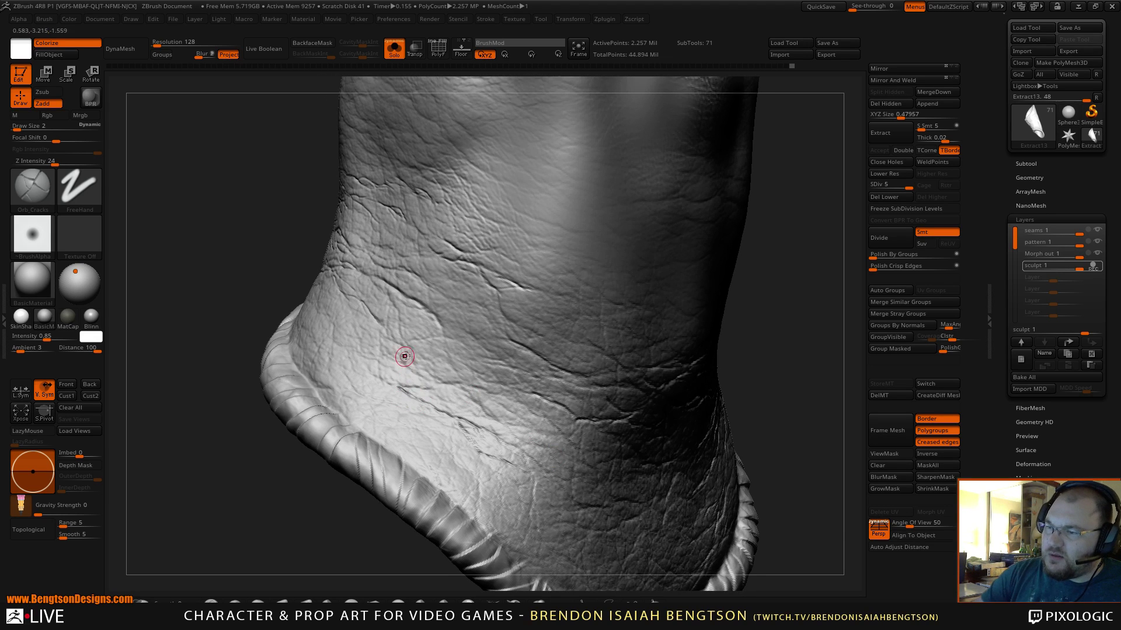
mouse_move(286, 528)
mouse_down()
mouse_move(313, 530)
mouse_move(291, 550)
mouse_move(296, 528)
mouse_up()
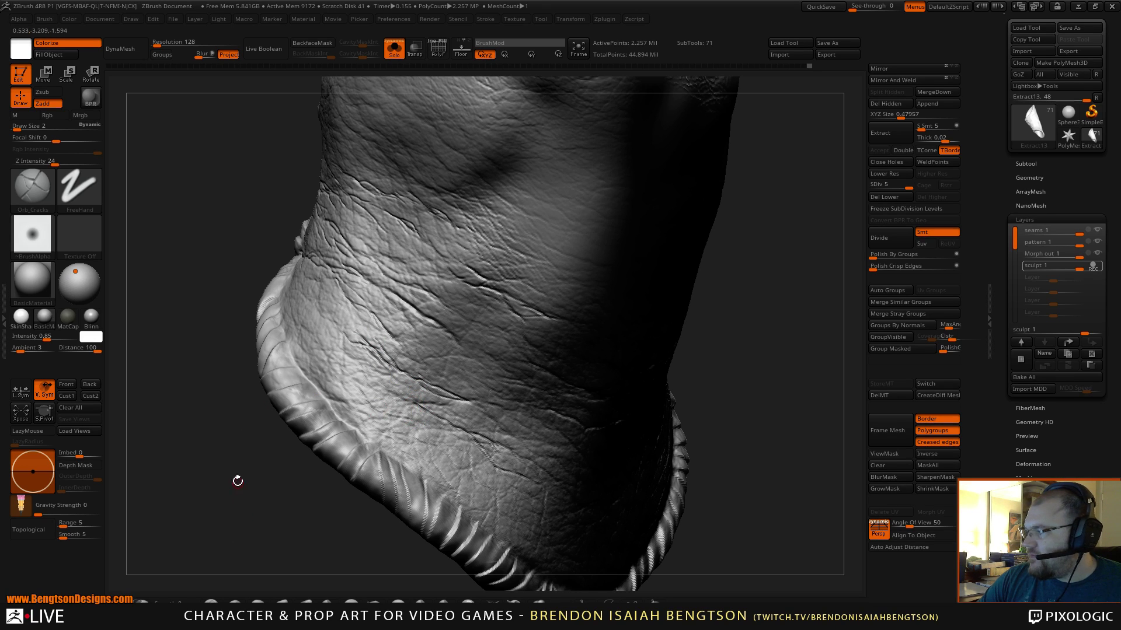
mouse_move(238, 480)
mouse_down()
mouse_move(205, 493)
mouse_move(230, 502)
mouse_up()
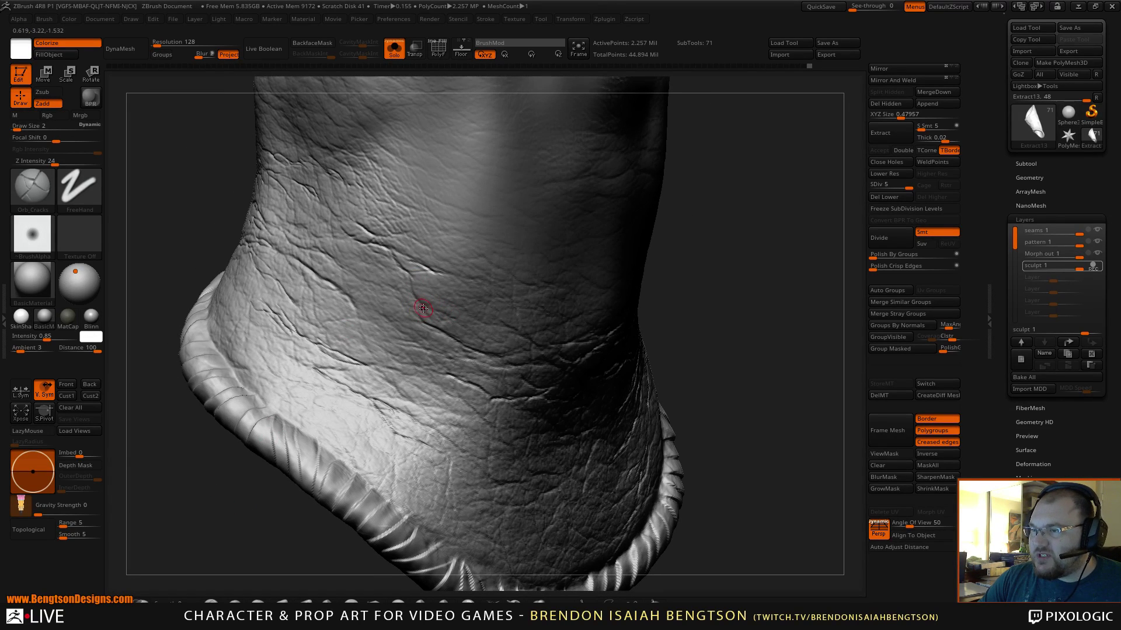
- Bring back the whole character and check how the cracked bracer leather reads from a distance
drag(743, 233, 731, 4)
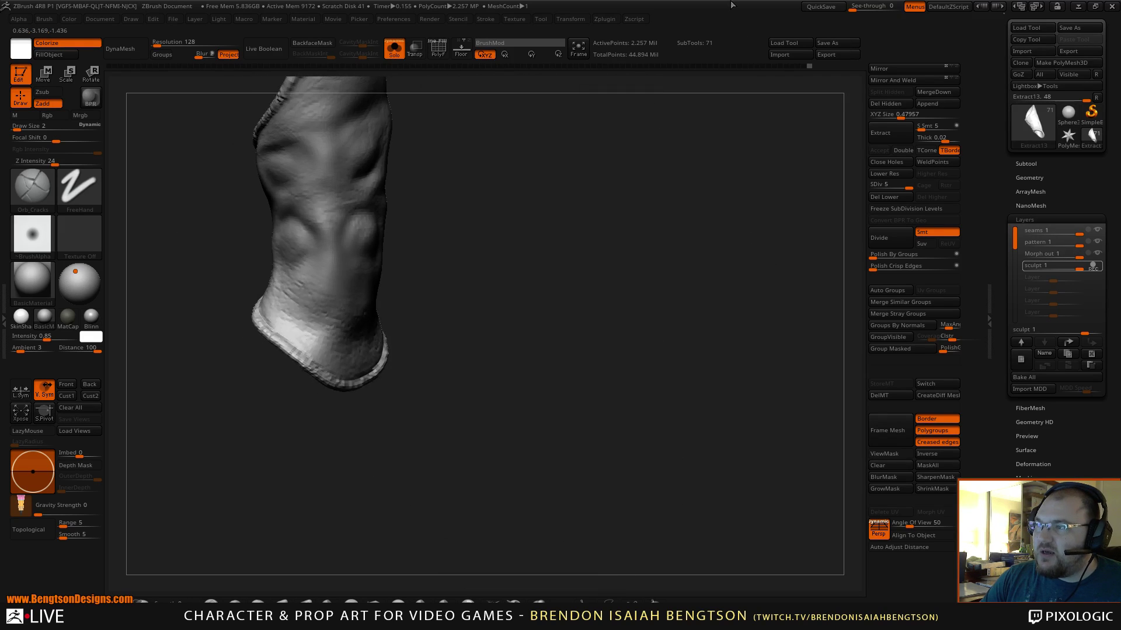
mouse_move(605, 274)
alt+mouse_down()
mouse_move(666, 352)
mouse_move(712, 389)
alt+mouse_up()
mouse_move(650, 332)
mouse_down()
mouse_move(625, 226)
mouse_move(599, 272)
mouse_up()
mouse_move(607, 332)
alt+mouse_down()
mouse_move(634, 298)
mouse_move(615, 242)
alt+mouse_up()
mouse_move(554, 269)
mouse_down()
mouse_move(583, 245)
mouse_move(665, 271)
mouse_move(653, 250)
mouse_move(413, 231)
mouse_up()
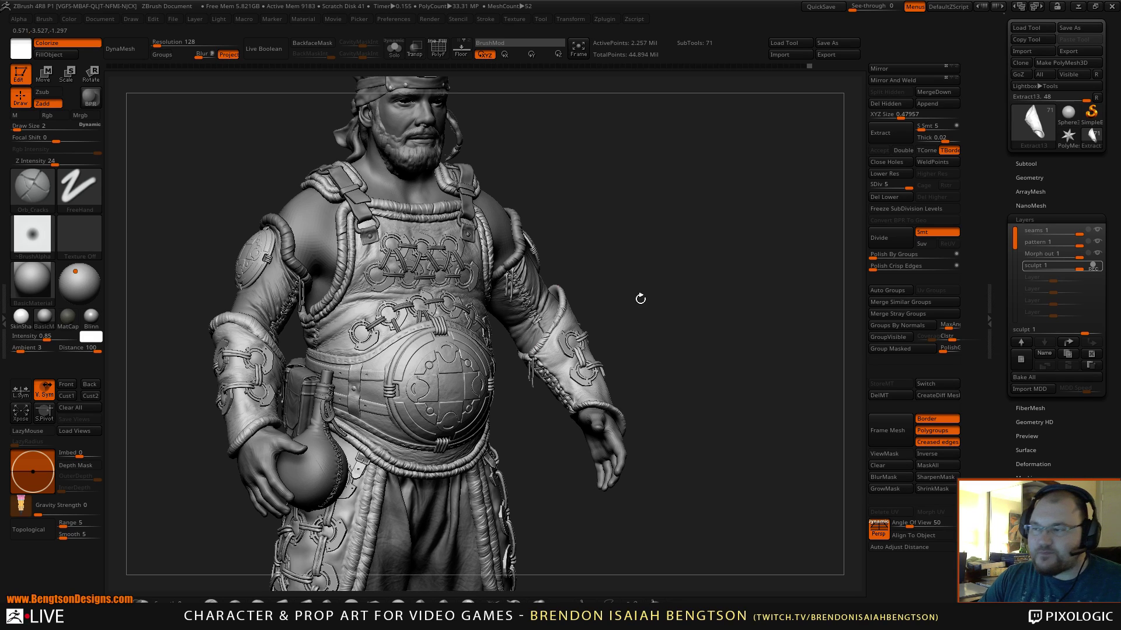
mouse_move(640, 299)
mouse_down()
mouse_move(623, 292)
mouse_move(648, 284)
mouse_move(636, 254)
mouse_up()
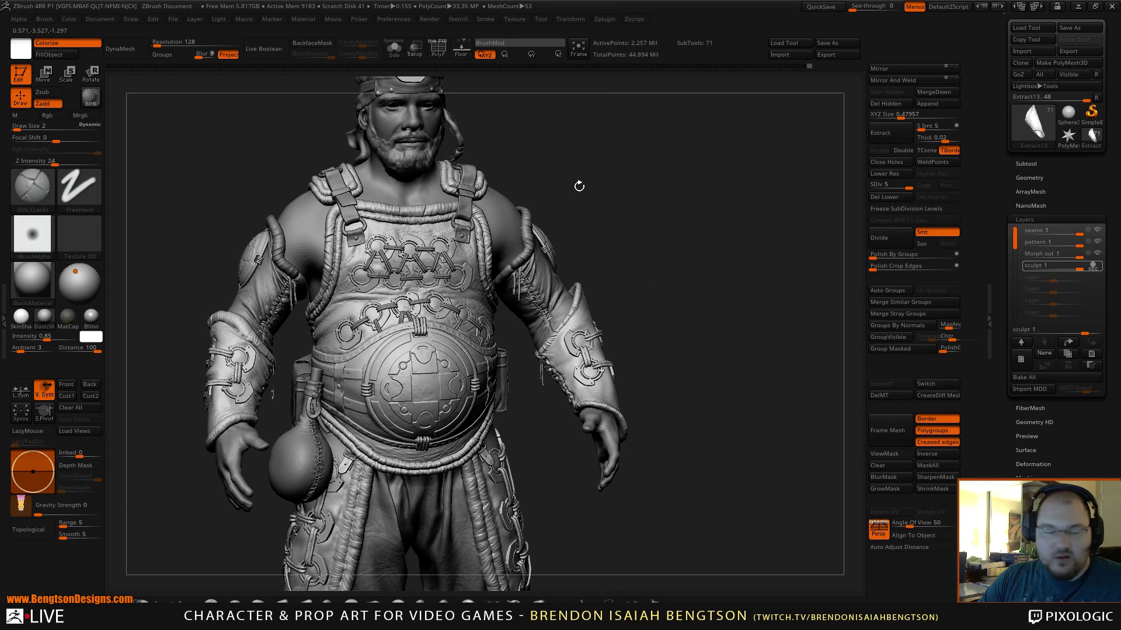
- Isolate the bracer again for close work on its wrist end
key(alt+shift+s)
alt+drag(703, 342, 438, 240)
alt+drag(525, 273, 557, 435)
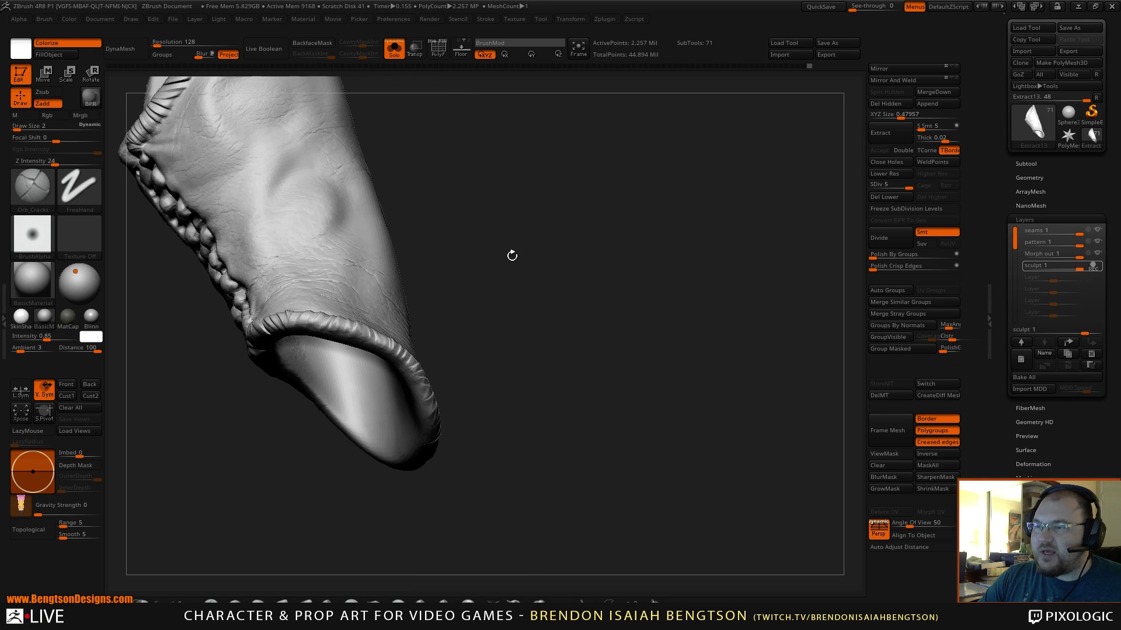
- Carve more fine cracks into the flared flap of the bracer alongside the stitched rim, using the Orb_Cracks brush at draw size 2
mouse_move(512, 255)
mouse_down()
mouse_move(462, 409)
mouse_move(395, 463)
mouse_move(401, 530)
mouse_move(293, 415)
mouse_move(317, 463)
mouse_move(340, 412)
mouse_up()
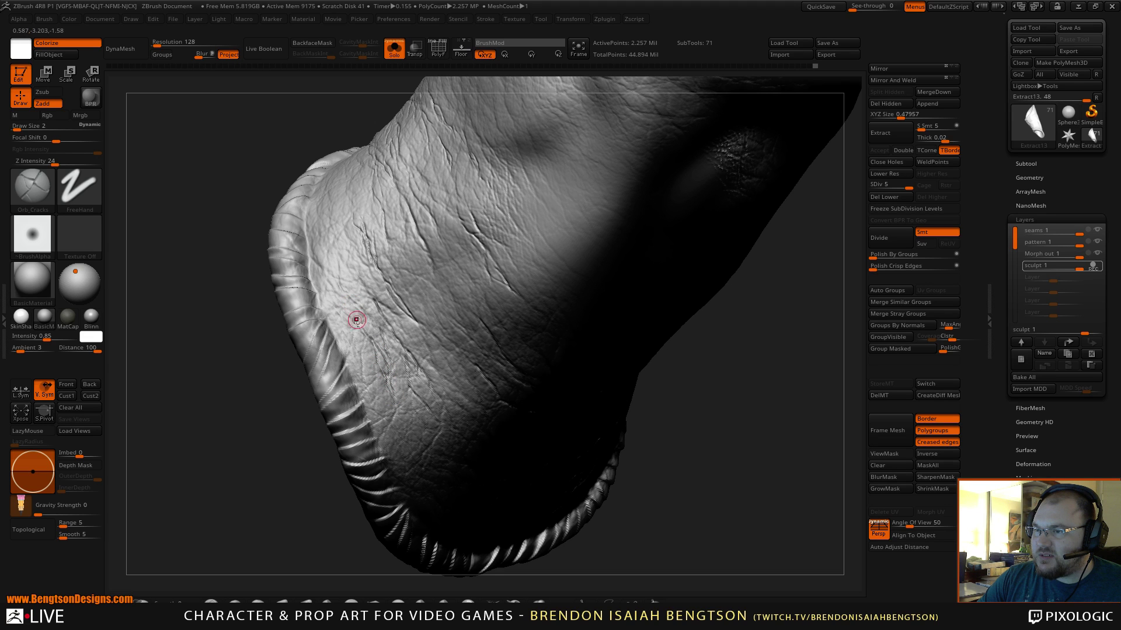
mouse_move(318, 456)
mouse_down()
mouse_move(295, 483)
mouse_move(269, 450)
mouse_move(288, 453)
mouse_move(303, 496)
mouse_up()
mouse_move(318, 457)
mouse_down()
mouse_move(293, 443)
mouse_move(299, 480)
mouse_move(293, 470)
mouse_up()
mouse_move(264, 431)
mouse_down()
mouse_move(295, 485)
mouse_move(285, 453)
mouse_up()
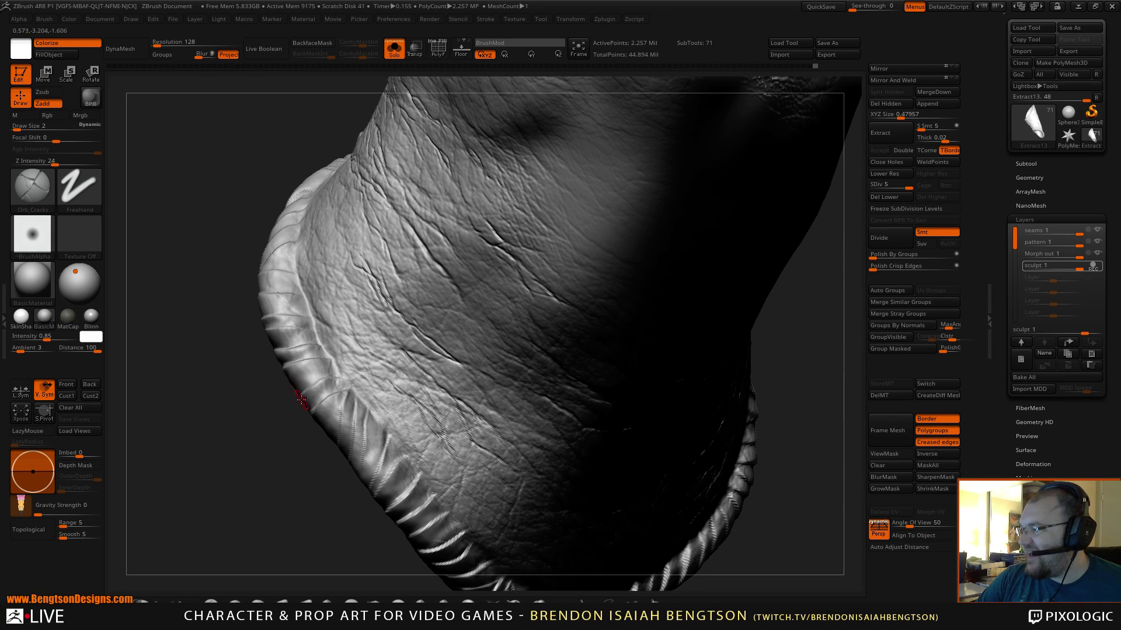
mouse_move(268, 456)
mouse_down()
mouse_move(268, 488)
mouse_move(274, 378)
mouse_up()
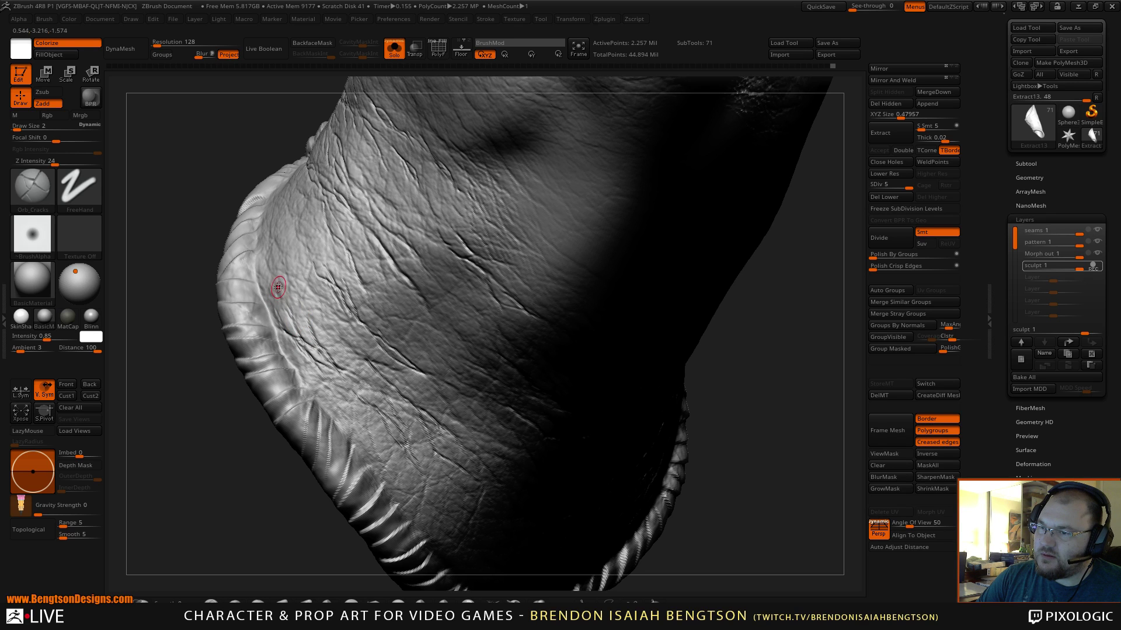
alt+drag(295, 491, 273, 428)
mouse_move(276, 467)
mouse_down()
mouse_move(268, 416)
mouse_move(279, 475)
mouse_move(305, 450)
mouse_move(312, 468)
mouse_move(282, 465)
mouse_up()
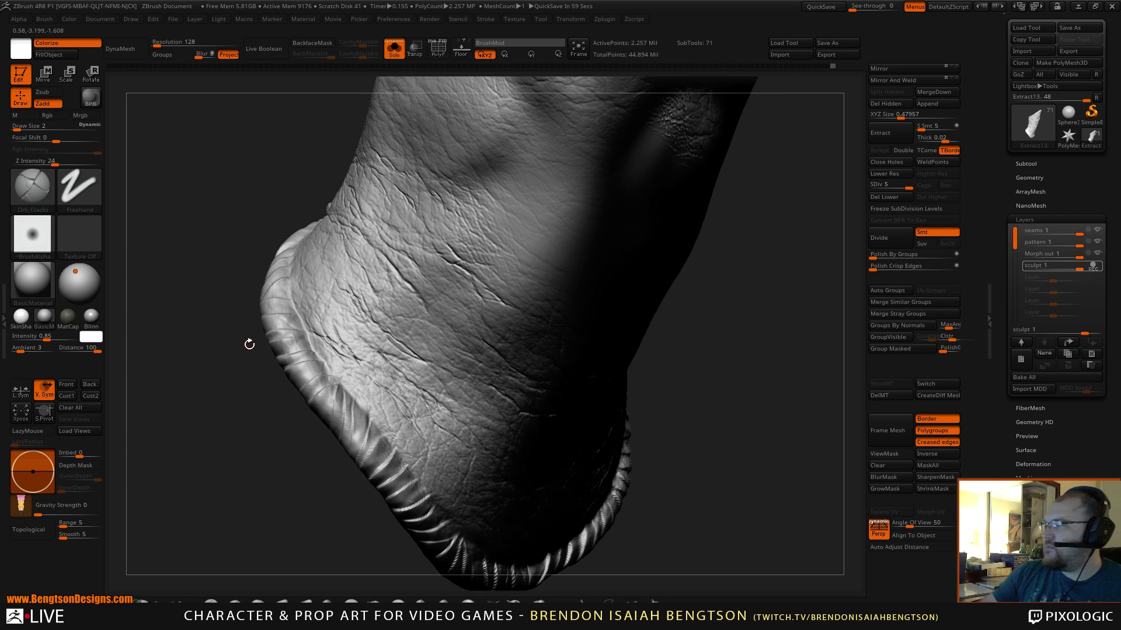
drag(371, 523, 325, 500)
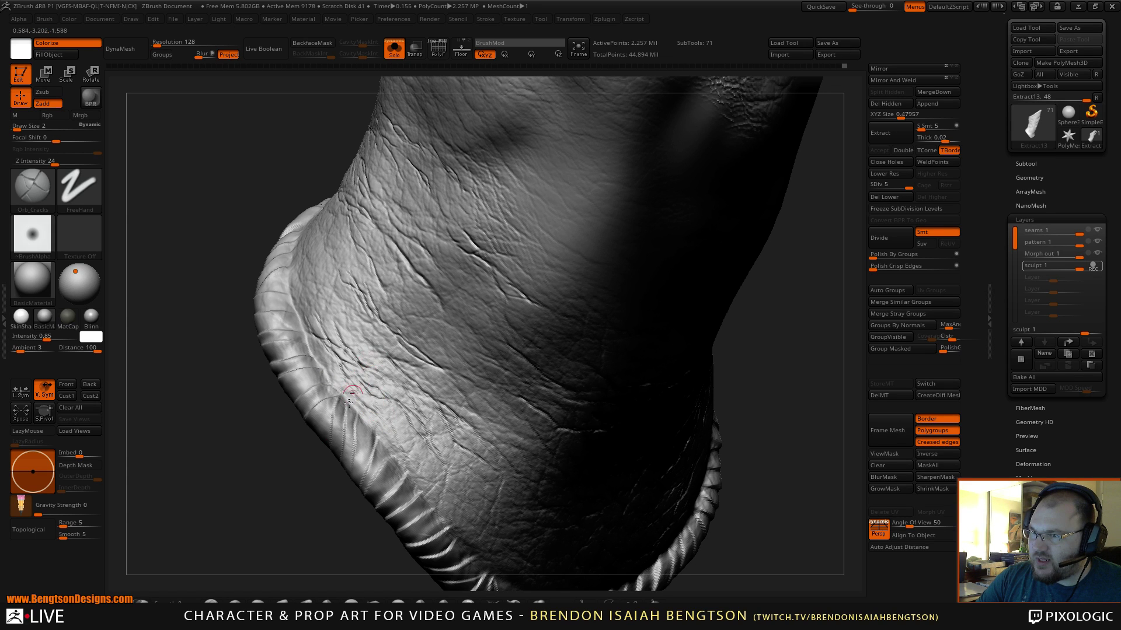
mouse_move(321, 490)
mouse_down()
mouse_move(305, 461)
mouse_move(299, 484)
mouse_move(322, 512)
mouse_move(285, 423)
mouse_move(280, 468)
mouse_move(305, 467)
mouse_up()
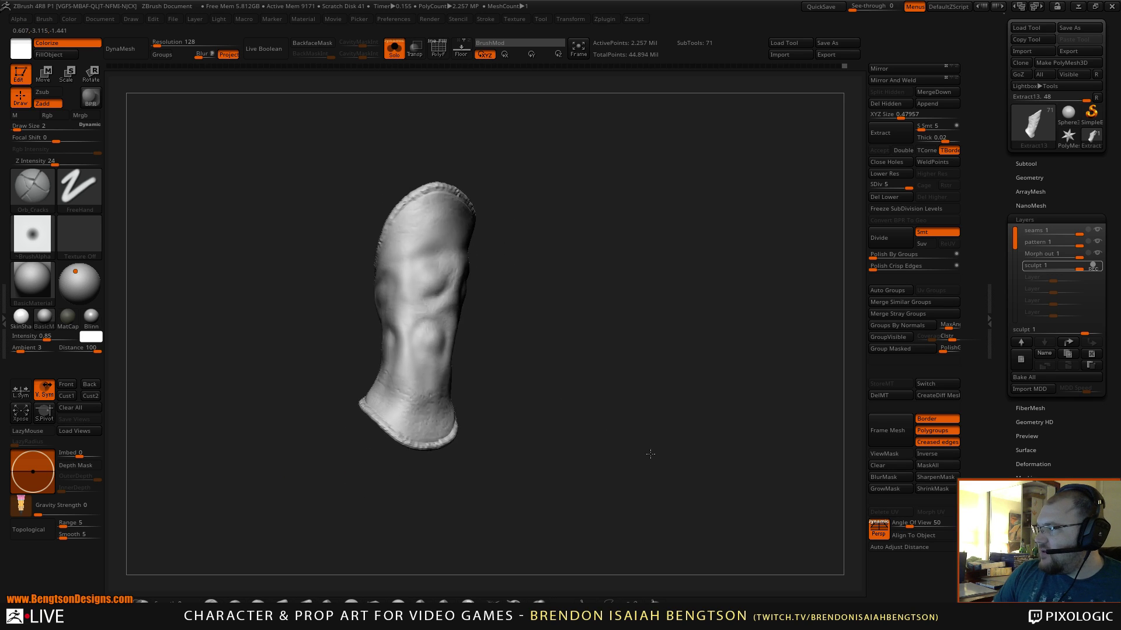
- Brush over the raised bumps in the middle of the bracer with the Morph brush at draw size 12
mouse_move(650, 455)
mouse_down()
mouse_move(625, 459)
mouse_move(630, 501)
mouse_move(638, 467)
mouse_move(630, 491)
mouse_move(621, 465)
mouse_move(617, 487)
mouse_up()
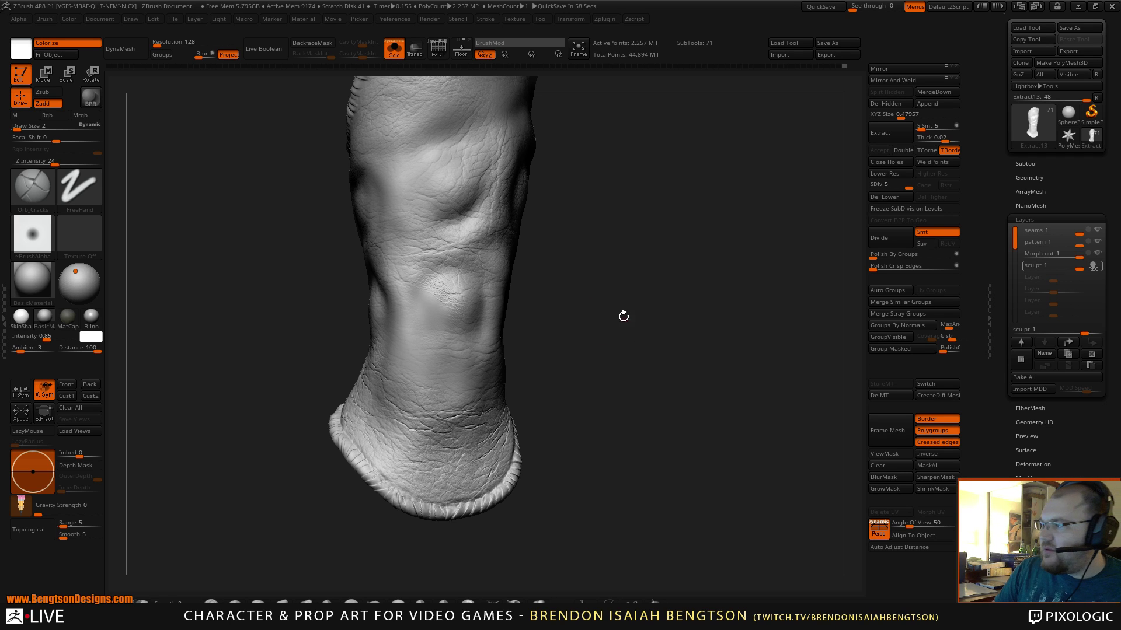
mouse_move(638, 325)
mouse_down()
mouse_move(648, 314)
mouse_move(644, 337)
mouse_move(636, 325)
mouse_up()
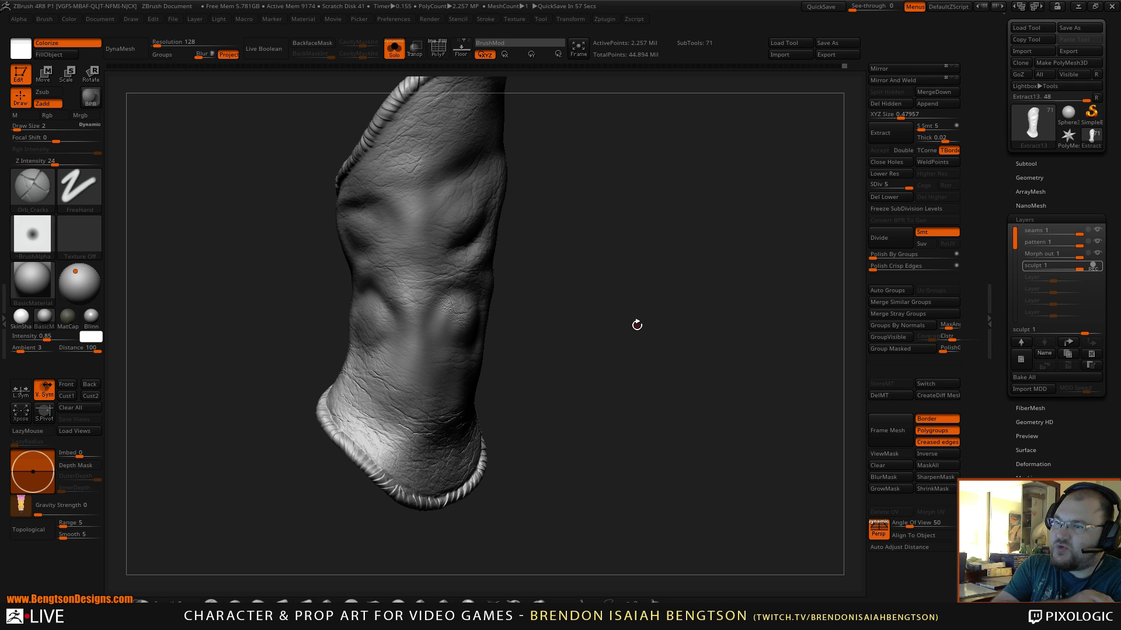
mouse_move(640, 321)
mouse_down()
mouse_move(654, 329)
mouse_move(645, 338)
mouse_move(615, 246)
mouse_up()
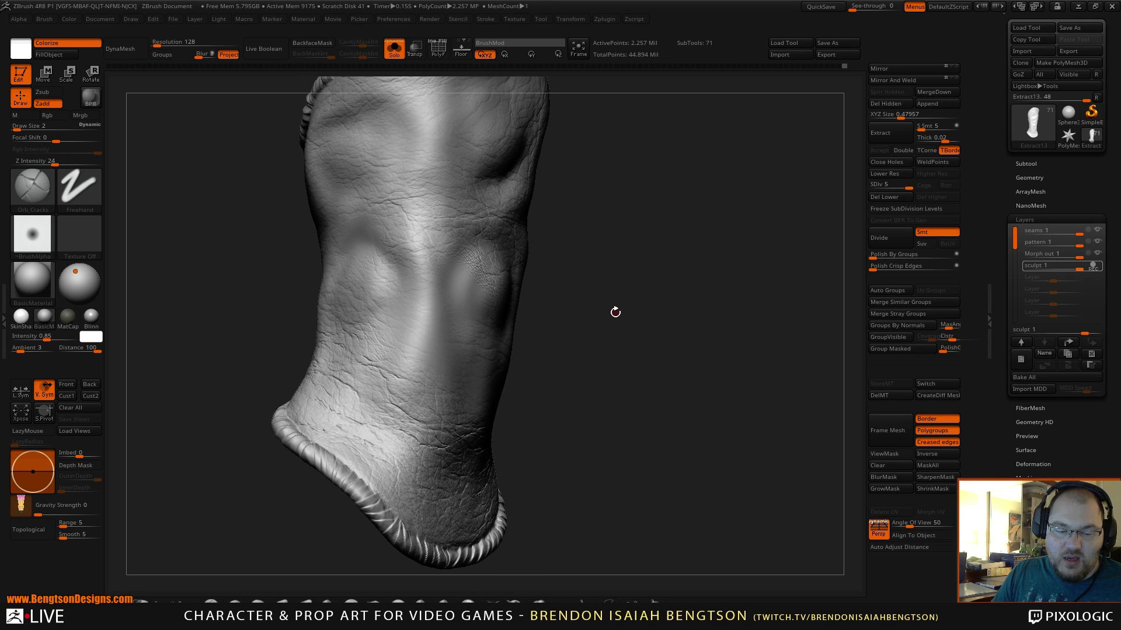
key(b)
click(613, 318)
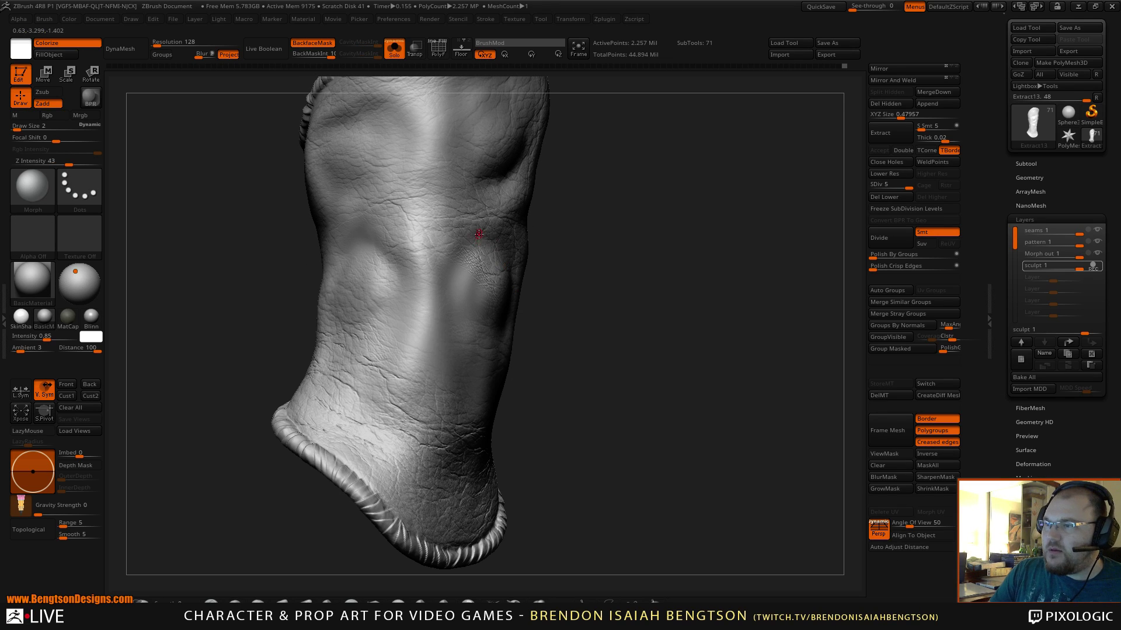
key(space)
drag(483, 234, 487, 235)
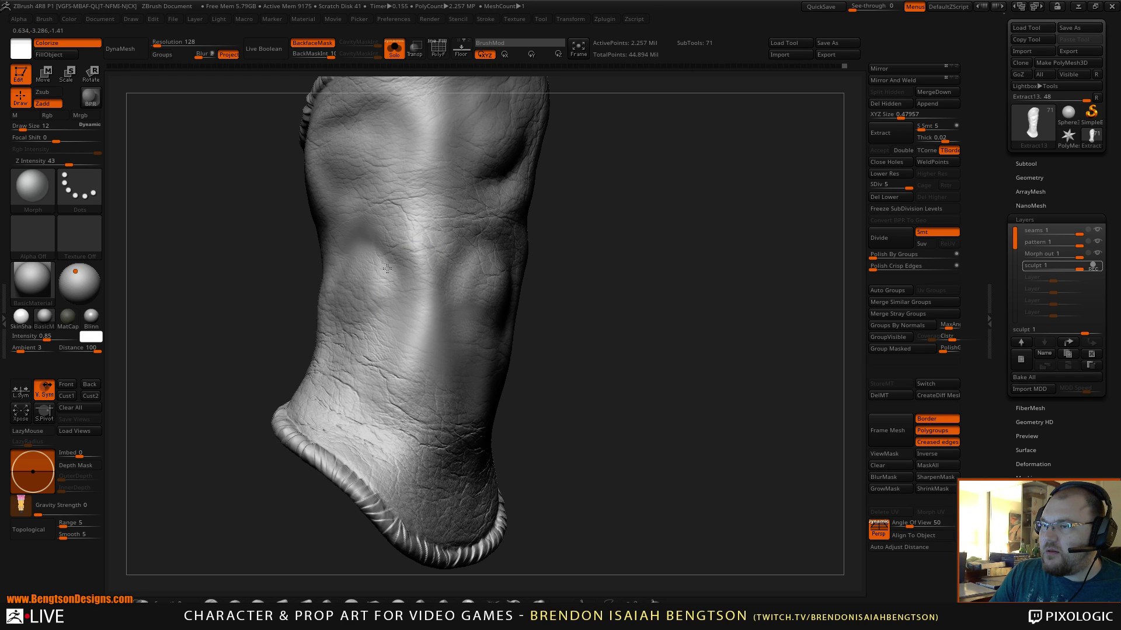
drag(362, 238, 343, 241)
mouse_move(561, 263)
mouse_down()
mouse_move(608, 275)
mouse_move(543, 286)
mouse_up()
mouse_move(618, 304)
mouse_down()
mouse_move(630, 318)
mouse_move(628, 296)
mouse_move(638, 299)
mouse_move(623, 320)
mouse_move(603, 303)
mouse_move(600, 323)
mouse_move(577, 309)
mouse_move(587, 322)
mouse_up()
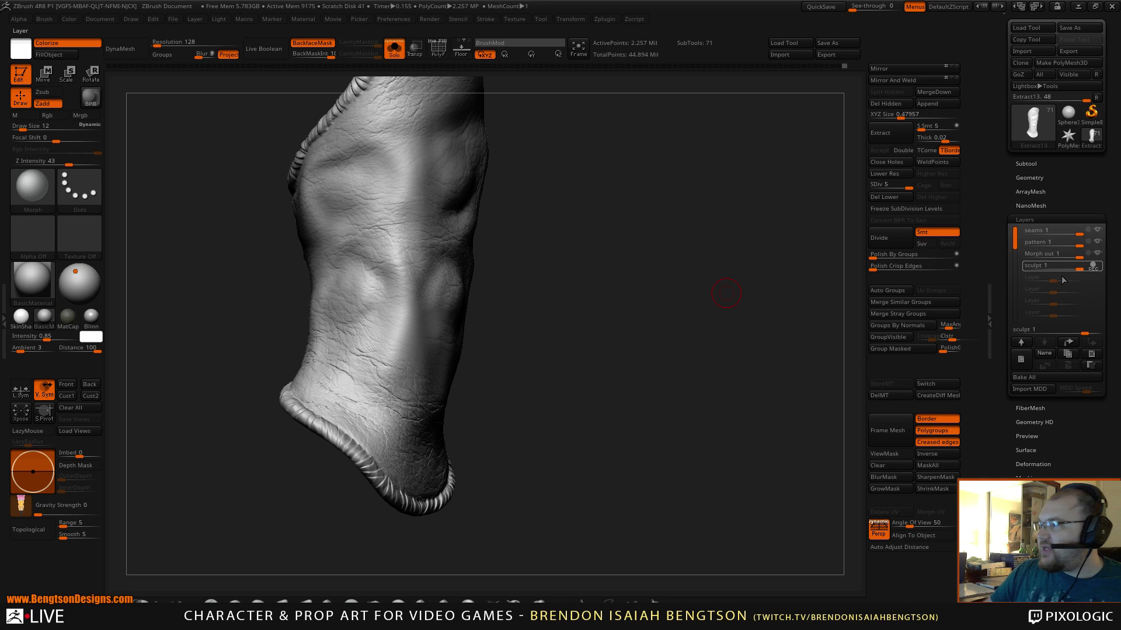
- Add a new sculpting layer to the bracer and name it popout
click(1022, 361)
click(1043, 353)
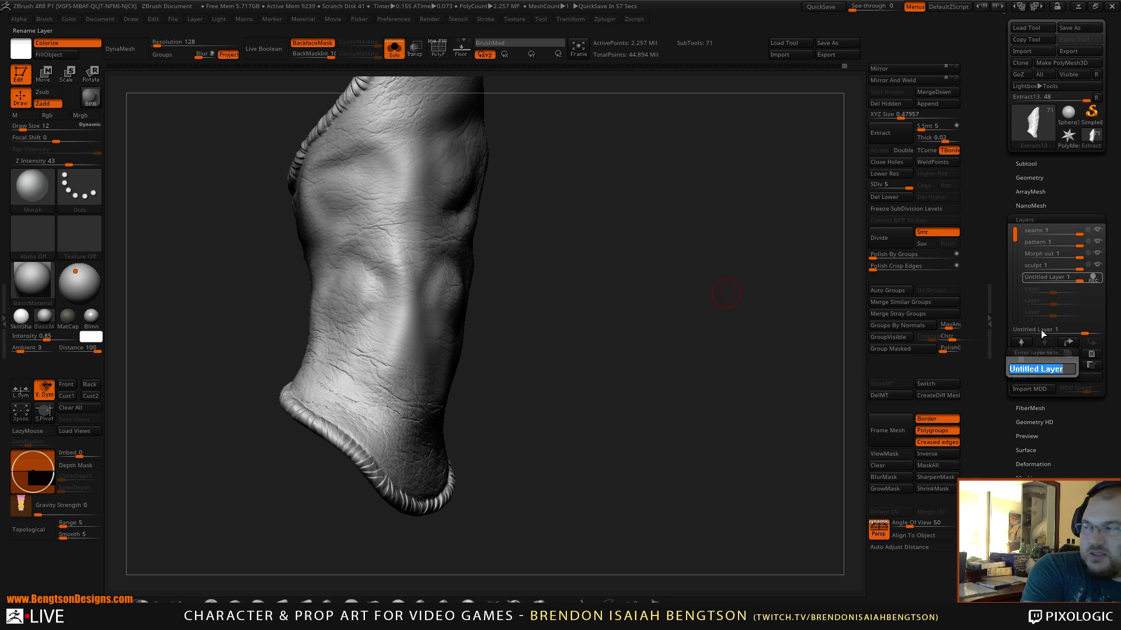
text(popout)
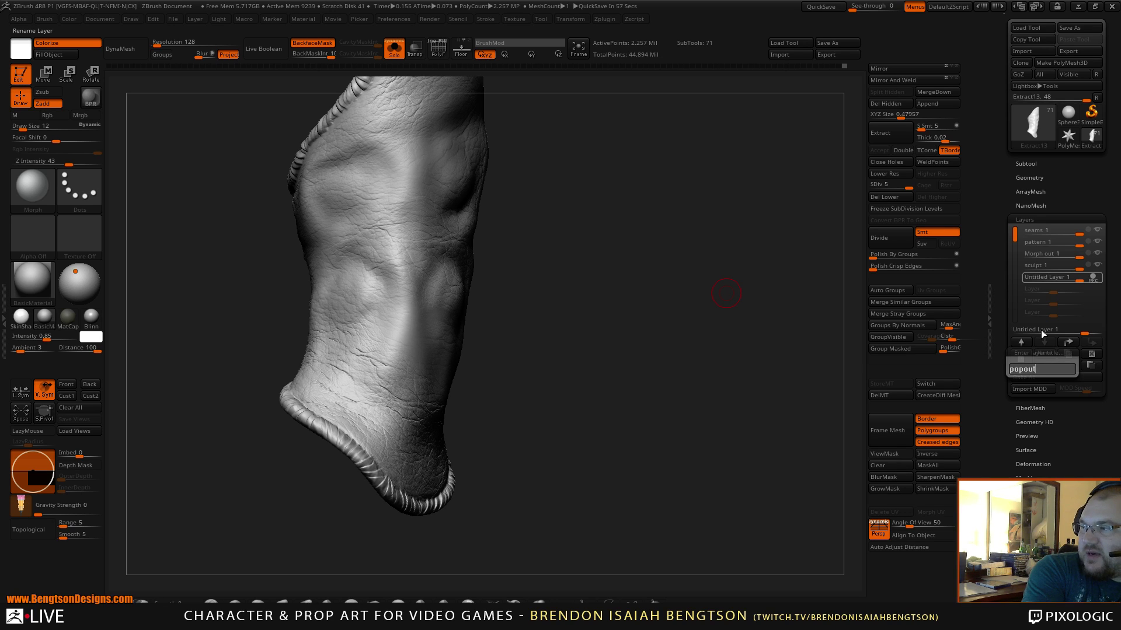
key(Return)
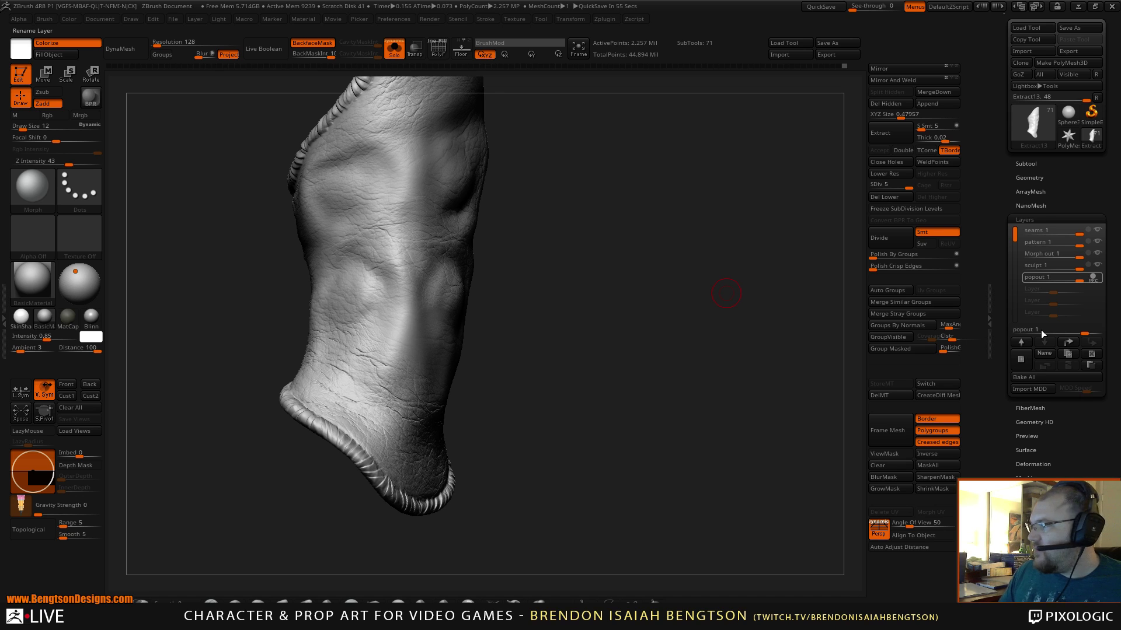
- Swell the leather around the wrist cracks beside the laced seam with the Inflat brush, reducing its draw size to 3
mouse_move(555, 374)
mouse_down()
mouse_move(568, 360)
mouse_move(570, 308)
mouse_move(572, 356)
mouse_move(612, 285)
mouse_move(593, 304)
mouse_move(638, 302)
mouse_up()
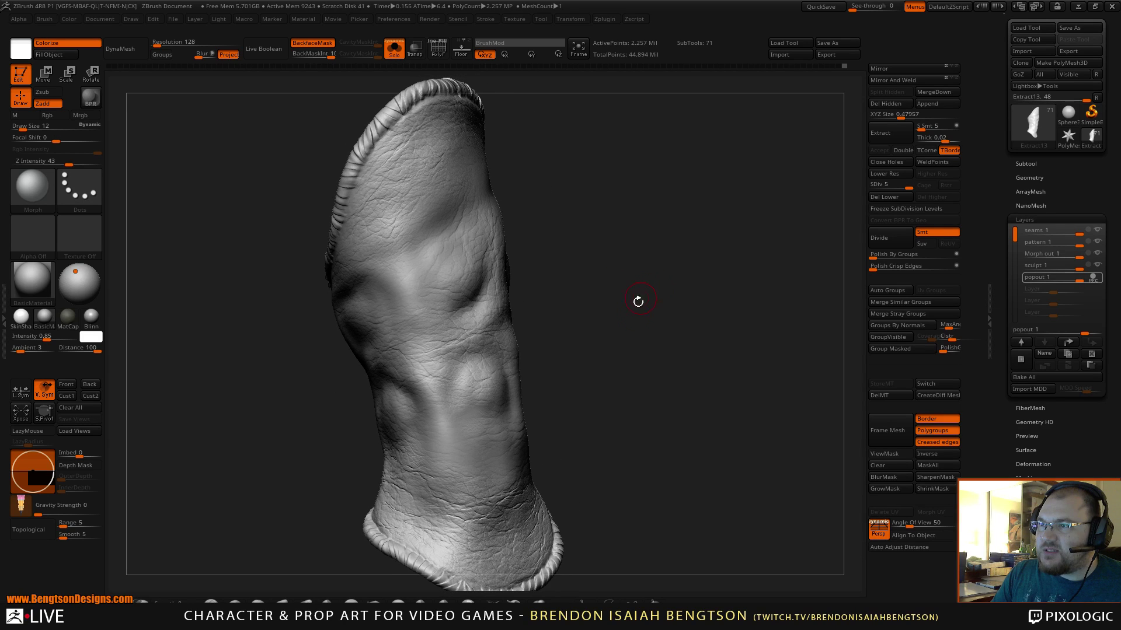
mouse_move(641, 353)
mouse_down()
mouse_move(665, 339)
mouse_move(623, 245)
mouse_move(593, 325)
mouse_move(669, 314)
mouse_up()
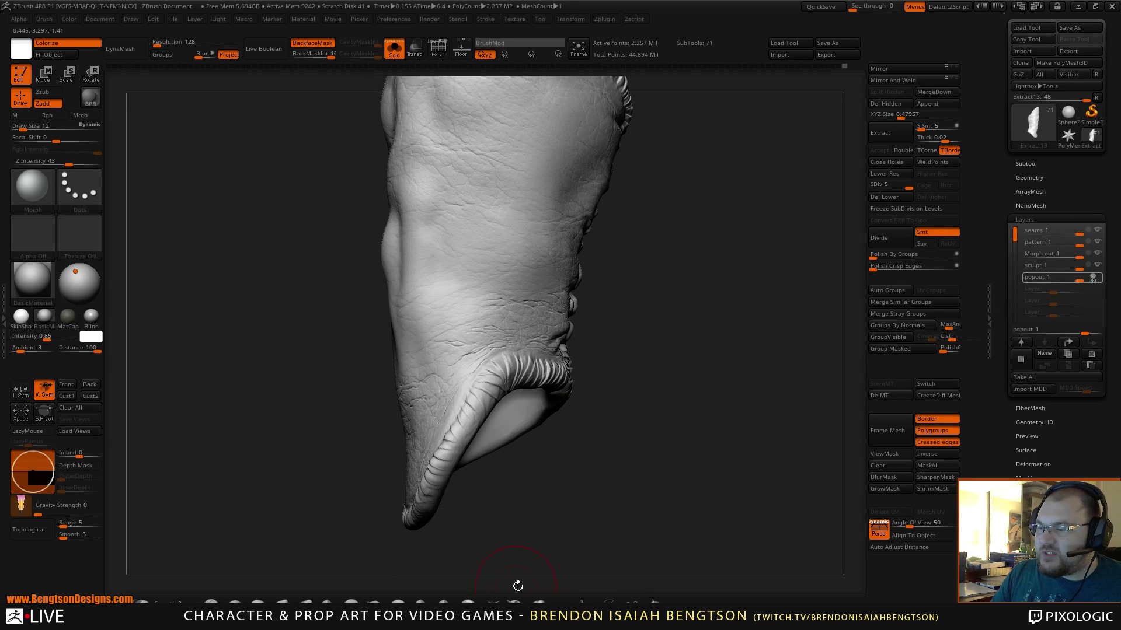
key(b)
key(i)
key(n)
key(space)
drag(531, 383, 528, 382)
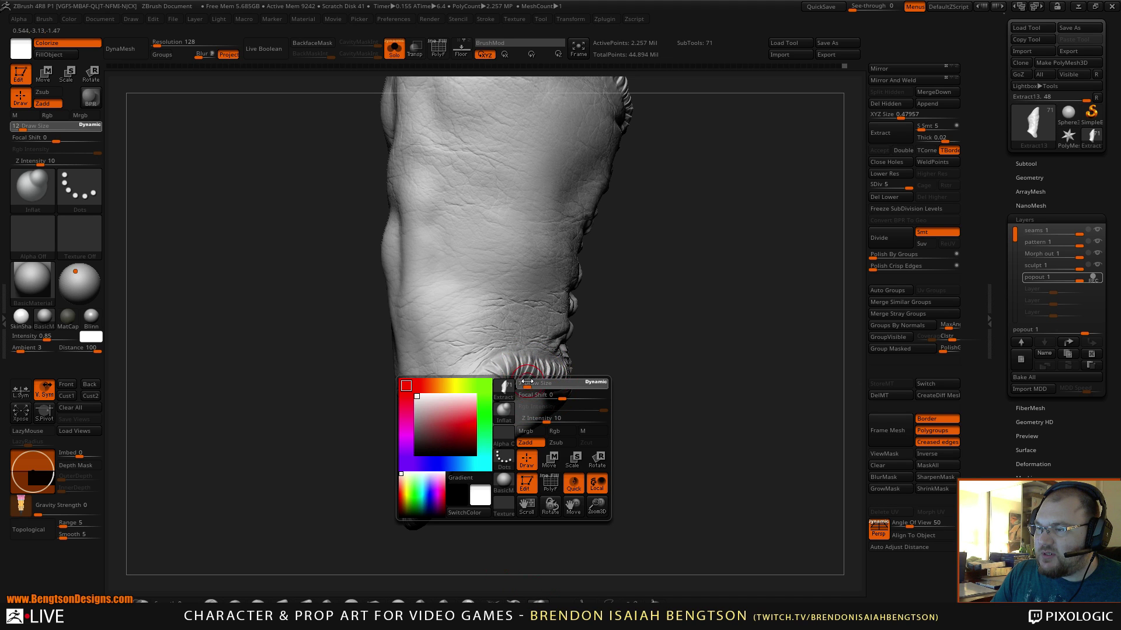
mouse_move(618, 321)
alt+mouse_down()
mouse_move(708, 343)
mouse_move(570, 325)
mouse_move(561, 349)
alt+mouse_up()
key(space)
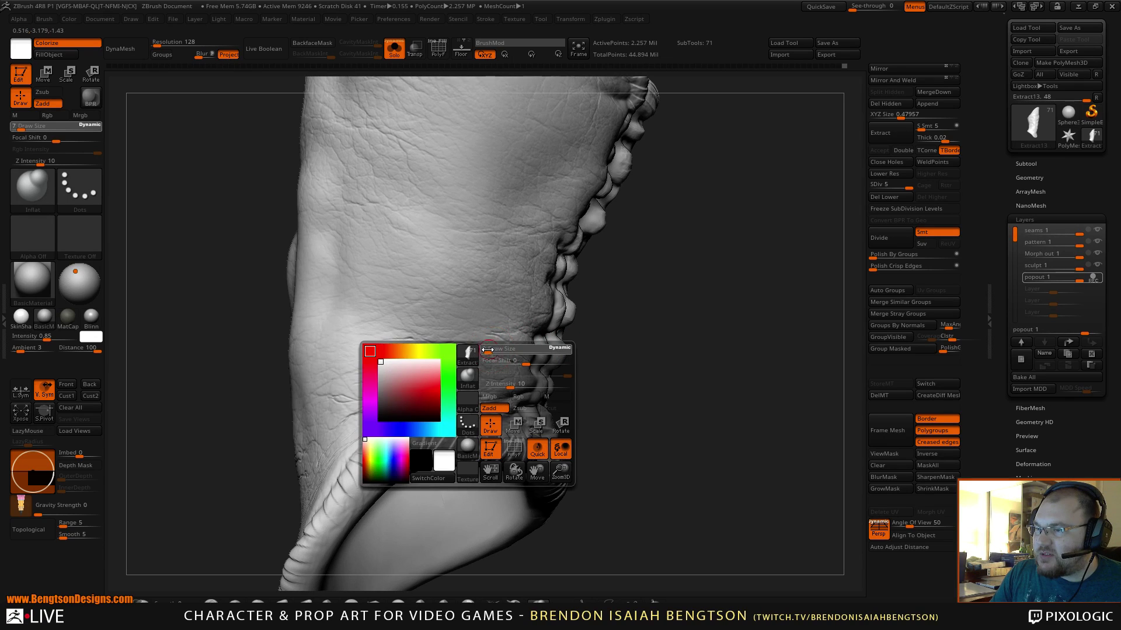
drag(488, 350, 486, 350)
drag(633, 322, 641, 339)
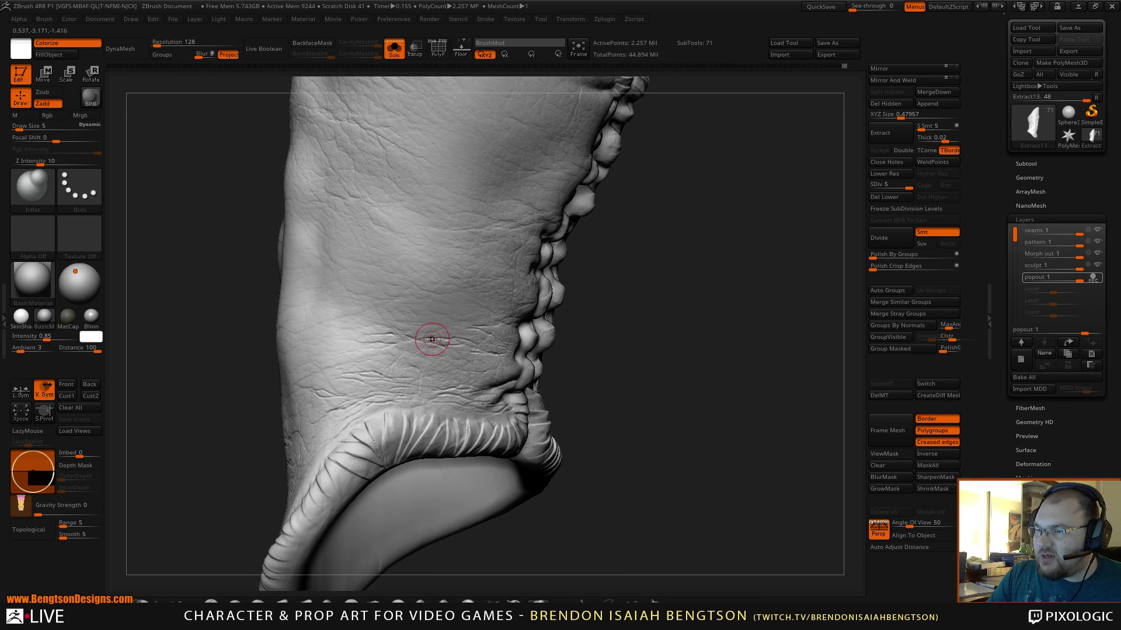
key(space)
drag(445, 341, 441, 342)
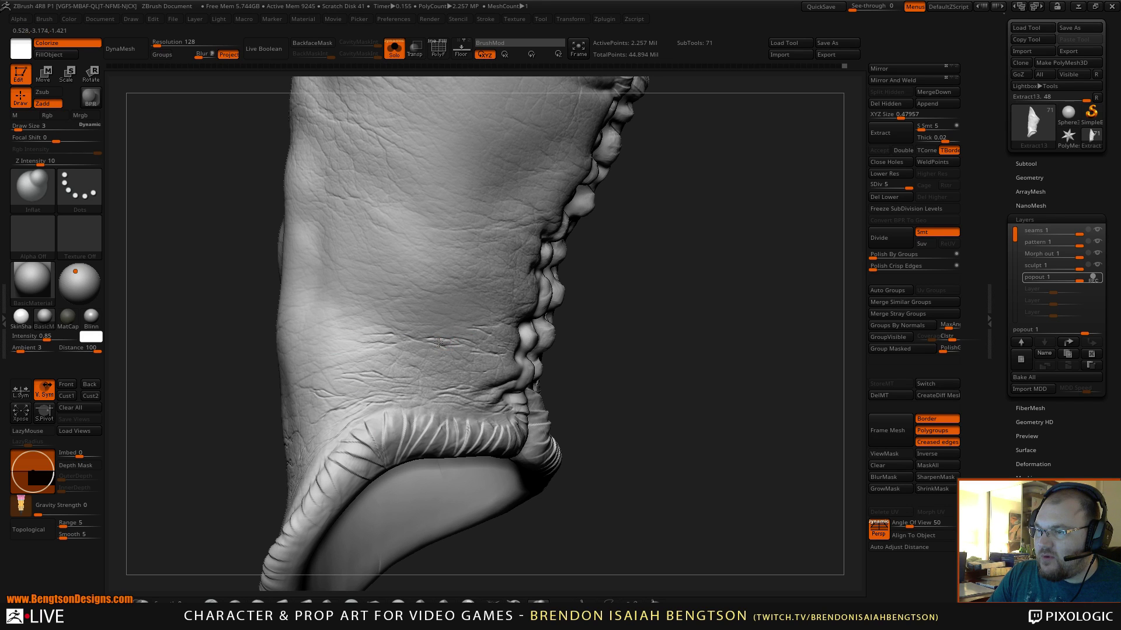
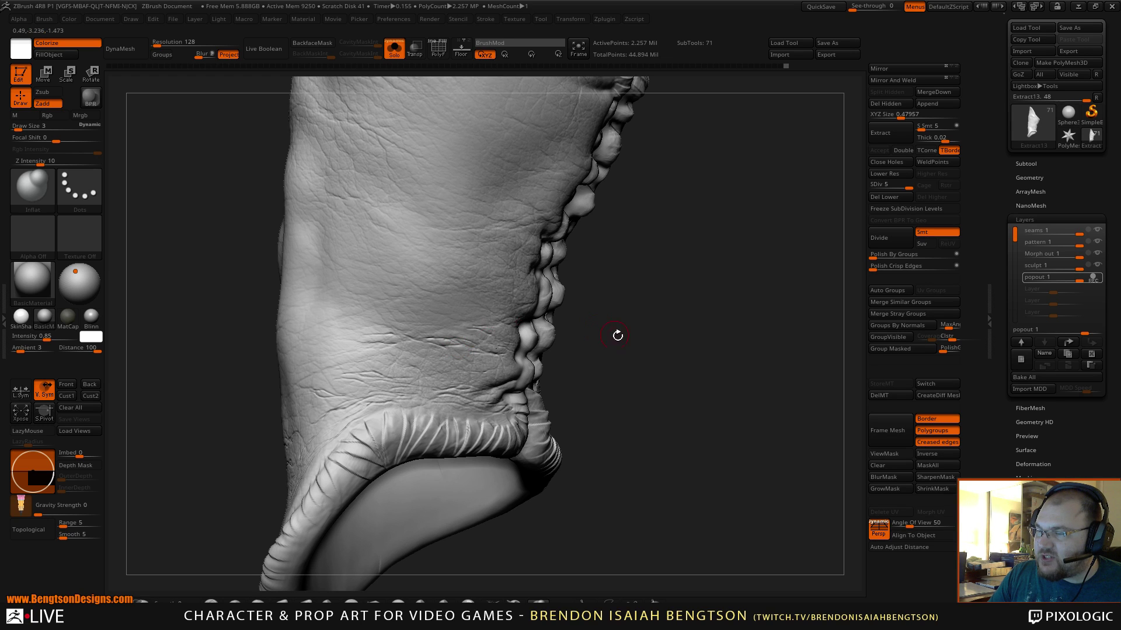
- Puff up the crease folds running from the laced seam across the wrist above the stitched rim
mouse_move(618, 335)
mouse_down()
mouse_move(640, 307)
mouse_move(523, 335)
mouse_move(527, 347)
mouse_up()
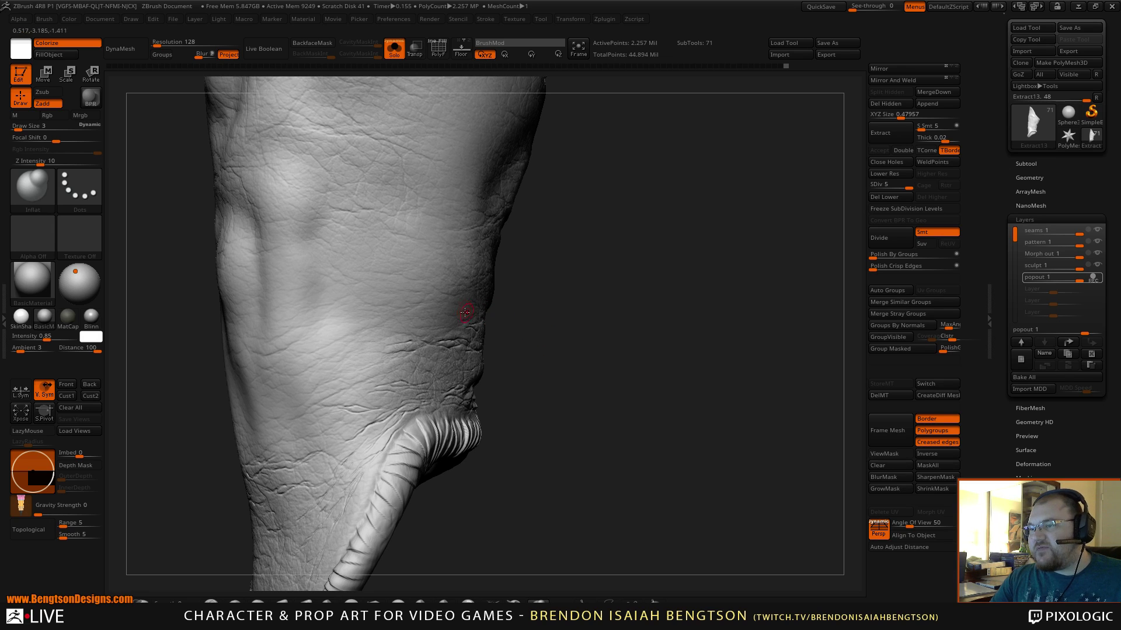
mouse_move(601, 338)
mouse_down()
mouse_move(607, 258)
mouse_move(618, 286)
mouse_move(569, 316)
mouse_up()
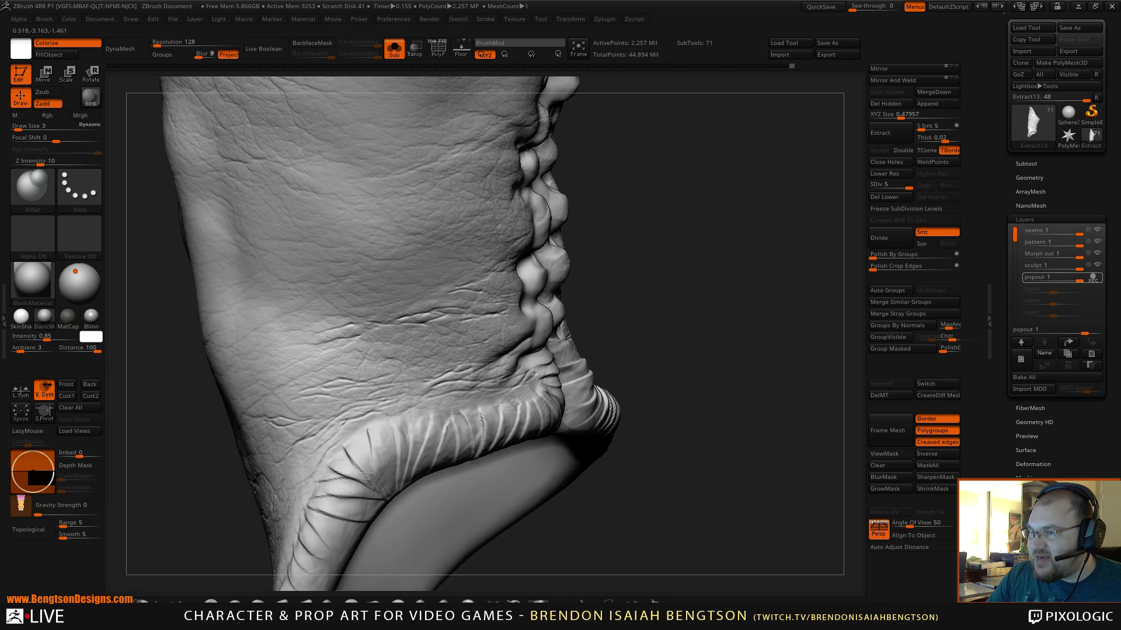
mouse_move(628, 289)
mouse_down()
mouse_move(656, 262)
mouse_move(616, 237)
mouse_up()
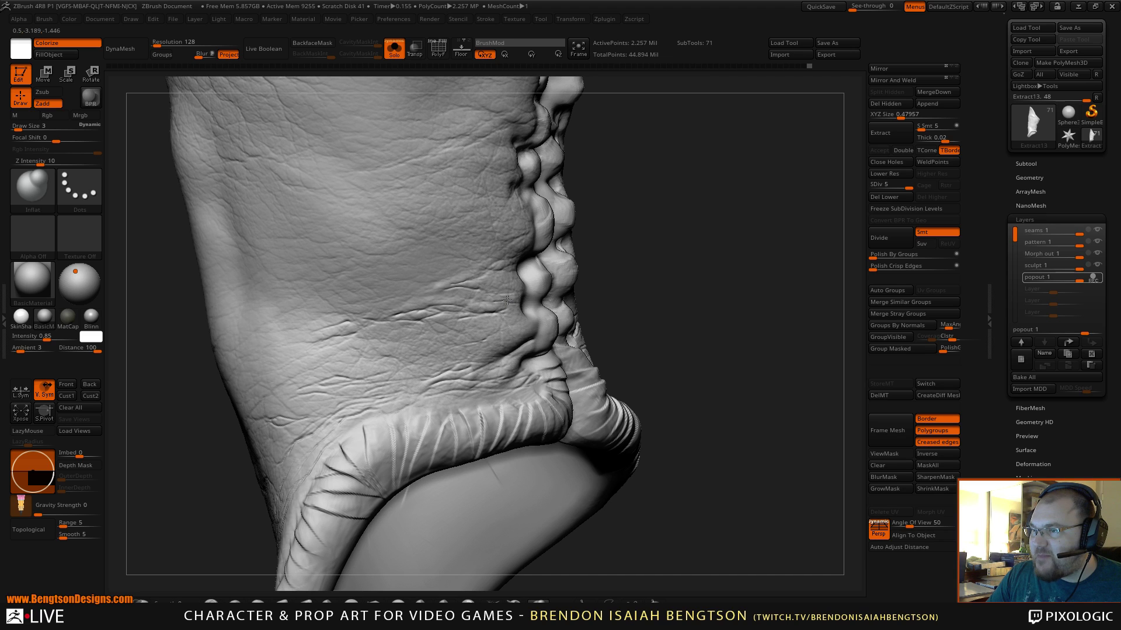
mouse_move(653, 262)
mouse_down()
mouse_move(675, 275)
mouse_move(681, 251)
mouse_move(617, 243)
mouse_move(418, 332)
mouse_up()
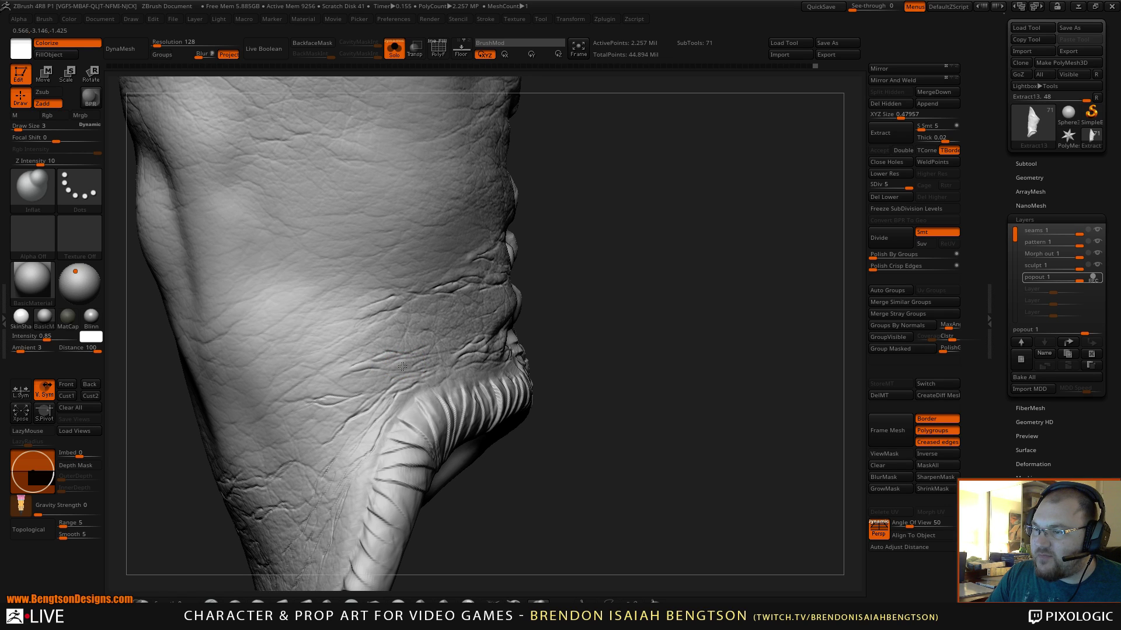
right_drag(403, 366, 430, 345)
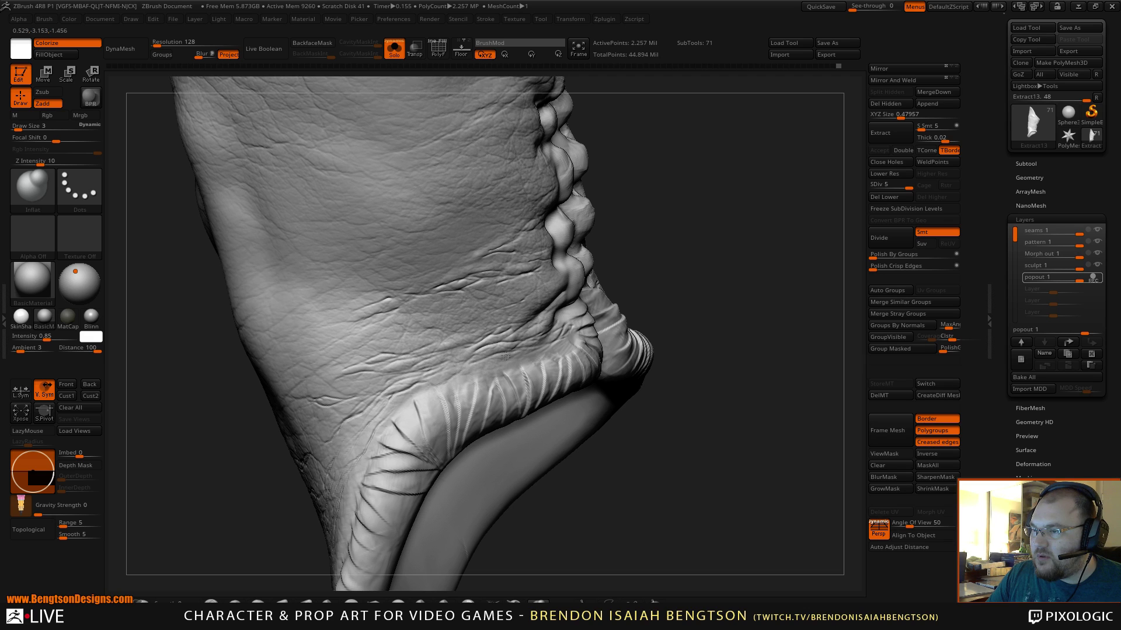
- Inflate the raised edges of the cracks where the wrist crease curves down into the flared flap along the stitched rim
mouse_move(732, 216)
mouse_down()
mouse_move(689, 213)
mouse_move(710, 178)
mouse_move(690, 242)
mouse_move(710, 228)
mouse_move(663, 219)
mouse_move(702, 189)
mouse_up()
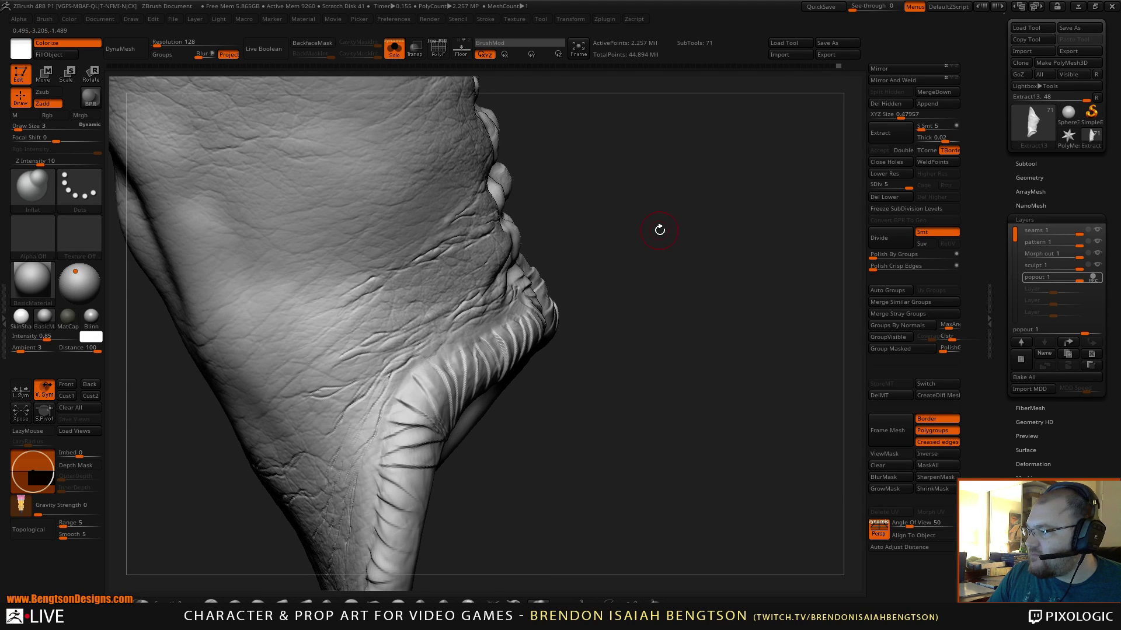
mouse_move(660, 229)
mouse_down()
mouse_move(689, 205)
mouse_move(470, 340)
mouse_up()
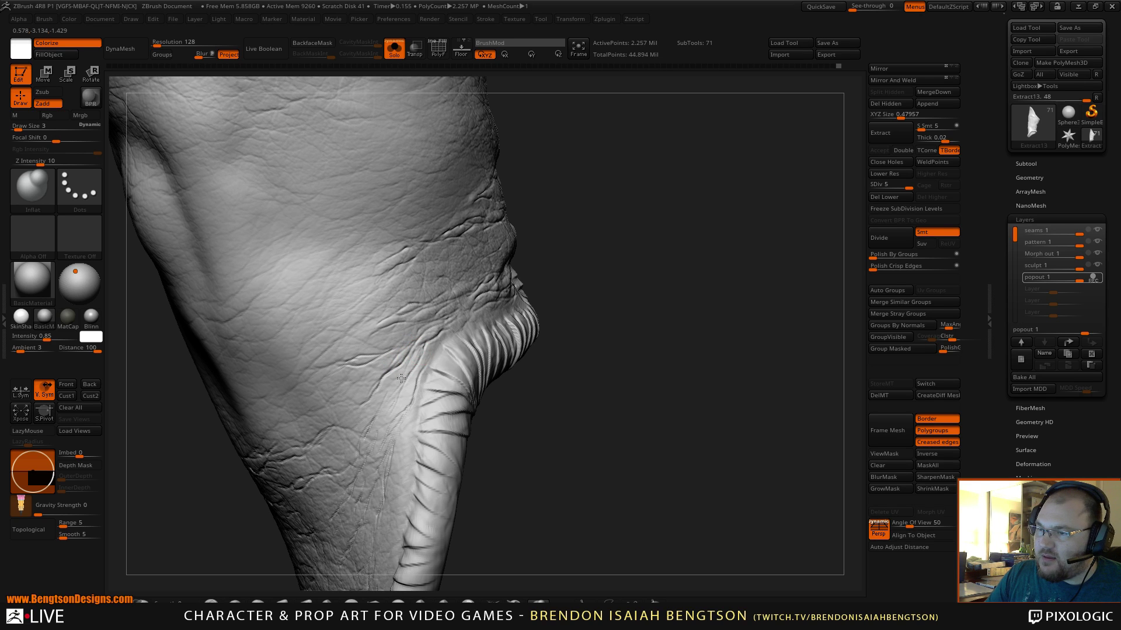
mouse_move(557, 381)
mouse_down()
mouse_move(612, 220)
mouse_move(622, 286)
mouse_move(386, 357)
mouse_up()
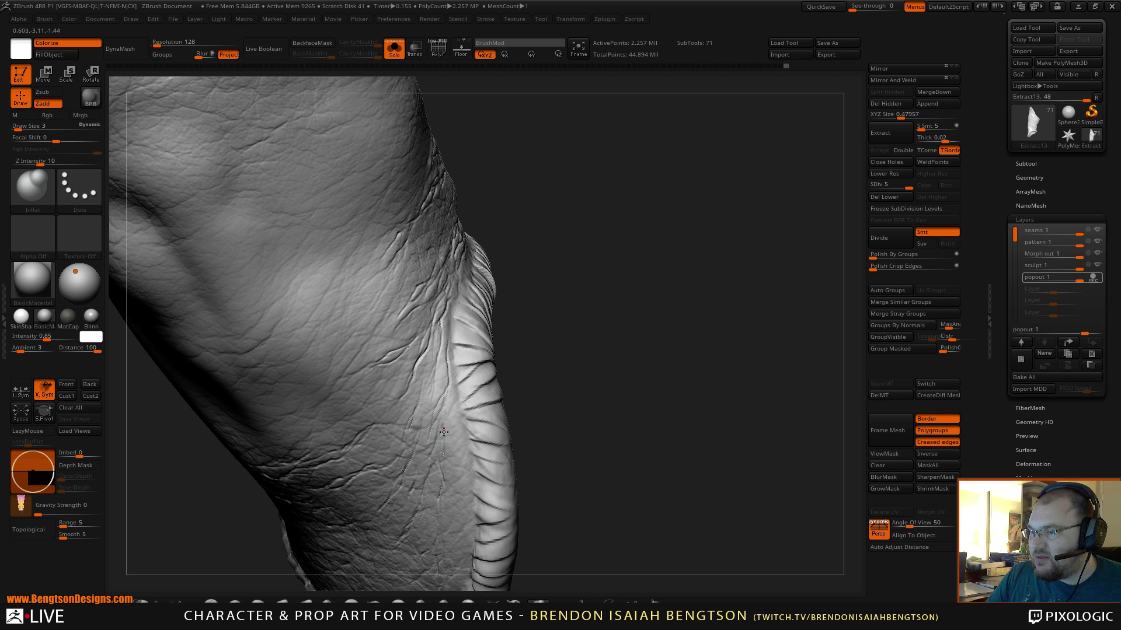
drag(542, 348, 408, 328)
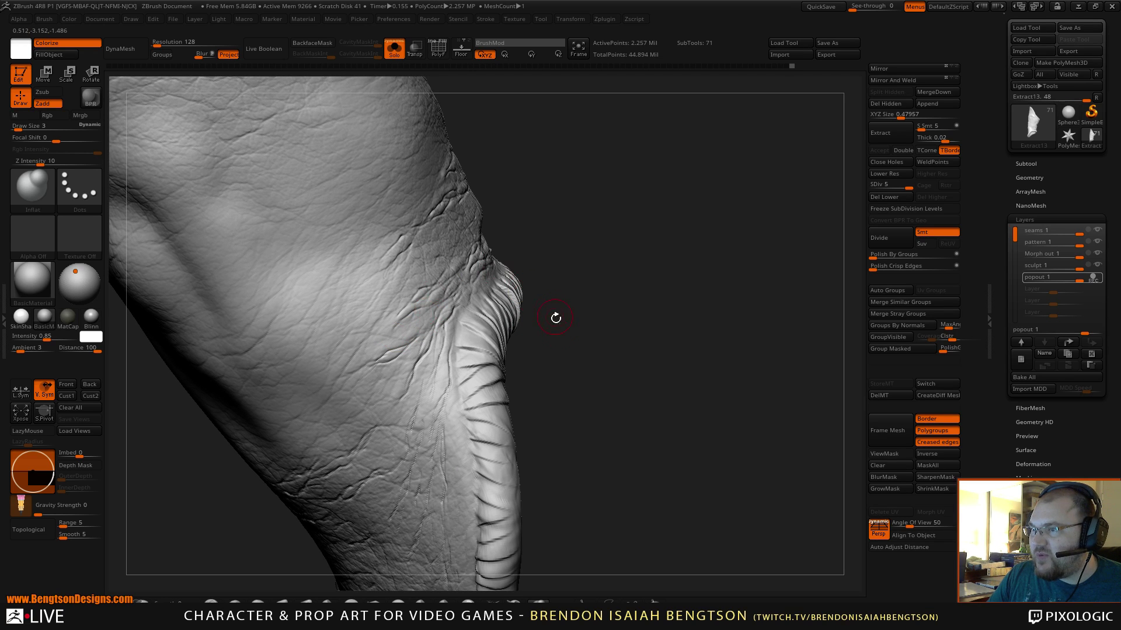
mouse_move(555, 318)
mouse_down()
mouse_move(596, 240)
mouse_move(610, 253)
mouse_move(623, 225)
mouse_move(650, 253)
mouse_move(628, 240)
mouse_move(613, 251)
mouse_up()
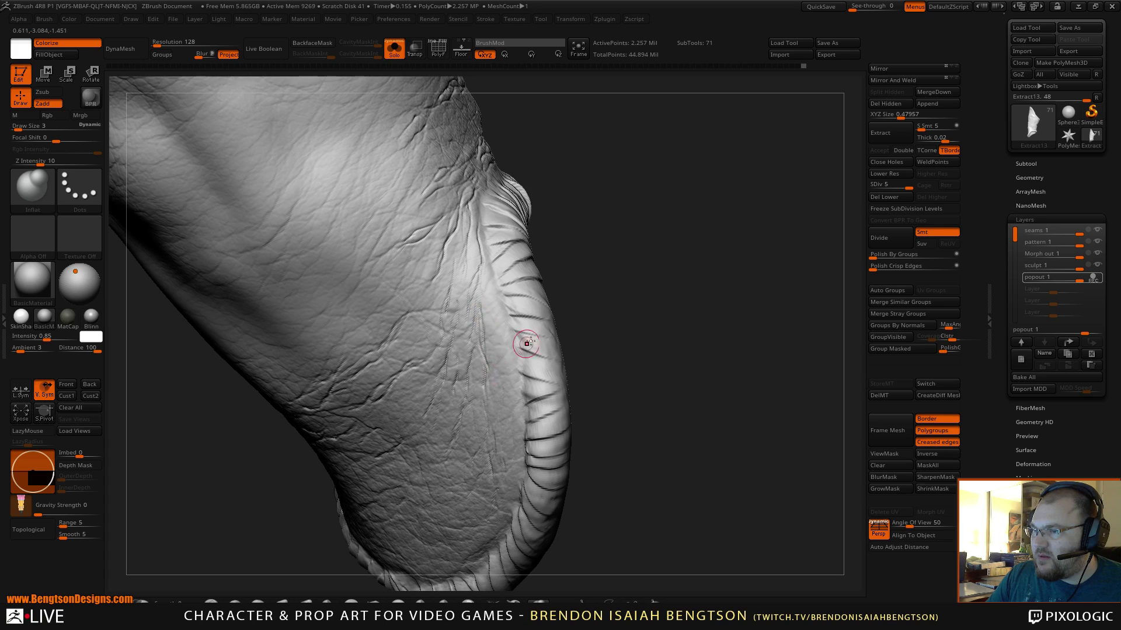
- Refine the puffed folds between the wrist crease and the stitched rim, checking them from a distance
mouse_move(578, 327)
mouse_down()
mouse_move(610, 213)
mouse_move(608, 339)
mouse_move(623, 268)
mouse_move(650, 260)
mouse_move(640, 275)
mouse_move(655, 232)
mouse_move(630, 225)
mouse_move(598, 242)
mouse_move(629, 219)
mouse_move(534, 261)
mouse_move(580, 283)
mouse_move(604, 252)
mouse_move(617, 267)
mouse_move(600, 282)
mouse_move(612, 337)
mouse_move(678, 187)
mouse_move(648, 285)
mouse_move(518, 274)
mouse_up()
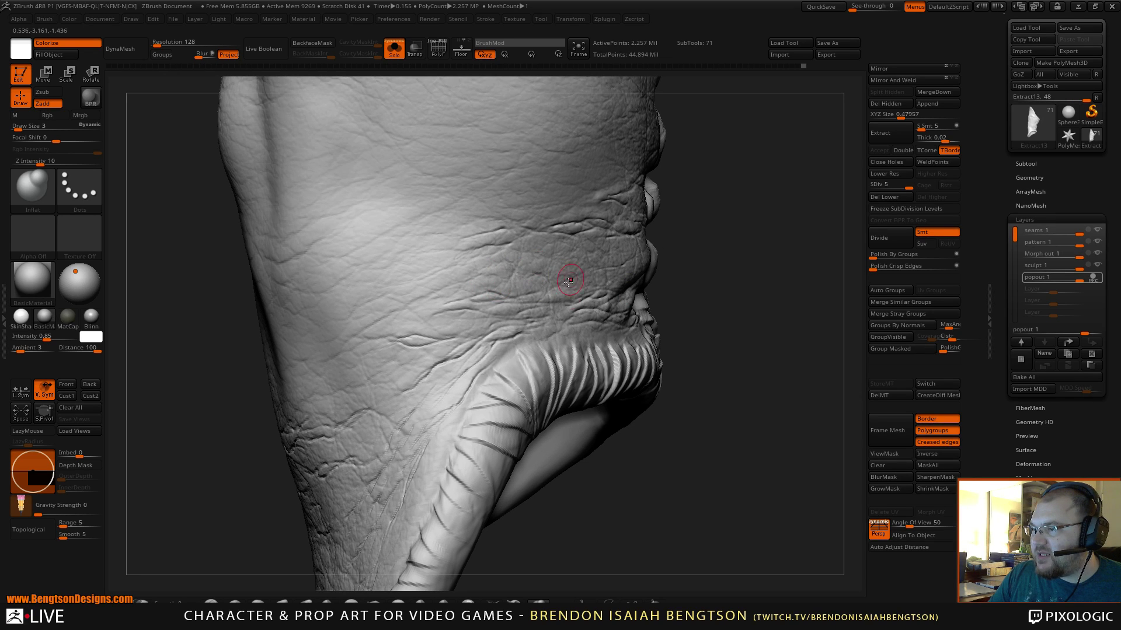
mouse_move(613, 275)
mouse_down()
mouse_move(658, 268)
mouse_move(576, 277)
mouse_up()
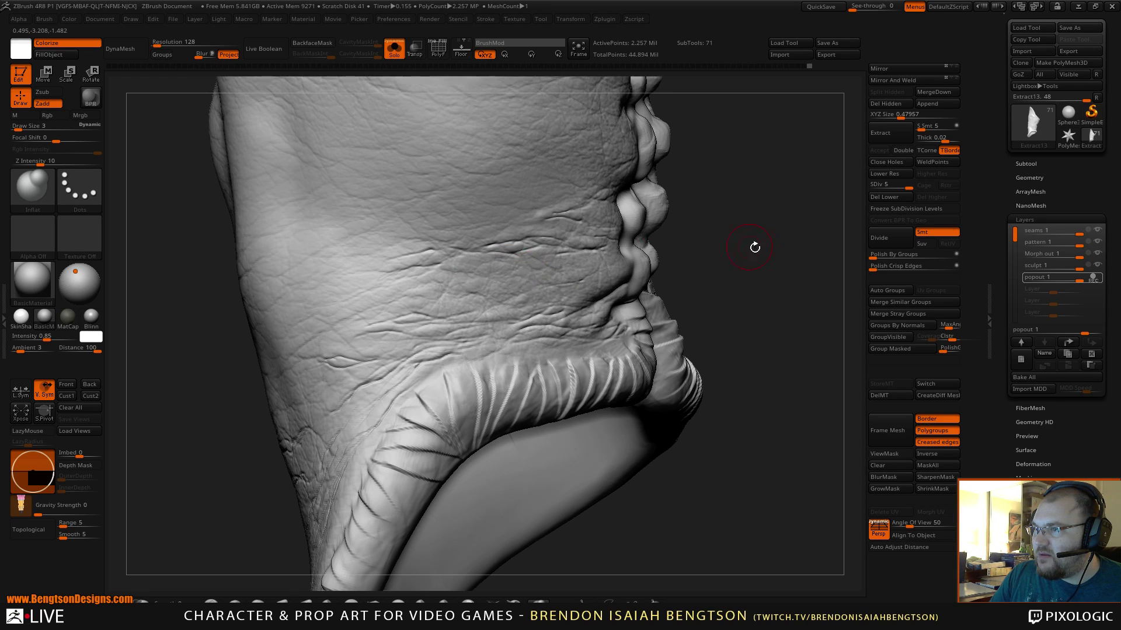
mouse_move(755, 247)
mouse_down()
mouse_move(645, 253)
mouse_move(611, 272)
mouse_up()
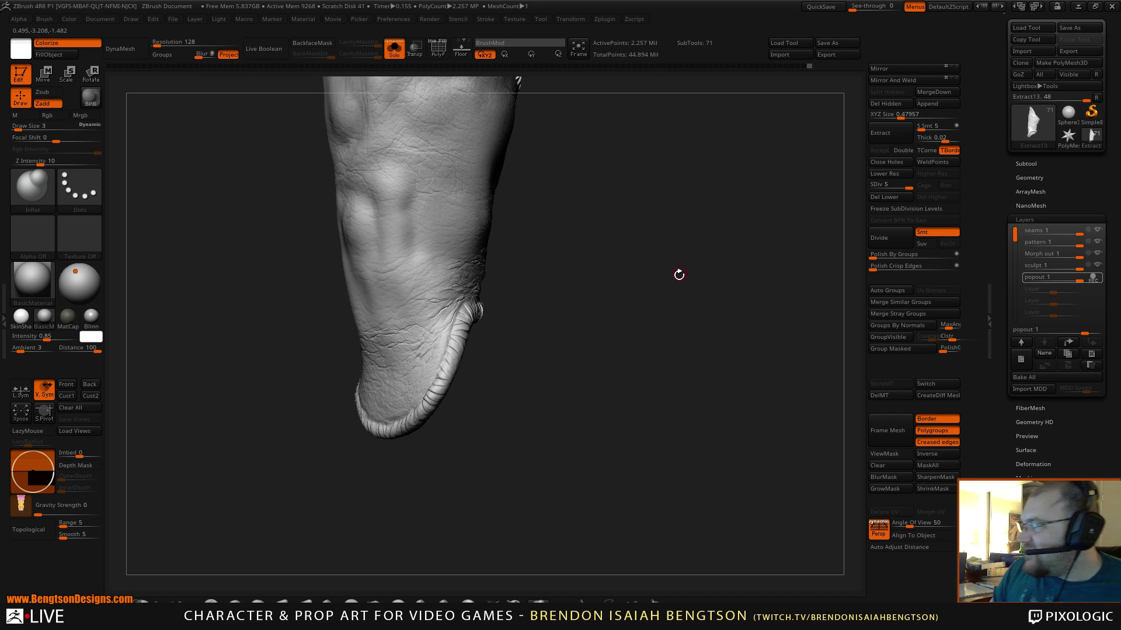
- Turn off solo display to bring back the full character and look over the armor on the arms and torso
mouse_move(679, 327)
mouse_down()
mouse_move(688, 347)
mouse_move(647, 366)
mouse_move(627, 395)
mouse_move(619, 352)
mouse_move(654, 365)
mouse_move(703, 329)
mouse_up()
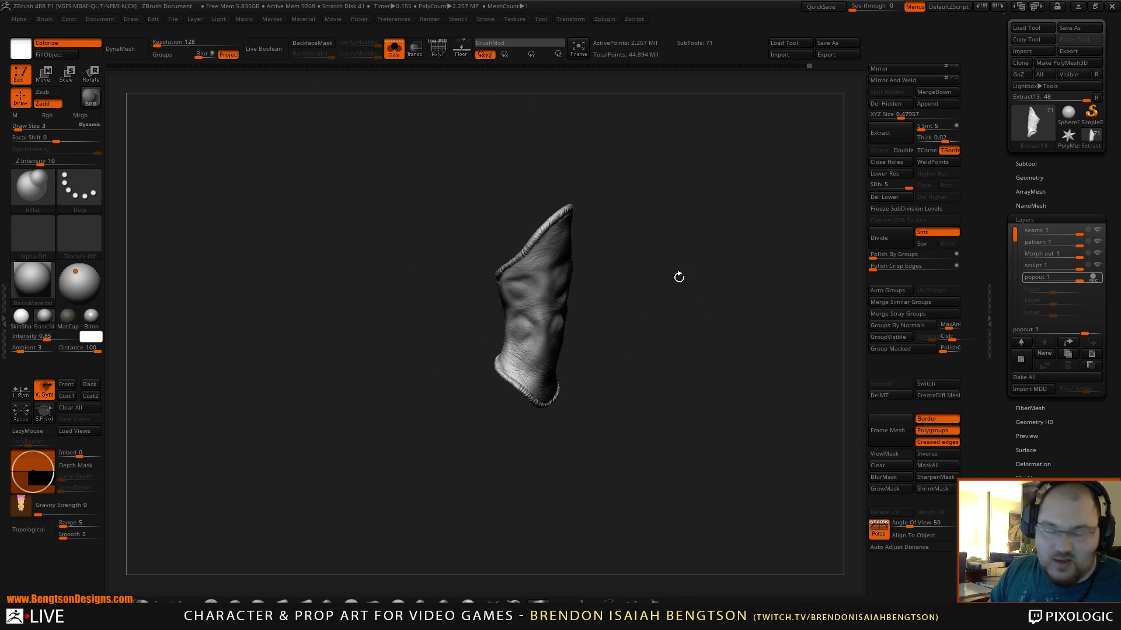
key(shift+s)
mouse_move(670, 266)
shift+mouse_down()
mouse_move(671, 181)
mouse_move(666, 375)
mouse_move(663, 232)
mouse_move(722, 327)
mouse_move(708, 283)
mouse_move(741, 288)
mouse_move(585, 378)
shift+mouse_up()
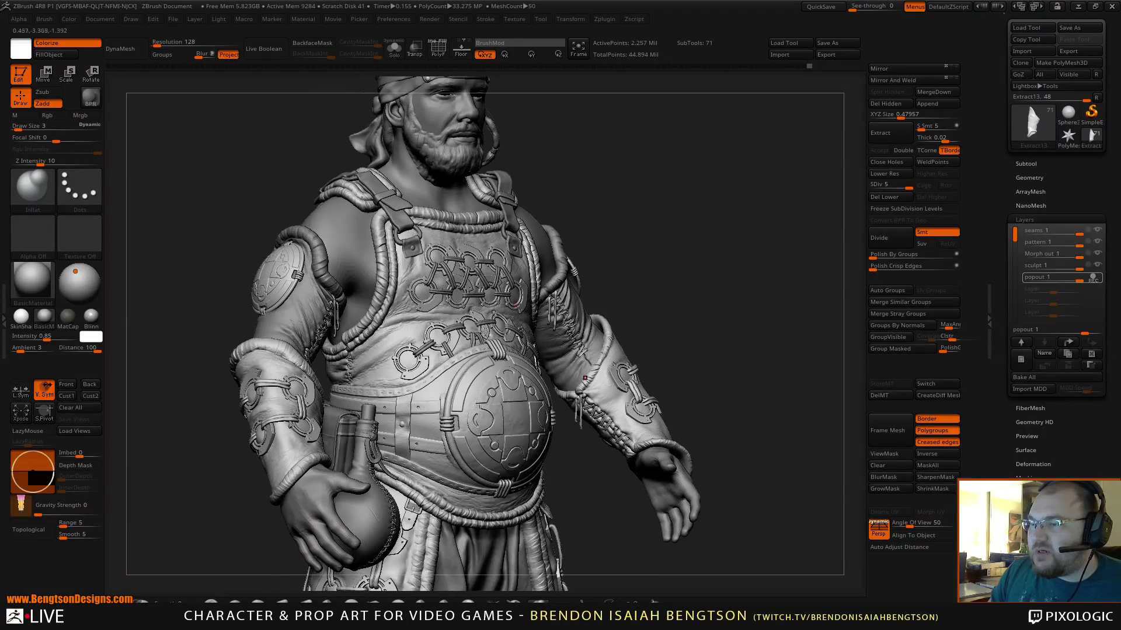
ctrl+right_drag(407, 321, 504, 382)
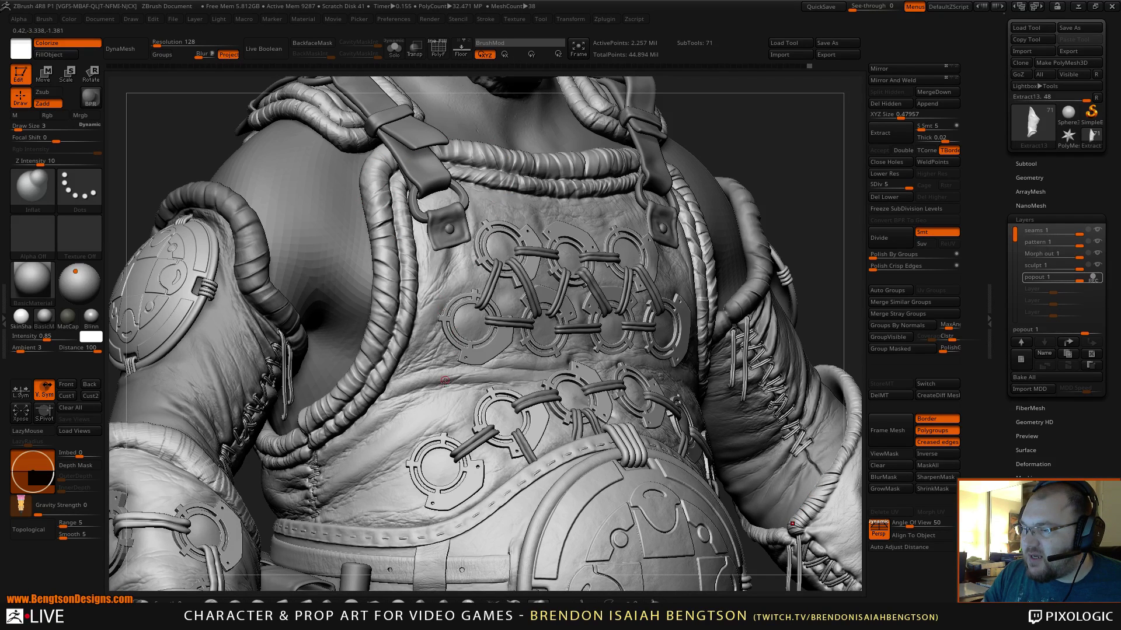
- Make the leather chest piece the active subtool and examine its creases around the ring plates and side seam
key(alt+s)
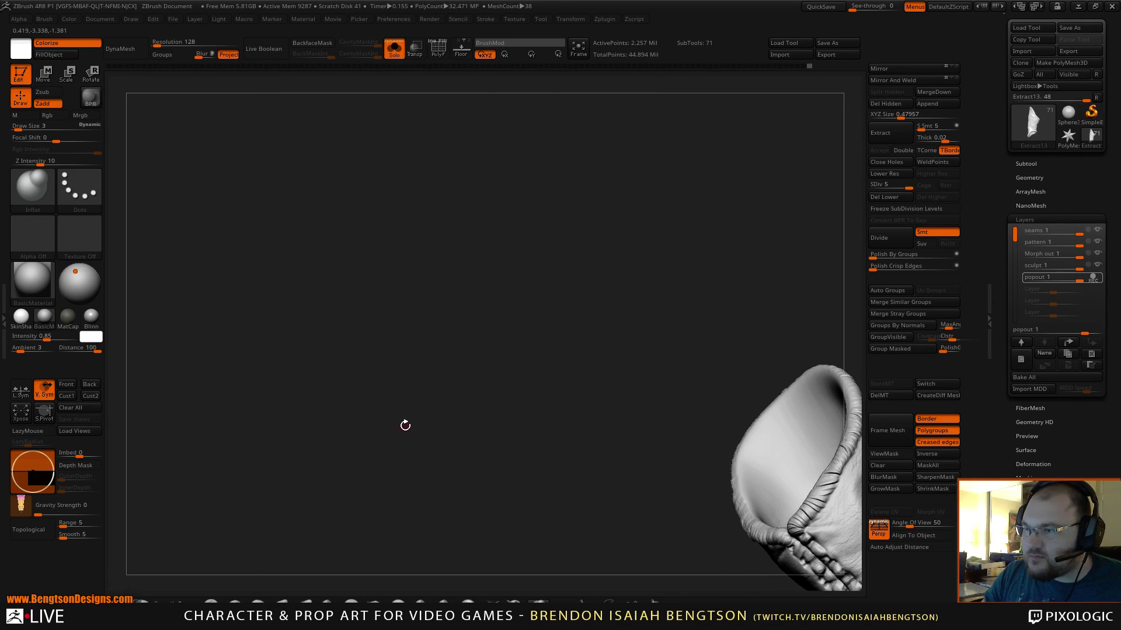
key(alt+s)
alt+click(416, 390)
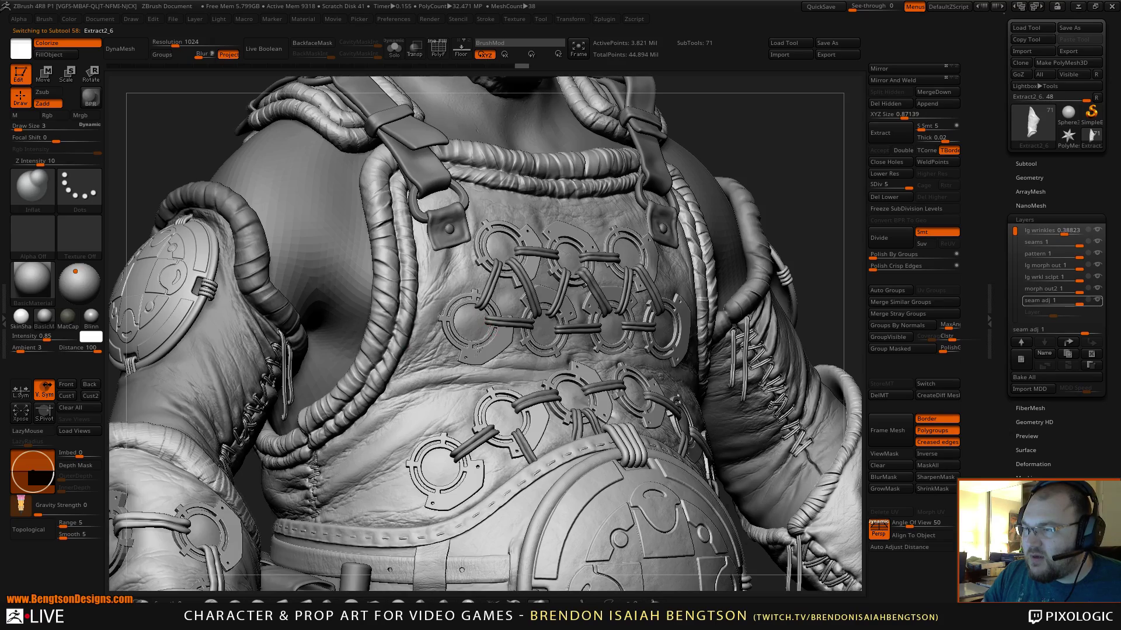
right_drag(477, 349, 589, 190)
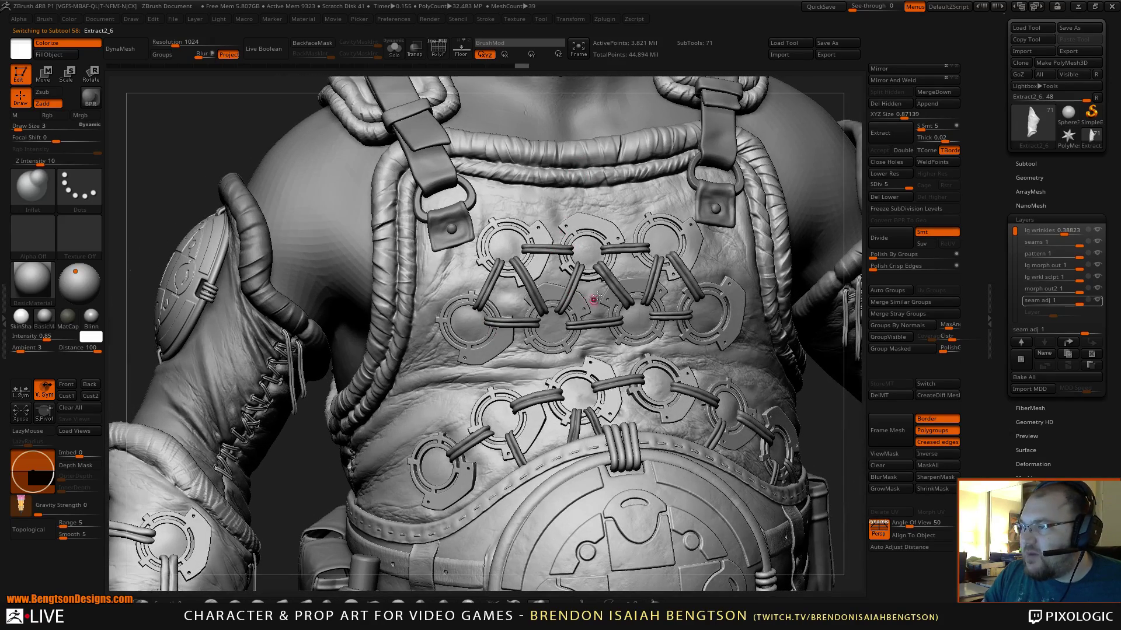
right_drag(465, 392, 416, 359)
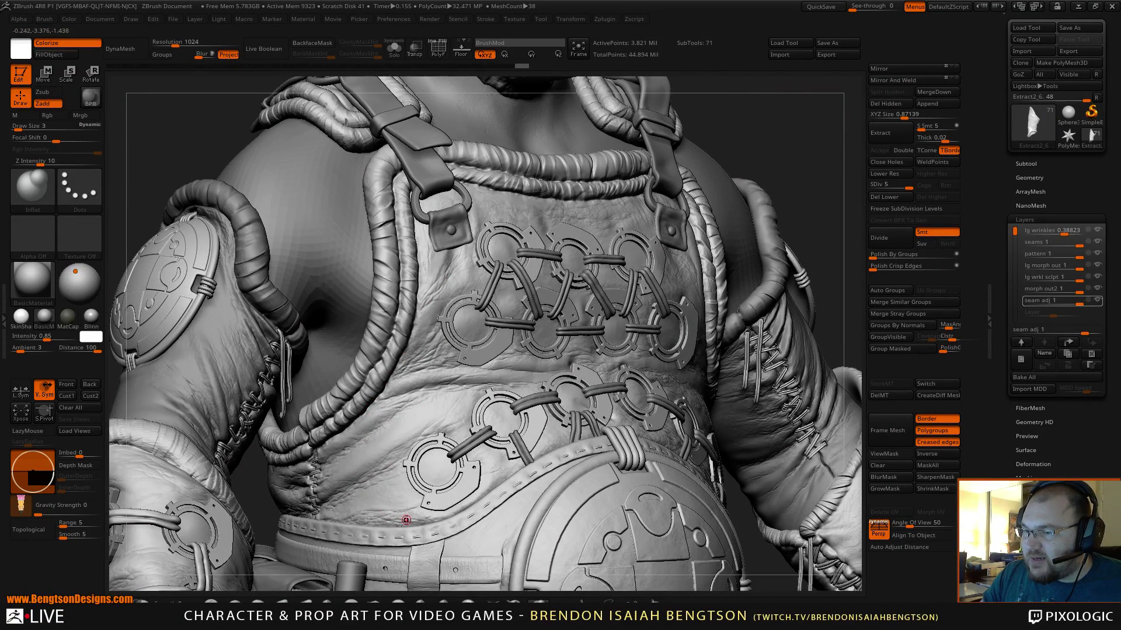
right_drag(395, 382, 442, 341)
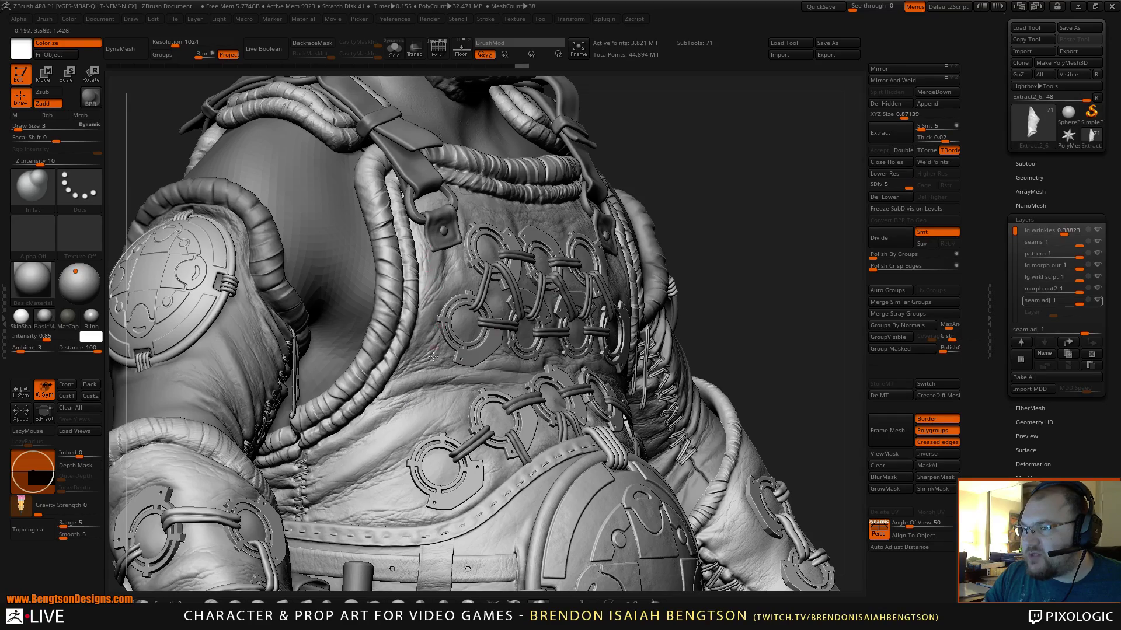
- Select the character's left forearm bracer subtool and isolate it in Solo mode
right_drag(730, 212, 649, 198)
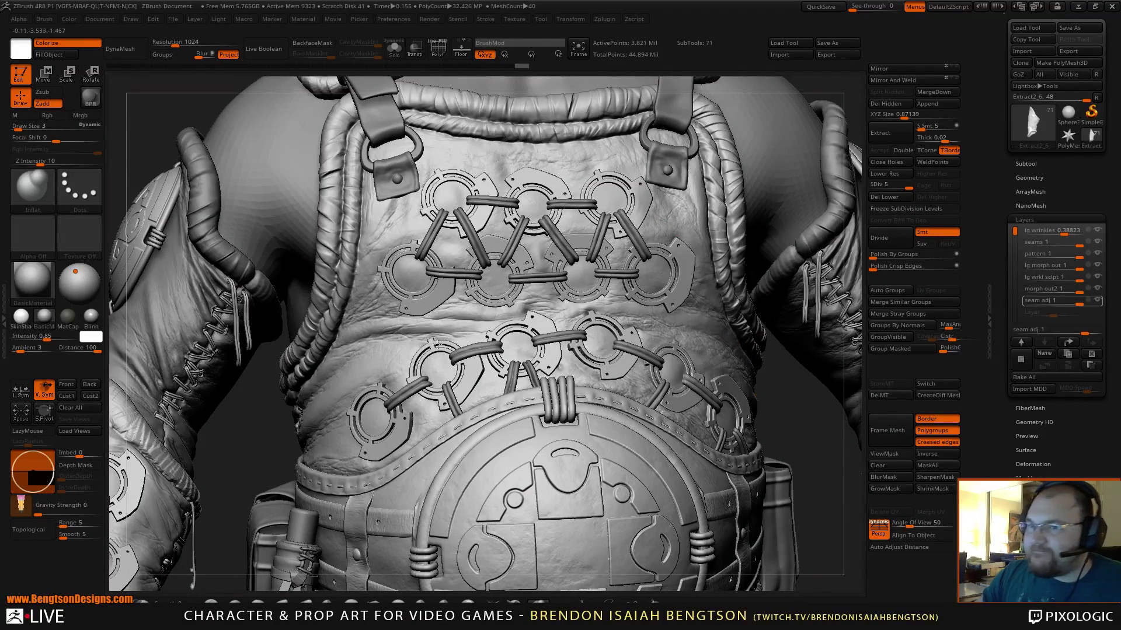
click(80, 270)
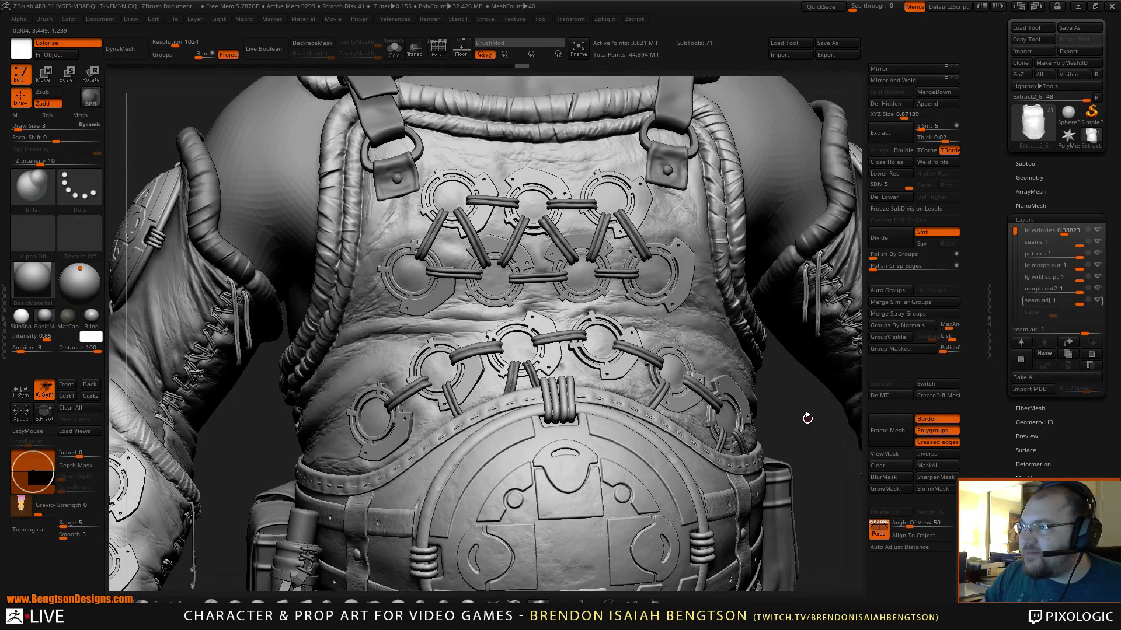
ctrl+right_drag(807, 419, 808, 378)
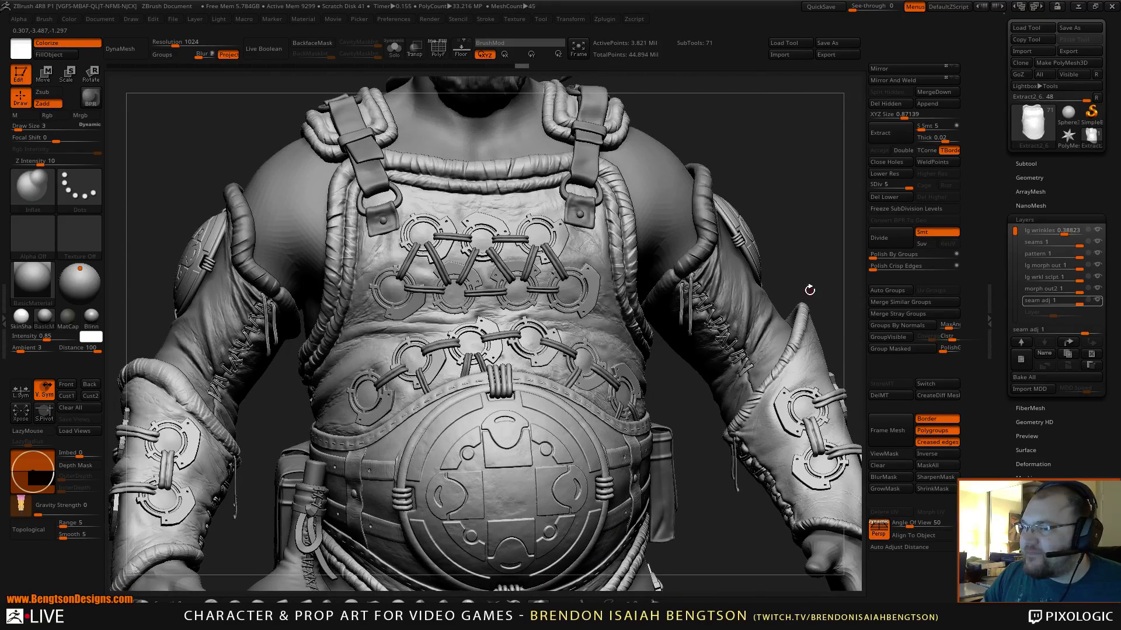
alt+right_drag(781, 249, 678, 165)
right_drag(797, 323, 754, 375)
mouse_move(649, 382)
right_down()
mouse_move(632, 405)
mouse_move(690, 379)
mouse_move(507, 443)
right_up()
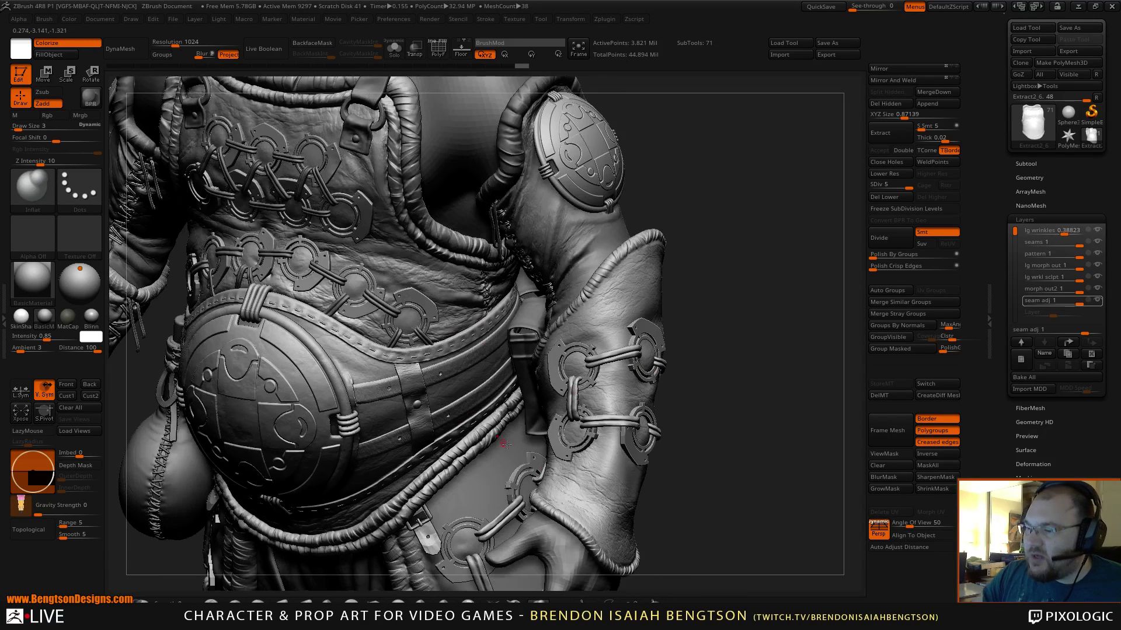
alt+click(570, 479)
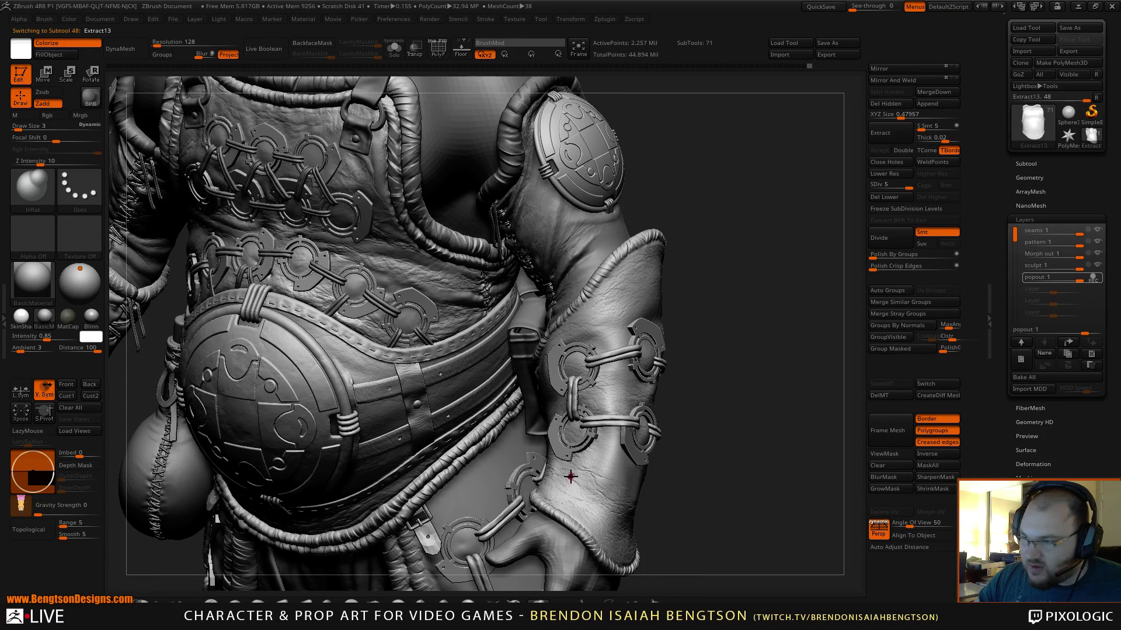
key(alt+shift+s)
alt+right_drag(660, 478, 730, 447)
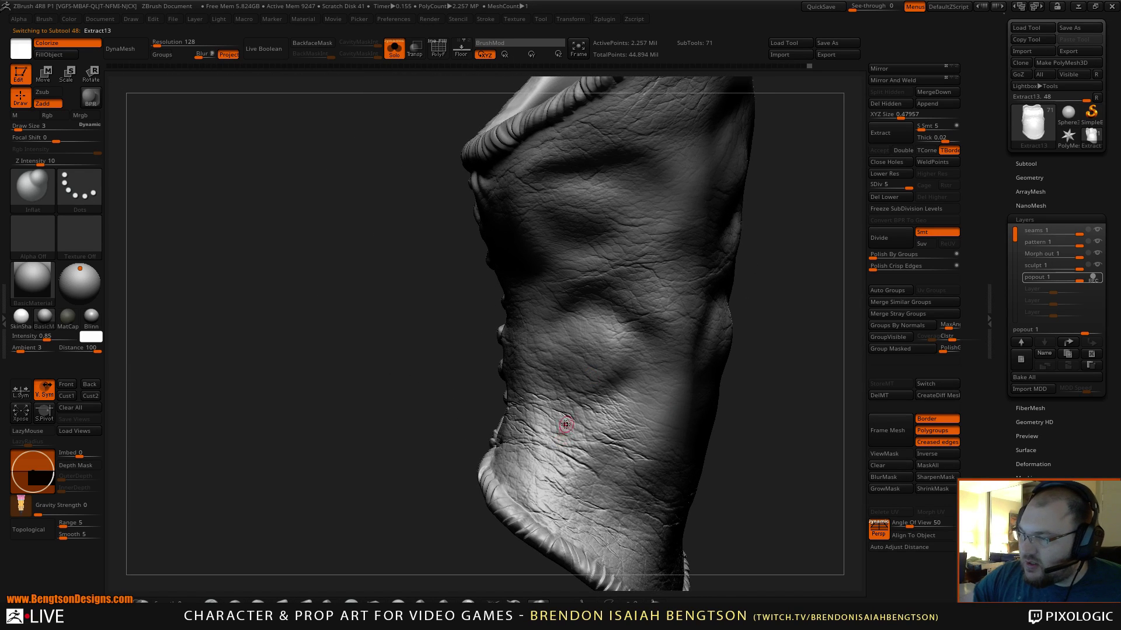
- Sculpt the leather creases between the bracer's wrist trim and side seam with the Inflate brush at Z Intensity 10
alt+right_drag(569, 433, 401, 227)
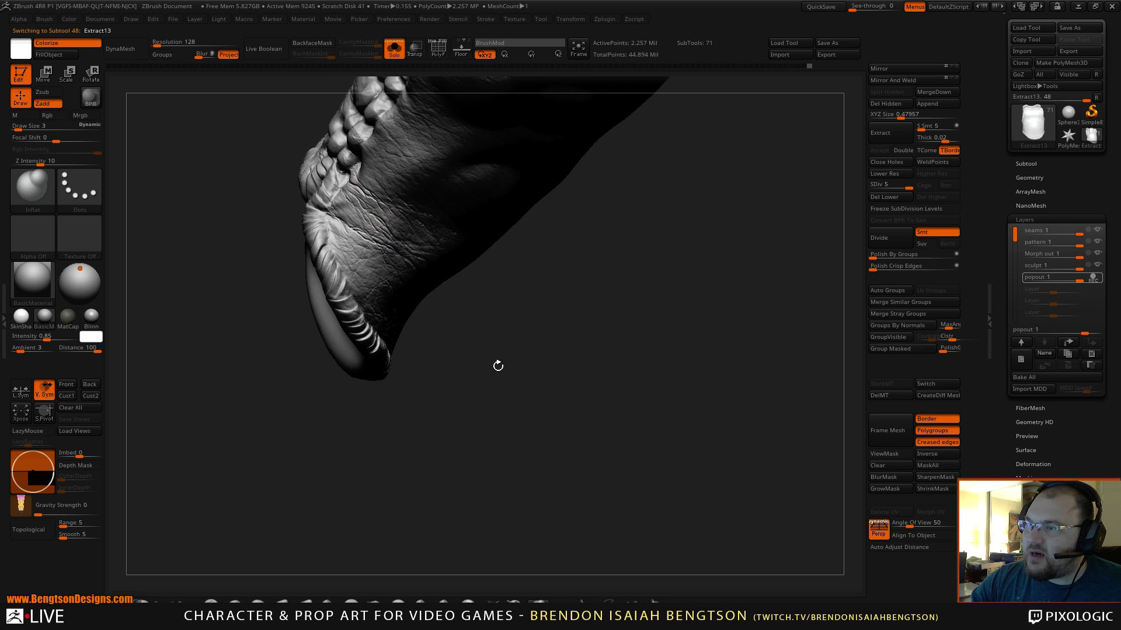
mouse_move(498, 366)
right_down()
mouse_move(457, 333)
mouse_move(561, 387)
mouse_move(403, 260)
mouse_move(540, 393)
mouse_move(424, 245)
right_up()
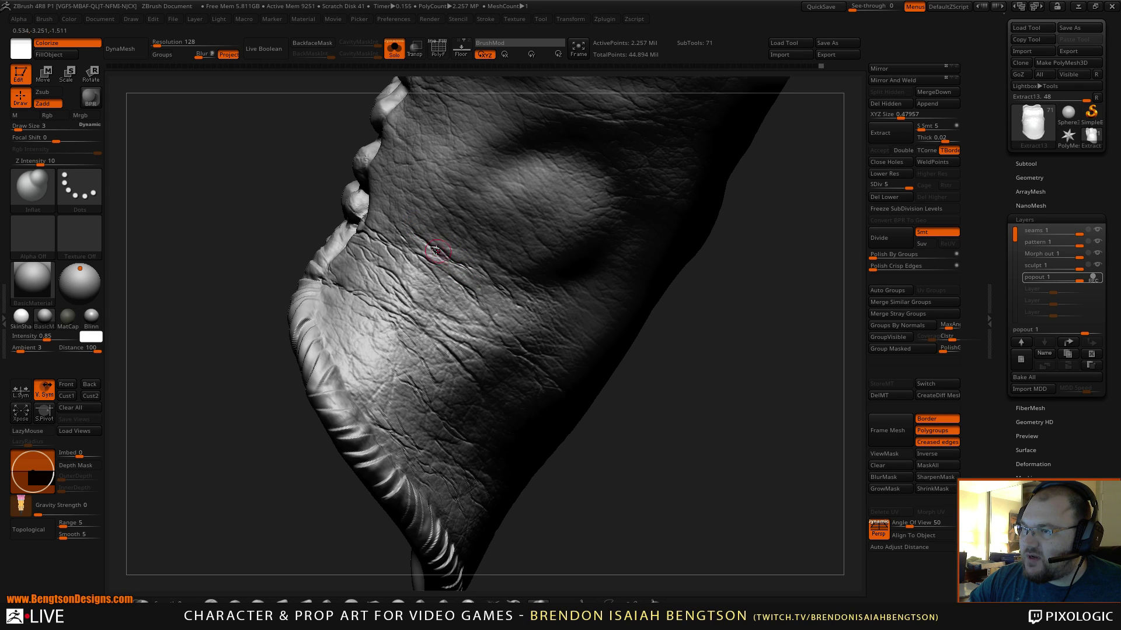
right_drag(400, 197, 395, 252)
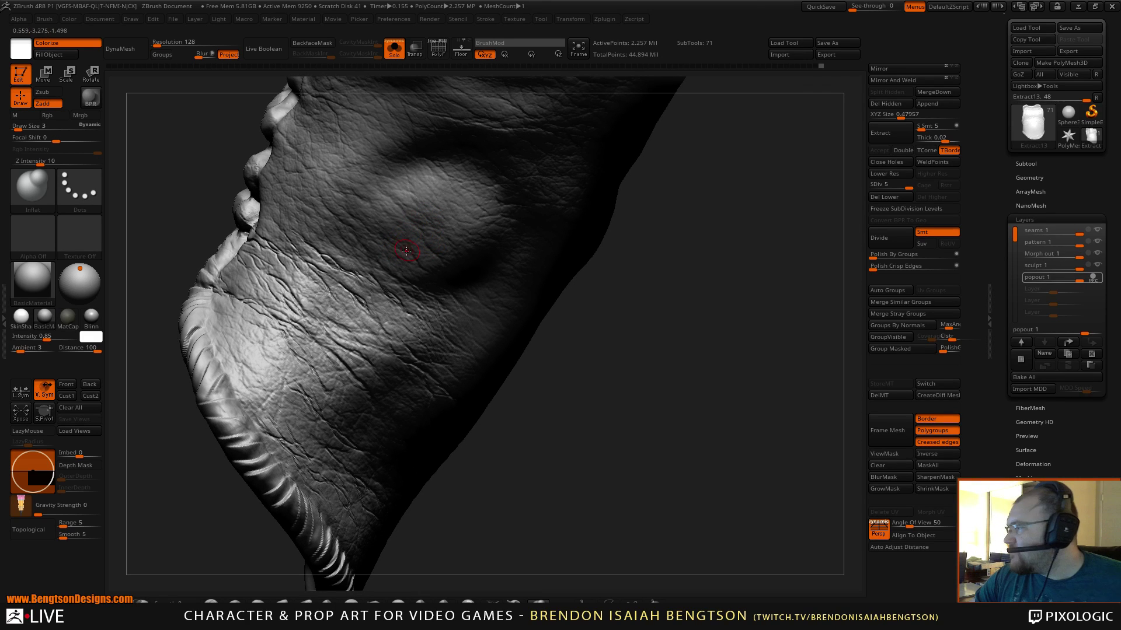
right_drag(389, 218, 324, 312)
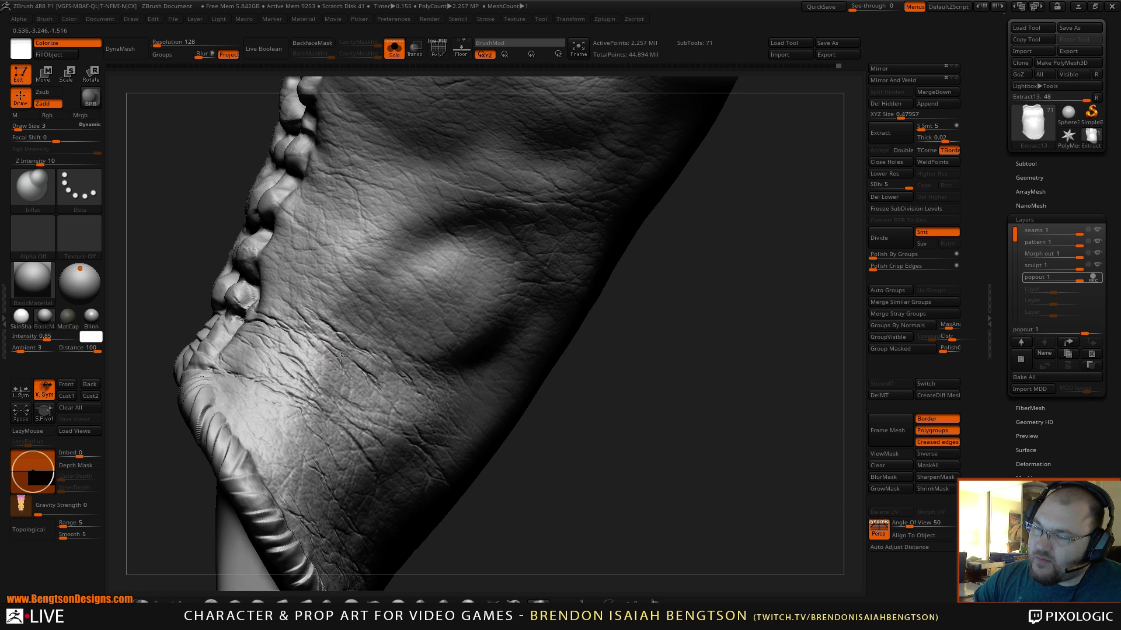
mouse_move(284, 316)
right_down()
mouse_move(352, 324)
mouse_move(356, 335)
mouse_move(321, 270)
mouse_move(357, 274)
right_up()
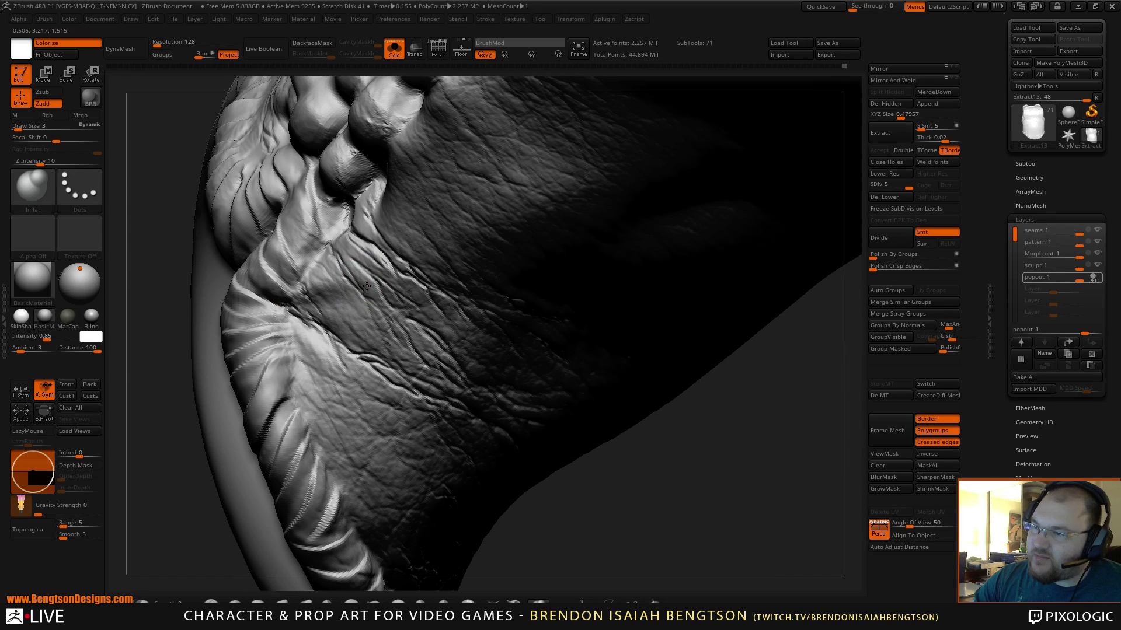
right_click(397, 305)
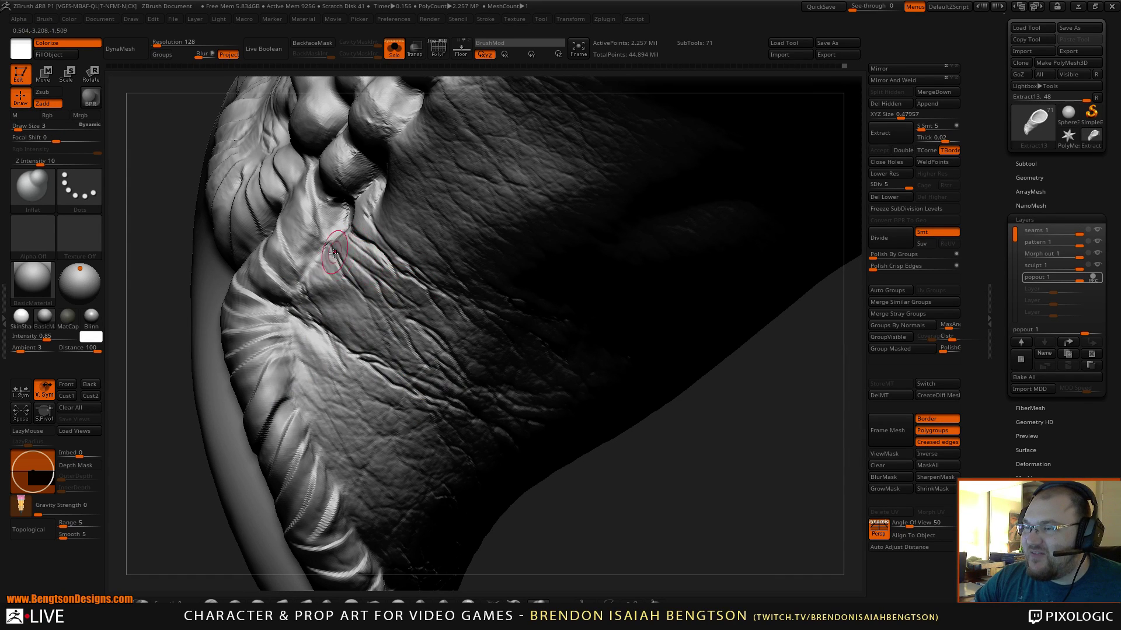
right_drag(333, 266, 354, 326)
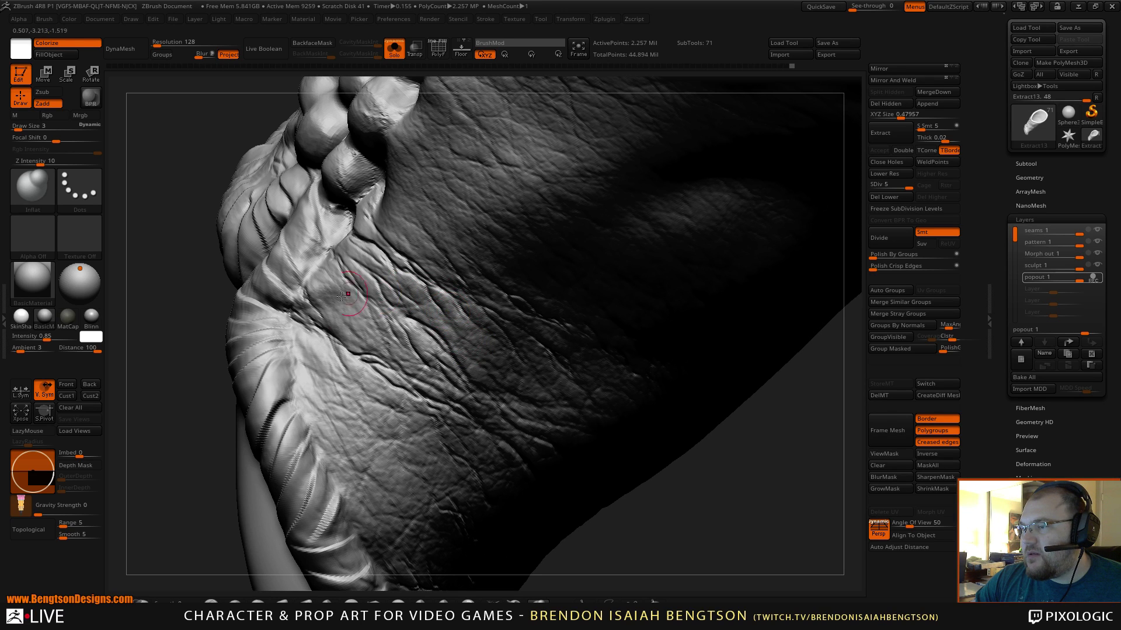
- Examine the wrinkle detail around the isolated bracer from several sides, from the upper trim down to the wrist
mouse_move(185, 491)
mouse_down()
mouse_move(230, 363)
mouse_move(227, 313)
mouse_move(211, 410)
mouse_move(256, 346)
mouse_up()
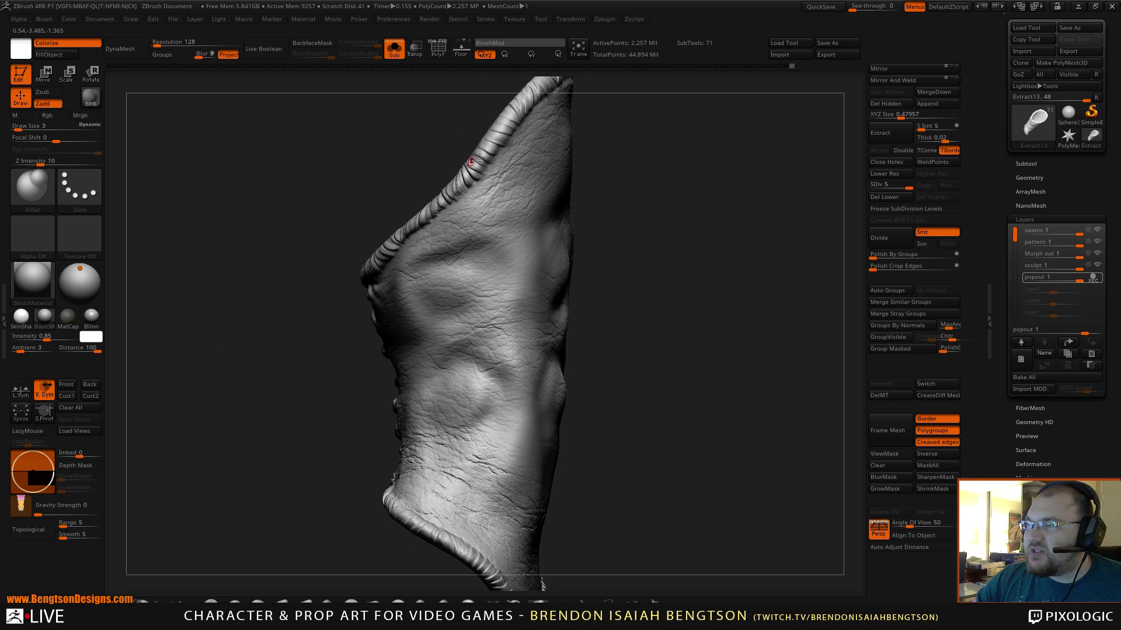
mouse_move(478, 156)
mouse_down()
mouse_move(591, 170)
mouse_move(419, 137)
mouse_up()
drag(533, 233, 537, 148)
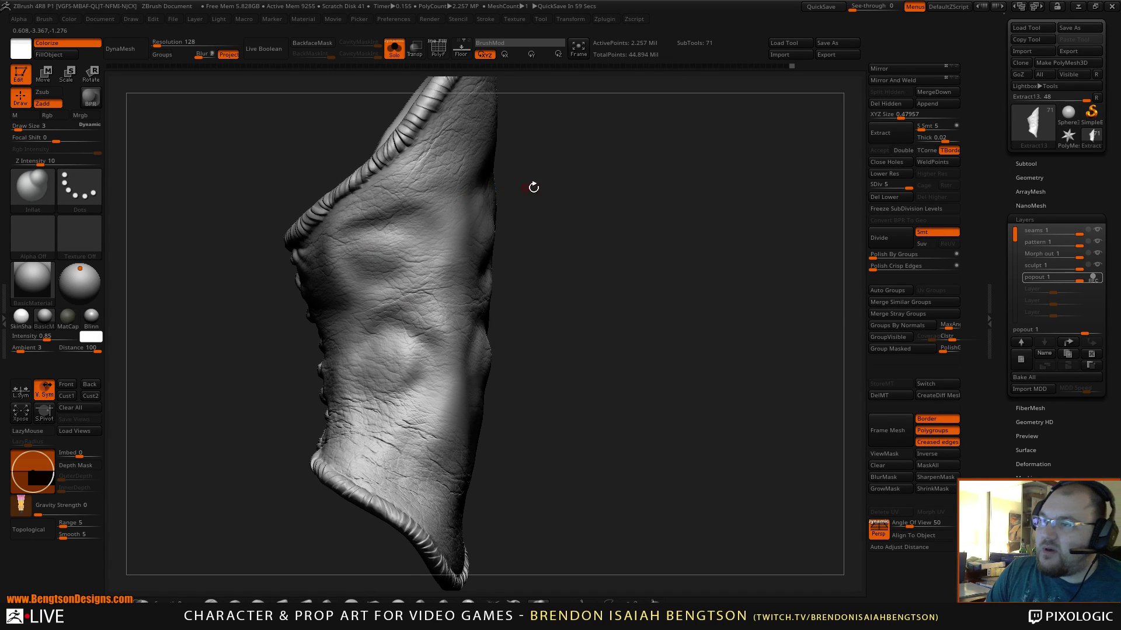
mouse_move(534, 187)
mouse_down()
mouse_move(541, 232)
mouse_move(525, 221)
mouse_up()
mouse_move(594, 165)
mouse_down()
mouse_move(591, 239)
mouse_move(523, 267)
mouse_up()
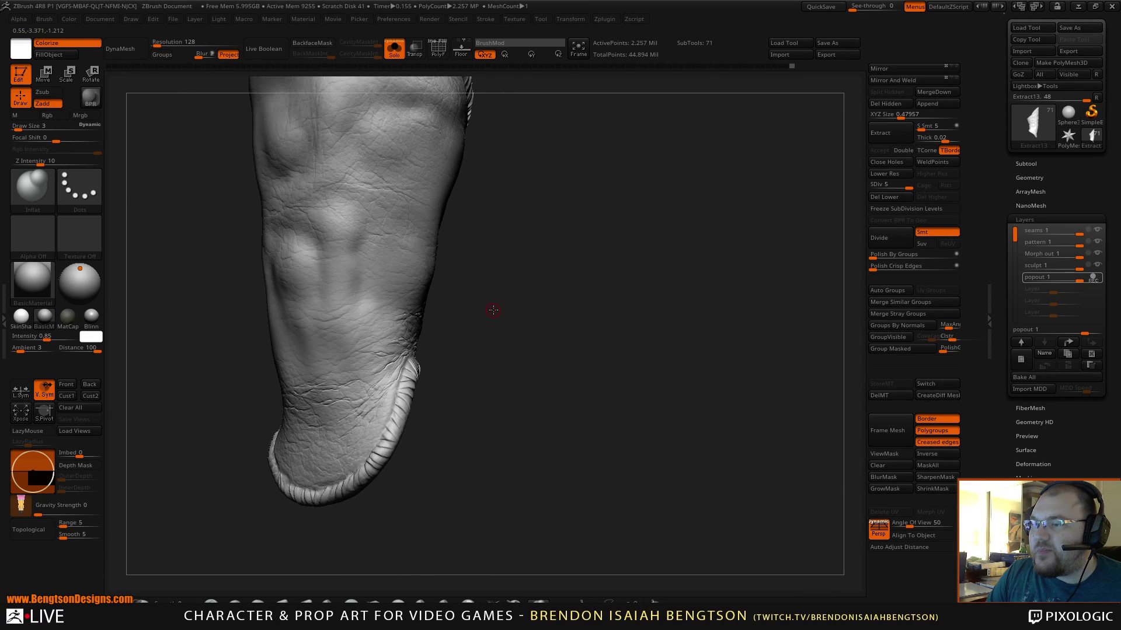
mouse_move(494, 310)
mouse_down()
mouse_move(500, 317)
mouse_move(471, 337)
mouse_up()
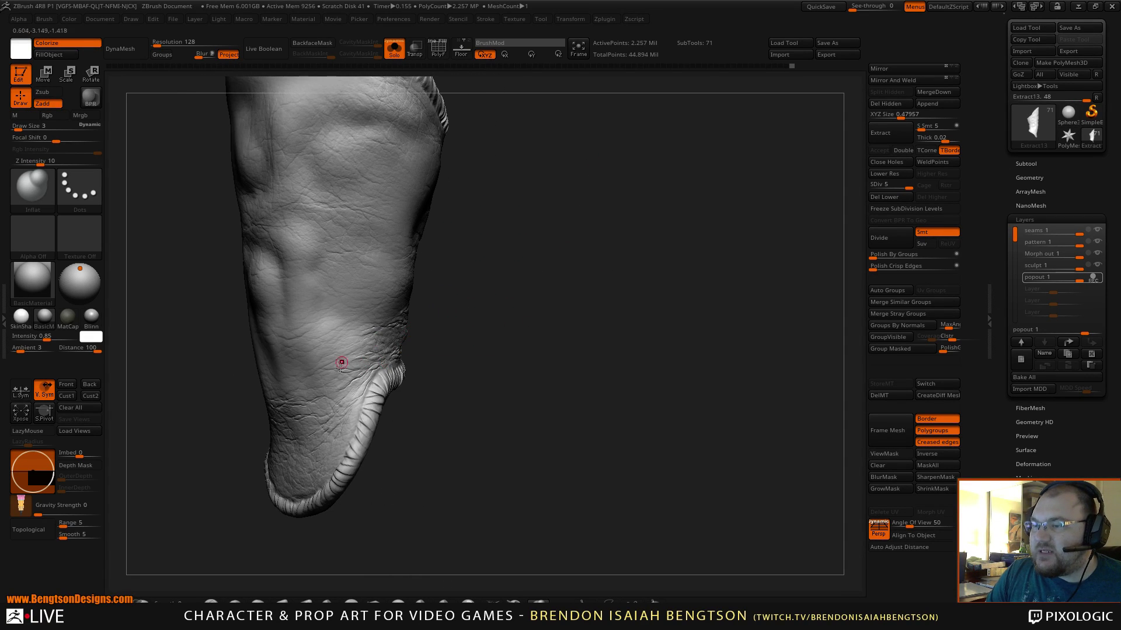
mouse_move(475, 395)
mouse_down()
mouse_move(562, 393)
mouse_move(577, 388)
mouse_move(571, 377)
mouse_move(650, 410)
mouse_move(582, 407)
mouse_up()
mouse_move(582, 406)
mouse_down()
mouse_move(590, 393)
mouse_move(576, 387)
mouse_up()
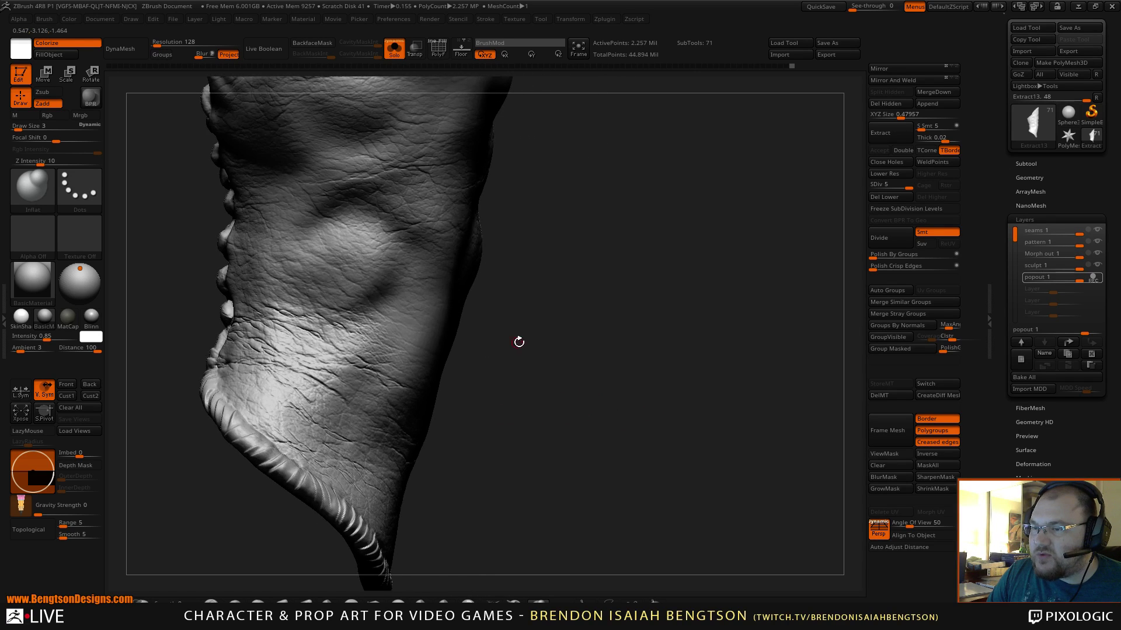
mouse_move(519, 342)
mouse_down()
mouse_move(583, 368)
mouse_move(586, 380)
mouse_move(590, 350)
mouse_move(608, 456)
mouse_up()
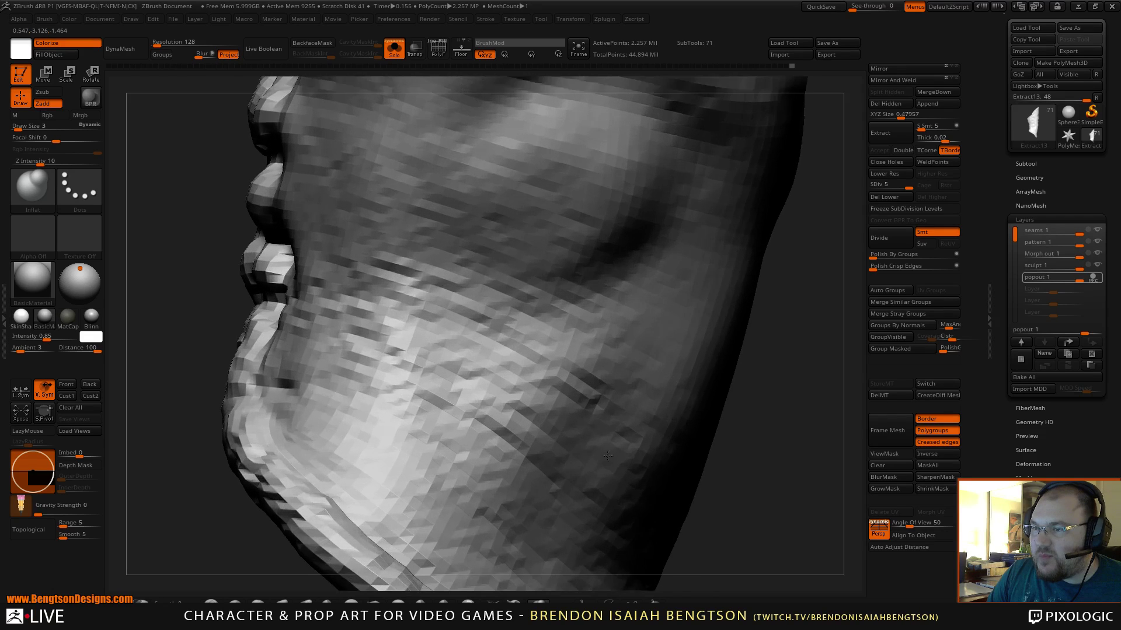
- Inflate the wrinkles across the bracer's lower section, working along the wrist trim with Draw Size 3
mouse_move(473, 334)
ctrl+right_down()
mouse_move(461, 319)
mouse_move(471, 321)
ctrl+right_up()
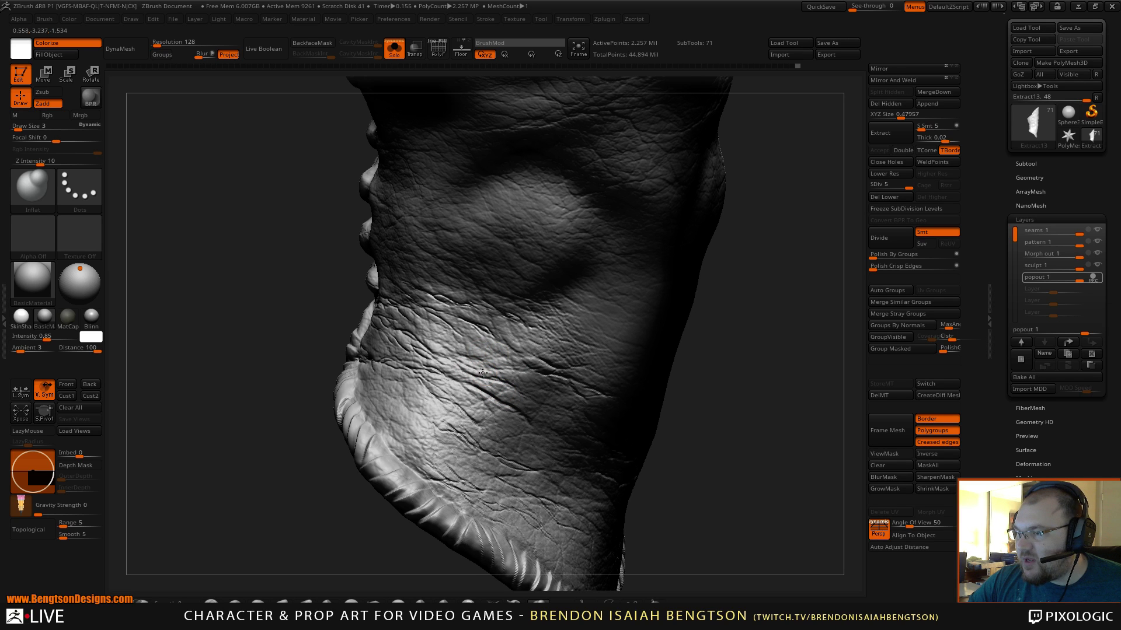
mouse_move(305, 486)
mouse_down()
mouse_move(327, 483)
mouse_move(301, 487)
mouse_move(300, 530)
mouse_move(286, 528)
mouse_move(285, 467)
mouse_up()
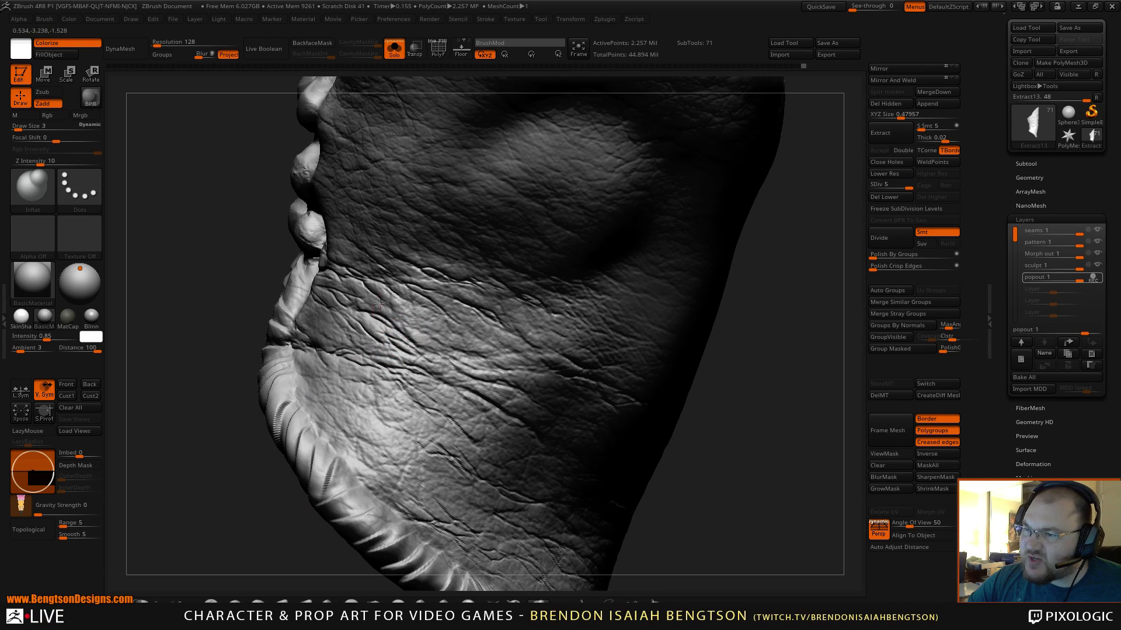
mouse_move(257, 455)
mouse_down()
mouse_move(245, 508)
mouse_move(295, 438)
mouse_up()
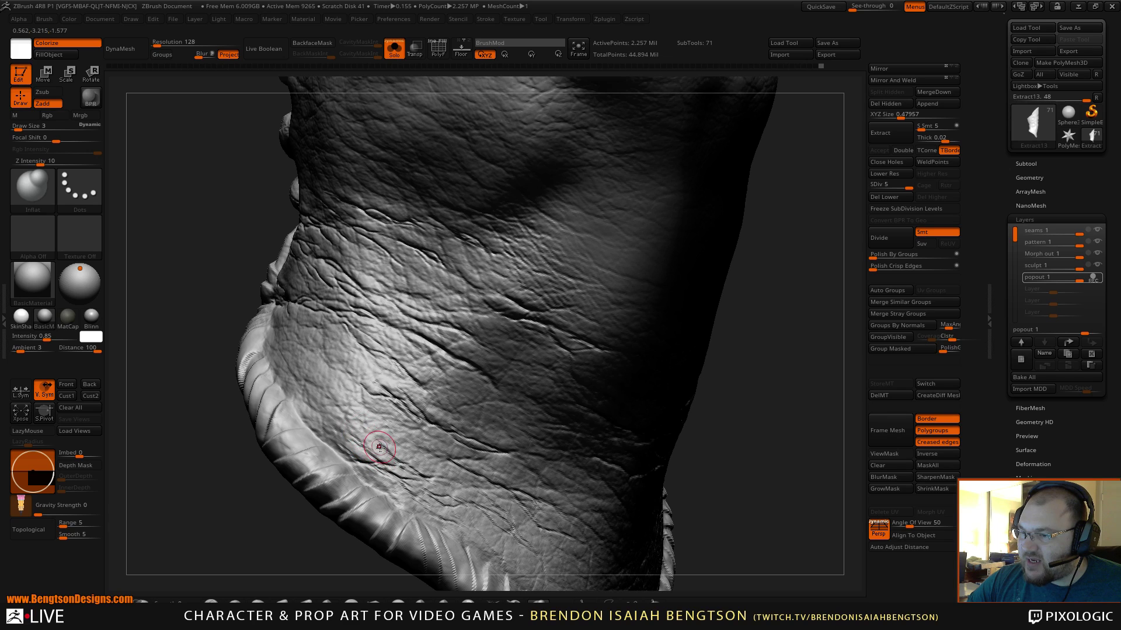
mouse_move(263, 478)
mouse_down()
mouse_move(283, 533)
mouse_move(269, 485)
mouse_move(307, 304)
mouse_move(368, 396)
mouse_up()
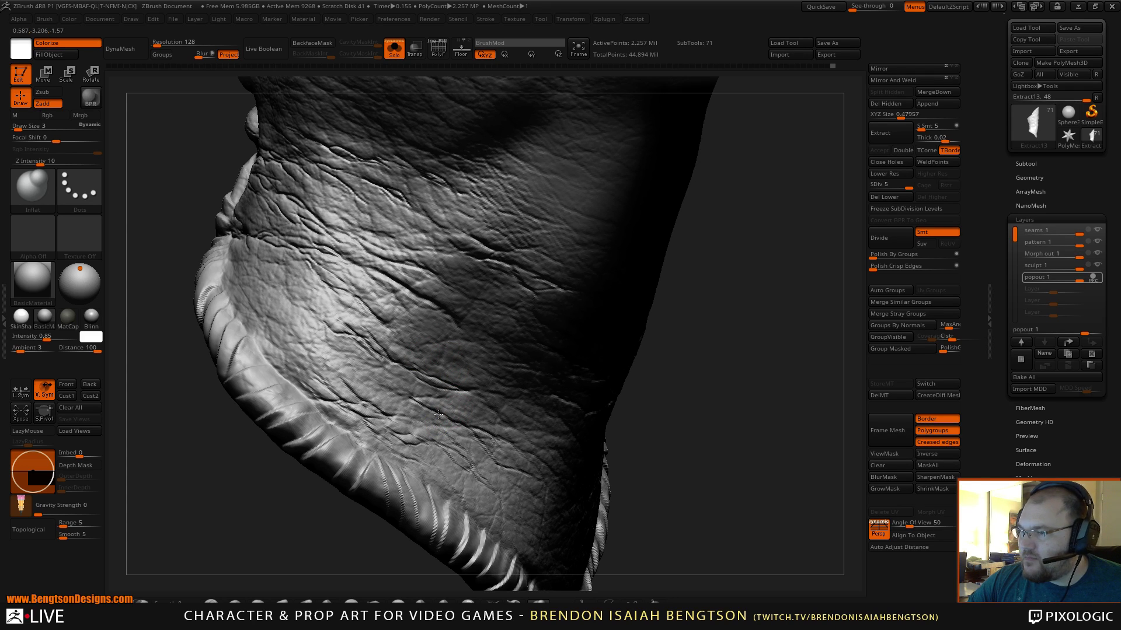
drag(449, 411, 467, 434)
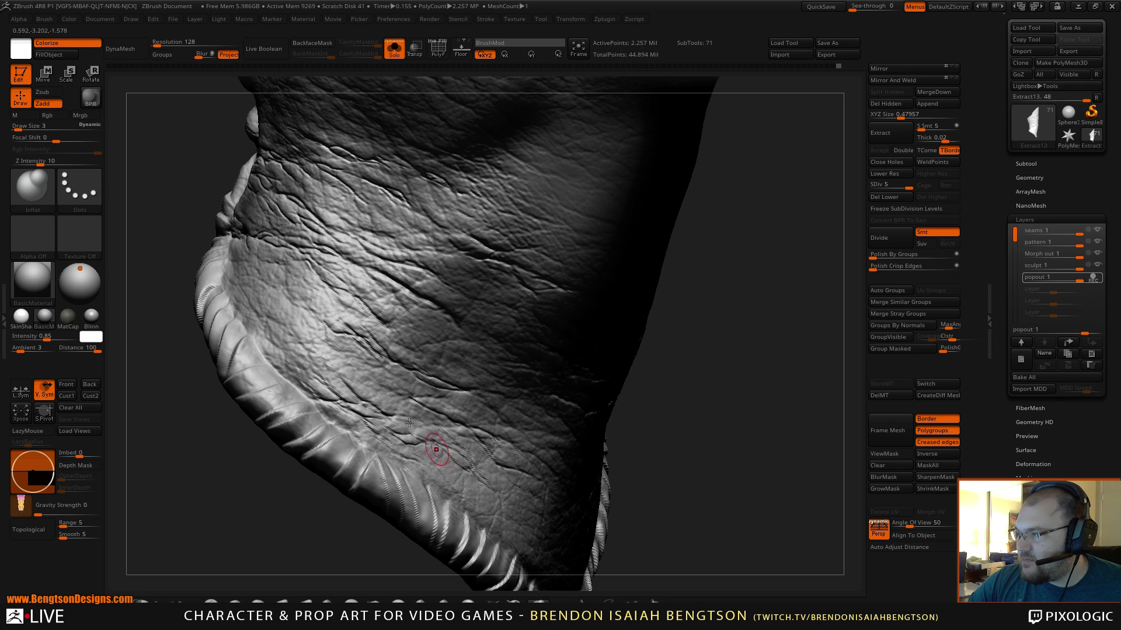
right_drag(362, 364, 349, 367)
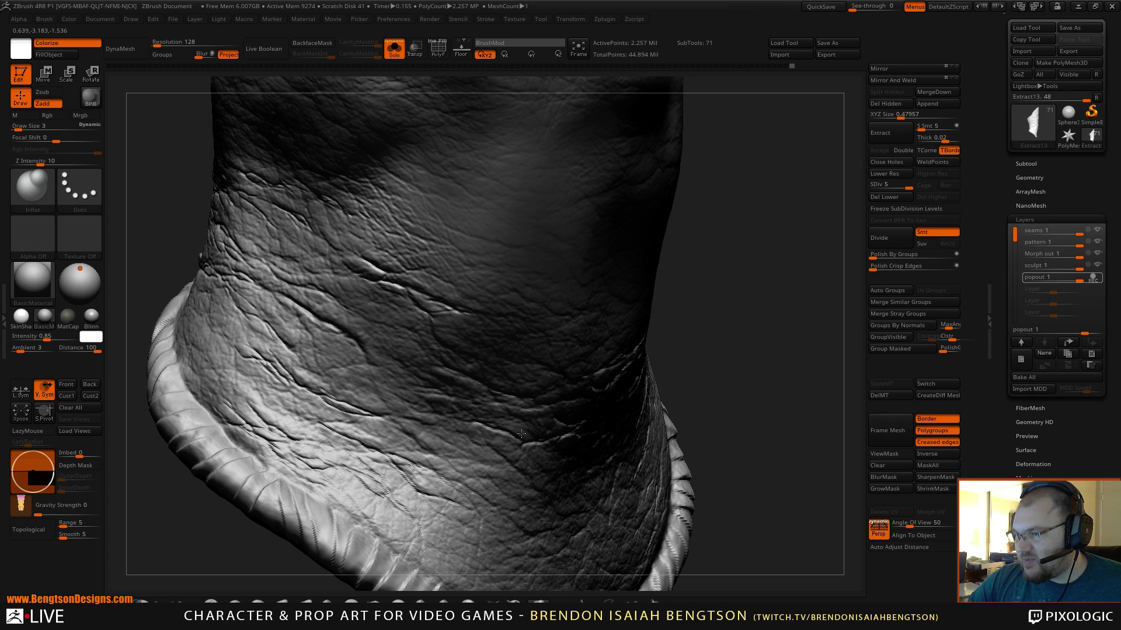
- Switch layer recording on the bracer from the popout layer to the sculpt layer
key(f)
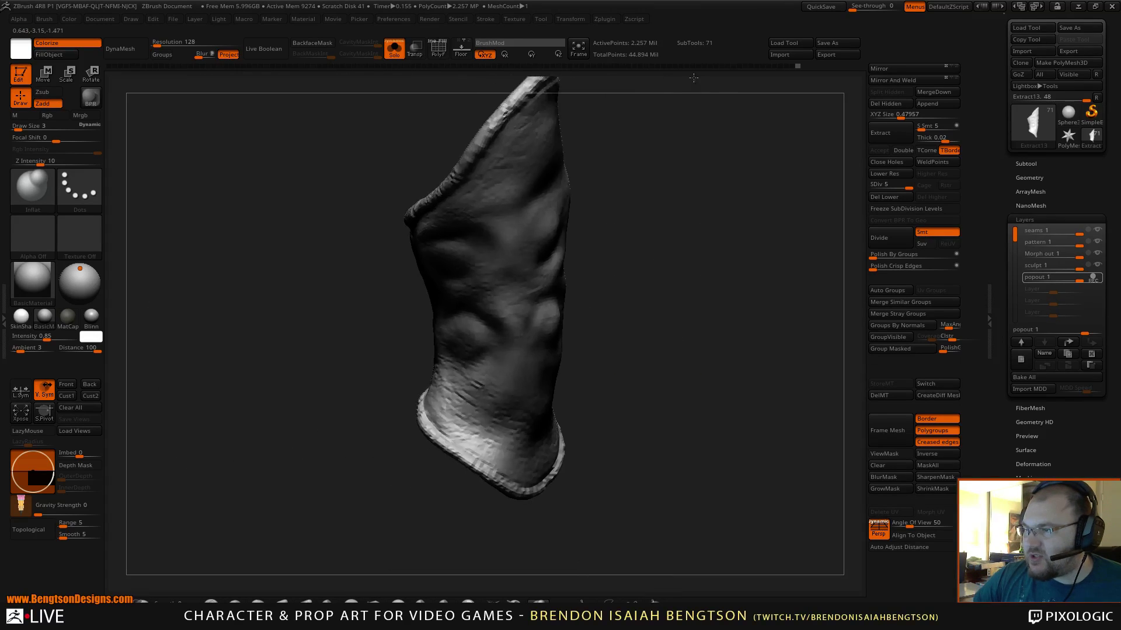
mouse_move(668, 260)
mouse_down()
mouse_move(694, 370)
mouse_move(677, 330)
mouse_move(701, 361)
mouse_move(646, 425)
mouse_move(636, 385)
mouse_move(670, 430)
mouse_move(651, 475)
mouse_move(662, 471)
mouse_move(590, 483)
mouse_move(623, 472)
mouse_move(613, 450)
mouse_move(666, 458)
mouse_move(618, 470)
mouse_move(618, 453)
mouse_move(638, 450)
mouse_move(613, 453)
mouse_move(628, 447)
mouse_move(615, 430)
mouse_move(648, 427)
mouse_move(625, 408)
mouse_move(656, 438)
mouse_move(640, 405)
mouse_move(644, 436)
mouse_up()
key(f)
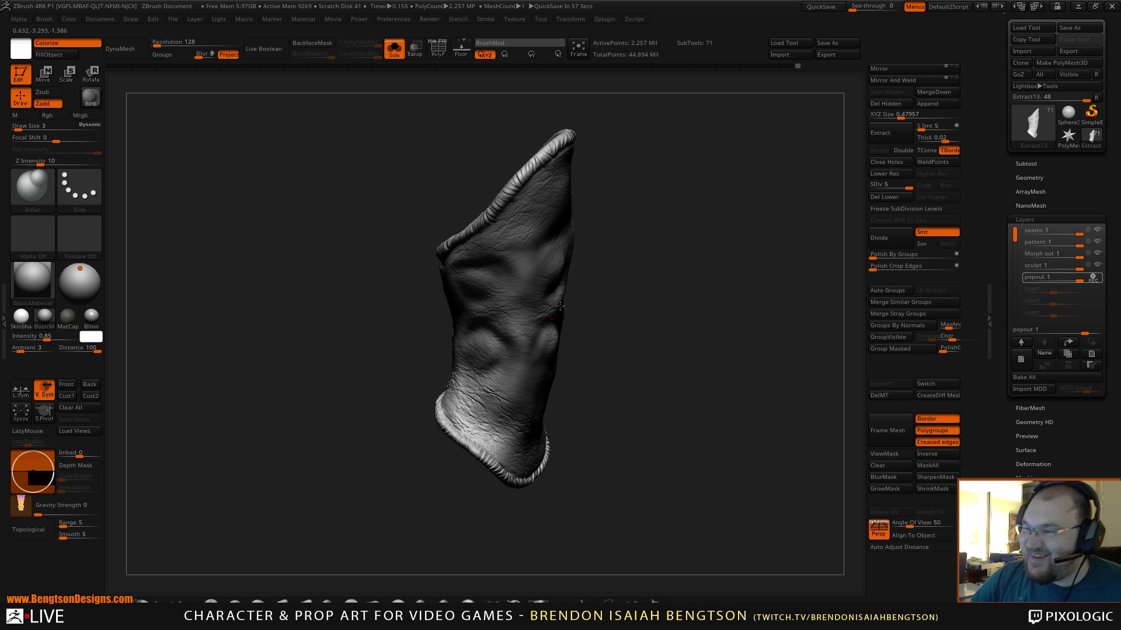
mouse_move(626, 357)
alt+mouse_down()
mouse_move(611, 325)
mouse_move(618, 400)
alt+mouse_up()
mouse_move(612, 286)
alt+mouse_down()
mouse_move(635, 365)
mouse_move(666, 405)
mouse_move(619, 362)
alt+mouse_up()
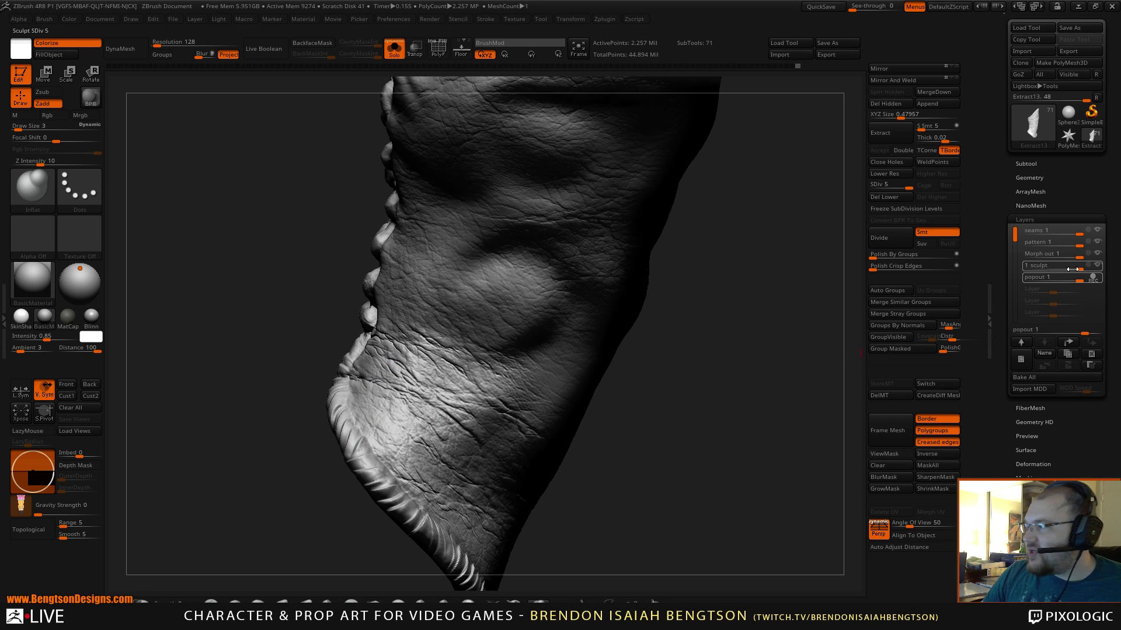
click(1090, 267)
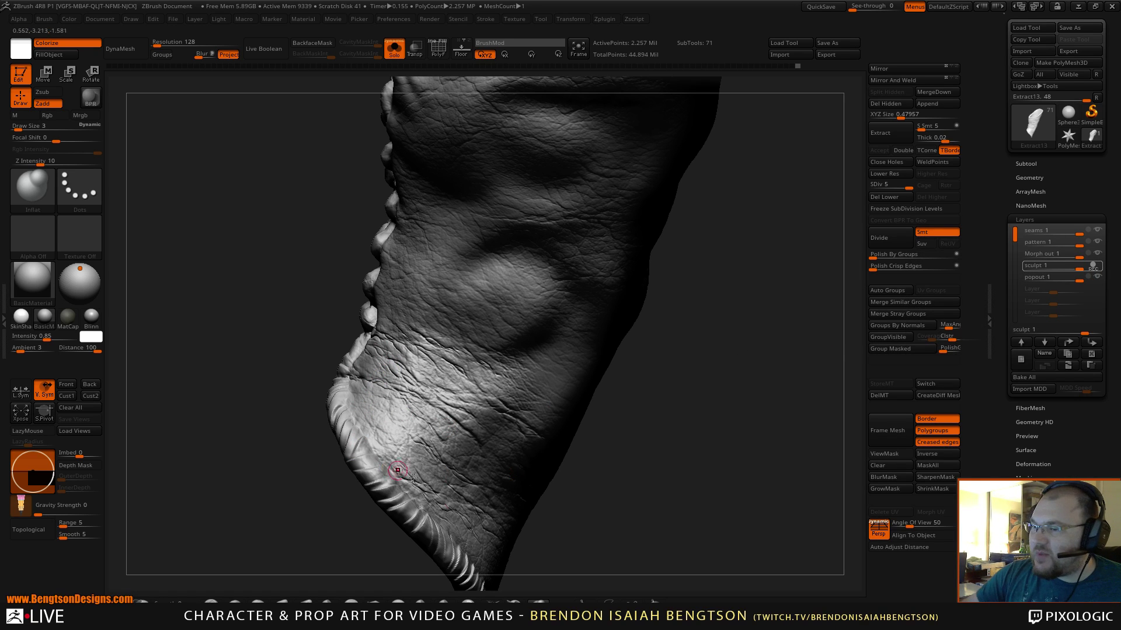
alt+drag(578, 515, 555, 453)
- Choose the Orb_Cracks brush for sculpting the bracer
click(5, 308)
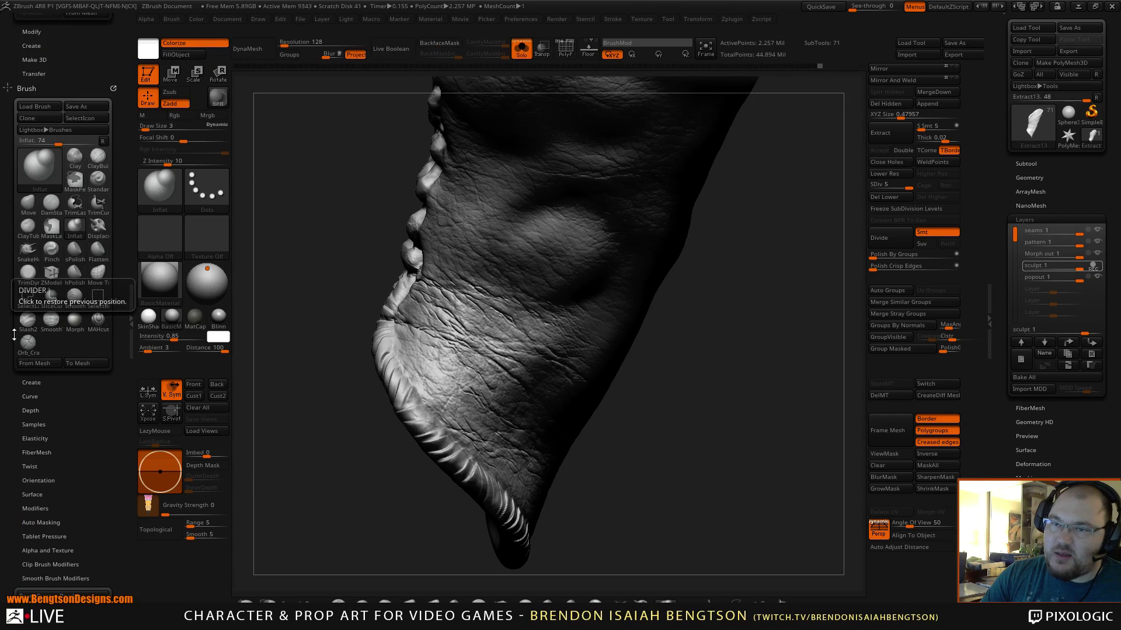
click(28, 343)
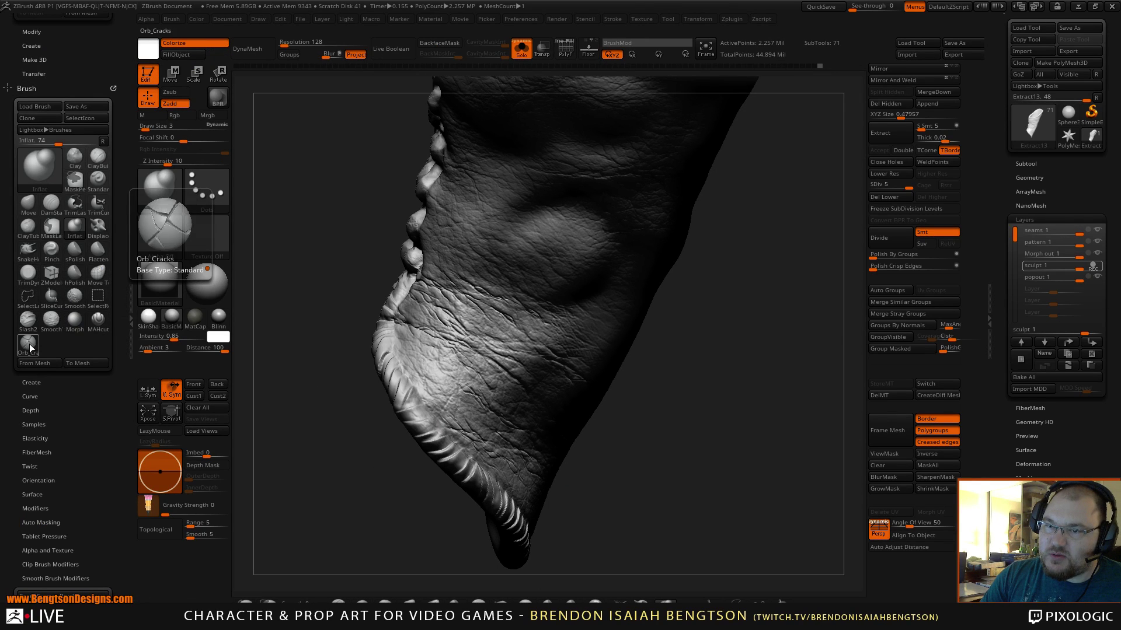
click(126, 299)
- Check the bracer's wrist creases from different angles and save the file to disk
mouse_move(271, 418)
mouse_down()
mouse_move(273, 460)
mouse_move(233, 441)
mouse_move(259, 458)
mouse_move(283, 451)
mouse_up()
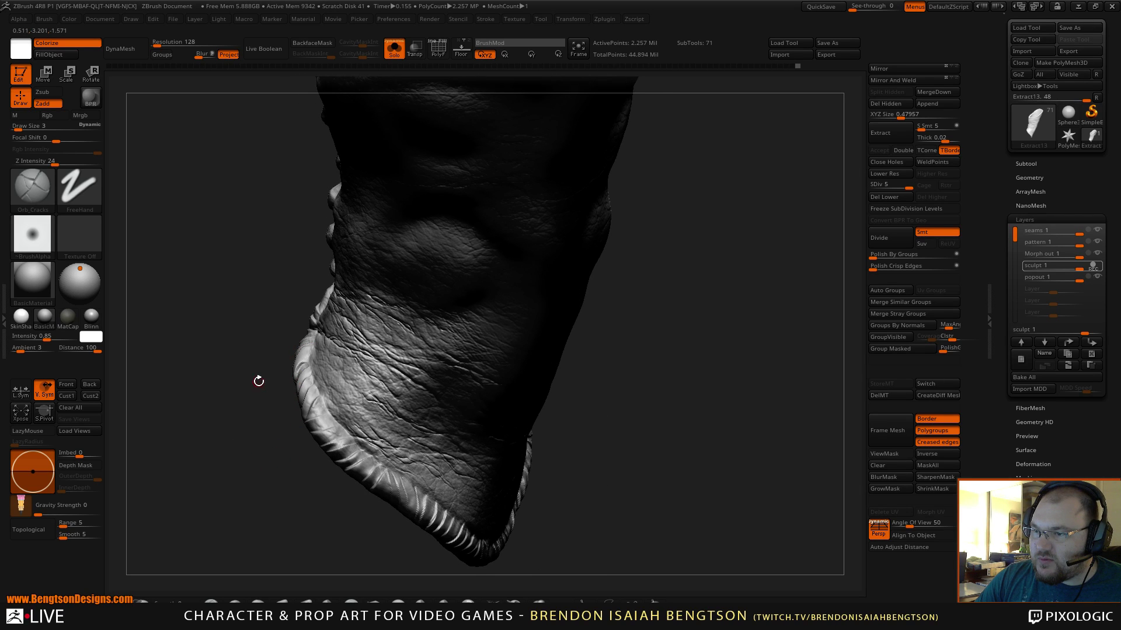
drag(259, 381, 268, 380)
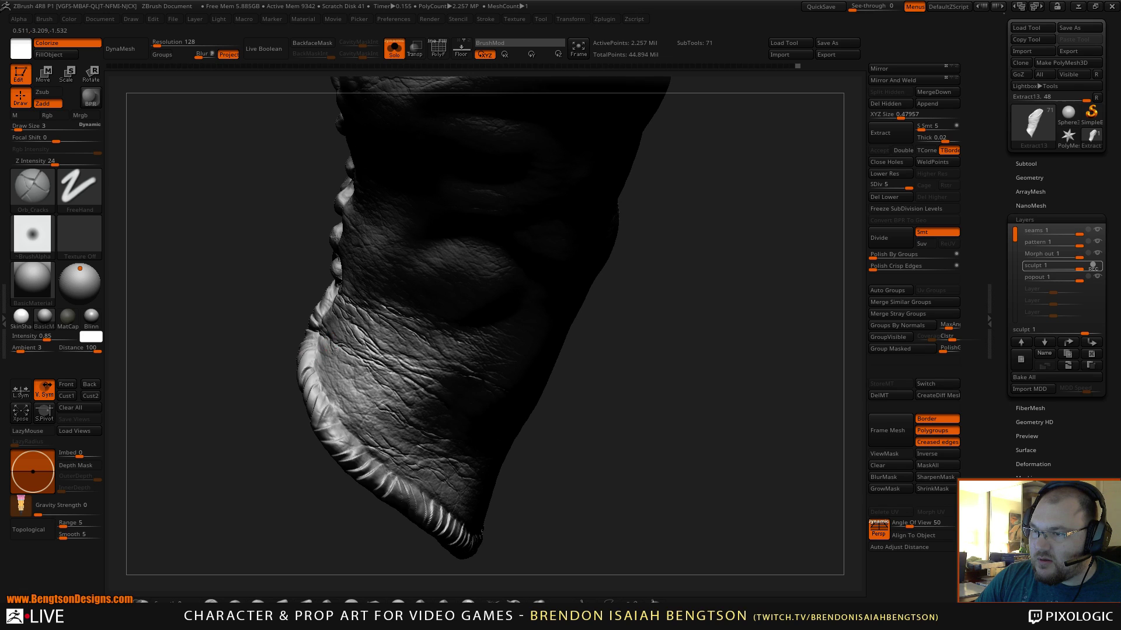
drag(336, 352, 331, 354)
key(ctrl)
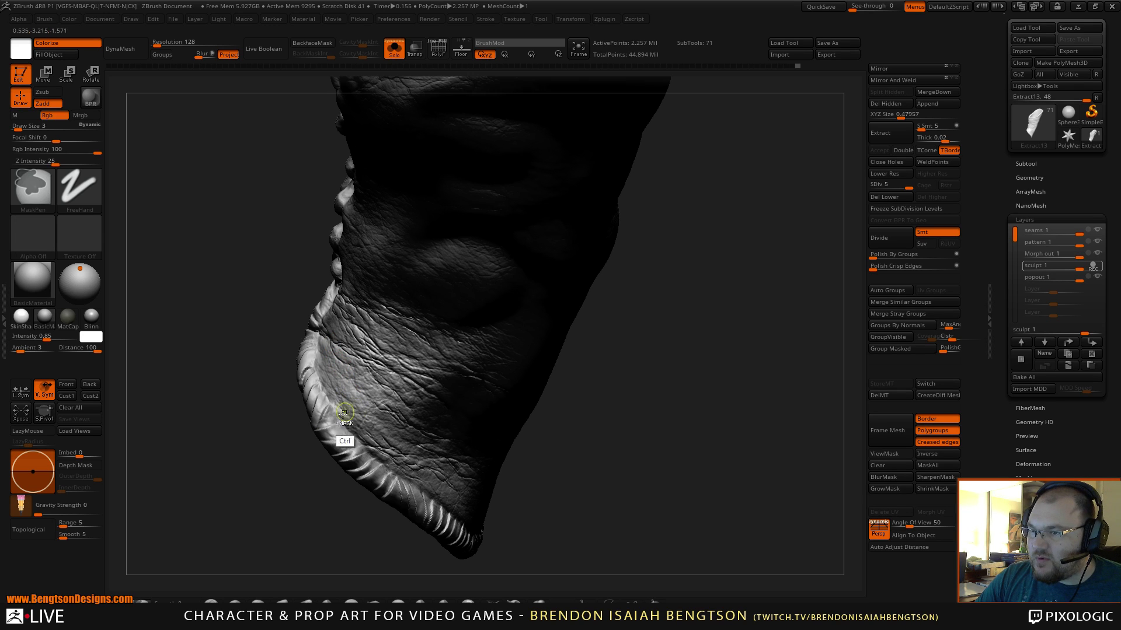
mouse_move(290, 483)
mouse_down()
mouse_move(298, 499)
mouse_move(236, 402)
mouse_up()
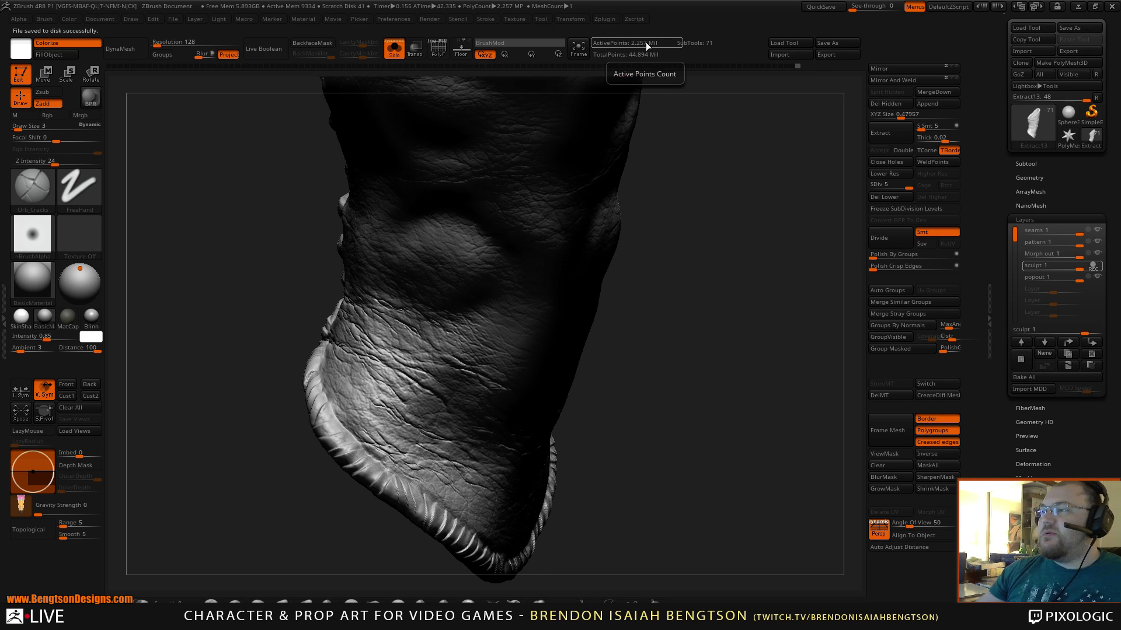
- Carve cracks into the leather beside the bracer's wrist trim using the Orb_Cracks brush at Draw Size 3
mouse_move(701, 508)
mouse_down()
mouse_move(710, 423)
mouse_move(681, 403)
mouse_move(714, 421)
mouse_move(678, 418)
mouse_move(713, 520)
mouse_move(713, 475)
mouse_move(711, 502)
mouse_up()
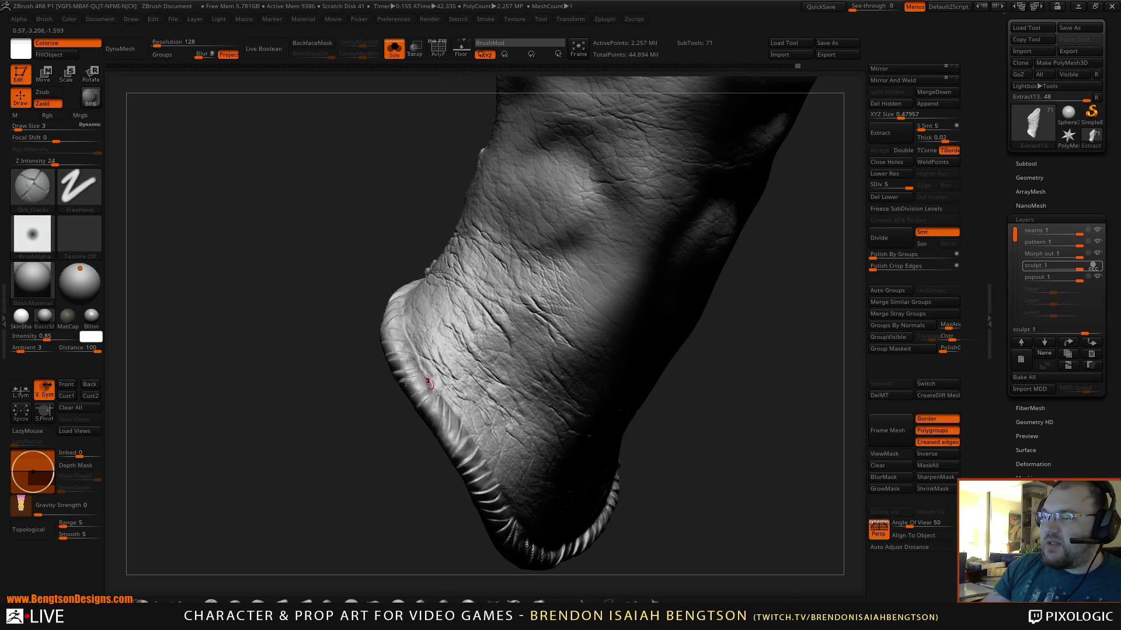
mouse_move(333, 415)
mouse_down()
mouse_move(354, 454)
mouse_move(317, 438)
mouse_move(317, 457)
mouse_move(340, 427)
mouse_up()
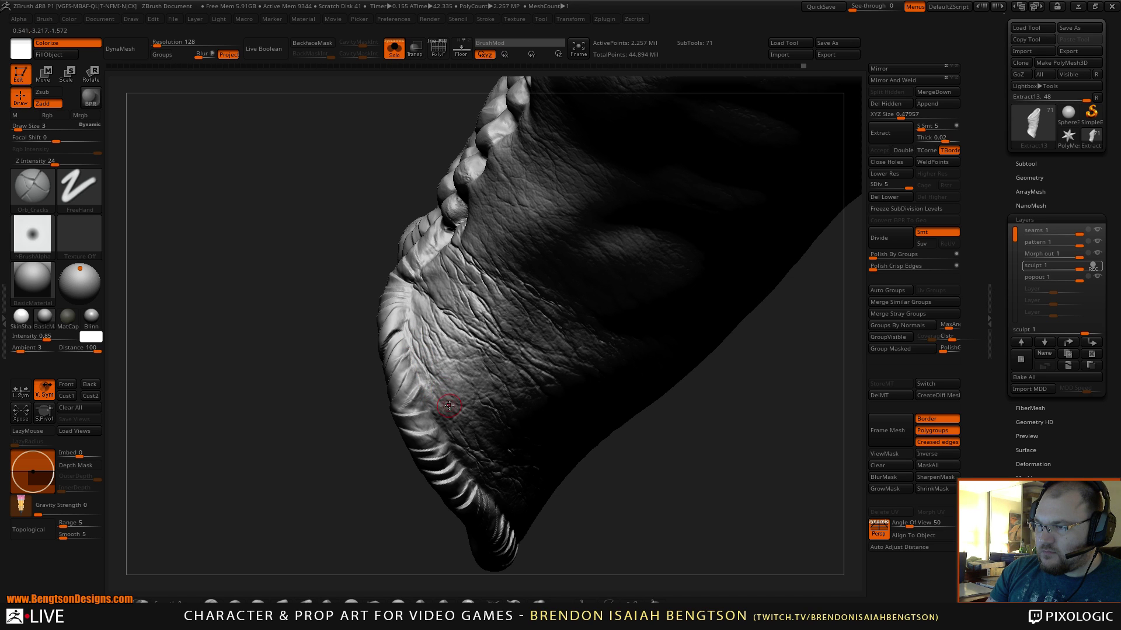
drag(375, 478, 373, 458)
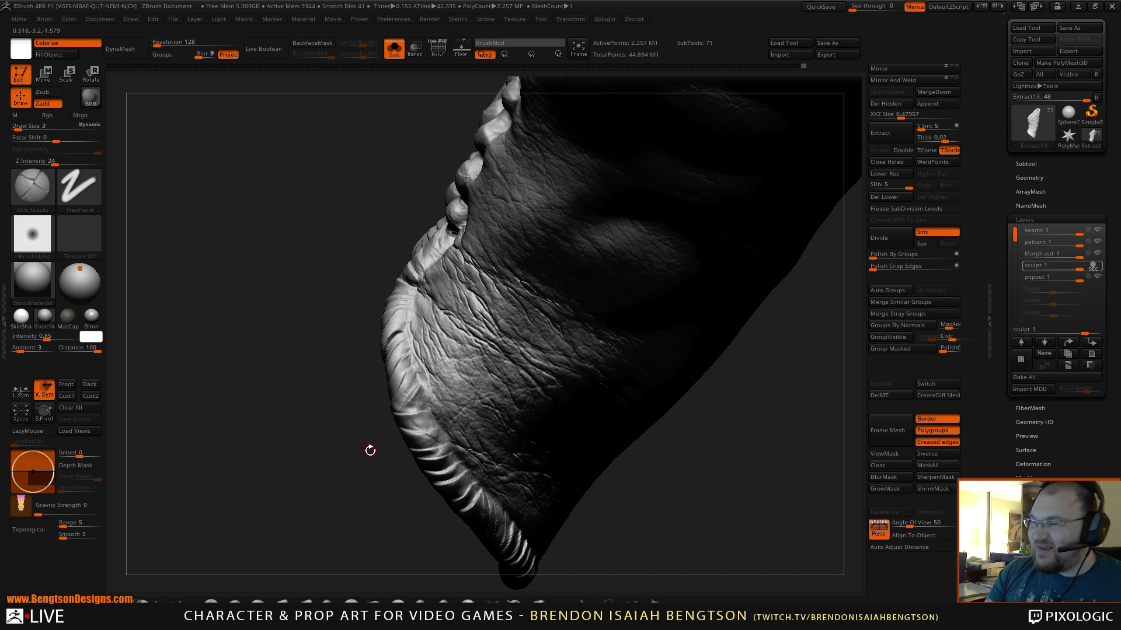
drag(370, 450, 391, 490)
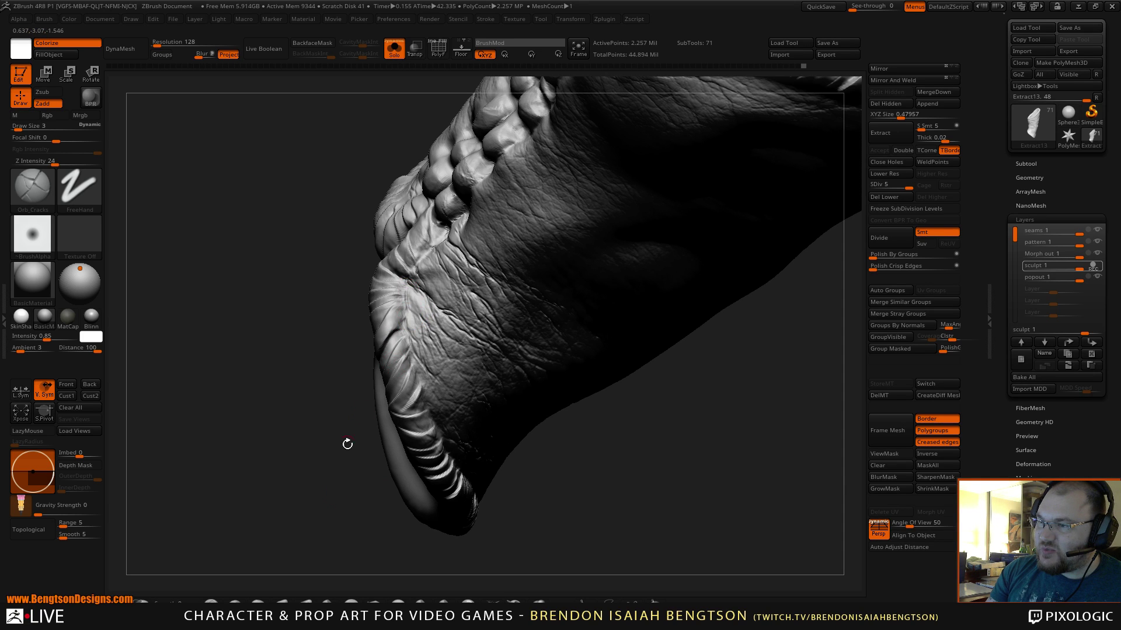
mouse_move(345, 443)
mouse_down()
mouse_move(320, 471)
mouse_move(340, 463)
mouse_up()
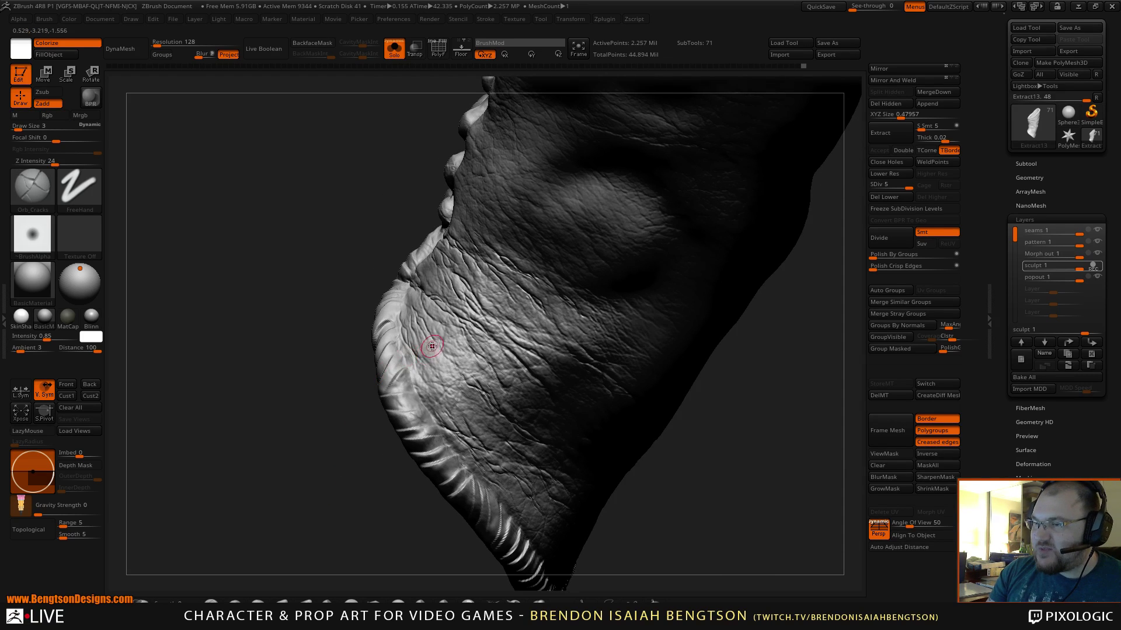
drag(352, 379, 345, 392)
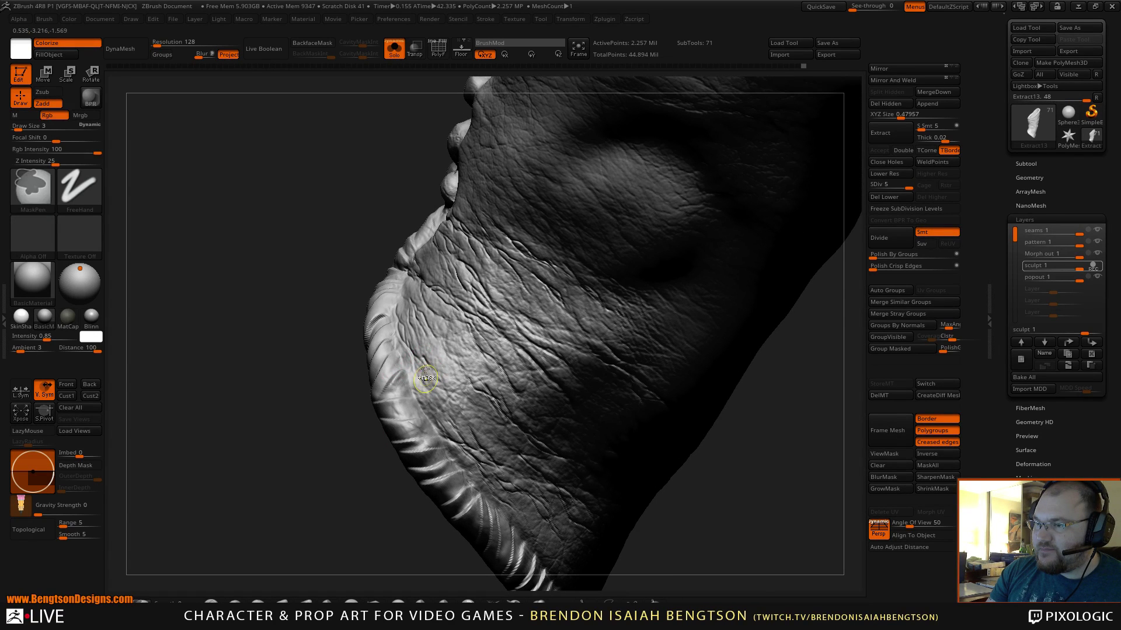
- Set the Draw Size to 2 and carve finer cracks along the inner edge of the bracer's wrist trim
key(space)
drag(432, 353, 429, 354)
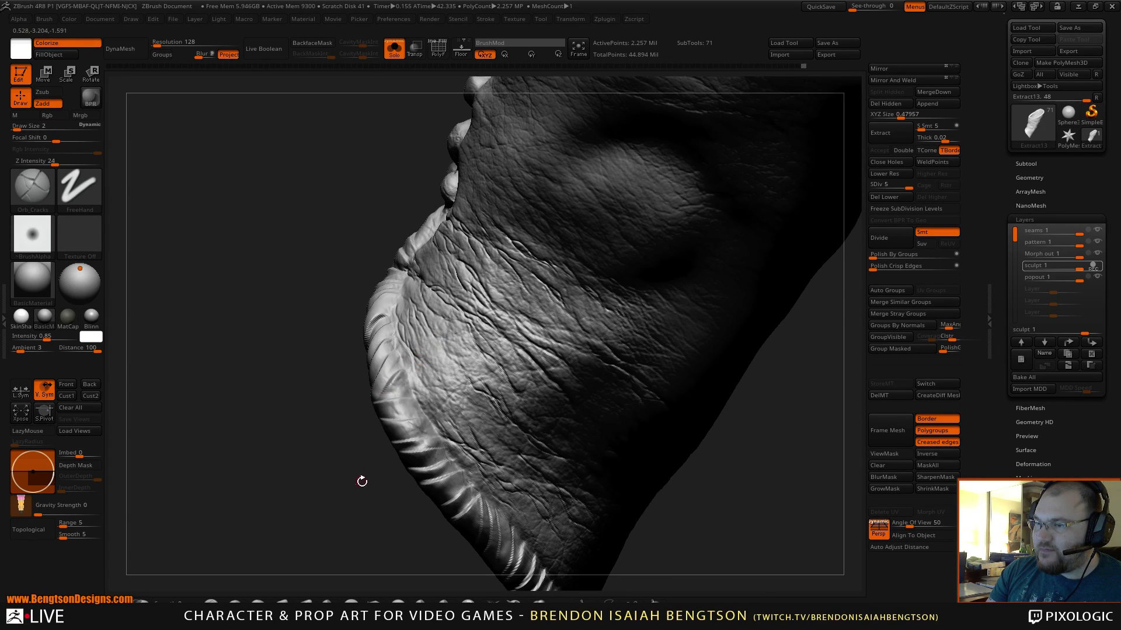
drag(363, 478, 415, 352)
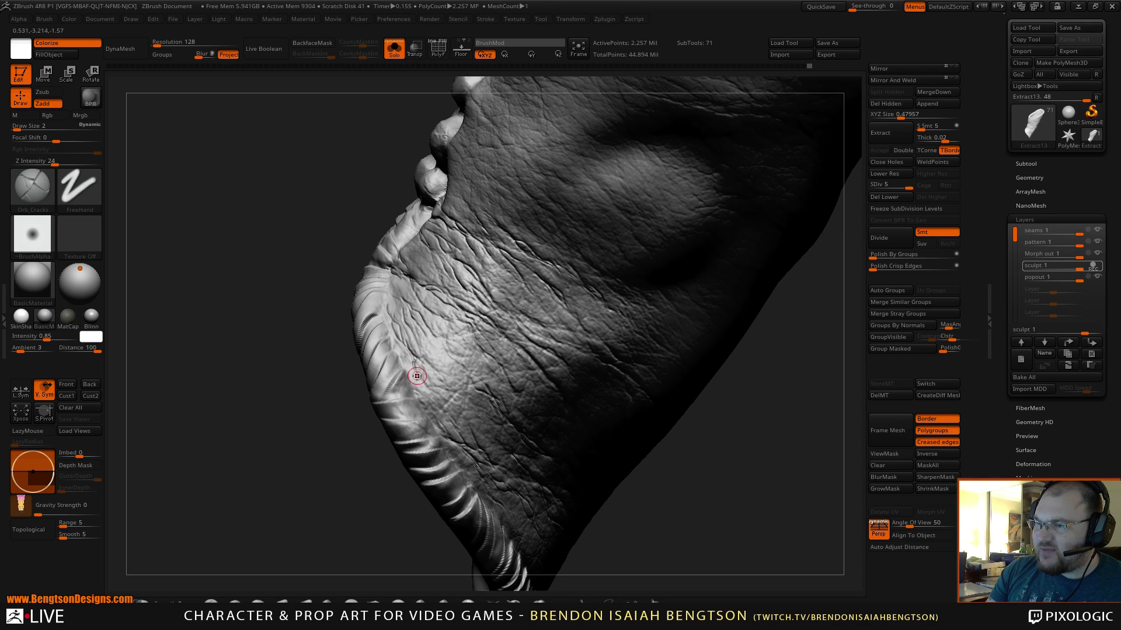
drag(353, 506, 361, 453)
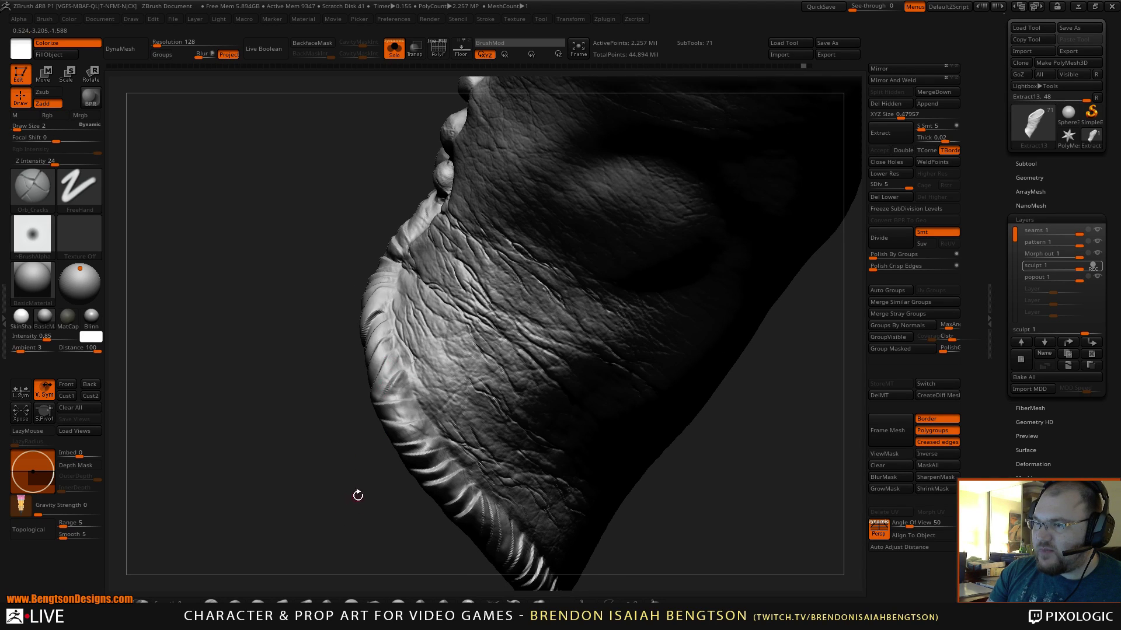
drag(356, 493, 400, 345)
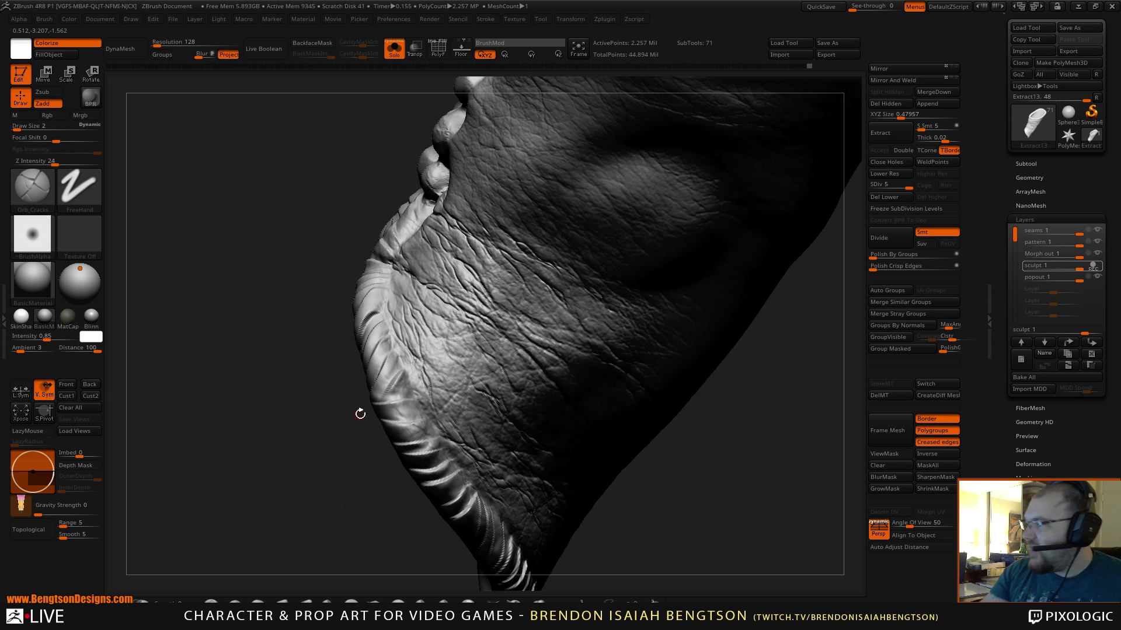
mouse_move(333, 510)
mouse_down()
mouse_move(320, 498)
mouse_move(332, 506)
mouse_move(316, 501)
mouse_move(318, 511)
mouse_move(307, 459)
mouse_up()
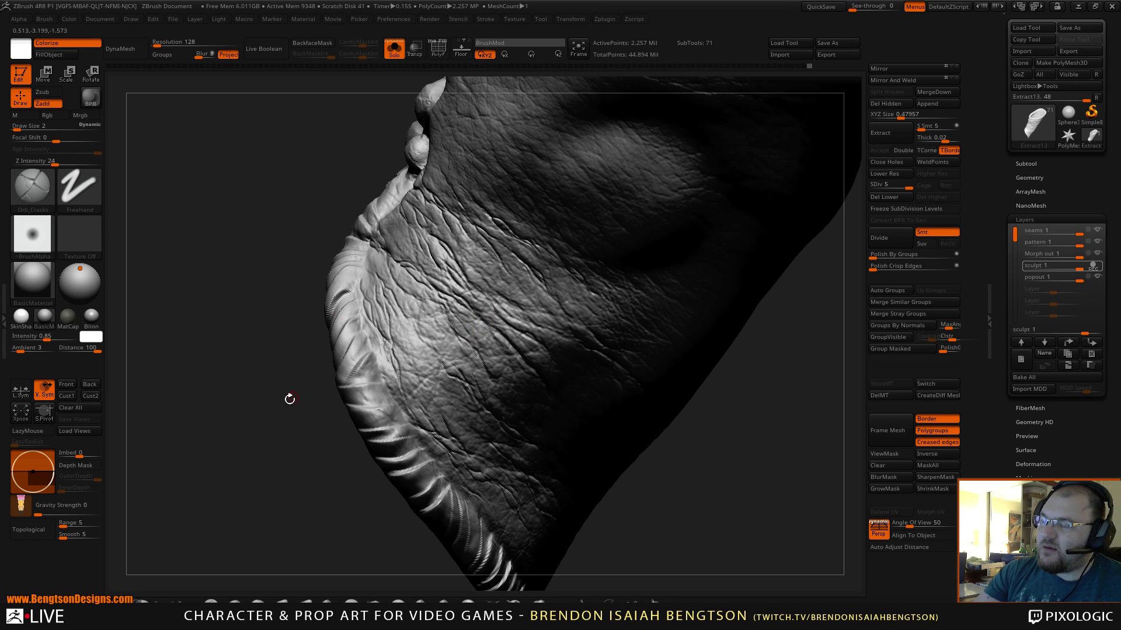
mouse_move(290, 397)
mouse_down()
mouse_move(266, 444)
mouse_move(286, 383)
mouse_move(303, 494)
mouse_move(267, 445)
mouse_move(320, 310)
mouse_up()
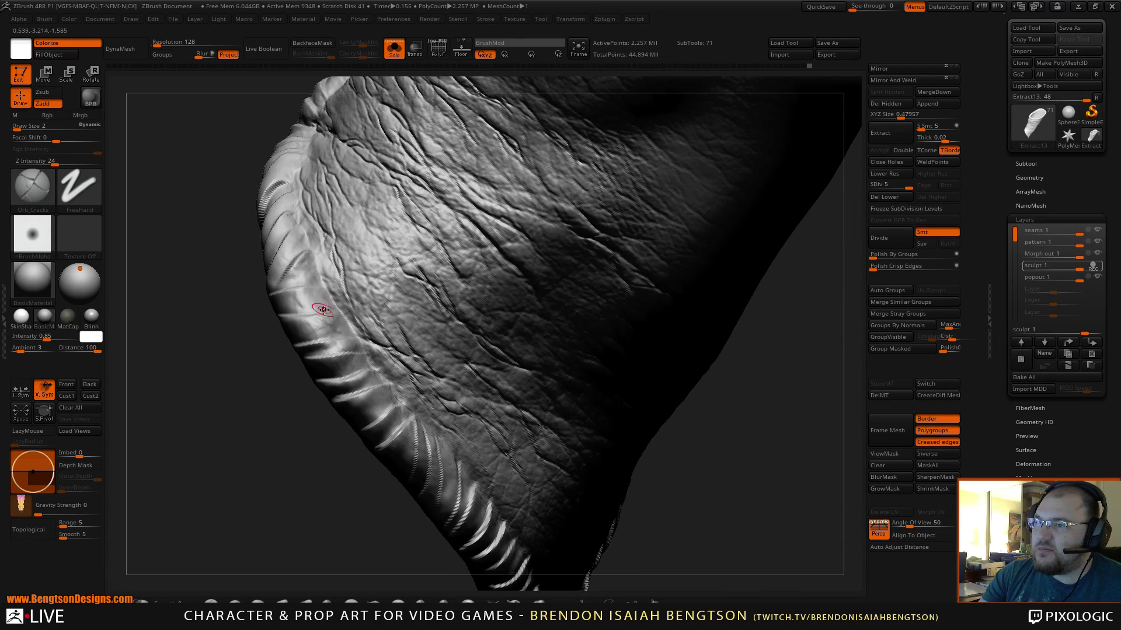
drag(272, 429, 282, 435)
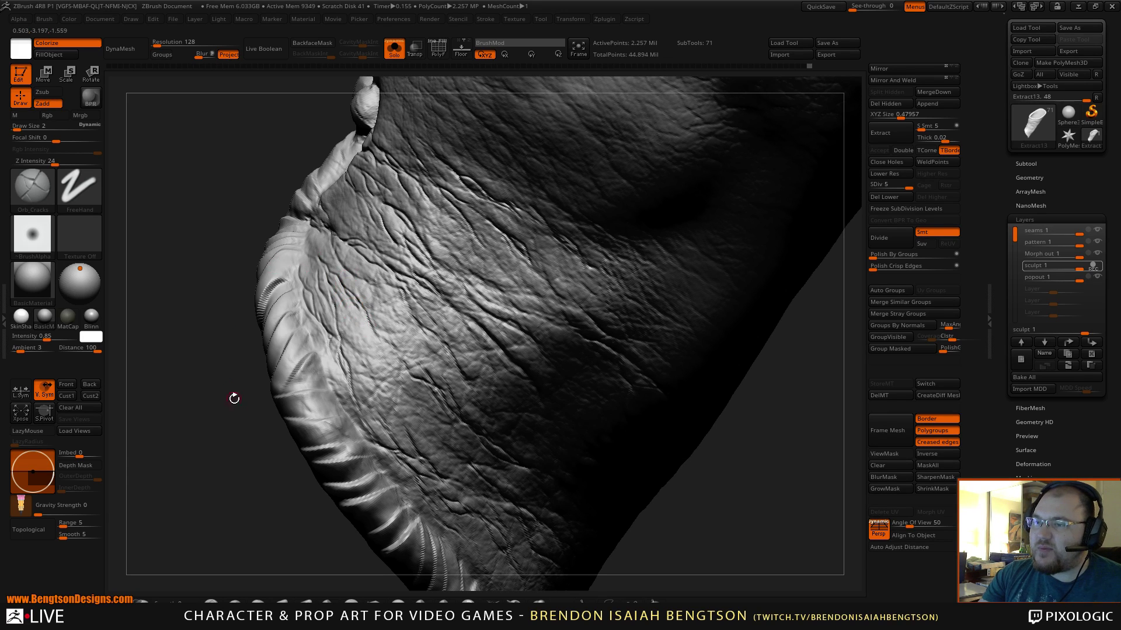
mouse_move(235, 398)
mouse_down()
mouse_move(255, 456)
mouse_move(243, 427)
mouse_up()
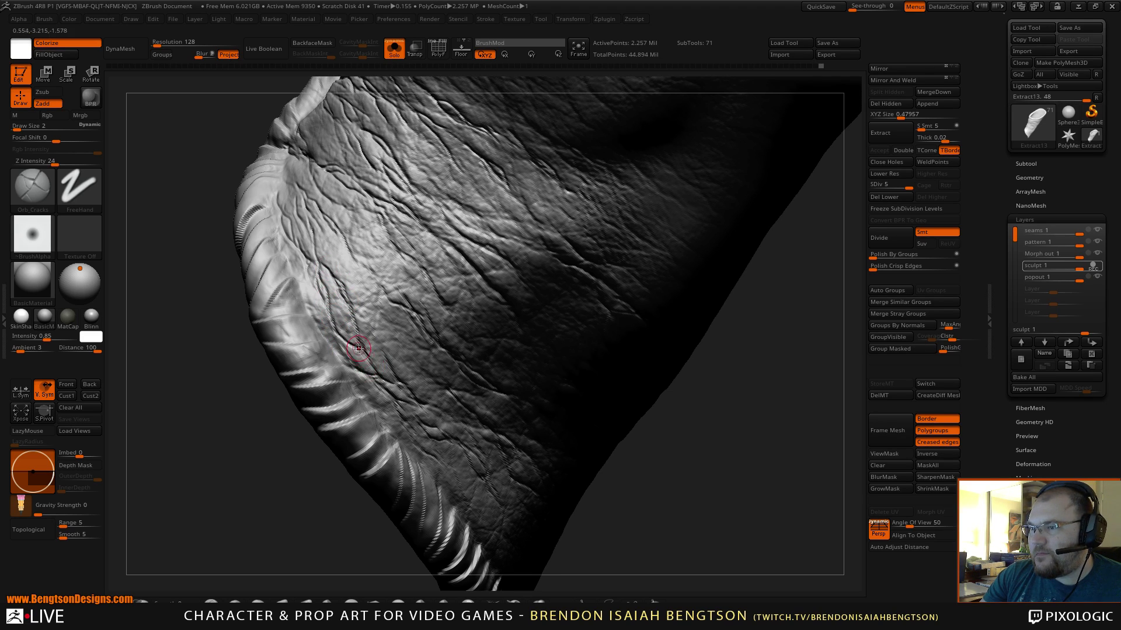
mouse_move(294, 399)
mouse_down()
mouse_move(278, 408)
mouse_move(267, 383)
mouse_move(301, 430)
mouse_move(308, 478)
mouse_move(316, 464)
mouse_move(317, 499)
mouse_up()
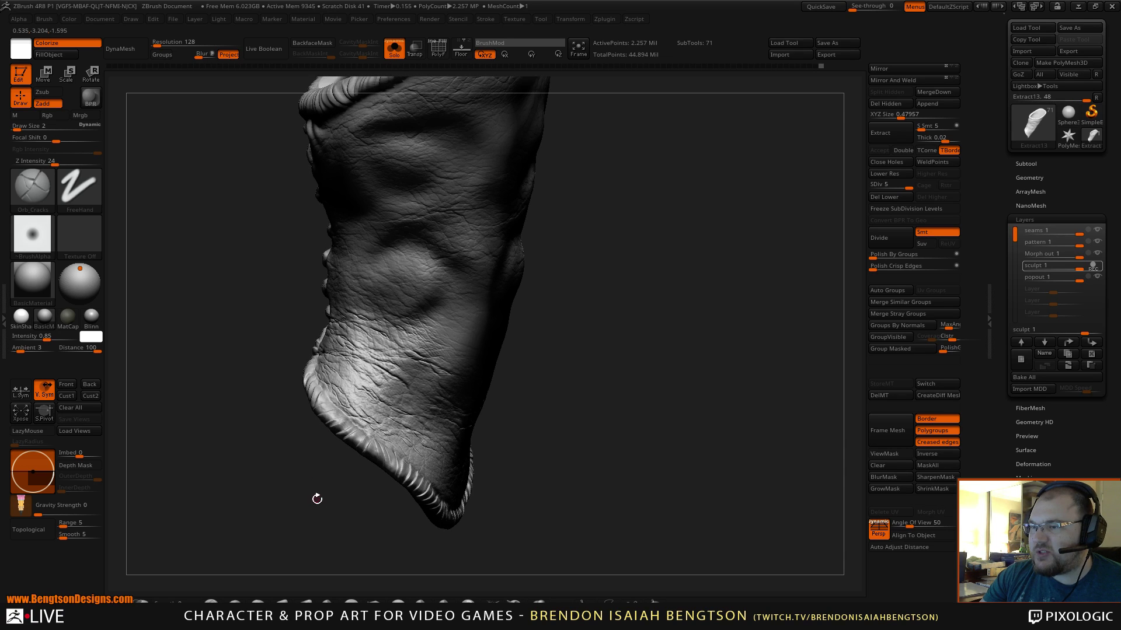
- Switch layer recording on the bracer to the popout layer and choose the Inflate brush
click(1089, 278)
mouse_move(623, 418)
mouse_down()
mouse_move(633, 458)
mouse_move(628, 410)
mouse_move(640, 437)
mouse_move(609, 371)
mouse_up()
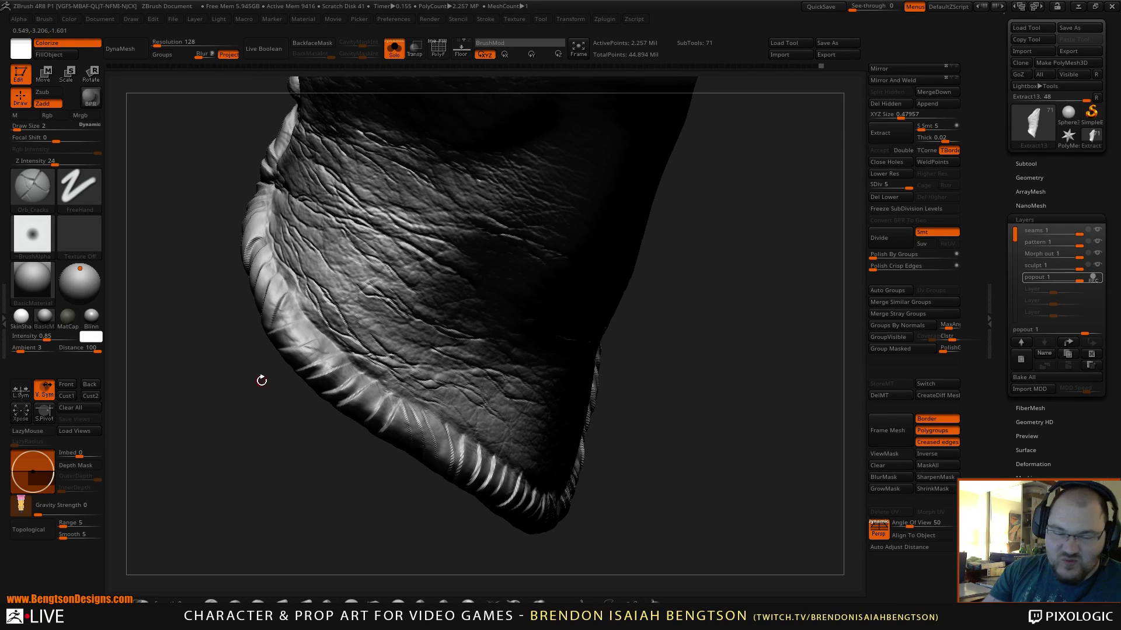
key(b)
key(i)
key(n)
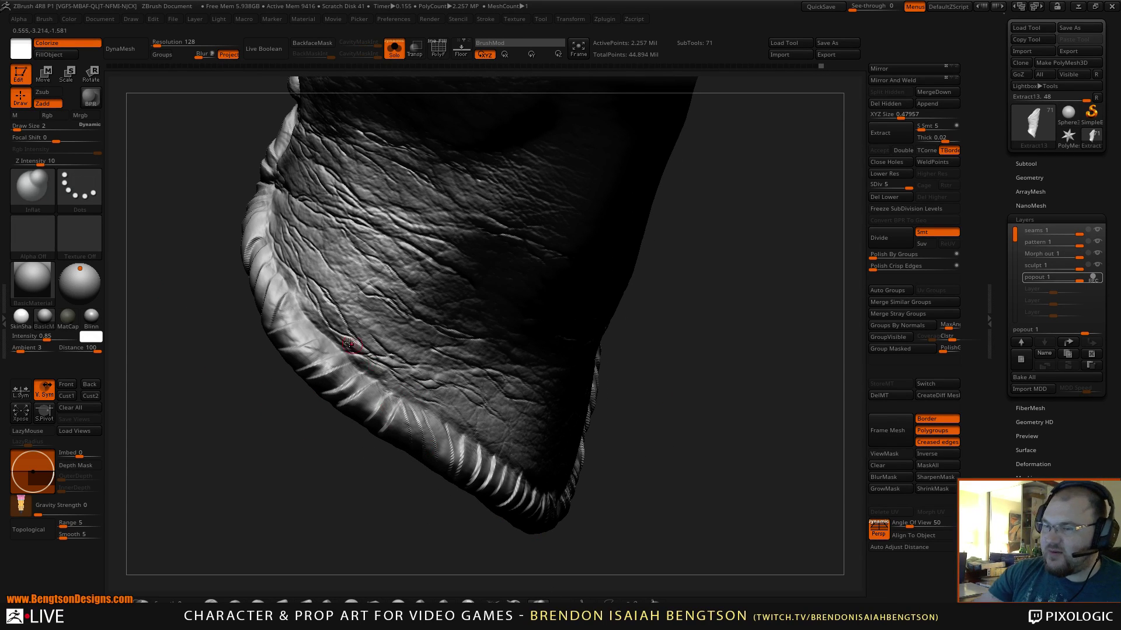
- Set the Draw Size to 3 and inflate the leather between the cracks beside the wrist trim
key(space)
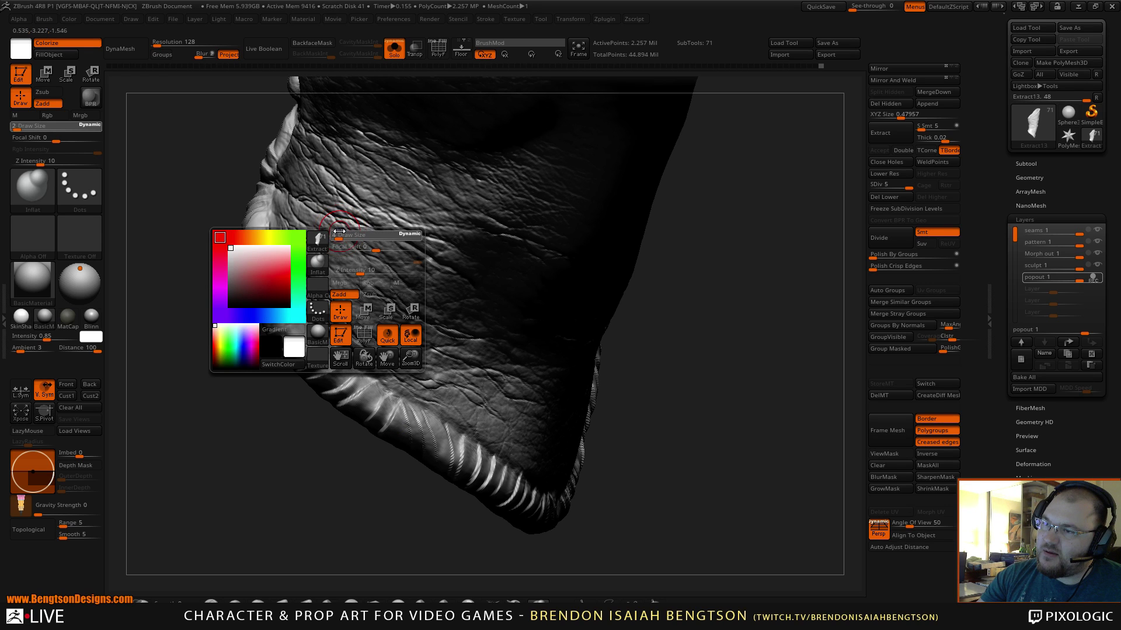
click(336, 231)
drag(236, 379, 260, 458)
key(space)
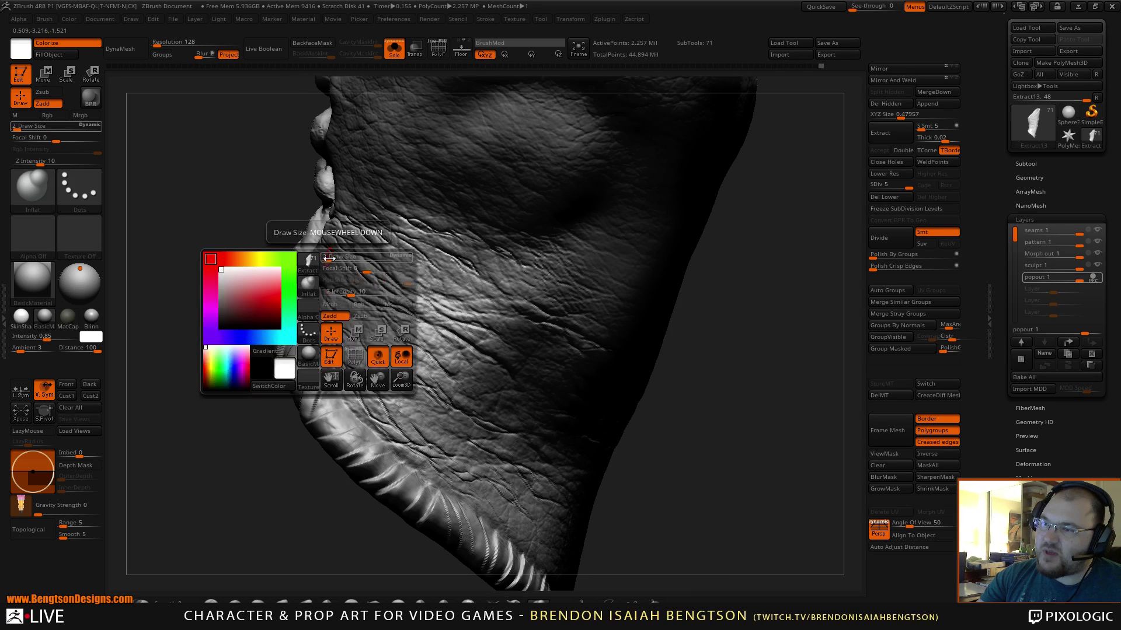
click(329, 259)
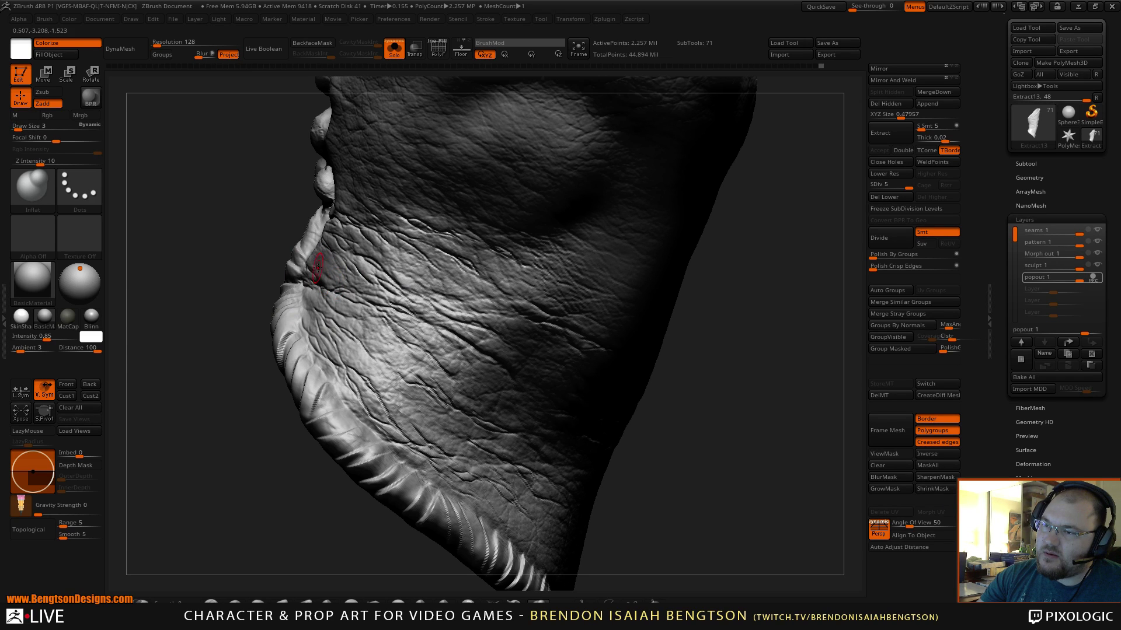
mouse_move(360, 302)
mouse_down()
mouse_move(327, 299)
mouse_move(340, 322)
mouse_up()
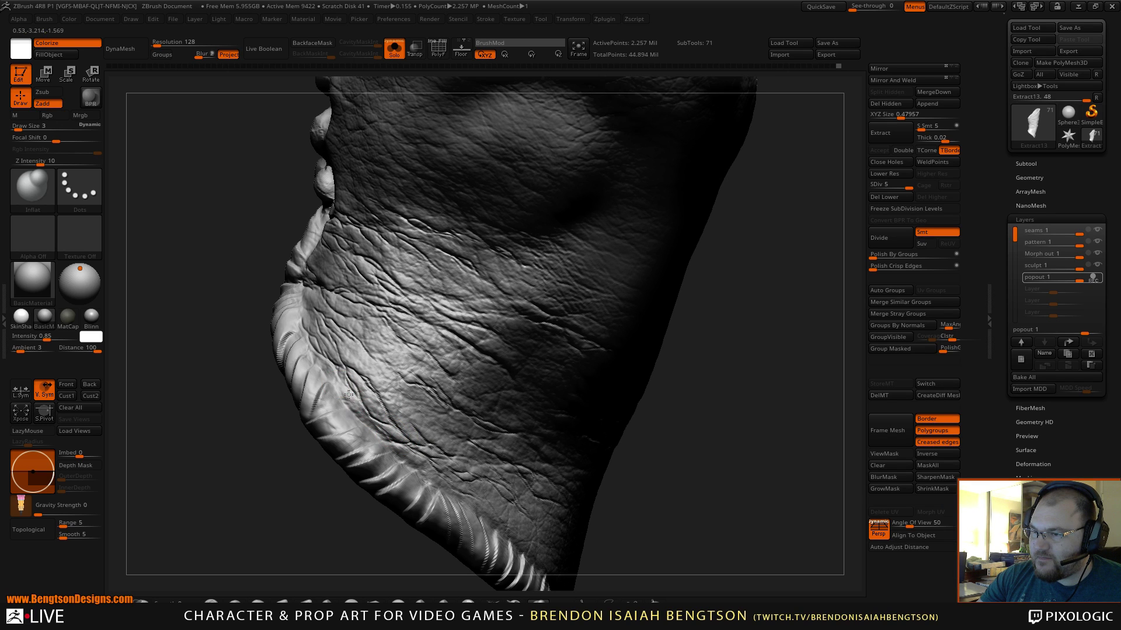
mouse_move(238, 392)
mouse_down()
mouse_move(251, 432)
mouse_move(262, 405)
mouse_up()
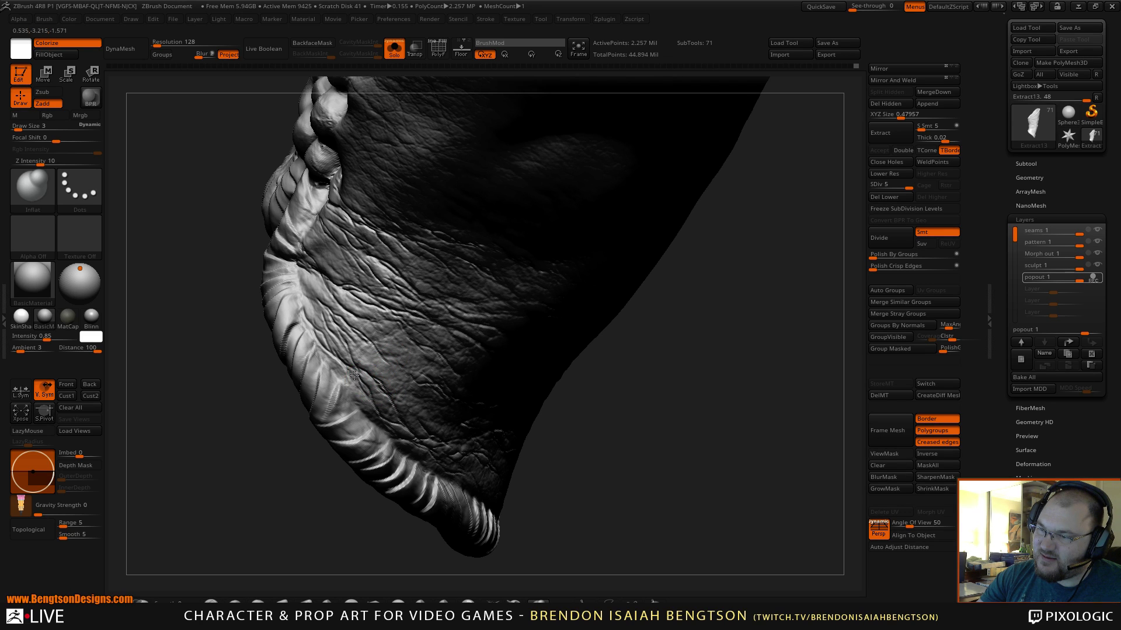
mouse_move(288, 462)
mouse_down()
mouse_move(321, 496)
mouse_move(320, 481)
mouse_up()
mouse_move(286, 413)
mouse_down()
mouse_move(270, 448)
mouse_move(285, 422)
mouse_move(257, 427)
mouse_move(260, 450)
mouse_up()
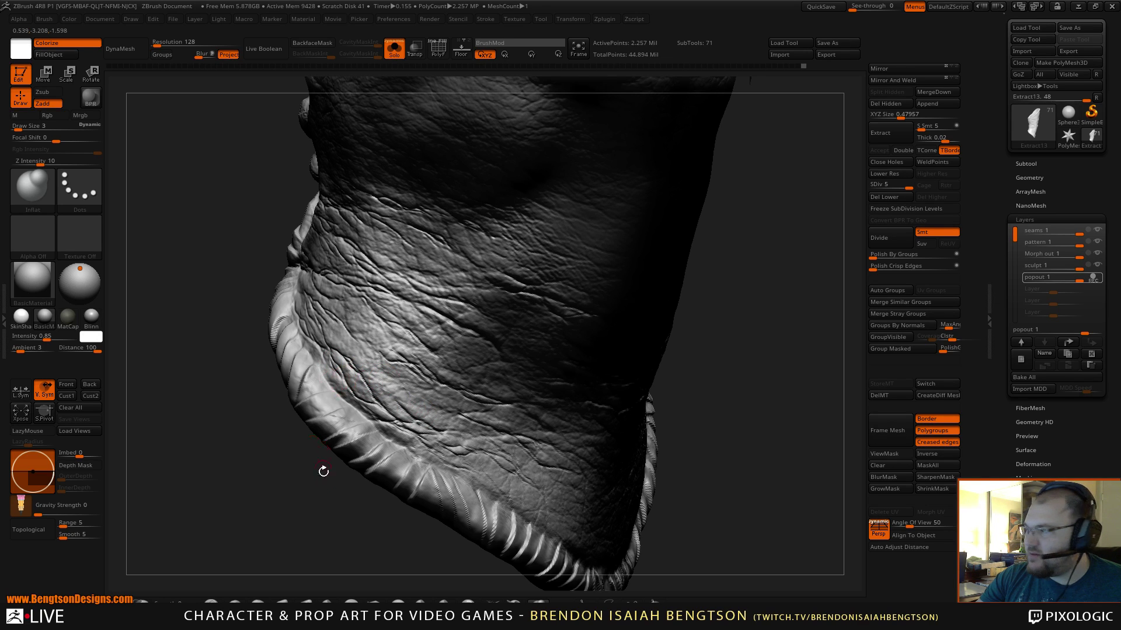
drag(323, 471, 305, 428)
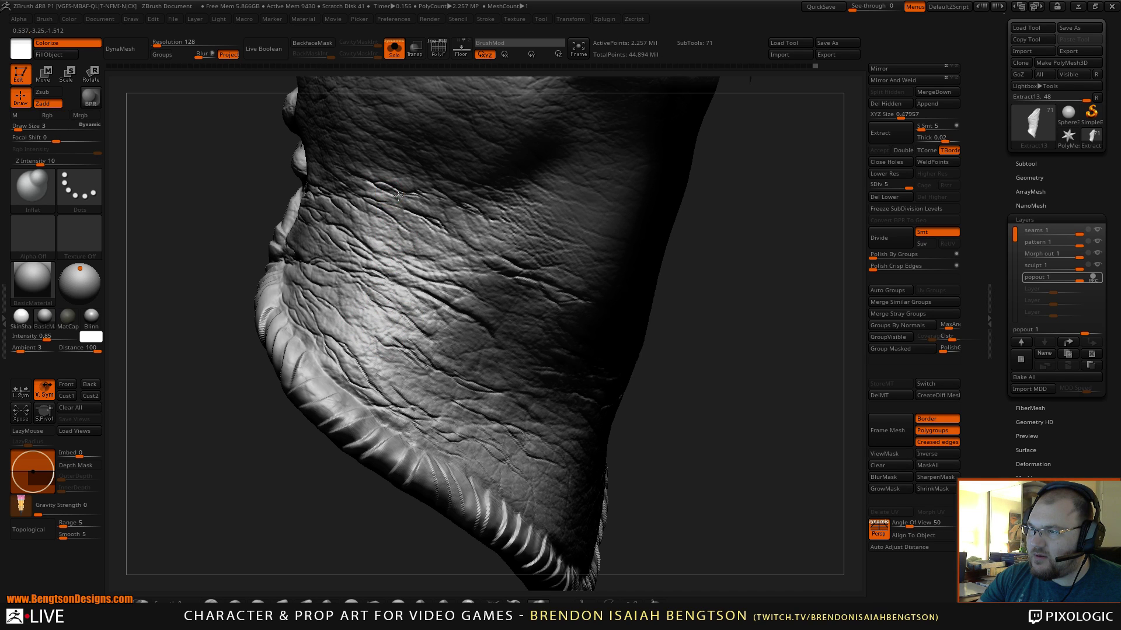
mouse_move(263, 320)
mouse_down()
mouse_move(260, 500)
mouse_move(228, 307)
mouse_move(287, 344)
mouse_move(338, 467)
mouse_move(357, 473)
mouse_move(334, 489)
mouse_move(438, 450)
mouse_move(448, 433)
mouse_move(465, 440)
mouse_move(485, 395)
mouse_move(510, 380)
mouse_move(428, 423)
mouse_move(512, 424)
mouse_move(509, 385)
mouse_move(513, 395)
mouse_move(536, 386)
mouse_move(548, 337)
mouse_move(519, 298)
mouse_move(535, 370)
mouse_move(515, 373)
mouse_move(529, 340)
mouse_move(503, 333)
mouse_up()
- Show the whole character and inflate the bracer's wrinkles between the metal plate and the wrist trim
key(ctrl+shift+s)
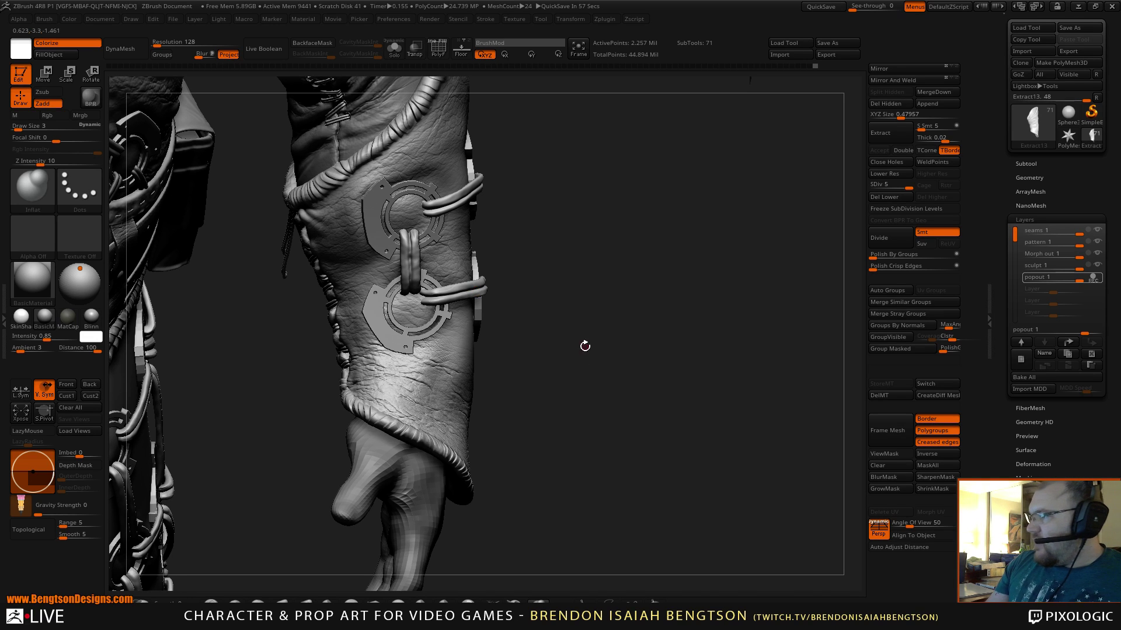
drag(552, 415, 656, 380)
drag(618, 322, 526, 345)
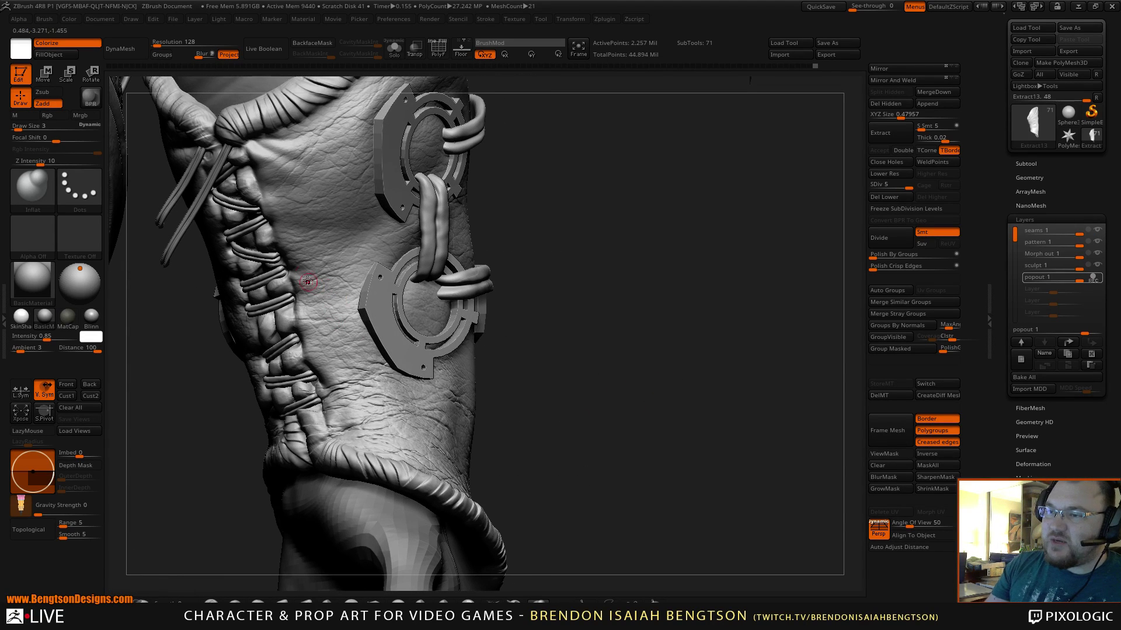
drag(648, 426, 490, 302)
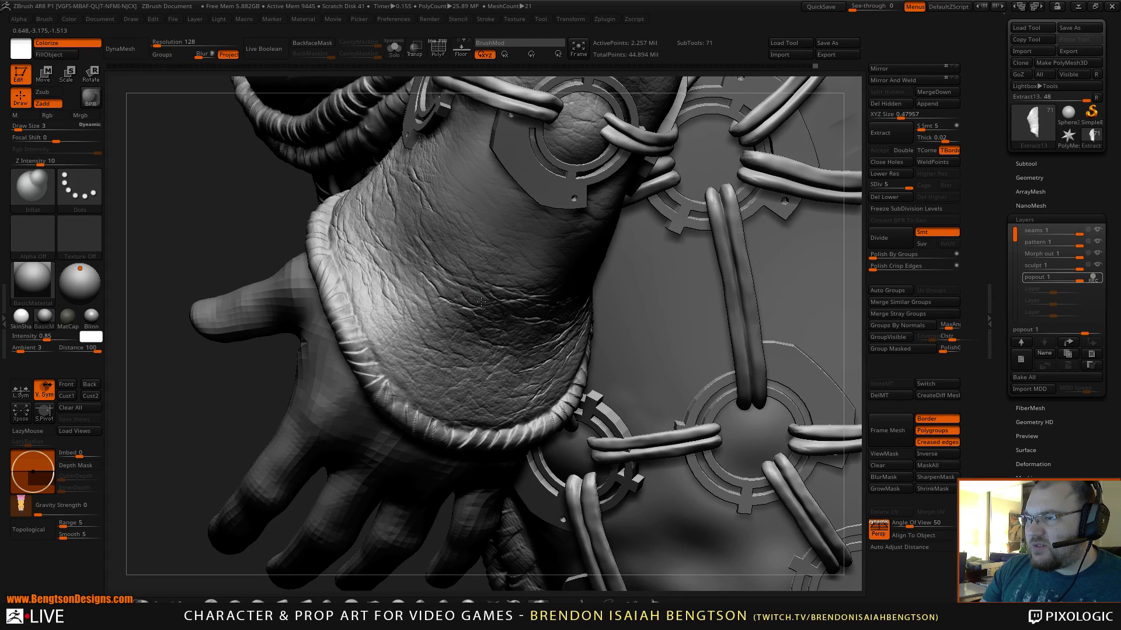
drag(467, 254, 409, 289)
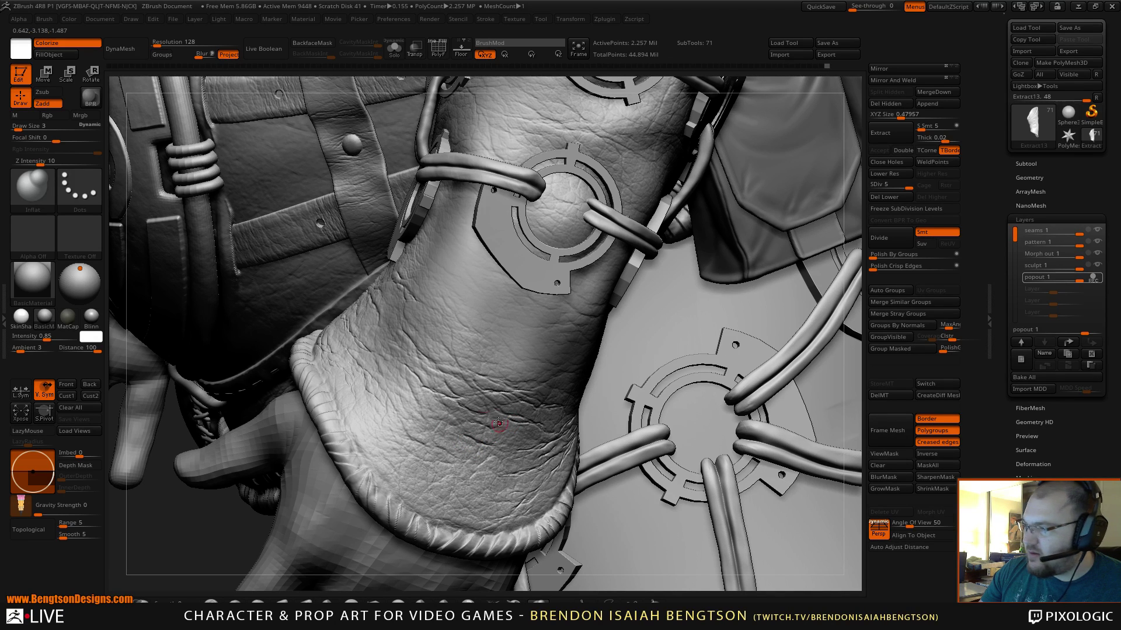
alt+right_drag(546, 392, 495, 369)
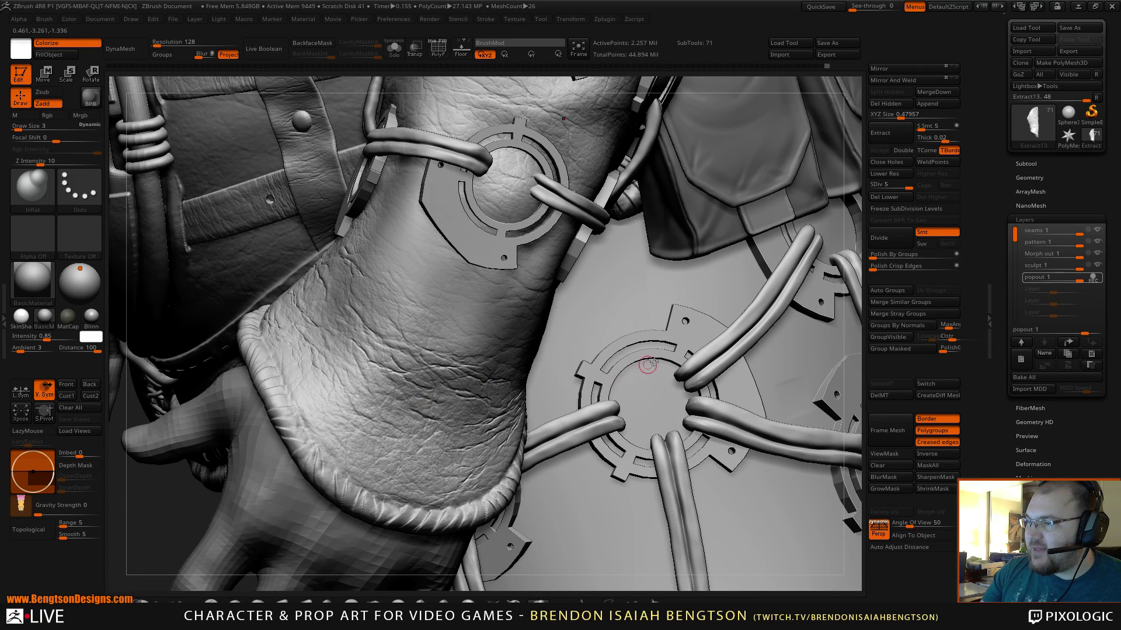
- Examine the polygon wireframe of the bracer's round metal plate, and reselect the bracer for sculpting
alt+click(465, 242)
key(shift)
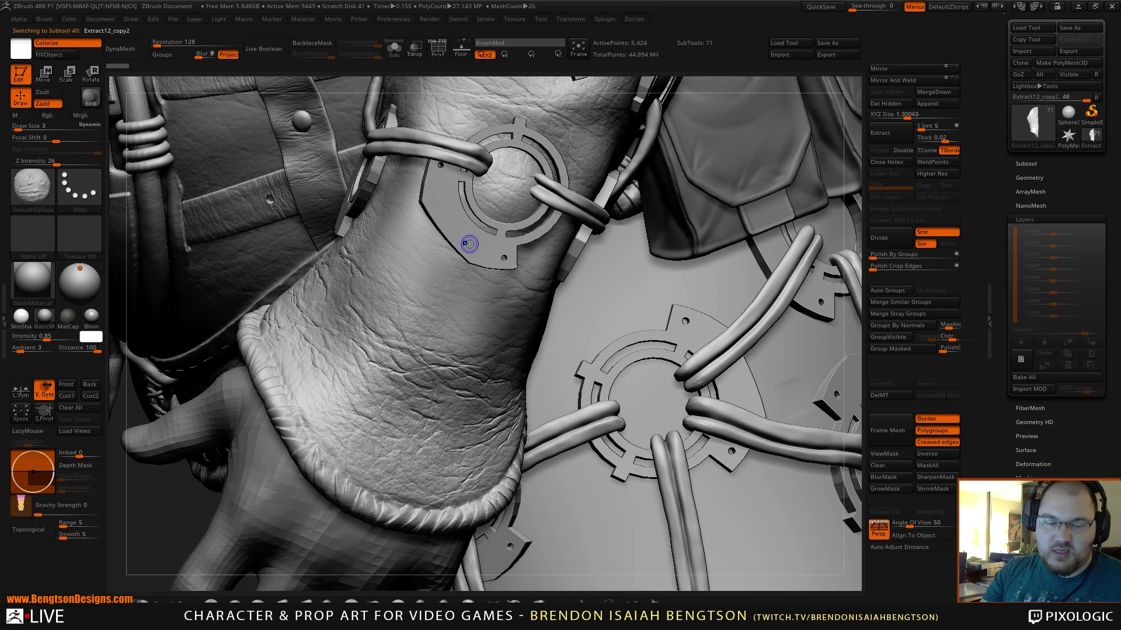
key(shift+f)
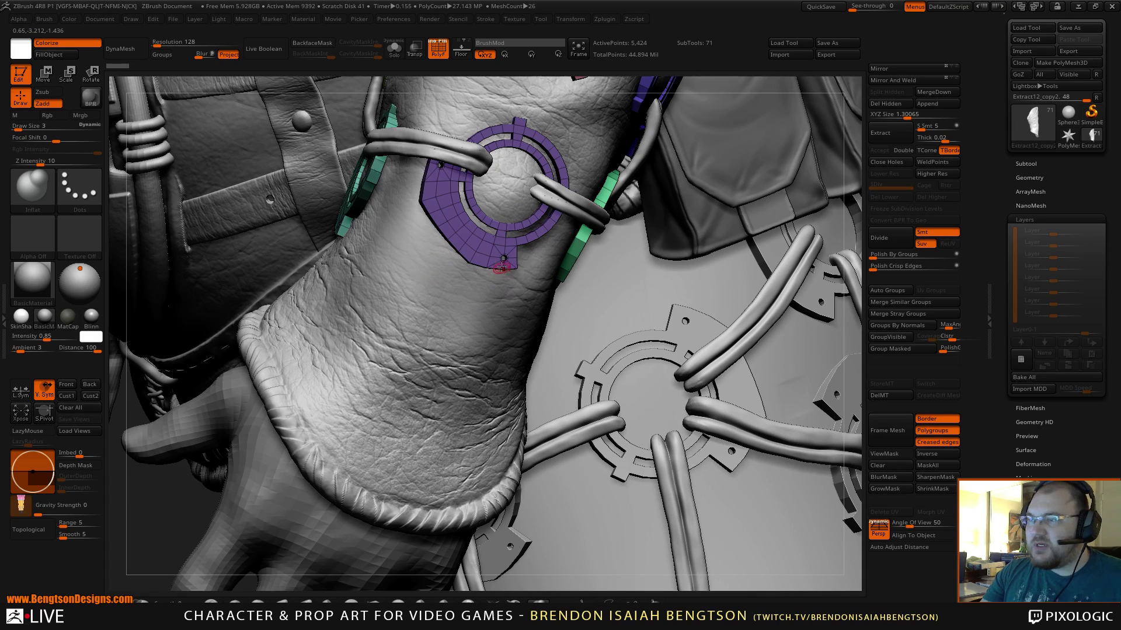
key(shift+f)
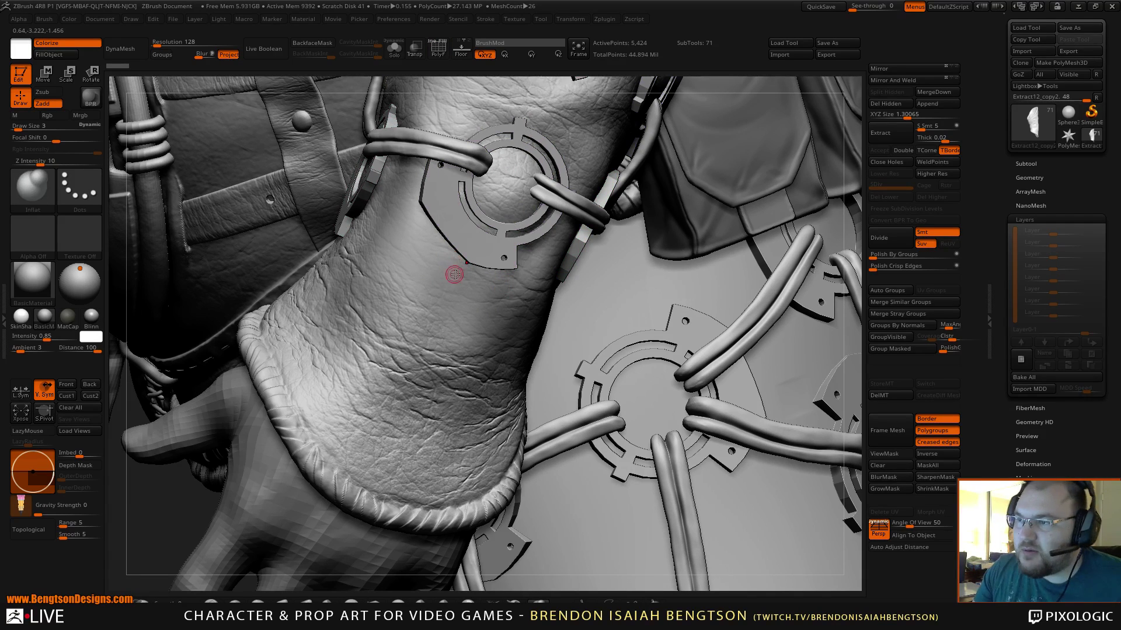
alt+click(458, 351)
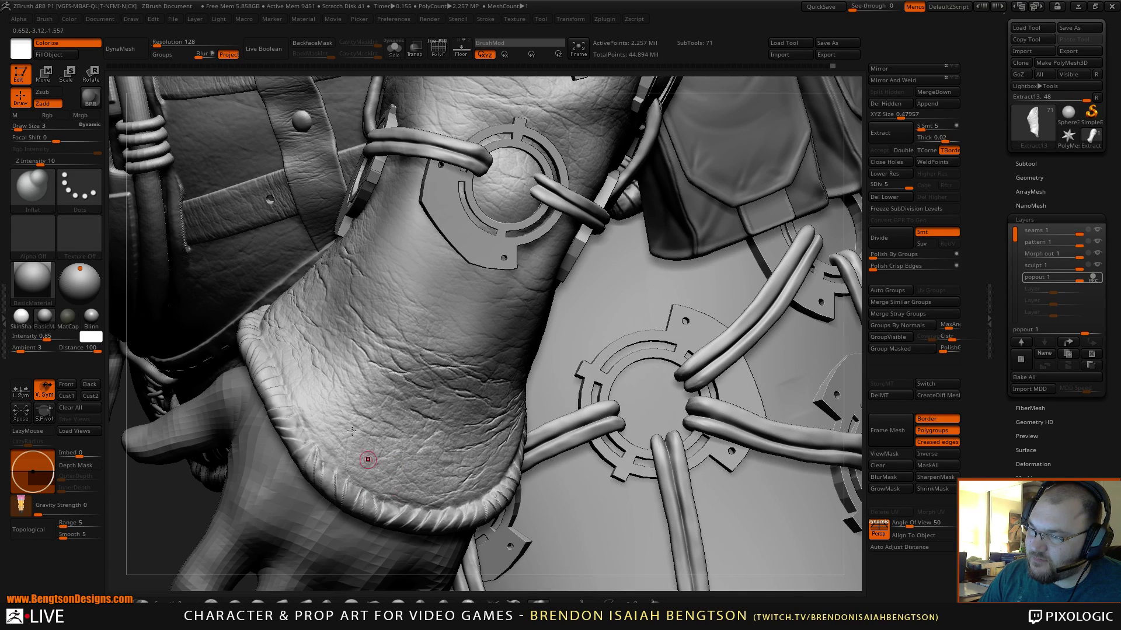
- Isolate the leather bracer from the rest of the character and frame its laced side
mouse_move(341, 366)
right_down()
mouse_move(579, 367)
mouse_move(574, 345)
mouse_move(560, 385)
mouse_move(542, 353)
mouse_move(549, 370)
mouse_move(548, 320)
mouse_move(503, 224)
mouse_move(569, 251)
mouse_move(564, 230)
right_up()
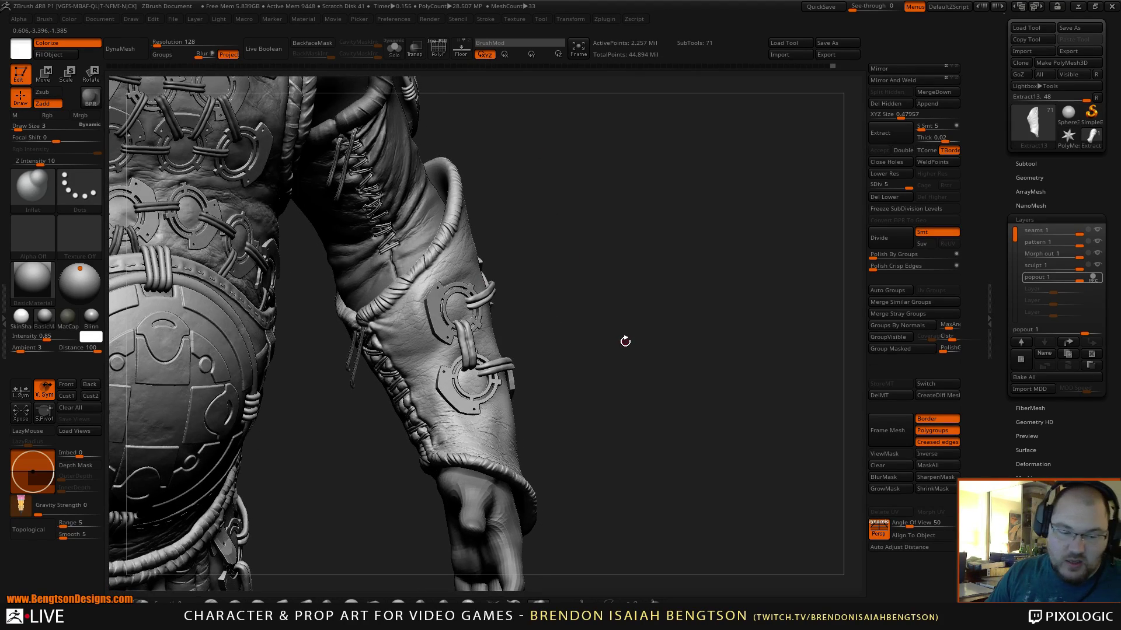
key(alt+s)
ctrl+right_drag(628, 361, 652, 468)
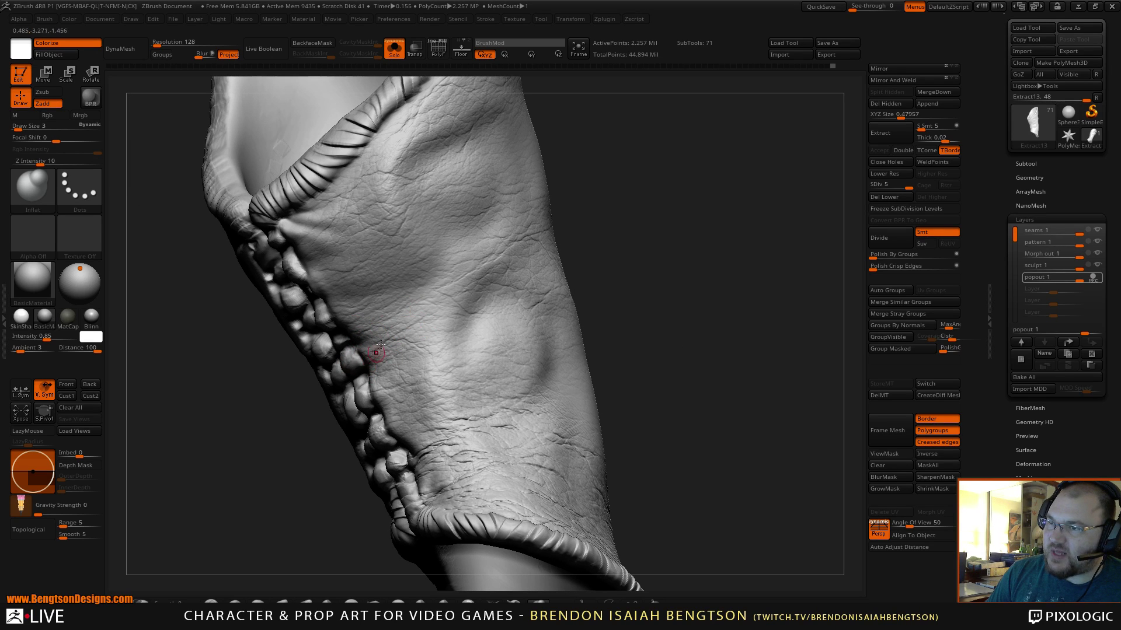
- Activate the "sculpt 1" layer for sculpting and frame the leather beside the bracer's lacing up close
click(1041, 265)
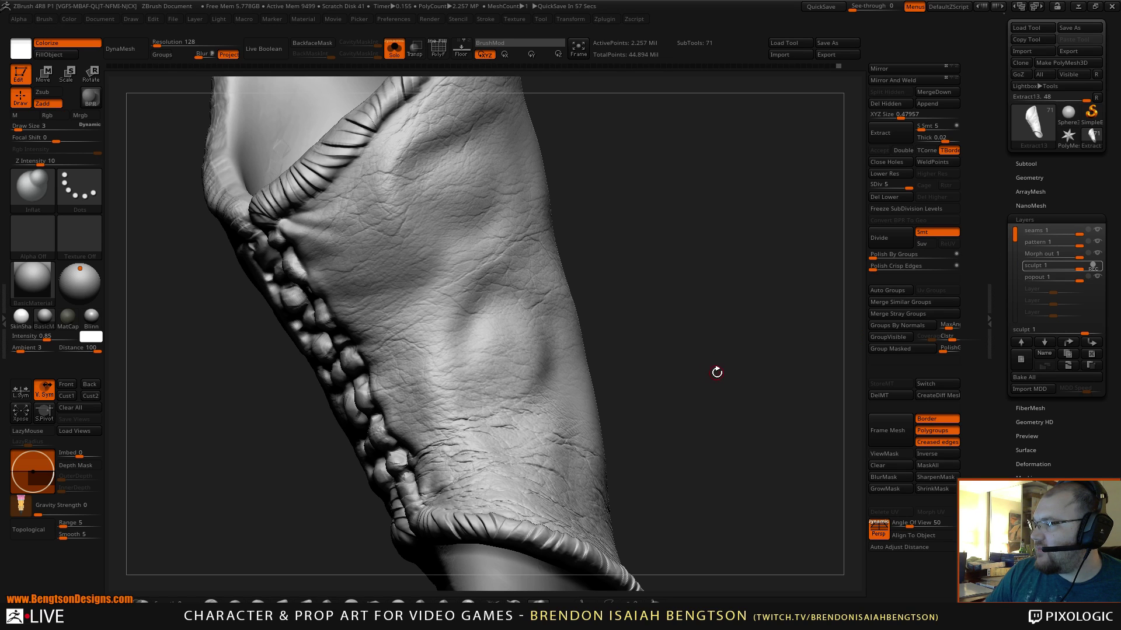
drag(717, 372, 710, 362)
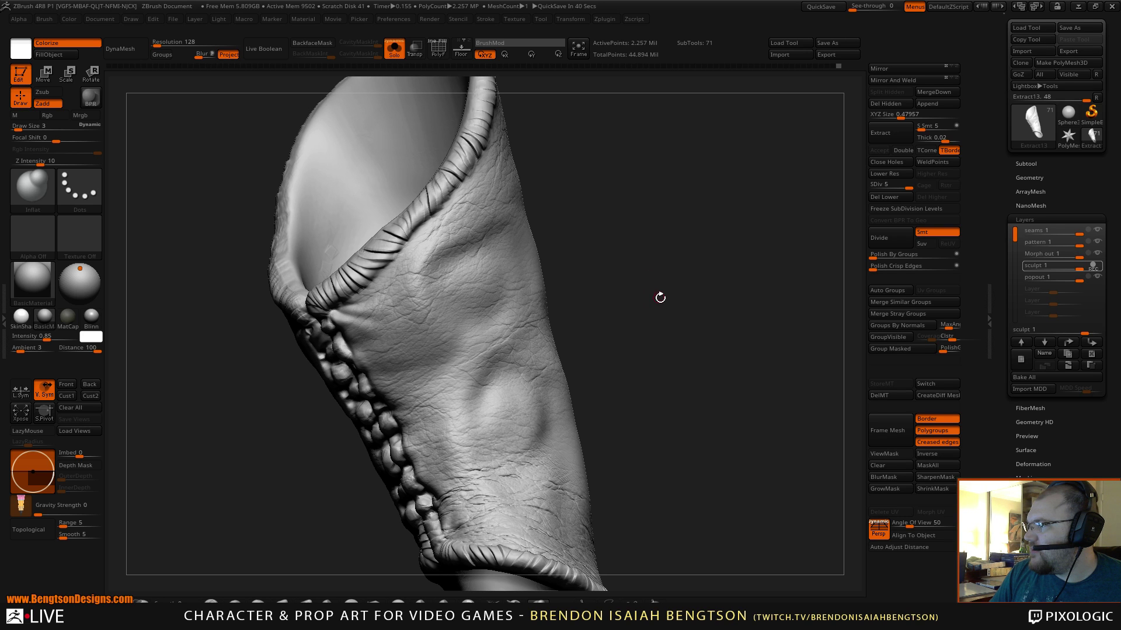
mouse_move(660, 298)
mouse_down()
mouse_move(666, 317)
mouse_move(690, 300)
mouse_move(697, 277)
mouse_move(682, 260)
mouse_up()
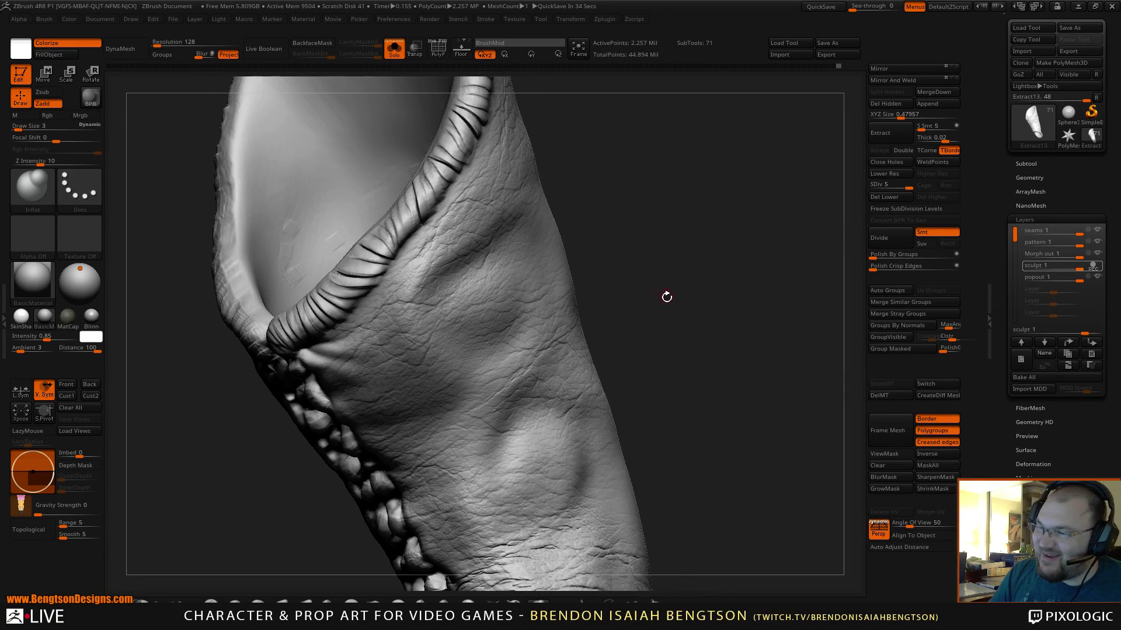
mouse_move(667, 297)
mouse_down()
mouse_move(720, 220)
mouse_move(731, 230)
mouse_move(698, 255)
mouse_move(721, 235)
mouse_up()
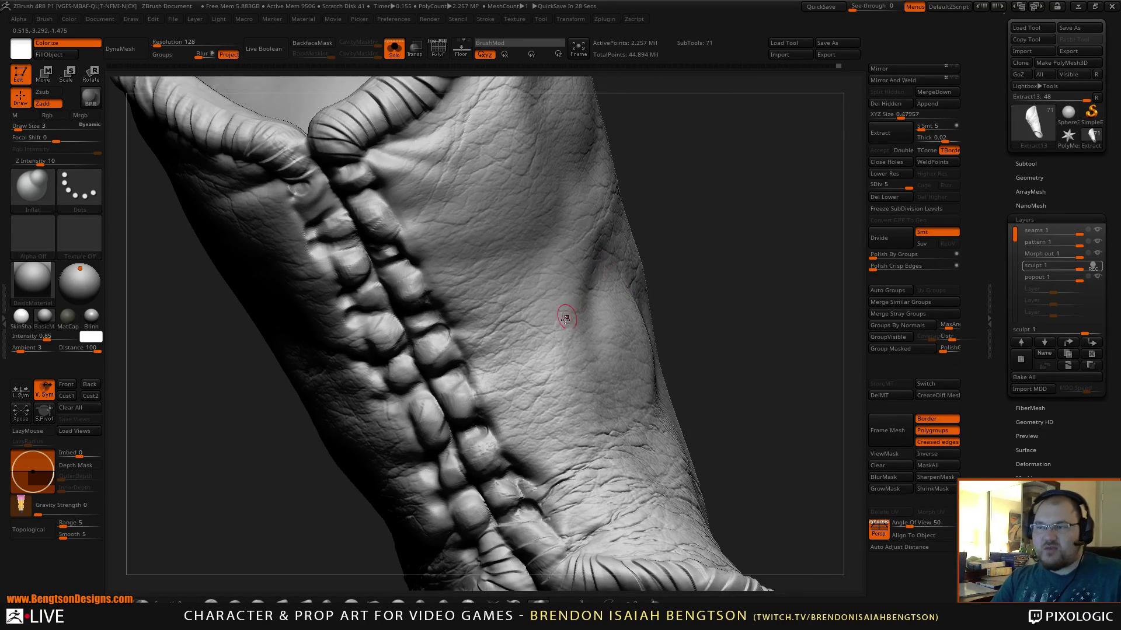
mouse_move(699, 257)
mouse_down()
mouse_move(691, 250)
mouse_move(708, 260)
mouse_move(704, 245)
mouse_up()
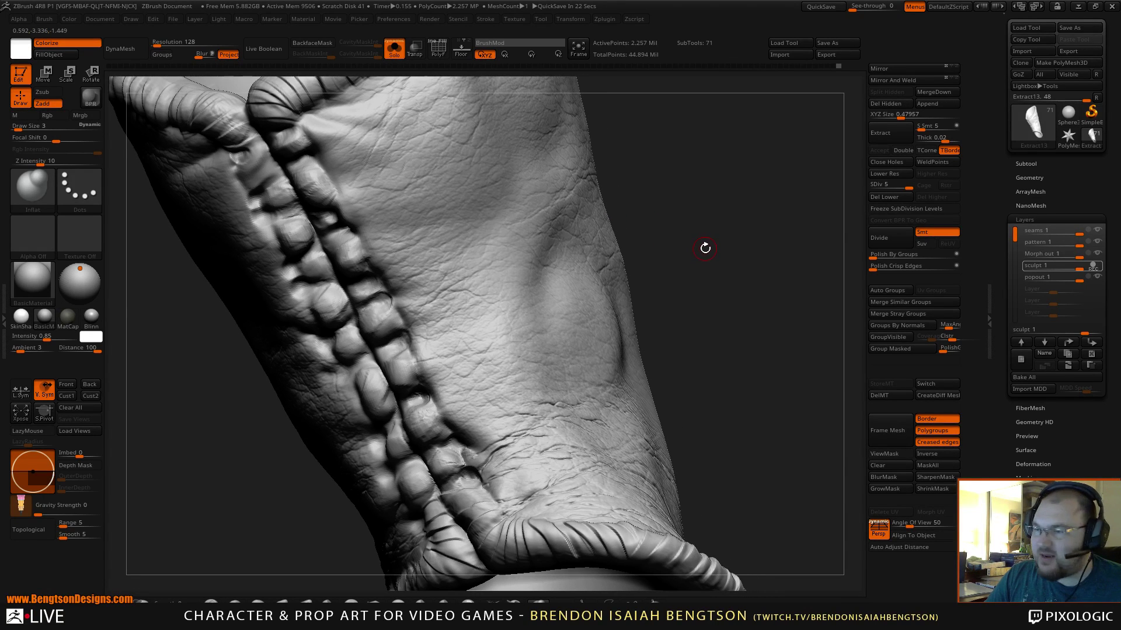
drag(721, 243, 720, 273)
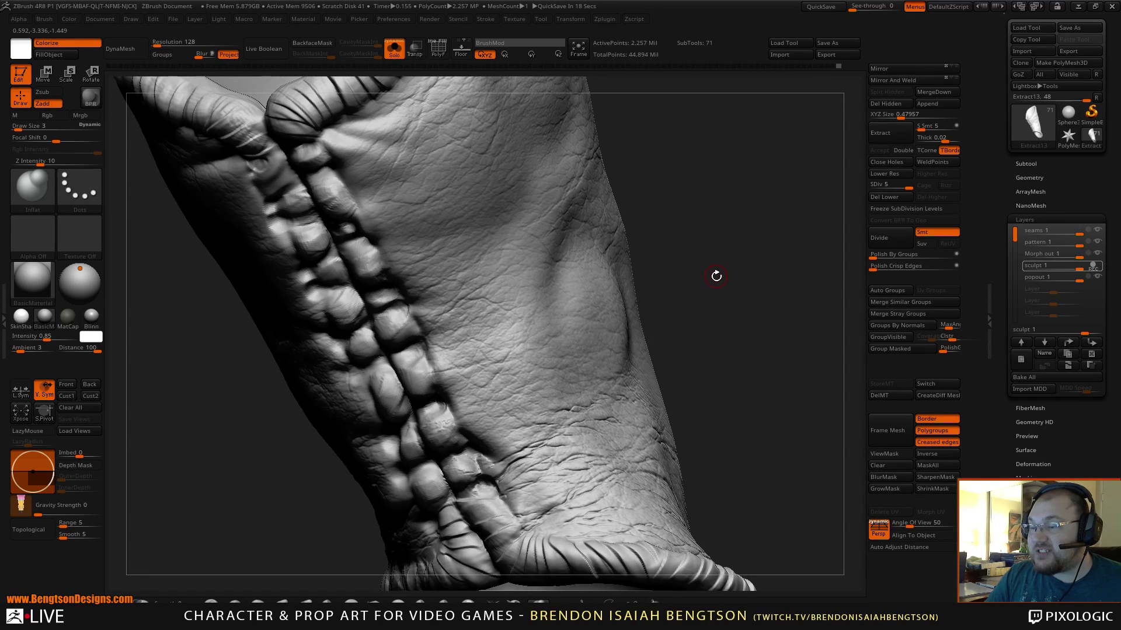
mouse_move(721, 266)
mouse_down()
mouse_move(720, 208)
mouse_move(726, 242)
mouse_move(708, 189)
mouse_move(724, 230)
mouse_up()
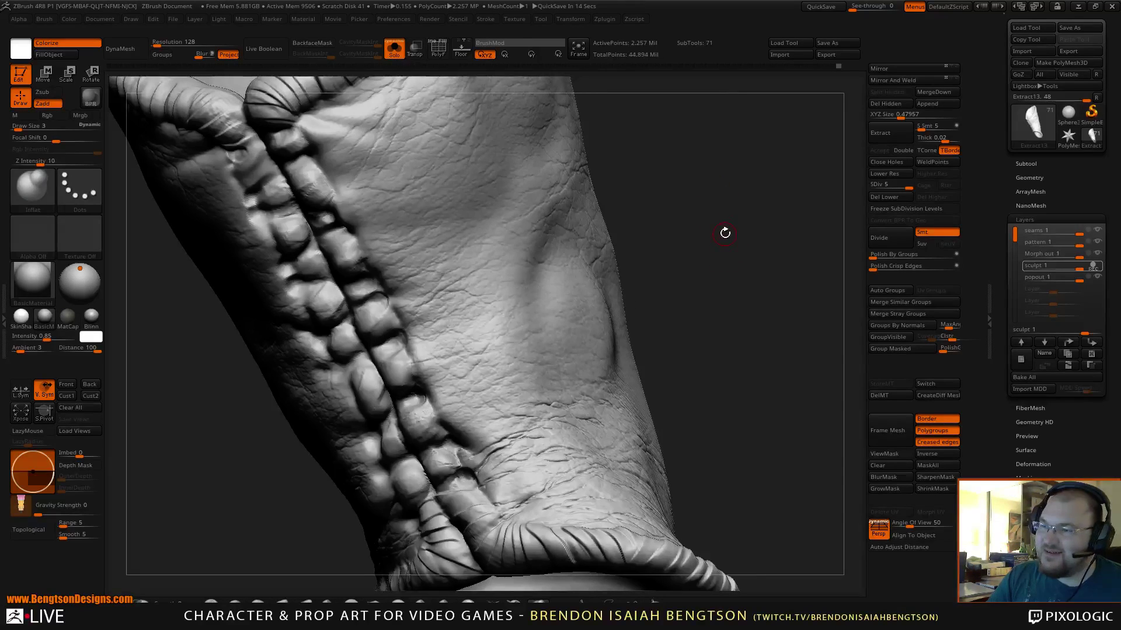
- Select the Orb_Cracks brush for carving creases into the leather
key(b)
key(d)
key(s)
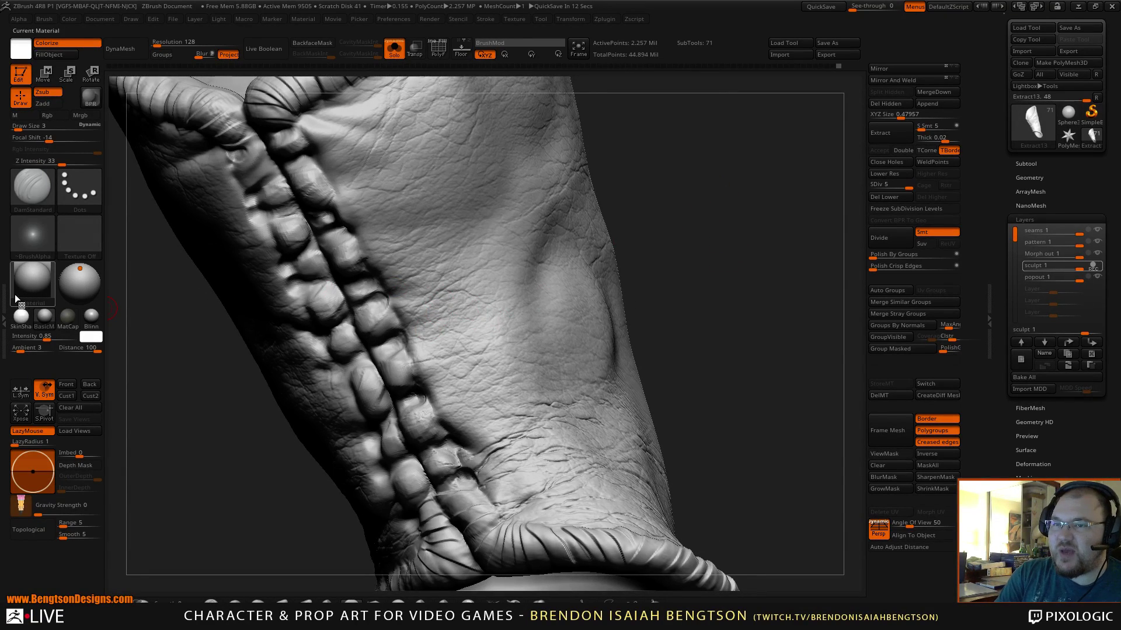
click(3, 325)
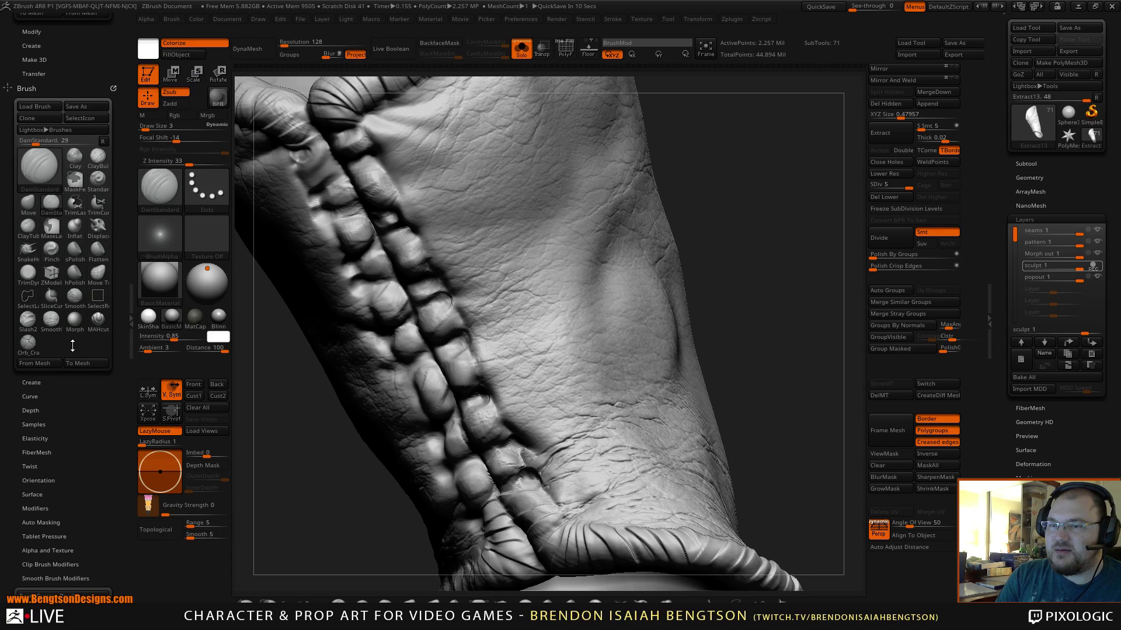
click(27, 342)
click(131, 290)
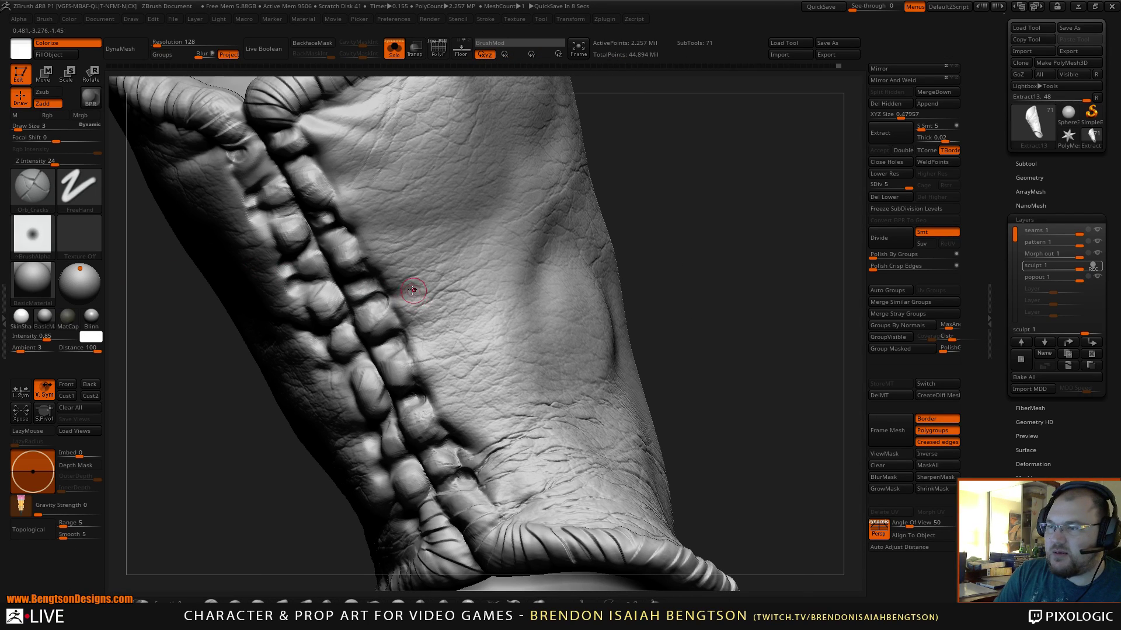
- Carve a cluster of short diagonal cracks into the leather beside the middle of the lacing, at Z Intensity 24
key(space)
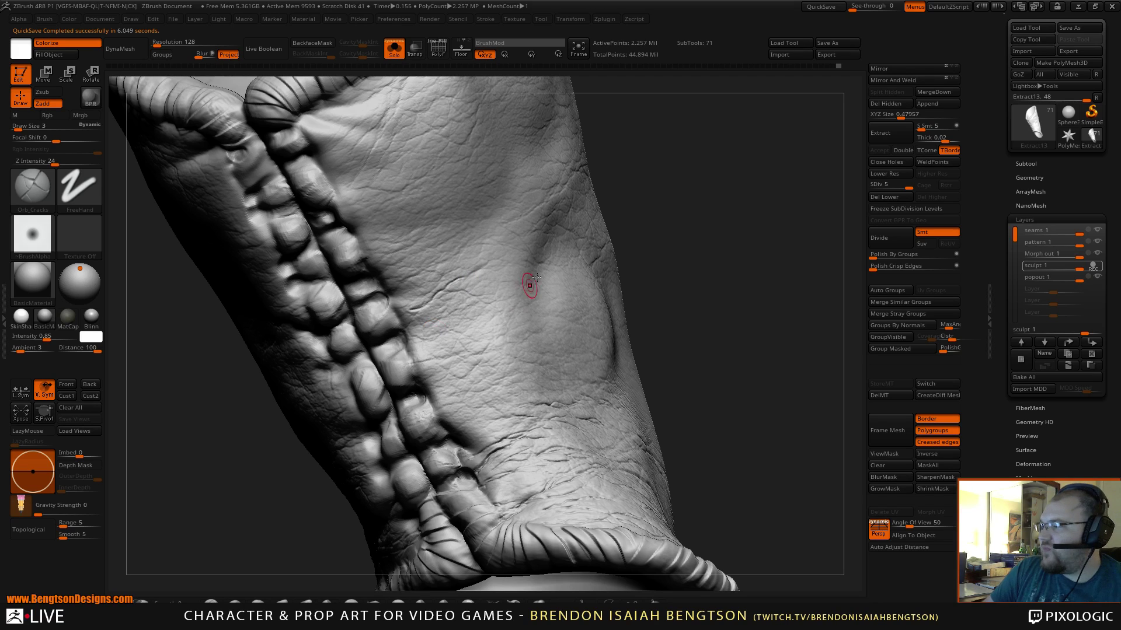
mouse_move(671, 227)
mouse_down()
mouse_move(675, 214)
mouse_move(671, 233)
mouse_move(490, 258)
mouse_up()
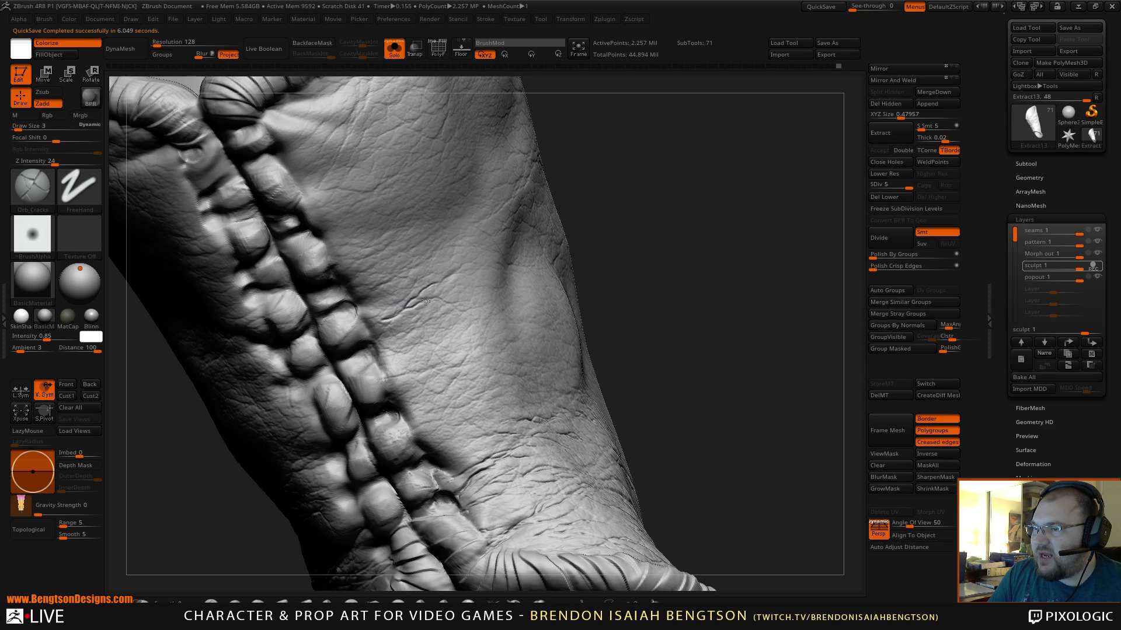
mouse_move(425, 301)
mouse_down()
mouse_move(413, 305)
mouse_move(442, 299)
mouse_up()
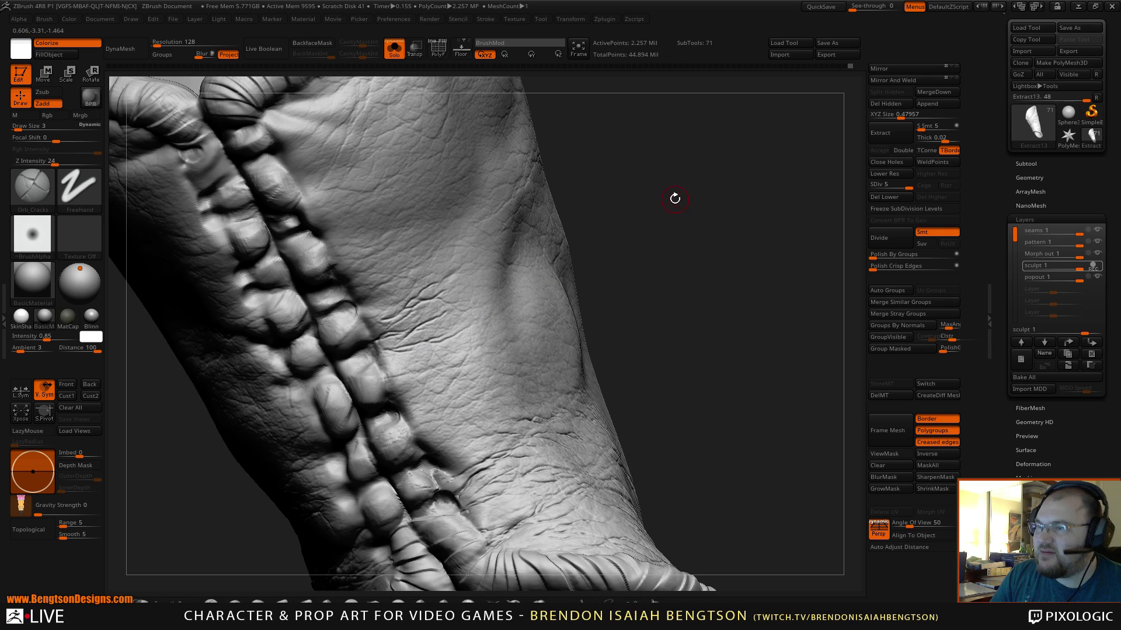
drag(675, 198, 677, 210)
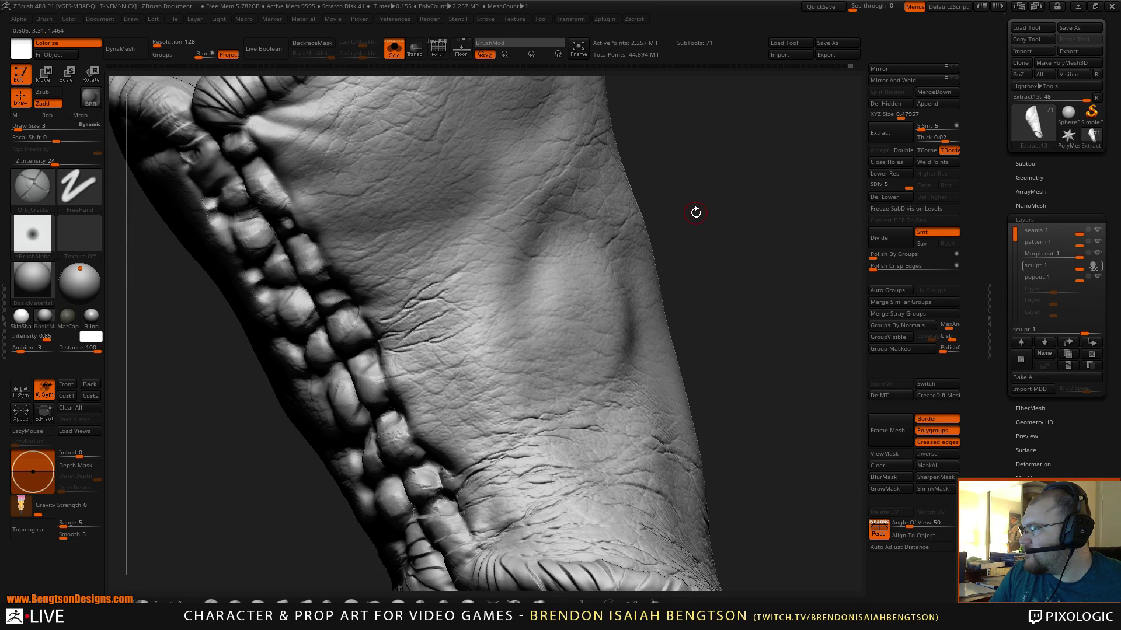
mouse_move(711, 187)
mouse_down()
mouse_move(724, 184)
mouse_move(713, 188)
mouse_move(722, 187)
mouse_move(713, 220)
mouse_move(683, 183)
mouse_up()
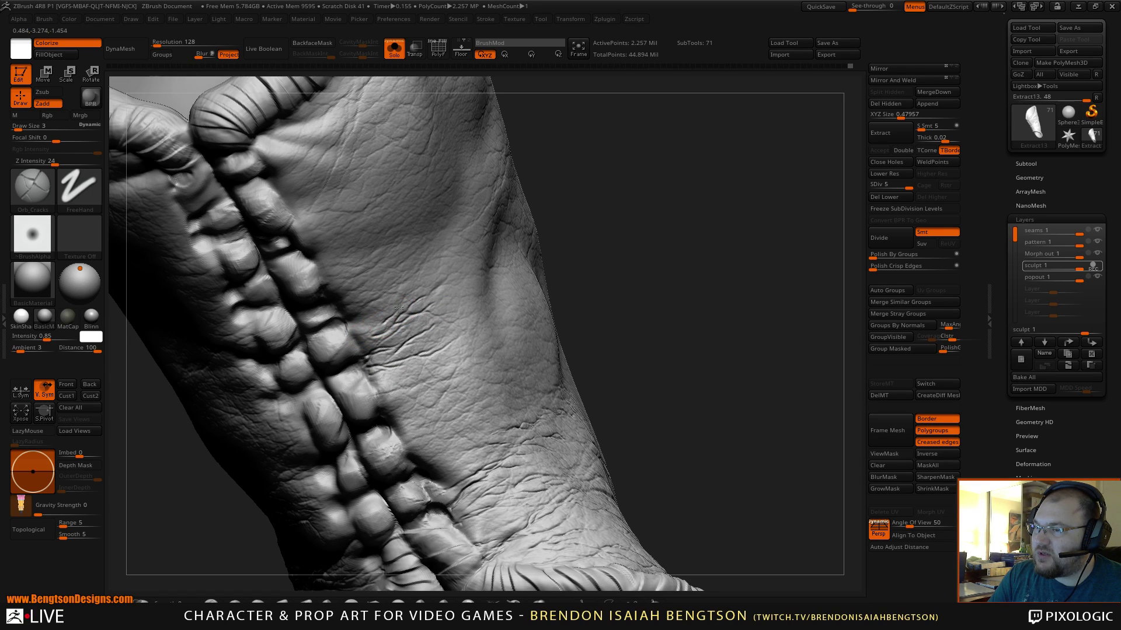
- Set the Z Intensity to 17 and carve finer creases running from the lacing into the leather
key(space)
drag(457, 332, 451, 331)
mouse_move(573, 238)
mouse_down()
mouse_move(598, 203)
mouse_move(552, 196)
mouse_up()
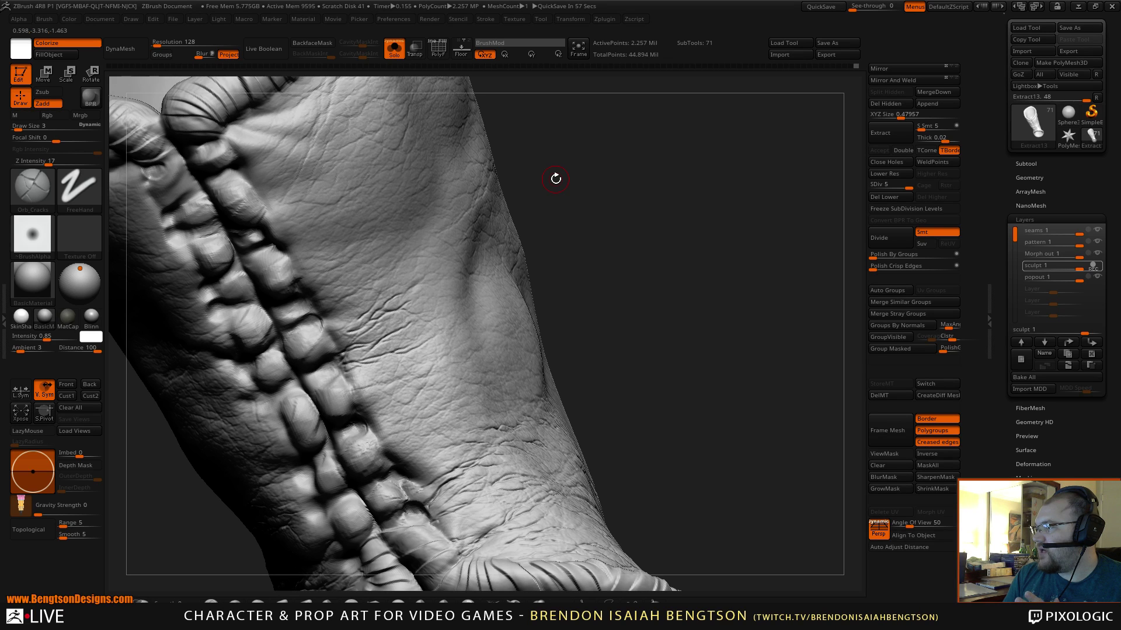
drag(586, 292, 607, 286)
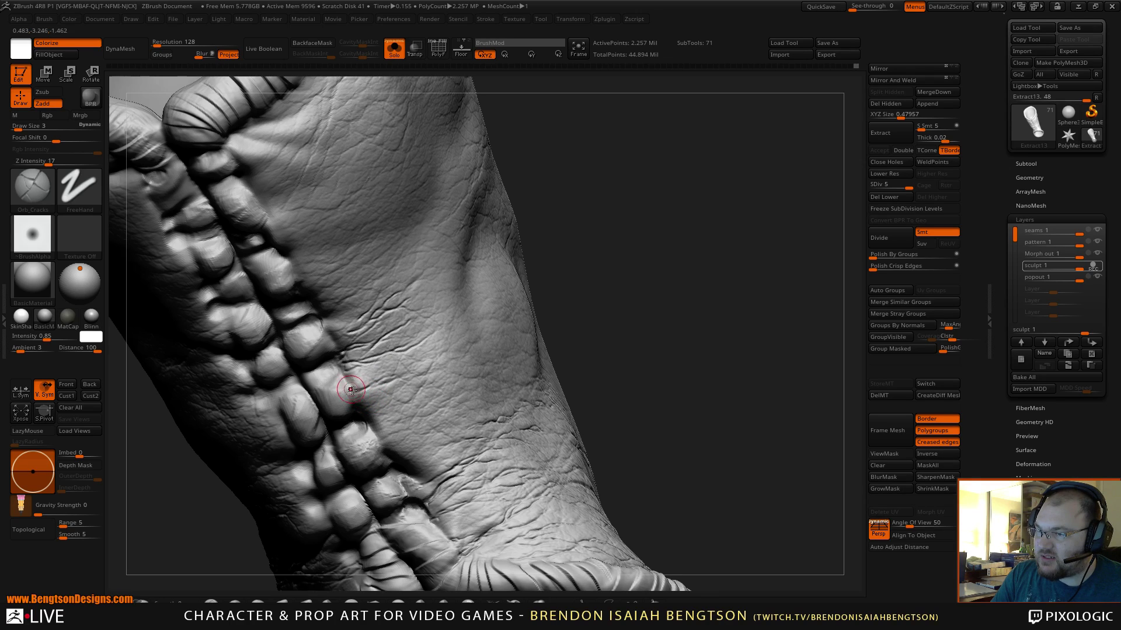
mouse_move(555, 267)
mouse_down()
mouse_move(621, 262)
mouse_move(633, 215)
mouse_move(607, 250)
mouse_move(374, 399)
mouse_up()
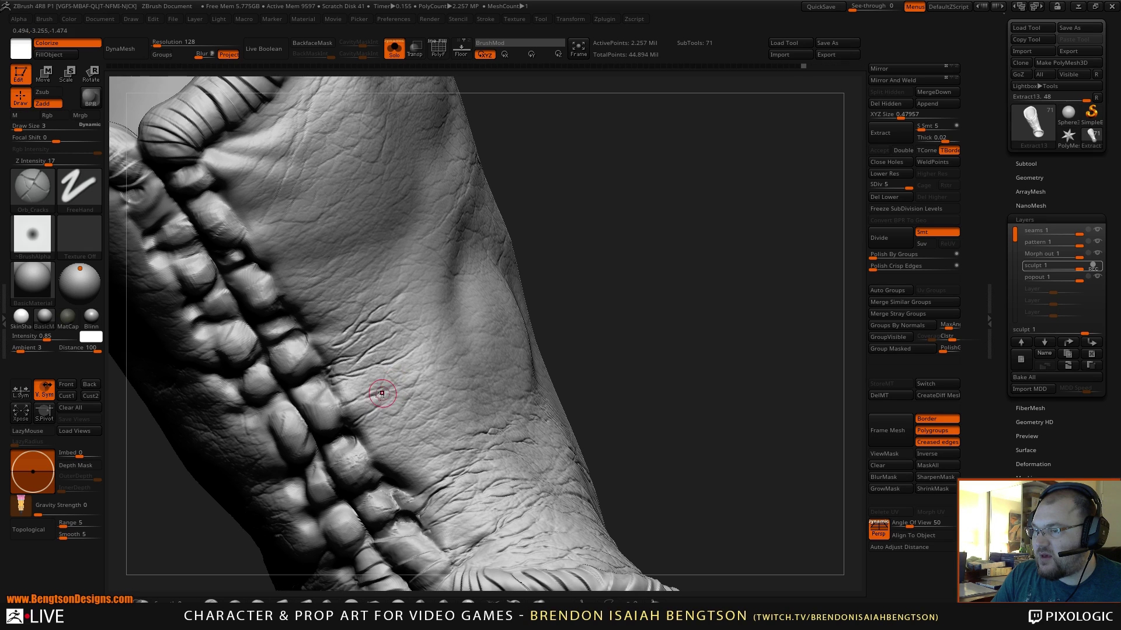
- Continue the fine cracks along the lacing towards the wrist trim
drag(587, 255, 547, 266)
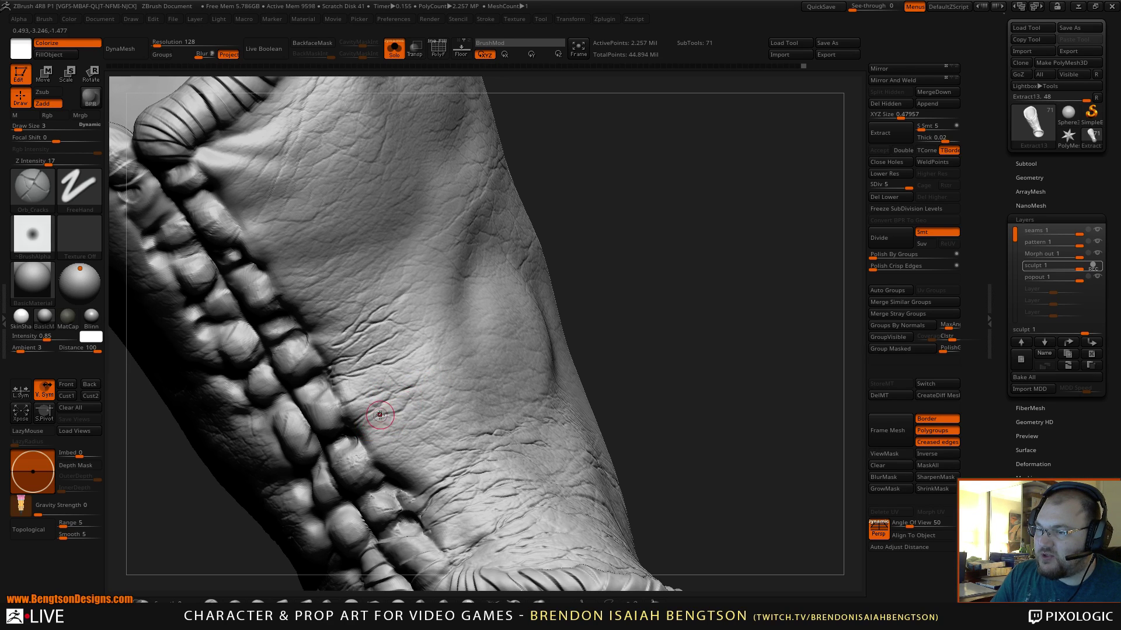
drag(583, 264, 636, 266)
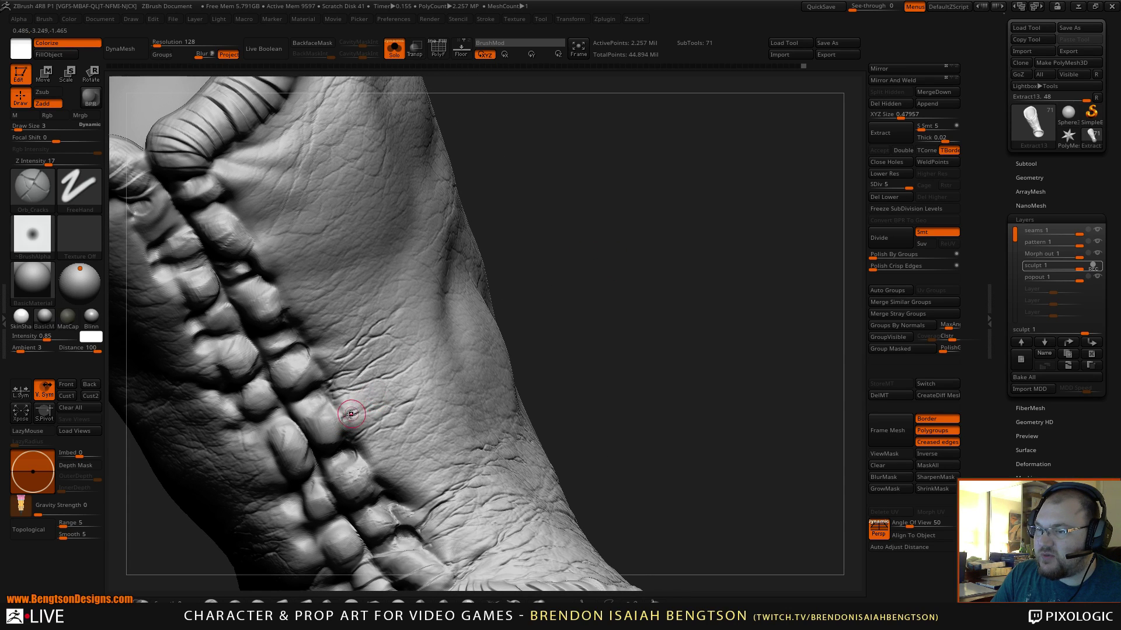
key(ctrl)
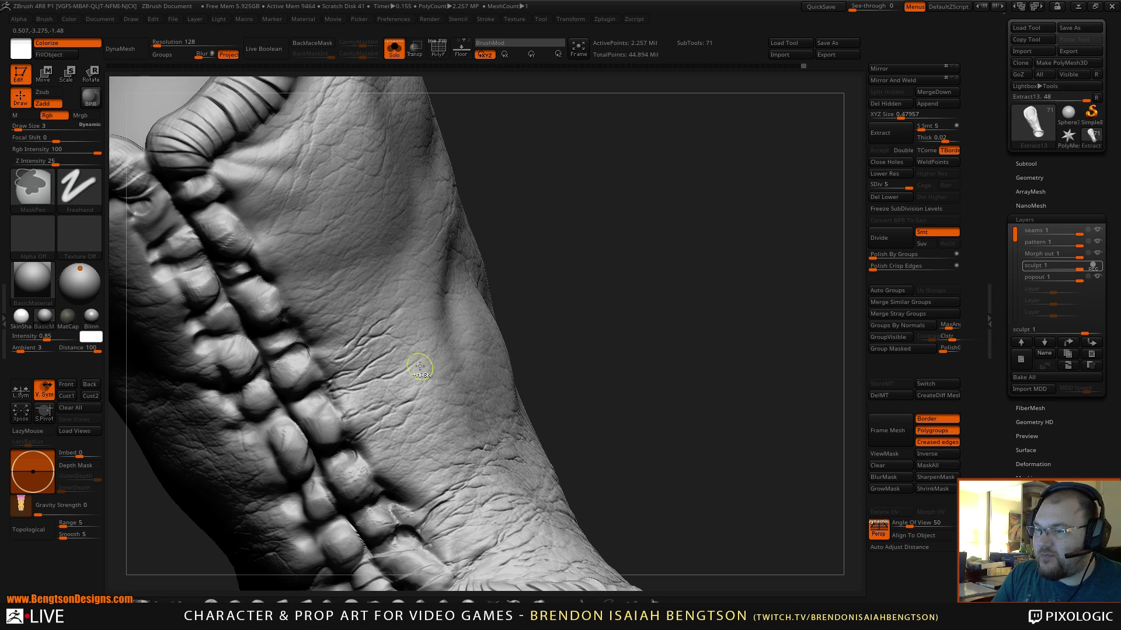
mouse_move(525, 332)
mouse_down()
mouse_move(618, 241)
mouse_move(621, 220)
mouse_move(562, 158)
mouse_up()
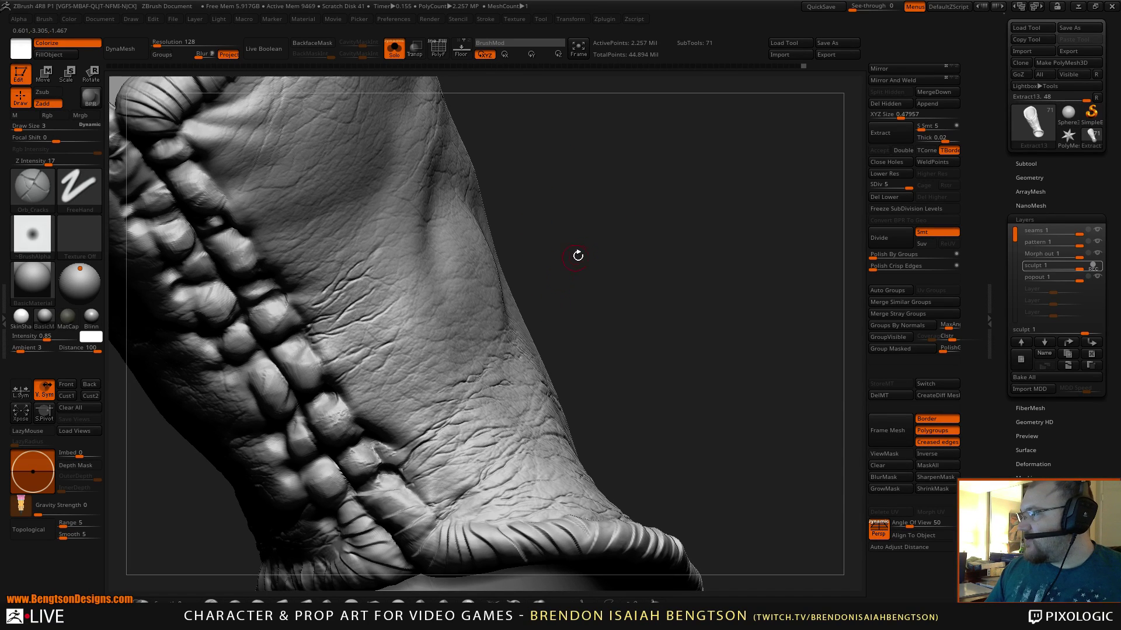
mouse_move(607, 284)
mouse_down()
mouse_move(600, 257)
mouse_move(581, 243)
mouse_up()
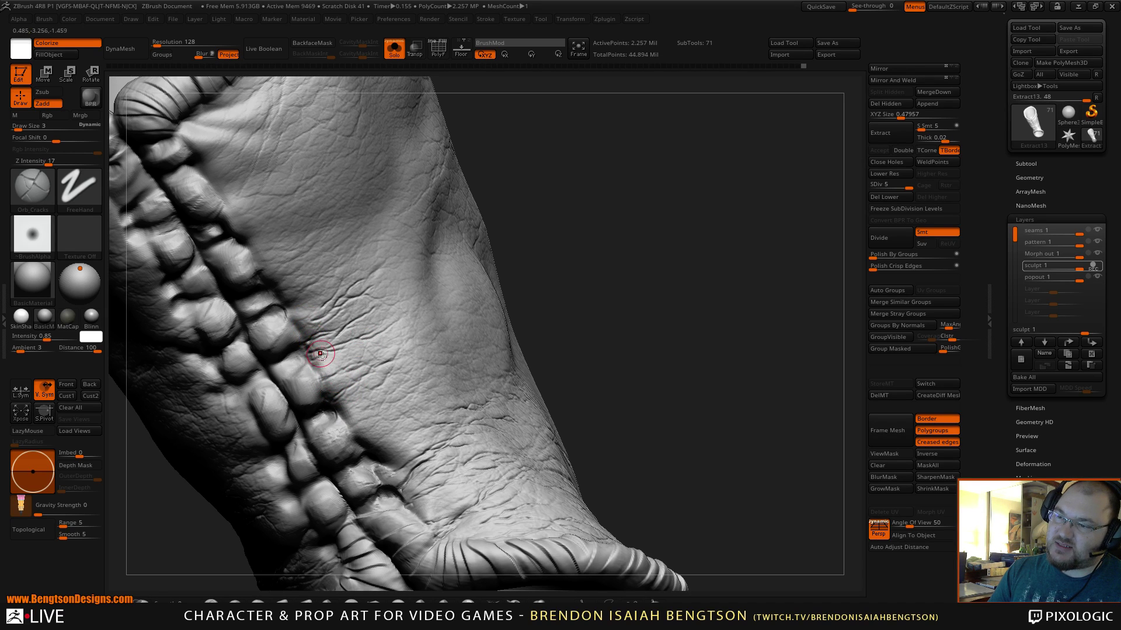
- Try the Morph brush on the bracer, and return to the Orb_Cracks brush
key(b)
key(m)
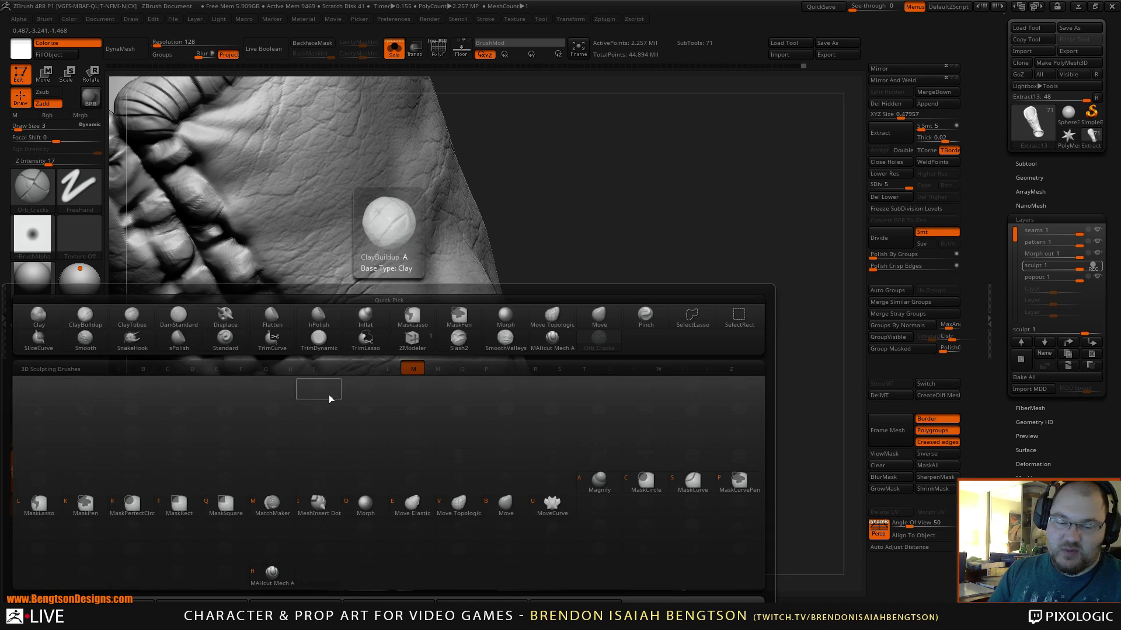
key(o)
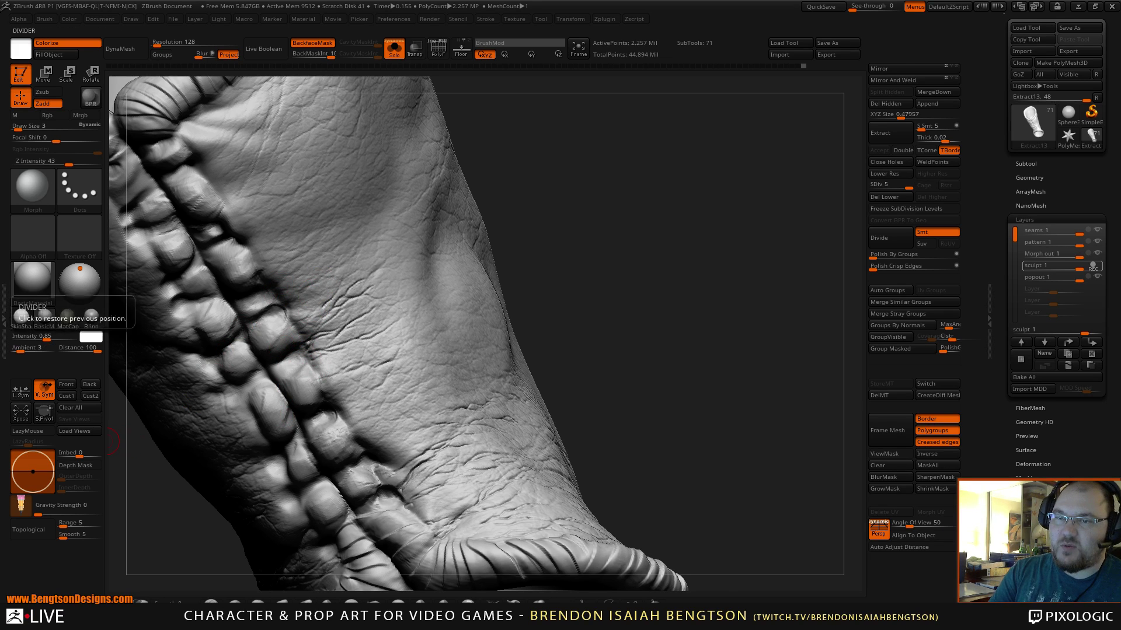
click(4, 321)
click(28, 345)
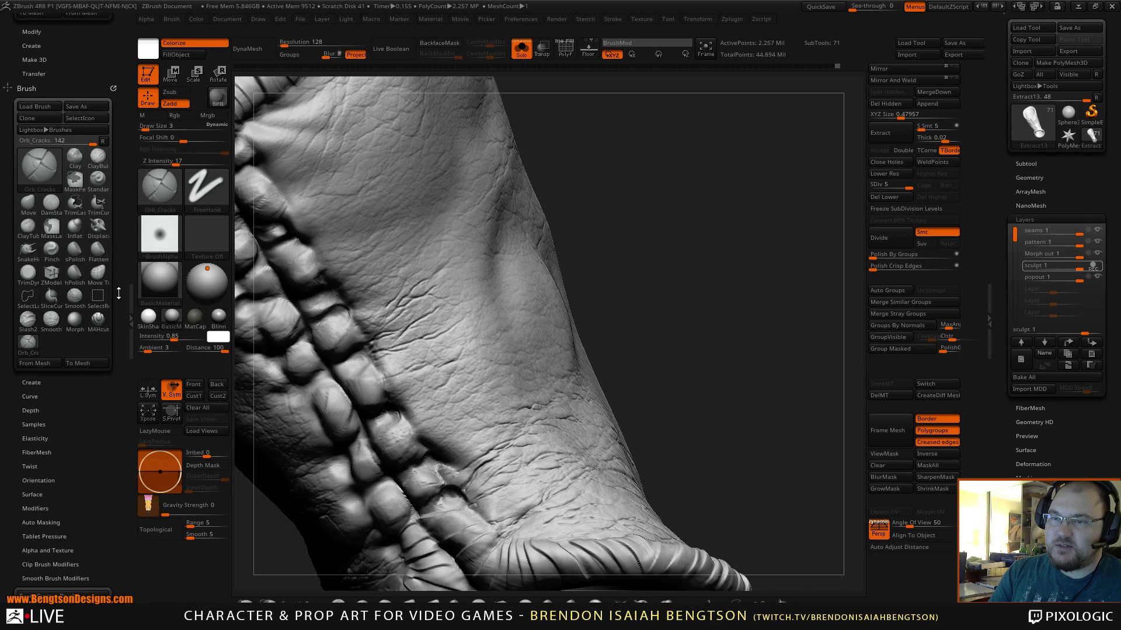
click(128, 308)
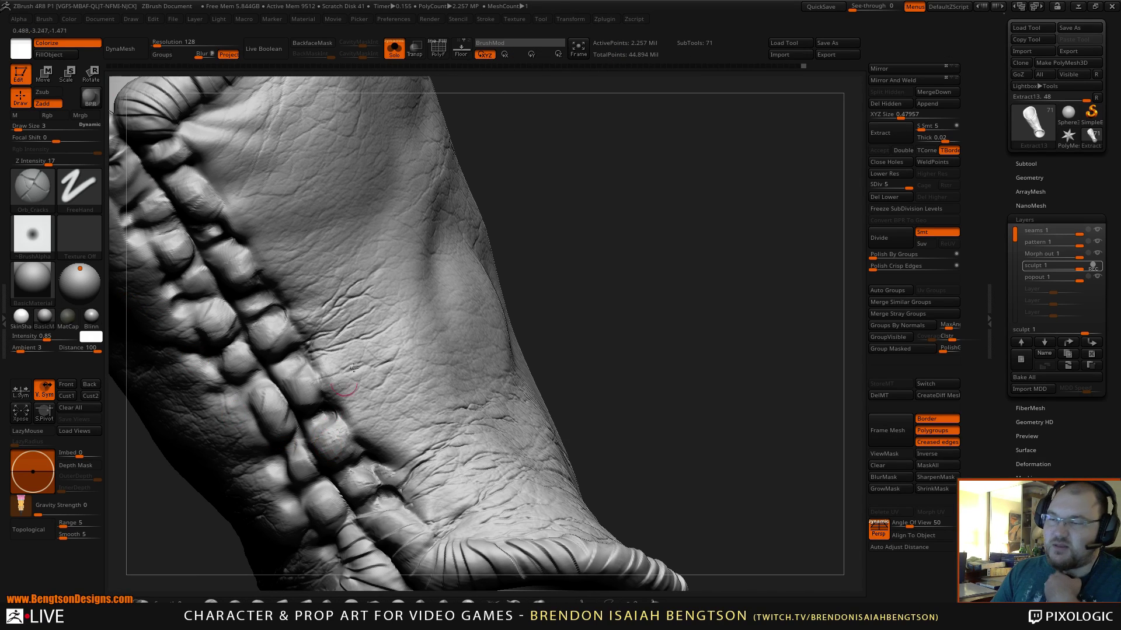
- Carve more fine cracks between the lacing and the bulge in the leather, following the existing creases
drag(526, 292, 541, 277)
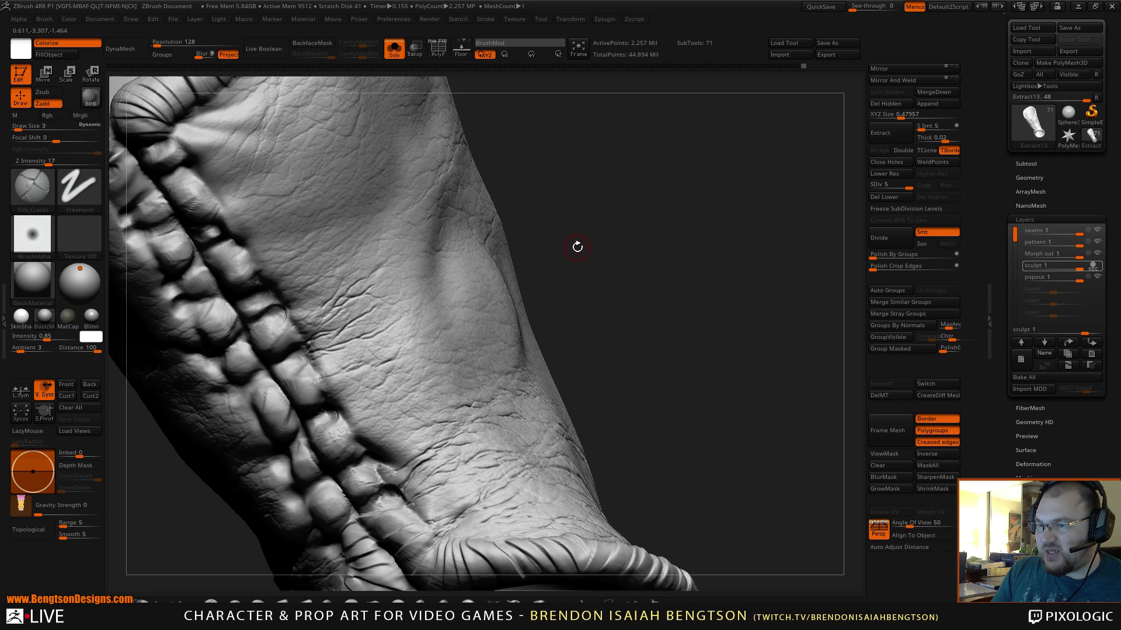
drag(588, 240, 588, 228)
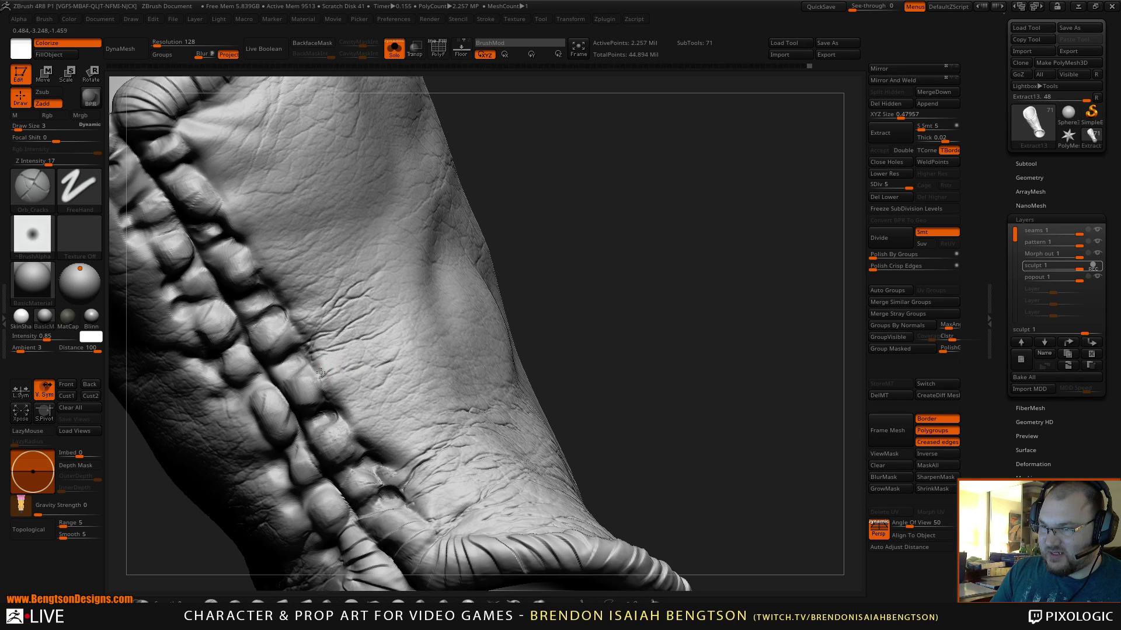
drag(545, 277, 557, 253)
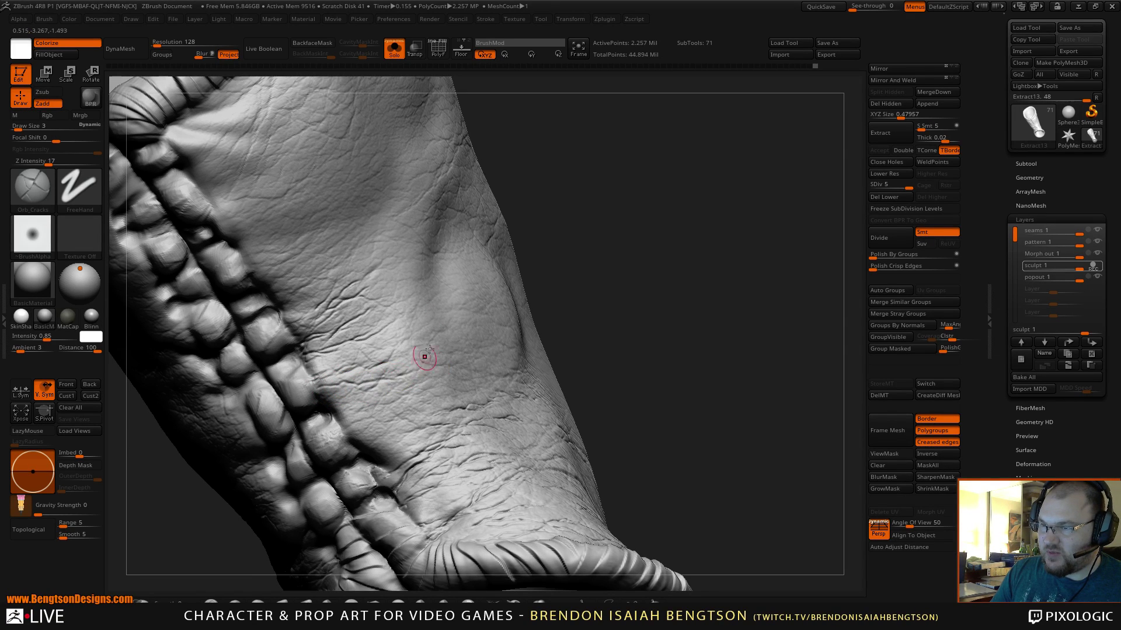
drag(425, 358, 508, 268)
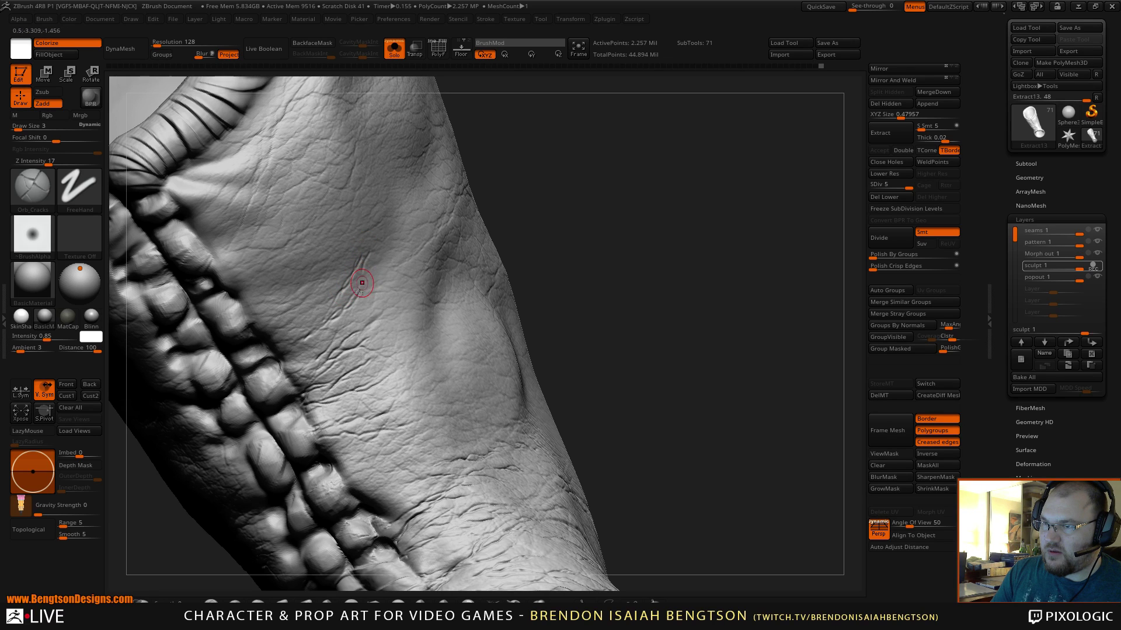
- Extend the diagonal creases from the lacing upwards across the leather, between the upper trim and the bulge
drag(513, 192, 552, 235)
drag(355, 332, 353, 328)
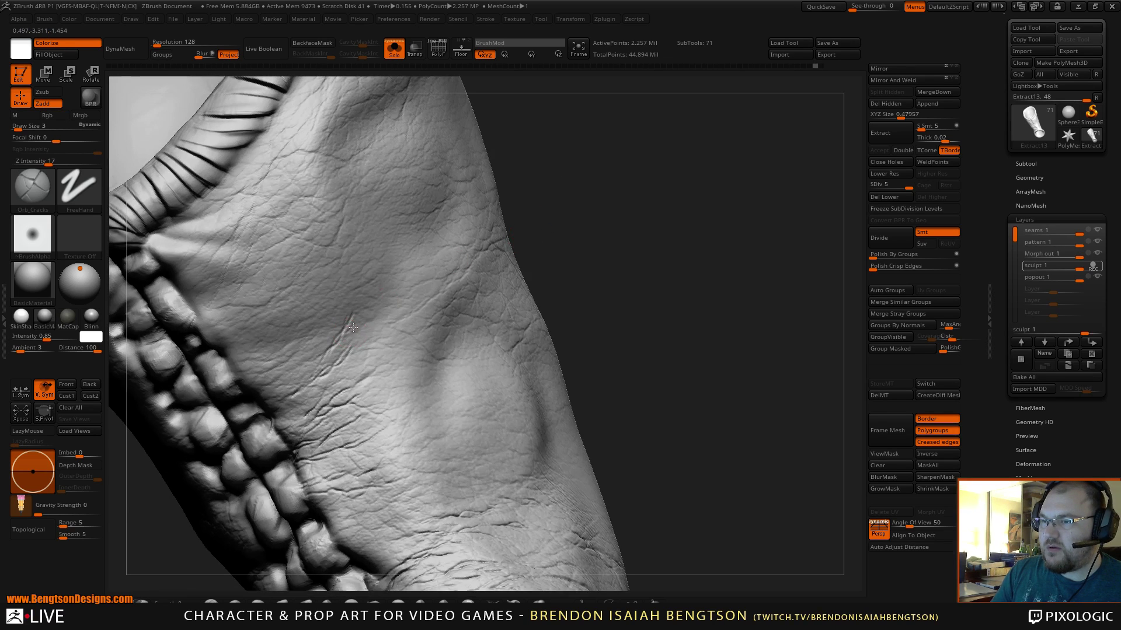
drag(386, 292, 323, 365)
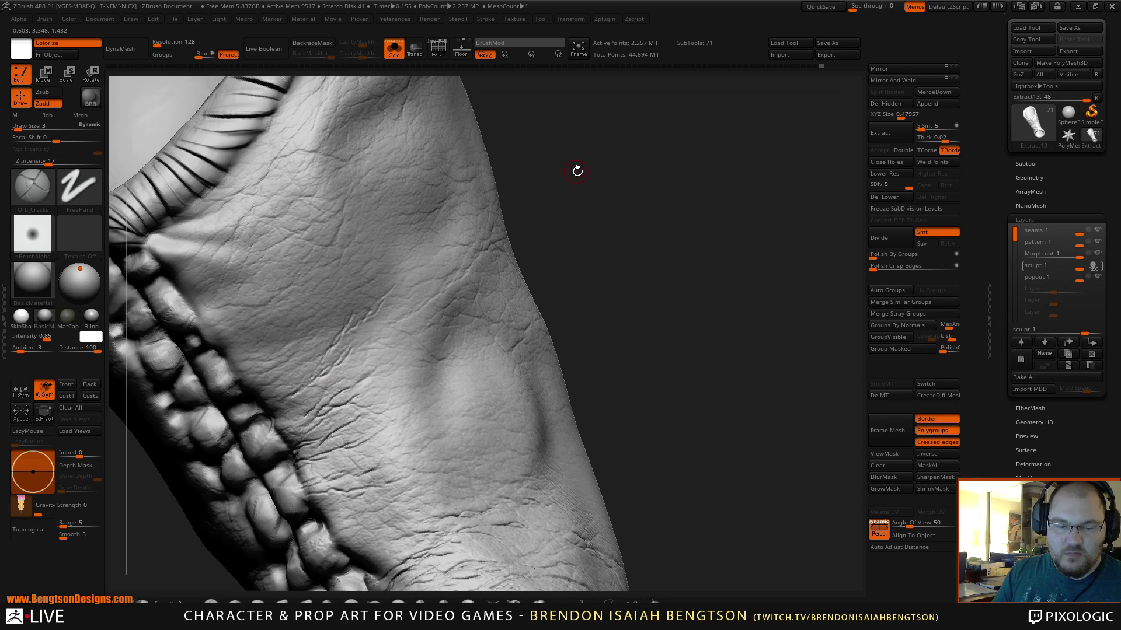
- Show the whole character to check the creases around the metal plates, and isolate the leather bracer again
key(shift+s)
mouse_move(615, 233)
alt+mouse_down()
mouse_move(596, 251)
mouse_move(601, 260)
alt+mouse_up()
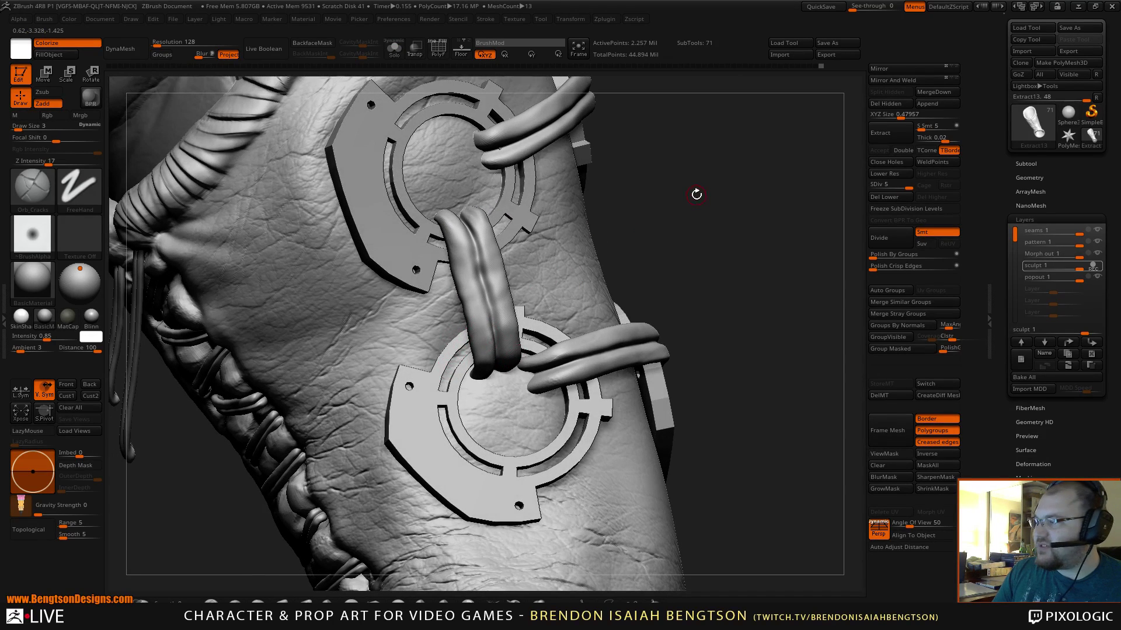
key(shift+s)
alt+drag(714, 195, 681, 186)
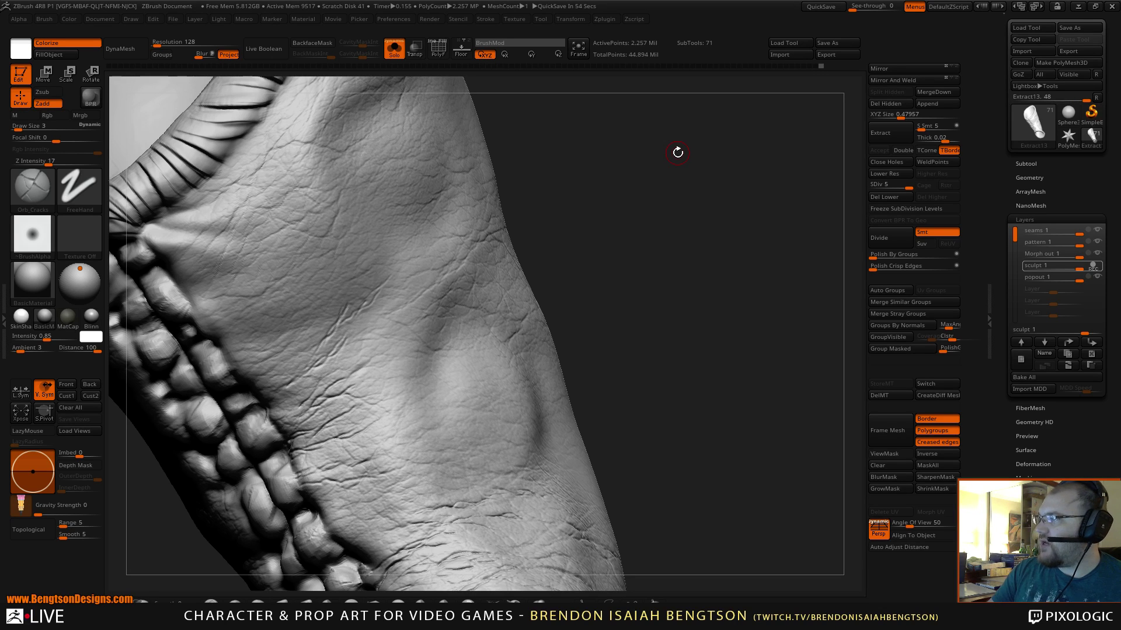
- Carve more fine cracks along the diagonal creases between the lacing and the bulge in the isolated leather
drag(685, 257, 673, 266)
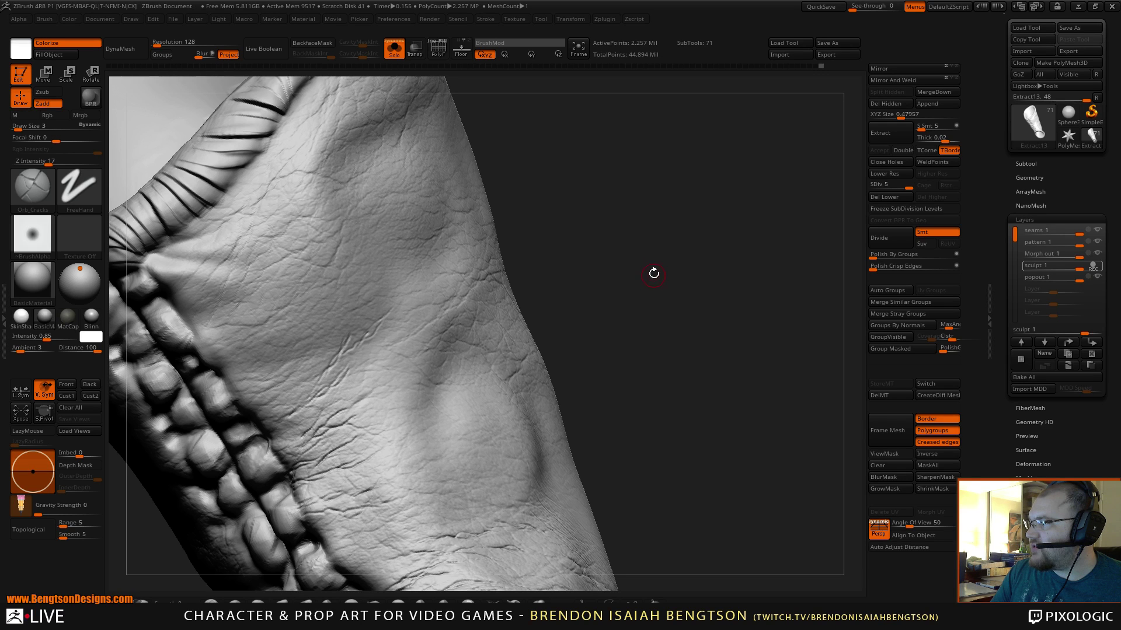
mouse_move(601, 297)
mouse_down()
mouse_move(615, 315)
mouse_move(630, 299)
mouse_move(624, 281)
mouse_up()
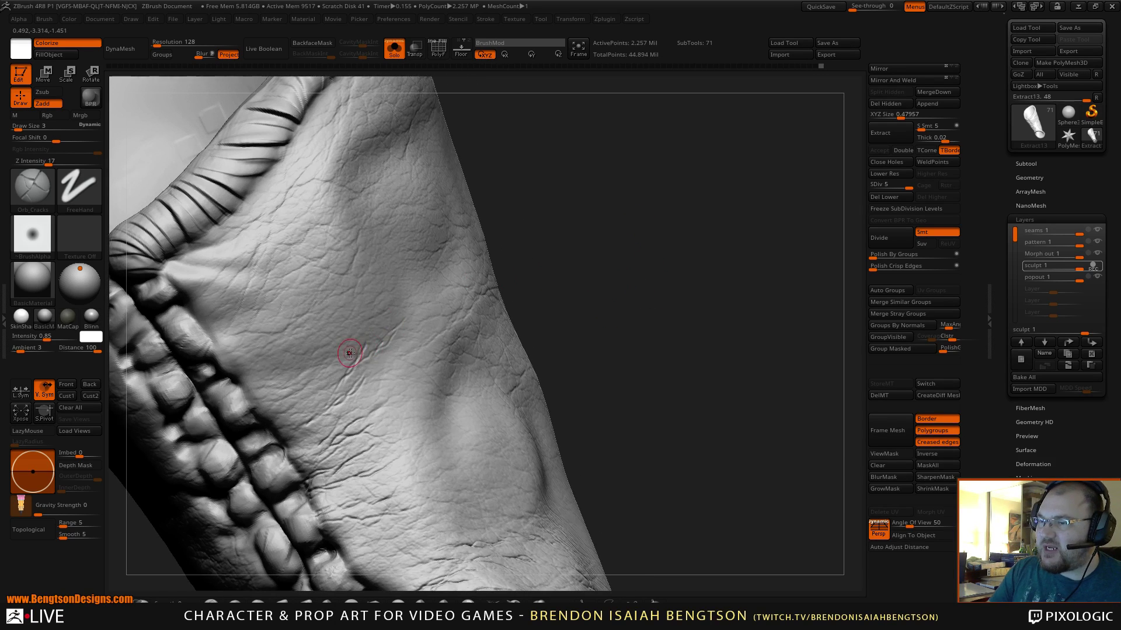
ctrl+right_drag(343, 387, 336, 383)
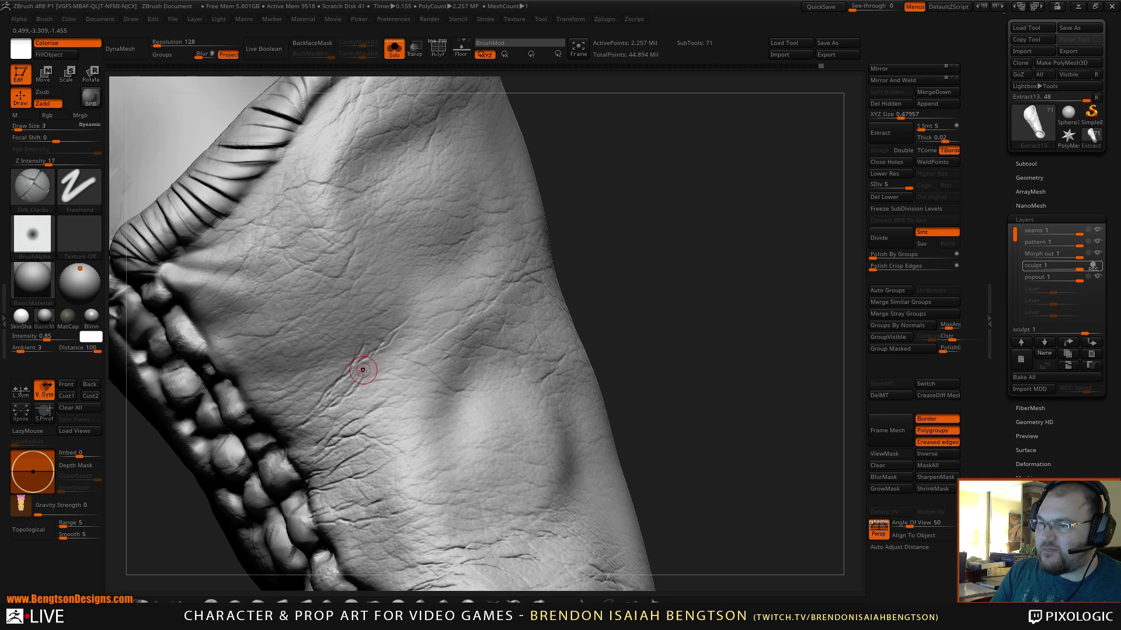
drag(397, 338, 388, 349)
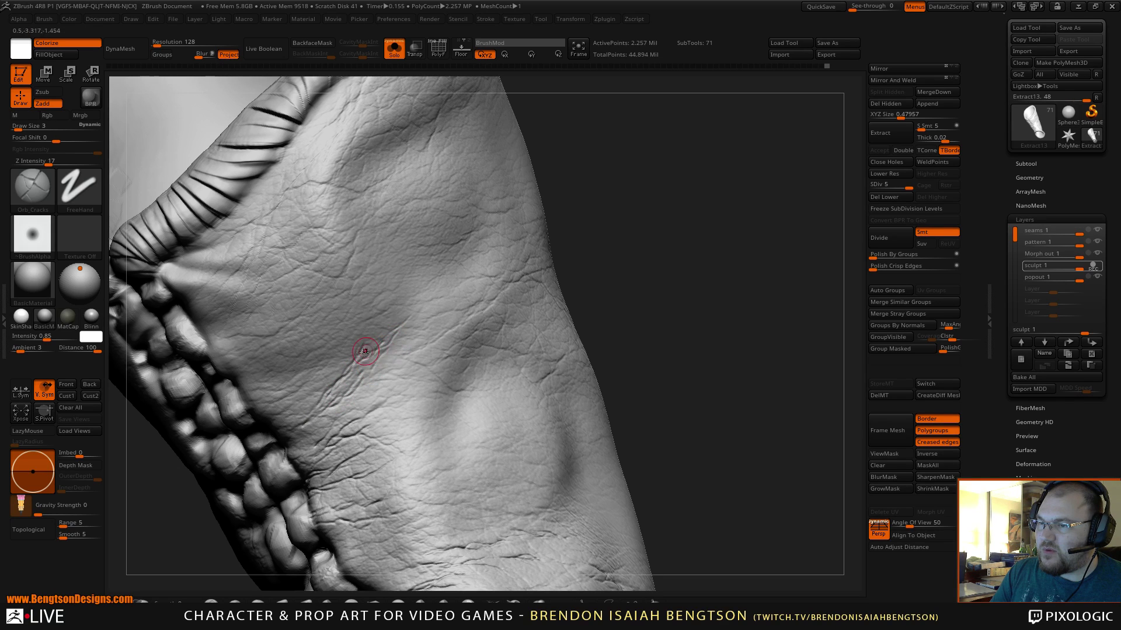
- Show the whole character and check how the bracer creases look around the metal plates and lacing
alt+drag(660, 264, 639, 95)
mouse_move(599, 261)
alt+mouse_down()
mouse_move(552, 290)
mouse_move(583, 233)
mouse_move(567, 200)
alt+mouse_up()
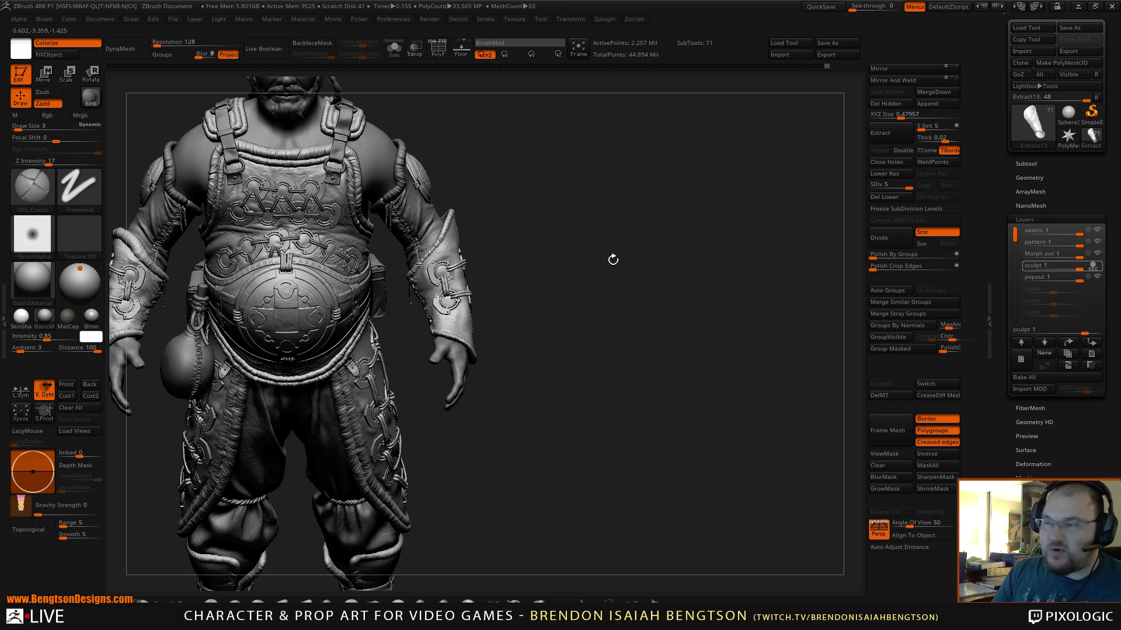
mouse_move(601, 275)
alt+mouse_down()
mouse_move(581, 336)
mouse_move(580, 300)
mouse_move(600, 312)
mouse_move(586, 339)
mouse_move(608, 343)
mouse_move(582, 335)
mouse_move(586, 325)
alt+mouse_up()
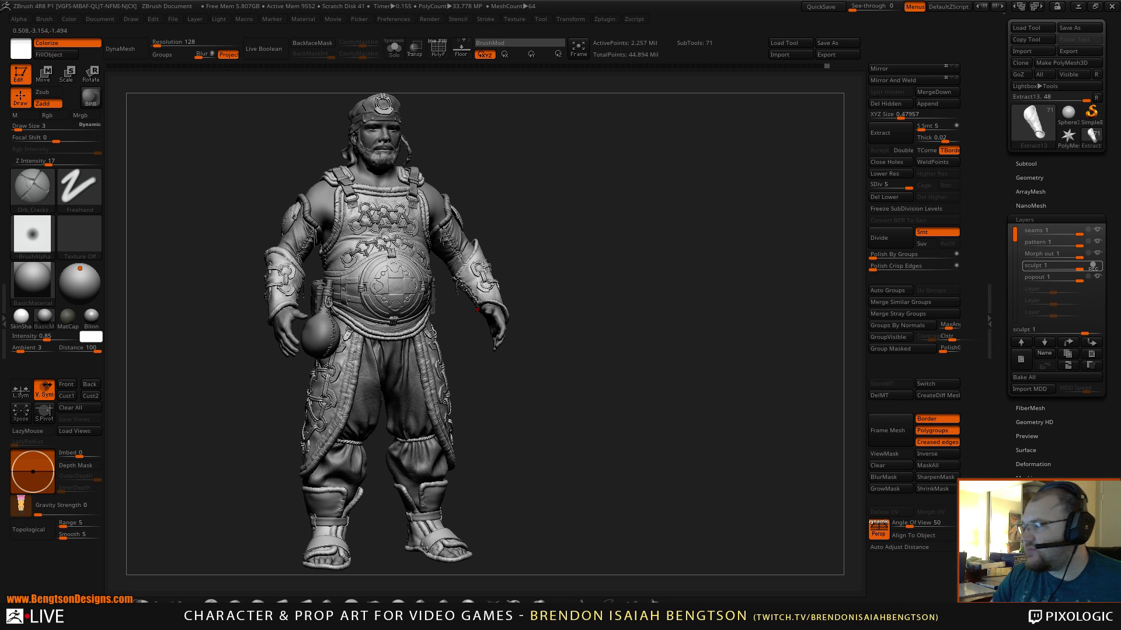
mouse_move(607, 284)
mouse_down()
mouse_move(627, 302)
mouse_move(570, 324)
mouse_move(552, 314)
mouse_move(616, 272)
mouse_move(591, 248)
mouse_move(622, 293)
mouse_move(653, 262)
mouse_move(652, 210)
mouse_move(668, 203)
mouse_move(640, 240)
mouse_move(644, 199)
mouse_move(644, 271)
mouse_up()
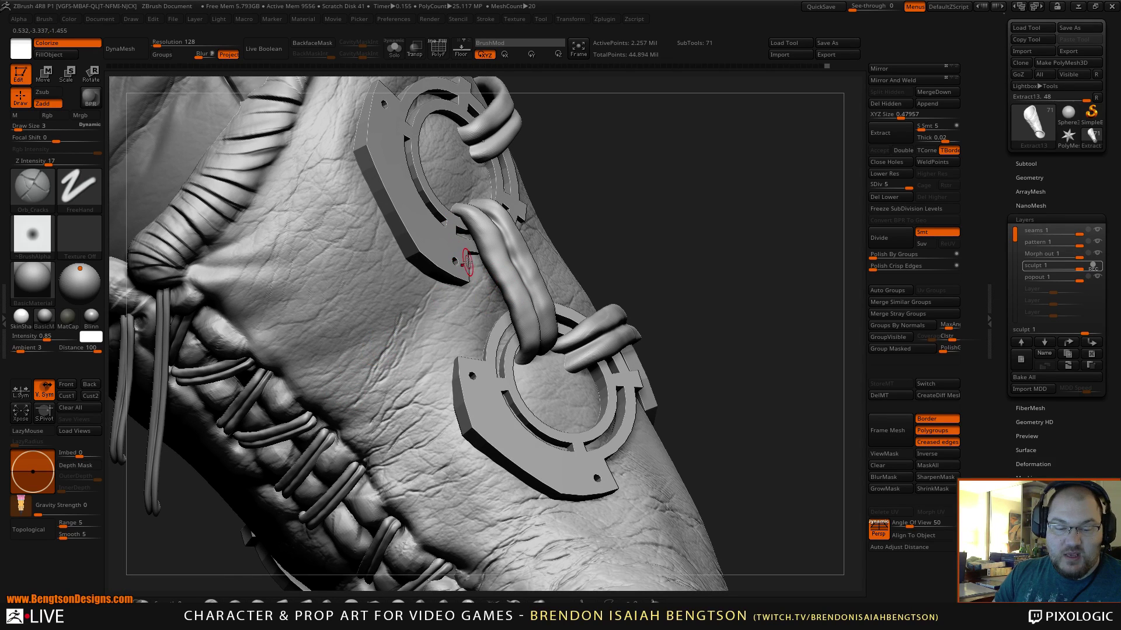
- Try the Morph brush on the leather creases beside the metal plates, and return to the Orb_Cracks brush
key(b)
key(m)
key(o)
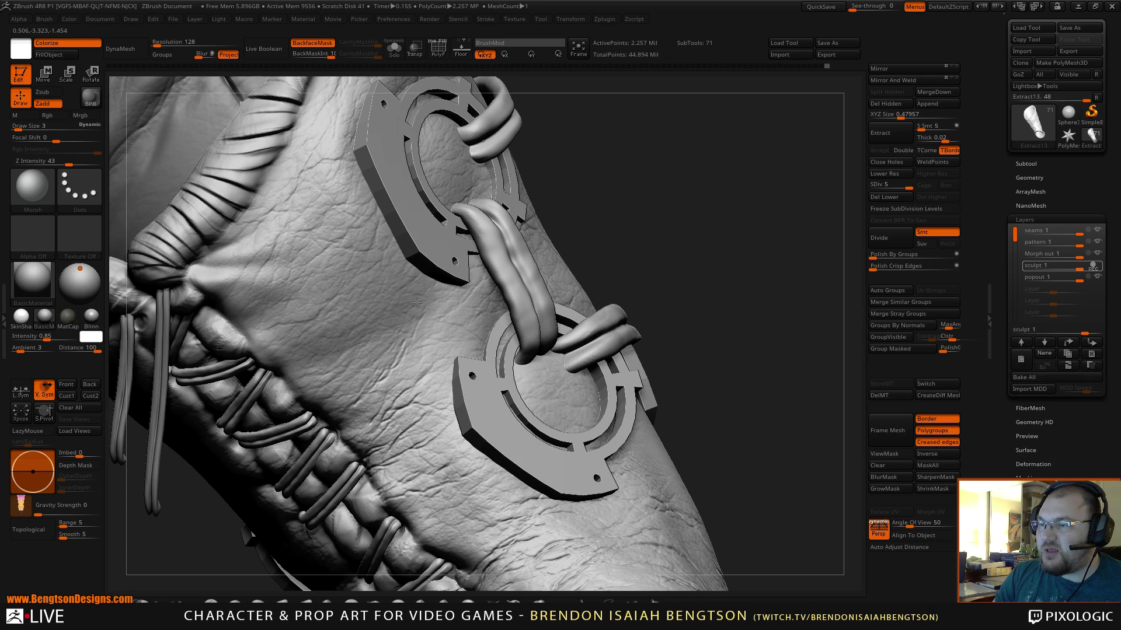
drag(668, 203, 629, 174)
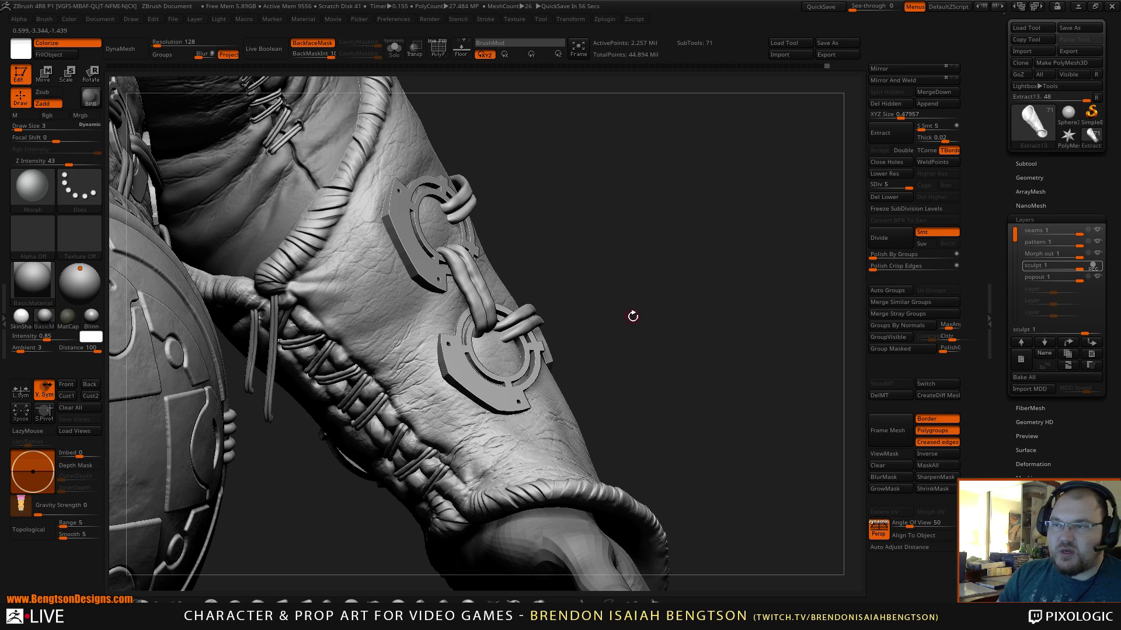
drag(633, 316, 624, 311)
alt+drag(608, 165, 576, 165)
mouse_move(596, 300)
mouse_down()
mouse_move(567, 298)
mouse_move(578, 292)
mouse_move(572, 307)
mouse_move(617, 393)
mouse_move(642, 243)
mouse_move(649, 292)
mouse_move(584, 299)
mouse_up()
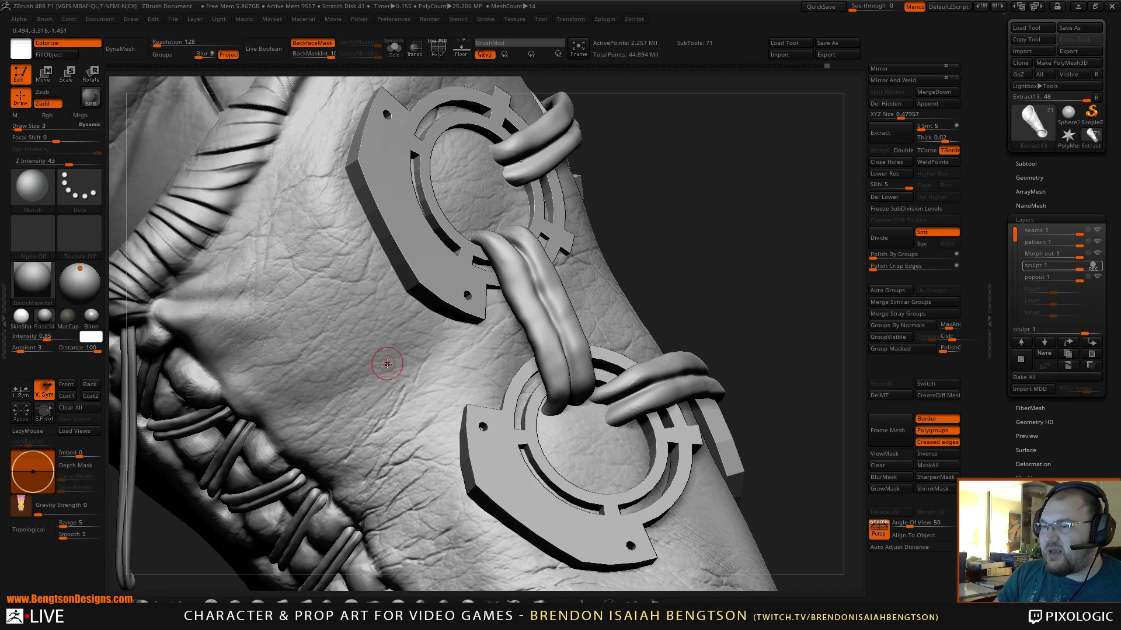
click(4, 319)
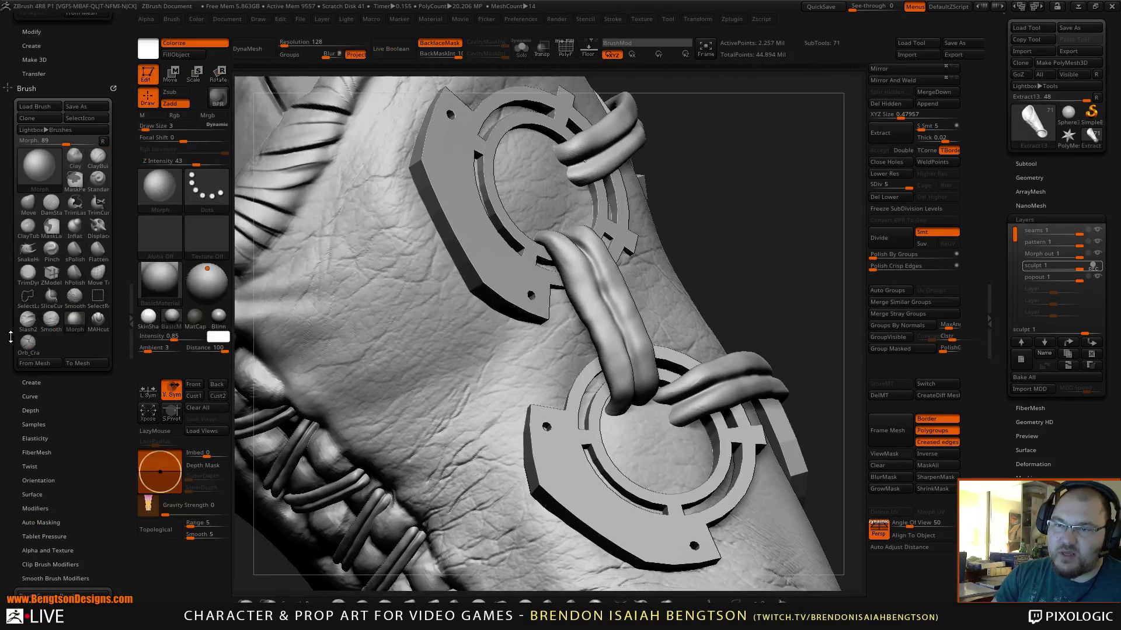
click(27, 344)
click(127, 304)
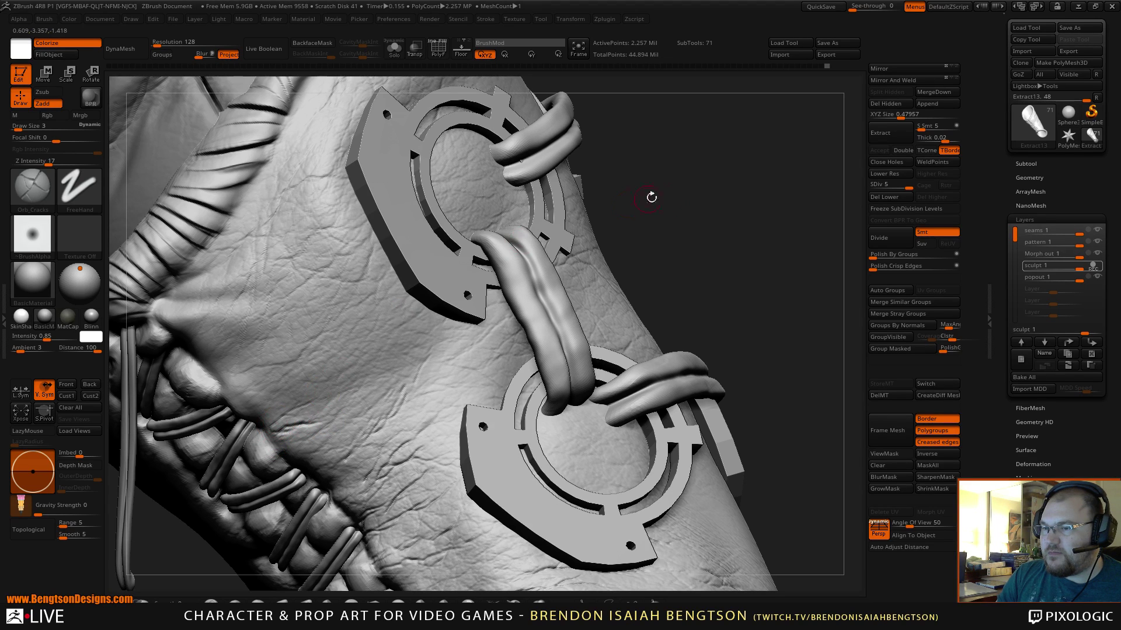
- Make the popout layer active for sculpting, and choose the Inflat brush with a draw size of 2
mouse_move(651, 196)
alt+mouse_down()
mouse_move(655, 178)
mouse_move(633, 253)
mouse_move(594, 312)
mouse_move(601, 257)
mouse_move(611, 253)
mouse_move(600, 243)
mouse_move(618, 243)
mouse_move(605, 244)
mouse_move(623, 257)
mouse_move(612, 226)
alt+mouse_up()
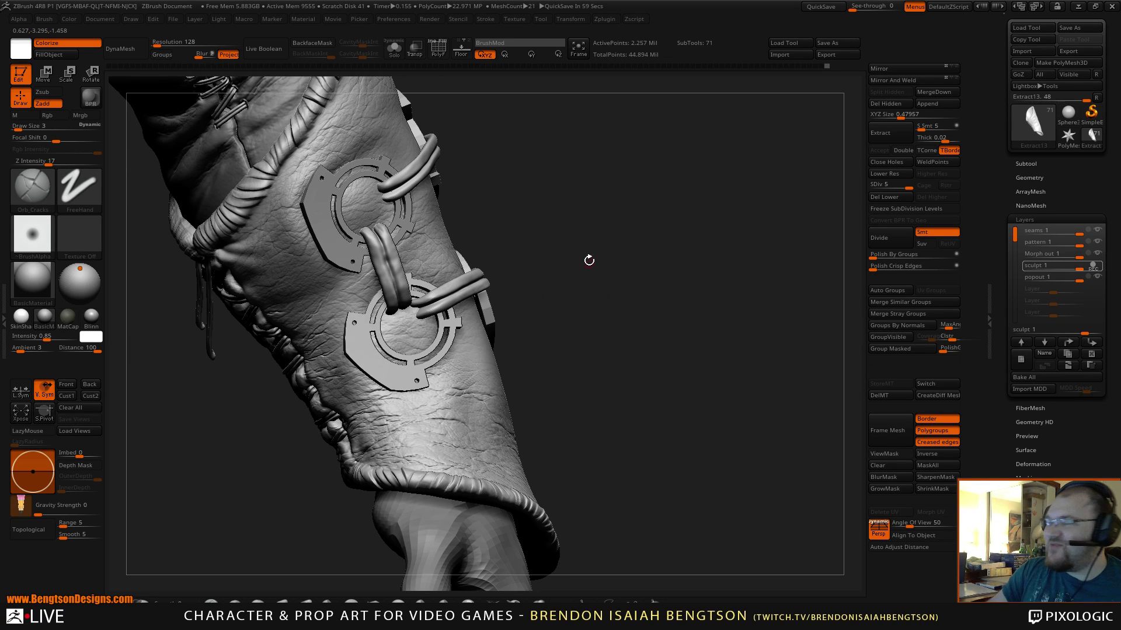
drag(626, 300, 642, 313)
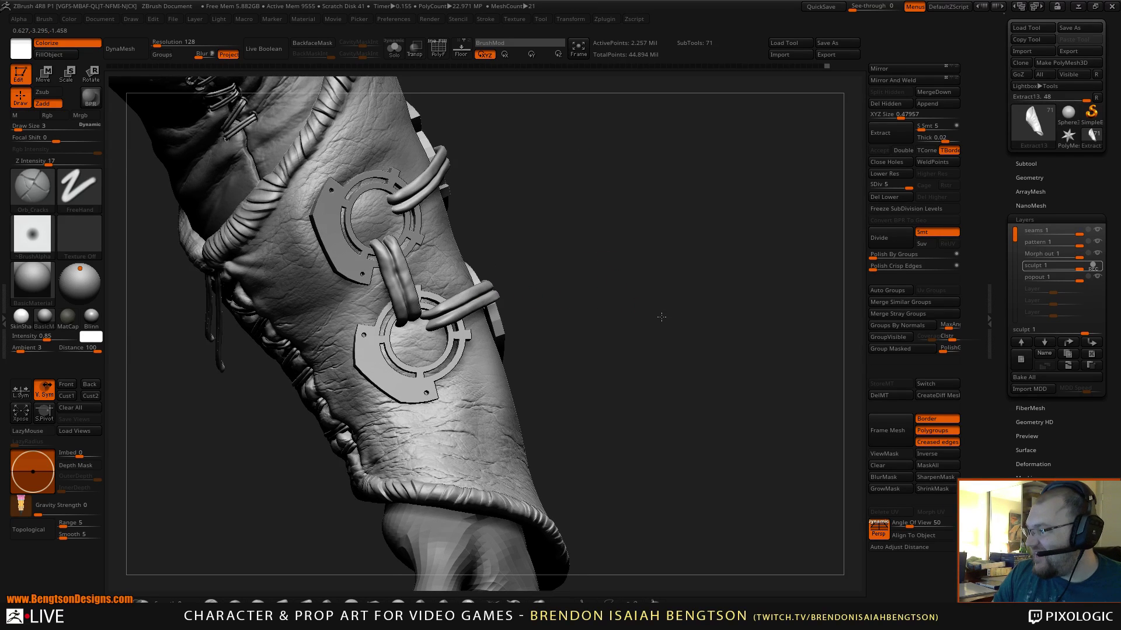
drag(635, 321, 638, 277)
click(1042, 277)
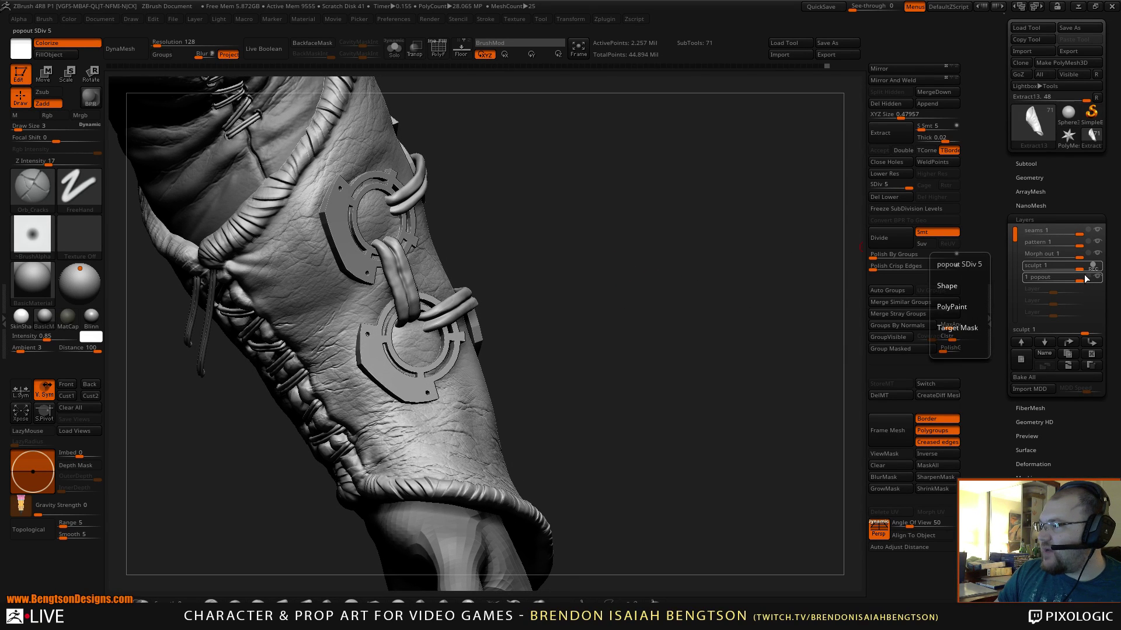
alt+drag(649, 333, 670, 432)
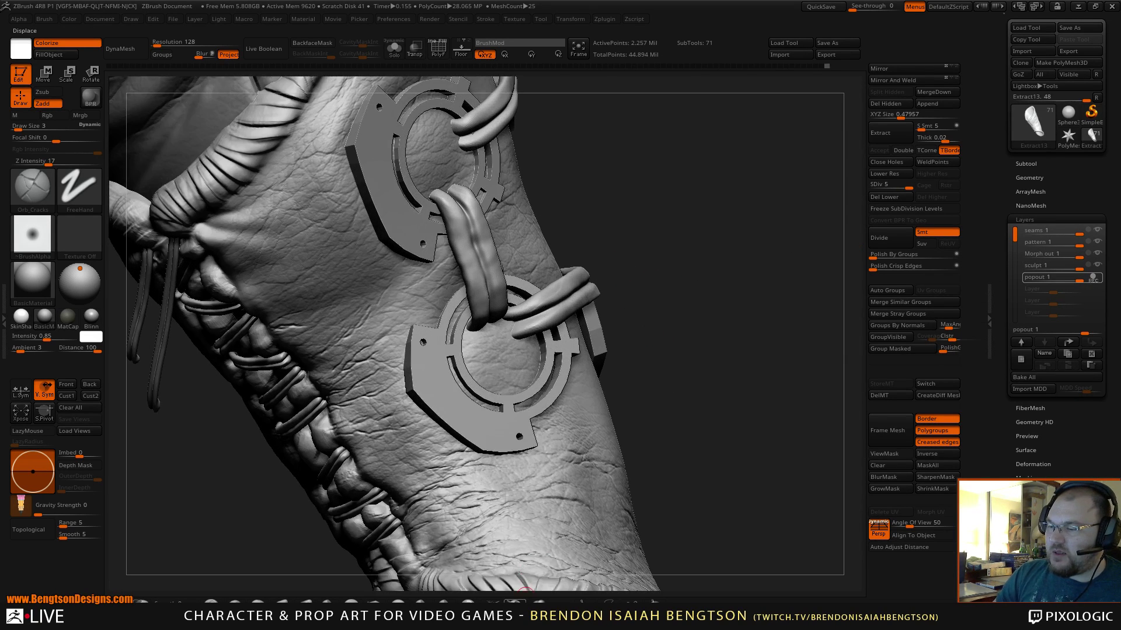
key(b)
key(i)
key(n)
key(space)
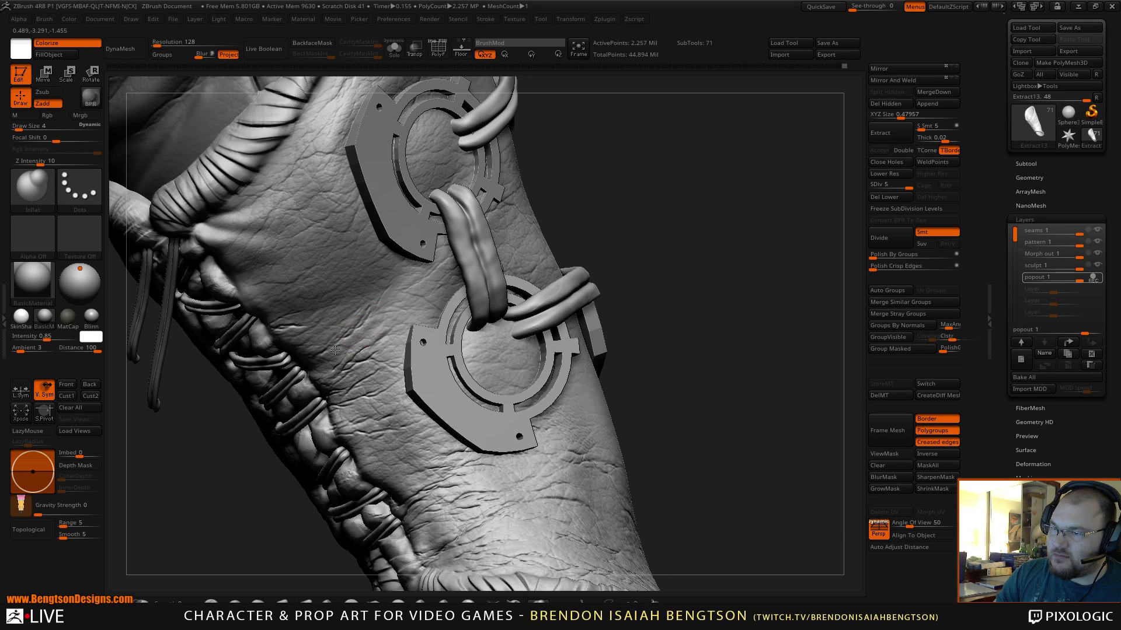
key(space)
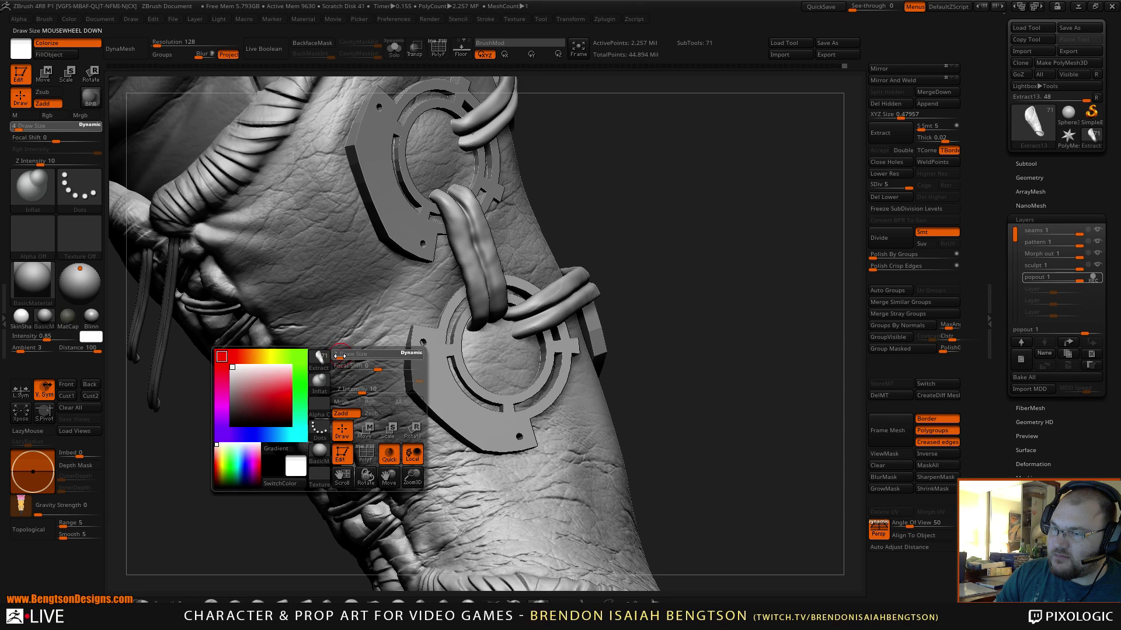
click(336, 355)
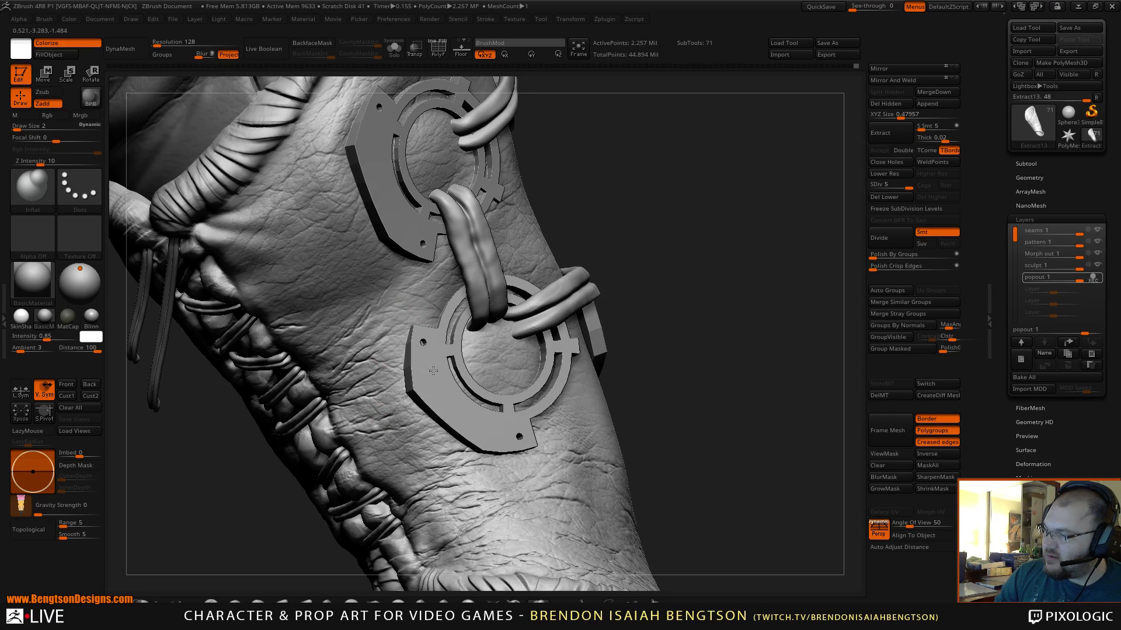
- Inflate the leather between the creases beside the lacing and below the metal plates, down to the lower trim
alt+right_drag(433, 370, 430, 382)
mouse_move(441, 330)
right_down()
mouse_move(455, 299)
mouse_move(445, 328)
right_up()
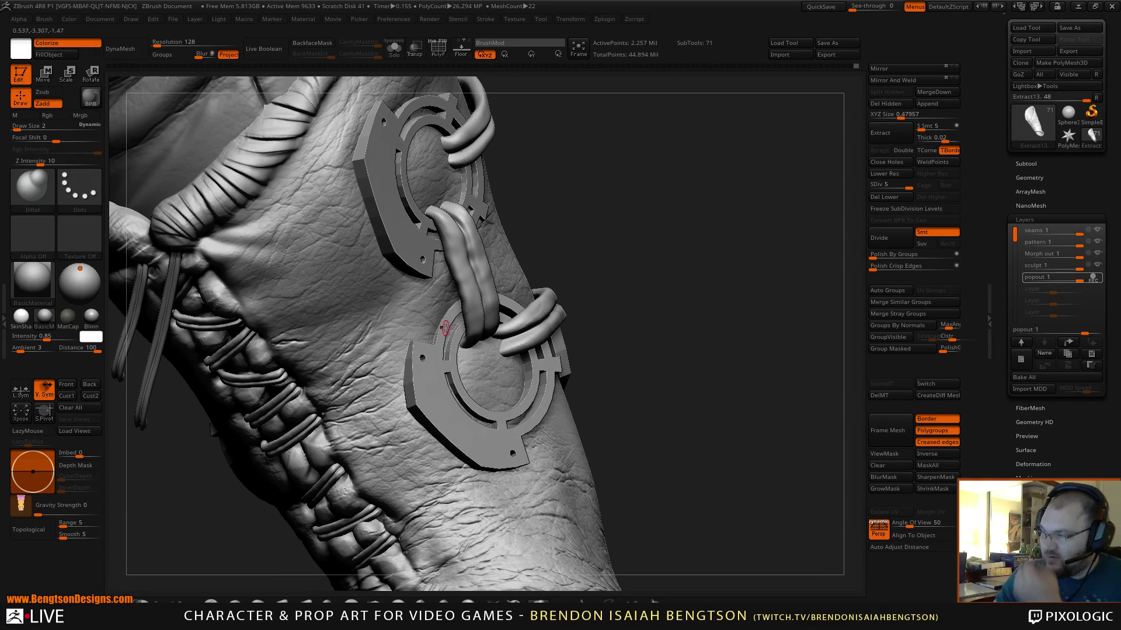
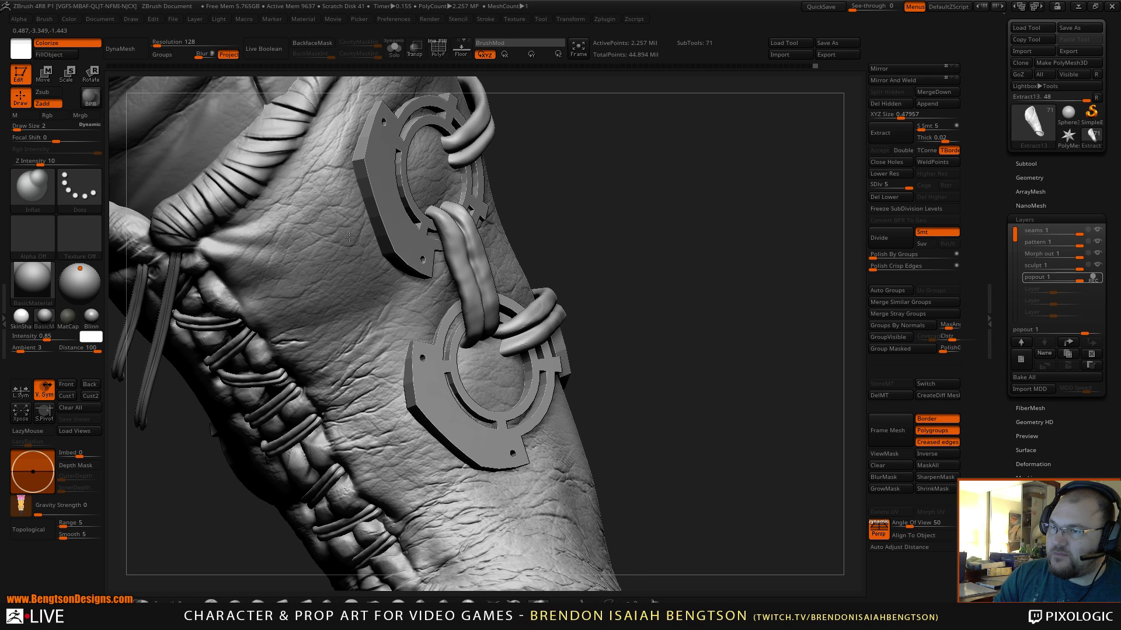
drag(534, 236, 671, 225)
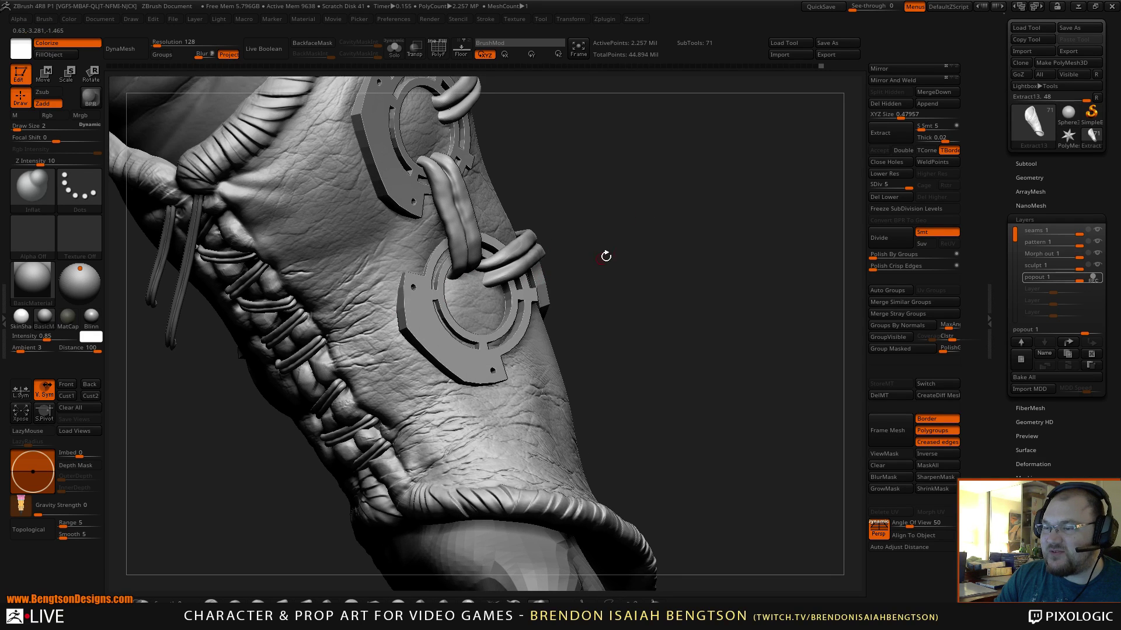
drag(608, 255, 398, 415)
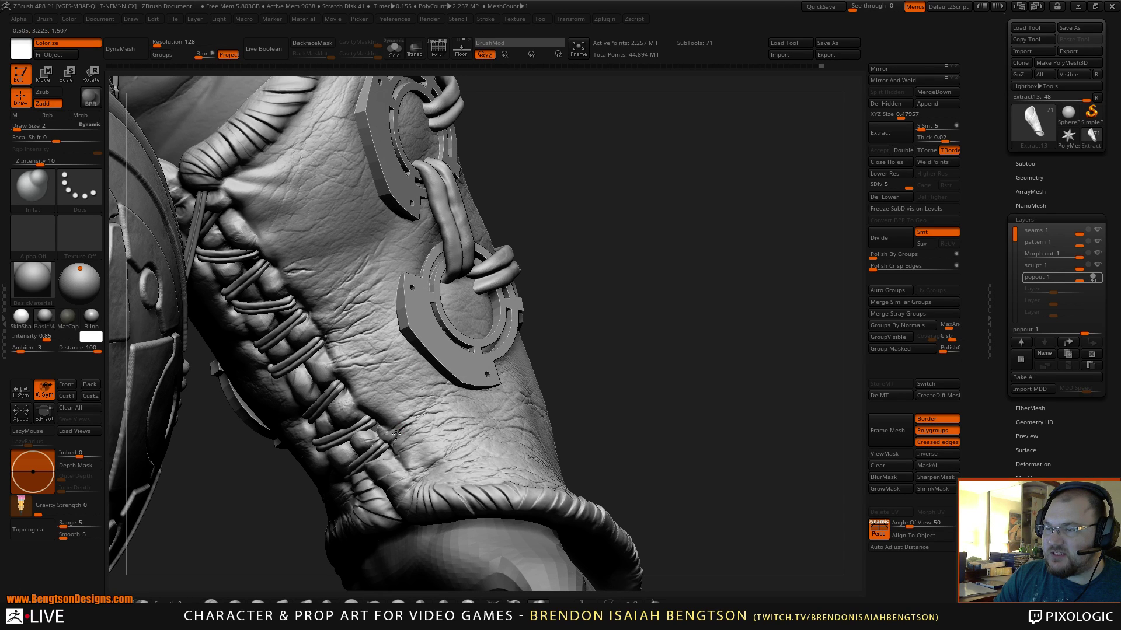
drag(631, 277, 516, 323)
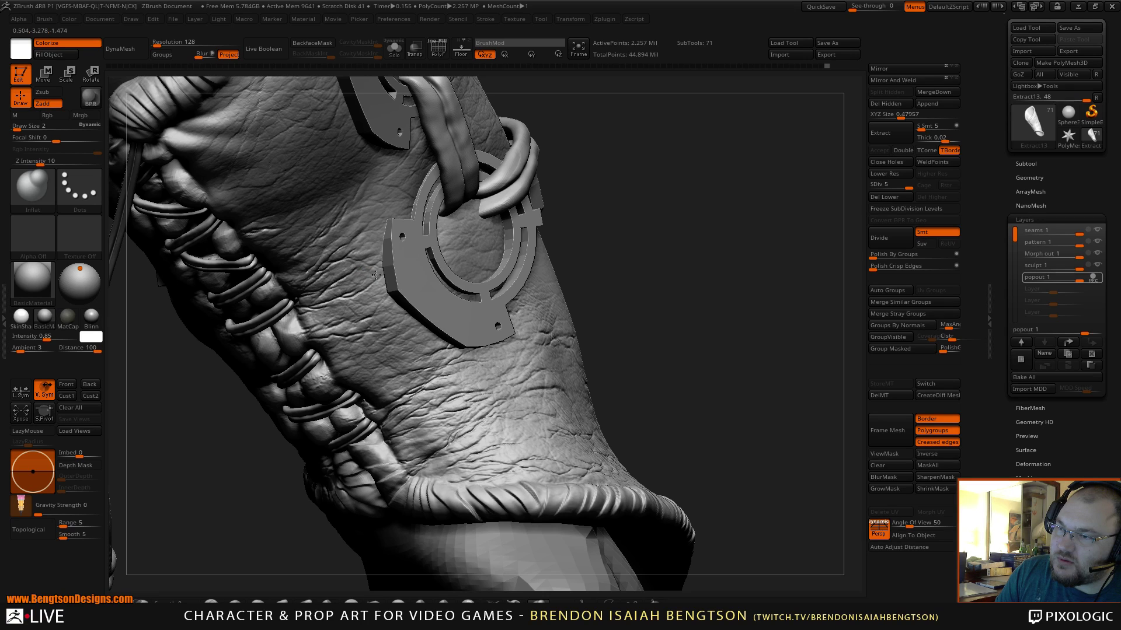
mouse_move(367, 263)
ctrl+right_down()
mouse_move(611, 267)
mouse_move(588, 240)
mouse_move(590, 265)
mouse_move(377, 420)
mouse_move(382, 440)
mouse_move(358, 443)
mouse_move(353, 407)
ctrl+right_up()
ctrl+right_drag(299, 334, 310, 385)
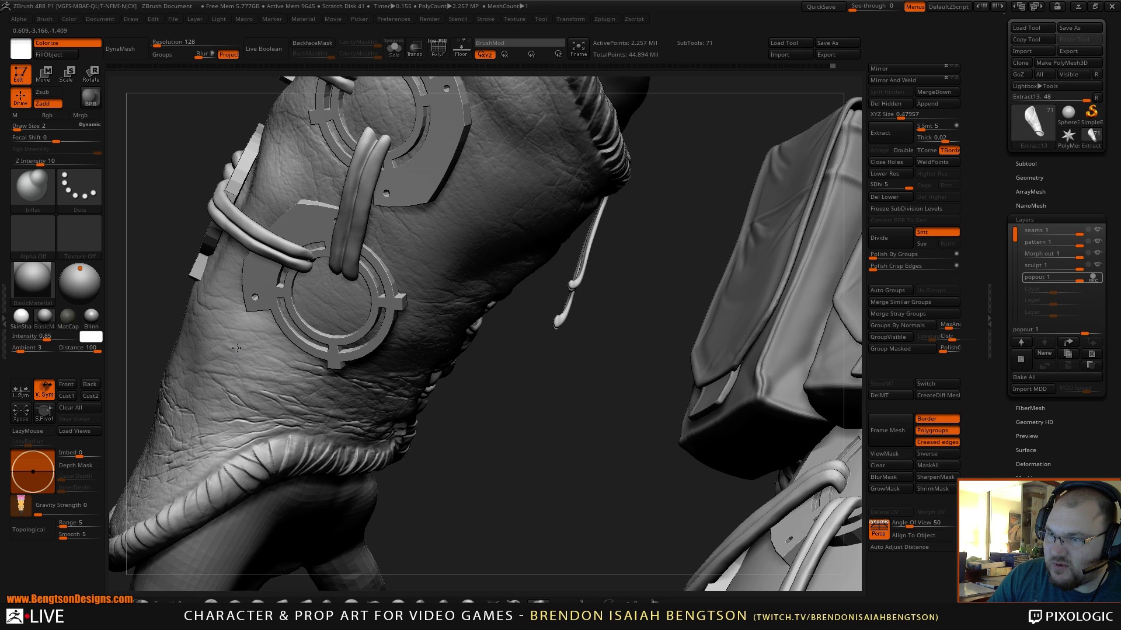
- Inflate the leather between the wrinkles on the other side of the bracer, from below the metal plates to the flared cuff
drag(502, 471, 488, 468)
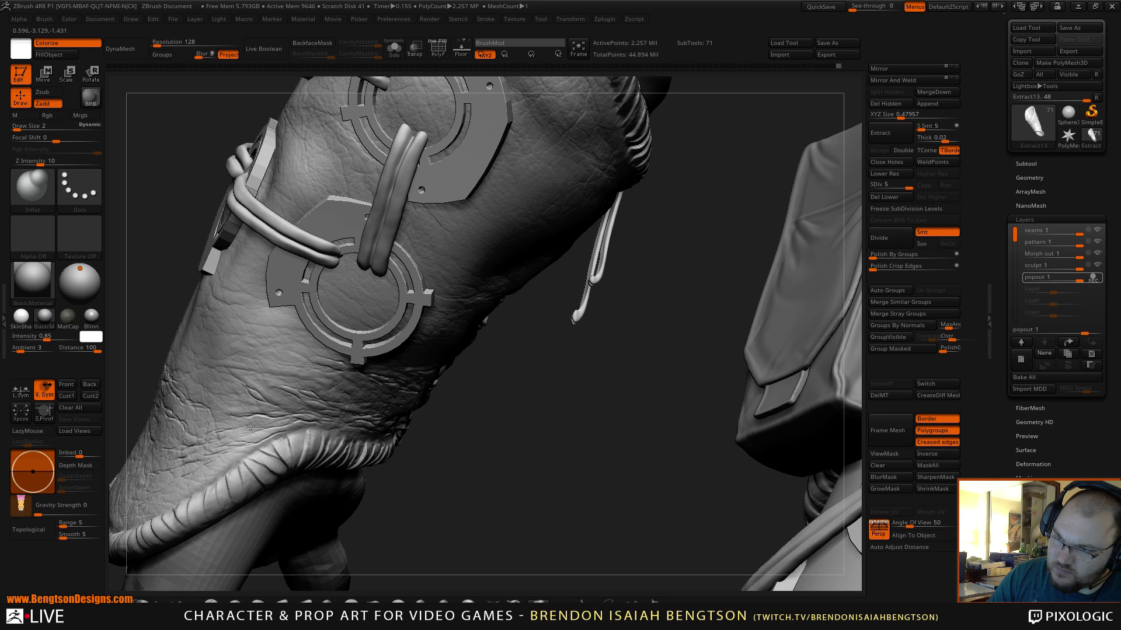
mouse_move(340, 451)
right_down()
mouse_move(463, 475)
mouse_move(317, 333)
right_up()
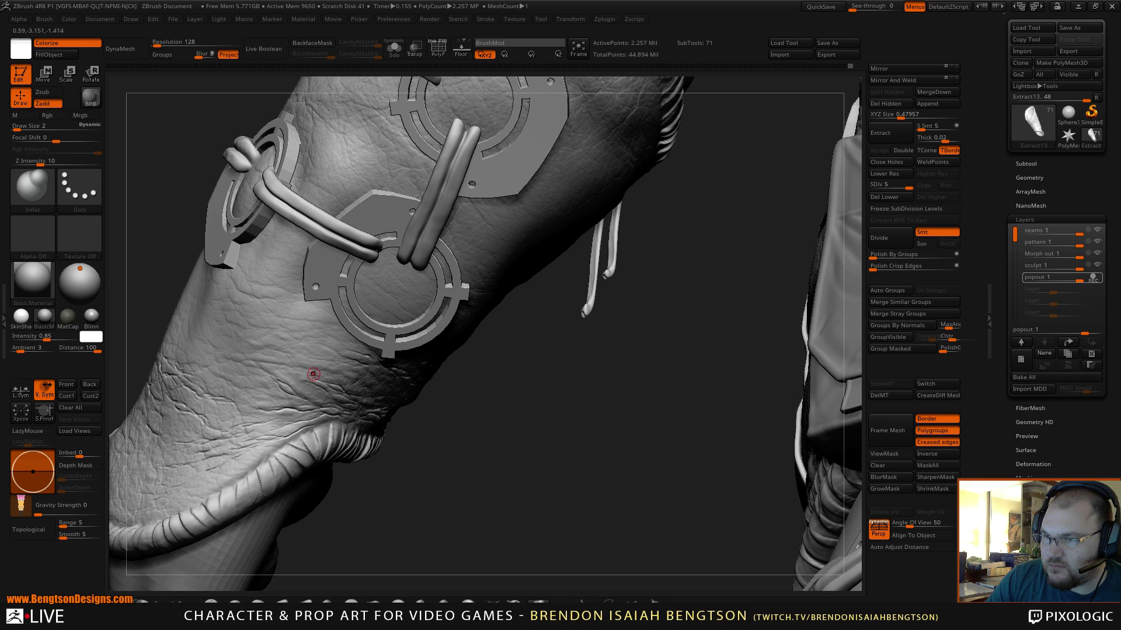
drag(418, 513, 418, 487)
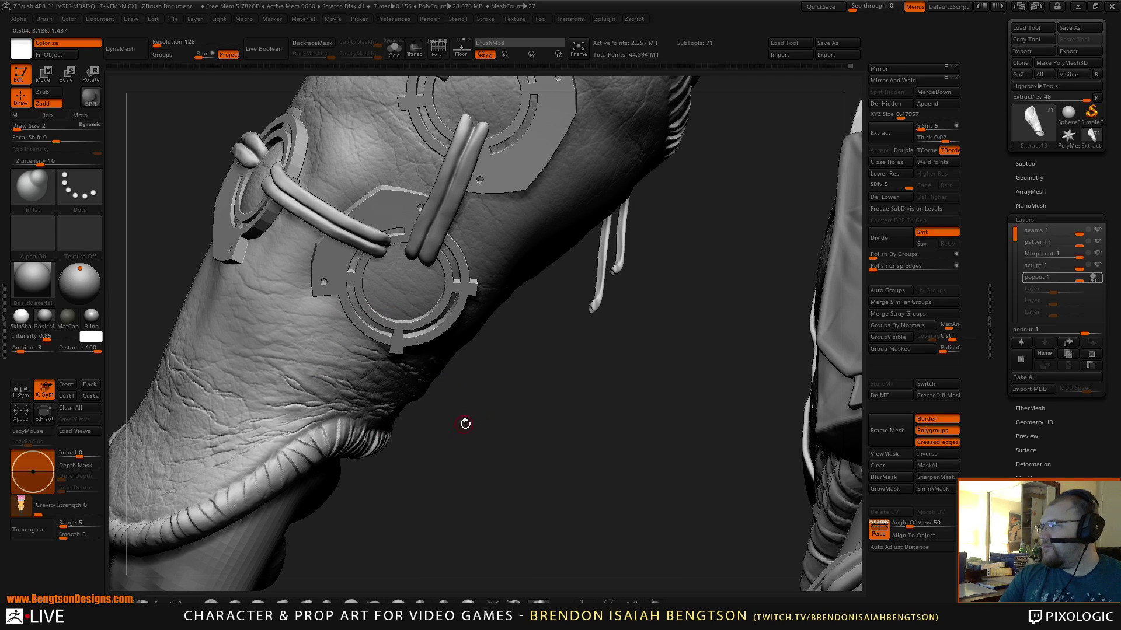
drag(514, 408, 510, 426)
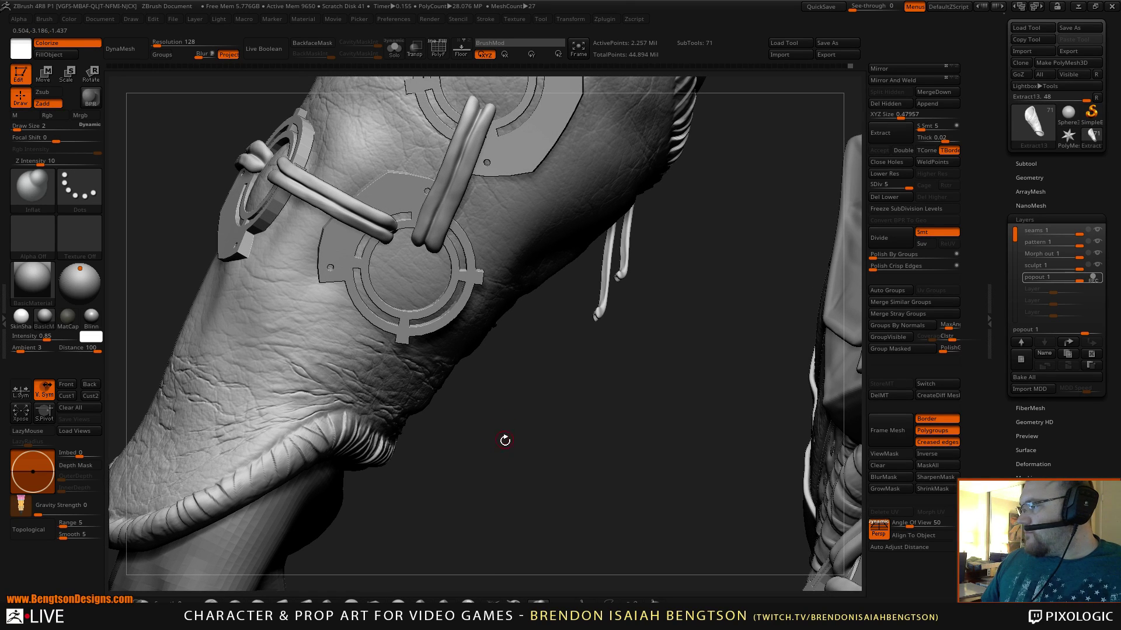
mouse_move(505, 440)
mouse_down()
mouse_move(447, 496)
mouse_move(538, 482)
mouse_move(384, 495)
mouse_move(333, 468)
mouse_up()
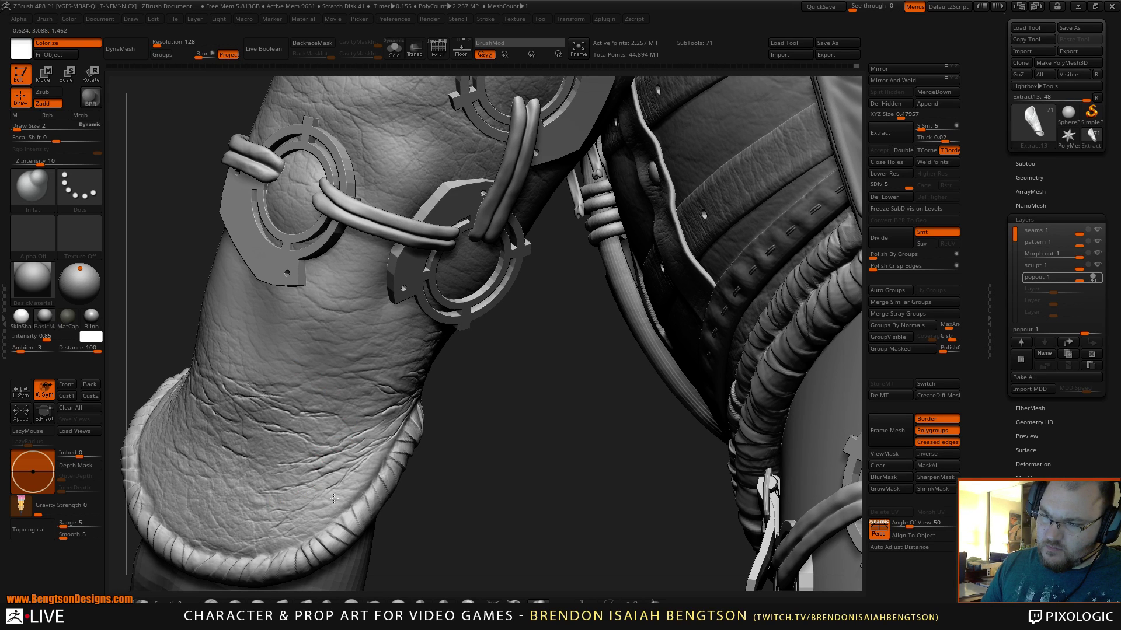
alt+drag(519, 419, 476, 413)
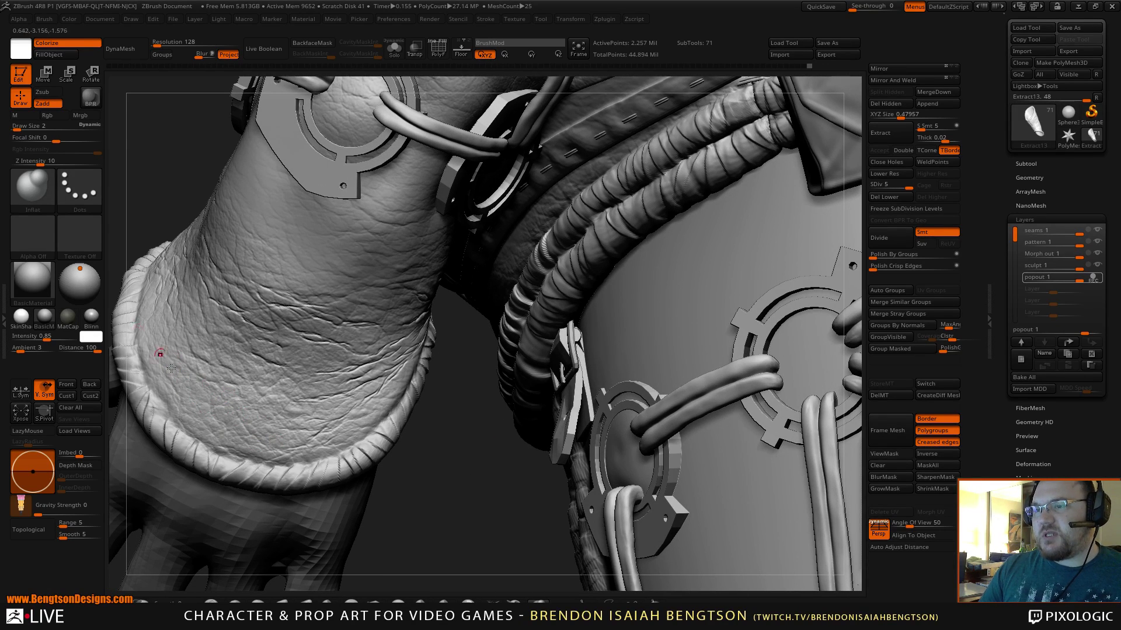
- Make the sculpt layer active and carve fine cracks into the flared cuff above the wrist trim with the Orb_Cracks brush
click(1045, 265)
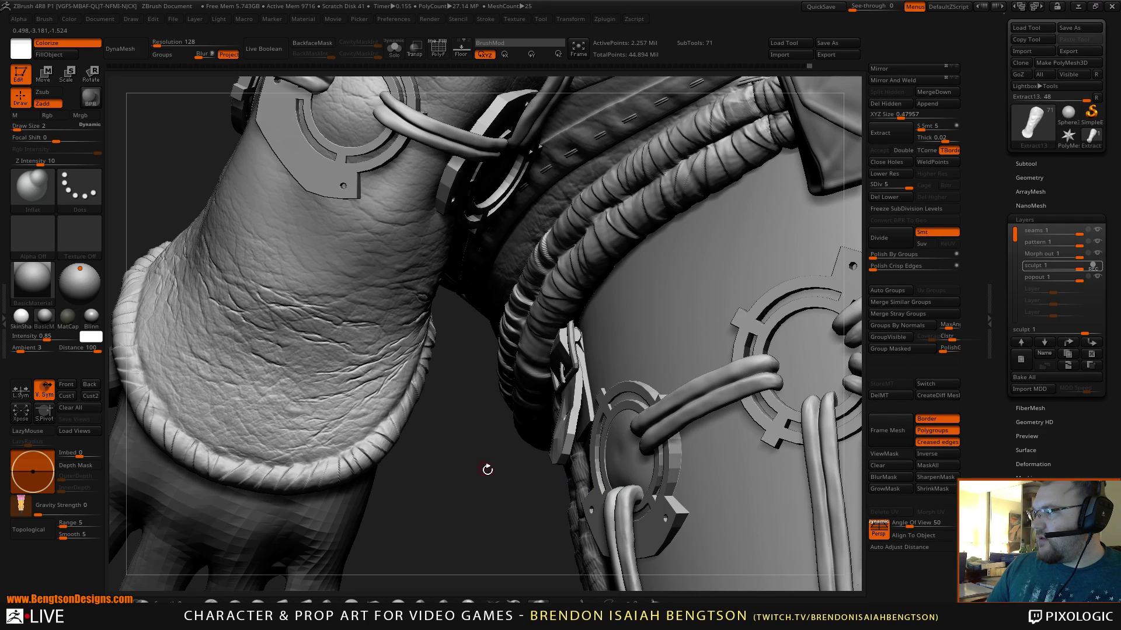
drag(481, 471, 345, 420)
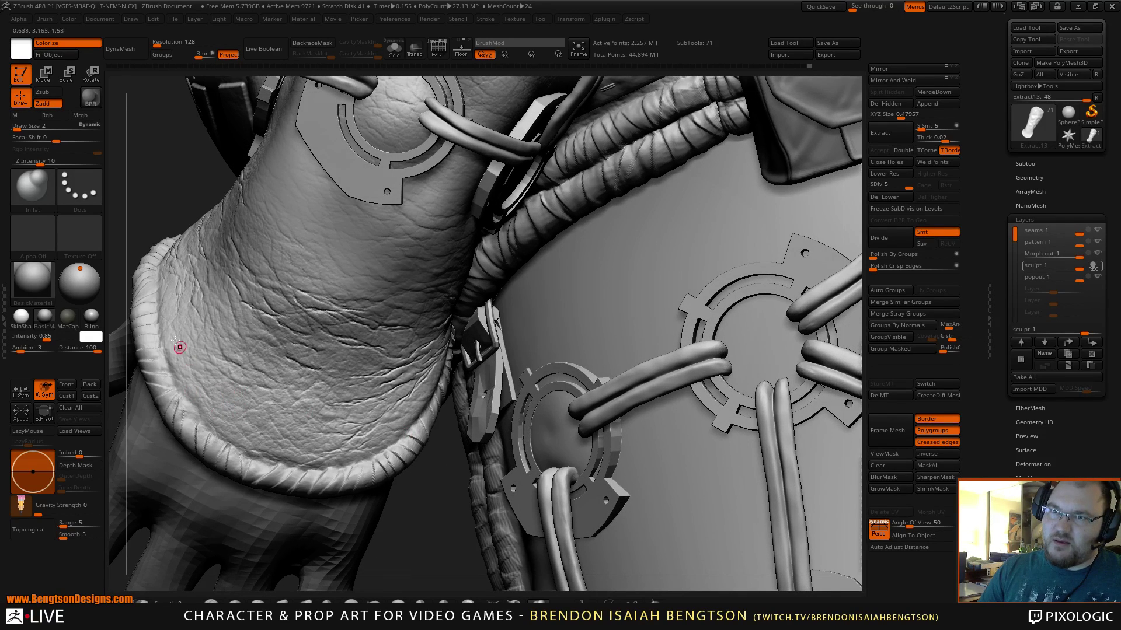
click(109, 302)
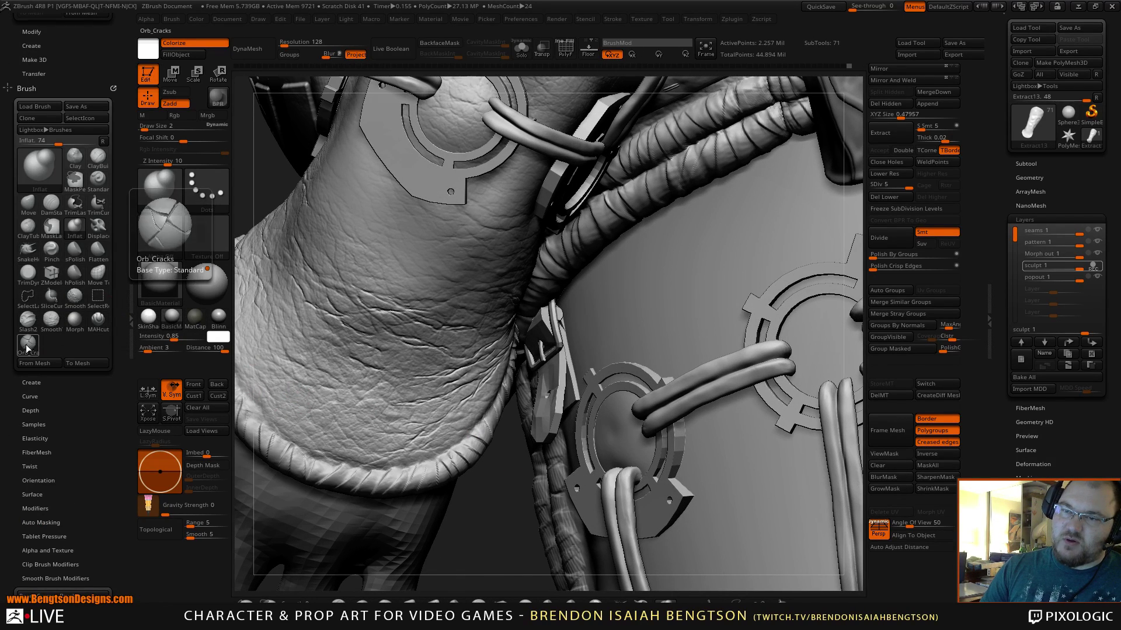
click(132, 267)
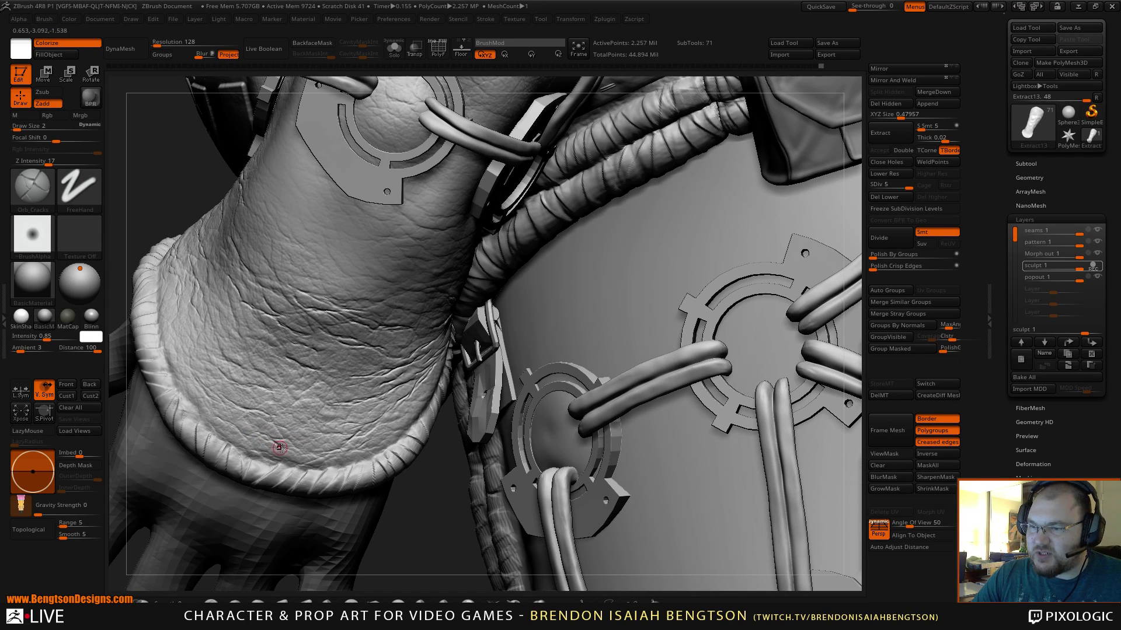
- Carve more fine cracks across the flared cuff, extending along the wrist trim and around toward the thumb side
key(ctrl)
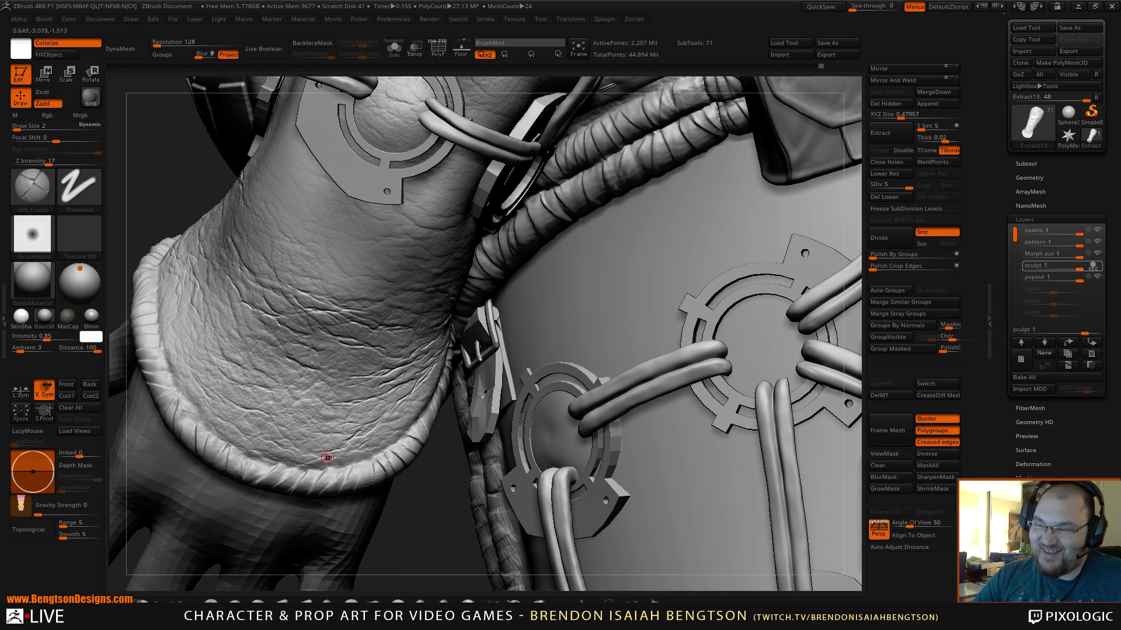
mouse_move(407, 528)
alt+mouse_down()
mouse_move(428, 533)
mouse_move(317, 451)
alt+mouse_up()
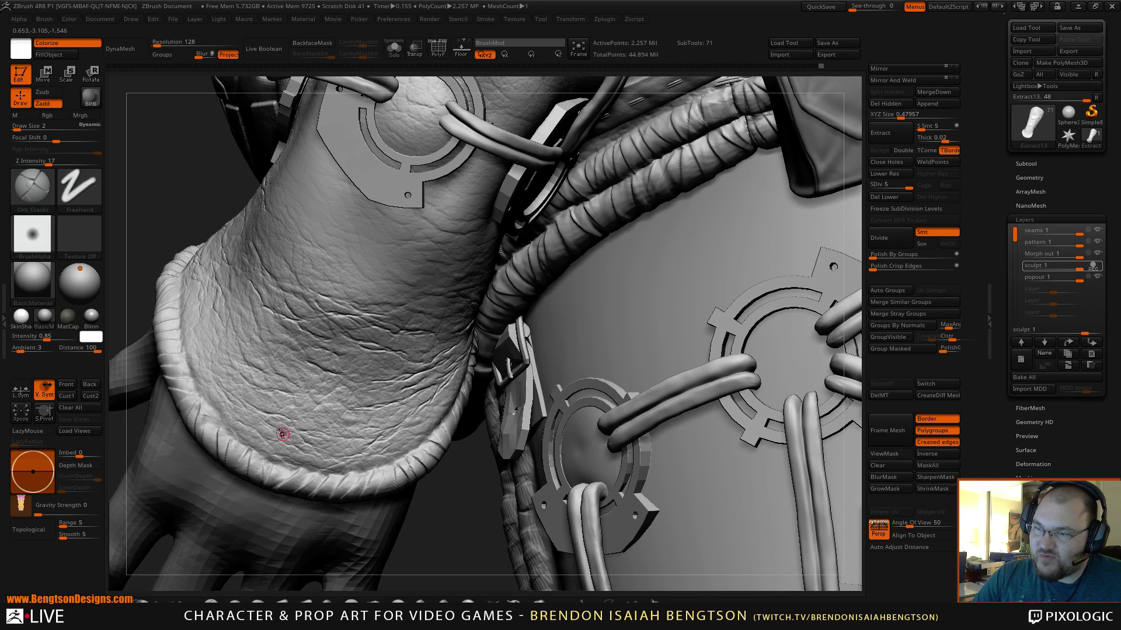
mouse_move(165, 203)
alt+mouse_down()
mouse_move(228, 230)
mouse_move(290, 387)
alt+mouse_up()
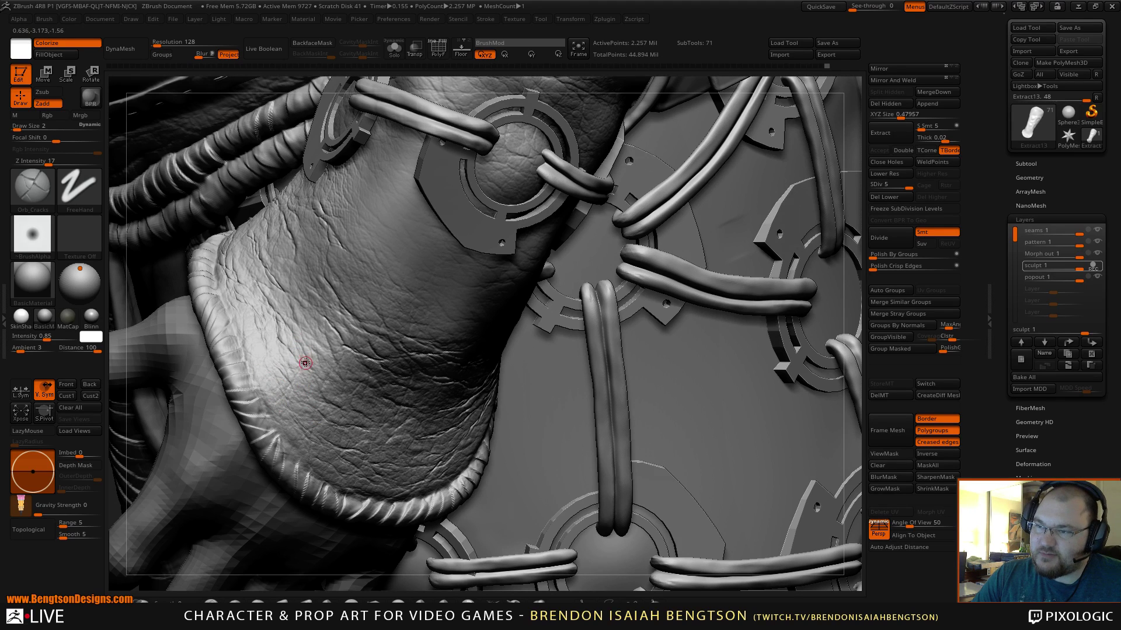
mouse_move(291, 371)
right_down()
mouse_move(286, 362)
mouse_move(345, 420)
right_up()
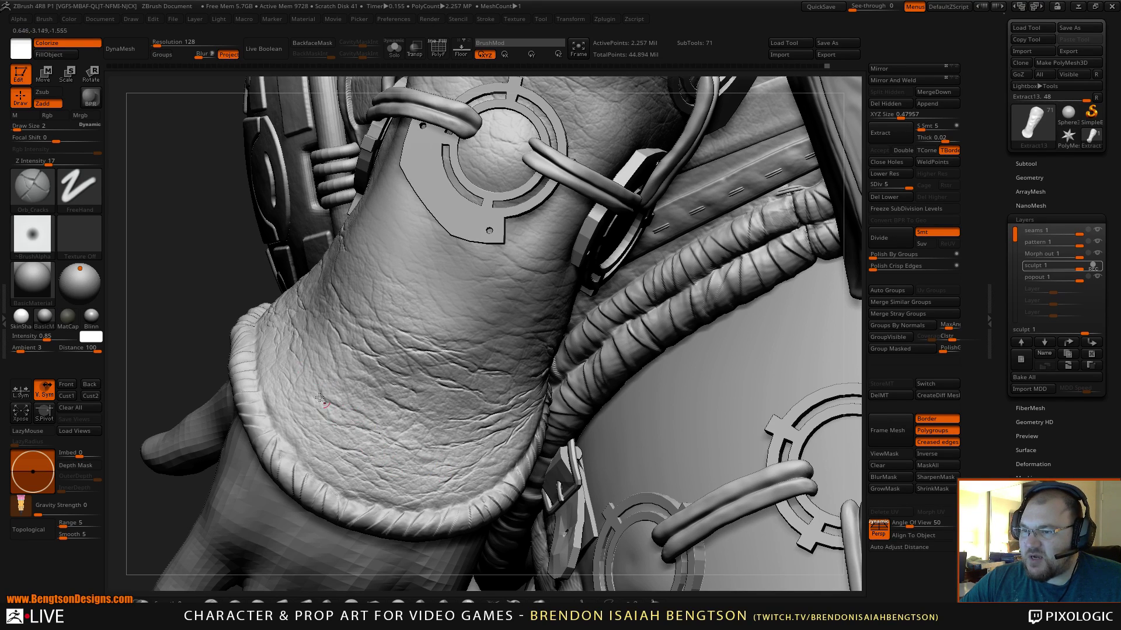
drag(233, 291, 261, 338)
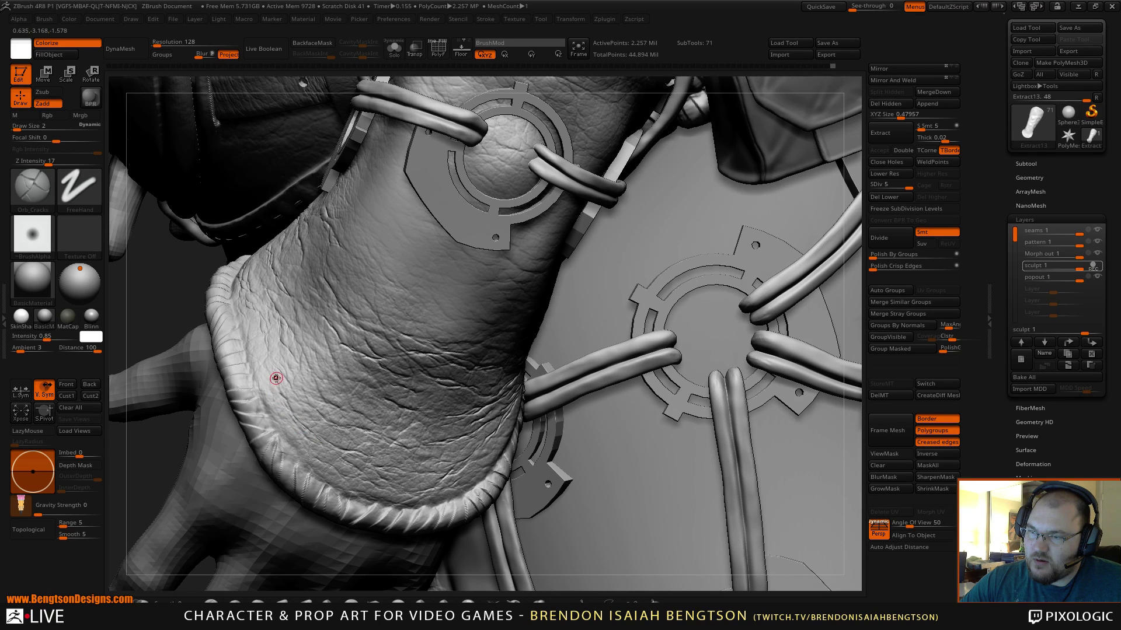
drag(172, 269, 236, 187)
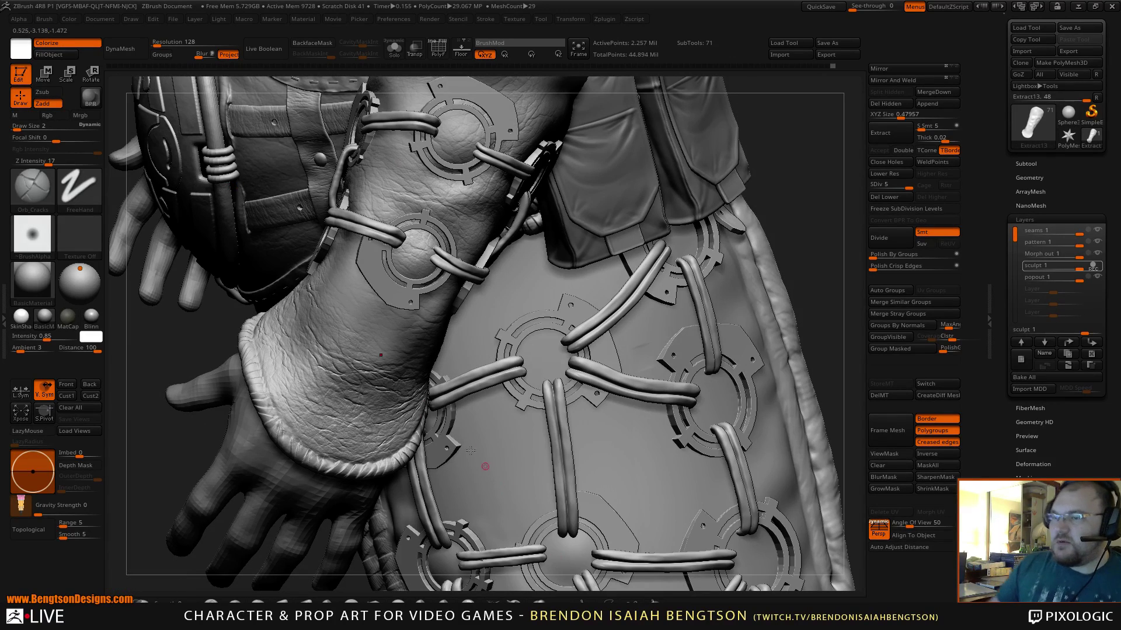
drag(184, 447, 184, 426)
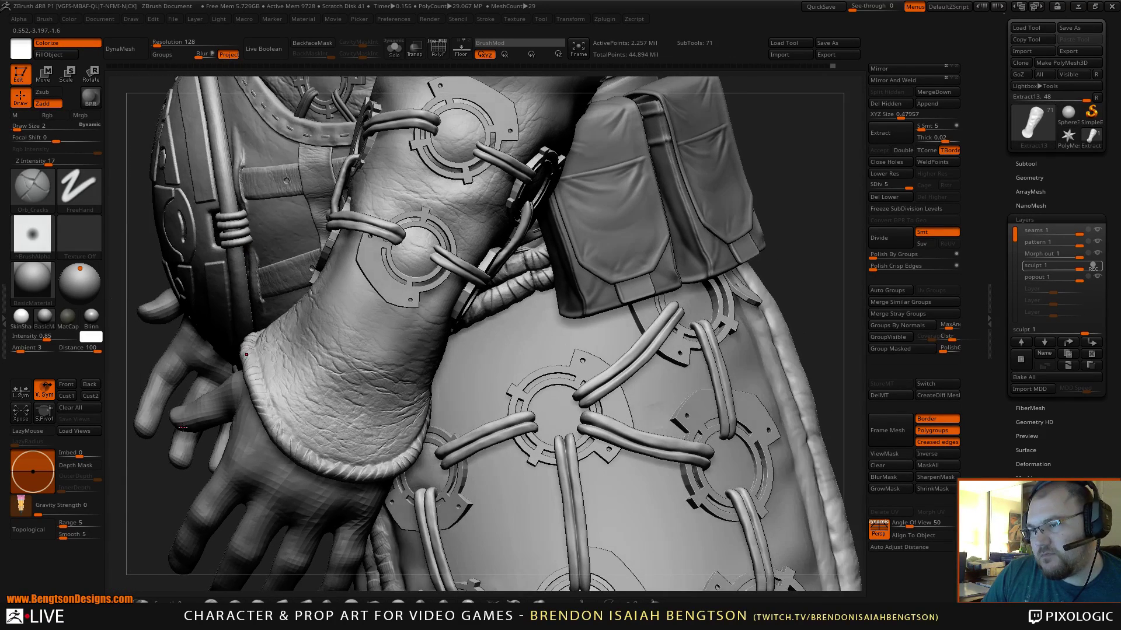
- Isolate the leather bracer in Solo view and make the popout layer active for sculpting
key(alt+s)
mouse_move(298, 278)
mouse_down()
mouse_move(311, 233)
mouse_move(296, 262)
mouse_move(283, 258)
mouse_move(739, 280)
mouse_up()
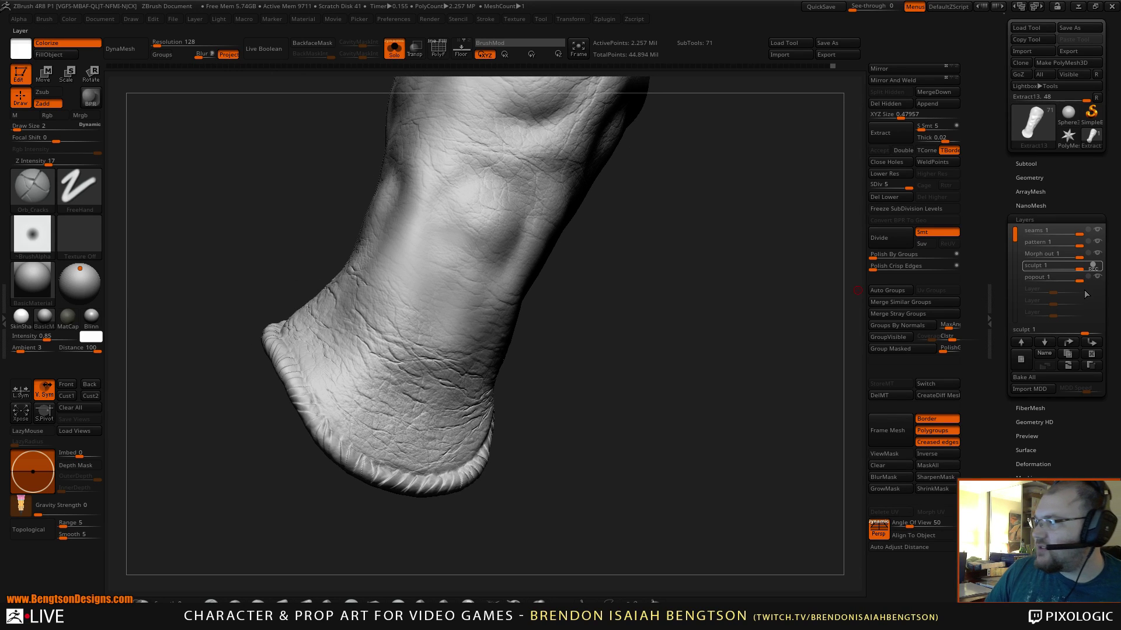
click(1042, 277)
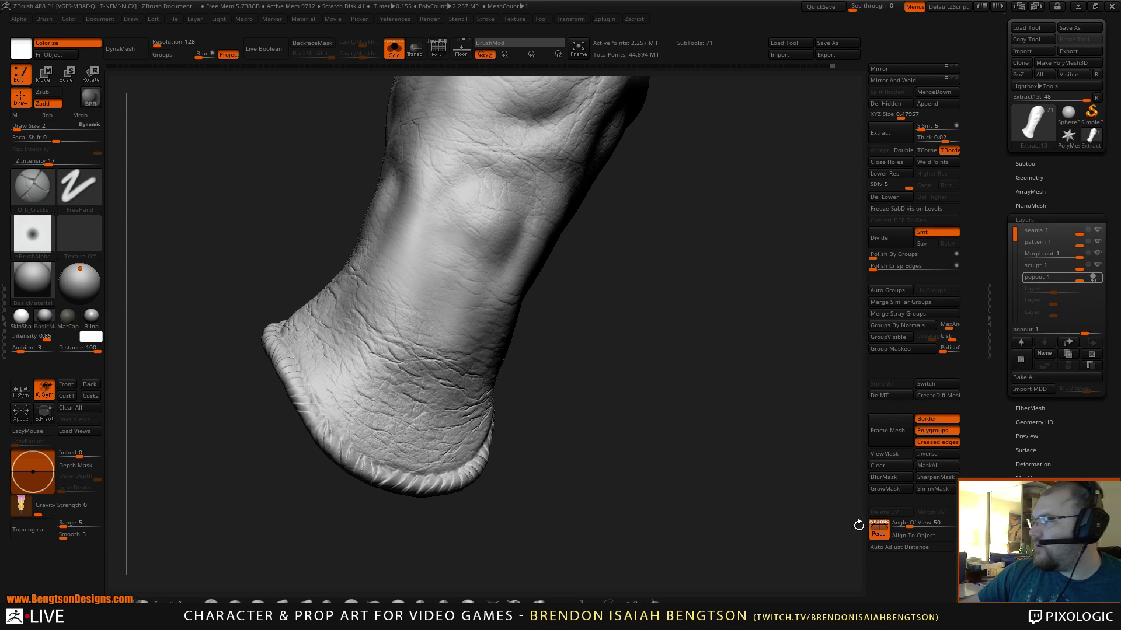
- Switch to Firefox to view the swordsman concept image, and minimize the browser
key(alt+Tab)
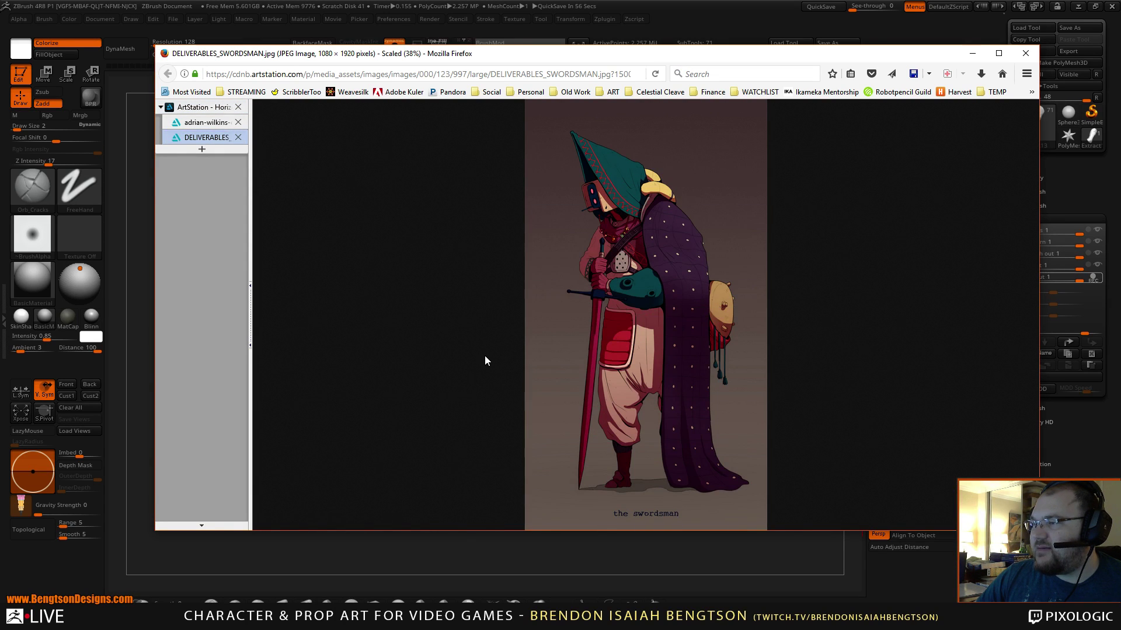
mouse_move(462, 279)
right_down()
mouse_move(461, 361)
mouse_move(493, 380)
right_up()
click(973, 53)
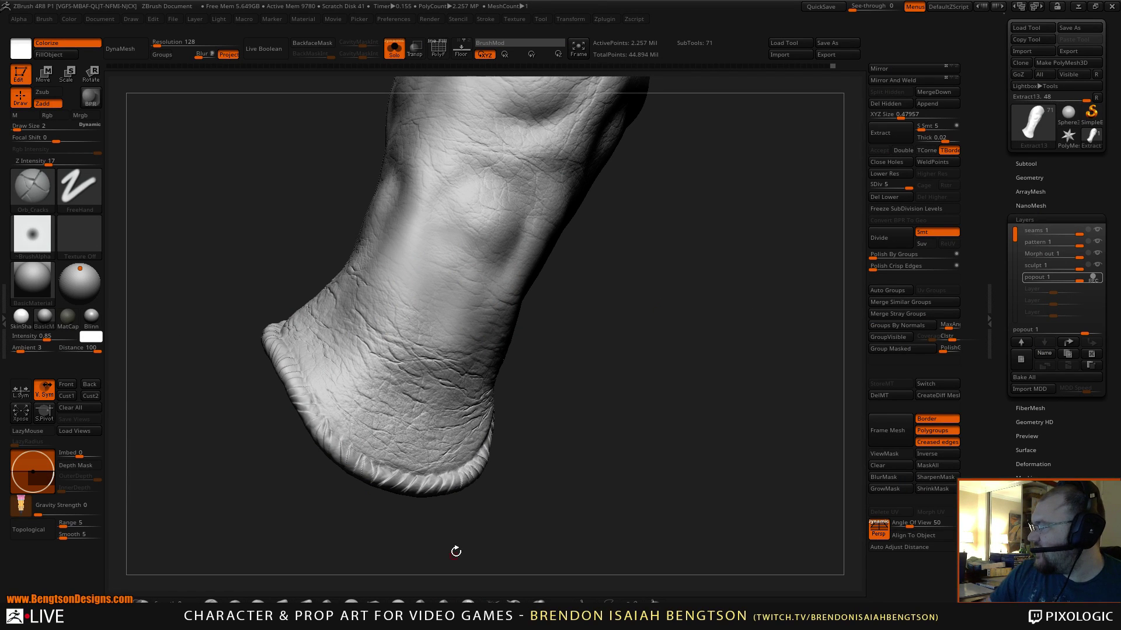
- Choose the Inflat brush for the flared cuff and set its draw size to 4
mouse_move(536, 422)
mouse_down()
mouse_move(544, 411)
mouse_move(555, 418)
mouse_up()
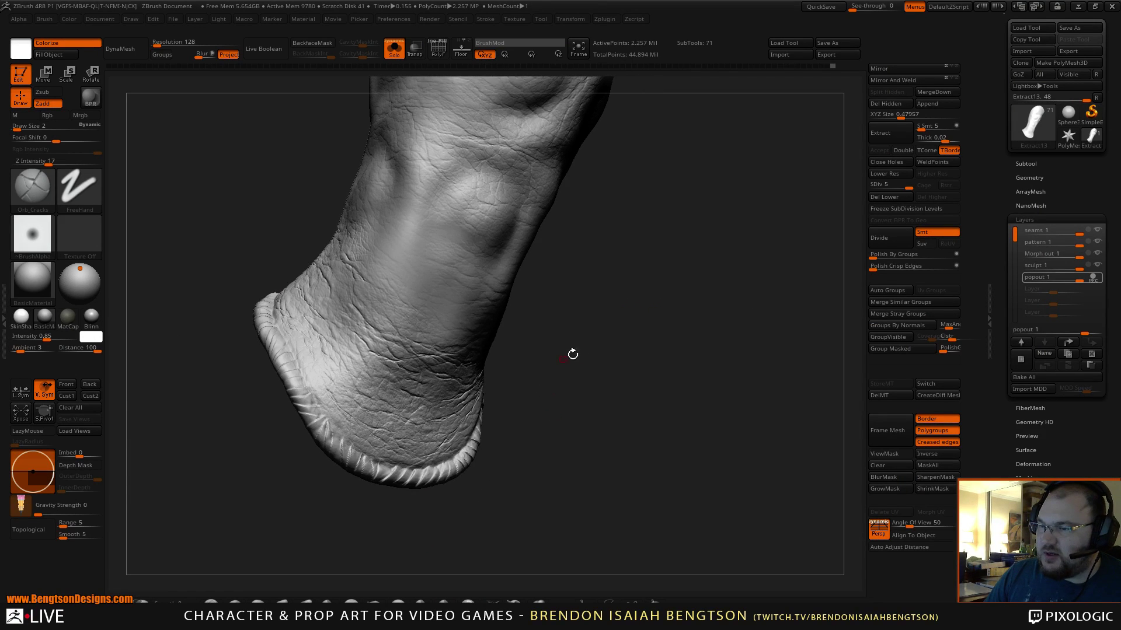
drag(572, 353, 583, 479)
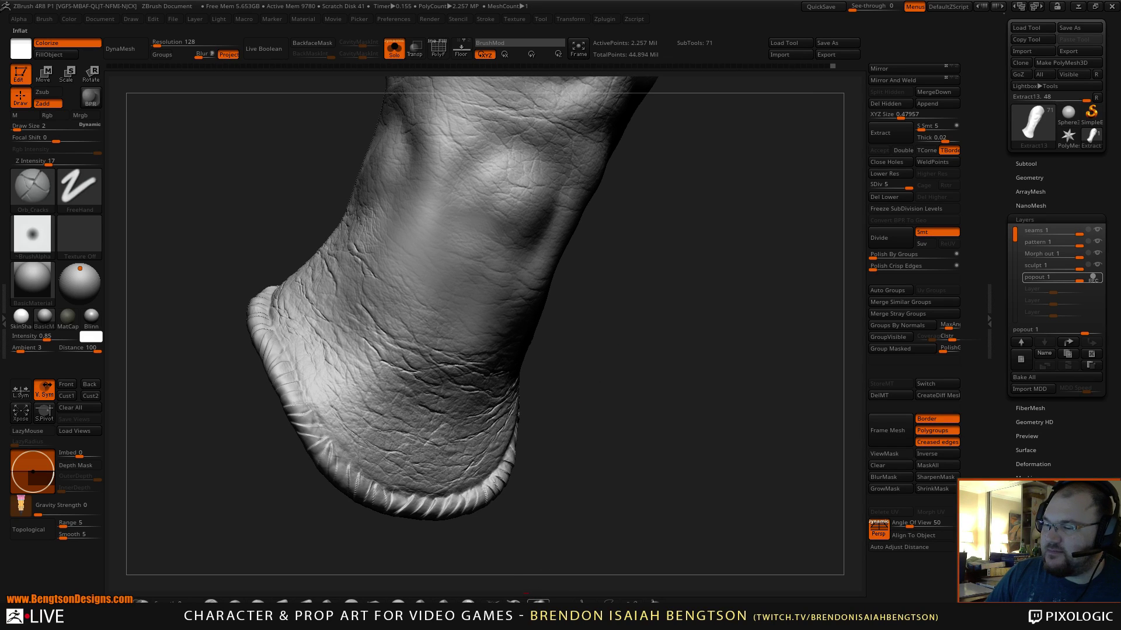
key(b)
key(i)
key(n)
key(space)
drag(356, 404, 358, 405)
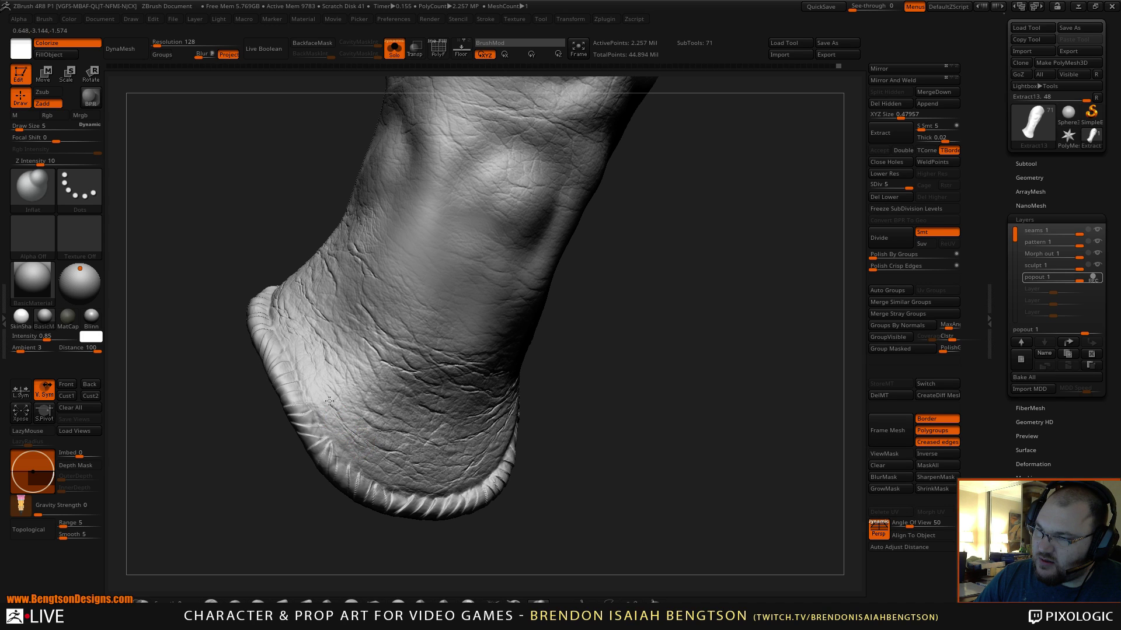
key(space)
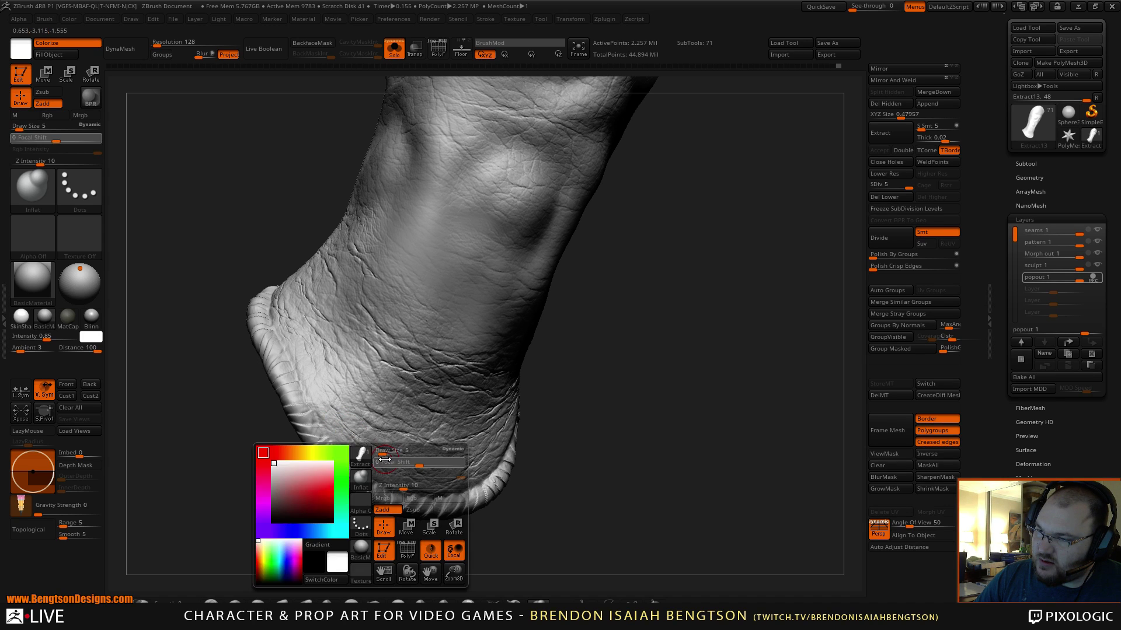
click(383, 462)
mouse_move(383, 462)
mouse_down()
mouse_move(417, 466)
mouse_move(387, 462)
mouse_up()
click(385, 451)
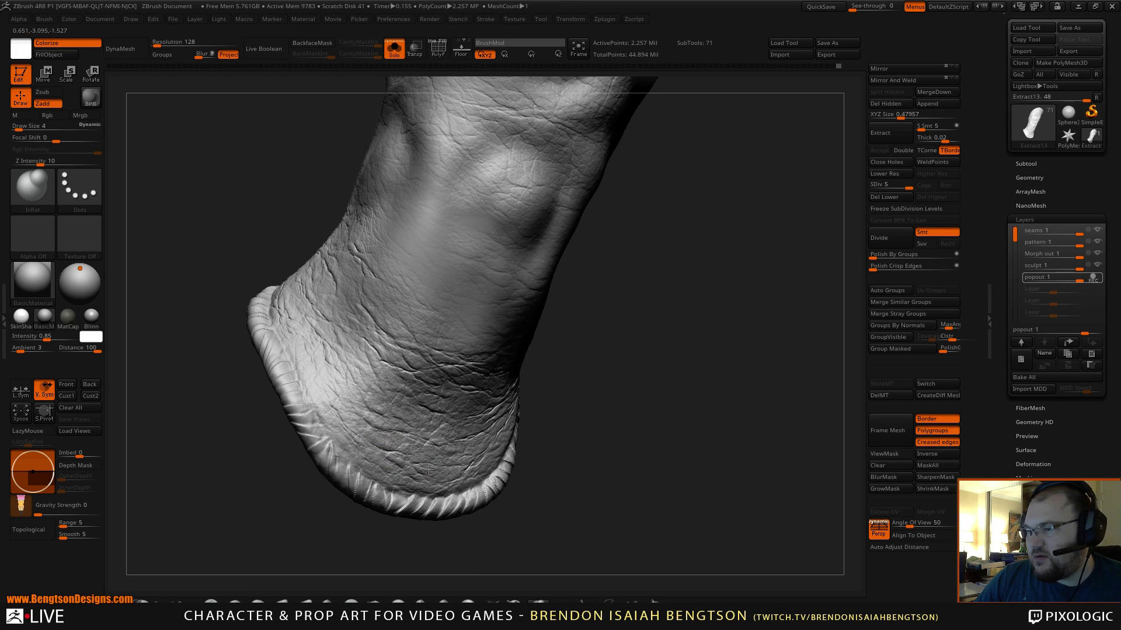
- Inflate the leather between the cracks on the thumb side of the flared cuff, around toward the lacing
drag(575, 451, 639, 425)
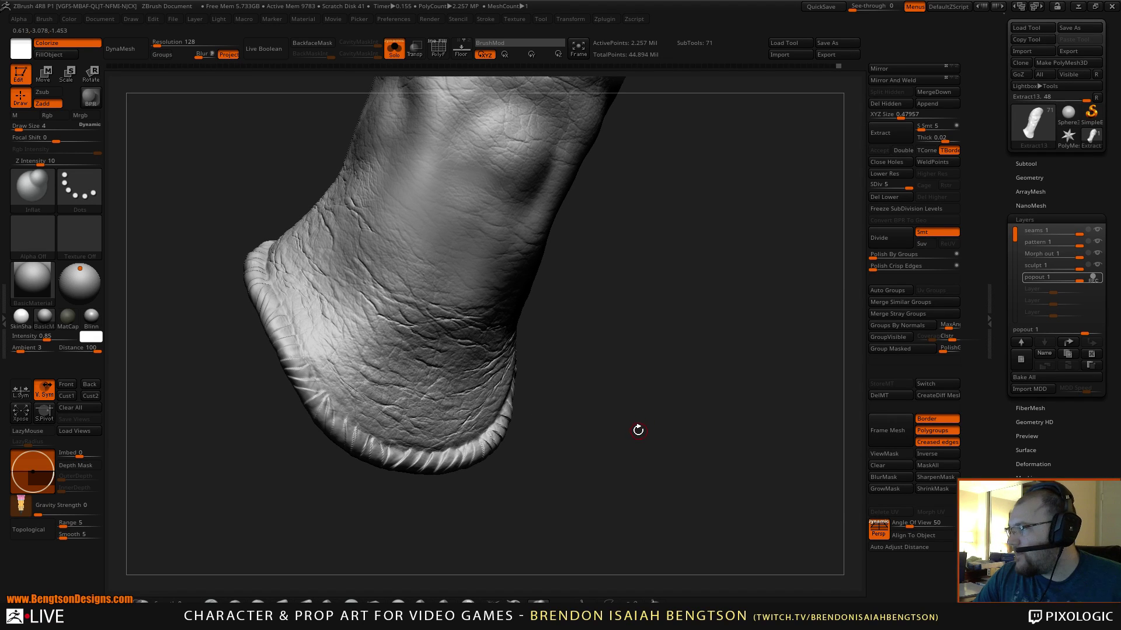
mouse_move(588, 373)
mouse_down()
mouse_move(618, 387)
mouse_move(603, 353)
mouse_move(585, 403)
mouse_up()
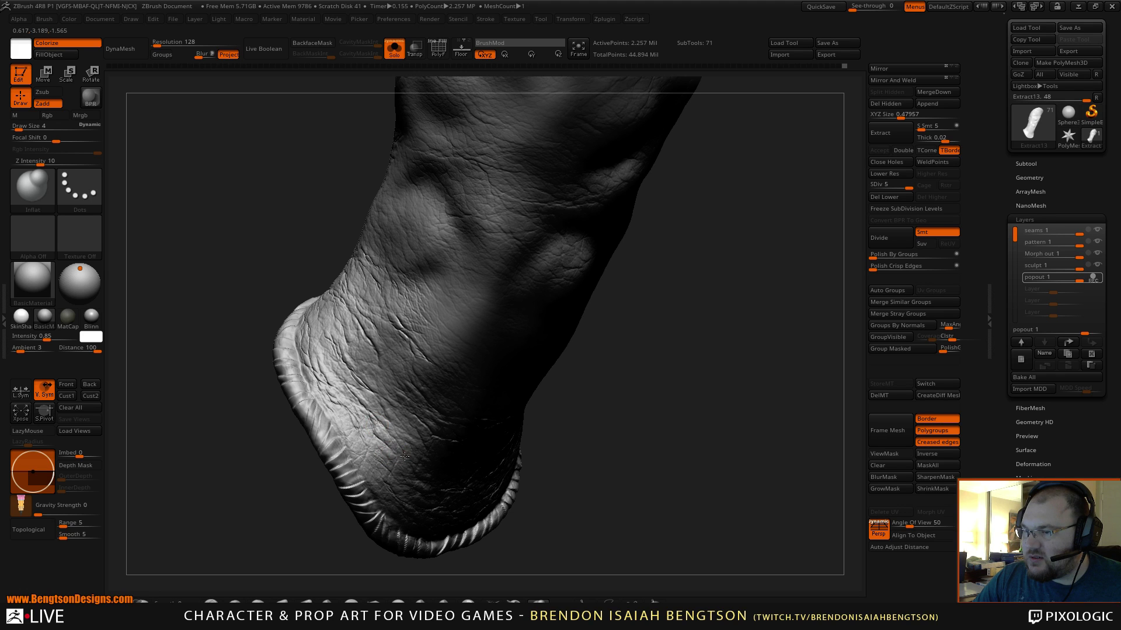
mouse_move(324, 502)
mouse_down()
mouse_move(317, 516)
mouse_move(376, 333)
mouse_up()
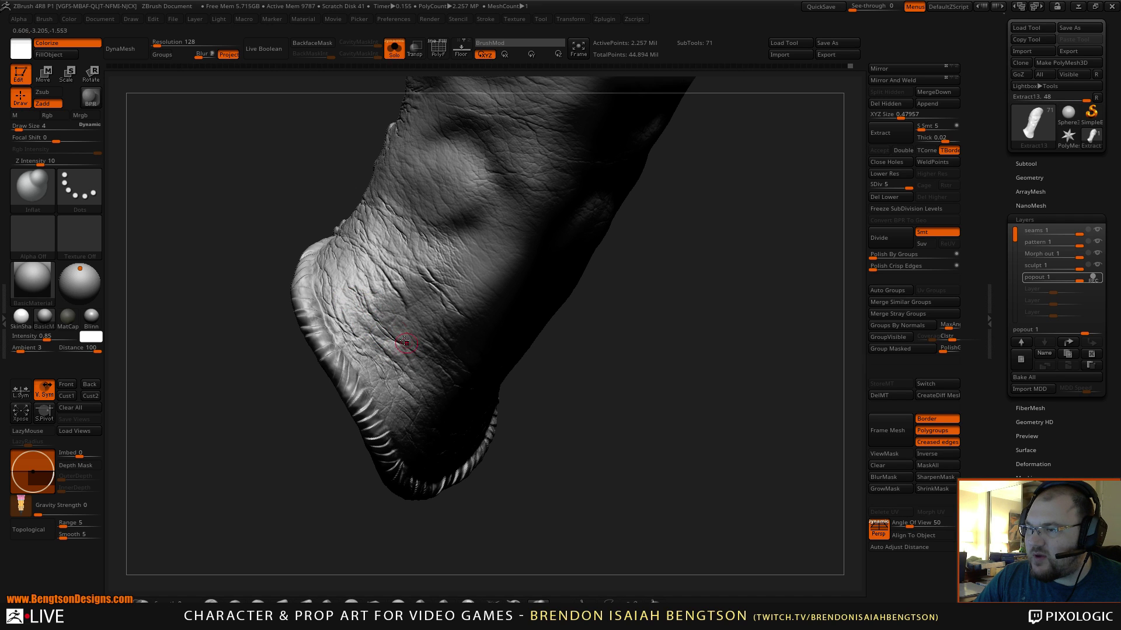
drag(325, 500, 318, 423)
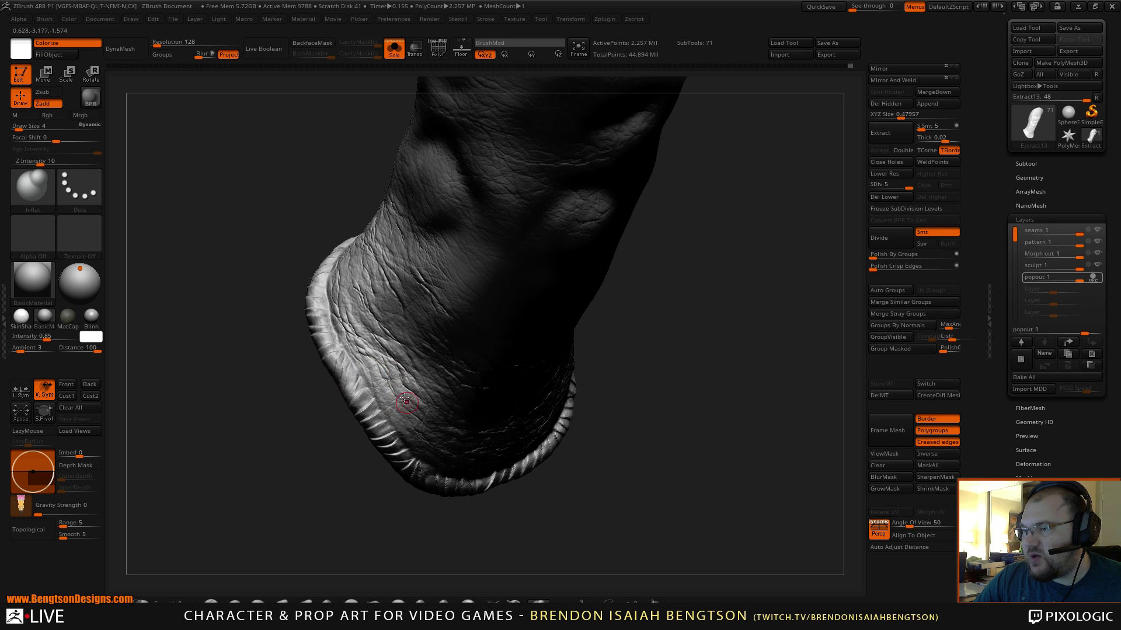
mouse_move(348, 491)
mouse_down()
mouse_move(353, 463)
mouse_move(301, 450)
mouse_move(311, 503)
mouse_up()
drag(285, 393, 307, 390)
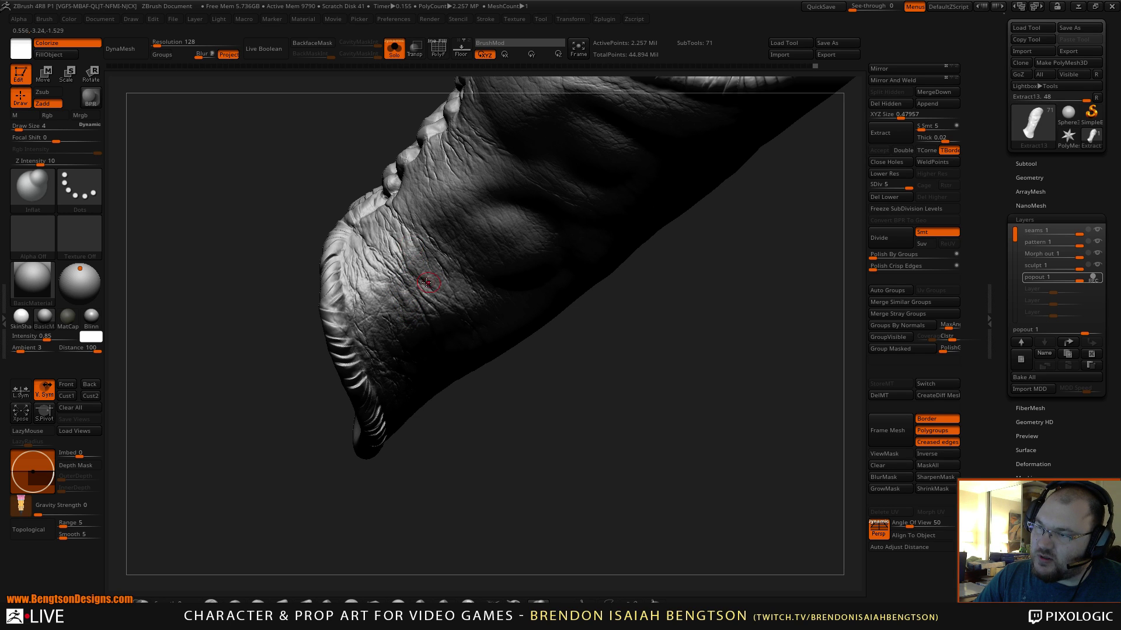
- Inflate the leather between the creases across the front of the flared cuff, down to the wrist trim
mouse_move(471, 495)
mouse_down()
mouse_move(337, 496)
mouse_move(331, 523)
mouse_up()
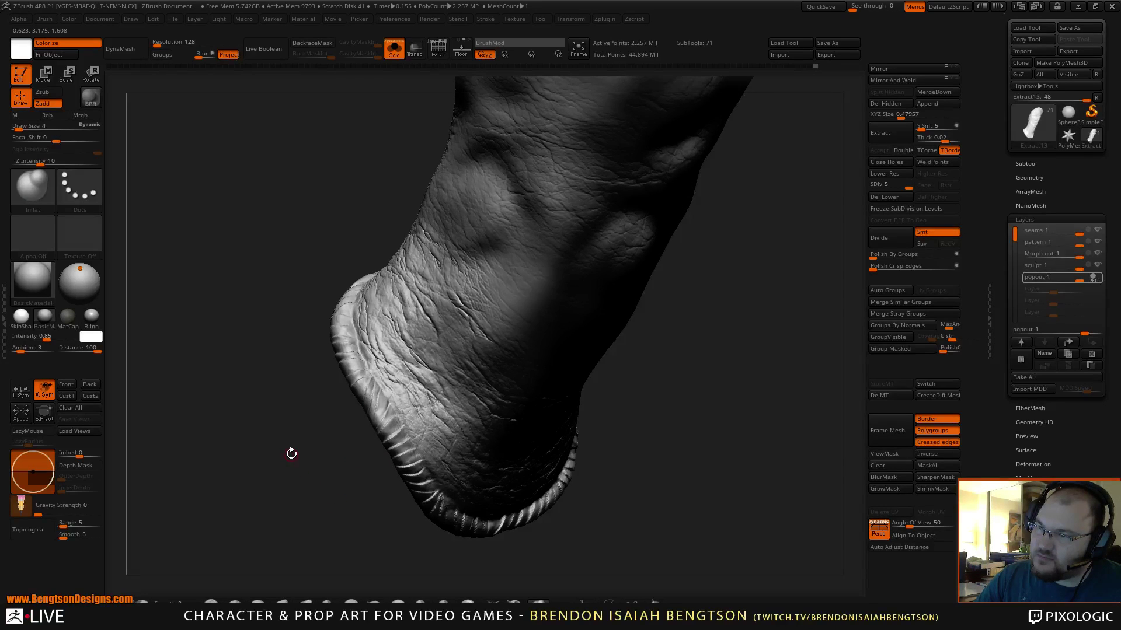
drag(291, 453, 310, 450)
drag(334, 525, 353, 473)
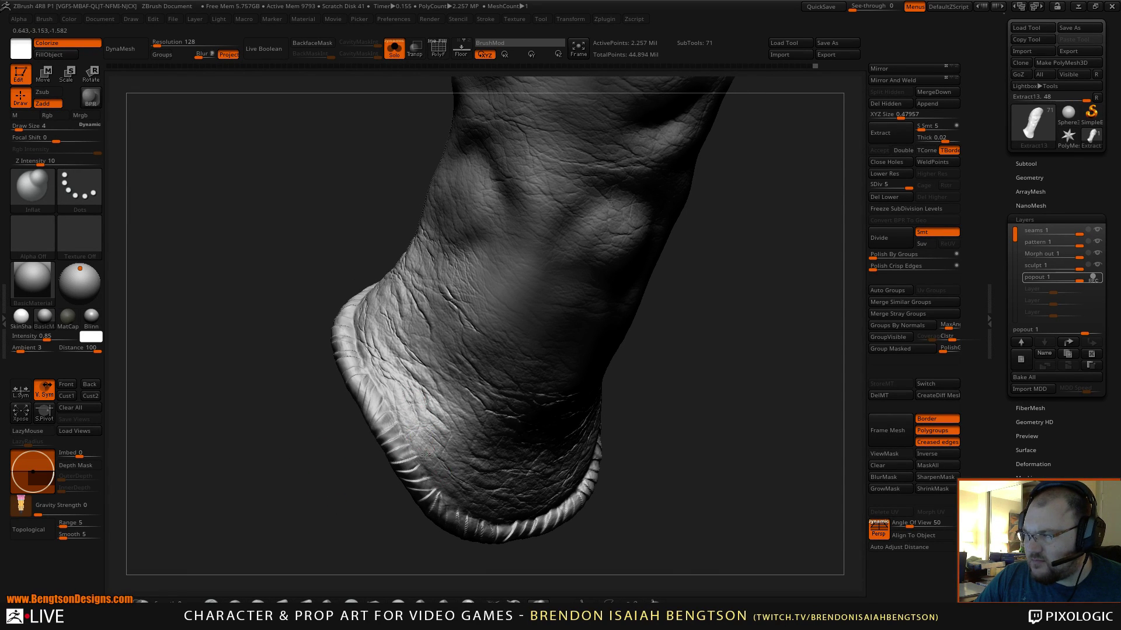
mouse_move(359, 478)
mouse_down()
mouse_move(336, 528)
mouse_move(310, 474)
mouse_move(333, 466)
mouse_up()
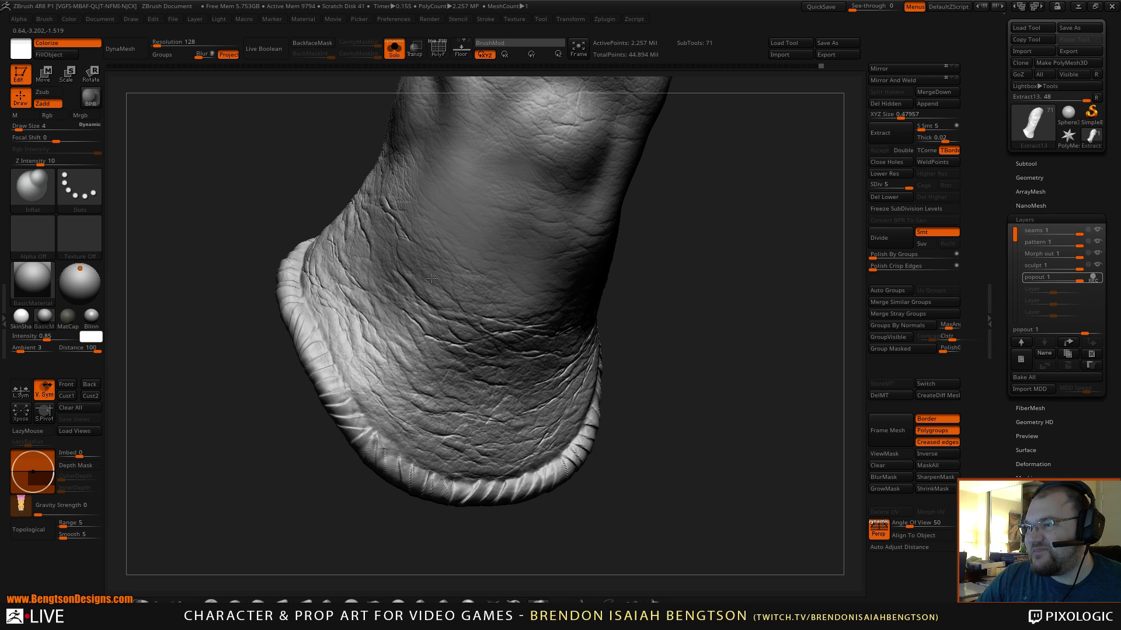
mouse_move(304, 458)
mouse_down()
mouse_move(300, 485)
mouse_move(266, 453)
mouse_move(388, 380)
mouse_up()
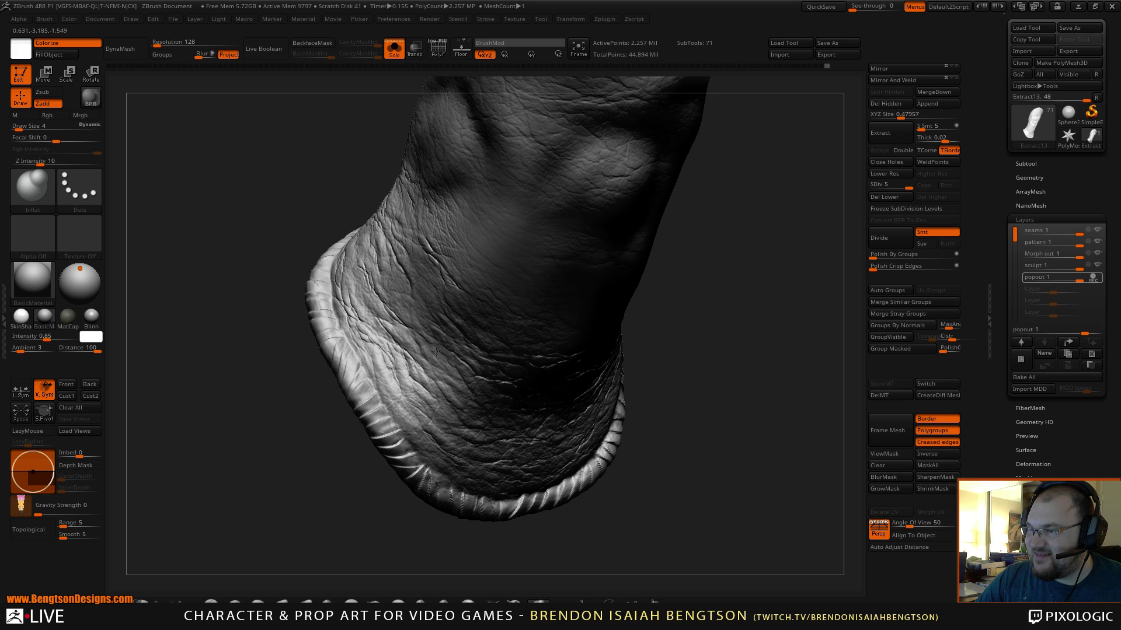
- Inflate the leather between the wrinkles at the bracer's elbow end, beneath the wrapped trim and beside the lacing
mouse_move(357, 521)
mouse_down()
mouse_move(308, 370)
mouse_move(370, 393)
mouse_move(399, 480)
mouse_move(376, 481)
mouse_move(400, 490)
mouse_move(352, 442)
mouse_move(353, 410)
mouse_move(352, 458)
mouse_move(364, 449)
mouse_move(375, 500)
mouse_move(358, 465)
mouse_up()
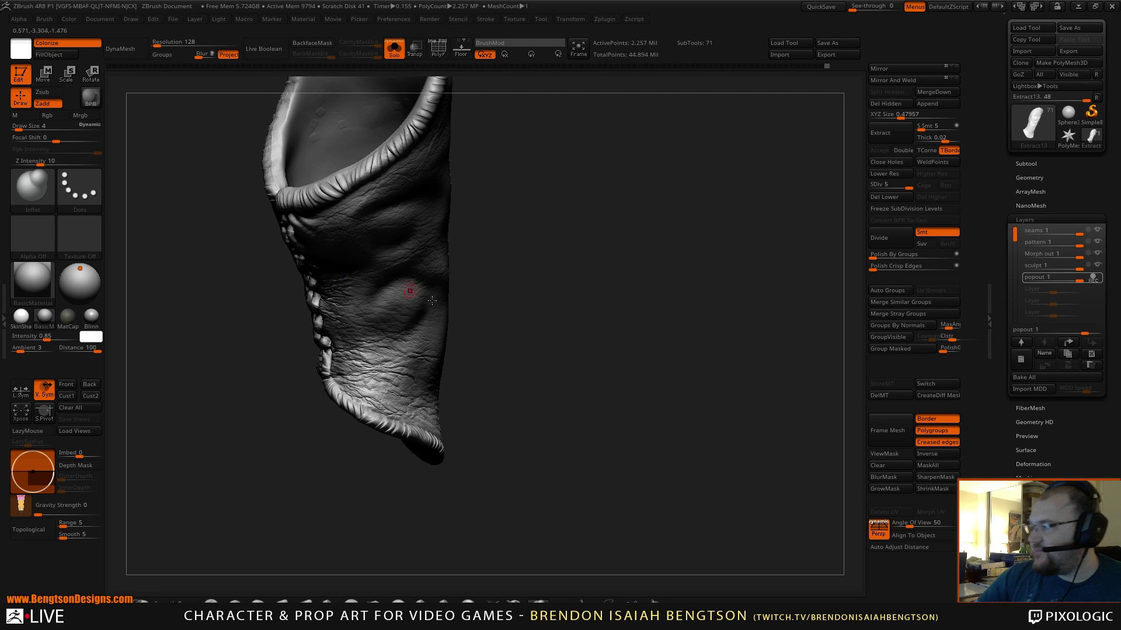
mouse_move(596, 393)
mouse_down()
mouse_move(613, 385)
mouse_move(604, 392)
mouse_up()
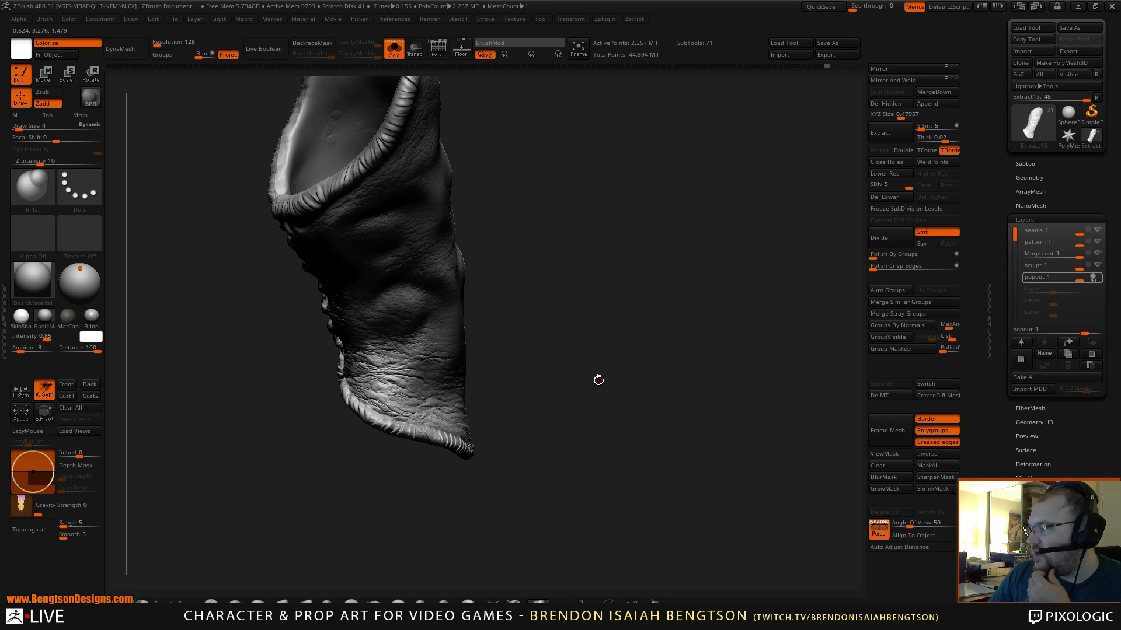
mouse_move(574, 410)
mouse_down()
mouse_move(578, 300)
mouse_move(593, 343)
mouse_move(611, 289)
mouse_move(582, 327)
mouse_move(586, 338)
mouse_move(600, 331)
mouse_move(583, 308)
mouse_move(577, 330)
mouse_up()
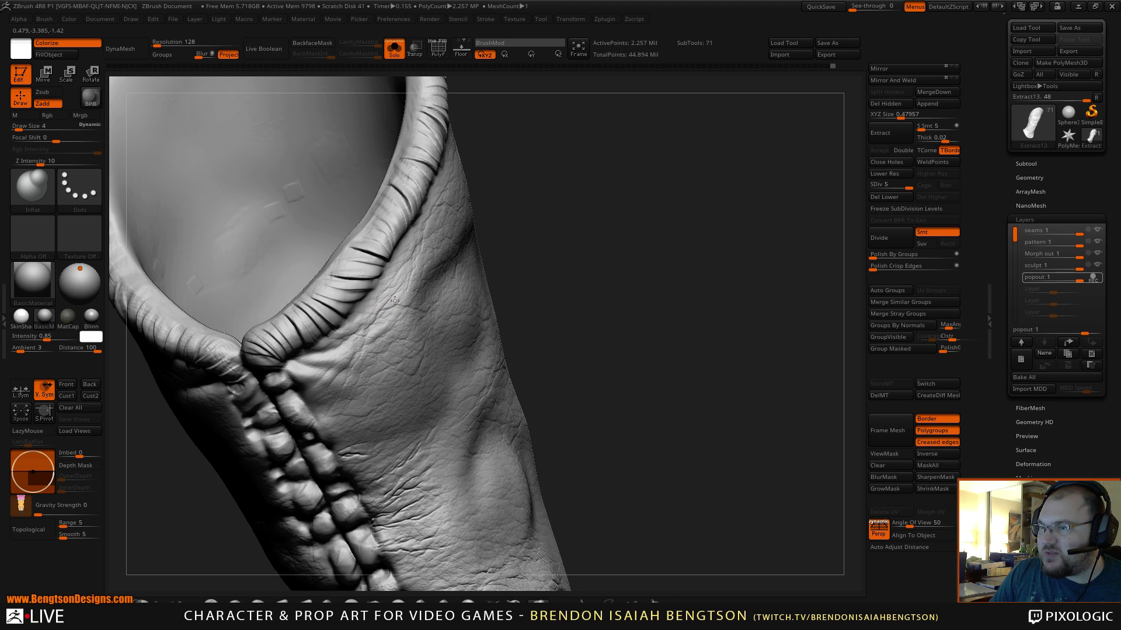
drag(483, 234, 415, 289)
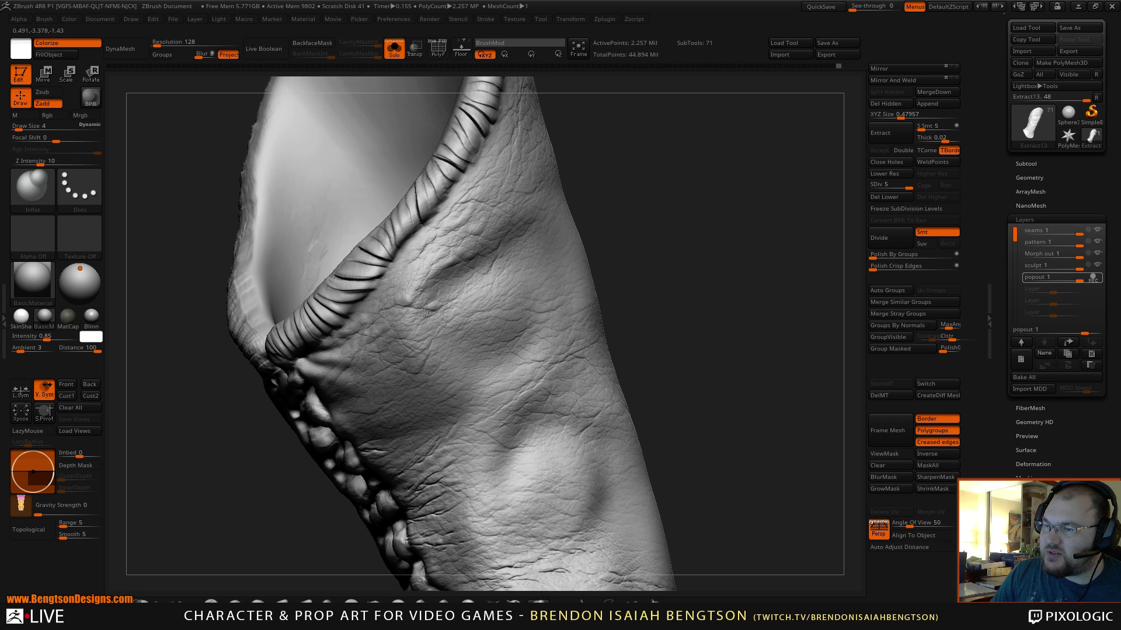
mouse_move(636, 180)
mouse_down()
mouse_move(593, 252)
mouse_move(571, 266)
mouse_up()
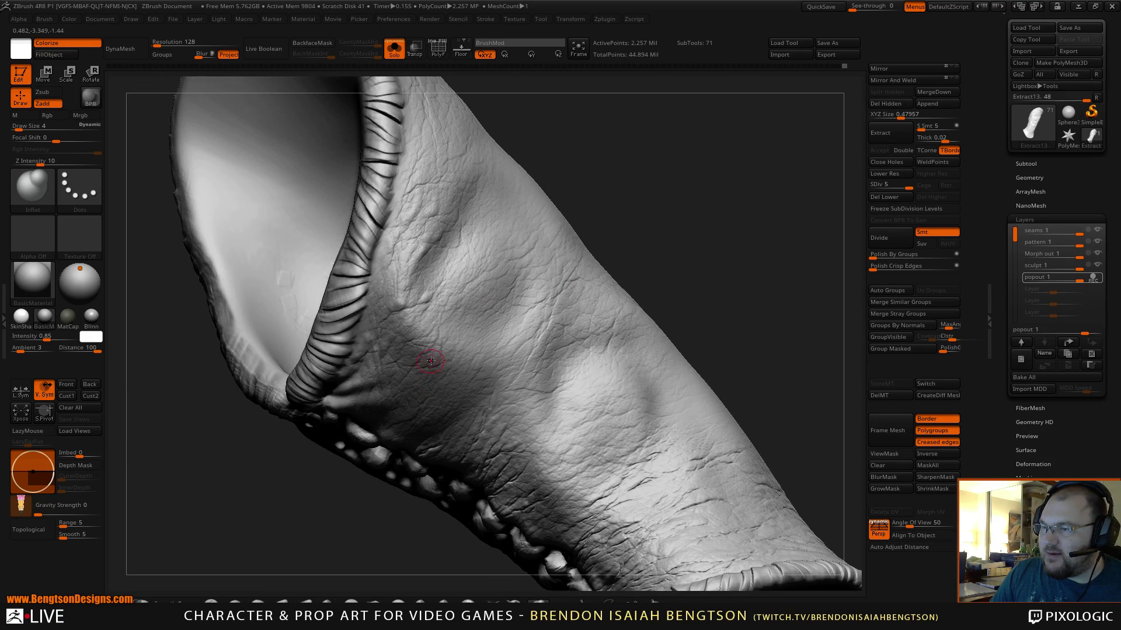
drag(645, 187, 387, 325)
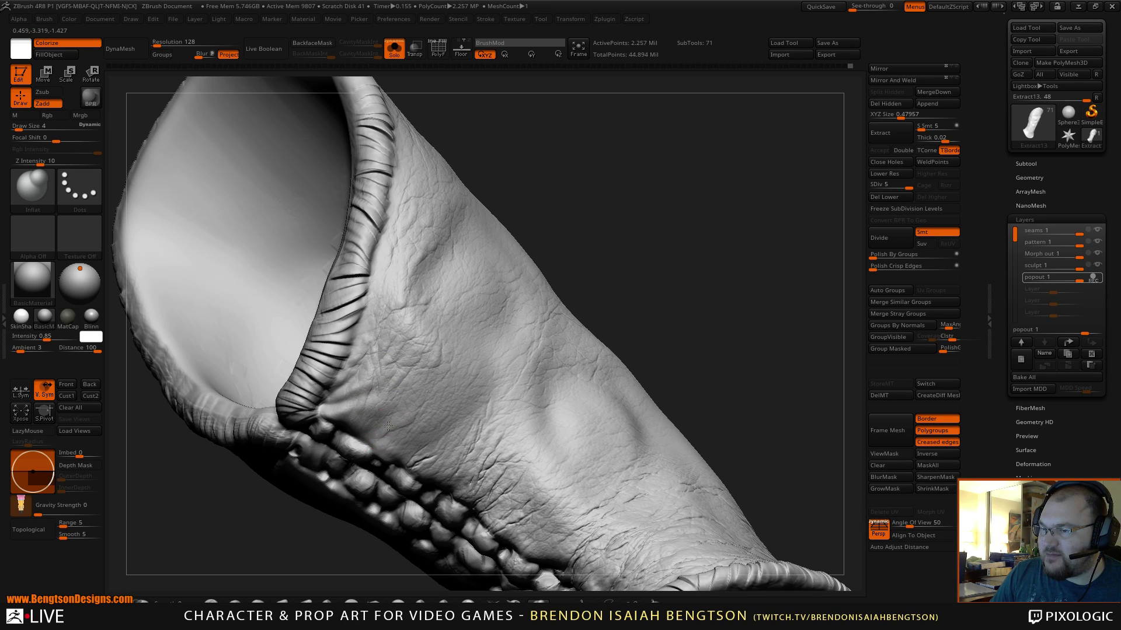
mouse_move(443, 275)
right_down()
mouse_move(584, 215)
mouse_move(426, 350)
mouse_move(385, 350)
mouse_move(490, 251)
mouse_move(593, 183)
mouse_move(603, 152)
mouse_move(623, 229)
mouse_move(612, 145)
right_up()
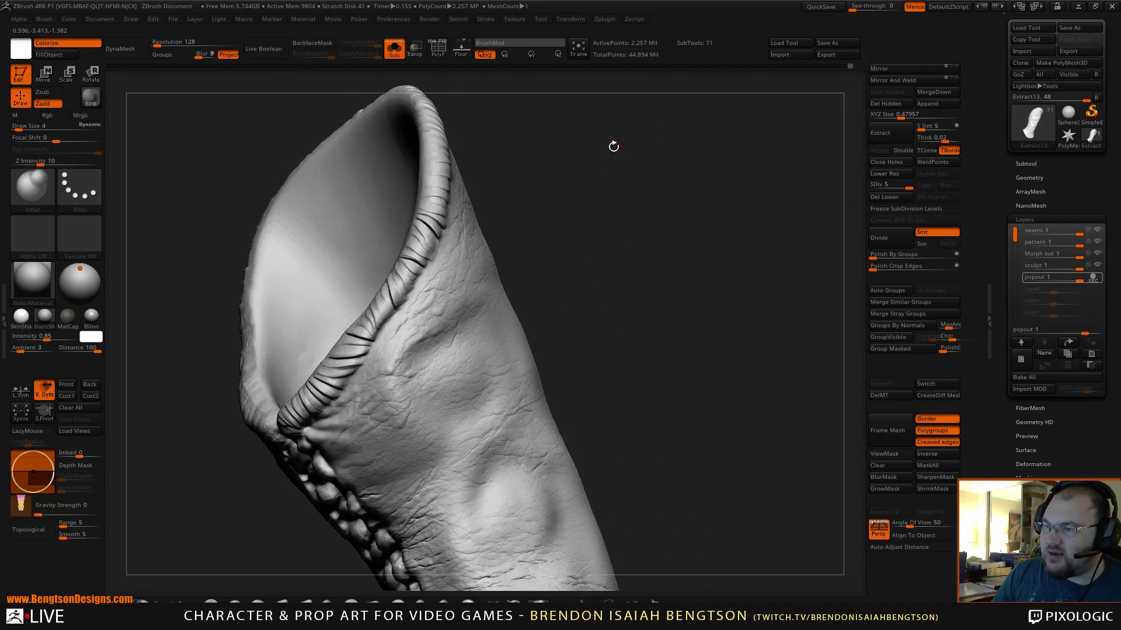
mouse_move(581, 267)
right_down()
mouse_move(562, 190)
mouse_move(587, 323)
mouse_move(612, 317)
mouse_move(555, 295)
mouse_move(553, 355)
mouse_move(543, 335)
mouse_move(555, 414)
mouse_move(374, 212)
right_up()
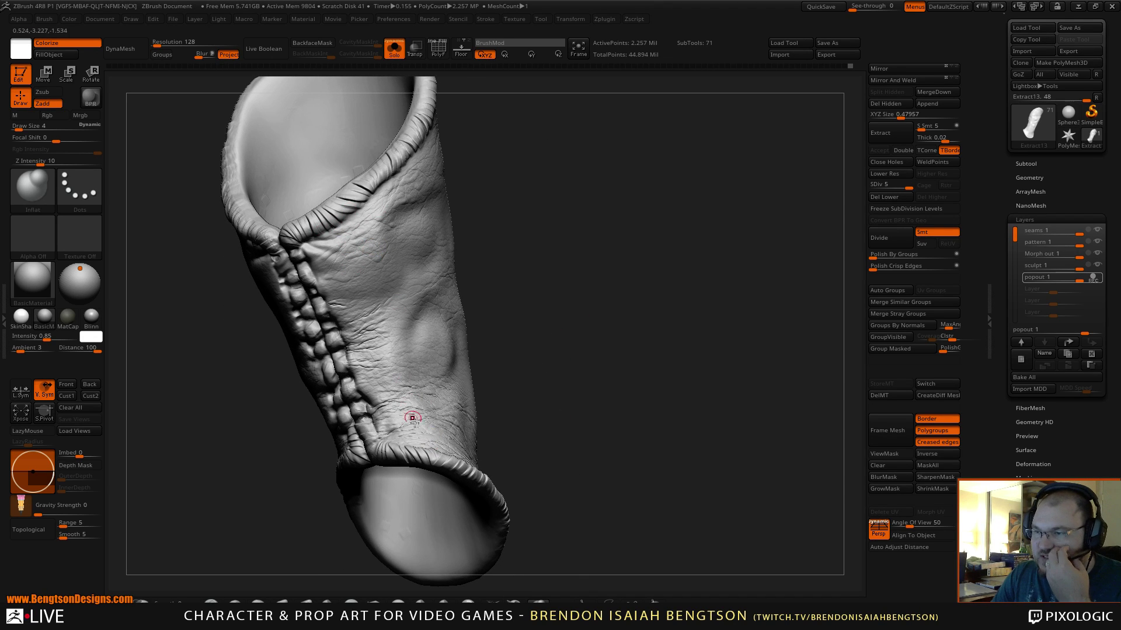
mouse_move(505, 188)
right_down()
mouse_move(579, 281)
mouse_move(592, 273)
right_up()
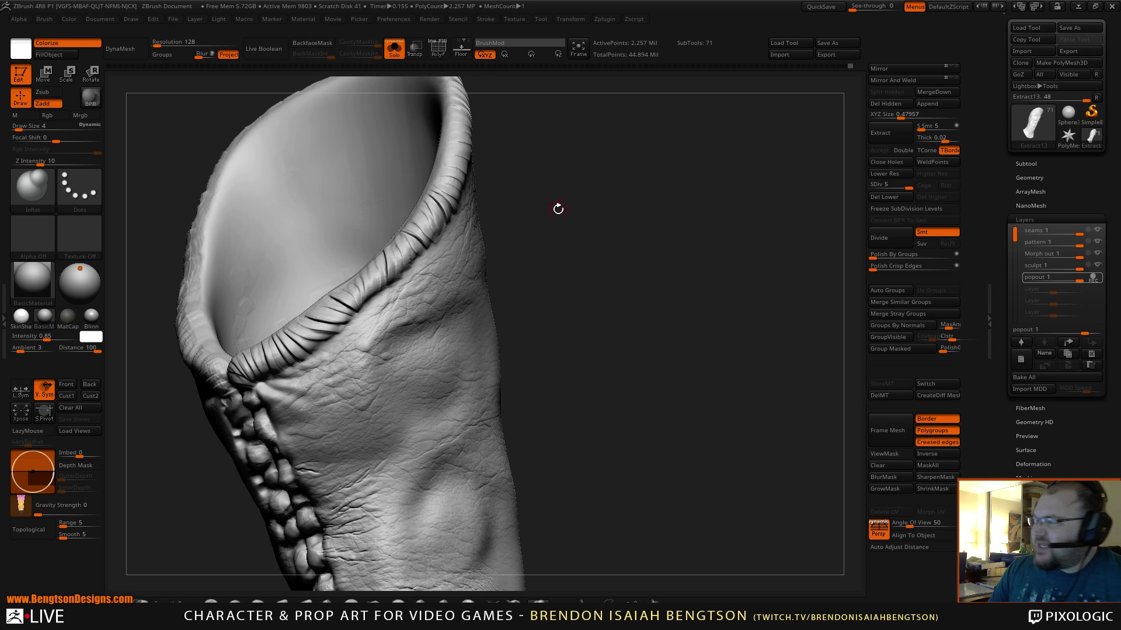
drag(558, 209, 618, 172)
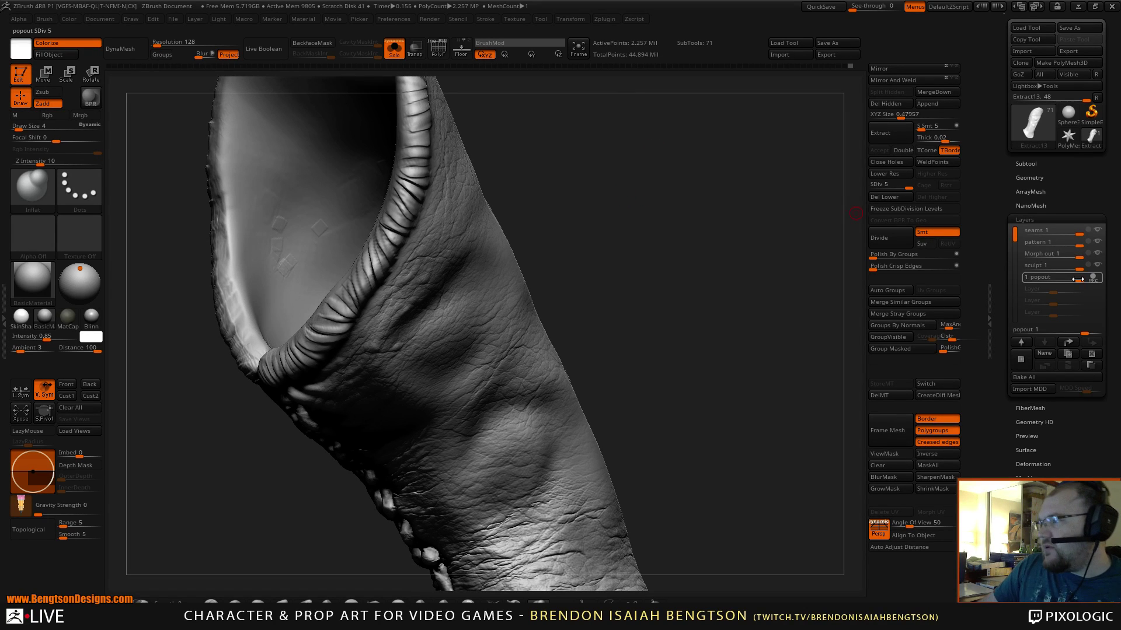
- Compare the bracer with the popout layer hidden and shown, and stop recording on that layer
mouse_move(1103, 280)
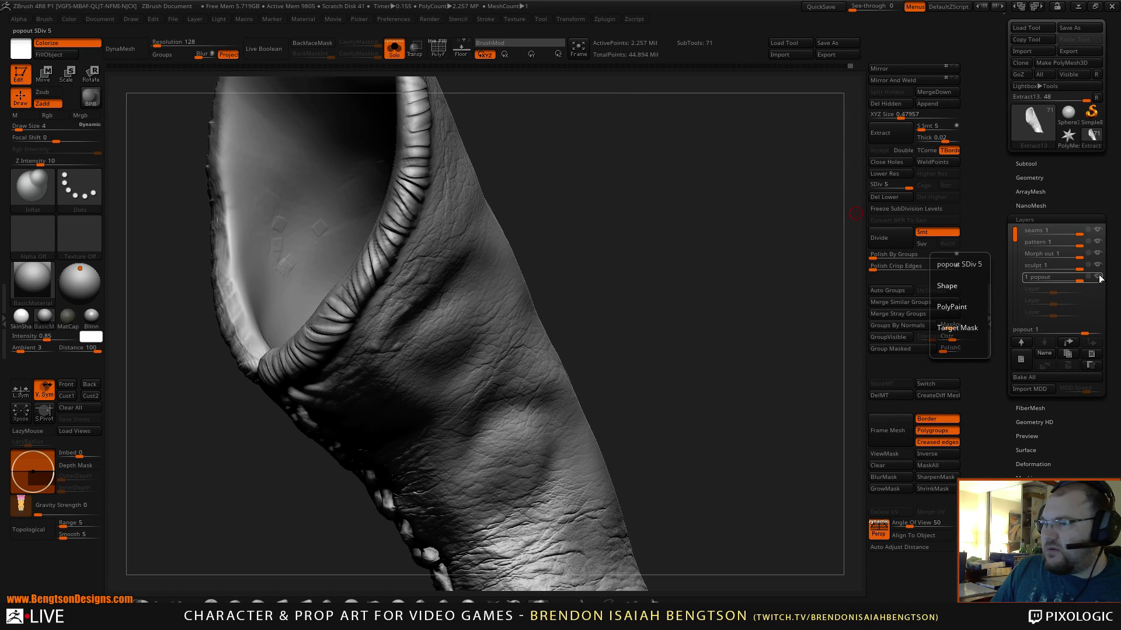
click(1098, 274)
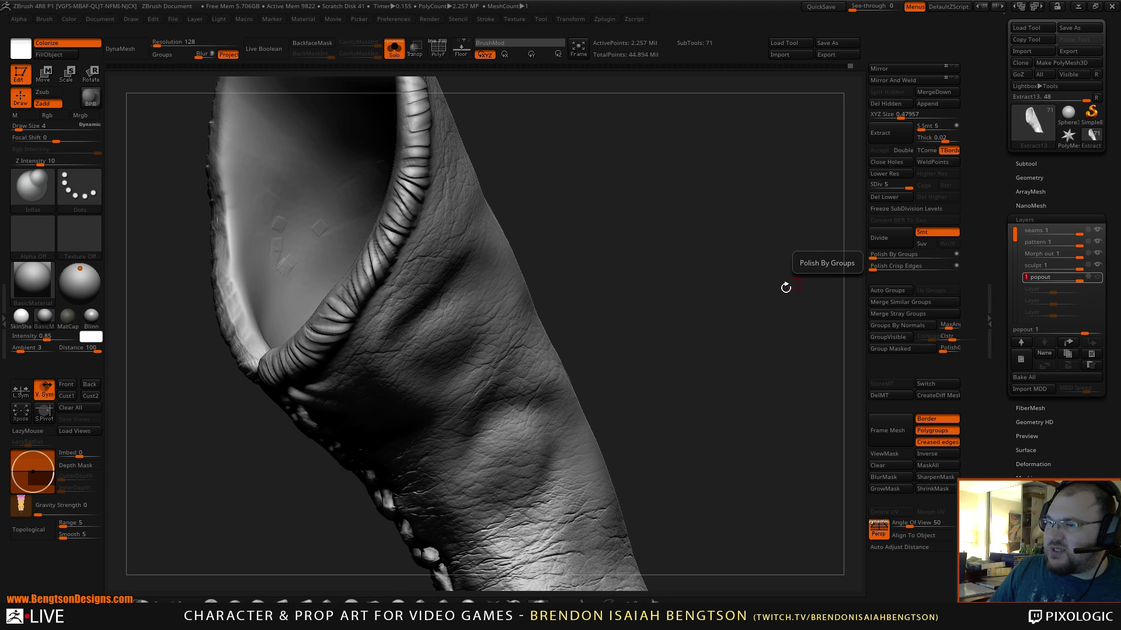
click(1098, 276)
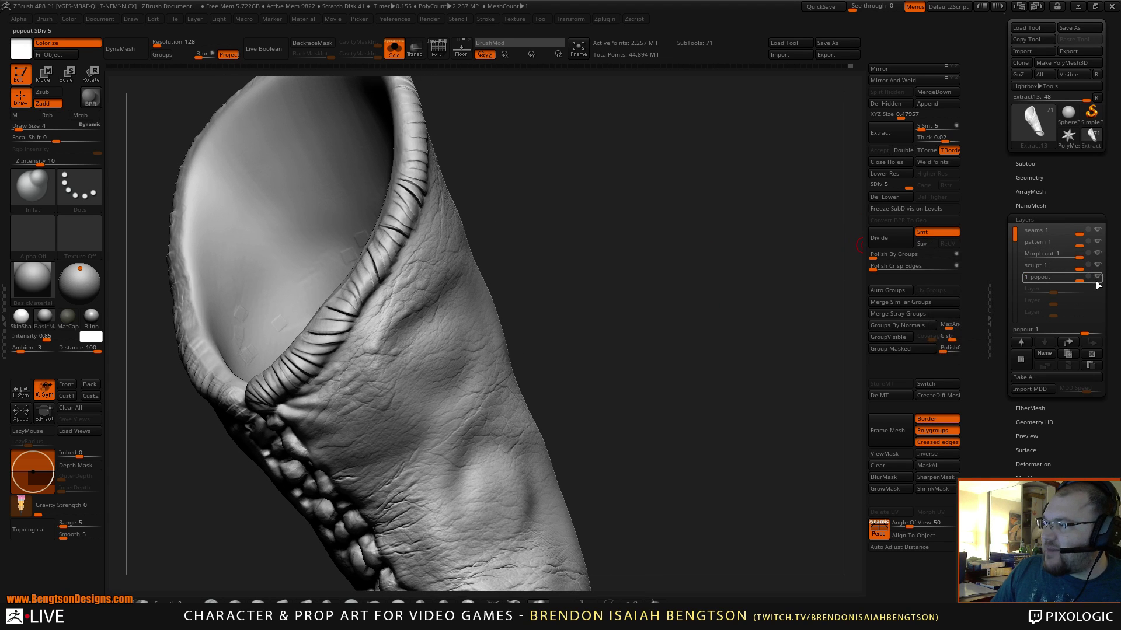
click(1098, 278)
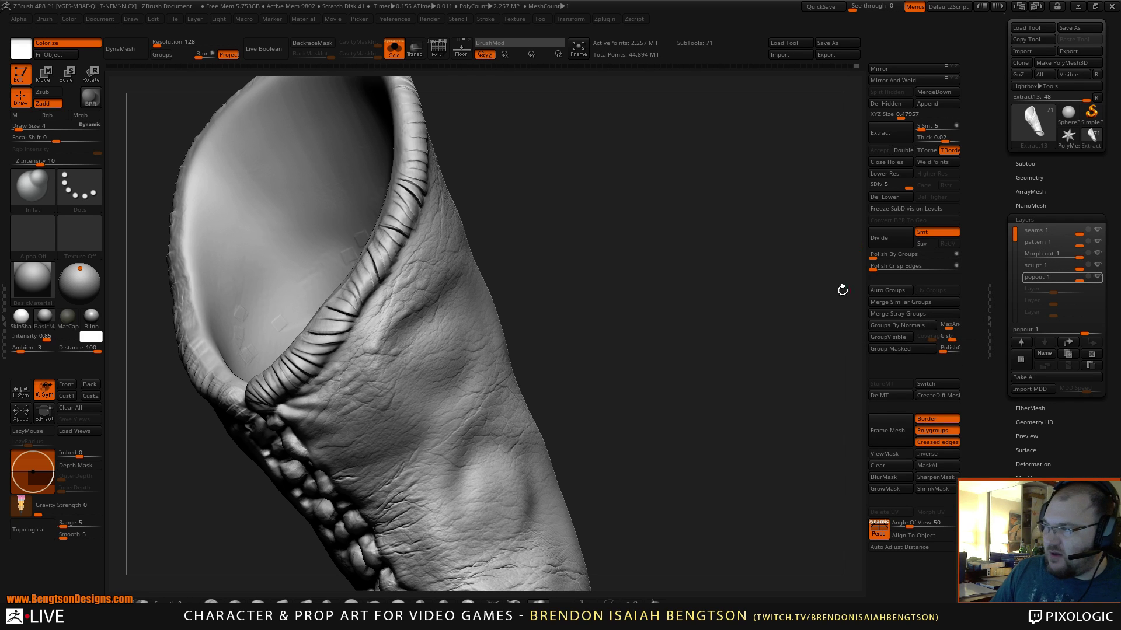
drag(645, 343, 663, 353)
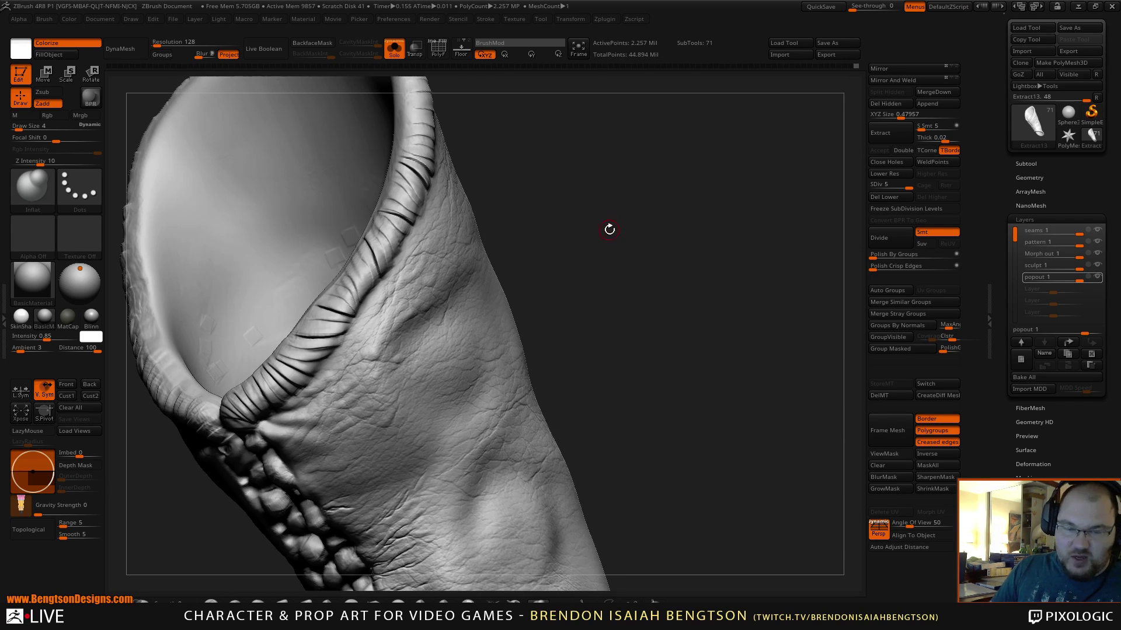
- Resume recording on the popout layer and tone down the inflated leather beneath the elbow-end trim using the Morph brush at draw size 5
key(b)
key(m)
key(o)
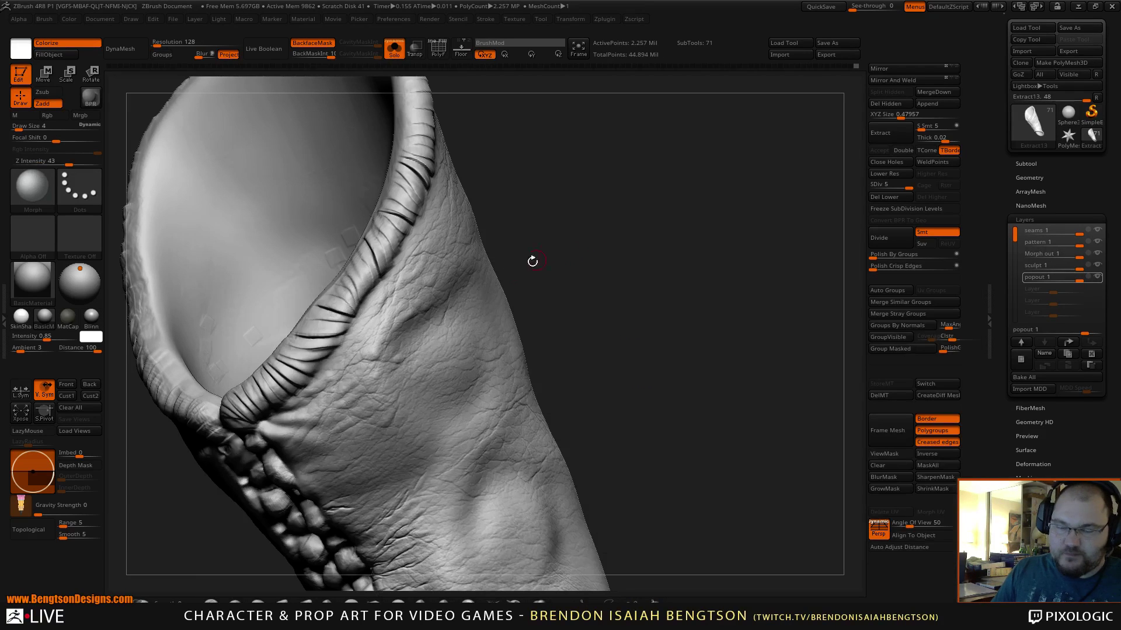
click(393, 361)
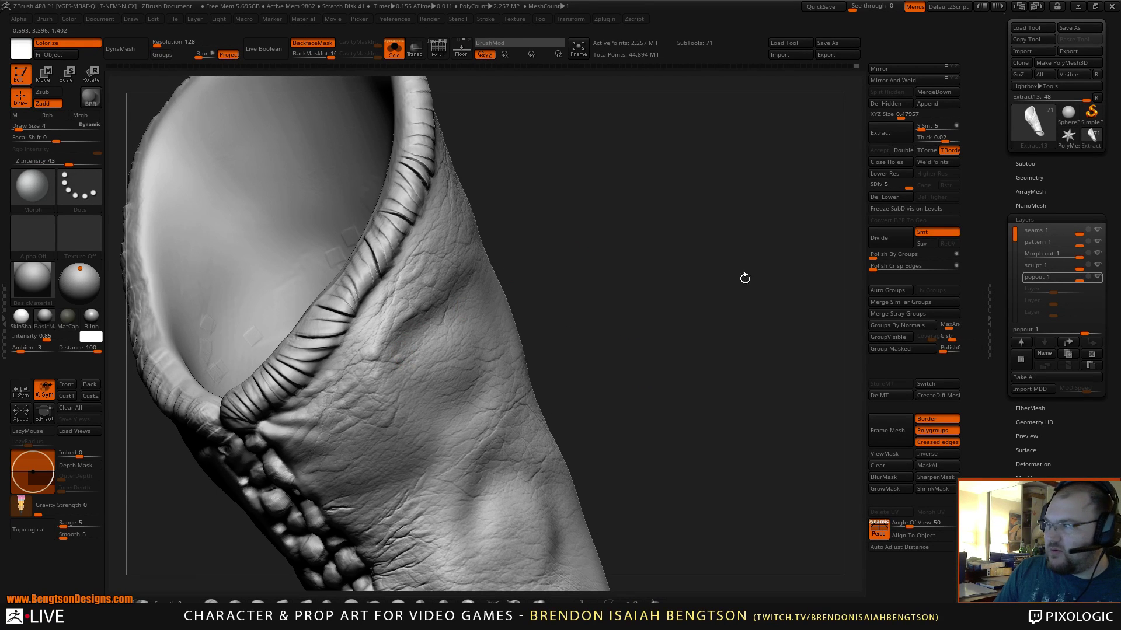
click(1092, 277)
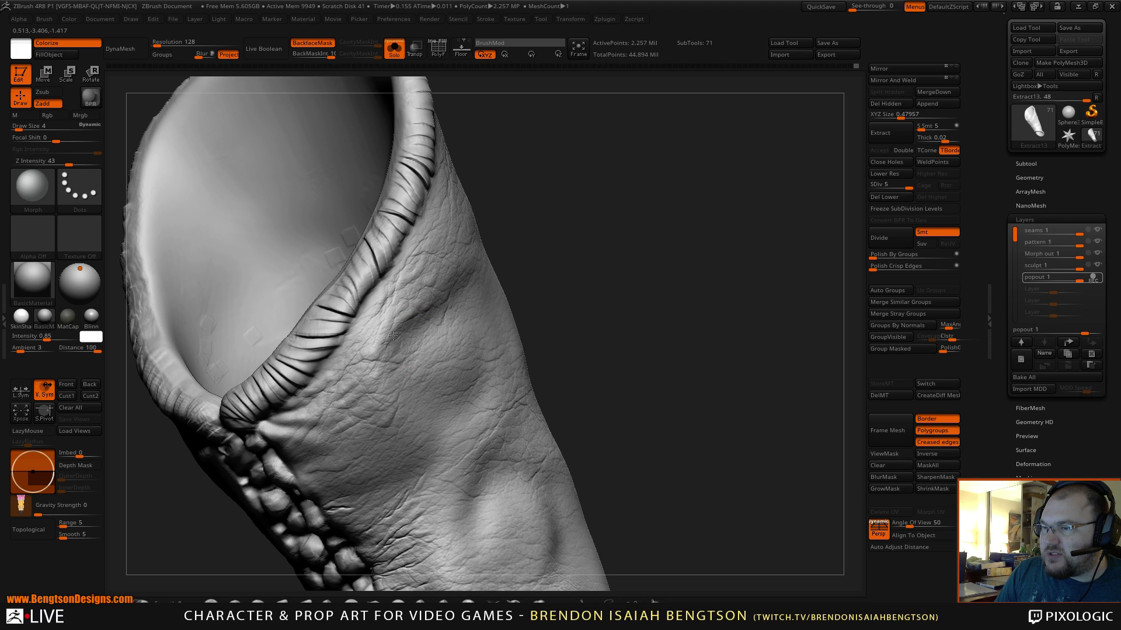
key(space)
drag(400, 342, 403, 342)
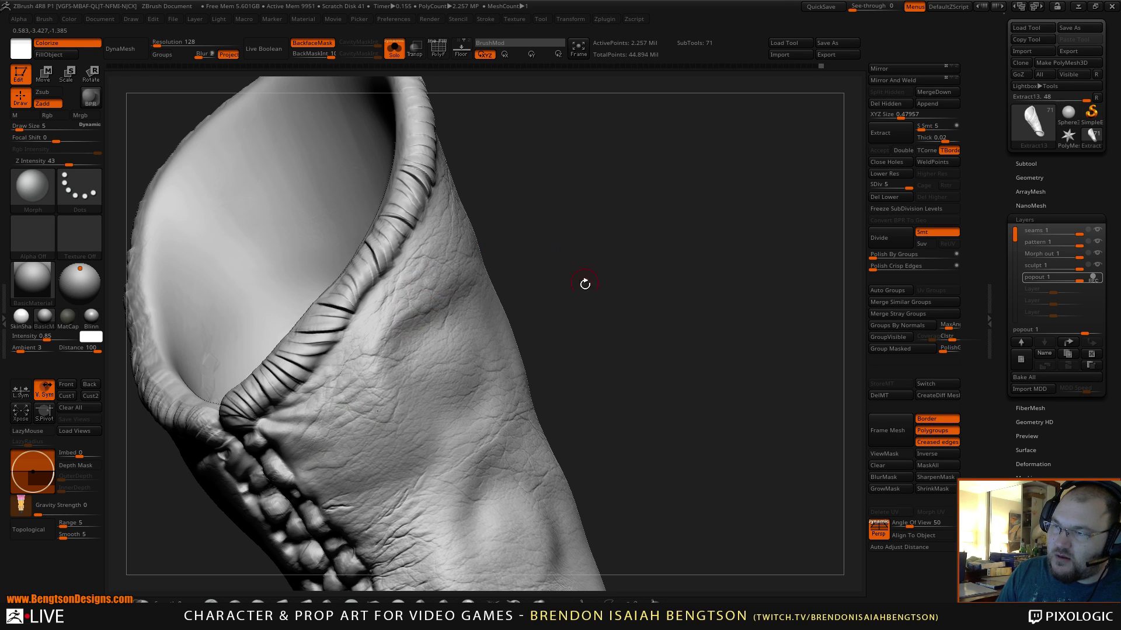
mouse_move(584, 280)
mouse_down()
mouse_move(562, 253)
mouse_move(607, 251)
mouse_move(635, 211)
mouse_move(600, 253)
mouse_move(517, 275)
mouse_up()
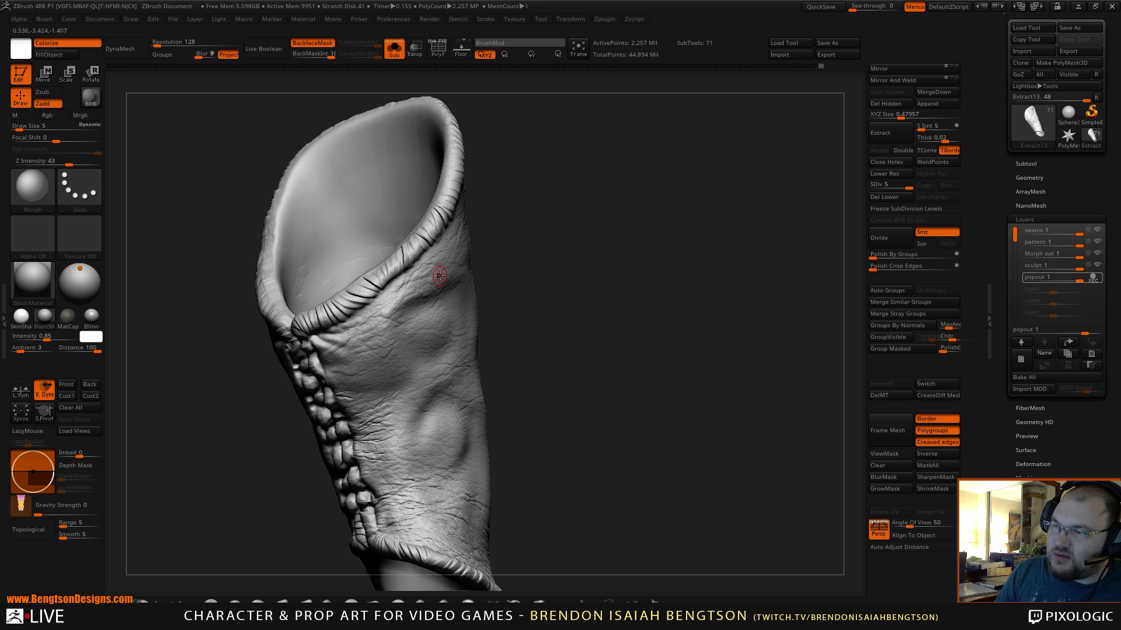
mouse_move(565, 273)
mouse_down()
mouse_move(570, 243)
mouse_move(585, 245)
mouse_move(570, 327)
mouse_move(590, 296)
mouse_move(565, 278)
mouse_move(590, 256)
mouse_move(585, 230)
mouse_move(574, 264)
mouse_up()
mouse_move(700, 278)
mouse_down()
mouse_move(640, 273)
mouse_move(643, 256)
mouse_up()
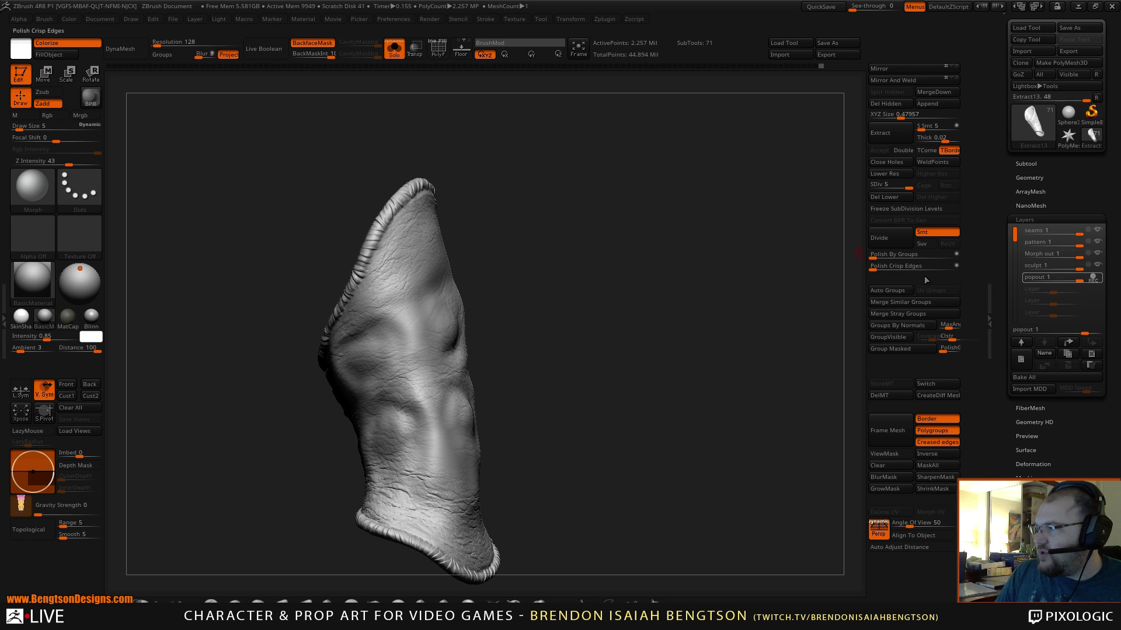
- Switch recording to the sculpt layer and choose the Orb_Cracks brush with a draw size of 3
click(1087, 268)
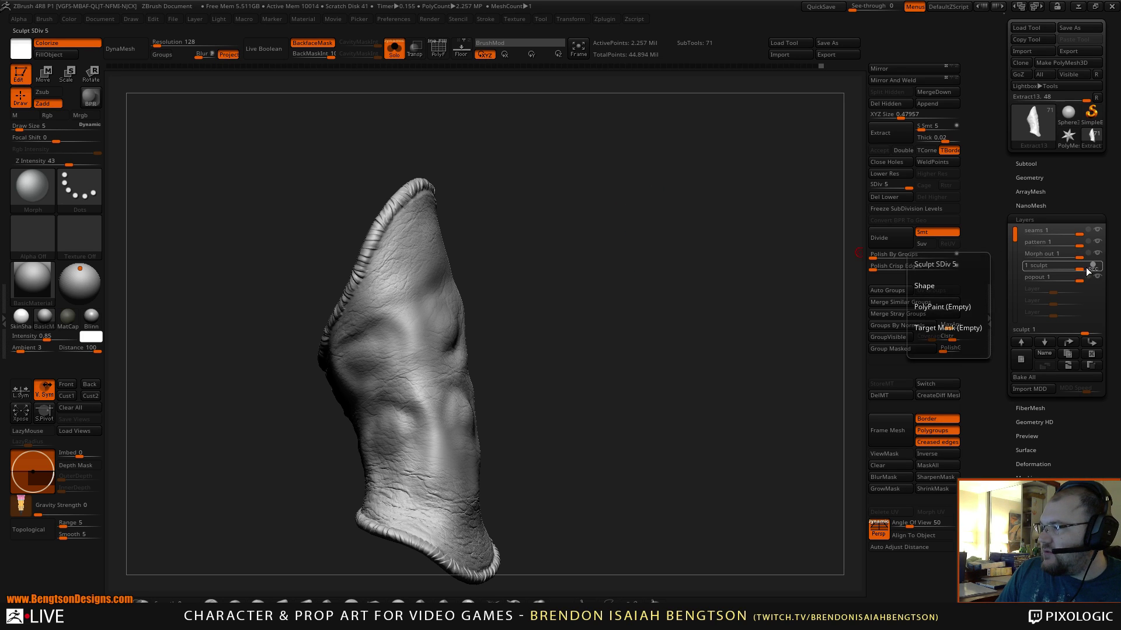
mouse_move(579, 269)
mouse_down()
mouse_move(603, 221)
mouse_move(589, 259)
mouse_move(591, 231)
mouse_move(638, 207)
mouse_move(628, 207)
mouse_move(638, 188)
mouse_move(610, 197)
mouse_up()
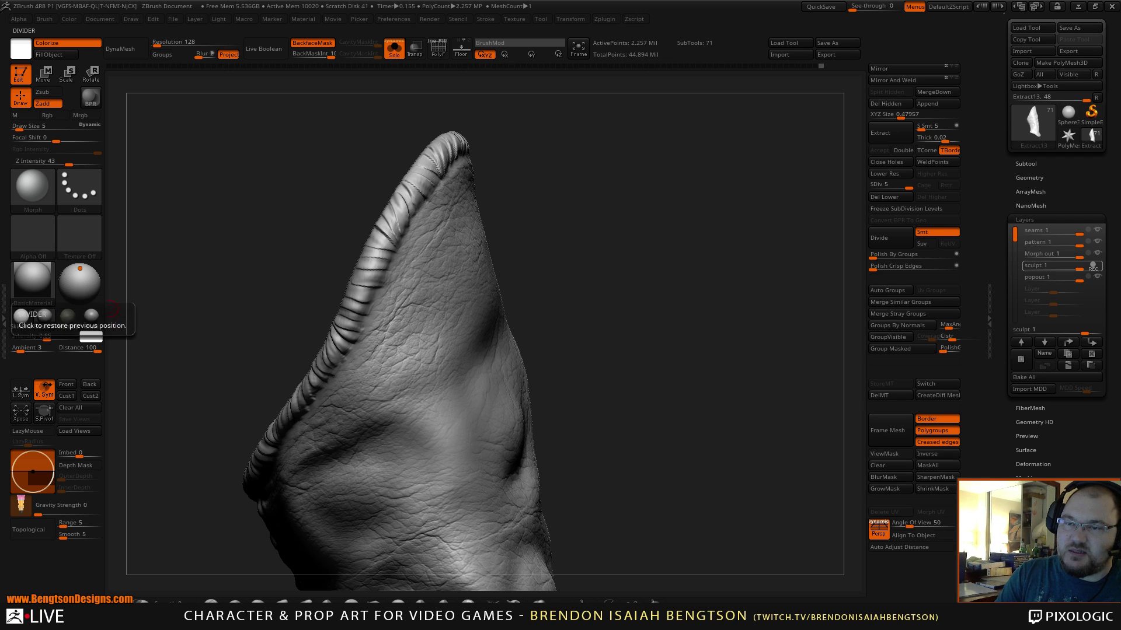
click(4, 318)
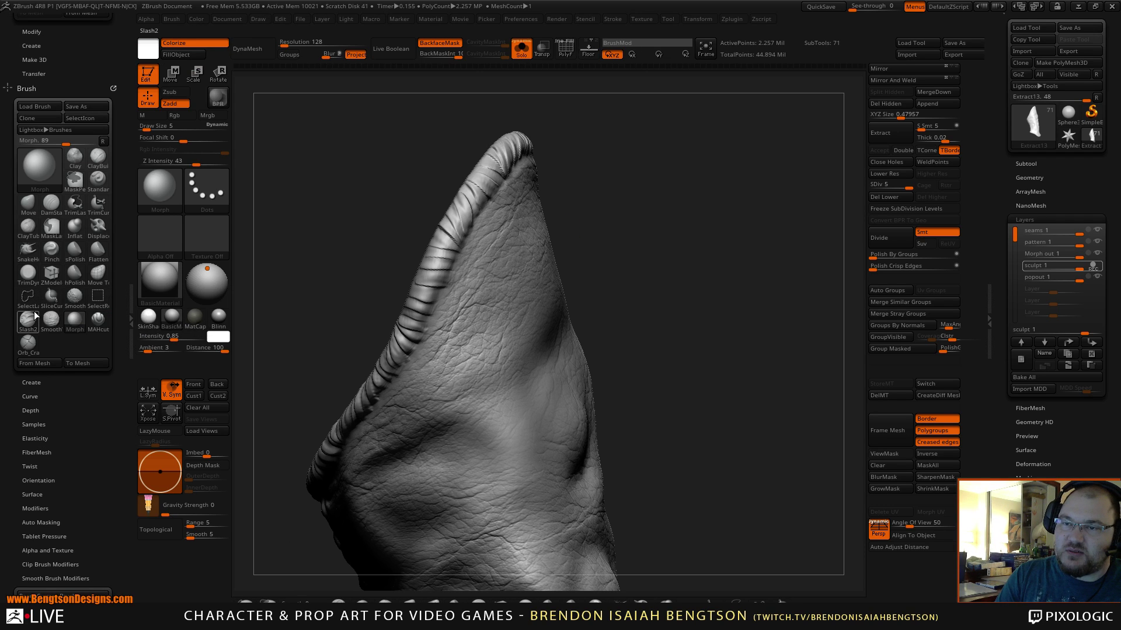
click(28, 344)
mouse_move(584, 243)
mouse_down()
mouse_move(643, 254)
mouse_move(506, 298)
mouse_up()
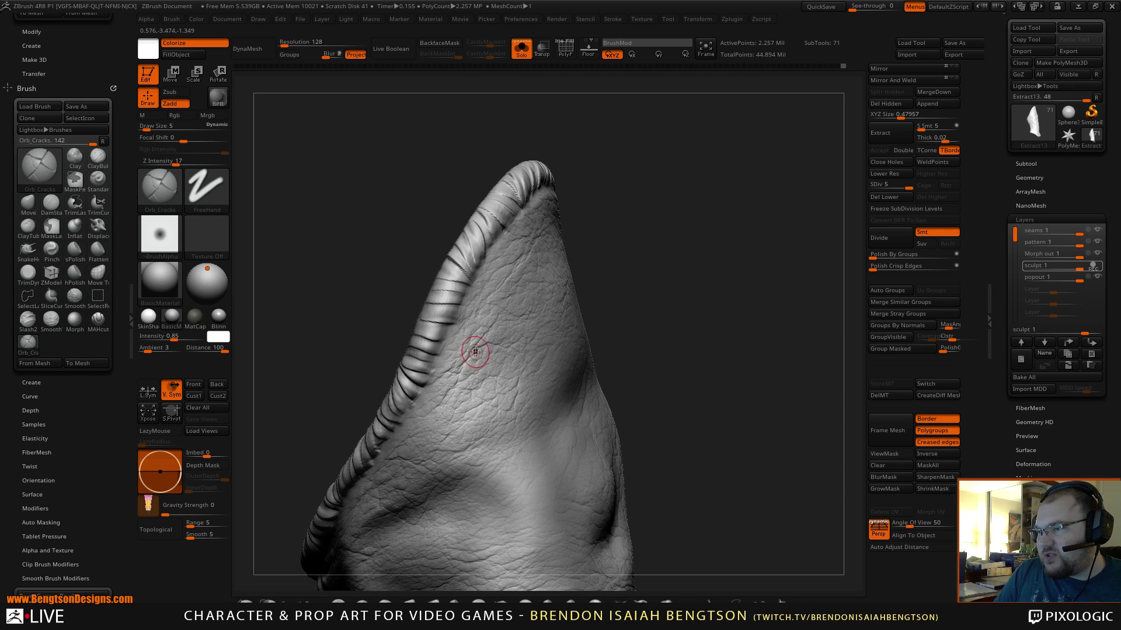
key(space)
drag(476, 353, 472, 353)
mouse_move(583, 258)
mouse_down()
mouse_move(704, 223)
mouse_move(492, 299)
mouse_up()
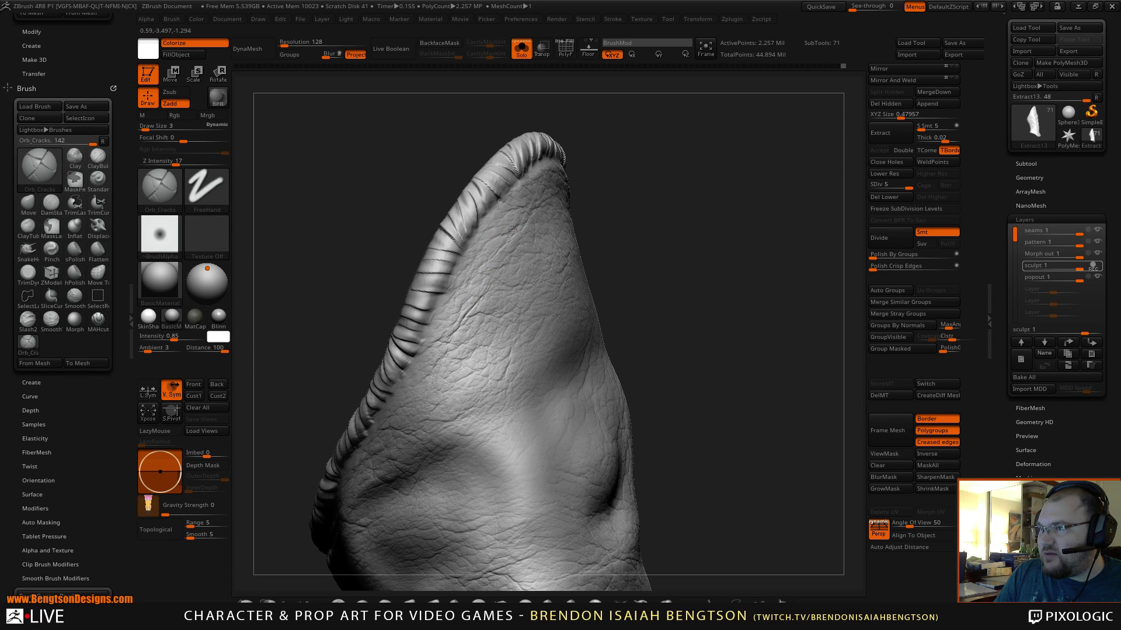
- Carve fine cracks into the leather beneath the wrapped trim along the side of the bracer's pointed elbow flap
drag(597, 185, 651, 185)
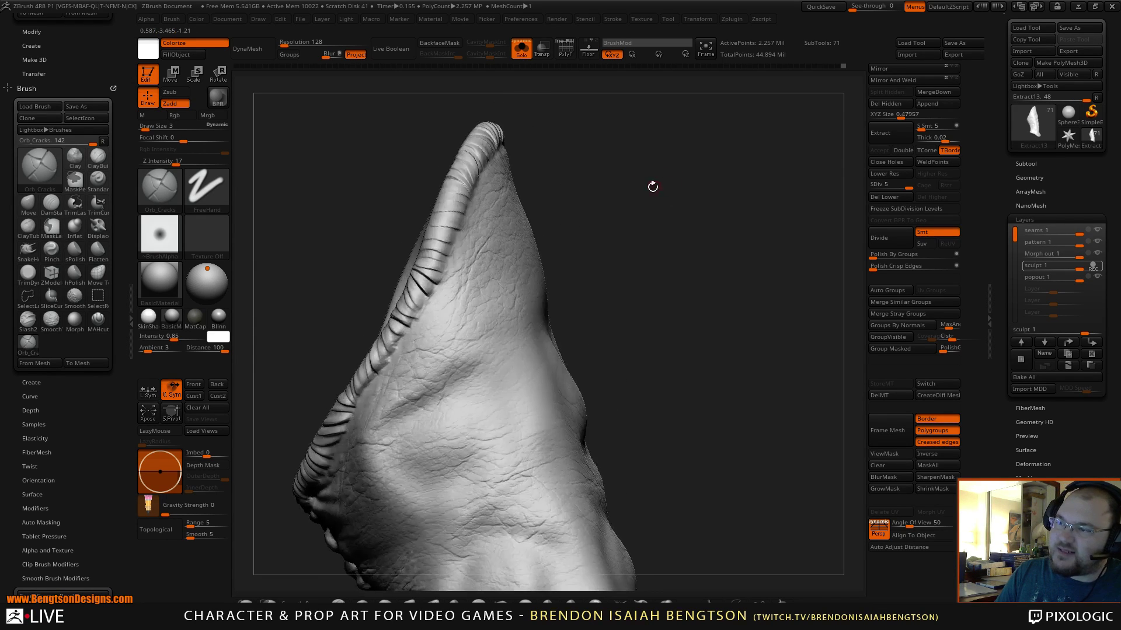
drag(562, 219, 595, 149)
drag(669, 174, 632, 233)
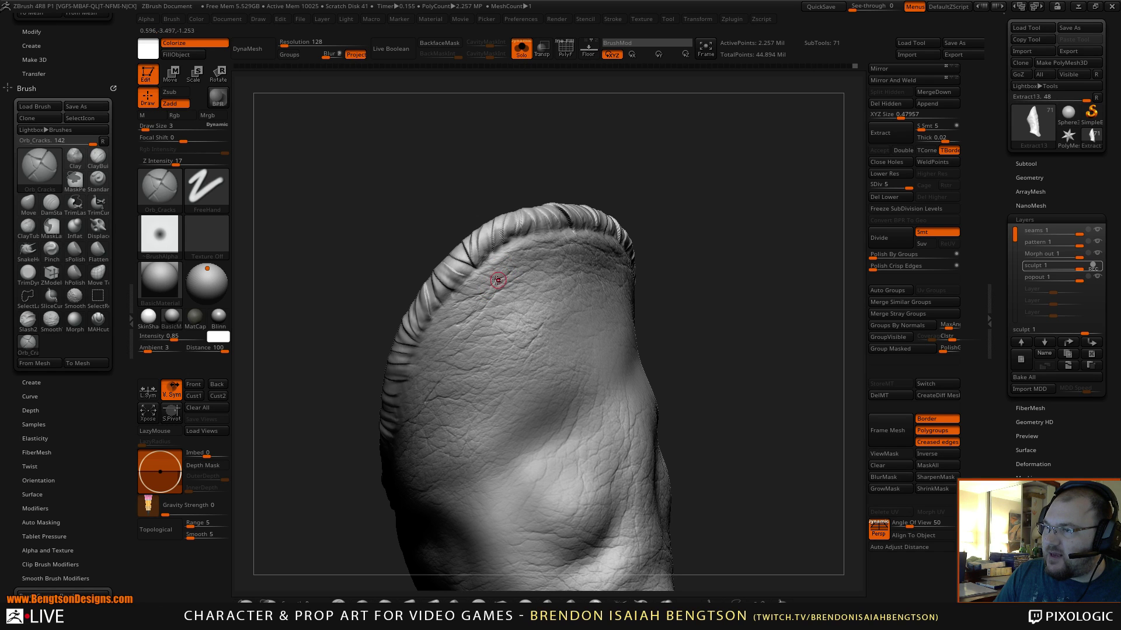
mouse_move(540, 169)
mouse_down()
mouse_move(550, 167)
mouse_move(514, 234)
mouse_up()
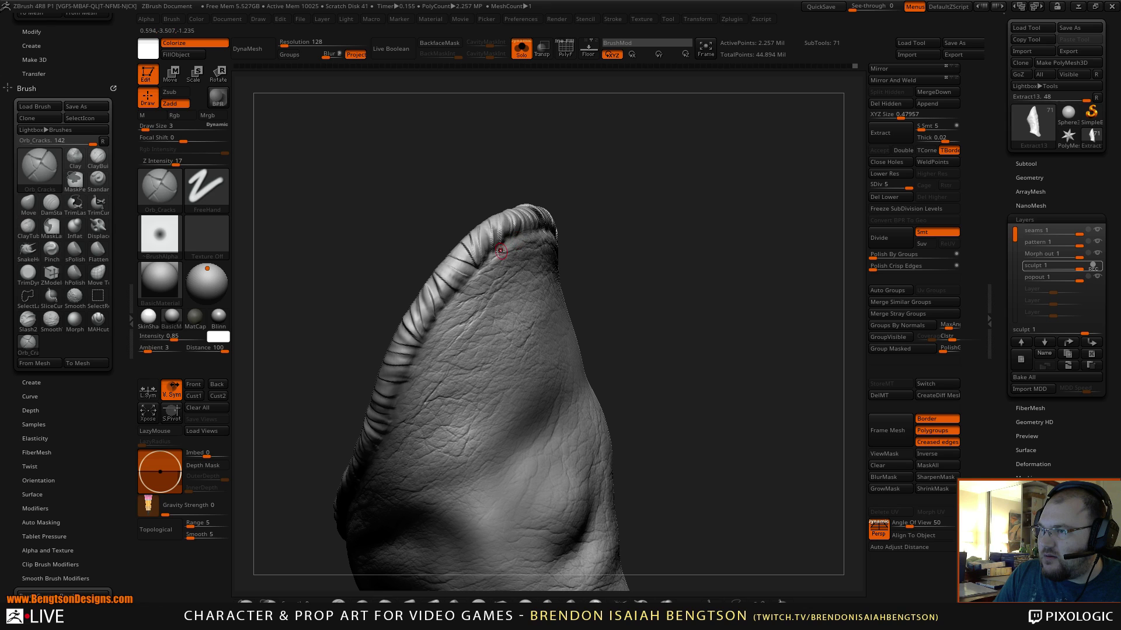
drag(595, 235, 603, 218)
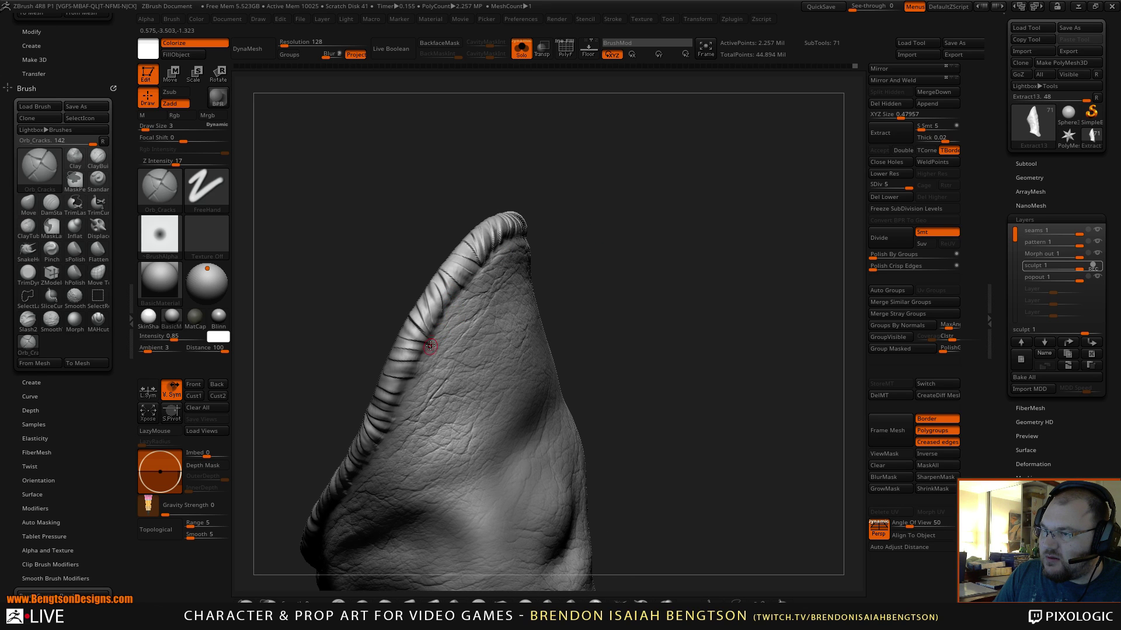
drag(611, 232, 565, 265)
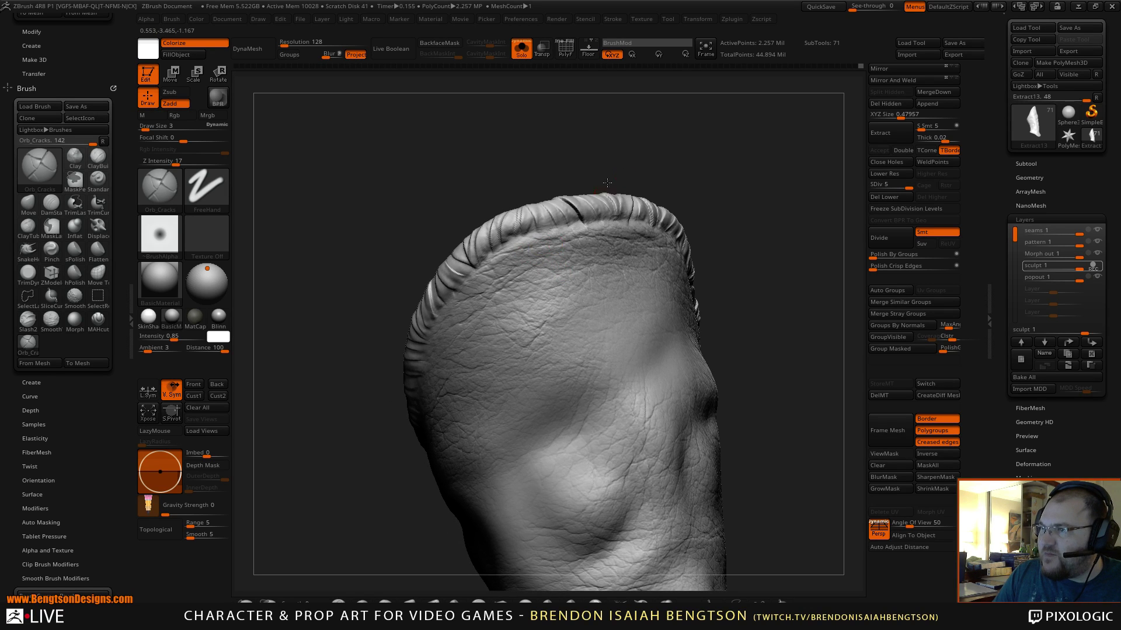
- Extend the leather cracks up the elbow flap, close under the wrapped trim toward its tip
mouse_move(563, 189)
mouse_down()
mouse_move(511, 210)
mouse_move(560, 212)
mouse_move(562, 235)
mouse_move(583, 229)
mouse_move(565, 187)
mouse_move(525, 291)
mouse_move(515, 211)
mouse_move(467, 345)
mouse_up()
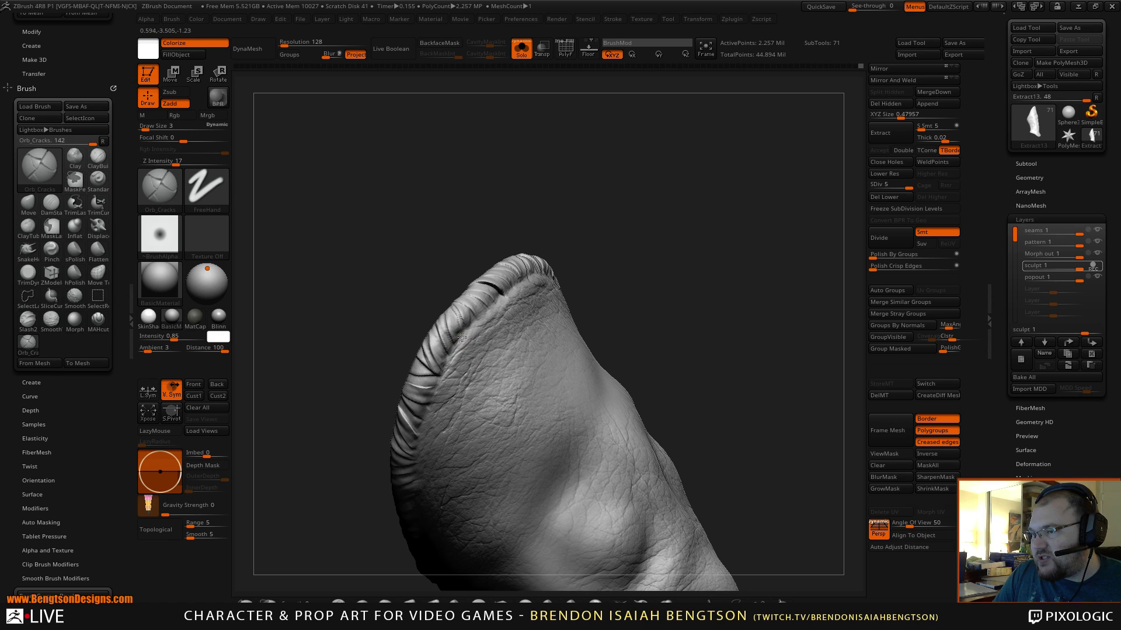
drag(566, 225, 543, 240)
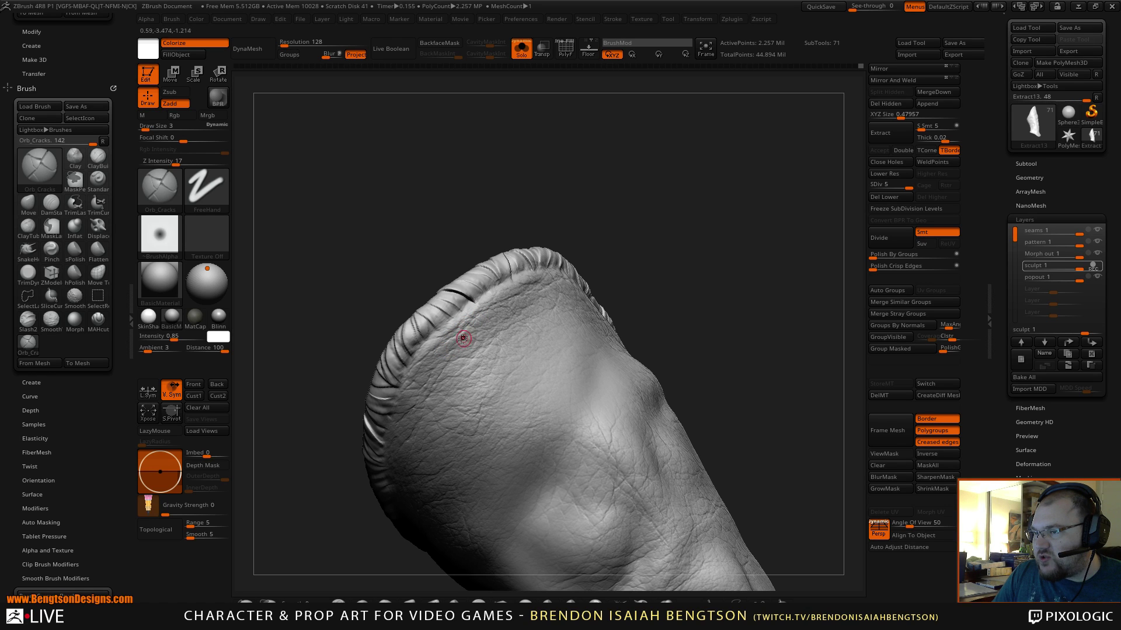
drag(625, 220, 633, 209)
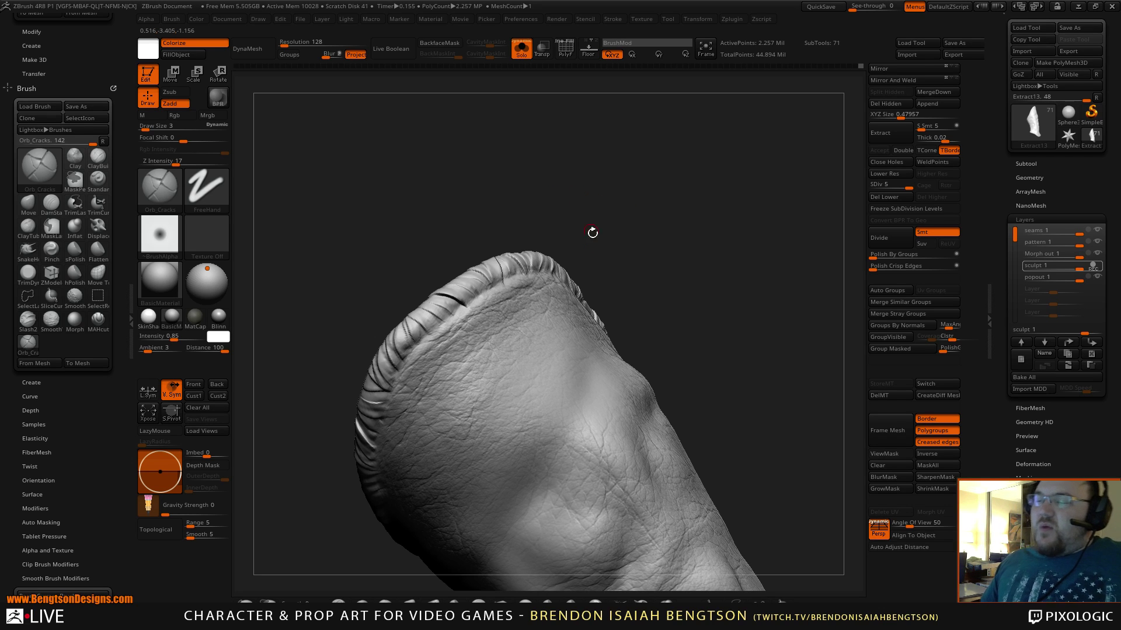
mouse_move(613, 280)
mouse_down()
mouse_move(632, 245)
mouse_move(531, 263)
mouse_up()
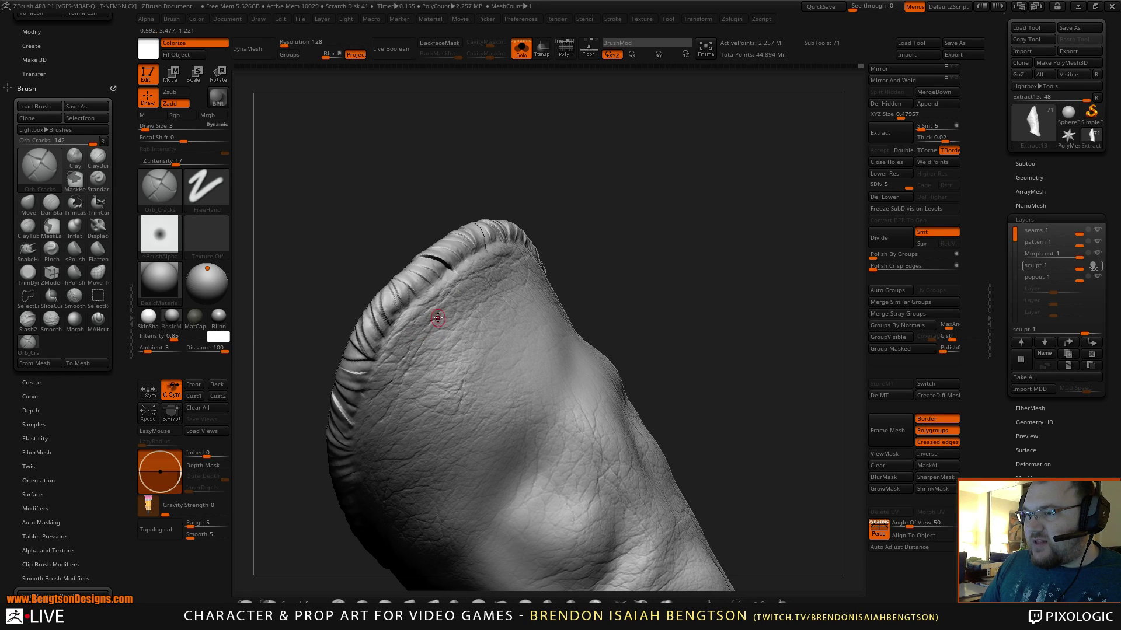
drag(428, 332, 436, 313)
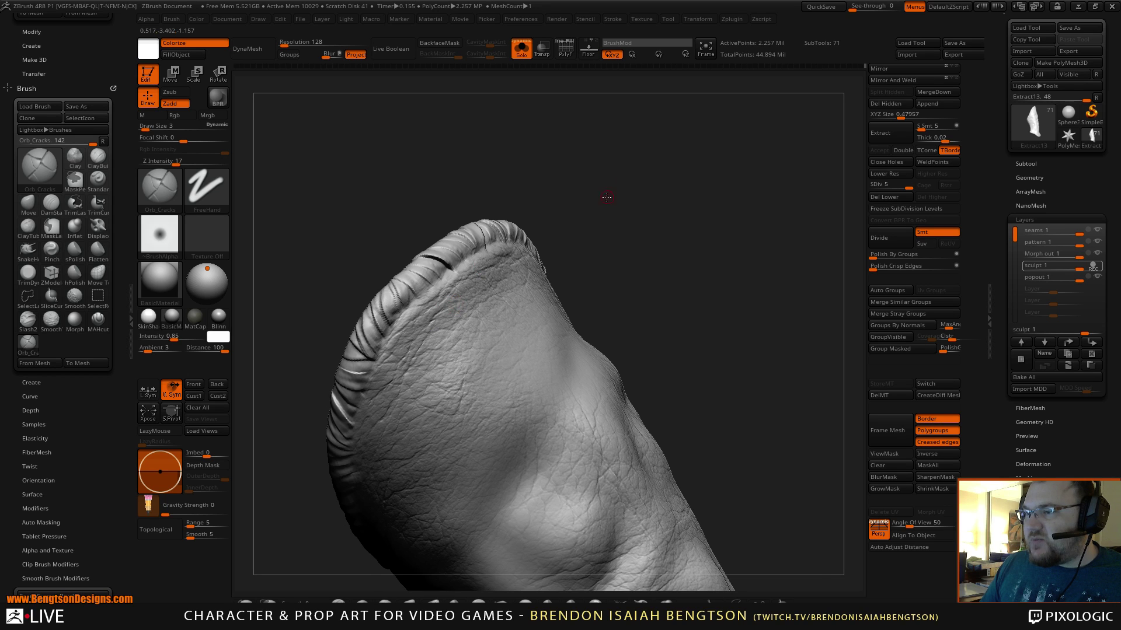
drag(607, 197, 598, 216)
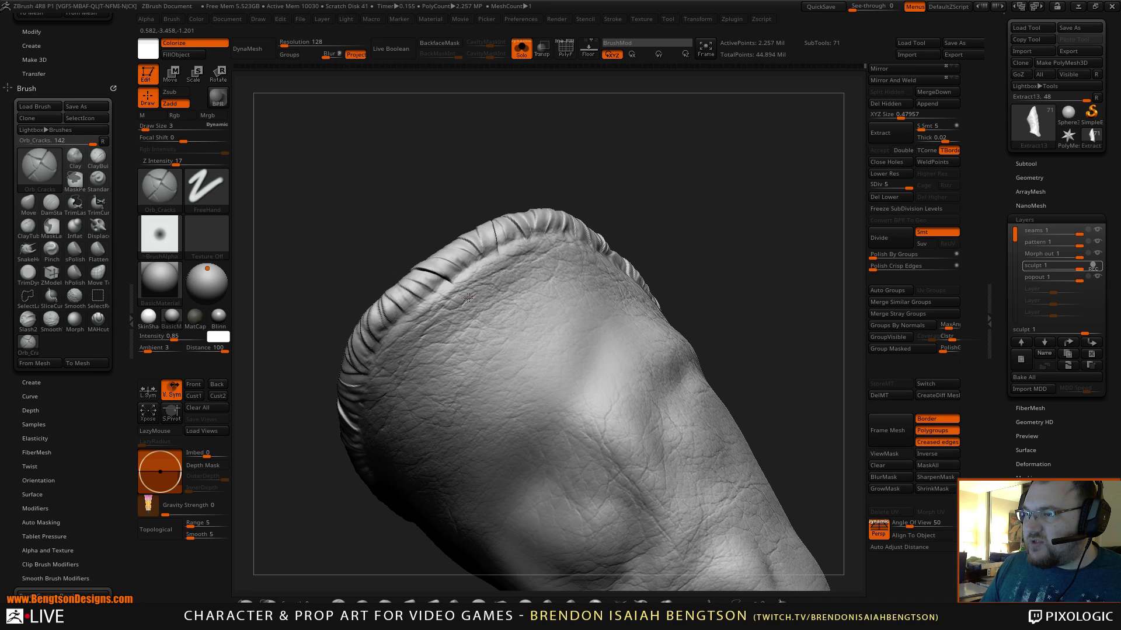
- Carve more fine cracks across the leather at the elbow flap's rounded tip, just below the wrapped trim
key(ctrl)
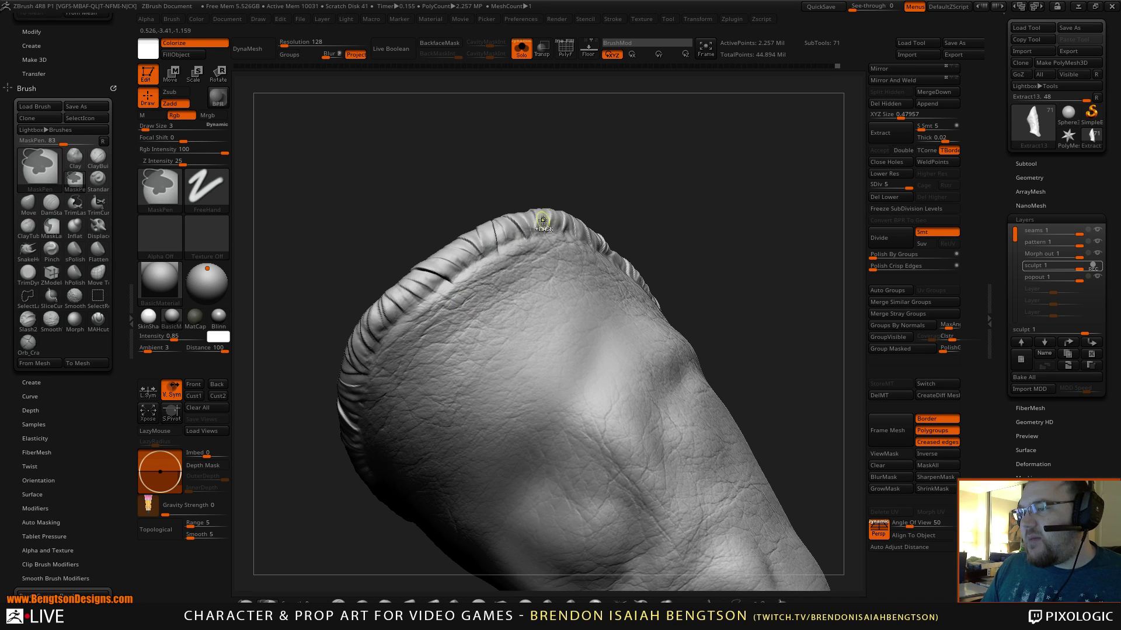
drag(536, 200, 566, 200)
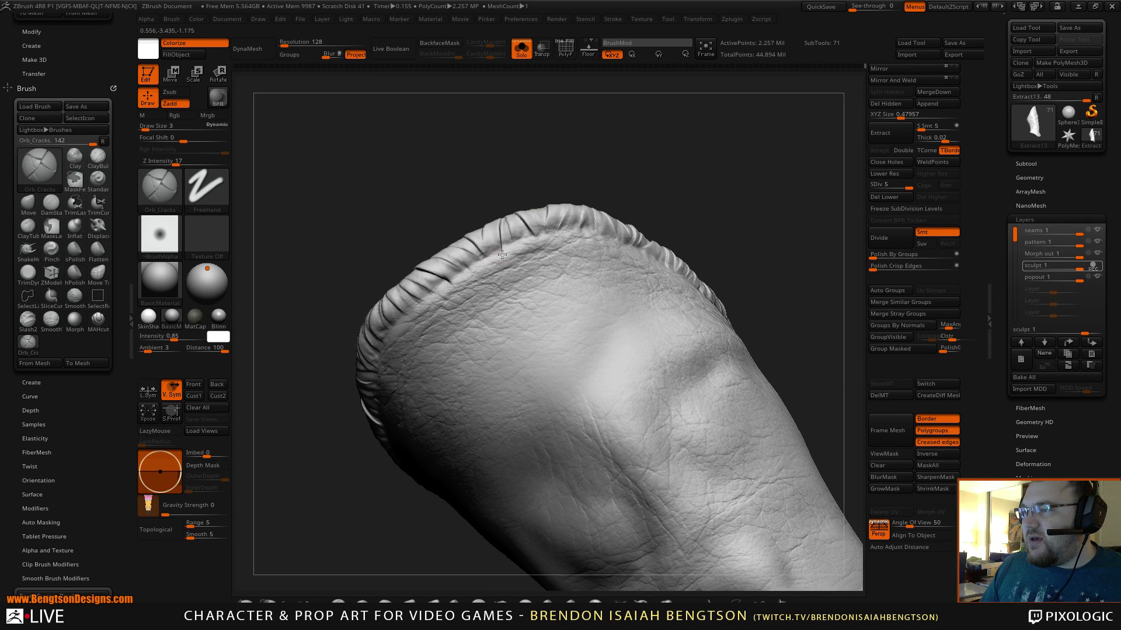
drag(535, 202, 475, 252)
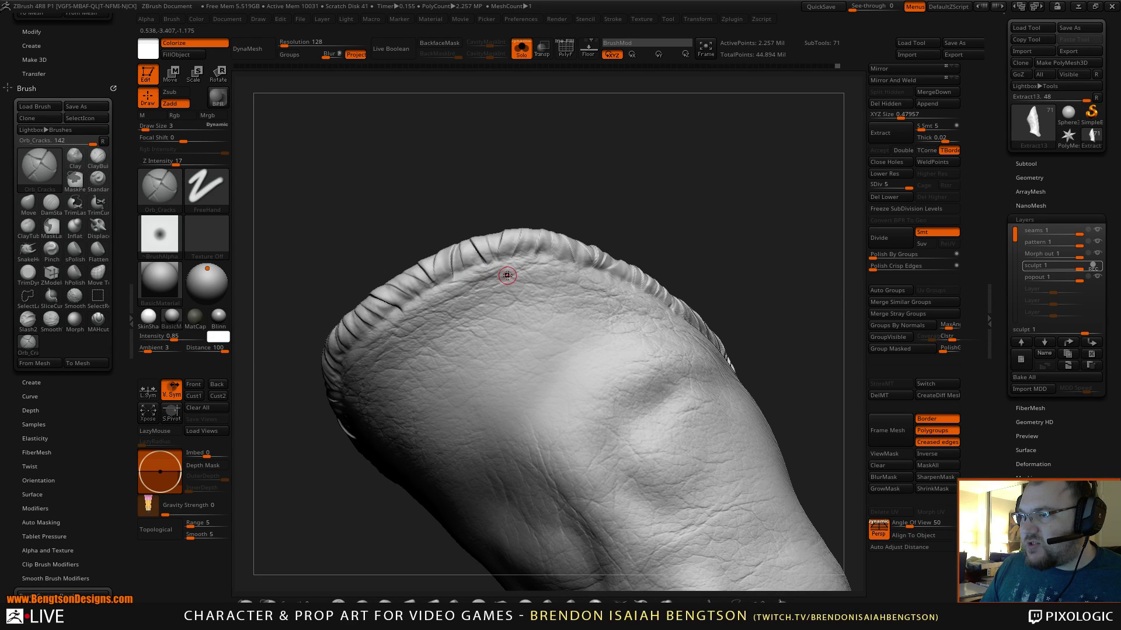
drag(563, 189, 470, 247)
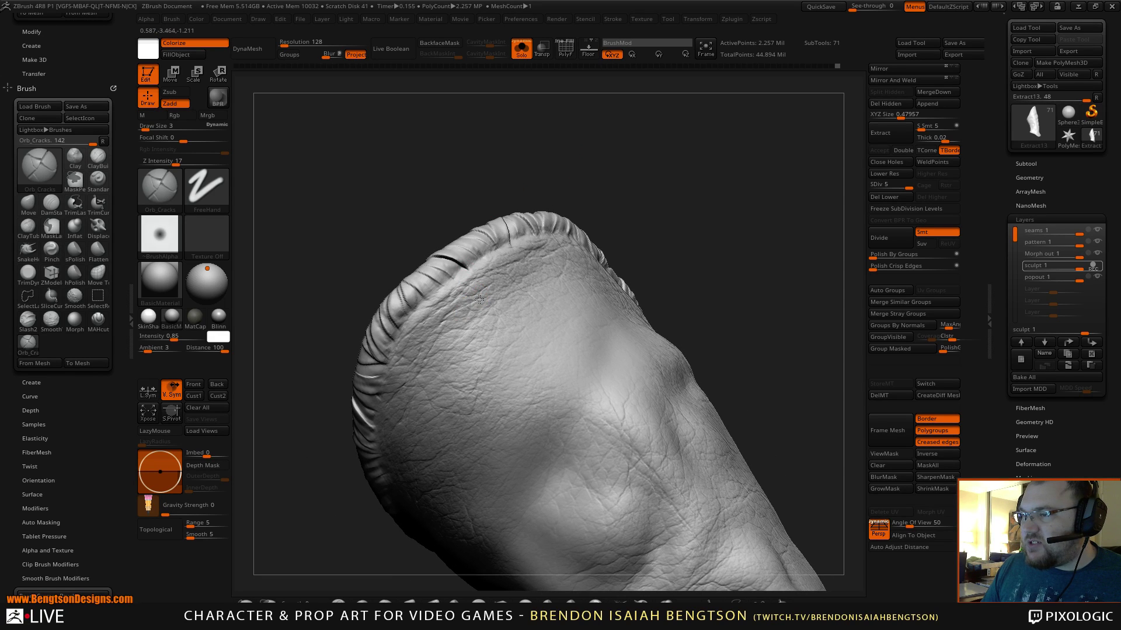
drag(605, 180, 626, 216)
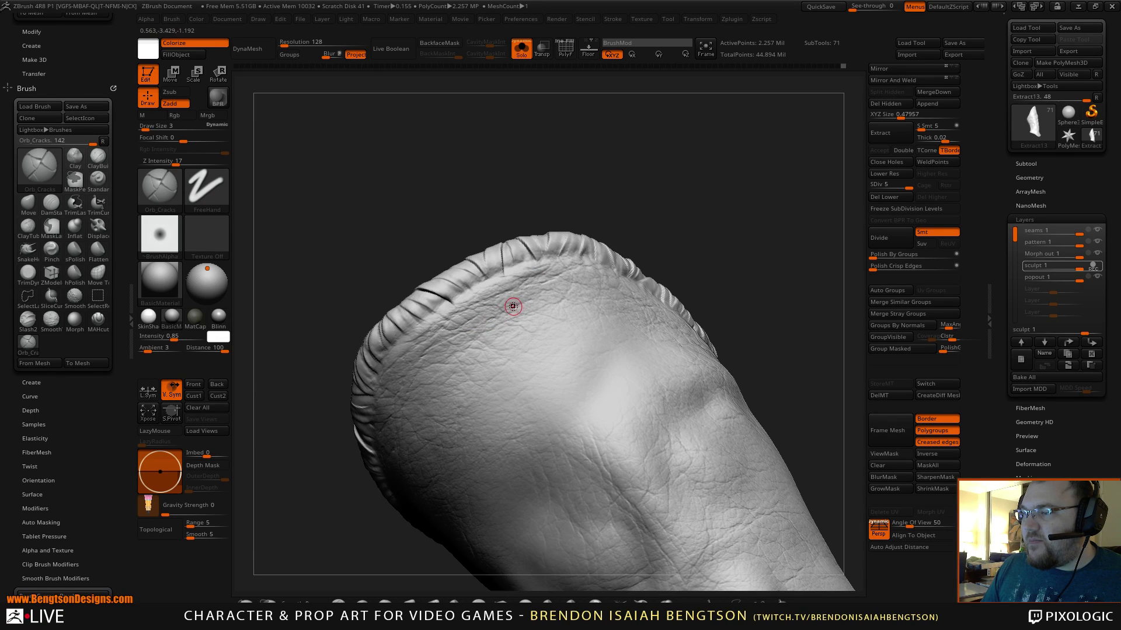
mouse_move(607, 216)
mouse_down()
mouse_move(637, 188)
mouse_move(624, 190)
mouse_up()
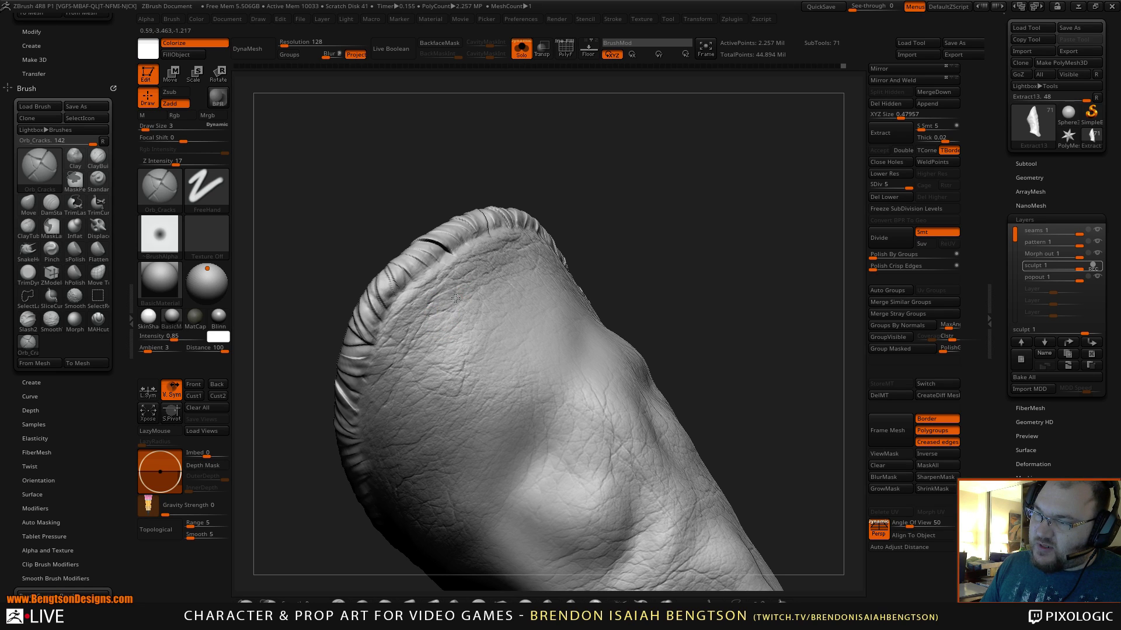
mouse_move(601, 198)
mouse_down()
mouse_move(623, 143)
mouse_move(633, 195)
mouse_move(567, 292)
mouse_move(568, 258)
mouse_move(638, 261)
mouse_move(646, 198)
mouse_move(628, 270)
mouse_move(653, 253)
mouse_move(641, 240)
mouse_up()
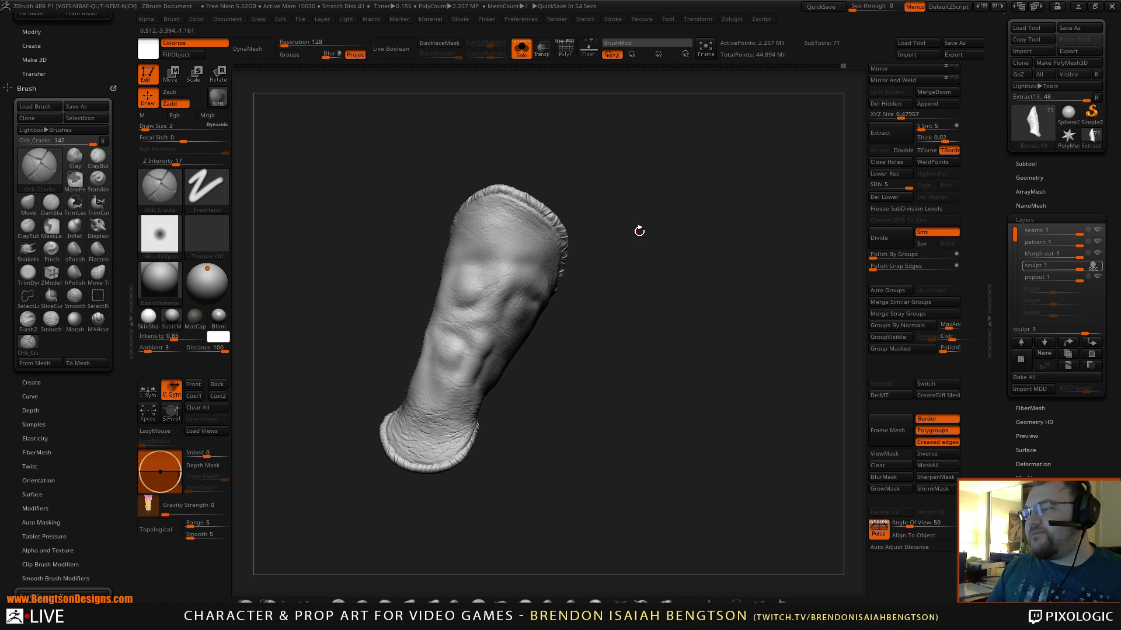
mouse_move(659, 265)
mouse_down()
mouse_move(638, 226)
mouse_move(657, 320)
mouse_move(663, 243)
mouse_move(613, 195)
mouse_move(663, 225)
mouse_move(650, 185)
mouse_up()
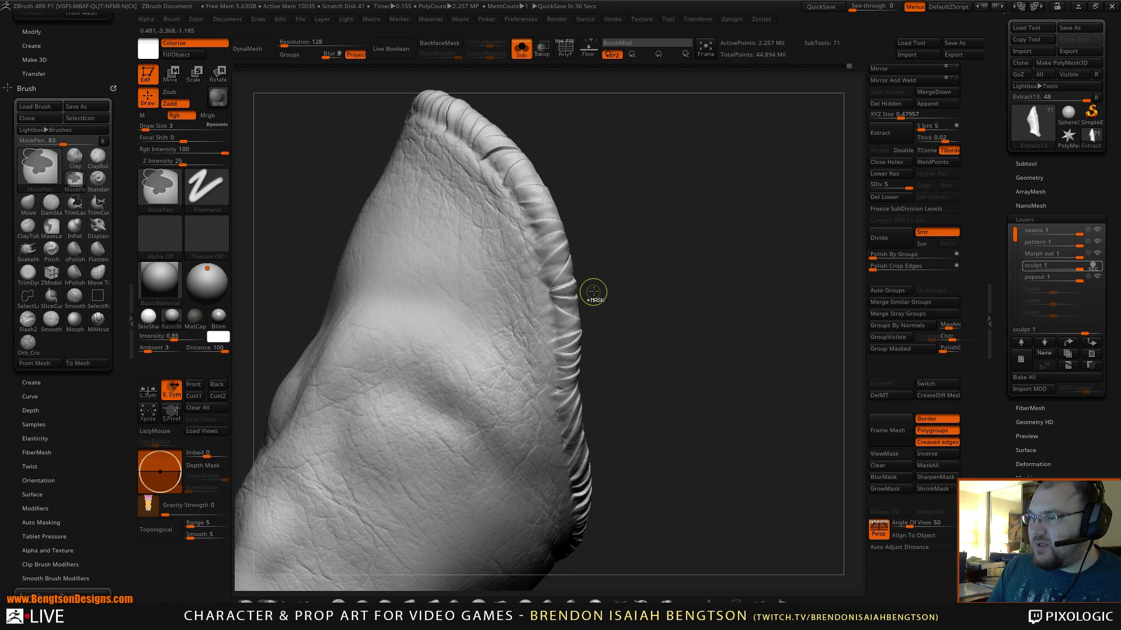
- Carve fine cracks down the side of the elbow flap, from the wrapped trim inward across the raised leather fold
mouse_move(611, 283)
mouse_down()
mouse_move(621, 301)
mouse_move(596, 272)
mouse_move(529, 342)
mouse_up()
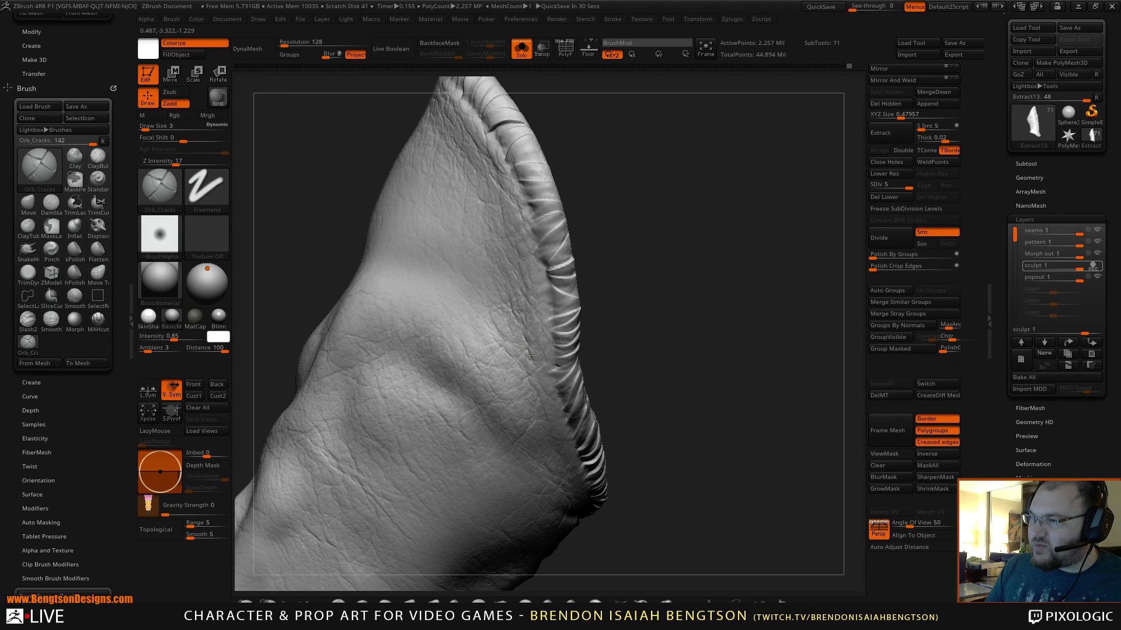
drag(629, 266, 650, 306)
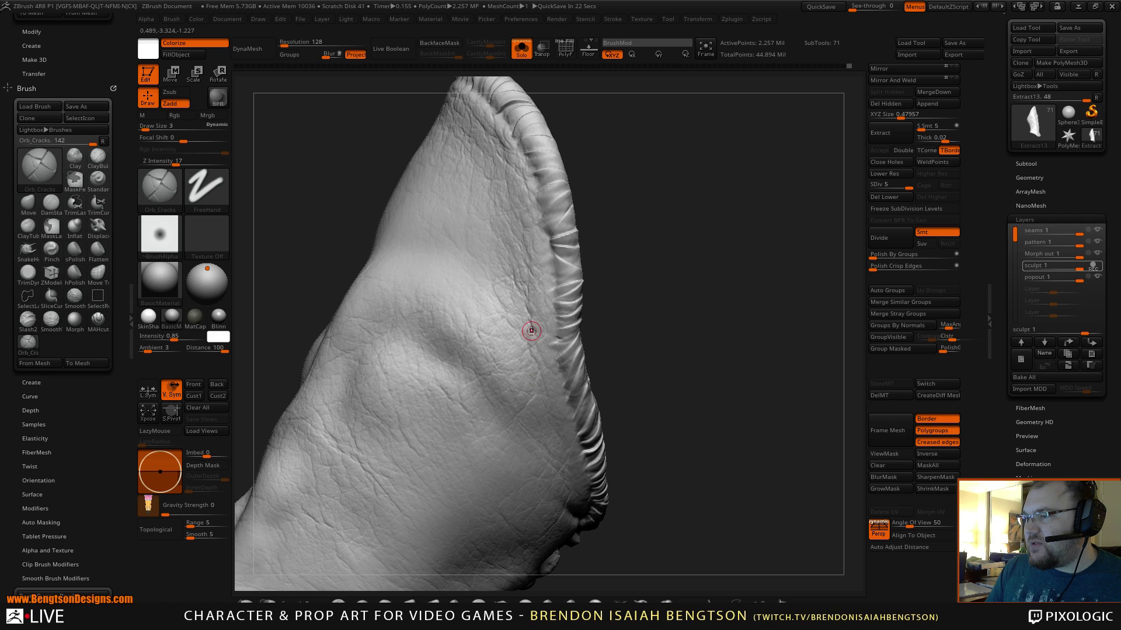
mouse_move(619, 325)
mouse_down()
mouse_move(619, 235)
mouse_move(653, 274)
mouse_up()
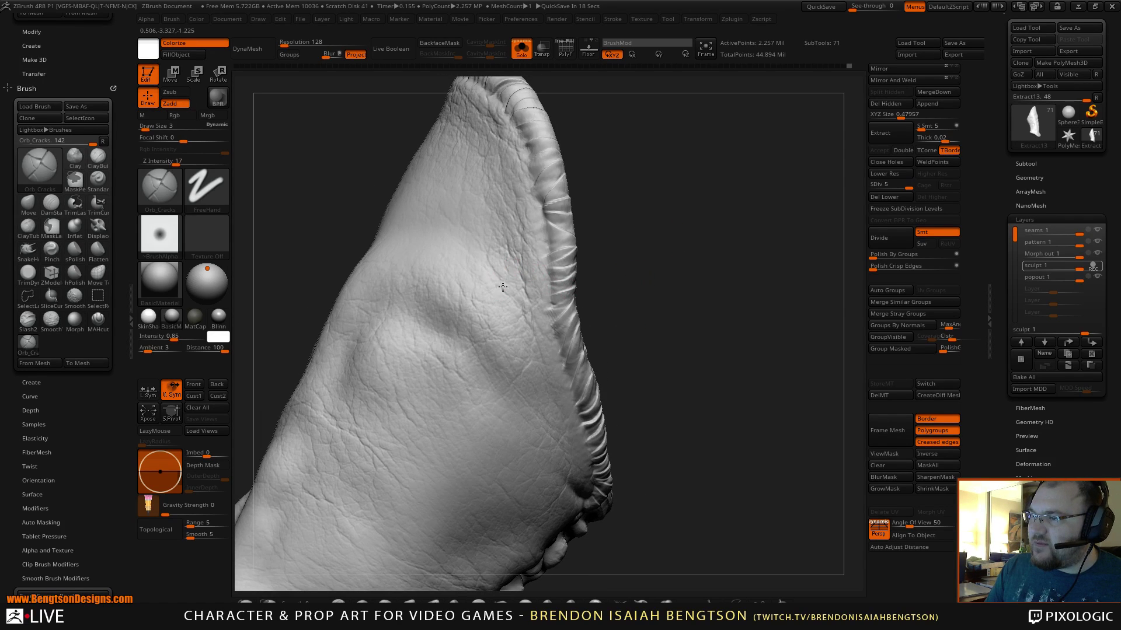
drag(598, 178, 648, 281)
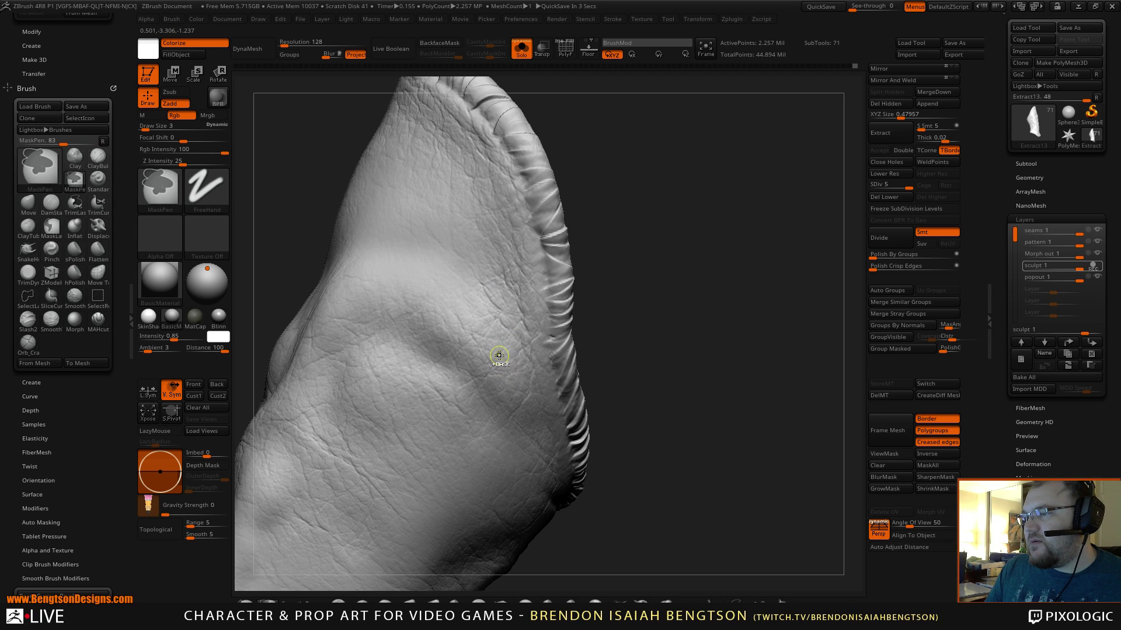
drag(676, 265, 660, 222)
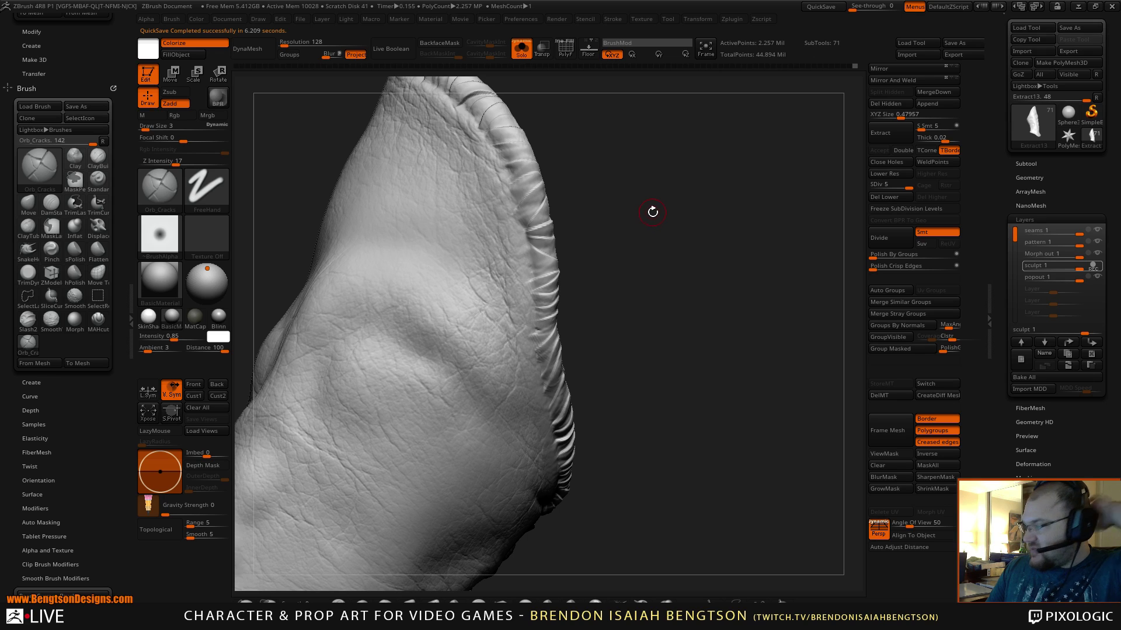
- Carve fine cracks into the leather at the flap's lower corner, where the wrapped trim meets the lumpy seam
mouse_move(636, 281)
mouse_down()
mouse_move(650, 251)
mouse_move(658, 257)
mouse_move(636, 264)
mouse_move(688, 343)
mouse_move(672, 350)
mouse_up()
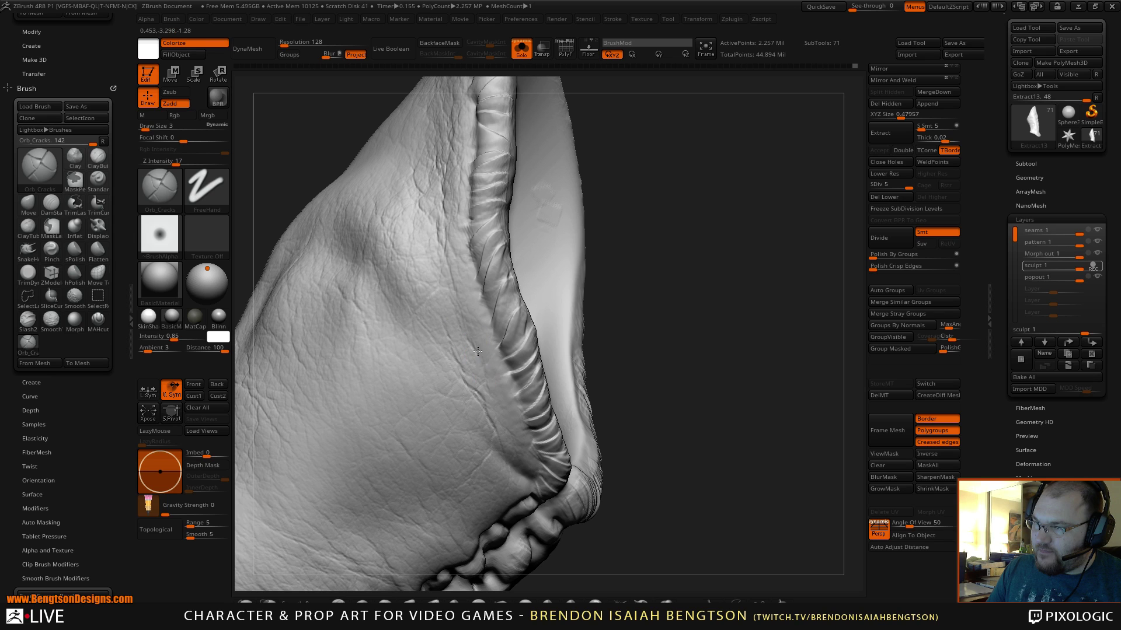
drag(671, 278, 689, 205)
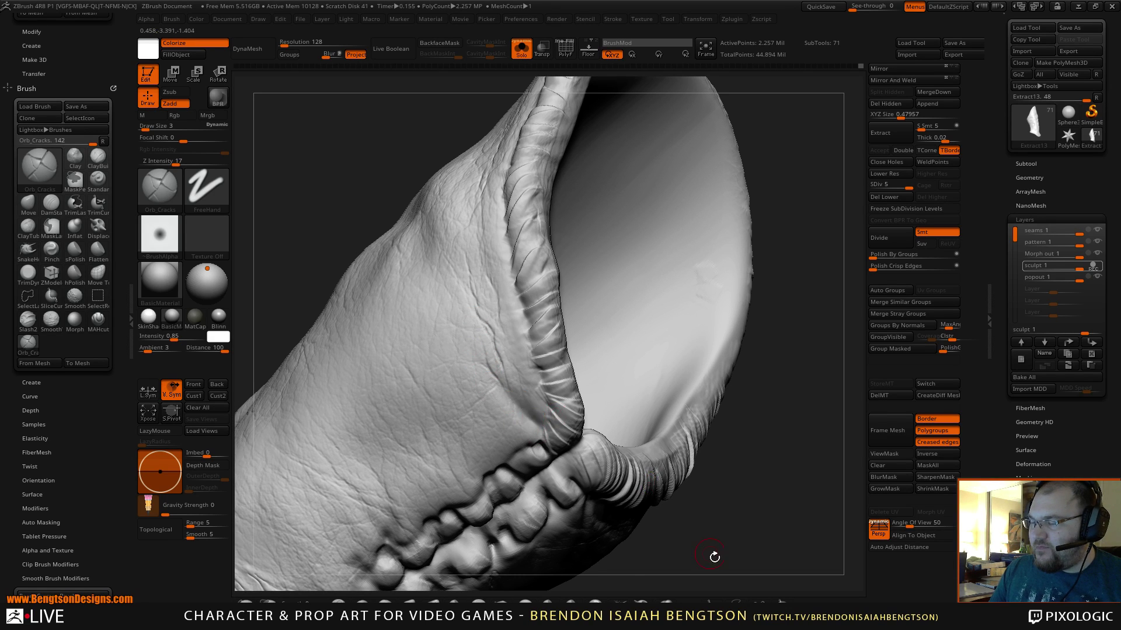
drag(713, 553, 506, 374)
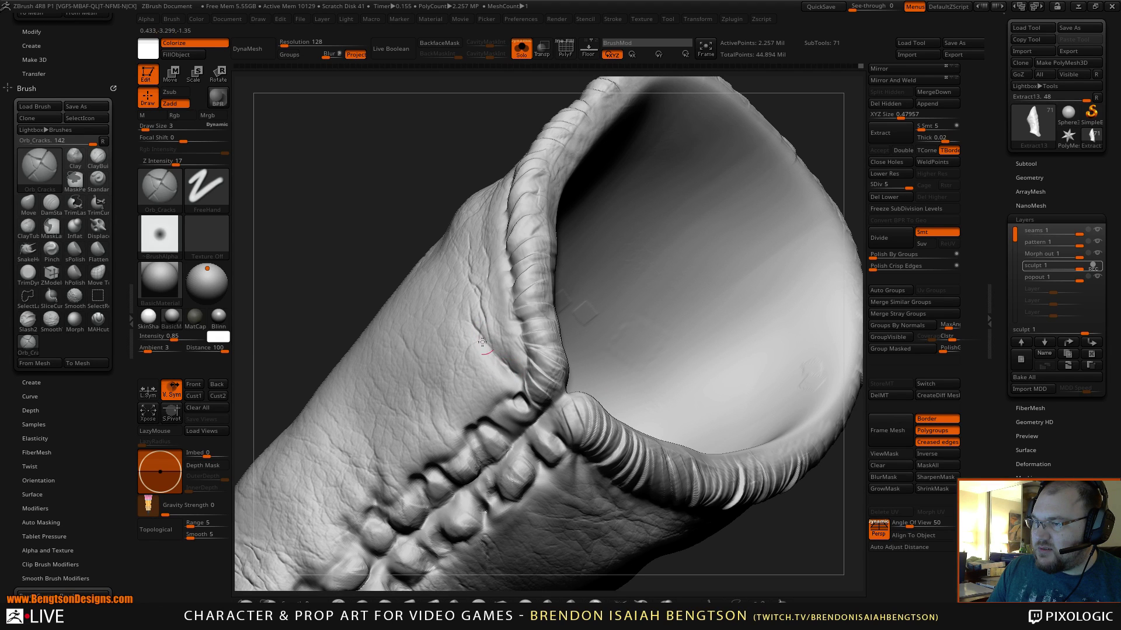
drag(395, 195, 500, 401)
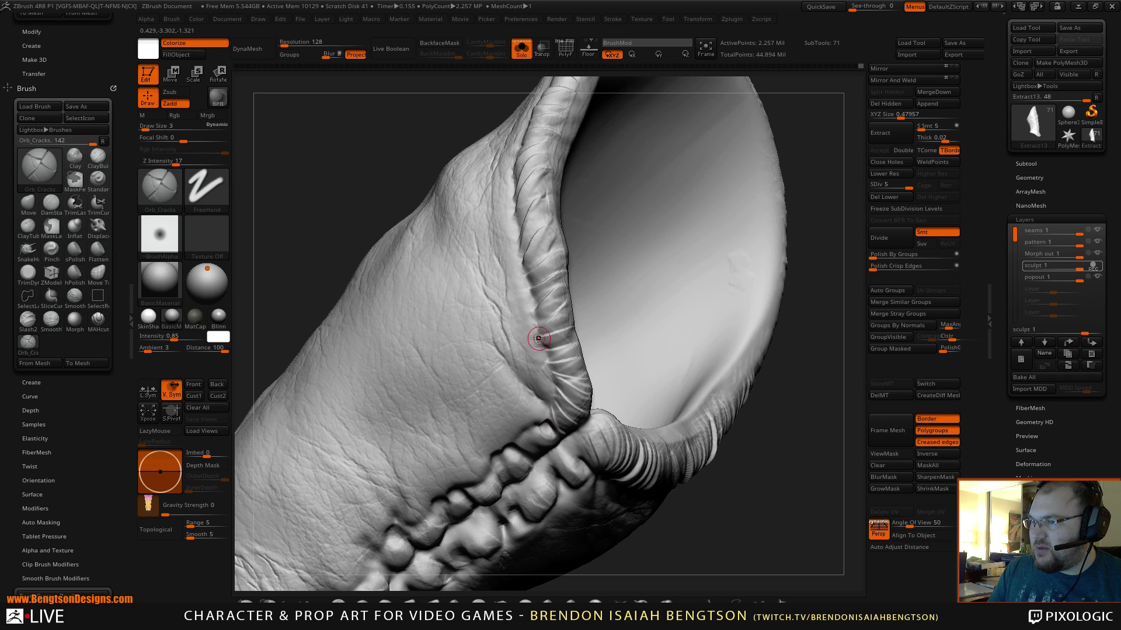
mouse_move(413, 184)
mouse_down()
mouse_move(391, 213)
mouse_move(392, 233)
mouse_up()
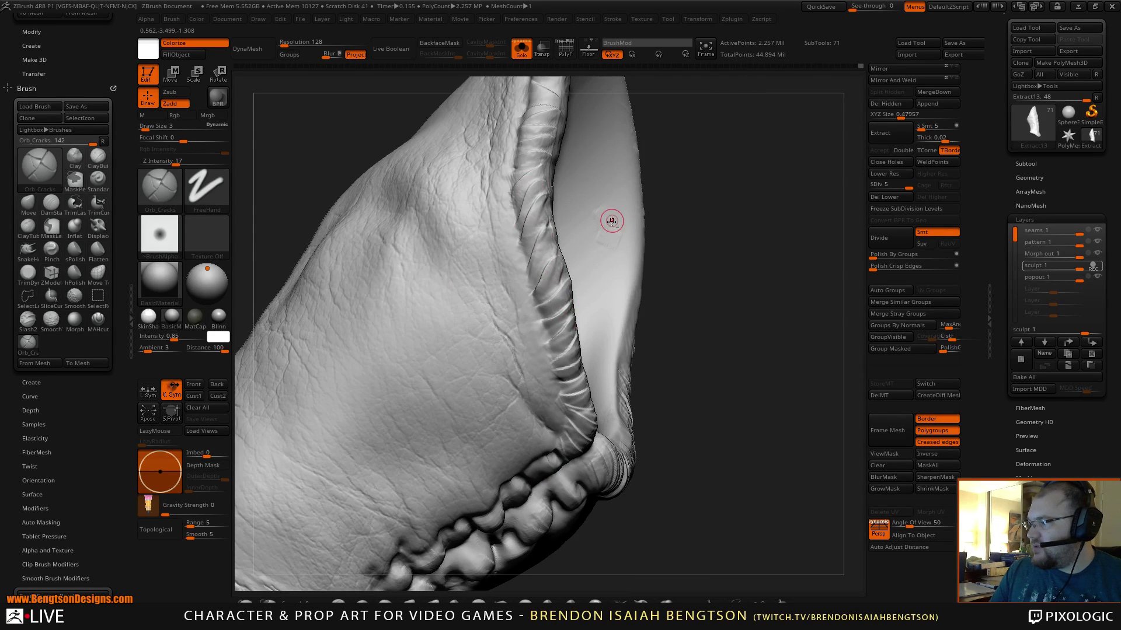
drag(608, 220, 603, 233)
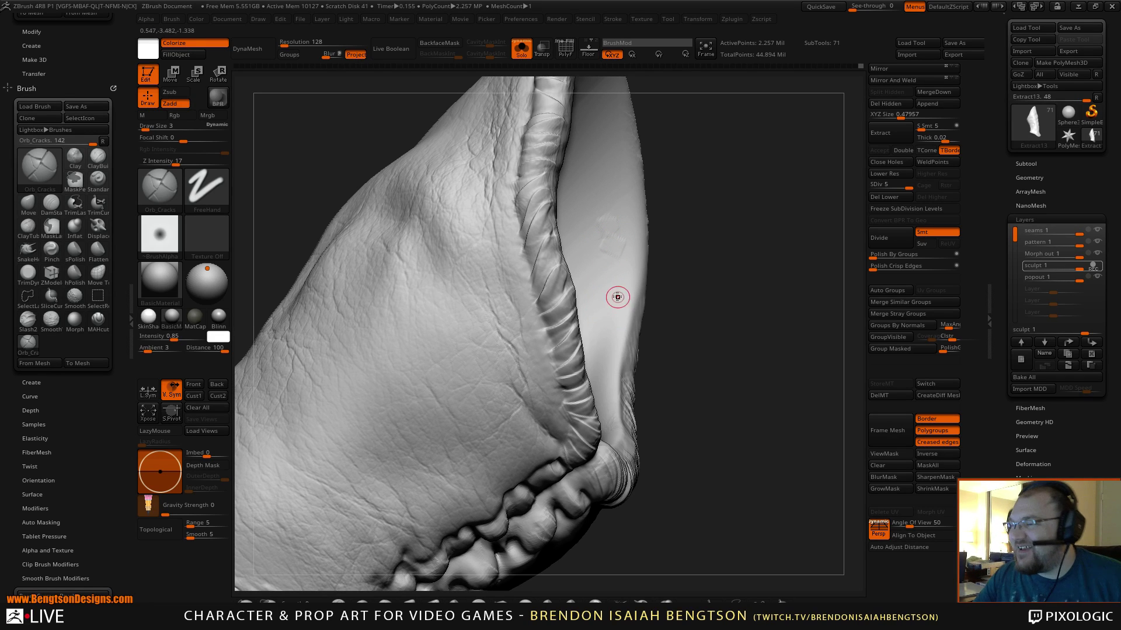
mouse_move(615, 298)
mouse_down()
mouse_move(604, 356)
mouse_move(566, 313)
mouse_up()
mouse_move(566, 313)
right_down()
mouse_move(600, 418)
mouse_move(534, 391)
mouse_move(494, 352)
mouse_move(518, 430)
right_up()
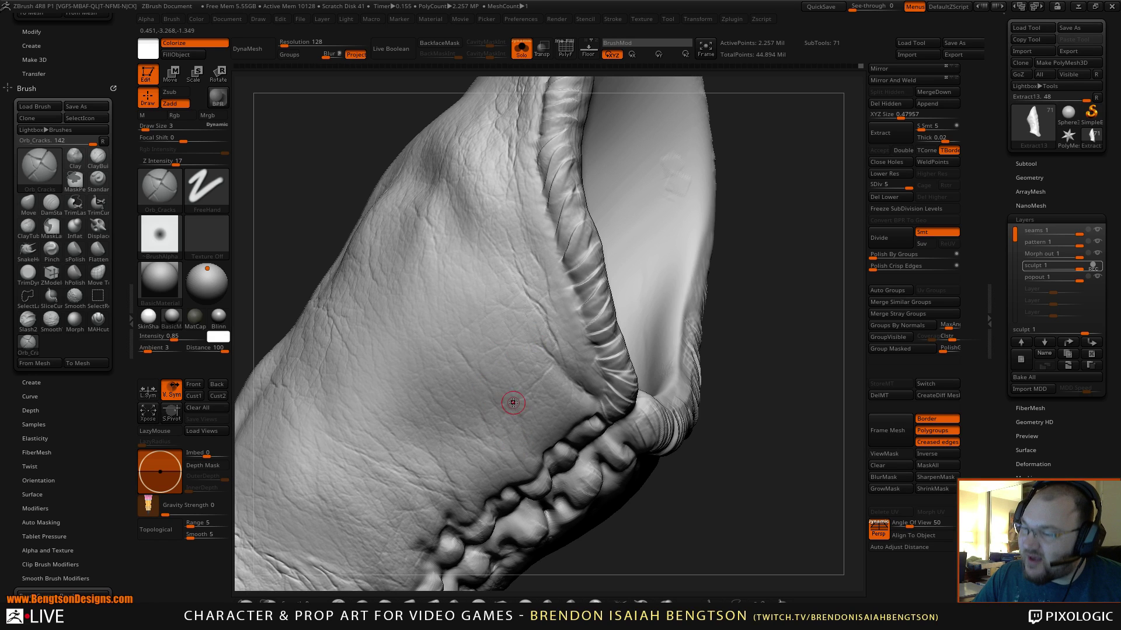
- Extend the leather cracks along the lumpy seam, across the smooth area toward the wrist
alt+right_drag(499, 398, 568, 332)
mouse_move(551, 371)
right_down()
mouse_move(542, 352)
mouse_move(526, 355)
right_up()
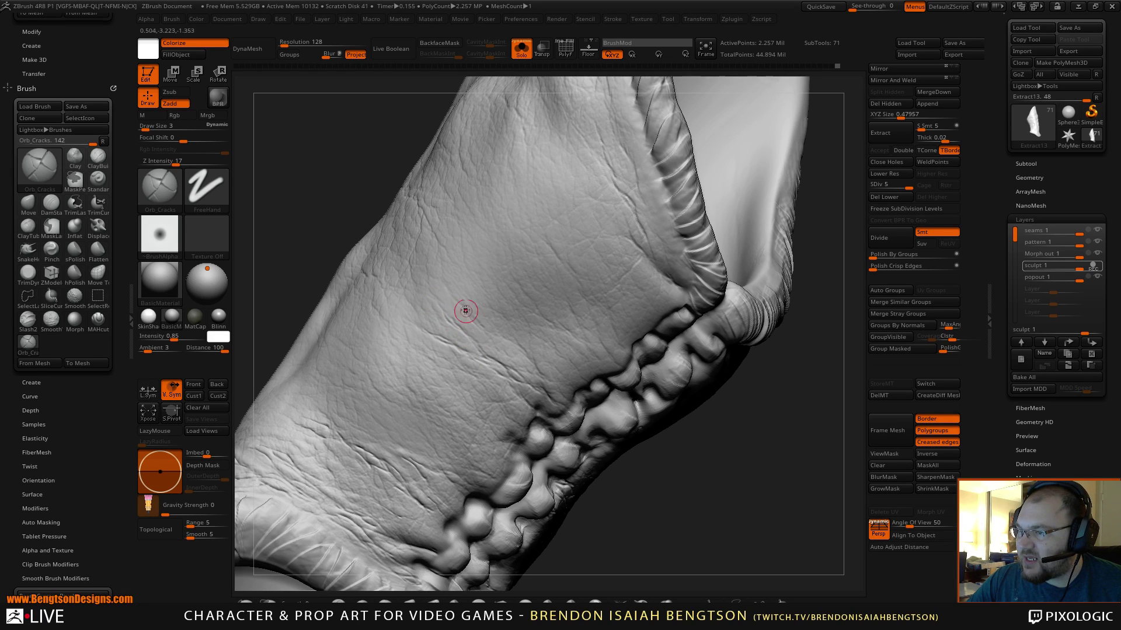
drag(516, 341, 522, 350)
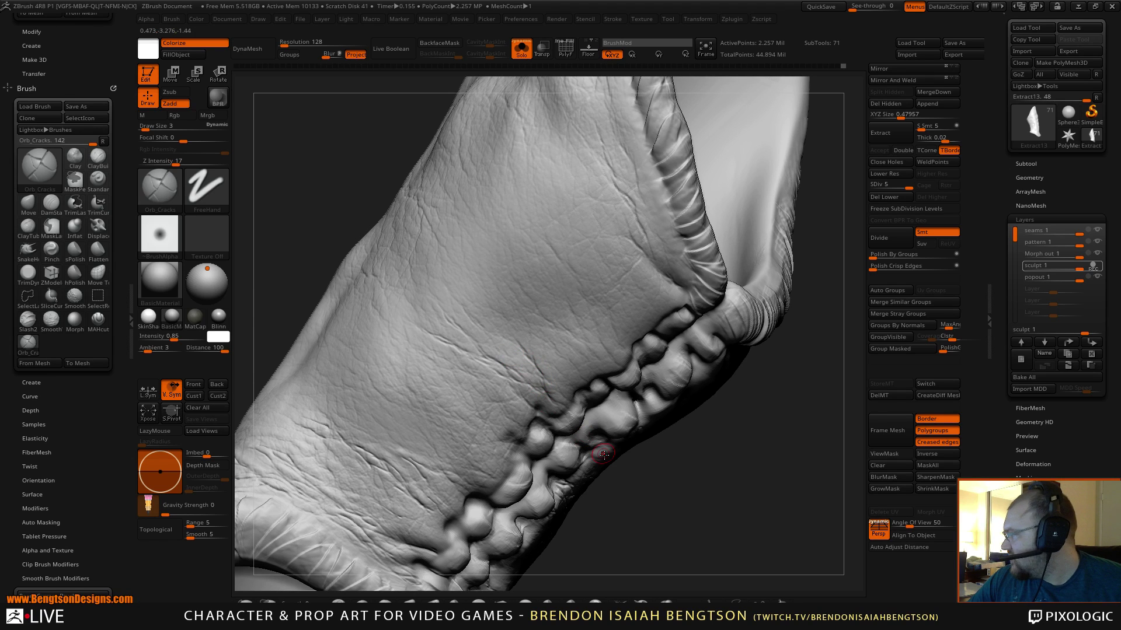
drag(653, 502, 588, 410)
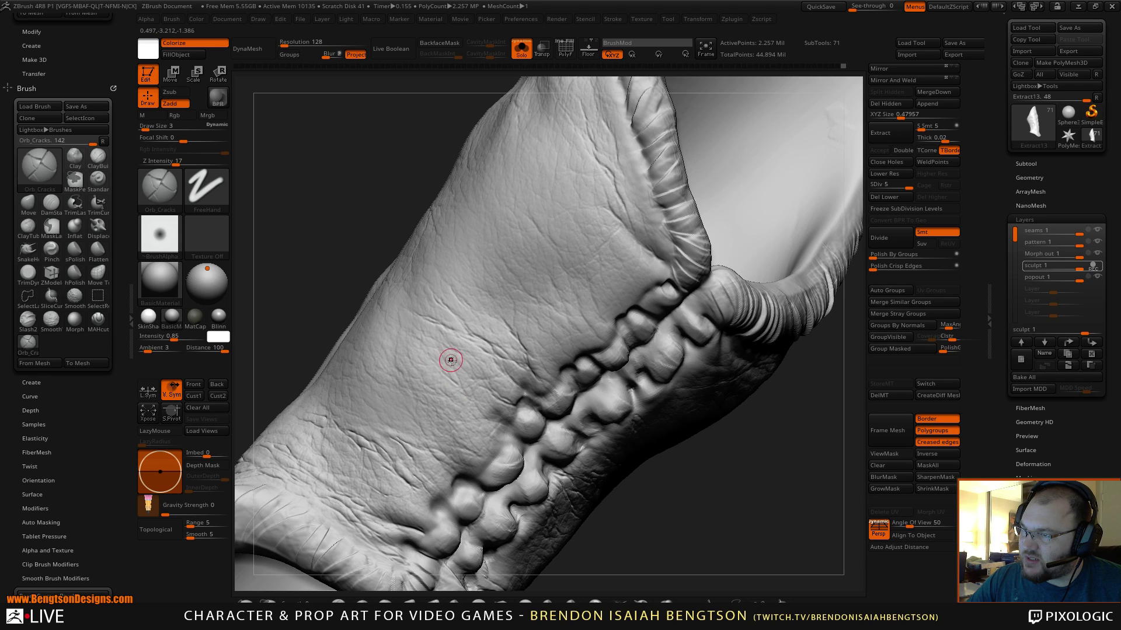
alt+drag(692, 508, 555, 344)
mouse_move(617, 390)
mouse_down()
mouse_move(601, 333)
mouse_move(613, 347)
mouse_move(601, 376)
mouse_move(576, 365)
mouse_move(607, 383)
mouse_move(612, 401)
mouse_up()
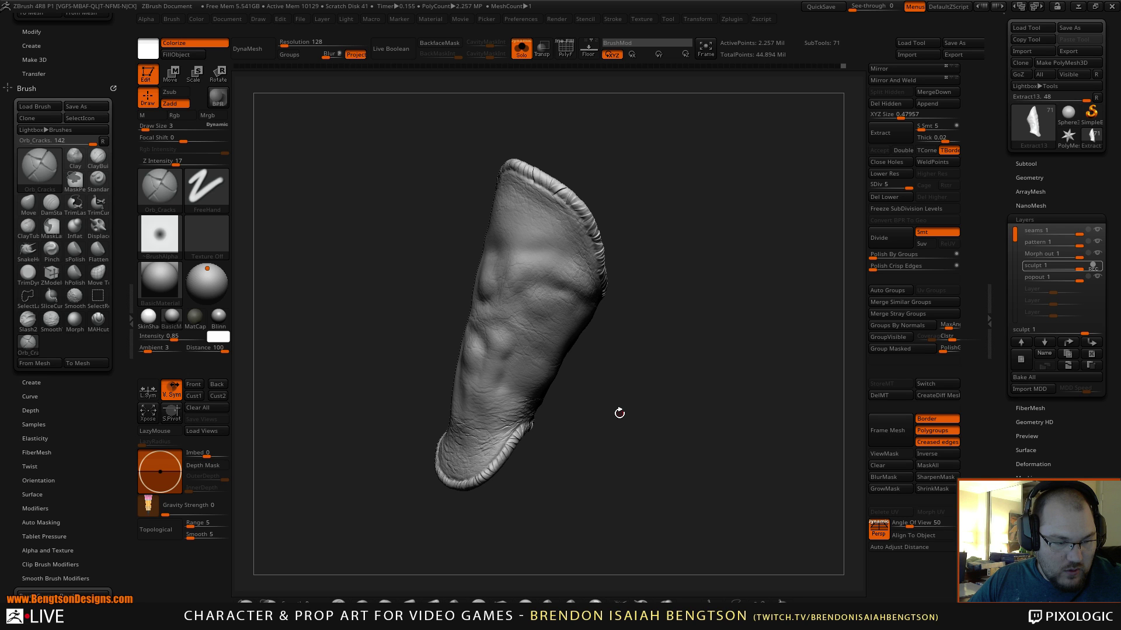
- Turn off Solo to show the whole character and collapse the Brush palette to widen the canvas
mouse_move(639, 372)
mouse_down()
mouse_move(661, 356)
mouse_move(683, 363)
mouse_move(569, 318)
mouse_move(545, 330)
mouse_move(641, 230)
mouse_move(618, 269)
mouse_move(665, 321)
mouse_move(670, 268)
mouse_up()
key(ctrl+shift+s)
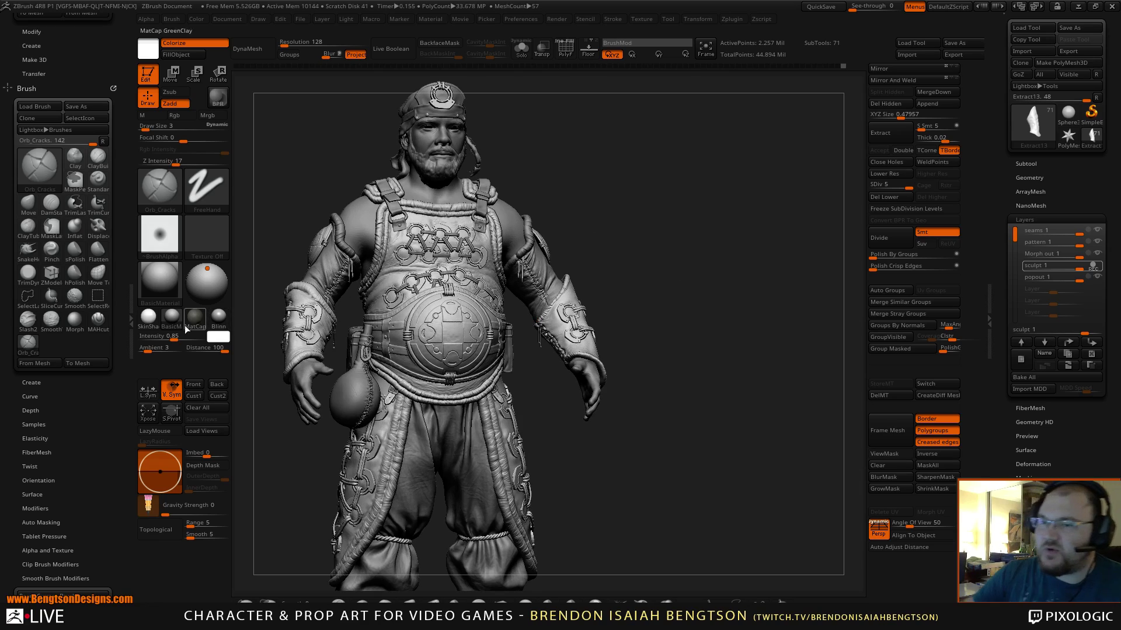
click(129, 319)
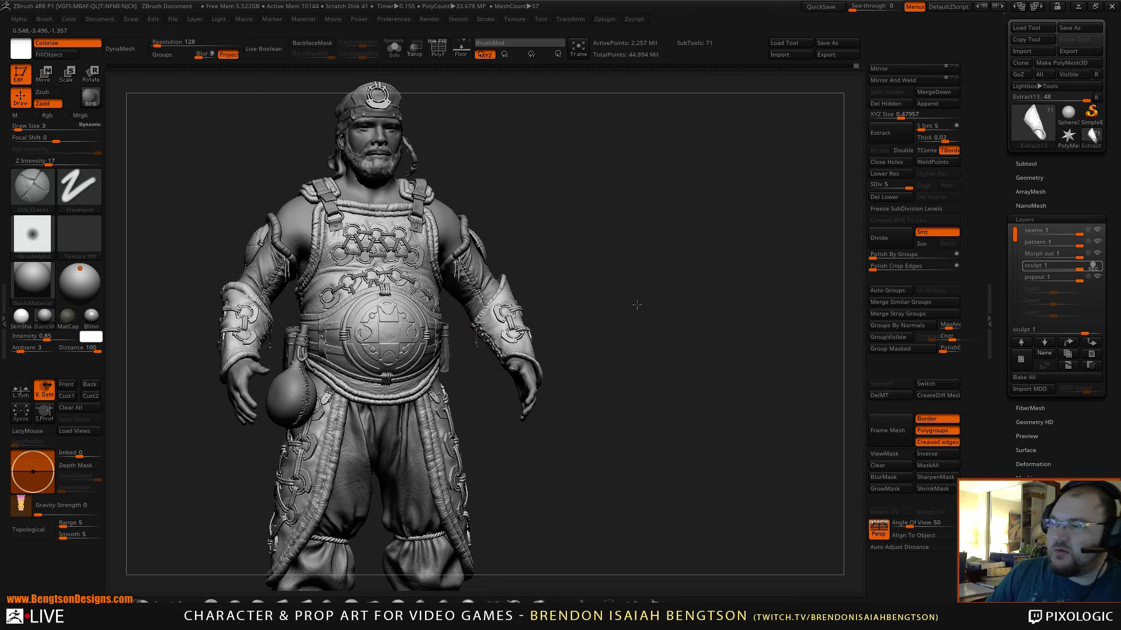
- Examine the full character from several angles, including the forearm bracer with its metal plates and cords up close
drag(637, 305, 683, 338)
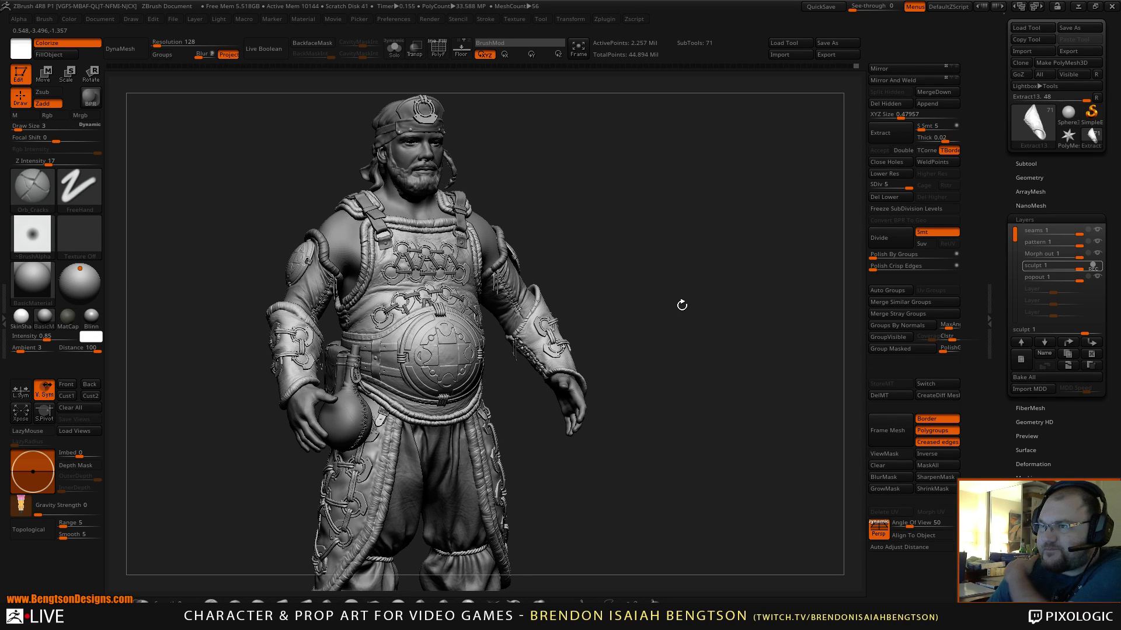
drag(702, 394, 683, 337)
key(f)
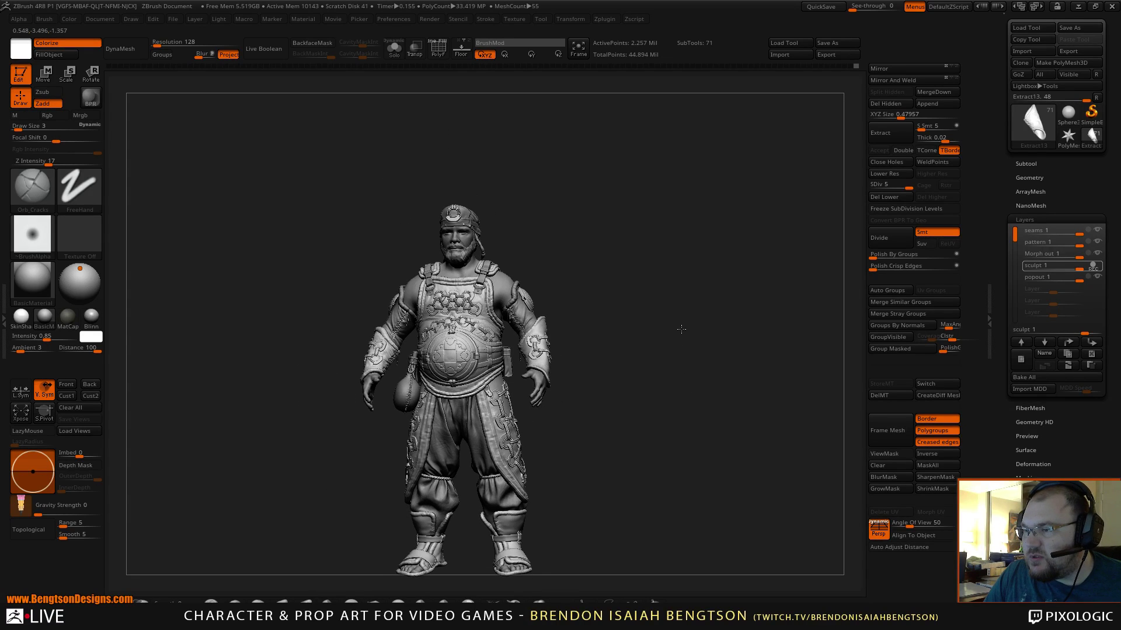
key(shift)
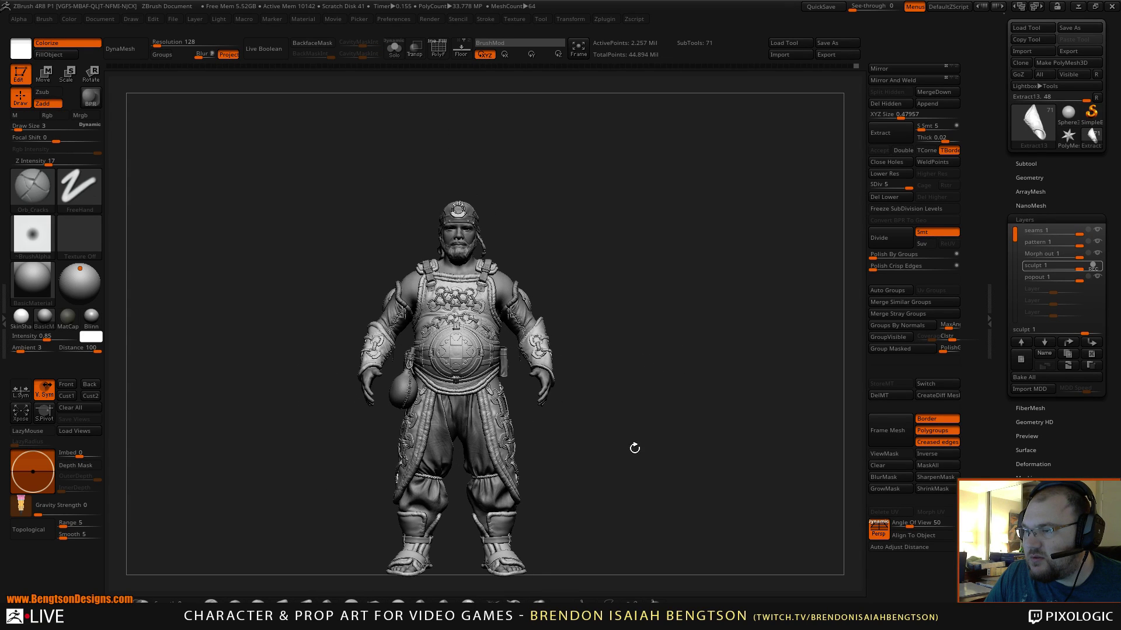
mouse_move(633, 448)
mouse_down()
mouse_move(658, 465)
mouse_move(651, 394)
mouse_move(730, 393)
mouse_move(718, 393)
mouse_up()
mouse_move(618, 398)
alt+mouse_down()
mouse_move(645, 421)
mouse_move(703, 425)
mouse_move(670, 411)
mouse_move(631, 423)
mouse_move(661, 483)
mouse_move(641, 509)
alt+mouse_up()
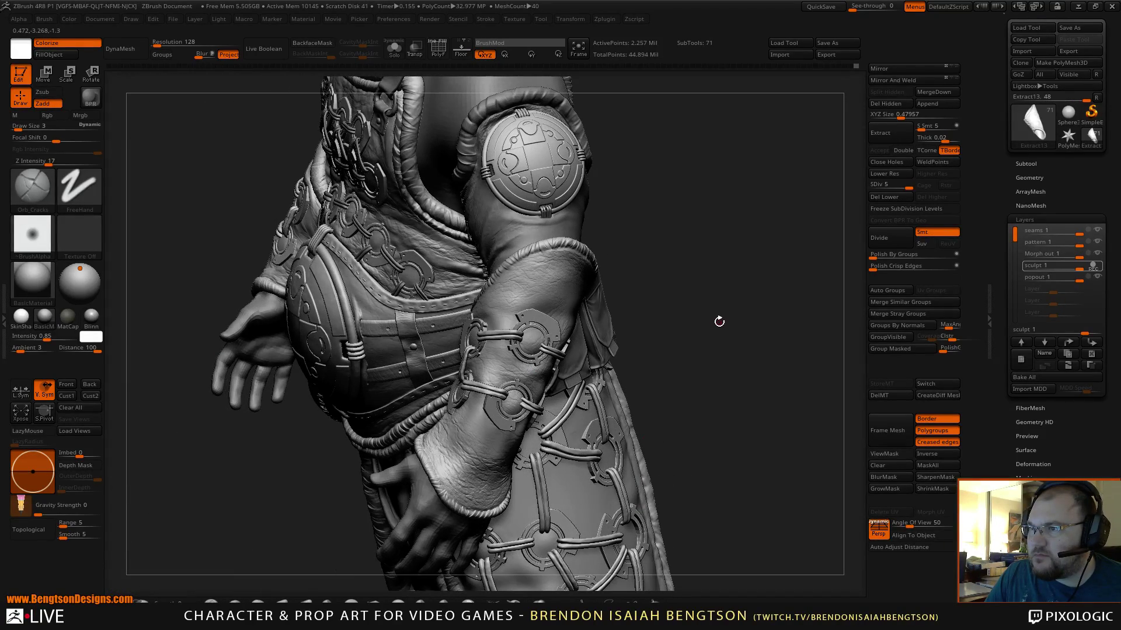
drag(724, 306, 722, 295)
drag(645, 432, 627, 406)
- Turn off Colorize for the bracer and isolate it with Solo
key(alt+s)
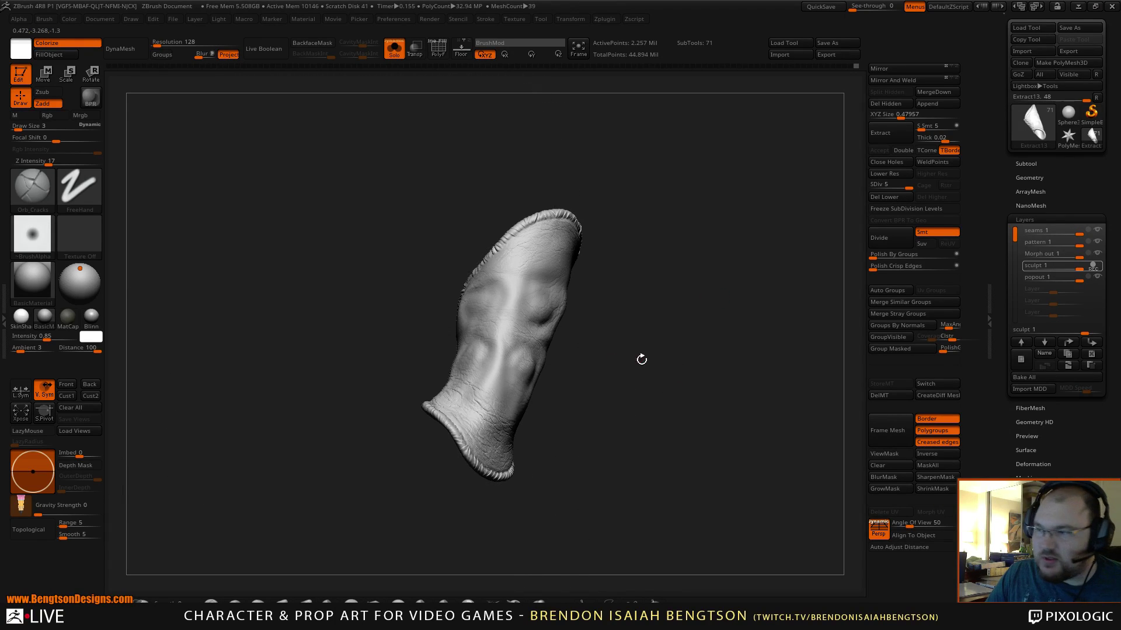
alt+drag(642, 360, 655, 473)
mouse_move(327, 268)
mouse_down()
mouse_move(312, 255)
mouse_move(322, 267)
mouse_up()
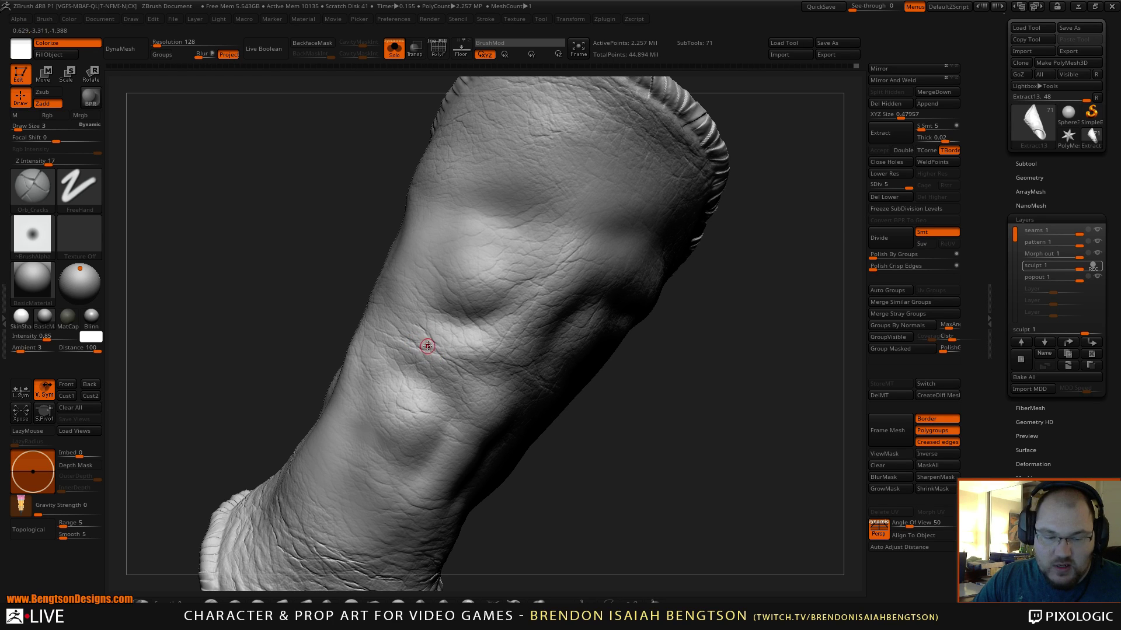
key(alt+s)
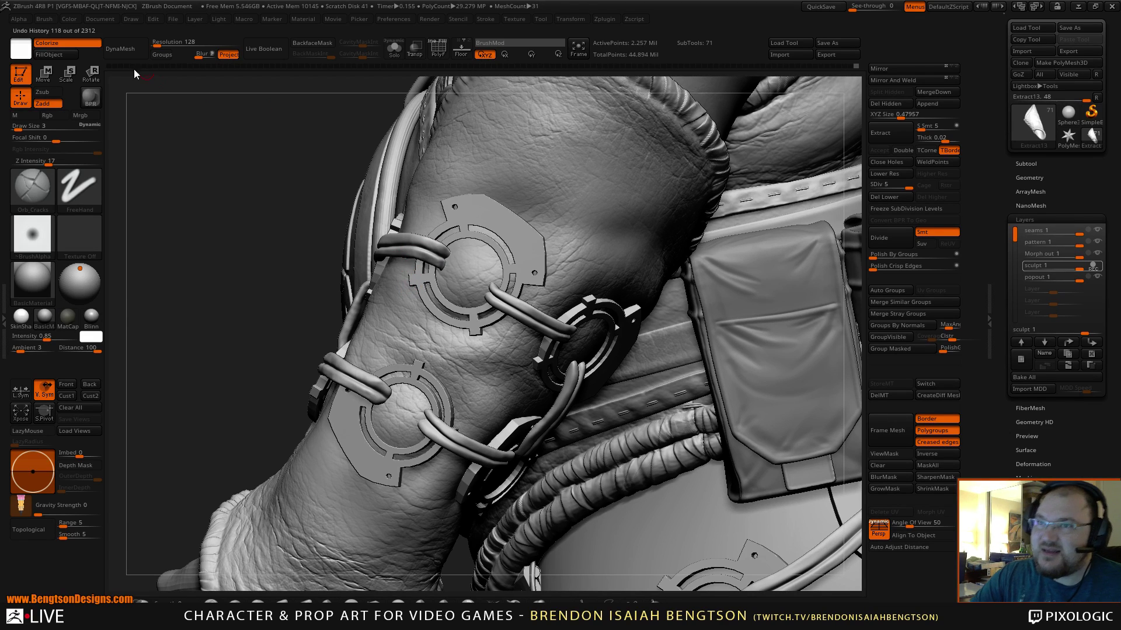
click(75, 45)
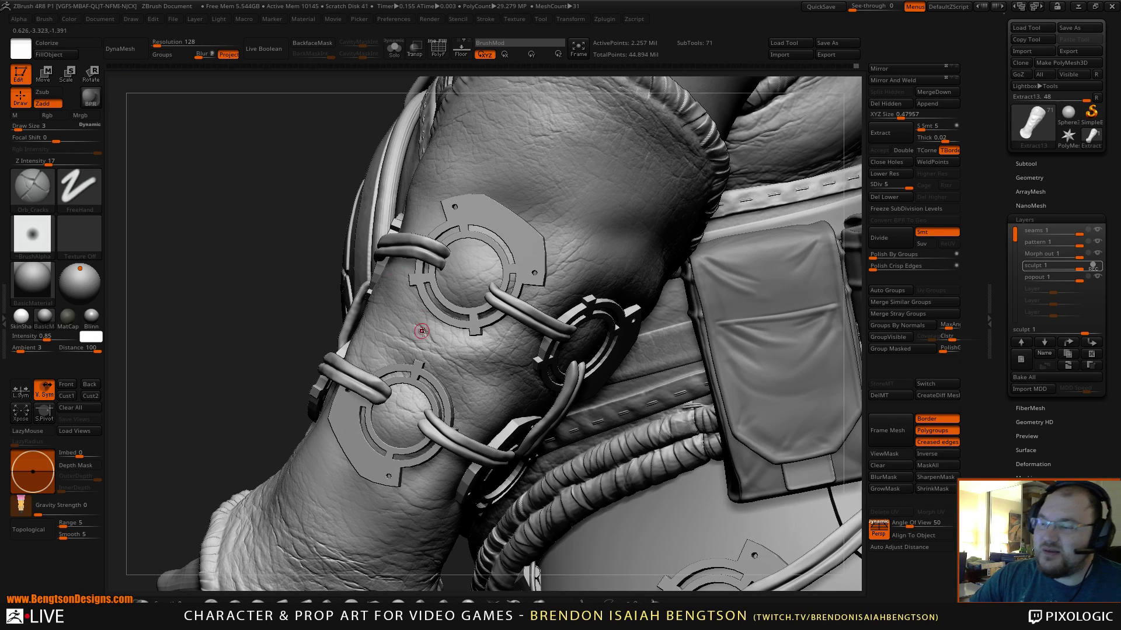
key(alt+s)
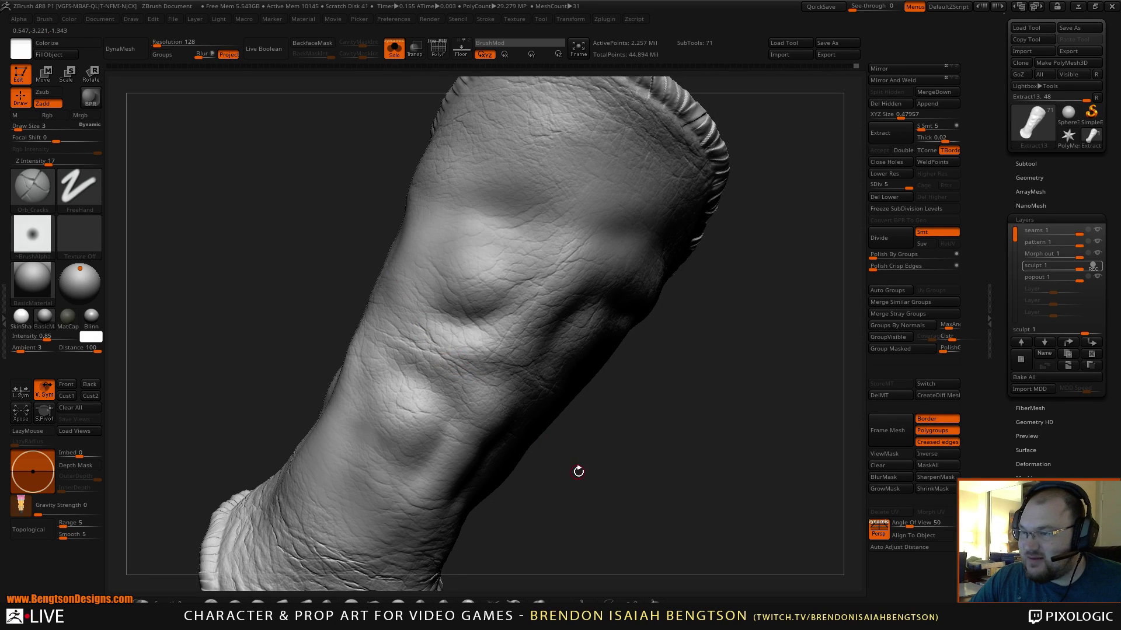
- Carve fine cracks into the crease between the two raised bulges in the middle of the bracer
mouse_move(579, 472)
alt+mouse_down()
mouse_move(568, 445)
mouse_move(576, 461)
alt+mouse_up()
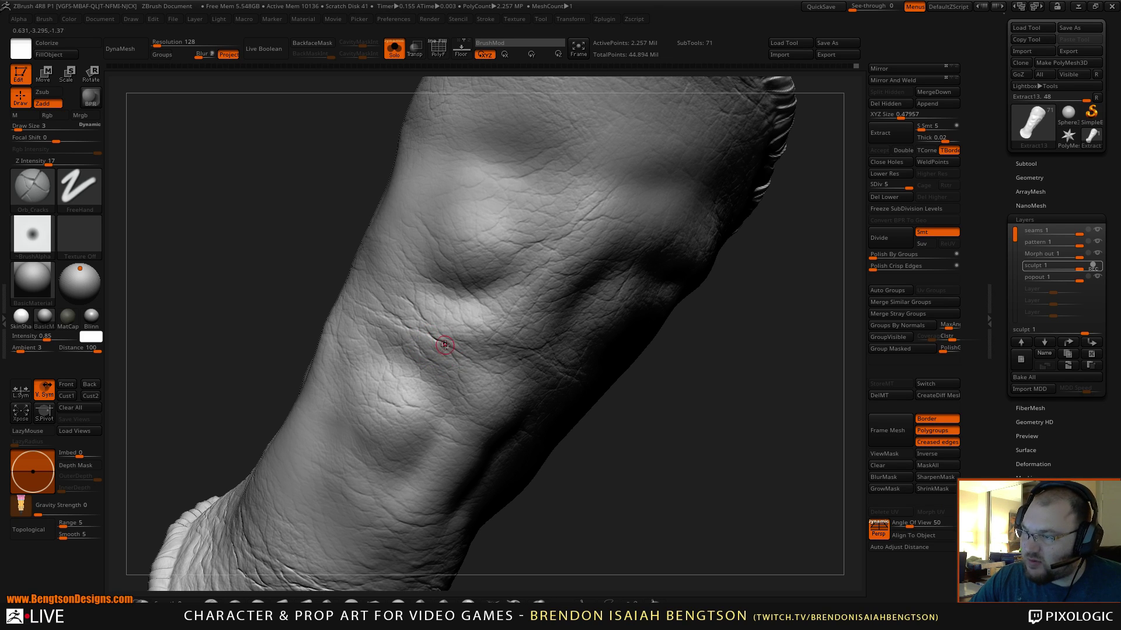
mouse_move(578, 471)
mouse_down()
mouse_move(545, 455)
mouse_move(565, 471)
mouse_move(559, 462)
mouse_up()
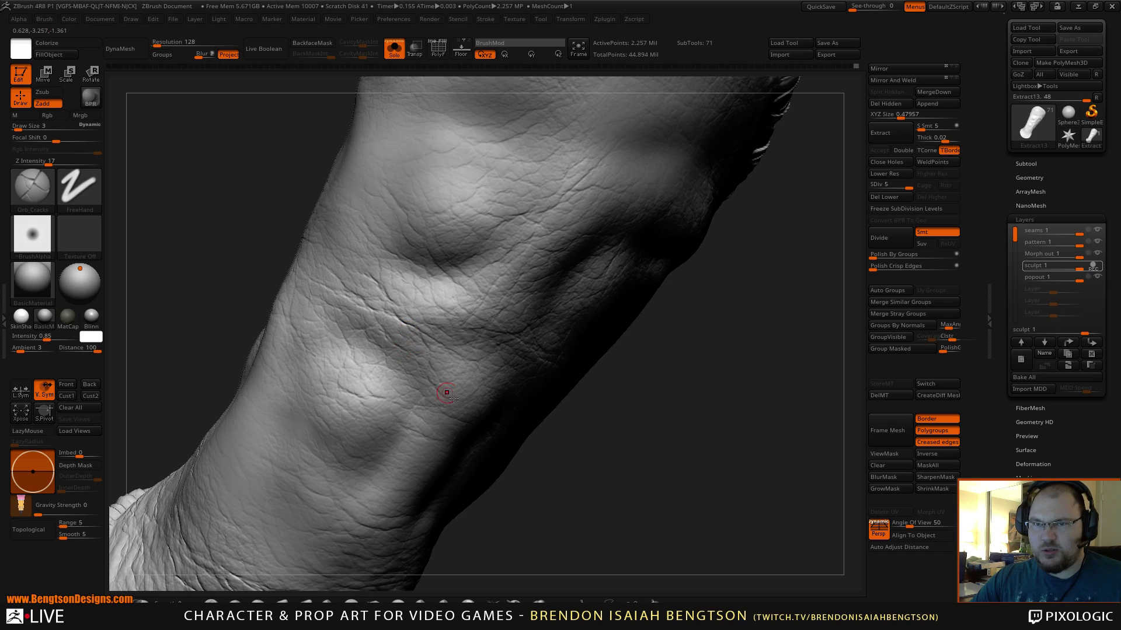
drag(577, 455, 565, 473)
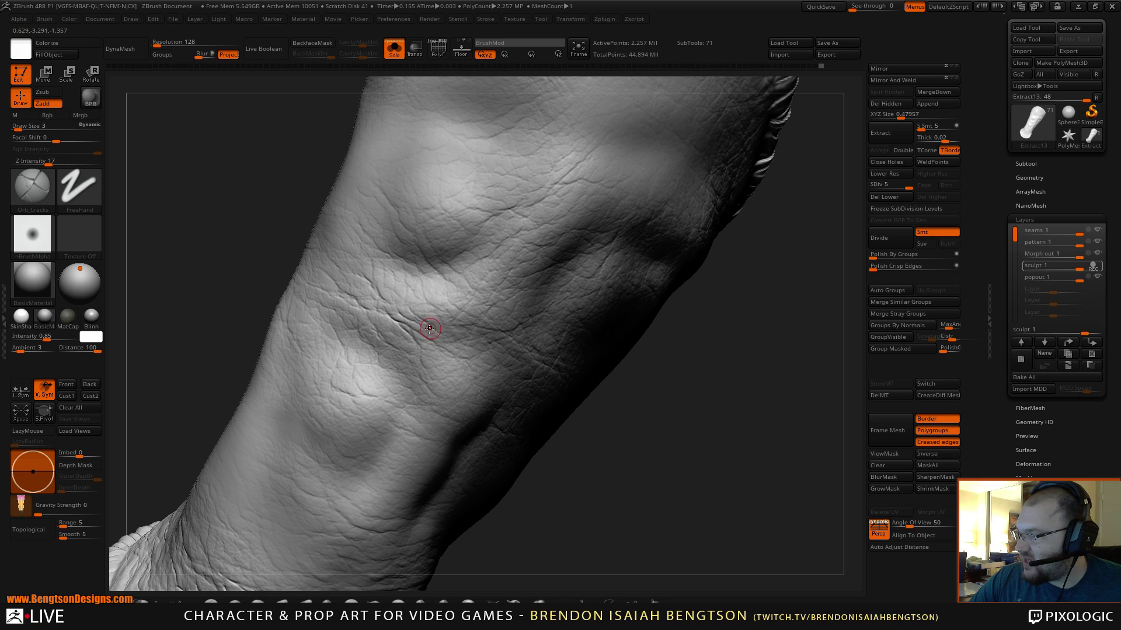
drag(267, 228, 288, 279)
mouse_move(491, 426)
alt+mouse_down()
mouse_move(550, 454)
mouse_move(540, 458)
mouse_move(560, 483)
mouse_move(566, 473)
mouse_move(592, 497)
mouse_move(458, 357)
mouse_move(501, 361)
alt+mouse_up()
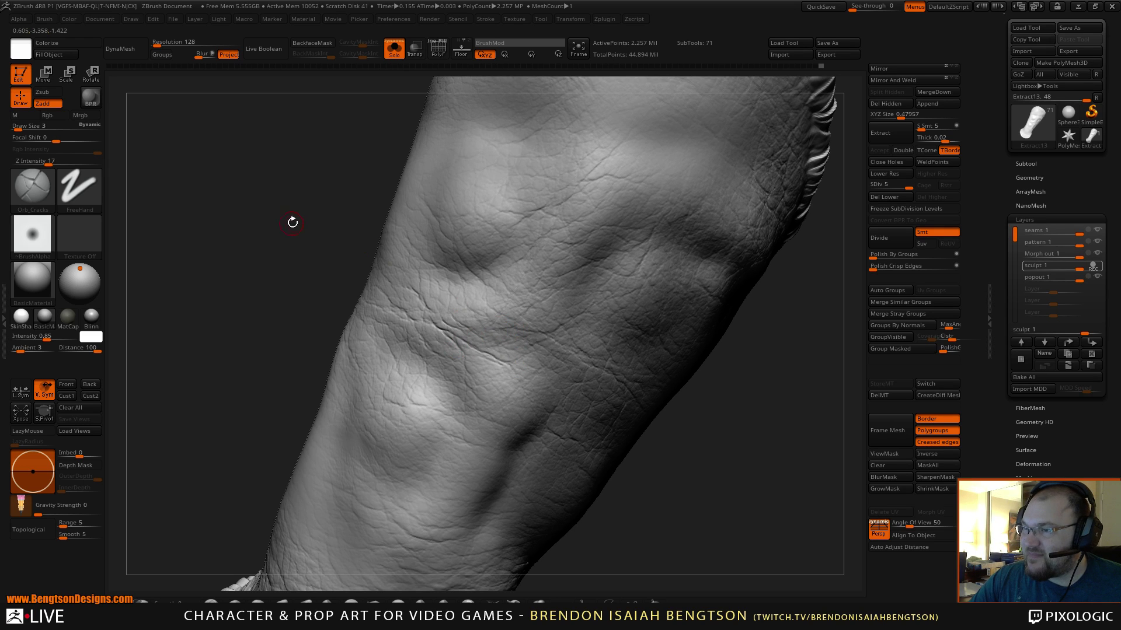
- Extend the cracks between the bulges around toward the adjoining side of the bracer
drag(292, 222, 346, 256)
drag(555, 508, 526, 489)
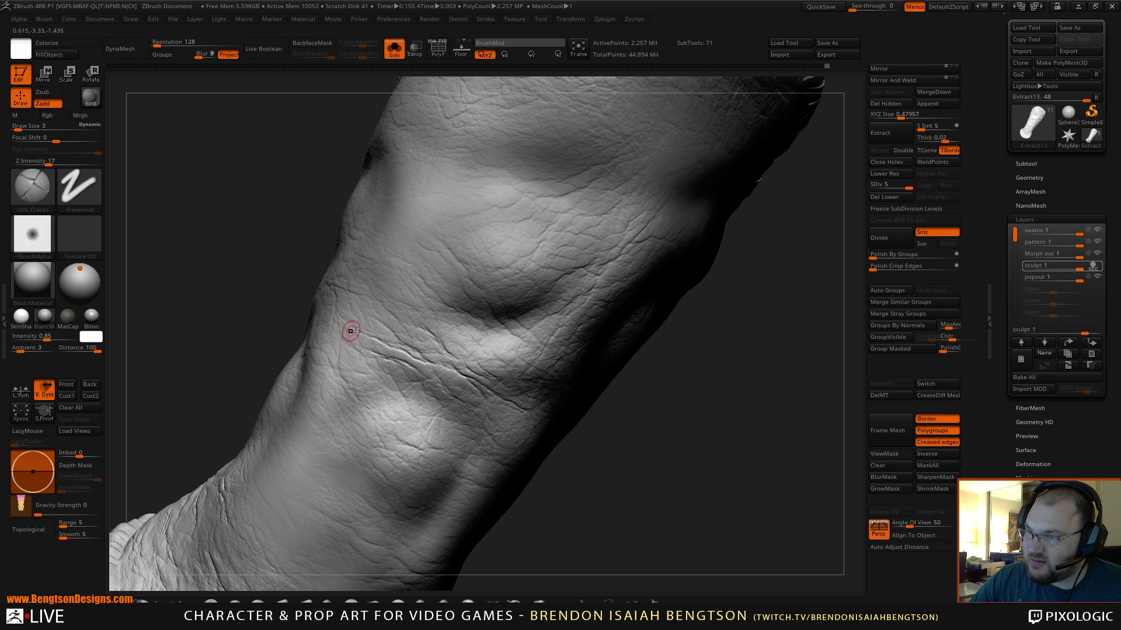
mouse_move(574, 526)
alt+mouse_down()
mouse_move(553, 500)
mouse_move(516, 303)
alt+mouse_up()
mouse_move(584, 429)
mouse_down()
mouse_move(542, 438)
mouse_move(578, 478)
mouse_move(586, 464)
mouse_move(572, 430)
mouse_up()
- Show the rest of the character and examine the leather cracks around the bracer's metal plates from several sides
key(alt+s)
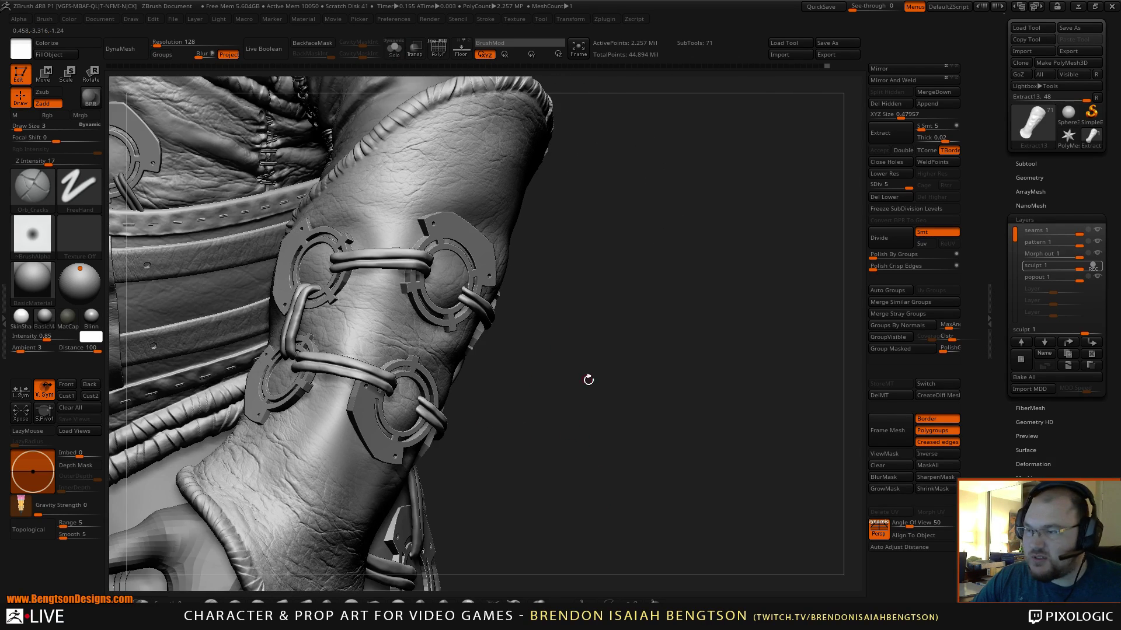
drag(590, 380, 439, 349)
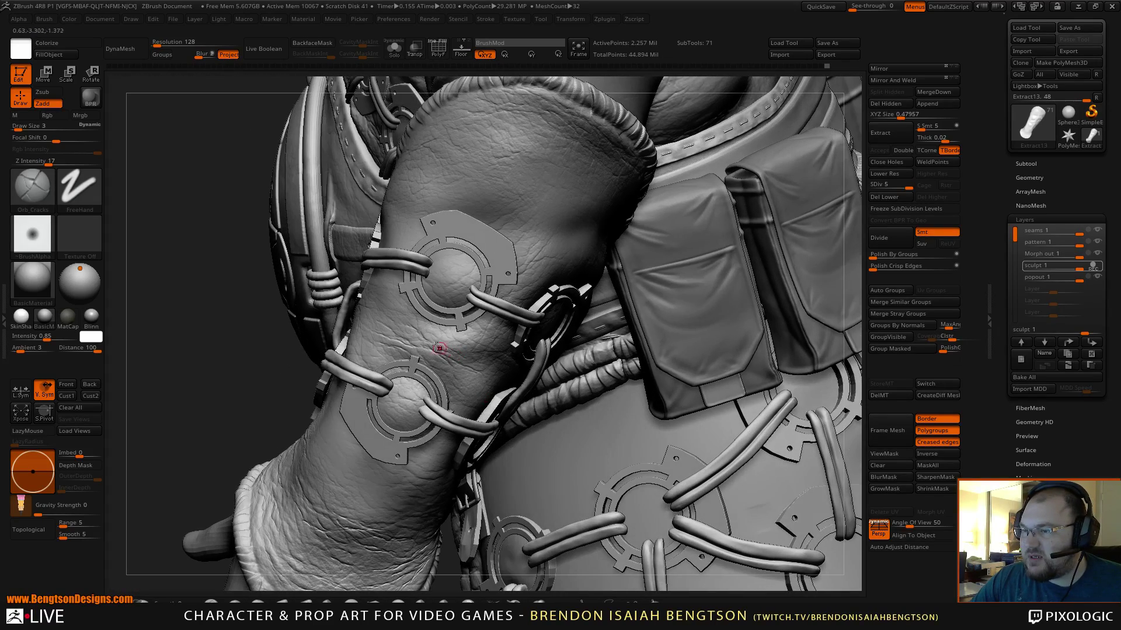
drag(210, 395, 288, 425)
drag(344, 401, 410, 418)
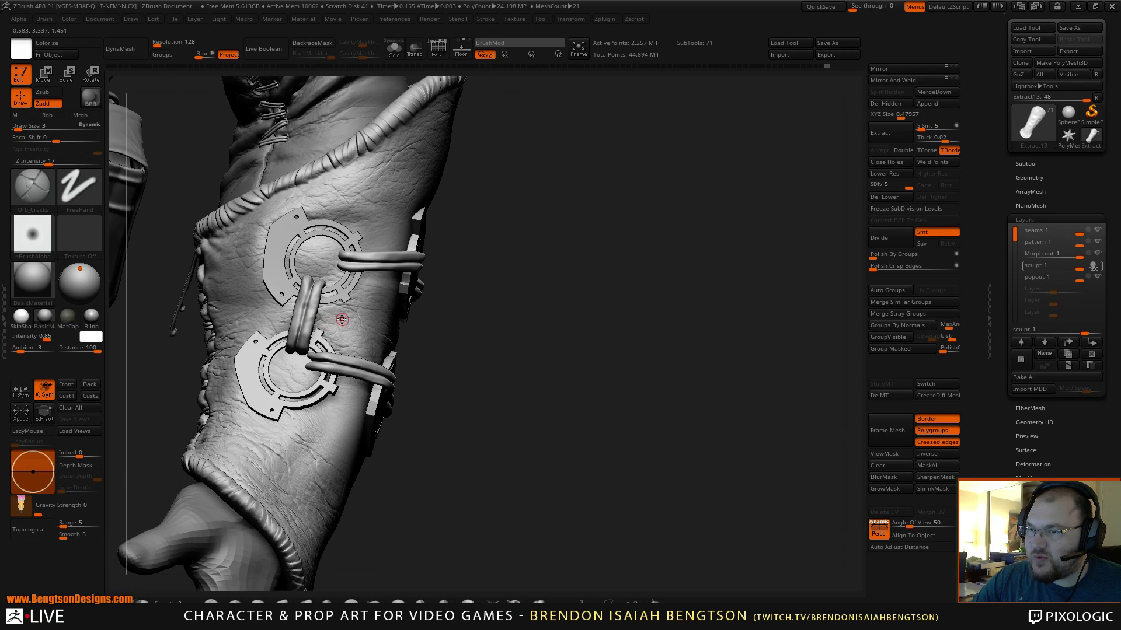
- Examine the bracer's leather from several sides, both isolated with Solo and with the metal plates and other armor shown
key(alt+s)
alt+drag(435, 359, 646, 382)
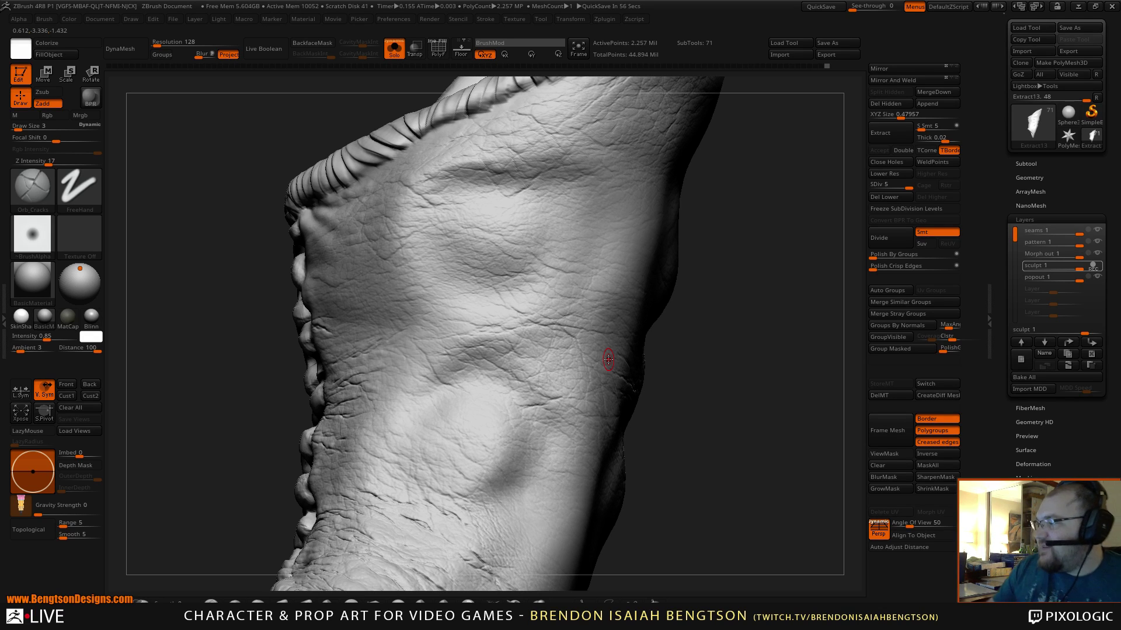
drag(700, 357, 698, 252)
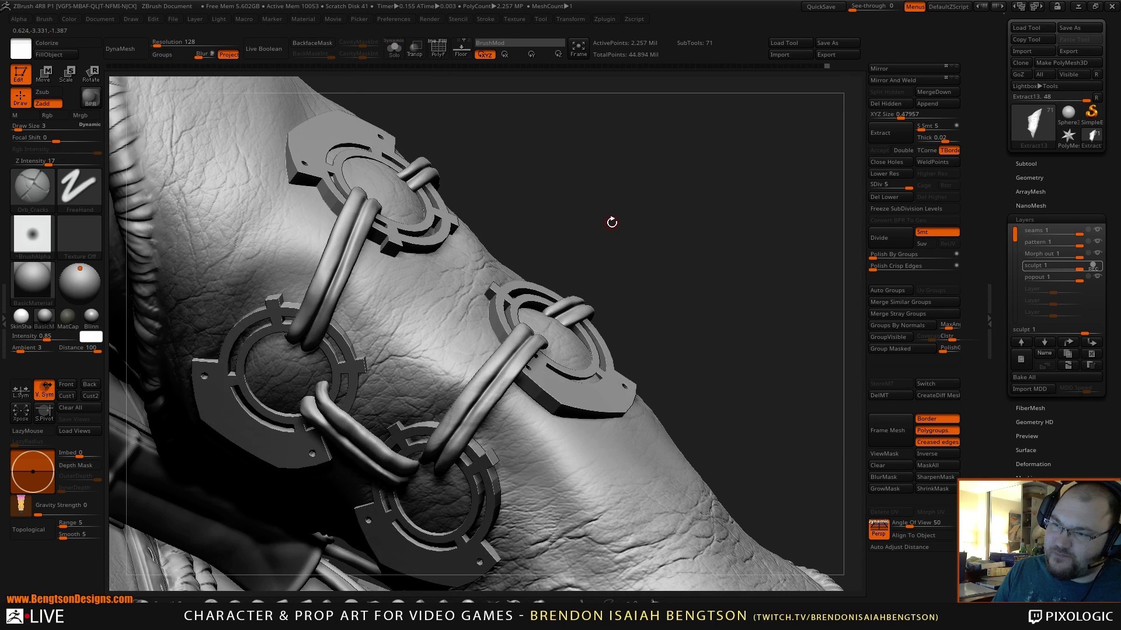
drag(612, 223, 377, 428)
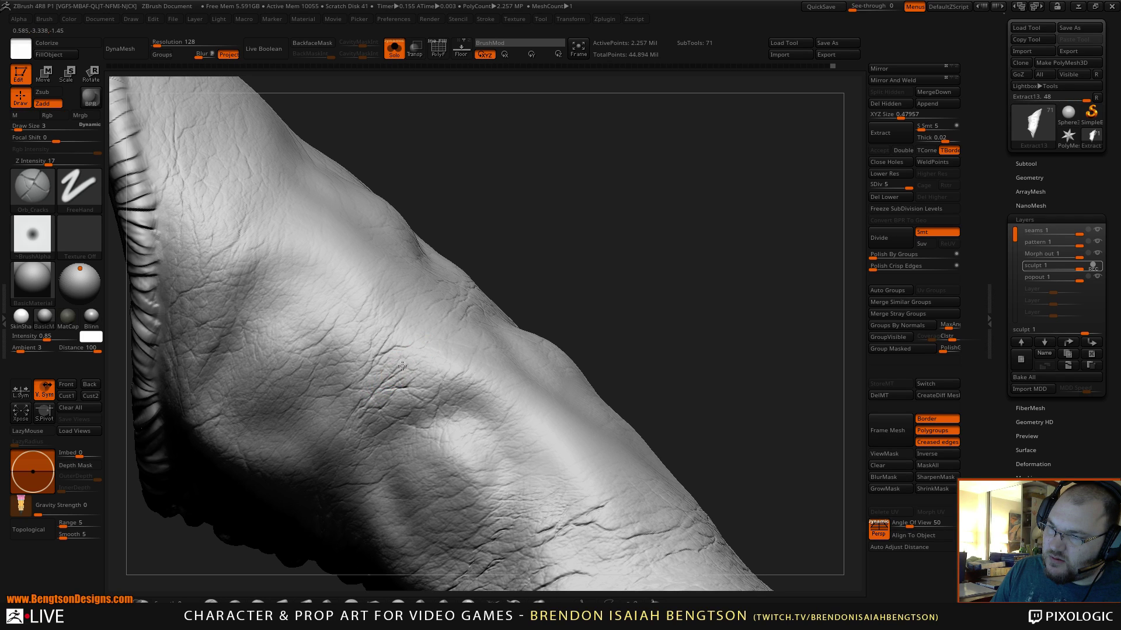
drag(519, 285, 572, 265)
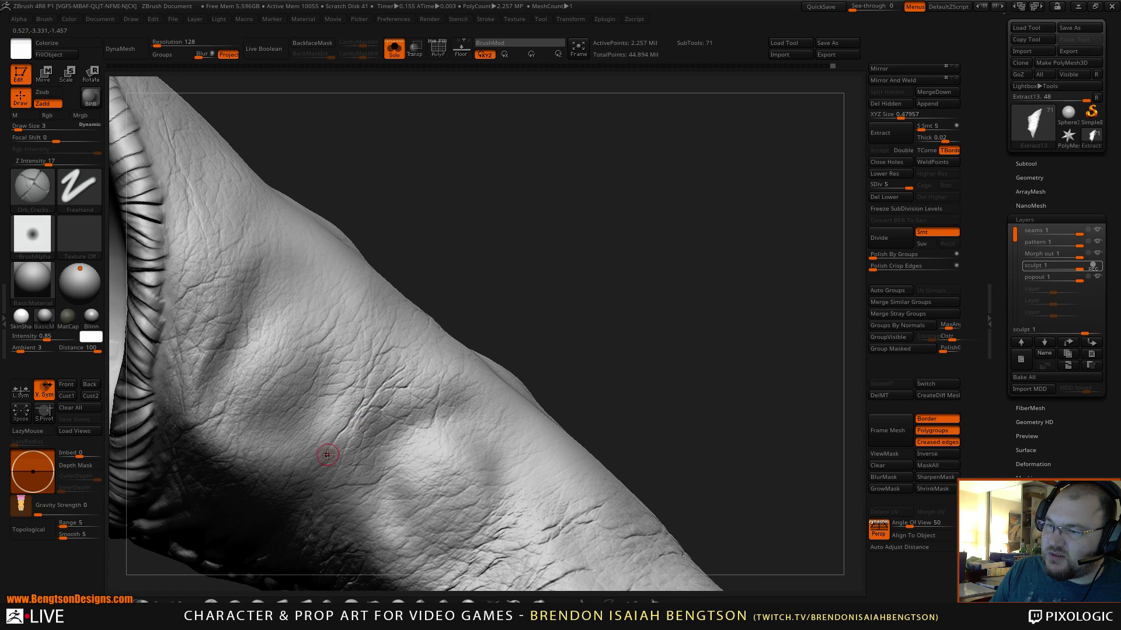
key(f)
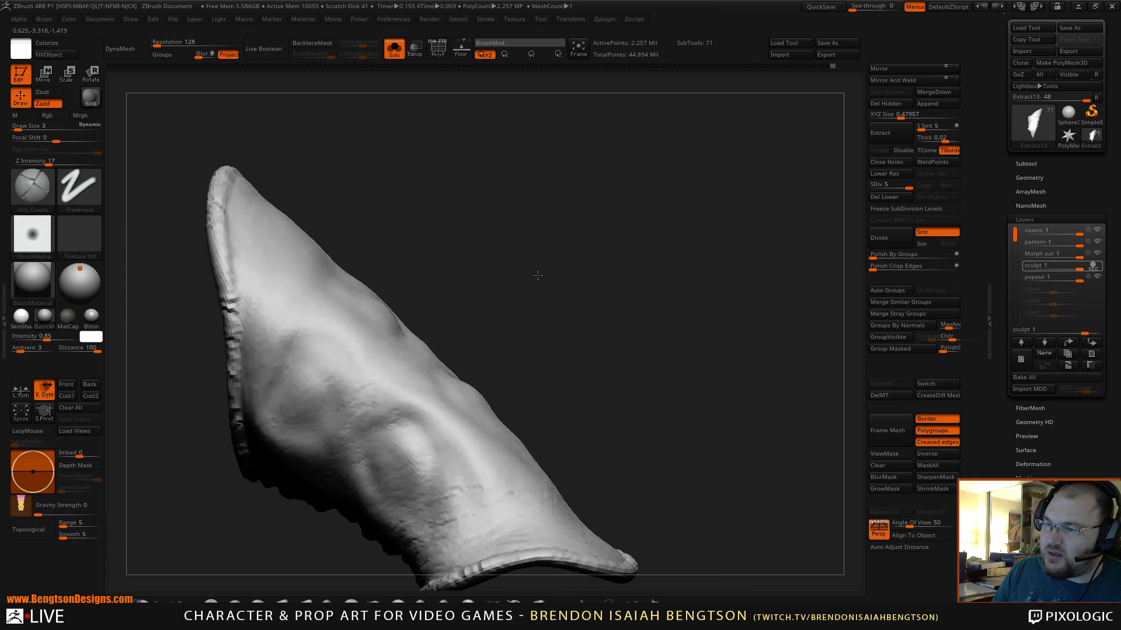
mouse_move(543, 272)
mouse_down()
mouse_move(565, 283)
mouse_move(545, 325)
mouse_move(556, 283)
mouse_up()
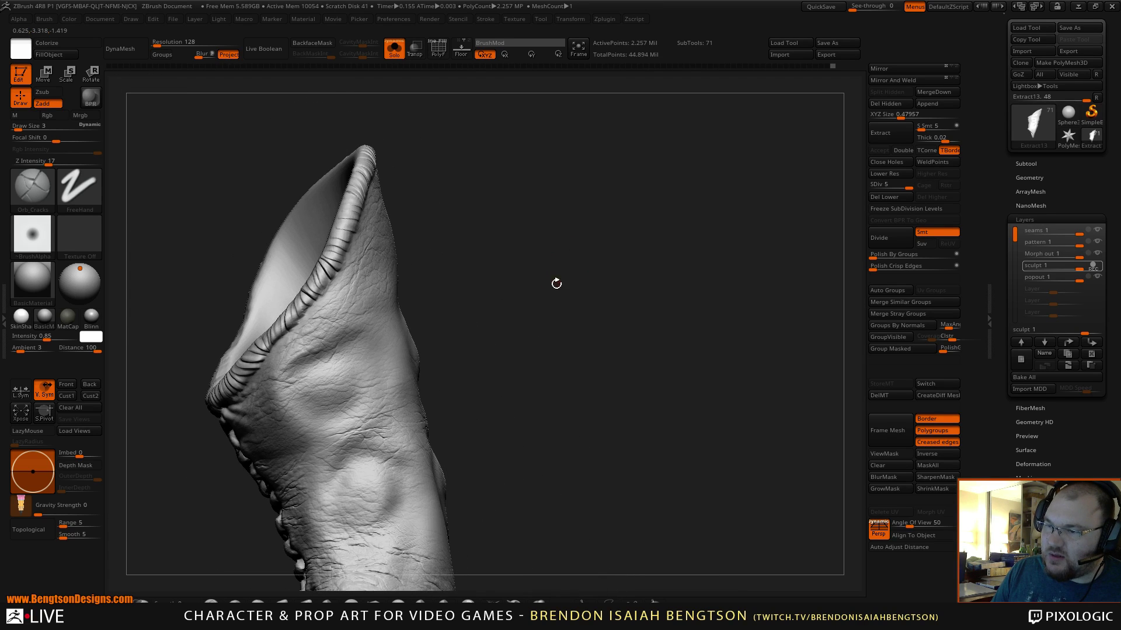
key(alt+s)
drag(534, 334, 341, 460)
- Isolate the bracer and carve fine cracks into the diagonal crease beside the raised bulge, near the laced edge
key(alt+s)
alt+drag(468, 393, 677, 275)
mouse_move(565, 345)
mouse_down()
mouse_move(598, 292)
mouse_move(605, 301)
mouse_up()
drag(412, 375, 447, 343)
drag(598, 273, 401, 370)
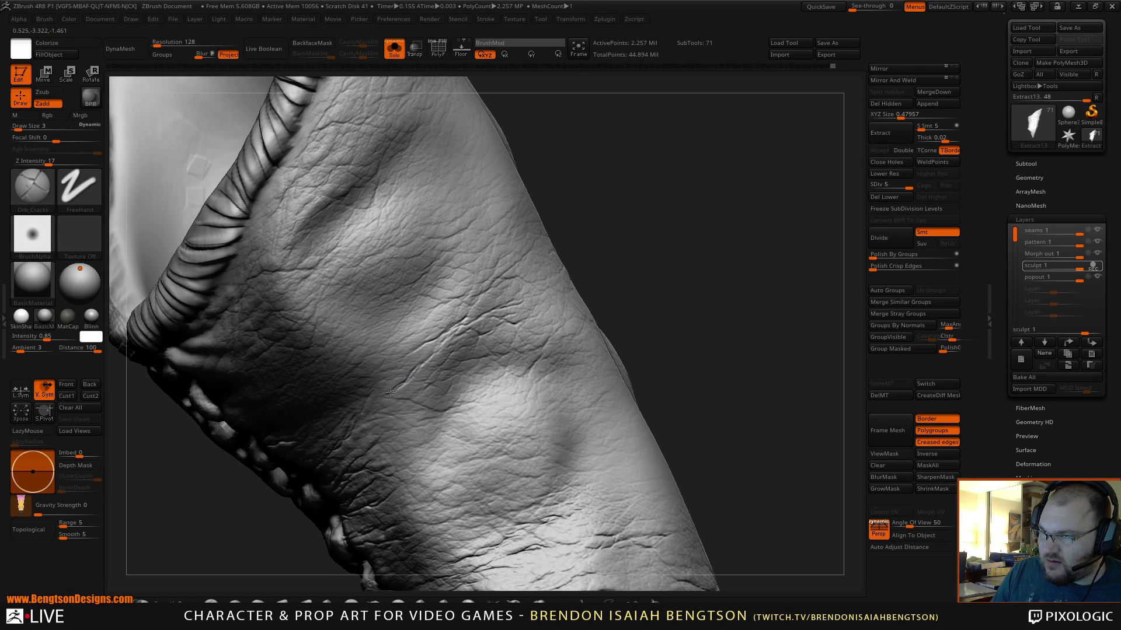
drag(390, 392, 392, 390)
drag(422, 379, 439, 357)
mouse_move(631, 257)
mouse_down()
mouse_move(668, 218)
mouse_move(638, 242)
mouse_up()
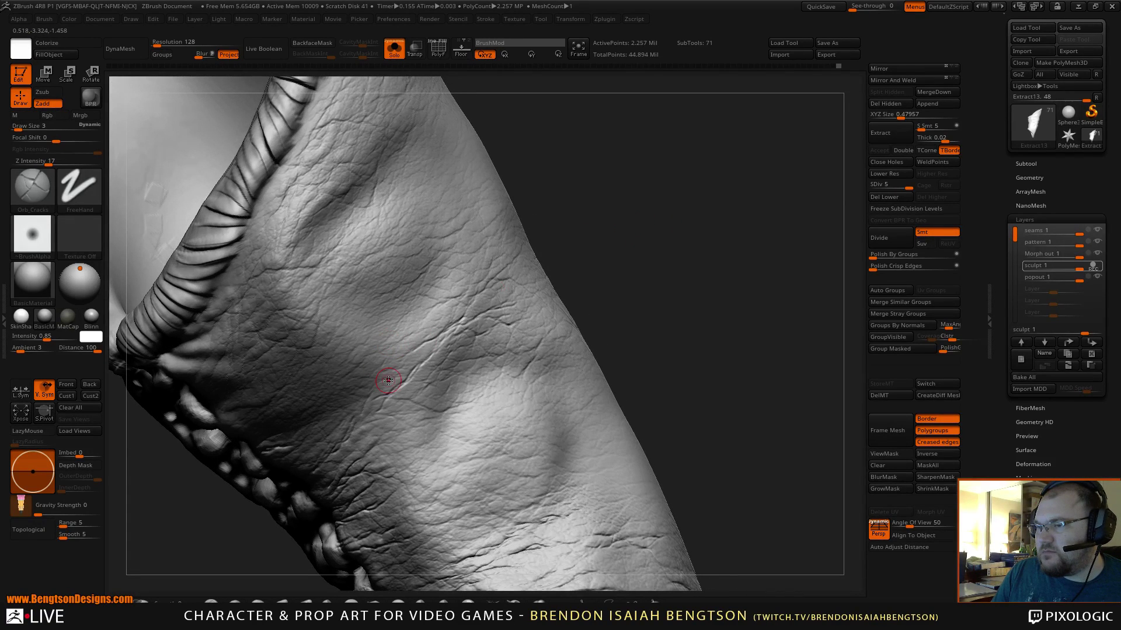
mouse_move(374, 391)
mouse_down()
mouse_move(380, 403)
mouse_move(405, 375)
mouse_up()
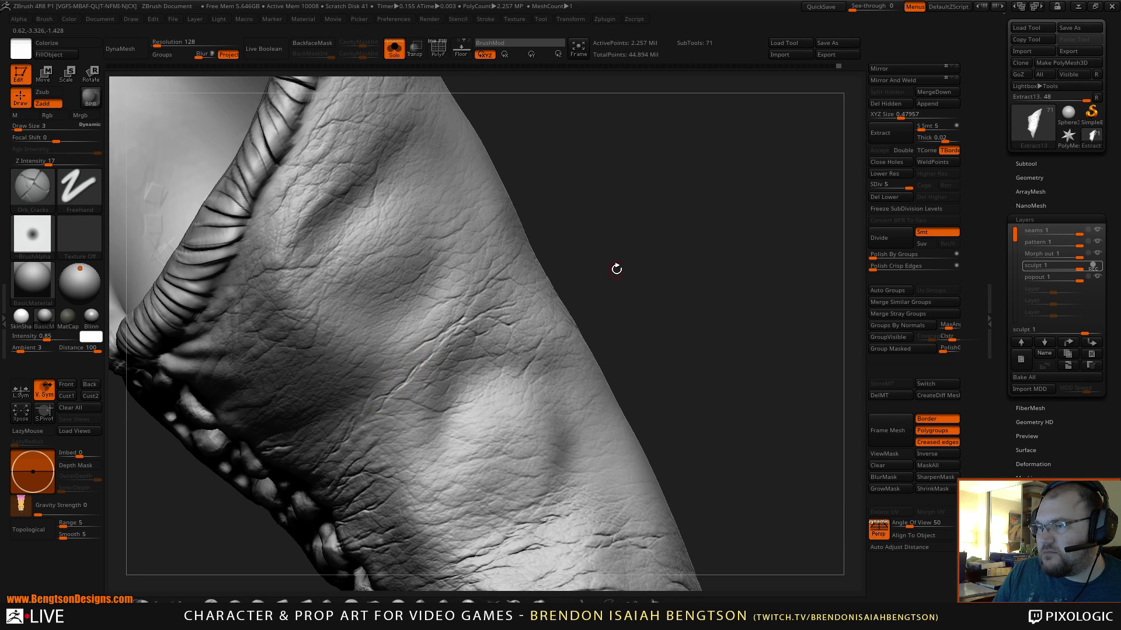
- Check the cracks against the full armor, then isolate the bracer and extend them across the crease on its opposite side
key(f)
mouse_move(613, 268)
mouse_down()
mouse_move(613, 193)
mouse_move(625, 283)
mouse_move(635, 243)
mouse_move(630, 279)
mouse_move(630, 250)
mouse_move(636, 262)
mouse_up()
key(ctrl+shift+s)
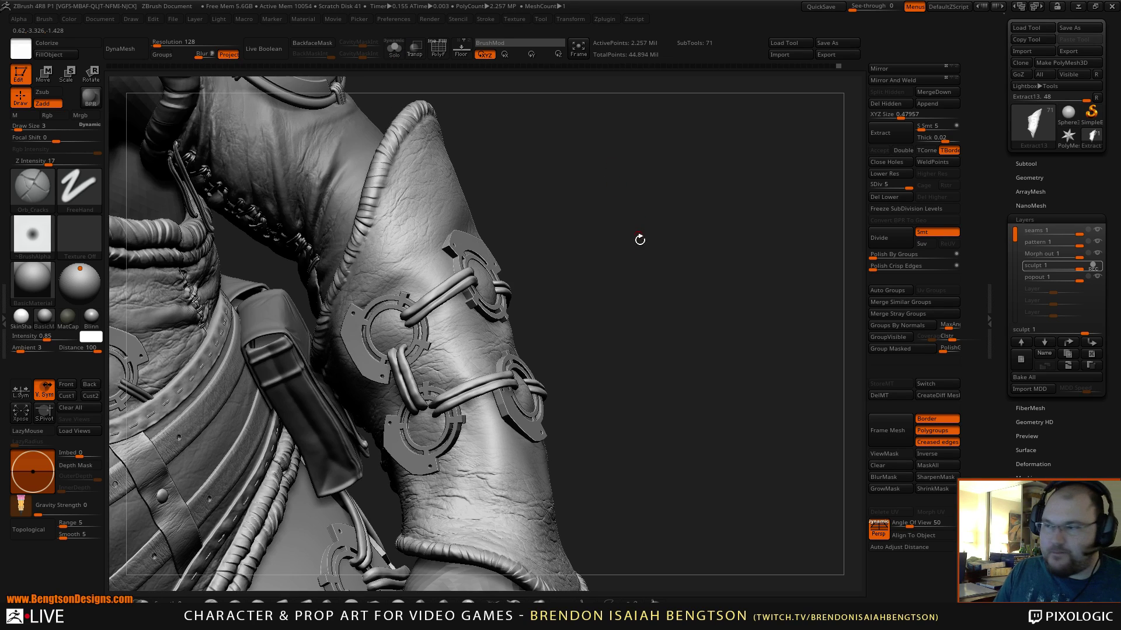
mouse_move(637, 318)
mouse_down()
mouse_move(638, 336)
mouse_move(386, 336)
mouse_up()
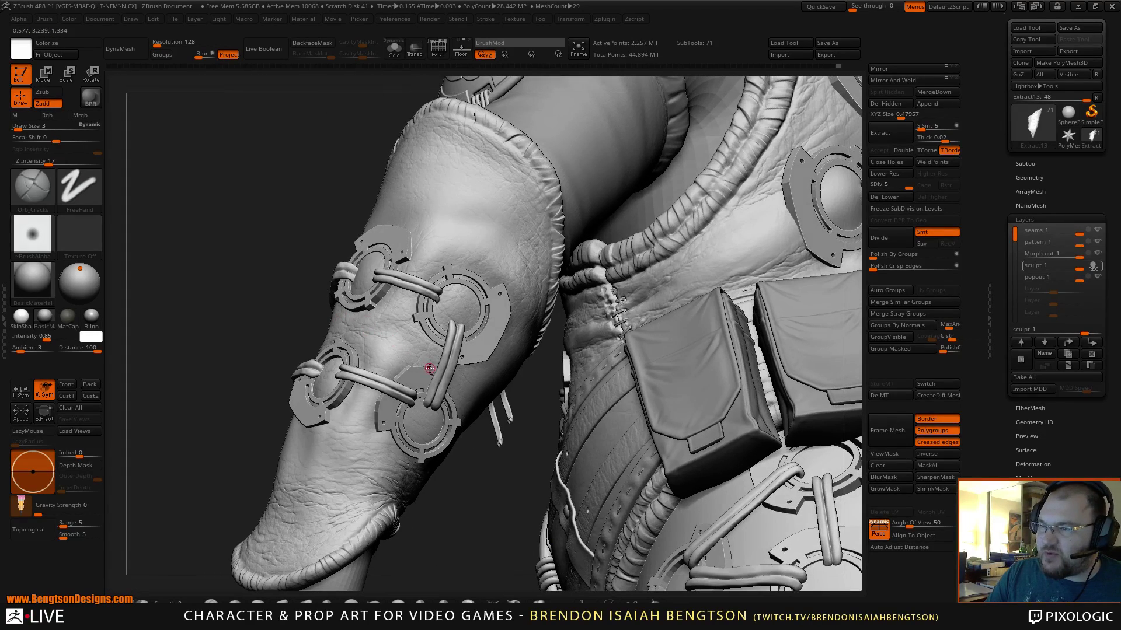
drag(480, 490, 425, 379)
key(shift+s)
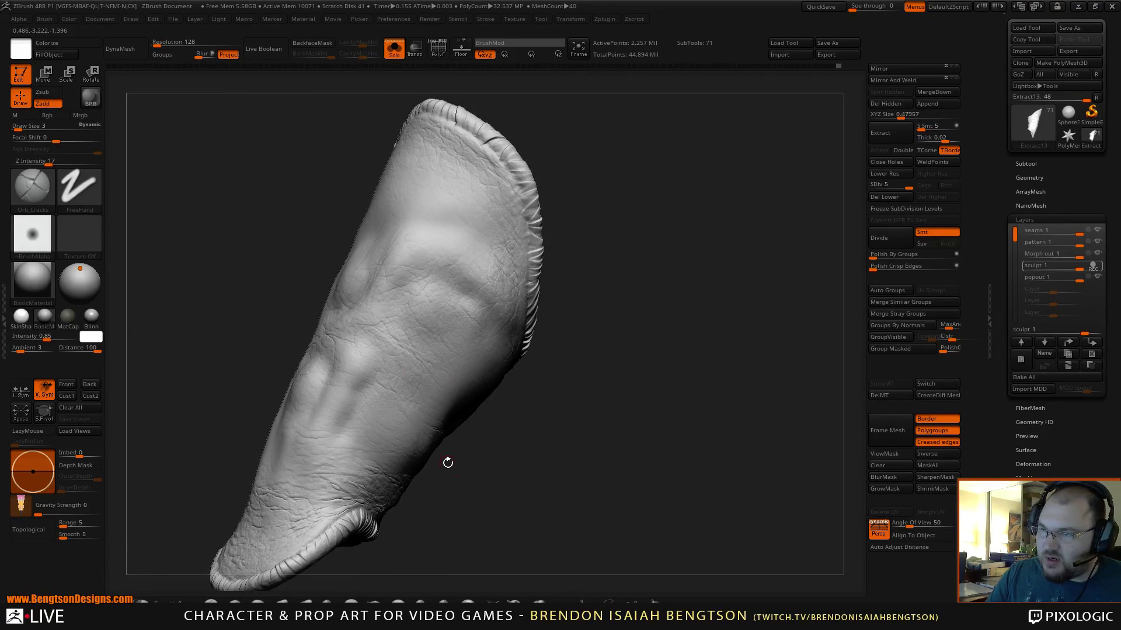
alt+drag(448, 463, 478, 563)
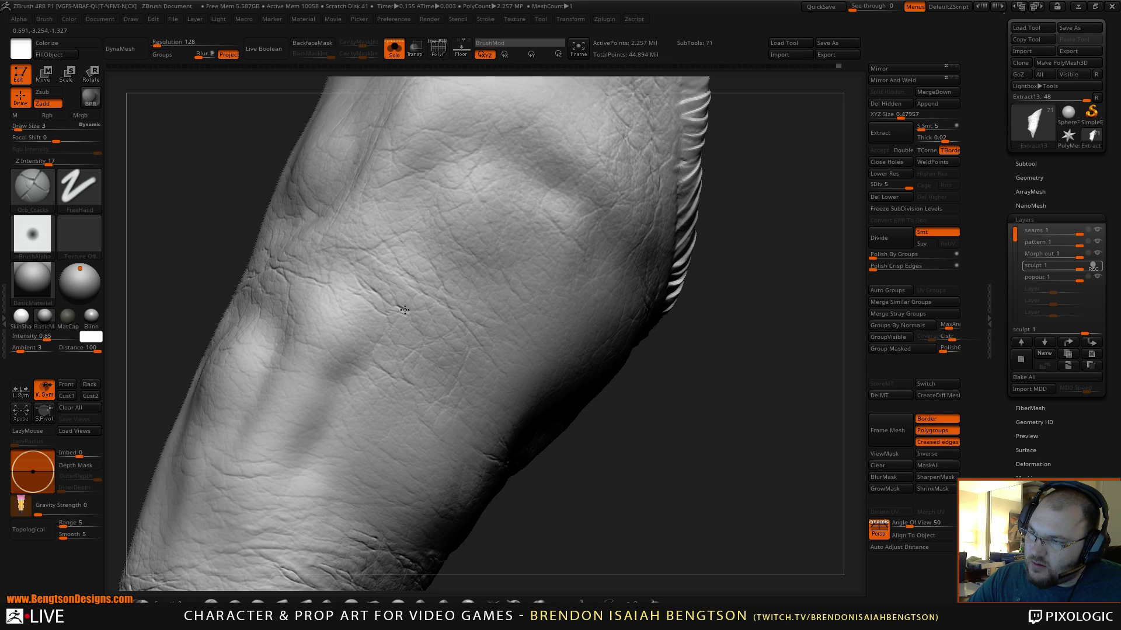
mouse_move(405, 310)
mouse_down()
mouse_move(436, 346)
mouse_move(418, 316)
mouse_move(427, 316)
mouse_up()
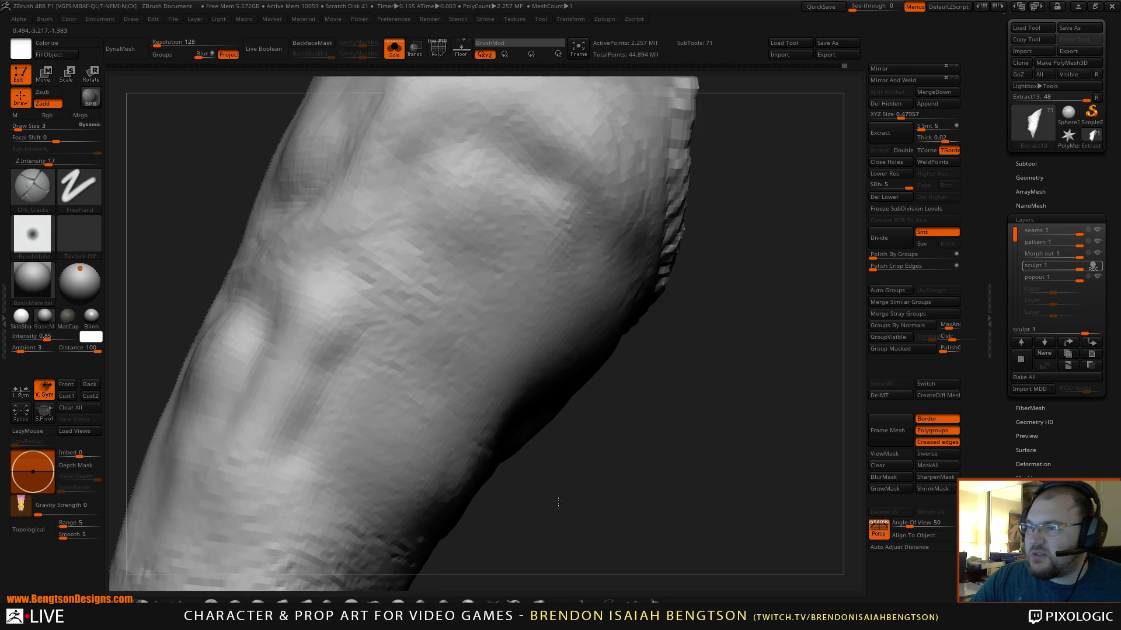
- Switch layer recording to popout 1 and choose the Inflat brush for the bracer
key(f)
mouse_move(537, 370)
mouse_down()
mouse_move(544, 391)
mouse_move(525, 375)
mouse_move(551, 408)
mouse_move(670, 315)
mouse_up()
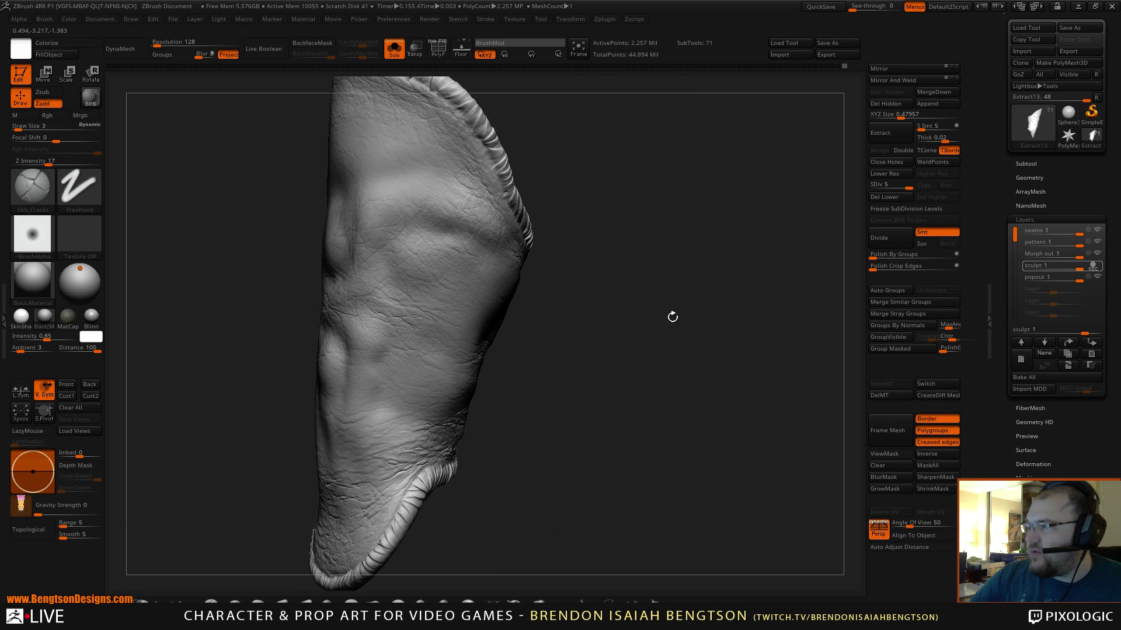
click(1083, 278)
mouse_move(691, 401)
alt+mouse_down()
mouse_move(653, 370)
mouse_move(543, 377)
alt+mouse_up()
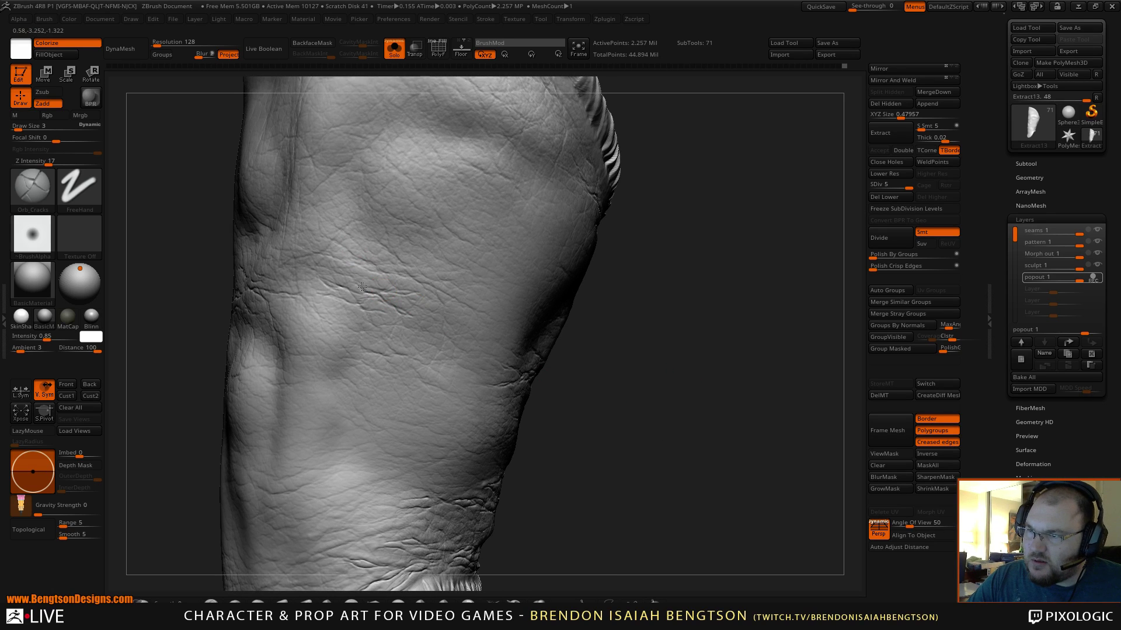
key(ctrl)
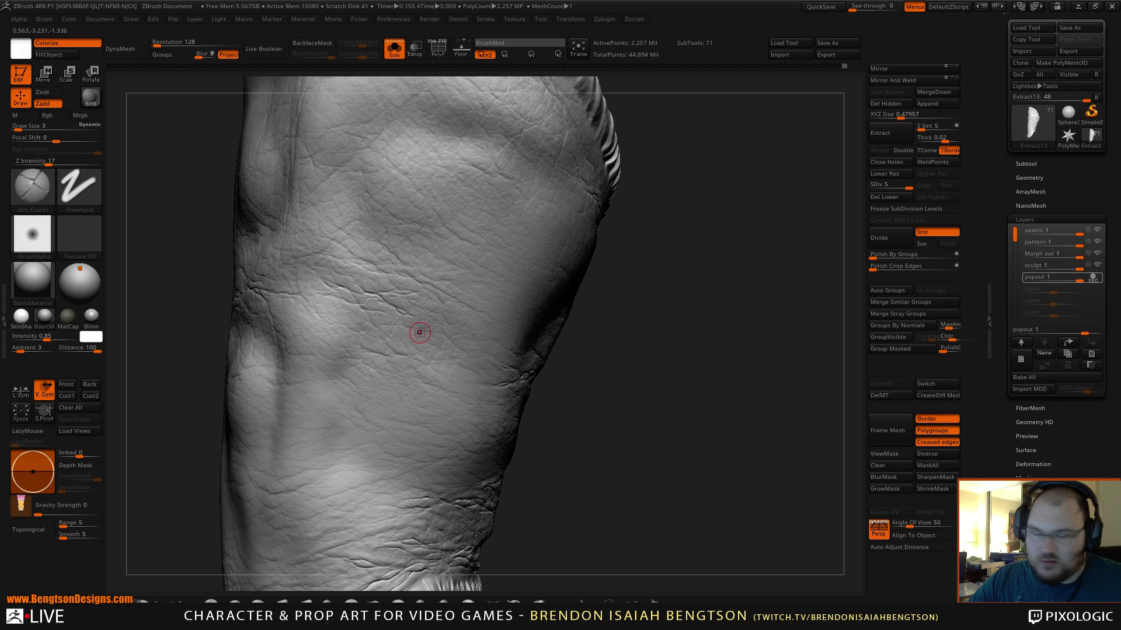
click(530, 597)
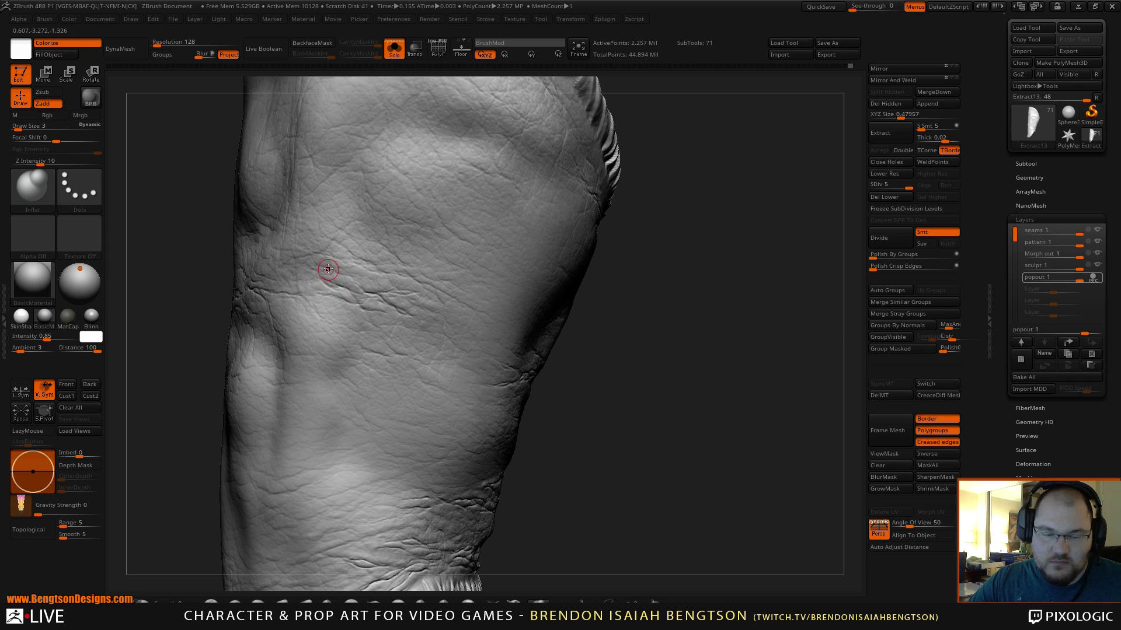
- Puff up the leather folds along the cracks between the bracer's metal plates, with the surrounding armor shown
key(alt+s)
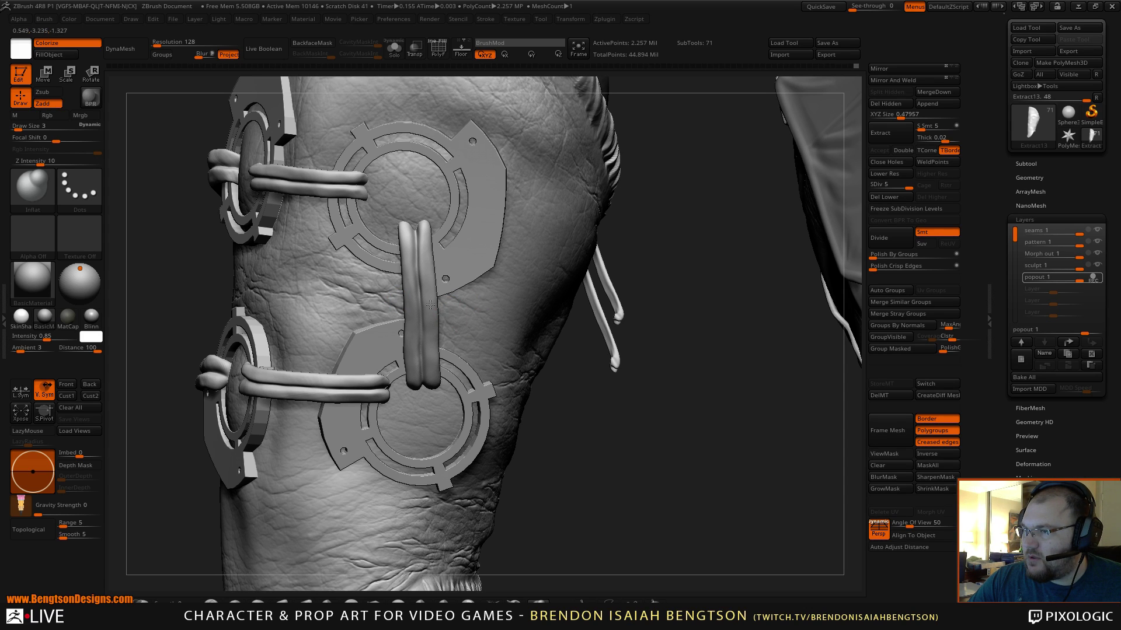
key(alt+s)
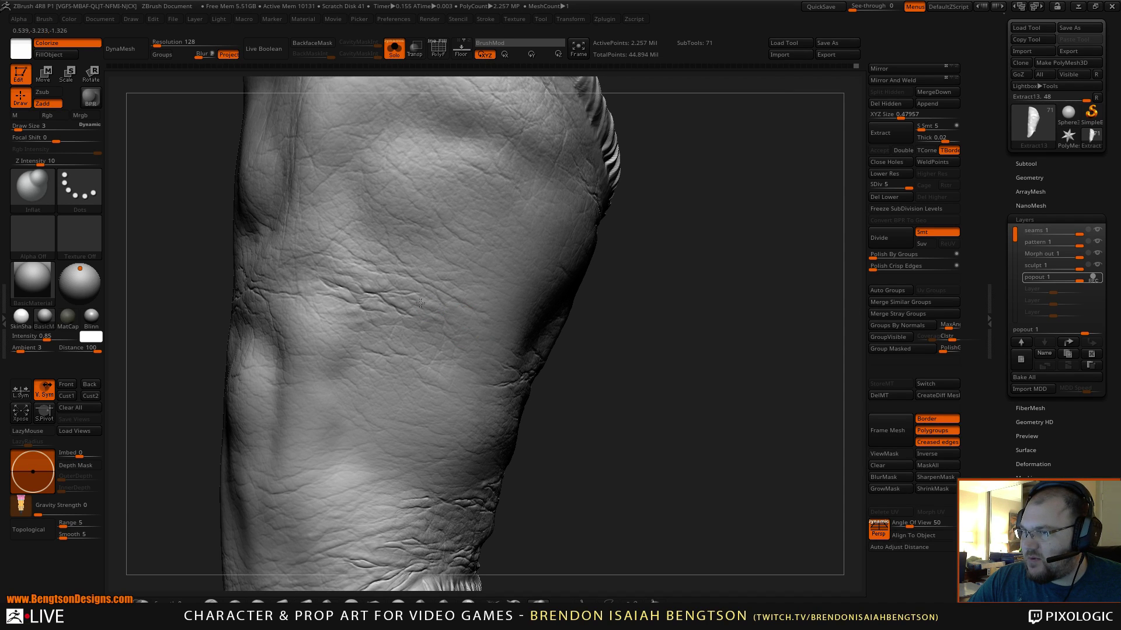
key(alt+s)
drag(552, 388, 642, 394)
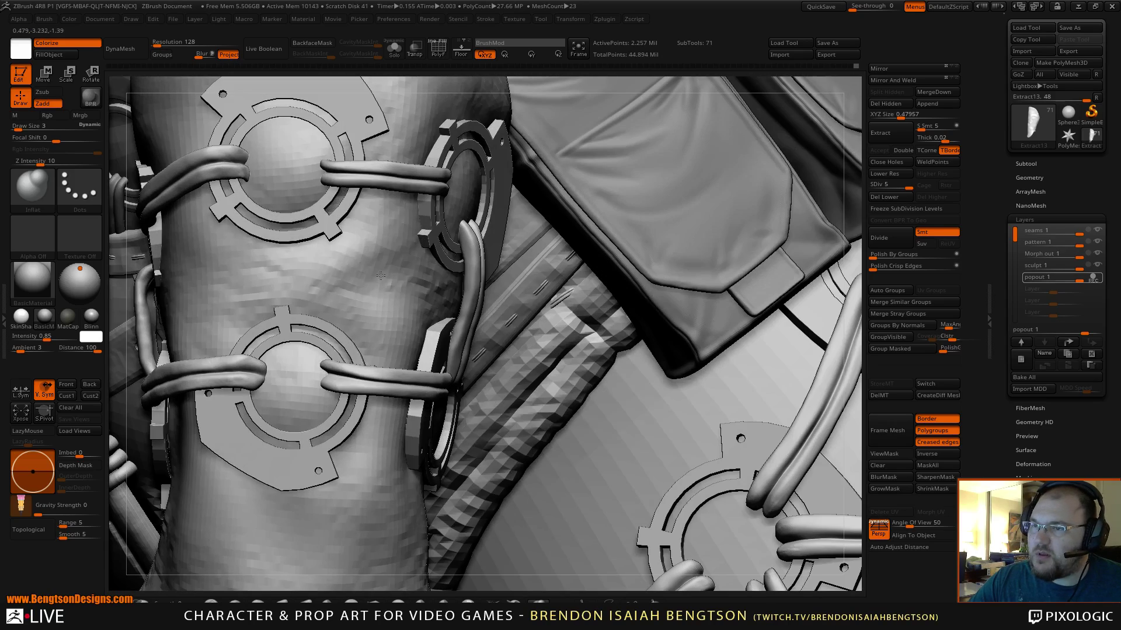
alt+right_drag(340, 251, 326, 315)
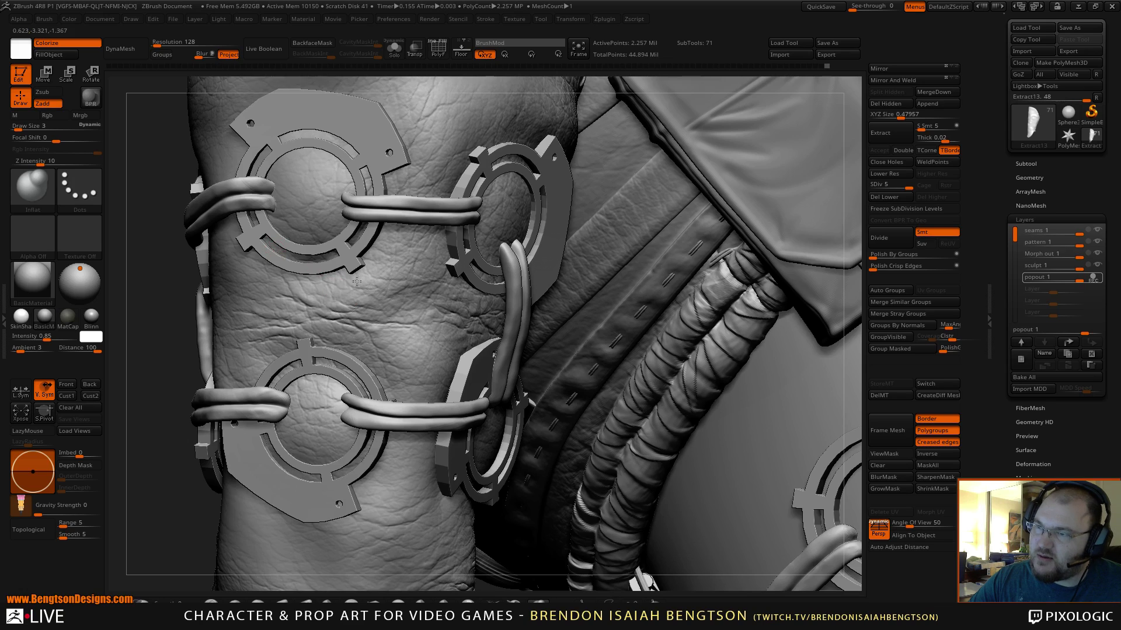
alt+right_drag(283, 251, 337, 265)
right_drag(344, 310, 390, 343)
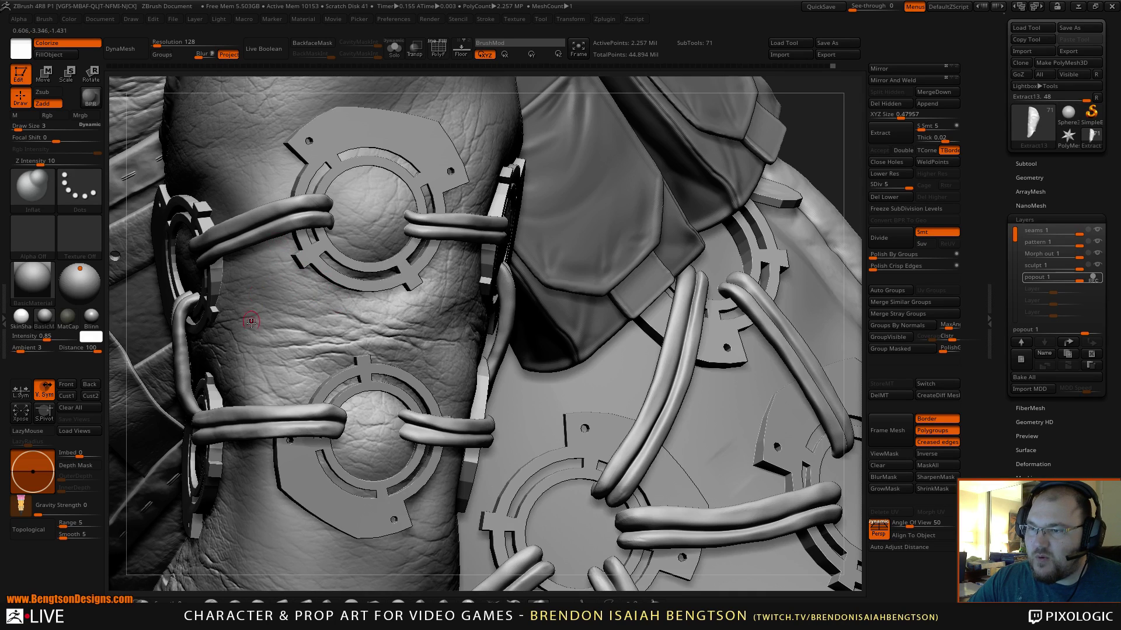
right_drag(251, 322, 433, 318)
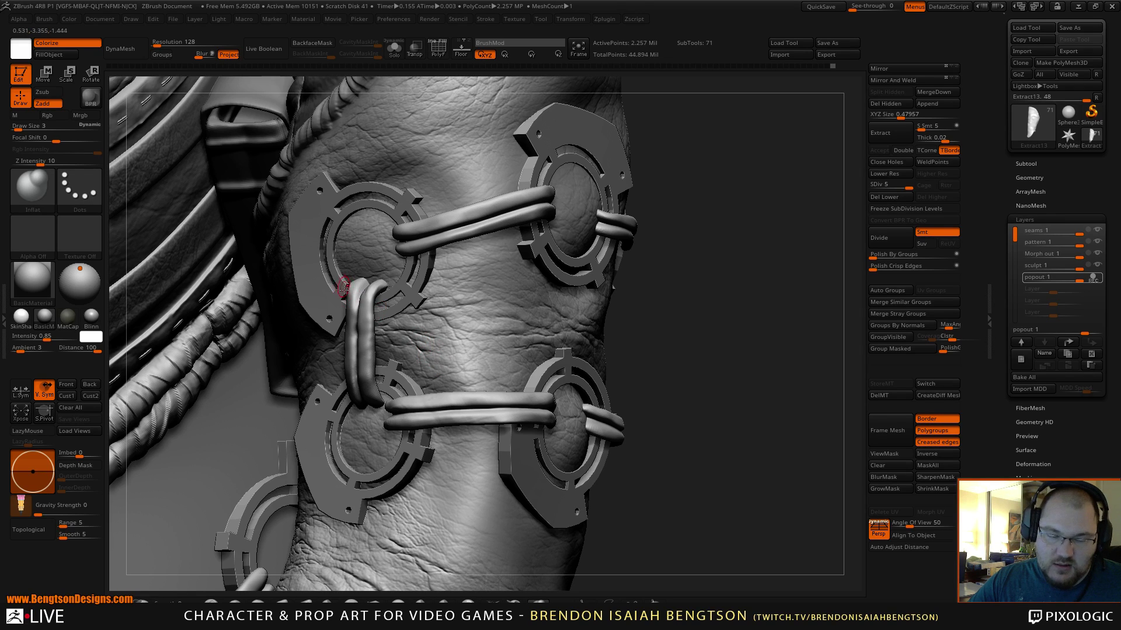
- Isolate the bracer and inflate the wrinkles between its bulges and down toward the stitched cuff
key(alt+s)
drag(267, 347, 405, 310)
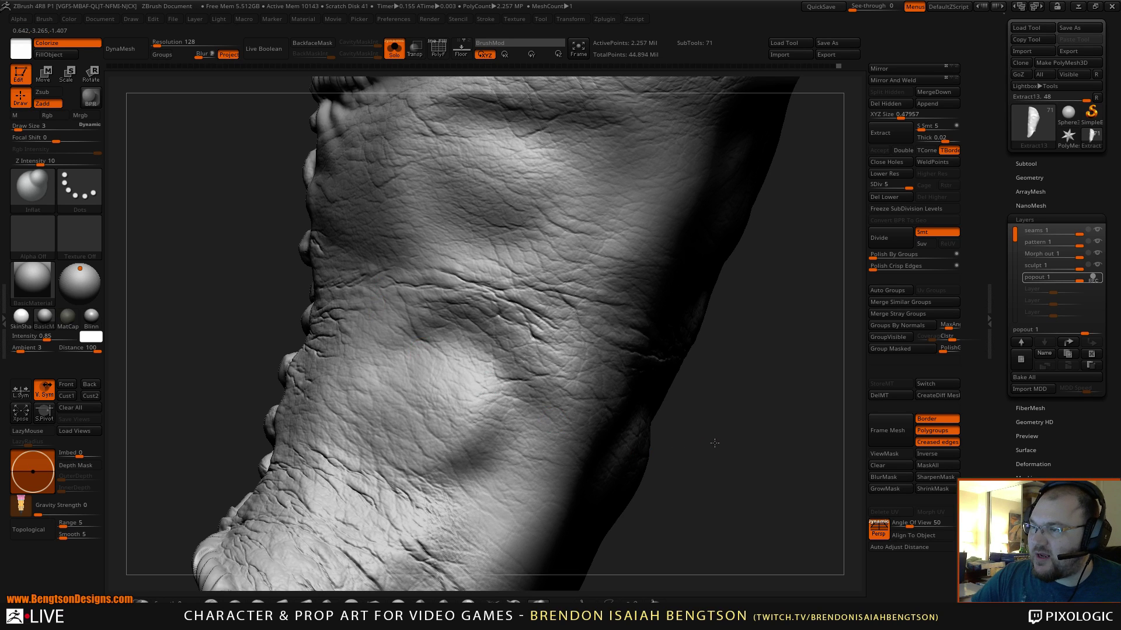
mouse_move(712, 444)
mouse_down()
mouse_move(684, 374)
mouse_move(695, 339)
mouse_move(711, 363)
mouse_move(695, 395)
mouse_move(693, 363)
mouse_move(714, 328)
mouse_up()
mouse_move(721, 402)
mouse_down()
mouse_move(709, 380)
mouse_move(698, 404)
mouse_move(693, 357)
mouse_move(707, 348)
mouse_up()
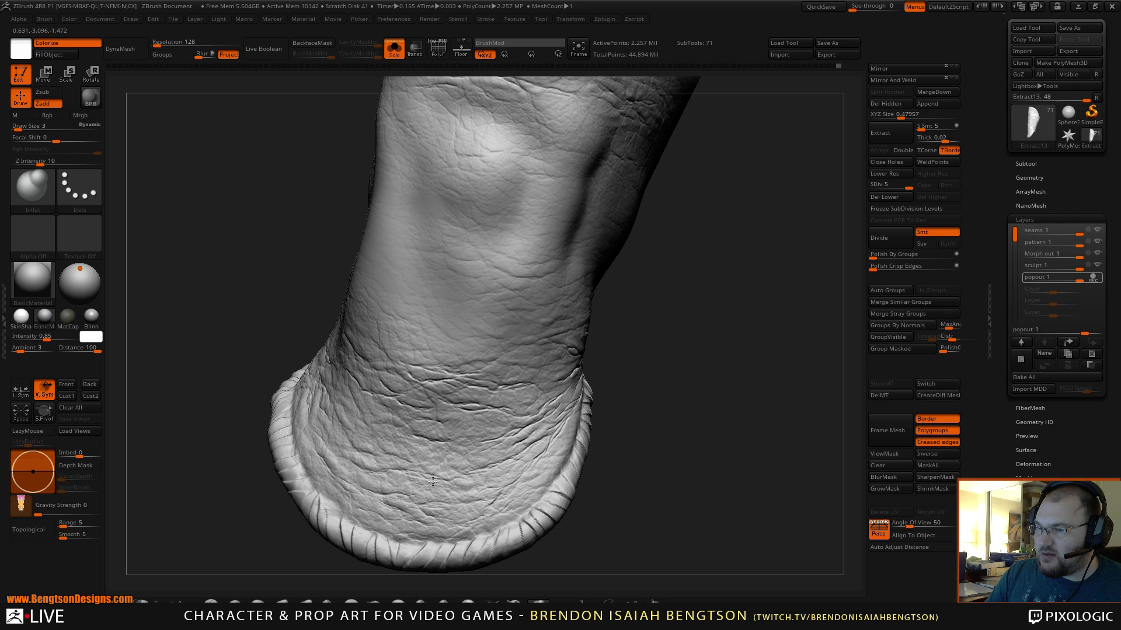
drag(619, 356, 729, 372)
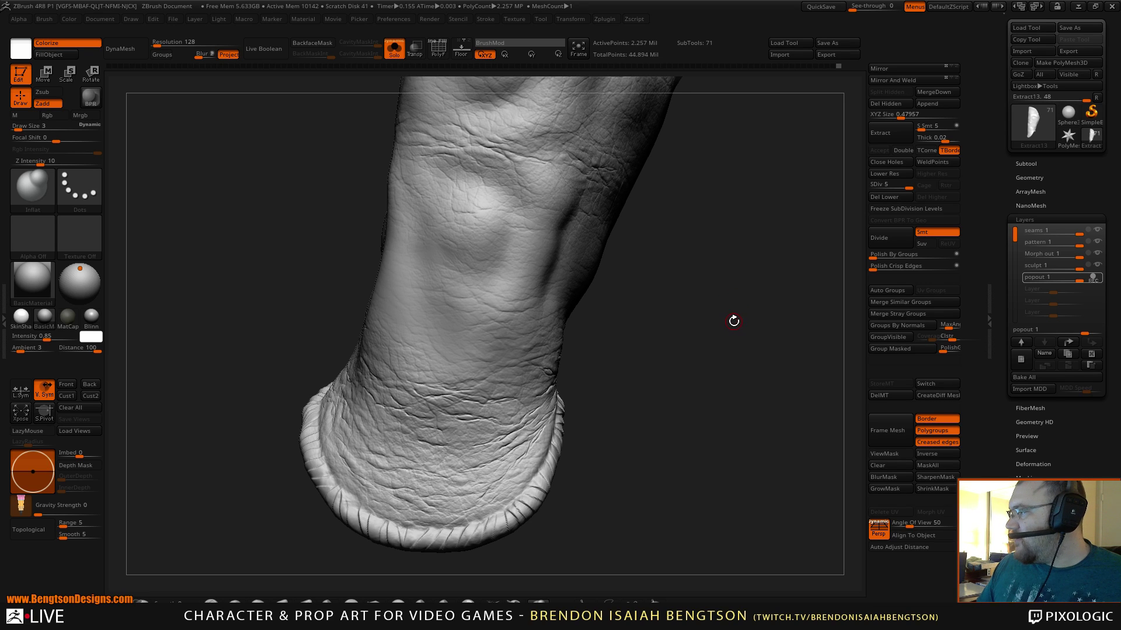
mouse_move(743, 402)
mouse_down()
mouse_move(732, 370)
mouse_move(725, 401)
mouse_move(738, 408)
mouse_move(722, 388)
mouse_up()
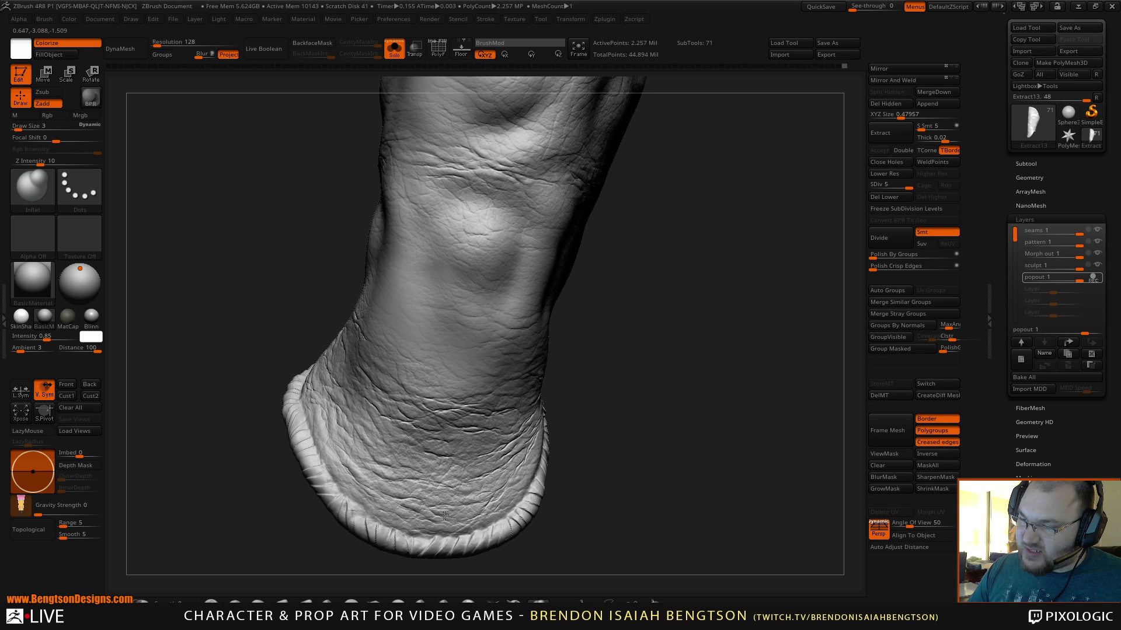
mouse_move(300, 508)
mouse_down()
mouse_move(318, 543)
mouse_move(305, 503)
mouse_up()
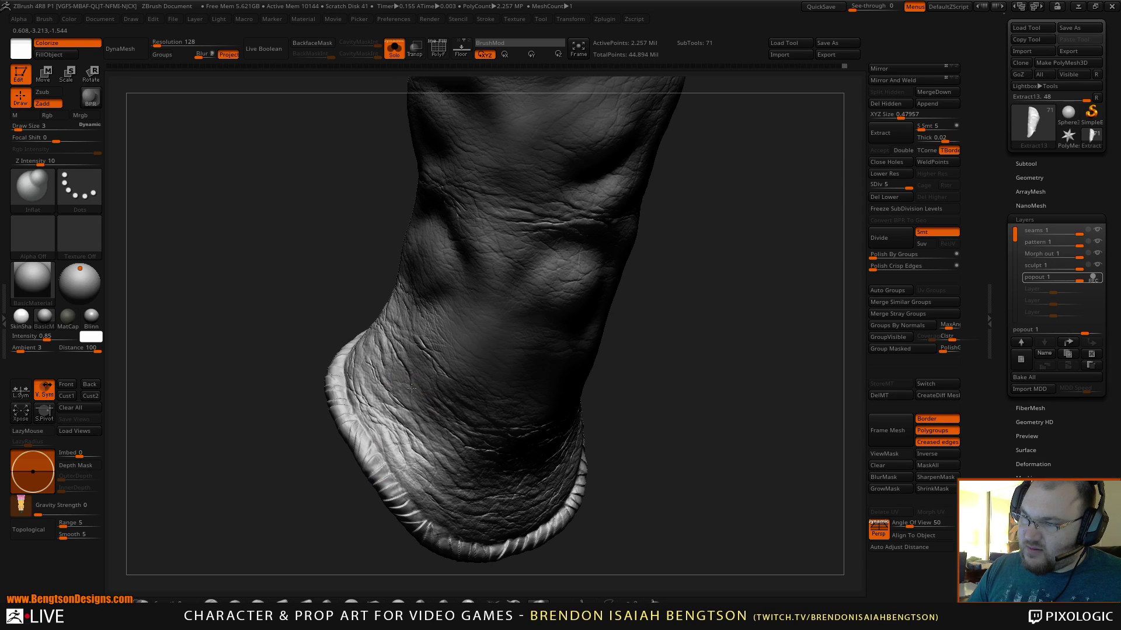
mouse_move(376, 411)
mouse_down()
mouse_move(315, 458)
mouse_move(301, 496)
mouse_move(285, 457)
mouse_up()
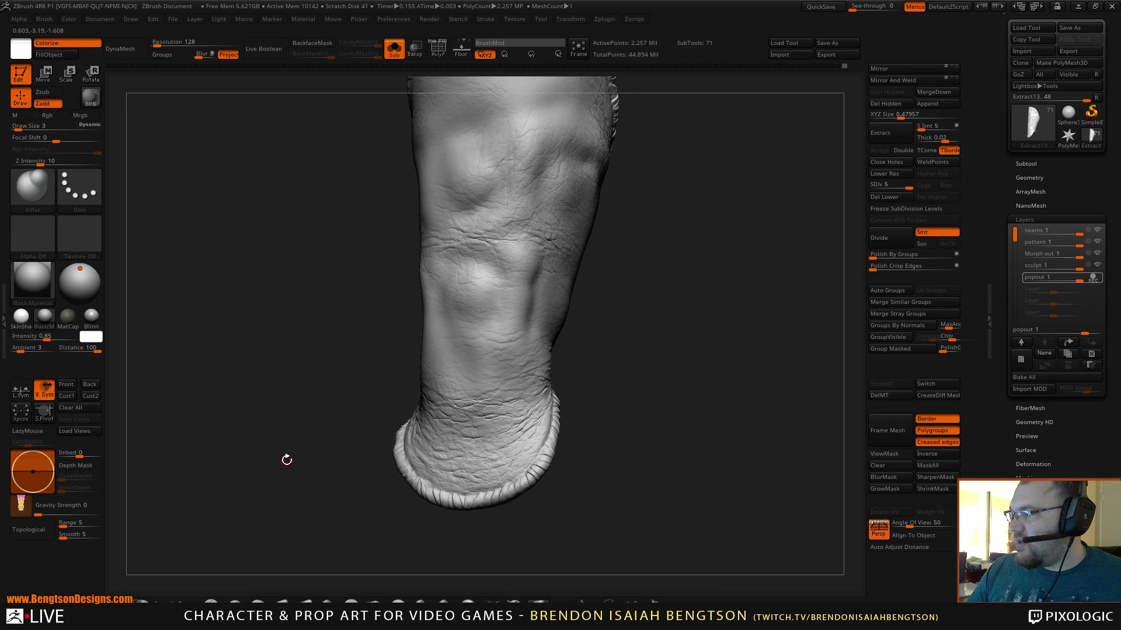
- Show the whole character and compare the full armor with the painted concept art
mouse_move(633, 315)
mouse_down()
mouse_move(685, 328)
mouse_move(668, 368)
mouse_move(651, 342)
mouse_move(646, 353)
mouse_move(625, 250)
mouse_move(605, 367)
mouse_move(702, 303)
mouse_up()
key(ctrl+shift+s)
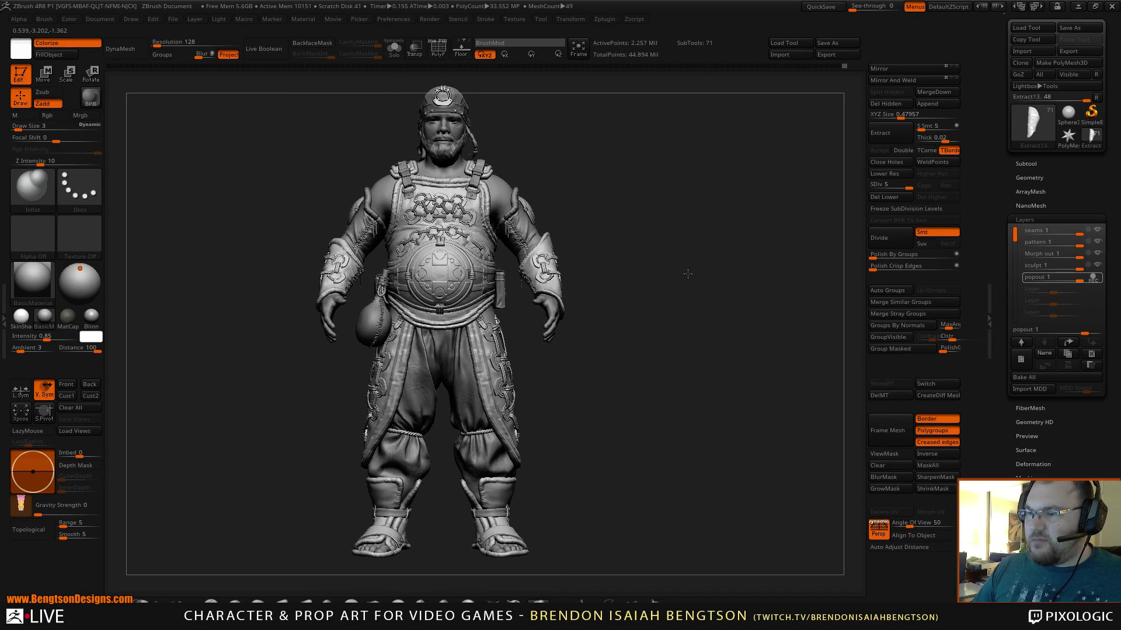
drag(695, 348, 658, 353)
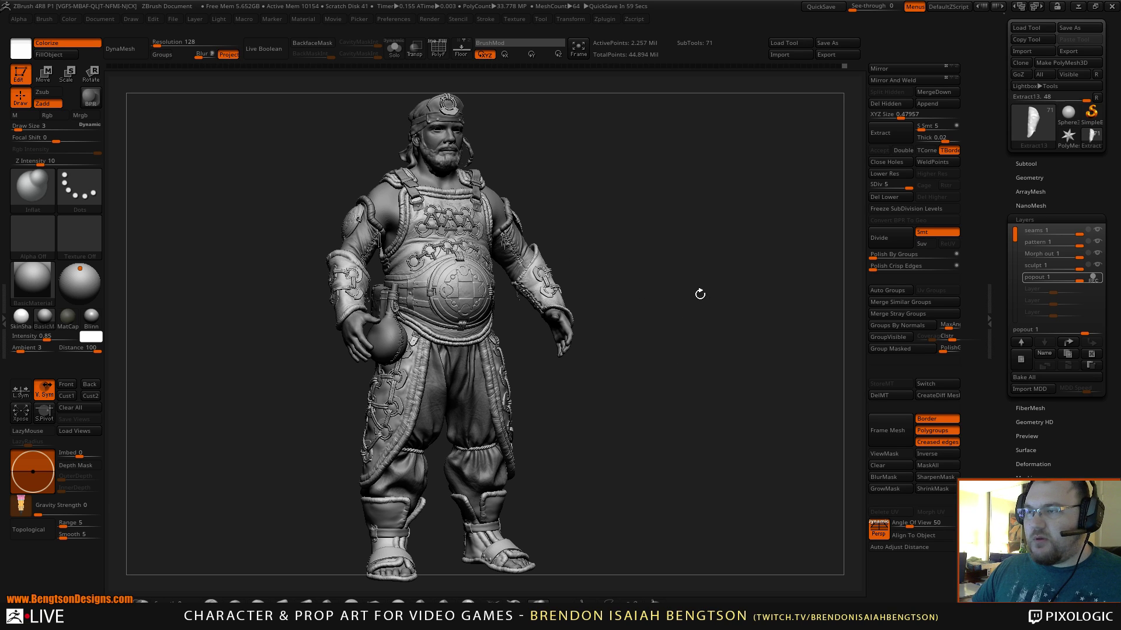
alt+drag(709, 335, 688, 336)
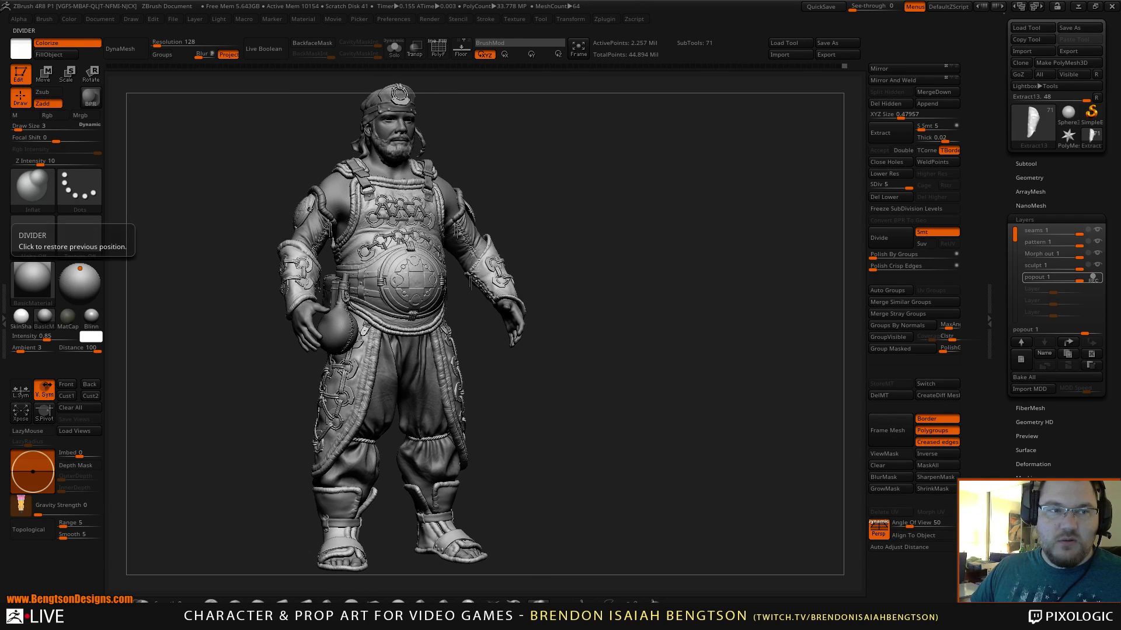
right_drag(1, 257, 777, 199)
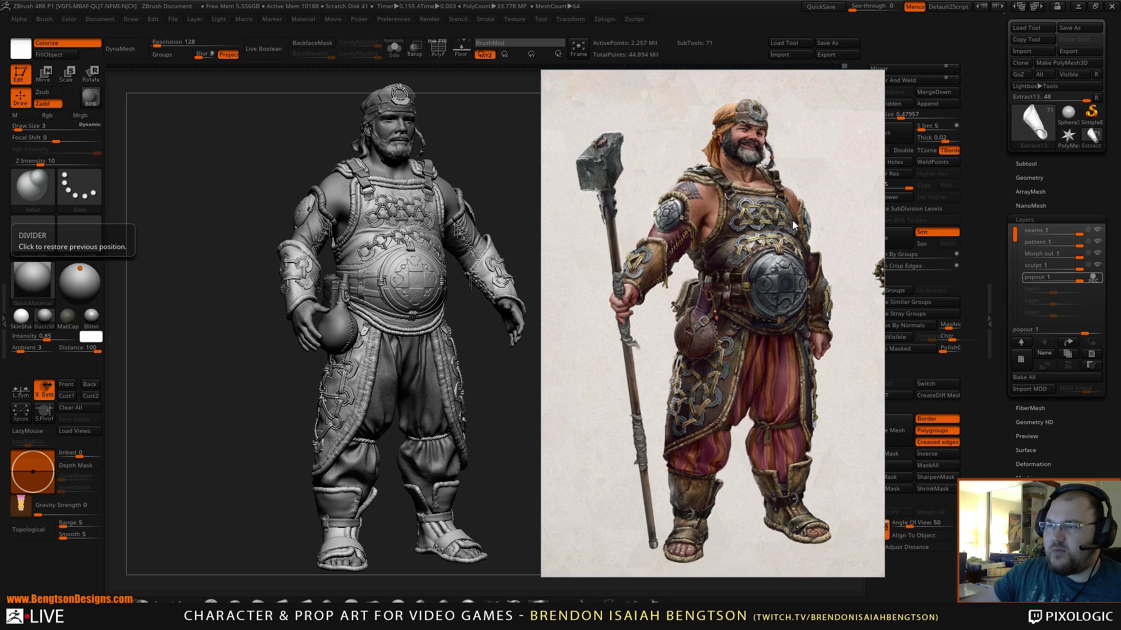
drag(792, 221, 0, 259)
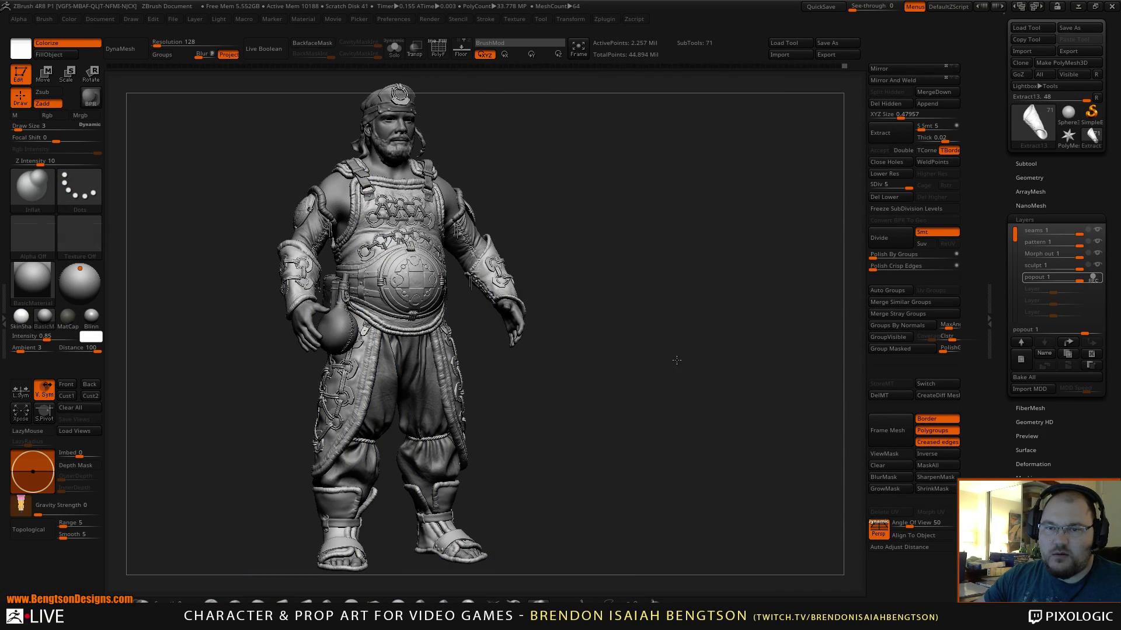
- Examine the bracers, torso armor and belt pouches up close from the front, side and back
mouse_move(676, 360)
mouse_down()
mouse_move(671, 382)
mouse_move(680, 350)
mouse_up()
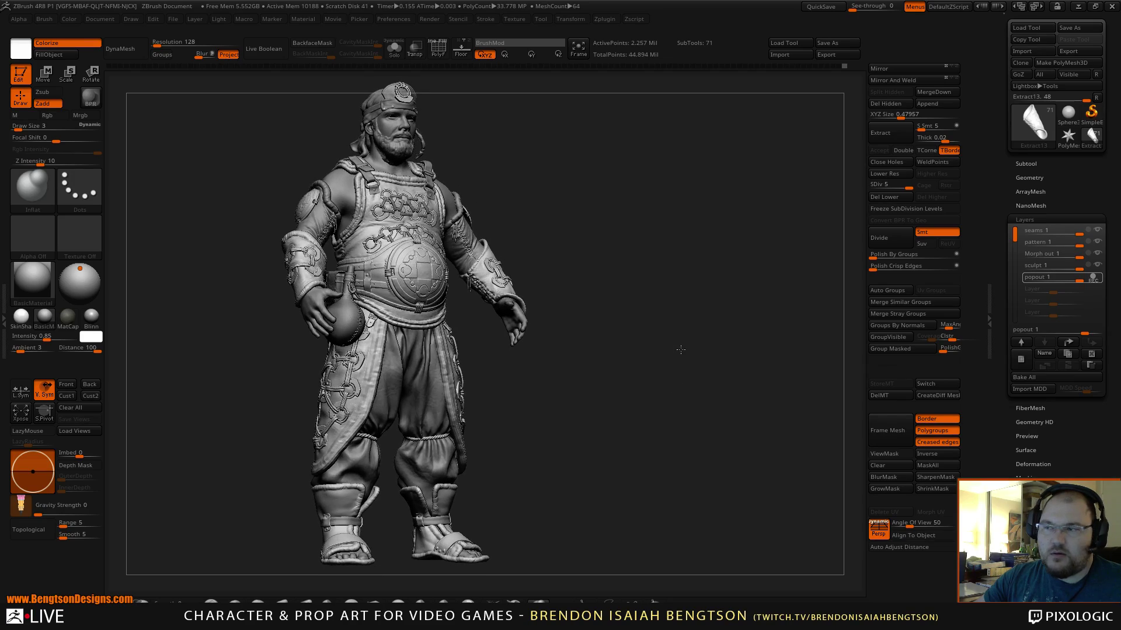
ctrl+right_drag(586, 412, 602, 569)
alt+right_drag(300, 207, 438, 303)
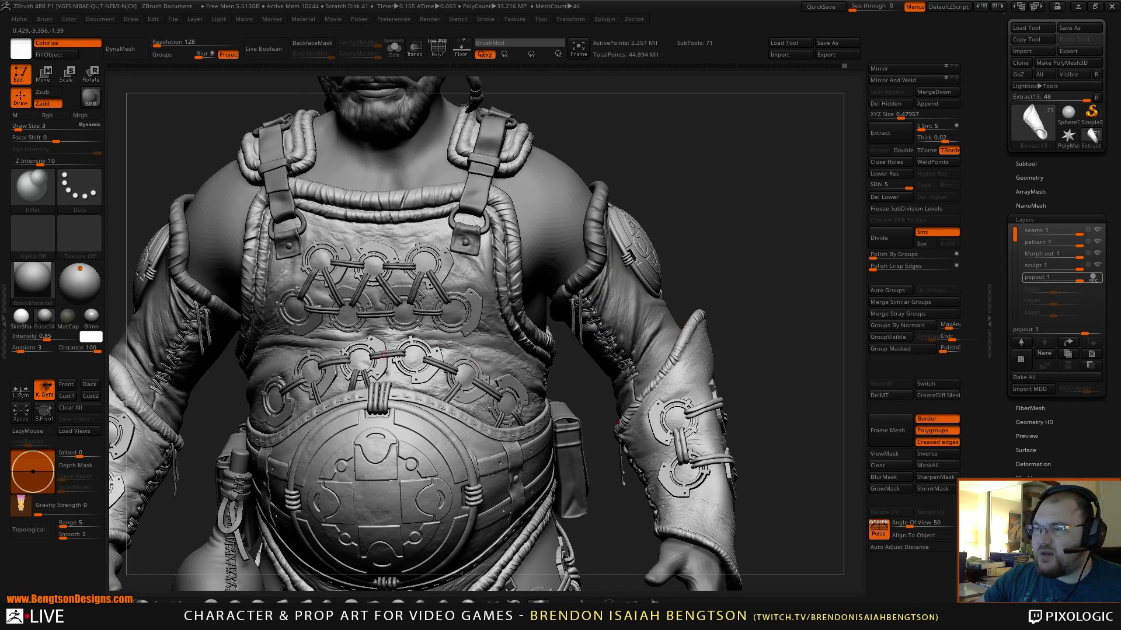
alt+right_drag(474, 380, 714, 235)
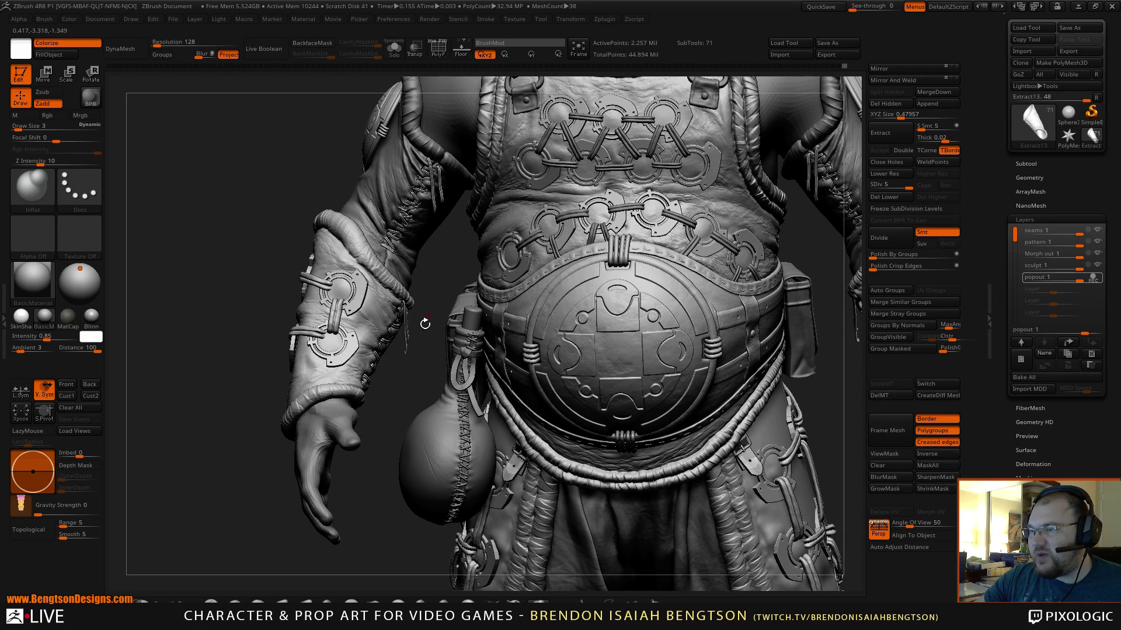
alt+right_drag(695, 368, 334, 337)
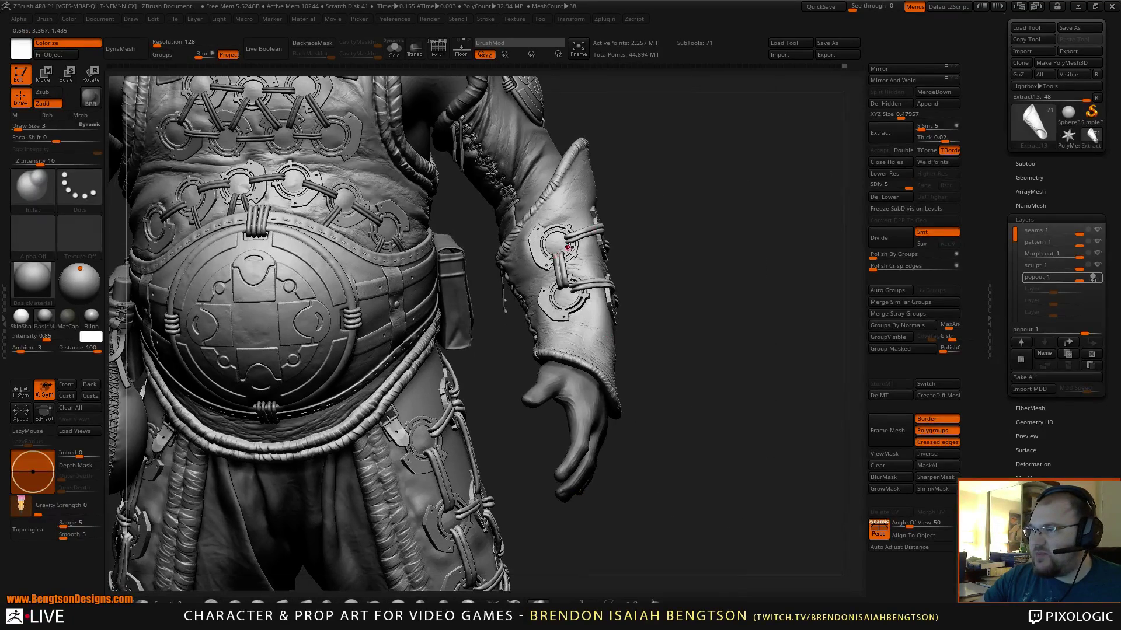
right_drag(725, 363, 654, 366)
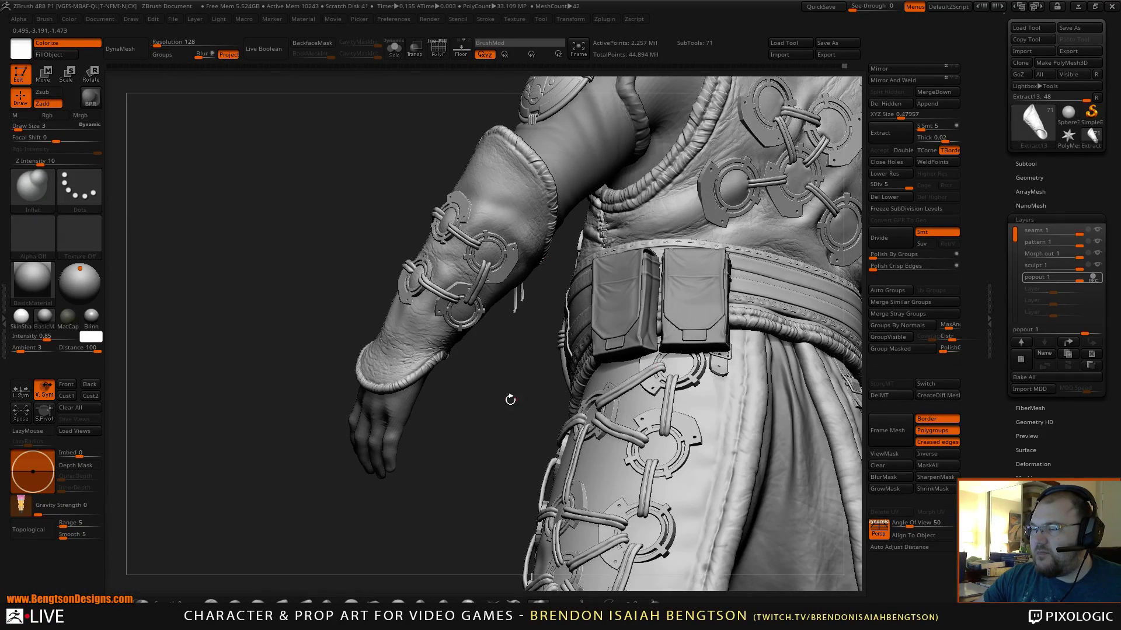
right_drag(475, 422, 602, 454)
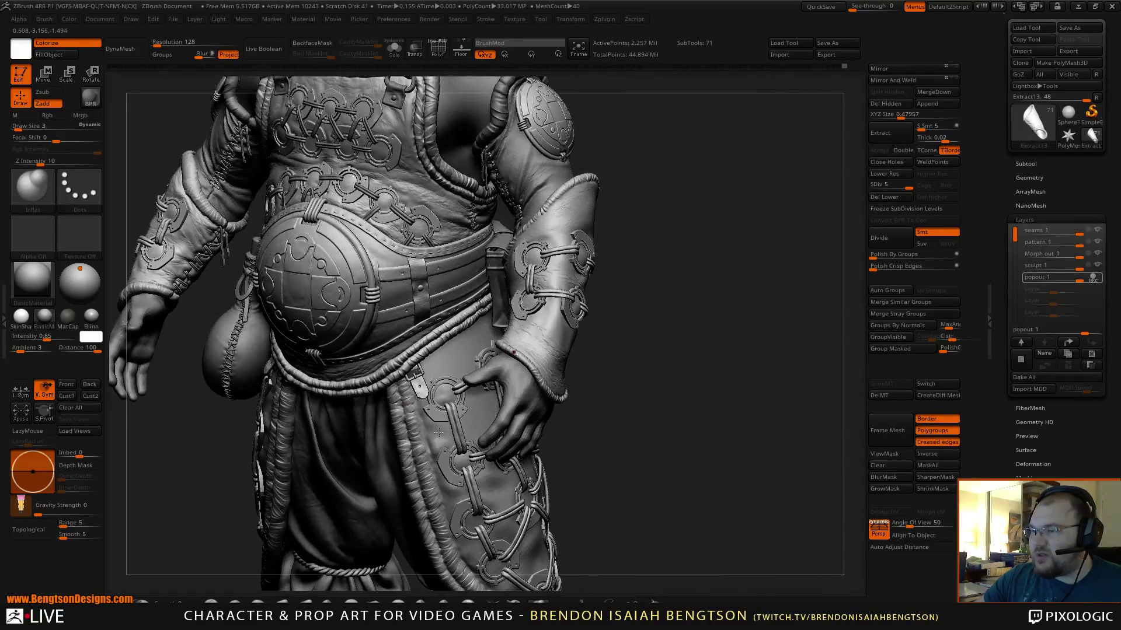
alt+right_drag(708, 453, 482, 236)
shift+right_drag(633, 175, 622, 102)
key(f)
right_drag(626, 283, 581, 212)
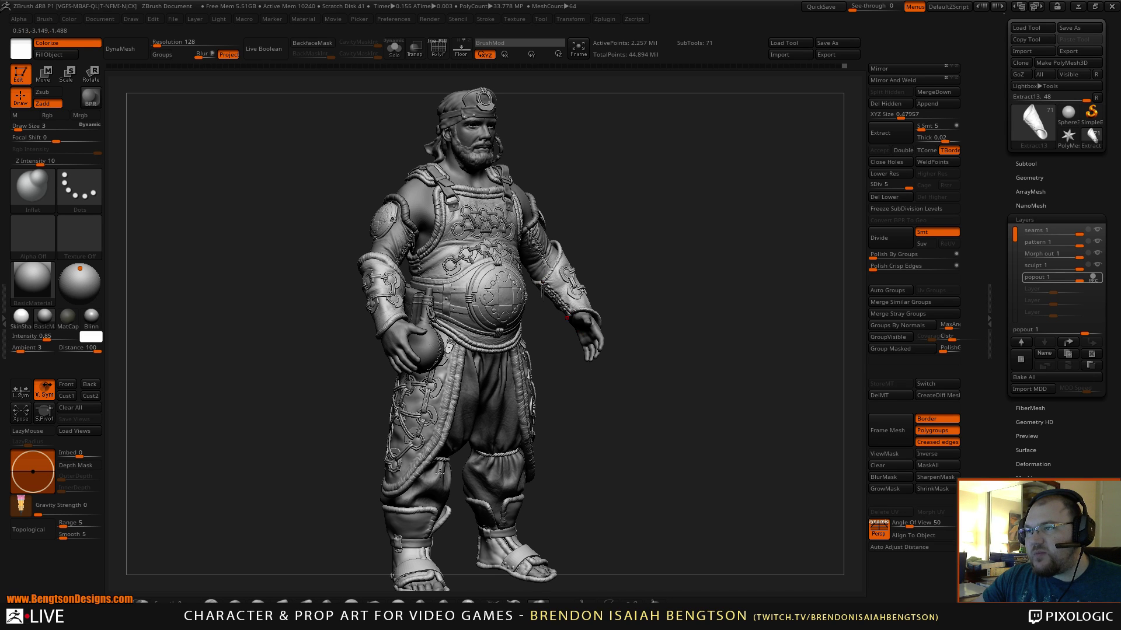
- Review the whole character's proportions and armor detail from the front, three-quarter and rear views
mouse_move(608, 451)
mouse_down()
mouse_move(689, 458)
mouse_move(525, 421)
mouse_up()
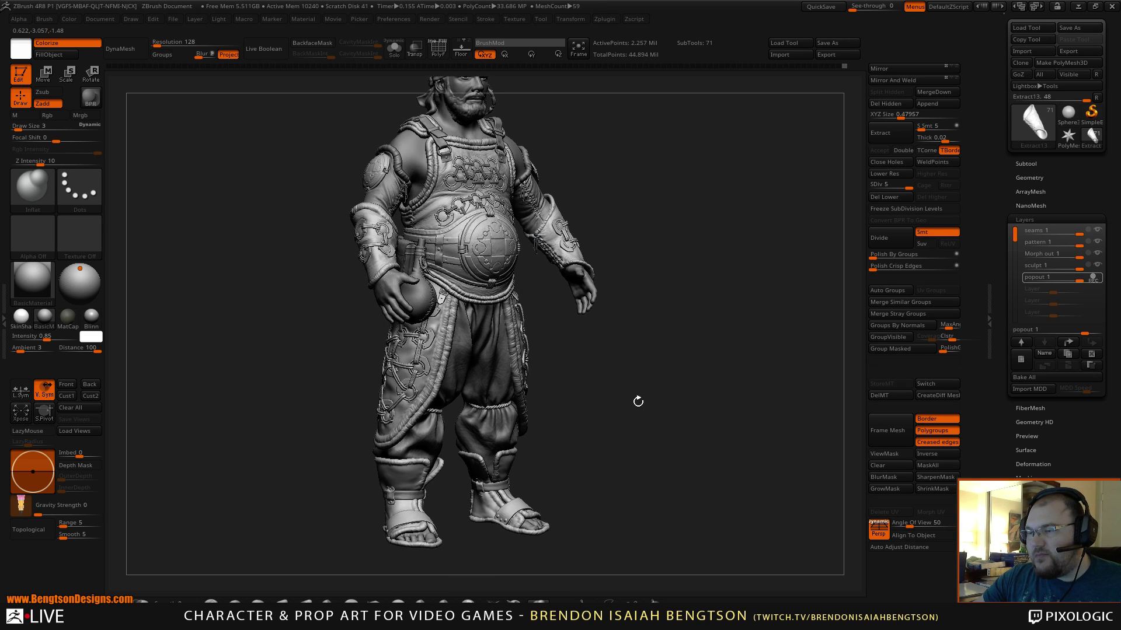
drag(638, 402, 621, 395)
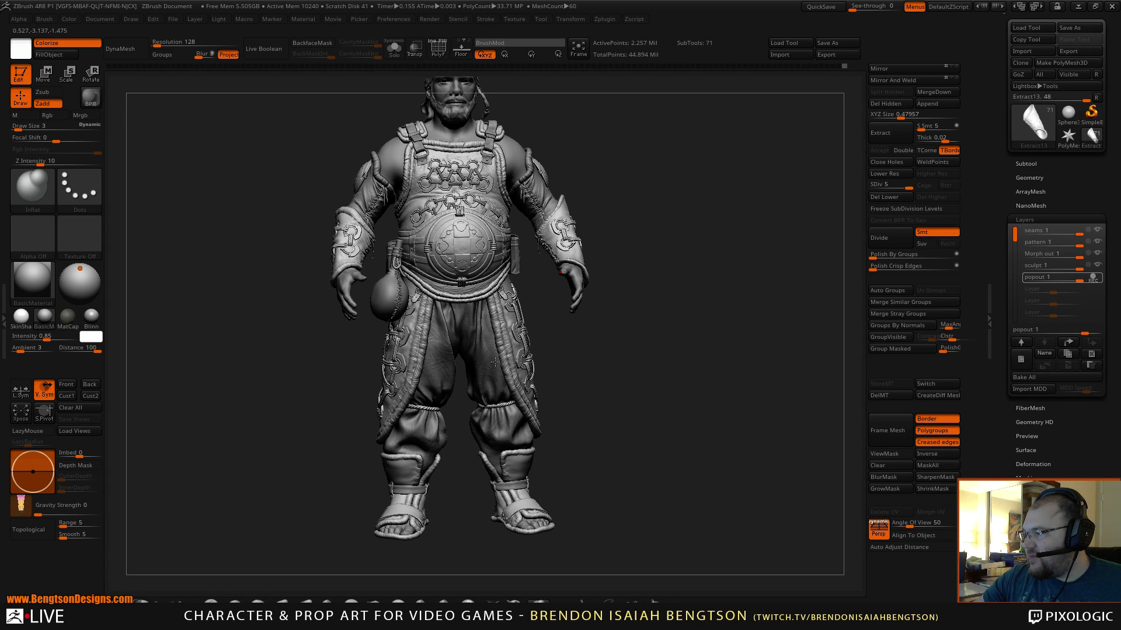
drag(664, 363, 682, 377)
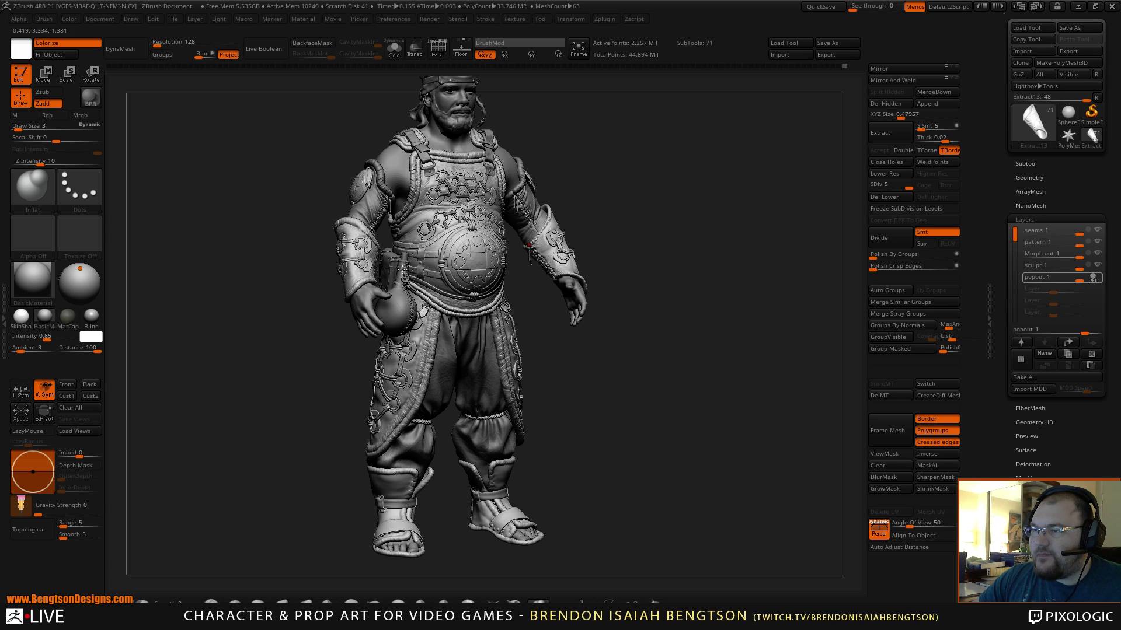
right_drag(527, 247, 529, 246)
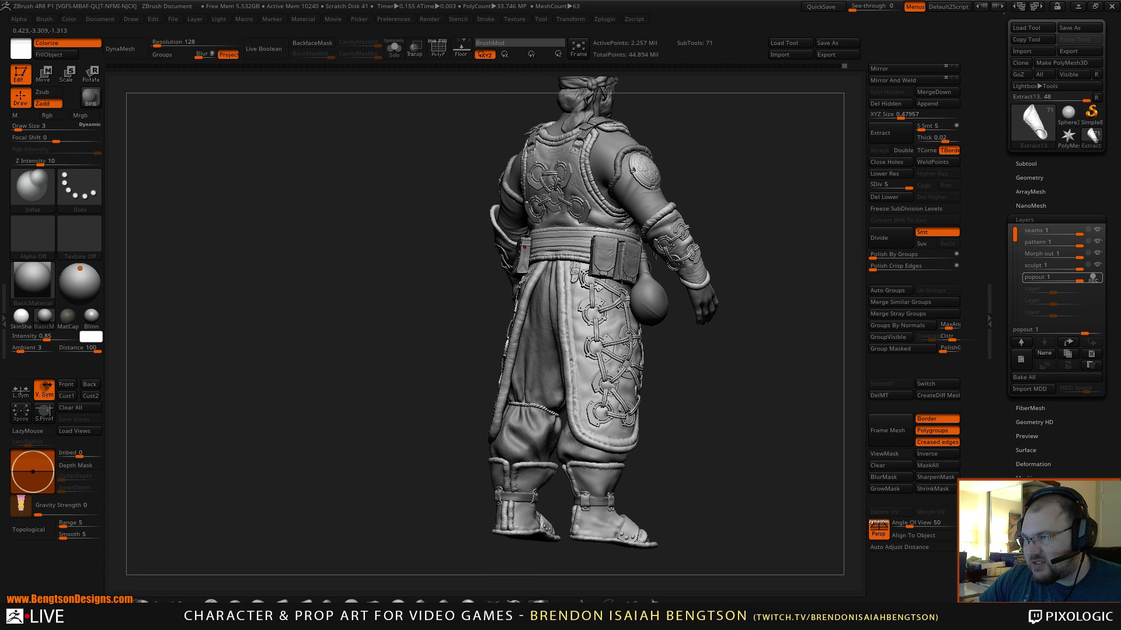
drag(761, 268, 671, 276)
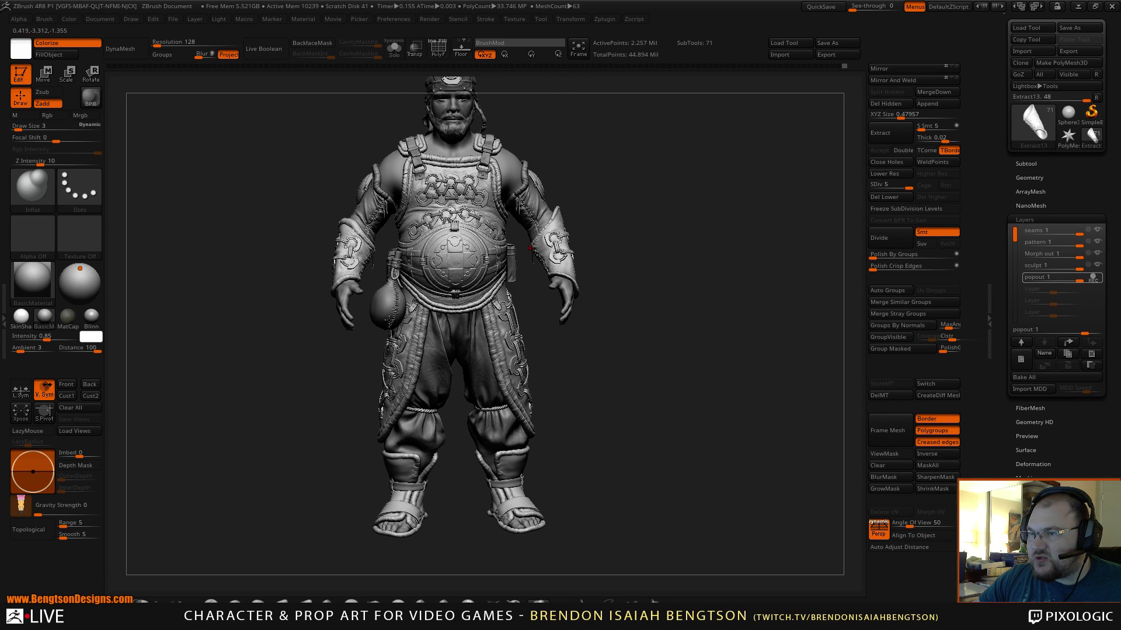
alt+drag(637, 196, 667, 284)
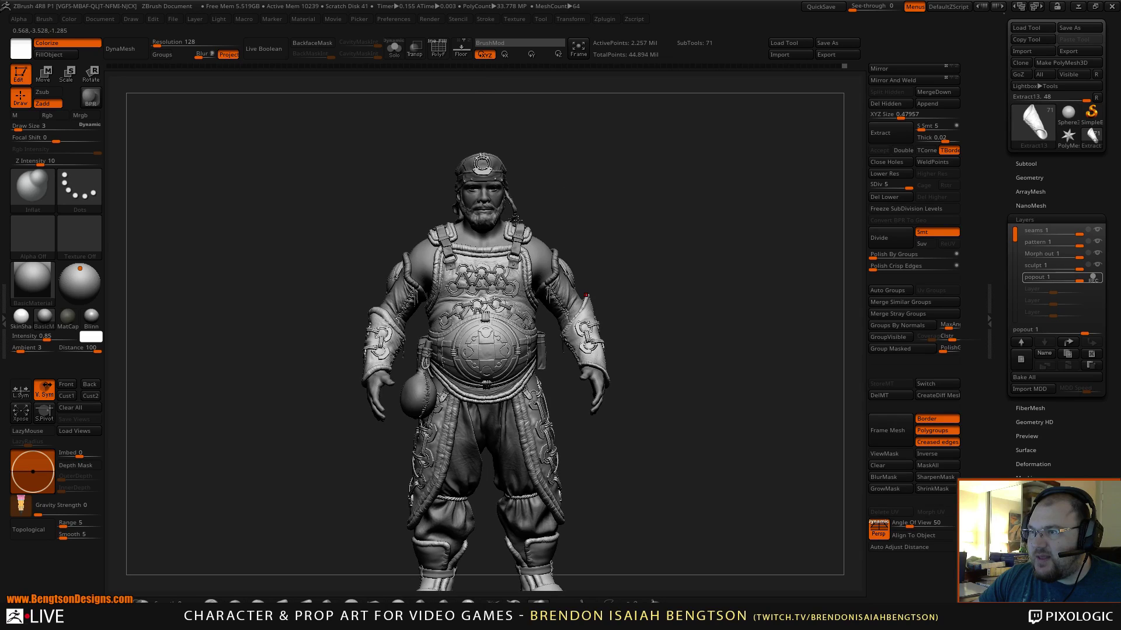
mouse_move(681, 240)
mouse_down()
mouse_move(691, 235)
mouse_move(669, 238)
mouse_up()
alt+drag(719, 329, 705, 257)
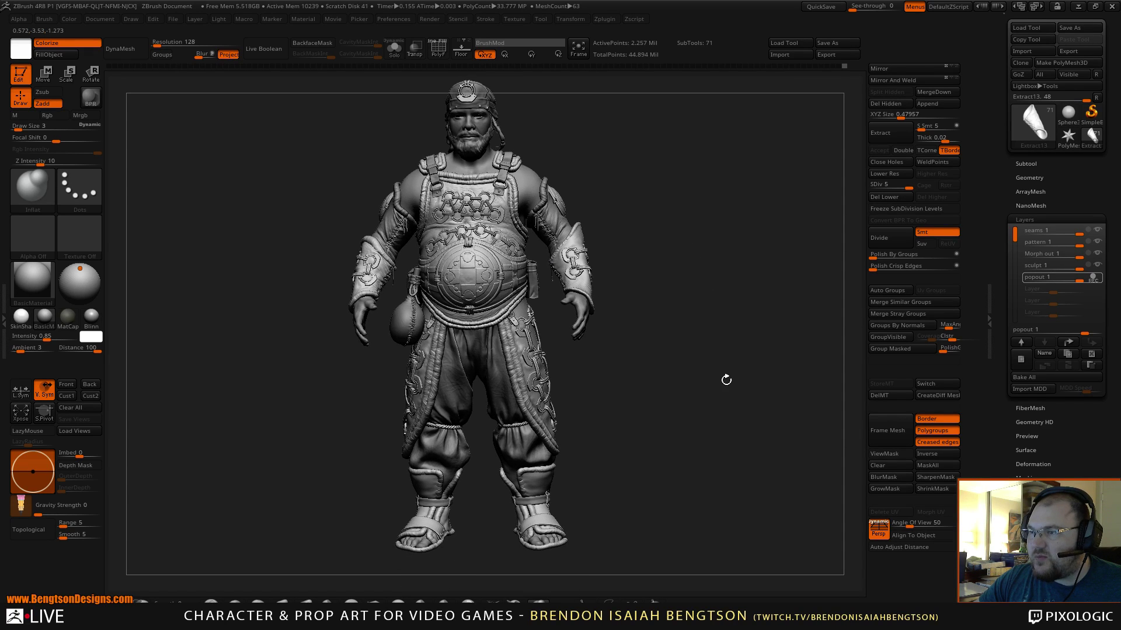
drag(717, 377, 491, 366)
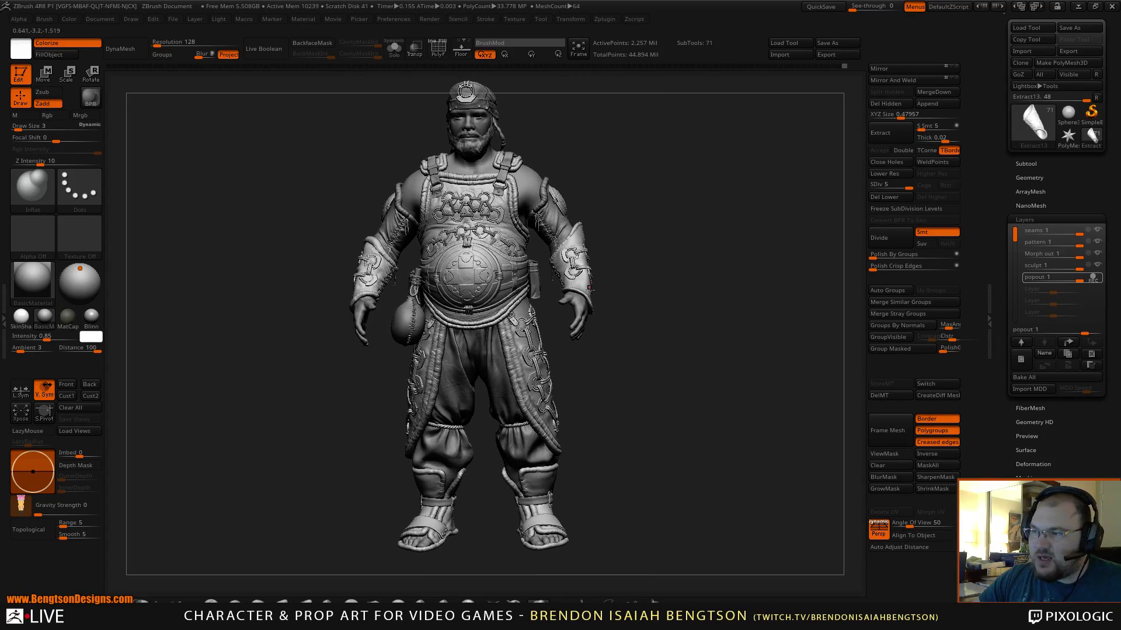
- Isolate the forearm bracer and hide its popout 1 and sculpt 1 layers
key(alt+s)
alt+click(735, 290)
drag(756, 335, 677, 374)
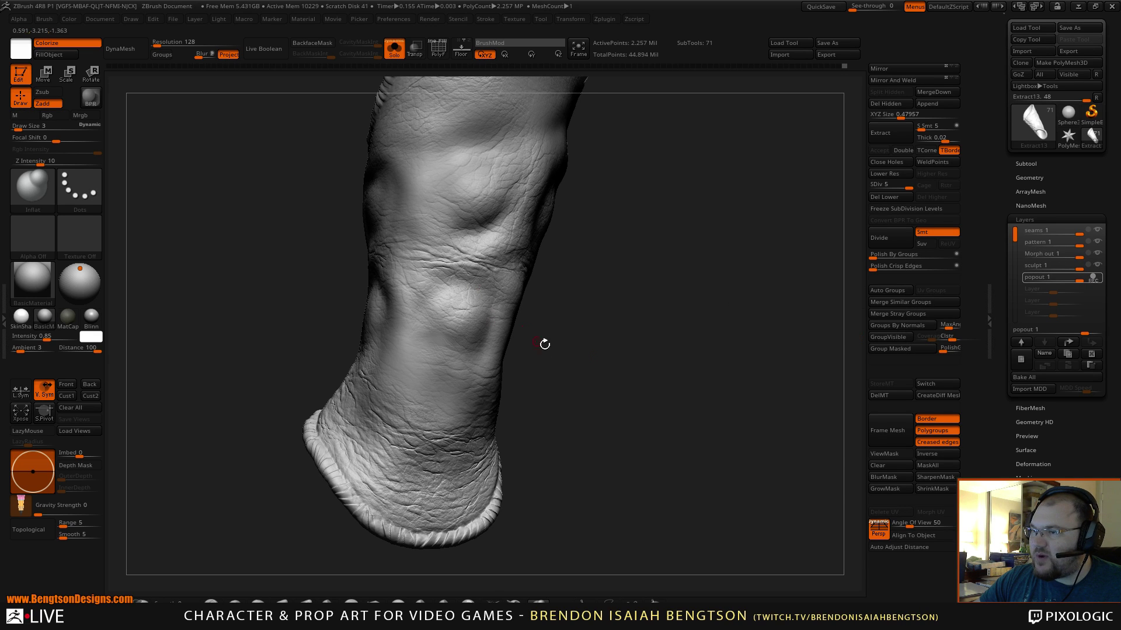
drag(545, 345, 677, 375)
mouse_move(1102, 279)
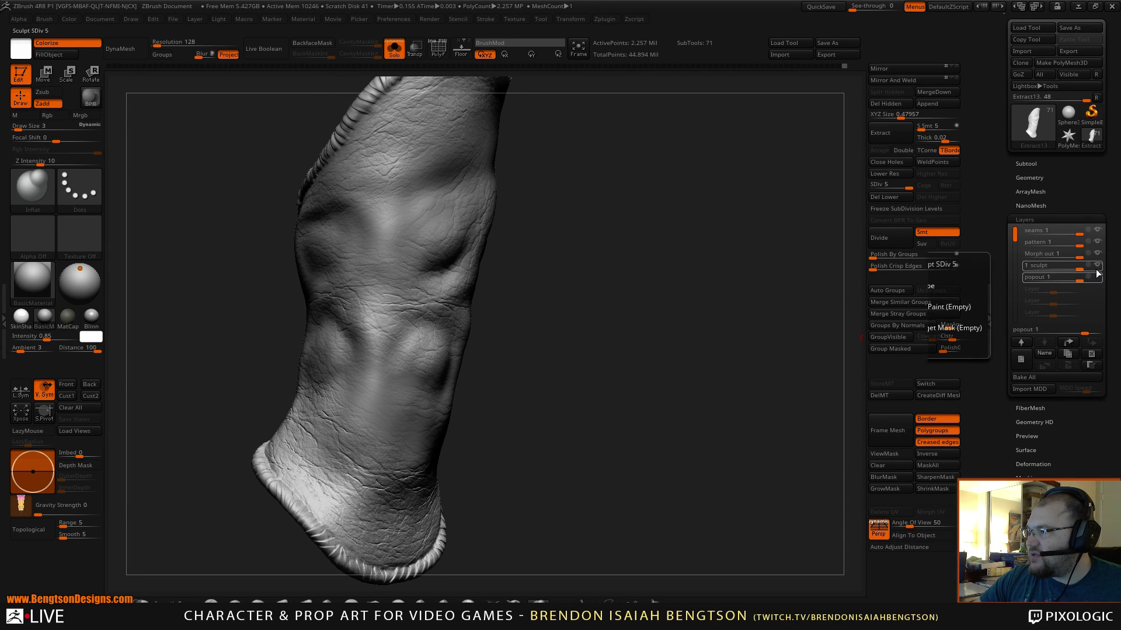
click(1098, 268)
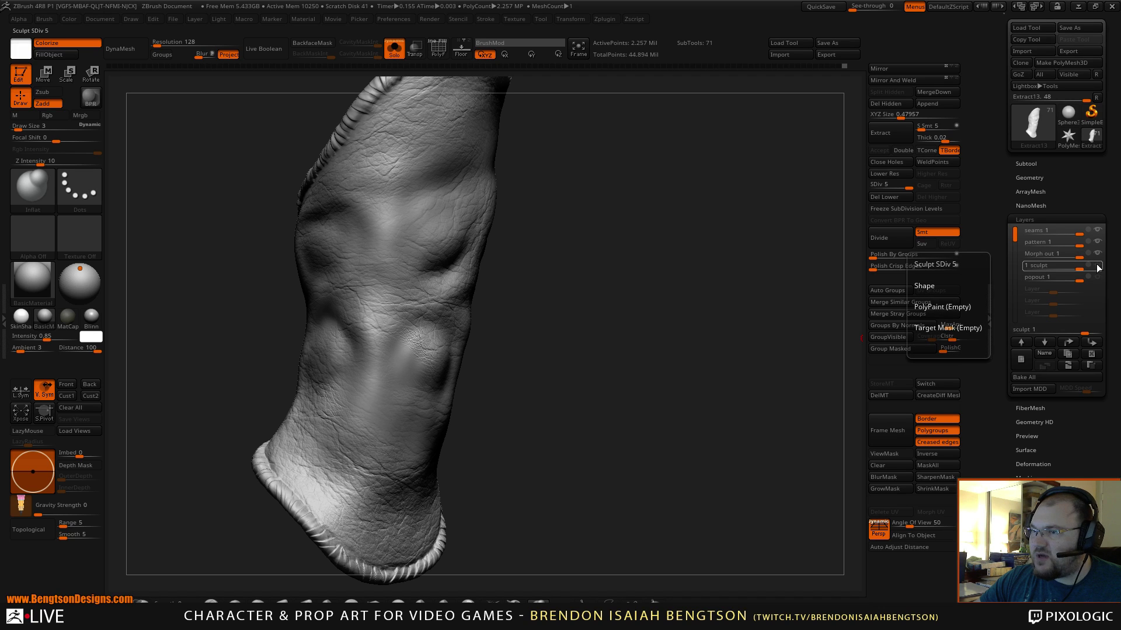
- Set the Morph out 1 layer to record and choose the Morph brush with draw size 21
click(1092, 254)
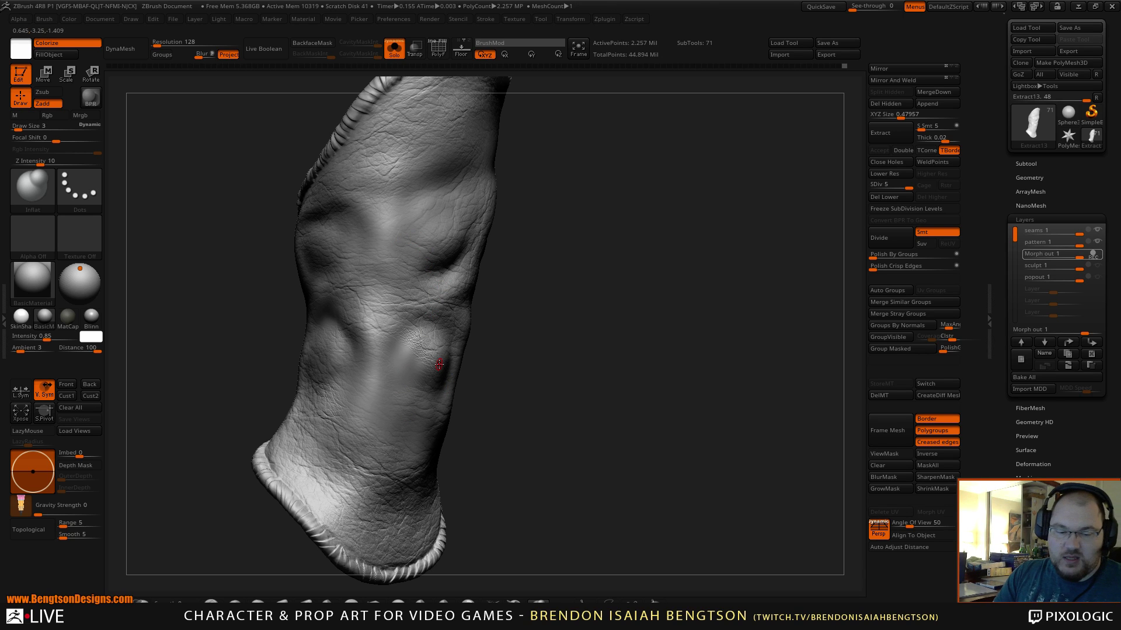
key(b)
key(m)
key(r)
key(space)
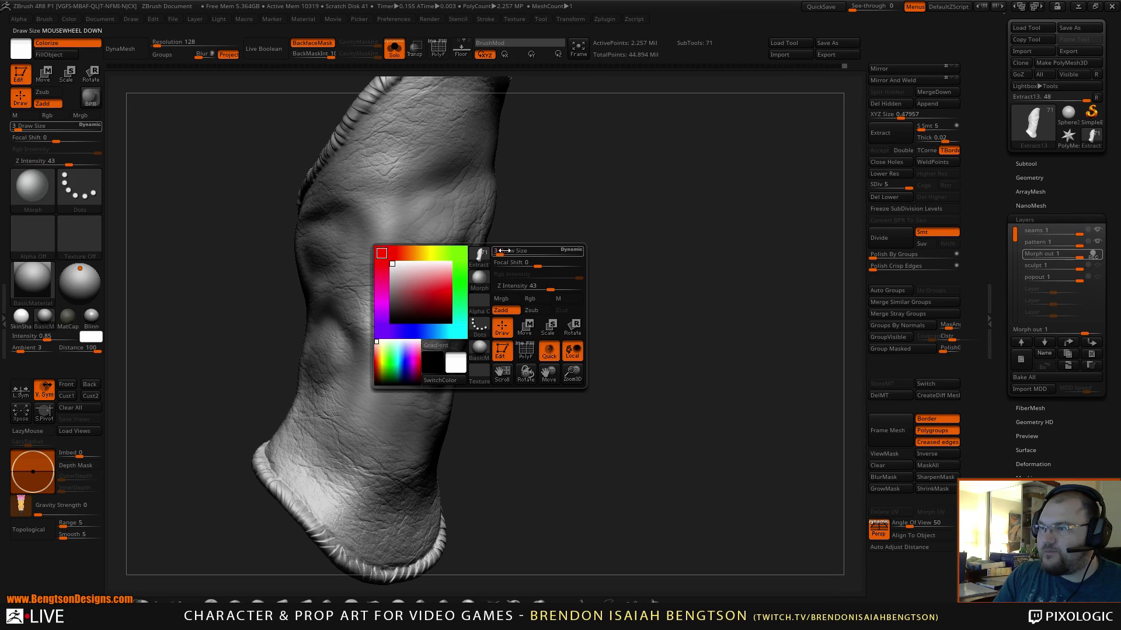
drag(507, 253, 528, 228)
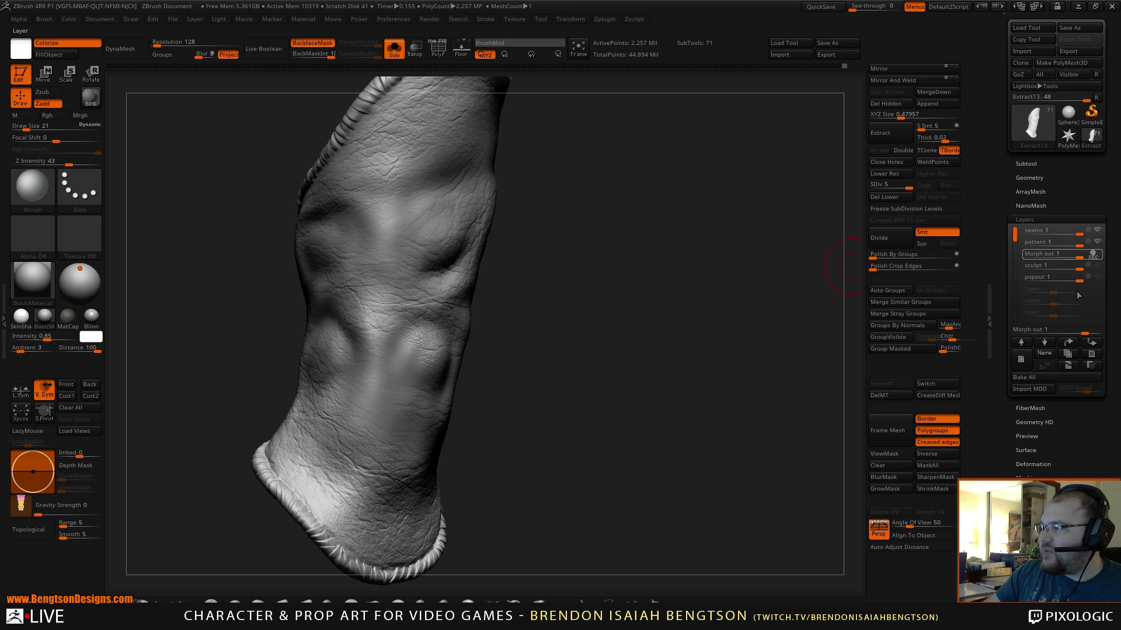
- Add a new layer to the bracer and name it Morph out 2
click(1025, 359)
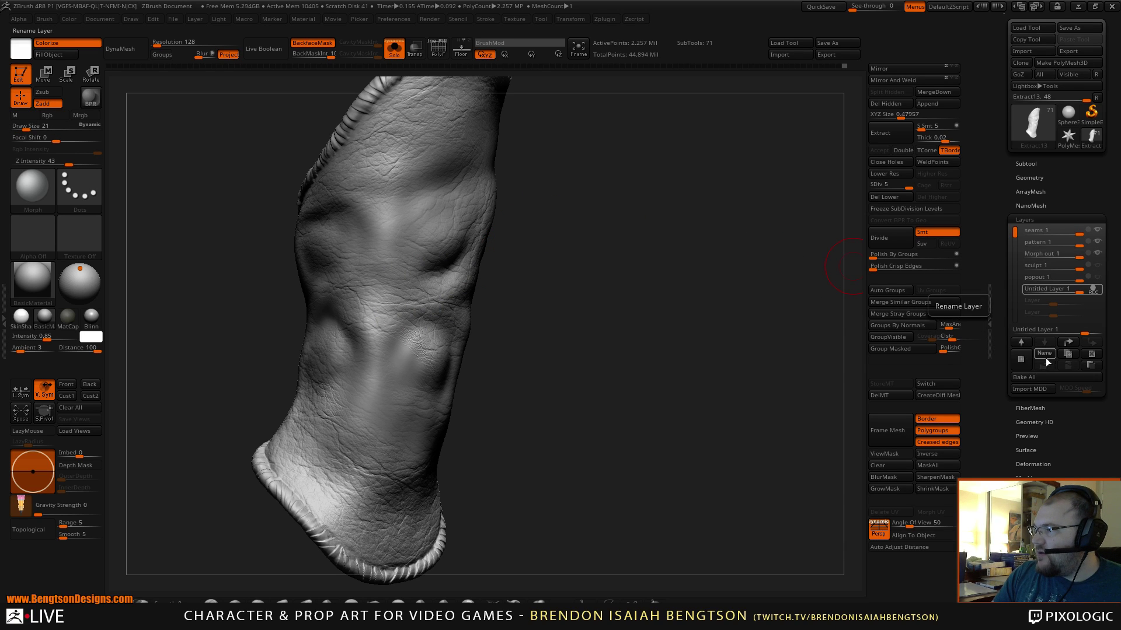
click(1045, 359)
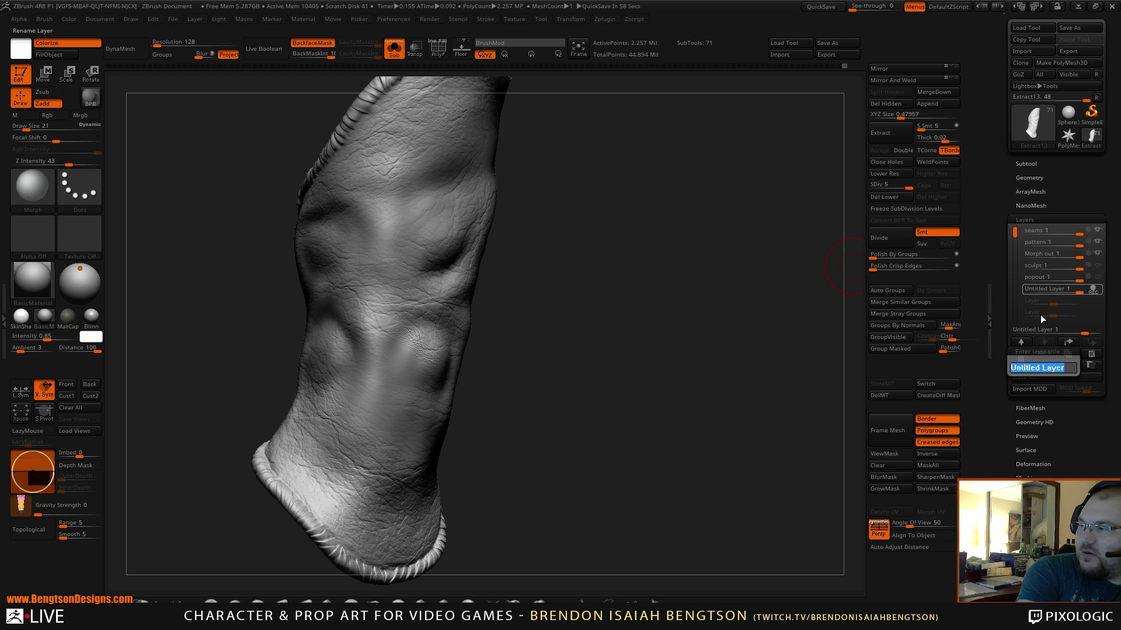
text(Mo)
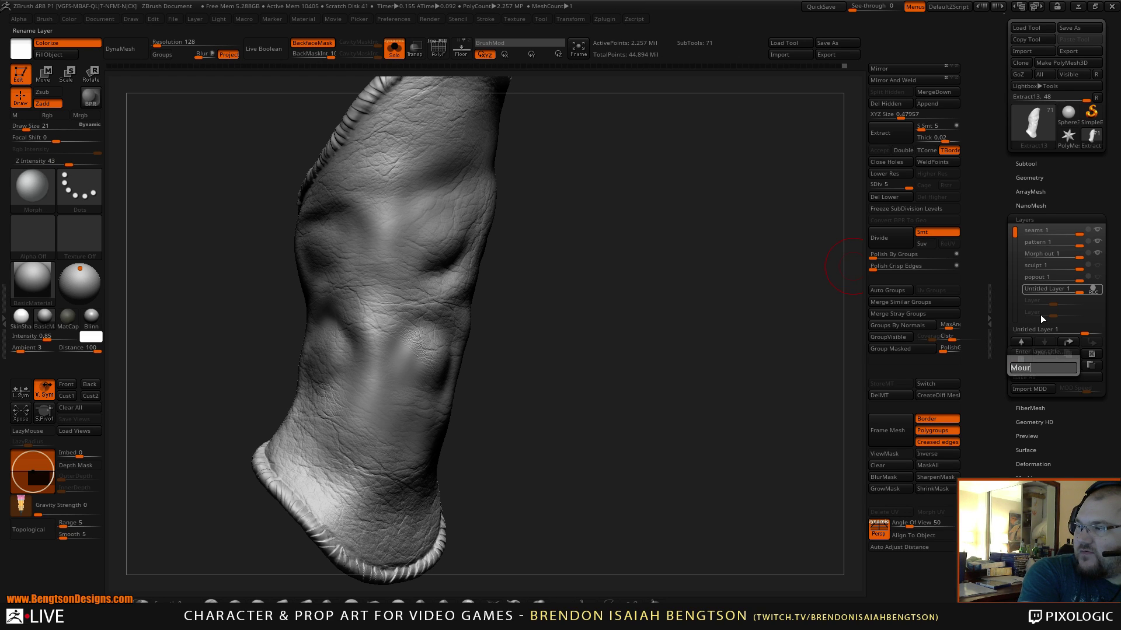
text(rph o)
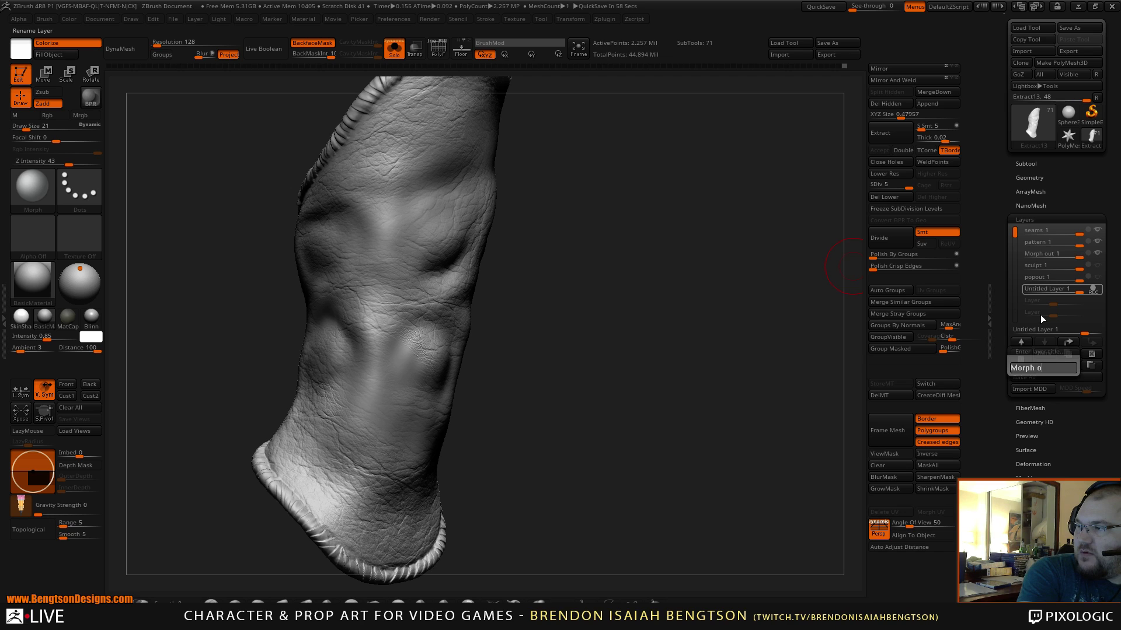
text(ut 2)
key(Return)
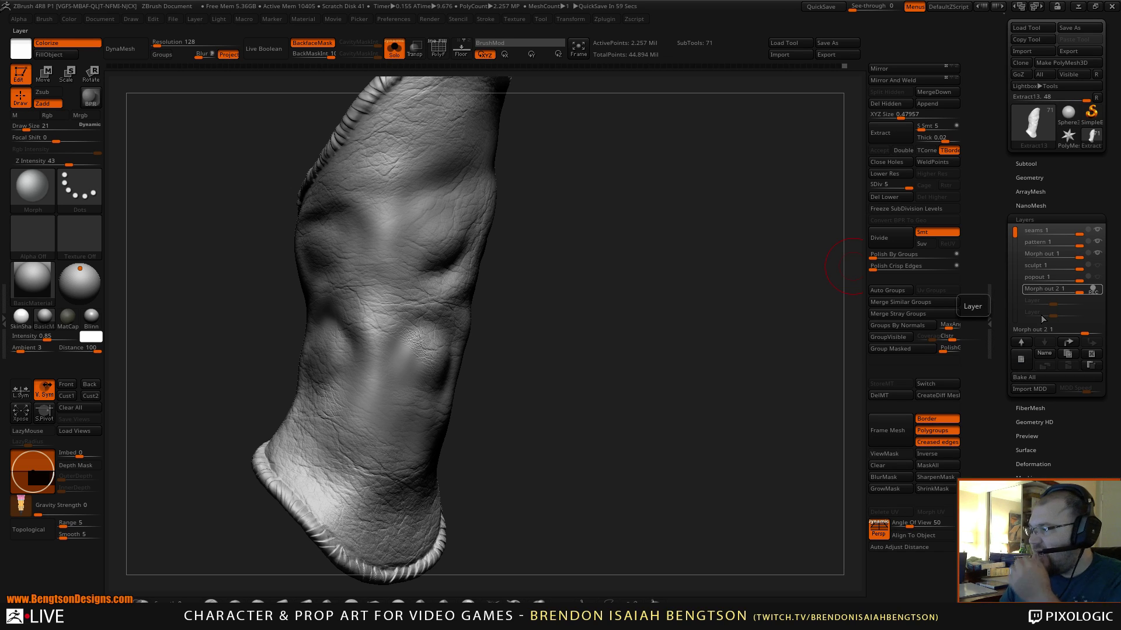
- Check the bracer without the Morph out 1 layer, and hide the pattern 1 layer
mouse_move(601, 450)
mouse_down()
mouse_move(628, 437)
mouse_move(649, 401)
mouse_move(681, 389)
mouse_up()
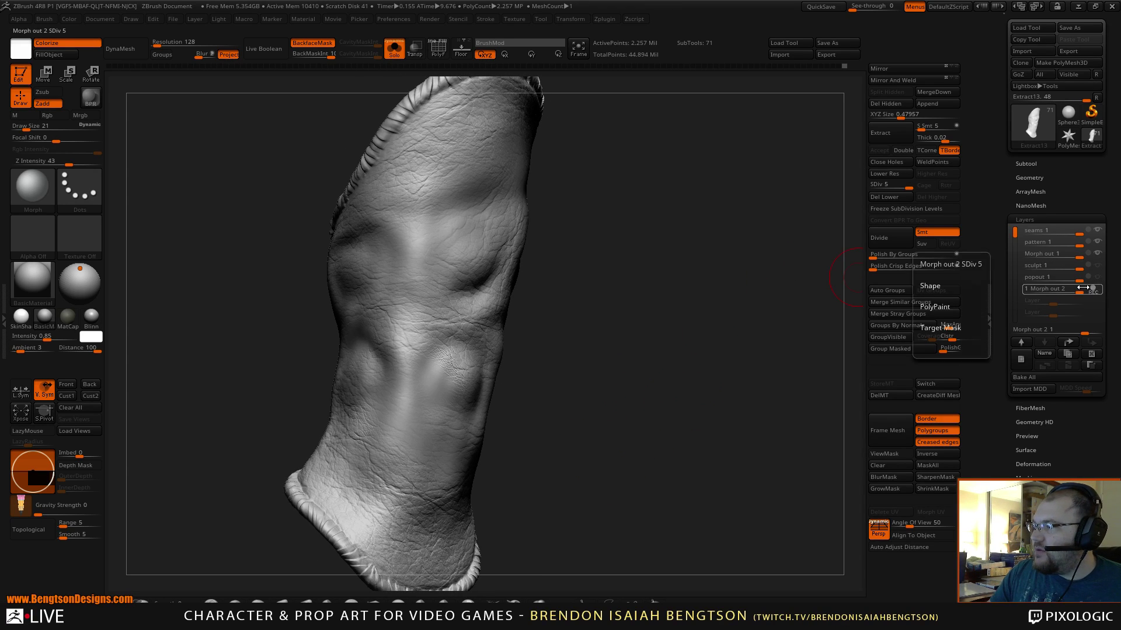
click(1097, 266)
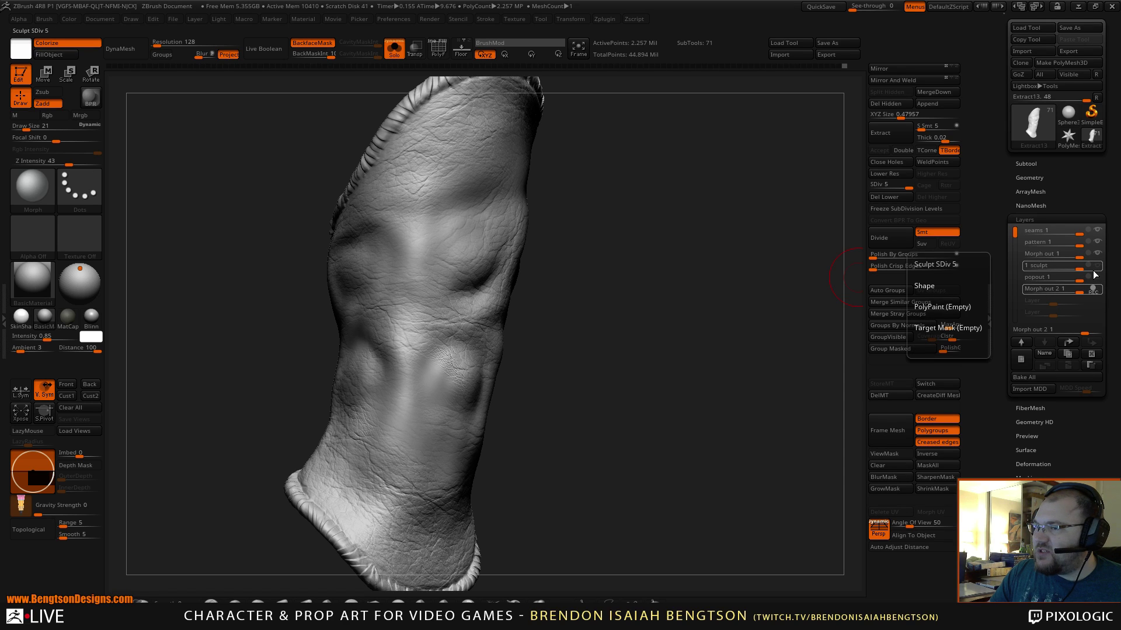
click(1095, 257)
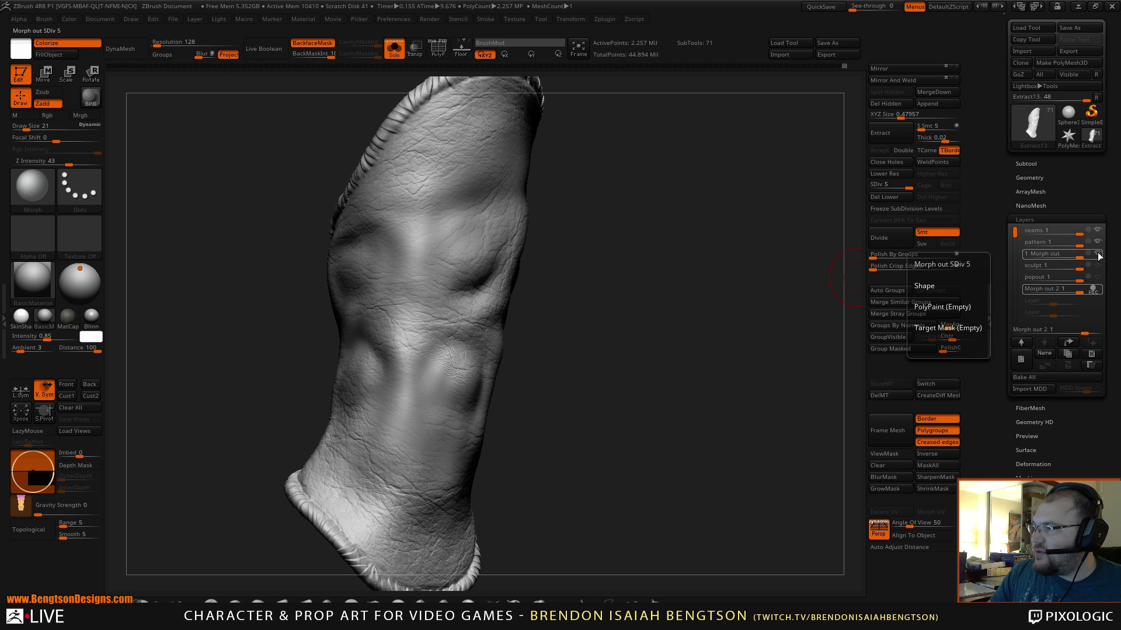
click(1098, 255)
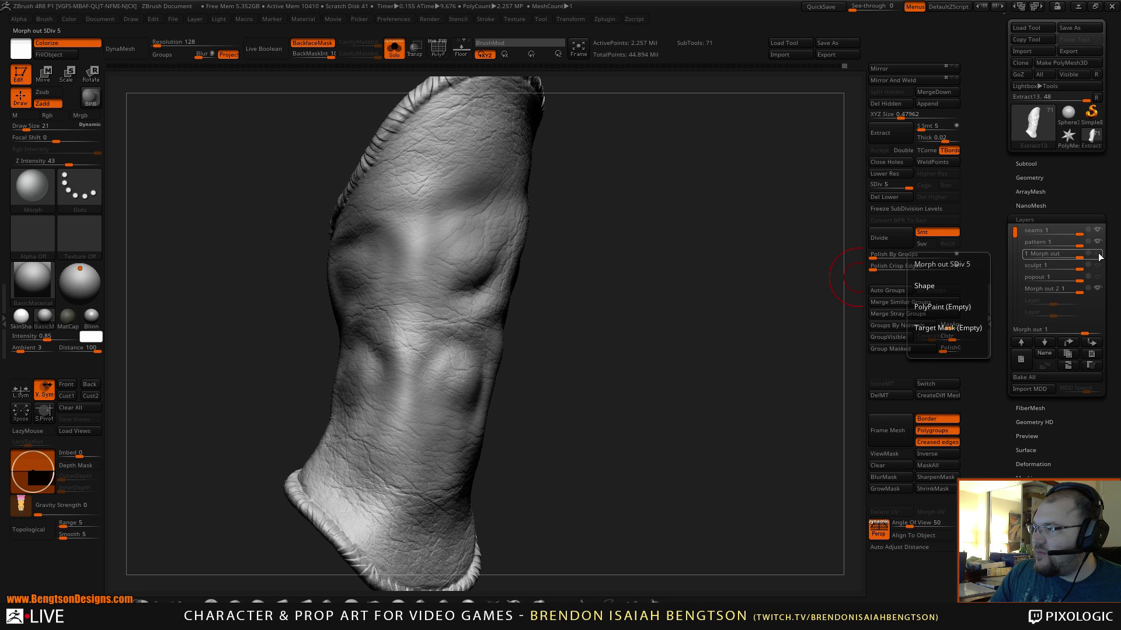
click(1098, 245)
click(1098, 244)
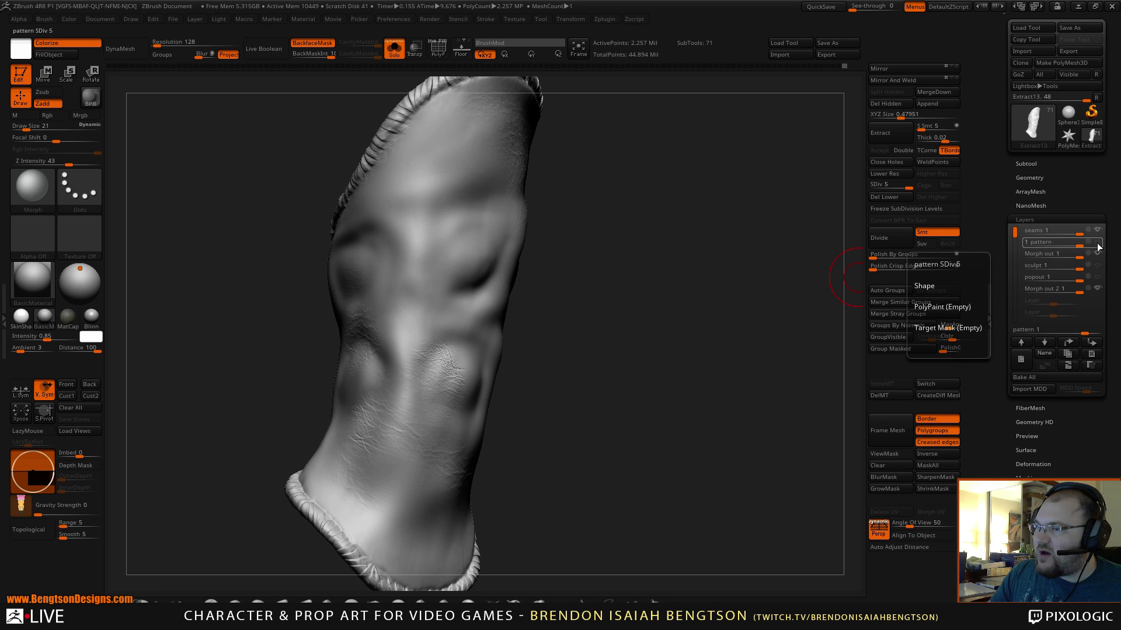
- Hide the Morph out 2 layer and toggle Morph out 1 to inspect its effect on the bracer
click(1099, 278)
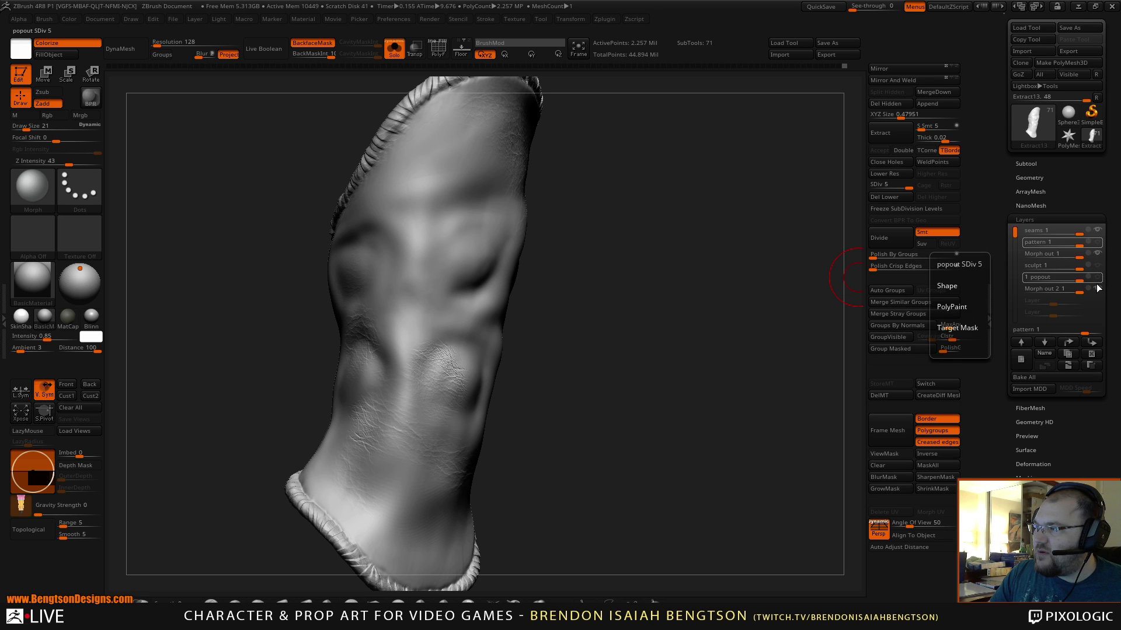
click(1098, 289)
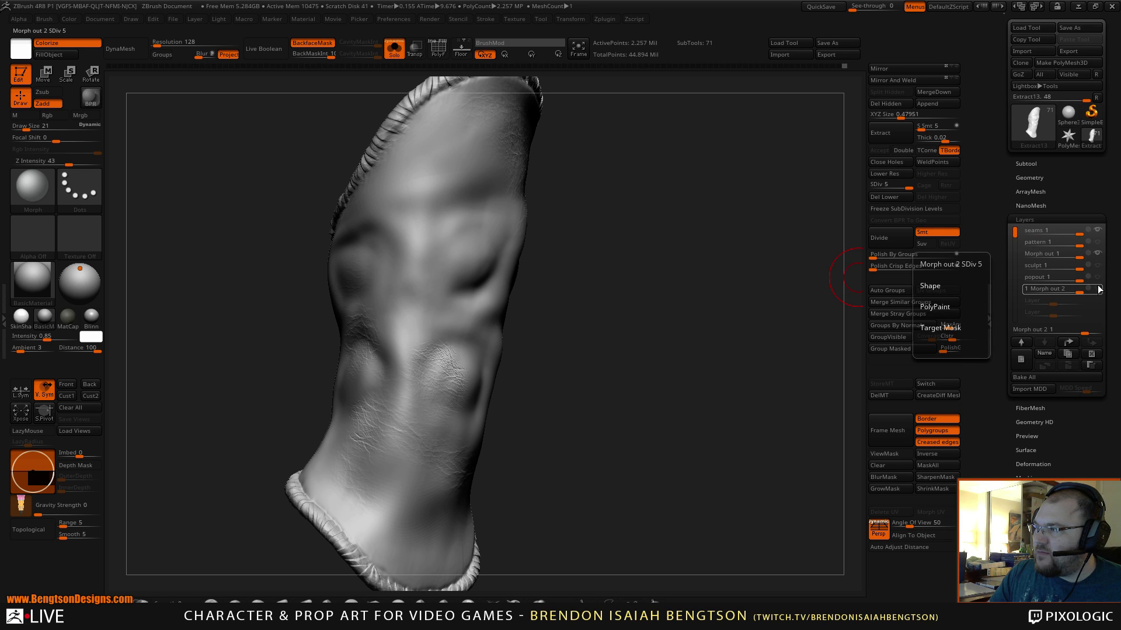
click(1100, 256)
click(1100, 256)
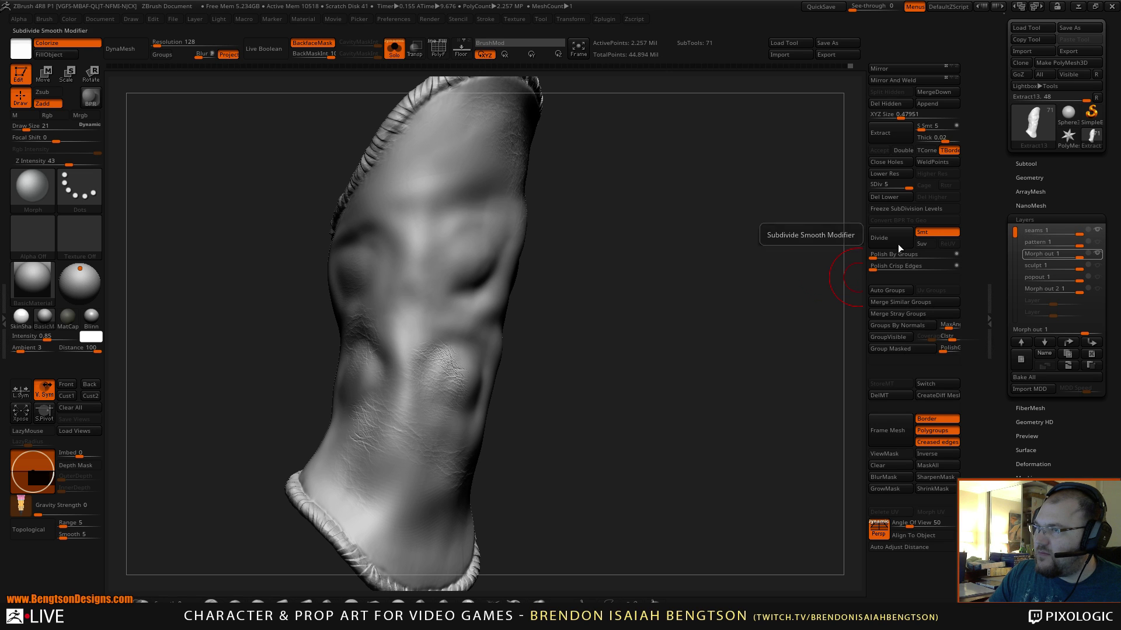
drag(730, 315, 677, 333)
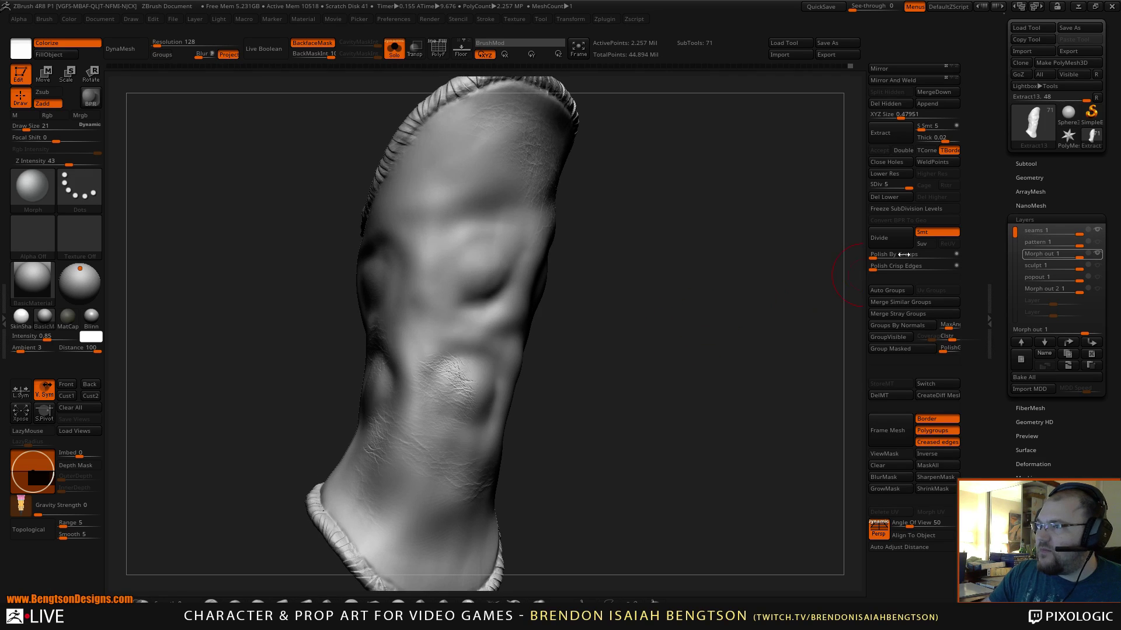
- Turn on the bracer's pattern, Morph out, sculpt and popout layers together
click(1099, 254)
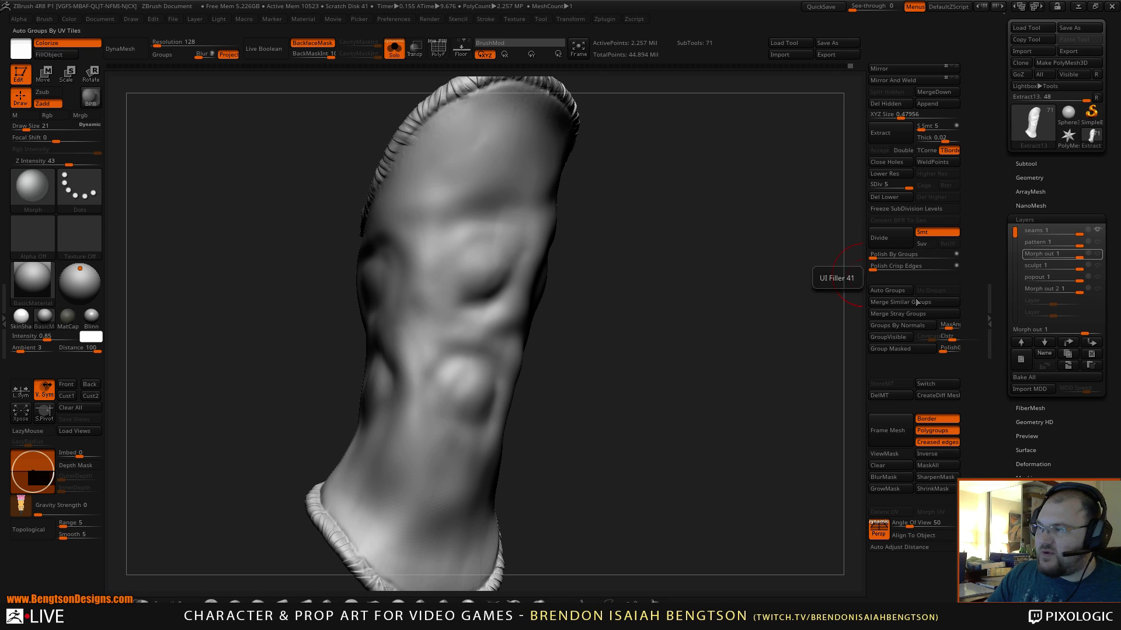
click(1066, 278)
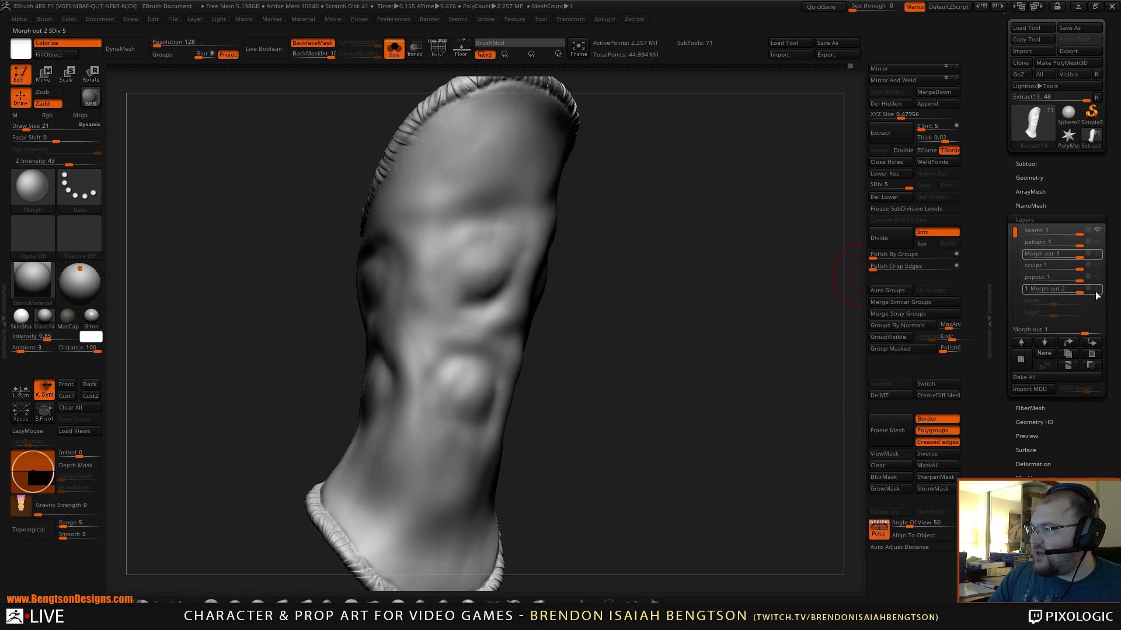
click(1099, 243)
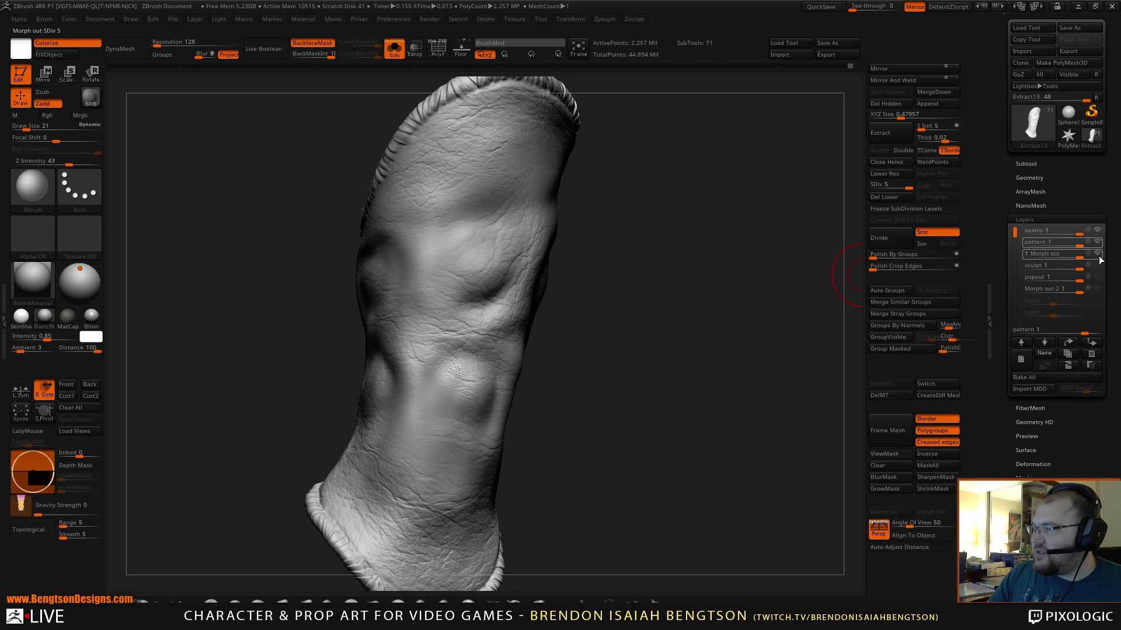
click(1100, 264)
click(1099, 278)
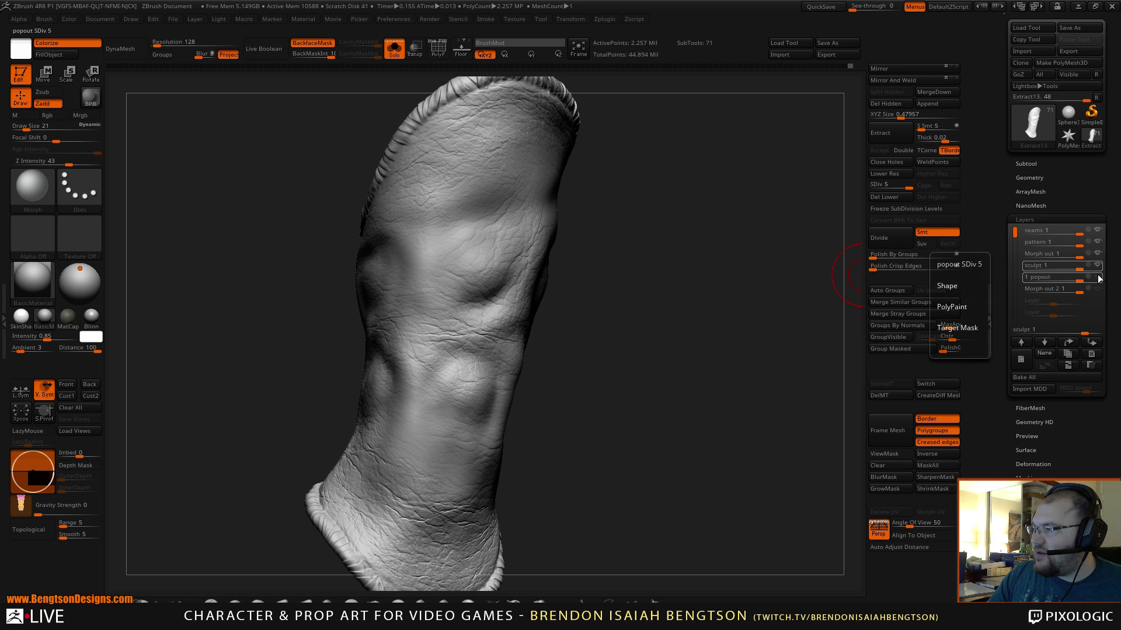
drag(753, 340, 733, 352)
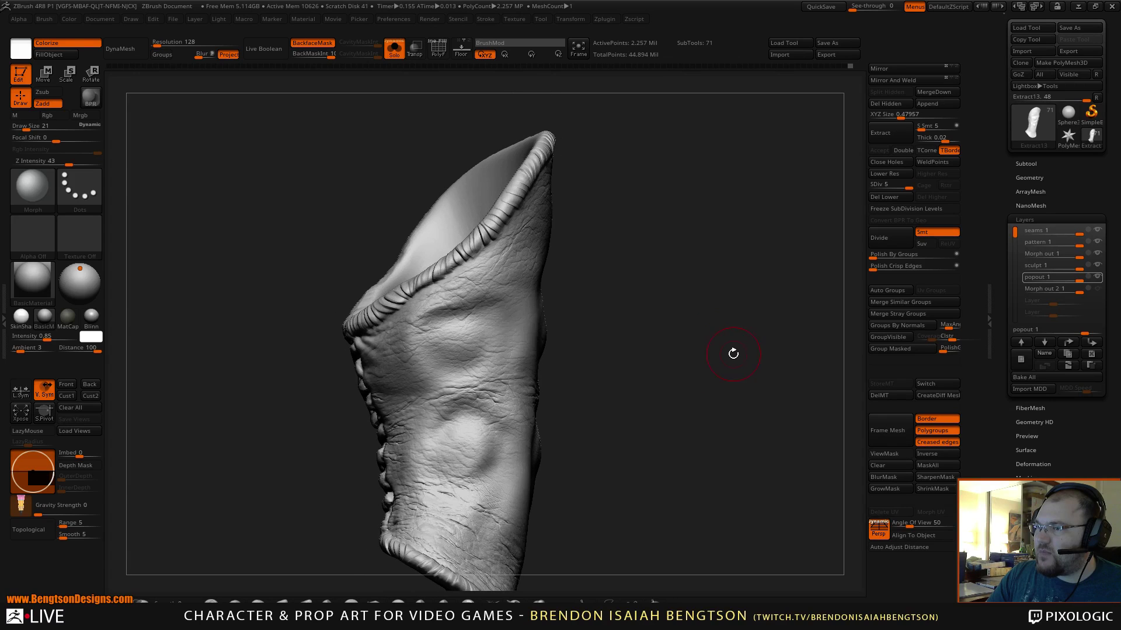
- Set the Morph out 2 layer to record and bring back the rest of the character around the bracer
click(1096, 291)
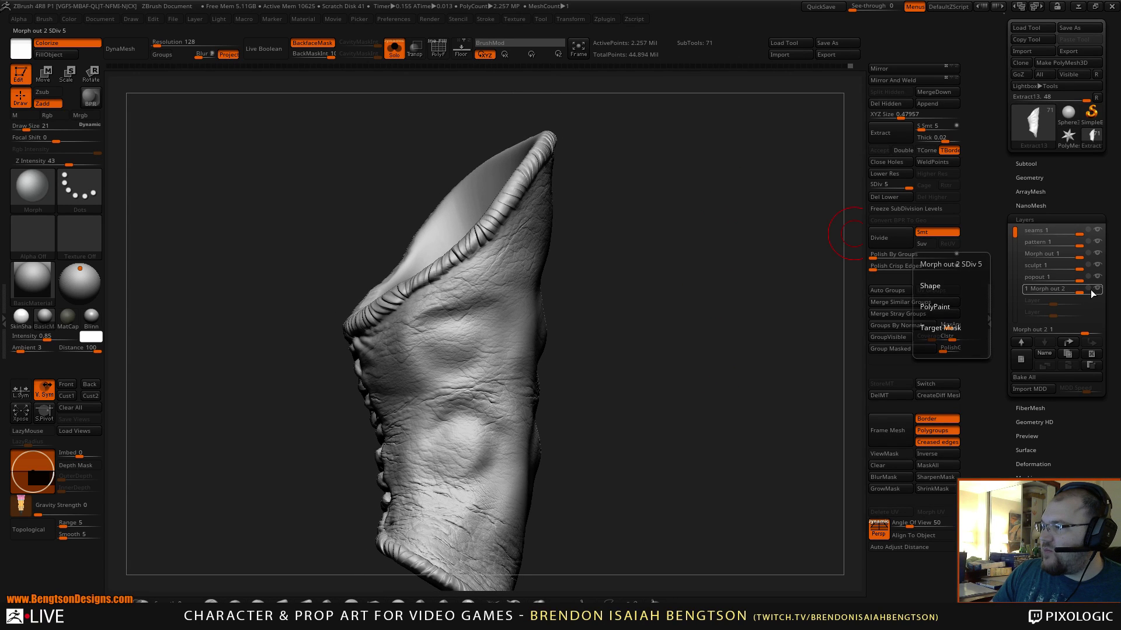
mouse_move(718, 340)
mouse_down()
mouse_move(607, 325)
mouse_move(616, 313)
mouse_move(667, 315)
mouse_up()
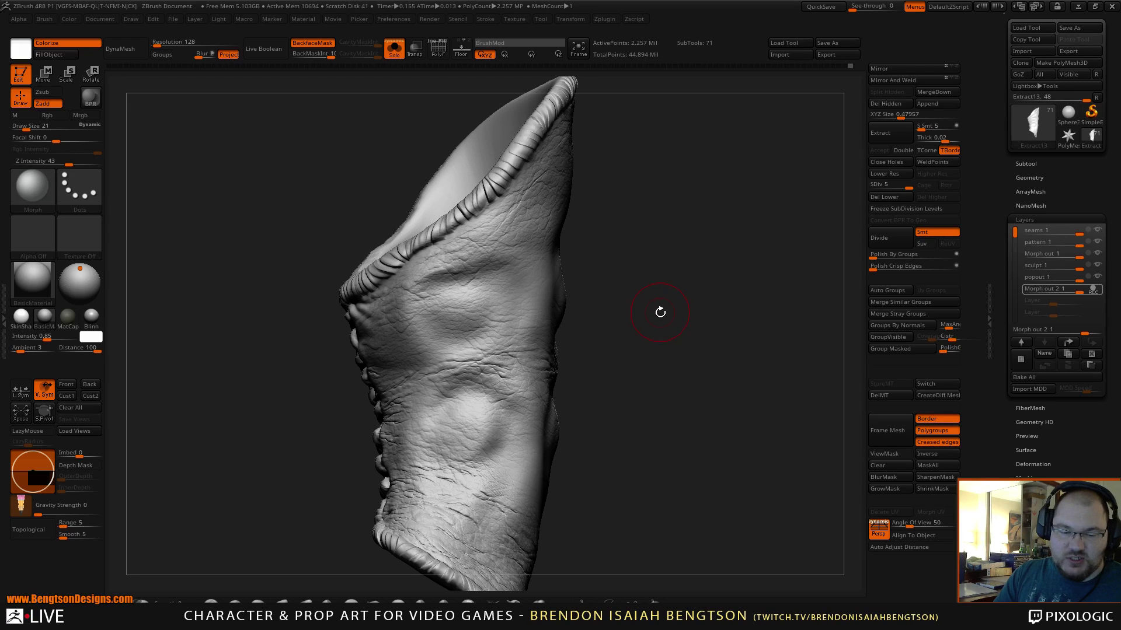
key(alt+shift+s)
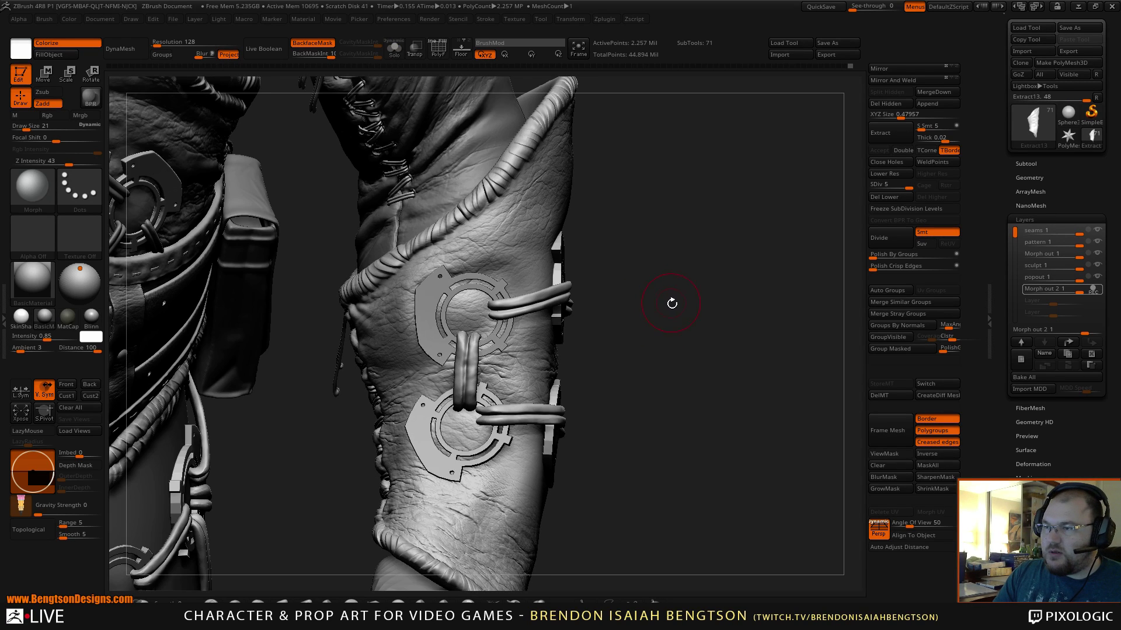
drag(671, 303, 689, 305)
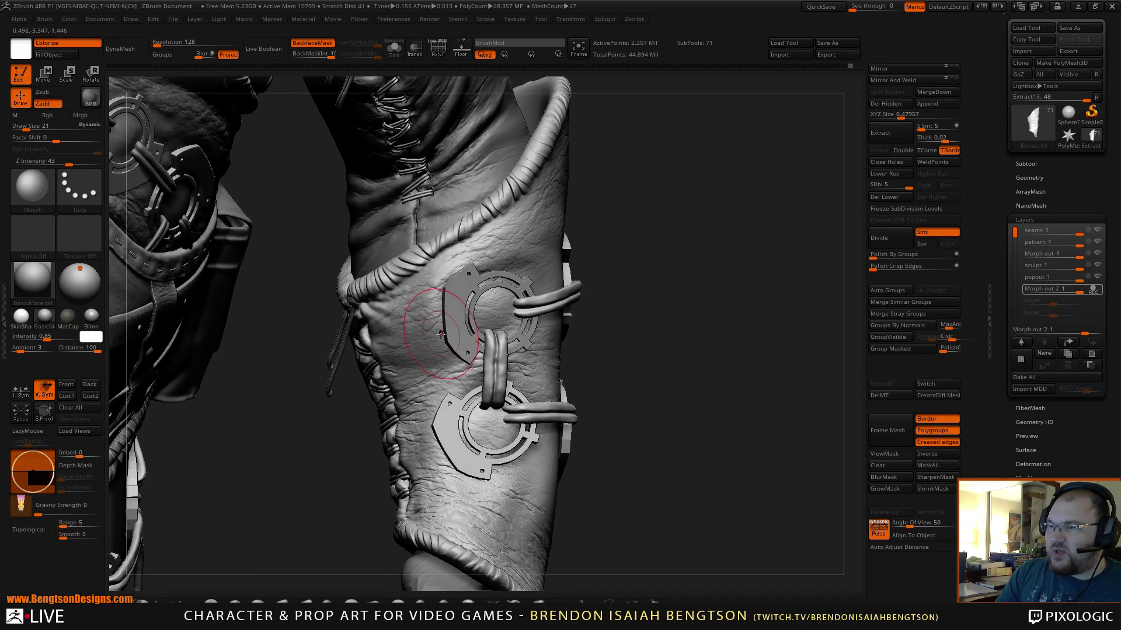
- Set the Morph brush's Z Intensity to 11 and soften the leather detail beside the bracer's upper disc plate
drag(435, 330, 466, 320)
key(space)
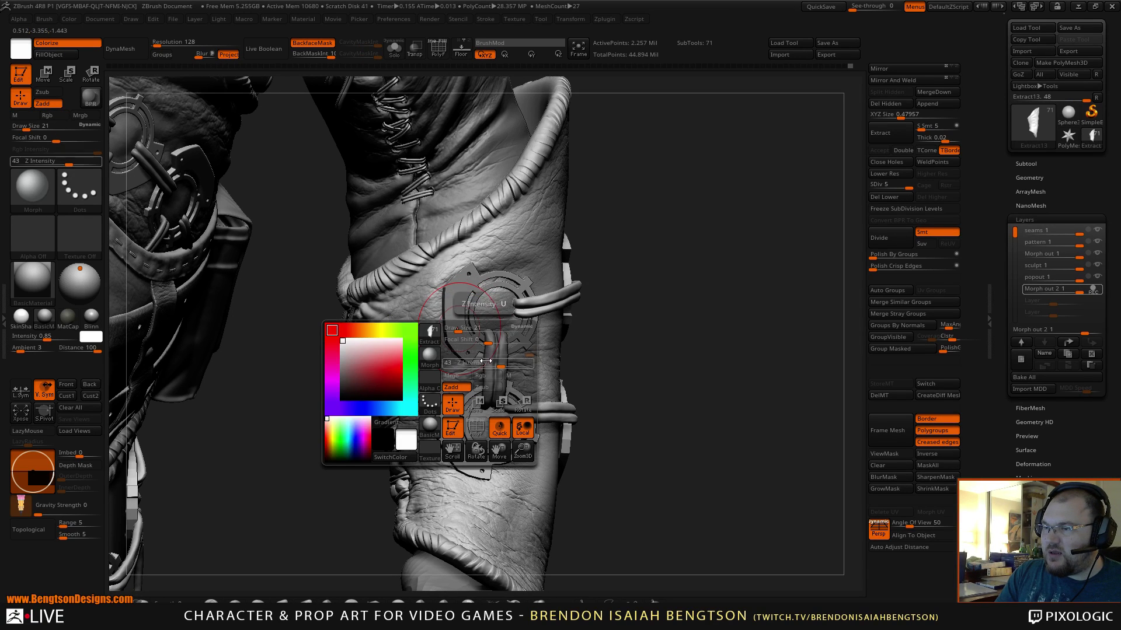
drag(488, 363, 473, 365)
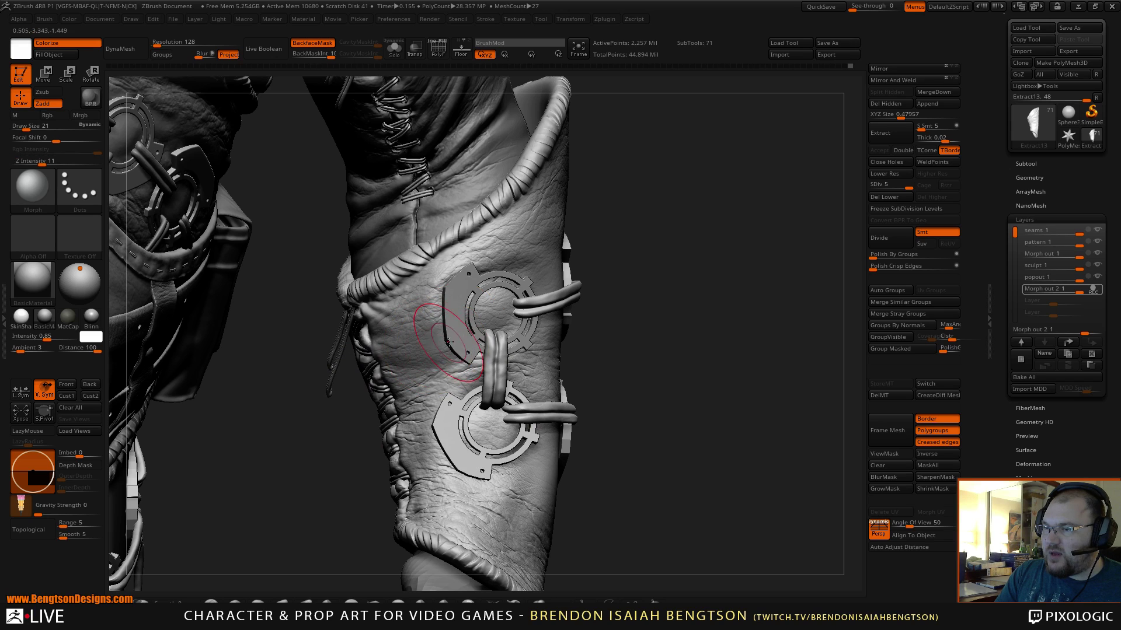
mouse_move(418, 338)
mouse_down()
mouse_move(454, 327)
mouse_move(441, 279)
mouse_move(399, 353)
mouse_up()
drag(658, 291, 563, 319)
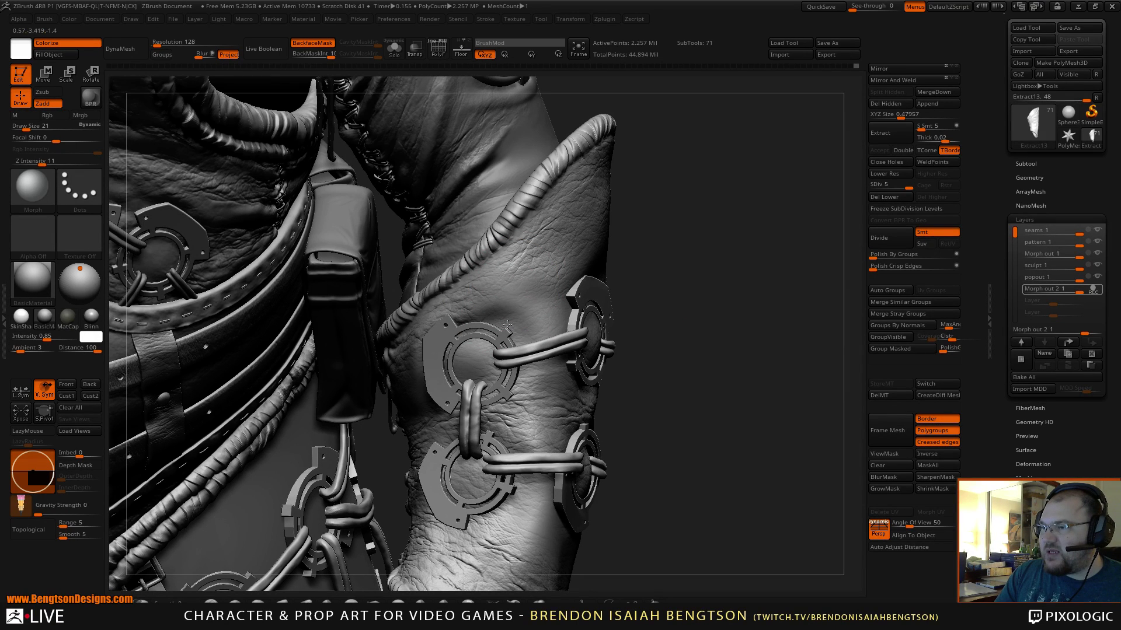
drag(671, 262, 509, 351)
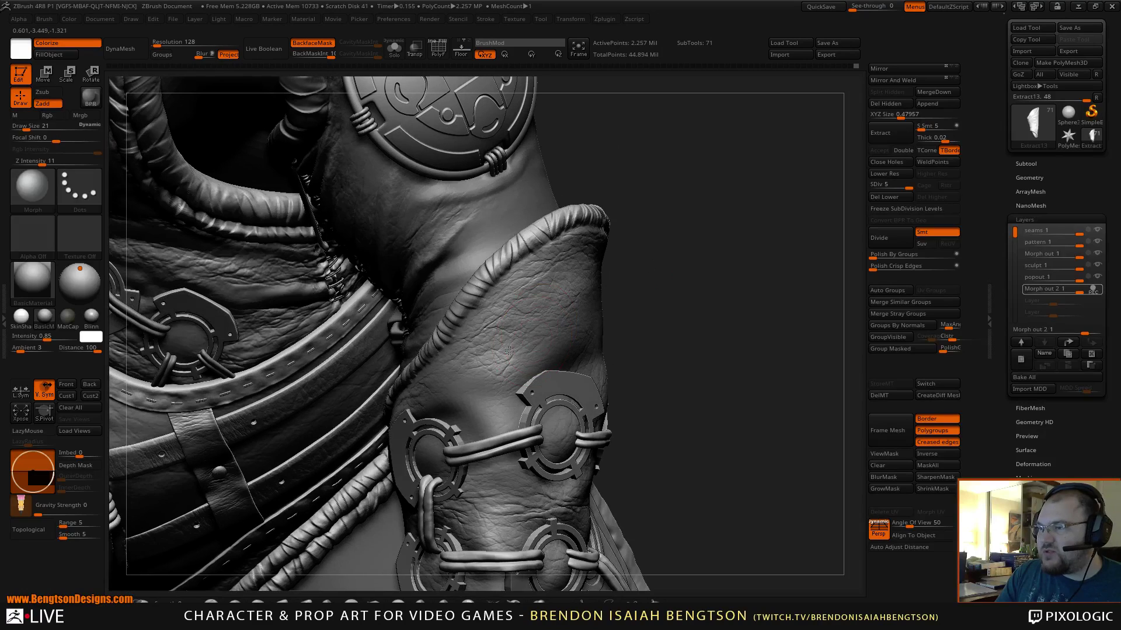
- Morph out some of the leather detail on the bracer's upper section, just below the wrapped elbow rim
drag(631, 272, 619, 292)
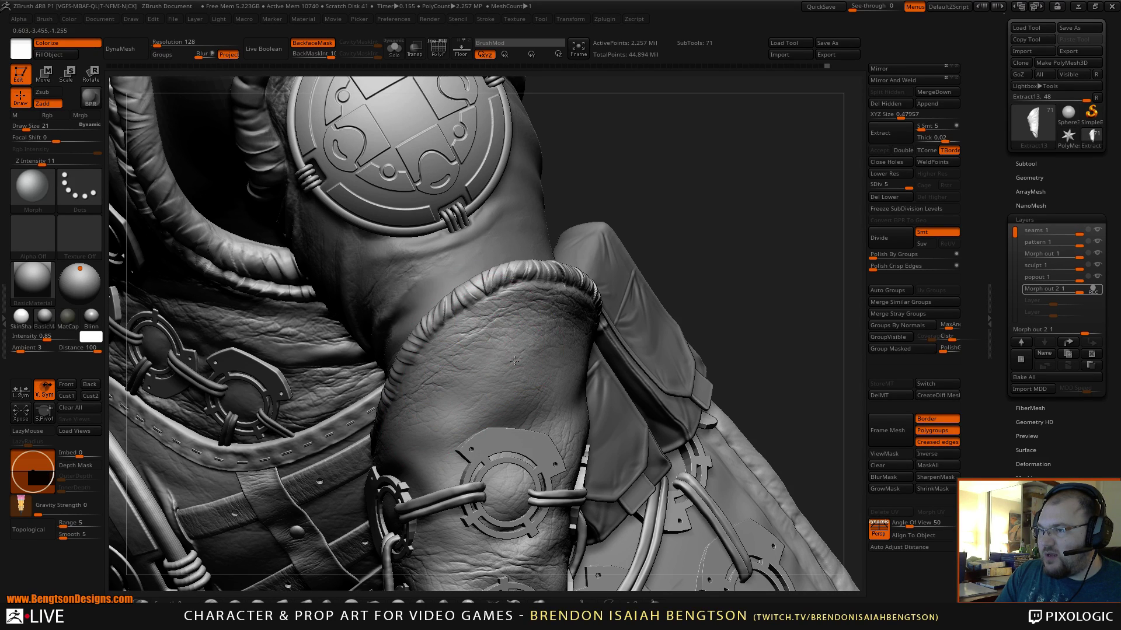
alt+drag(699, 247, 630, 187)
drag(700, 201, 653, 211)
drag(495, 300, 507, 276)
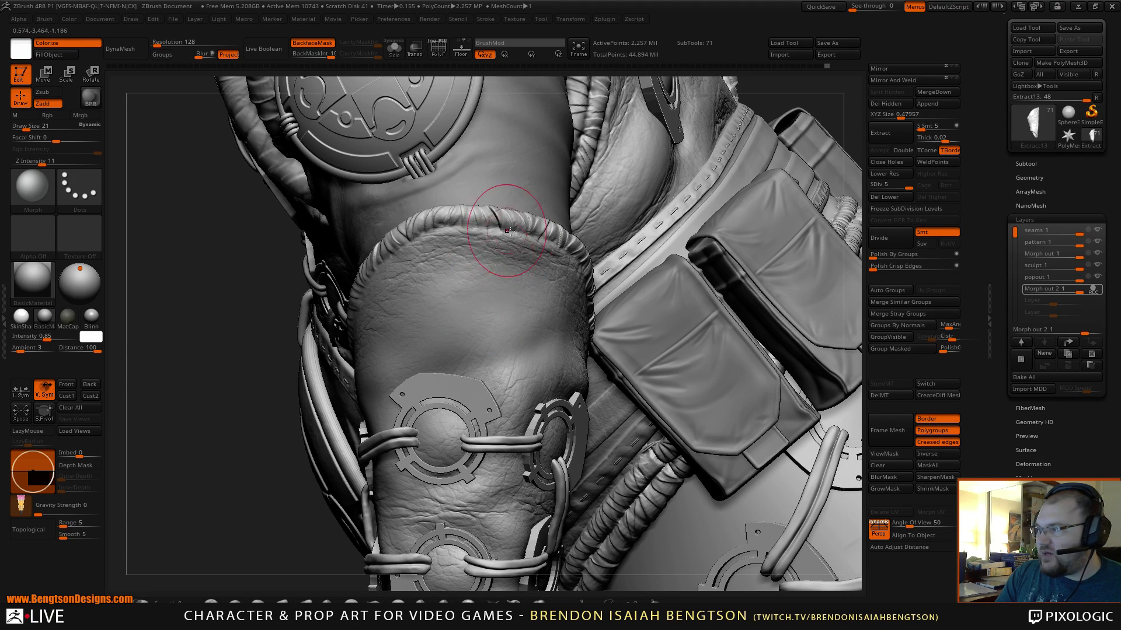
mouse_move(550, 307)
alt+right_down()
mouse_move(517, 310)
mouse_move(498, 250)
alt+right_up()
mouse_move(512, 254)
mouse_down()
mouse_move(555, 293)
mouse_move(587, 370)
mouse_move(574, 355)
mouse_up()
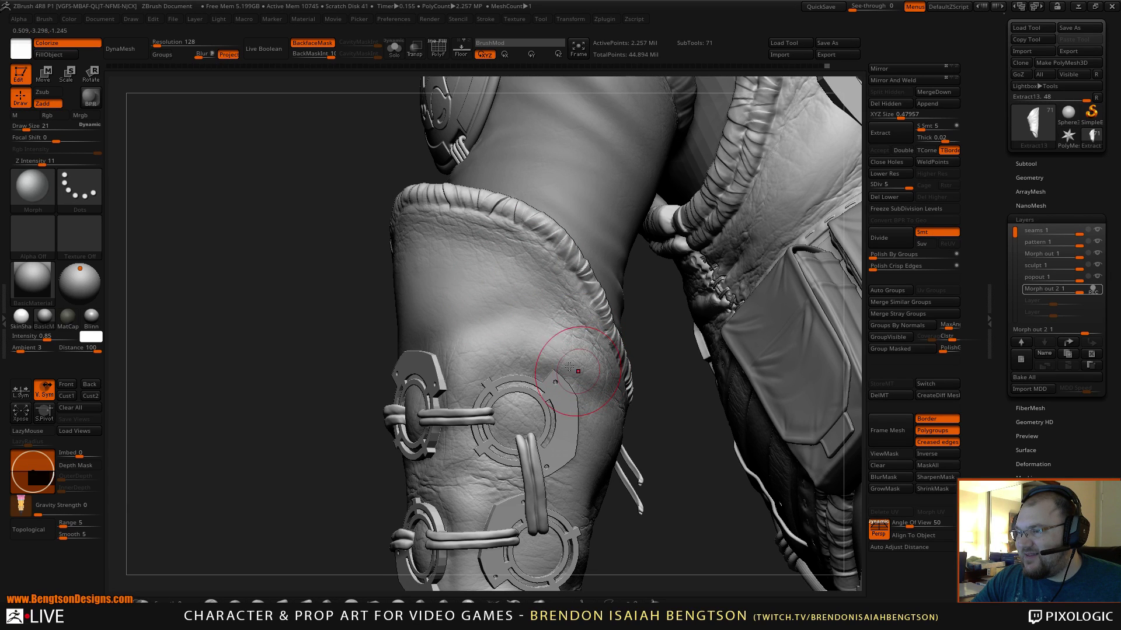
- Fade the leather wrinkles on the side of the bracer between the sloping rim and the upper disc plates
right_drag(601, 379, 638, 397)
drag(638, 396, 590, 394)
mouse_move(544, 328)
mouse_down()
mouse_move(583, 358)
mouse_move(553, 357)
mouse_move(591, 422)
mouse_move(569, 441)
mouse_up()
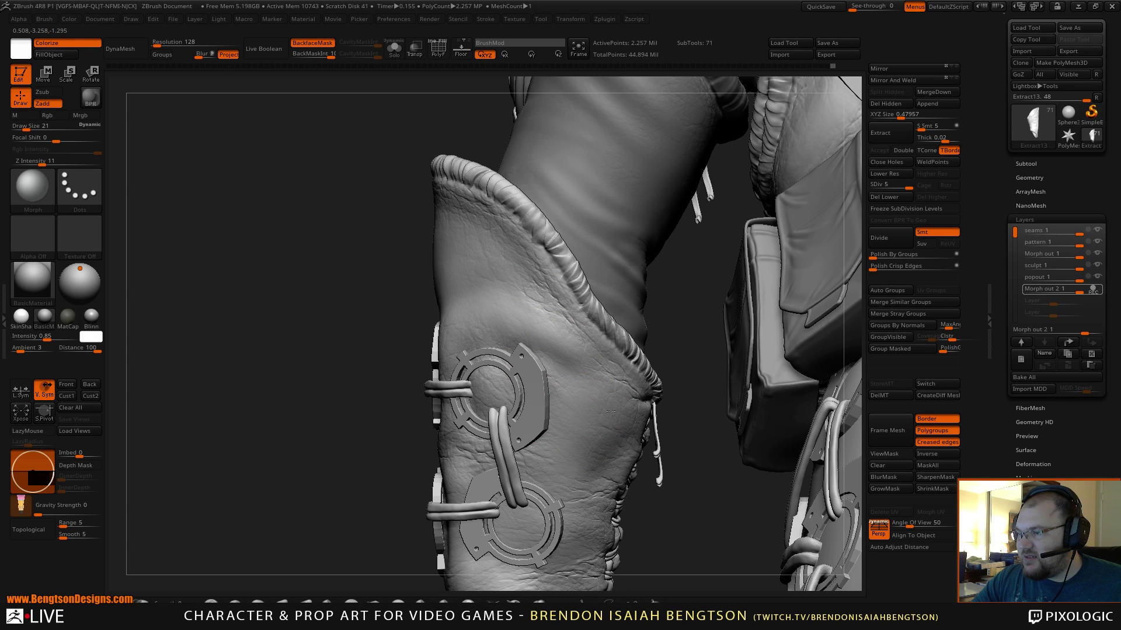
drag(562, 342, 494, 377)
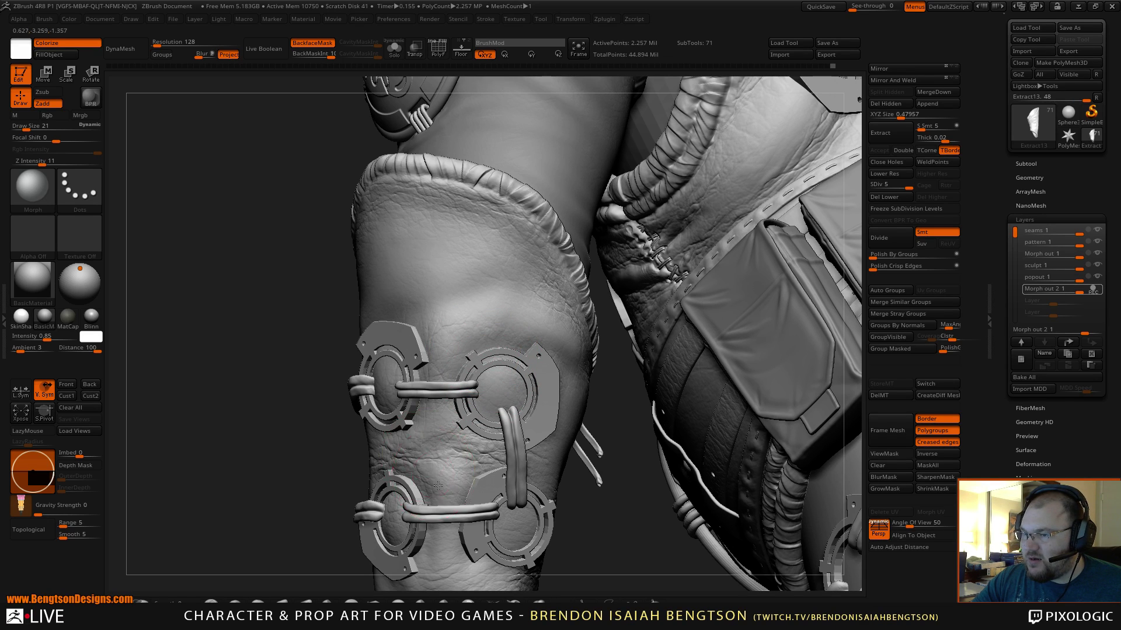
- Soften the leather detail between the upper and lower disc plates along the bracer's outer face
alt+drag(579, 496, 586, 407)
drag(594, 454, 627, 457)
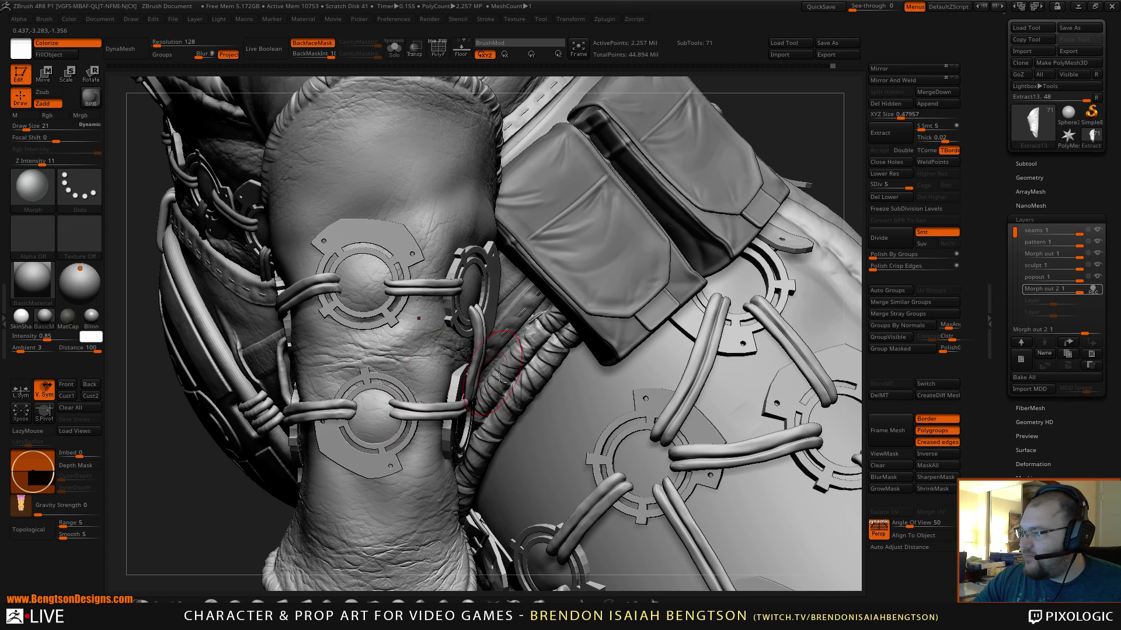
alt+right_drag(503, 359, 482, 277)
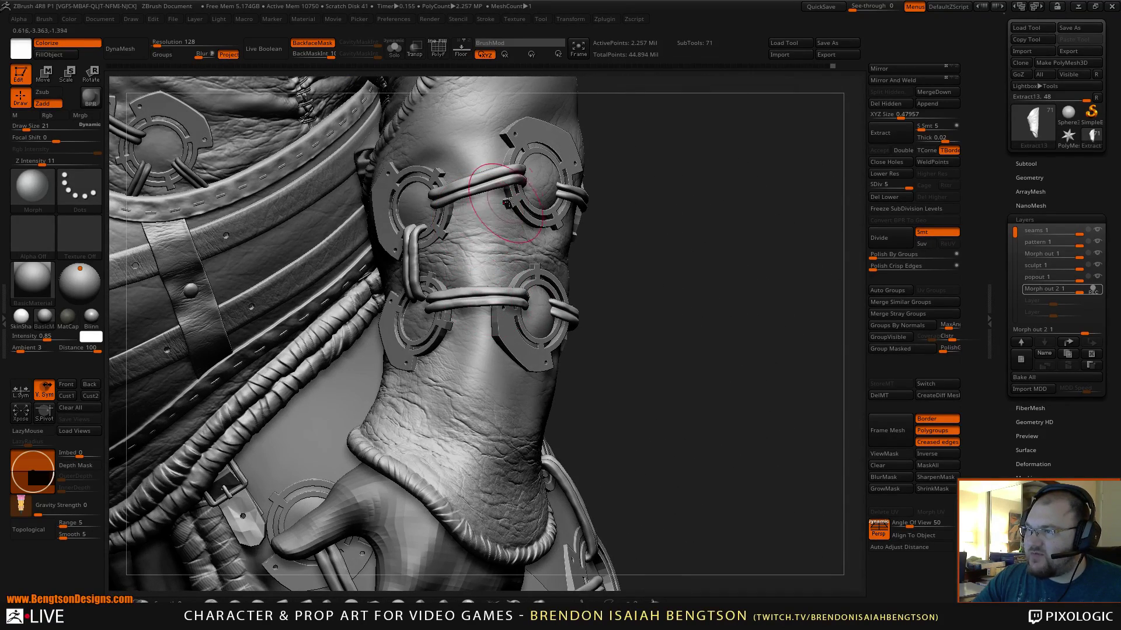
alt+click(478, 185)
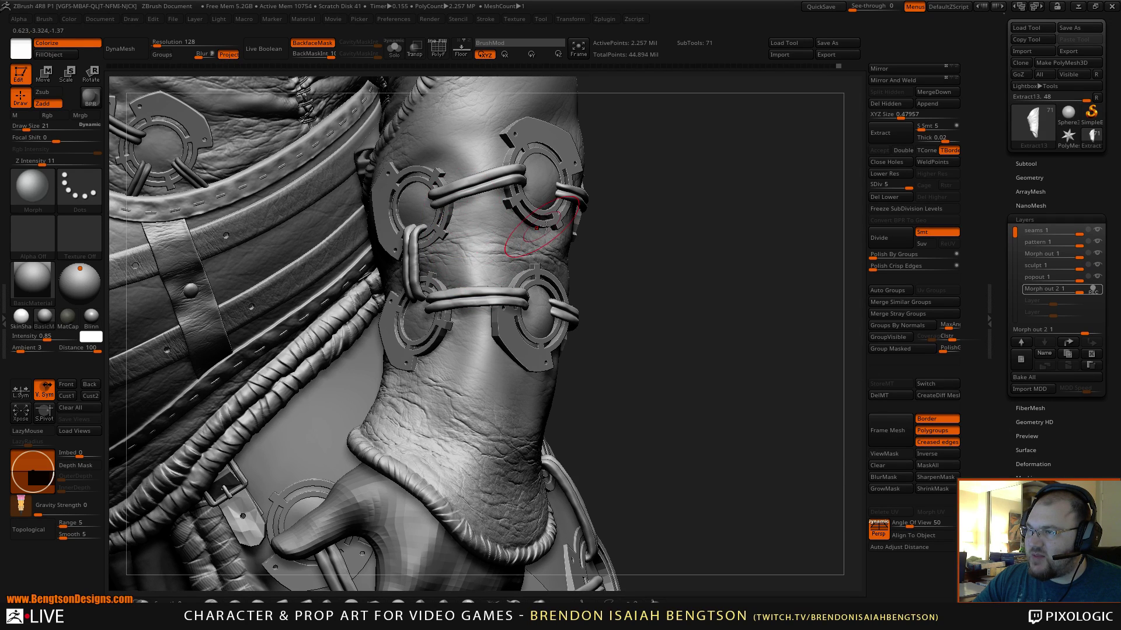
alt+right_drag(545, 224, 641, 232)
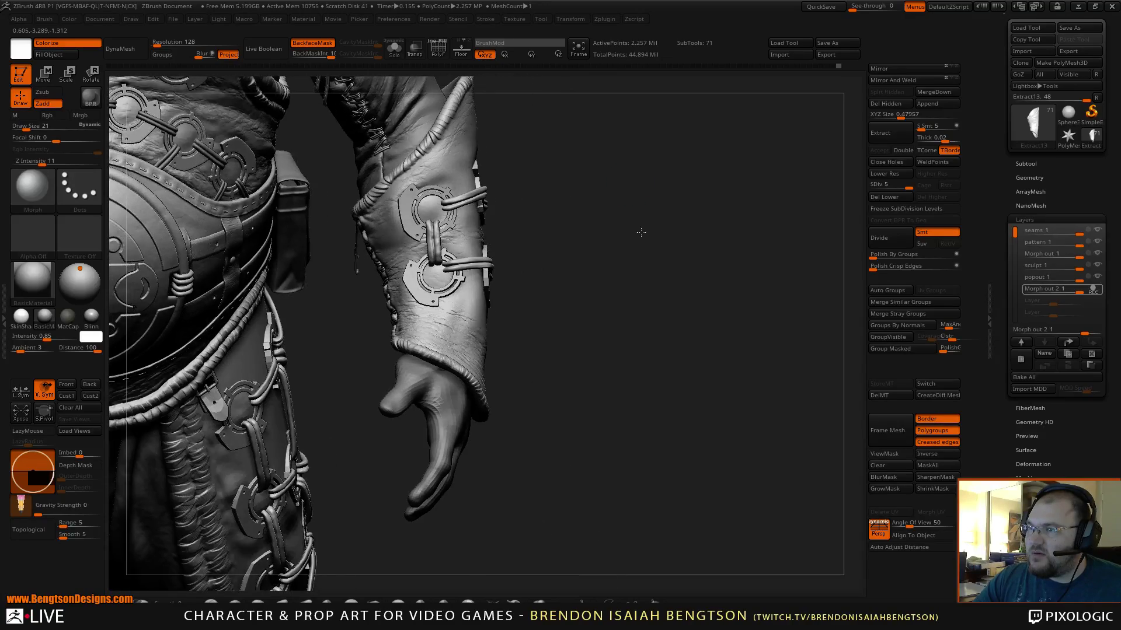
- Morph out part of the leather detail on the forearm between the lower disc plates and the wrist cuff
mouse_move(641, 232)
mouse_down()
mouse_move(618, 253)
mouse_move(619, 279)
mouse_move(570, 370)
mouse_up()
alt+right_drag(599, 378, 619, 416)
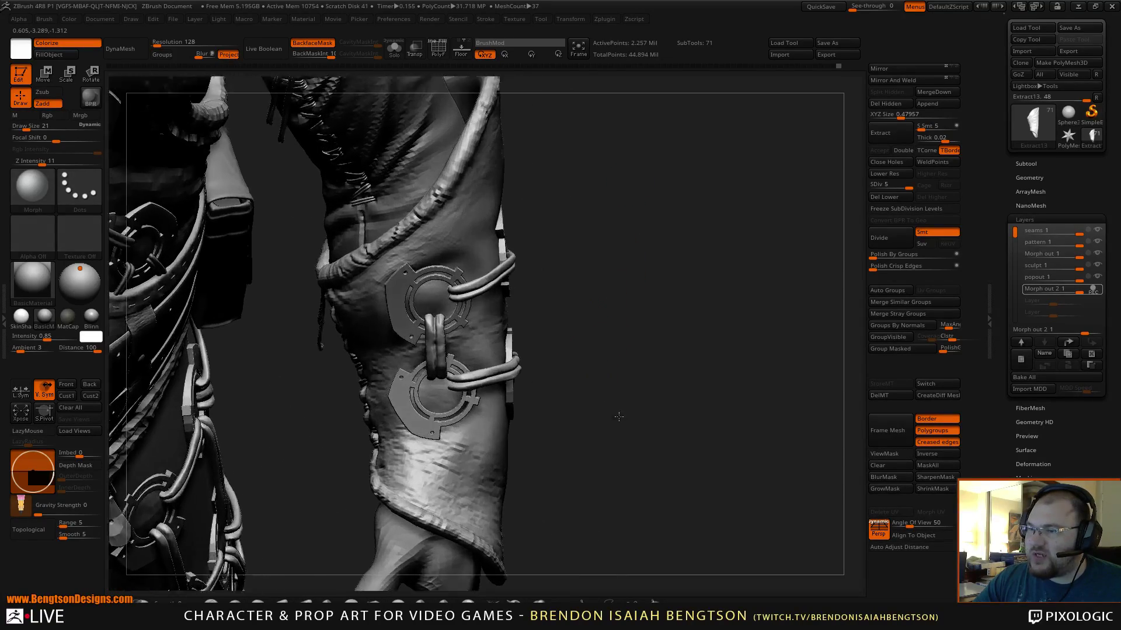
mouse_move(619, 416)
mouse_down()
mouse_move(400, 375)
mouse_move(386, 425)
mouse_move(395, 442)
mouse_move(424, 457)
mouse_move(464, 446)
mouse_up()
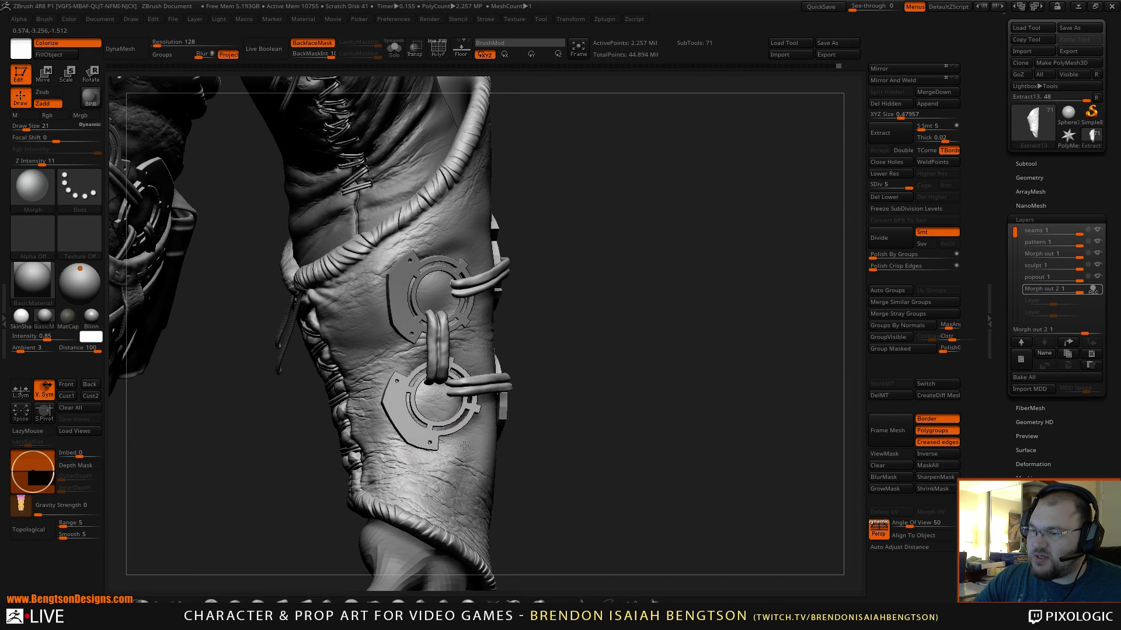
mouse_move(576, 452)
alt+mouse_down()
mouse_move(565, 370)
mouse_move(447, 396)
alt+mouse_up()
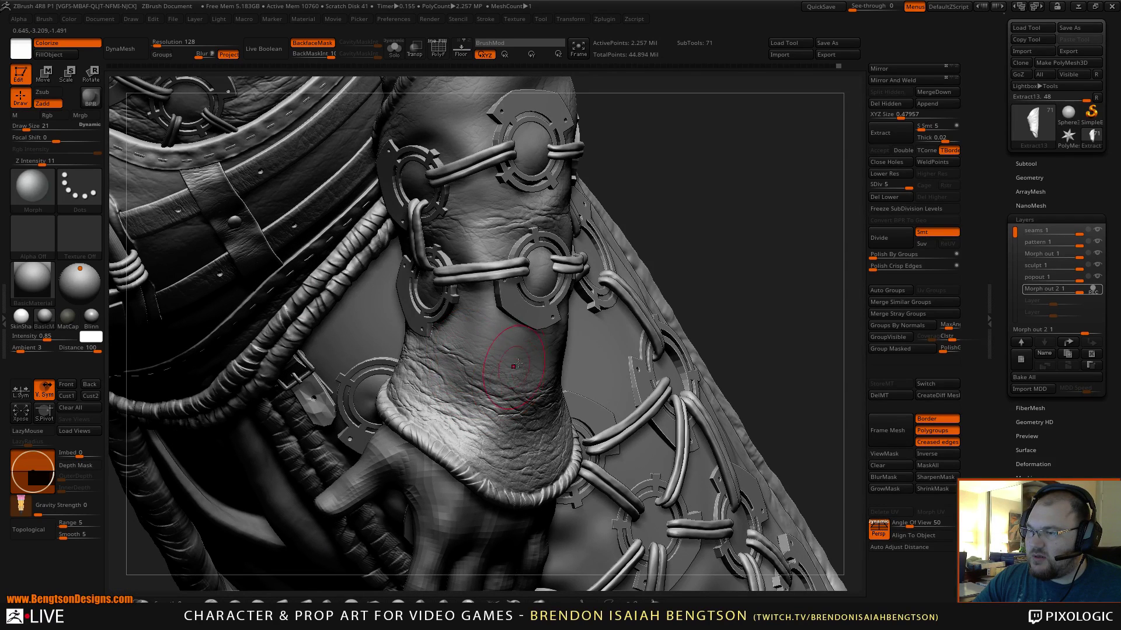
mouse_move(518, 364)
mouse_down()
mouse_move(514, 345)
mouse_move(541, 367)
mouse_move(540, 395)
mouse_move(495, 365)
mouse_move(524, 356)
mouse_up()
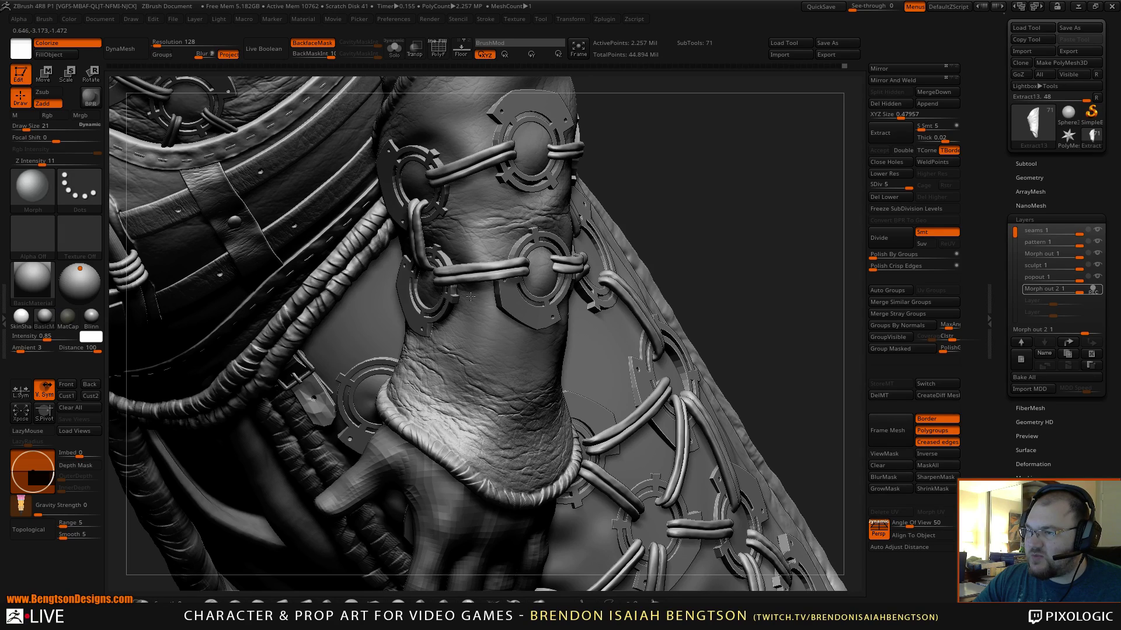
- Soften the leather detail on the side of the bracer between the disc plates and the laced seam
drag(683, 213, 593, 248)
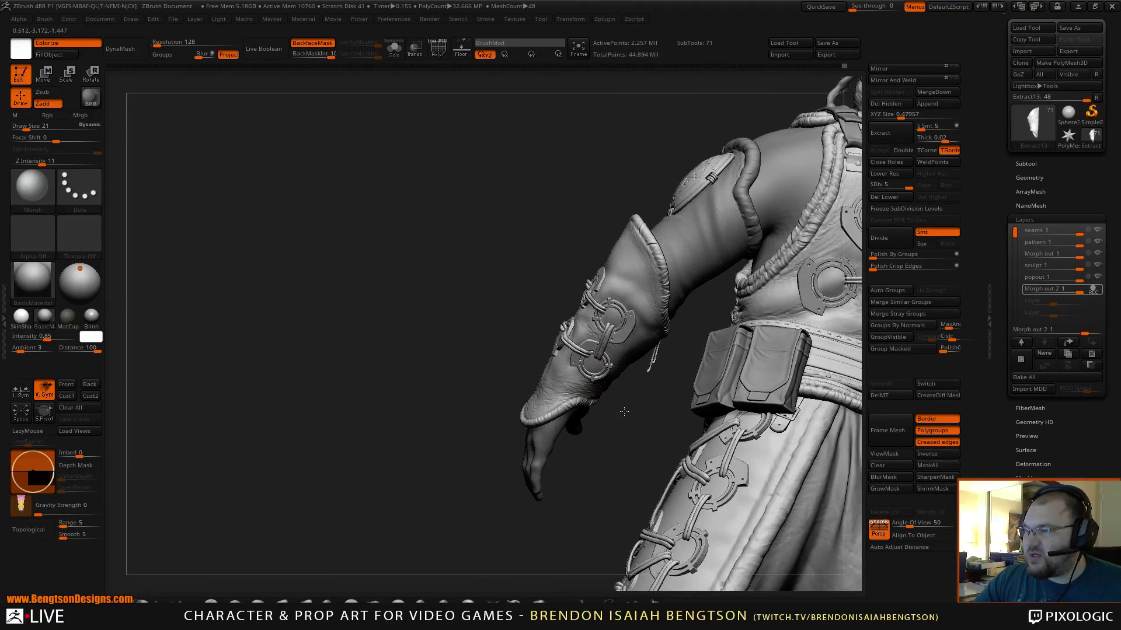
mouse_move(625, 413)
mouse_down()
mouse_move(640, 476)
mouse_move(669, 507)
mouse_move(590, 420)
mouse_up()
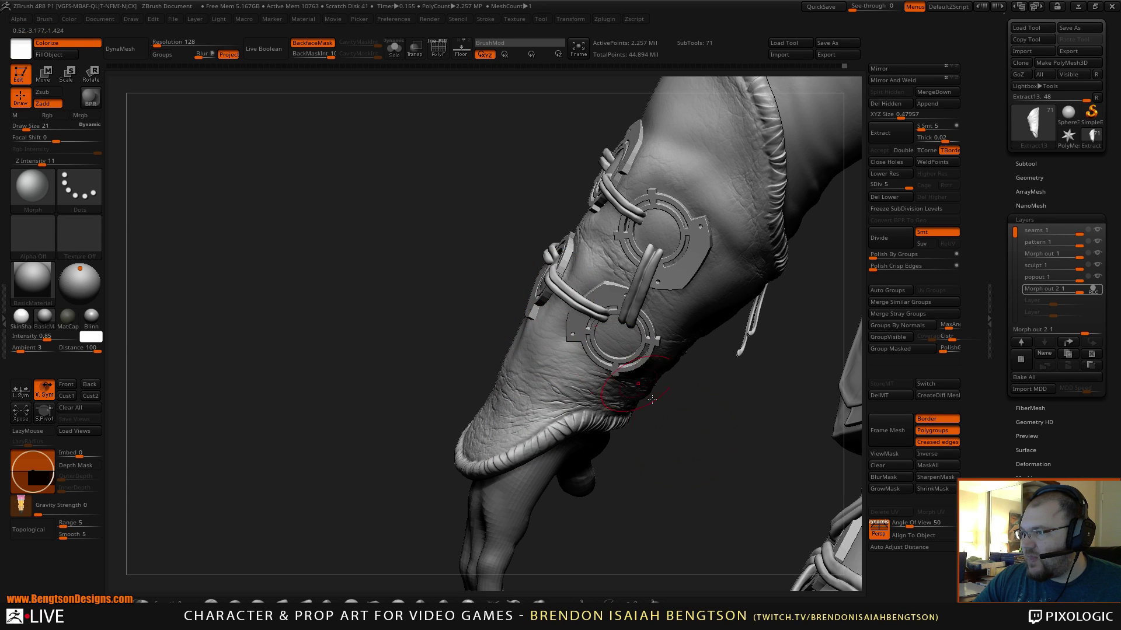
mouse_move(666, 442)
alt+mouse_down()
mouse_move(642, 432)
mouse_move(625, 338)
mouse_move(688, 252)
alt+mouse_up()
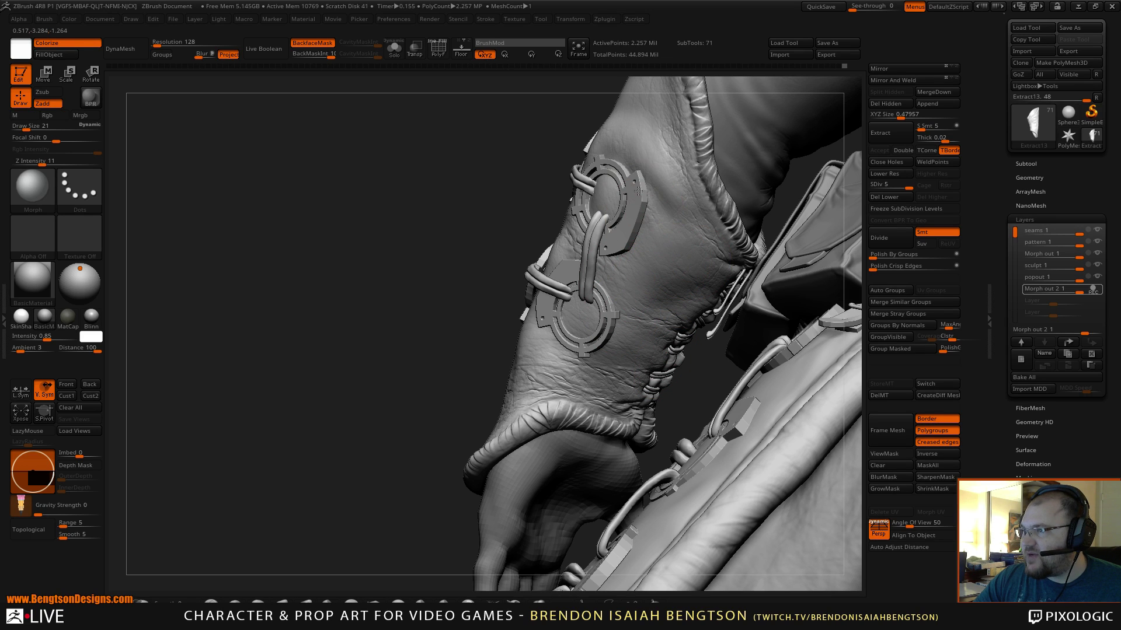
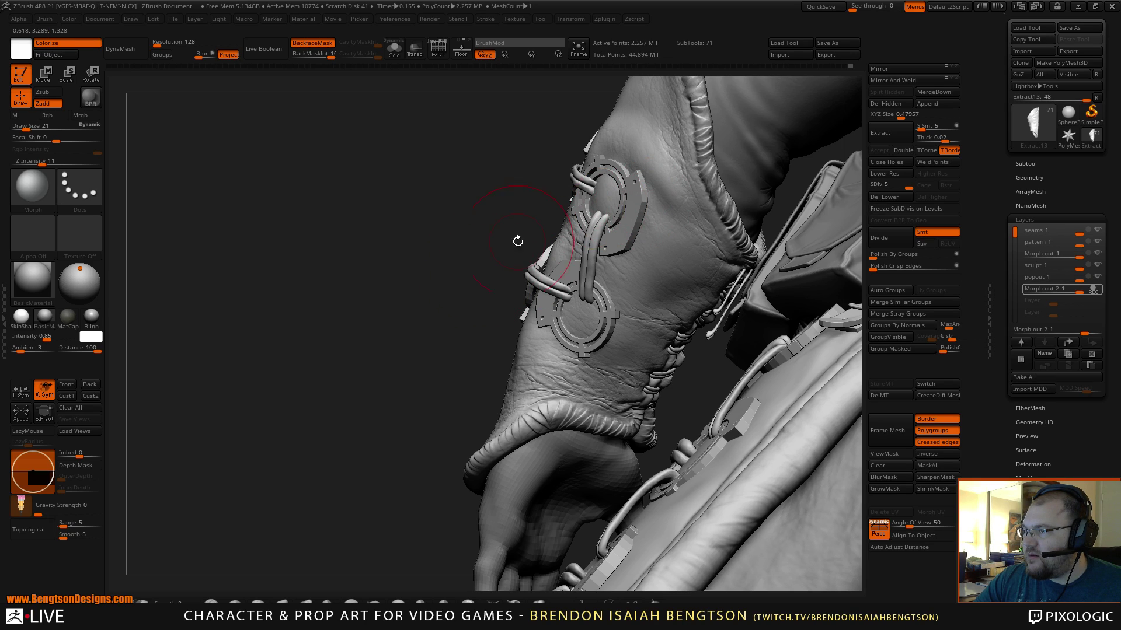
- Stop recording on the Morph out 2 layer, compare the bracer with and without it, and set its intensity to 0.7647
mouse_move(516, 243)
mouse_down()
mouse_move(435, 270)
mouse_move(485, 311)
mouse_move(710, 142)
mouse_move(732, 187)
mouse_move(696, 268)
mouse_move(662, 253)
mouse_up()
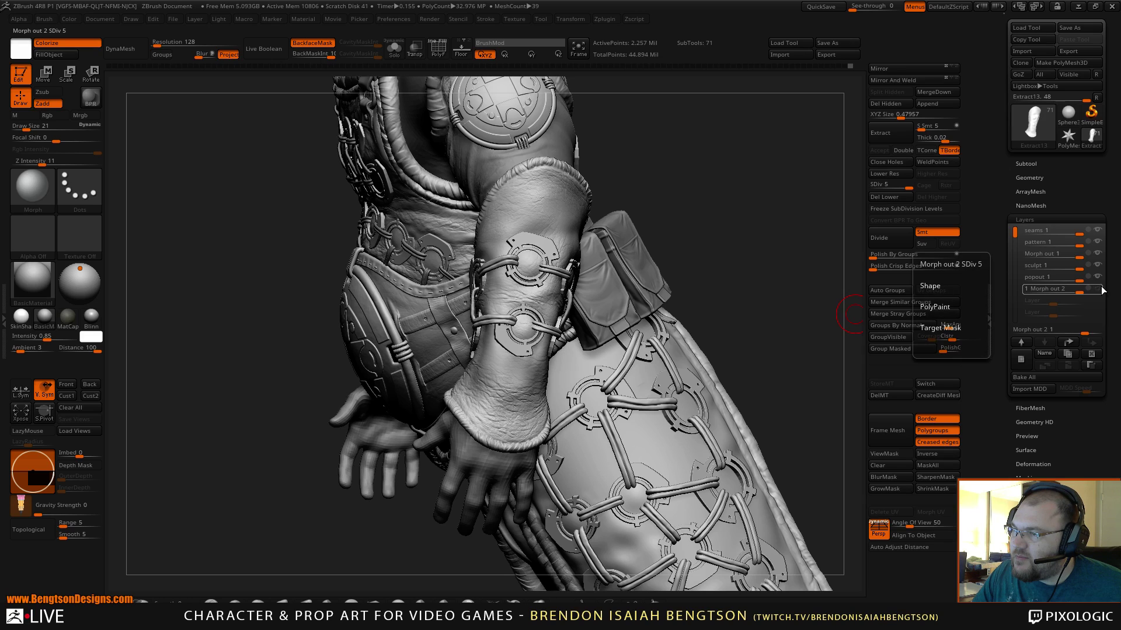
click(1100, 288)
click(1101, 288)
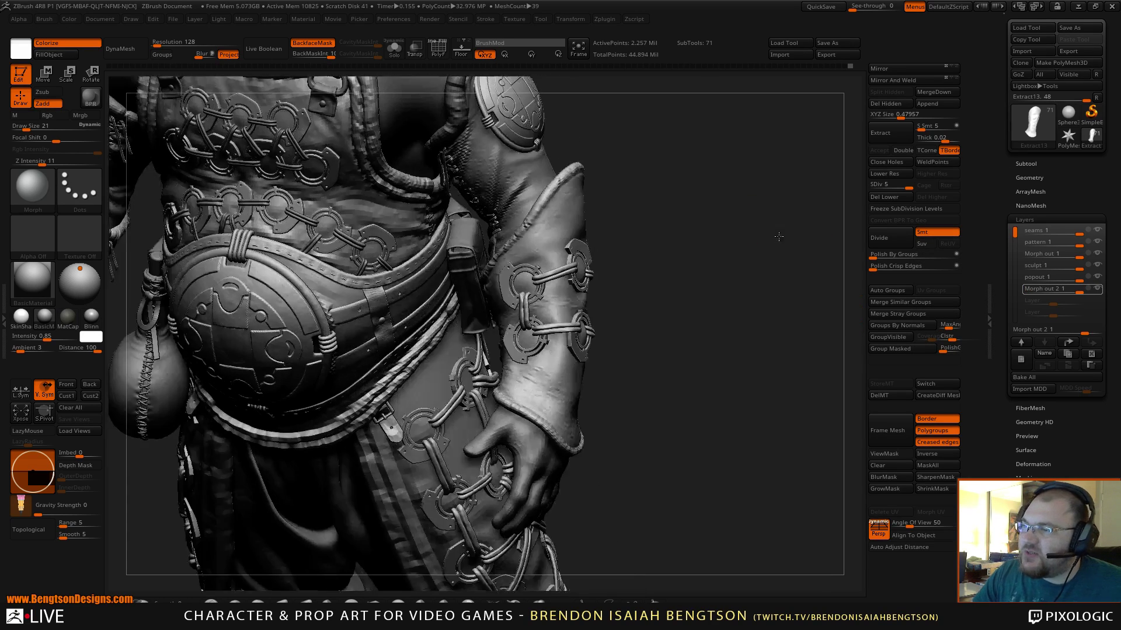
drag(779, 237, 780, 260)
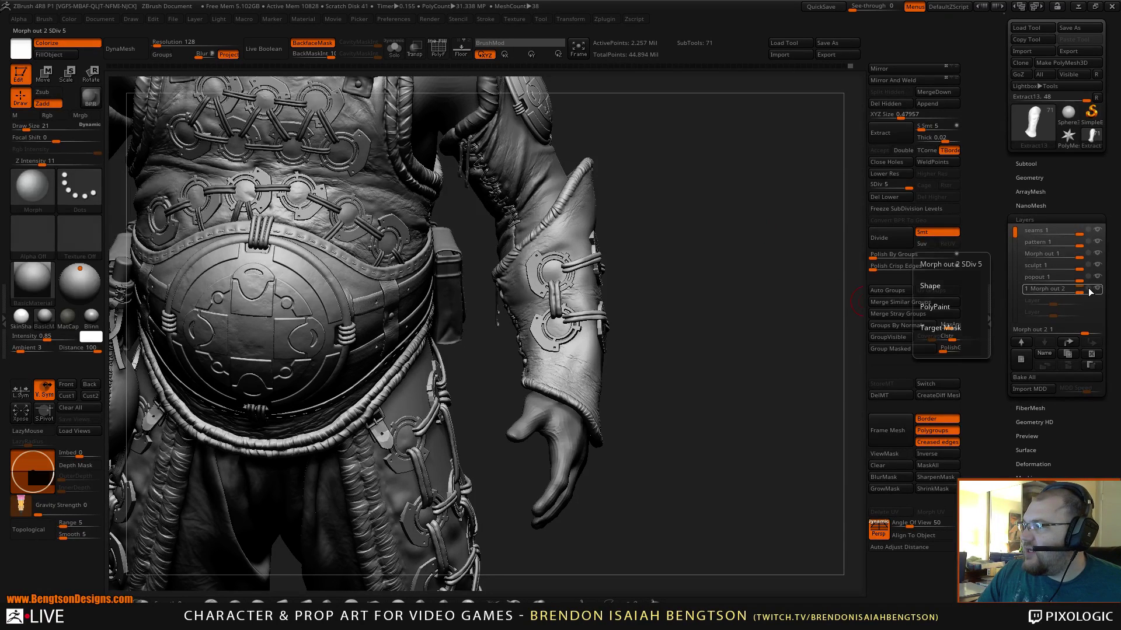
drag(1061, 290, 1074, 290)
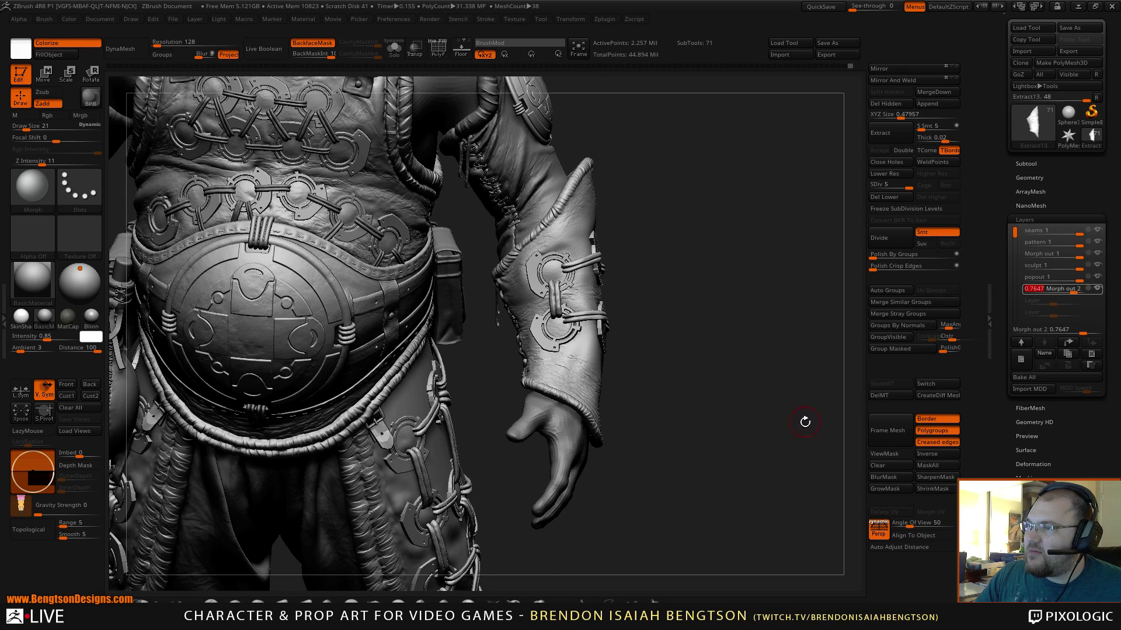
mouse_move(803, 420)
mouse_down()
mouse_move(753, 400)
mouse_move(772, 386)
mouse_move(786, 405)
mouse_move(812, 401)
mouse_move(797, 399)
mouse_move(799, 366)
mouse_move(764, 319)
mouse_up()
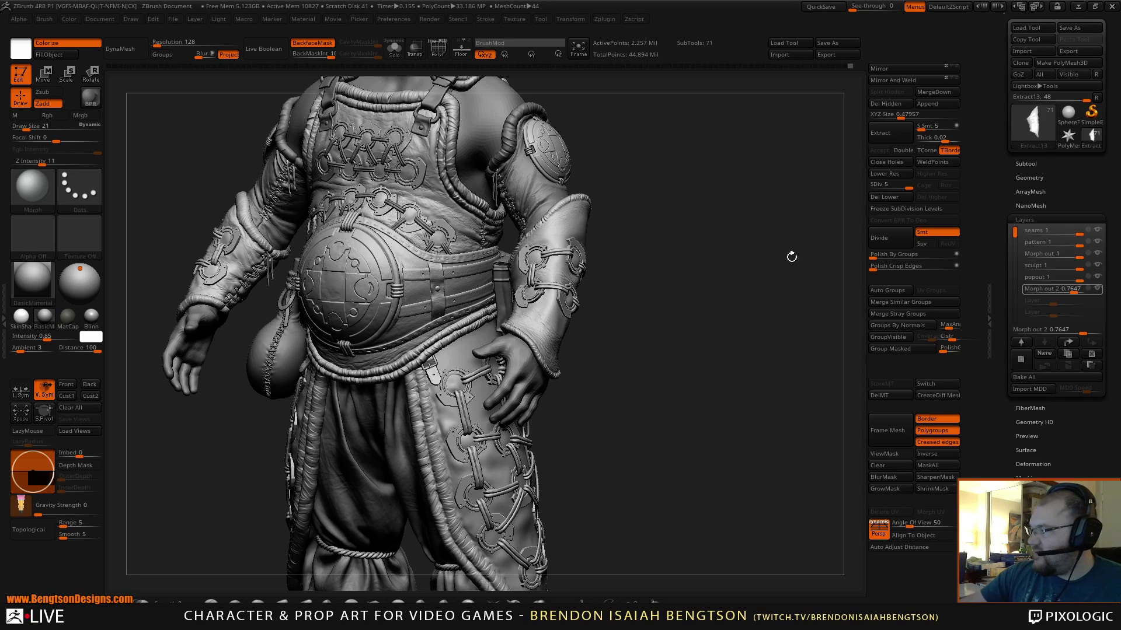
mouse_move(675, 251)
alt+mouse_down()
mouse_move(681, 320)
mouse_move(707, 330)
alt+mouse_up()
mouse_move(713, 387)
alt+mouse_down()
mouse_move(726, 447)
mouse_move(697, 437)
mouse_move(677, 449)
alt+mouse_up()
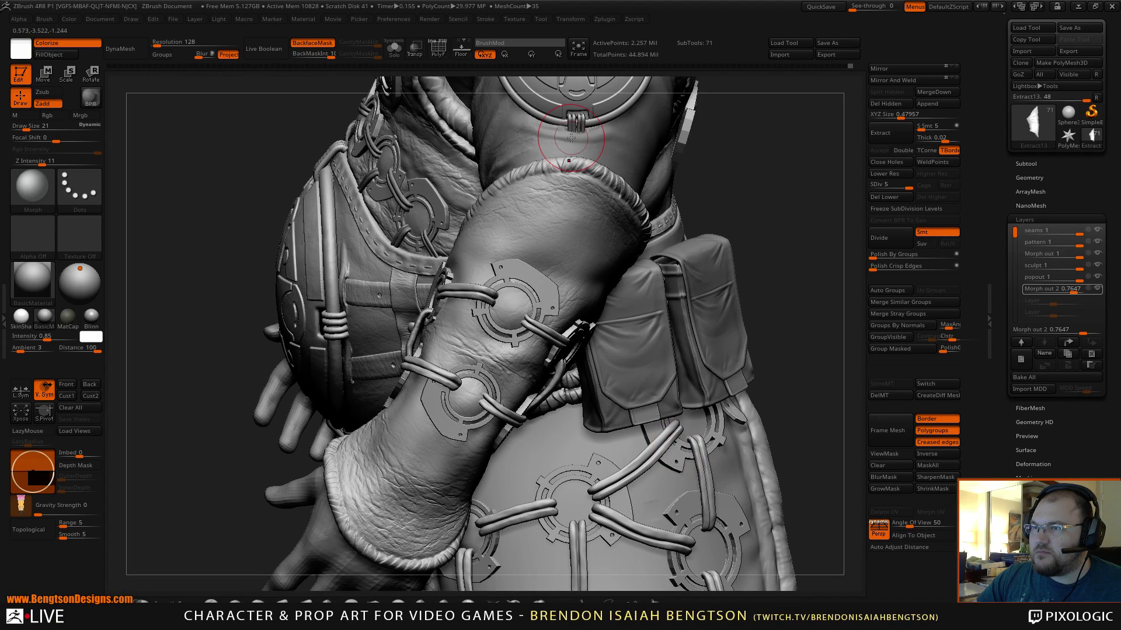
- Save the tool and check the bracers on the whole character from the front
click(843, 46)
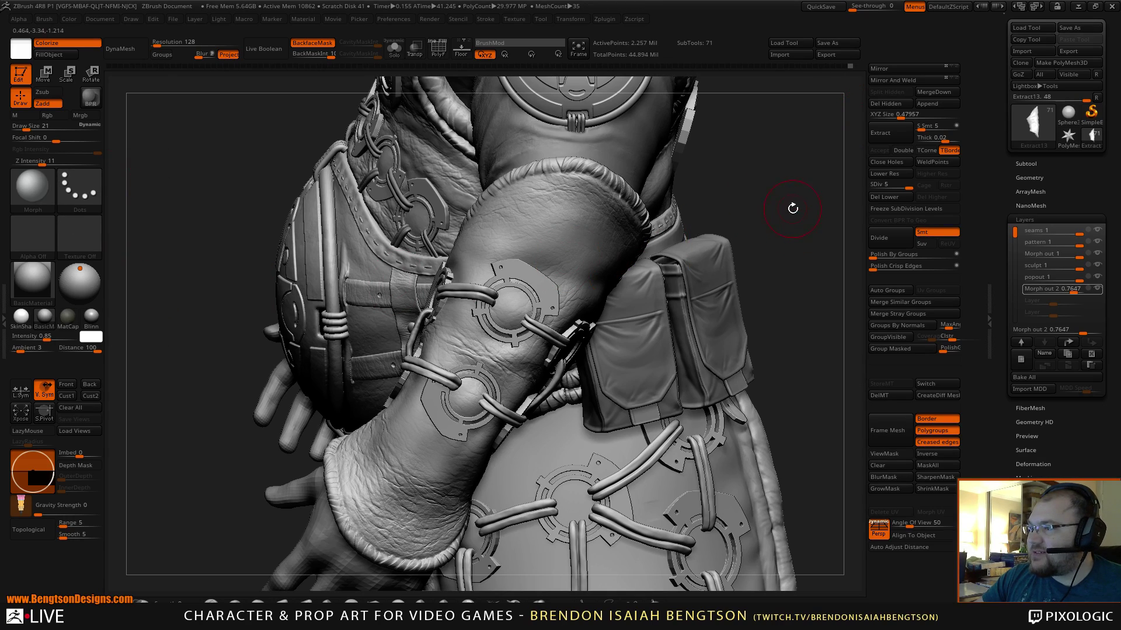
alt+drag(793, 208, 742, 118)
drag(752, 313, 768, 310)
drag(711, 380, 740, 331)
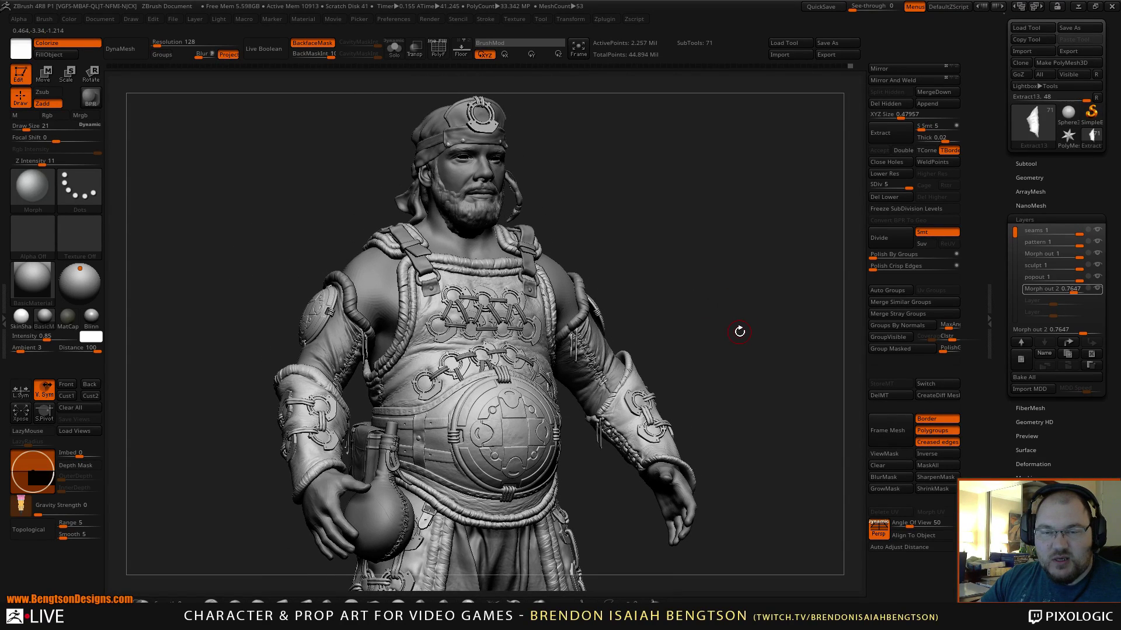